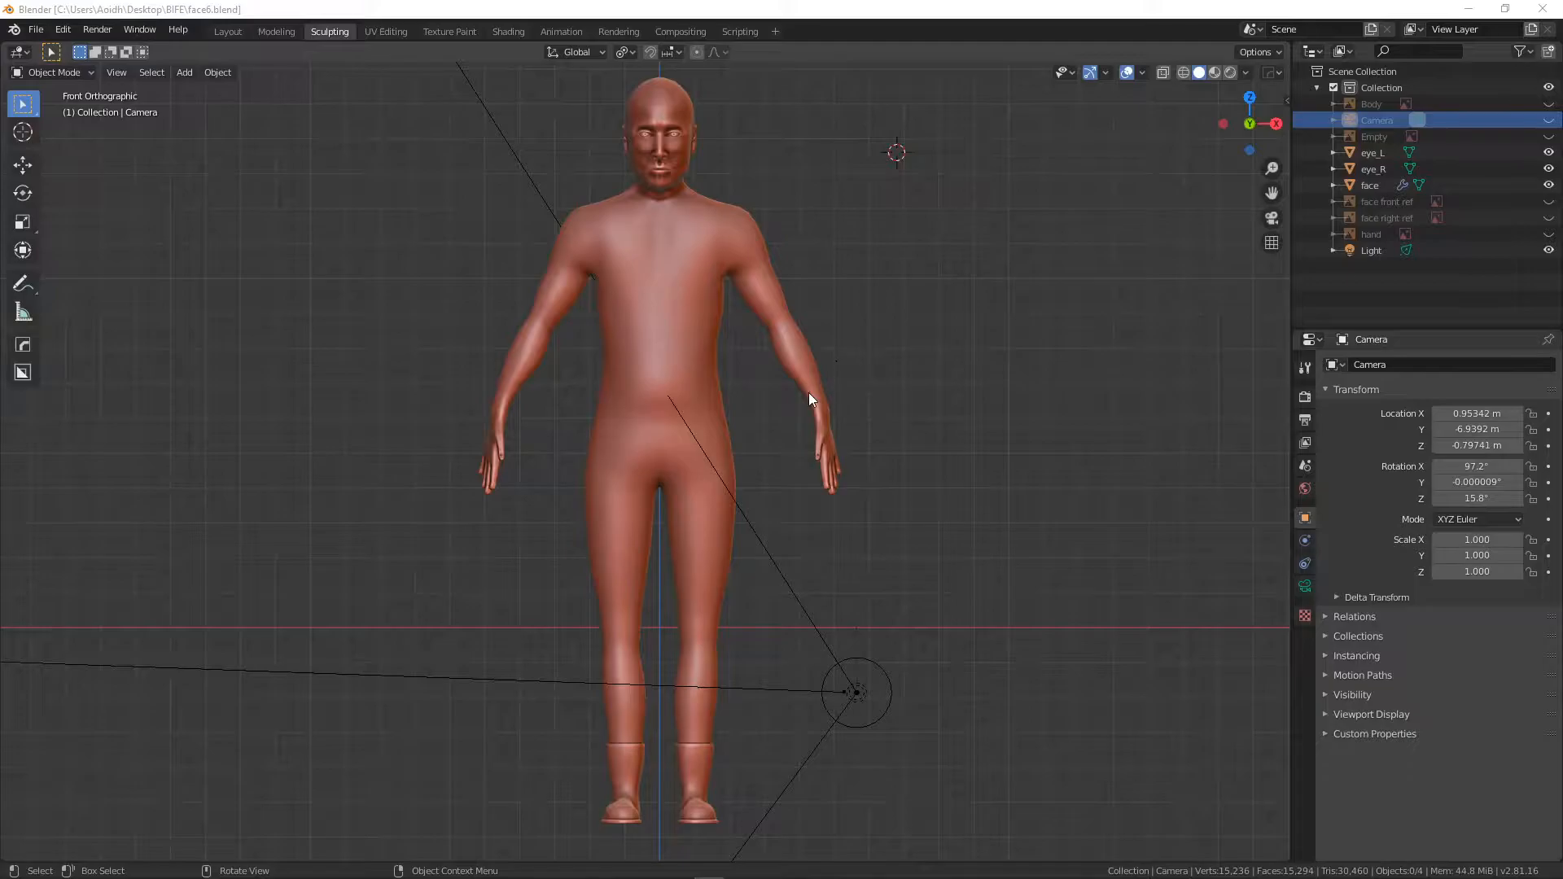
- Open the body mesh in Edit Mode with nothing selected and display it as wireframe in front view
{"action": "middle_click_drag", "start_coordinate": [766, 532], "coordinate": [726, 316]}
{"action": "key", "text": "KP_1"}
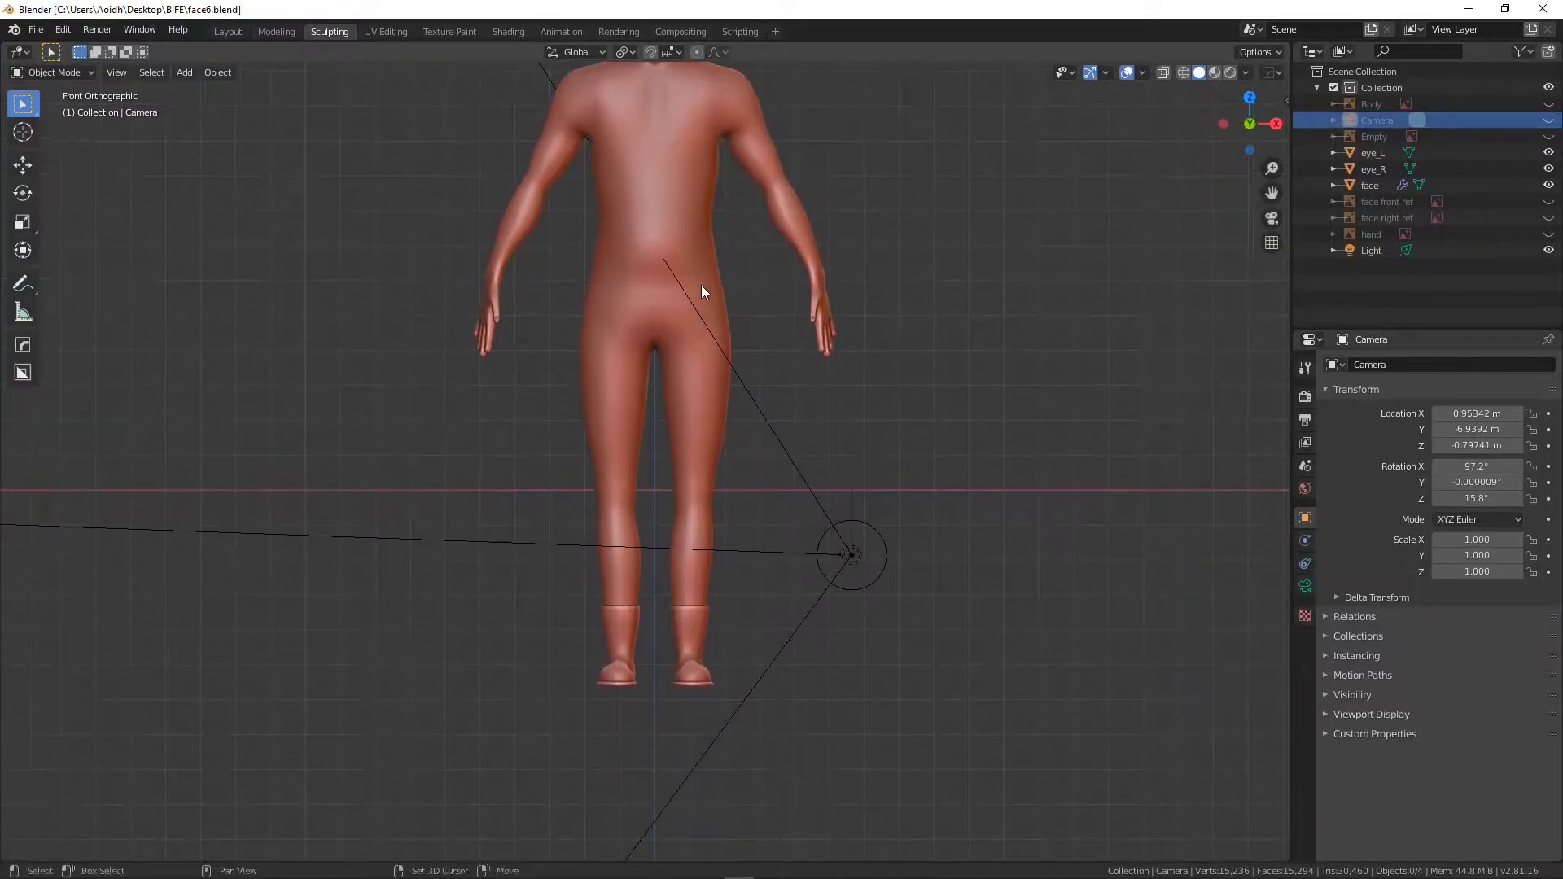
{"action": "scroll", "coordinate": [709, 383], "scroll_direction": "up", "scroll_amount": 3}
{"action": "middle_click_drag", "start_coordinate": [711, 398], "coordinate": [706, 287], "text": "shift"}
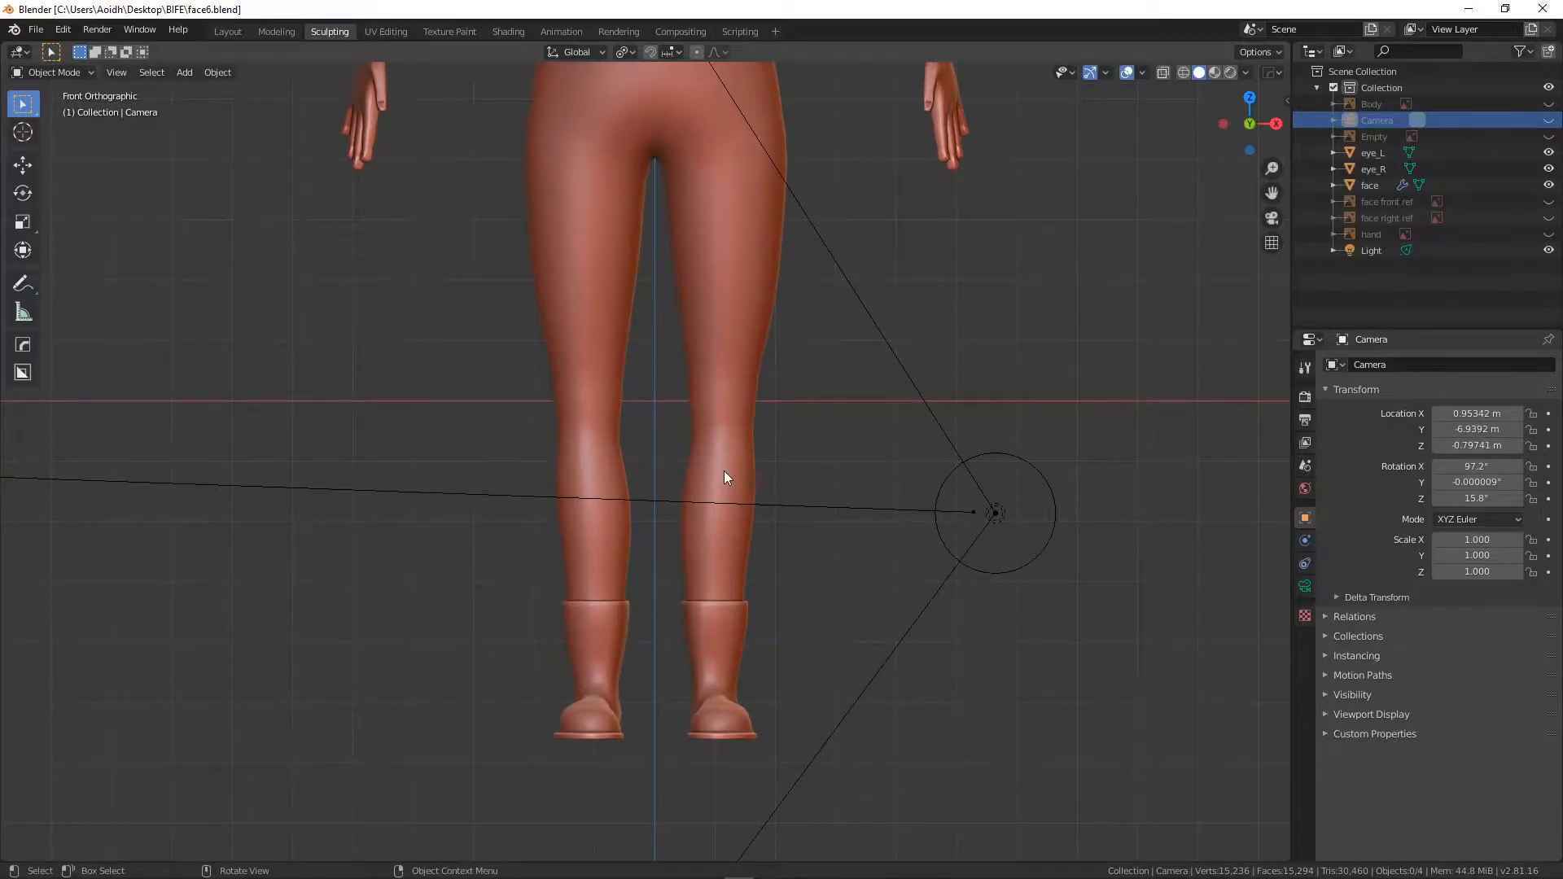
{"action": "left_click", "coordinate": [713, 378]}
{"action": "key", "text": "Tab"}
{"action": "key", "text": "alt+a"}
{"action": "key", "text": "z"}
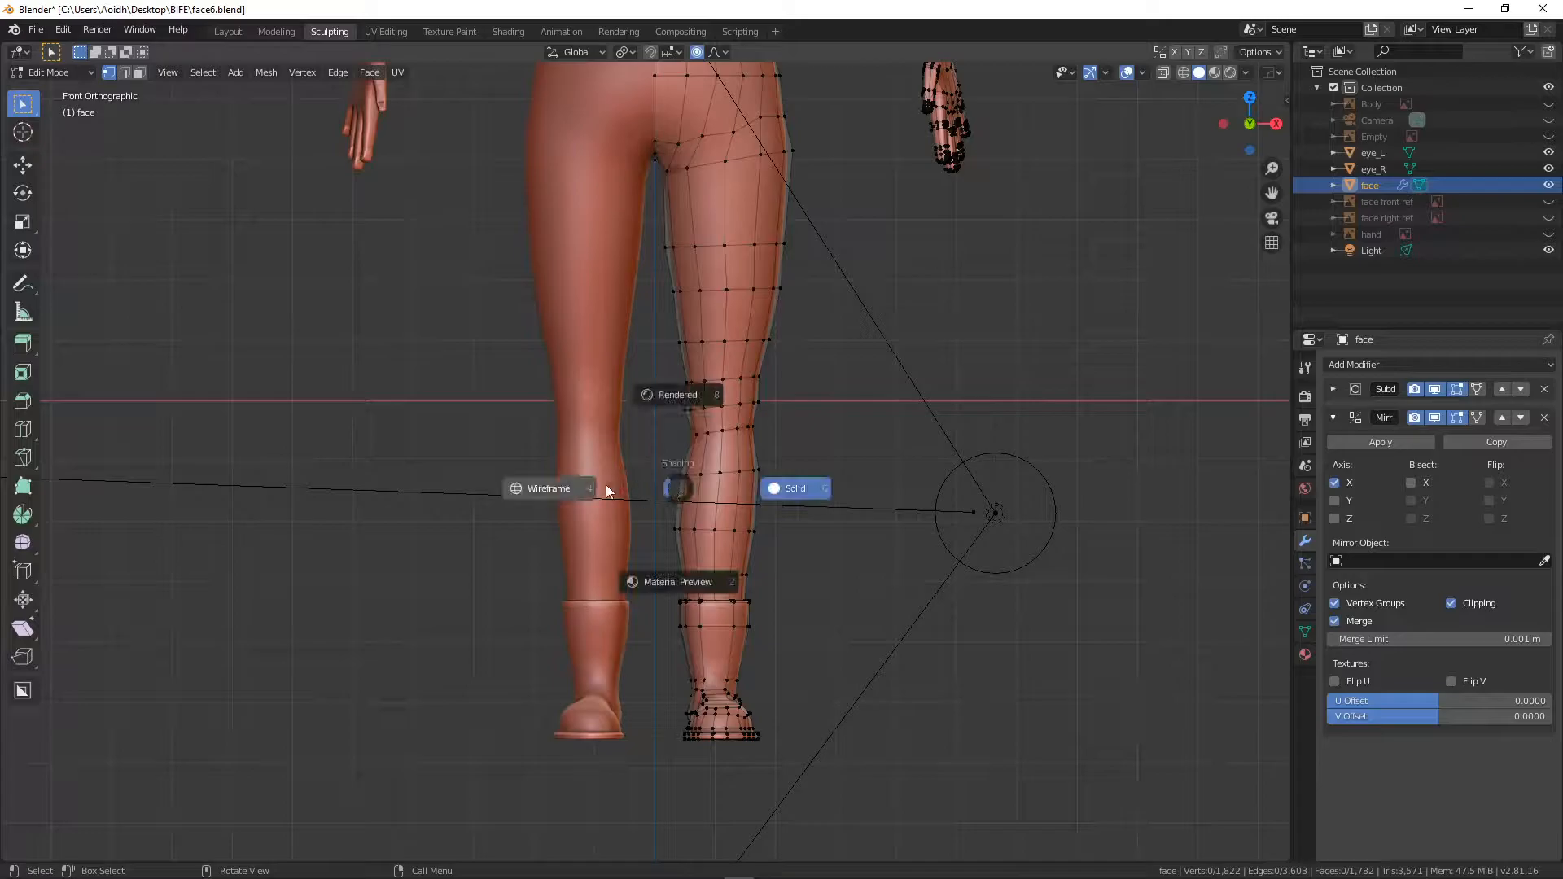
{"action": "left_click", "coordinate": [607, 485]}
- Box-select the leg from the knee down, including the boot, and scale it up slightly
{"action": "key", "text": "b"}
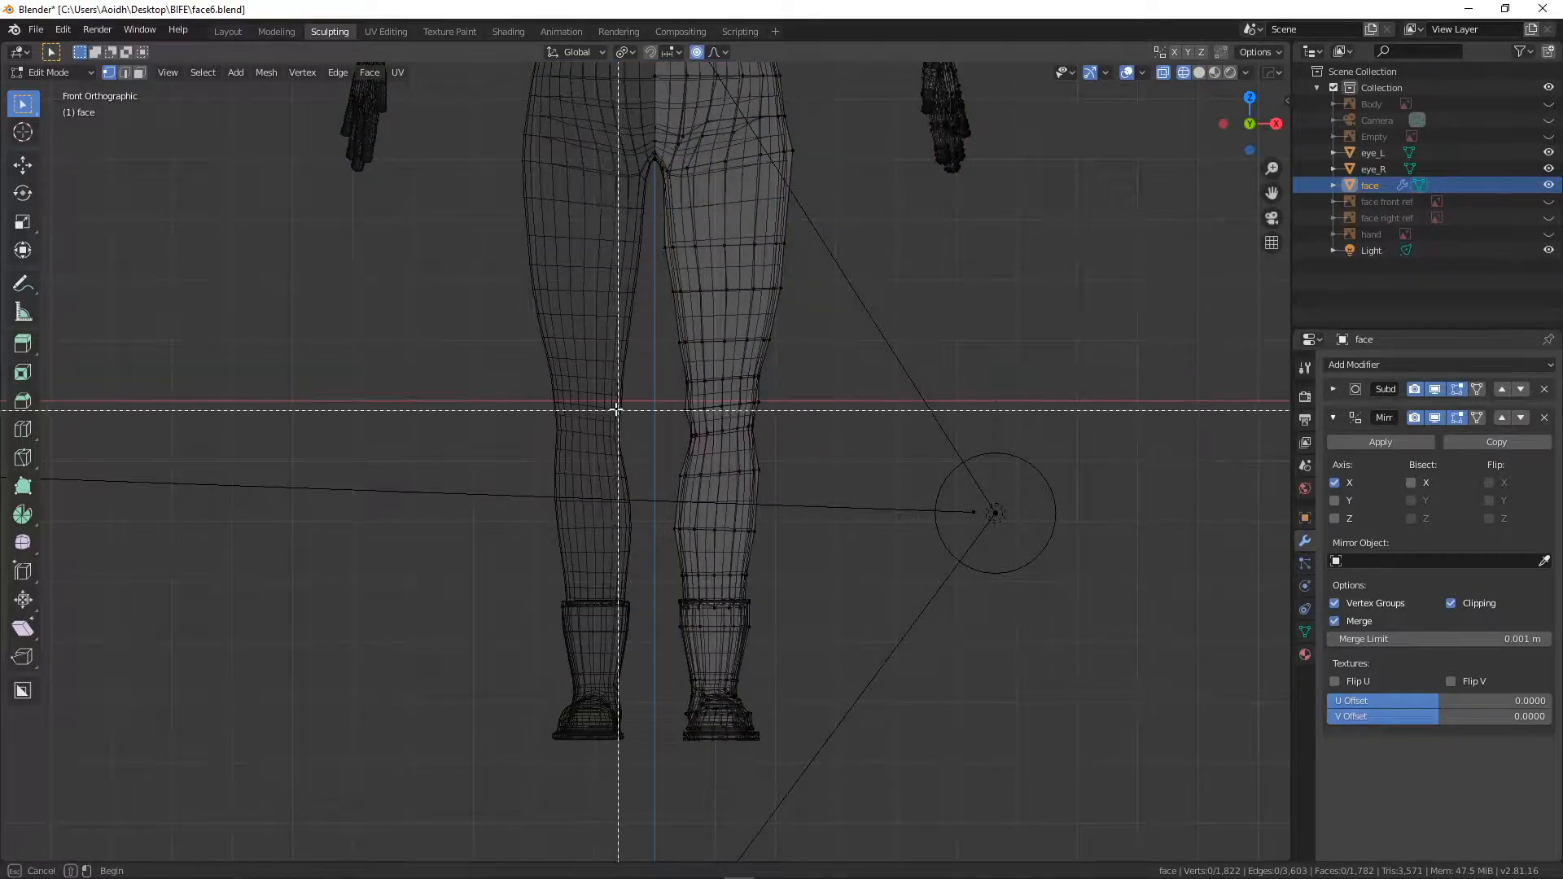
{"action": "left_click_drag", "start_coordinate": [659, 395], "coordinate": [824, 745]}
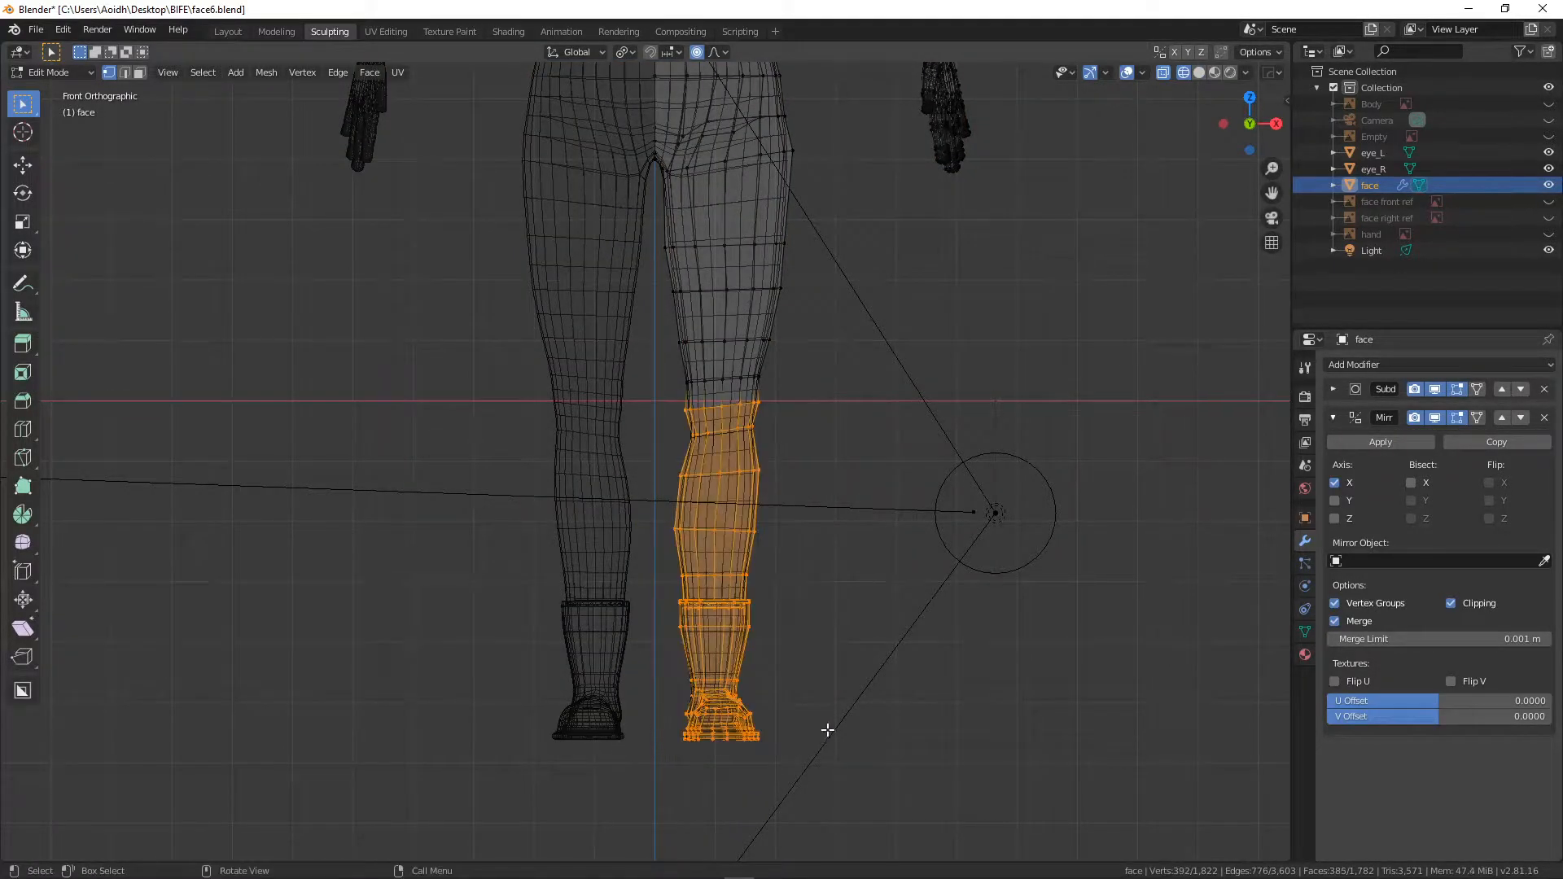
{"action": "key", "text": "s"}
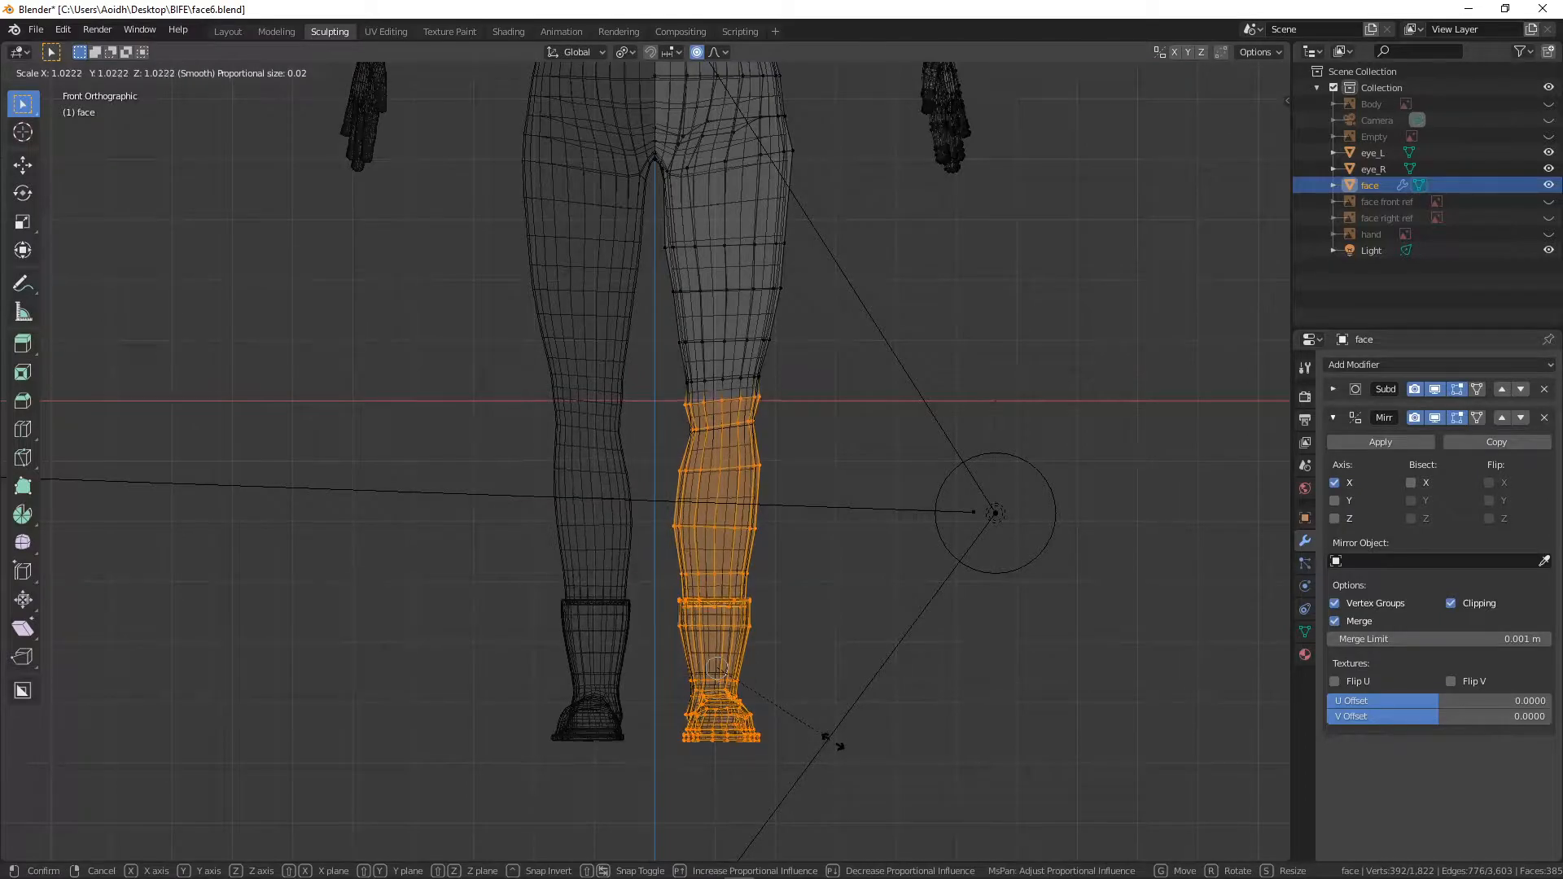
{"action": "left_click", "coordinate": [834, 746]}
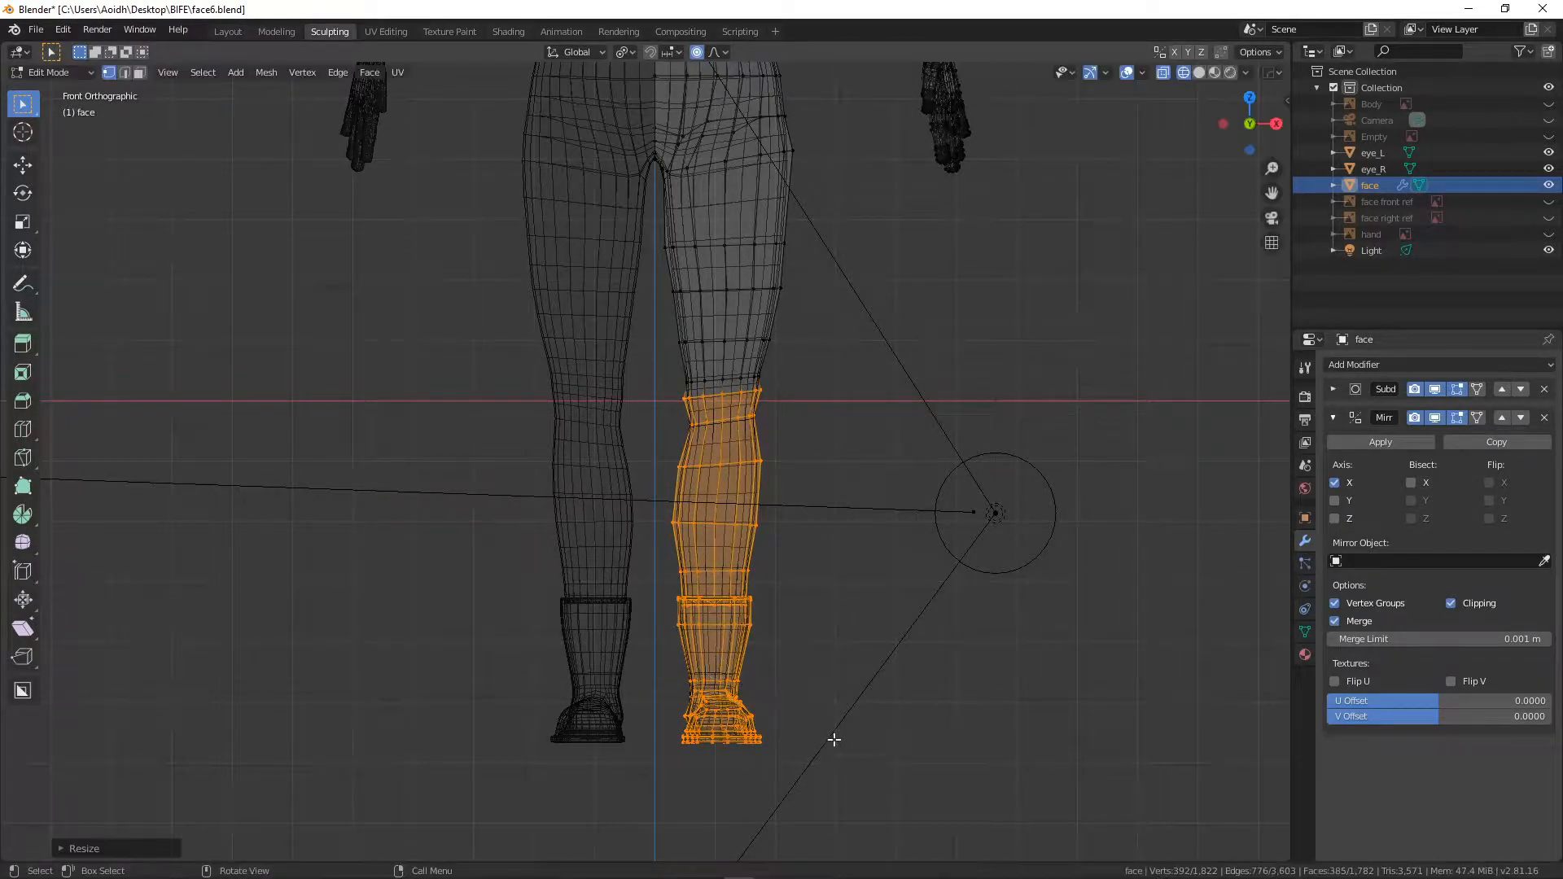
- Return the body to Object Mode and show it in solid shading
{"action": "key", "text": "Tab"}
{"action": "scroll", "coordinate": [776, 351], "scroll_direction": "down", "scroll_amount": 4}
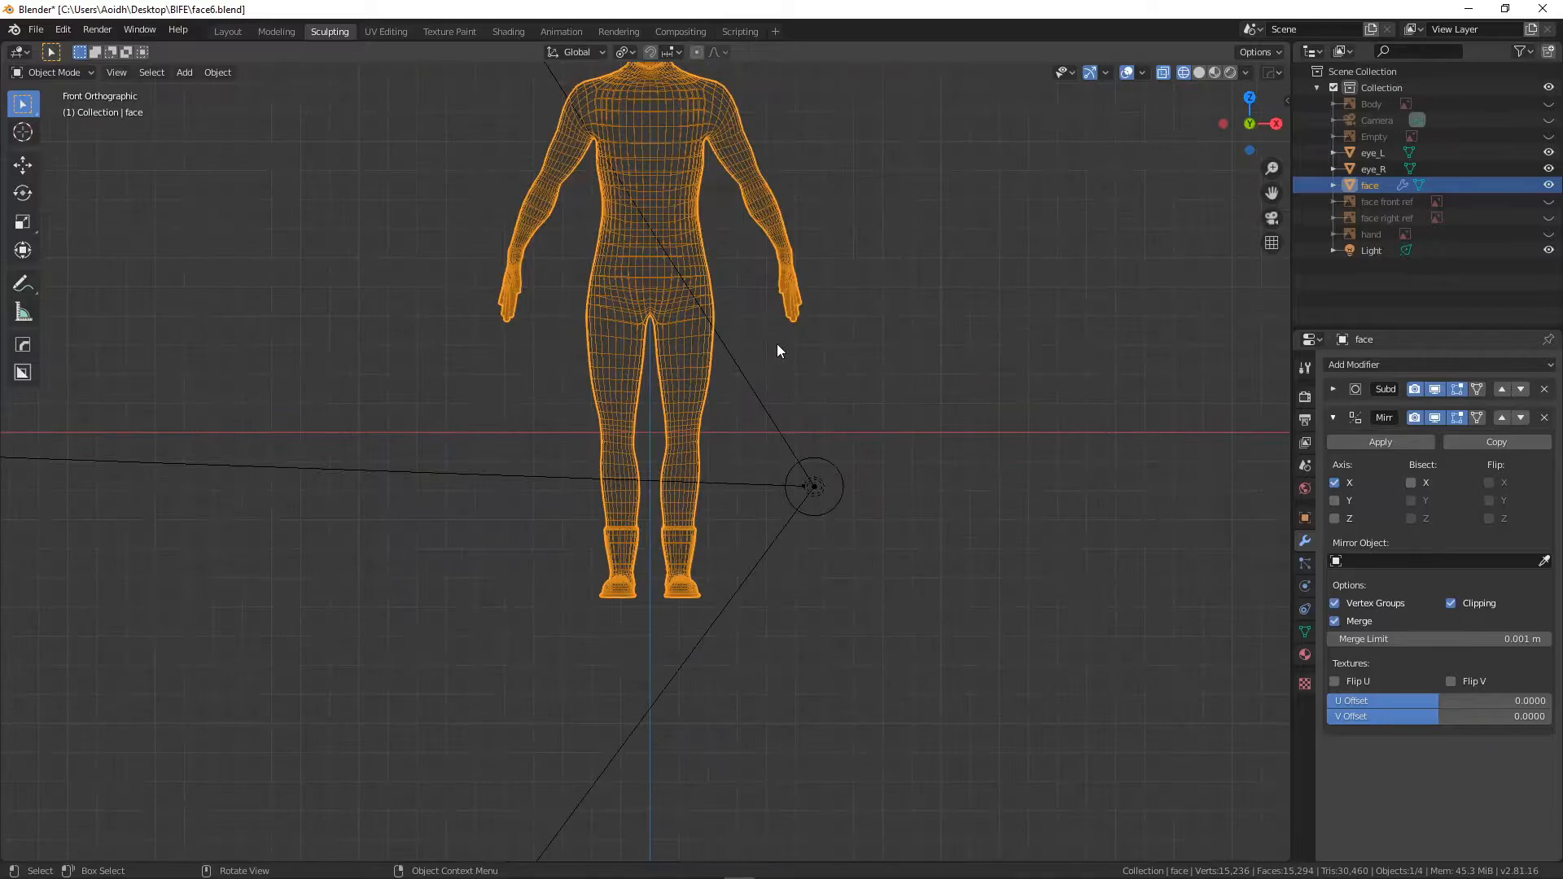
{"action": "left_click", "coordinate": [1198, 73]}
{"action": "middle_click_drag", "start_coordinate": [765, 314], "coordinate": [777, 427], "text": "shift"}
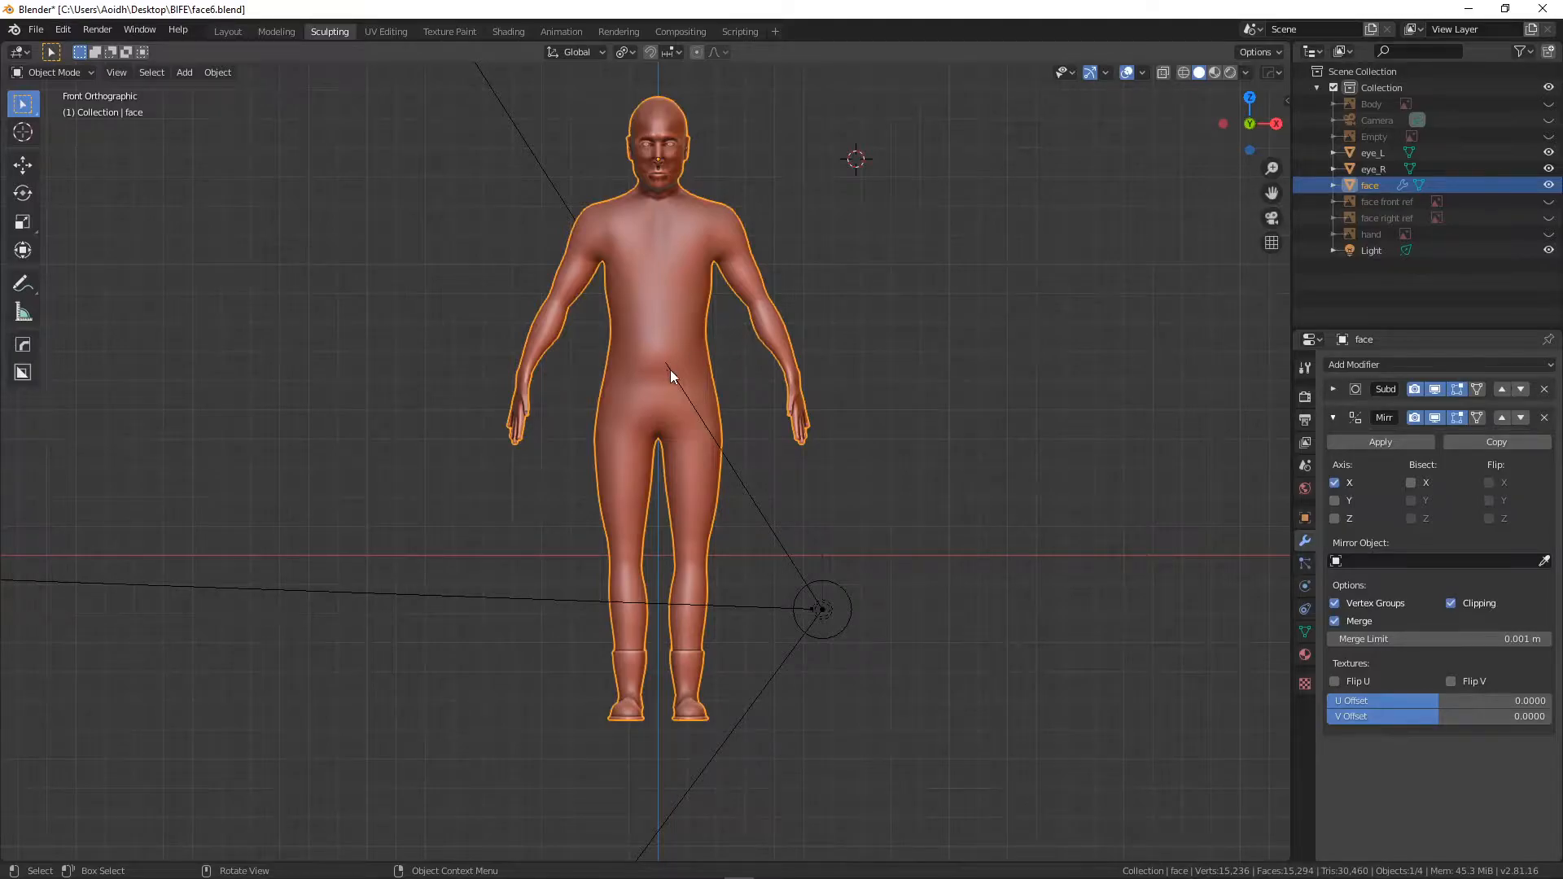
- Reopen the body mesh in Edit Mode and clear the lower-leg selection
{"action": "scroll", "coordinate": [671, 369], "scroll_direction": "up", "scroll_amount": 2}
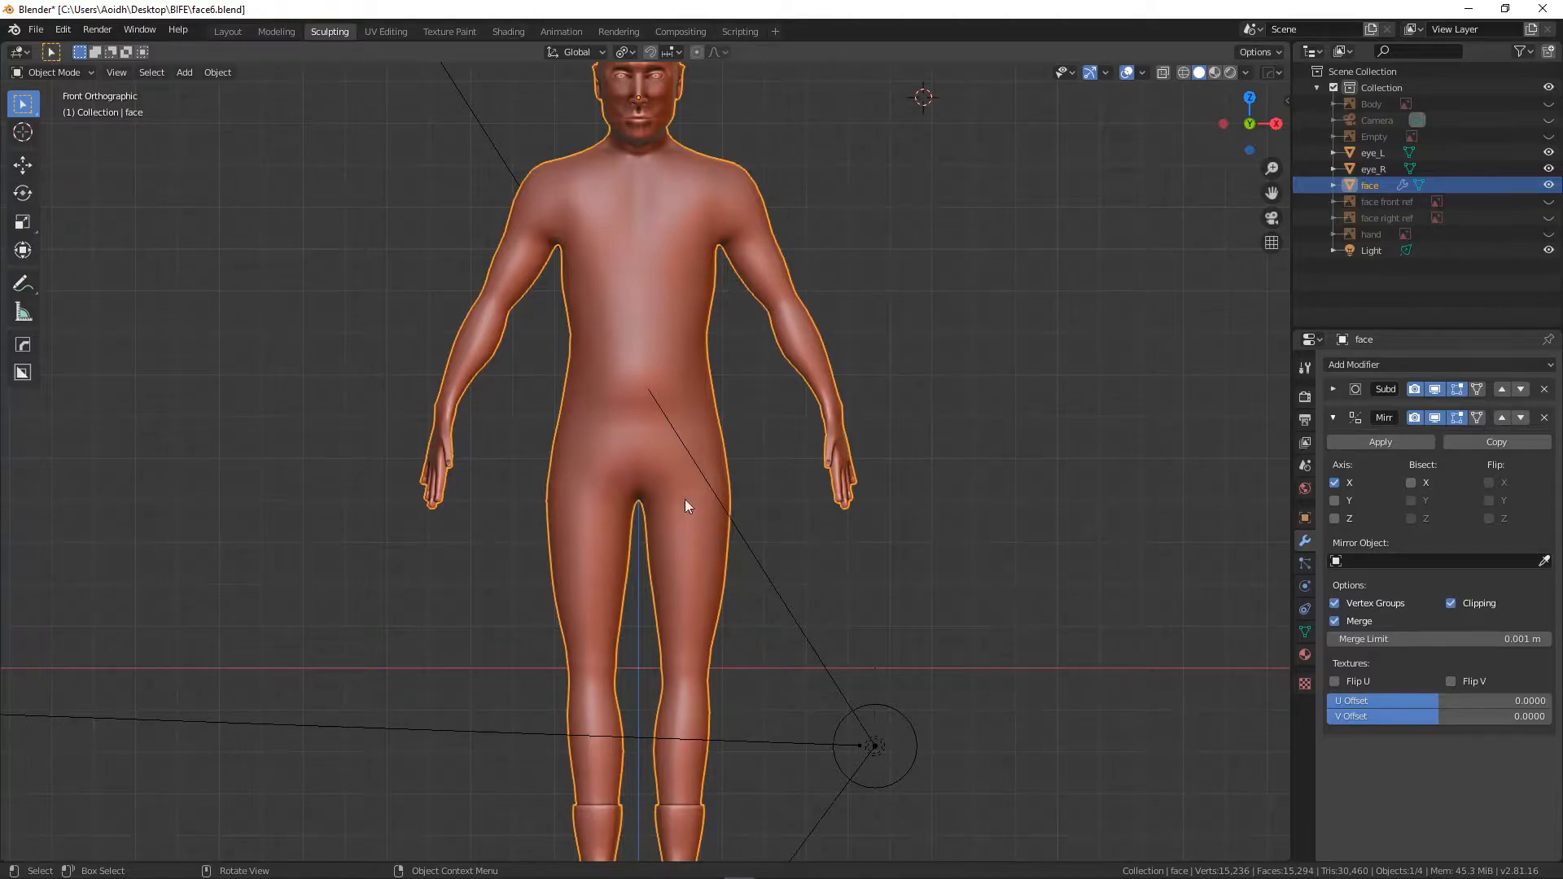
{"action": "scroll", "coordinate": [680, 540], "scroll_direction": "up", "scroll_amount": 4}
{"action": "key", "text": "Tab"}
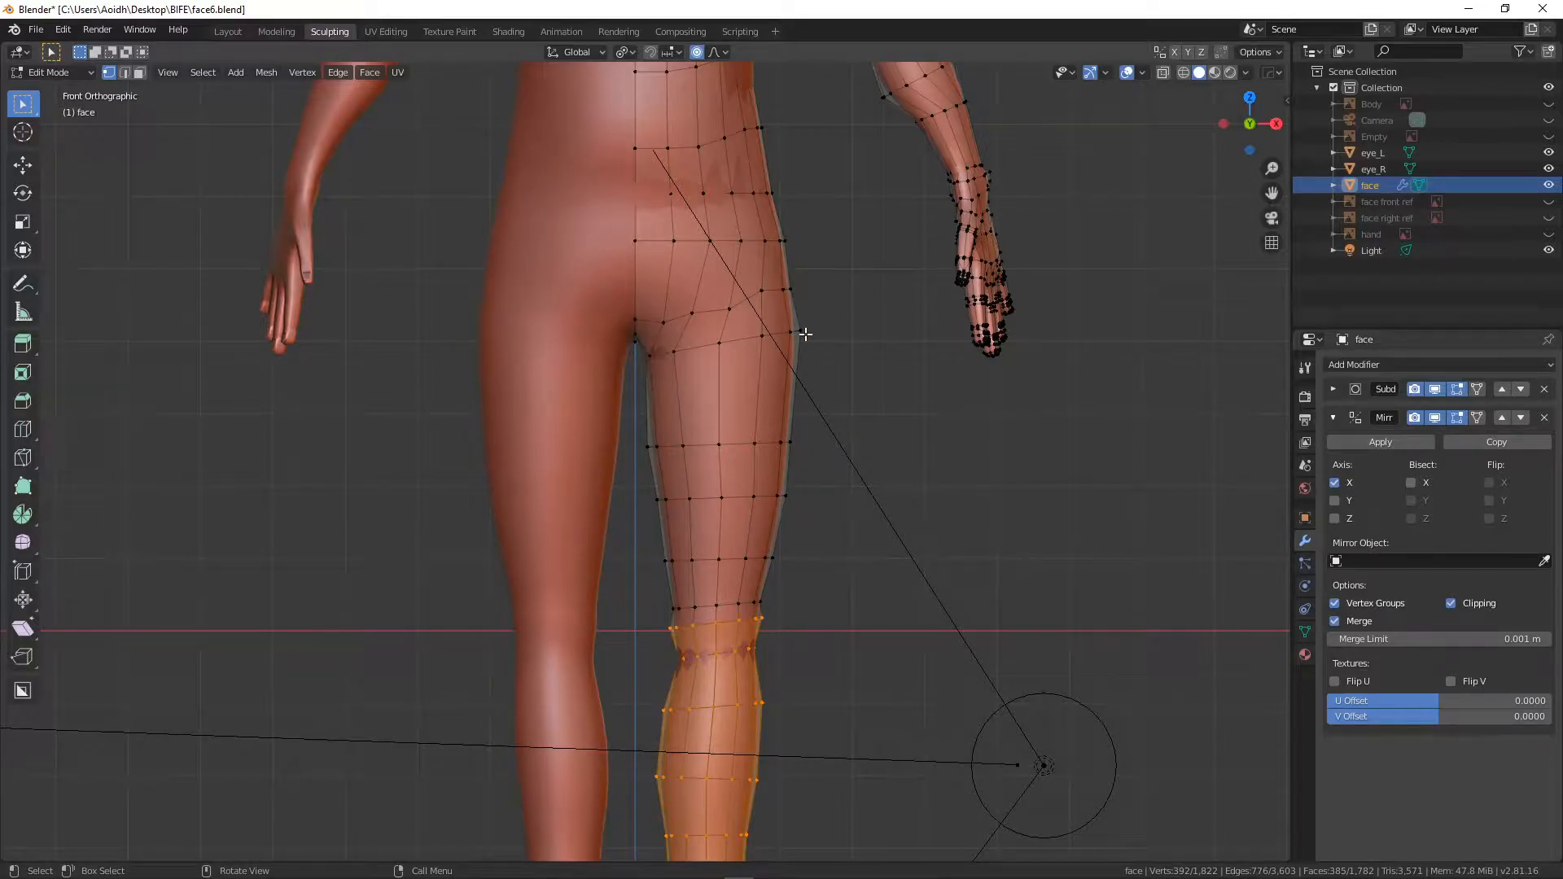
{"action": "key", "text": "alt+a"}
{"action": "middle_click_drag", "start_coordinate": [784, 385], "coordinate": [765, 306], "text": "shift"}
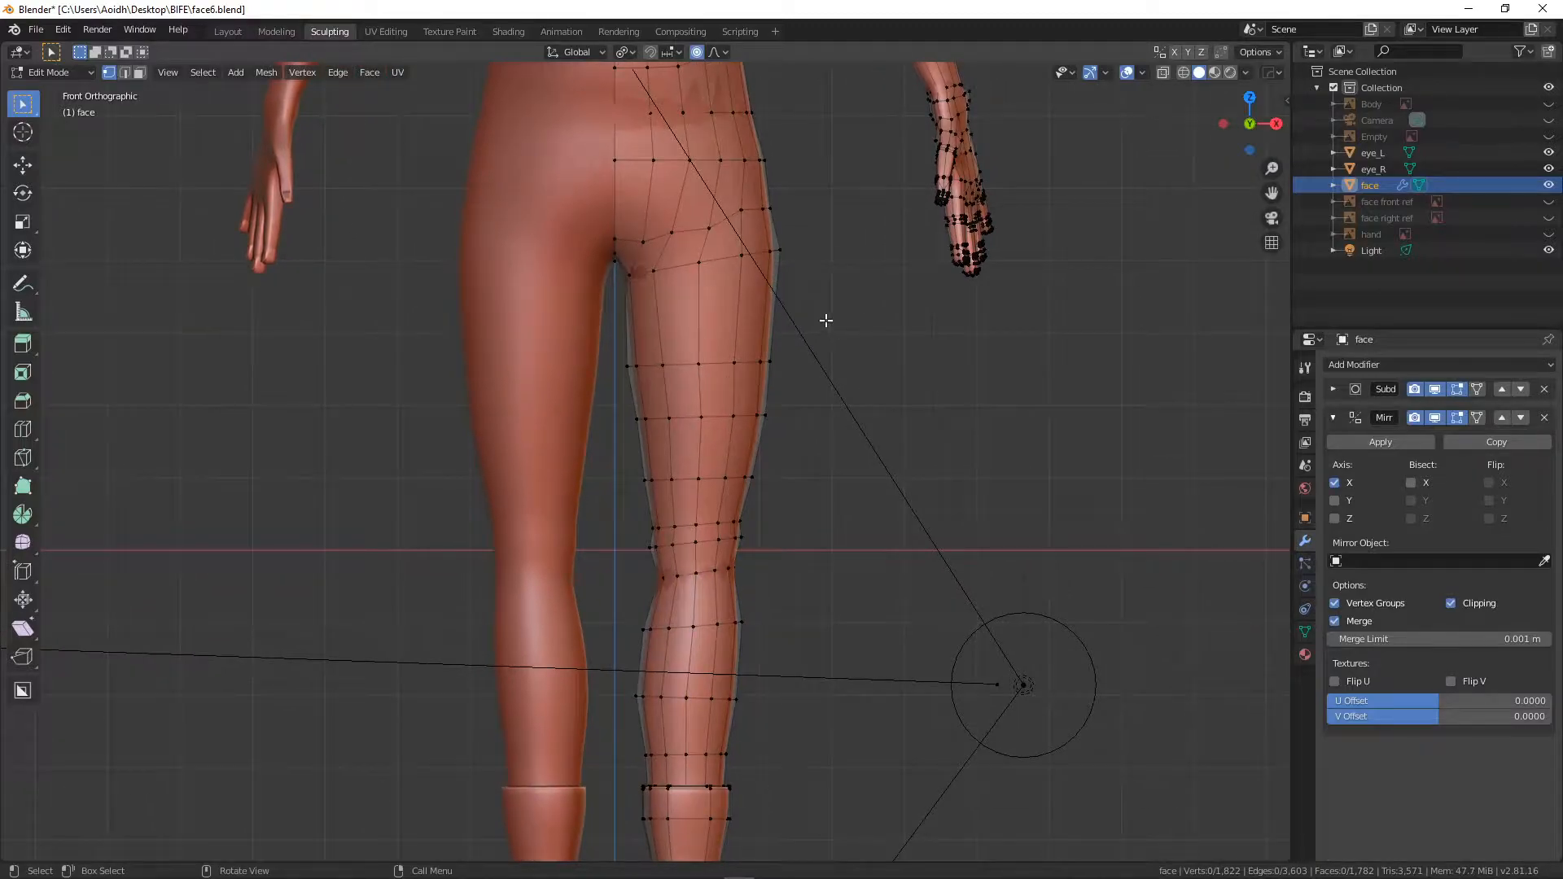
{"action": "scroll", "coordinate": [825, 322], "scroll_direction": "up", "scroll_amount": 3}
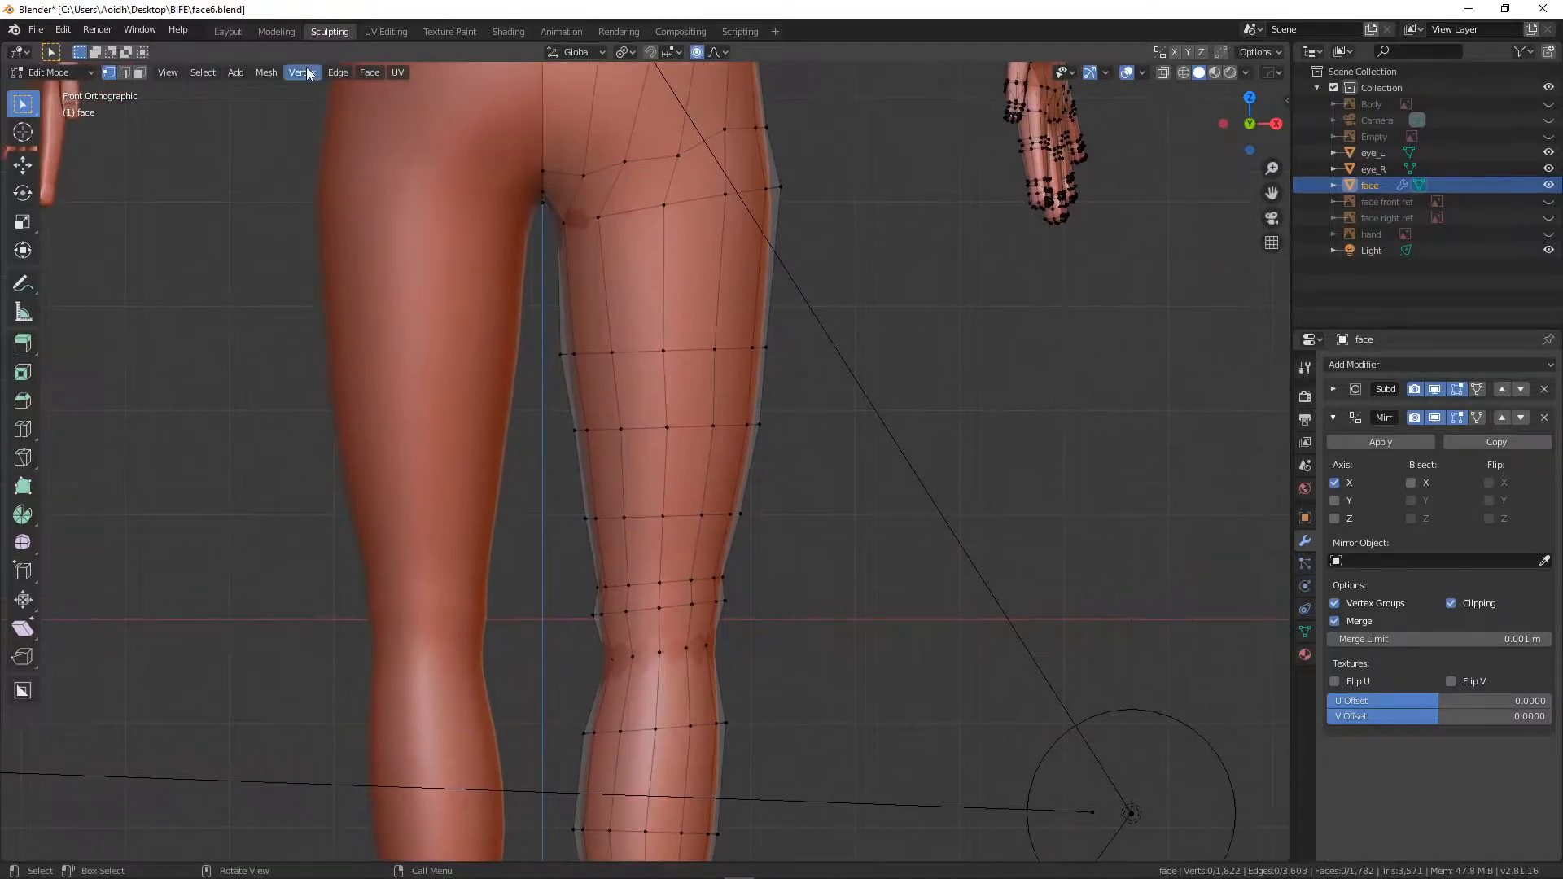
{"action": "left_click", "coordinate": [139, 72]}
{"action": "left_click", "coordinate": [704, 264]}
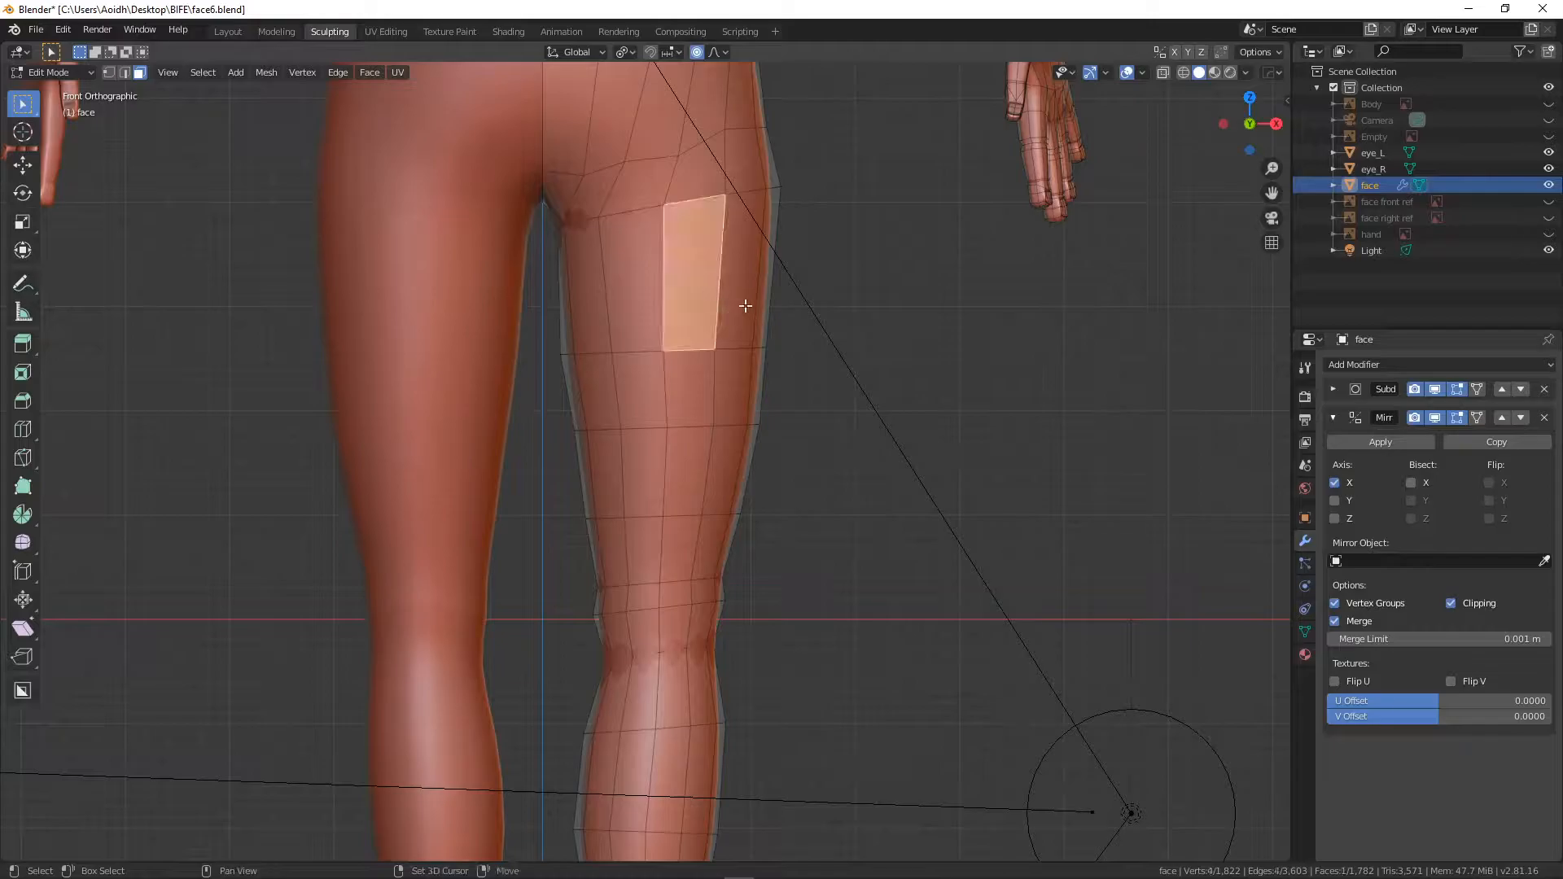
{"action": "left_click", "coordinate": [749, 299], "text": "shift"}
{"action": "middle_click_drag", "start_coordinate": [810, 335], "coordinate": [644, 330]}
{"action": "left_click", "coordinate": [707, 292], "text": "shift"}
{"action": "left_click", "coordinate": [748, 268], "text": "shift"}
{"action": "left_click", "coordinate": [644, 330], "text": "shift"}
{"action": "left_click", "coordinate": [635, 364], "text": "shift"}
{"action": "left_click", "coordinate": [599, 385], "text": "shift"}
{"action": "left_click", "coordinate": [563, 381], "text": "shift"}
{"action": "middle_click_drag", "start_coordinate": [563, 381], "coordinate": [660, 381]}
{"action": "left_click", "coordinate": [633, 372], "text": "shift"}
{"action": "left_click", "coordinate": [587, 282], "text": "shift"}
{"action": "scroll", "coordinate": [661, 284], "scroll_direction": "down", "scroll_amount": 5}
{"action": "key", "text": "KP_3"}
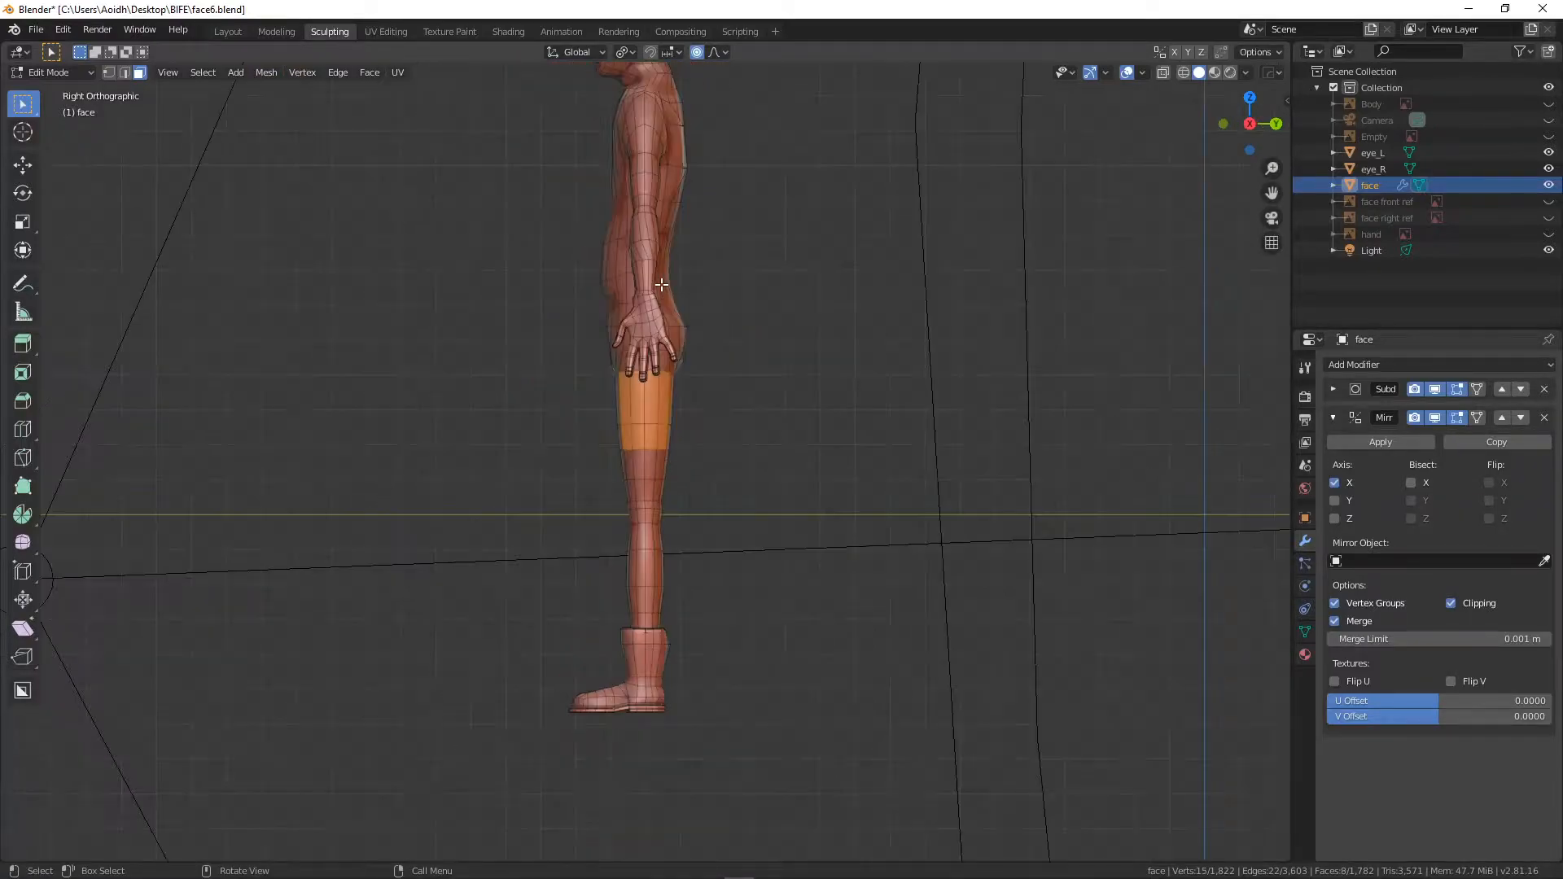
{"action": "middle_click_drag", "start_coordinate": [625, 254], "coordinate": [616, 381], "text": "shift"}
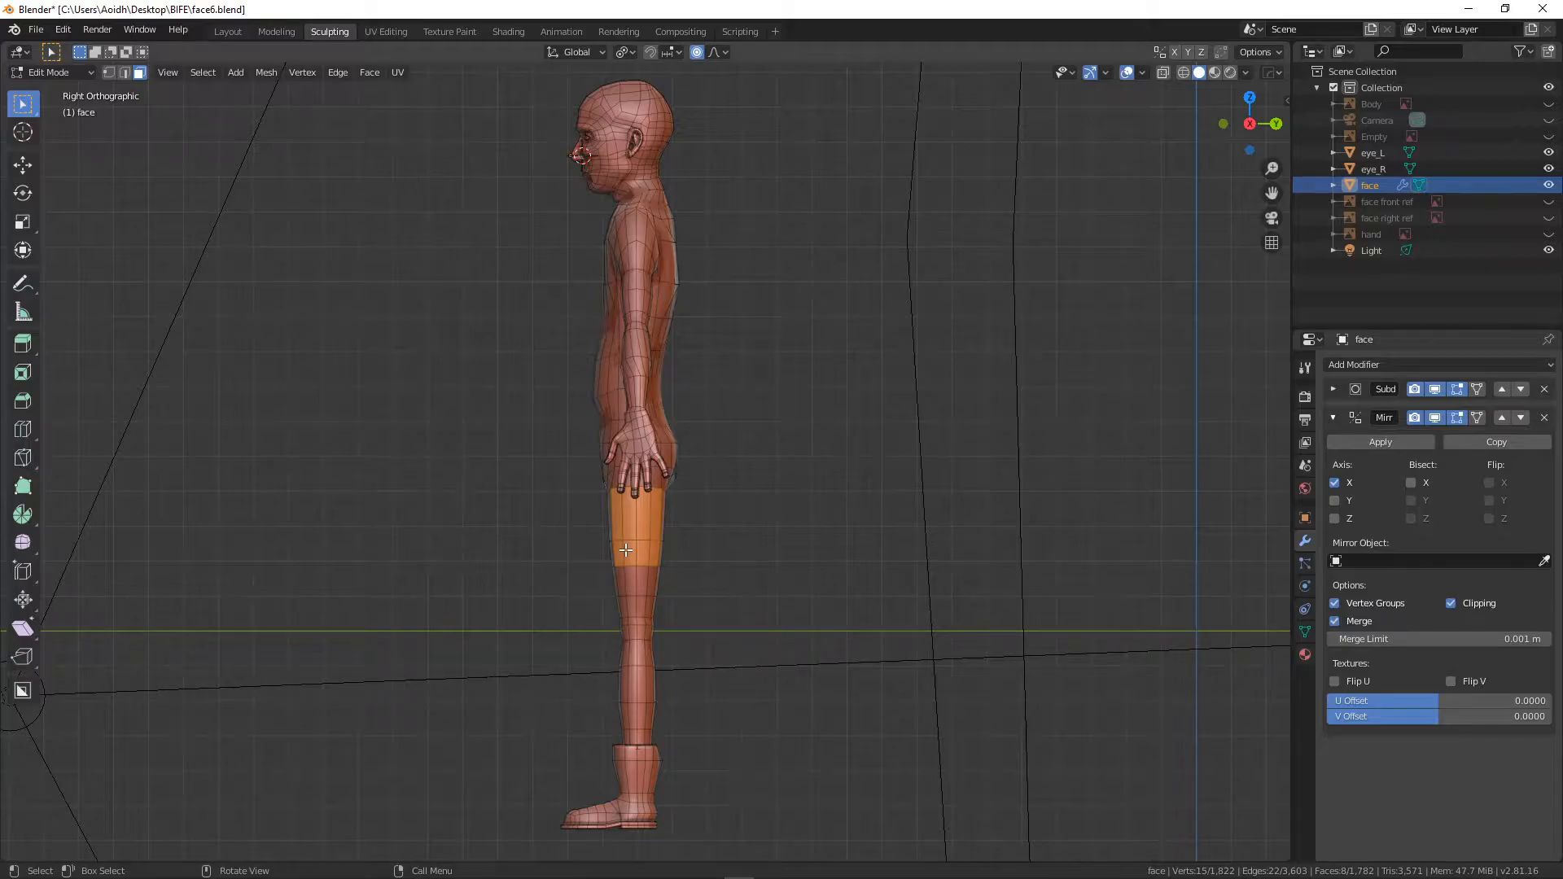
- Clear the thigh face selection and switch to vertex selection
{"action": "key", "text": "z"}
{"action": "left_click", "coordinate": [493, 497]}
{"action": "key", "text": "alt+a"}
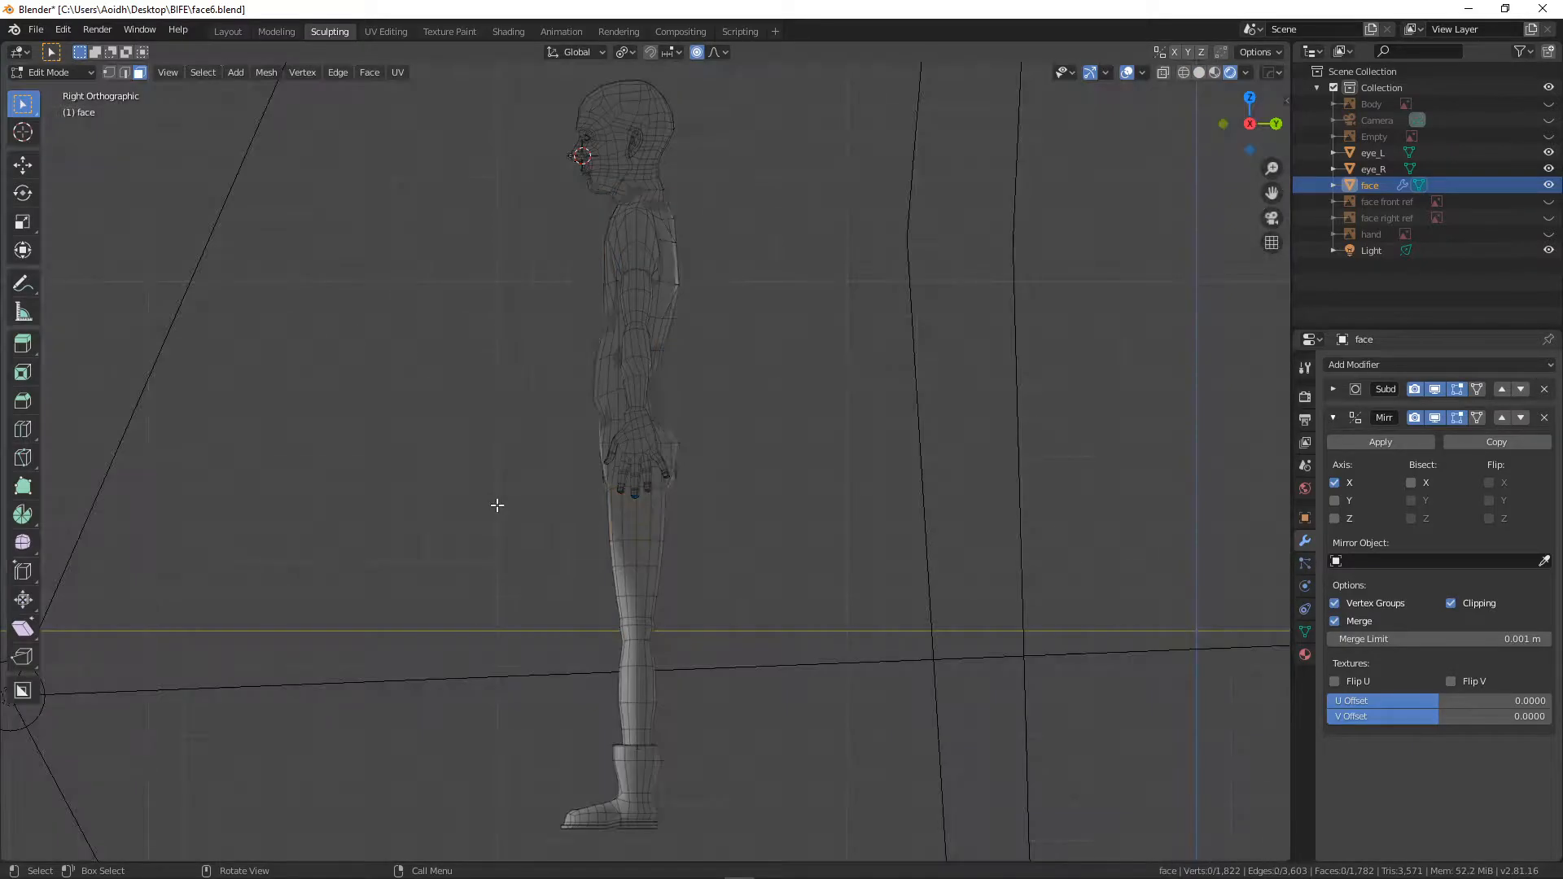
{"action": "left_click", "coordinate": [108, 72]}
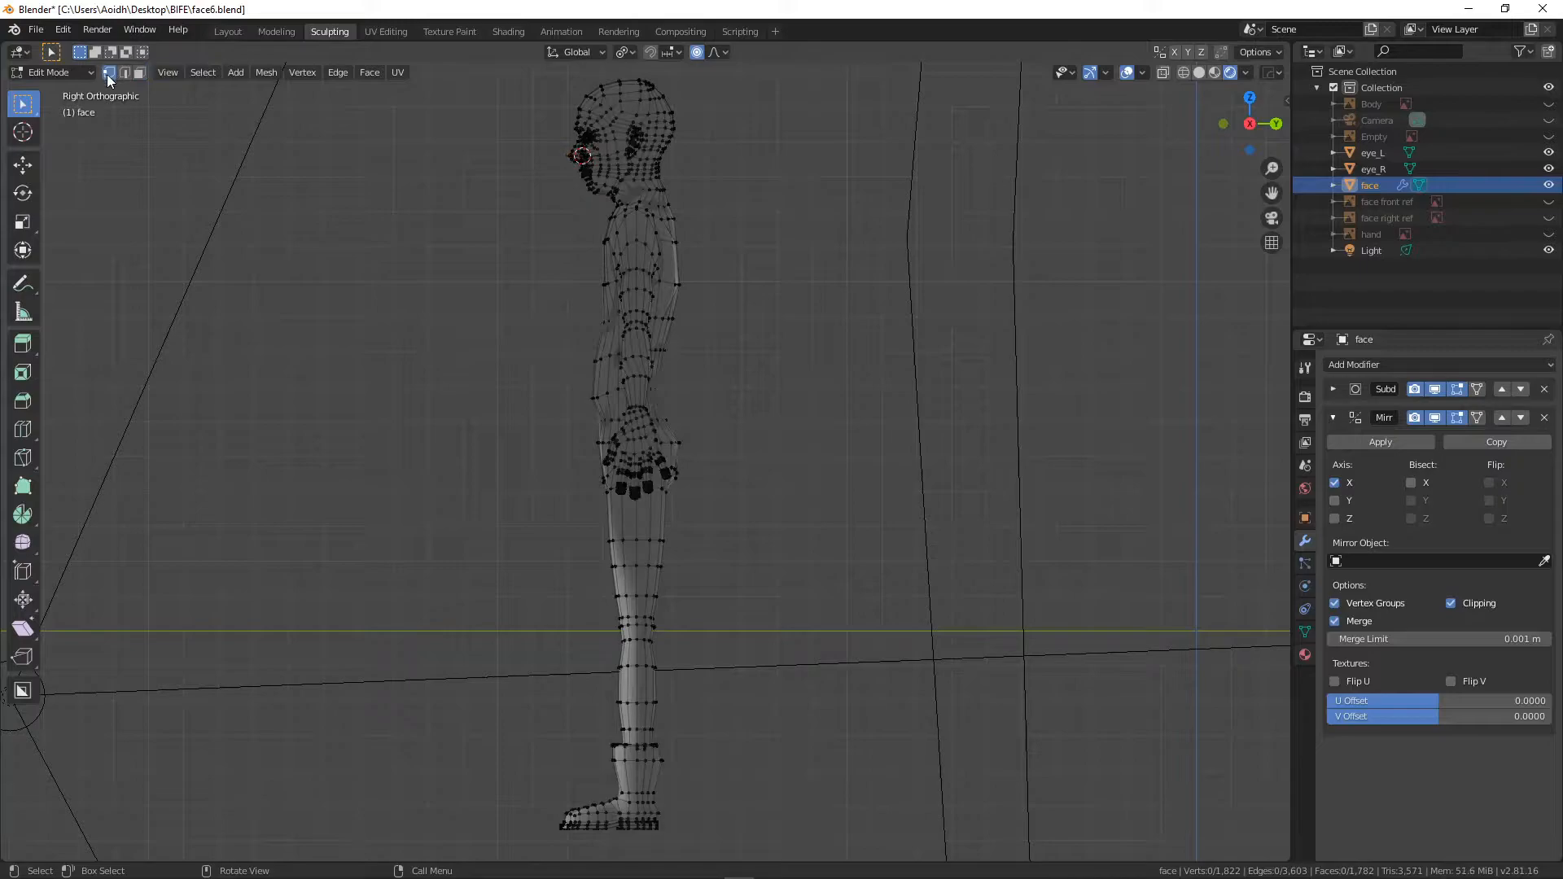
{"action": "key", "text": "b"}
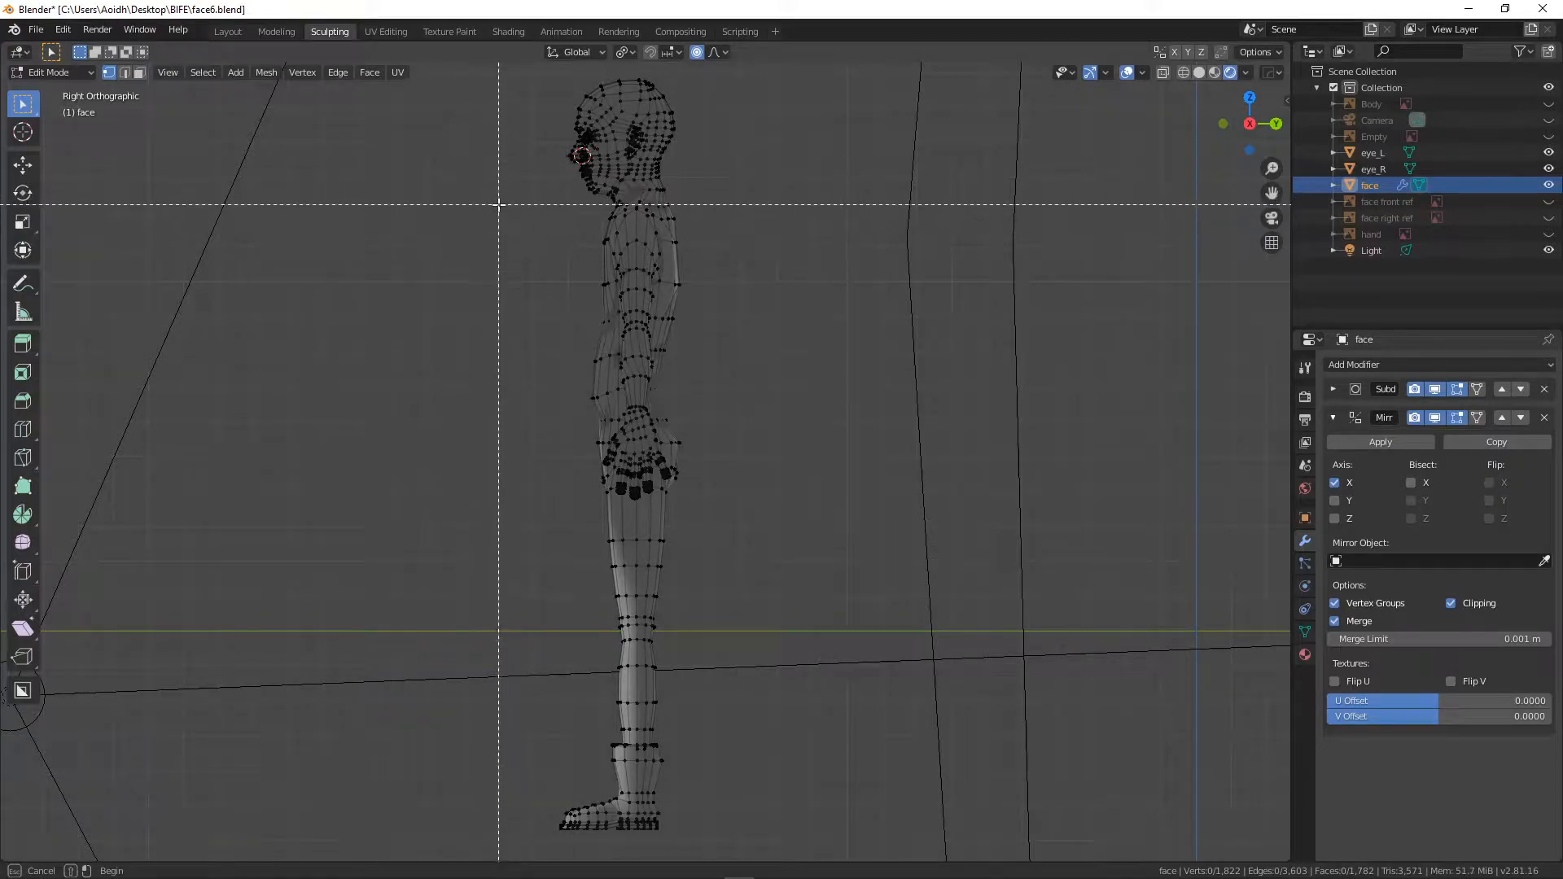
{"action": "left_click_drag", "start_coordinate": [499, 204], "coordinate": [863, 826]}
{"action": "key", "text": "b"}
{"action": "left_click_drag", "start_coordinate": [537, 693], "coordinate": [747, 844]}
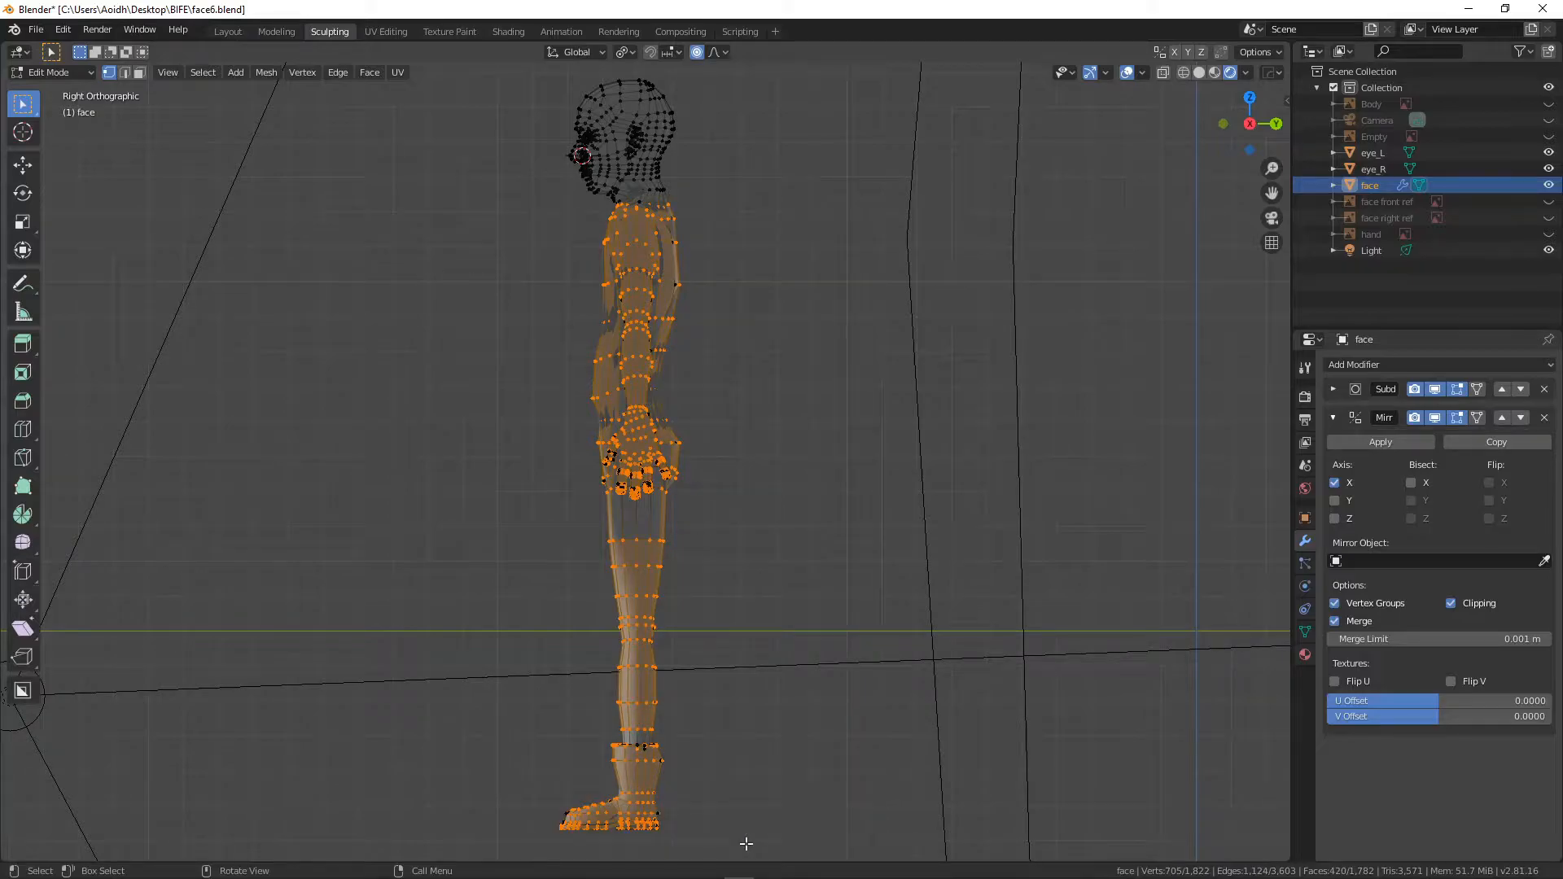
- In wireframe display, select all body vertices below the neck, leaving out the hand, the ankle and the boot
{"action": "key", "text": "KP_1"}
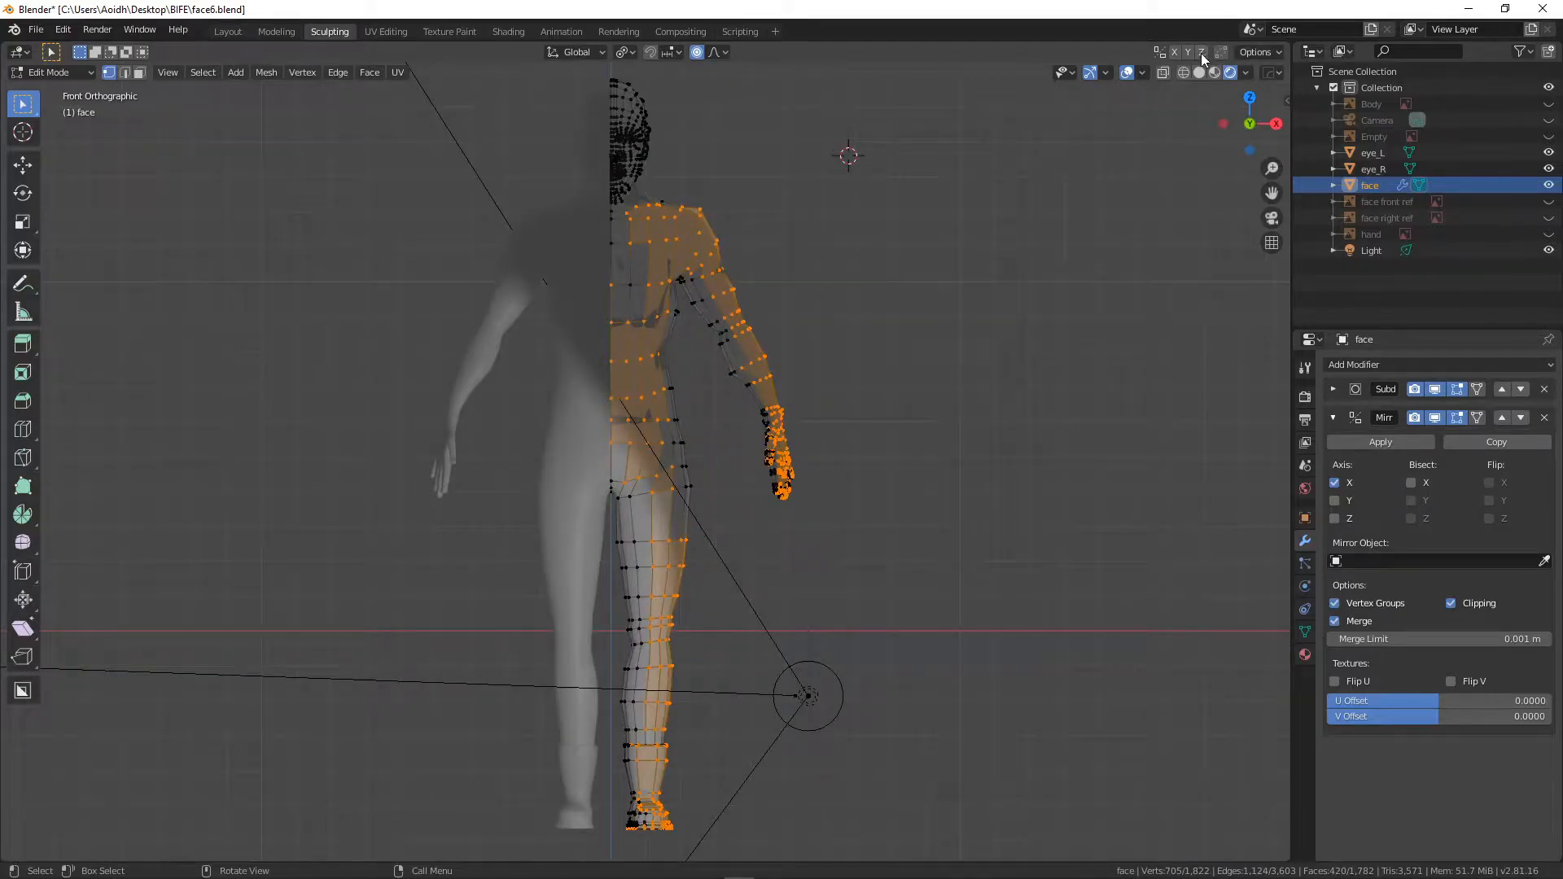
{"action": "left_click", "coordinate": [1185, 72]}
{"action": "key", "text": "b"}
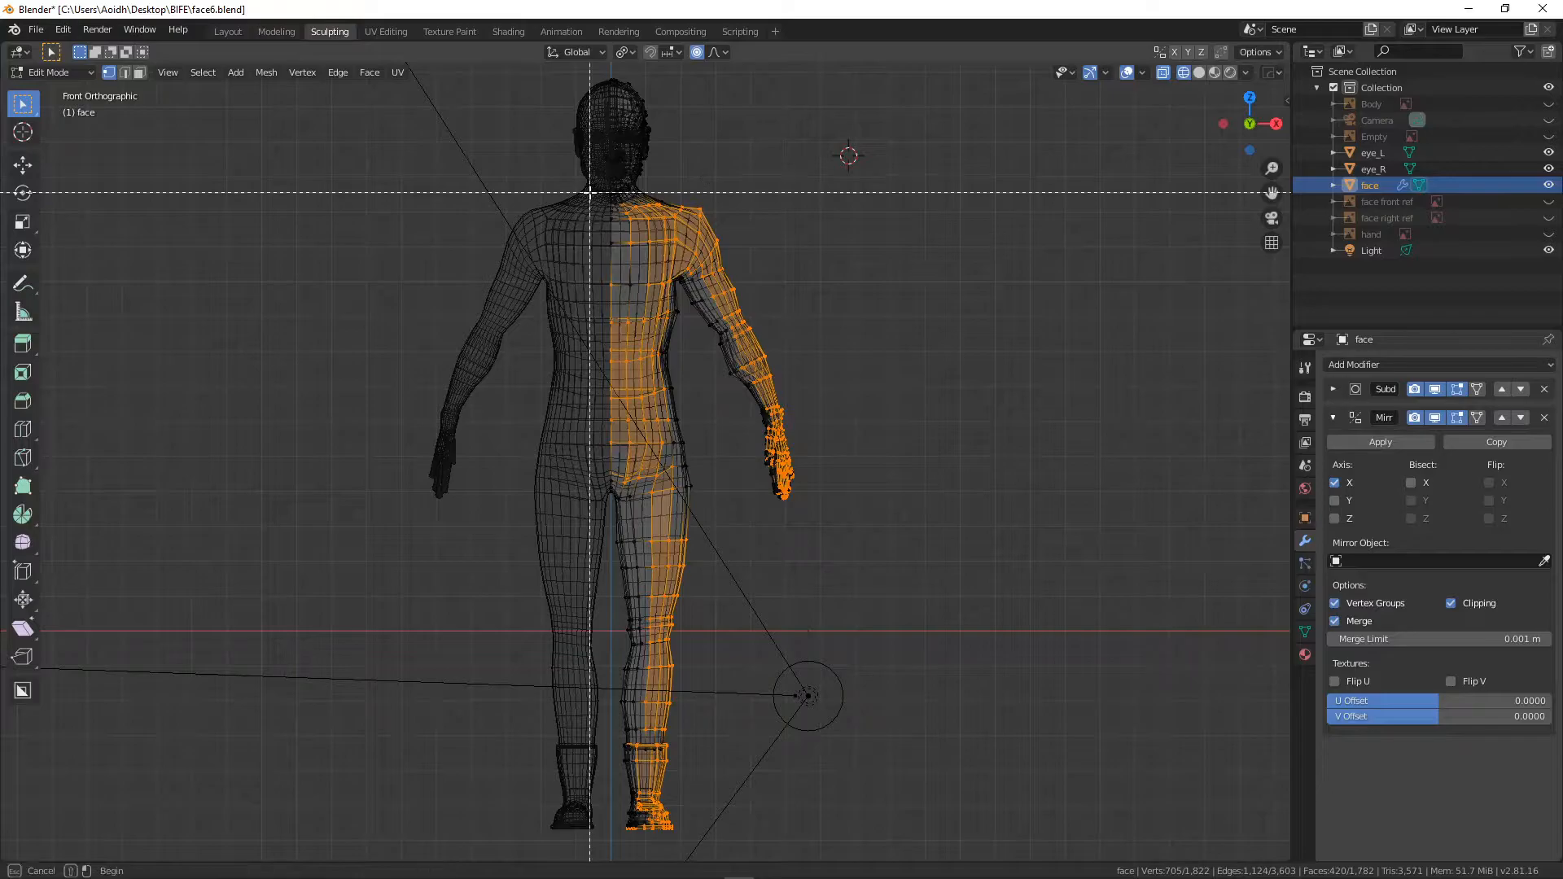
{"action": "left_click_drag", "start_coordinate": [591, 200], "coordinate": [902, 863]}
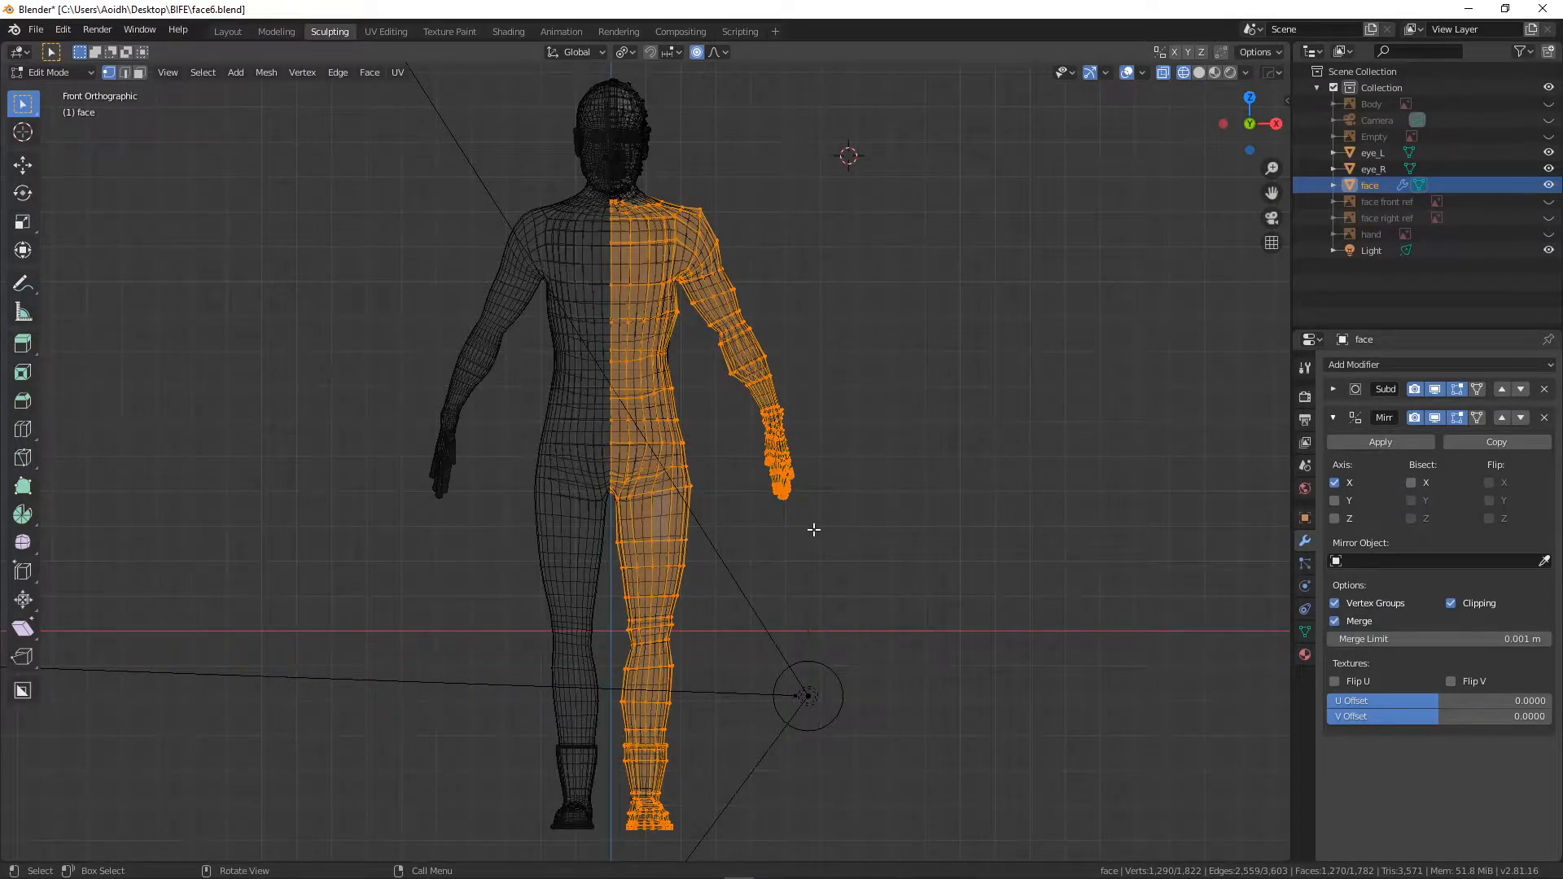
{"action": "key", "text": "c"}
{"action": "mouse_move", "coordinate": [797, 481]}
{"action": "middle_mouse_down"}
{"action": "mouse_move", "coordinate": [786, 448]}
{"action": "mouse_move", "coordinate": [779, 498]}
{"action": "mouse_move", "coordinate": [796, 508]}
{"action": "middle_mouse_up"}
{"action": "right_click", "coordinate": [779, 498]}
{"action": "key", "text": "KP_3"}
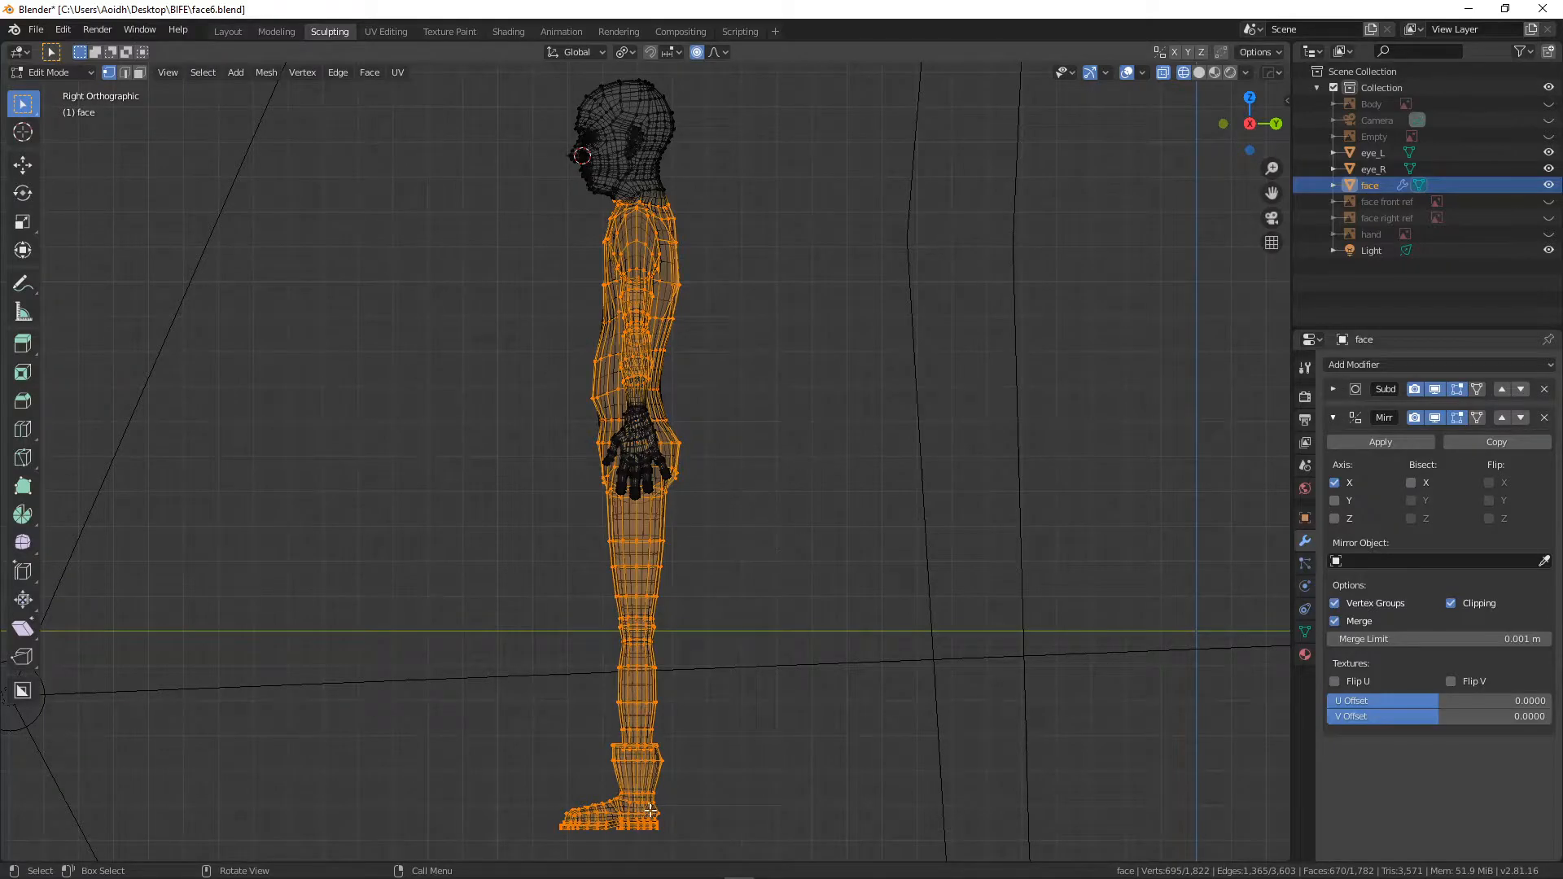
{"action": "mouse_move", "coordinate": [649, 808]}
{"action": "middle_mouse_down", "text": "shift"}
{"action": "mouse_move", "coordinate": [604, 628]}
{"action": "mouse_move", "coordinate": [540, 722]}
{"action": "mouse_move", "coordinate": [621, 688]}
{"action": "middle_mouse_up", "text": "shift"}
{"action": "key", "text": "c"}
{"action": "right_click", "coordinate": [679, 687]}
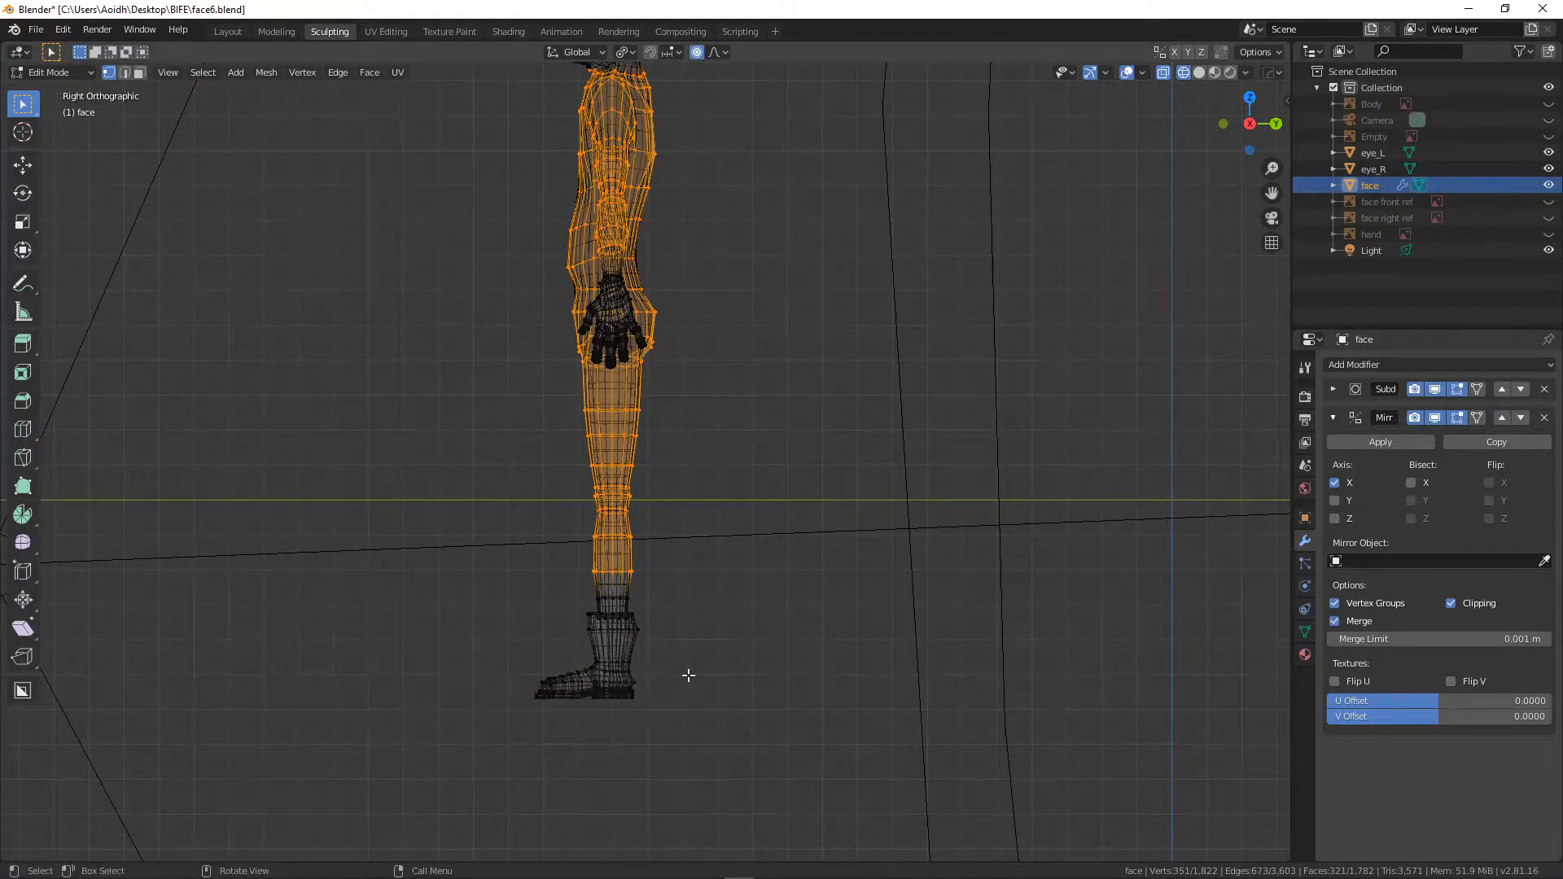
- Scale the selected torso, arm and leg up slightly along the Y axis to thicken the side profile
{"action": "key", "text": "s"}
{"action": "key", "text": "x"}
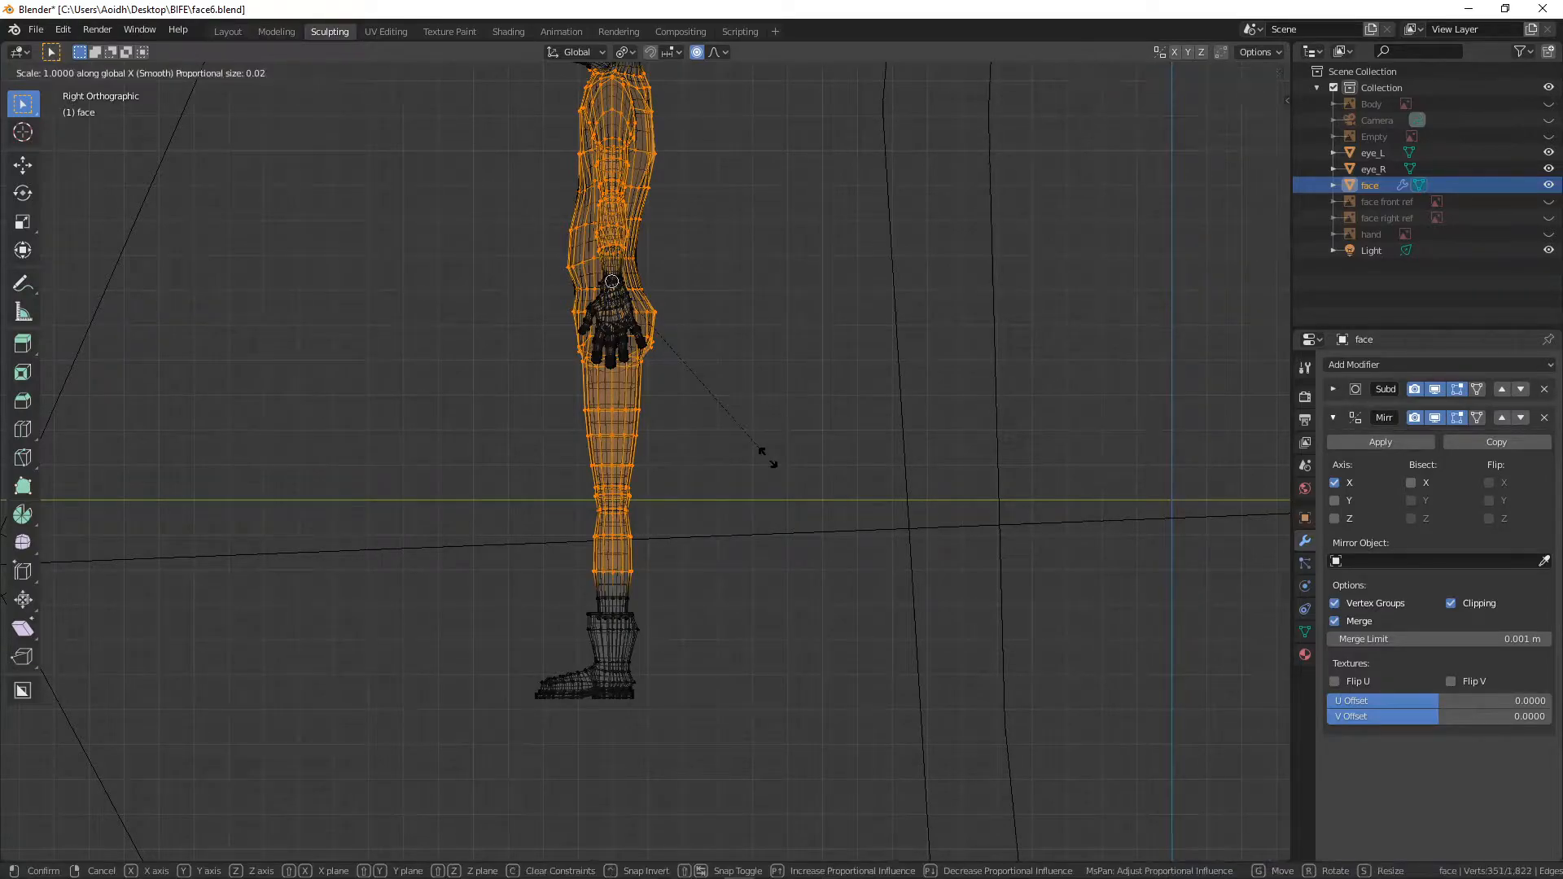
{"action": "key", "text": "y"}
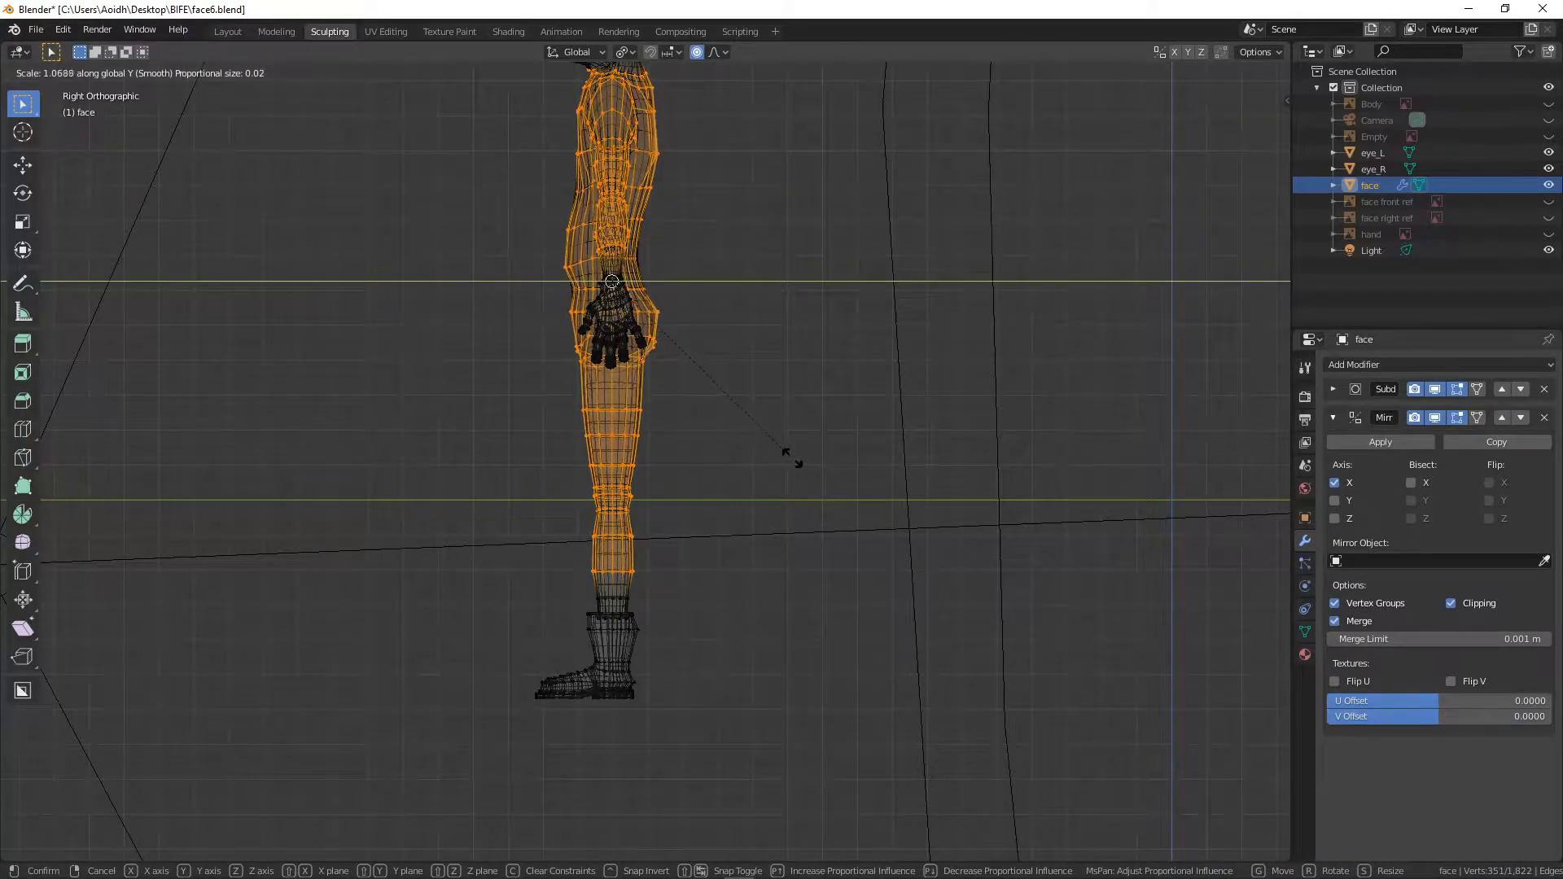
{"action": "left_click", "coordinate": [815, 459]}
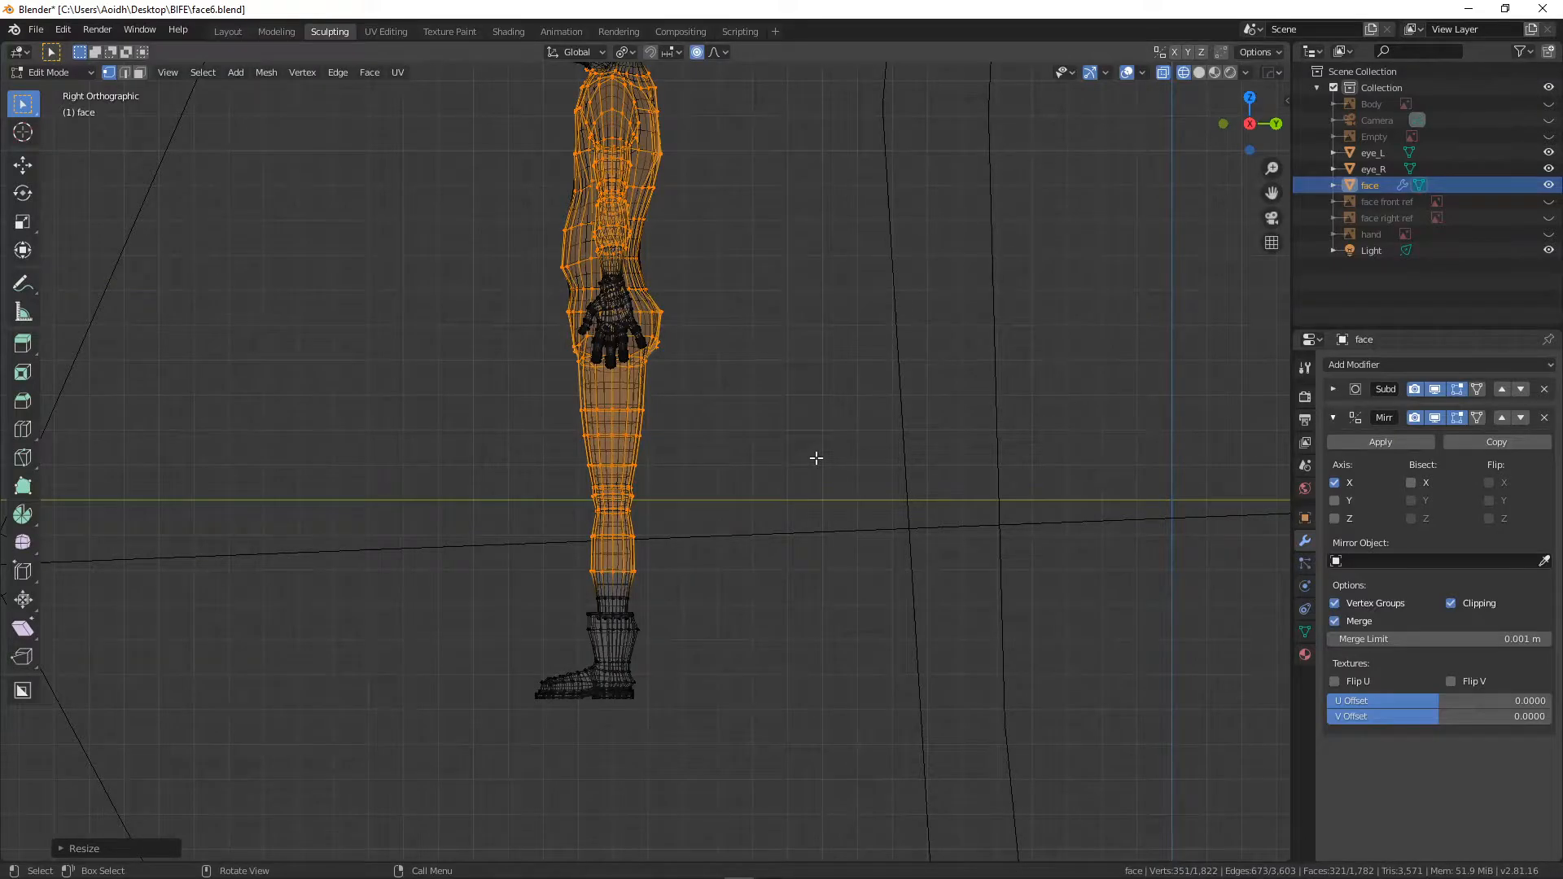
- Widen the leg's edge loop just above the boot by scaling it up along the Y axis
{"action": "middle_click_drag", "start_coordinate": [782, 493], "coordinate": [803, 376], "text": "shift"}
{"action": "scroll", "coordinate": [798, 387], "scroll_direction": "up", "scroll_amount": 5}
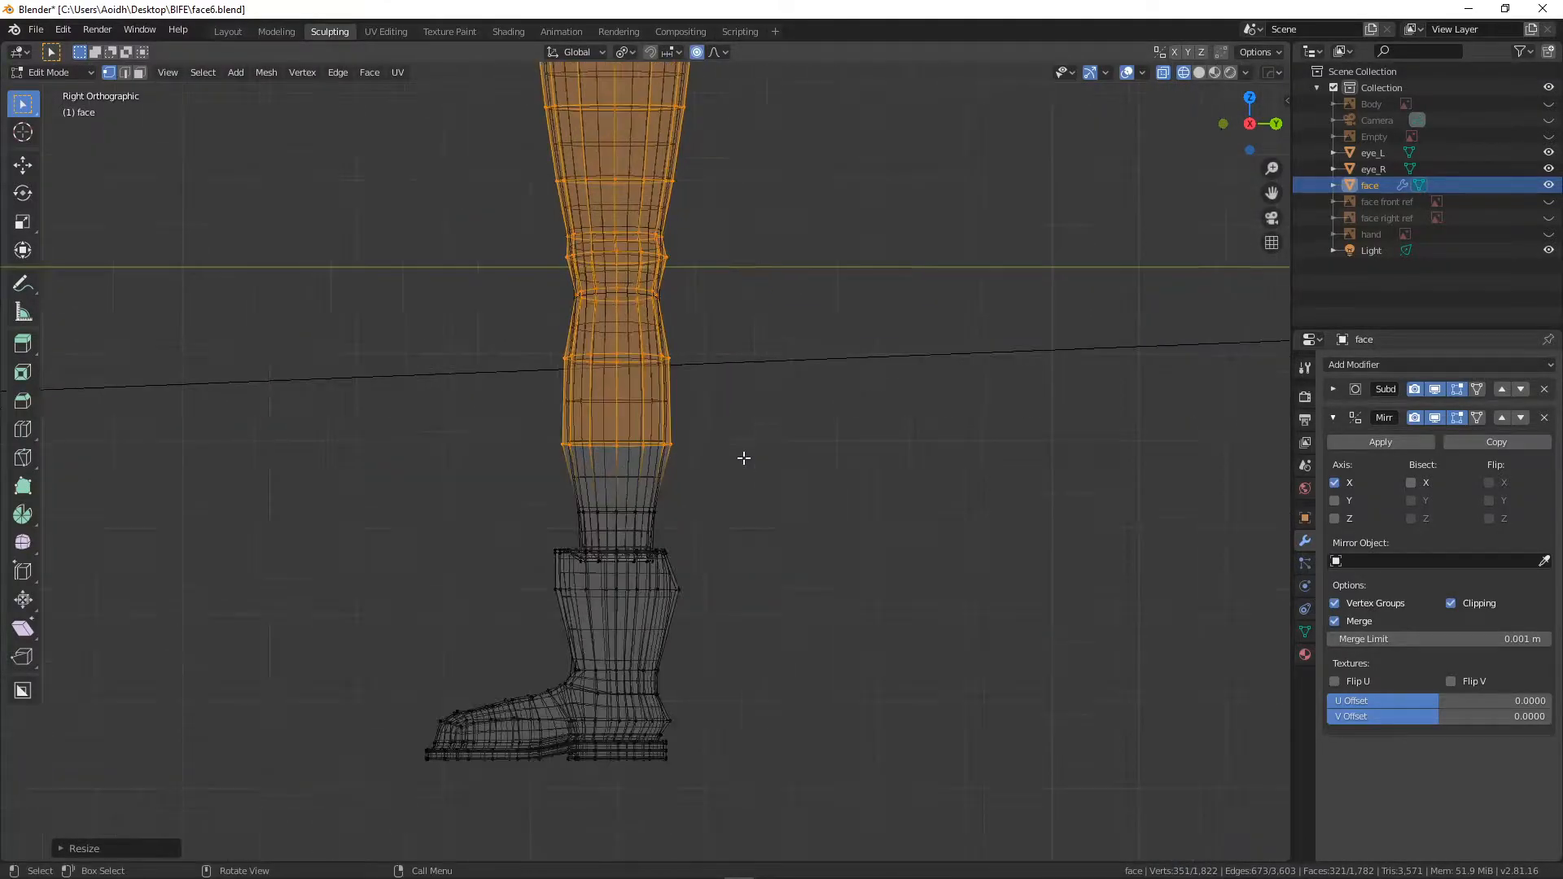
{"action": "left_click", "coordinate": [638, 506], "text": "alt"}
{"action": "key", "text": "s"}
{"action": "key", "text": "y"}
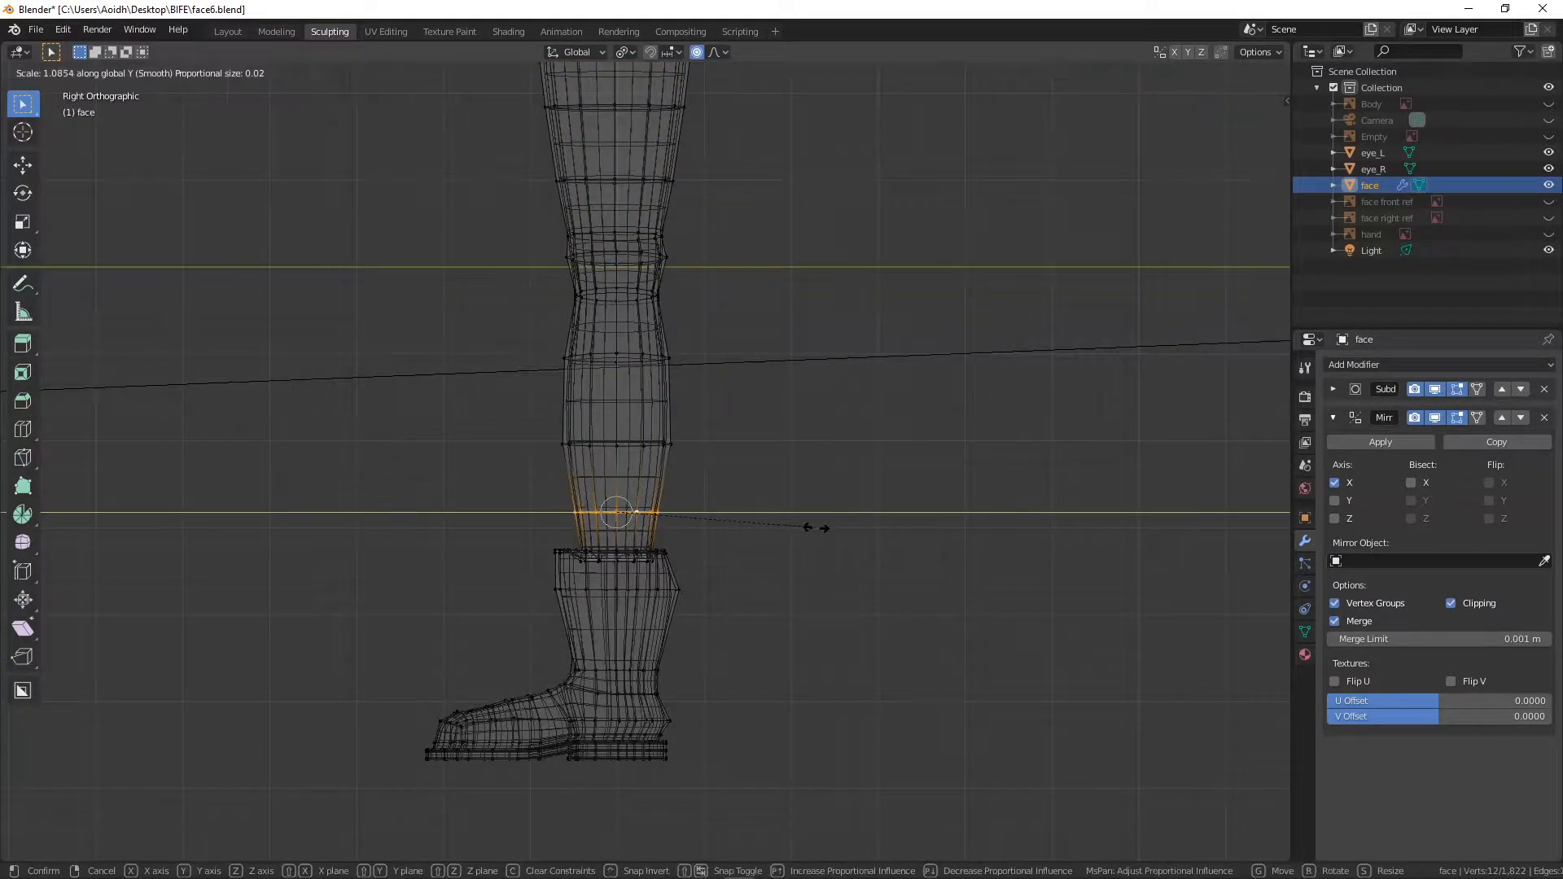
{"action": "left_click", "coordinate": [851, 533]}
- Widen the leg's lowest edge loop inside the boot opening by scaling it up along the Y axis
{"action": "scroll", "coordinate": [657, 588], "scroll_direction": "up", "scroll_amount": 3}
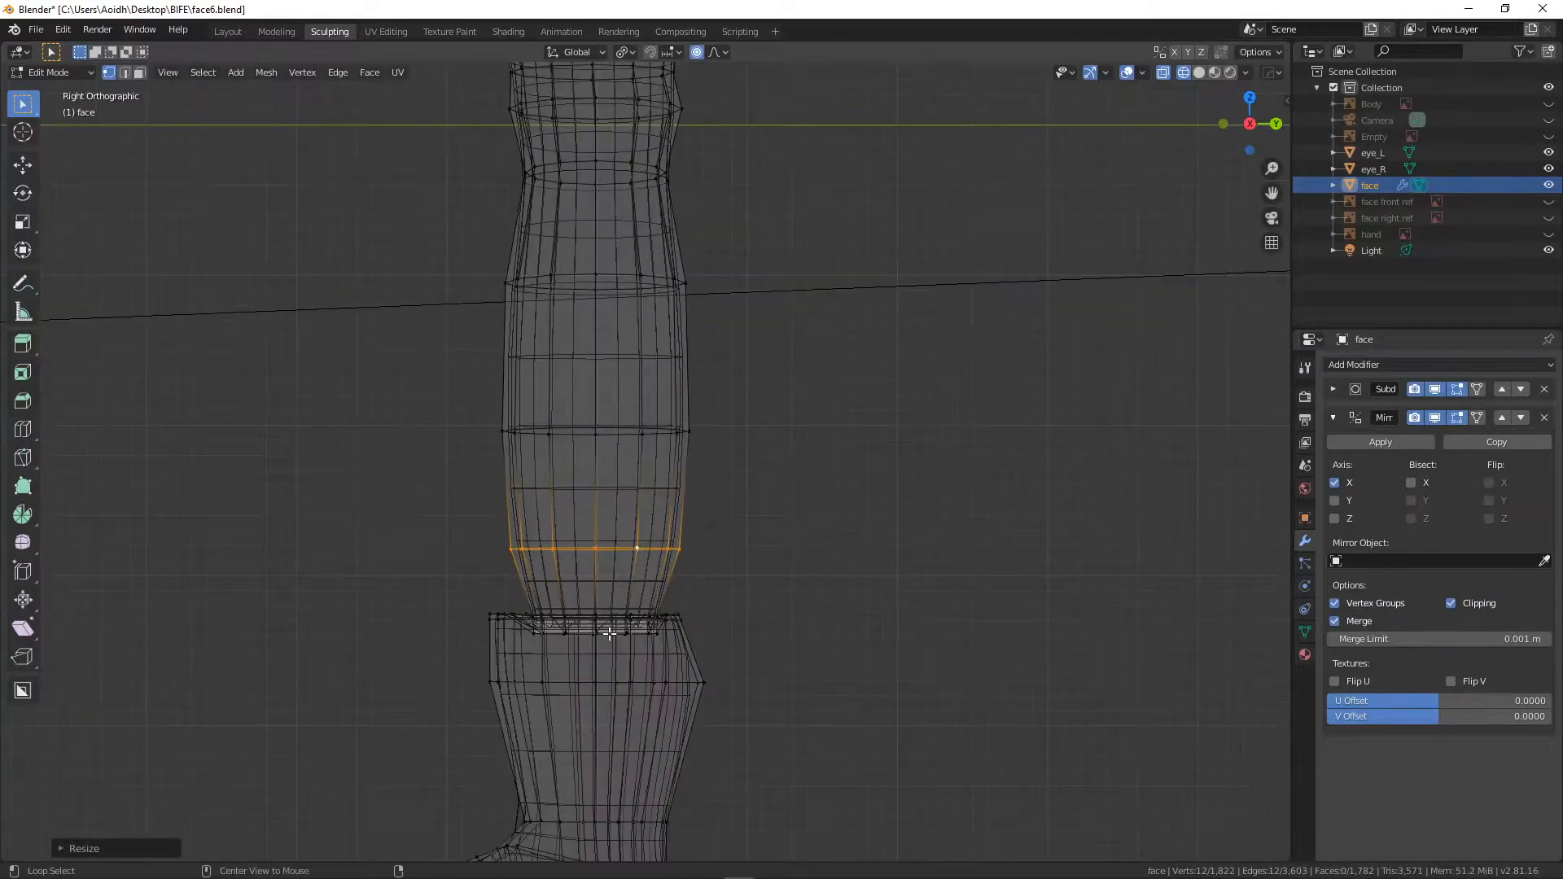
{"action": "left_click", "coordinate": [610, 633], "text": "alt"}
{"action": "key", "text": "s"}
{"action": "key", "text": "y"}
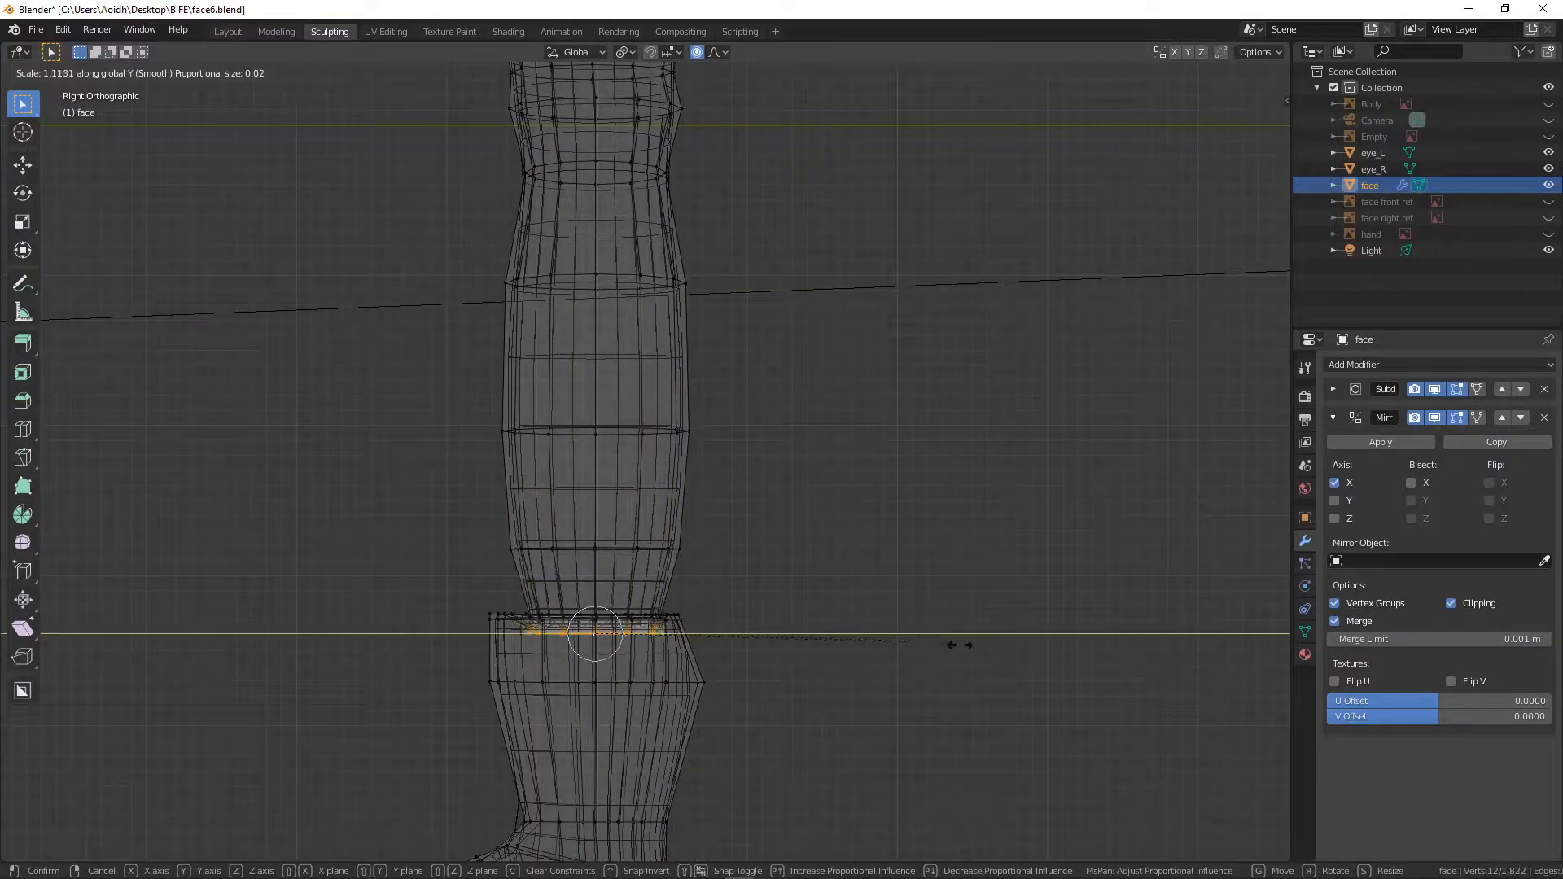
{"action": "left_click", "coordinate": [1072, 651]}
- In solid shading, select two vertices at the back of the boot's upper rim and move them slightly backward along Y
{"action": "scroll", "coordinate": [931, 632], "scroll_direction": "down", "scroll_amount": 3}
{"action": "scroll", "coordinate": [863, 623], "scroll_direction": "up", "scroll_amount": 1}
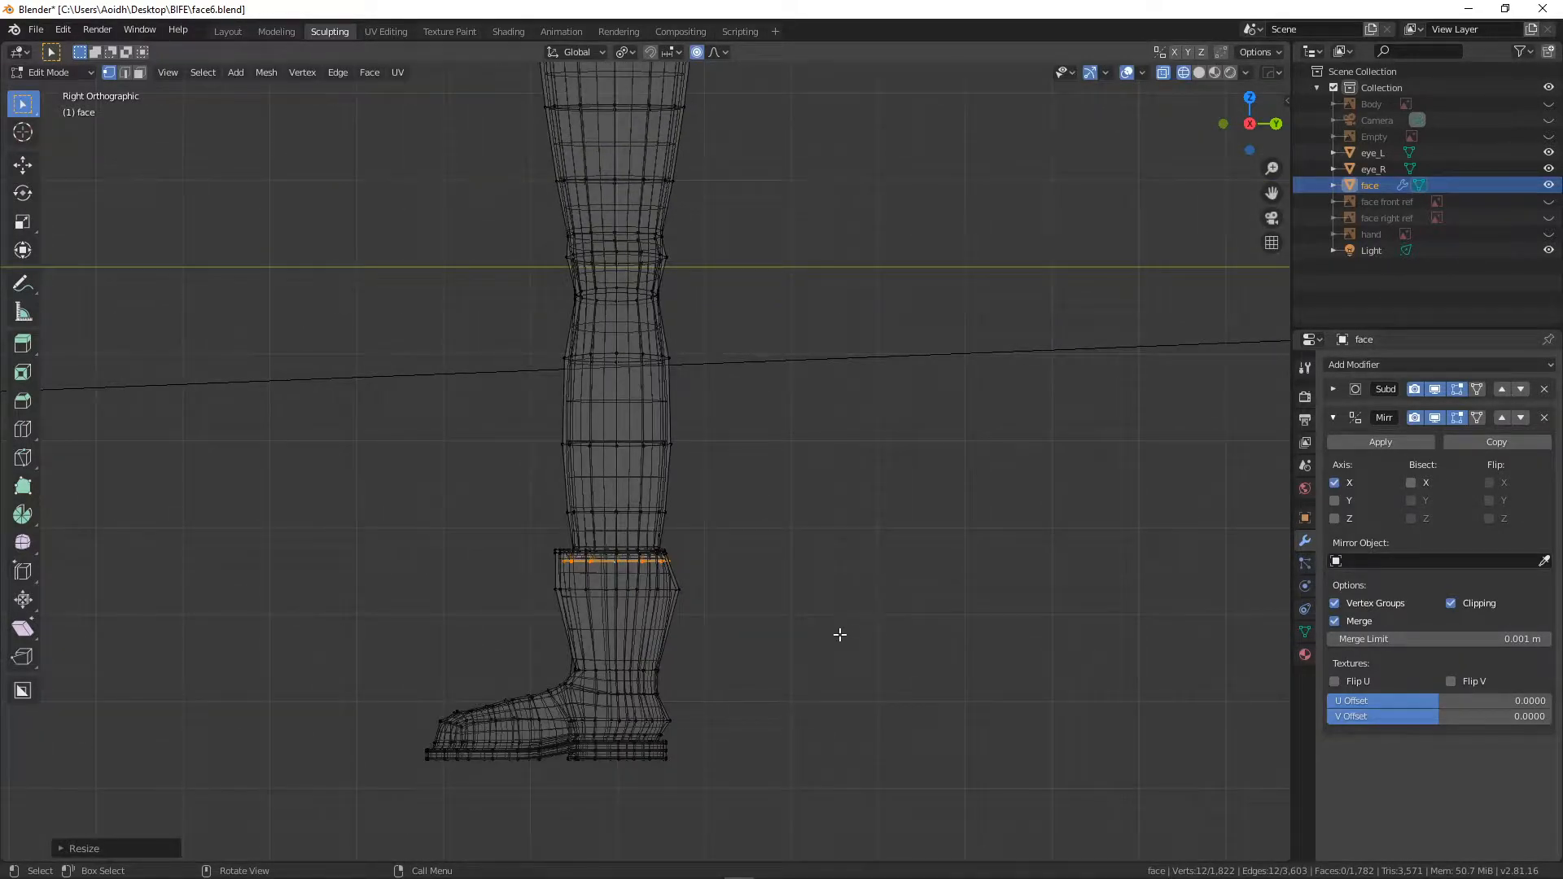
{"action": "key", "text": "z"}
{"action": "left_click", "coordinate": [954, 641]}
{"action": "mouse_move", "coordinate": [895, 639]}
{"action": "middle_mouse_down"}
{"action": "mouse_move", "coordinate": [816, 673]}
{"action": "mouse_move", "coordinate": [778, 560]}
{"action": "middle_mouse_up"}
{"action": "scroll", "coordinate": [797, 676], "scroll_direction": "up", "scroll_amount": 4}
{"action": "scroll", "coordinate": [731, 530], "scroll_direction": "up", "scroll_amount": 2}
{"action": "left_click", "coordinate": [715, 531]}
{"action": "left_click", "coordinate": [742, 475], "text": "shift"}
{"action": "key", "text": "g"}
{"action": "key", "text": "y"}
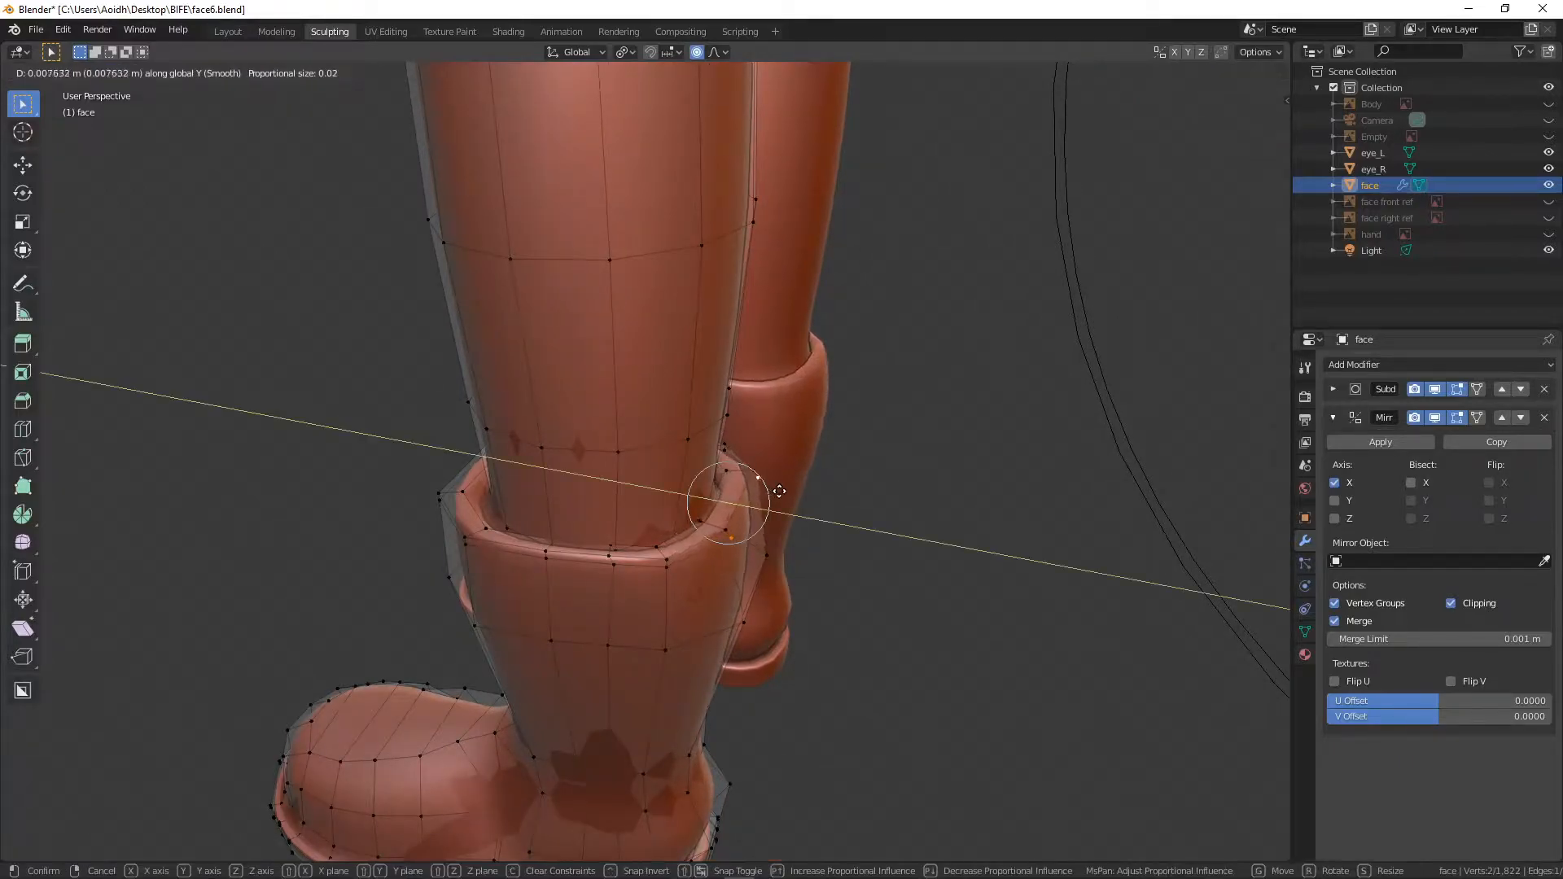
{"action": "left_click", "coordinate": [785, 499]}
- Examine the reshaped legs and boots on the whole body in Object Mode, and return to Edit Mode
{"action": "scroll", "coordinate": [758, 492], "scroll_direction": "down", "scroll_amount": 4}
{"action": "key", "text": "Tab"}
{"action": "scroll", "coordinate": [733, 494], "scroll_direction": "down", "scroll_amount": 4}
{"action": "middle_click_drag", "start_coordinate": [697, 495], "coordinate": [763, 533]}
{"action": "key", "text": "KP_1"}
{"action": "scroll", "coordinate": [831, 468], "scroll_direction": "down", "scroll_amount": 3}
{"action": "scroll", "coordinate": [758, 653], "scroll_direction": "up", "scroll_amount": 3}
{"action": "key", "text": "Tab"}
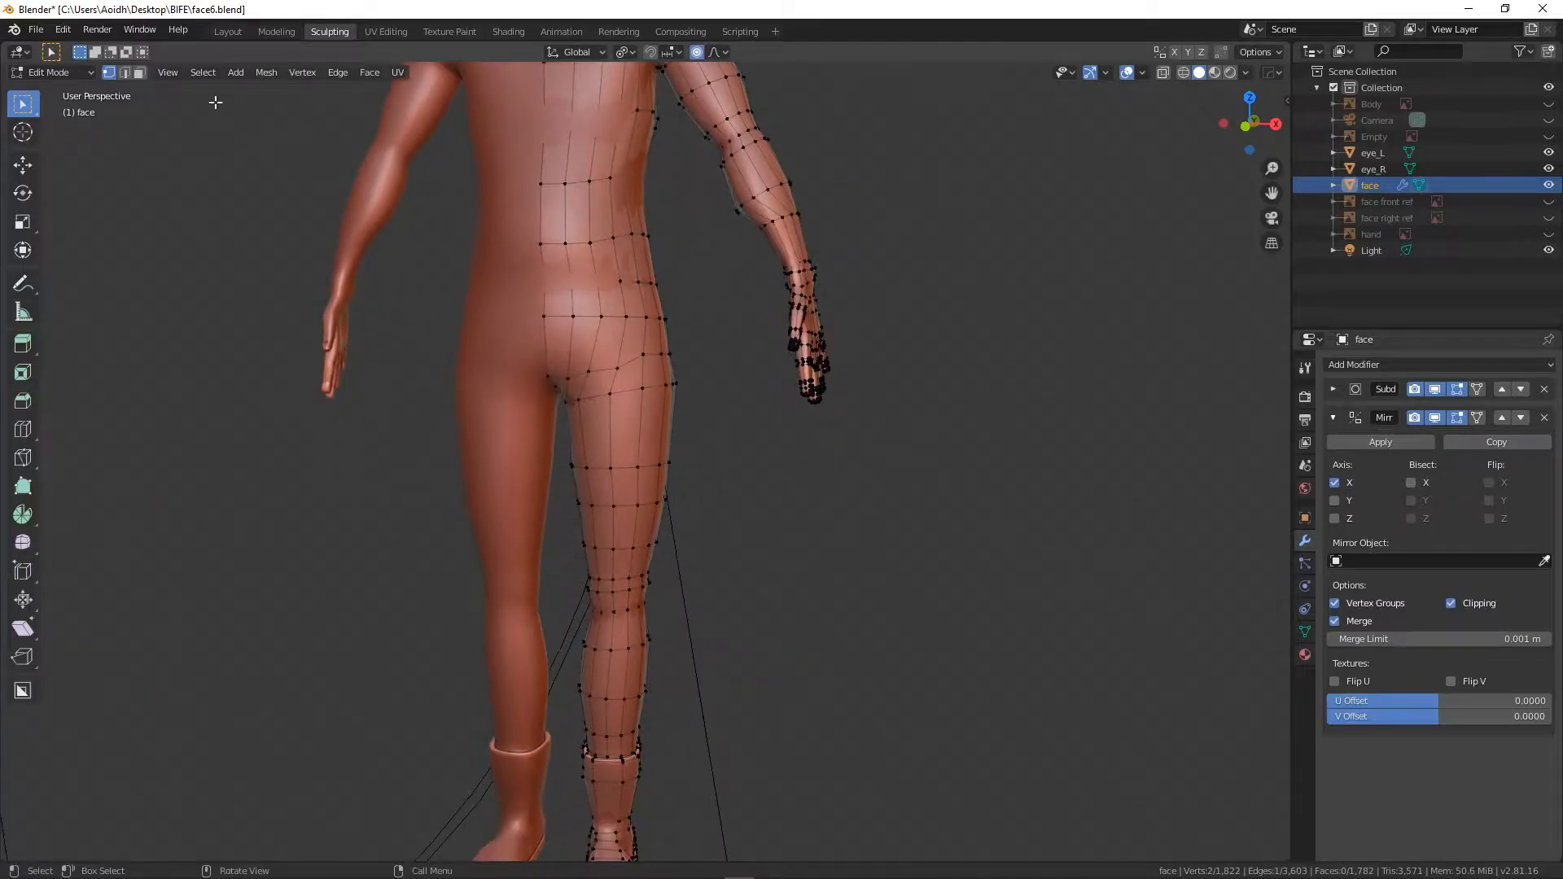
- In face select mode, select two columns of three faces on the front outer part of the thigh
{"action": "left_click", "coordinate": [141, 72]}
{"action": "left_click", "coordinate": [632, 451]}
{"action": "left_click", "coordinate": [625, 488], "text": "shift"}
{"action": "left_click", "coordinate": [630, 530], "text": "shift"}
{"action": "left_click", "coordinate": [647, 525], "text": "shift"}
{"action": "left_click", "coordinate": [652, 487], "text": "shift"}
{"action": "left_click", "coordinate": [648, 436], "text": "shift"}
- Extend the selection around the outer side and back of the thigh with nine more faces in the same three rows
{"action": "mouse_move", "coordinate": [647, 435]}
{"action": "middle_mouse_down"}
{"action": "mouse_move", "coordinate": [548, 457]}
{"action": "mouse_move", "coordinate": [625, 448]}
{"action": "middle_mouse_up"}
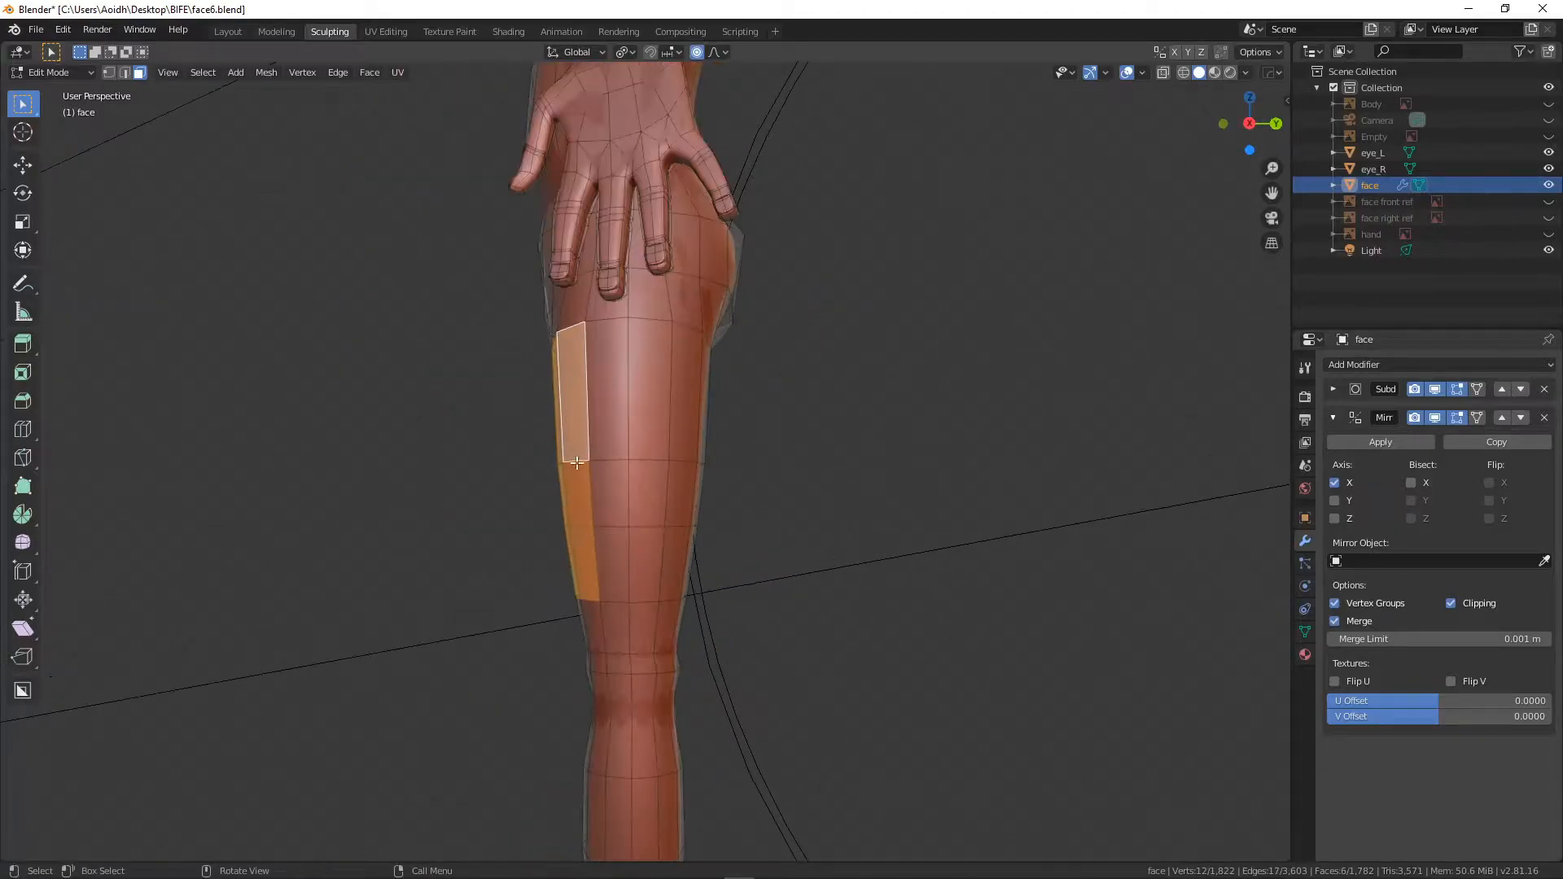
{"action": "left_click", "coordinate": [654, 421], "text": "shift"}
{"action": "left_click", "coordinate": [620, 405], "text": "shift"}
{"action": "left_click", "coordinate": [623, 487], "text": "shift"}
{"action": "left_click", "coordinate": [652, 491], "text": "shift"}
{"action": "left_click", "coordinate": [651, 550], "text": "shift"}
{"action": "left_click", "coordinate": [611, 559], "text": "shift"}
{"action": "middle_click_drag", "start_coordinate": [677, 556], "coordinate": [618, 557]}
{"action": "left_click", "coordinate": [660, 550], "text": "shift"}
{"action": "left_click", "coordinate": [658, 498], "text": "shift"}
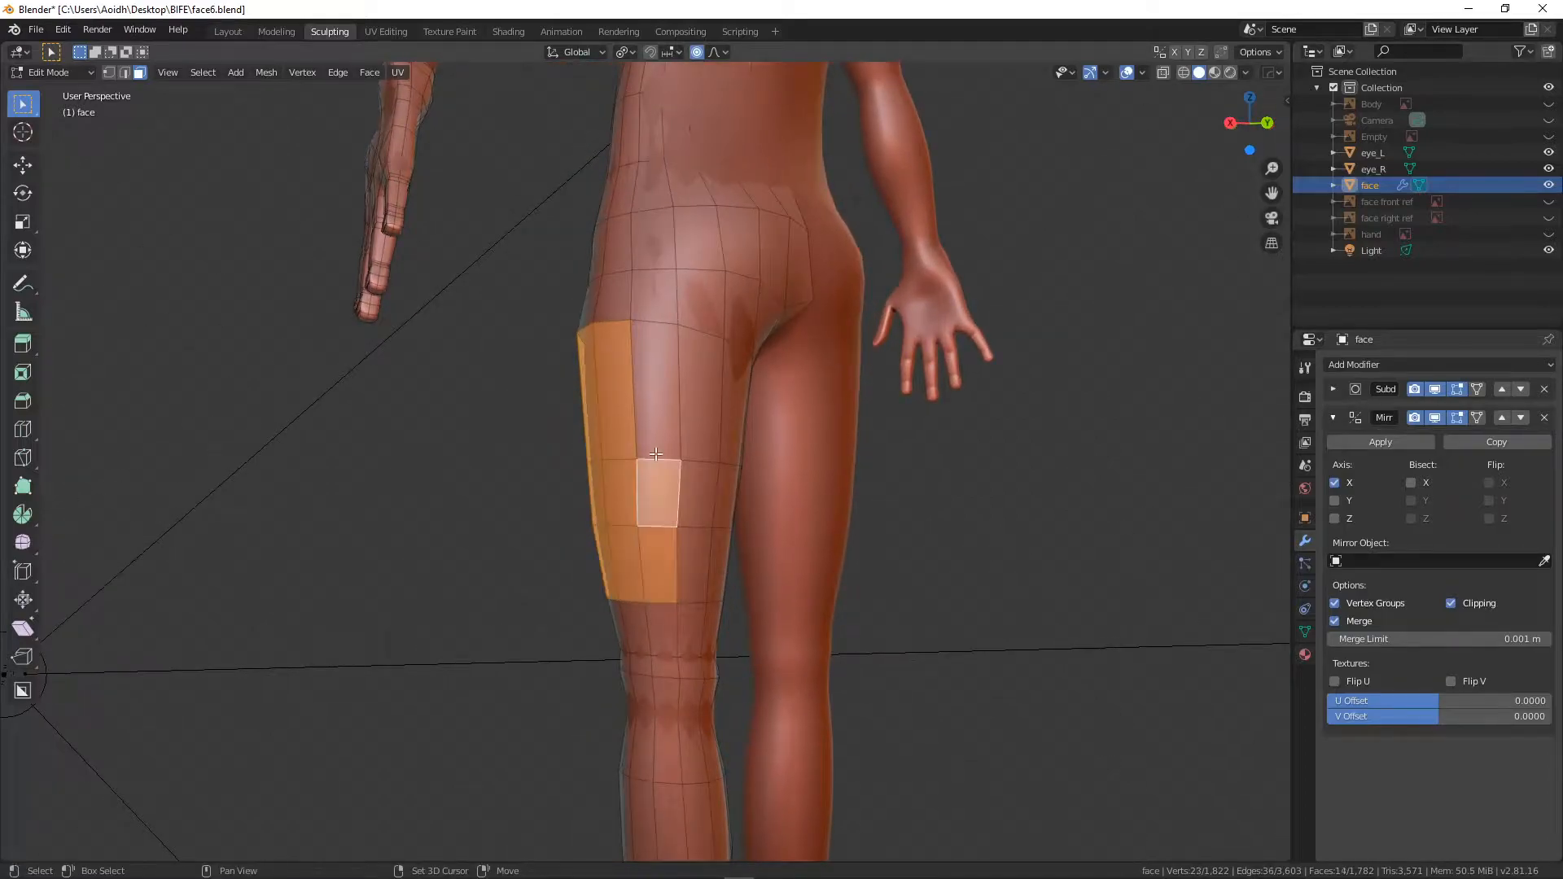
{"action": "left_click", "coordinate": [659, 425], "text": "shift"}
{"action": "middle_click_drag", "start_coordinate": [660, 424], "coordinate": [788, 467]}
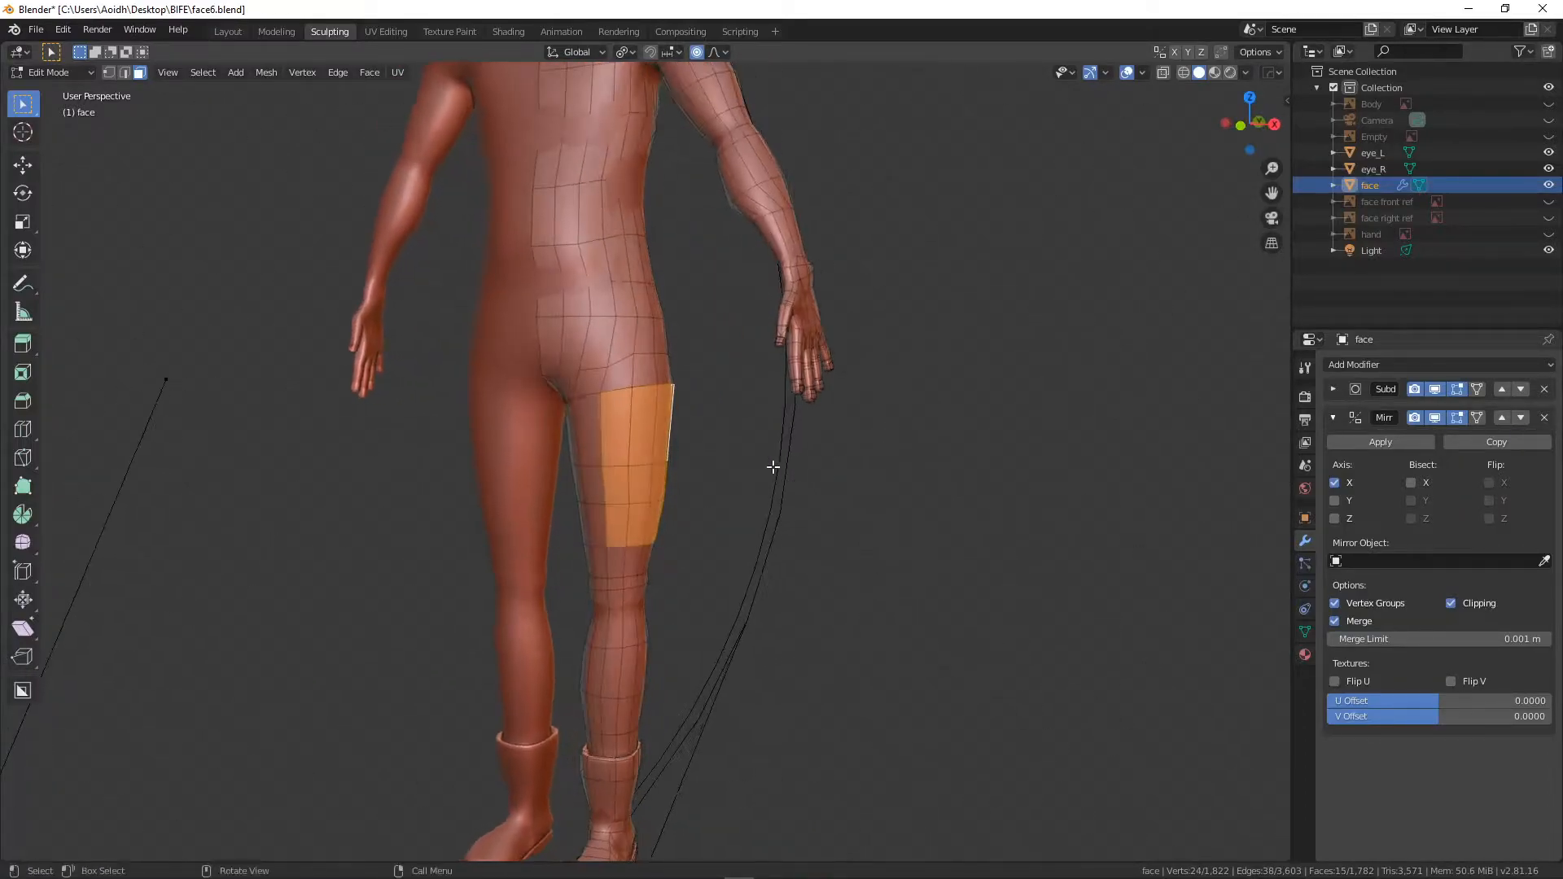
- Extrude the selected thigh faces in place without moving them
{"action": "scroll", "coordinate": [758, 512], "scroll_direction": "up", "scroll_amount": 3}
{"action": "middle_click_drag", "start_coordinate": [702, 500], "coordinate": [734, 492]}
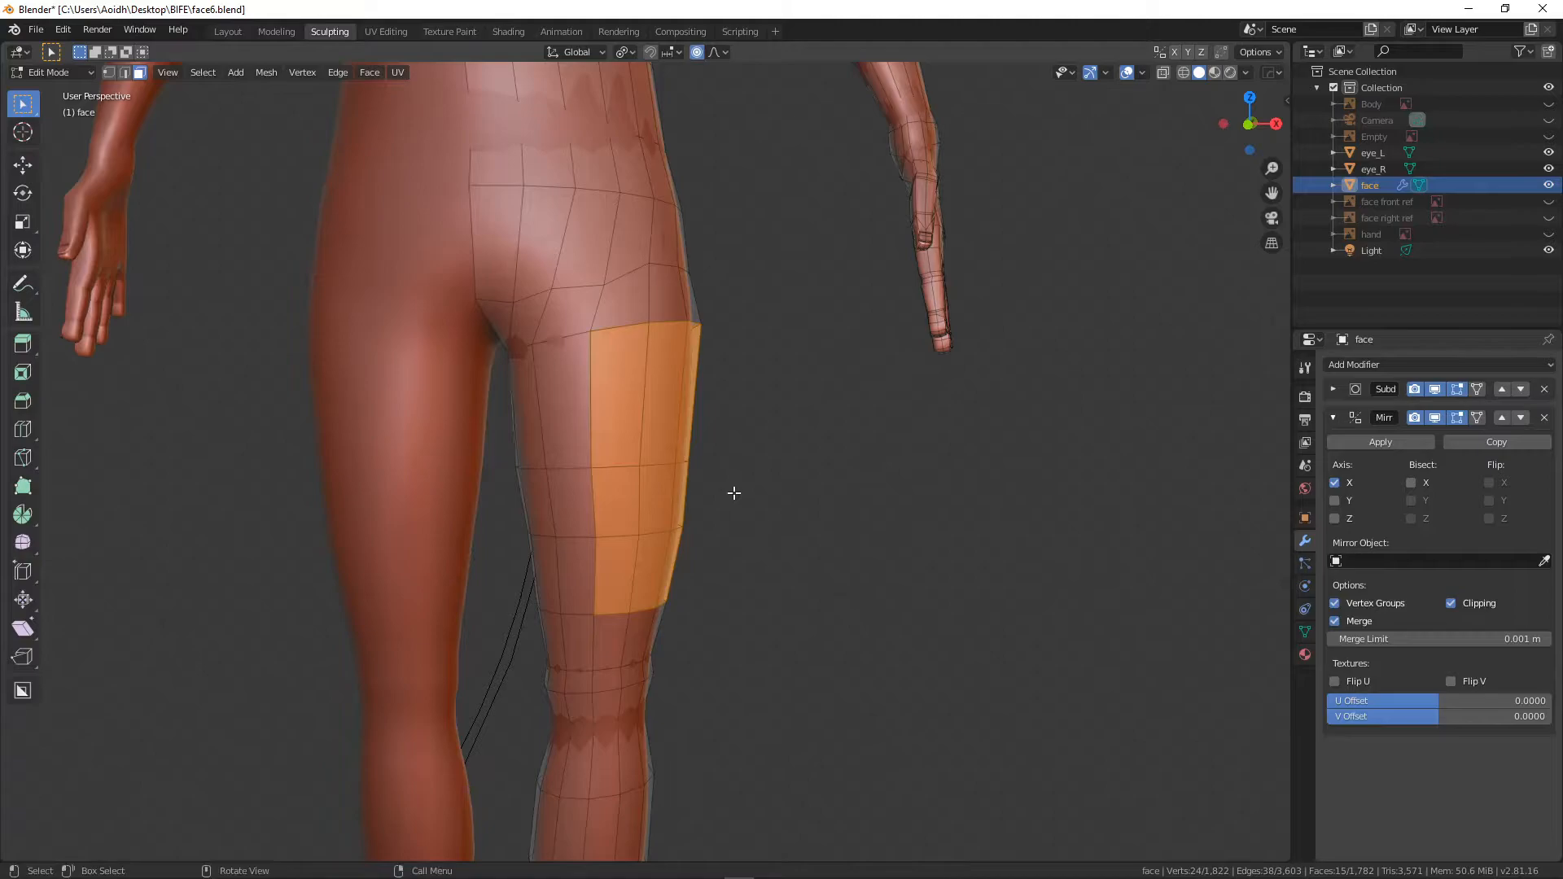
{"action": "key", "text": "e"}
{"action": "right_click", "coordinate": [733, 493]}
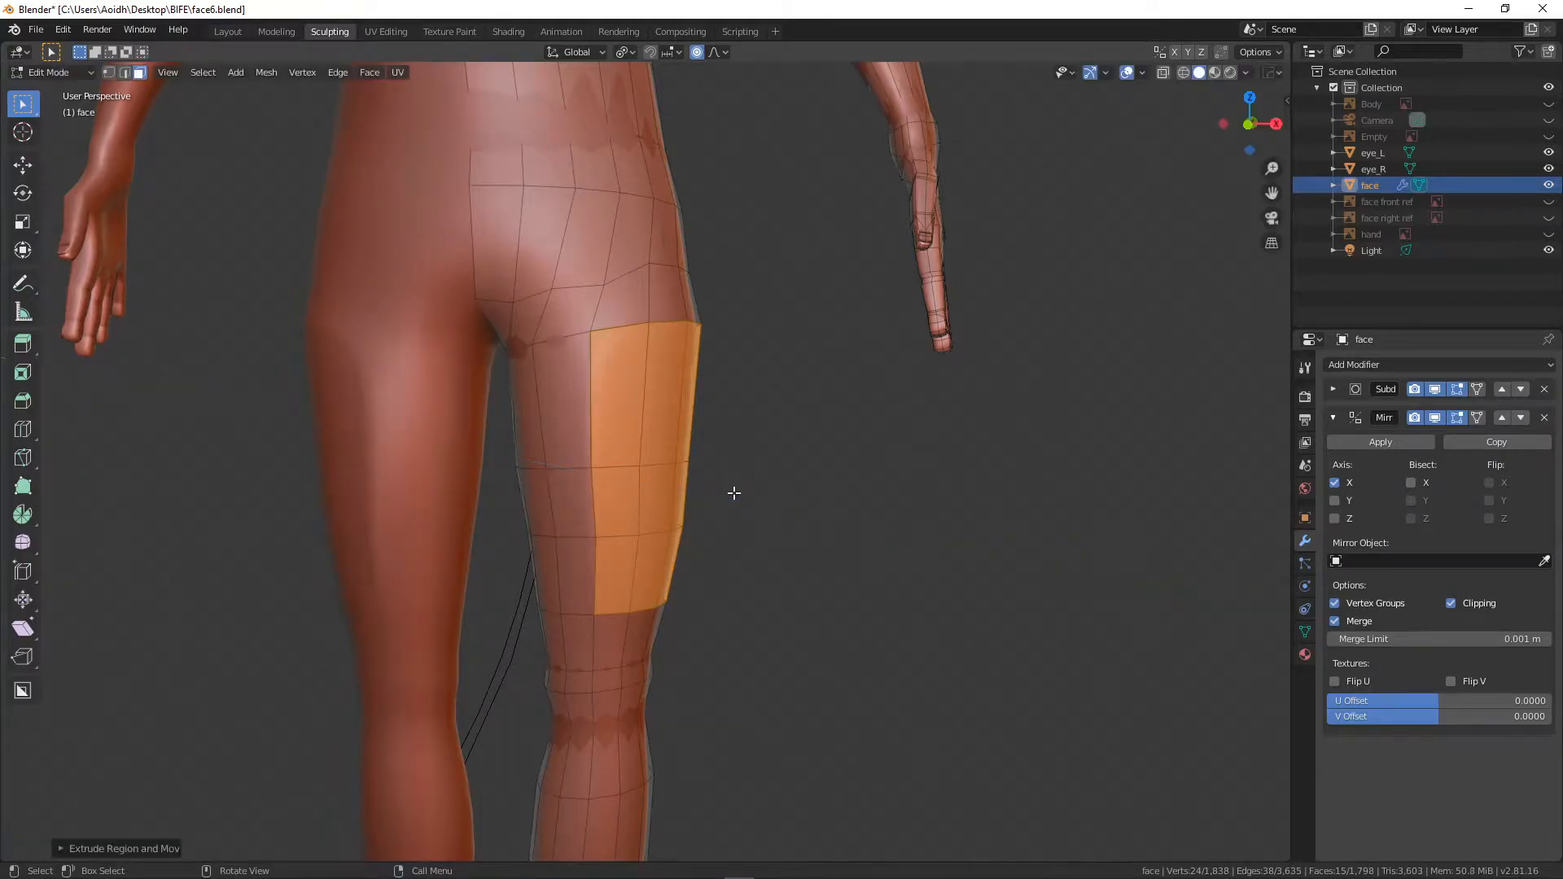
- Set the Shortcut VUr display to dock on the Right and close the sidebar
{"action": "key", "text": "n"}
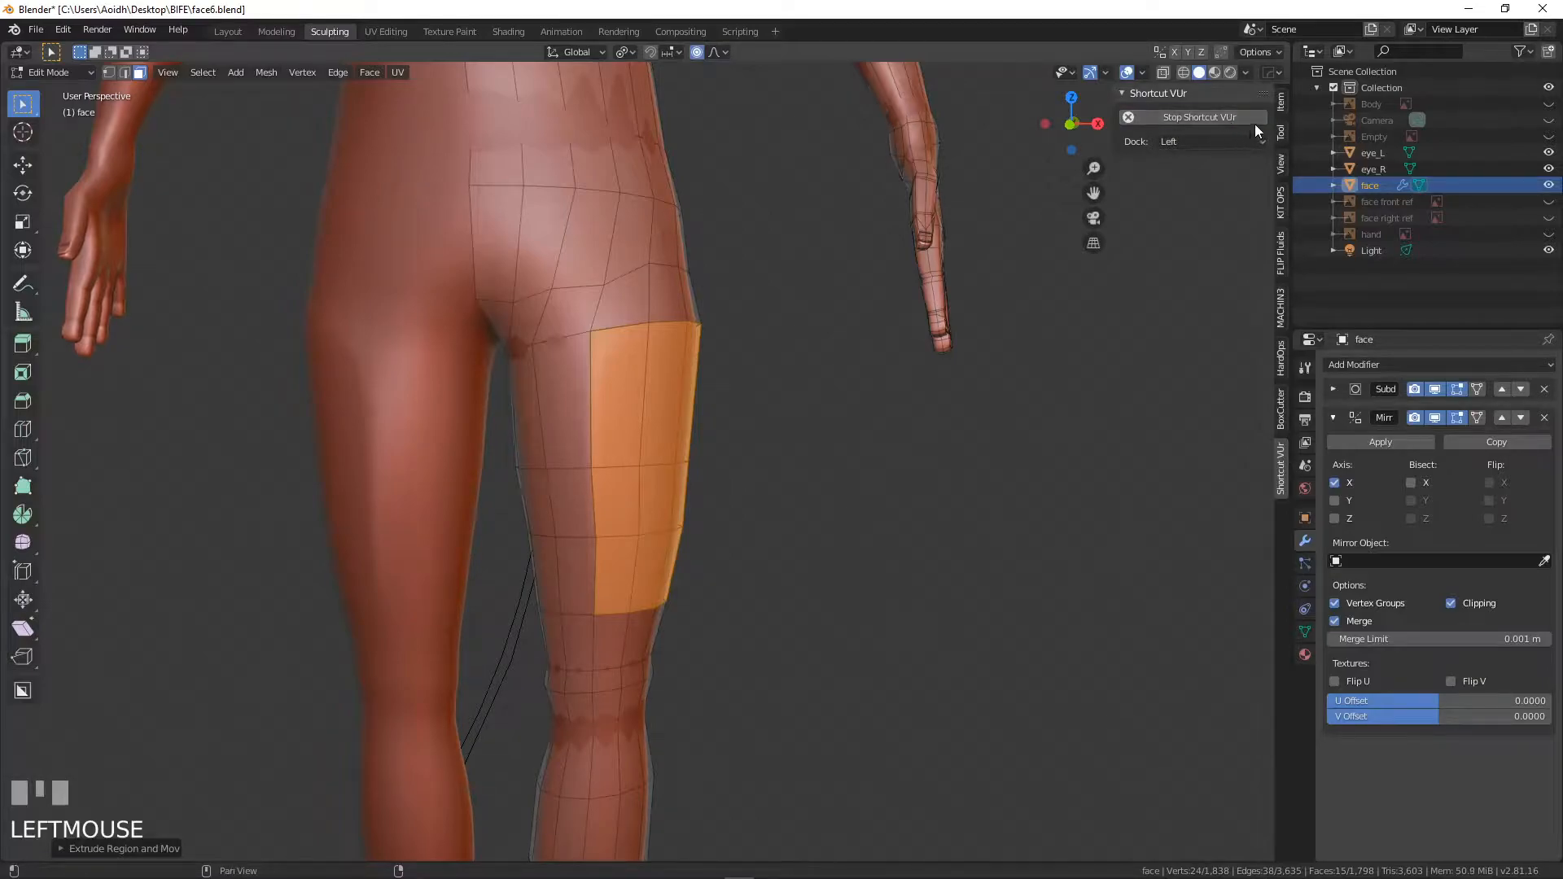
{"action": "left_click", "coordinate": [1234, 143]}
{"action": "left_click", "coordinate": [1218, 159]}
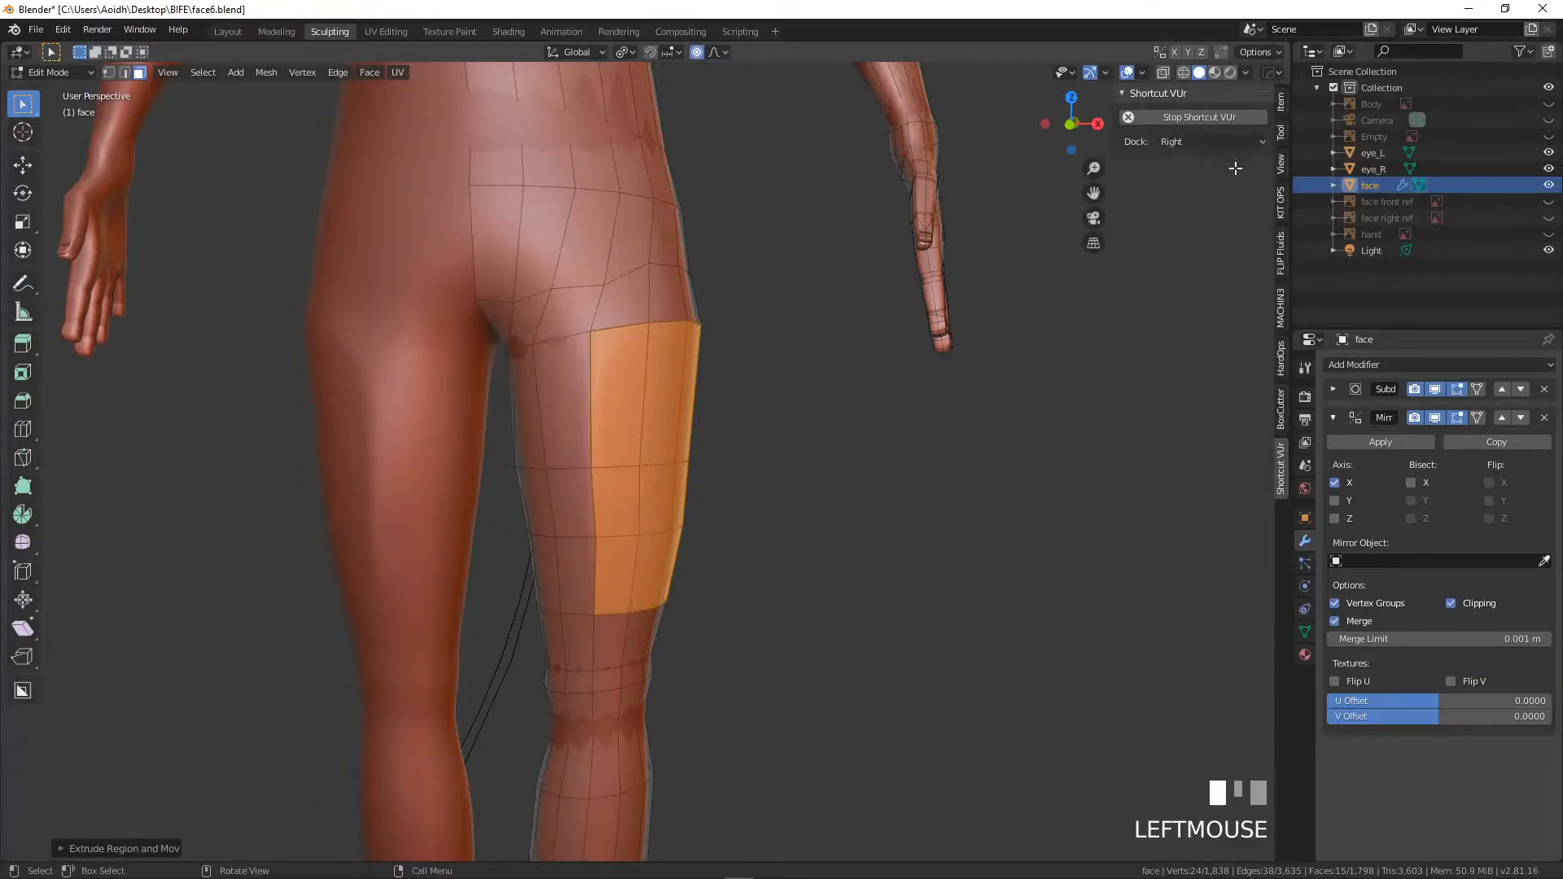
{"action": "key", "text": "n"}
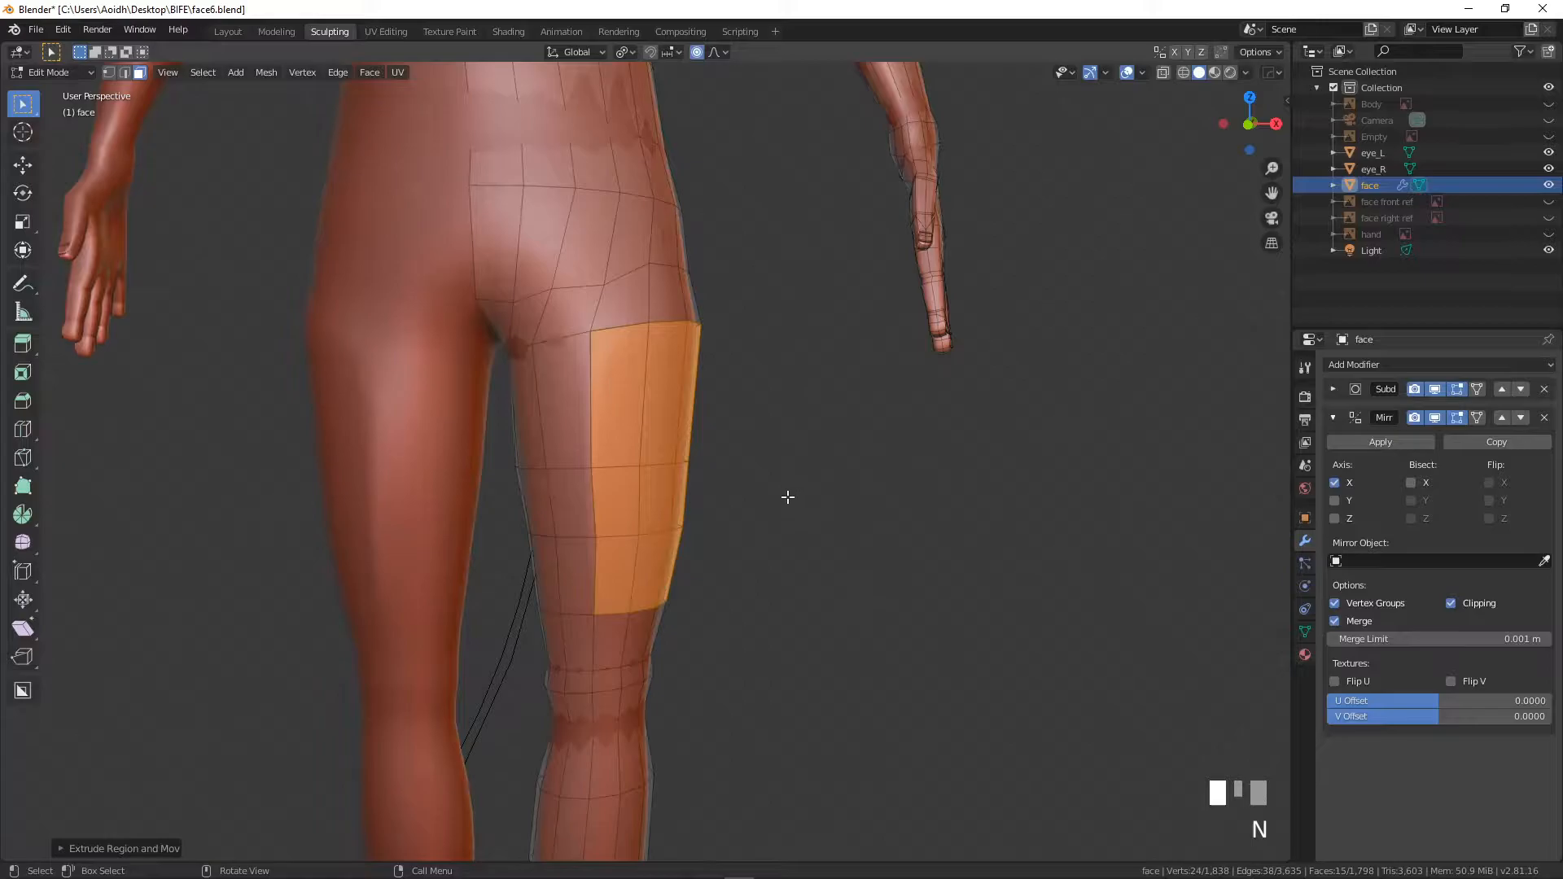
- In front view, turn off proportional editing and scale the extruded thigh faces up uniformly to form a raised pad
{"action": "middle_click_drag", "start_coordinate": [788, 496], "coordinate": [806, 499]}
{"action": "key", "text": "KP_1"}
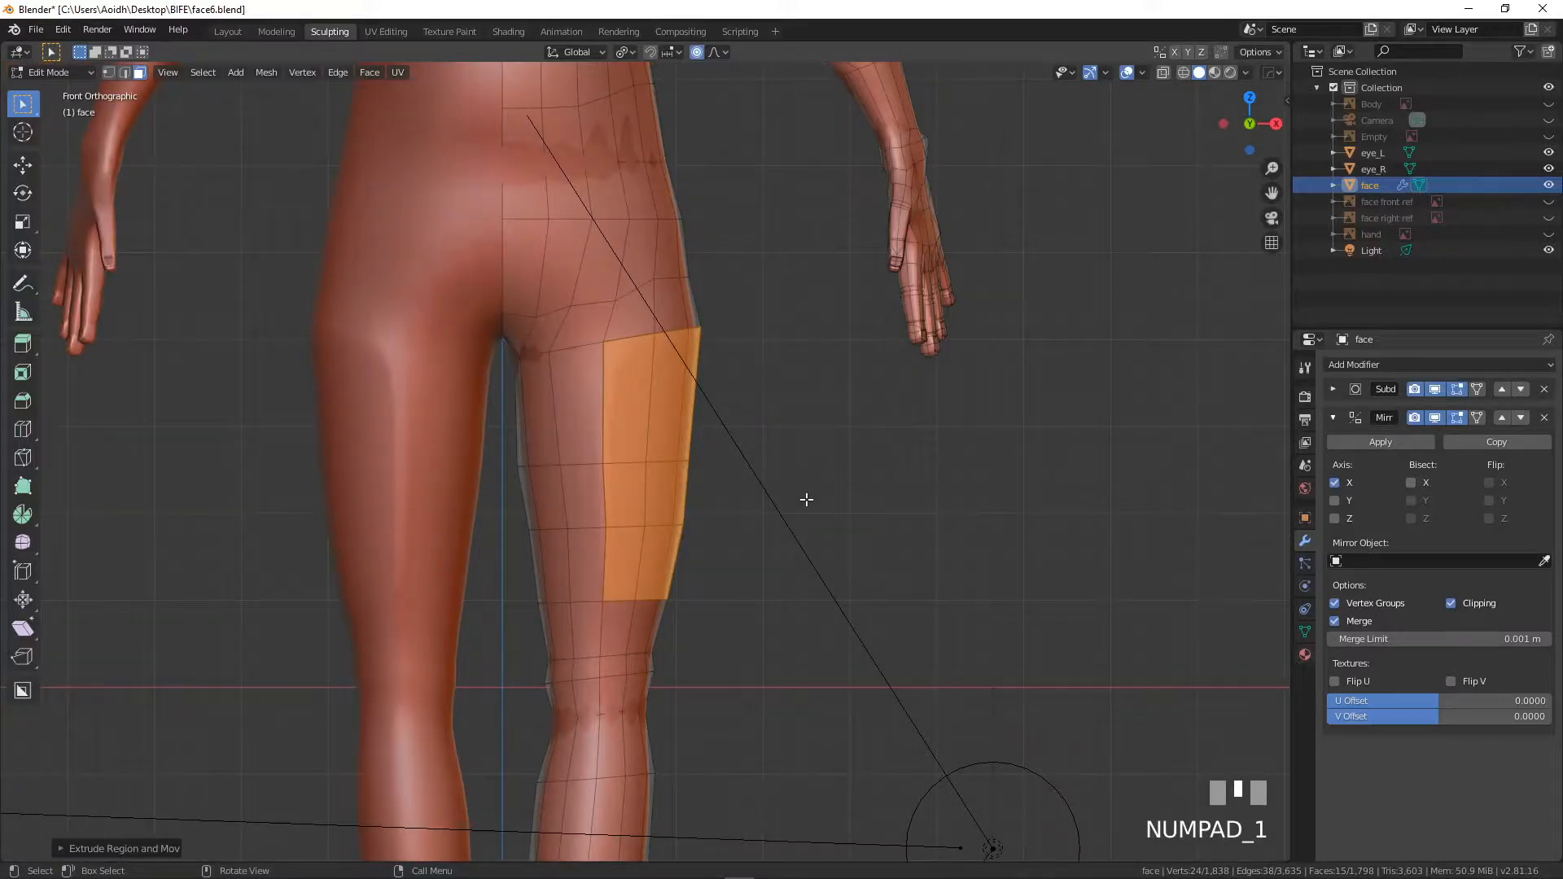
{"action": "key", "text": "s"}
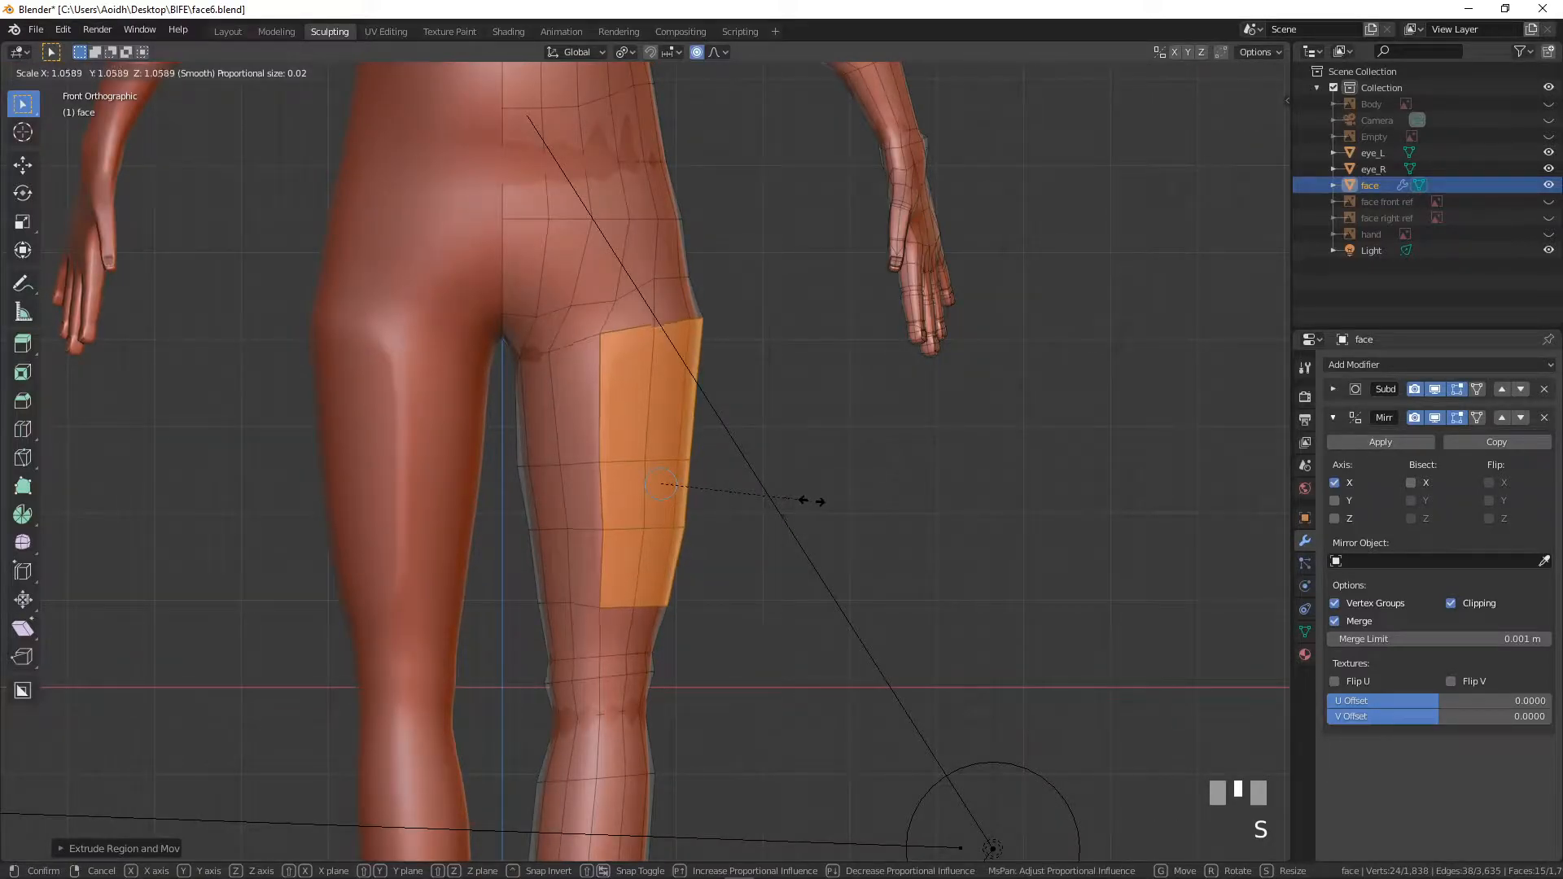
{"action": "right_click", "coordinate": [812, 501]}
{"action": "left_click", "coordinate": [696, 52]}
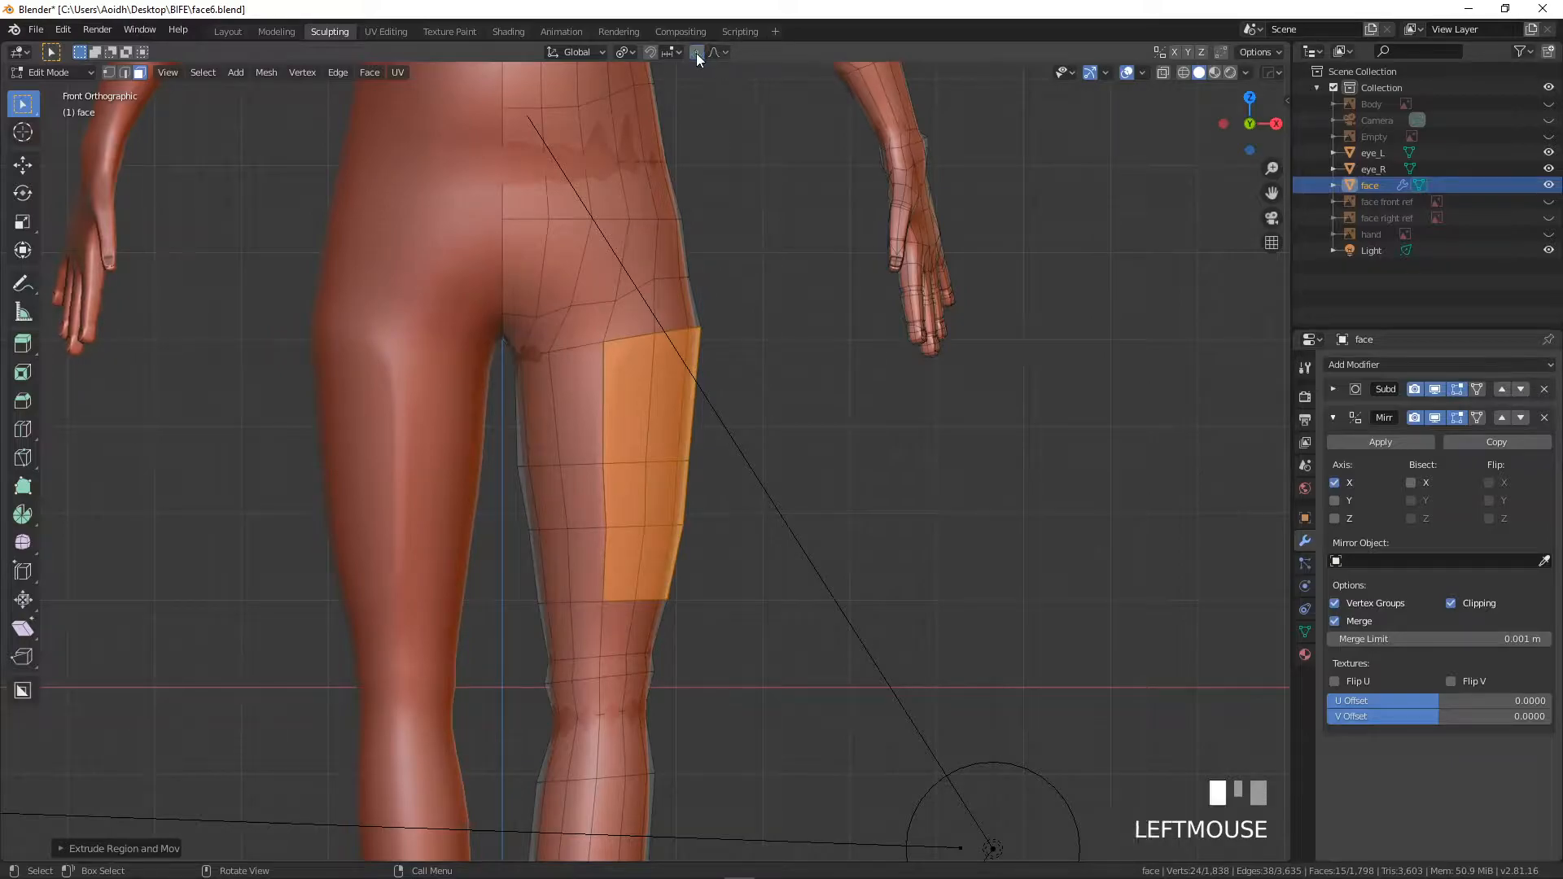
{"action": "key", "text": "s"}
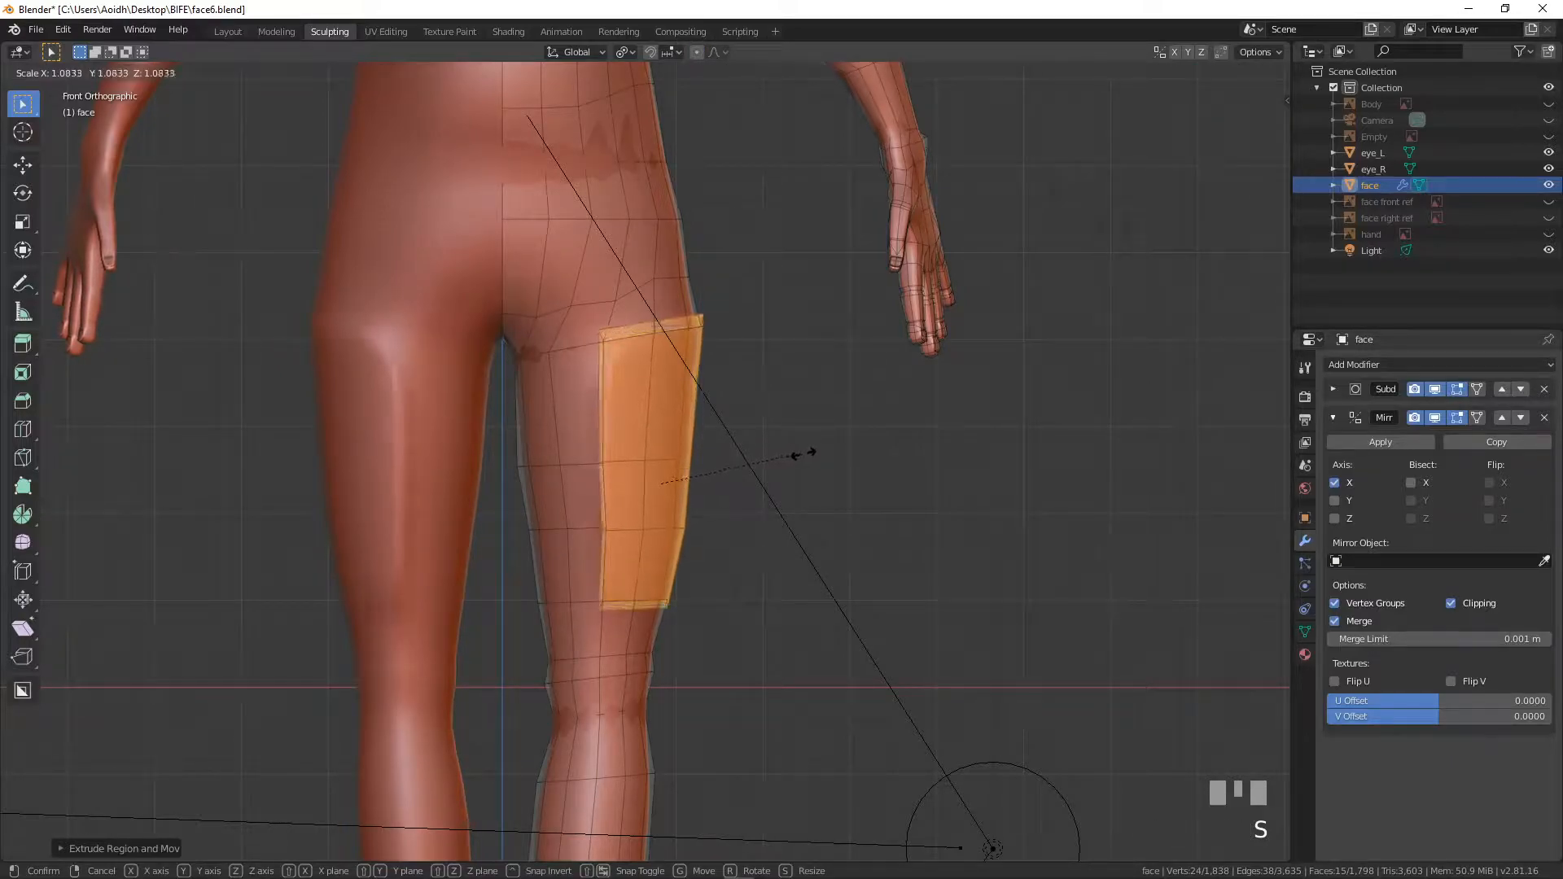
{"action": "left_click", "coordinate": [815, 458]}
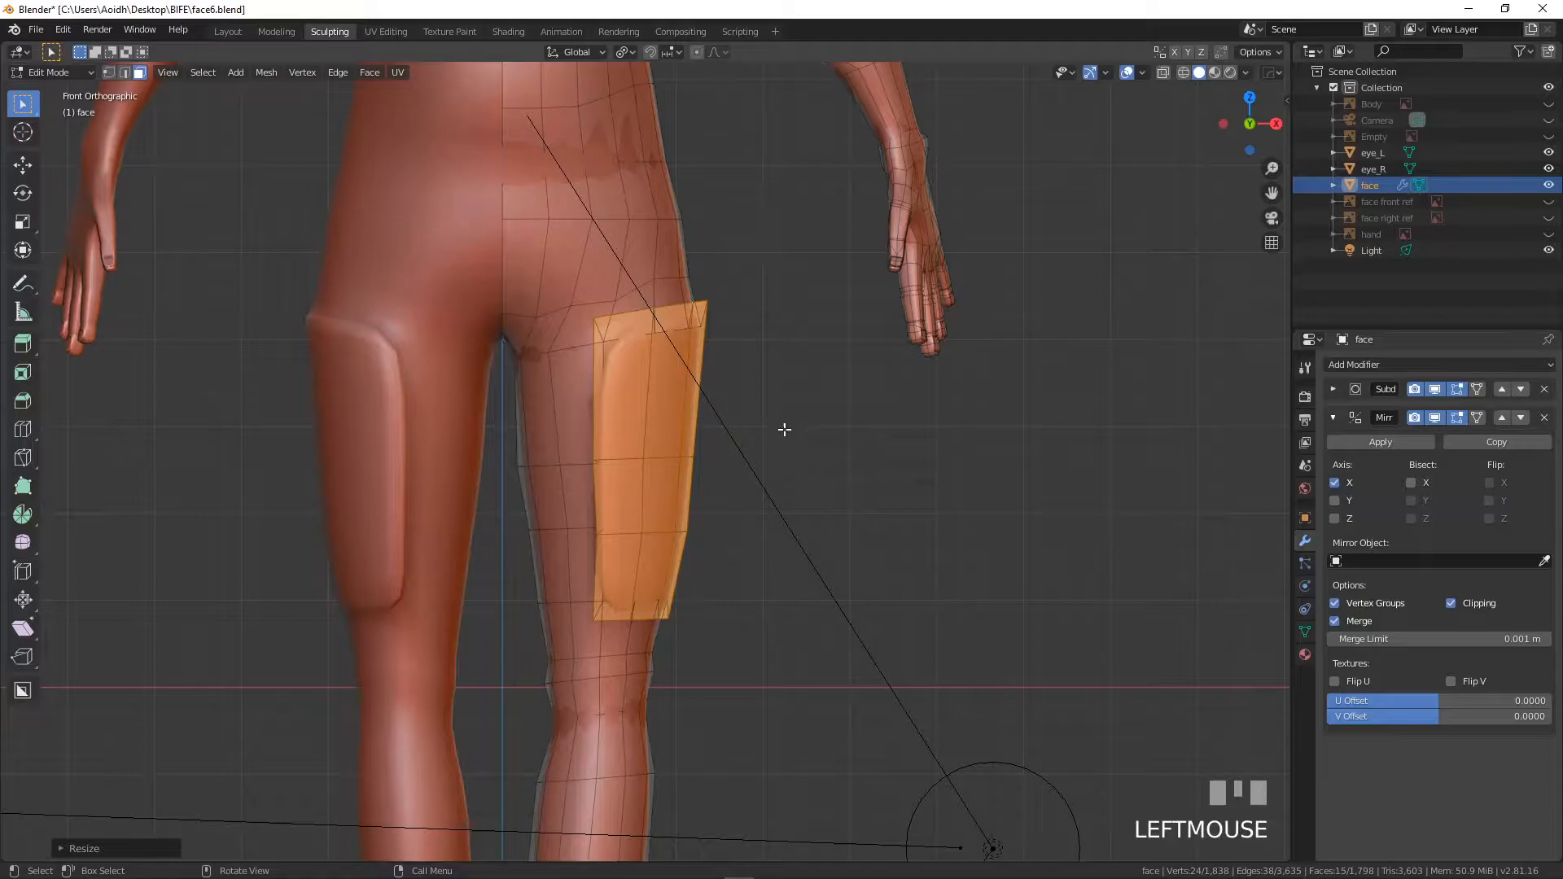
- Scale the thigh pad down along the Z axis to about 0.86
{"action": "key", "text": "s"}
{"action": "key", "text": "z"}
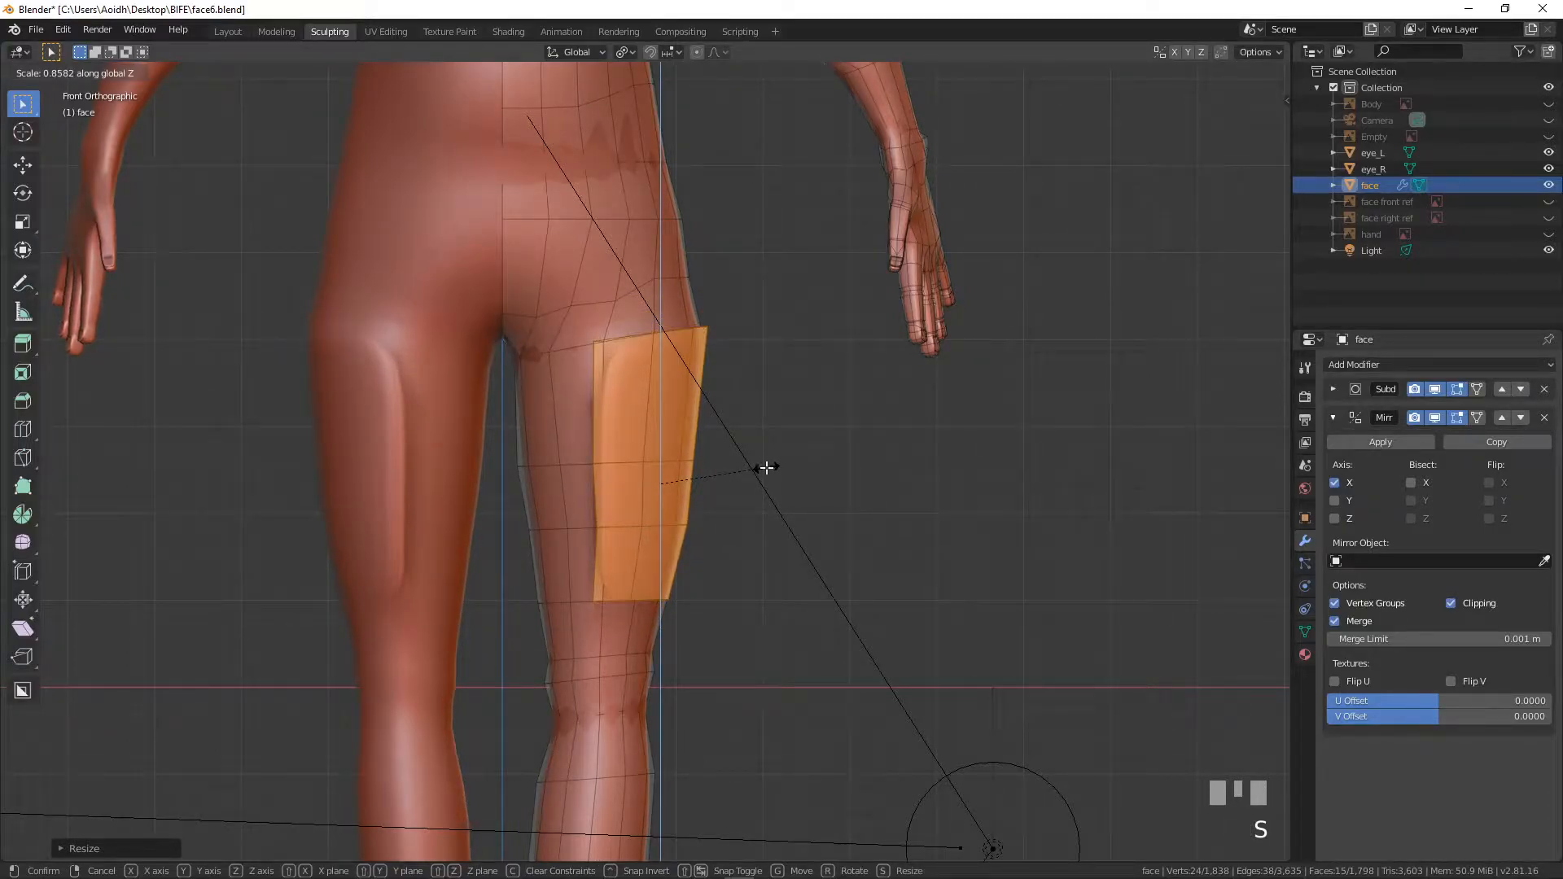
{"action": "left_click", "coordinate": [758, 469]}
- Move the thigh pad outward along the X axis by about 0.006 m
{"action": "middle_click_drag", "start_coordinate": [744, 429], "coordinate": [743, 499]}
{"action": "scroll", "coordinate": [718, 522], "scroll_direction": "up", "scroll_amount": 3}
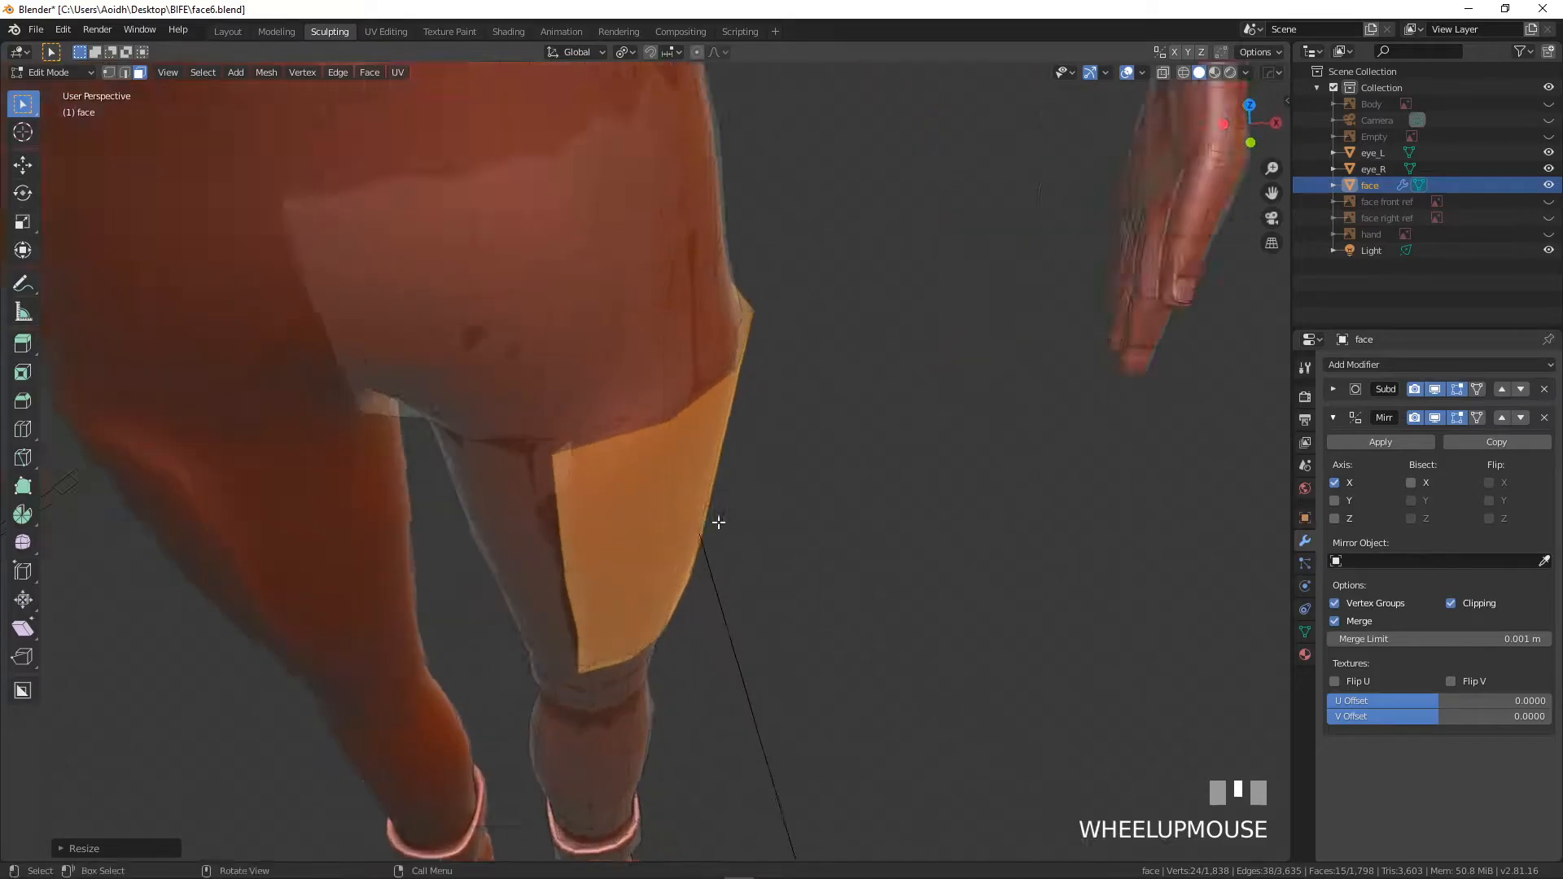
{"action": "scroll", "coordinate": [737, 519], "scroll_direction": "up", "scroll_amount": 1}
{"action": "key", "text": "g"}
{"action": "key", "text": "x"}
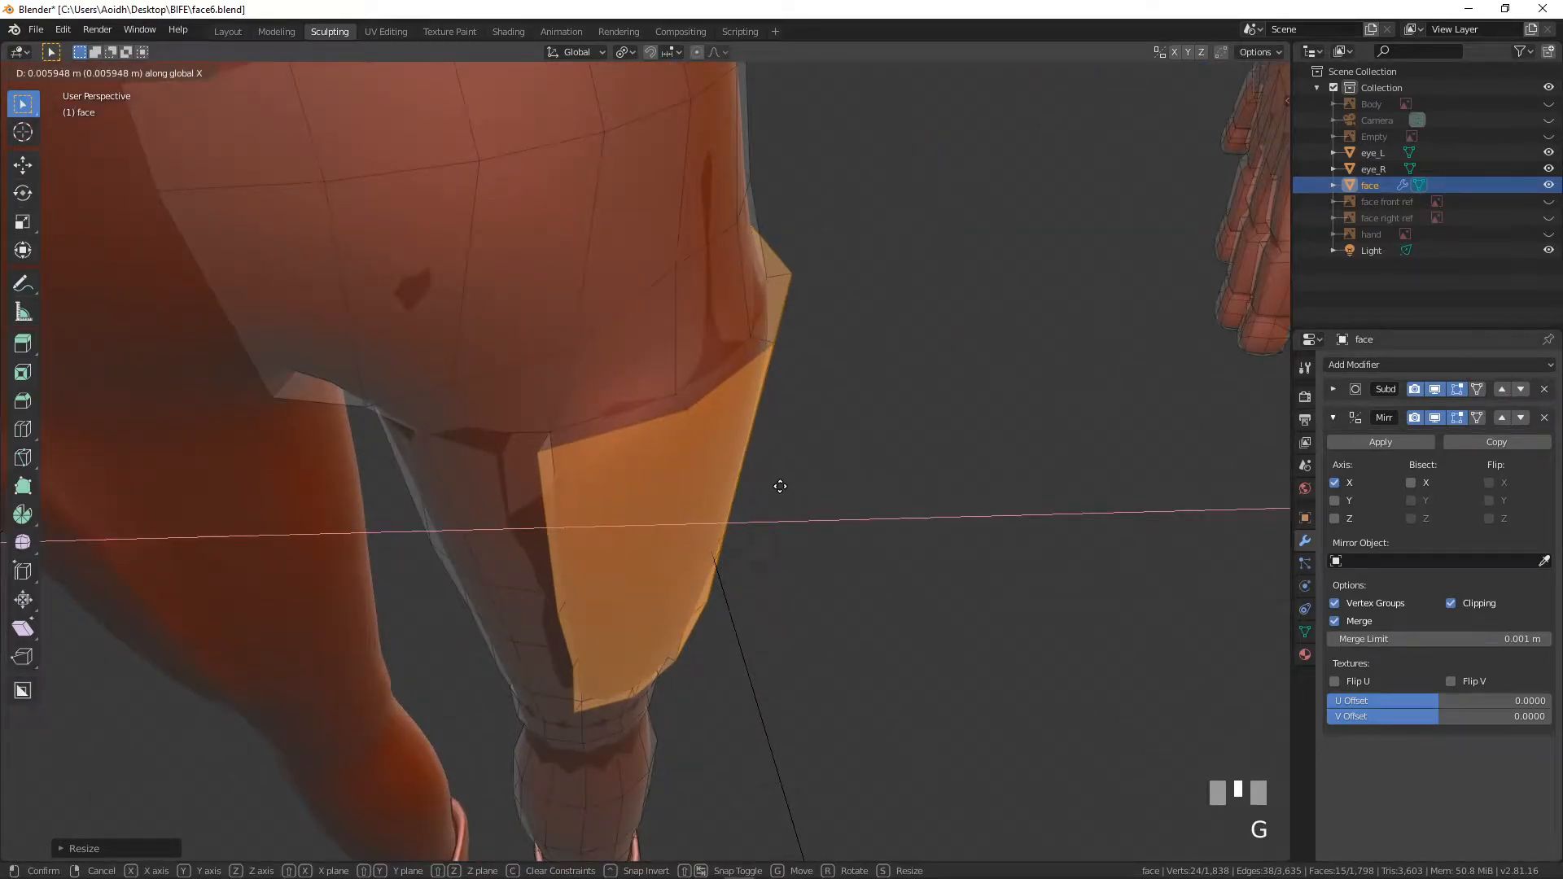
{"action": "left_click", "coordinate": [774, 486]}
- Add a loop cut around the thigh pad's side wall, close to its outer rim
{"action": "middle_click_drag", "start_coordinate": [774, 489], "coordinate": [630, 469]}
{"action": "scroll", "coordinate": [692, 478], "scroll_direction": "up", "scroll_amount": 3}
{"action": "scroll", "coordinate": [772, 456], "scroll_direction": "up", "scroll_amount": 2}
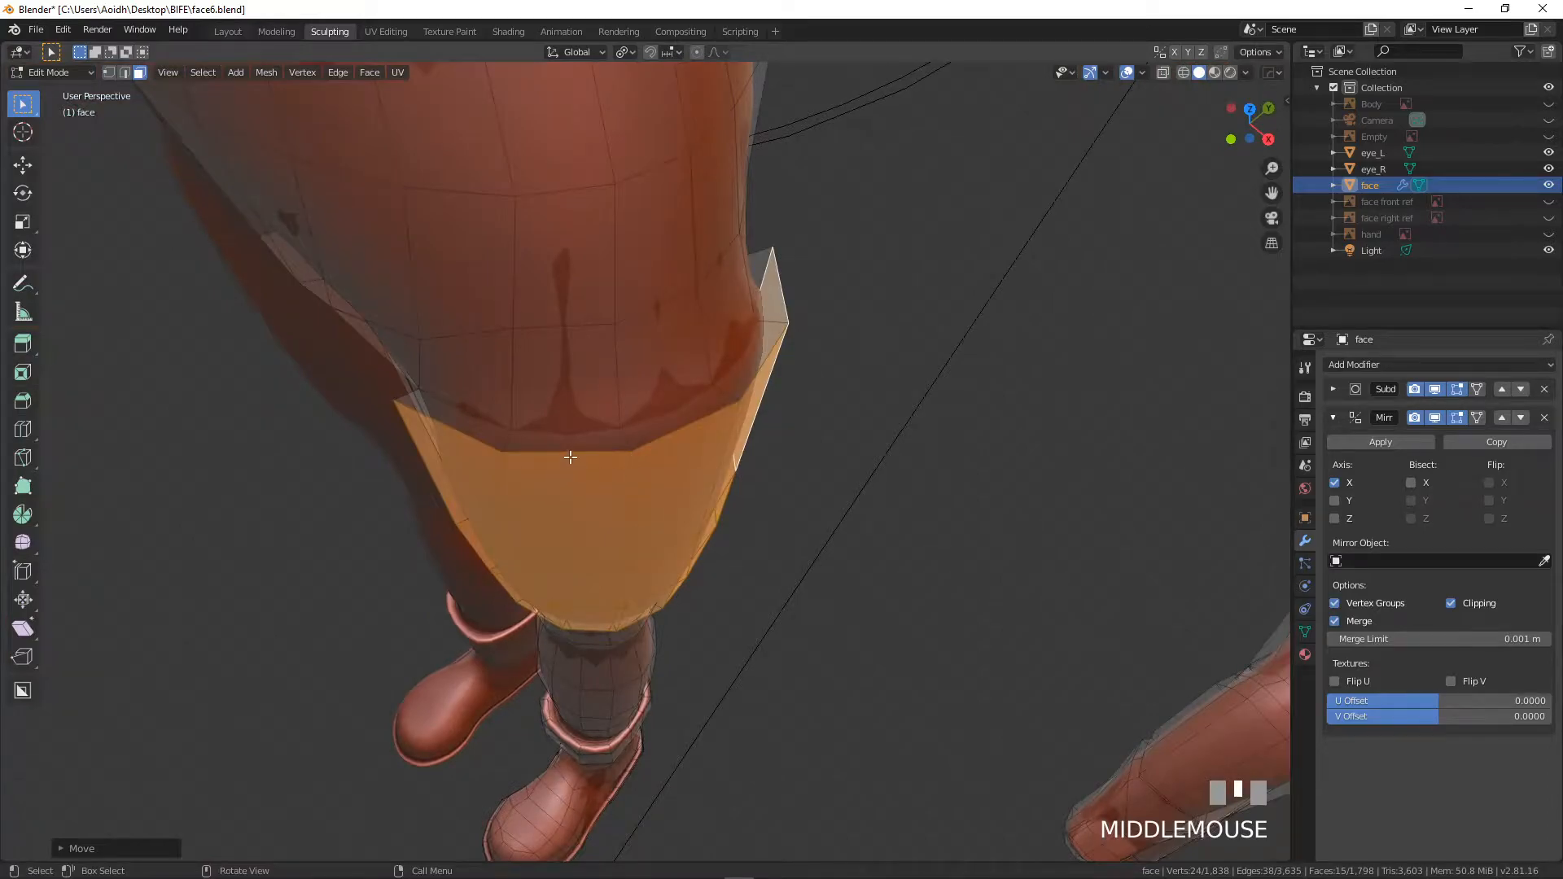
{"action": "left_click", "coordinate": [502, 438]}
{"action": "left_click", "coordinate": [502, 440]}
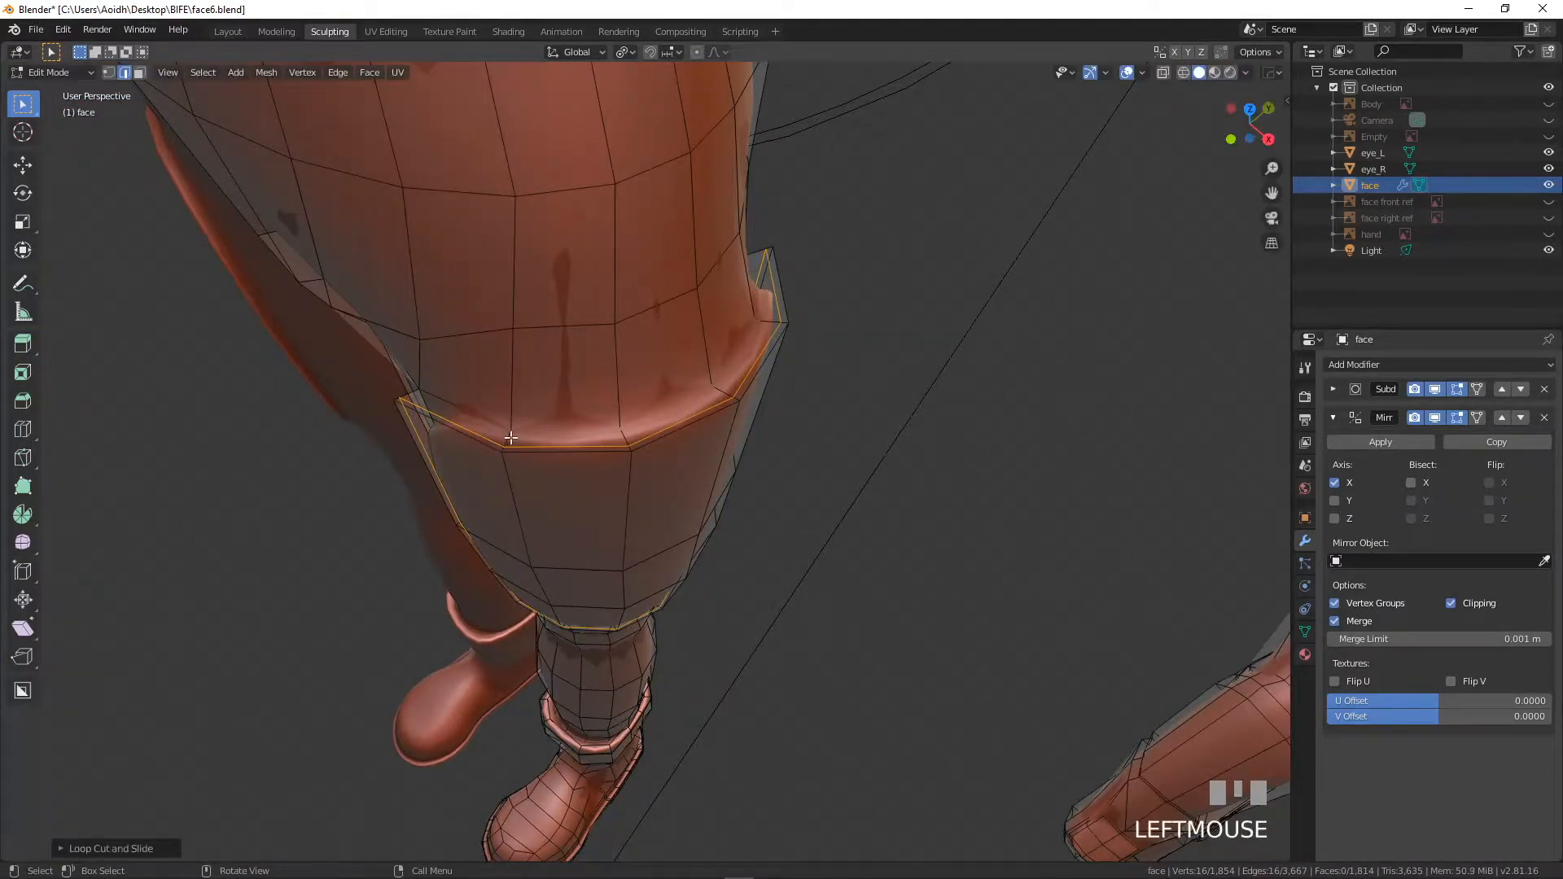
- Add a loop cut around the upper thigh and slide it down to just above the pad
{"action": "middle_click_drag", "start_coordinate": [502, 439], "coordinate": [541, 391]}
{"action": "scroll", "coordinate": [541, 391], "scroll_direction": "up", "scroll_amount": 2}
{"action": "key", "text": "ctrl+r"}
{"action": "left_click", "coordinate": [550, 175]}
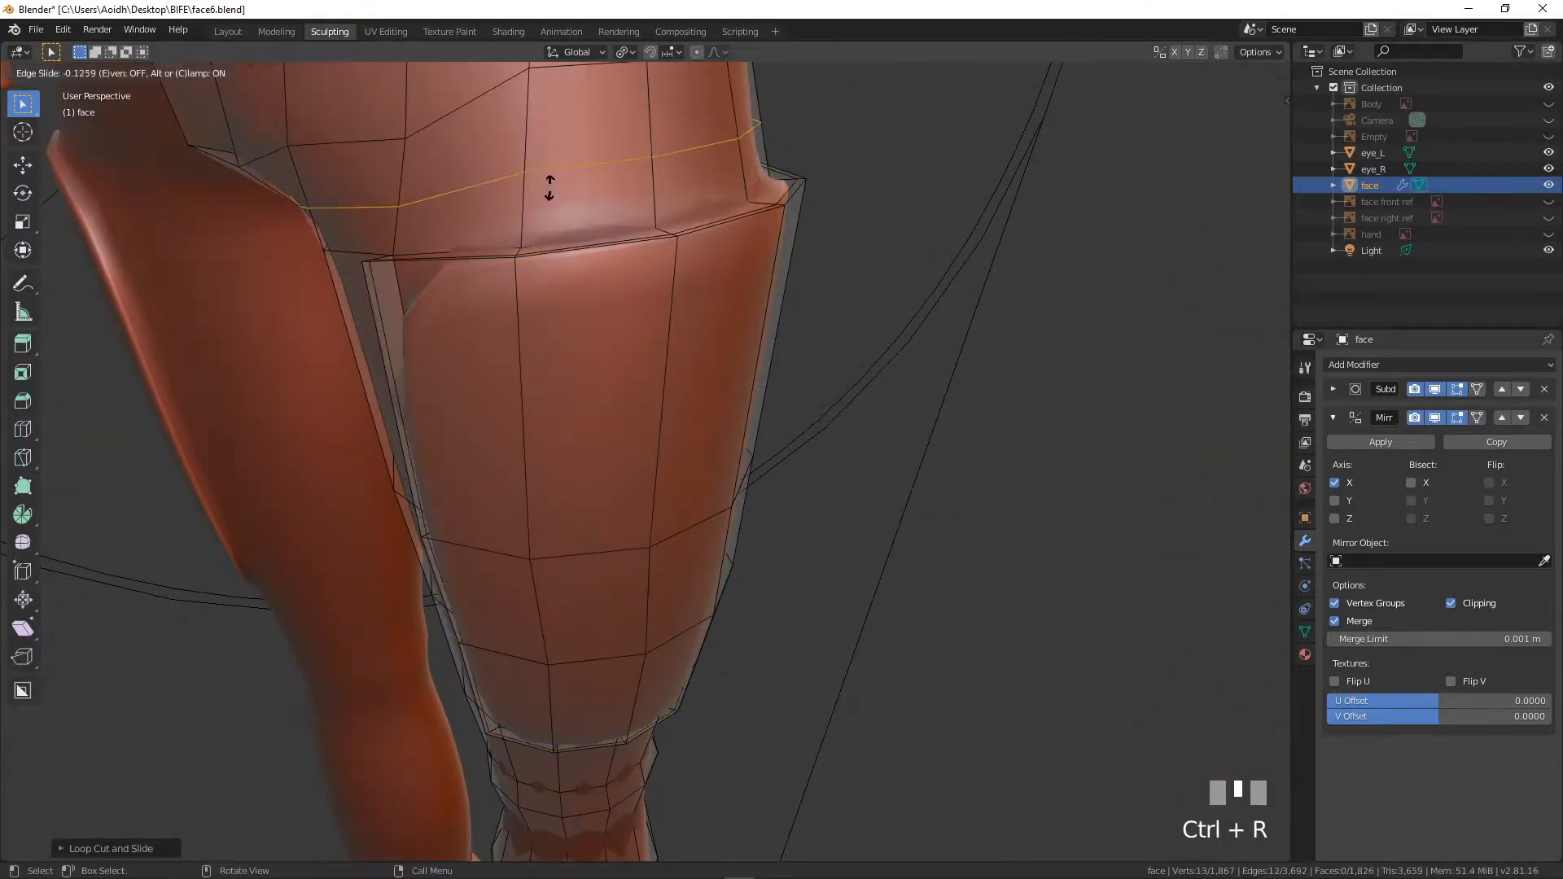
{"action": "left_click", "coordinate": [555, 244]}
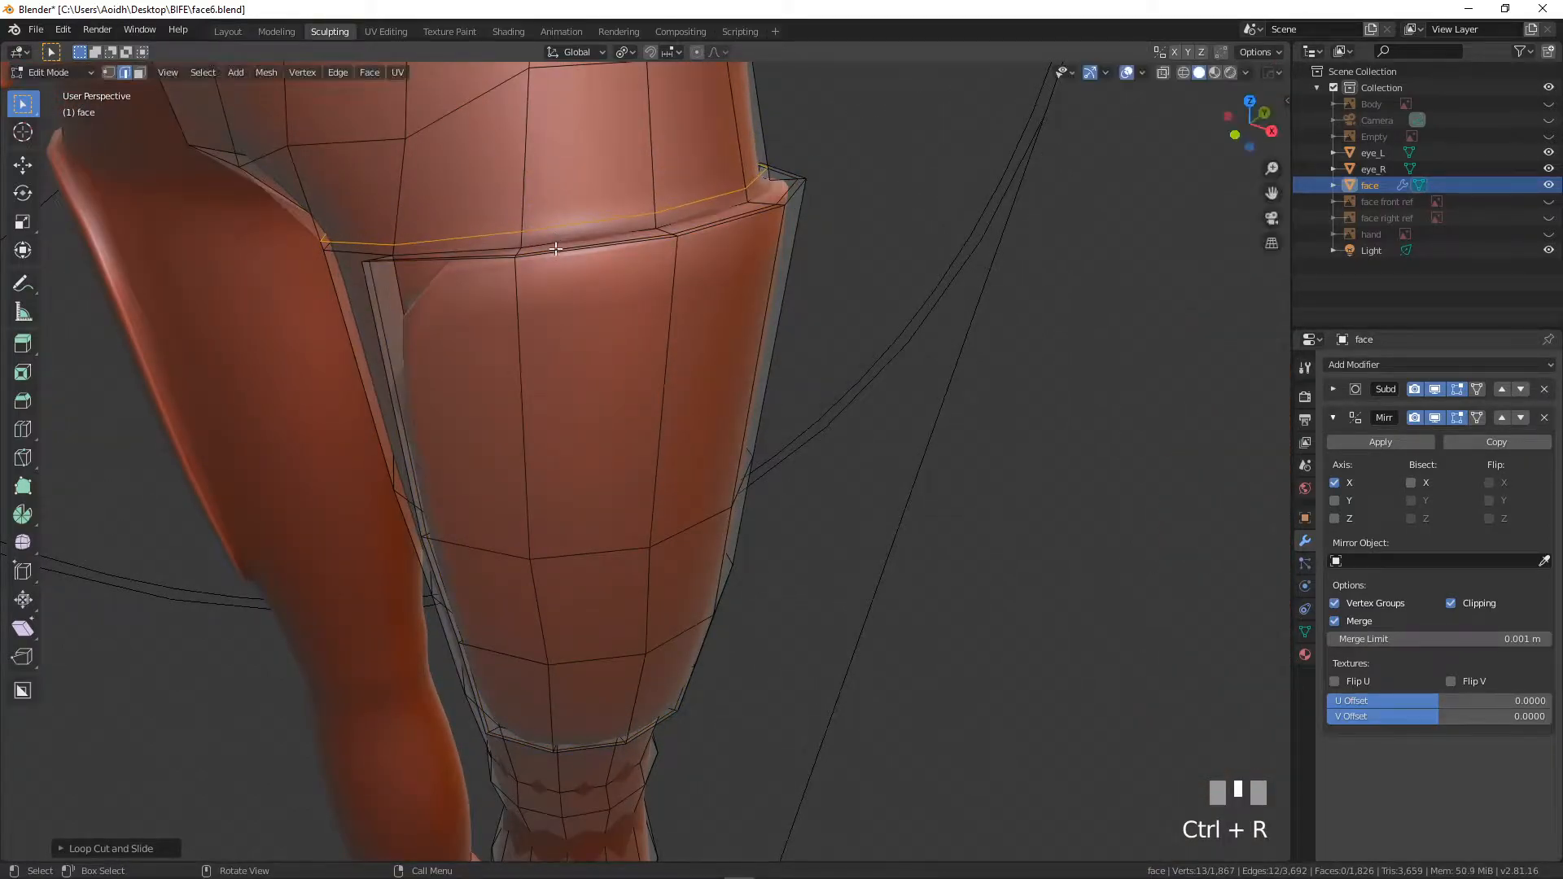
- Check the thigh pads on the body from the front and undo the last loop cut
{"action": "scroll", "coordinate": [555, 244], "scroll_direction": "down", "scroll_amount": 3}
{"action": "middle_click_drag", "start_coordinate": [555, 244], "coordinate": [623, 381]}
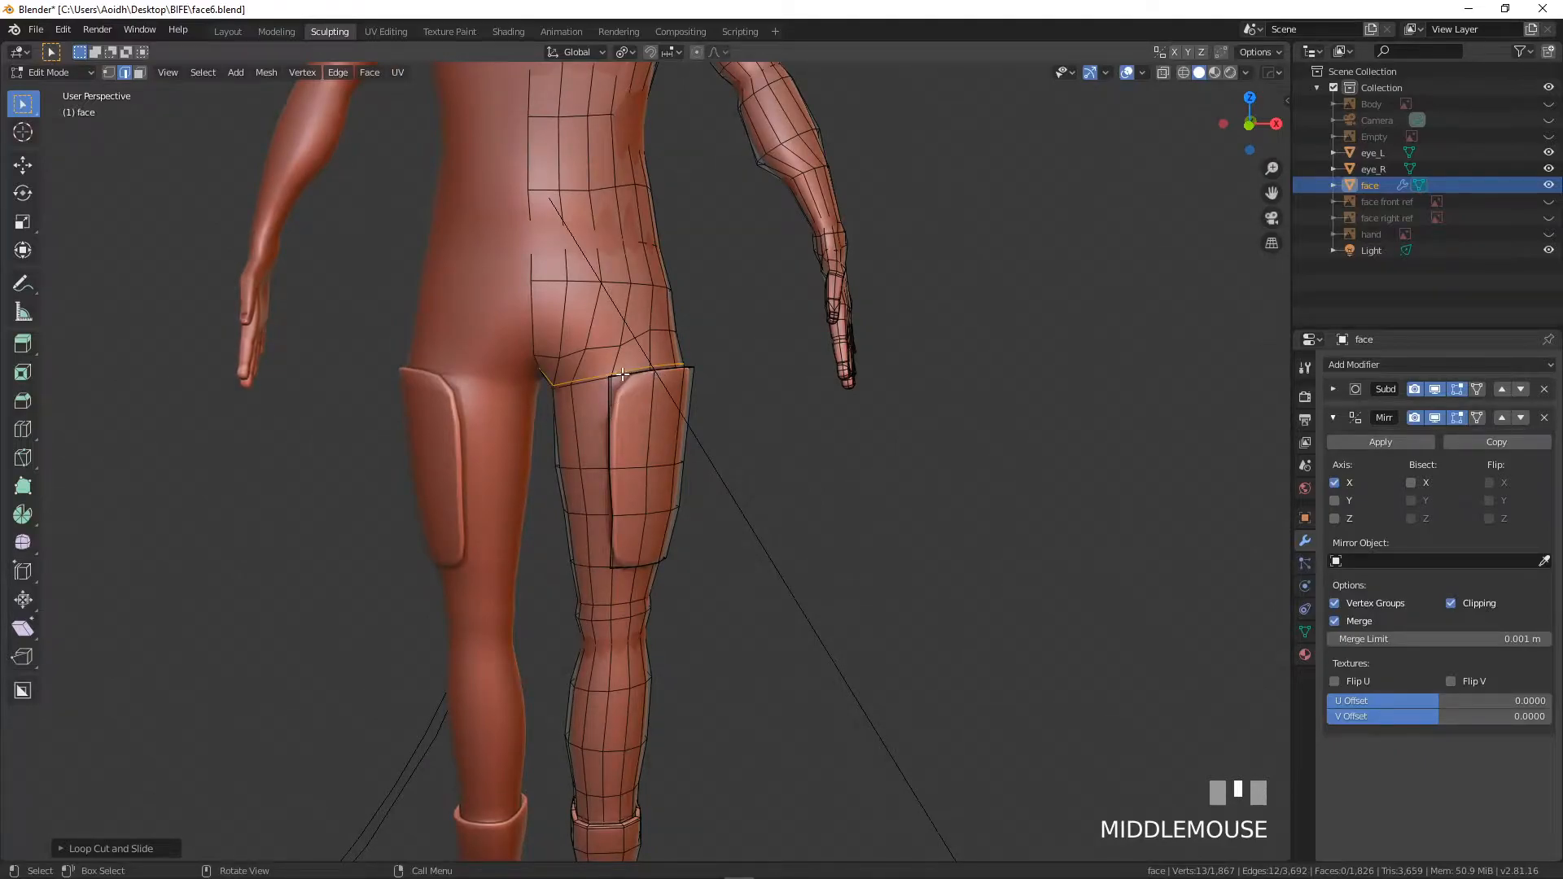
{"action": "scroll", "coordinate": [611, 415], "scroll_direction": "down", "scroll_amount": 4}
{"action": "middle_click_drag", "start_coordinate": [610, 416], "coordinate": [688, 429]}
{"action": "scroll", "coordinate": [676, 440], "scroll_direction": "up", "scroll_amount": 4}
{"action": "key", "text": "KP_1"}
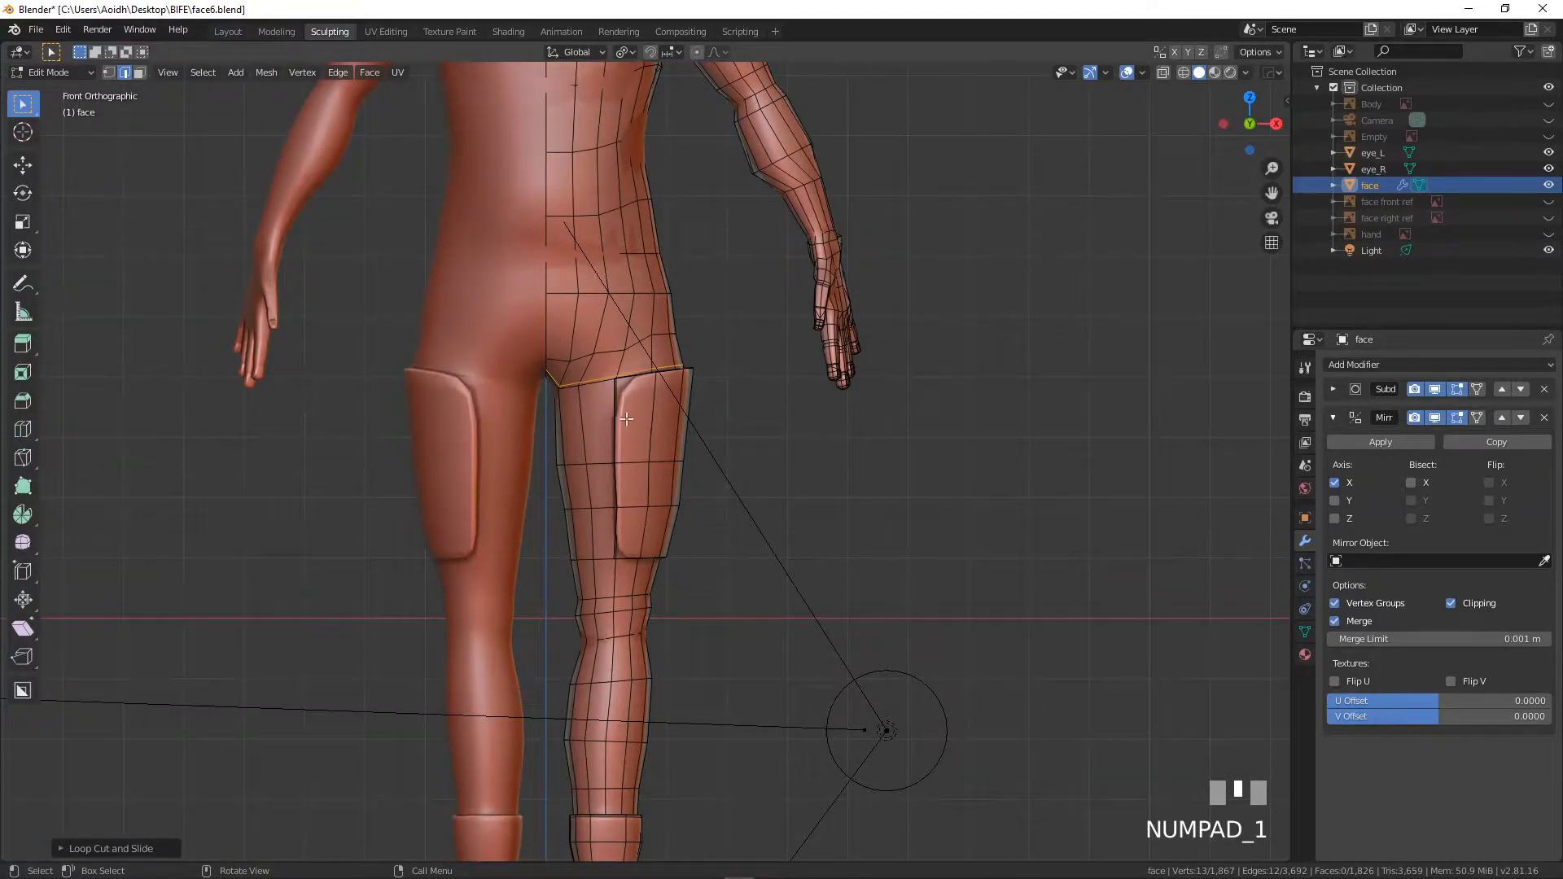
{"action": "key", "text": "ctrl+z"}
- In face select mode, select three columns of faces in the upper two rows across the front of the knee
{"action": "scroll", "coordinate": [726, 498], "scroll_direction": "down", "scroll_amount": 2}
{"action": "middle_click_drag", "start_coordinate": [726, 503], "coordinate": [670, 392], "text": "shift"}
{"action": "scroll", "coordinate": [670, 461], "scroll_direction": "up", "scroll_amount": 2}
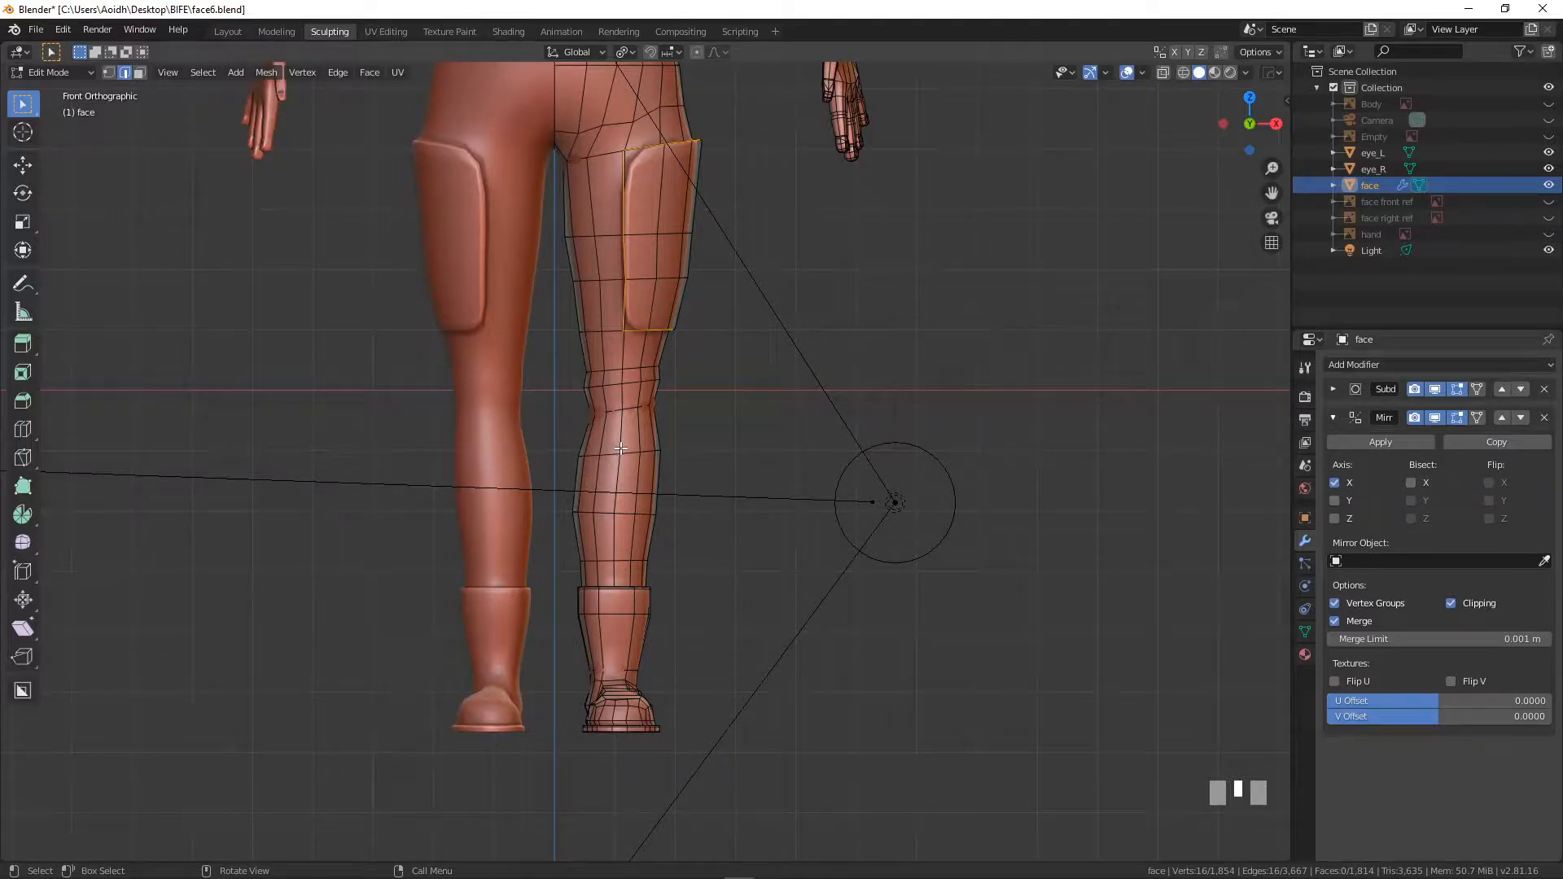
{"action": "scroll", "coordinate": [635, 446], "scroll_direction": "up", "scroll_amount": 3}
{"action": "middle_click_drag", "start_coordinate": [634, 446], "coordinate": [621, 501], "text": "shift"}
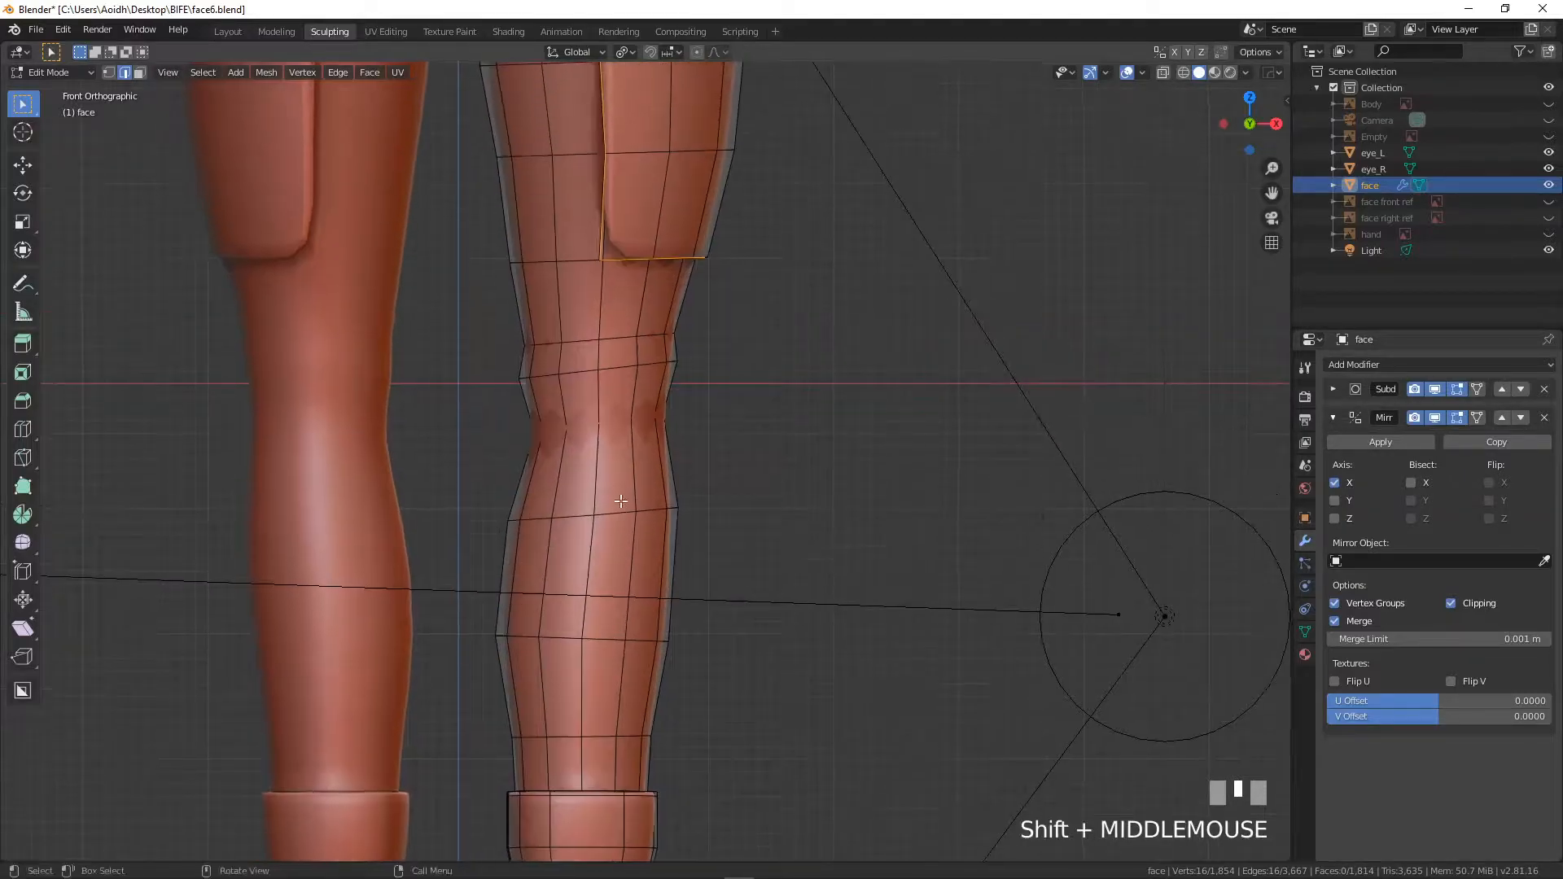
{"action": "left_click", "coordinate": [144, 75]}
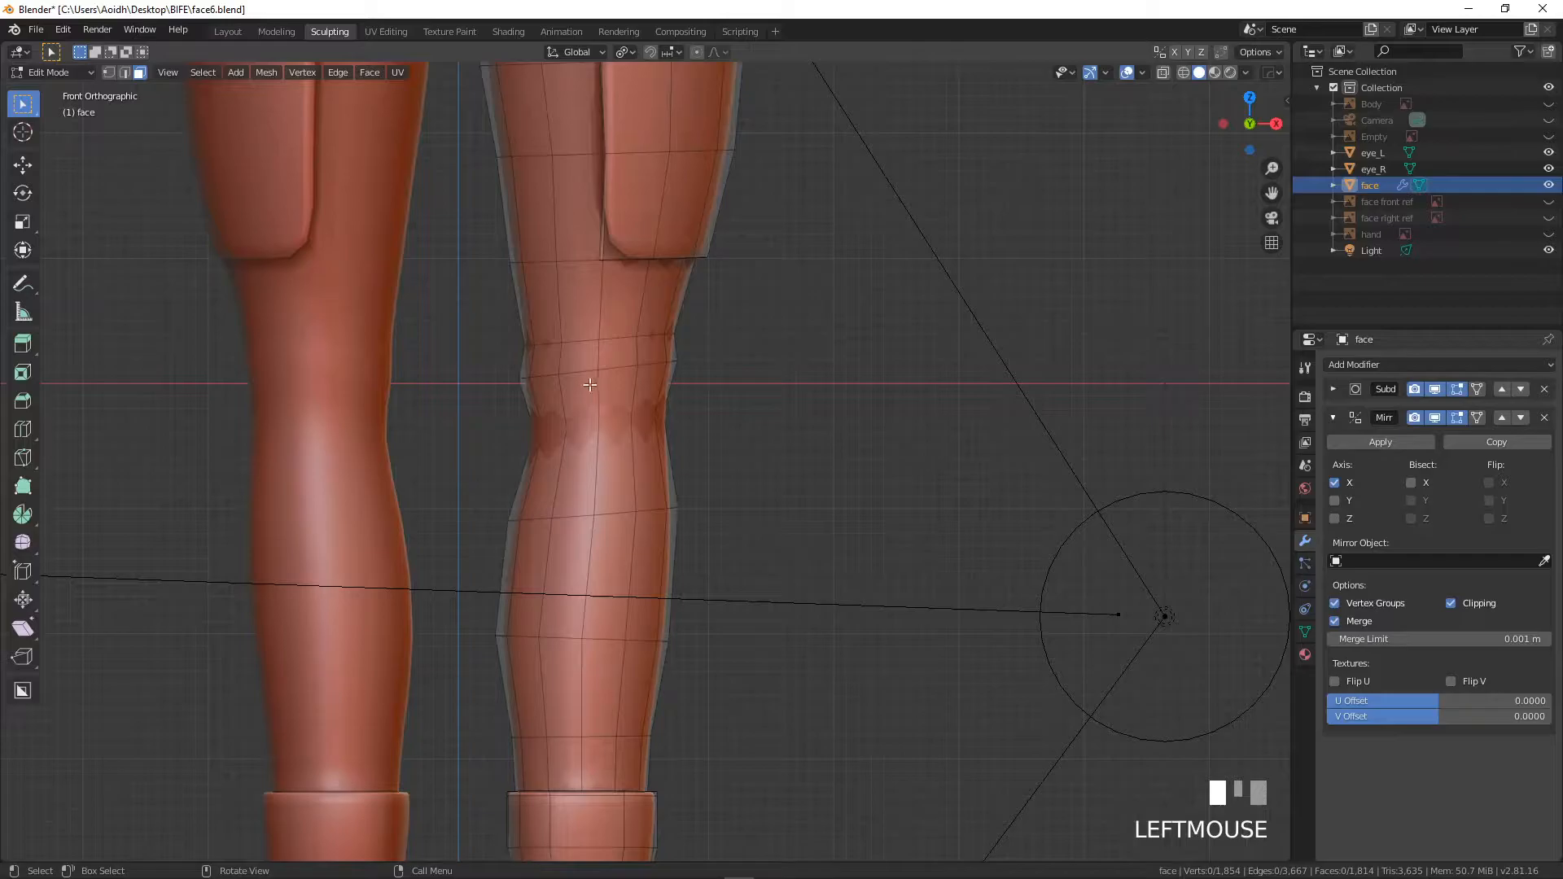
{"action": "left_click", "coordinate": [583, 360], "text": "shift"}
{"action": "left_click", "coordinate": [617, 355], "text": "shift"}
{"action": "left_click", "coordinate": [617, 394], "text": "shift"}
{"action": "left_click", "coordinate": [578, 397], "text": "shift"}
{"action": "left_click", "coordinate": [544, 380], "text": "shift"}
{"action": "left_click", "coordinate": [546, 400], "text": "shift"}
- Extend the knee selection with the four faces in the row below and the outer column of the upper two rows
{"action": "left_click", "coordinate": [563, 454], "text": "shift"}
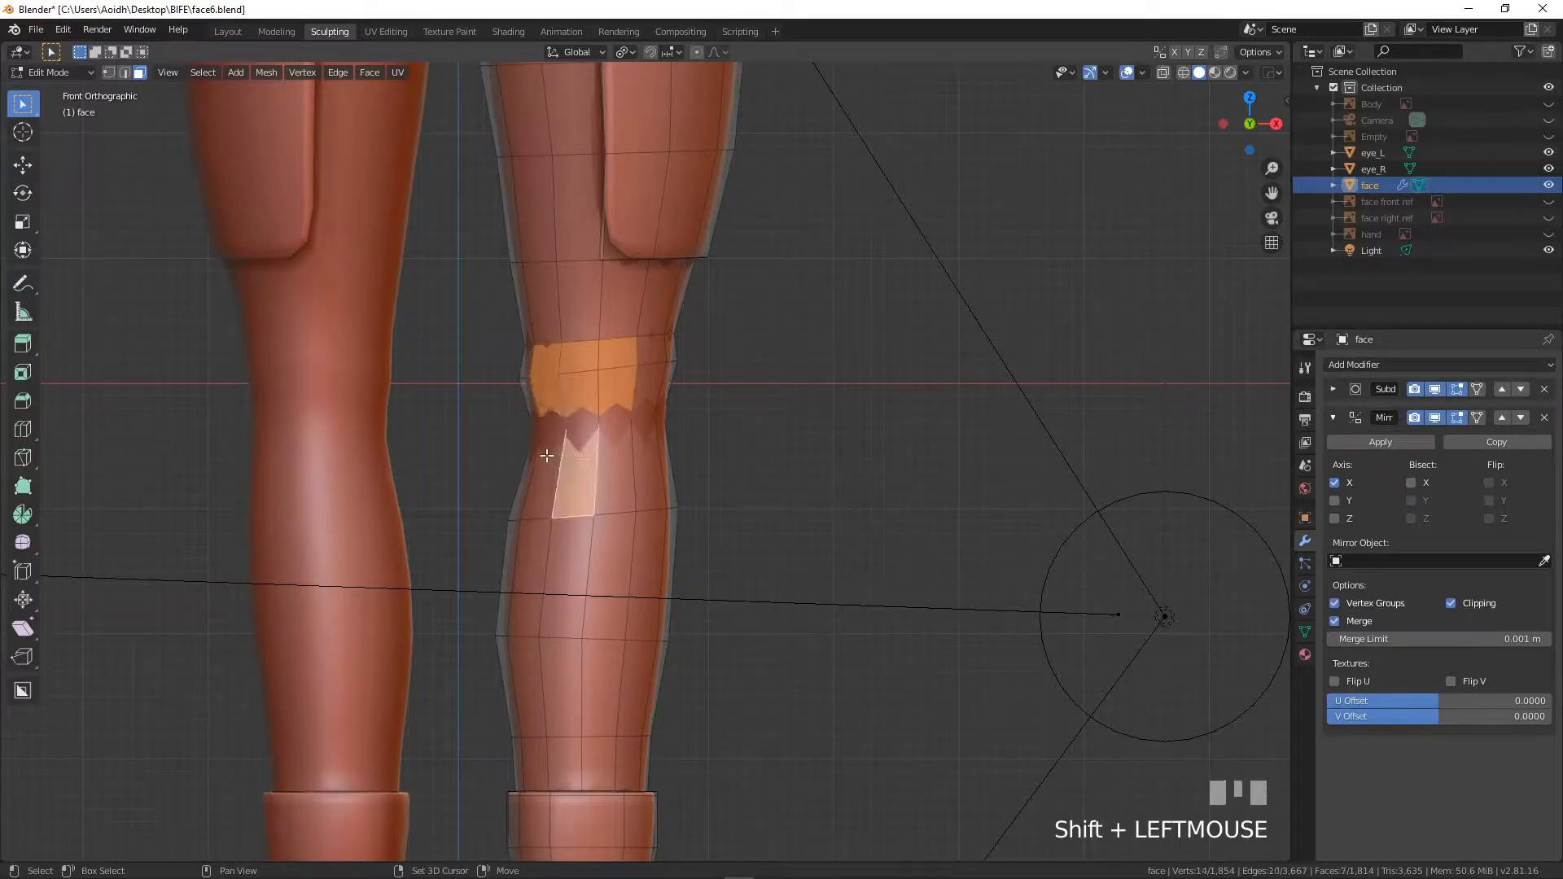
{"action": "left_click", "coordinate": [539, 472], "text": "shift"}
{"action": "left_click", "coordinate": [613, 468], "text": "shift"}
{"action": "left_click", "coordinate": [650, 470], "text": "shift"}
{"action": "left_click", "coordinate": [651, 395], "text": "shift"}
{"action": "left_click", "coordinate": [670, 371], "text": "shift"}
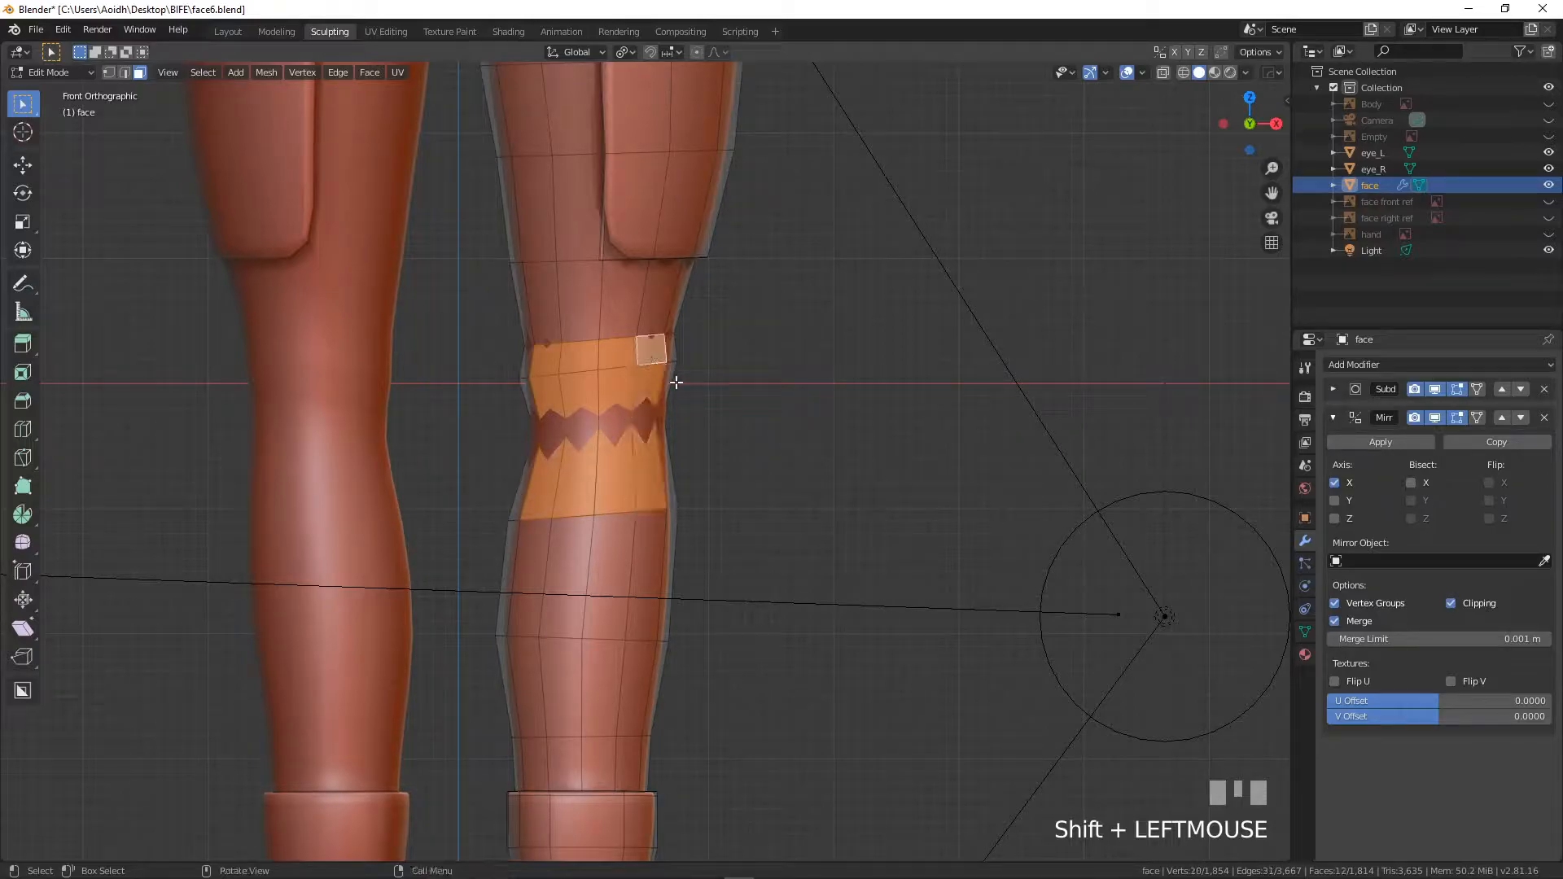
- Extrude the selected knee faces in place and scale them up uniformly to about 1.18
{"action": "middle_click_drag", "start_coordinate": [672, 376], "coordinate": [586, 471]}
{"action": "scroll", "coordinate": [586, 471], "scroll_direction": "up", "scroll_amount": 6}
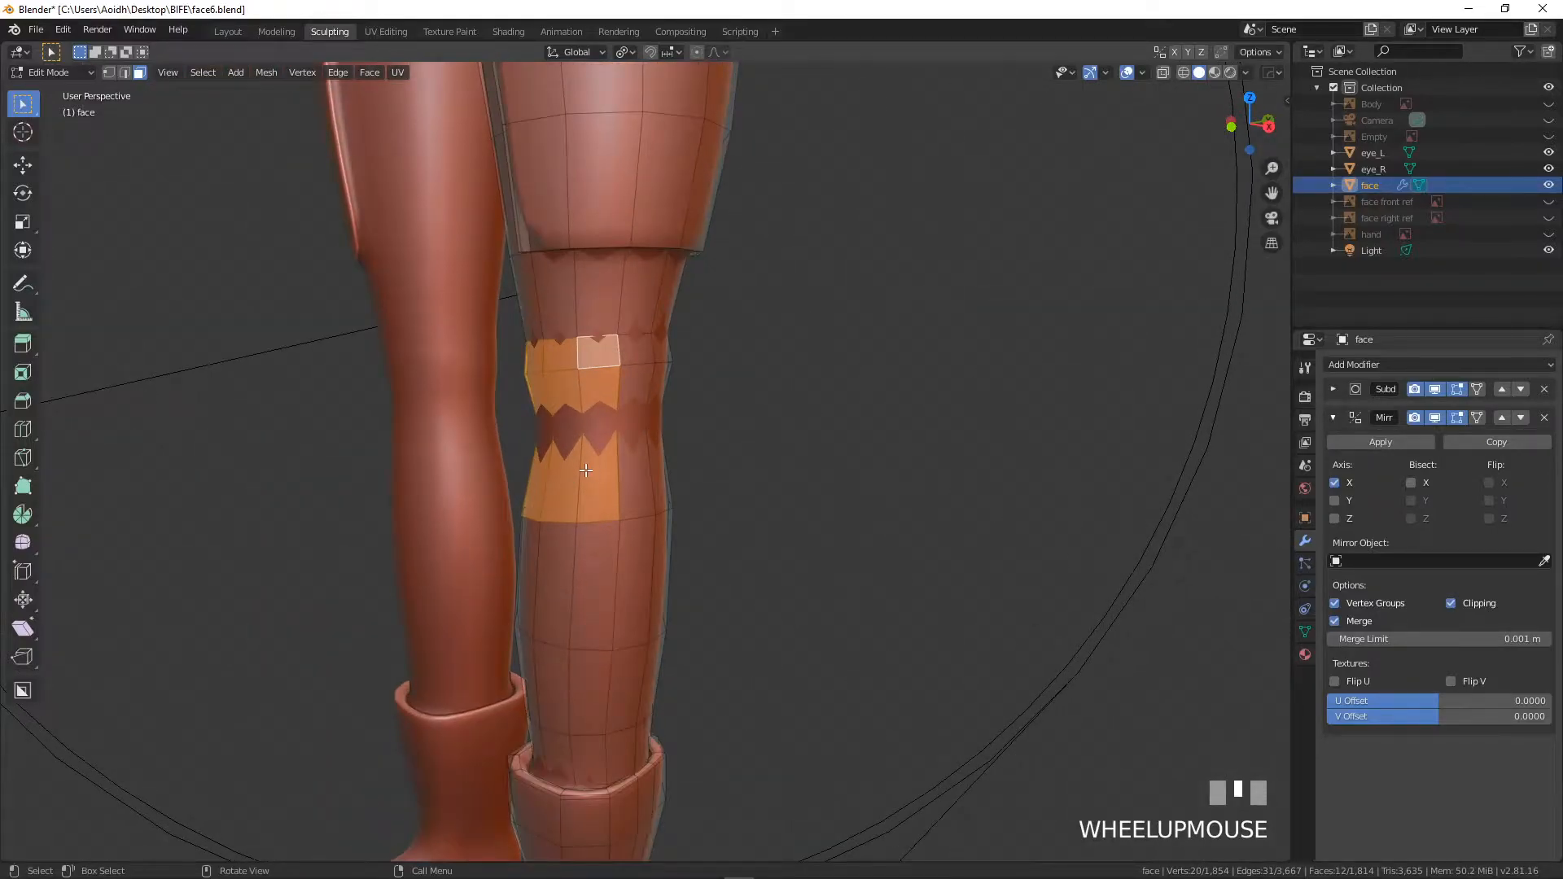
{"action": "key", "text": "e"}
{"action": "key", "text": "Escape"}
{"action": "key", "text": "s"}
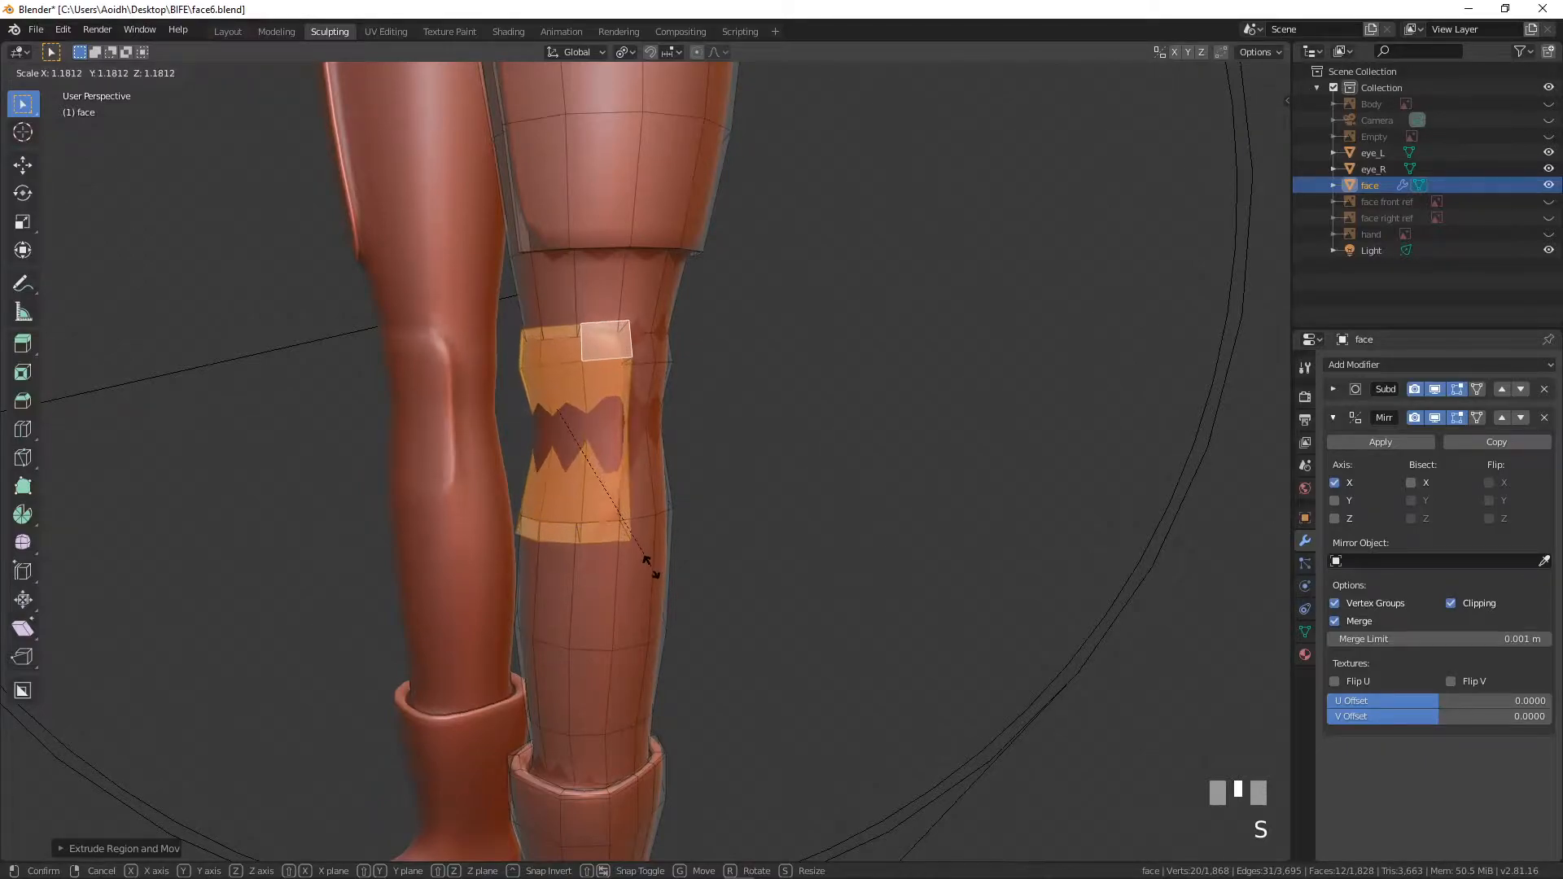
{"action": "left_click", "coordinate": [647, 566]}
- Scale the knee pad down along Z to about 0.81 and move it slightly forward along Y
{"action": "key", "text": "s"}
{"action": "key", "text": "z"}
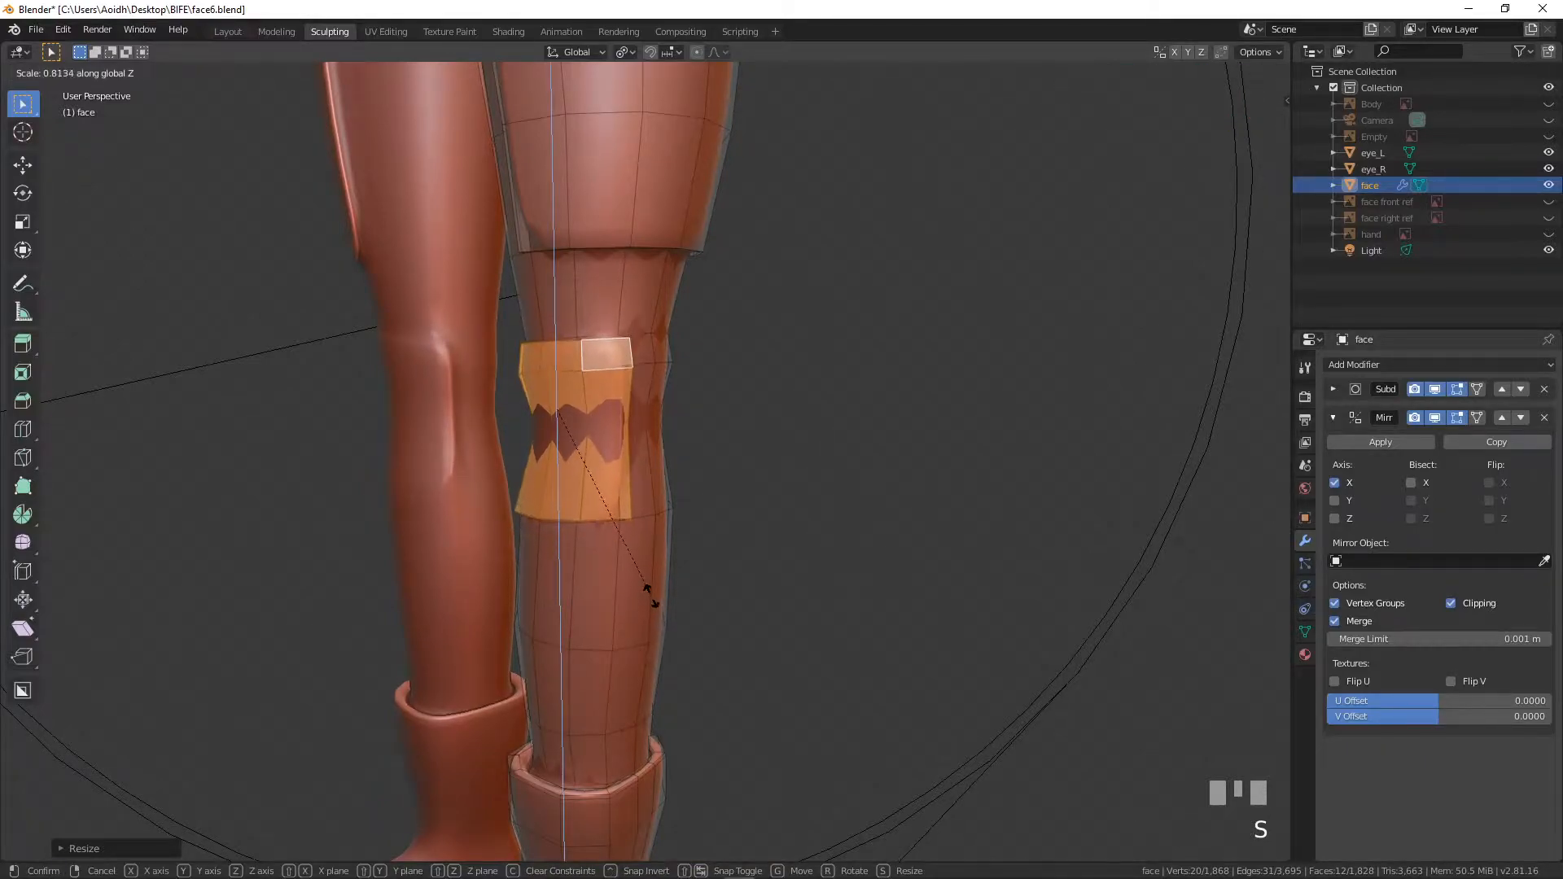
{"action": "left_click", "coordinate": [651, 597]}
{"action": "key", "text": "g"}
{"action": "key", "text": "y"}
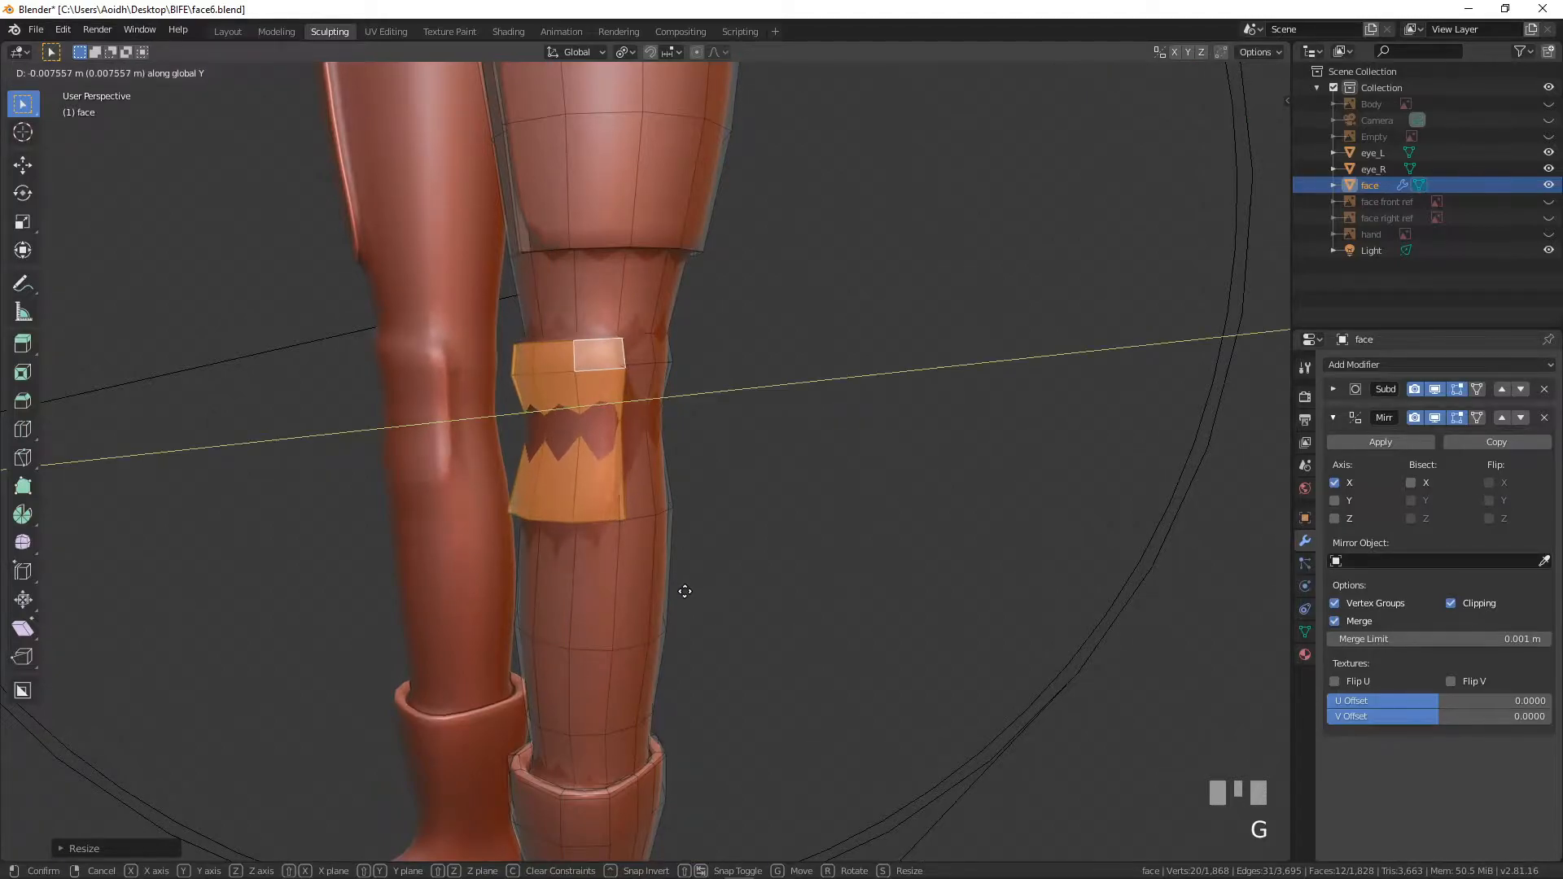
{"action": "left_click", "coordinate": [651, 570]}
- Add a loop cut around the knee pad's side wall, slid toward its outer rim
{"action": "middle_click_drag", "start_coordinate": [649, 565], "coordinate": [497, 582]}
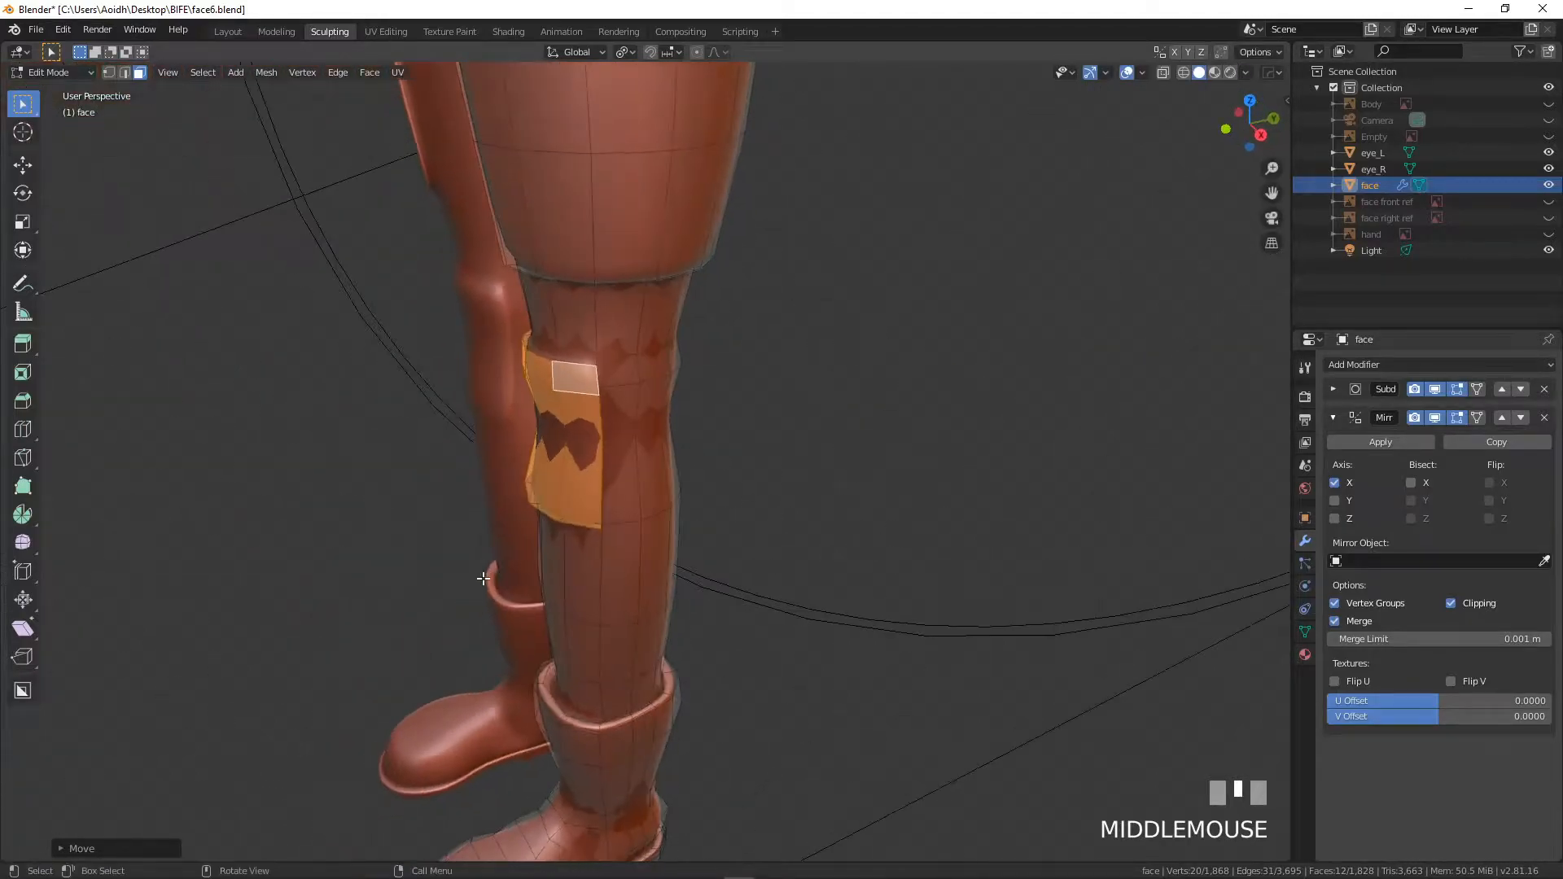
{"action": "scroll", "coordinate": [497, 570], "scroll_direction": "up", "scroll_amount": 4}
{"action": "middle_click_drag", "start_coordinate": [521, 472], "coordinate": [757, 666], "text": "shift"}
{"action": "middle_click_drag", "start_coordinate": [757, 666], "coordinate": [598, 522]}
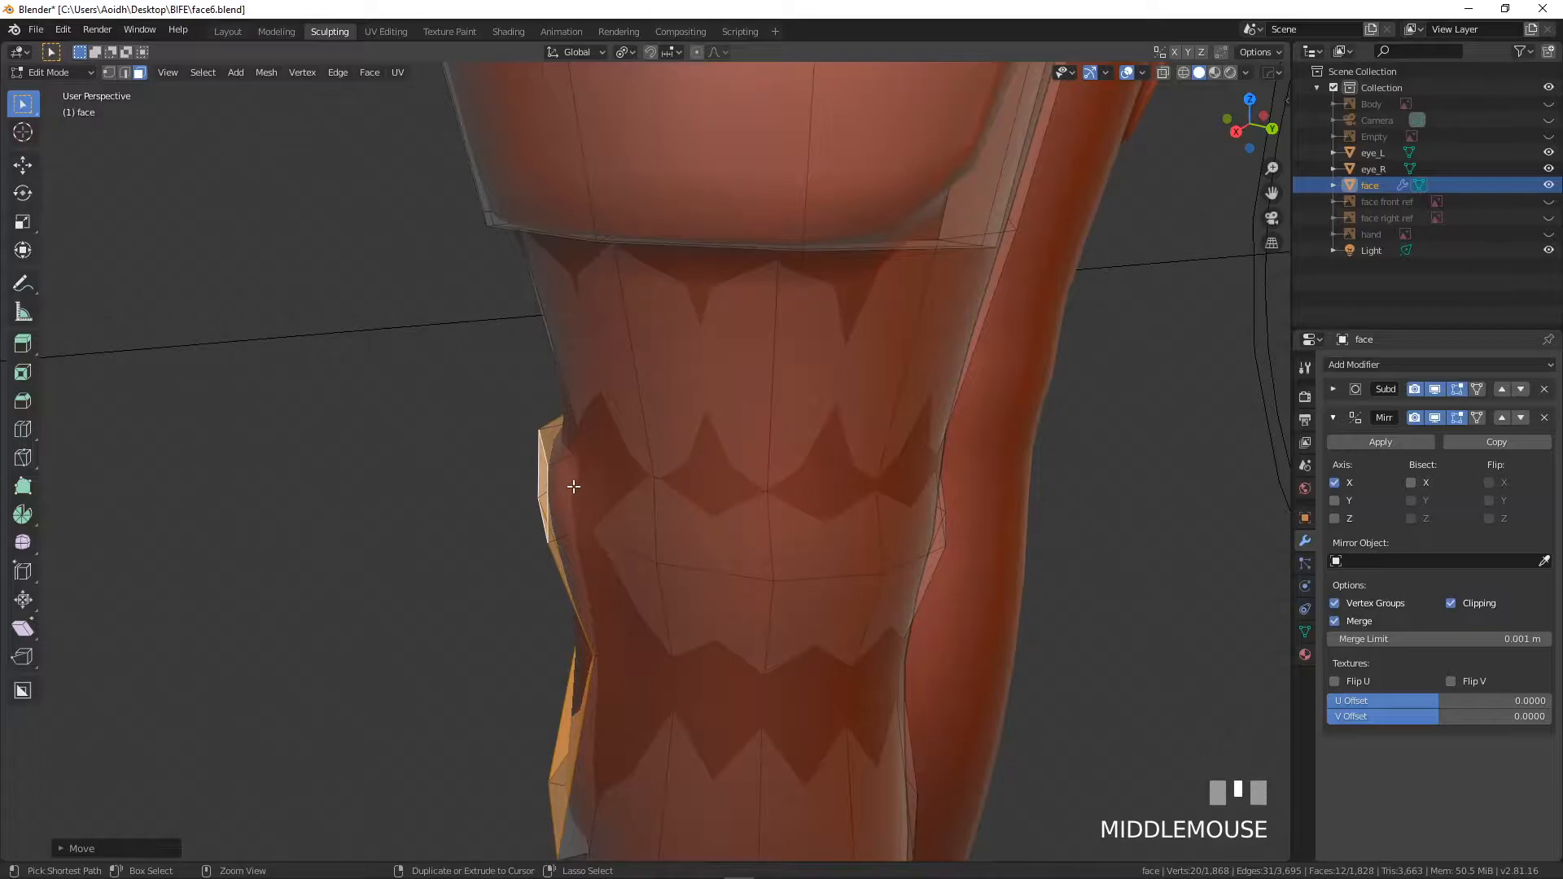
{"action": "key", "text": "ctrl+r"}
{"action": "left_click", "coordinate": [557, 454]}
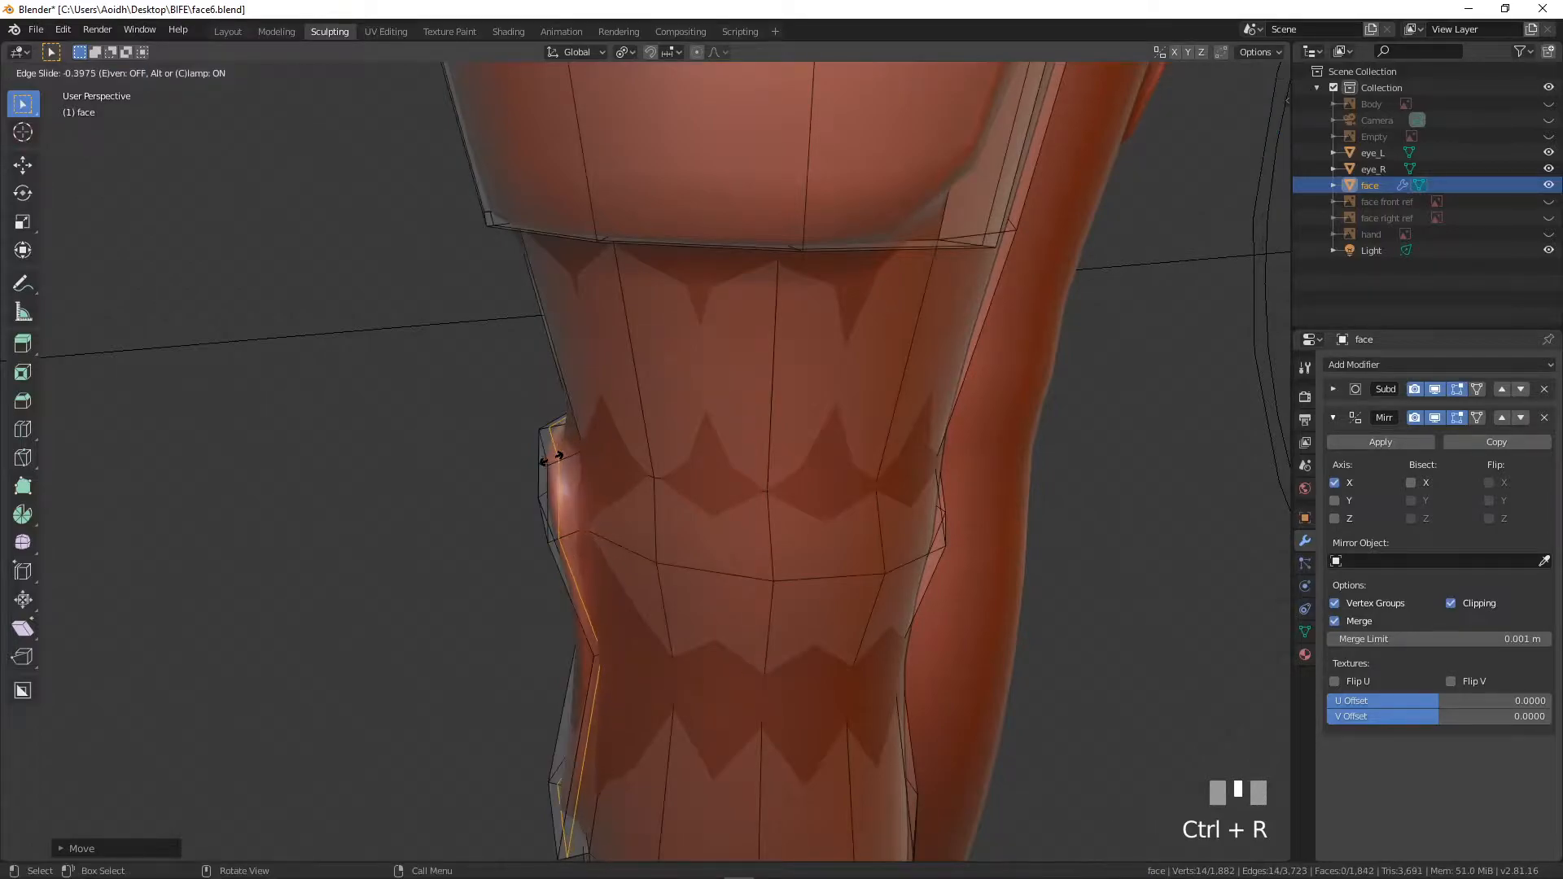
{"action": "left_click", "coordinate": [540, 447]}
{"action": "middle_click_drag", "start_coordinate": [541, 447], "coordinate": [661, 565]}
{"action": "scroll", "coordinate": [656, 488], "scroll_direction": "up", "scroll_amount": 3}
{"action": "scroll", "coordinate": [661, 564], "scroll_direction": "down", "scroll_amount": 2}
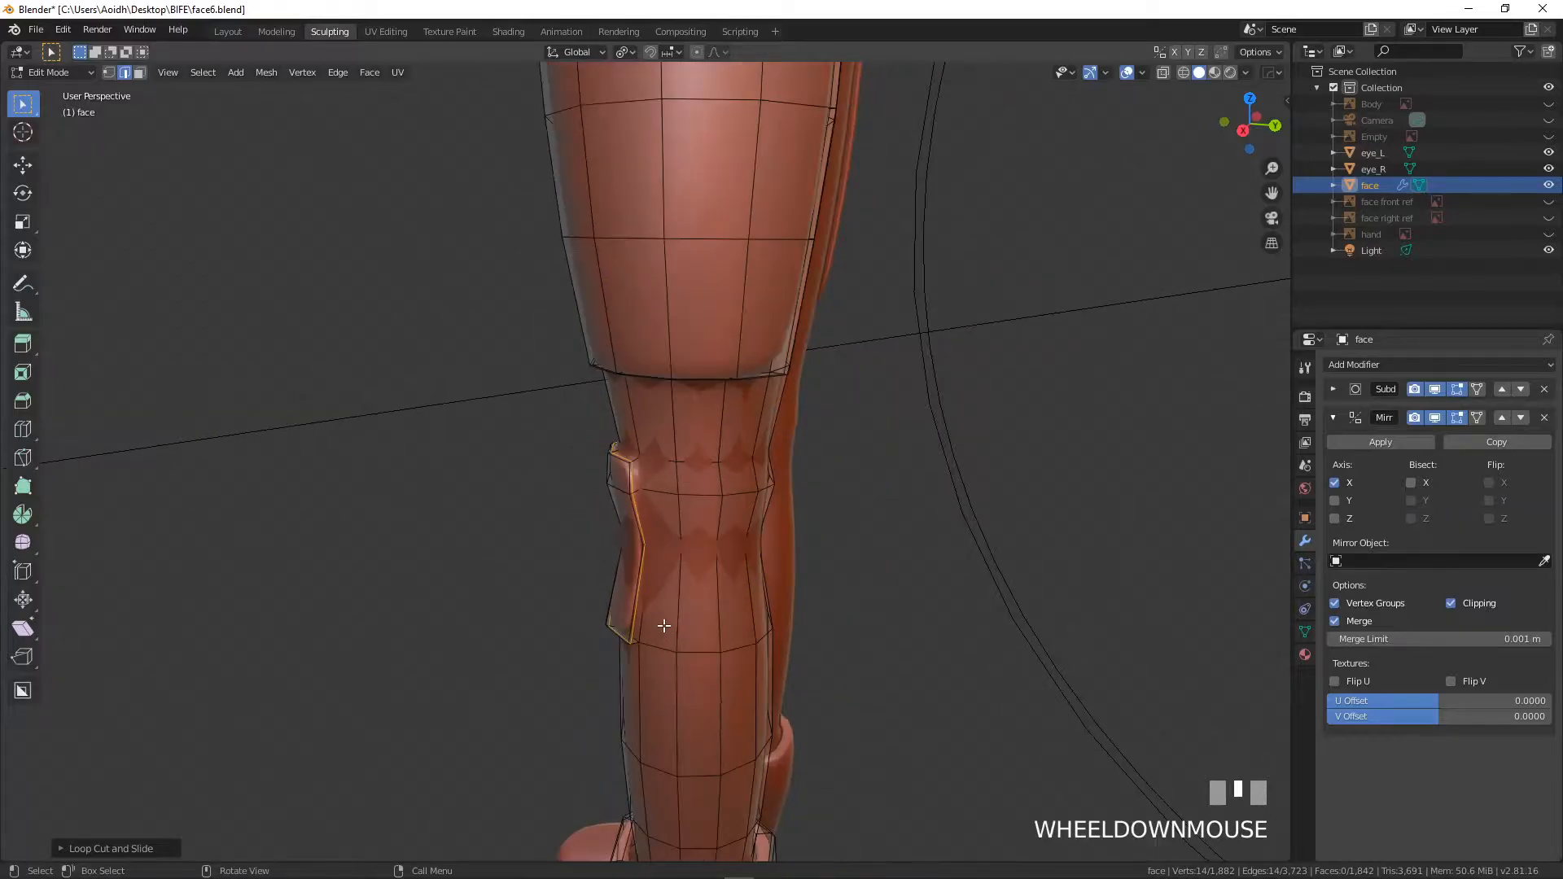
- Add a loop cut around the leg just above the knee pad's lower edge
{"action": "key", "text": "ctrl+r"}
{"action": "left_click", "coordinate": [644, 595]}
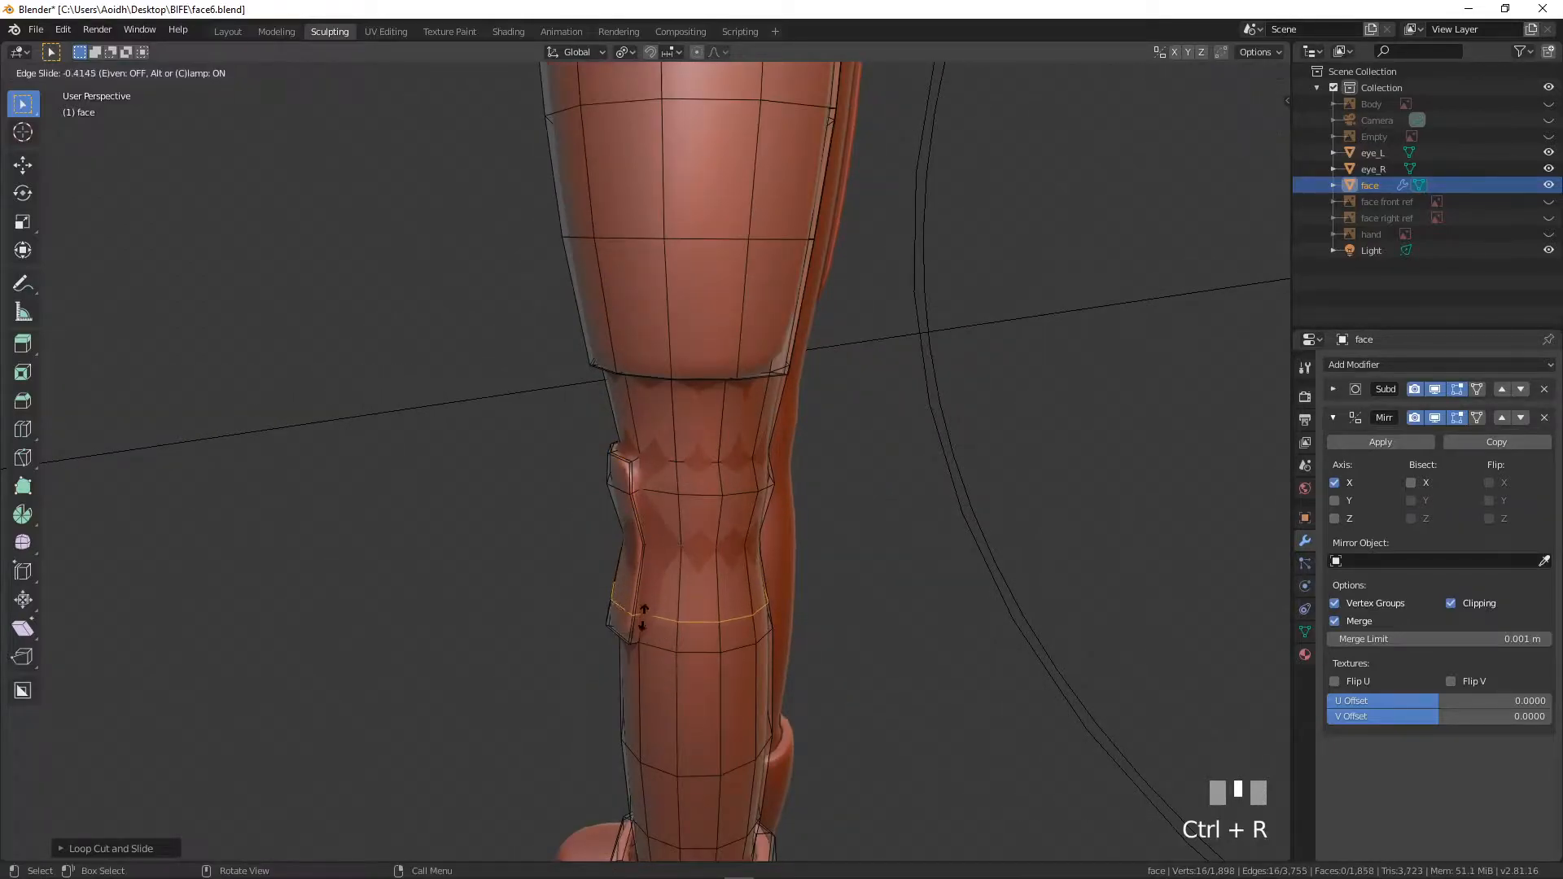
{"action": "left_click", "coordinate": [642, 621]}
{"action": "scroll", "coordinate": [642, 621], "scroll_direction": "down", "scroll_amount": 3}
{"action": "middle_click_drag", "start_coordinate": [642, 621], "coordinate": [715, 484]}
{"action": "scroll", "coordinate": [671, 578], "scroll_direction": "up", "scroll_amount": 3}
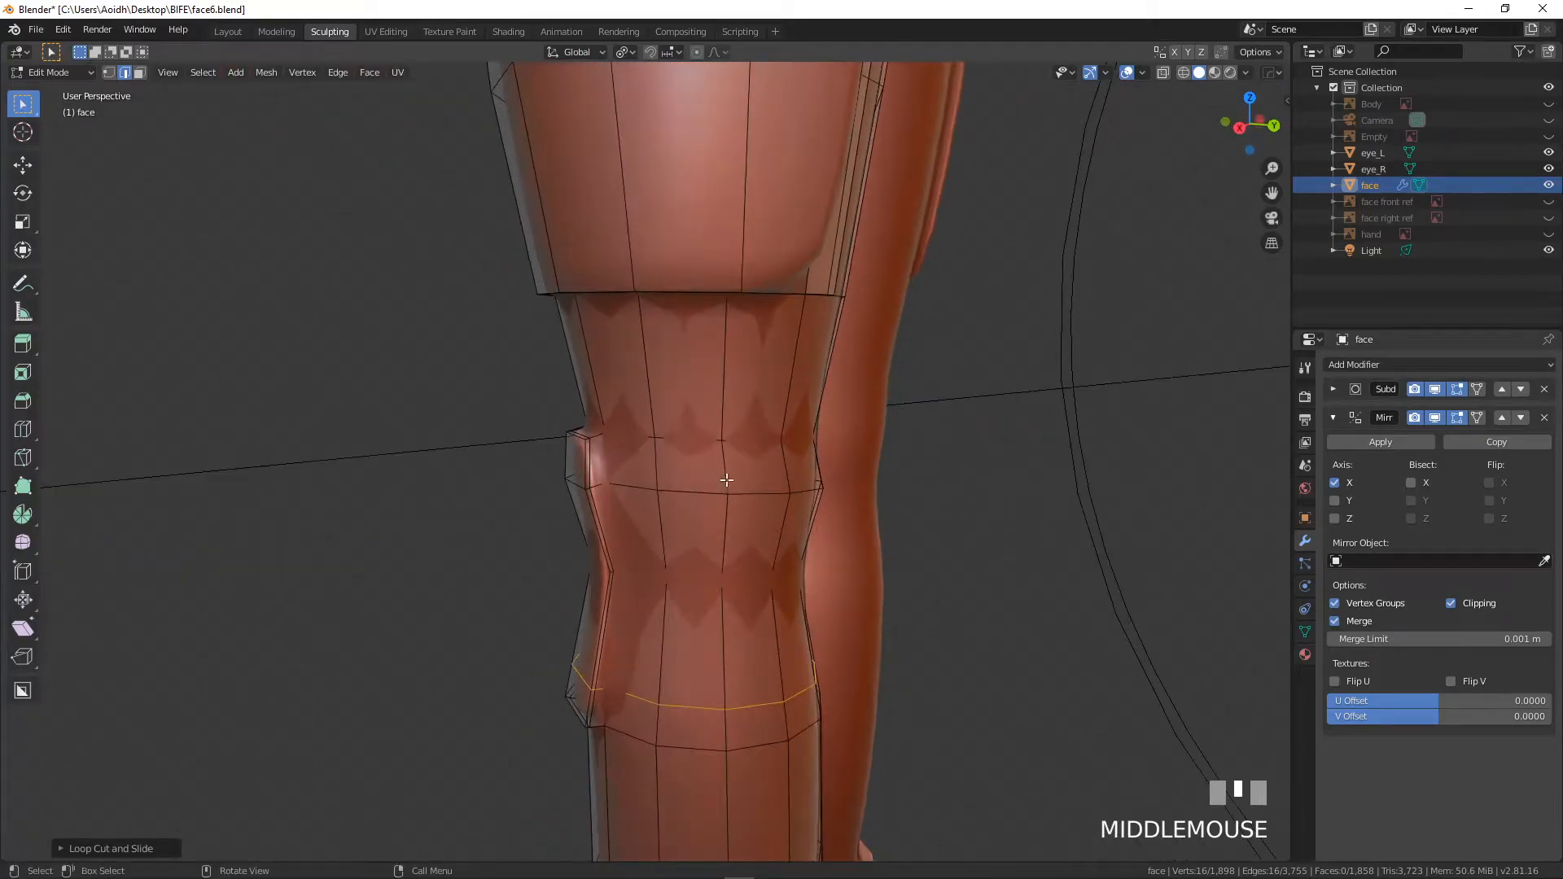
- Select the six faces around the back of the knee, level with the knee pad's top row
{"action": "left_click", "coordinate": [139, 73]}
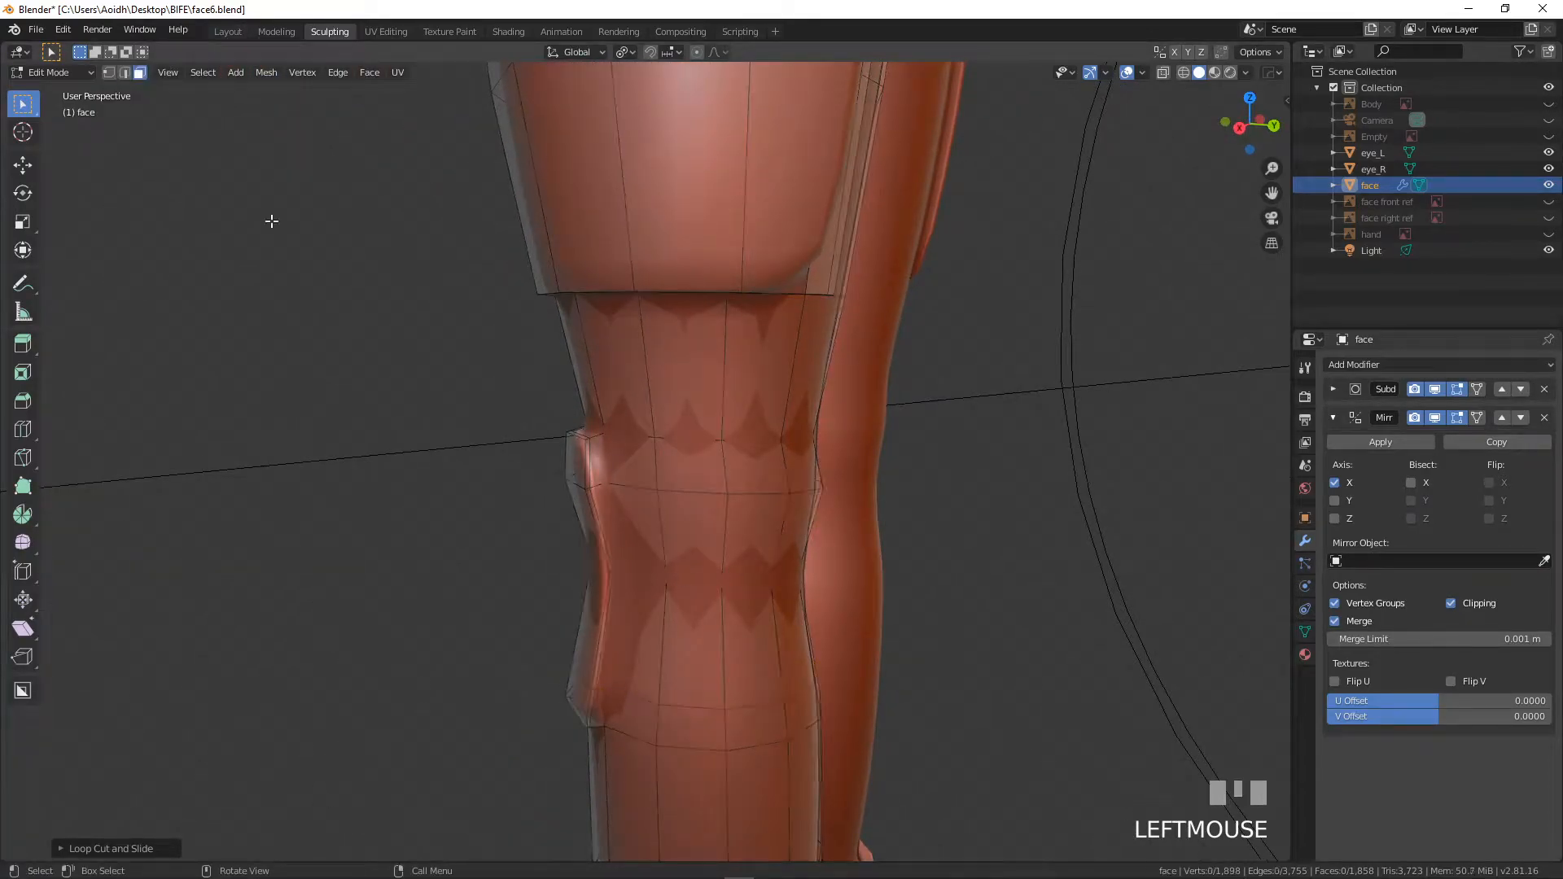
{"action": "left_click", "coordinate": [665, 440]}
{"action": "left_click", "coordinate": [732, 467], "text": "shift"}
{"action": "left_click", "coordinate": [711, 463], "text": "shift"}
{"action": "left_click", "coordinate": [753, 466], "text": "shift"}
{"action": "middle_click_drag", "start_coordinate": [786, 470], "coordinate": [764, 530]}
{"action": "left_click", "coordinate": [535, 461], "text": "shift"}
{"action": "left_click", "coordinate": [618, 474], "text": "shift"}
{"action": "left_click", "coordinate": [669, 473], "text": "shift"}
{"action": "left_click", "coordinate": [566, 461], "text": "shift"}
- Extrude the band behind the knee in place, scale it up uniformly, and shift it slightly along Y
{"action": "key", "text": "e"}
{"action": "key", "text": "Escape"}
{"action": "middle_click_drag", "start_coordinate": [802, 600], "coordinate": [954, 611]}
{"action": "key", "text": "s"}
{"action": "left_click", "coordinate": [911, 621]}
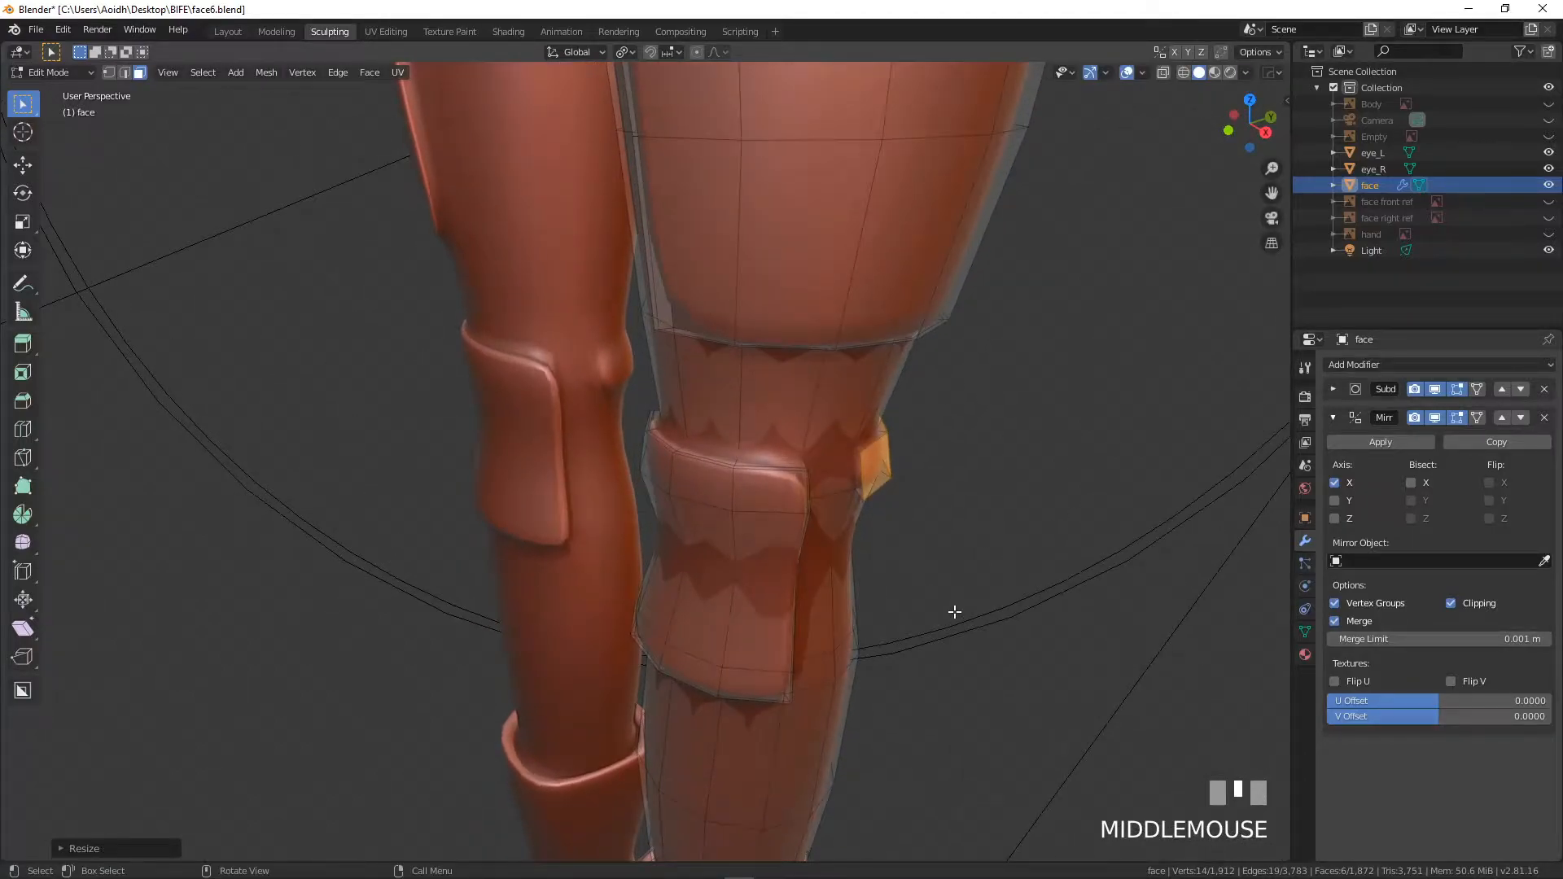
{"action": "key", "text": "g"}
{"action": "key", "text": "y"}
{"action": "left_click", "coordinate": [966, 600]}
- Add a loop cut around the upper strap's side wall, slid close to its outer rim
{"action": "scroll", "coordinate": [865, 538], "scroll_direction": "up", "scroll_amount": 4}
{"action": "middle_click_drag", "start_coordinate": [931, 527], "coordinate": [754, 542], "text": "shift"}
{"action": "scroll", "coordinate": [942, 493], "scroll_direction": "up", "scroll_amount": 3}
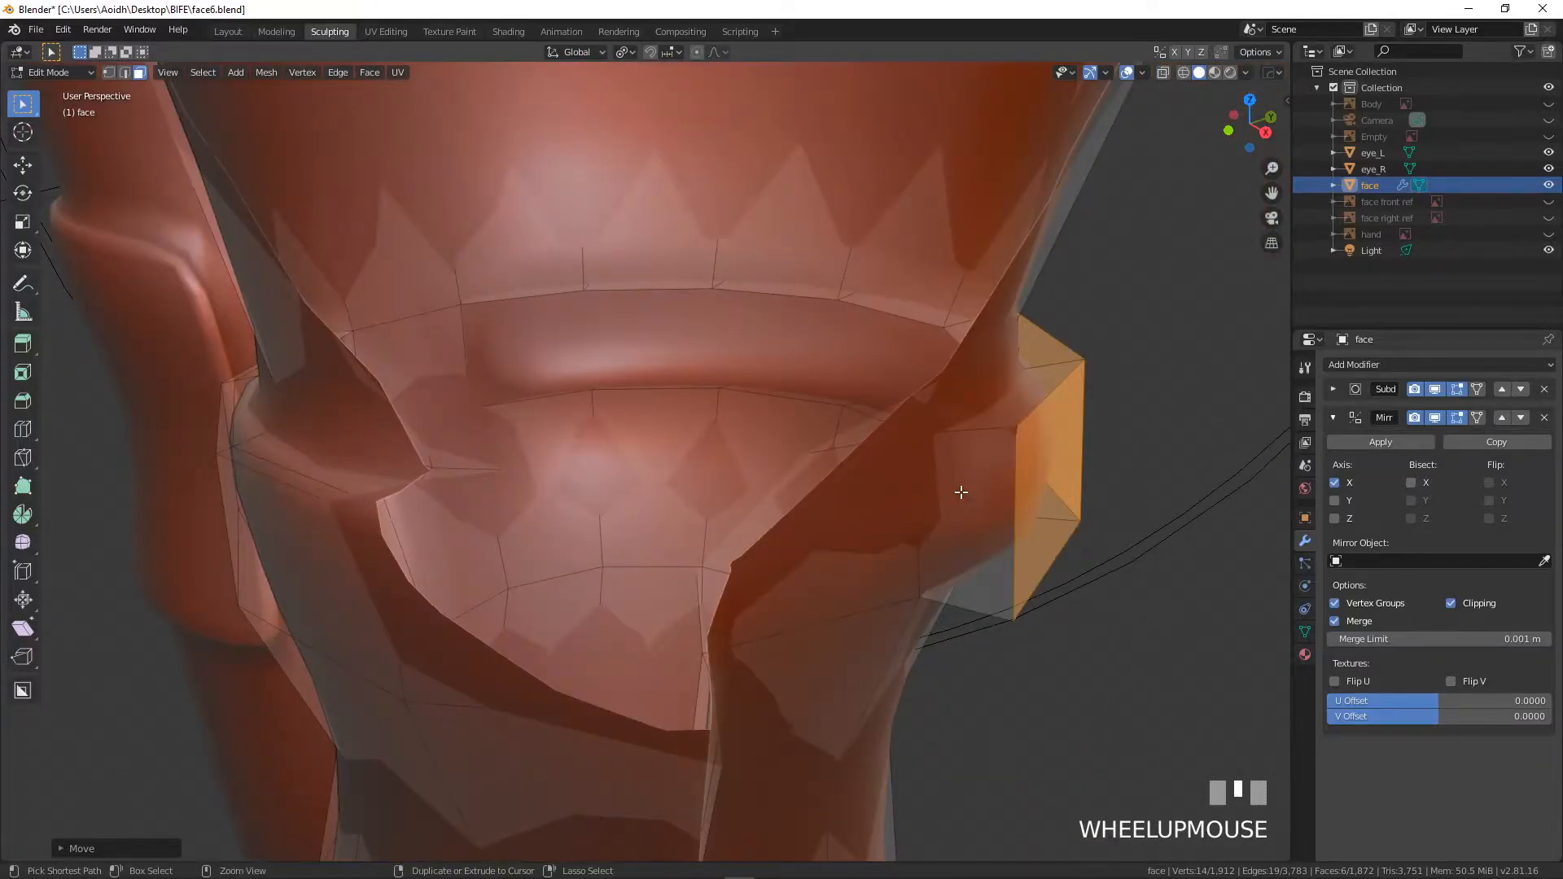
{"action": "key", "text": "ctrl+r"}
{"action": "left_click", "coordinate": [989, 447]}
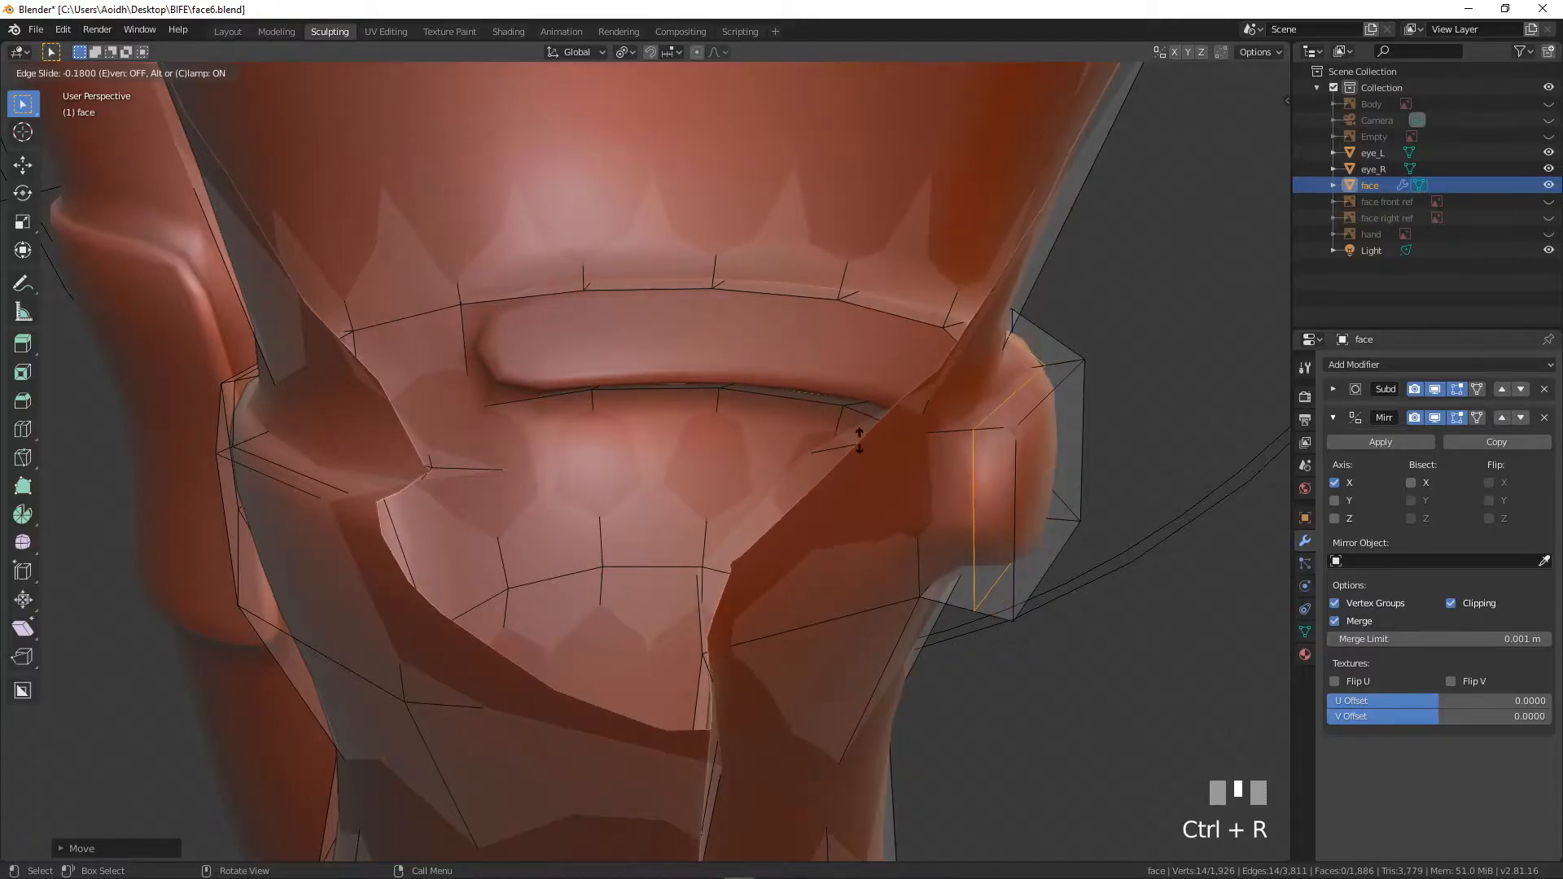
{"action": "left_click", "coordinate": [884, 417]}
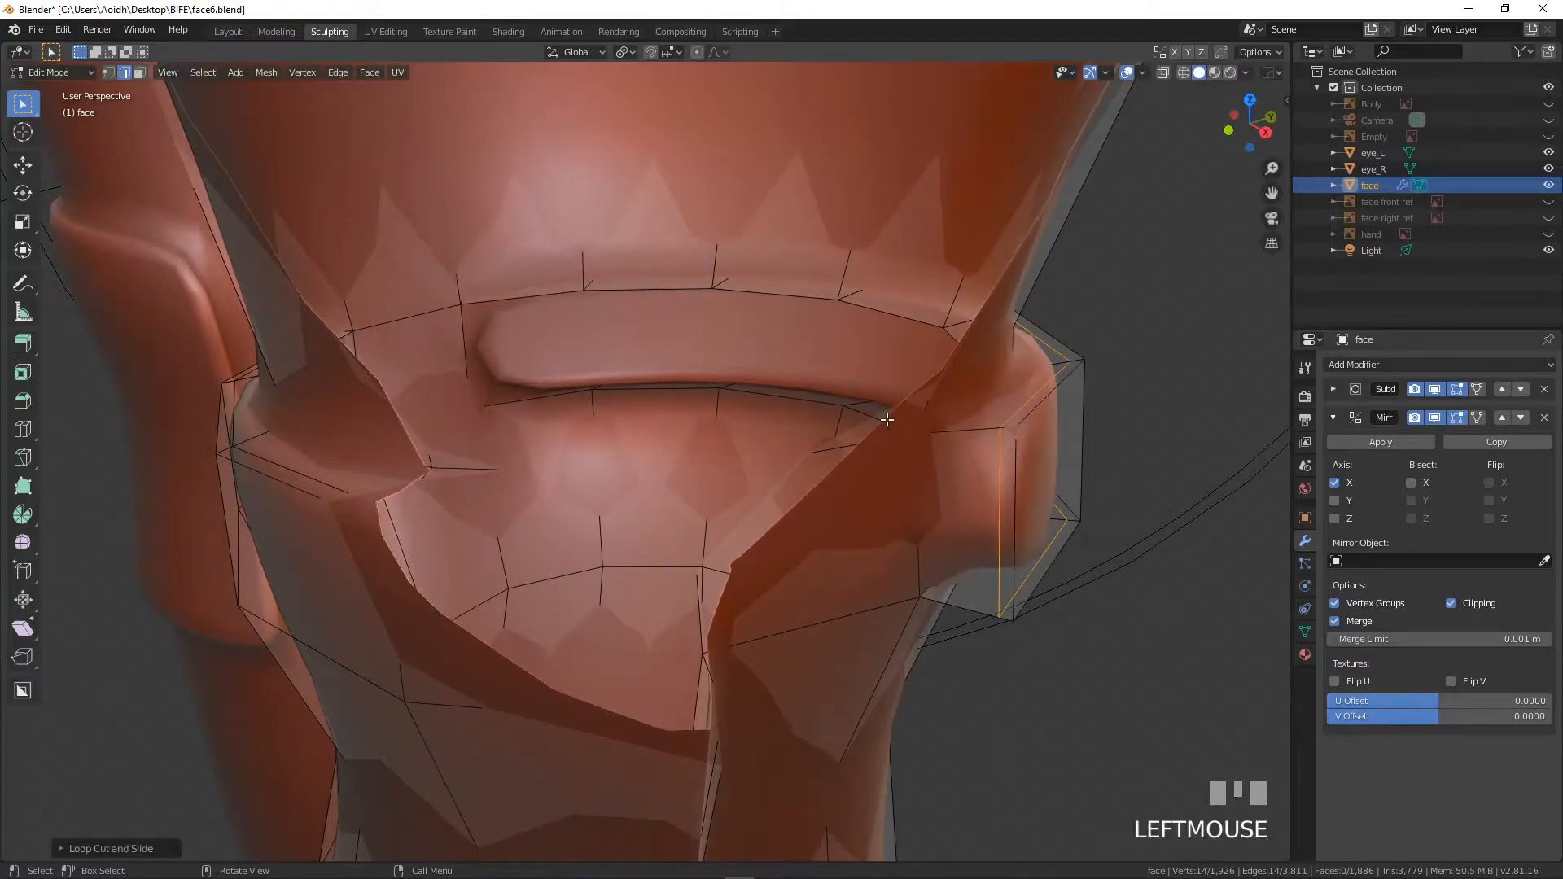
{"action": "scroll", "coordinate": [1010, 530], "scroll_direction": "down", "scroll_amount": 3}
{"action": "scroll", "coordinate": [985, 513], "scroll_direction": "up", "scroll_amount": 5}
{"action": "scroll", "coordinate": [651, 519], "scroll_direction": "down", "scroll_amount": 2}
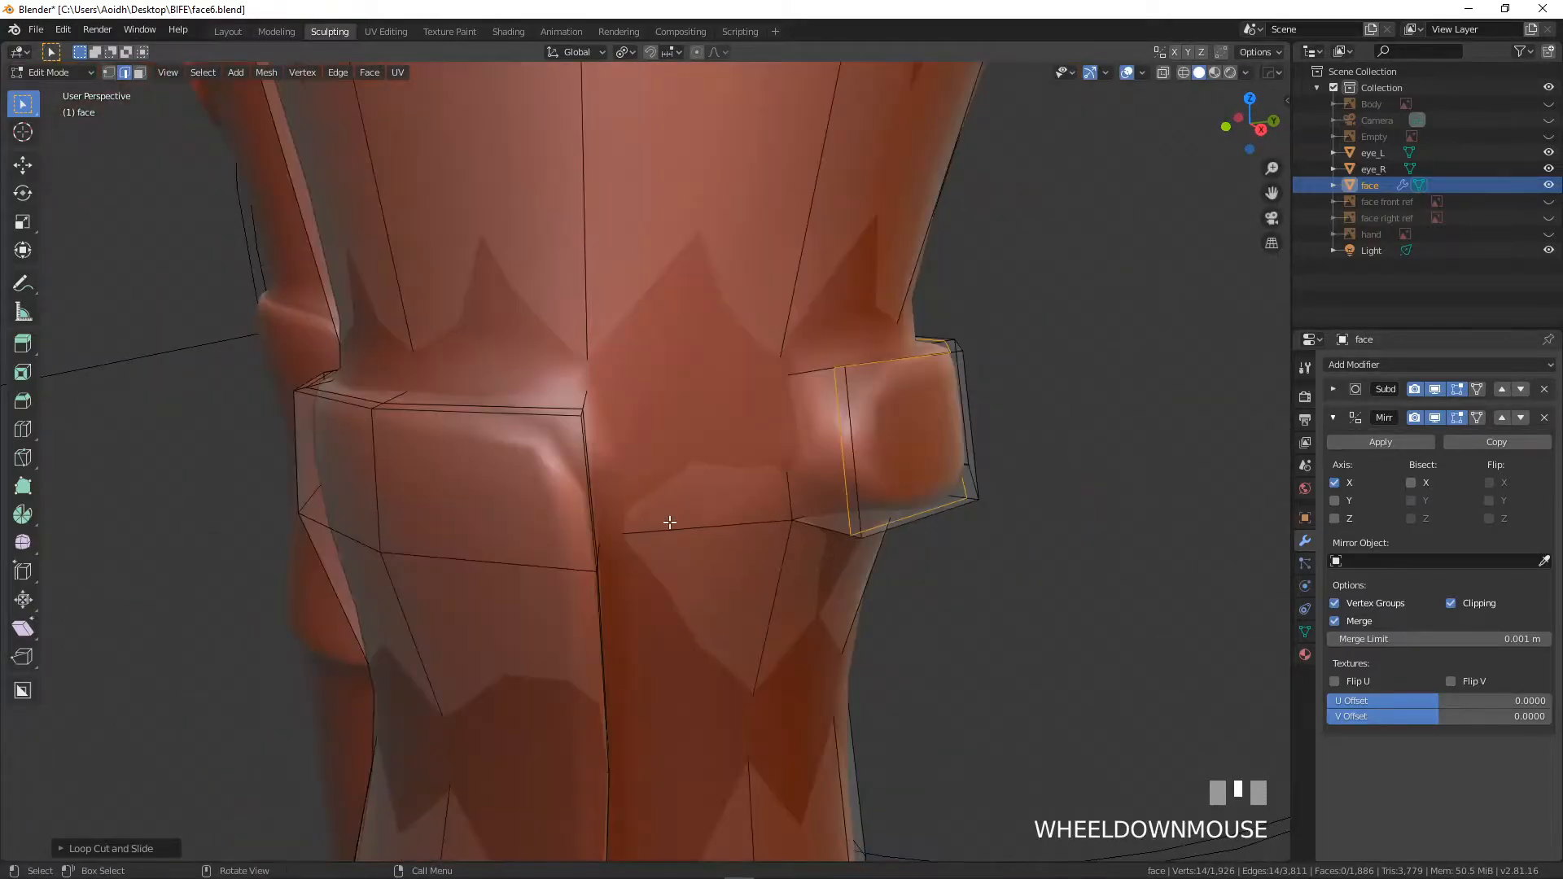
- Delete the five faces in the gap between the knee pad and the strap on the leg's outer side
{"action": "key", "text": "KP_5"}
{"action": "middle_click_drag", "start_coordinate": [535, 466], "coordinate": [514, 450]}
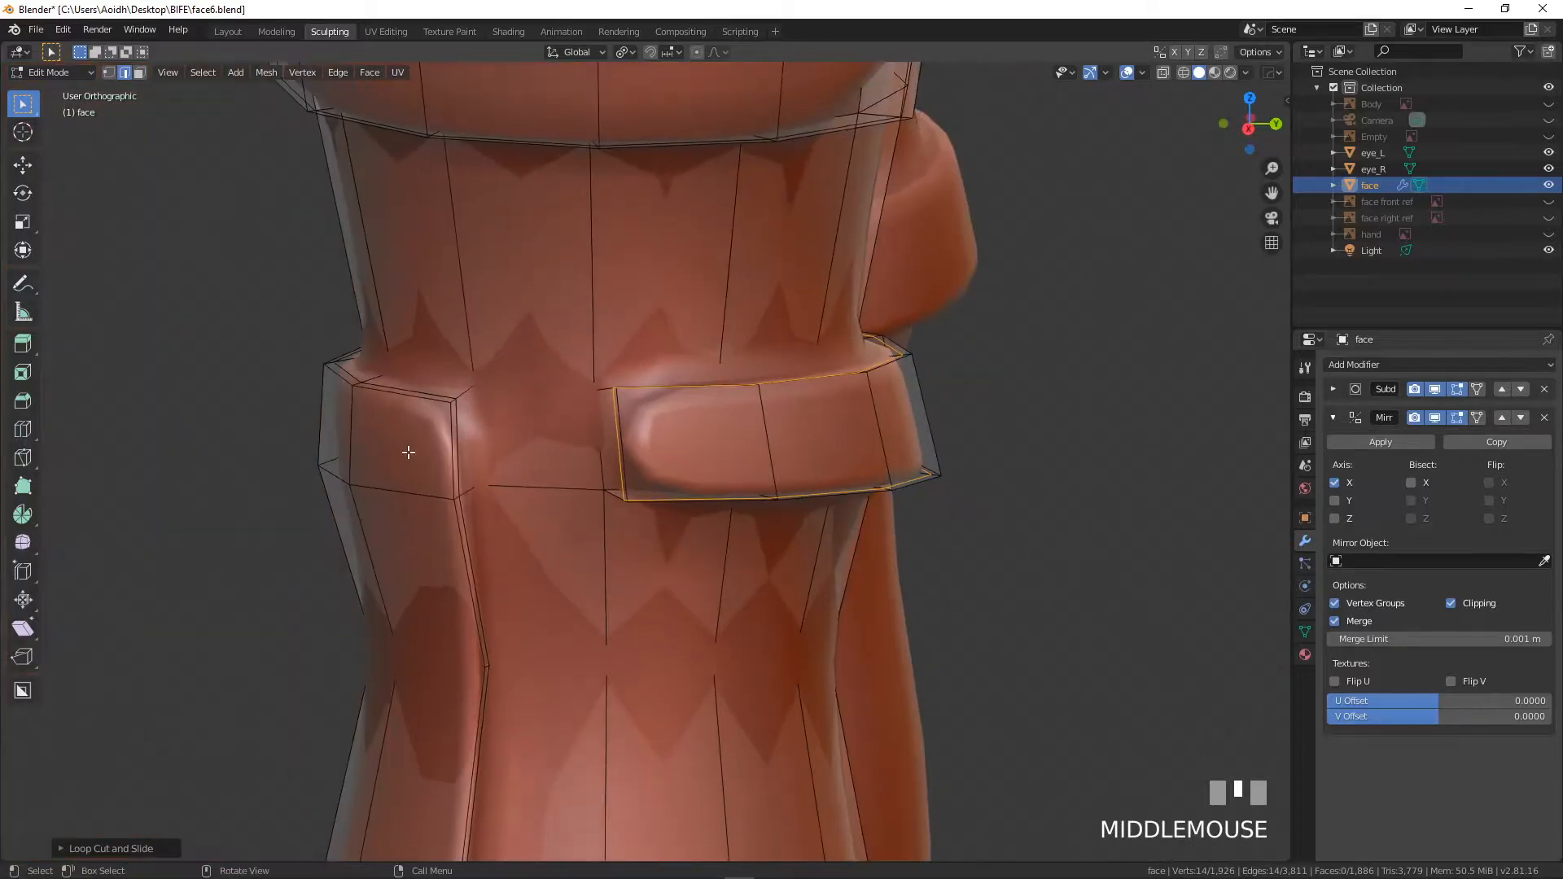
{"action": "left_click", "coordinate": [142, 72]}
{"action": "scroll", "coordinate": [409, 425], "scroll_direction": "up", "scroll_amount": 2}
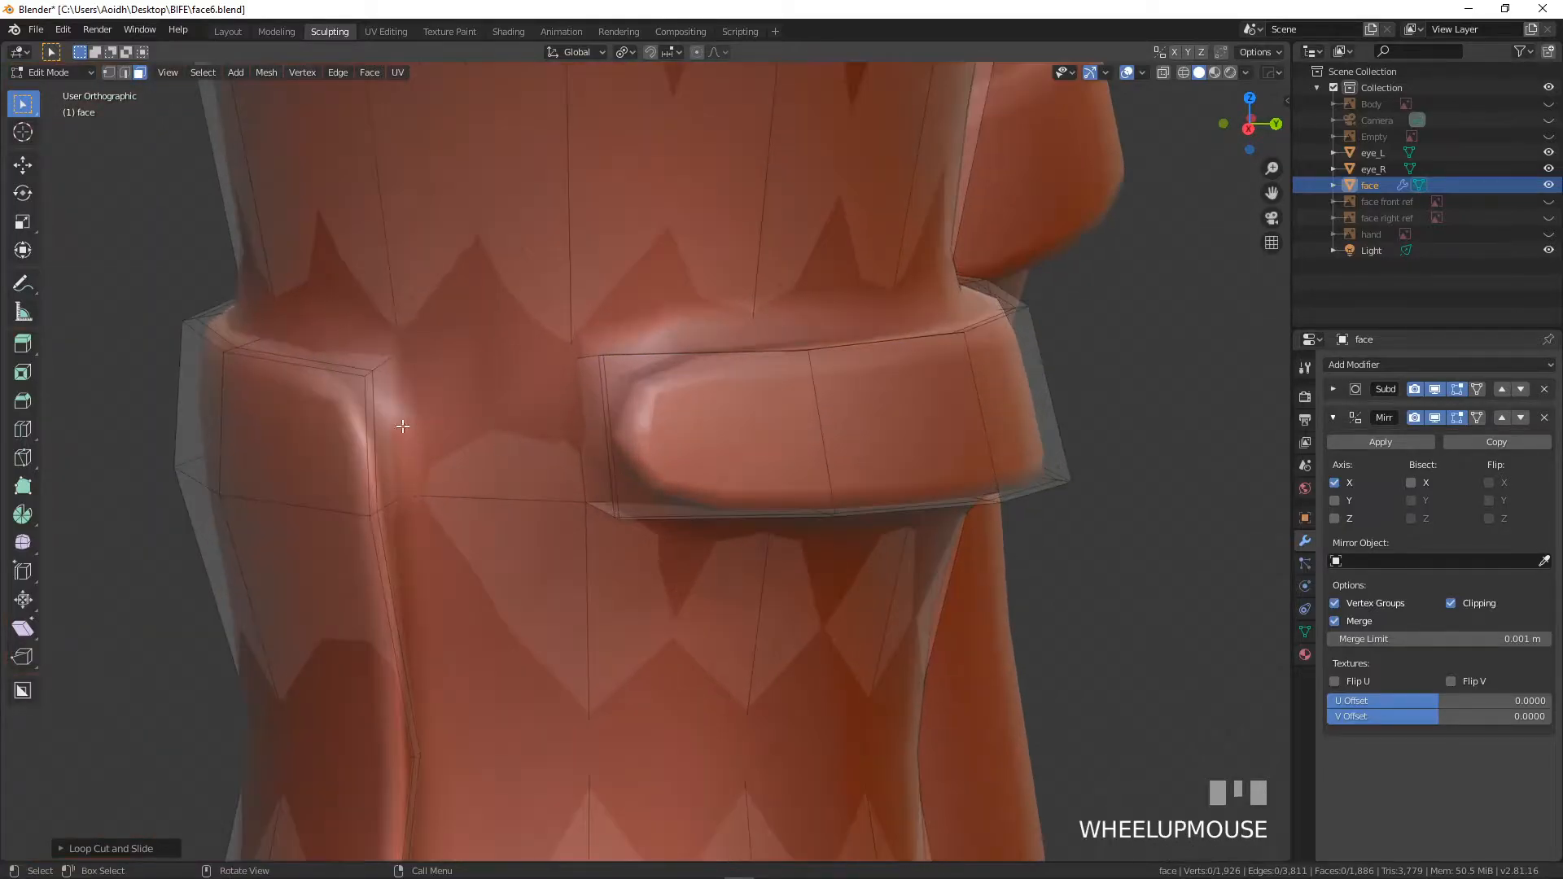
{"action": "left_click", "coordinate": [374, 417]}
{"action": "left_click", "coordinate": [385, 411], "text": "shift"}
{"action": "left_click", "coordinate": [447, 408], "text": "shift"}
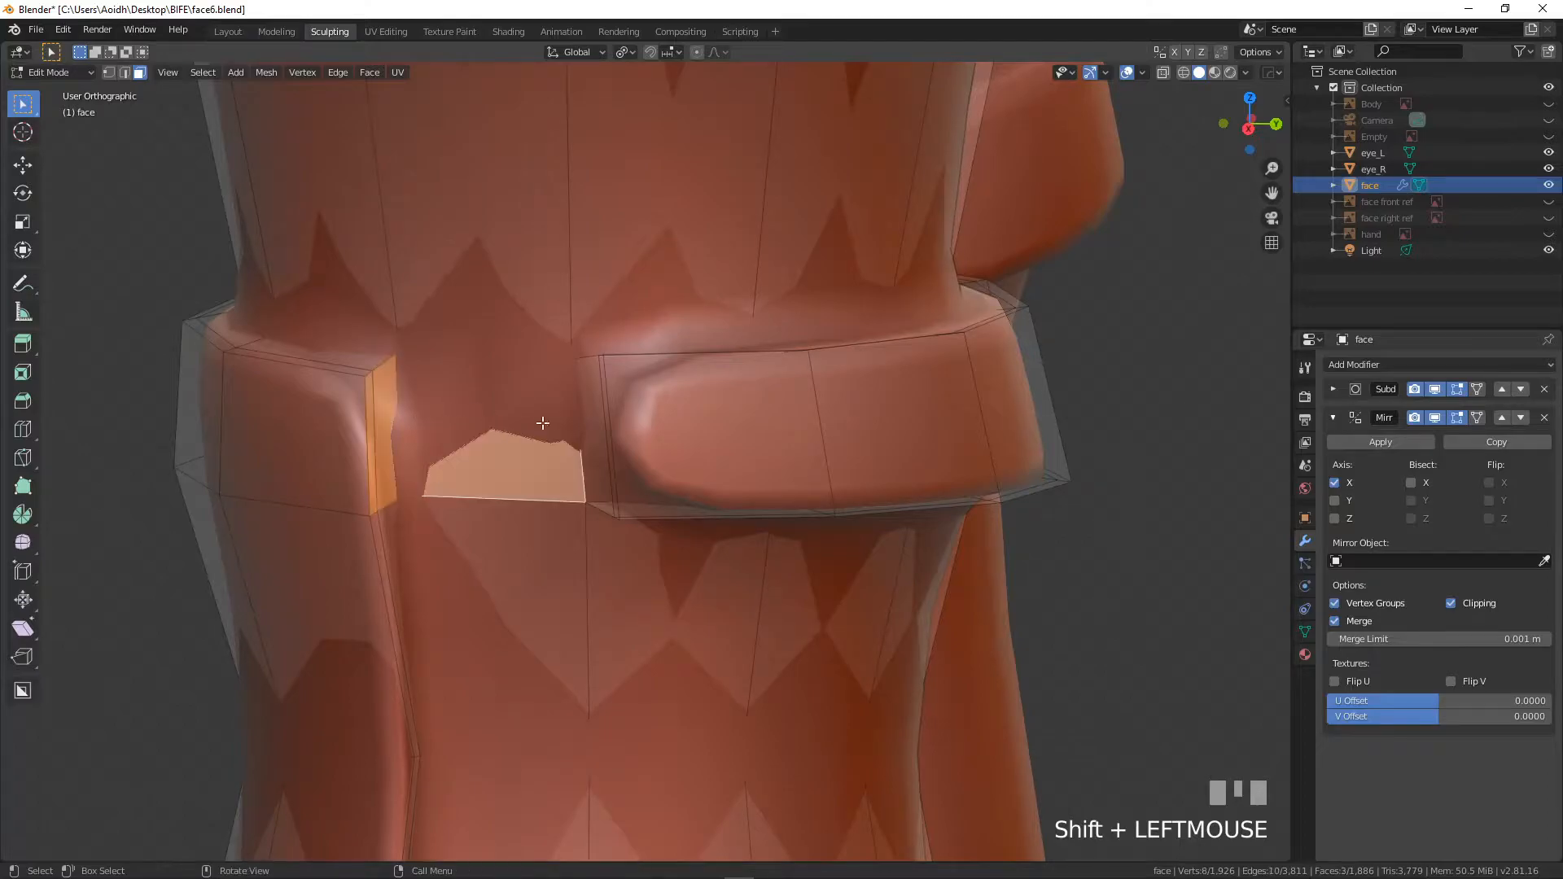
{"action": "left_click", "coordinate": [604, 408], "text": "shift"}
{"action": "left_click", "coordinate": [592, 410], "text": "shift"}
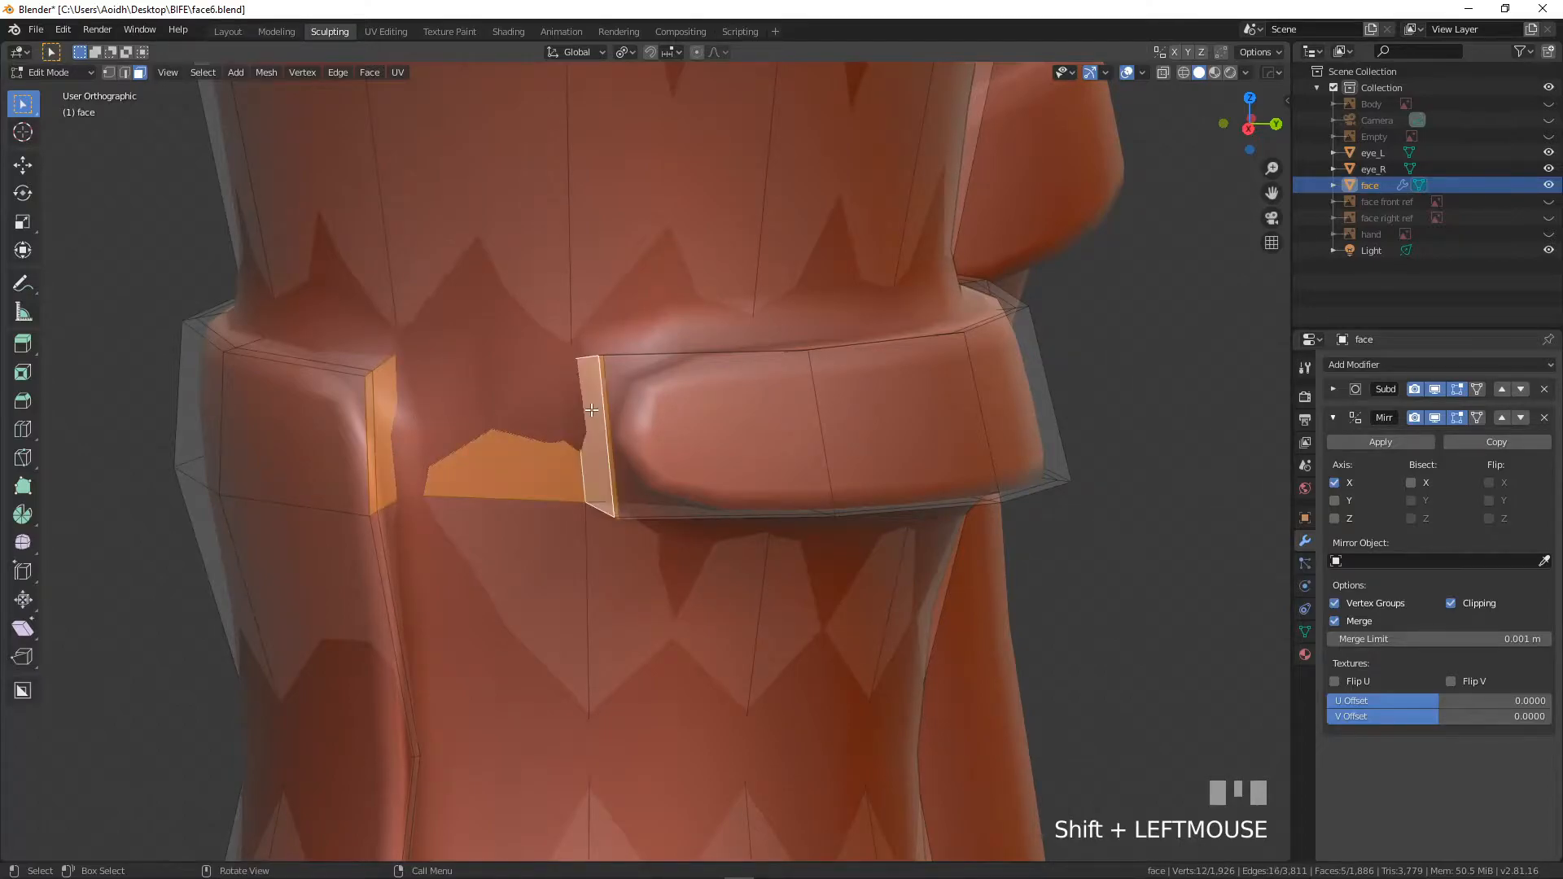
{"action": "key", "text": "x"}
{"action": "left_click", "coordinate": [578, 440]}
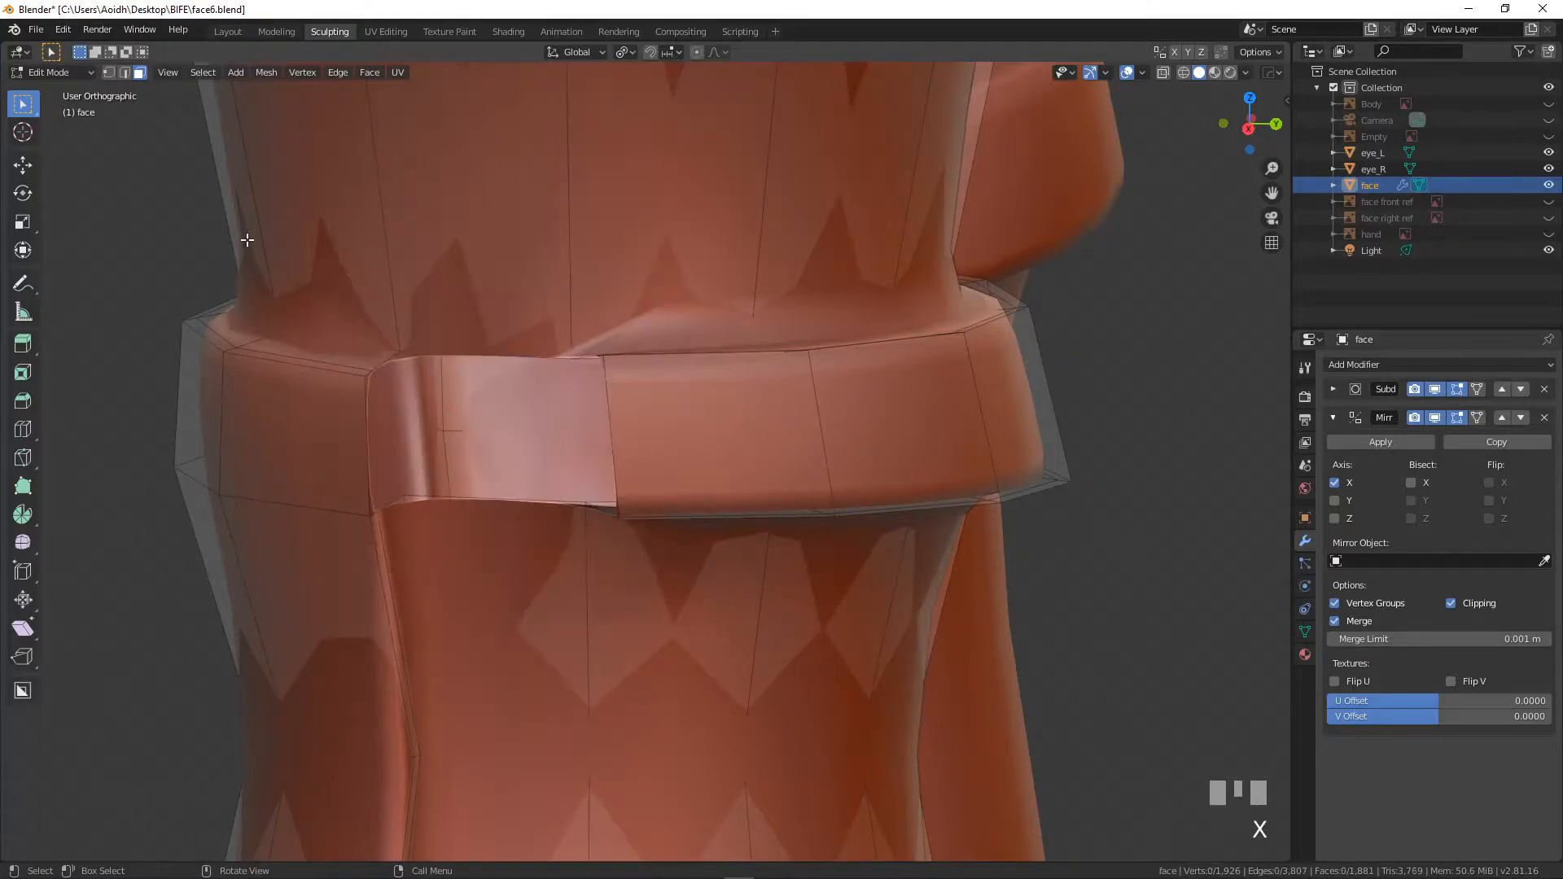
- Fill the outer gap's top, narrow upper rim and front with faces joining the knee pad to the strap
{"action": "left_click", "coordinate": [109, 73]}
{"action": "middle_click_drag", "start_coordinate": [480, 404], "coordinate": [495, 437]}
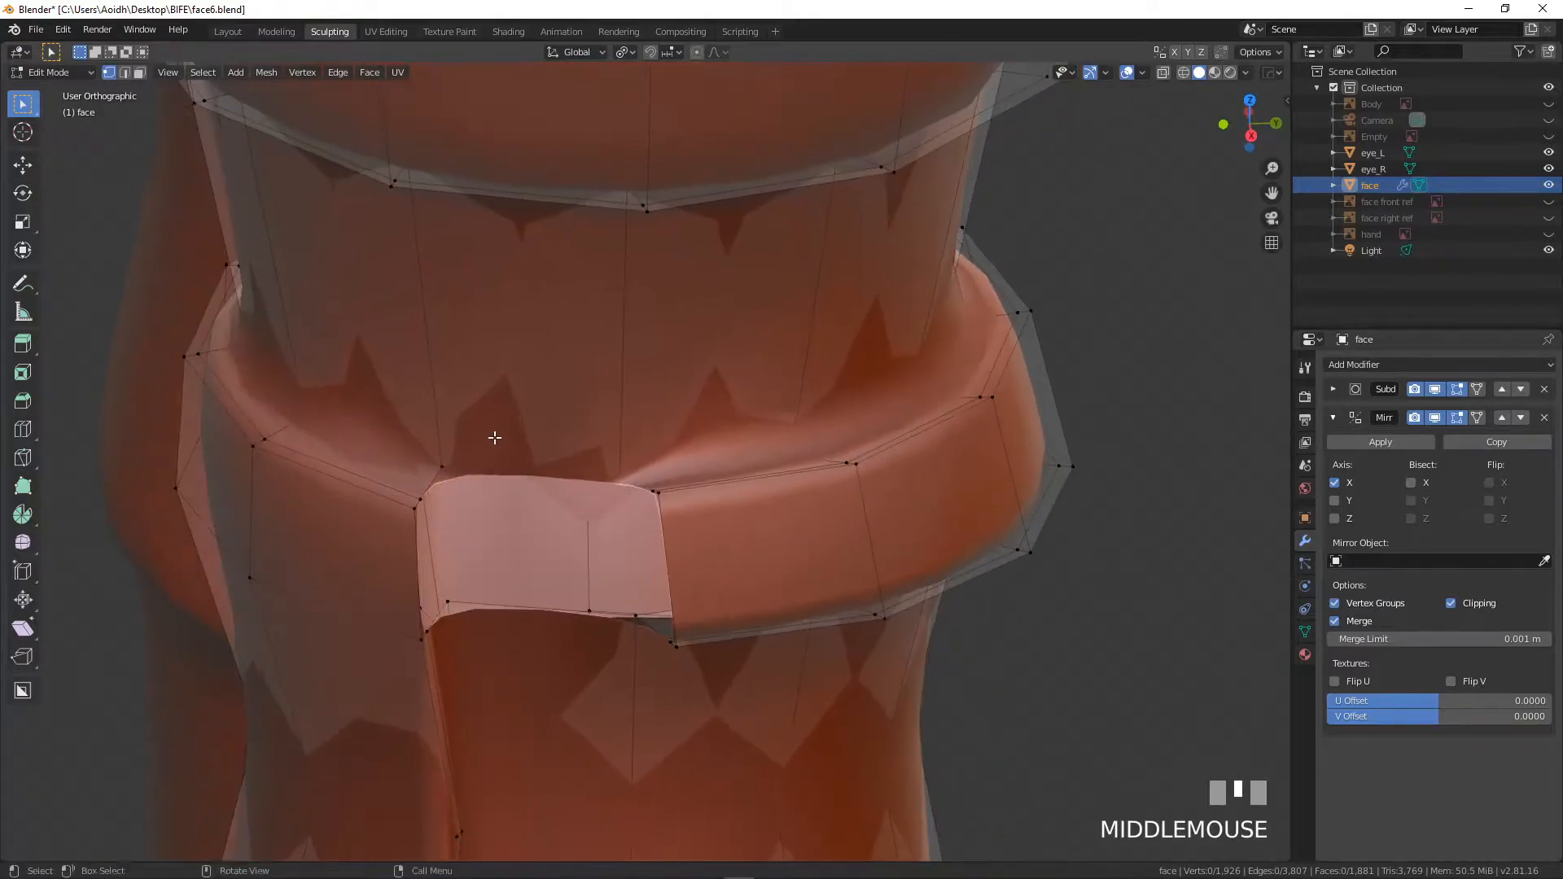
{"action": "left_click", "coordinate": [444, 467]}
{"action": "left_click", "coordinate": [438, 492], "text": "shift"}
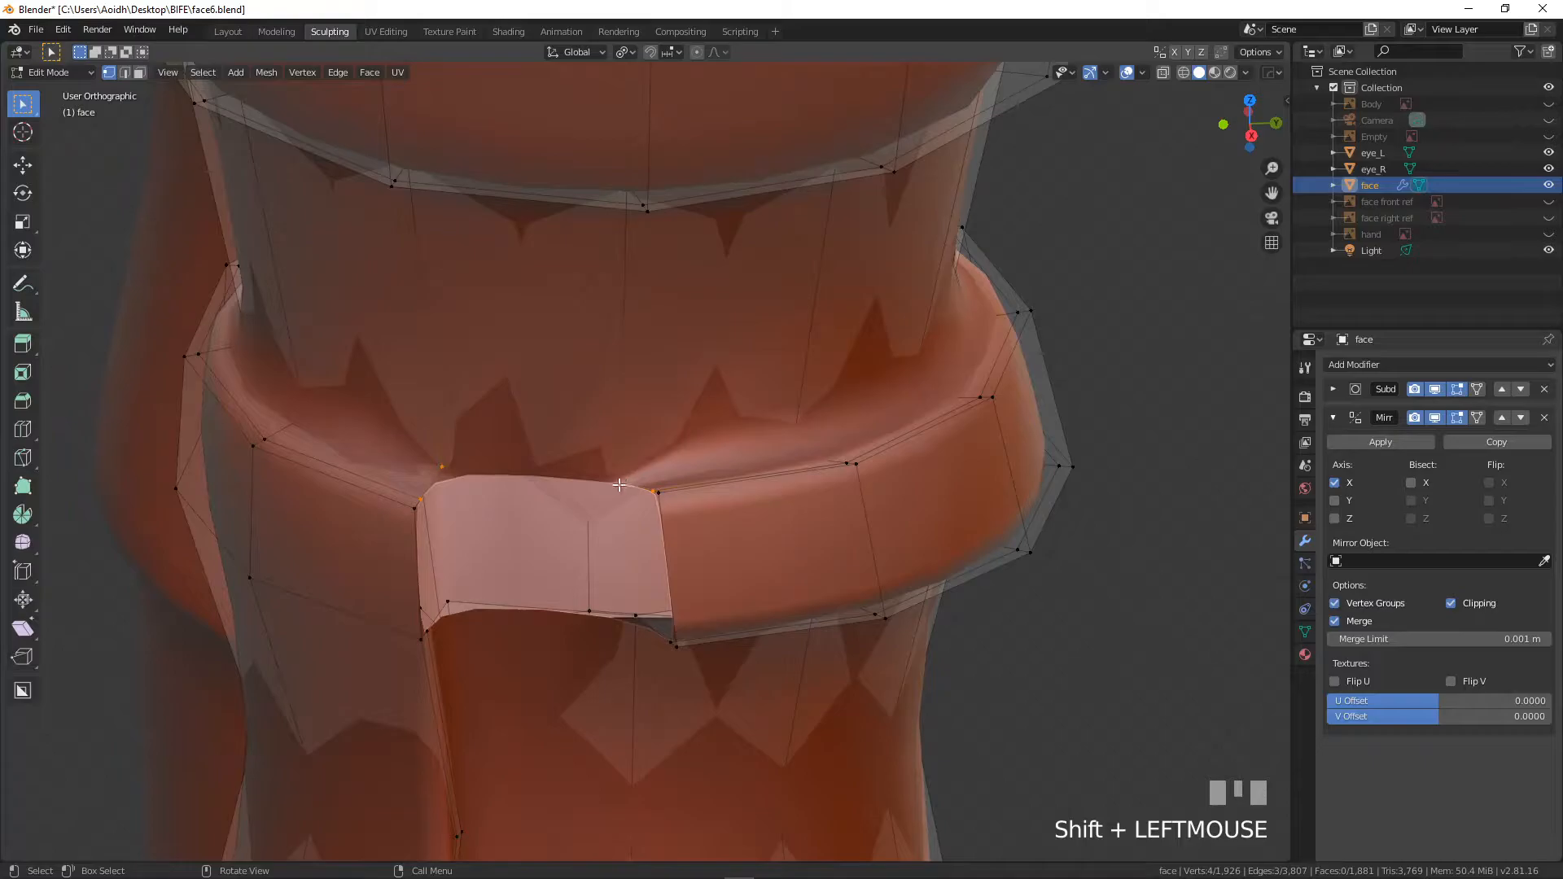
{"action": "key", "text": "f"}
{"action": "left_click", "coordinate": [429, 497]}
{"action": "left_click", "coordinate": [417, 508], "text": "shift"}
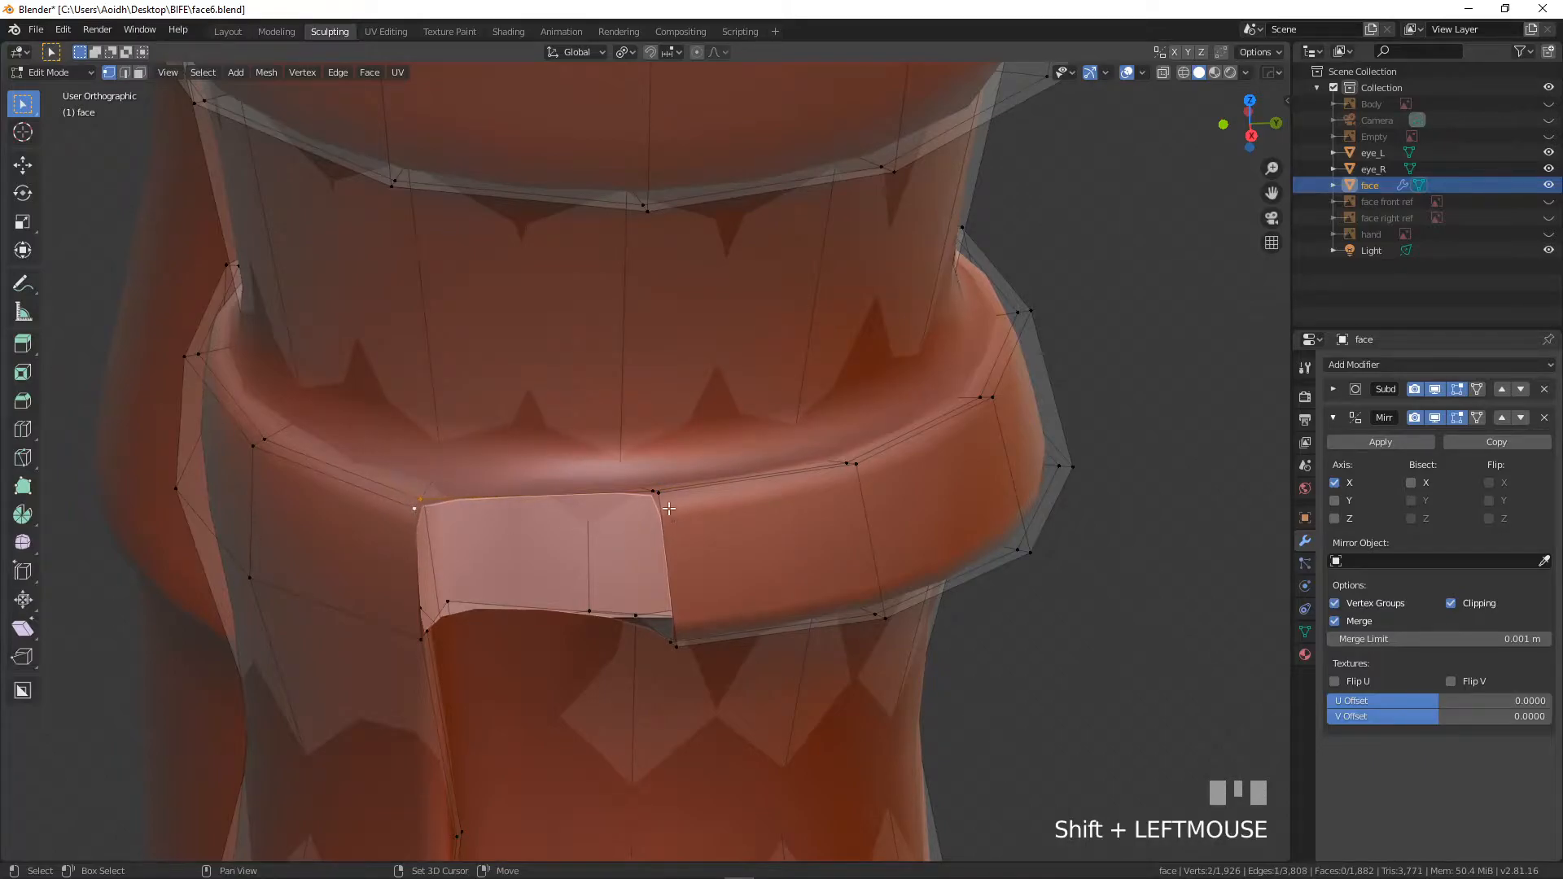
{"action": "key", "text": "f"}
{"action": "left_click", "coordinate": [403, 519]}
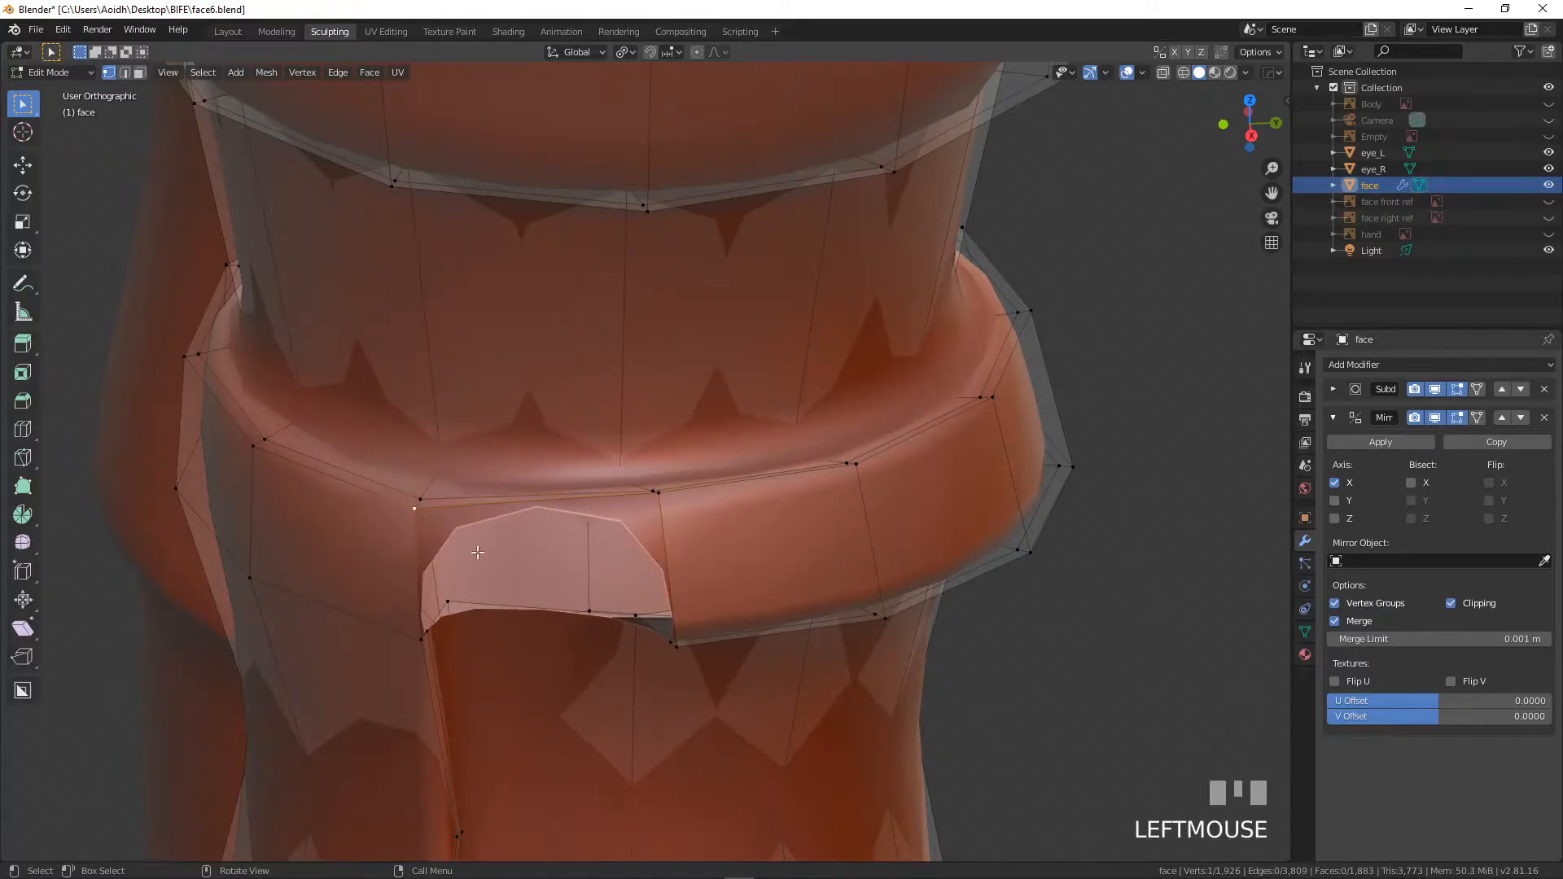
{"action": "left_click", "coordinate": [651, 511], "text": "shift"}
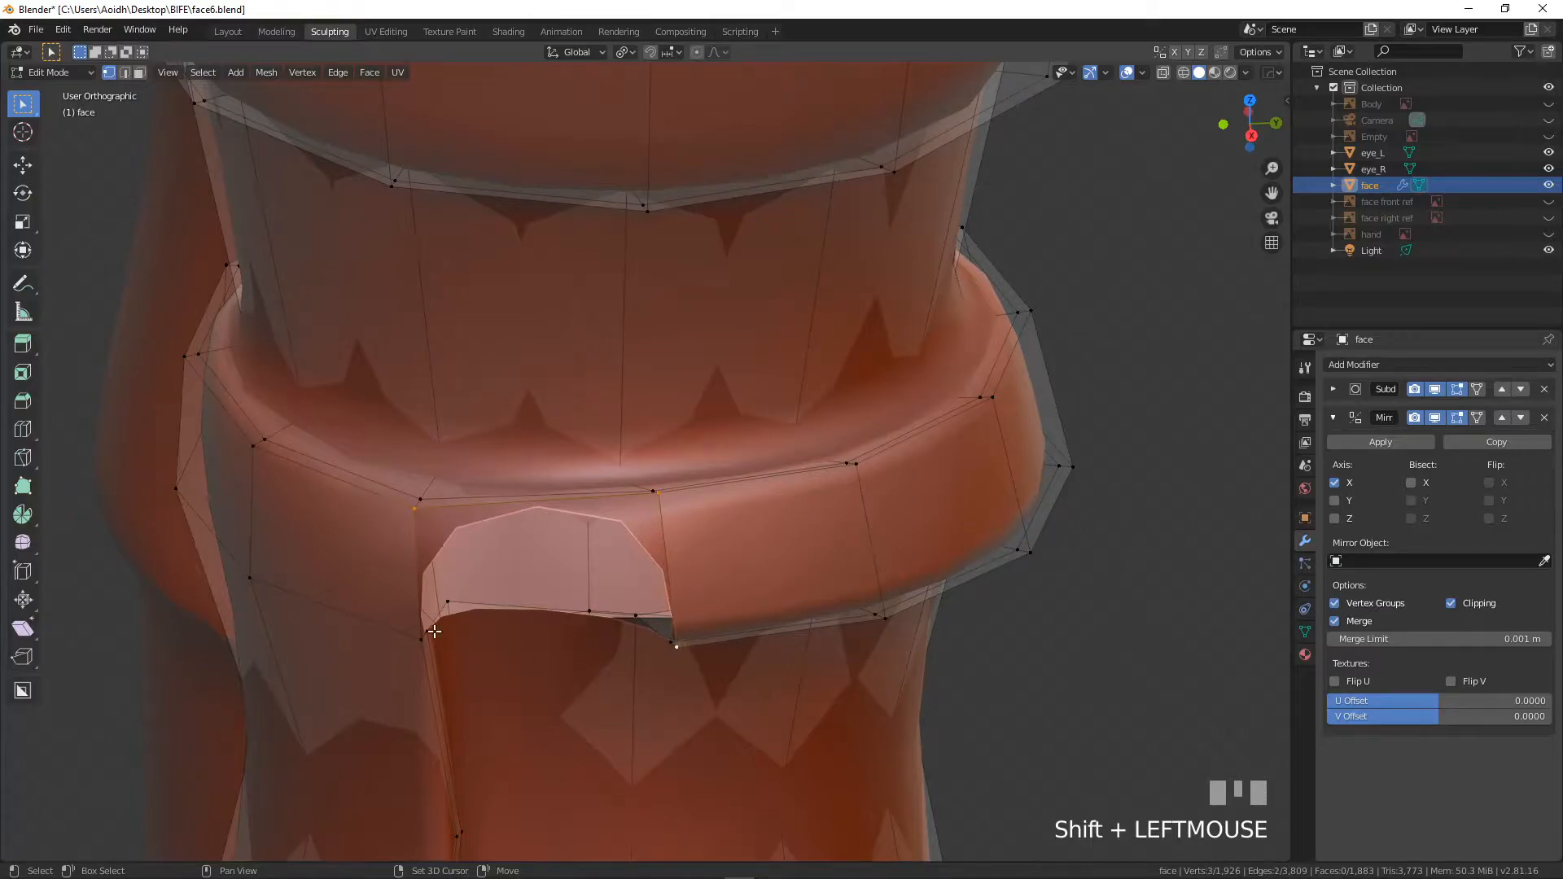
{"action": "key", "text": "f"}
- Close the underside of the outer strap connection with a narrow rim face and a face back to the leg
{"action": "middle_click_drag", "start_coordinate": [545, 673], "coordinate": [693, 651]}
{"action": "scroll", "coordinate": [693, 651], "scroll_direction": "up", "scroll_amount": 2}
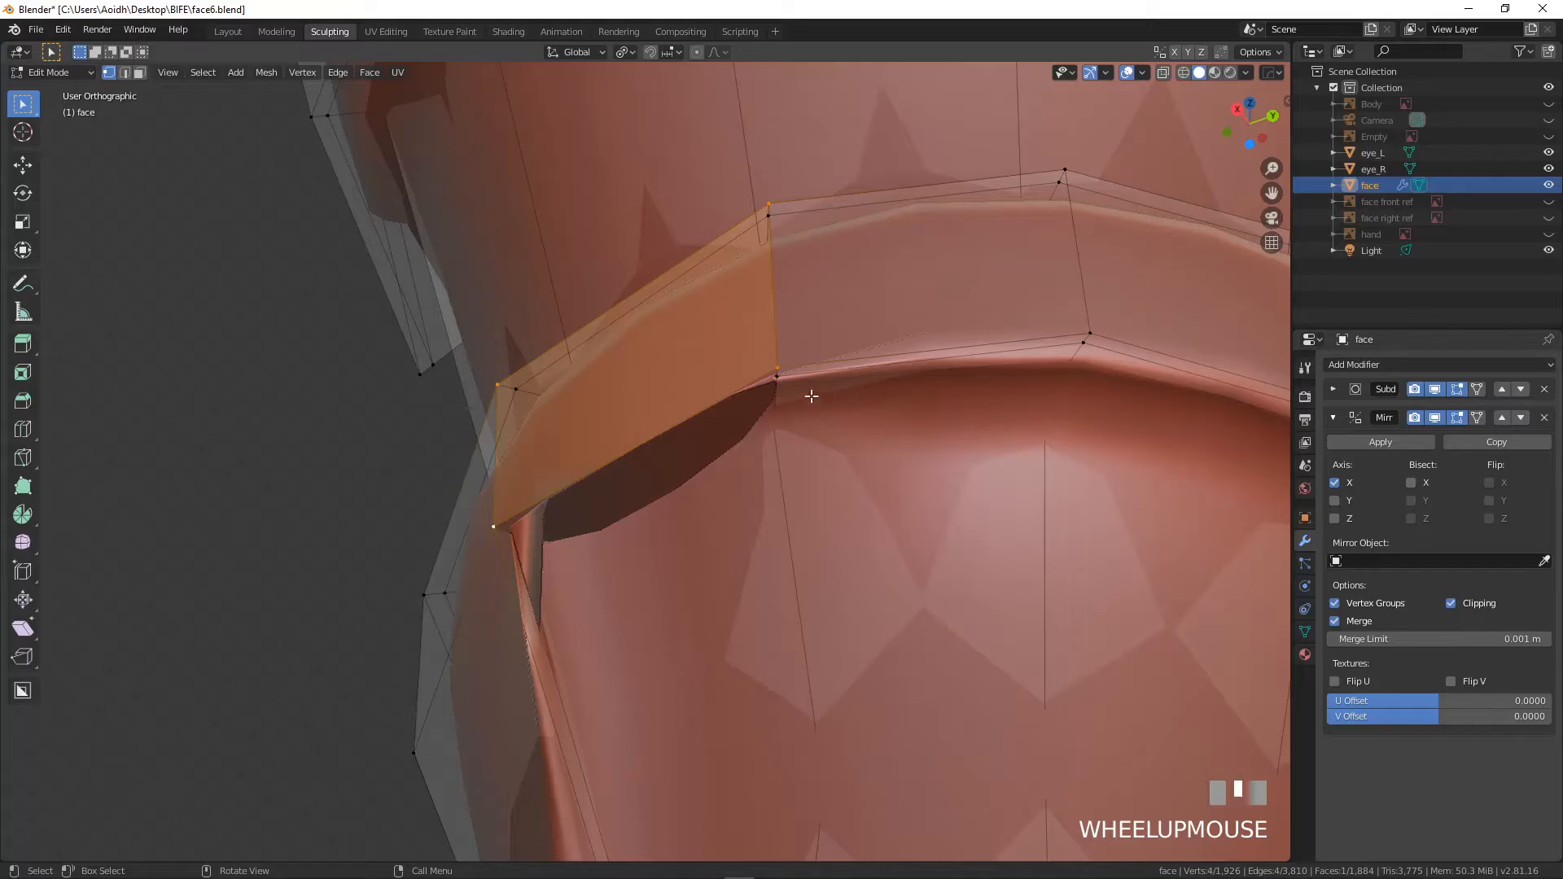
{"action": "left_click", "coordinate": [780, 365], "text": "shift"}
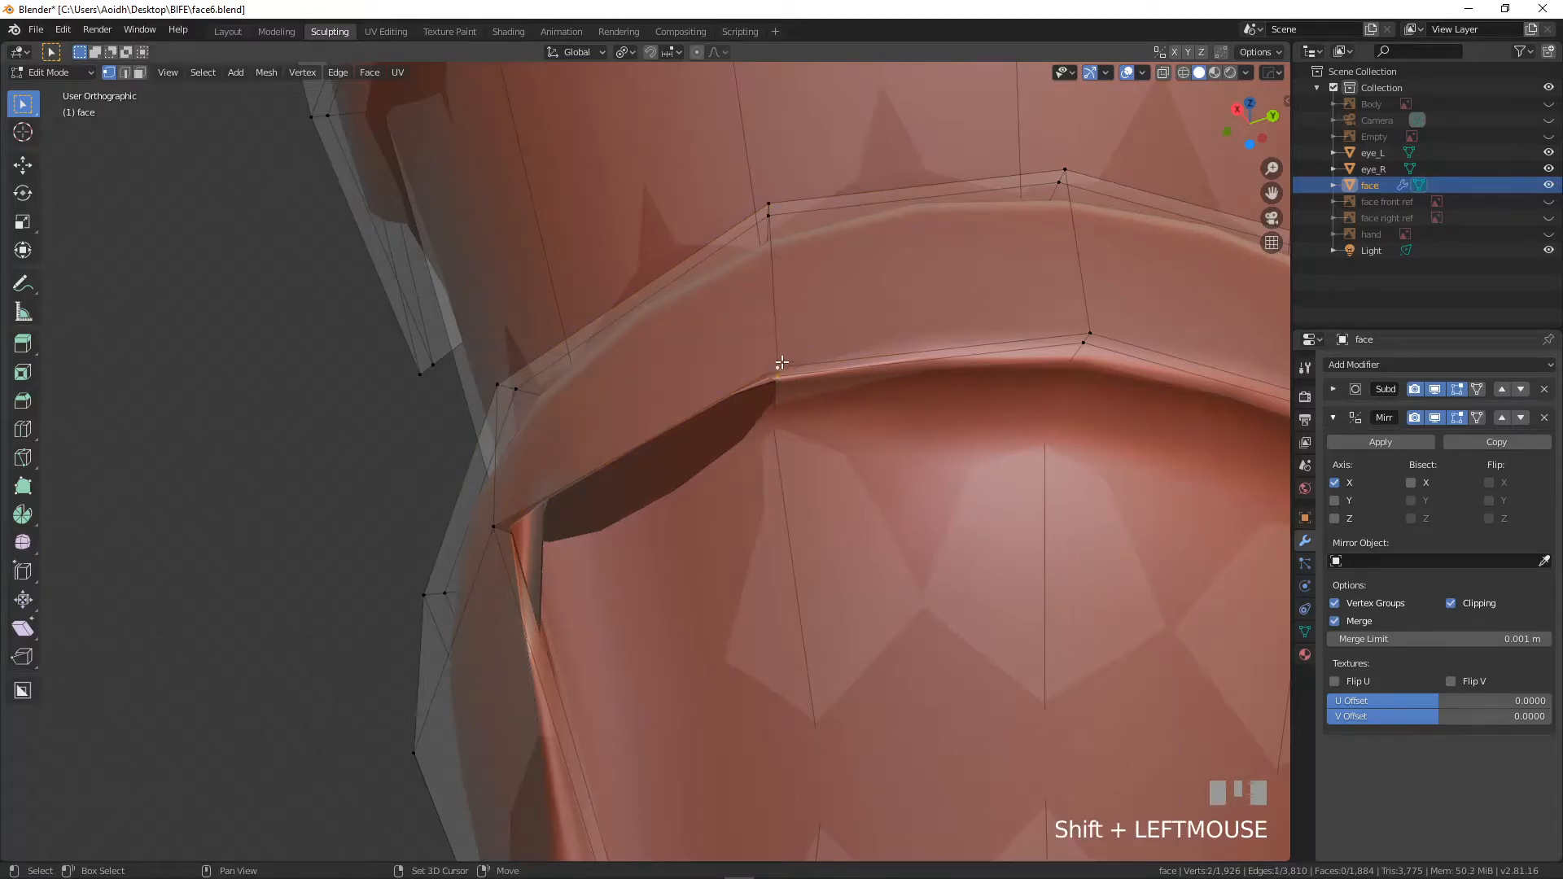
{"action": "left_click", "coordinate": [513, 533], "text": "shift"}
{"action": "key", "text": "f"}
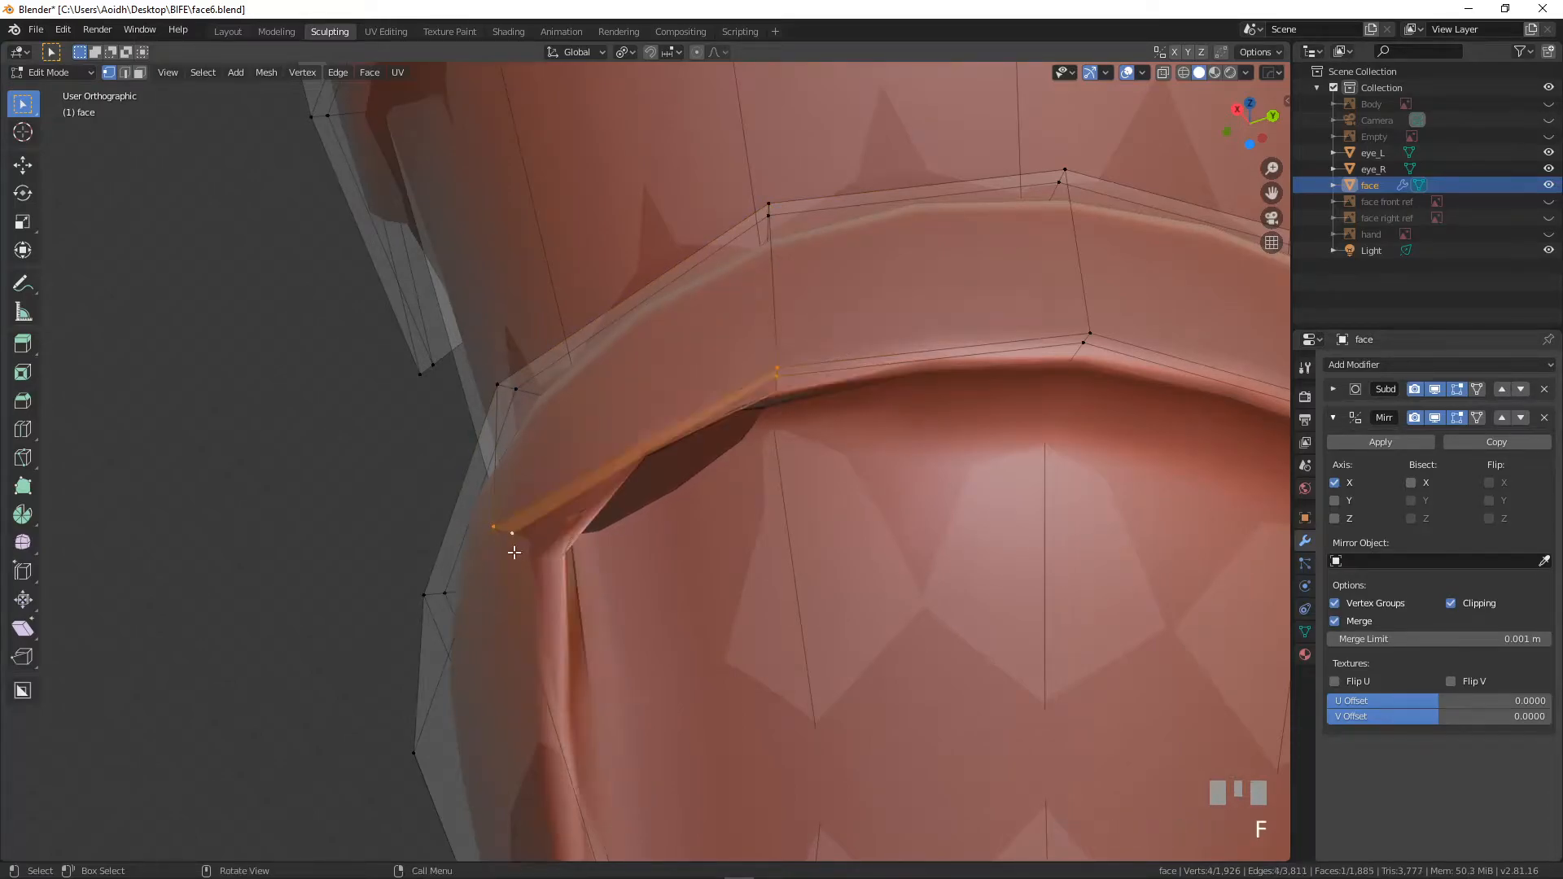
{"action": "middle_click_drag", "start_coordinate": [512, 533], "coordinate": [519, 532]}
{"action": "left_click", "coordinate": [519, 532]}
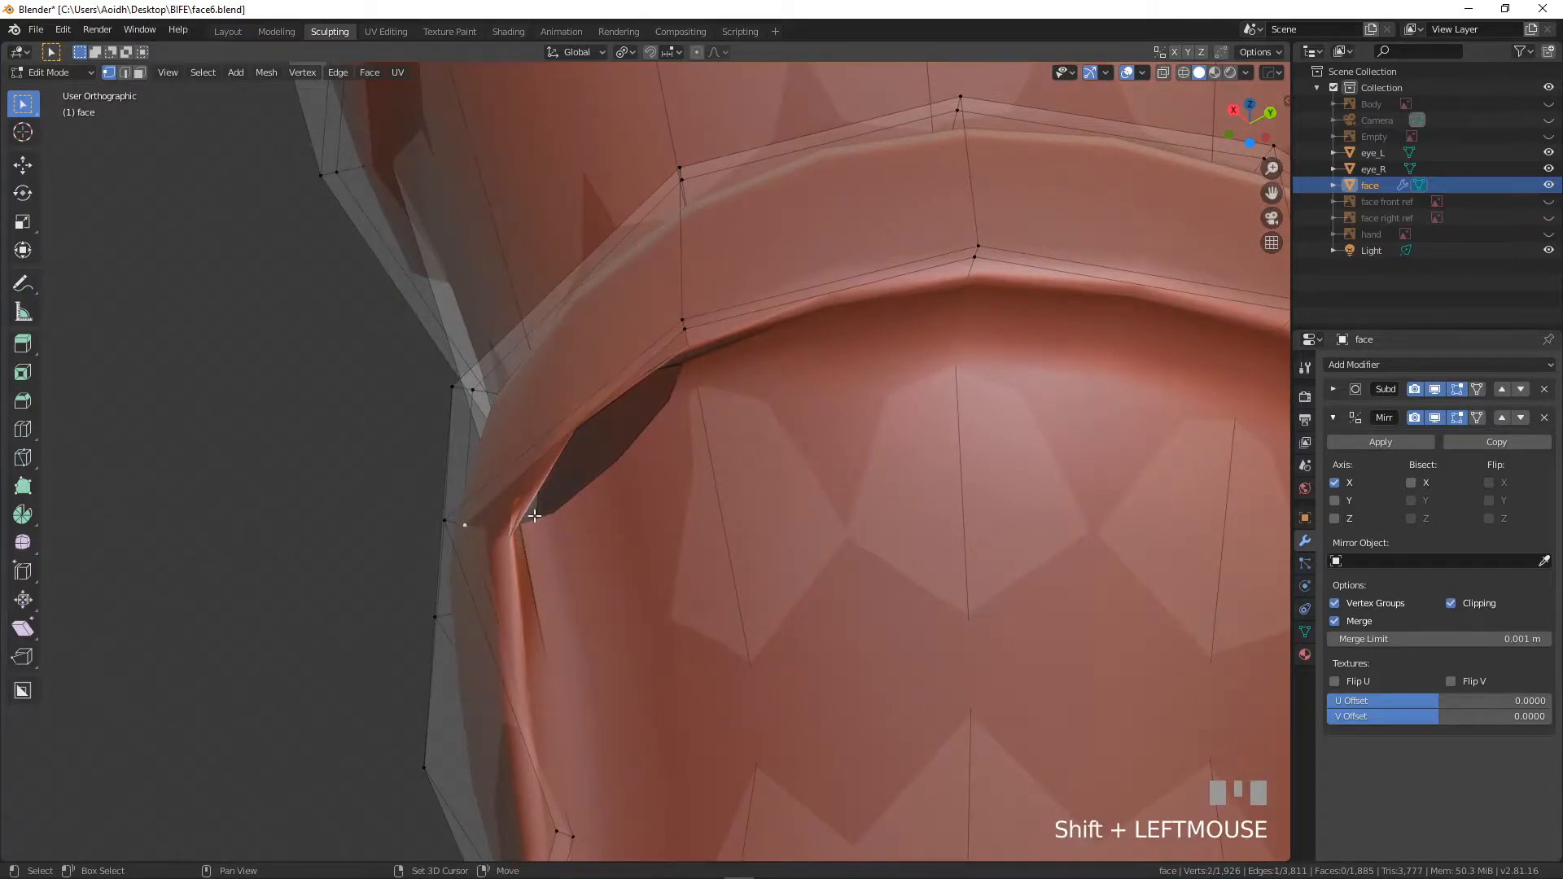
{"action": "left_click", "coordinate": [707, 389], "text": "shift"}
{"action": "key", "text": "f"}
- Delete the five faces in the gap between the strap and the knee pad on the leg's inner side
{"action": "middle_click_drag", "start_coordinate": [604, 485], "coordinate": [700, 504]}
{"action": "scroll", "coordinate": [709, 505], "scroll_direction": "down", "scroll_amount": 2}
{"action": "scroll", "coordinate": [782, 532], "scroll_direction": "down", "scroll_amount": 2}
{"action": "mouse_move", "coordinate": [782, 531]}
{"action": "middle_mouse_down"}
{"action": "mouse_move", "coordinate": [844, 586]}
{"action": "mouse_move", "coordinate": [998, 638]}
{"action": "mouse_move", "coordinate": [810, 560]}
{"action": "mouse_move", "coordinate": [796, 538]}
{"action": "middle_mouse_up"}
{"action": "scroll", "coordinate": [998, 638], "scroll_direction": "up", "scroll_amount": 2}
{"action": "scroll", "coordinate": [807, 558], "scroll_direction": "up", "scroll_amount": 2}
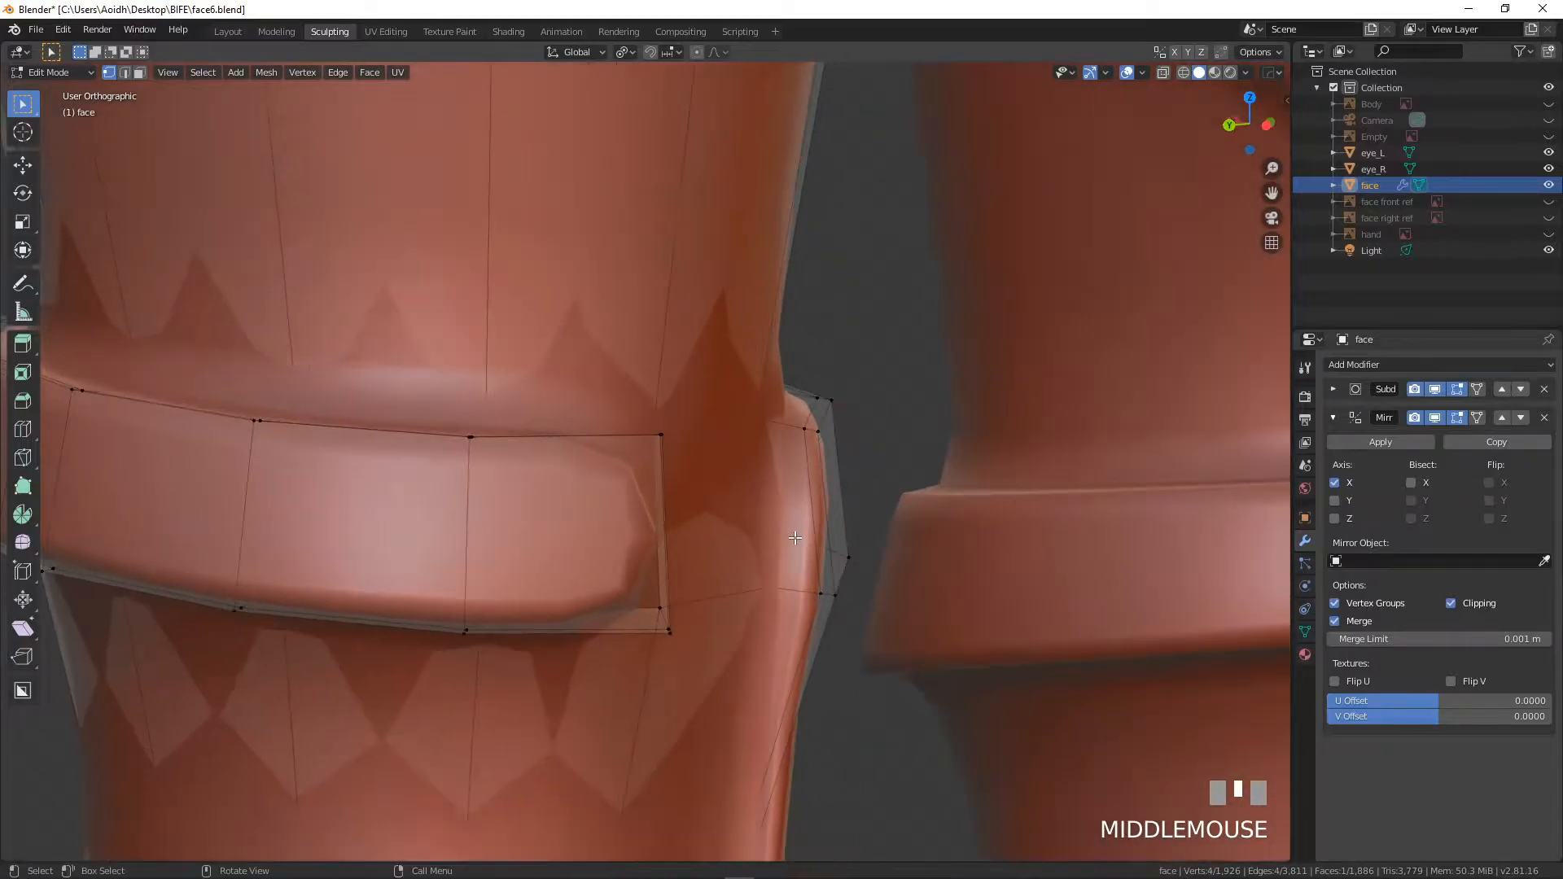
{"action": "left_click", "coordinate": [142, 73]}
{"action": "left_click", "coordinate": [795, 499]}
{"action": "left_click", "coordinate": [817, 505], "text": "shift"}
{"action": "left_click", "coordinate": [708, 558], "text": "shift"}
{"action": "mouse_move", "coordinate": [709, 557]}
{"action": "middle_mouse_down"}
{"action": "mouse_move", "coordinate": [511, 510]}
{"action": "mouse_move", "coordinate": [725, 570]}
{"action": "middle_mouse_up"}
{"action": "left_click", "coordinate": [284, 505], "text": "shift"}
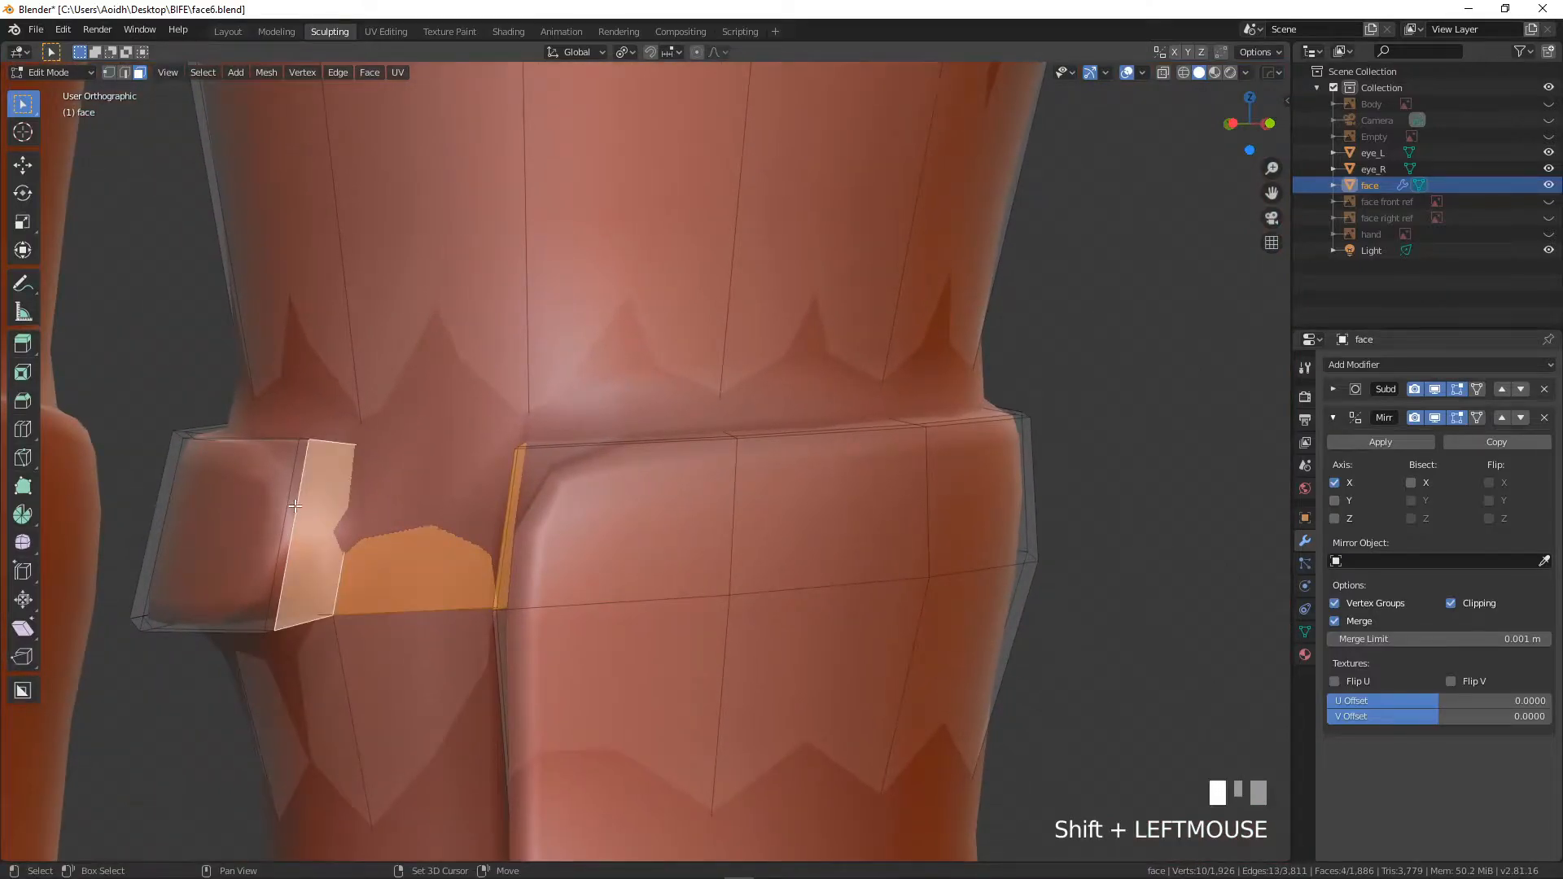
{"action": "left_click", "coordinate": [307, 508], "text": "shift"}
{"action": "key", "text": "x"}
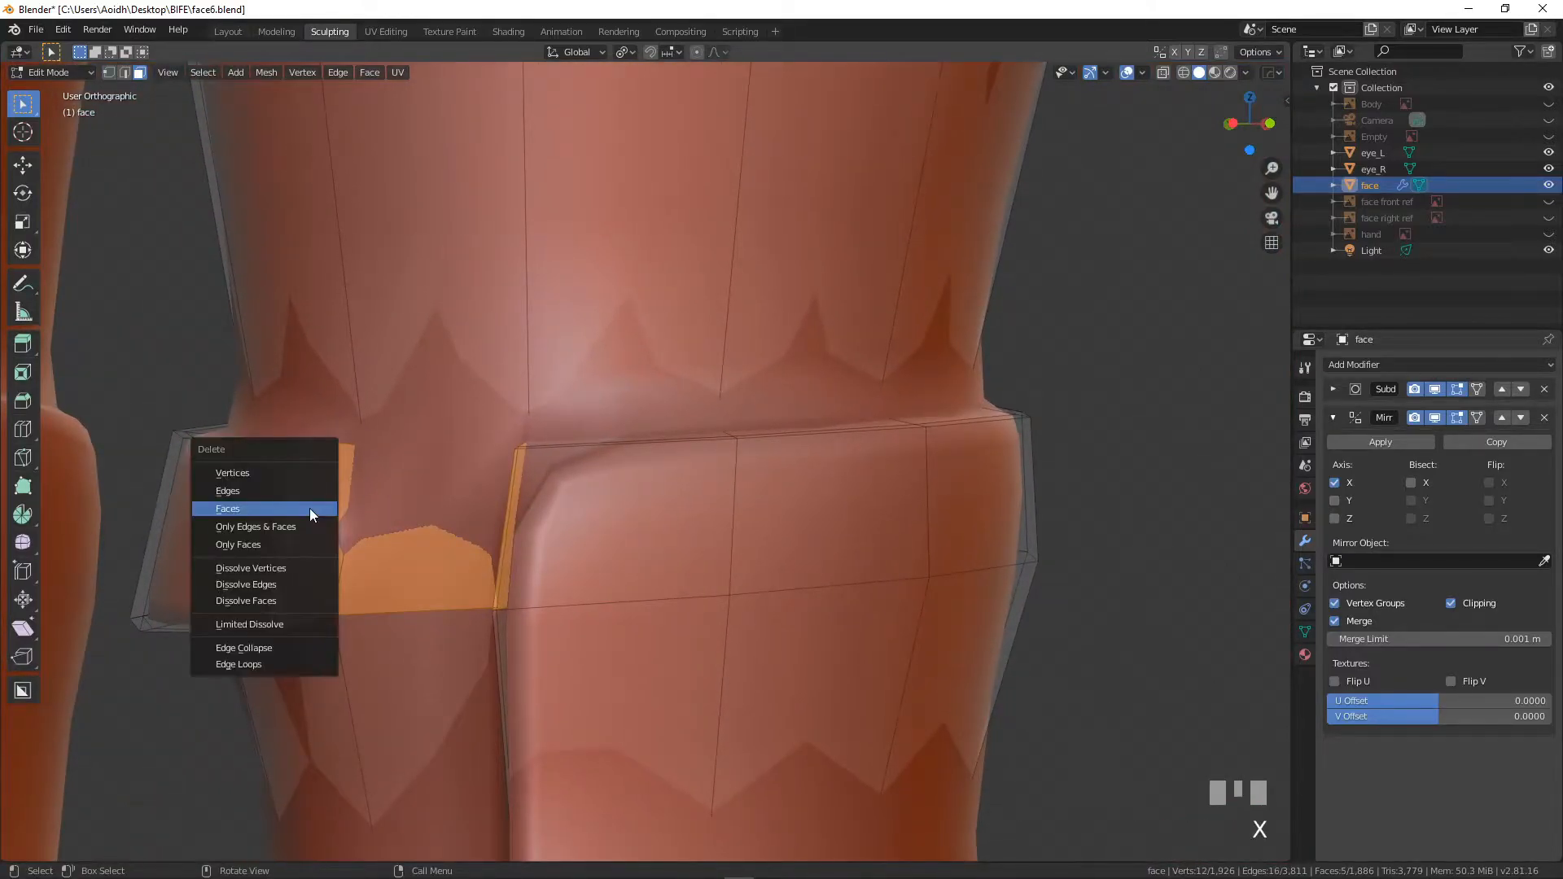
{"action": "left_click", "coordinate": [309, 508]}
- Fill the inner gap's upper rim, top and front with faces joining the strap to the knee pad
{"action": "scroll", "coordinate": [309, 508], "scroll_direction": "up", "scroll_amount": 2}
{"action": "middle_click_drag", "start_coordinate": [311, 508], "coordinate": [462, 520], "text": "shift"}
{"action": "left_click", "coordinate": [109, 73]}
{"action": "middle_click_drag", "start_coordinate": [359, 569], "coordinate": [316, 601]}
{"action": "left_click", "coordinate": [262, 477], "text": "shift"}
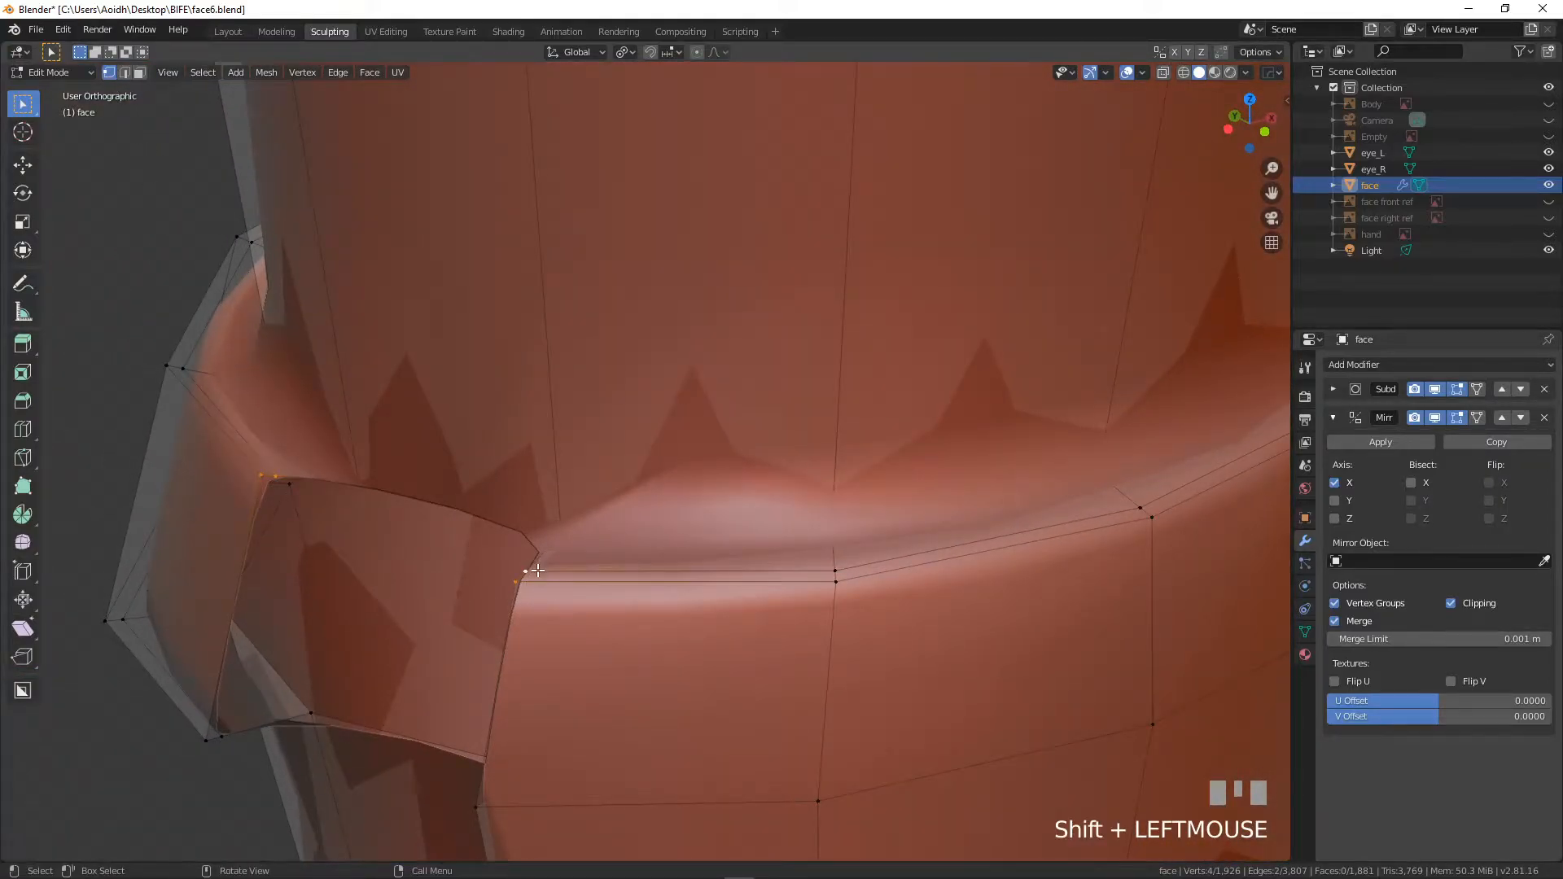
{"action": "key", "text": "f"}
{"action": "left_click", "coordinate": [291, 480]}
{"action": "left_click", "coordinate": [364, 480], "text": "shift"}
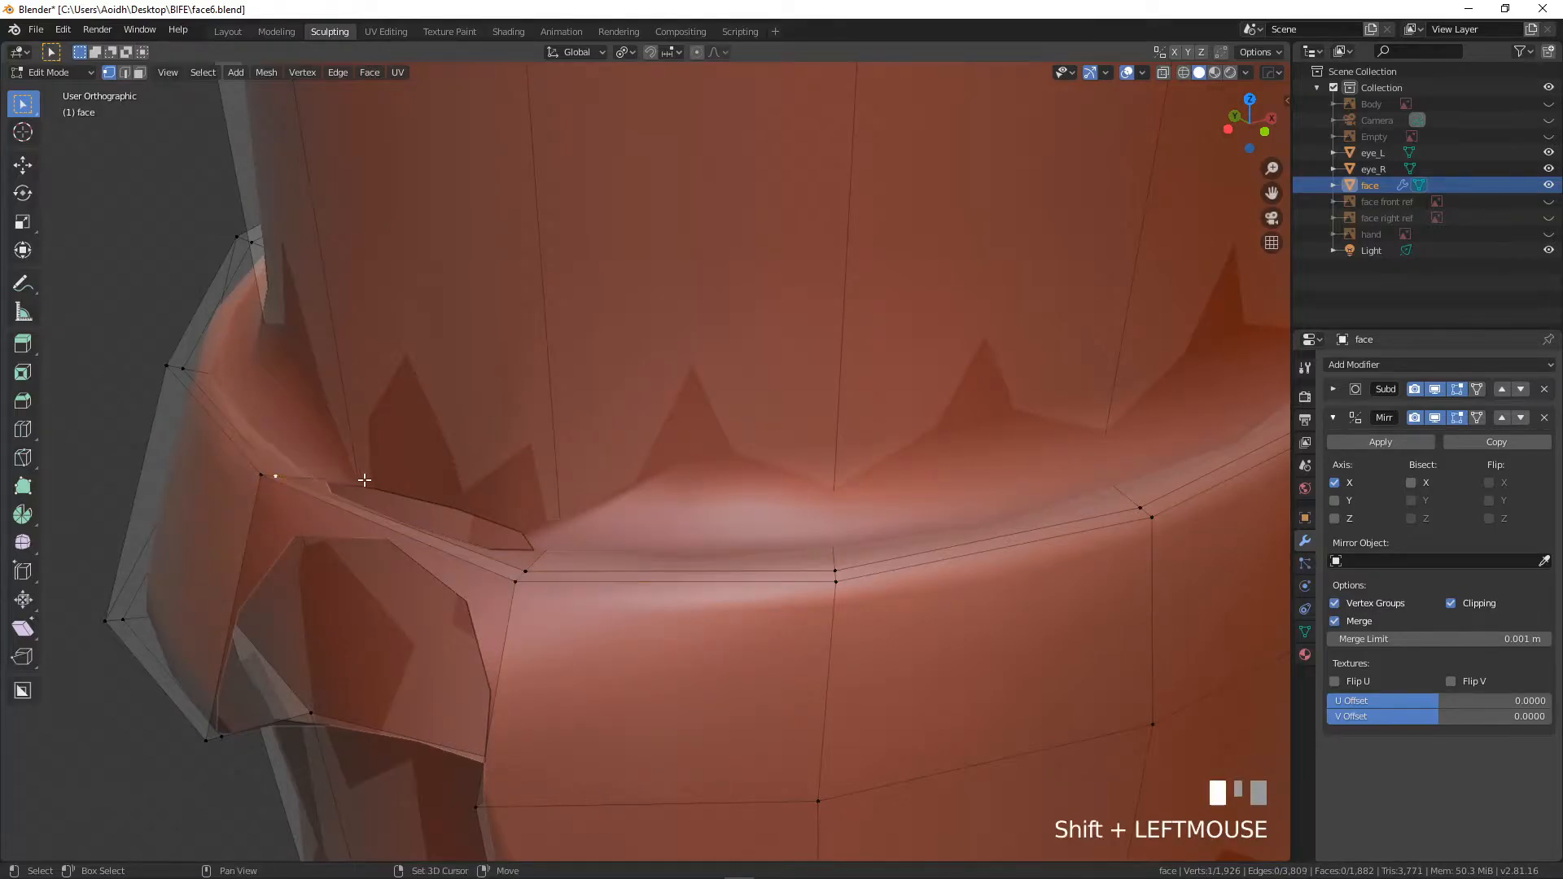
{"action": "key", "text": "f"}
{"action": "middle_click_drag", "start_coordinate": [537, 505], "coordinate": [670, 355], "text": "shift"}
{"action": "left_click", "coordinate": [649, 439]}
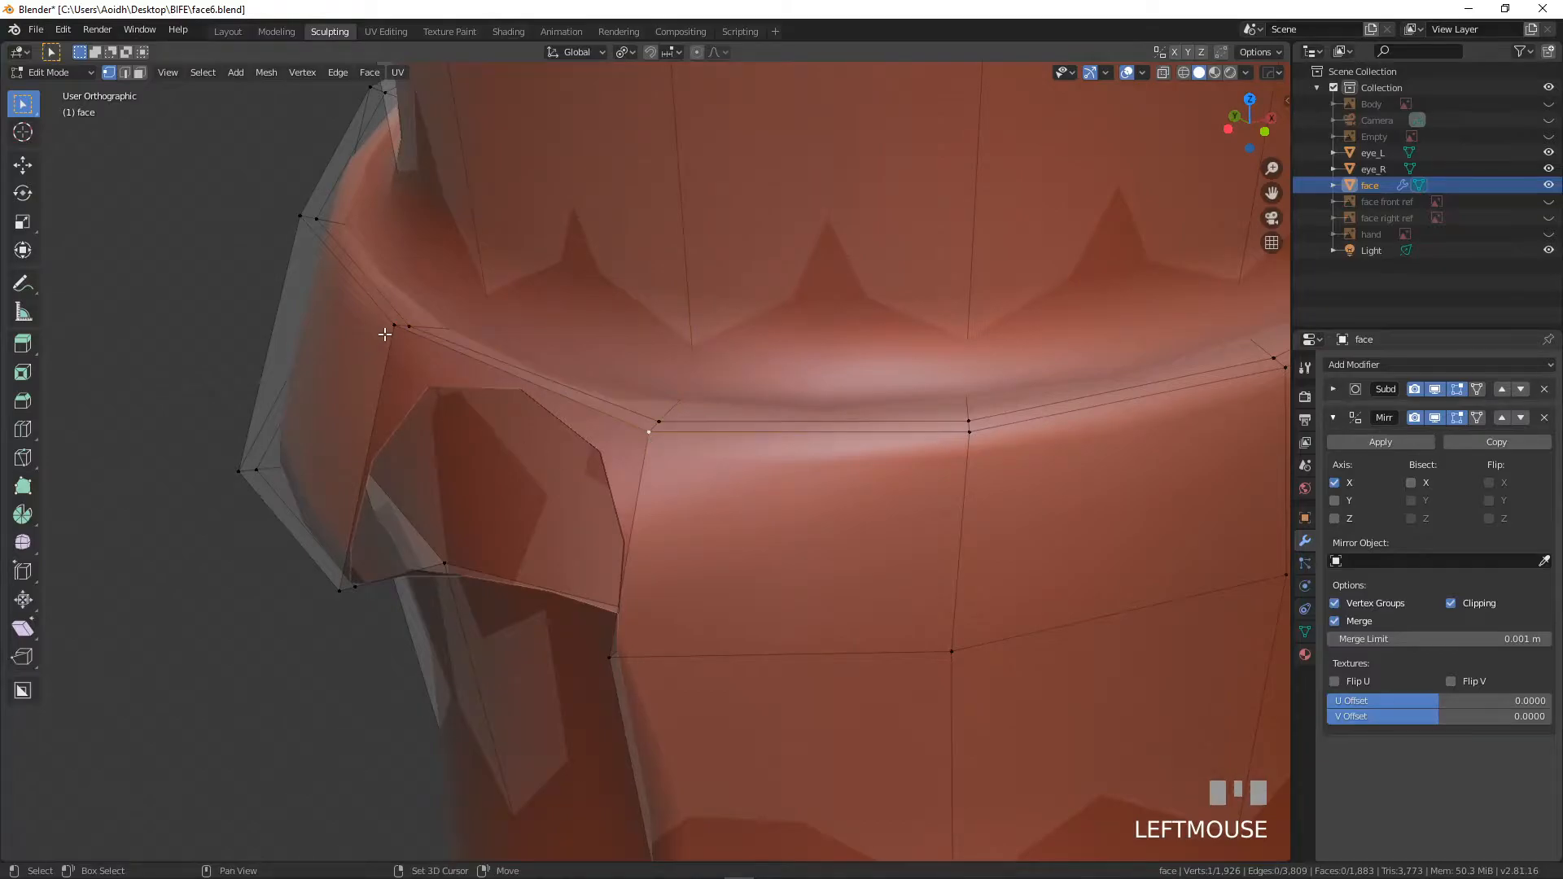
{"action": "left_click", "coordinate": [387, 329], "text": "shift"}
{"action": "left_click", "coordinate": [607, 656], "text": "shift"}
{"action": "key", "text": "f"}
- Close the underside of the inner strap connection with a narrow rim face and a face back to the leg
{"action": "middle_click_drag", "start_coordinate": [541, 663], "coordinate": [681, 559]}
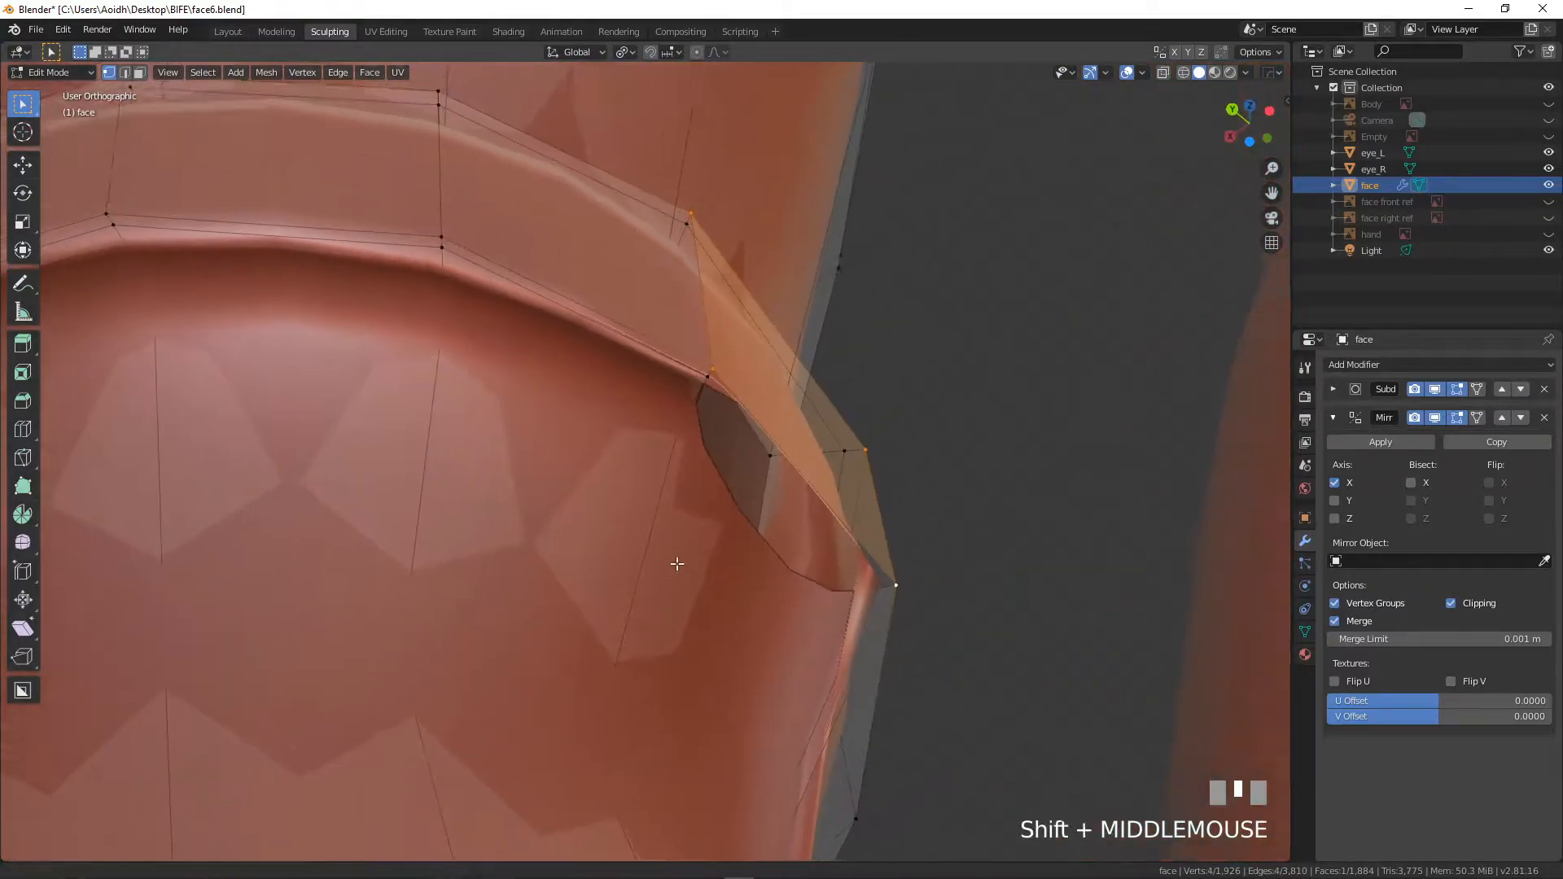
{"action": "scroll", "coordinate": [682, 540], "scroll_direction": "up", "scroll_amount": 2}
{"action": "left_click", "coordinate": [683, 348], "text": "shift"}
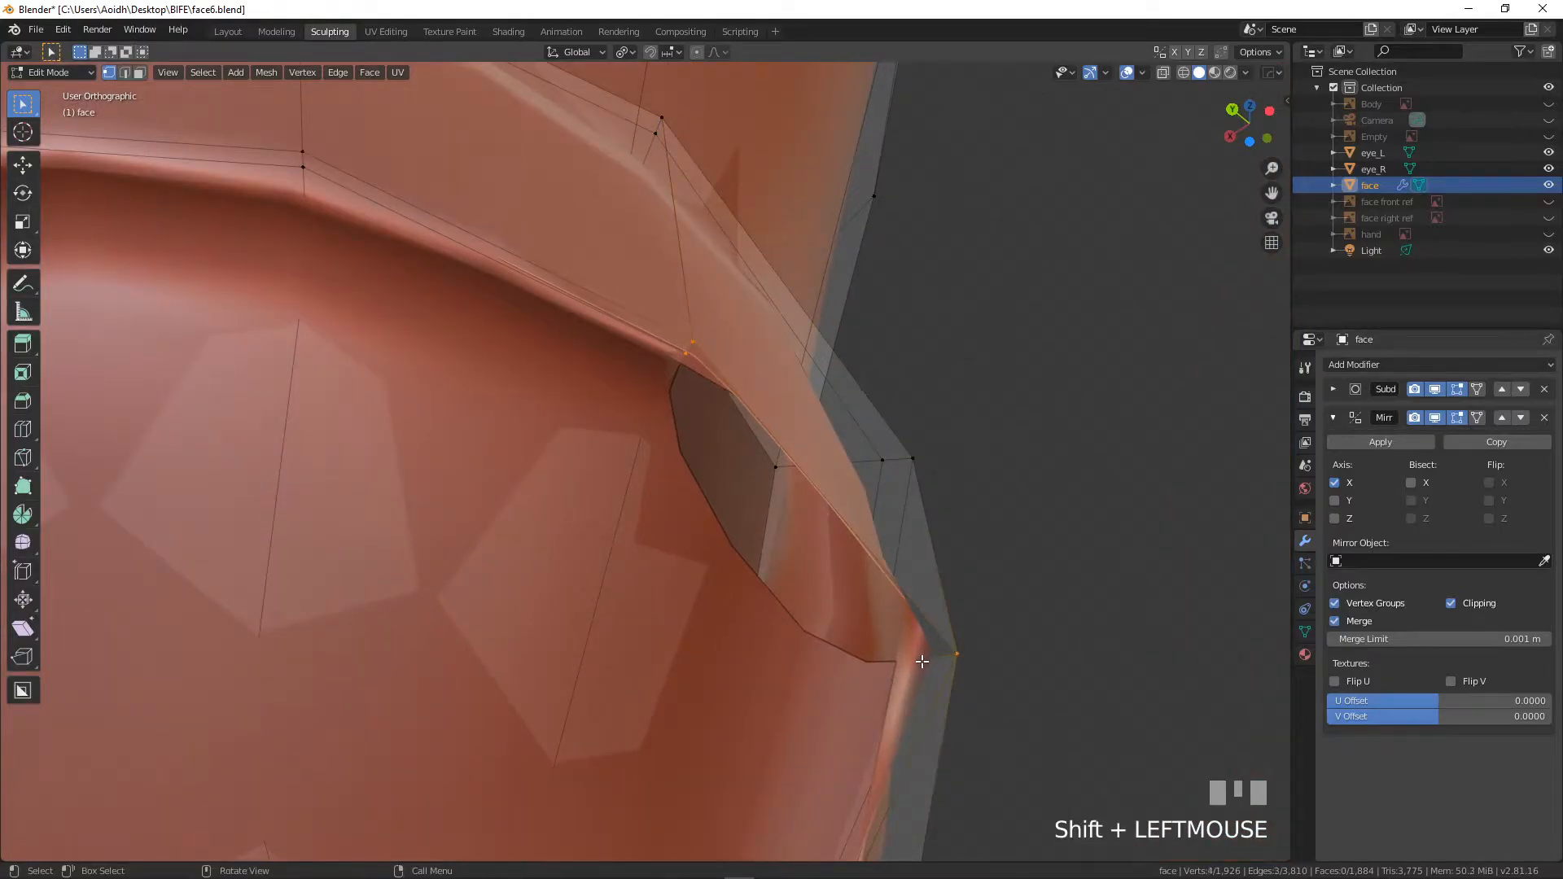
{"action": "key", "text": "f"}
{"action": "left_click", "coordinate": [925, 658]}
{"action": "left_click", "coordinate": [859, 667], "text": "shift"}
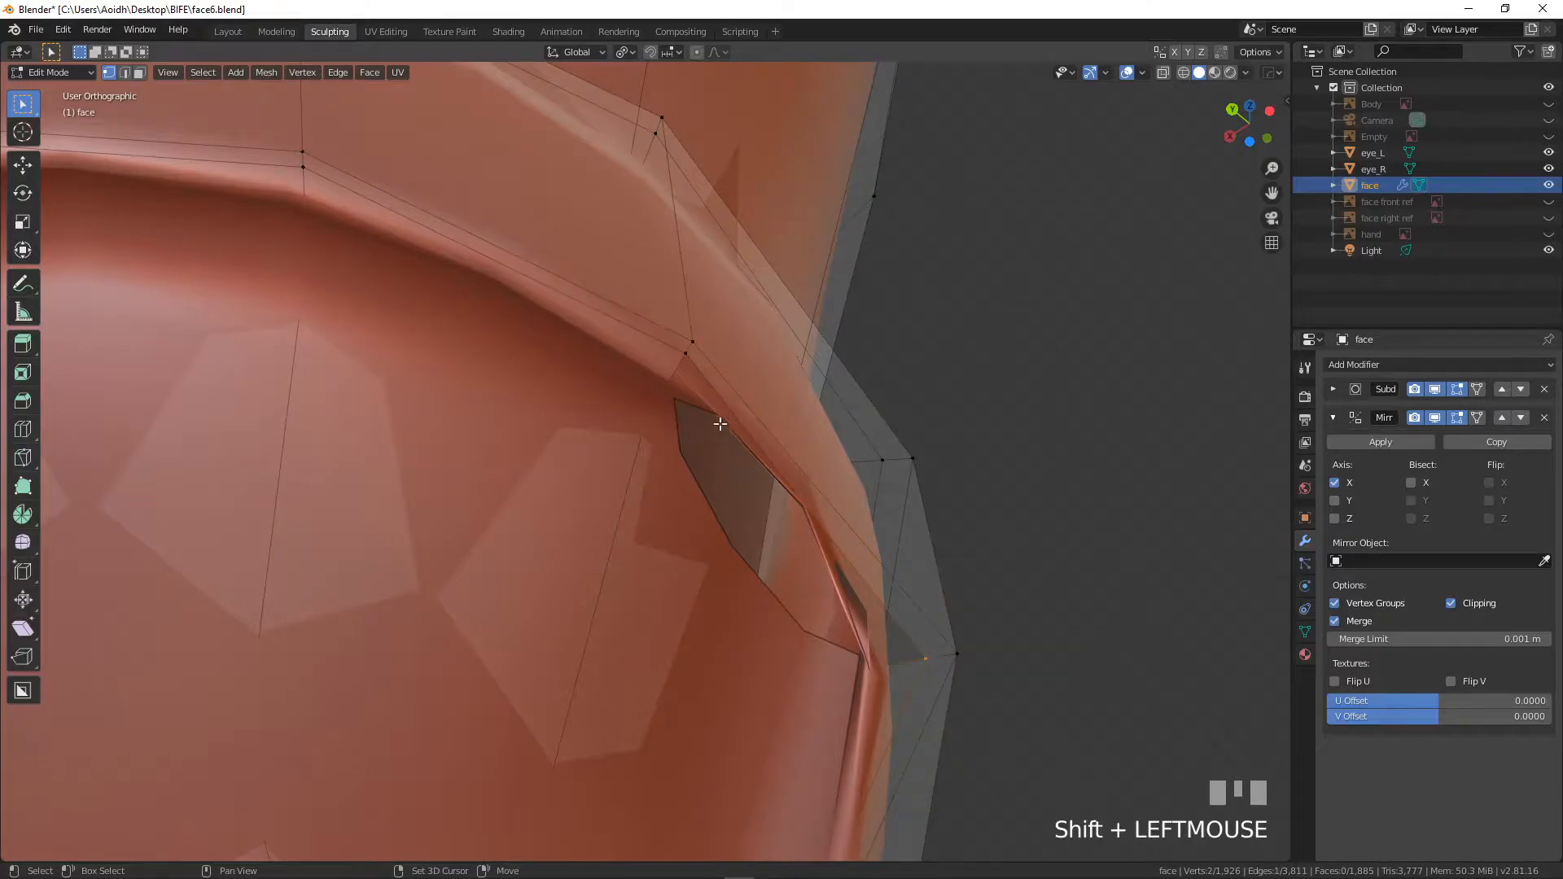
{"action": "key", "text": "f"}
- Select the narrow band of six faces around the back of the leg, level with the knee pad's lower edge
{"action": "scroll", "coordinate": [652, 422], "scroll_direction": "down", "scroll_amount": 5}
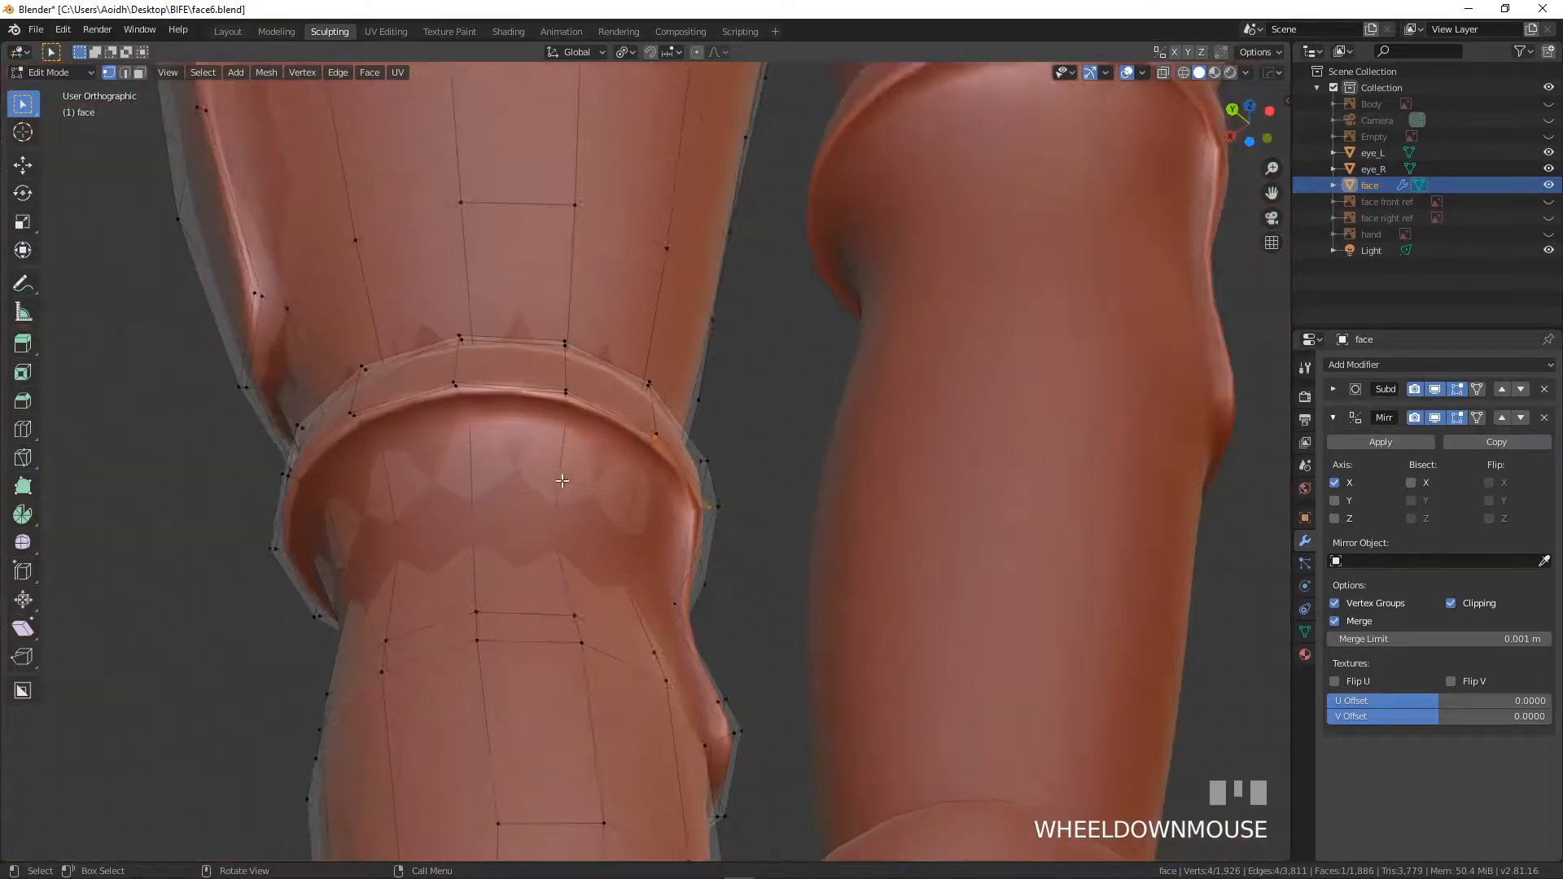
{"action": "scroll", "coordinate": [562, 481], "scroll_direction": "down", "scroll_amount": 3}
{"action": "middle_click_drag", "start_coordinate": [561, 481], "coordinate": [801, 574]}
{"action": "scroll", "coordinate": [801, 574], "scroll_direction": "down", "scroll_amount": 1}
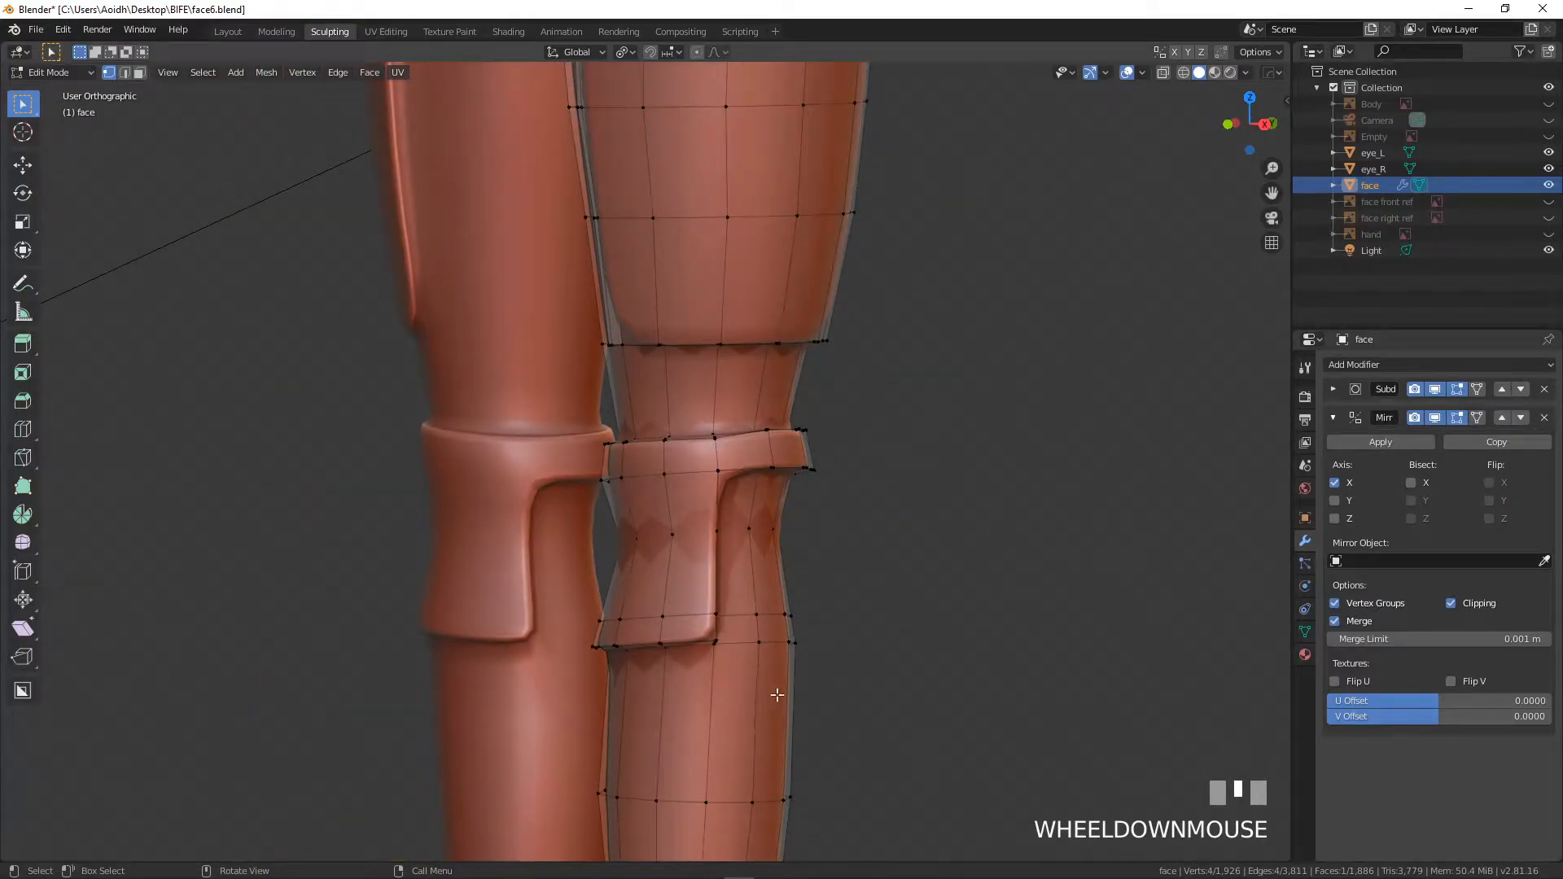
{"action": "scroll", "coordinate": [777, 714], "scroll_direction": "down", "scroll_amount": 3}
{"action": "middle_click_drag", "start_coordinate": [777, 714], "coordinate": [693, 590]}
{"action": "scroll", "coordinate": [726, 608], "scroll_direction": "up", "scroll_amount": 2}
{"action": "scroll", "coordinate": [700, 594], "scroll_direction": "up", "scroll_amount": 2}
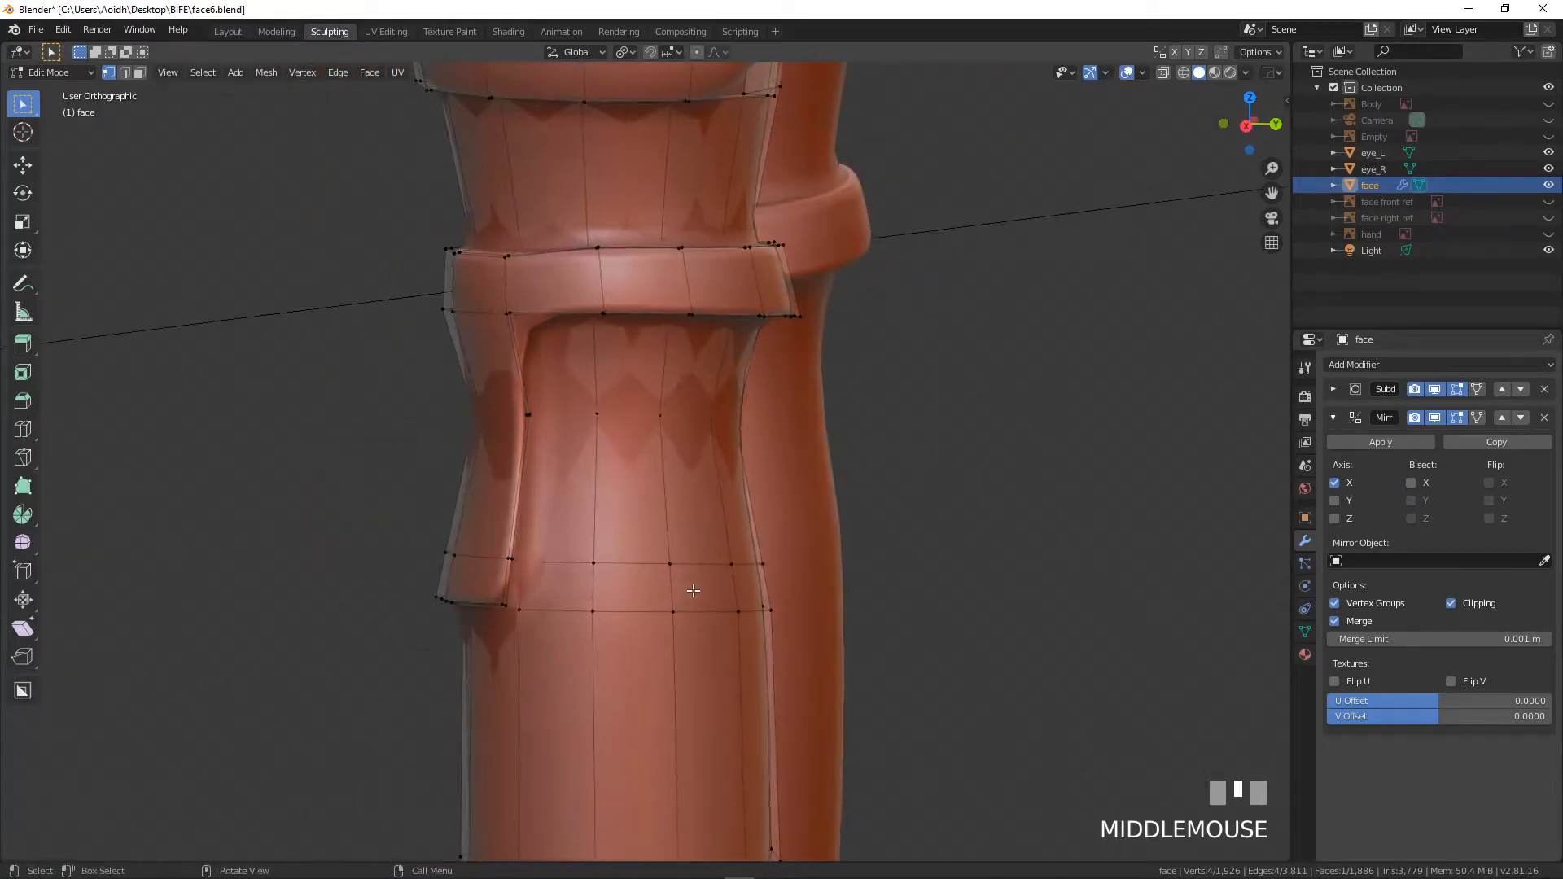
{"action": "left_click", "coordinate": [139, 72]}
{"action": "left_click", "coordinate": [615, 591]}
{"action": "left_click", "coordinate": [700, 586], "text": "shift"}
{"action": "middle_click_drag", "start_coordinate": [700, 586], "coordinate": [546, 591]}
{"action": "left_click", "coordinate": [545, 590], "text": "shift"}
{"action": "left_click_drag", "start_coordinate": [622, 603], "coordinate": [709, 592], "text": "shift"}
{"action": "middle_click_drag", "start_coordinate": [709, 592], "coordinate": [736, 647]}
{"action": "left_click", "coordinate": [562, 605], "text": "shift"}
- Extrude the selected lower knee band, scale it outward to about 1.13, and shift it to sit evenly around the back of the leg
{"action": "key", "text": "e"}
{"action": "key", "text": "Escape"}
{"action": "key", "text": "s"}
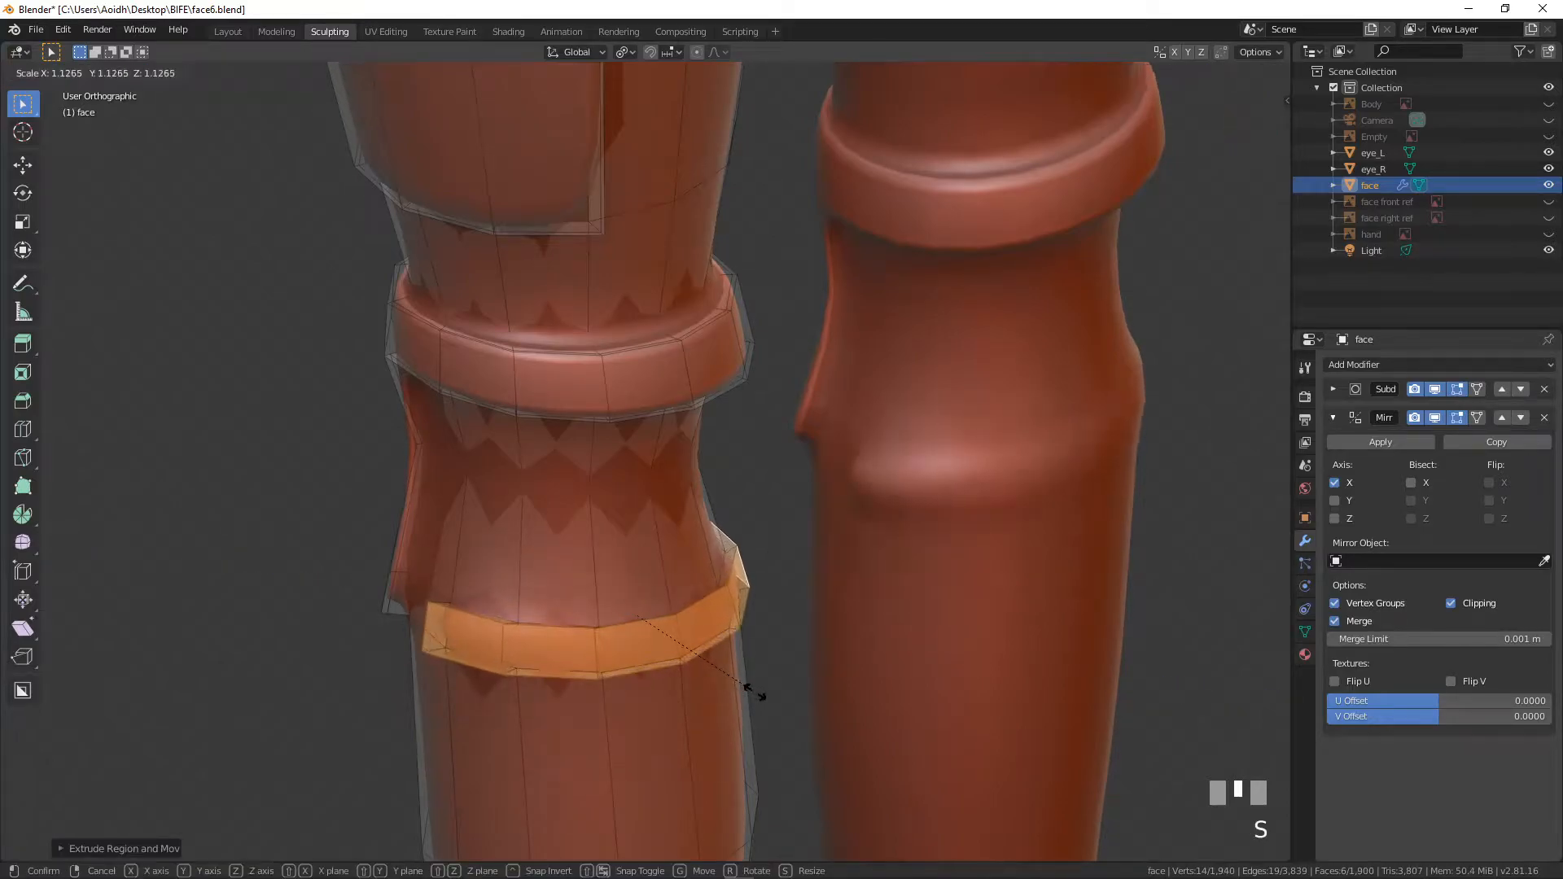
{"action": "left_click", "coordinate": [741, 686]}
{"action": "middle_click_drag", "start_coordinate": [741, 685], "coordinate": [788, 568]}
{"action": "key", "text": "g"}
{"action": "left_click", "coordinate": [814, 712]}
- Add a loop cut around the rim of the new lower strap, close to its outer edge
{"action": "scroll", "coordinate": [809, 558], "scroll_direction": "up", "scroll_amount": 3}
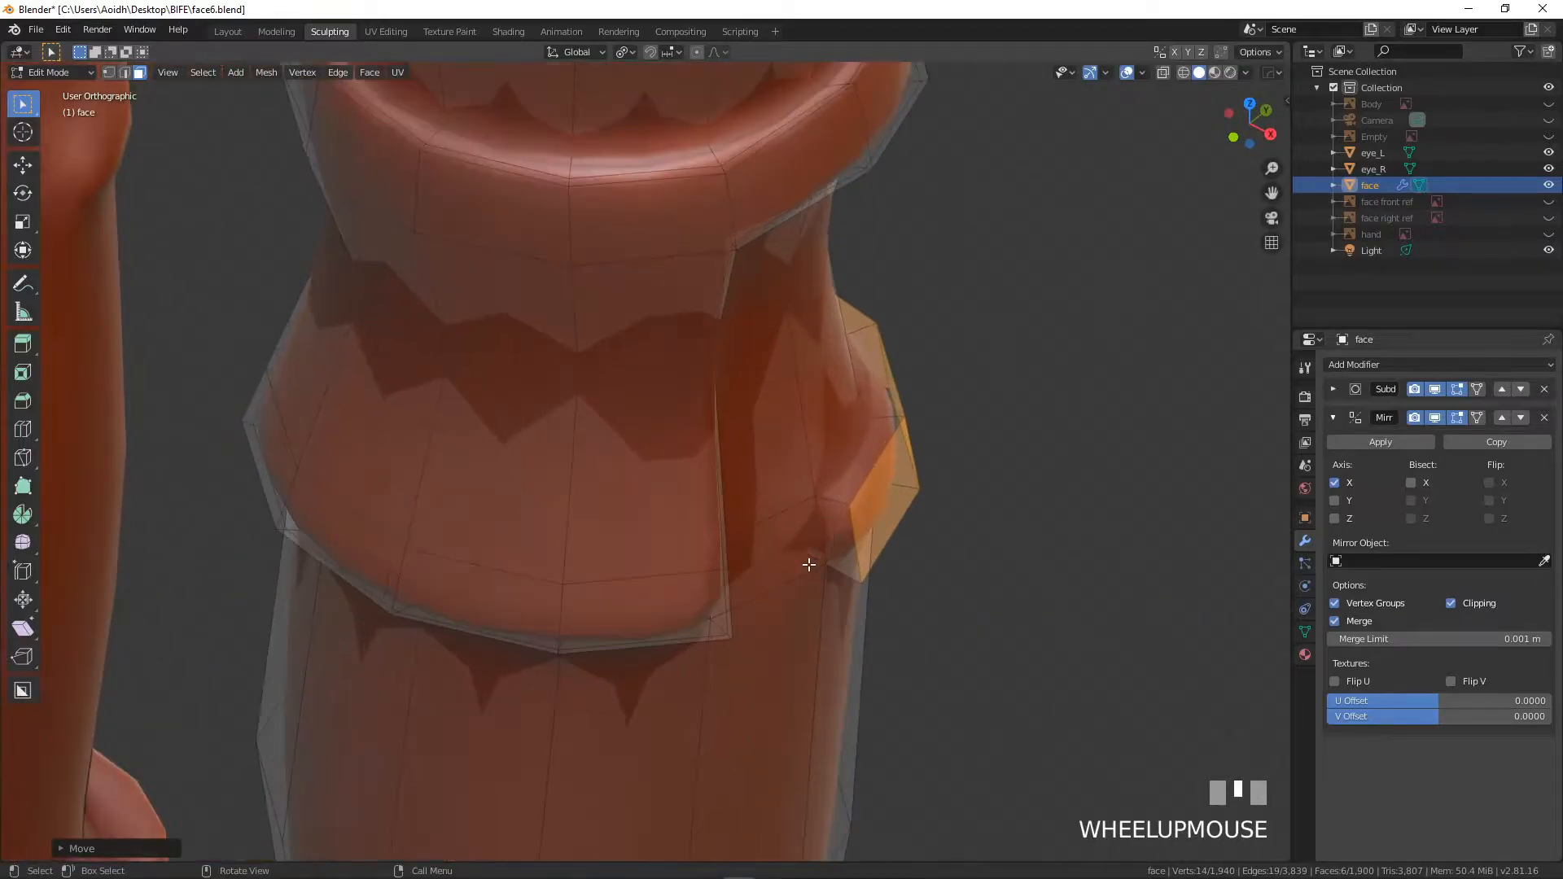
{"action": "key", "text": "ctrl+r"}
{"action": "left_click", "coordinate": [841, 511]}
{"action": "left_click", "coordinate": [853, 504]}
- Delete the five faces in the gap between the lower strap and the knee pad on the leg's outer side
{"action": "middle_click_drag", "start_coordinate": [852, 504], "coordinate": [698, 446]}
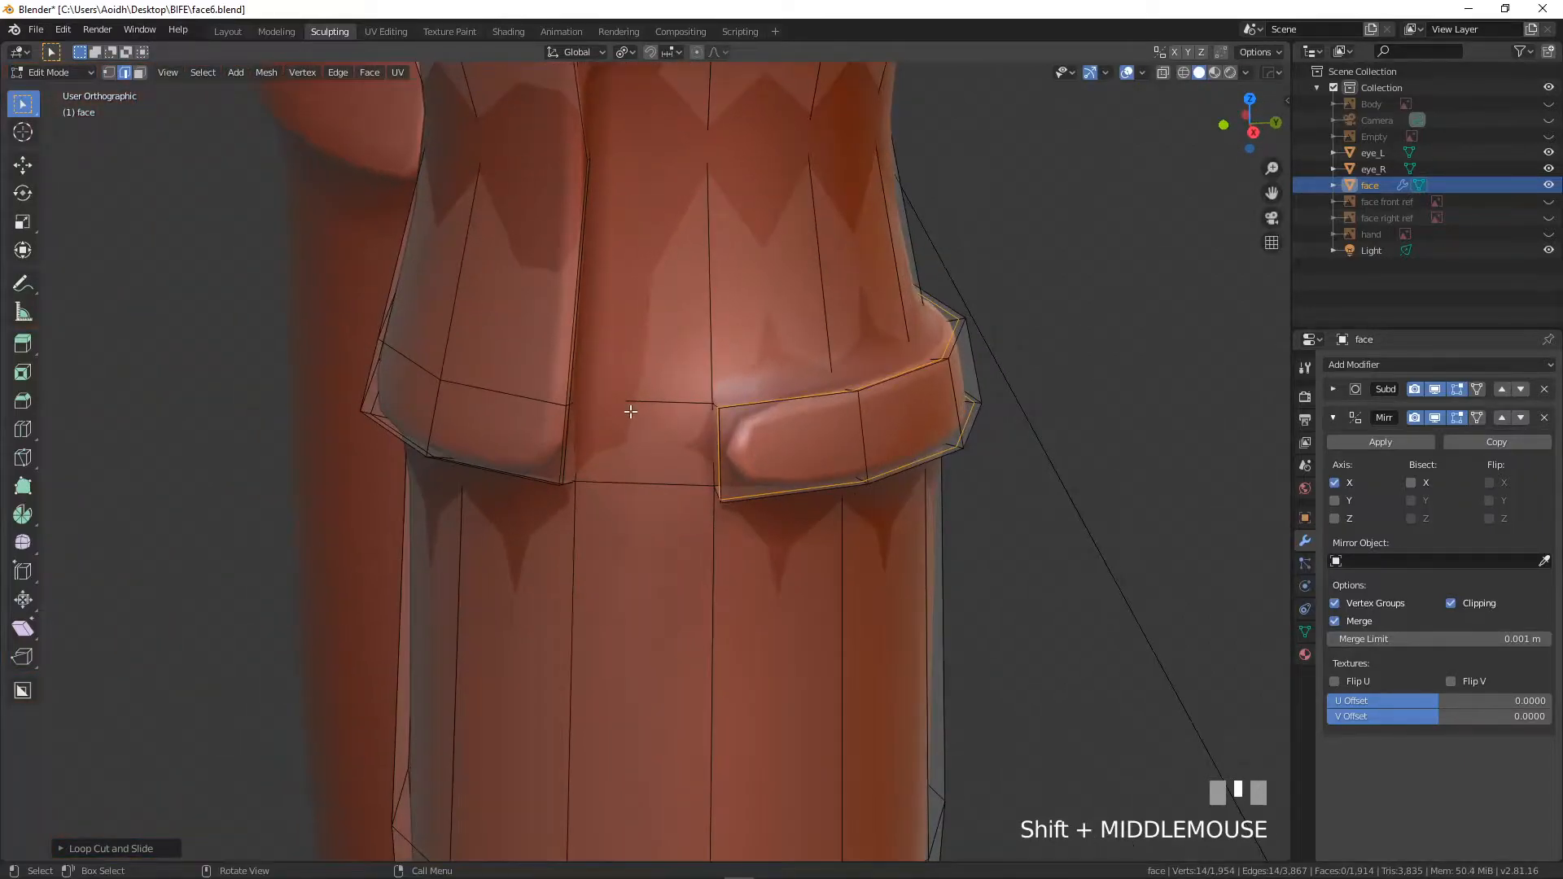
{"action": "left_click", "coordinate": [147, 72]}
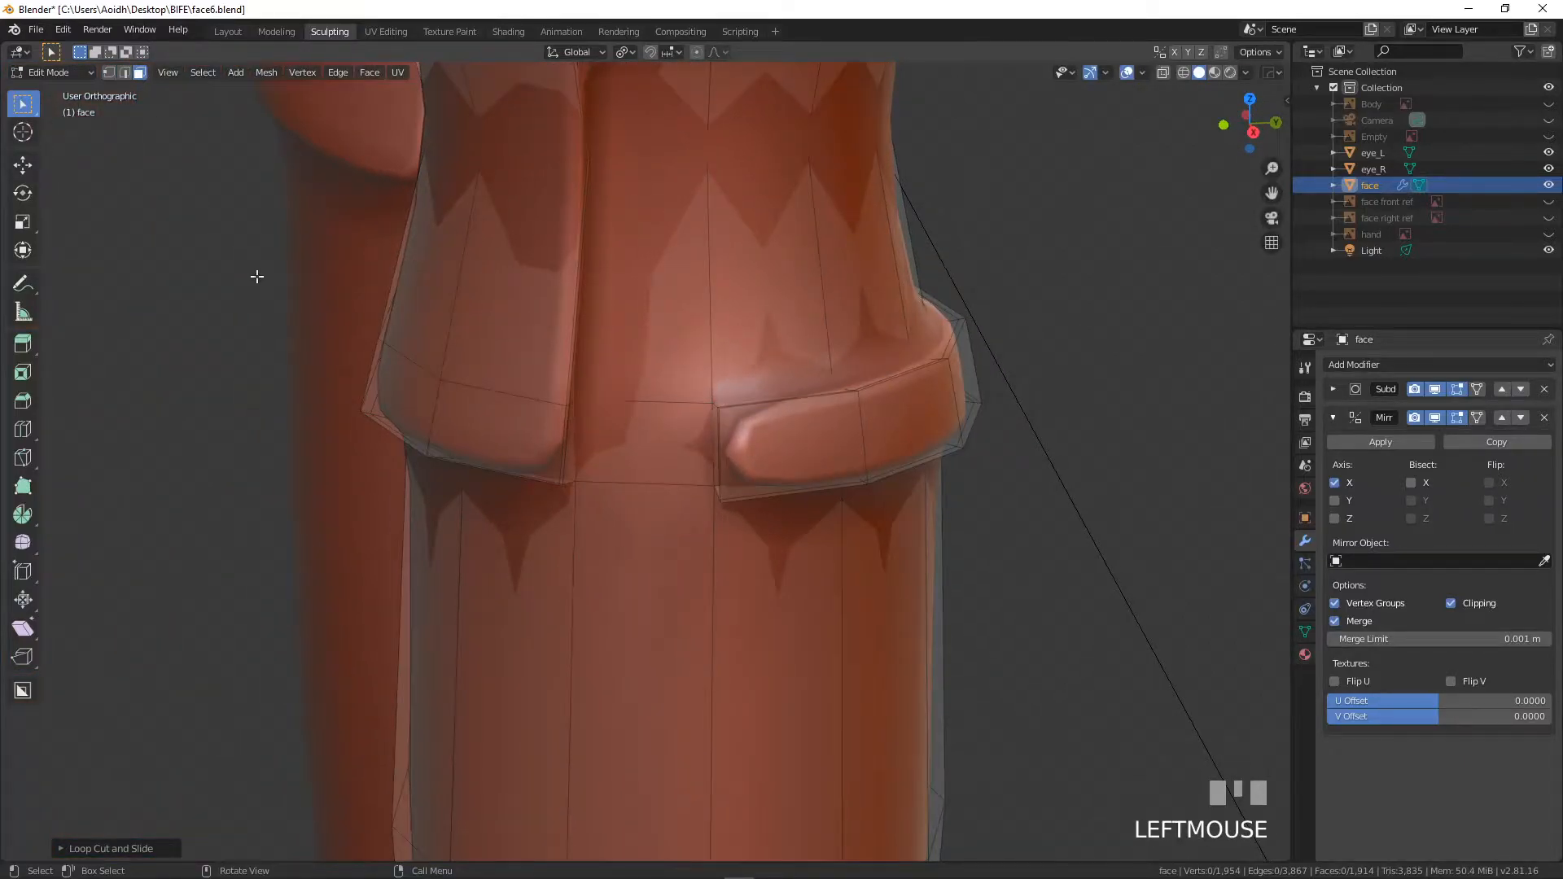
{"action": "left_click", "coordinate": [642, 448]}
{"action": "scroll", "coordinate": [641, 448], "scroll_direction": "up", "scroll_amount": 3}
{"action": "middle_click_drag", "start_coordinate": [711, 442], "coordinate": [680, 452]}
{"action": "scroll", "coordinate": [736, 438], "scroll_direction": "up", "scroll_amount": 2}
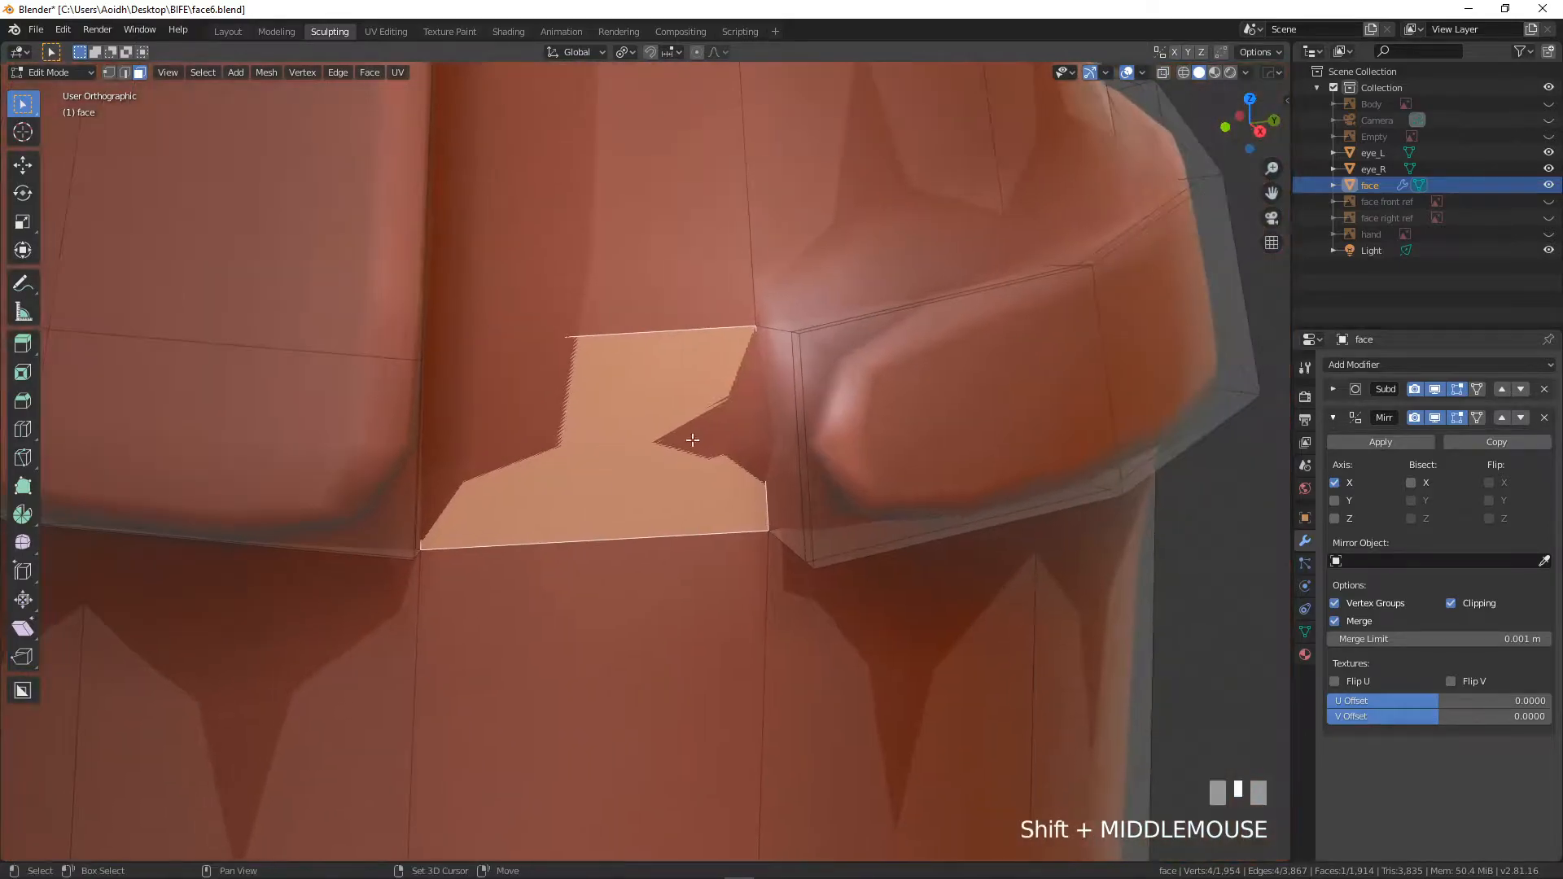
{"action": "left_click", "coordinate": [806, 407], "text": "shift"}
{"action": "left_click", "coordinate": [796, 407], "text": "shift"}
{"action": "left_click", "coordinate": [782, 407], "text": "shift"}
{"action": "left_click", "coordinate": [825, 408], "text": "shift"}
{"action": "middle_click_drag", "start_coordinate": [516, 451], "coordinate": [995, 524], "text": "shift"}
{"action": "left_click", "coordinate": [391, 375], "text": "shift"}
{"action": "left_click", "coordinate": [355, 370], "text": "shift"}
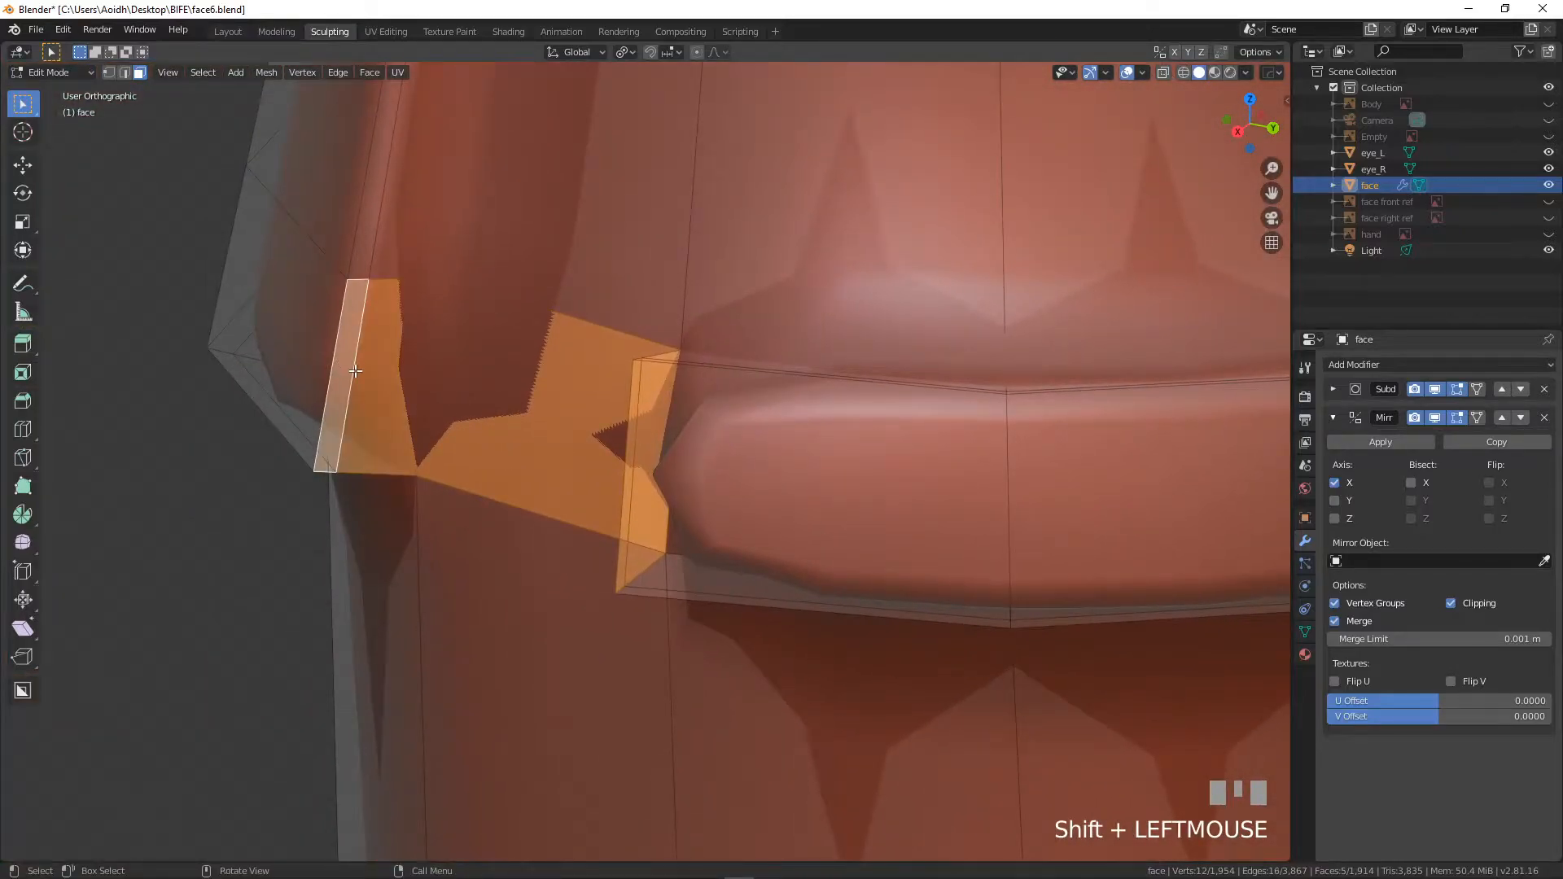
{"action": "key", "text": "x"}
{"action": "left_click", "coordinate": [353, 368]}
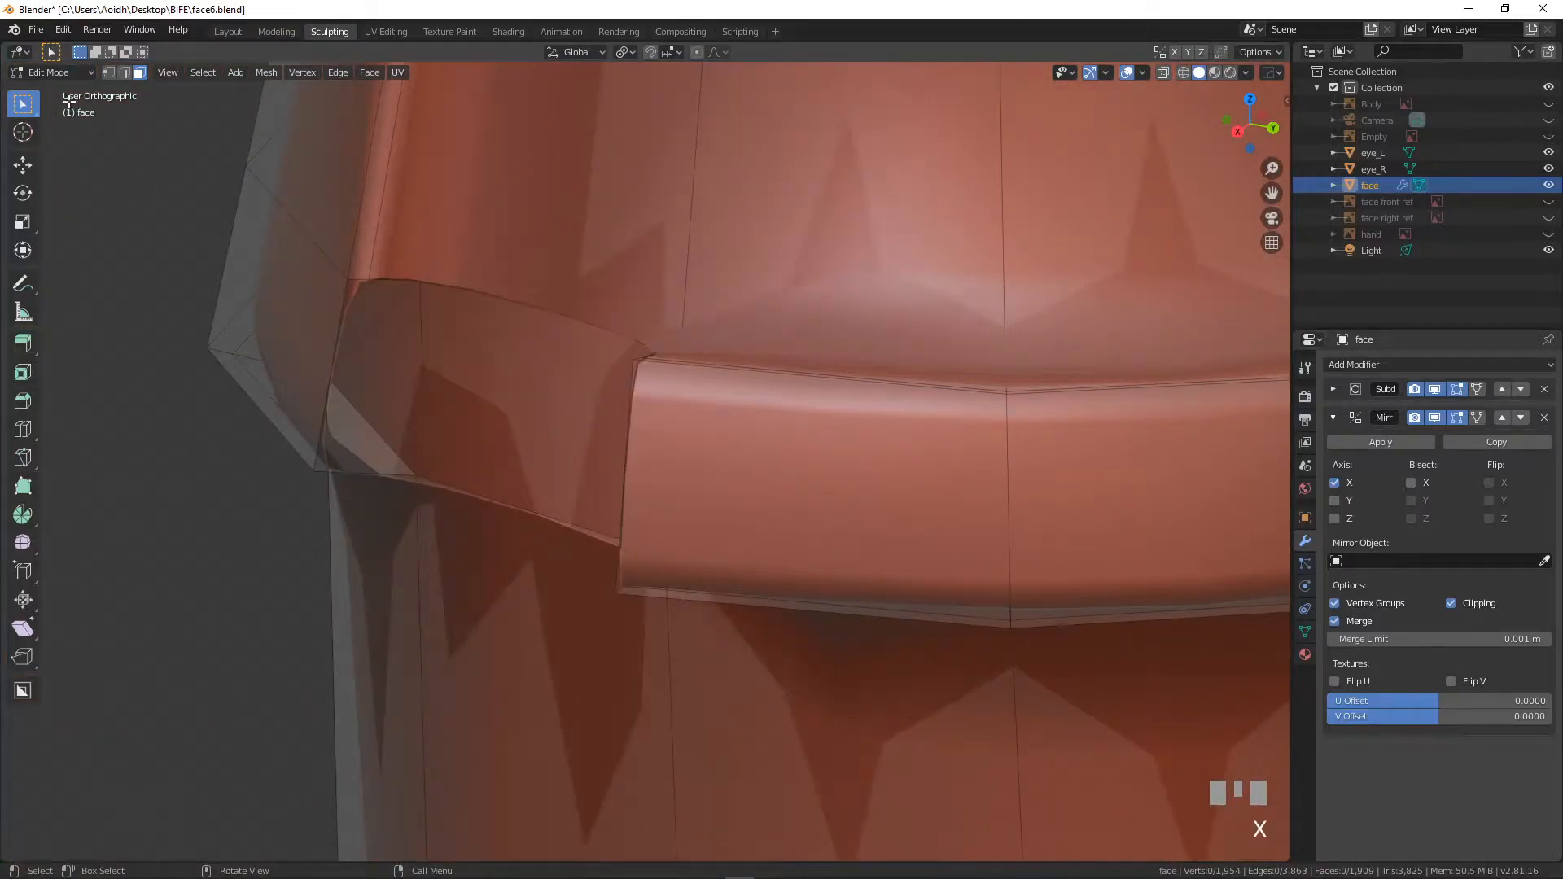
- Fill the outer gap's upper rim and top with two faces joining the lower strap to the knee pad
{"action": "left_click", "coordinate": [107, 74]}
{"action": "left_click", "coordinate": [371, 284], "text": "shift"}
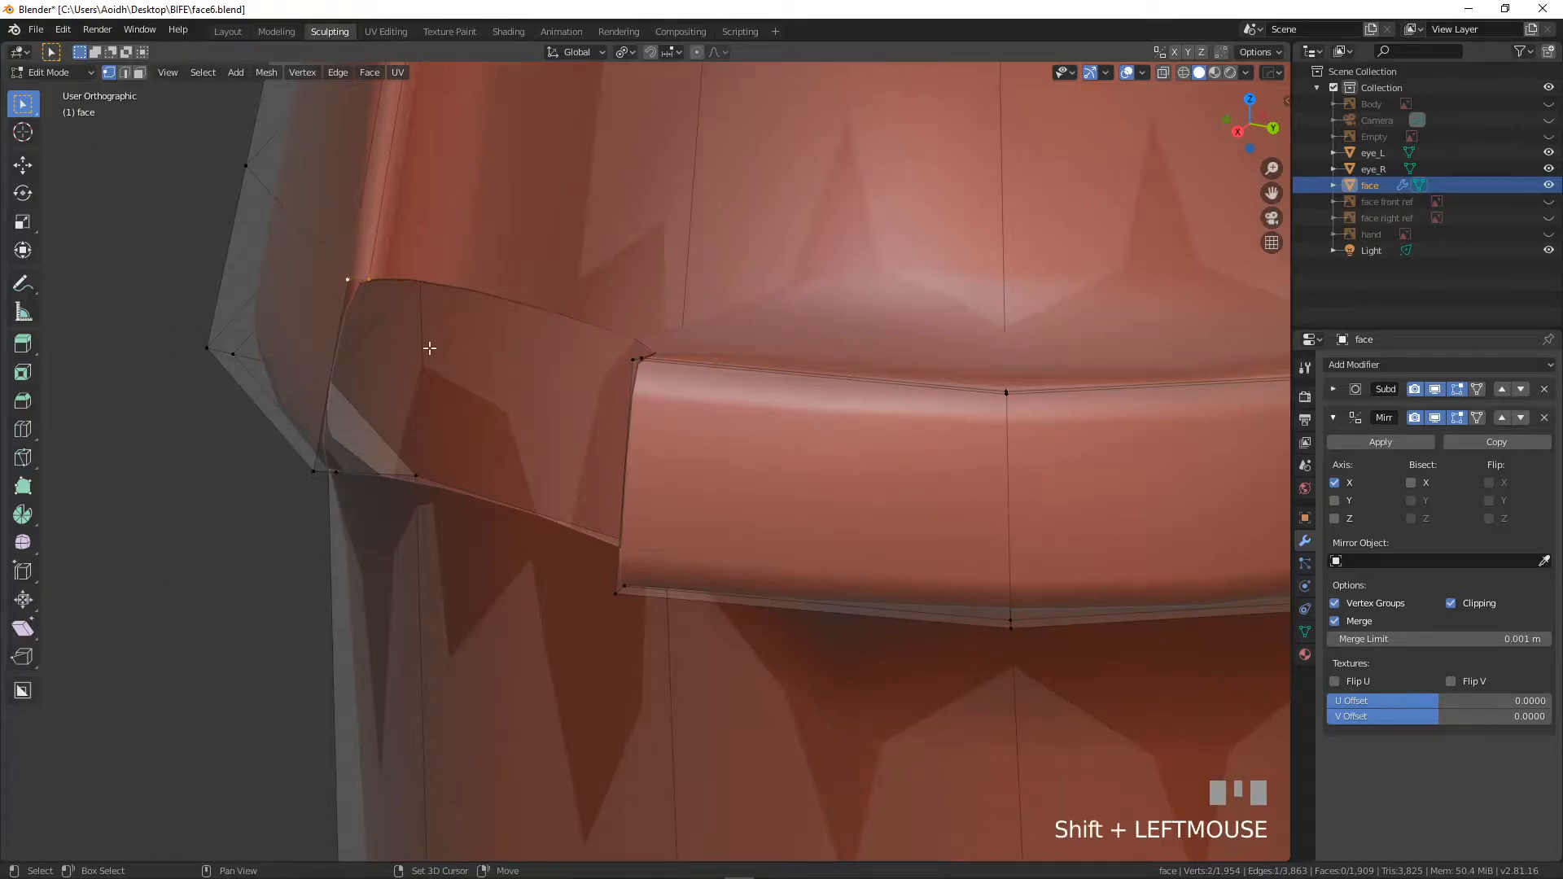
{"action": "left_click", "coordinate": [632, 360], "text": "shift"}
{"action": "left_click", "coordinate": [642, 358], "text": "shift"}
{"action": "key", "text": "x"}
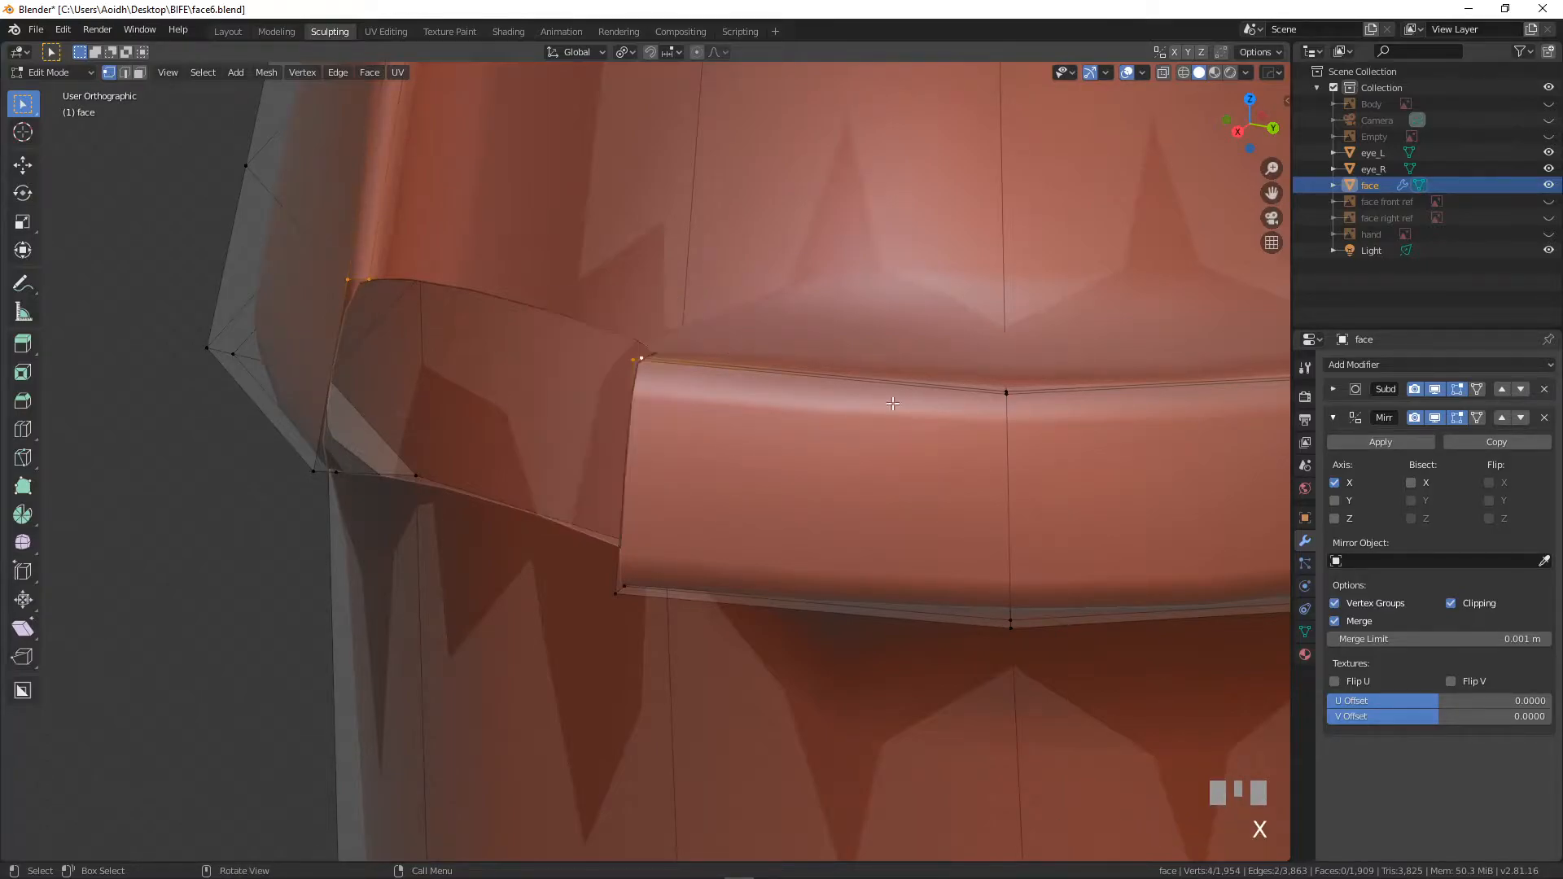
{"action": "key", "text": "f"}
{"action": "left_click", "coordinate": [637, 356]}
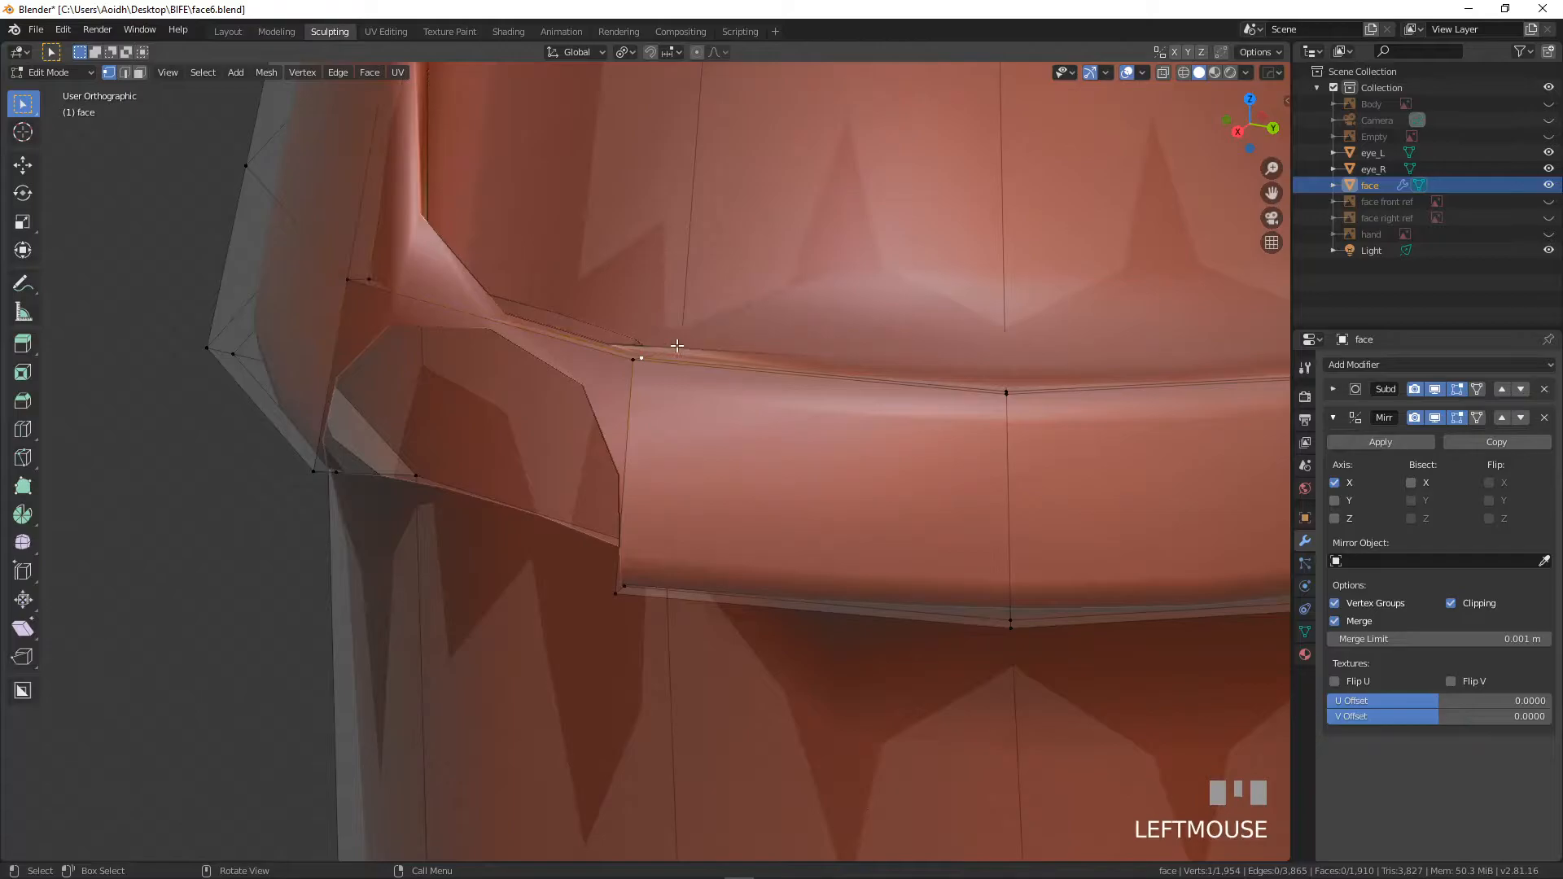
{"action": "left_click", "coordinate": [676, 344], "text": "shift"}
{"action": "left_click", "coordinate": [367, 267], "text": "shift"}
{"action": "key", "text": "f"}
- Fill the front of the outer gap with a face between the knee pad's edge and the lower strap's end
{"action": "middle_click_drag", "start_coordinate": [455, 353], "coordinate": [576, 325], "text": "shift"}
{"action": "left_click", "coordinate": [470, 253]}
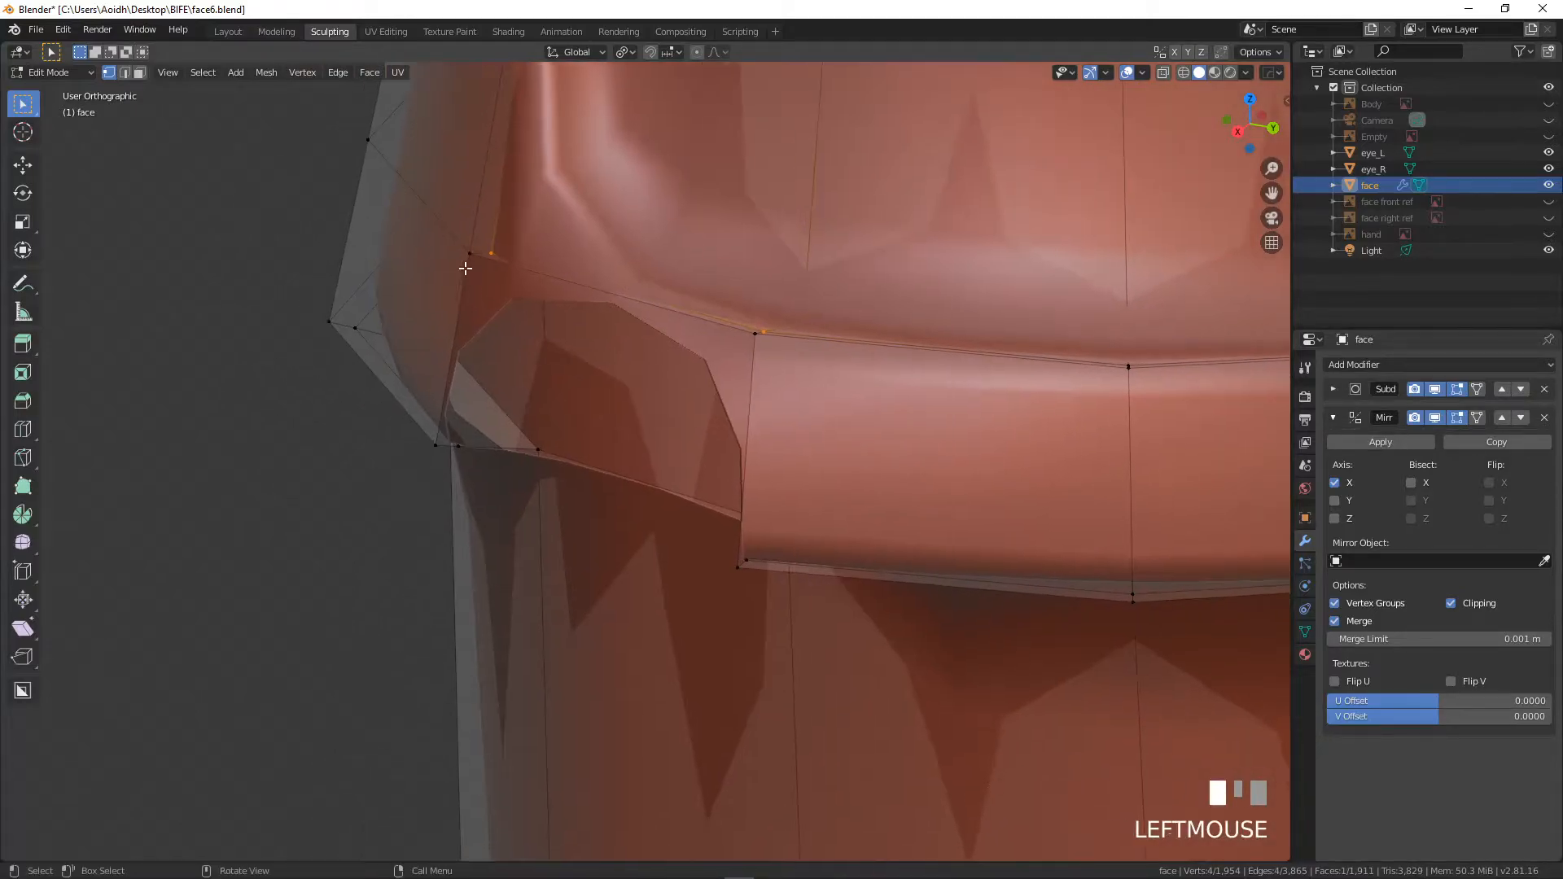
{"action": "left_click", "coordinate": [437, 442], "text": "shift"}
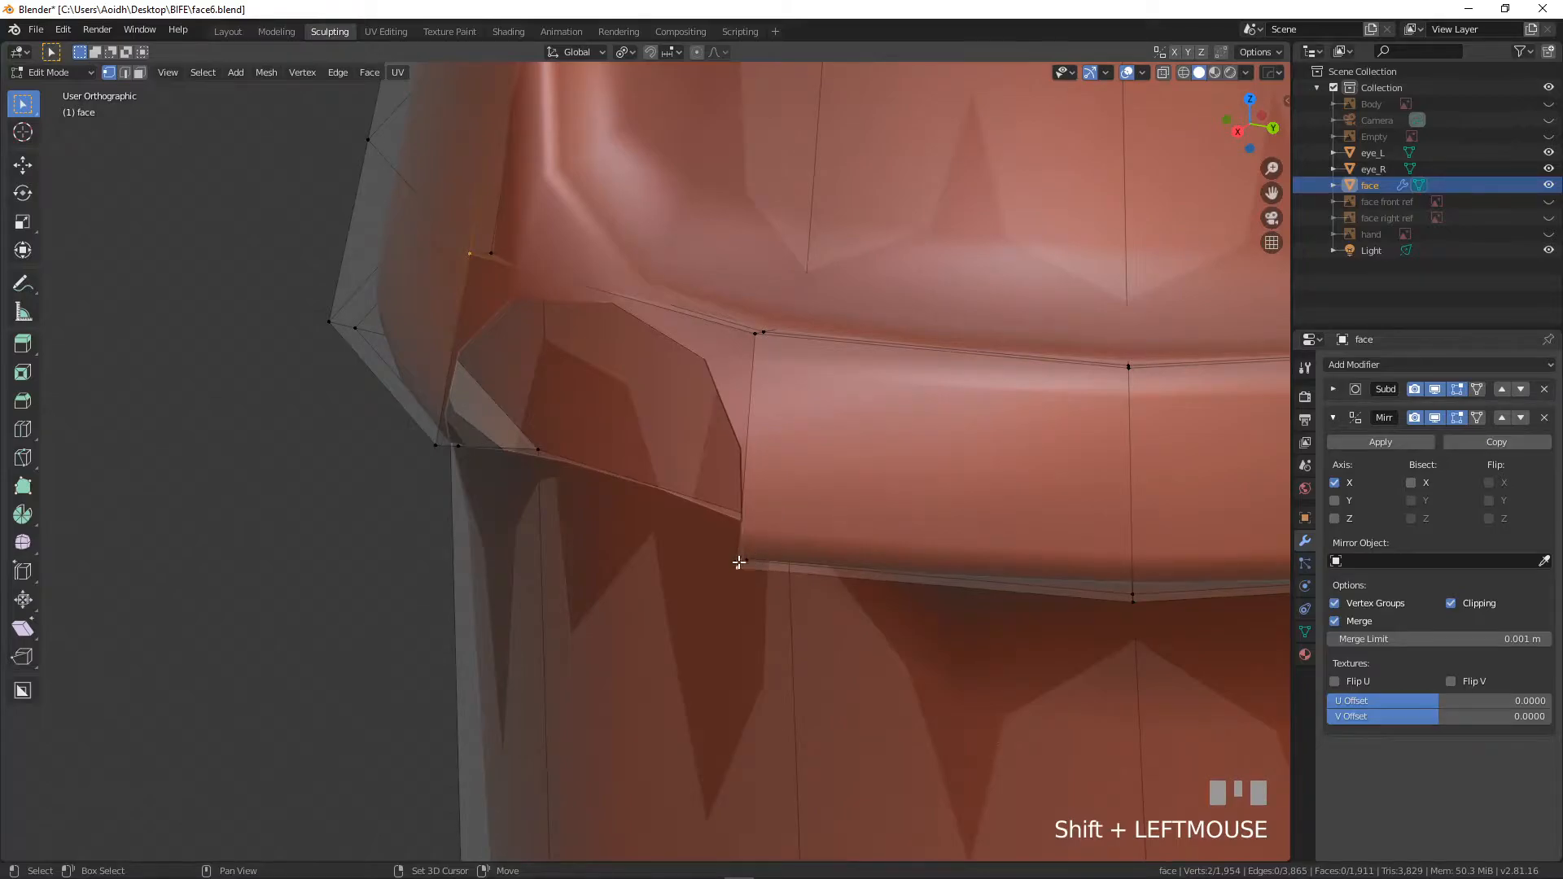
{"action": "left_click", "coordinate": [757, 347], "text": "shift"}
{"action": "left_click", "coordinate": [407, 454], "text": "shift"}
{"action": "key", "text": "f"}
- Close the underside of the lower strap's outer connection with a face back to the leg and a narrow rim face
{"action": "middle_click_drag", "start_coordinate": [621, 492], "coordinate": [551, 465]}
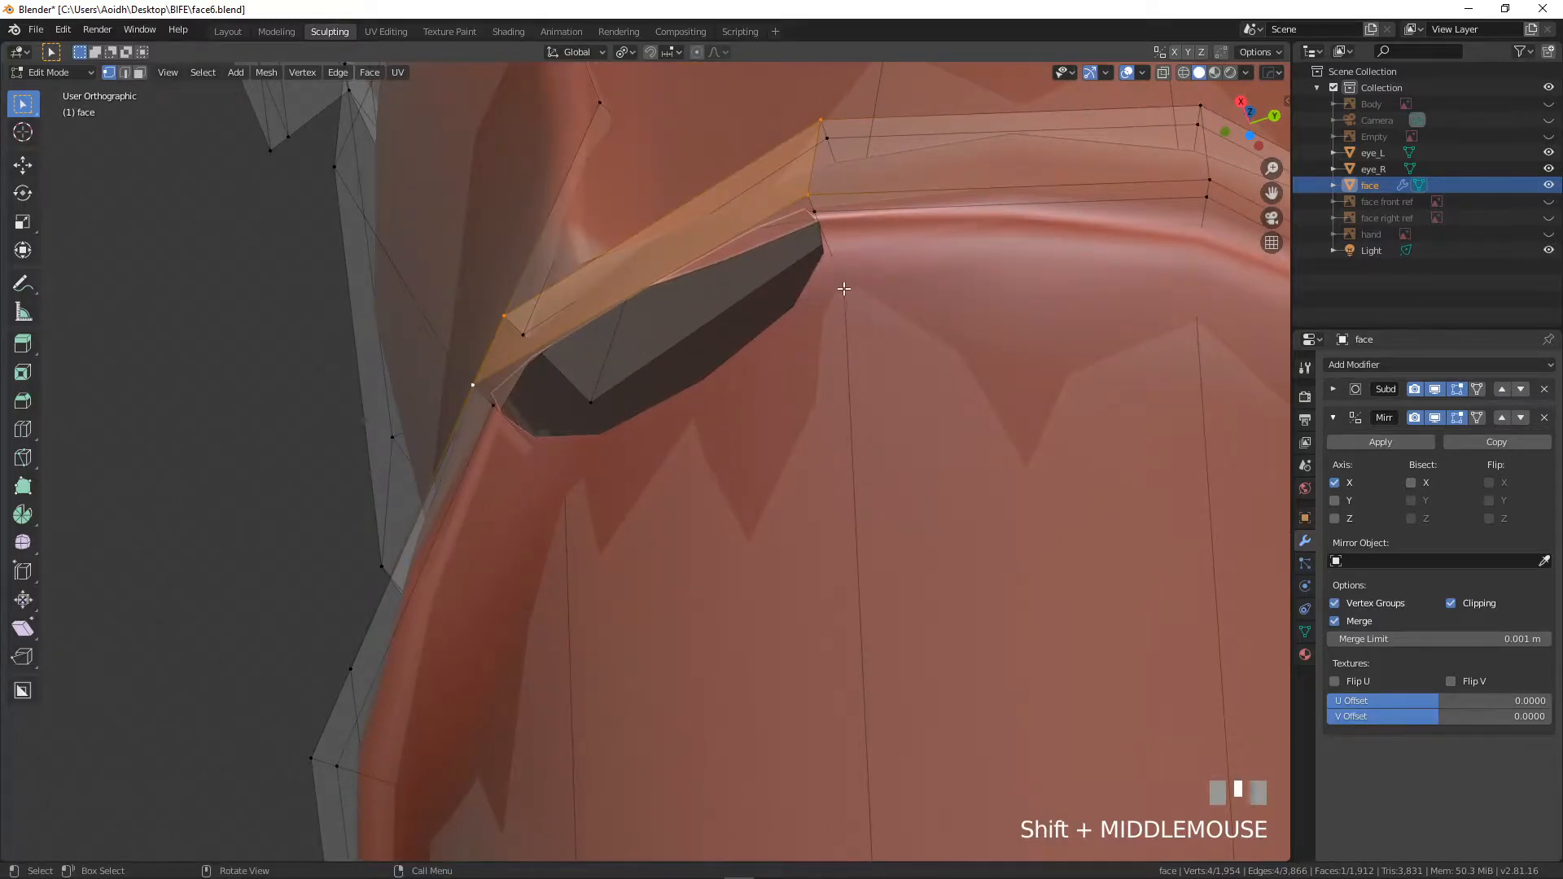
{"action": "left_click", "coordinate": [807, 197]}
{"action": "left_click", "coordinate": [815, 219], "text": "shift"}
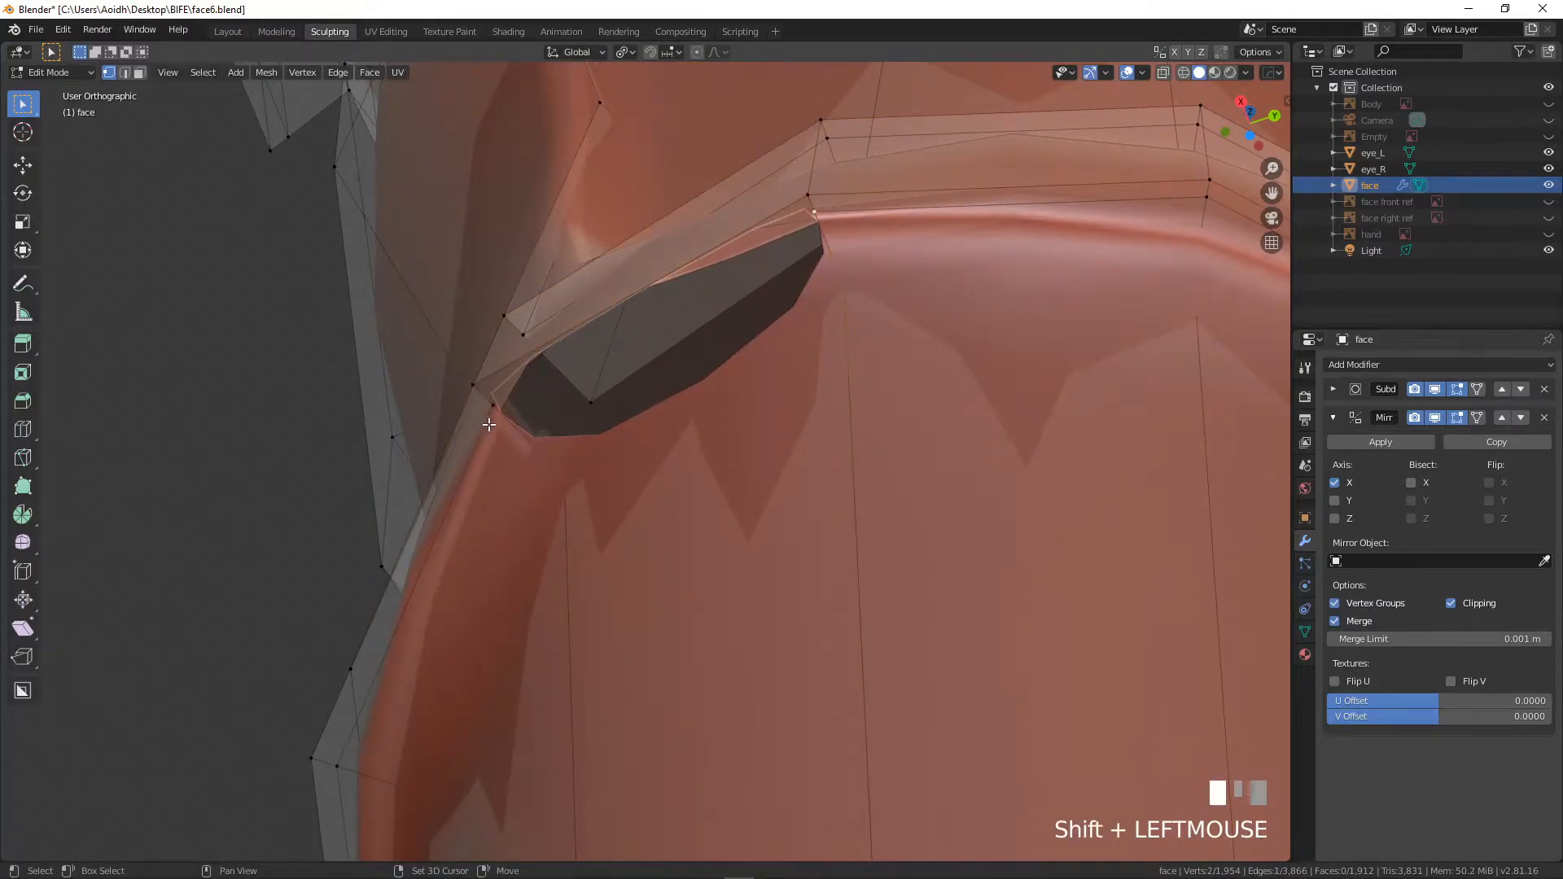
{"action": "left_click", "coordinate": [561, 480], "text": "shift"}
{"action": "key", "text": "f"}
{"action": "left_click", "coordinate": [491, 400]}
{"action": "left_click", "coordinate": [469, 386], "text": "shift"}
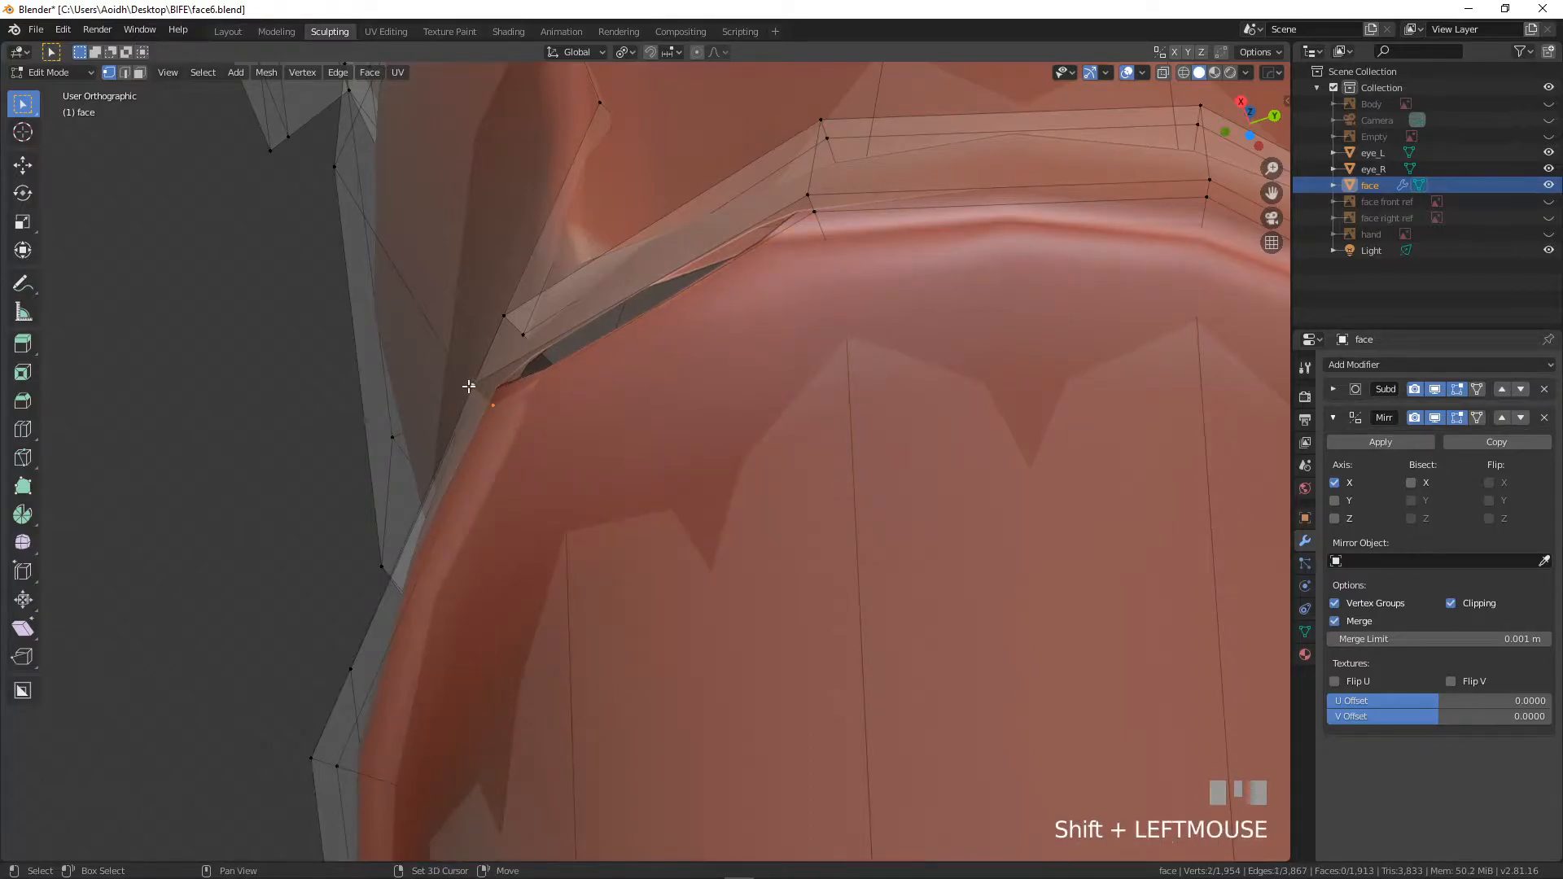
{"action": "left_click", "coordinate": [805, 196], "text": "shift"}
{"action": "key", "text": "f"}
- Delete the five faces in the gap between the lower strap and the knee pad on the leg's inner side
{"action": "scroll", "coordinate": [803, 252], "scroll_direction": "down", "scroll_amount": 7}
{"action": "middle_click_drag", "start_coordinate": [803, 251], "coordinate": [750, 405]}
{"action": "scroll", "coordinate": [850, 409], "scroll_direction": "down", "scroll_amount": 2}
{"action": "scroll", "coordinate": [768, 453], "scroll_direction": "up", "scroll_amount": 5}
{"action": "scroll", "coordinate": [750, 405], "scroll_direction": "up", "scroll_amount": 3}
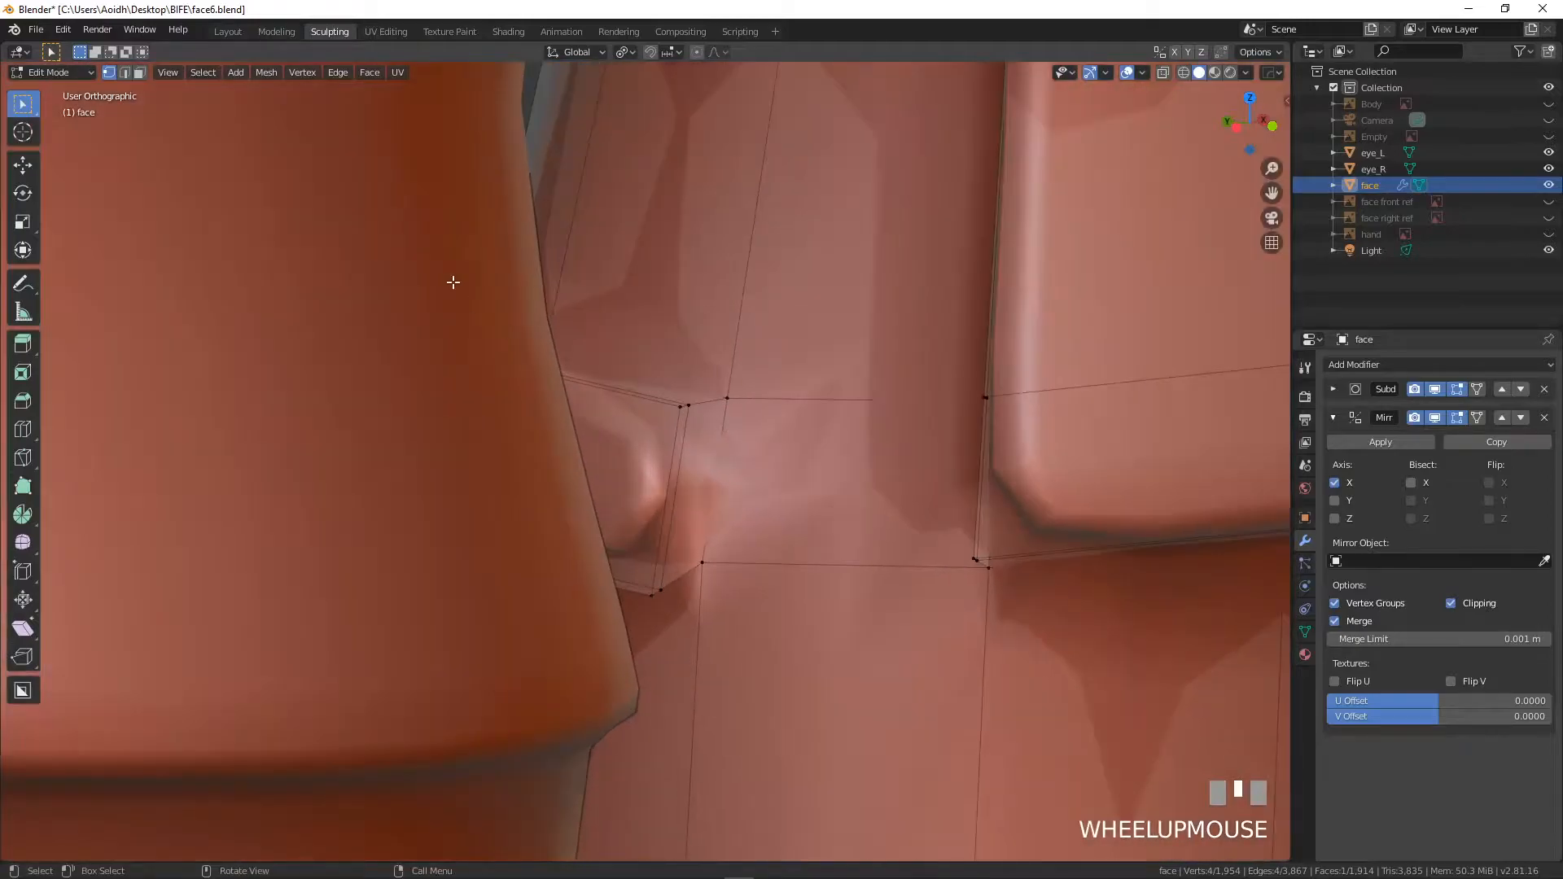
{"action": "left_click", "coordinate": [139, 72]}
{"action": "left_click", "coordinate": [677, 462]}
{"action": "left_click", "coordinate": [708, 481], "text": "shift"}
{"action": "left_click", "coordinate": [814, 489], "text": "shift"}
{"action": "middle_click_drag", "start_coordinate": [815, 488], "coordinate": [924, 482]}
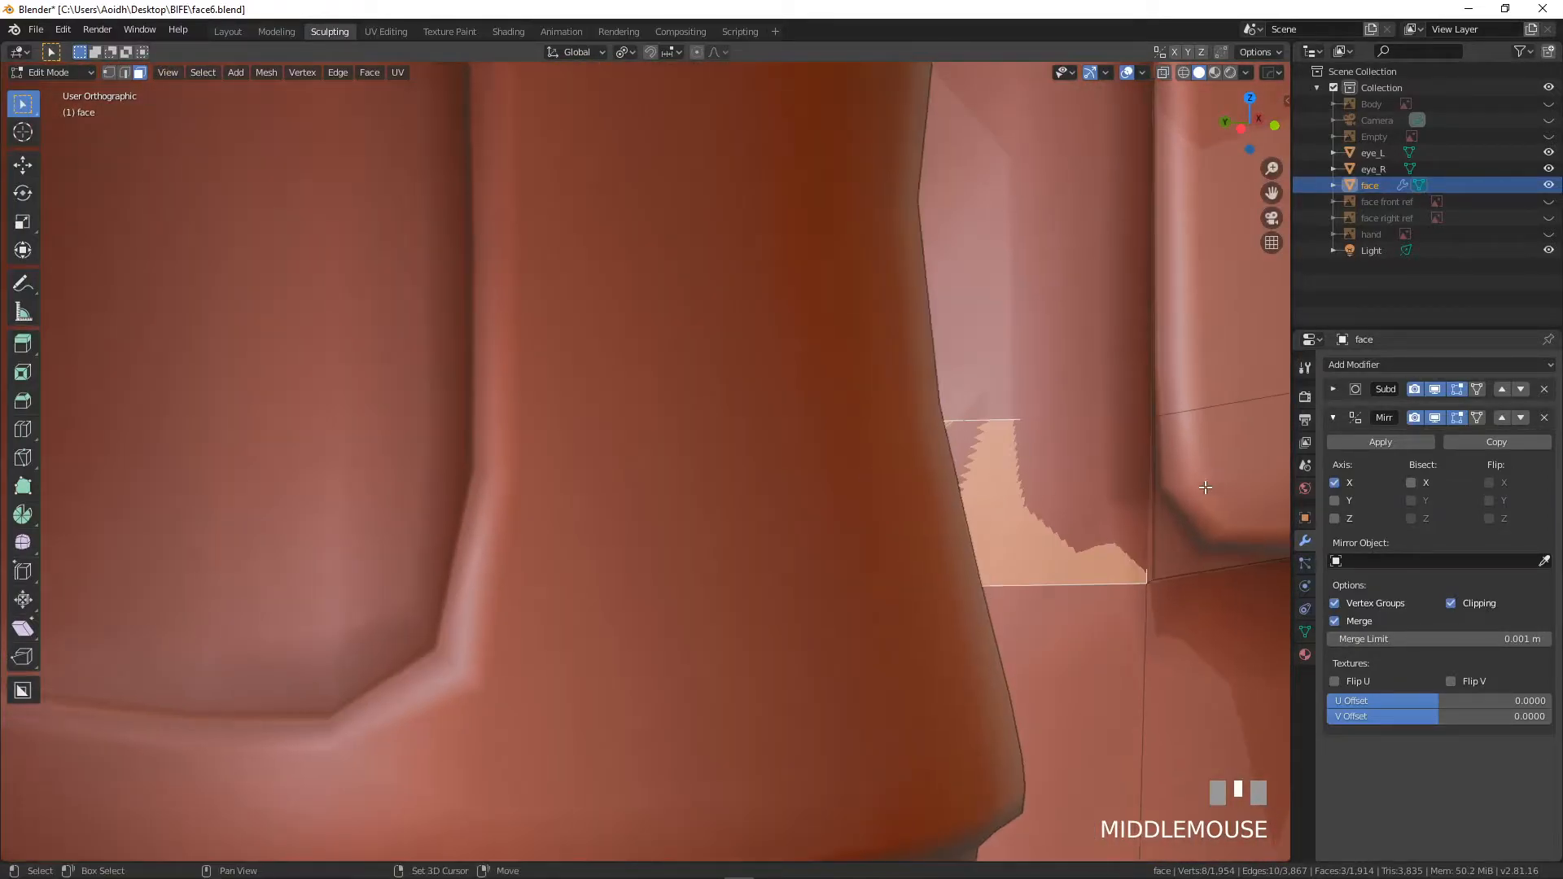
{"action": "middle_click_drag", "start_coordinate": [1205, 488], "coordinate": [754, 542]}
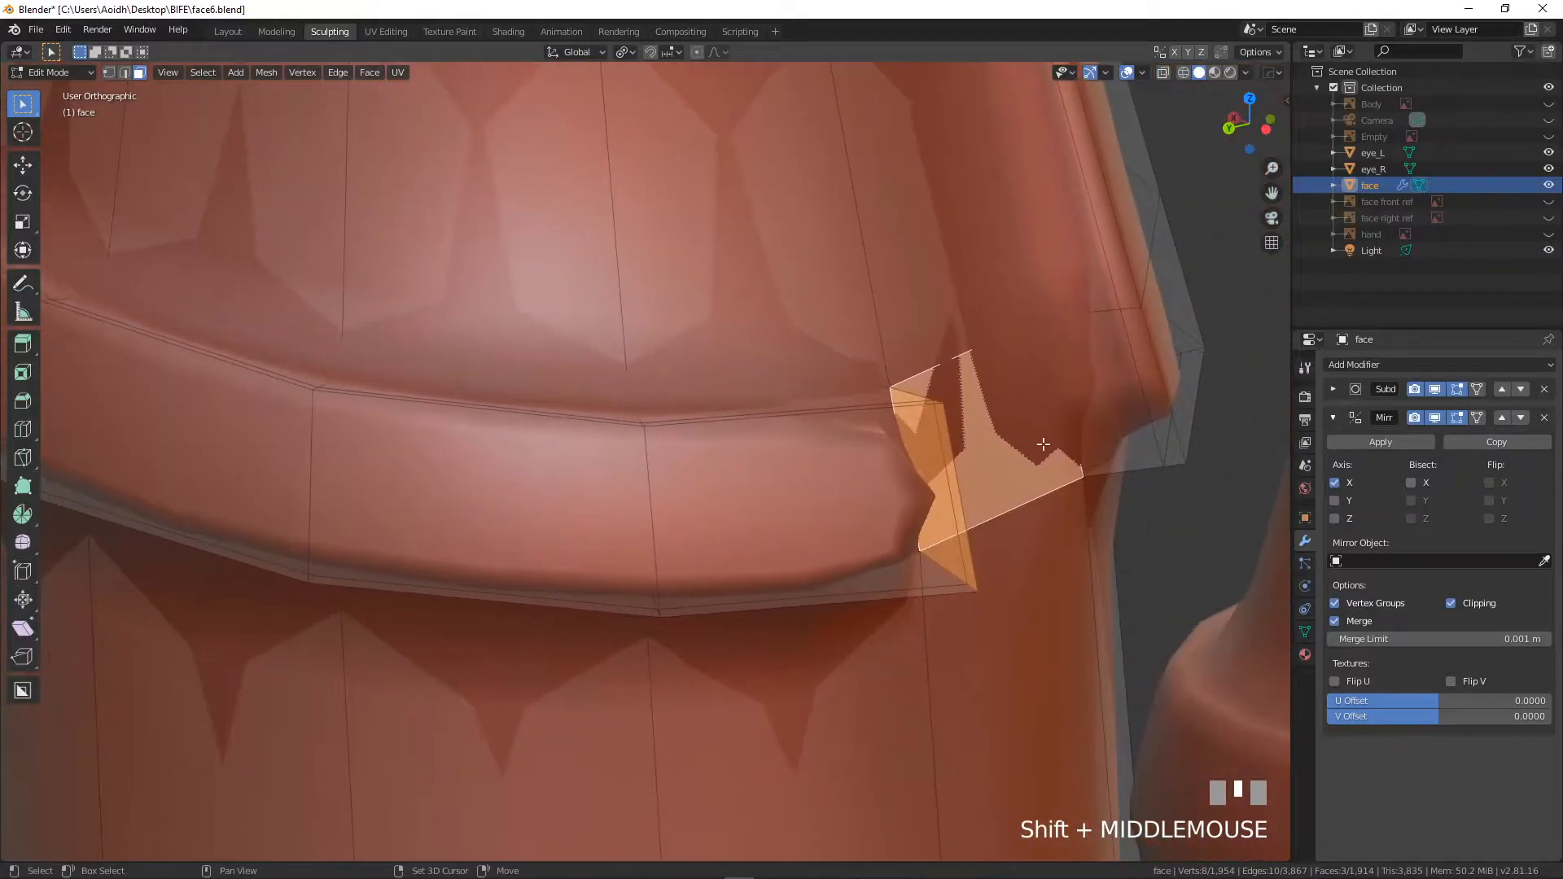
{"action": "left_click", "coordinate": [1163, 401], "text": "shift"}
{"action": "left_click", "coordinate": [1117, 411], "text": "shift"}
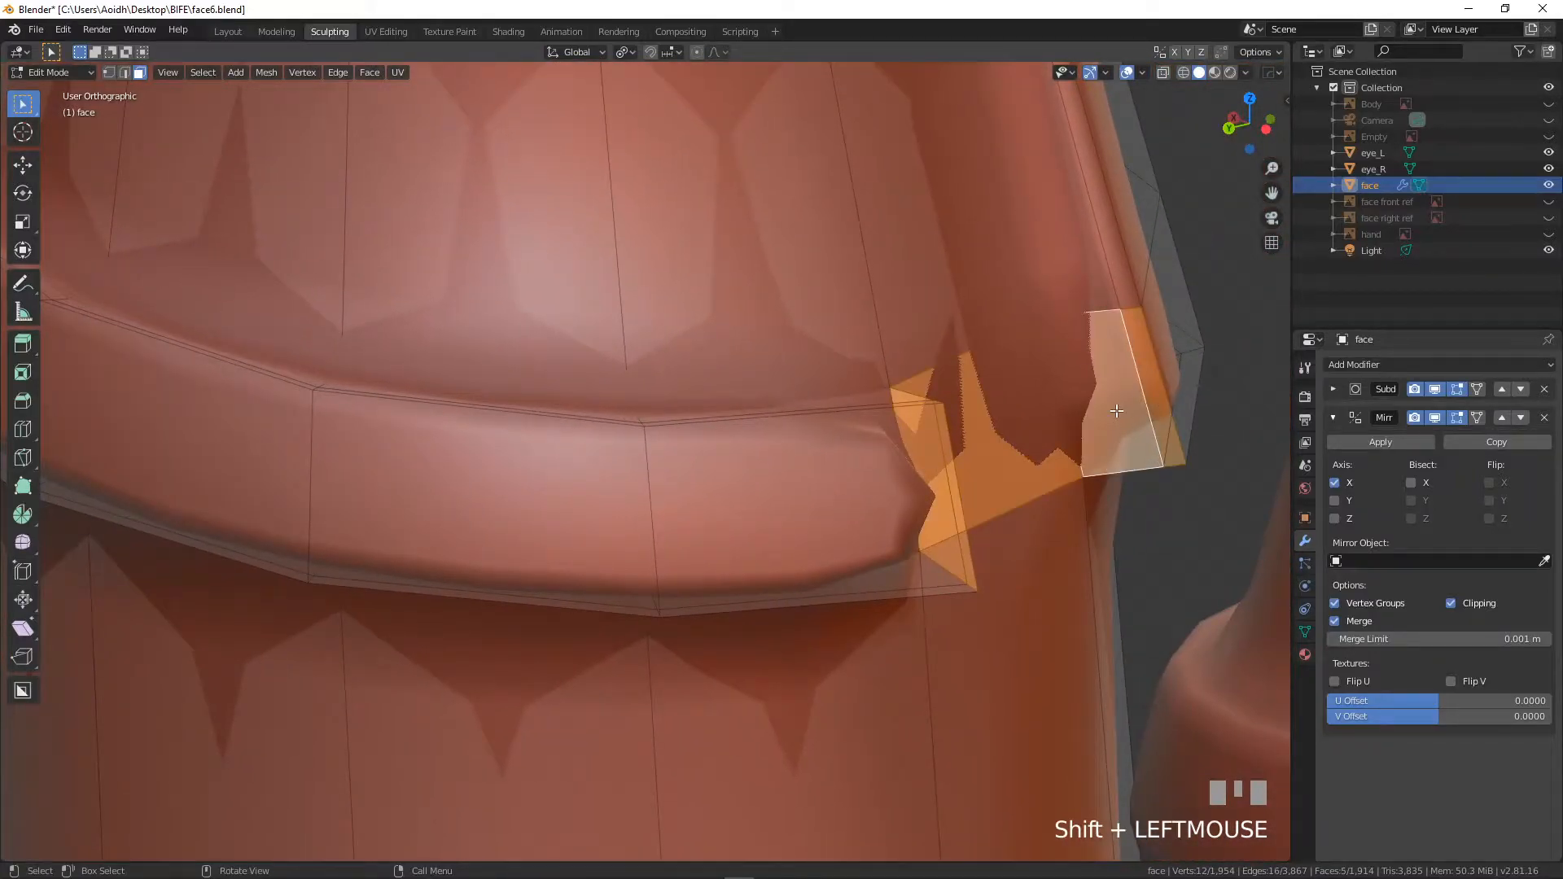
{"action": "key", "text": "x"}
{"action": "left_click", "coordinate": [1116, 411]}
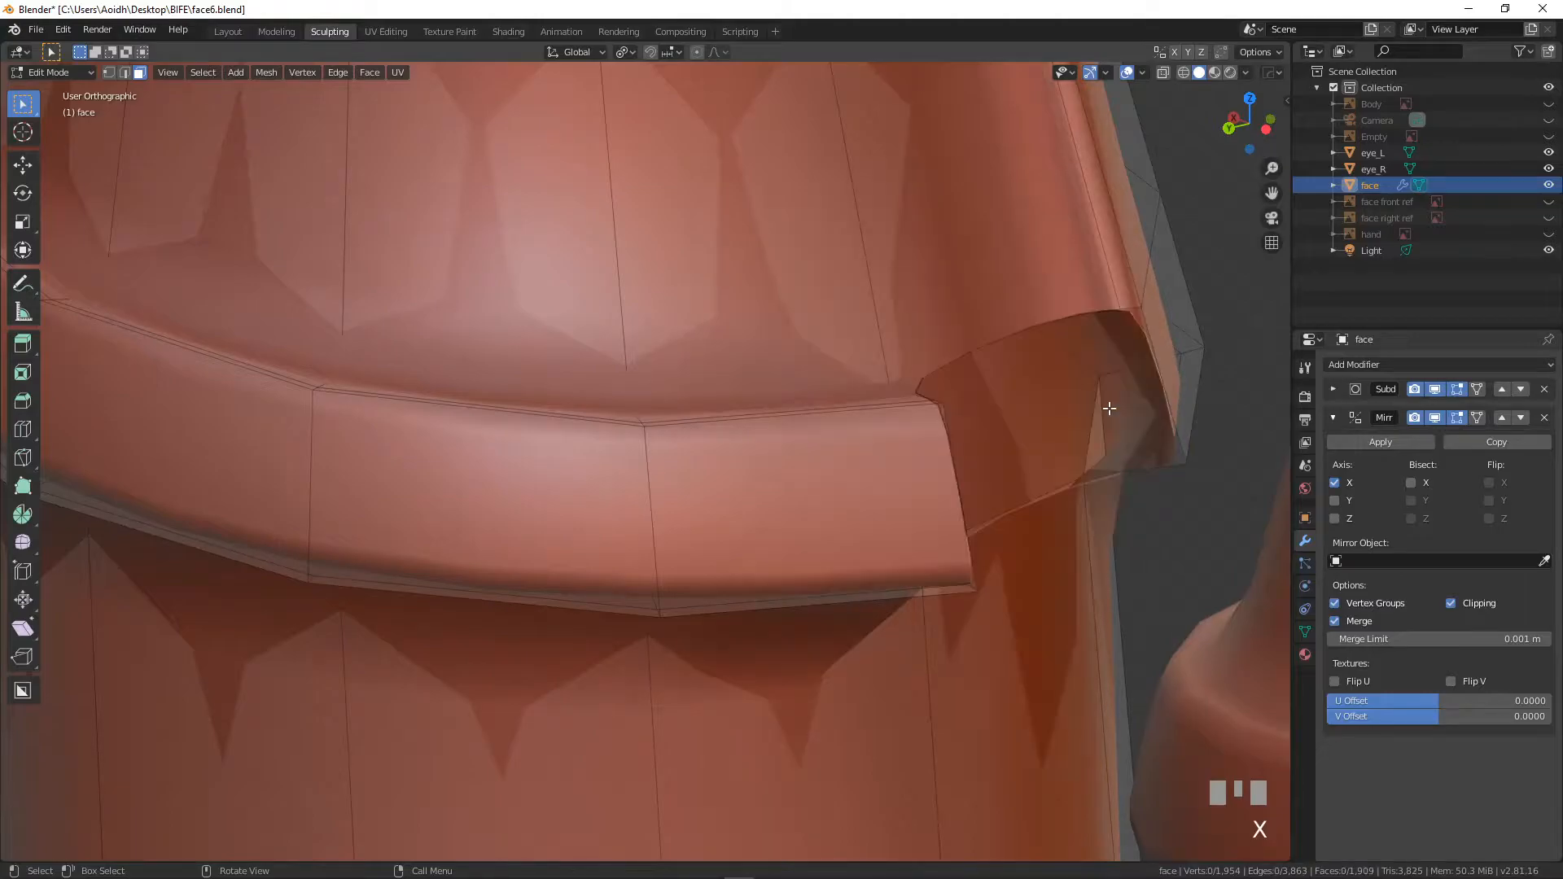
- Fill the inner gap's upper rim and top with two faces joining the lower strap to the knee pad
{"action": "left_click", "coordinate": [108, 72]}
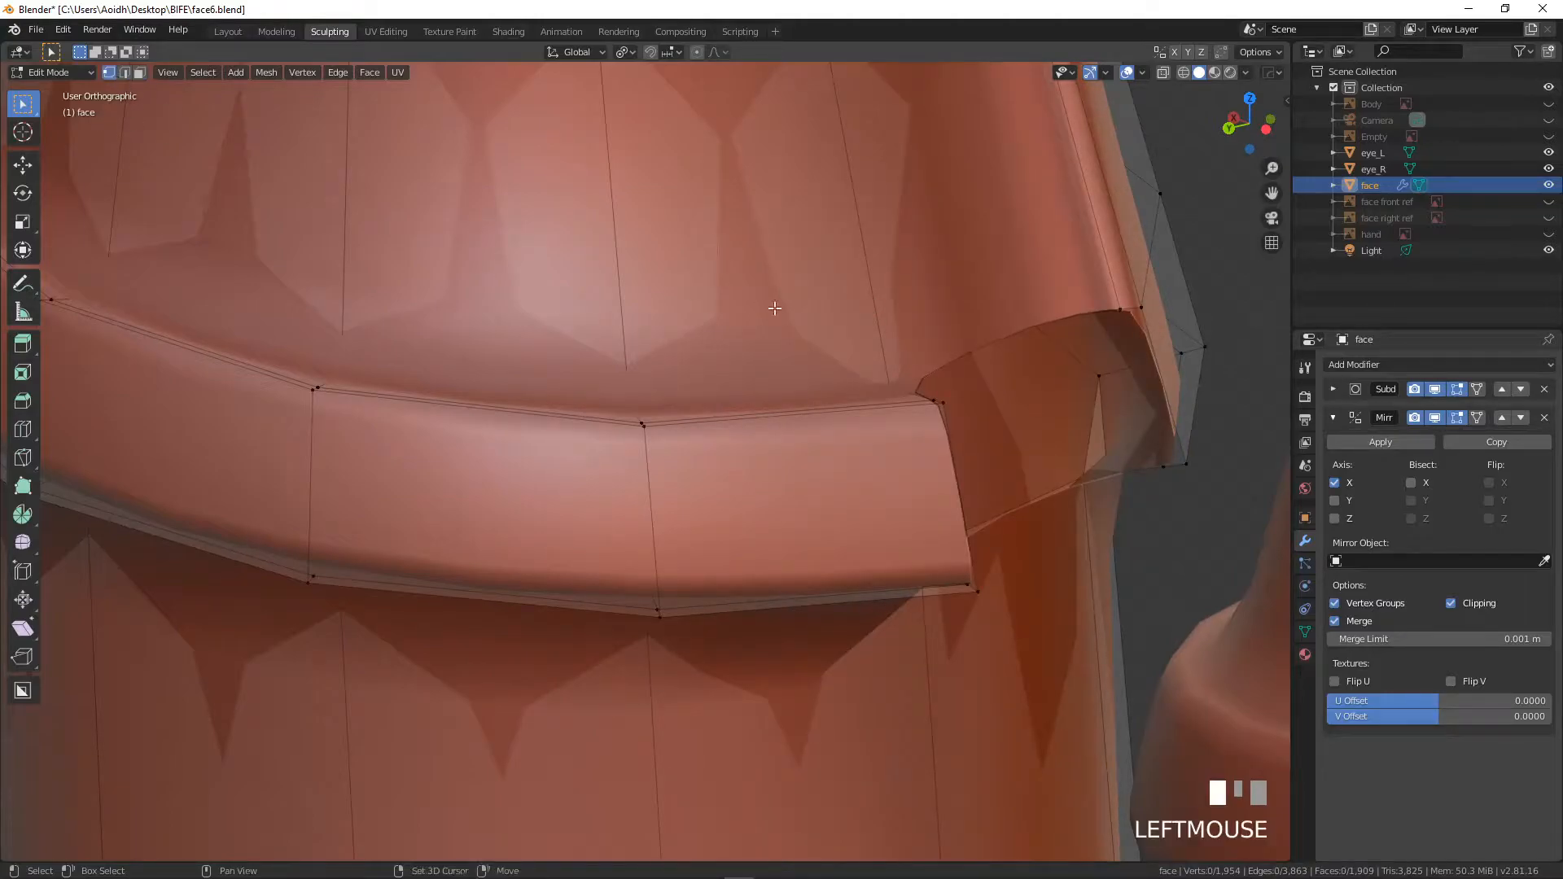
{"action": "middle_click_drag", "start_coordinate": [911, 343], "coordinate": [643, 368], "text": "shift"}
{"action": "left_click", "coordinate": [880, 335]}
{"action": "left_click", "coordinate": [859, 337], "text": "shift"}
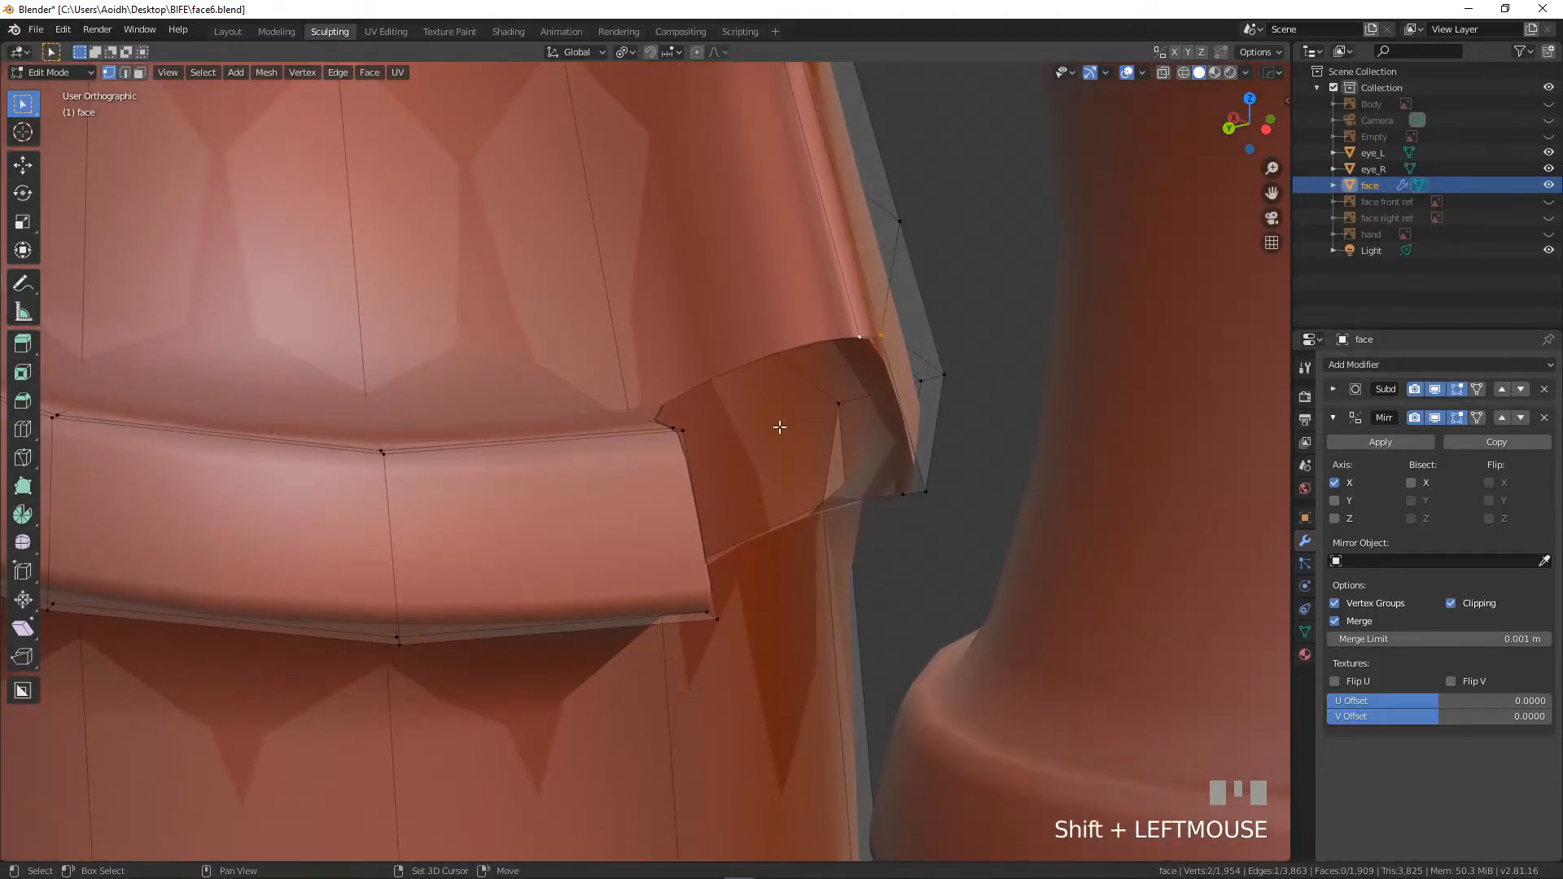
{"action": "left_click", "coordinate": [683, 431], "text": "shift"}
{"action": "left_click", "coordinate": [672, 428], "text": "shift"}
{"action": "key", "text": "f"}
{"action": "left_click", "coordinate": [683, 417]}
{"action": "left_click", "coordinate": [652, 411], "text": "shift"}
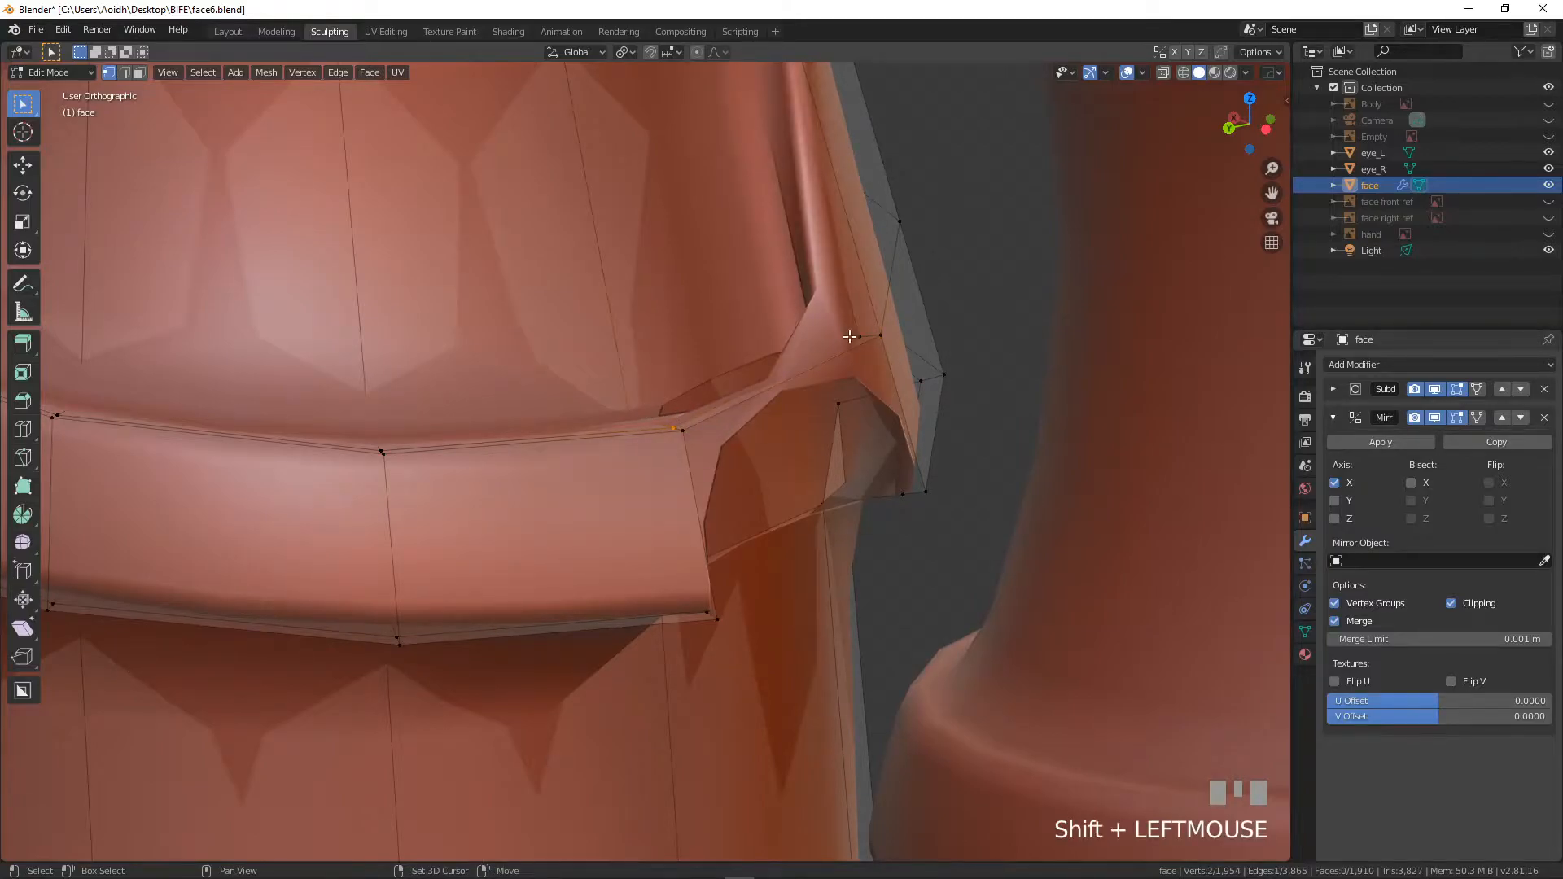
{"action": "key", "text": "f"}
- Fill the front of the inner gap with a face between the lower strap's end and the knee pad's edge
{"action": "left_click", "coordinate": [882, 358]}
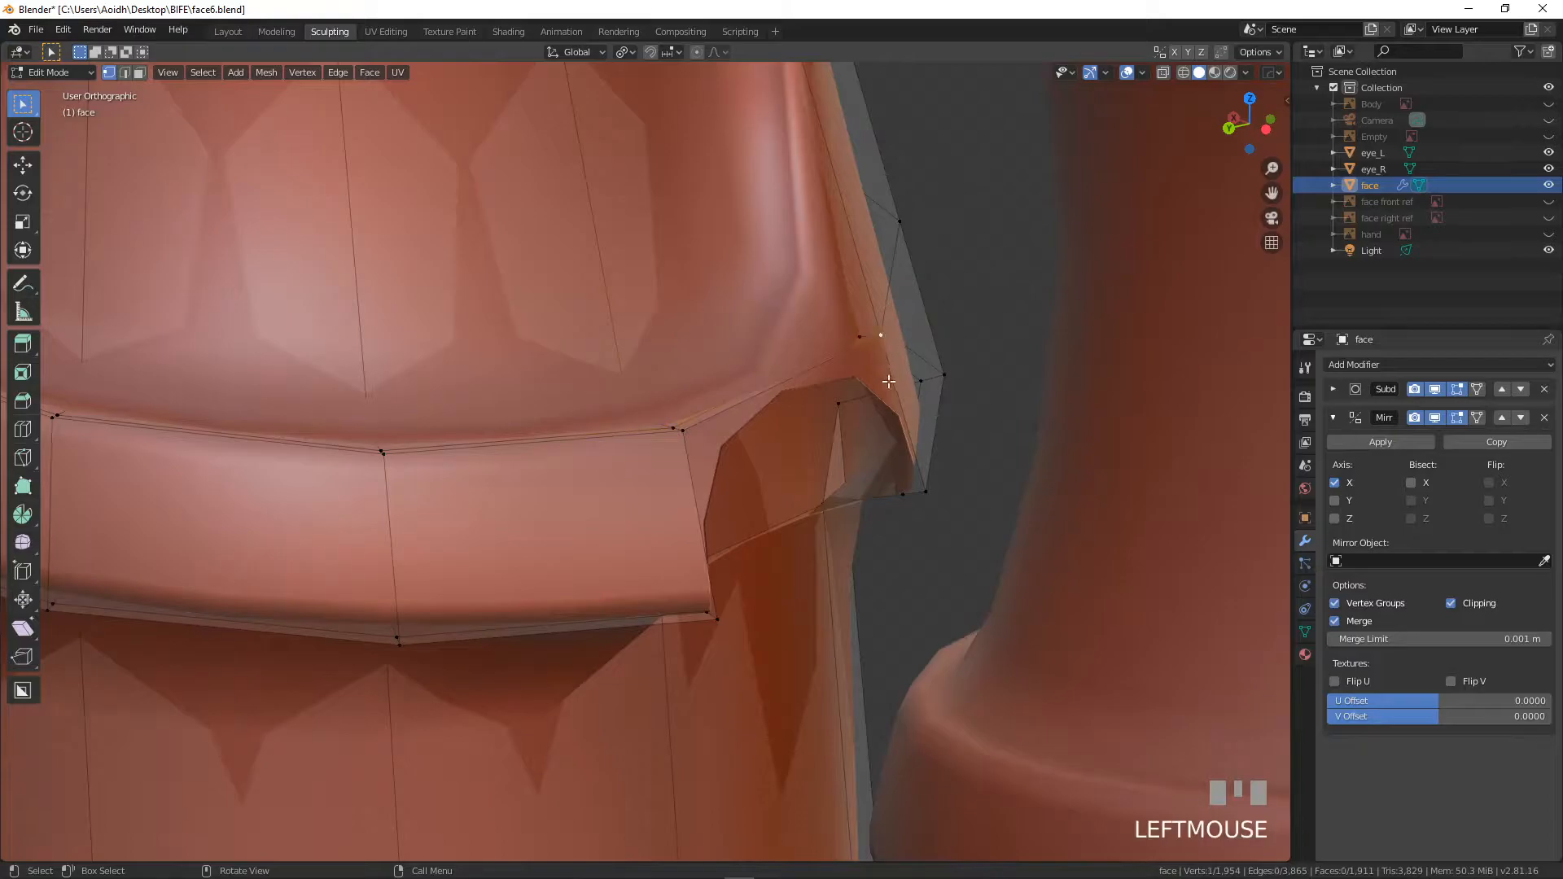
{"action": "left_click", "coordinate": [926, 491], "text": "shift"}
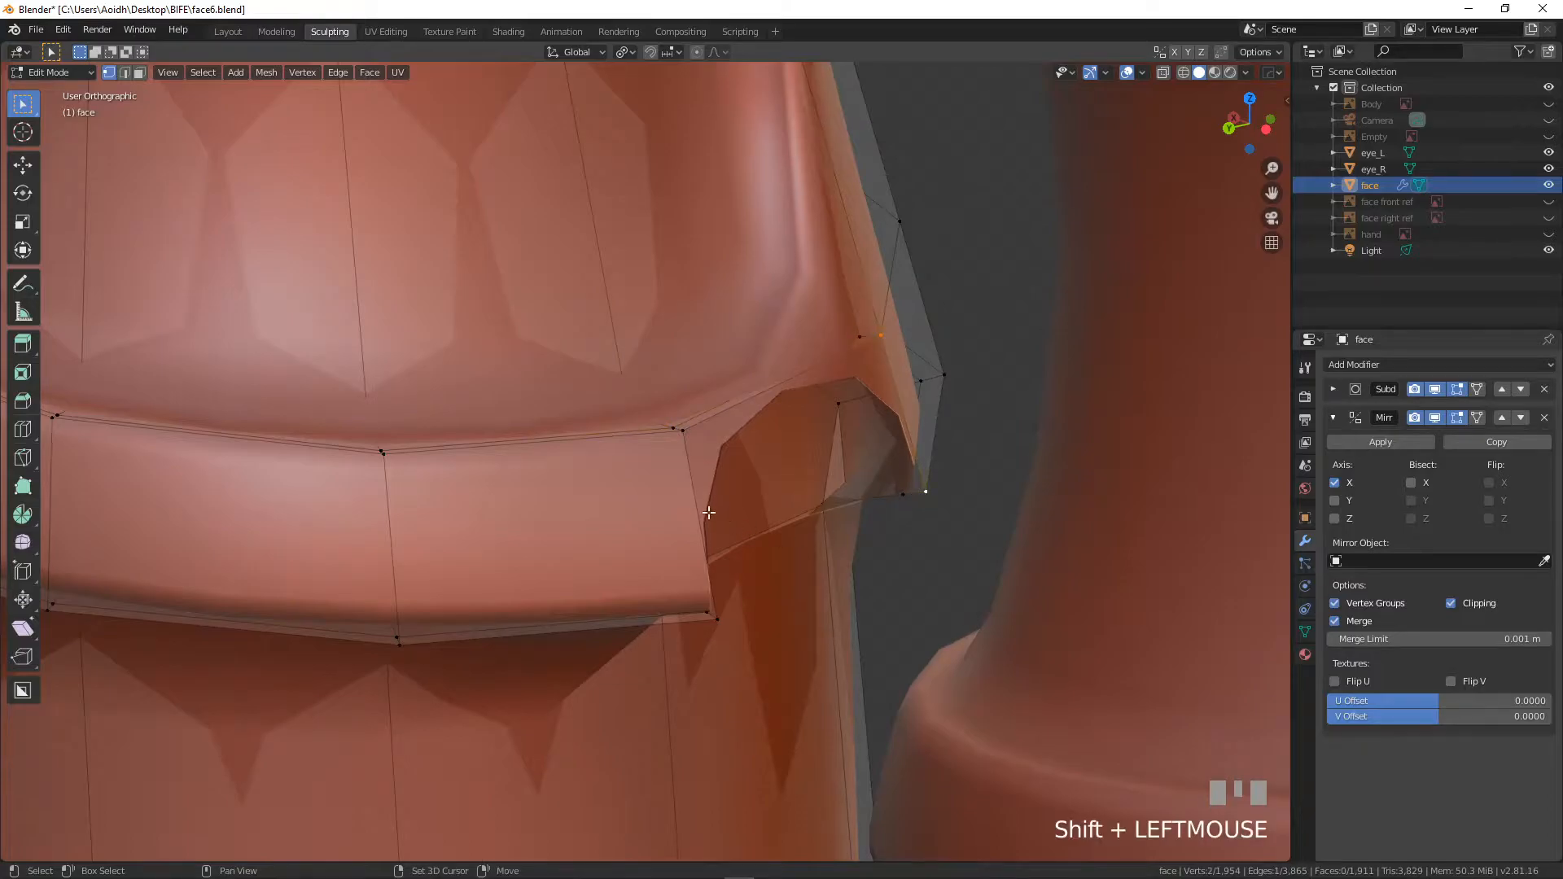
{"action": "left_click", "coordinate": [710, 620], "text": "shift"}
{"action": "key", "text": "f"}
- Close the underside of the lower strap's inner connection with a face back to the leg and a narrow rim face
{"action": "middle_click_drag", "start_coordinate": [715, 621], "coordinate": [634, 371]}
{"action": "left_click", "coordinate": [634, 371]}
{"action": "left_click", "coordinate": [604, 433], "text": "shift"}
{"action": "left_click", "coordinate": [769, 543], "text": "shift"}
{"action": "left_click", "coordinate": [710, 571], "text": "shift"}
{"action": "key", "text": "f"}
{"action": "left_click", "coordinate": [770, 540]}
{"action": "left_click", "coordinate": [805, 537], "text": "shift"}
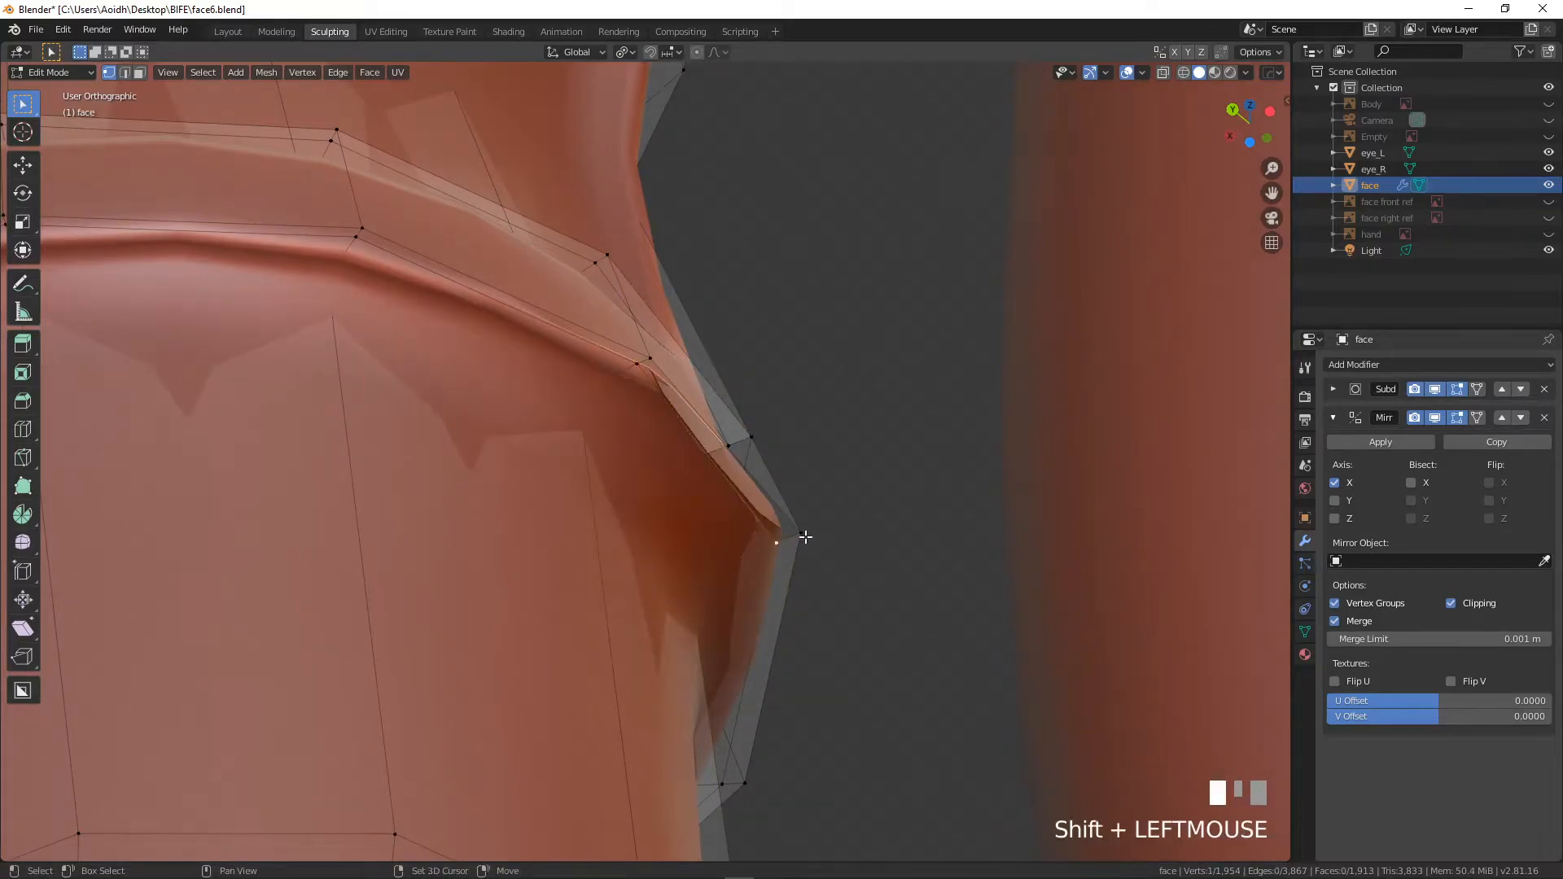
{"action": "left_click", "coordinate": [648, 358], "text": "shift"}
{"action": "key", "text": "f"}
- Add a loop cut around the middle of the thigh, slid up close to the edge loop above it
{"action": "scroll", "coordinate": [684, 382], "scroll_direction": "down", "scroll_amount": 4}
{"action": "middle_click_drag", "start_coordinate": [687, 385], "coordinate": [789, 503]}
{"action": "scroll", "coordinate": [789, 503], "scroll_direction": "down", "scroll_amount": 2}
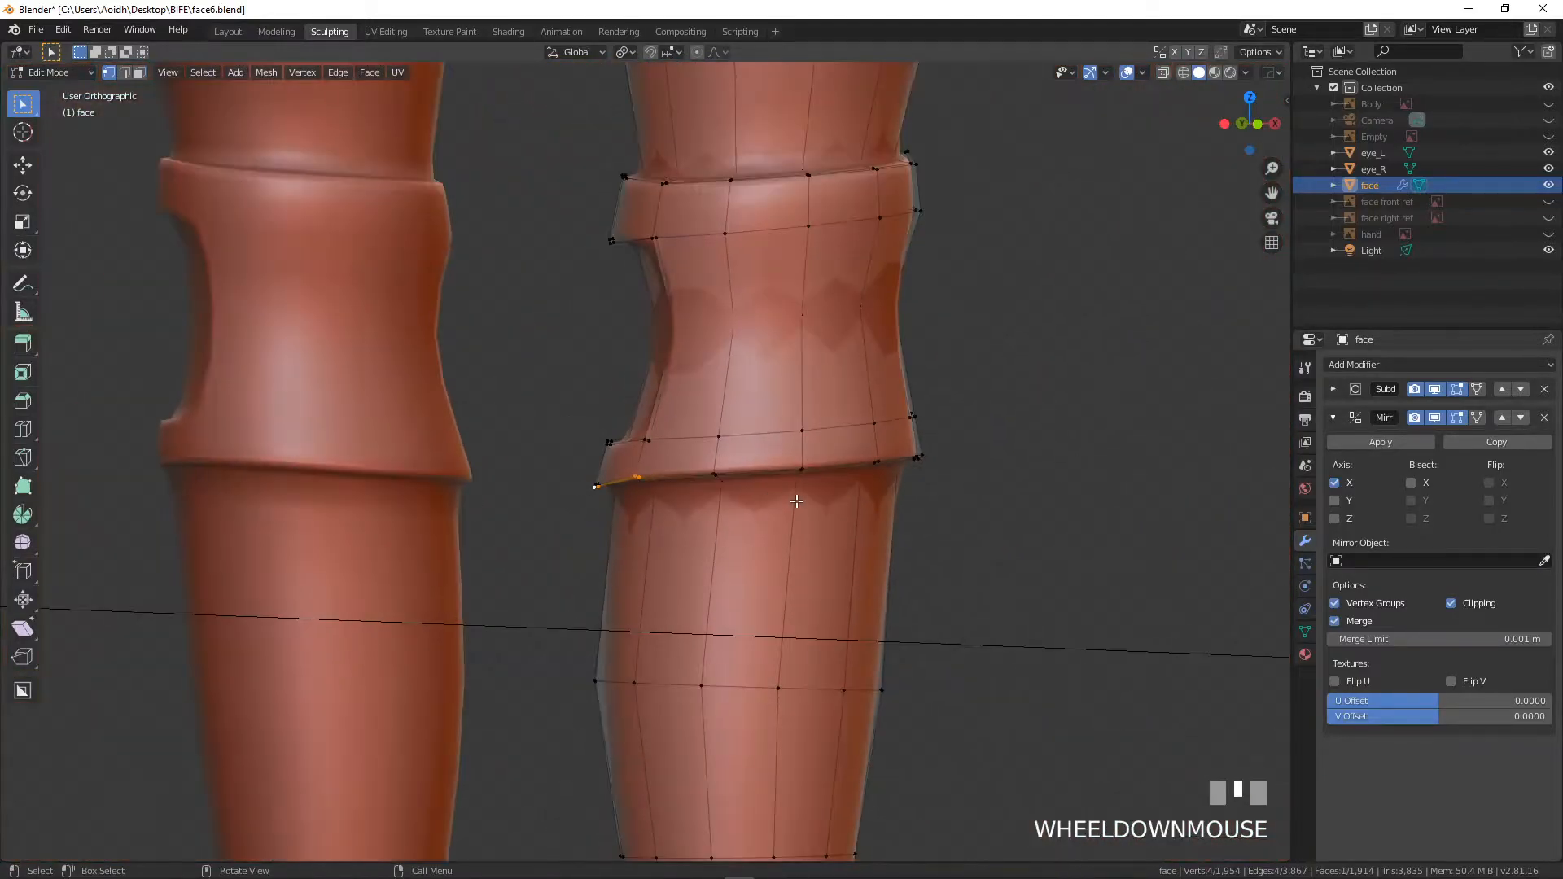
{"action": "scroll", "coordinate": [618, 324], "scroll_direction": "down", "scroll_amount": 2}
{"action": "middle_click_drag", "start_coordinate": [618, 325], "coordinate": [638, 436], "text": "shift"}
{"action": "scroll", "coordinate": [788, 439], "scroll_direction": "up", "scroll_amount": 3}
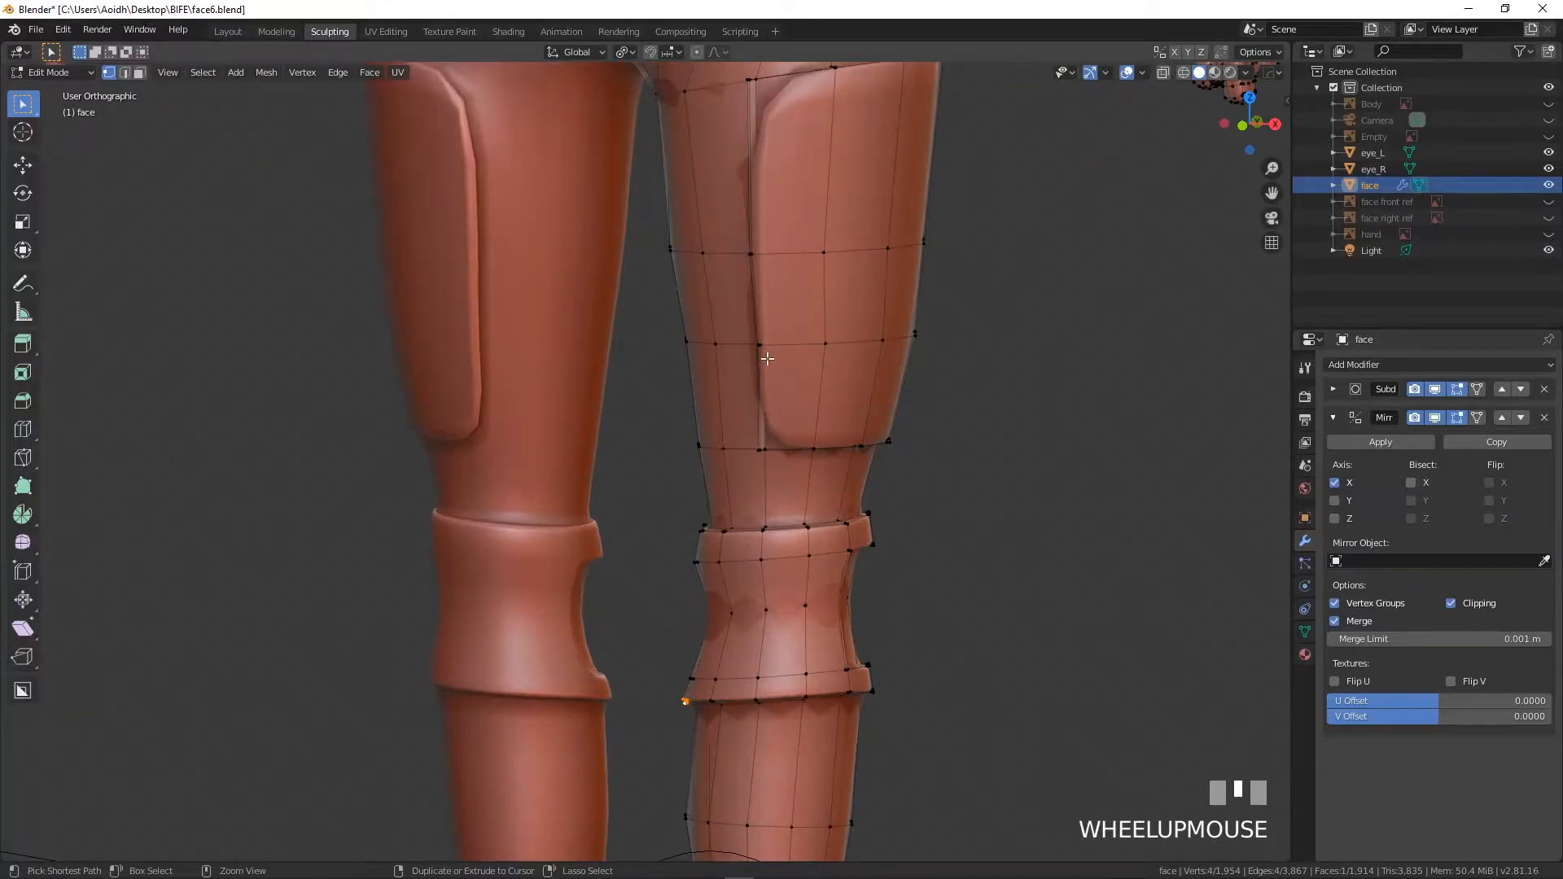
{"action": "key", "text": "ctrl+r"}
{"action": "left_click", "coordinate": [785, 296]}
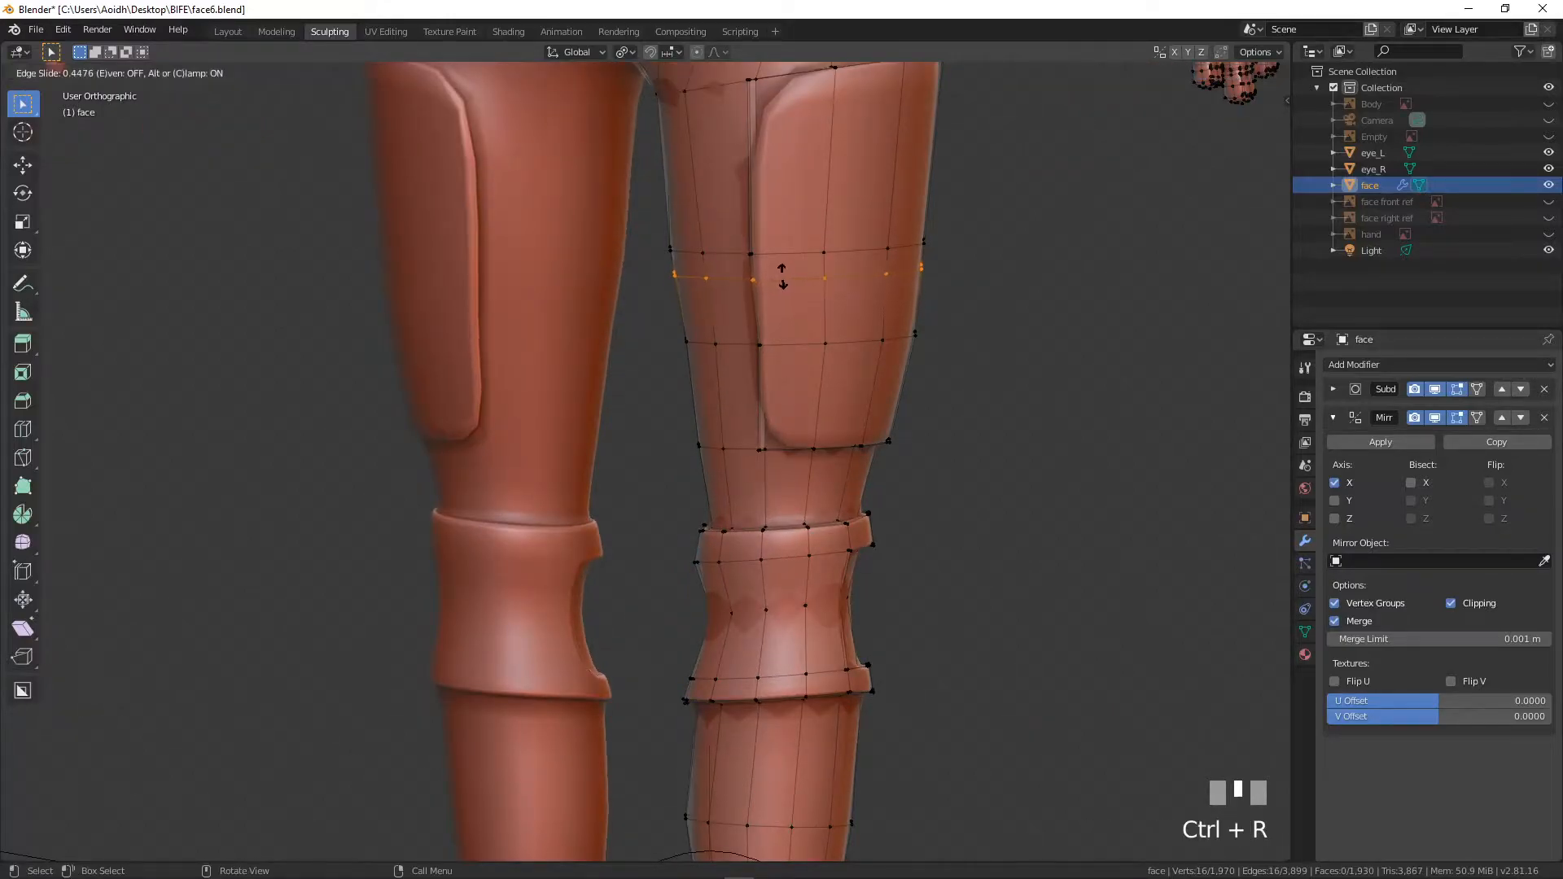
{"action": "left_click", "coordinate": [783, 275]}
- Select five faces of the narrow mid-thigh band around the back of the leg, outside the thigh pad
{"action": "middle_click_drag", "start_coordinate": [783, 276], "coordinate": [733, 269]}
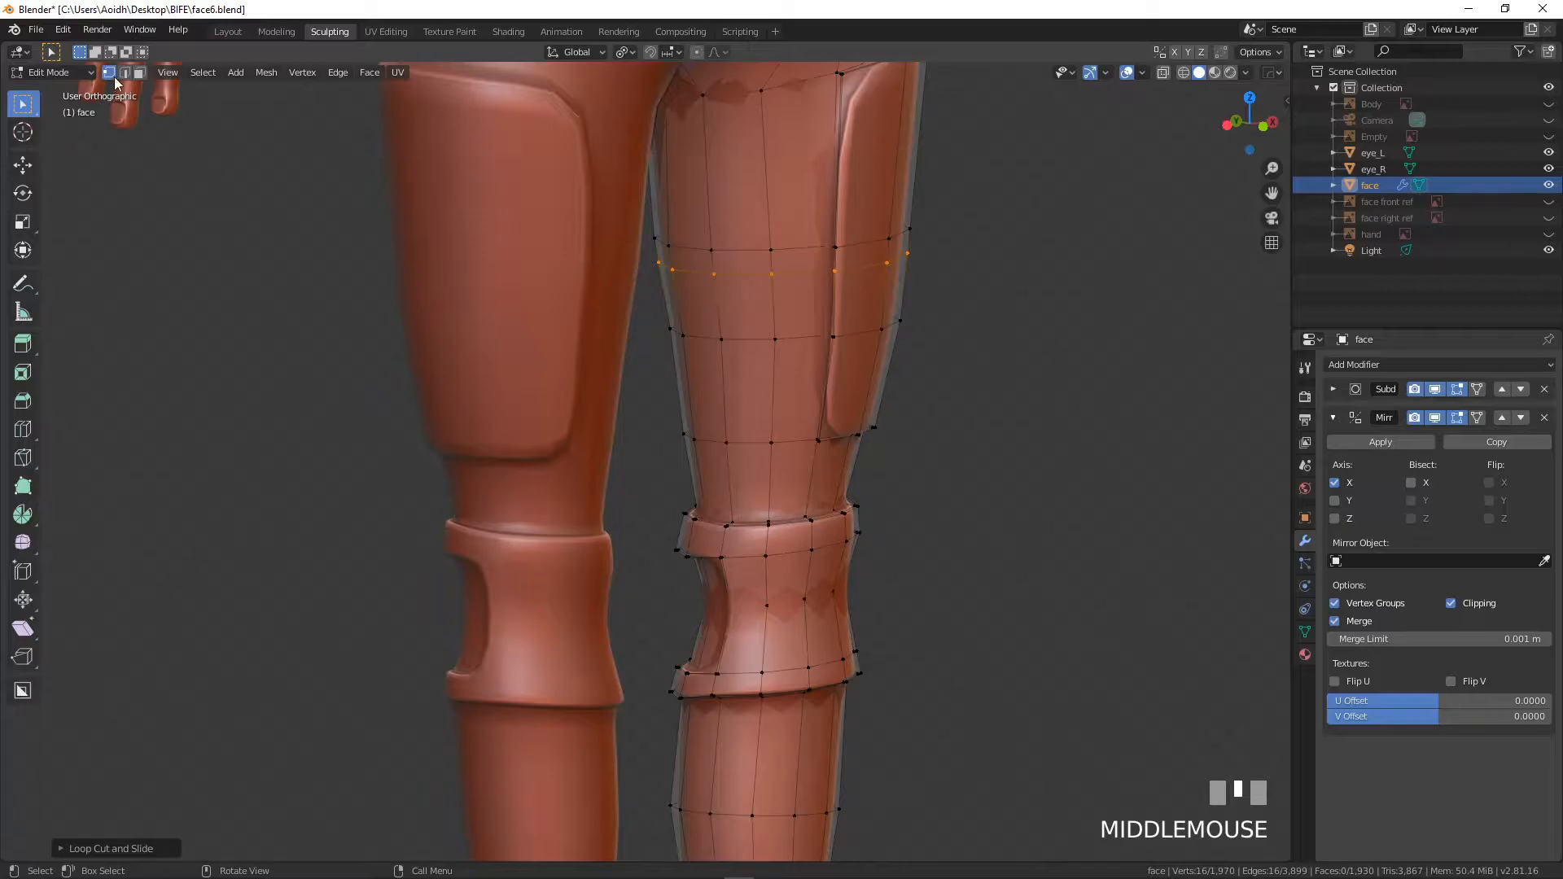
{"action": "left_click", "coordinate": [140, 73]}
{"action": "left_click", "coordinate": [736, 267]}
{"action": "left_click", "coordinate": [692, 263], "text": "shift"}
{"action": "middle_click_drag", "start_coordinate": [692, 263], "coordinate": [967, 264]}
{"action": "left_click", "coordinate": [606, 260], "text": "shift"}
{"action": "left_click", "coordinate": [570, 263], "text": "shift"}
{"action": "left_click", "coordinate": [519, 268], "text": "shift"}
- Extrude the selected thigh band, scale it outward to about 1.13, and move it slightly along the X axis
{"action": "middle_click_drag", "start_coordinate": [472, 267], "coordinate": [704, 452], "text": "shift"}
{"action": "scroll", "coordinate": [704, 453], "scroll_direction": "up", "scroll_amount": 3}
{"action": "key", "text": "e"}
{"action": "key", "text": "Escape"}
{"action": "key", "text": "s"}
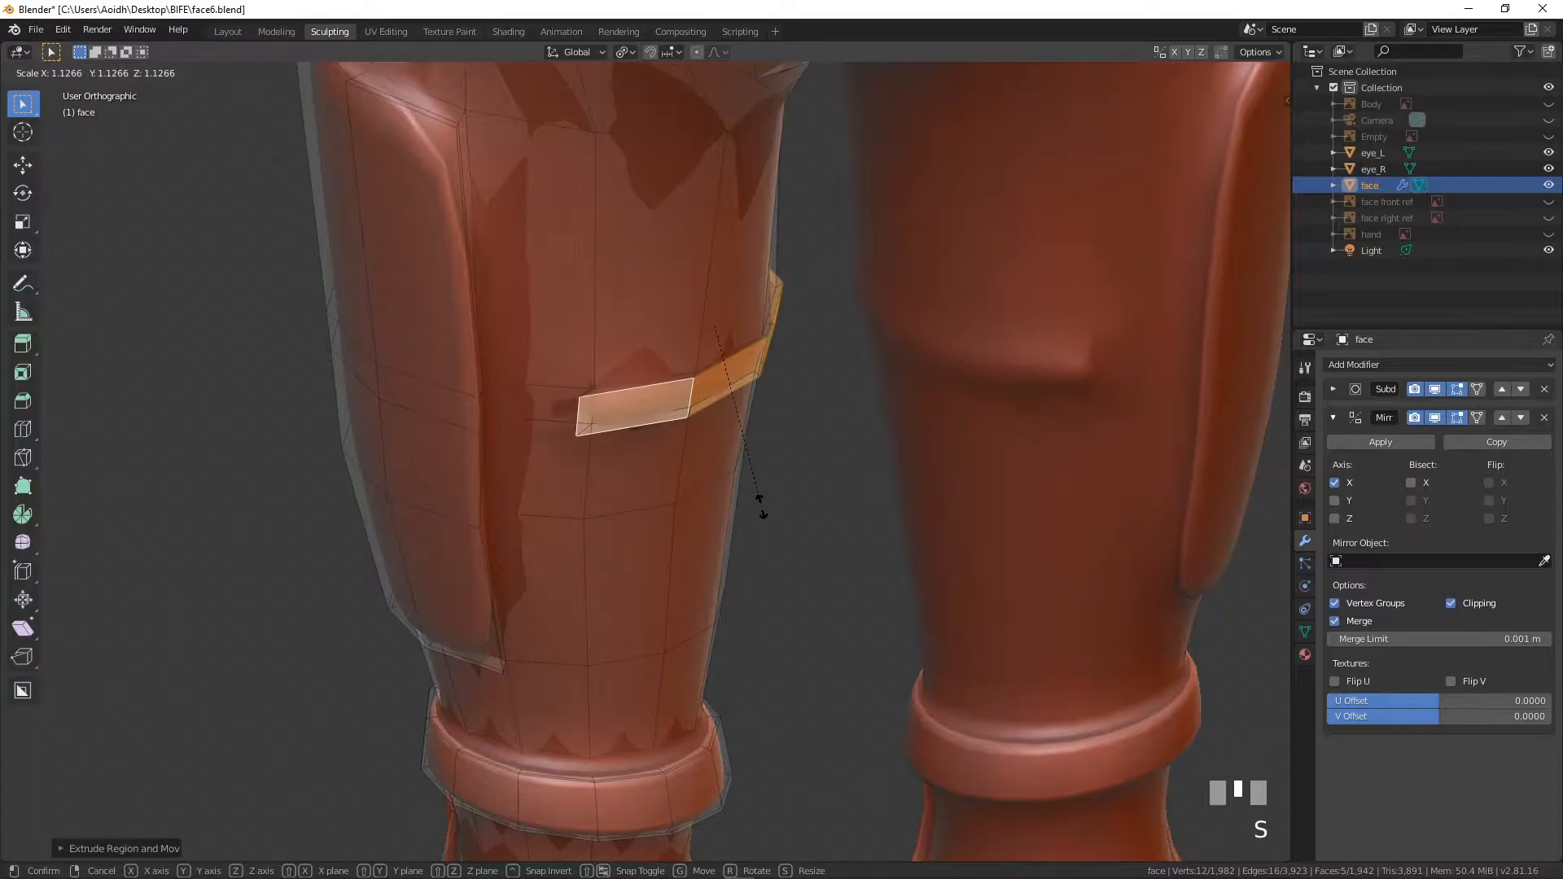
{"action": "left_click", "coordinate": [761, 499]}
{"action": "key", "text": "g"}
{"action": "key", "text": "x"}
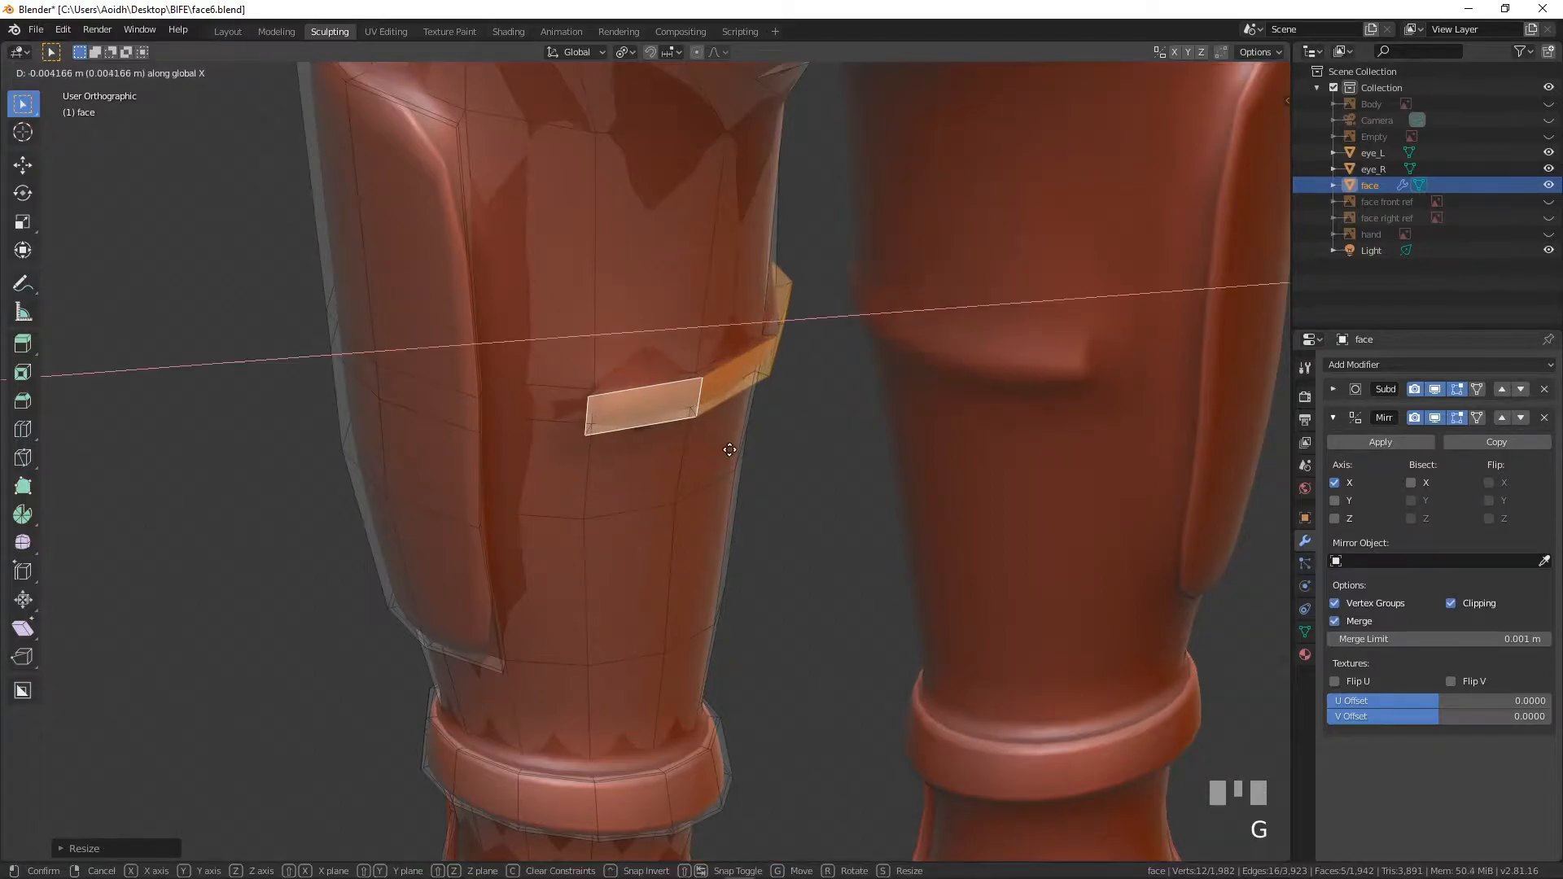
{"action": "left_click", "coordinate": [737, 448]}
- Add a loop cut around the rim of the new thigh strap, slid towards its outer edge
{"action": "middle_click_drag", "start_coordinate": [681, 444], "coordinate": [670, 520]}
{"action": "scroll", "coordinate": [642, 502], "scroll_direction": "up", "scroll_amount": 4}
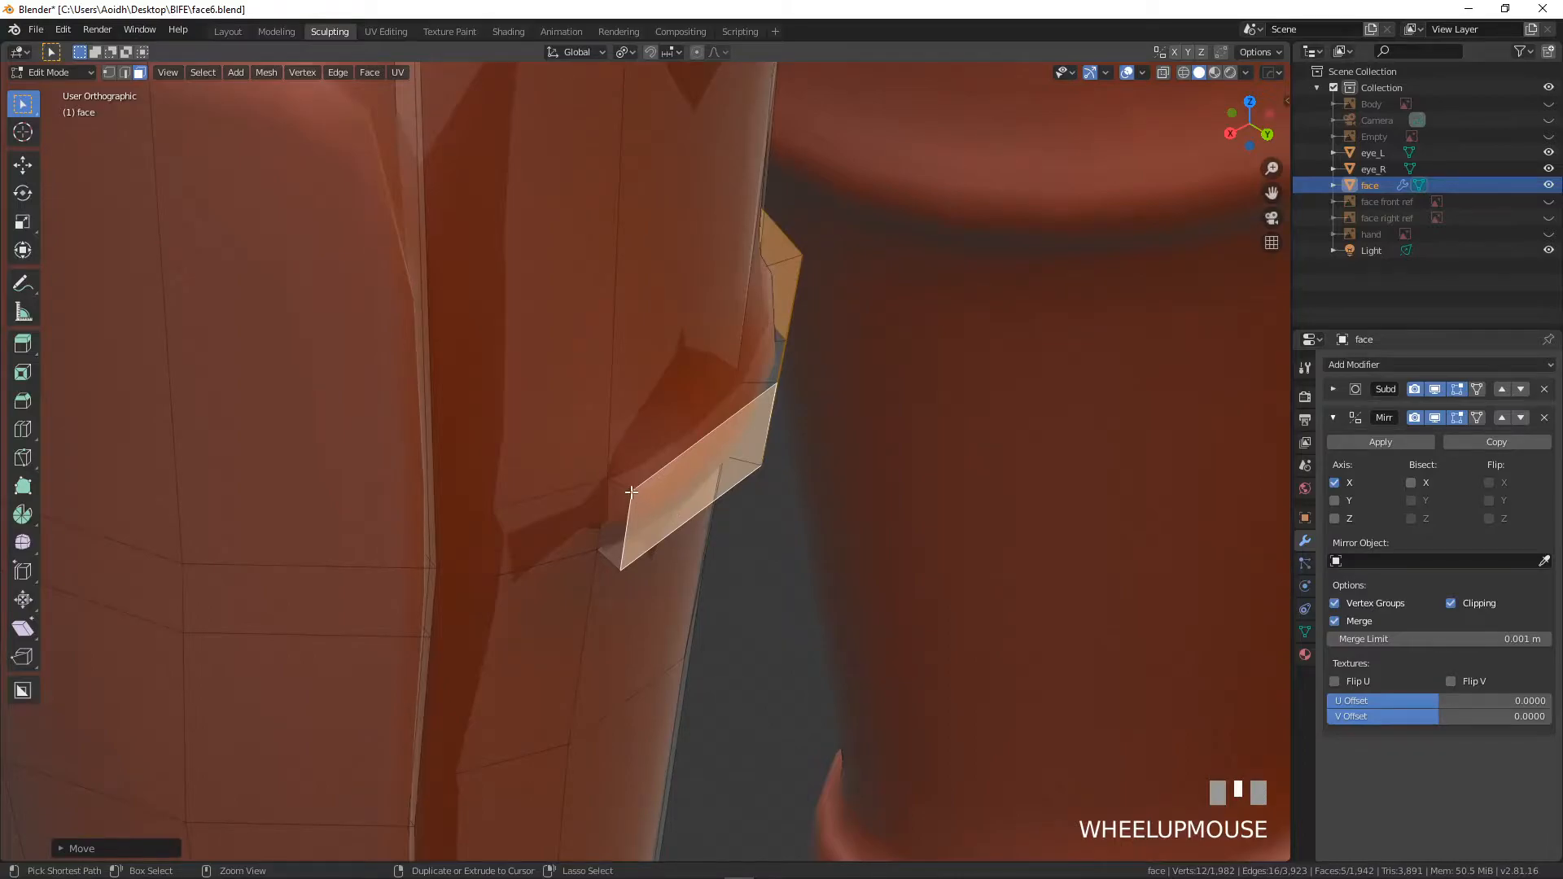
{"action": "key", "text": "ctrl+r"}
{"action": "left_click", "coordinate": [637, 495]}
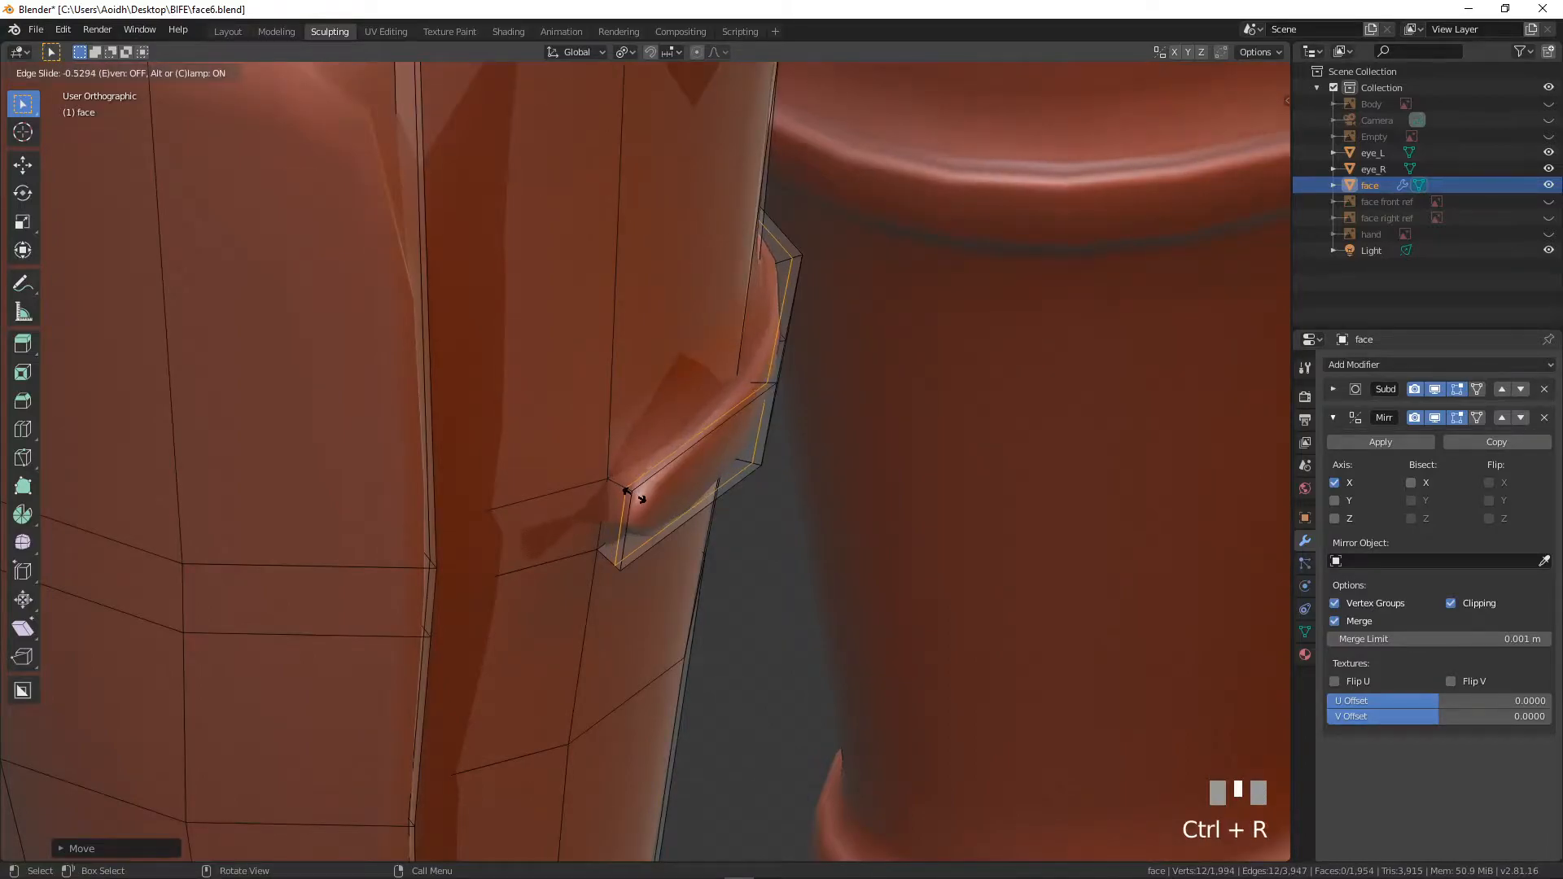
{"action": "left_click", "coordinate": [628, 500]}
{"action": "scroll", "coordinate": [457, 530], "scroll_direction": "down", "scroll_amount": 3}
{"action": "middle_click_drag", "start_coordinate": [456, 530], "coordinate": [395, 500]}
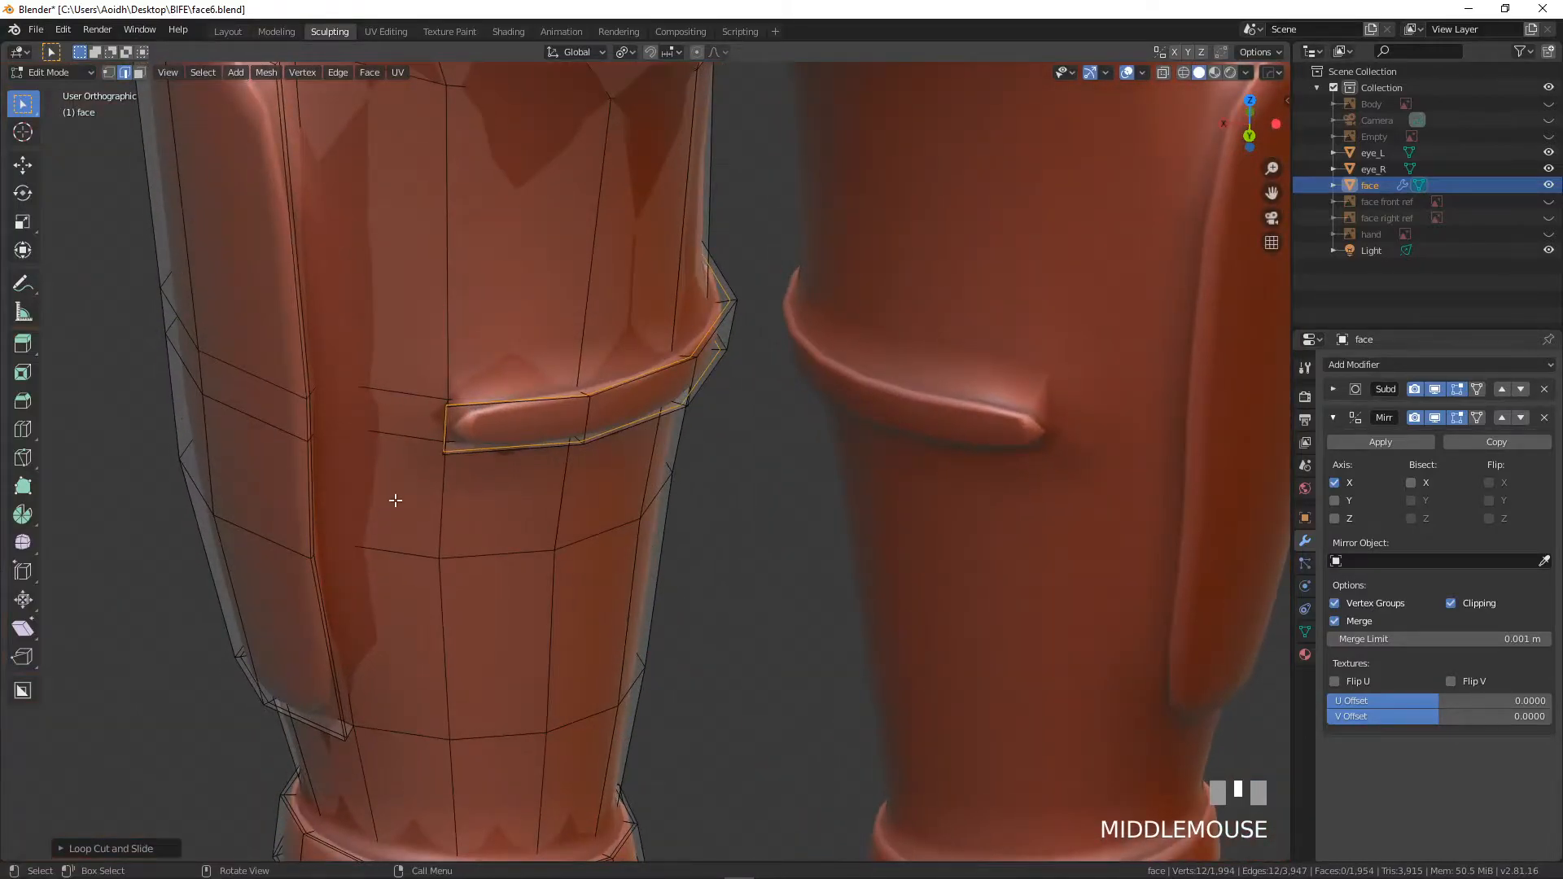
- Select the five small faces at the strap's back end and the facing edge of the thigh pad, and delete them
{"action": "left_click", "coordinate": [109, 71]}
{"action": "middle_click_drag", "start_coordinate": [448, 411], "coordinate": [639, 480], "text": "shift"}
{"action": "scroll", "coordinate": [643, 480], "scroll_direction": "up", "scroll_amount": 3}
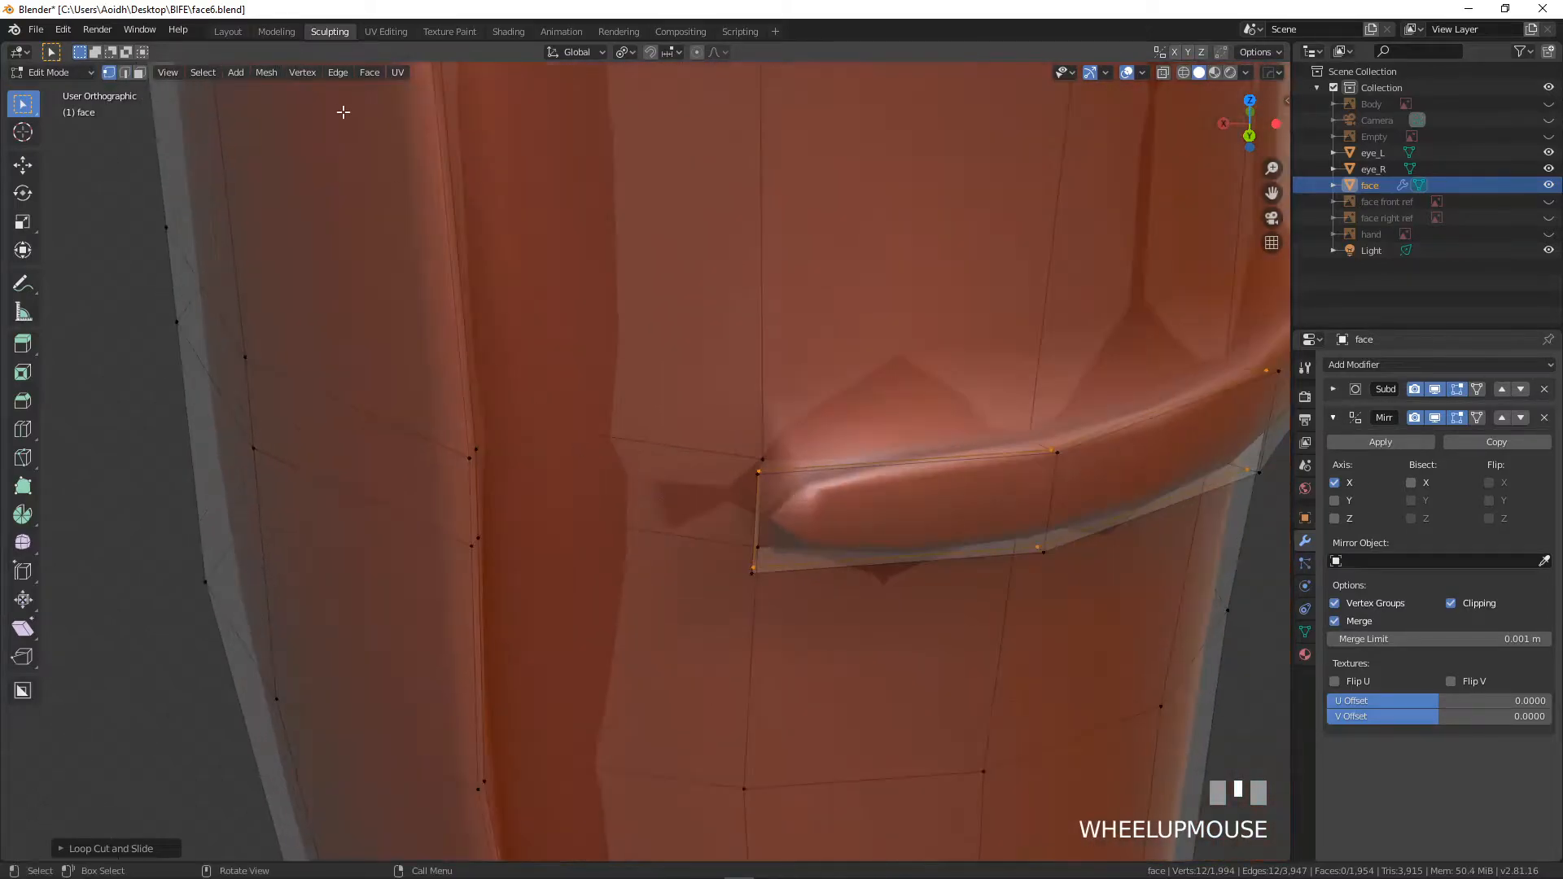
{"action": "left_click", "coordinate": [139, 72]}
{"action": "left_click", "coordinate": [481, 479]}
{"action": "left_click", "coordinate": [470, 480], "text": "shift"}
{"action": "left_click", "coordinate": [456, 472], "text": "shift"}
{"action": "left_click", "coordinate": [656, 488], "text": "shift"}
{"action": "middle_click_drag", "start_coordinate": [656, 488], "coordinate": [622, 489]}
{"action": "scroll", "coordinate": [621, 489], "scroll_direction": "up", "scroll_amount": 2}
{"action": "left_click", "coordinate": [642, 380], "text": "shift"}
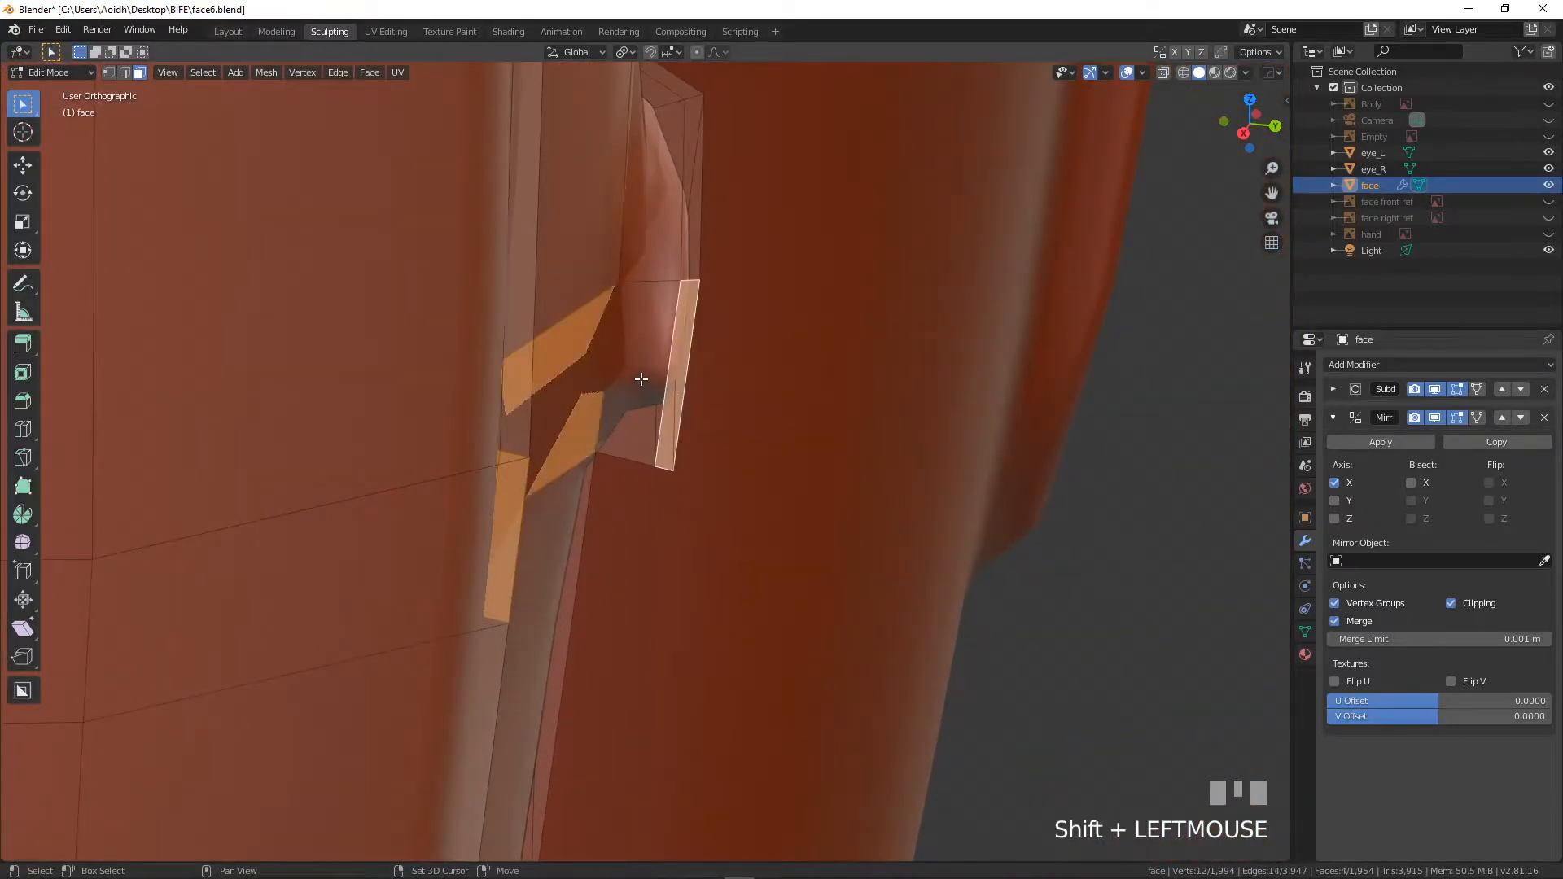
{"action": "left_click", "coordinate": [636, 414], "text": "shift"}
{"action": "key", "text": "x"}
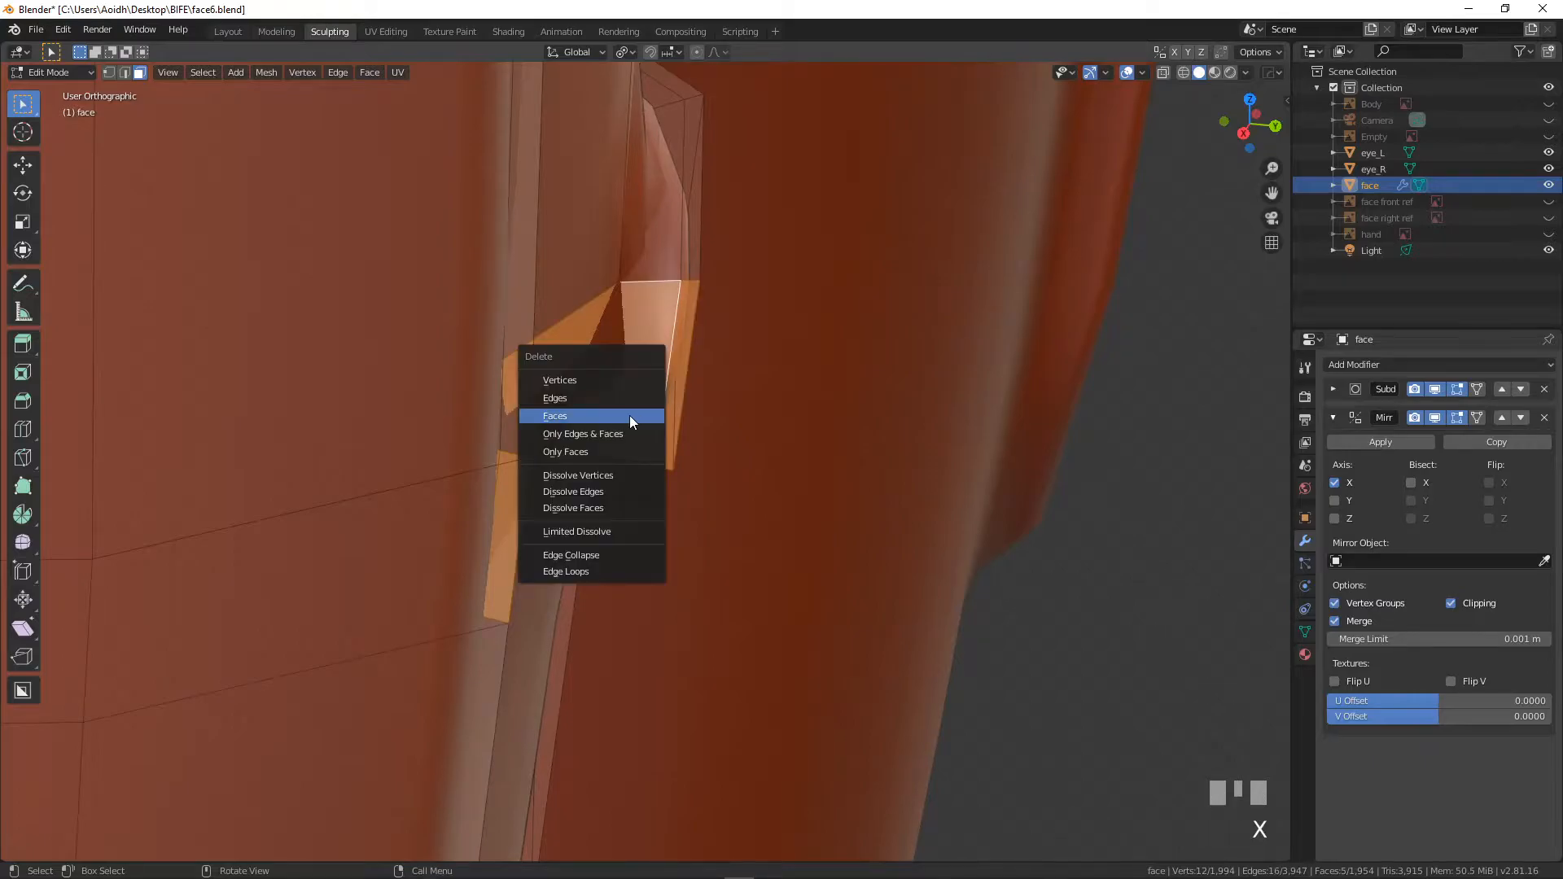
{"action": "left_click", "coordinate": [628, 415]}
- Fill the two narrow faces along the upper edge of the opening between the strap's back end and the thigh pad
{"action": "middle_click_drag", "start_coordinate": [629, 415], "coordinate": [457, 393]}
{"action": "left_click", "coordinate": [108, 71]}
{"action": "middle_click_drag", "start_coordinate": [272, 254], "coordinate": [436, 401], "text": "shift"}
{"action": "scroll", "coordinate": [339, 405], "scroll_direction": "up", "scroll_amount": 3}
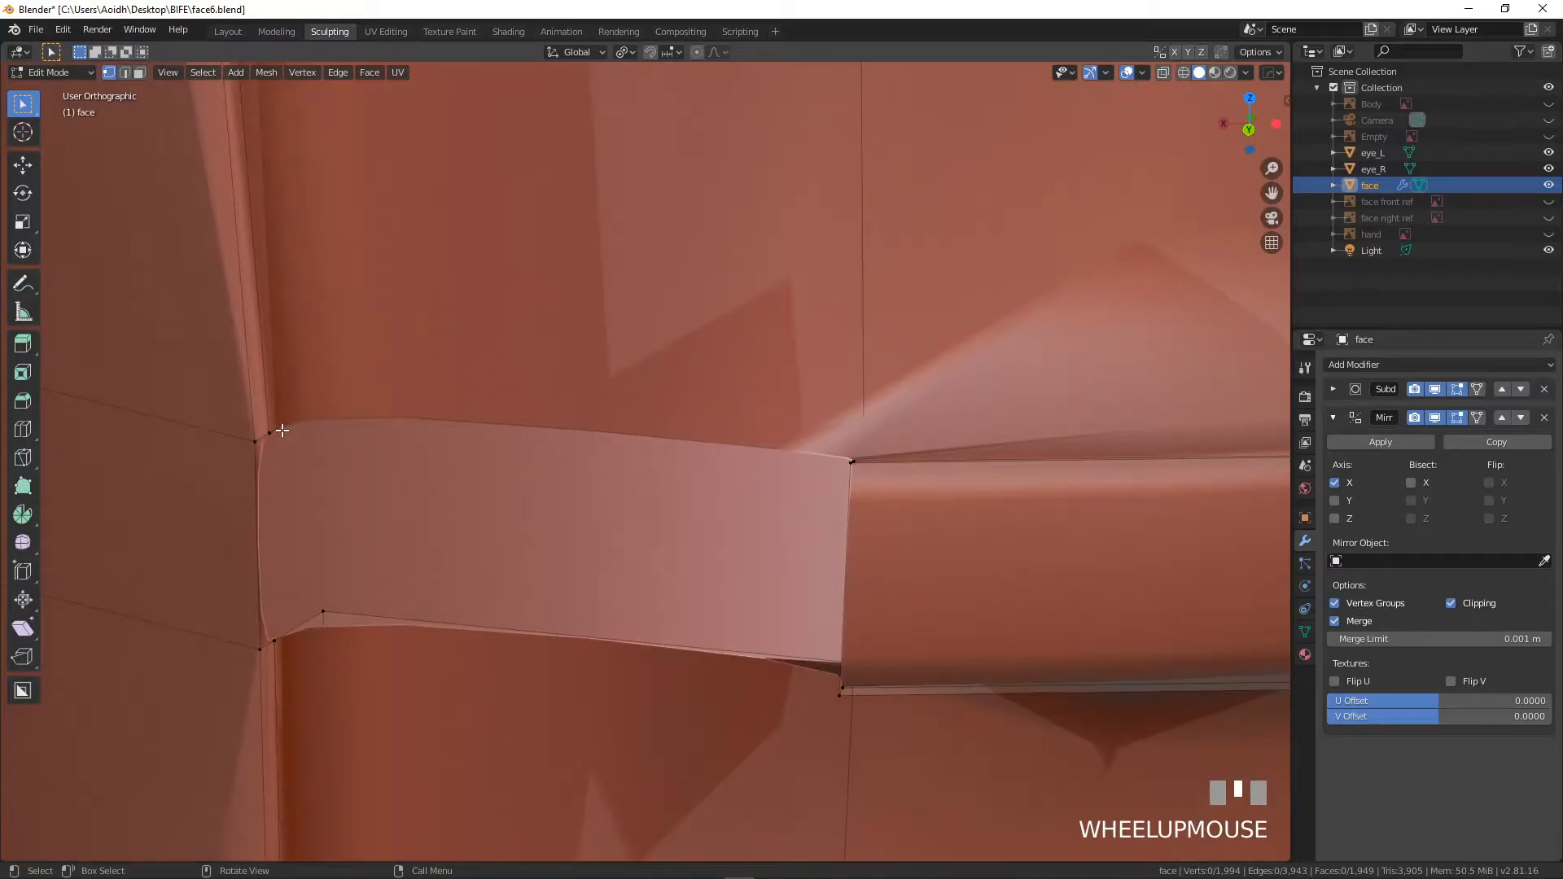
{"action": "left_click", "coordinate": [271, 431], "text": "shift"}
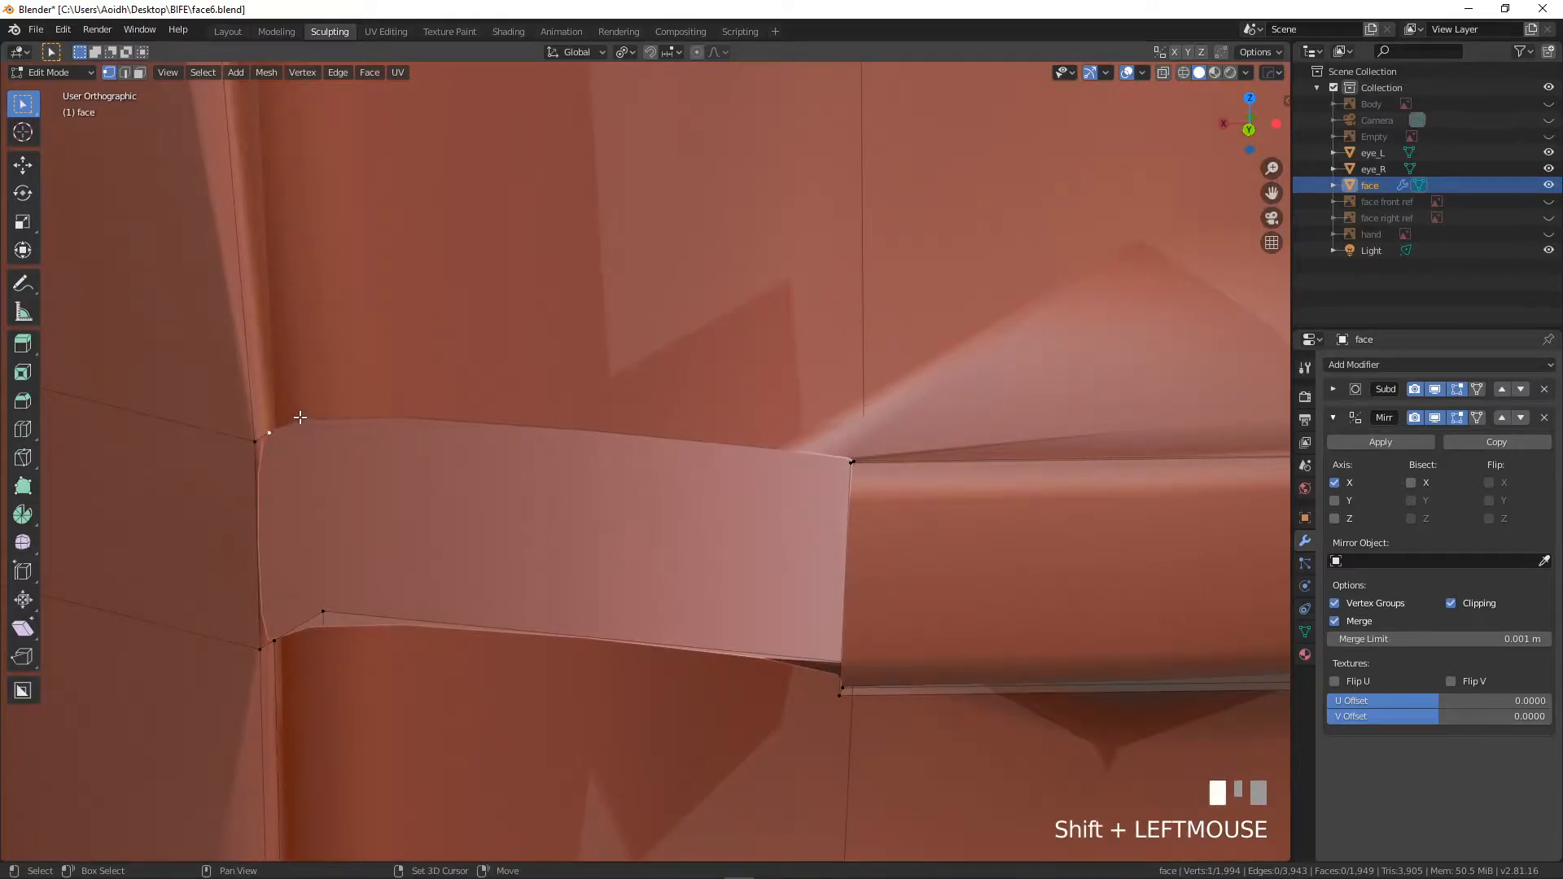
{"action": "left_click", "coordinate": [859, 456], "text": "shift"}
{"action": "key", "text": "f"}
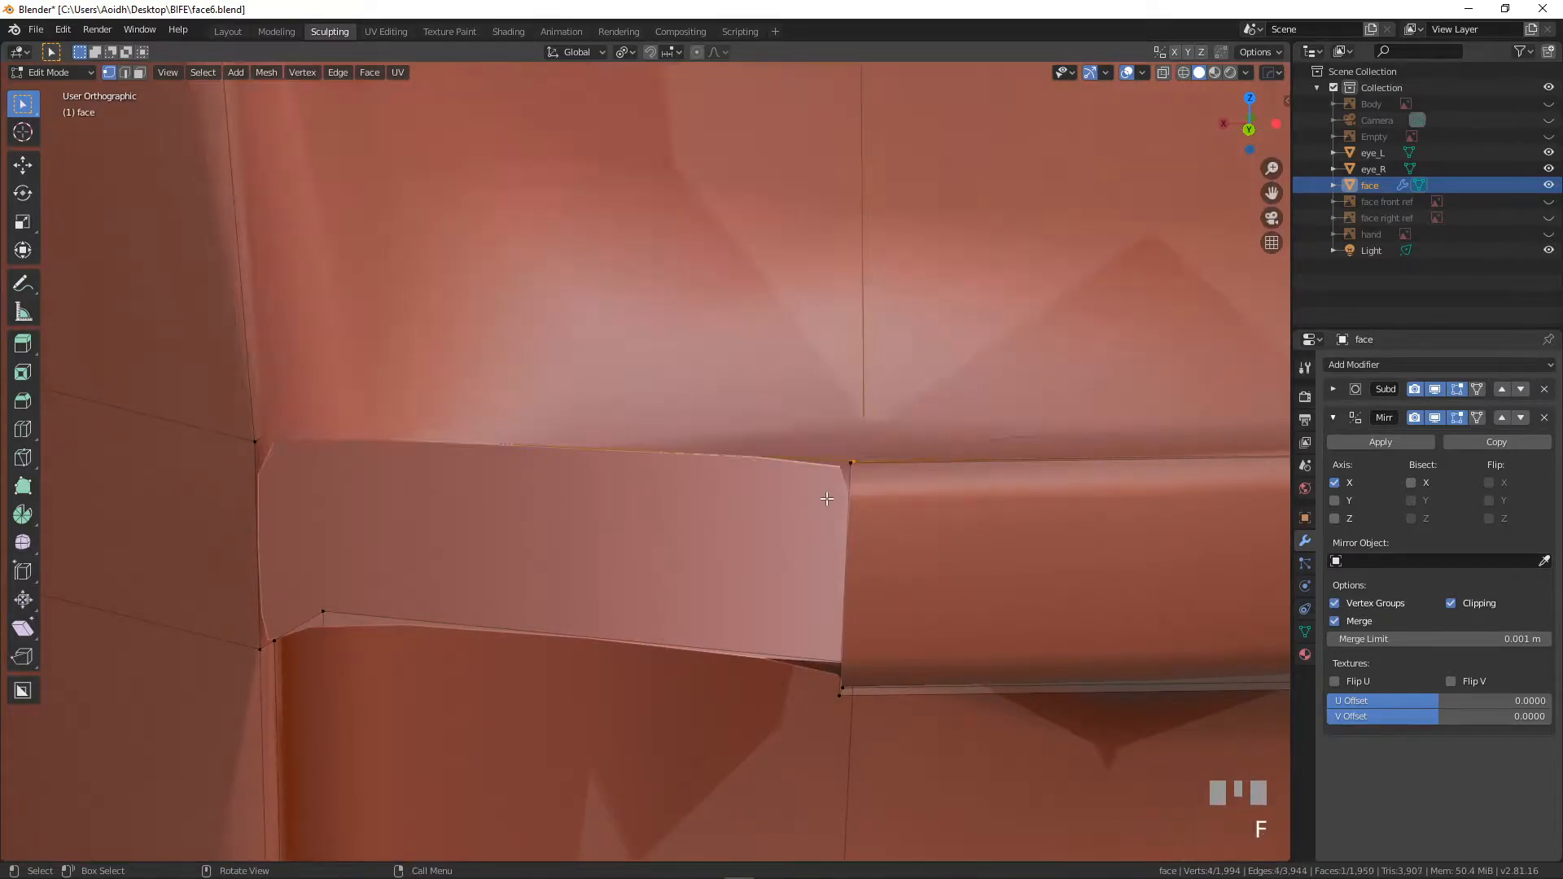
{"action": "left_click", "coordinate": [853, 466]}
{"action": "left_click", "coordinate": [833, 473], "text": "shift"}
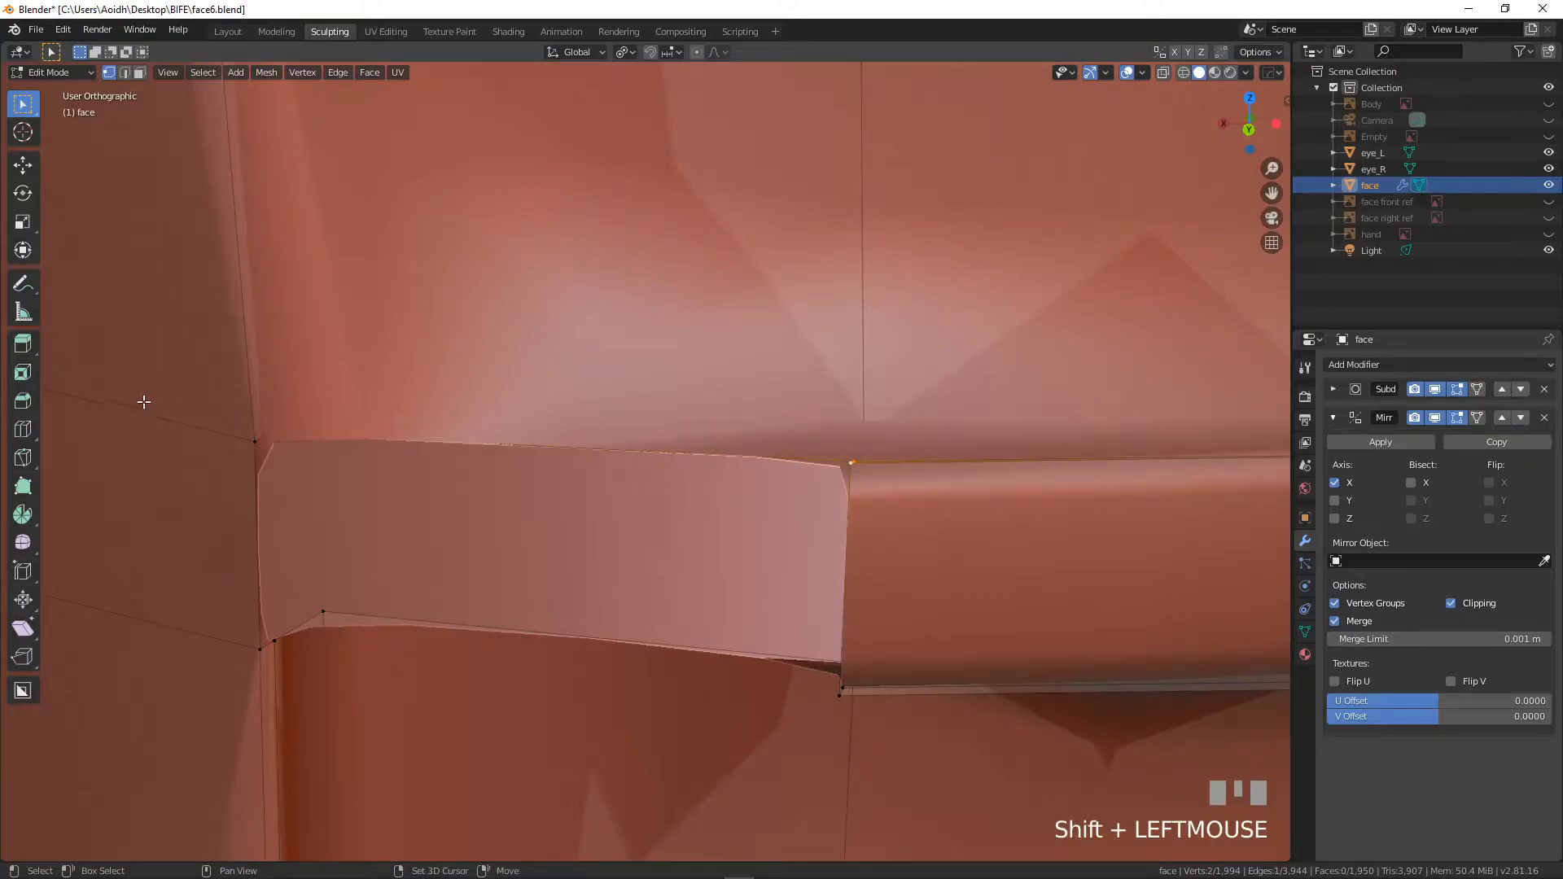
{"action": "key", "text": "f"}
- Fill the wide outer face joining the strap's back end to the edge of the thigh pad
{"action": "left_click", "coordinate": [254, 443]}
{"action": "left_click", "coordinate": [256, 646], "text": "shift"}
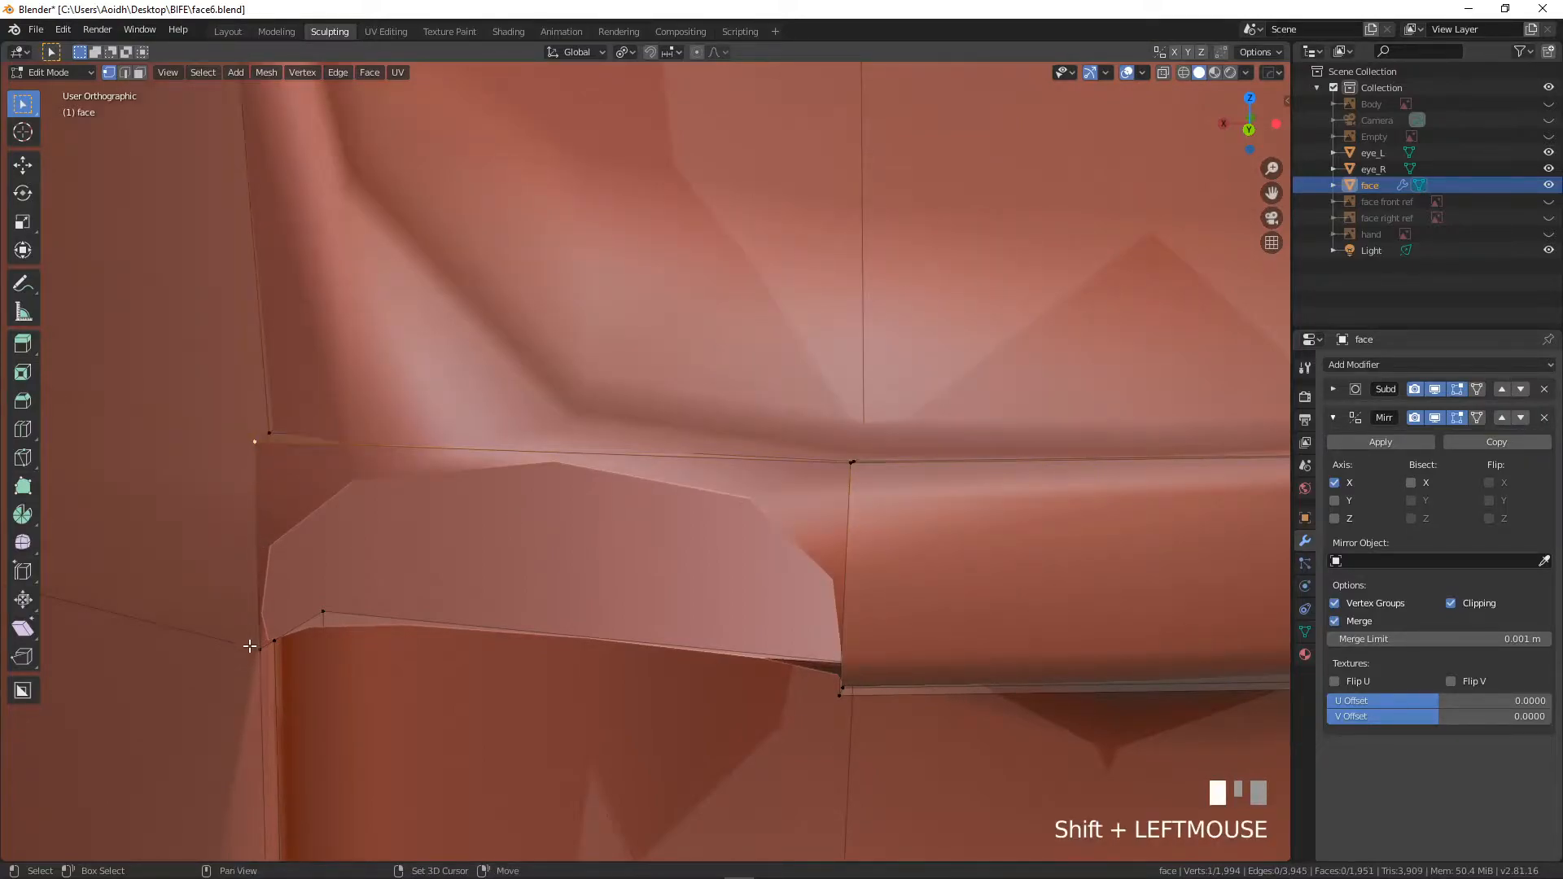
{"action": "left_click", "coordinate": [842, 709], "text": "shift"}
{"action": "key", "text": "f"}
- Fill the two narrow faces along the underside of the joint between the strap's back end and the thigh pad
{"action": "middle_click_drag", "start_coordinate": [827, 513], "coordinate": [774, 353]}
{"action": "scroll", "coordinate": [700, 448], "scroll_direction": "up", "scroll_amount": 3}
{"action": "left_click", "coordinate": [906, 498]}
{"action": "left_click", "coordinate": [283, 468], "text": "shift"}
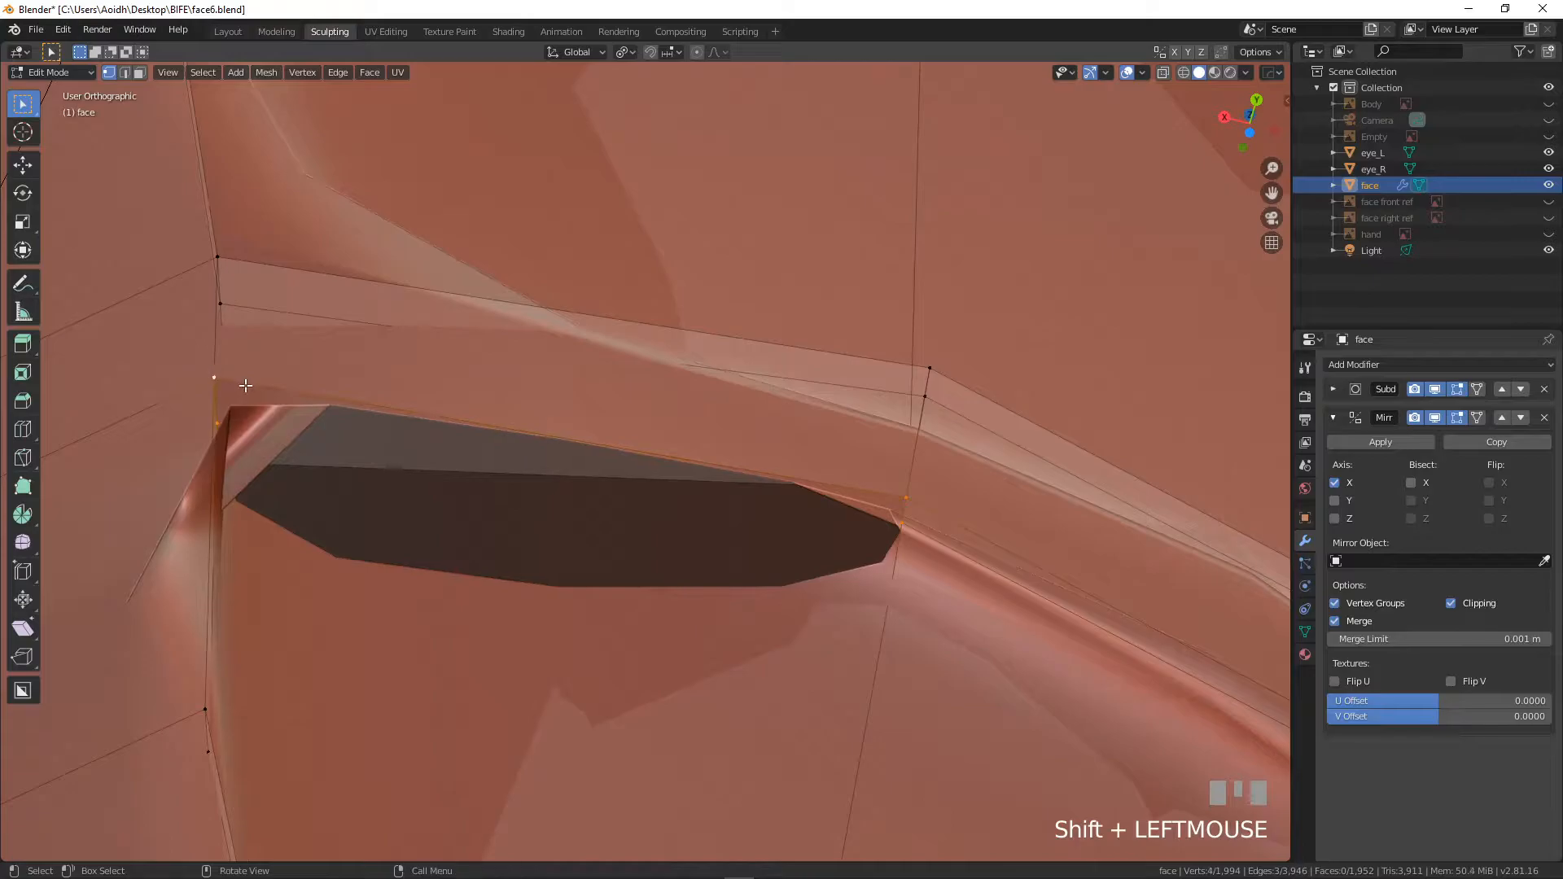
{"action": "key", "text": "f"}
{"action": "left_click", "coordinate": [216, 423]}
{"action": "left_click", "coordinate": [231, 556], "text": "shift"}
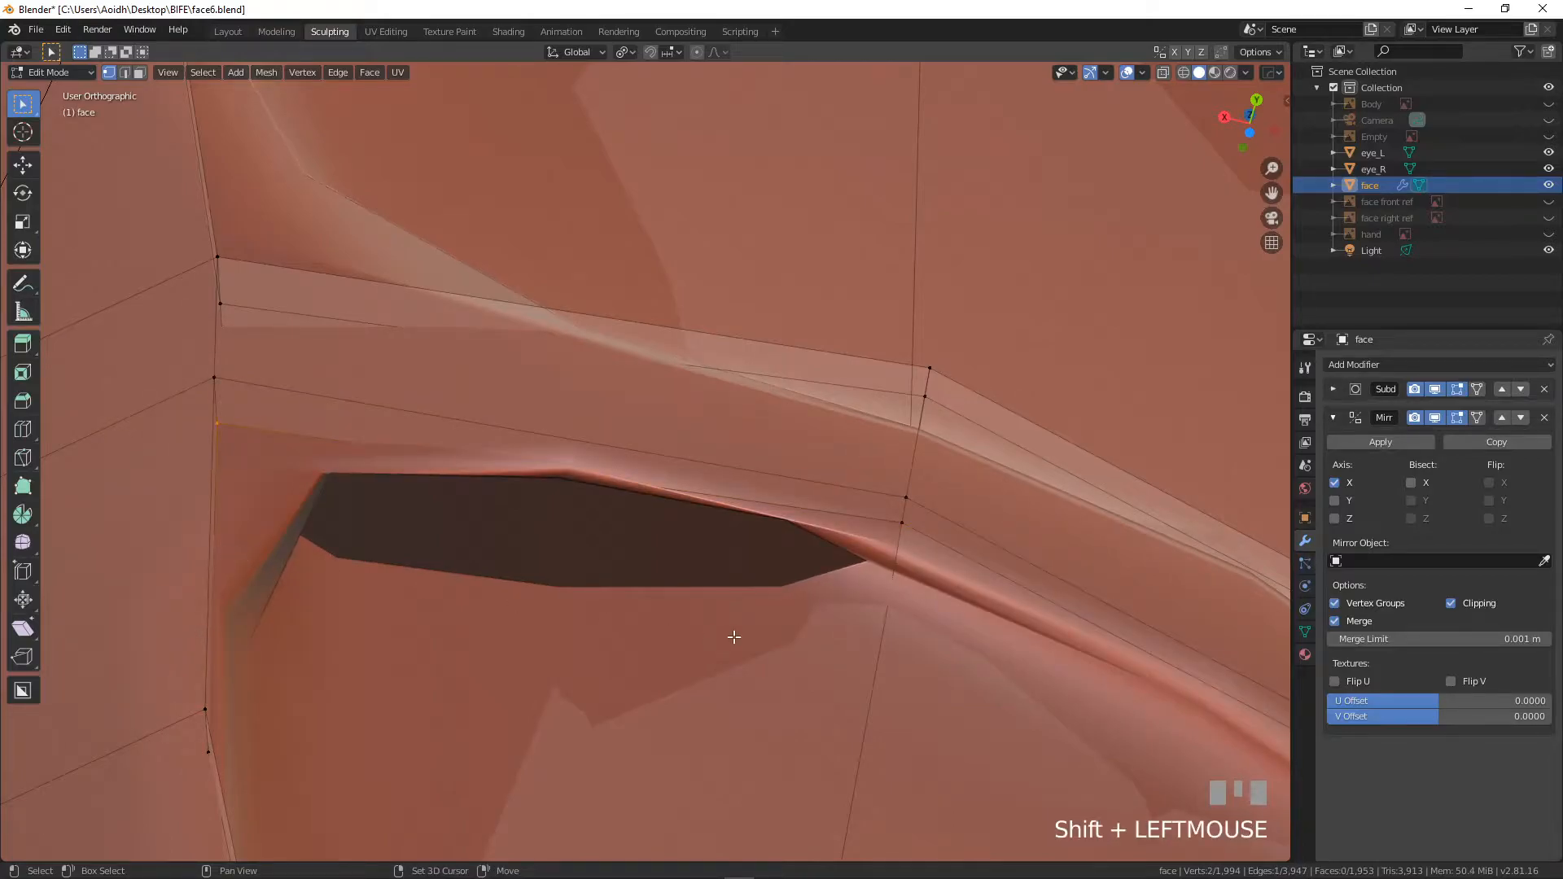
{"action": "left_click", "coordinate": [909, 549], "text": "shift"}
{"action": "key", "text": "f"}
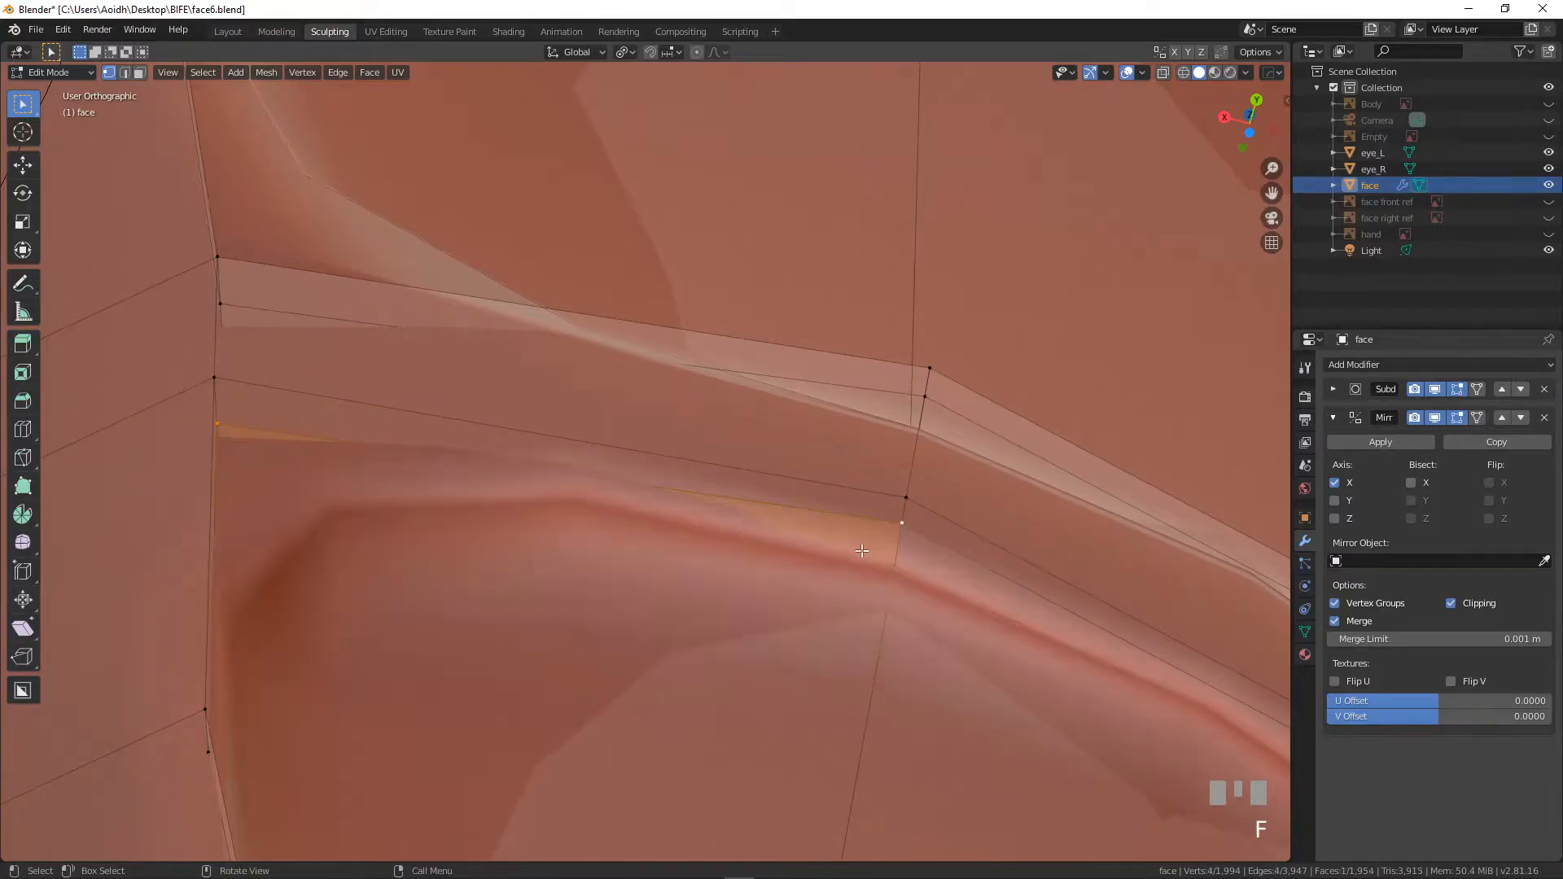
{"action": "scroll", "coordinate": [775, 659], "scroll_direction": "down", "scroll_amount": 4}
{"action": "scroll", "coordinate": [776, 659], "scroll_direction": "down", "scroll_amount": 5}
{"action": "middle_click_drag", "start_coordinate": [776, 660], "coordinate": [974, 468]}
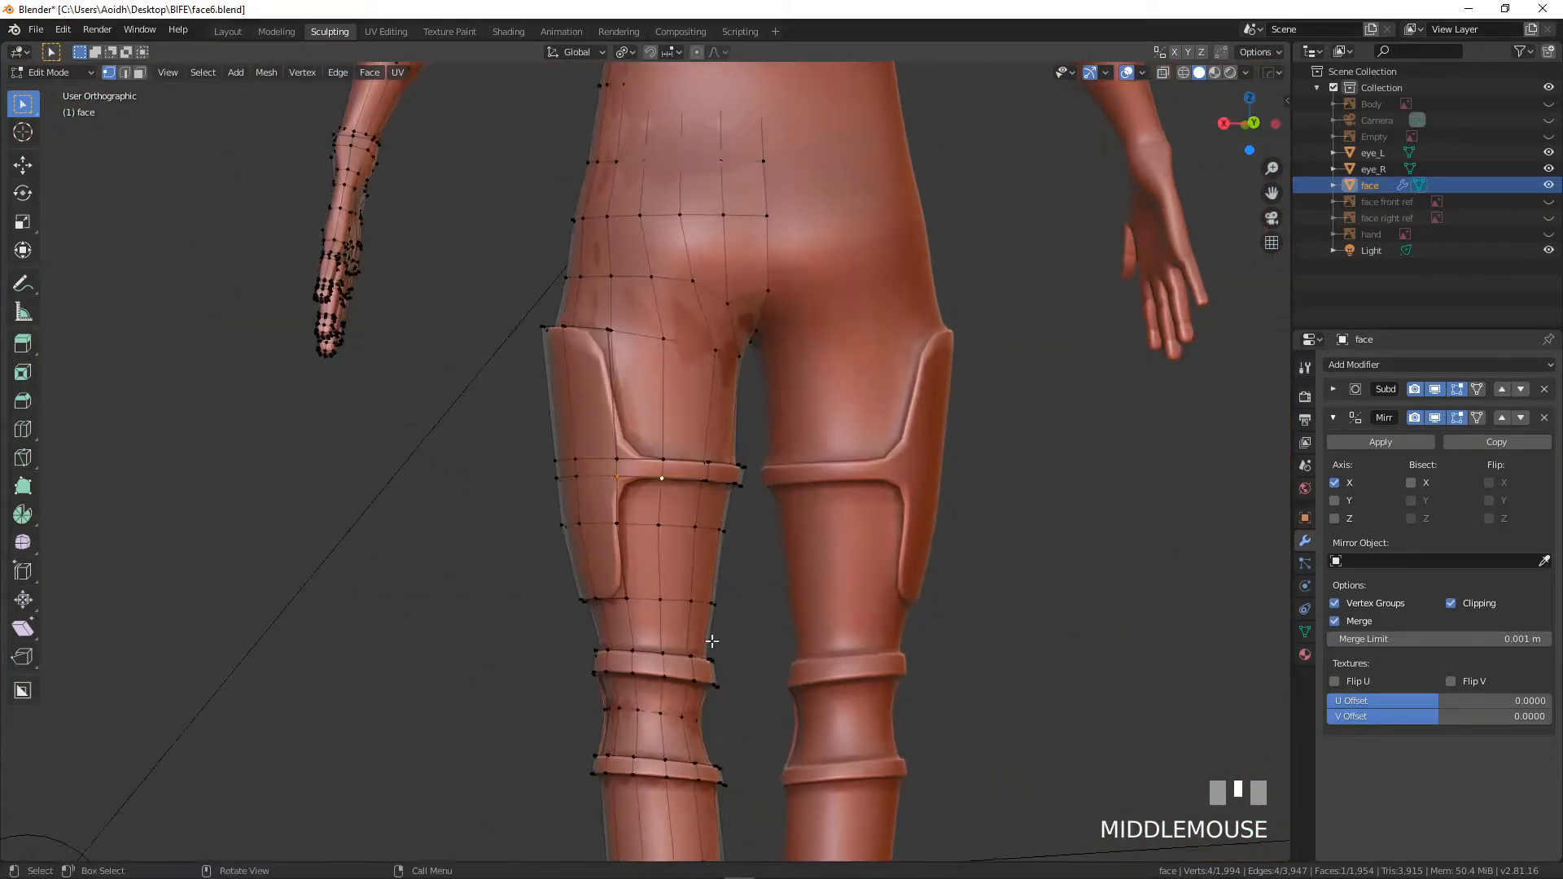
{"action": "scroll", "coordinate": [974, 467], "scroll_direction": "up", "scroll_amount": 4}
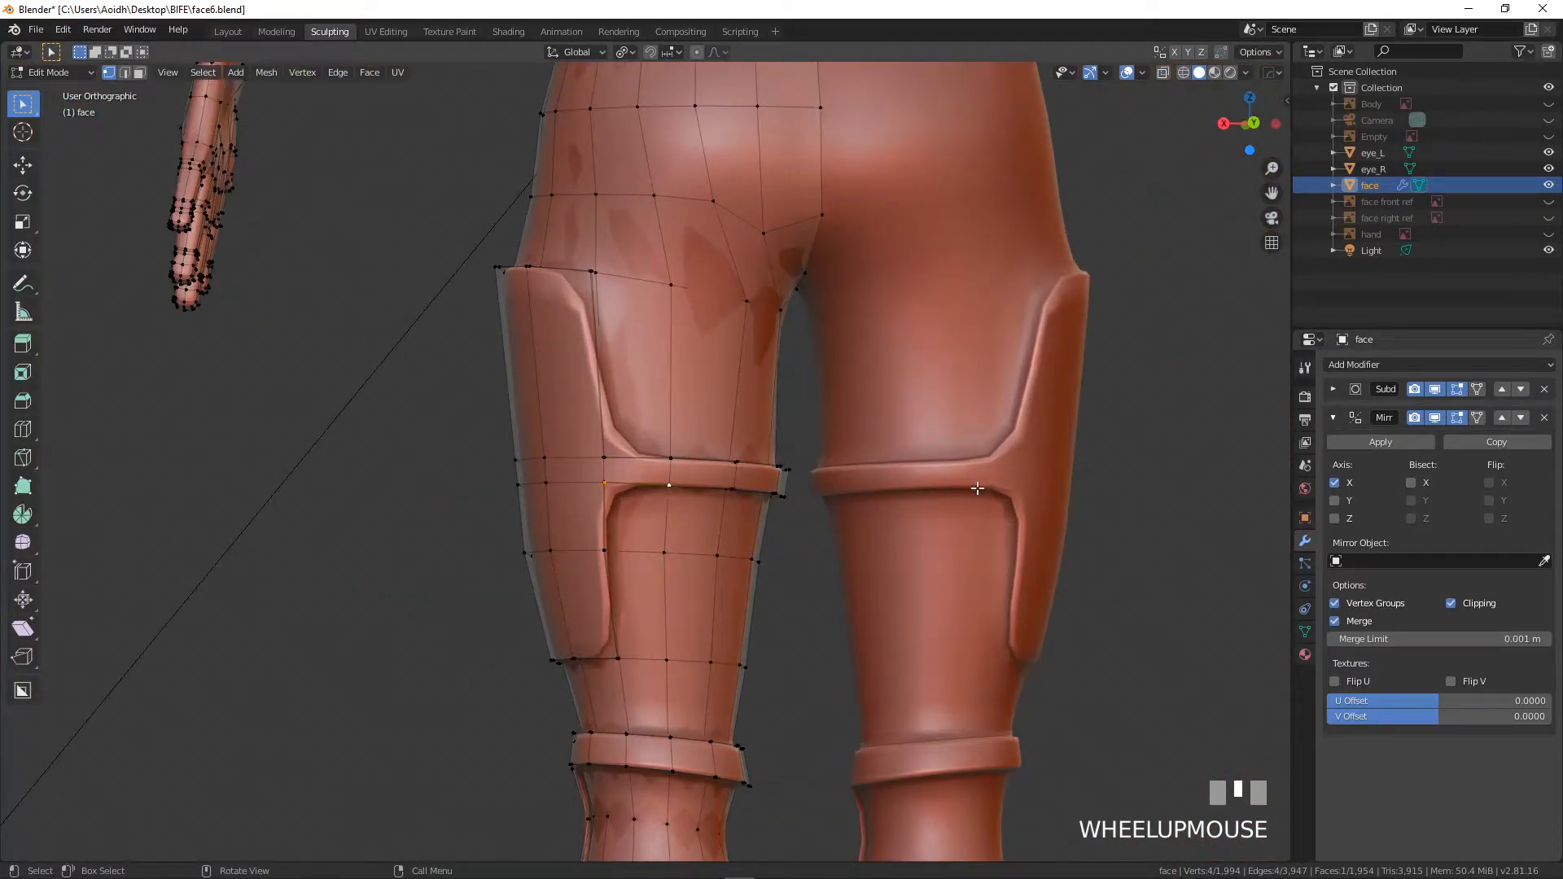
{"action": "key", "text": "ctrl+r"}
{"action": "left_click", "coordinate": [640, 476]}
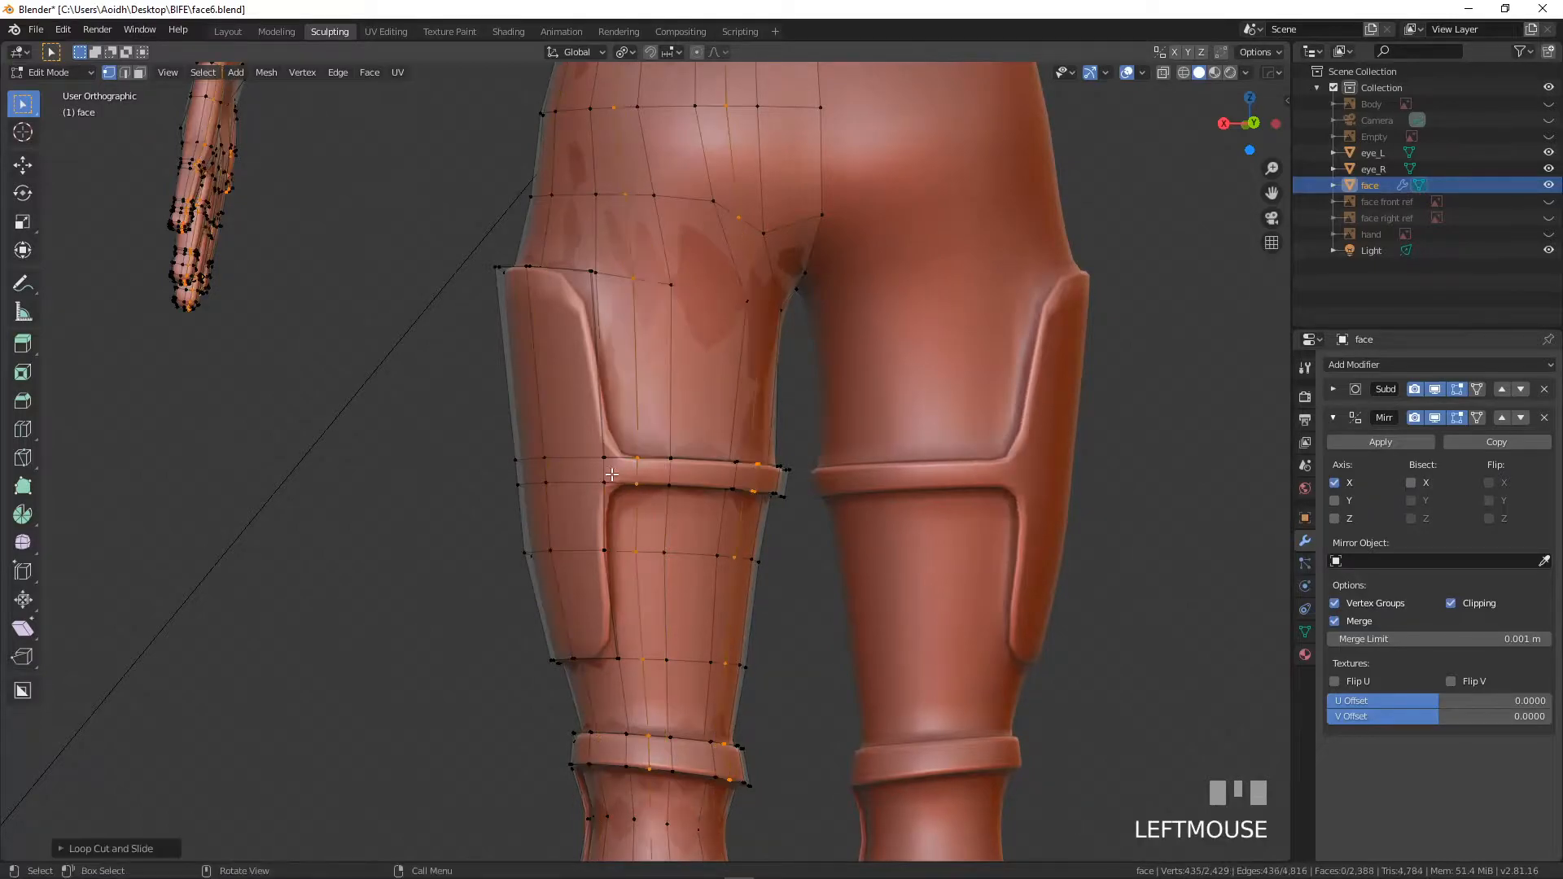
{"action": "key", "text": "ctrl+z"}
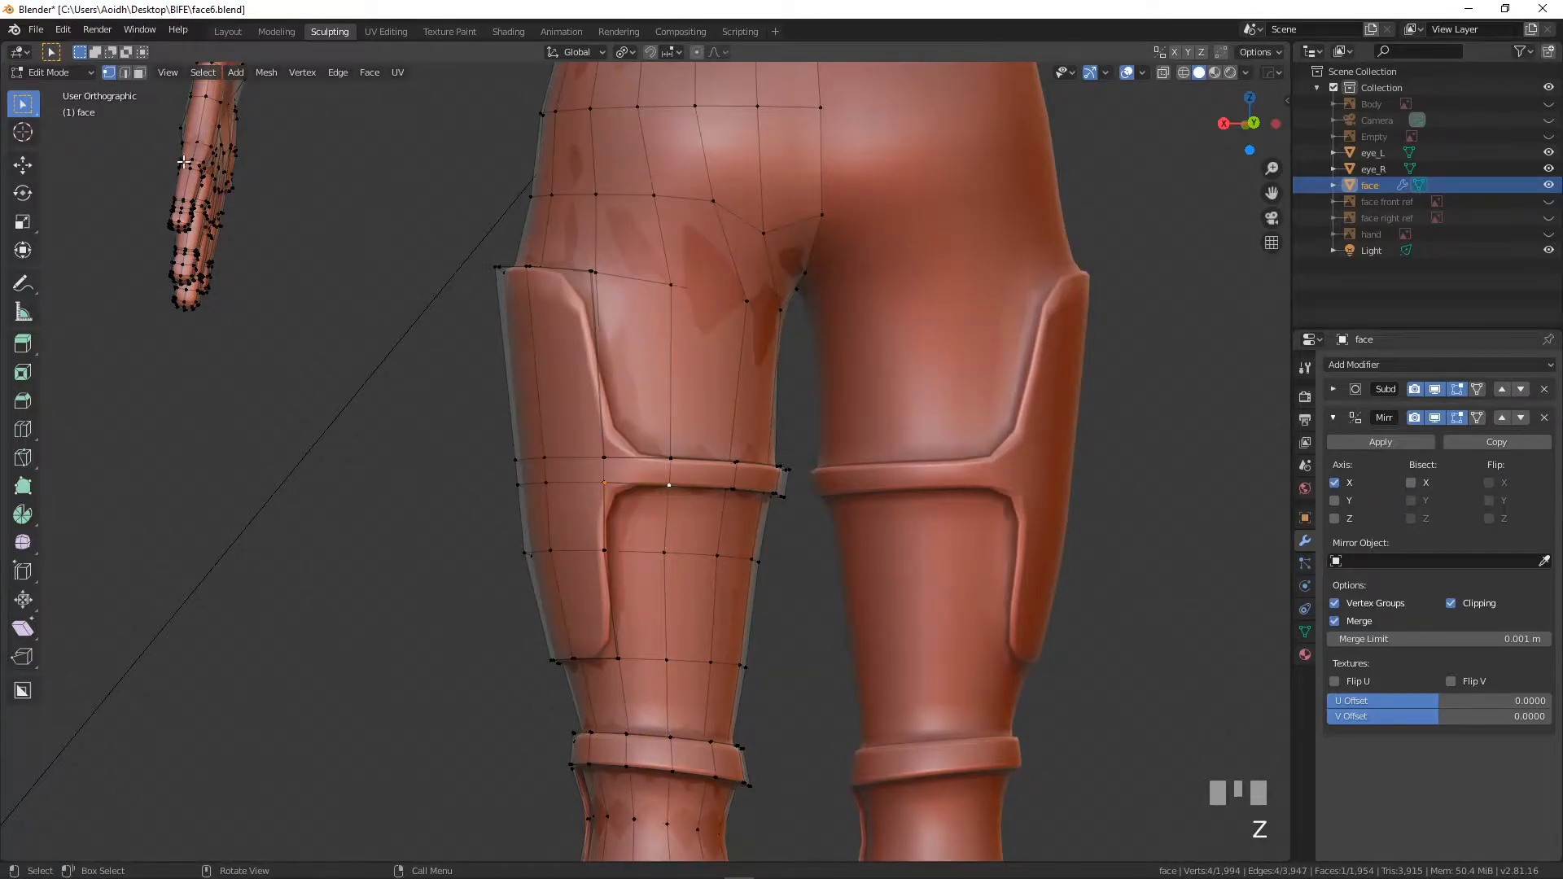
- Try a loop cut around the thigh above the strap, slid down close to the strap's upper edge
{"action": "scroll", "coordinate": [592, 449], "scroll_direction": "up", "scroll_amount": 4}
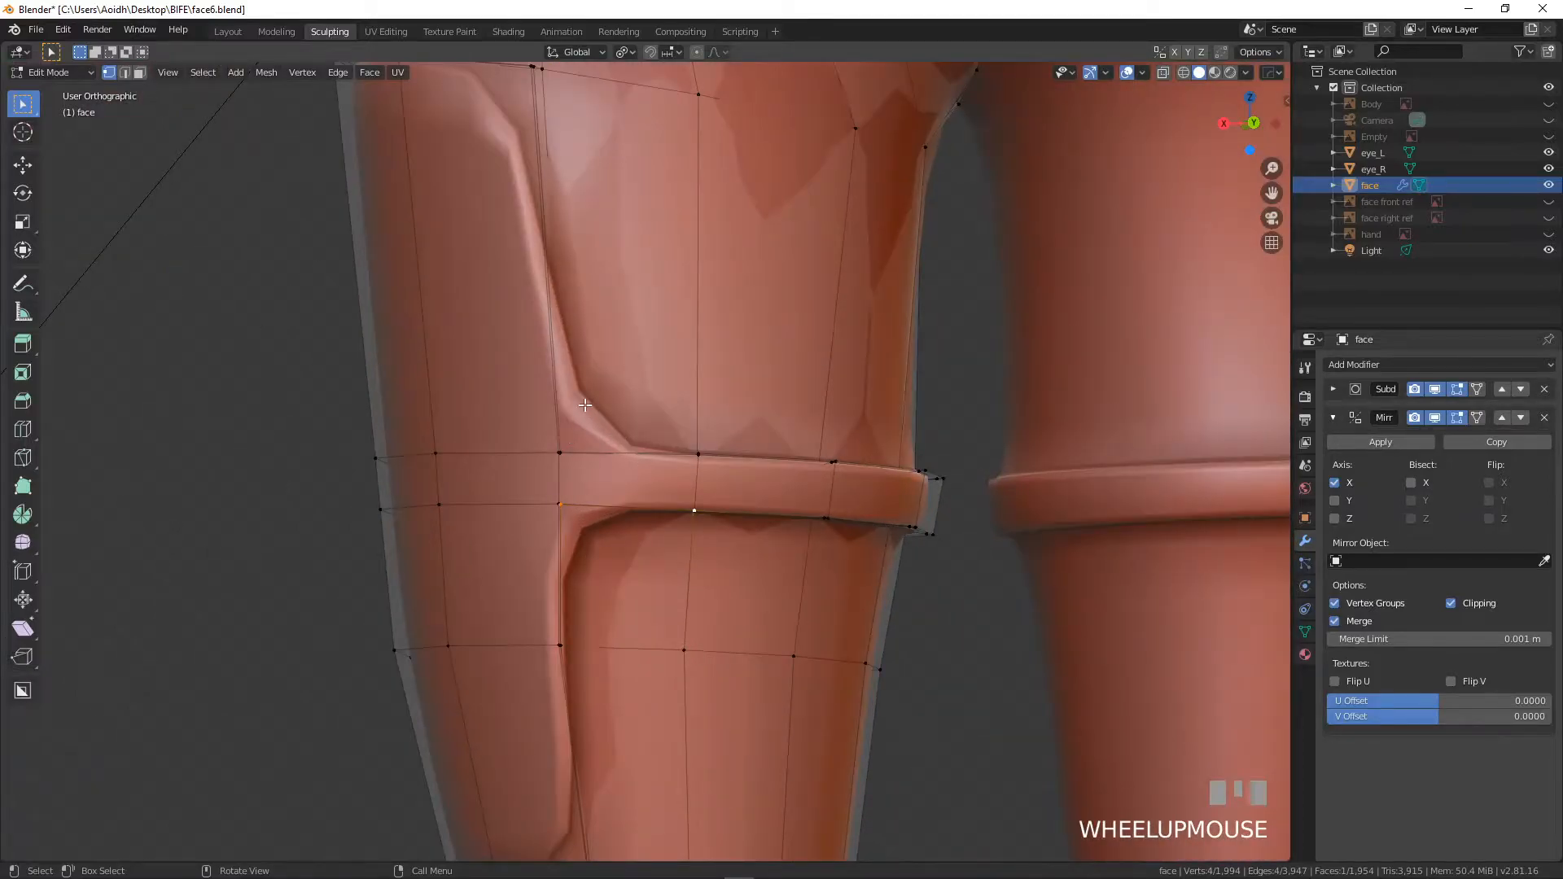
{"action": "key", "text": "ctrl+r"}
{"action": "left_click", "coordinate": [560, 338]}
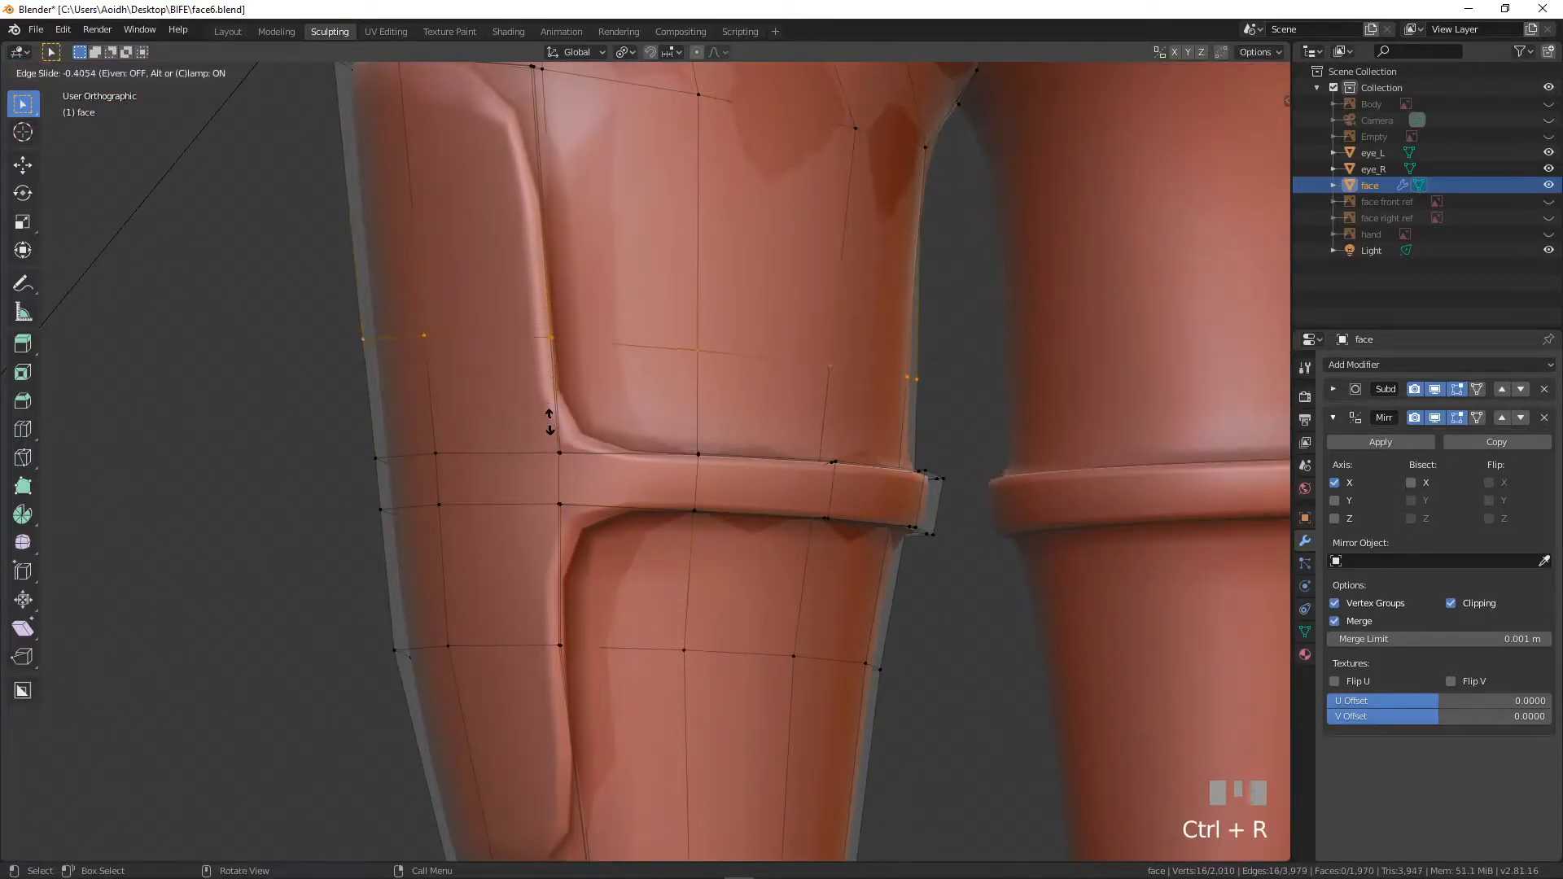
{"action": "left_click", "coordinate": [552, 498]}
{"action": "scroll", "coordinate": [916, 494], "scroll_direction": "down", "scroll_amount": 3}
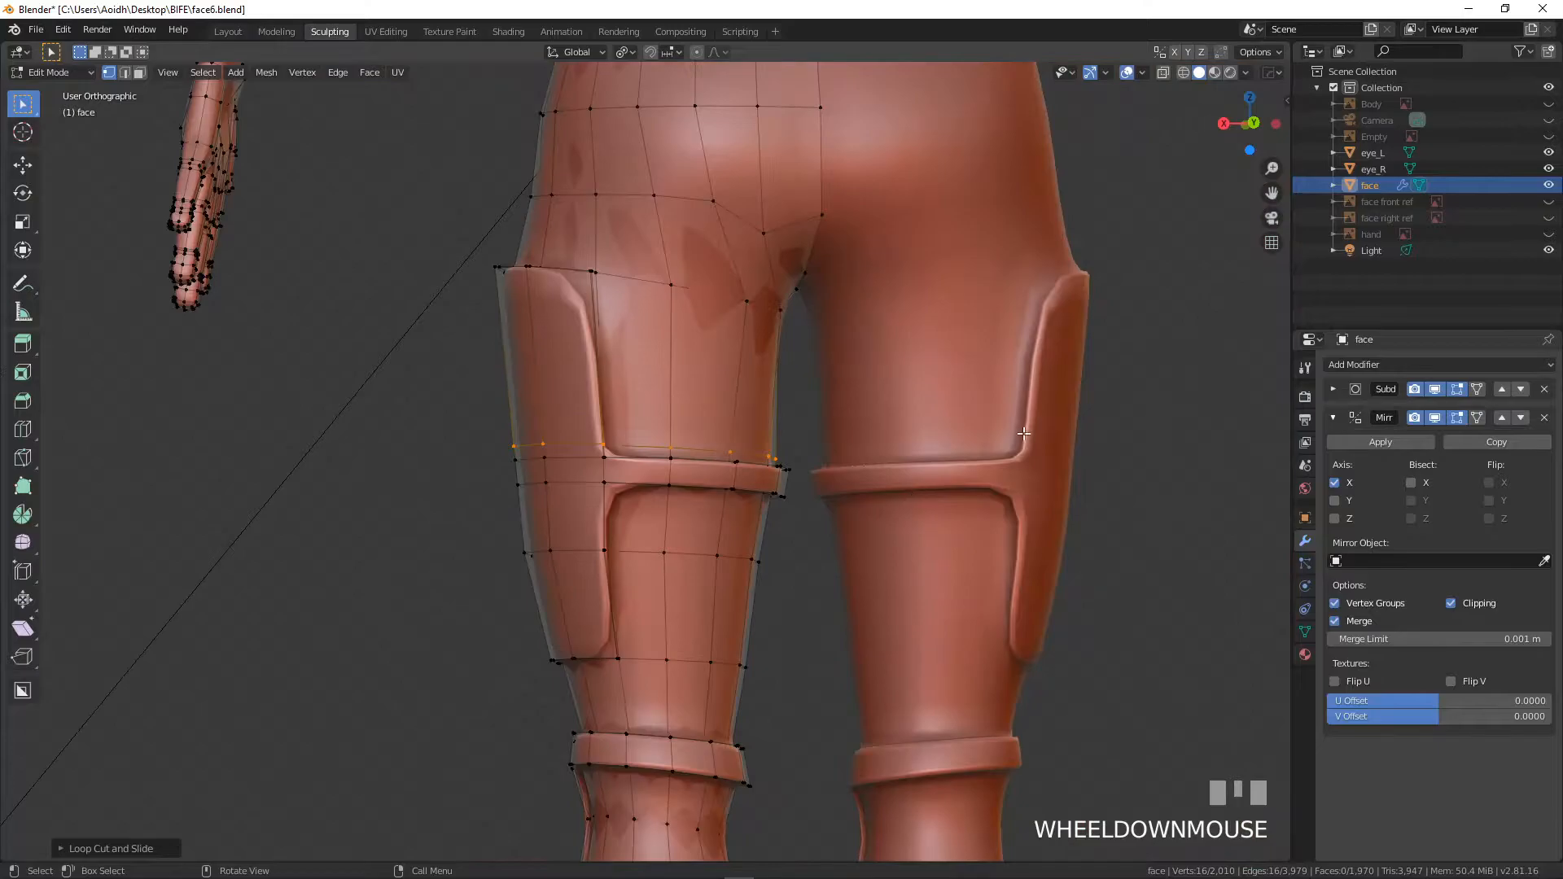
- Select the five faces between the strap's front end and the thigh pad's front edge, including both end walls, and delete them
{"action": "scroll", "coordinate": [909, 443], "scroll_direction": "down", "scroll_amount": 3}
{"action": "middle_click_drag", "start_coordinate": [908, 444], "coordinate": [552, 452]}
{"action": "scroll", "coordinate": [600, 453], "scroll_direction": "up", "scroll_amount": 6}
{"action": "scroll", "coordinate": [714, 483], "scroll_direction": "up", "scroll_amount": 3}
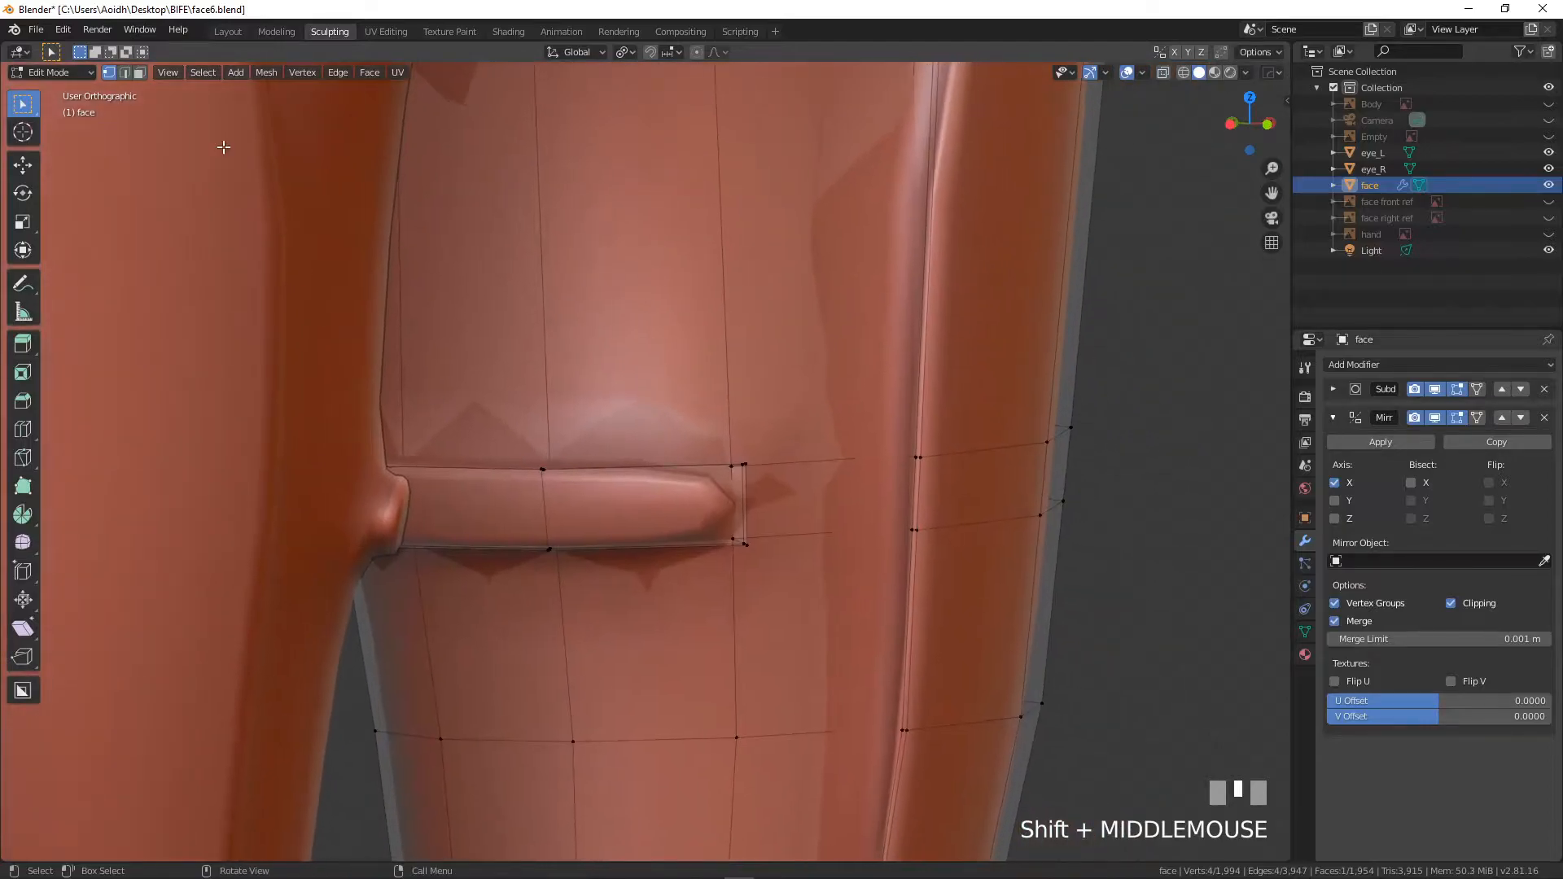
{"action": "left_click", "coordinate": [141, 73]}
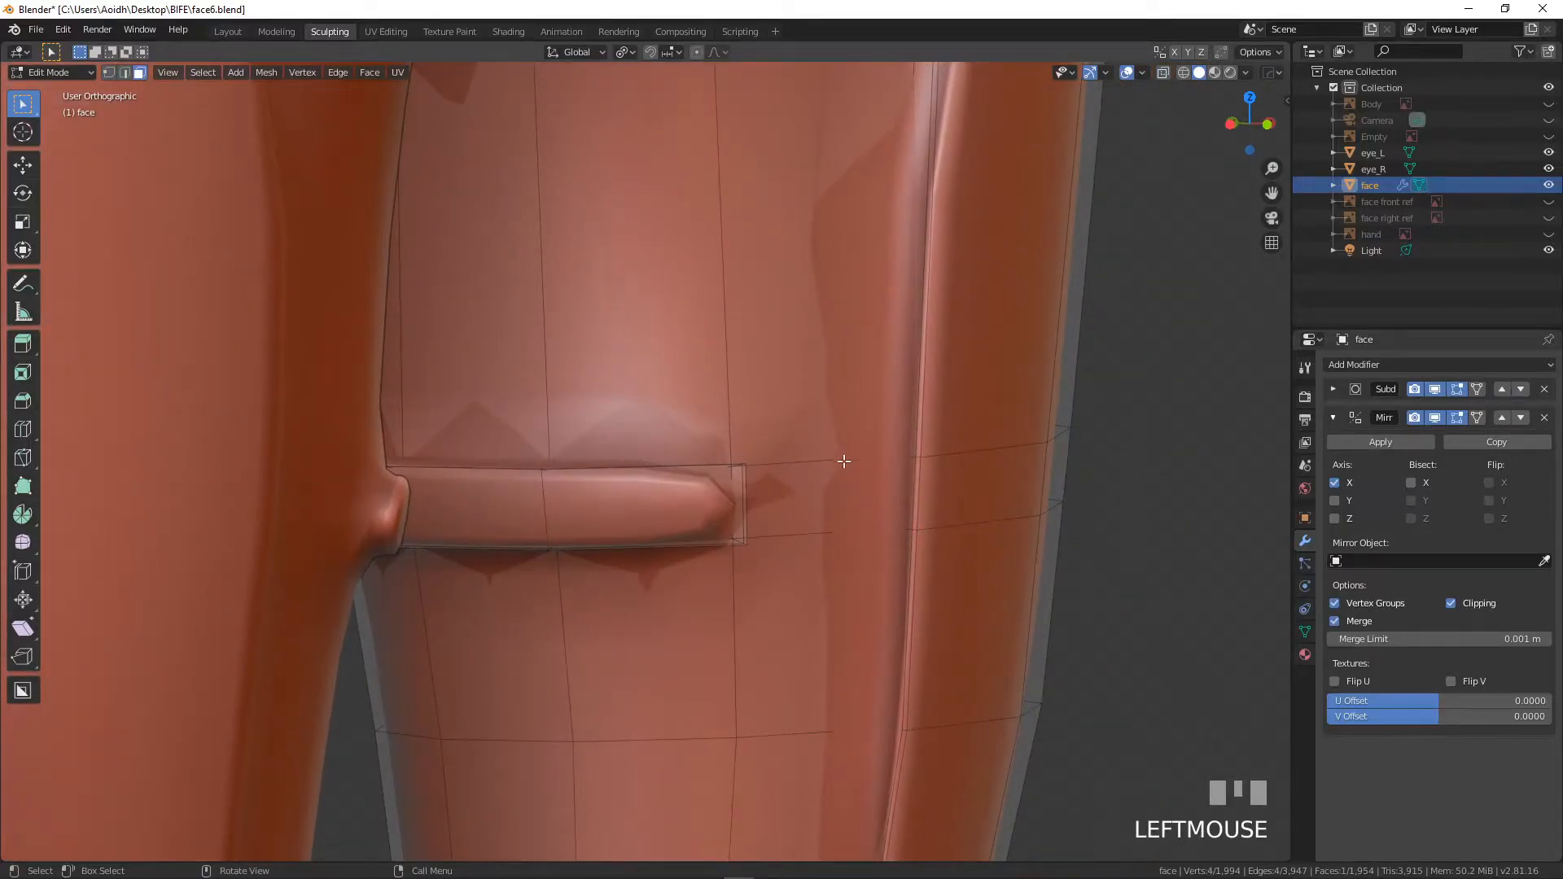
{"action": "scroll", "coordinate": [847, 462], "scroll_direction": "down", "scroll_amount": 5}
{"action": "scroll", "coordinate": [580, 531], "scroll_direction": "down", "scroll_amount": 3}
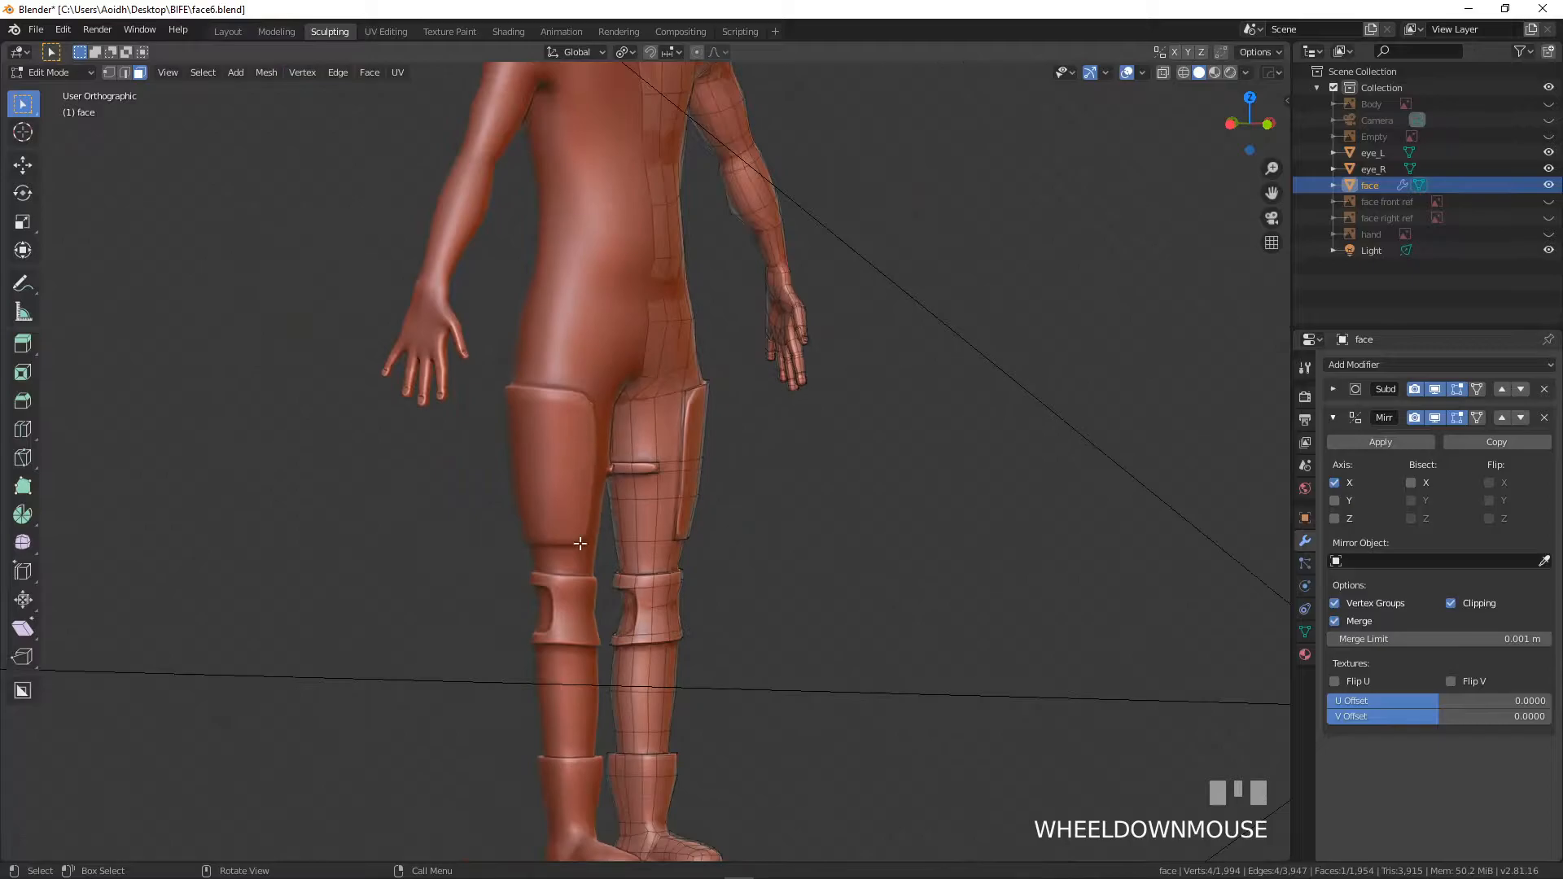
{"action": "scroll", "coordinate": [679, 649], "scroll_direction": "up", "scroll_amount": 4}
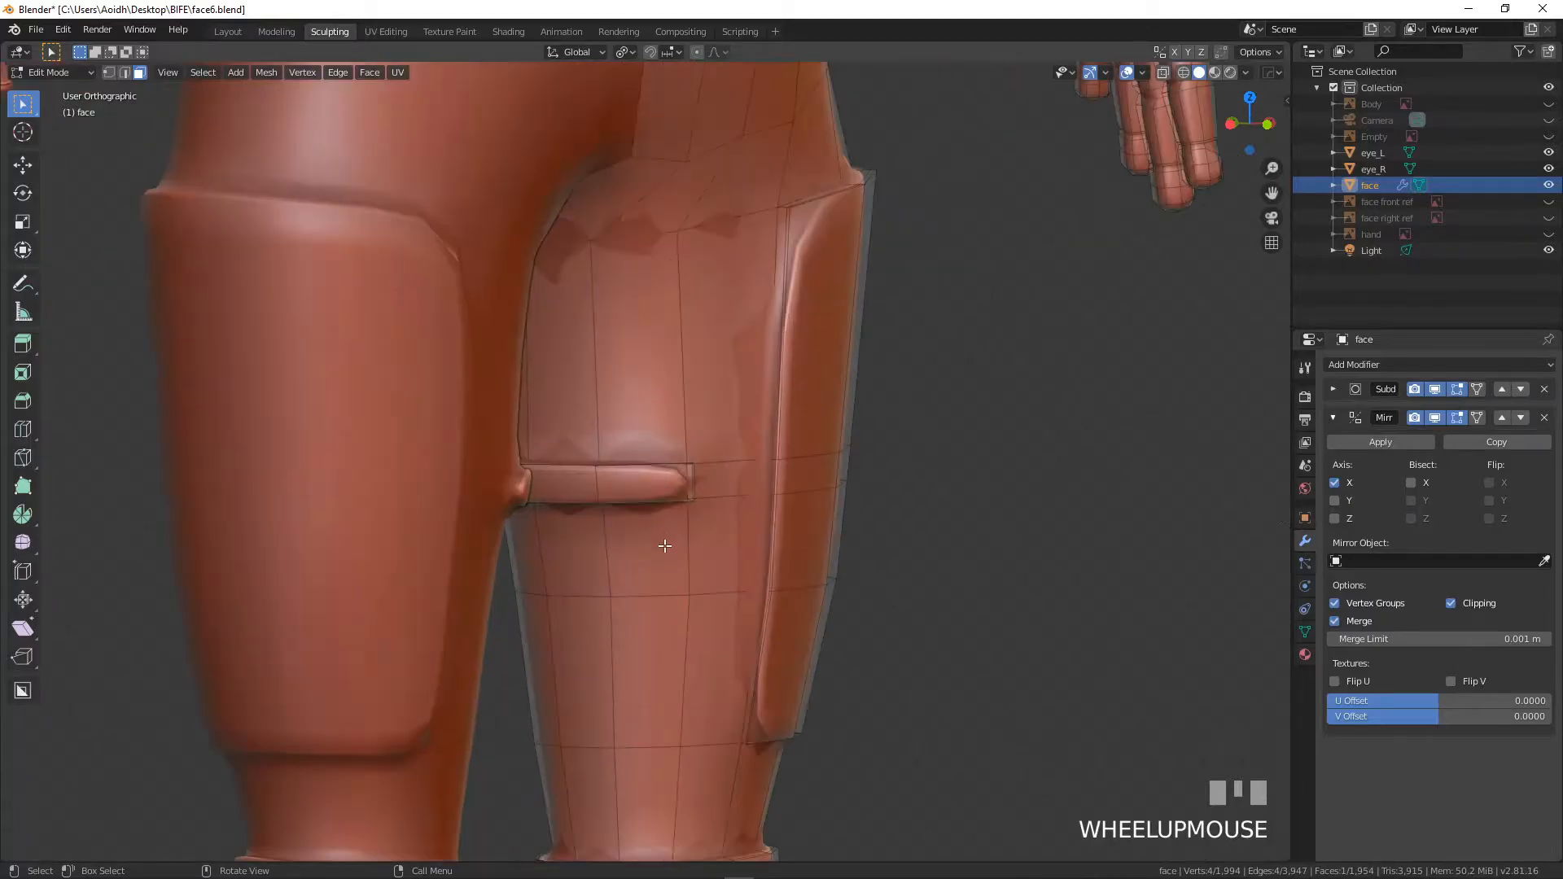
{"action": "middle_click_drag", "start_coordinate": [657, 632], "coordinate": [716, 627]}
{"action": "scroll", "coordinate": [553, 579], "scroll_direction": "up", "scroll_amount": 3}
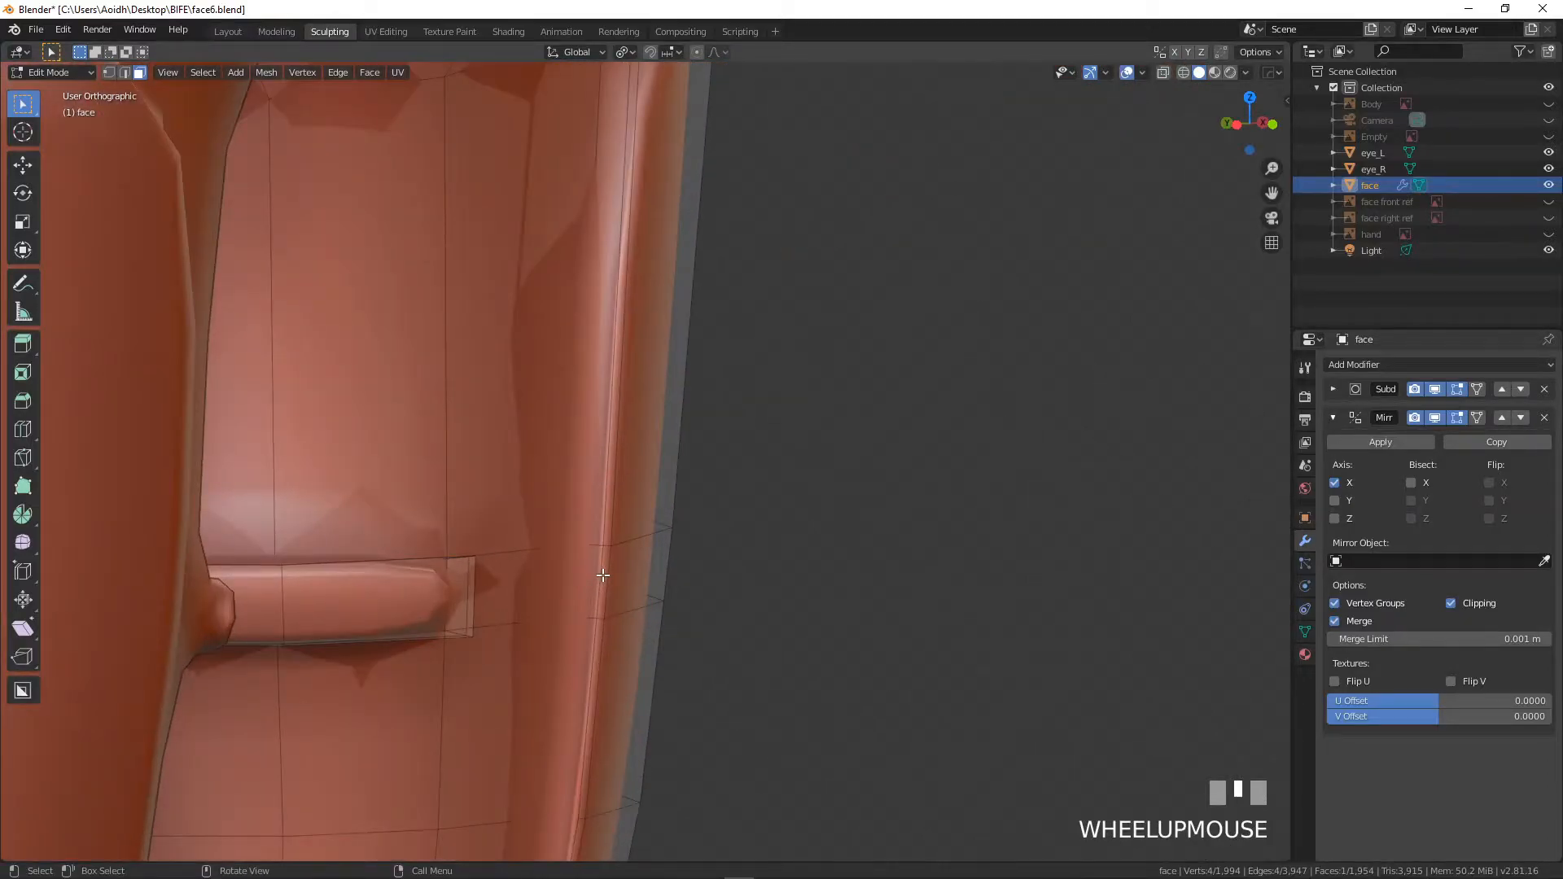
{"action": "left_click", "coordinate": [602, 575]}
{"action": "left_click", "coordinate": [542, 571], "text": "shift"}
{"action": "middle_click_drag", "start_coordinate": [542, 572], "coordinate": [438, 556]}
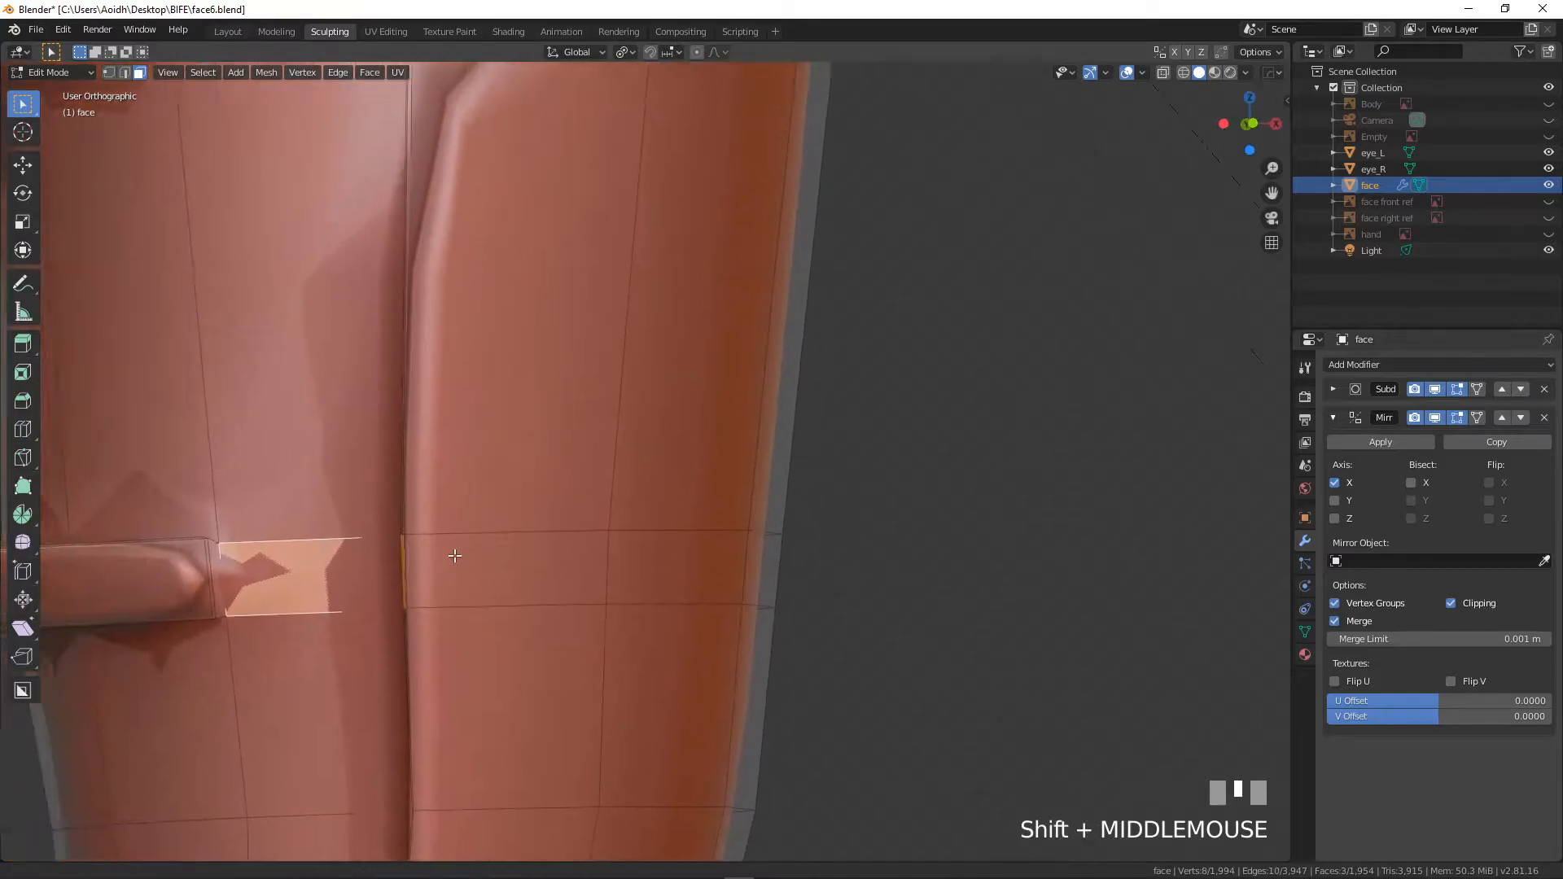
{"action": "scroll", "coordinate": [438, 556], "scroll_direction": "up", "scroll_amount": 3}
{"action": "left_click", "coordinate": [216, 696], "text": "shift"}
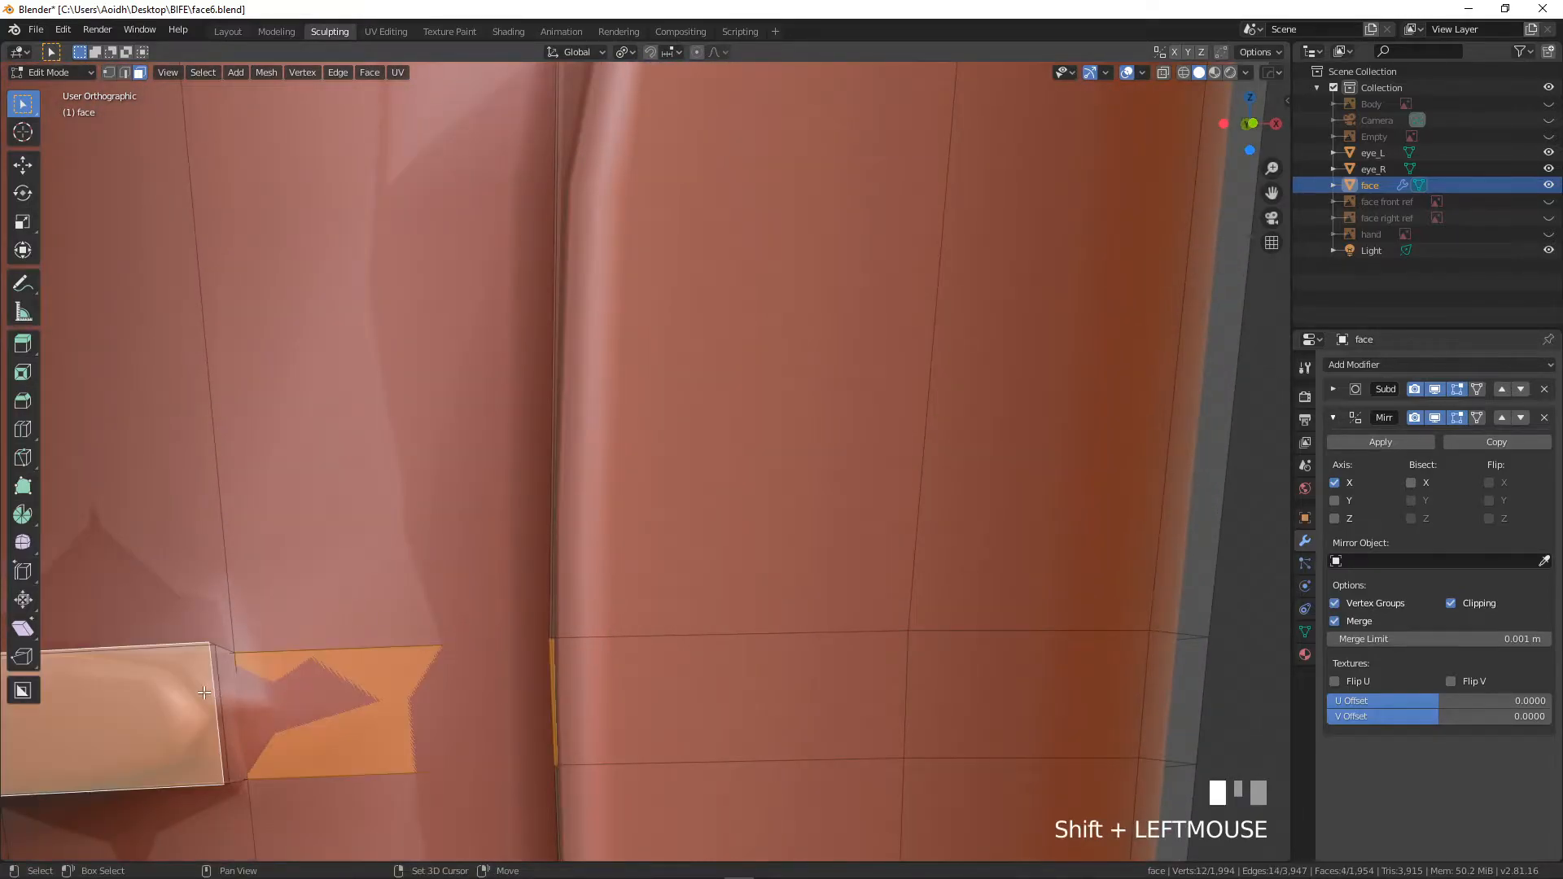
{"action": "left_click", "coordinate": [218, 690], "text": "shift"}
{"action": "middle_click_drag", "start_coordinate": [244, 684], "coordinate": [391, 440], "text": "shift"}
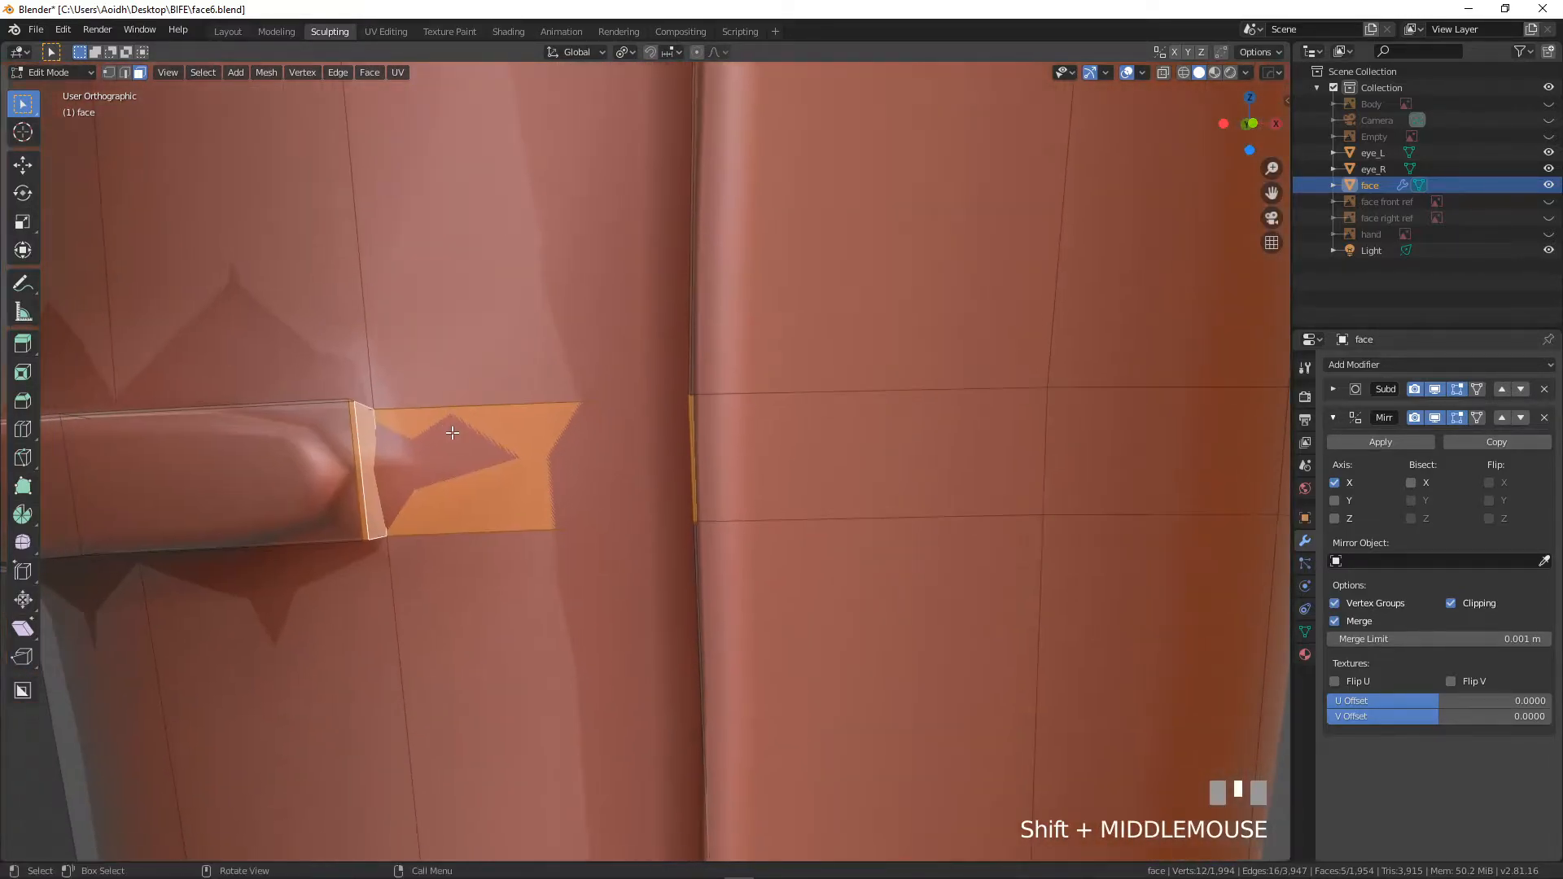
{"action": "key", "text": "x"}
{"action": "left_click", "coordinate": [453, 432]}
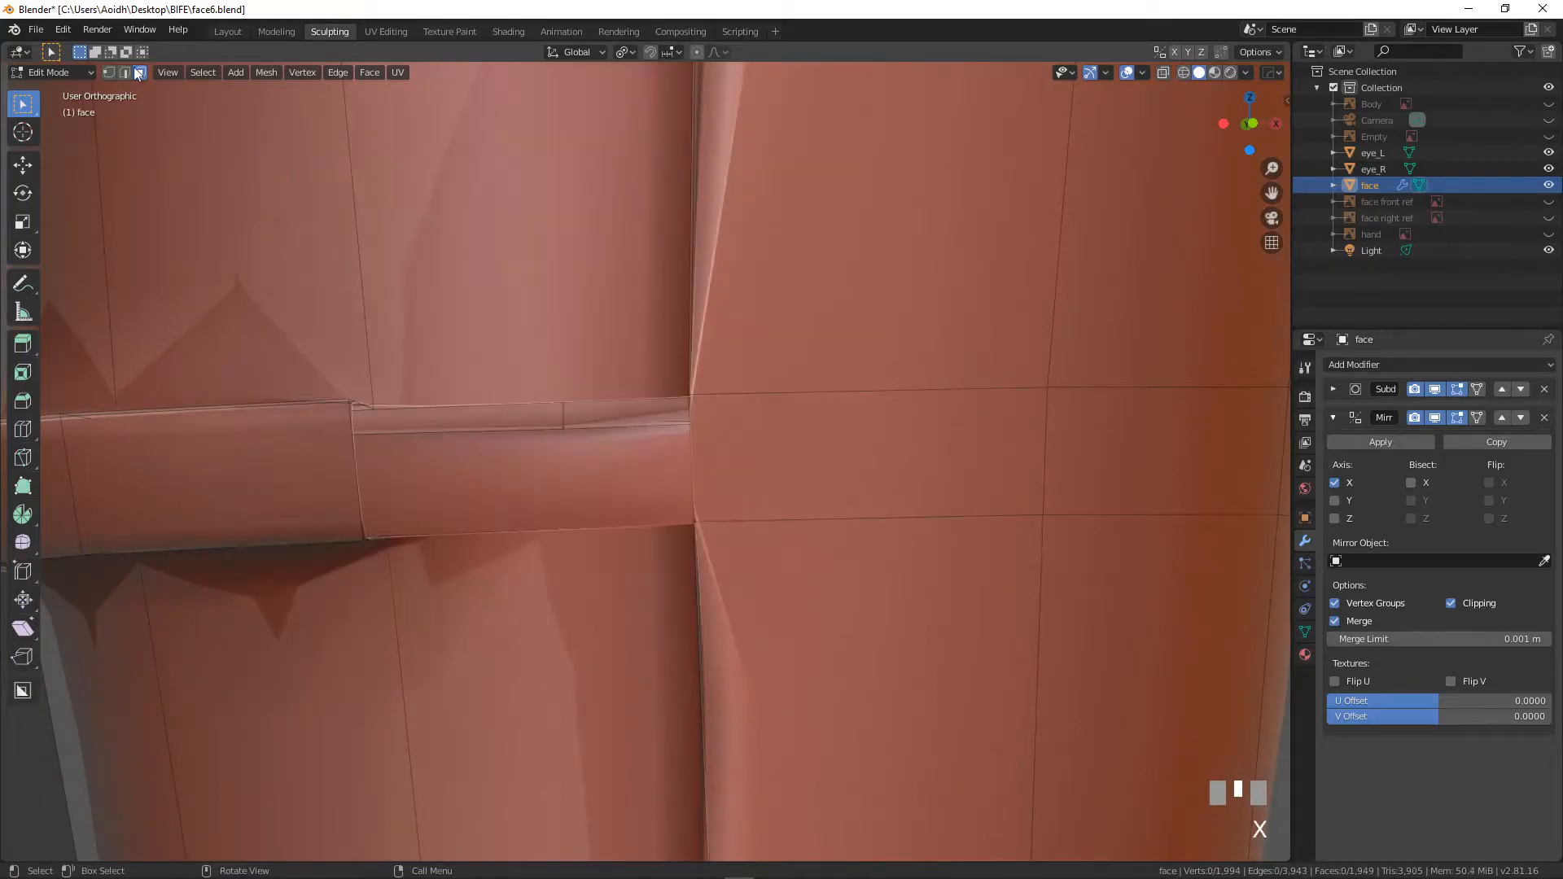
- Fill the two narrow faces along the upper edge of the opening between the strap's front end and the thigh pad
{"action": "left_click", "coordinate": [108, 73]}
{"action": "scroll", "coordinate": [412, 516], "scroll_direction": "up", "scroll_amount": 3}
{"action": "left_click", "coordinate": [175, 370]}
{"action": "left_click", "coordinate": [143, 358], "text": "shift"}
{"action": "scroll", "coordinate": [155, 362], "scroll_direction": "down", "scroll_amount": 2}
{"action": "middle_click_drag", "start_coordinate": [155, 362], "coordinate": [391, 516]}
{"action": "left_click", "coordinate": [604, 528], "text": "shift"}
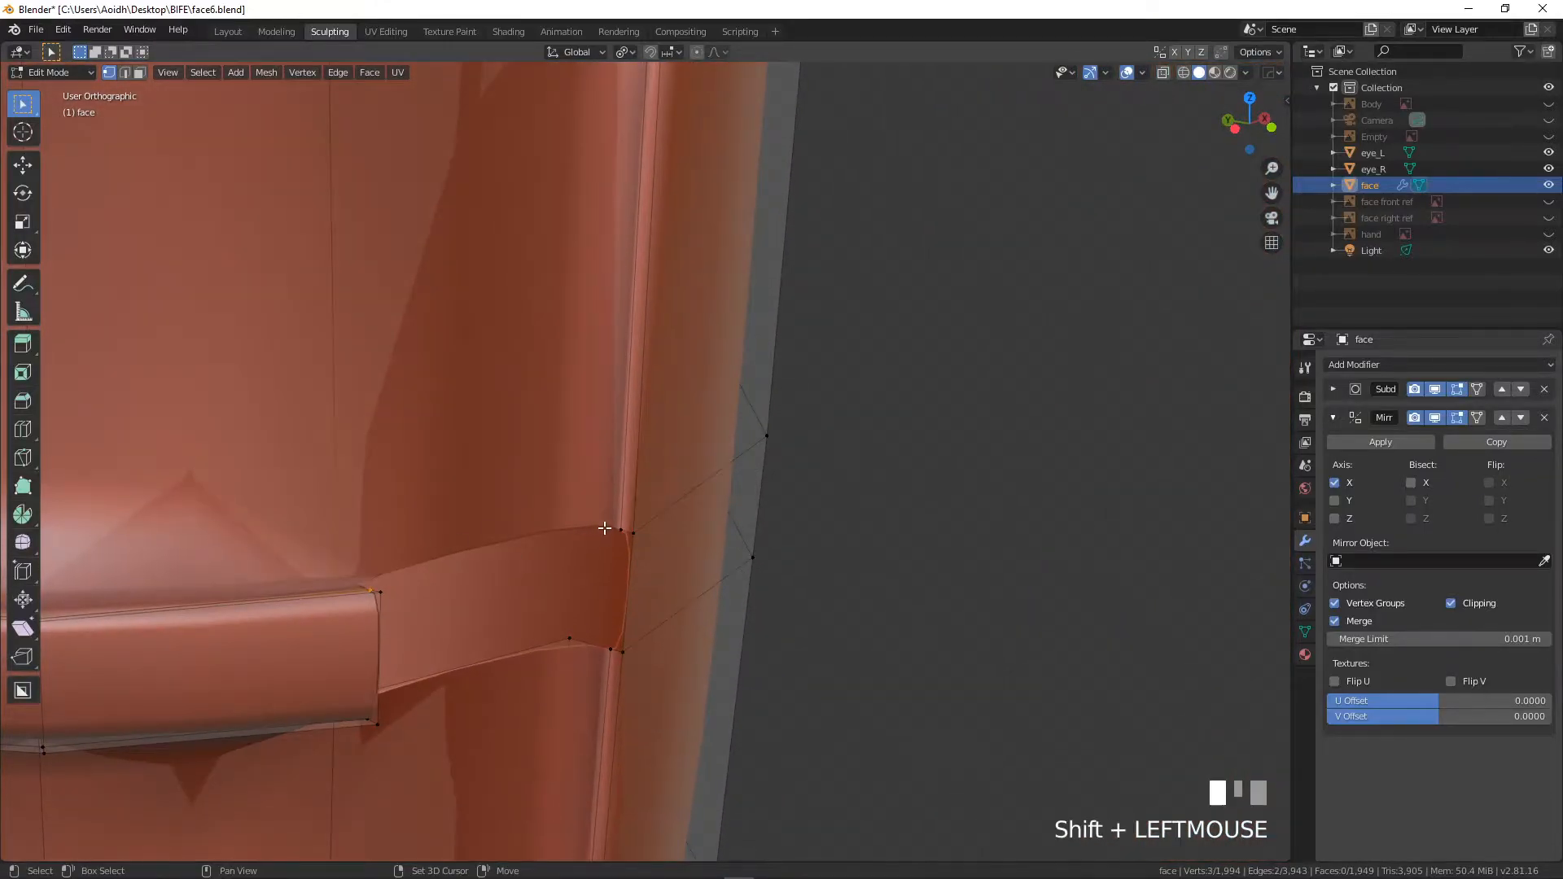
{"action": "key", "text": "f"}
{"action": "left_click", "coordinate": [641, 534]}
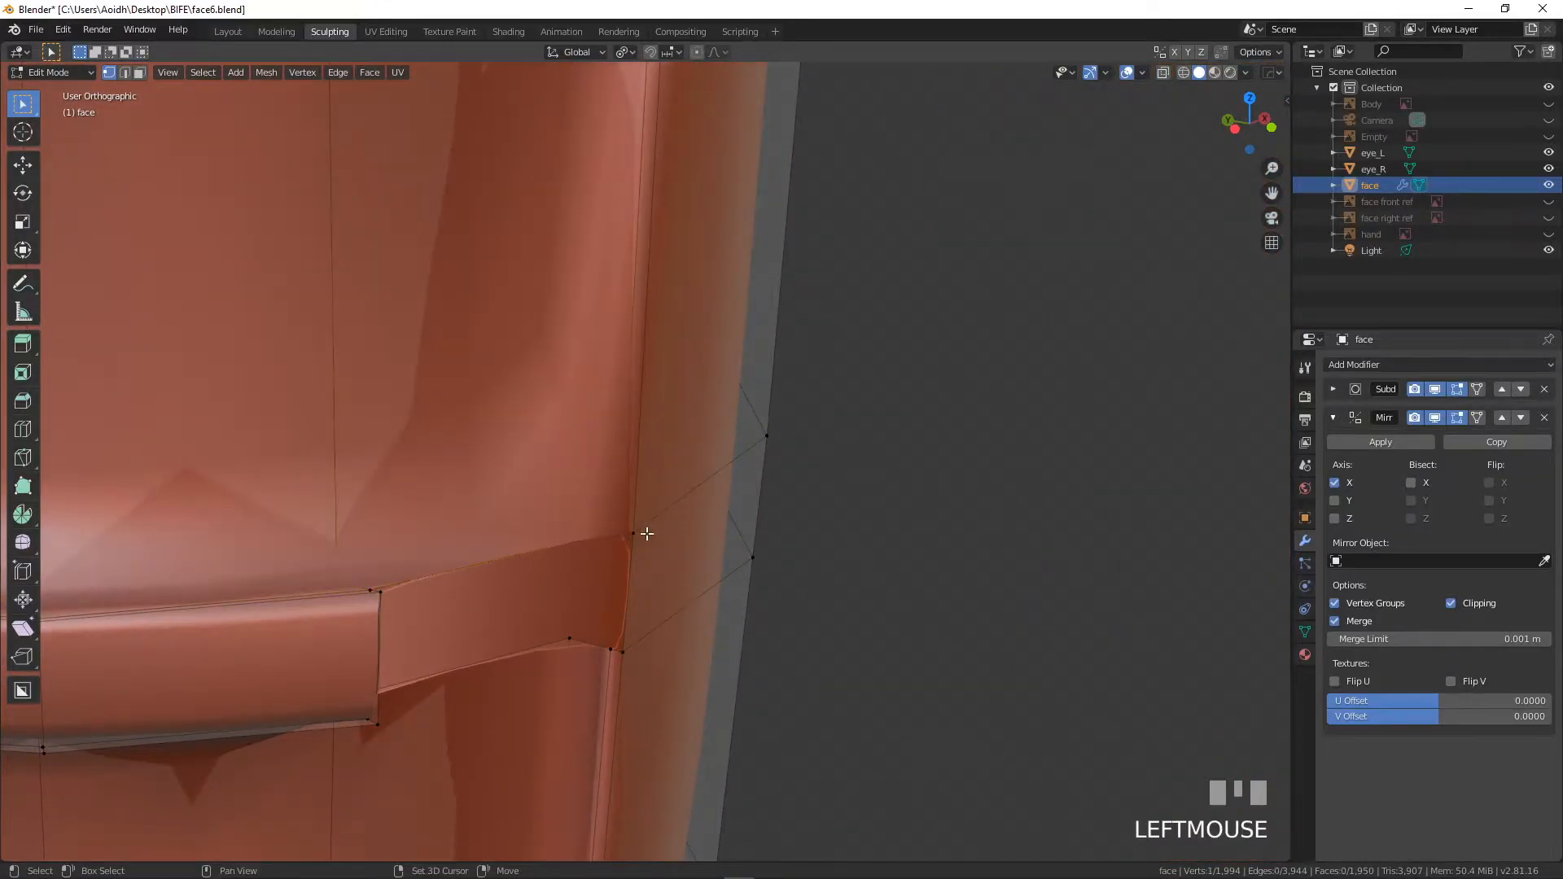
{"action": "left_click", "coordinate": [374, 596], "text": "shift"}
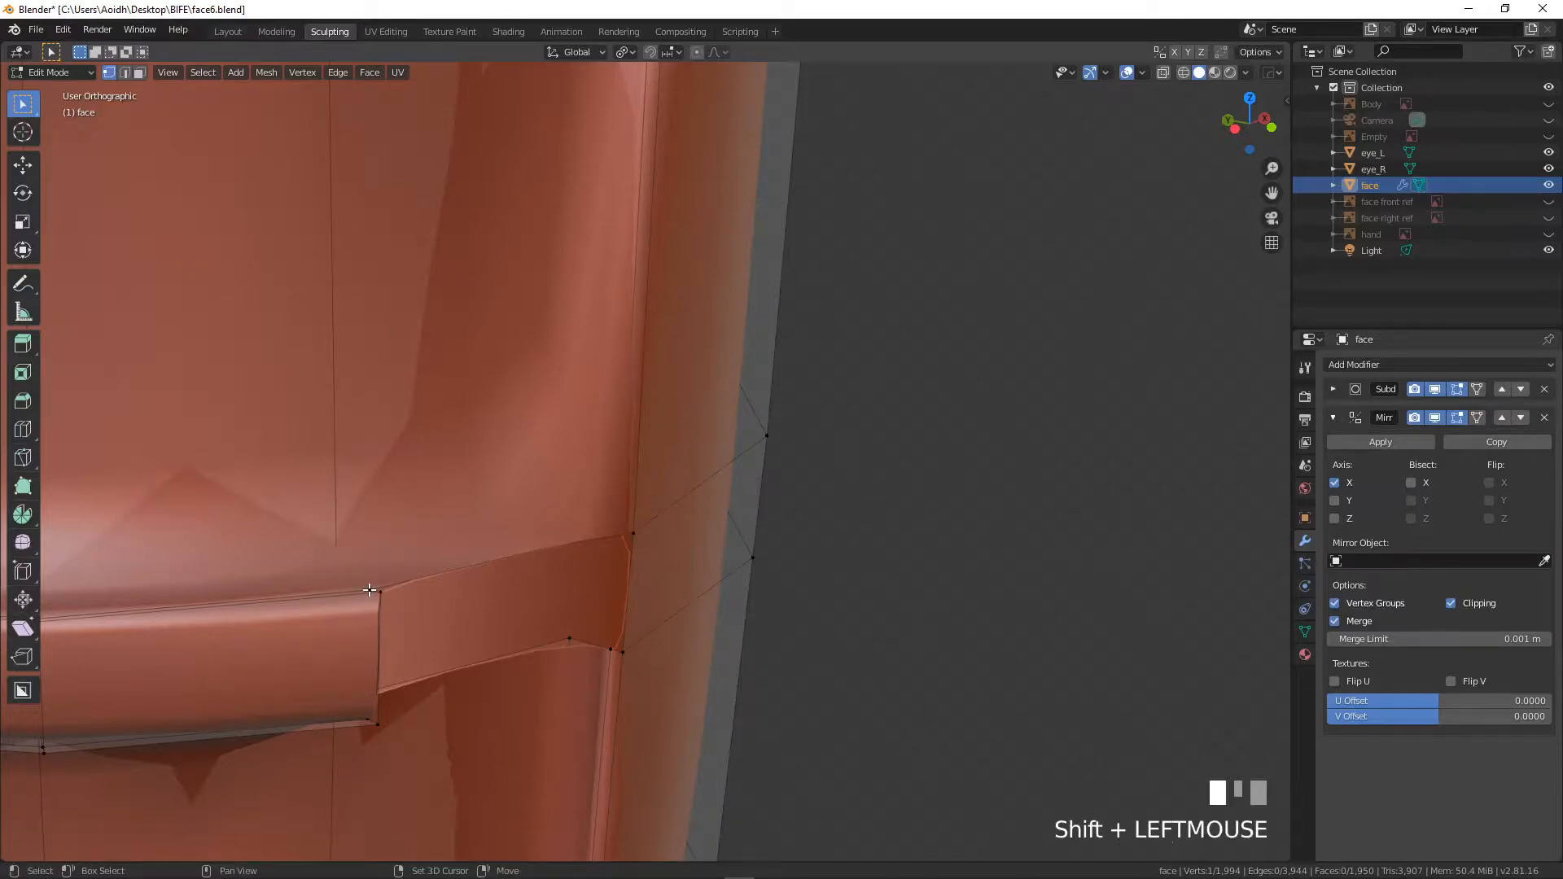
{"action": "key", "text": "f"}
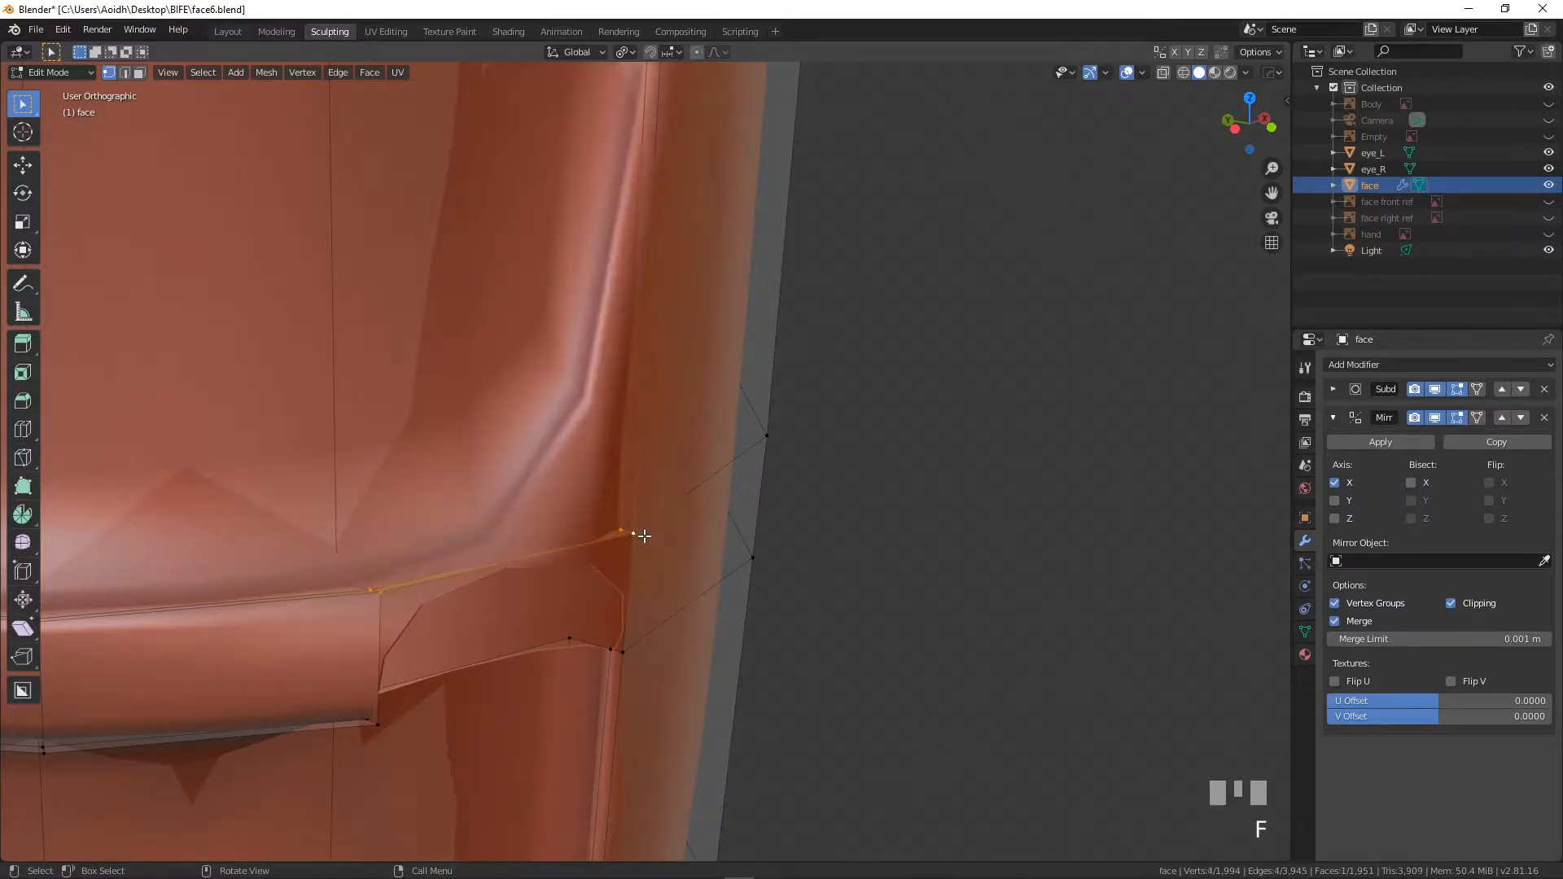
{"action": "middle_click_drag", "start_coordinate": [635, 534], "coordinate": [618, 408], "text": "shift"}
{"action": "left_click", "coordinate": [590, 526]}
{"action": "left_click", "coordinate": [591, 524], "text": "shift"}
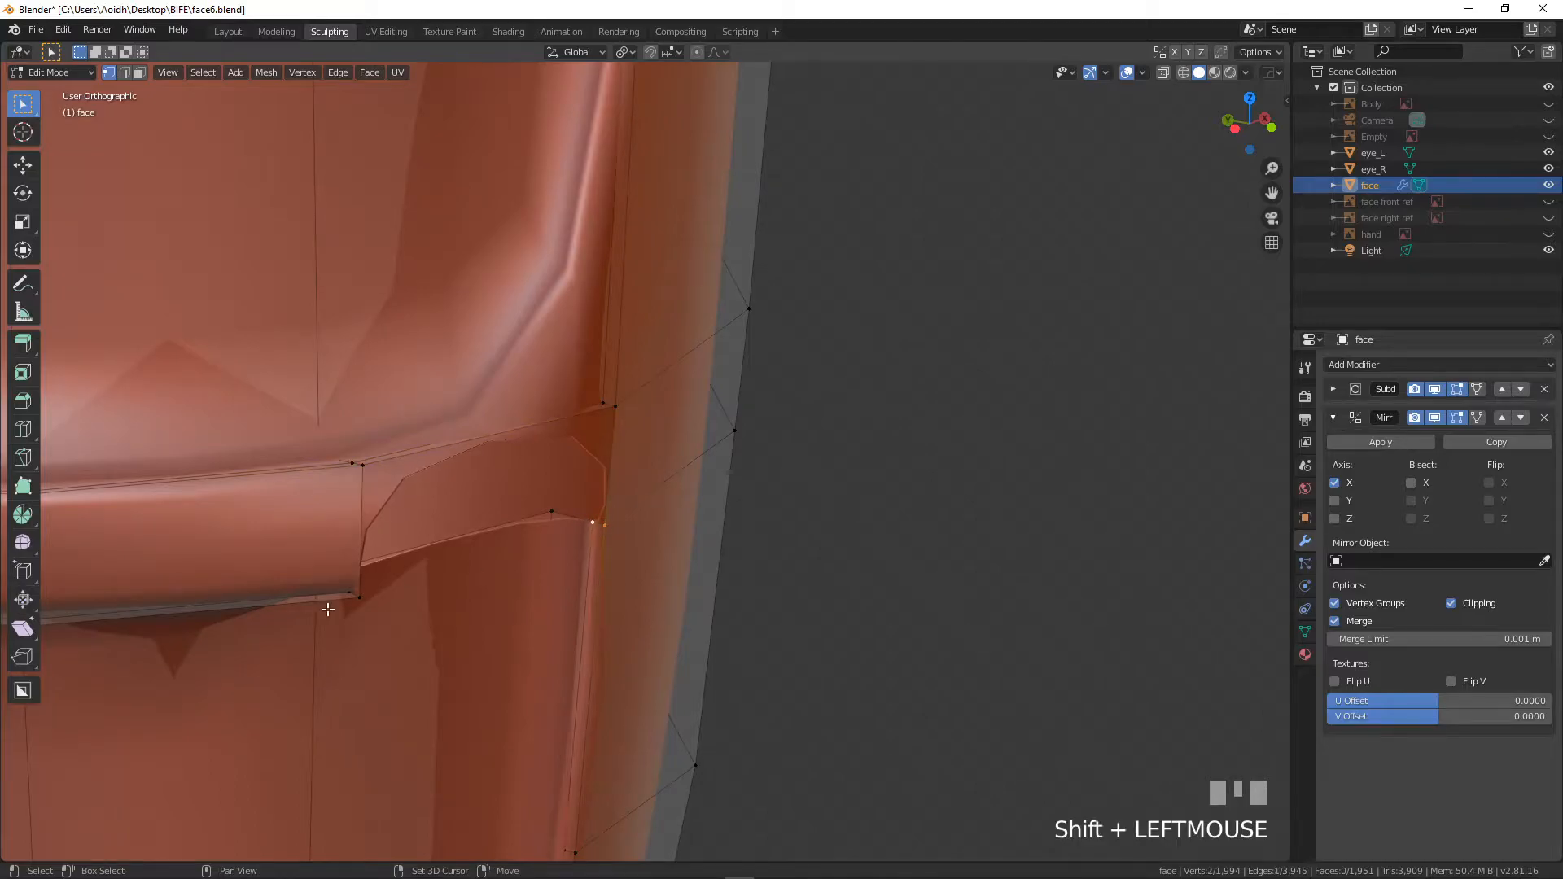
{"action": "key", "text": "f"}
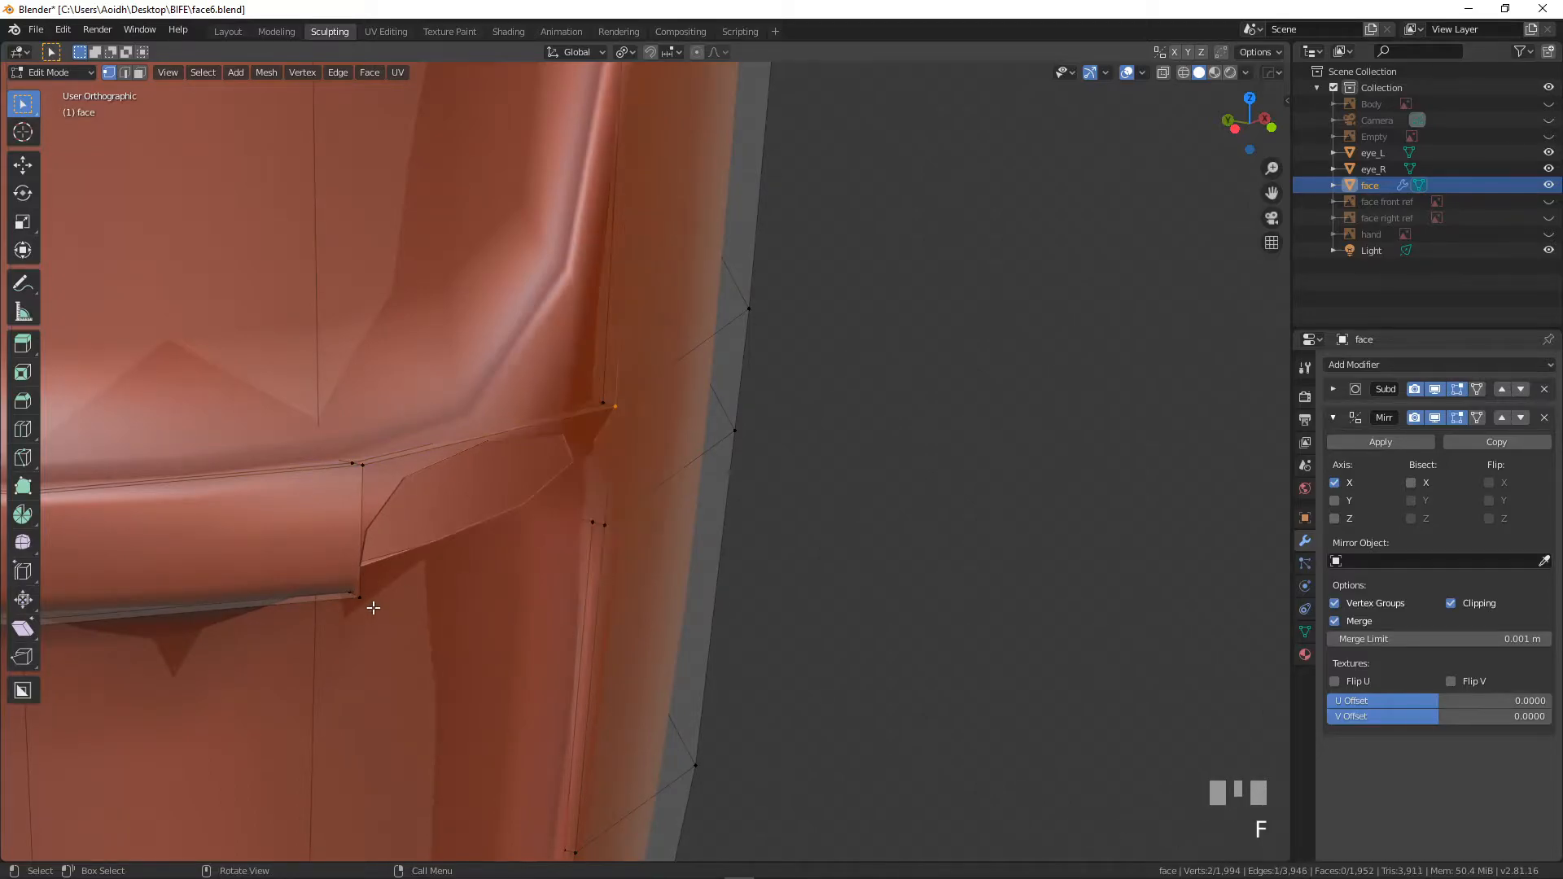
{"action": "key", "text": "ctrl+z"}
- Fill the two narrow faces along the underside of the opening between the strap's front end and the thigh pad
{"action": "middle_click_drag", "start_coordinate": [405, 621], "coordinate": [502, 701]}
{"action": "scroll", "coordinate": [502, 700], "scroll_direction": "up", "scroll_amount": 2}
{"action": "left_click", "coordinate": [393, 410], "text": "shift"}
{"action": "left_click", "coordinate": [394, 412], "text": "shift"}
{"action": "key", "text": "f"}
{"action": "left_click", "coordinate": [382, 456]}
{"action": "left_click", "coordinate": [363, 470], "text": "shift"}
{"action": "left_click", "coordinate": [757, 648]}
{"action": "left_click", "coordinate": [735, 675], "text": "shift"}
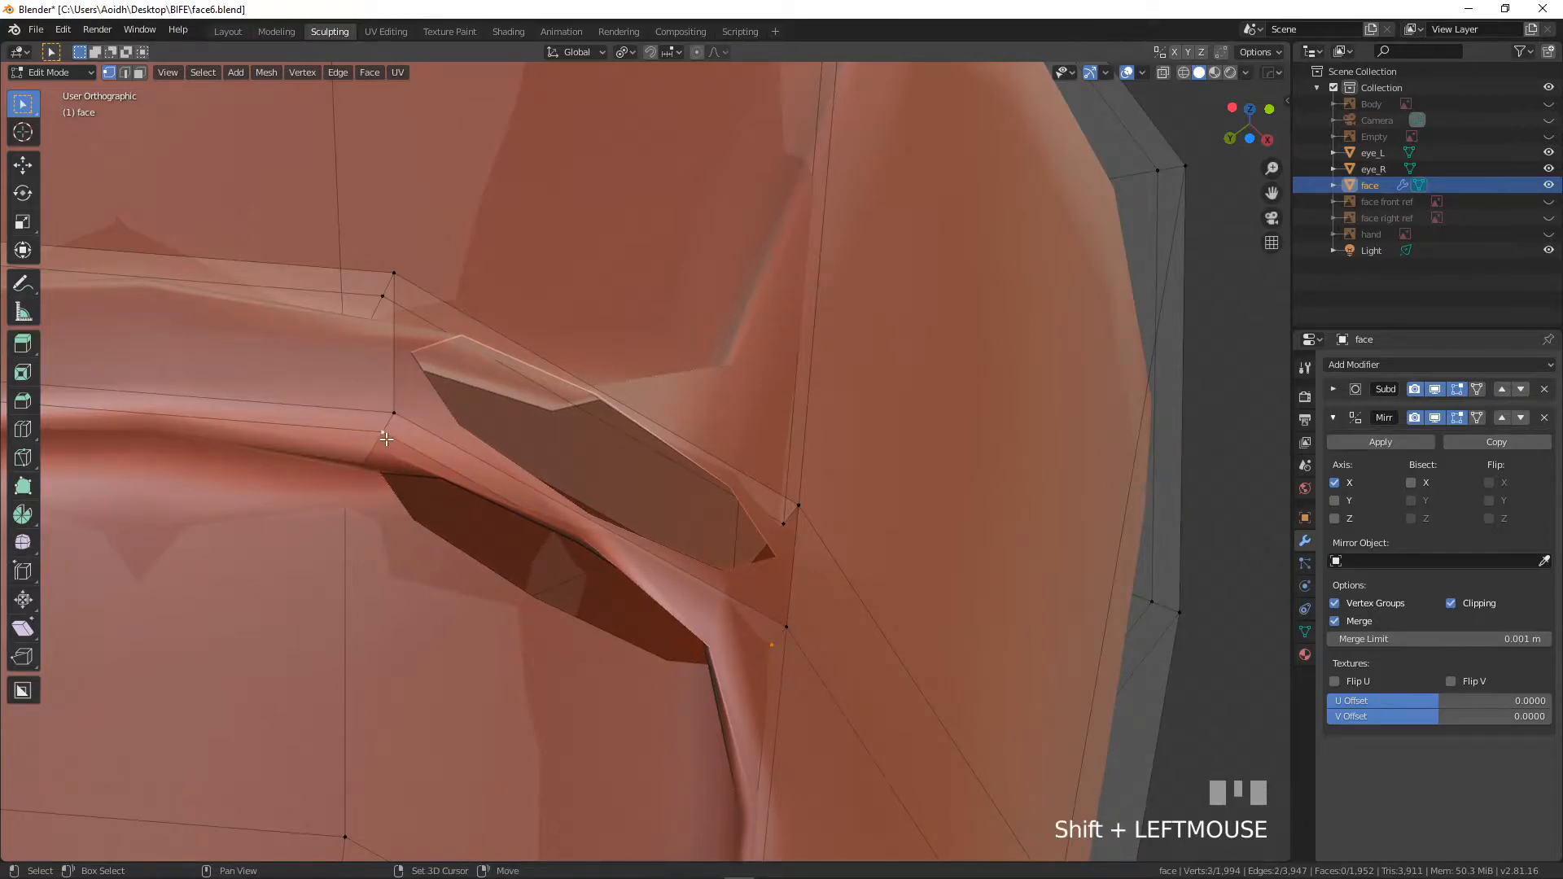
{"action": "key", "text": "f"}
- Fill the outer face between the strap's front end and the thigh pad to close the remaining opening
{"action": "left_click", "coordinate": [378, 390]}
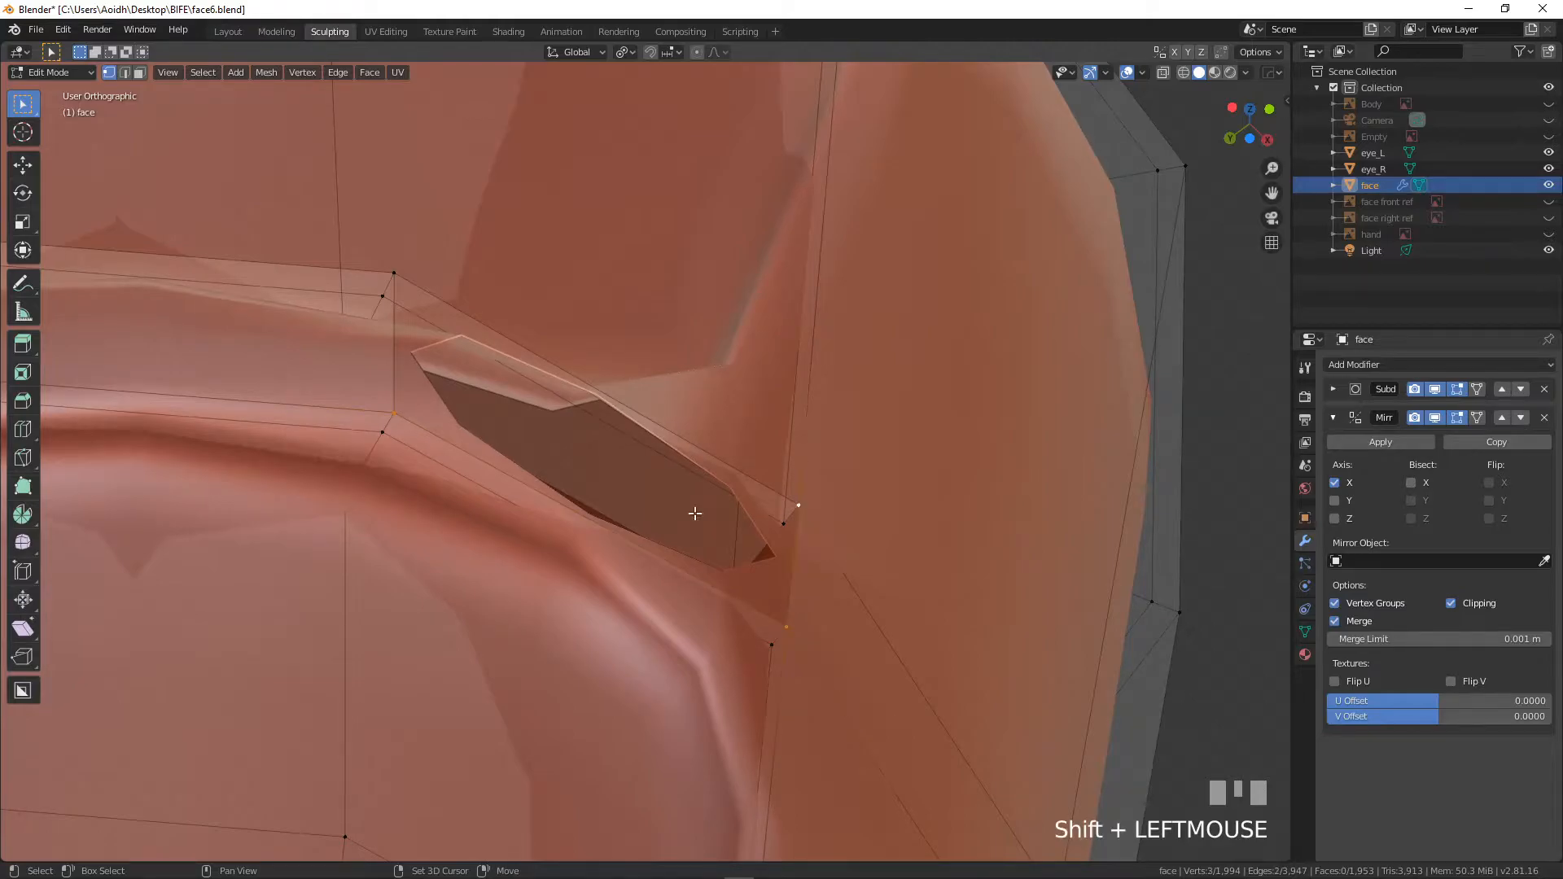
{"action": "key", "text": "f"}
{"action": "middle_click_drag", "start_coordinate": [497, 366], "coordinate": [543, 607]}
{"action": "scroll", "coordinate": [534, 478], "scroll_direction": "down", "scroll_amount": 2}
{"action": "scroll", "coordinate": [534, 478], "scroll_direction": "down", "scroll_amount": 6}
{"action": "key", "text": "Tab"}
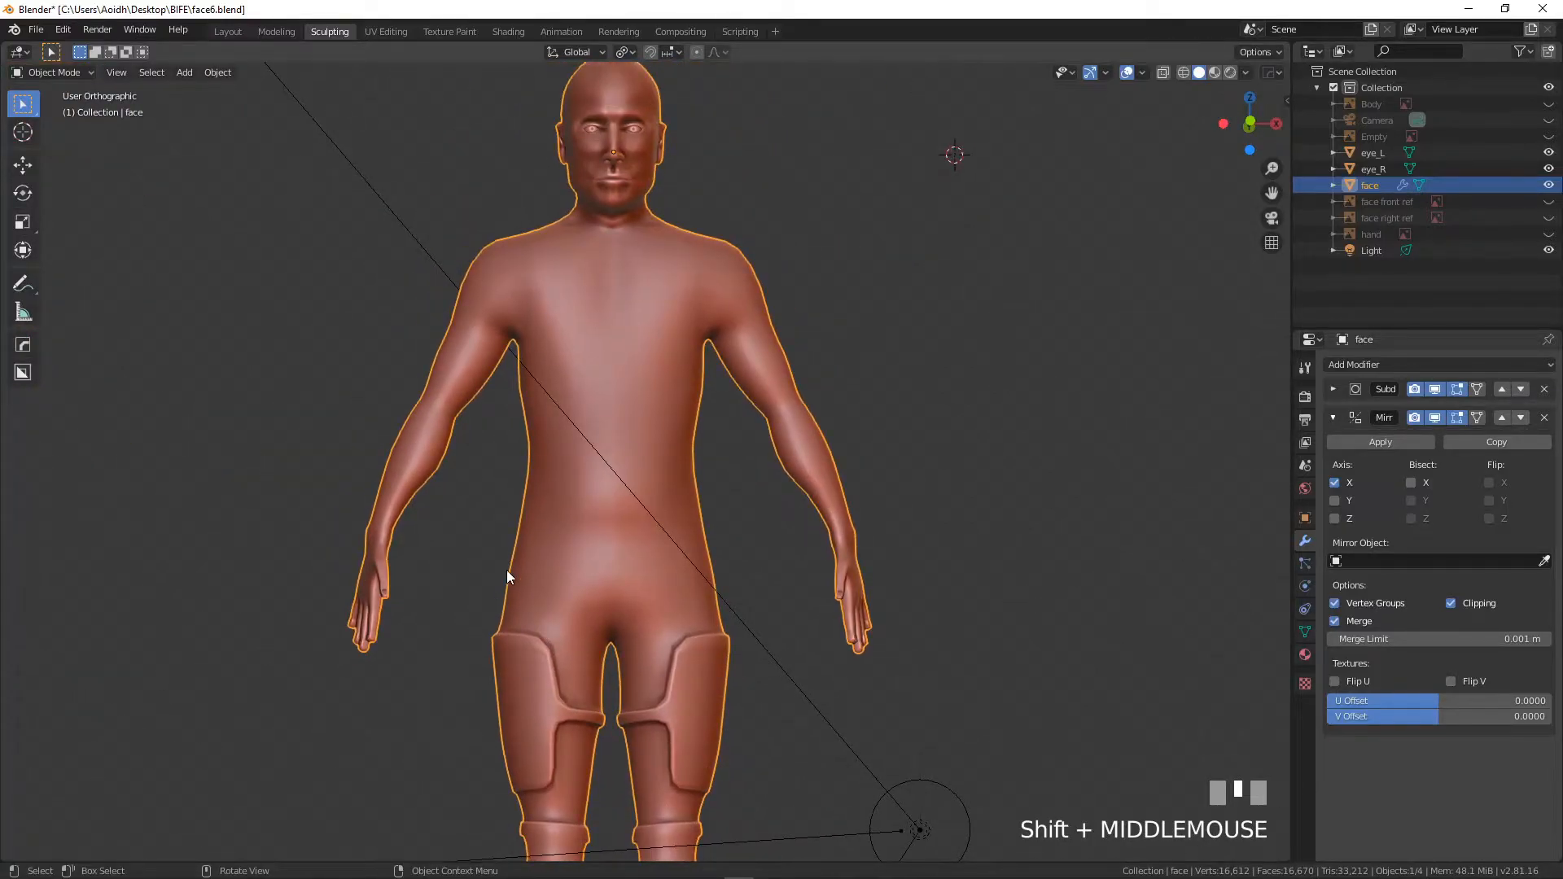
- Select the front faces beside the mirror line from the crotch up to the lower belly in face select mode
{"action": "scroll", "coordinate": [659, 530], "scroll_direction": "up", "scroll_amount": 3}
{"action": "middle_click_drag", "start_coordinate": [660, 531], "coordinate": [675, 439], "text": "shift"}
{"action": "key", "text": "Tab"}
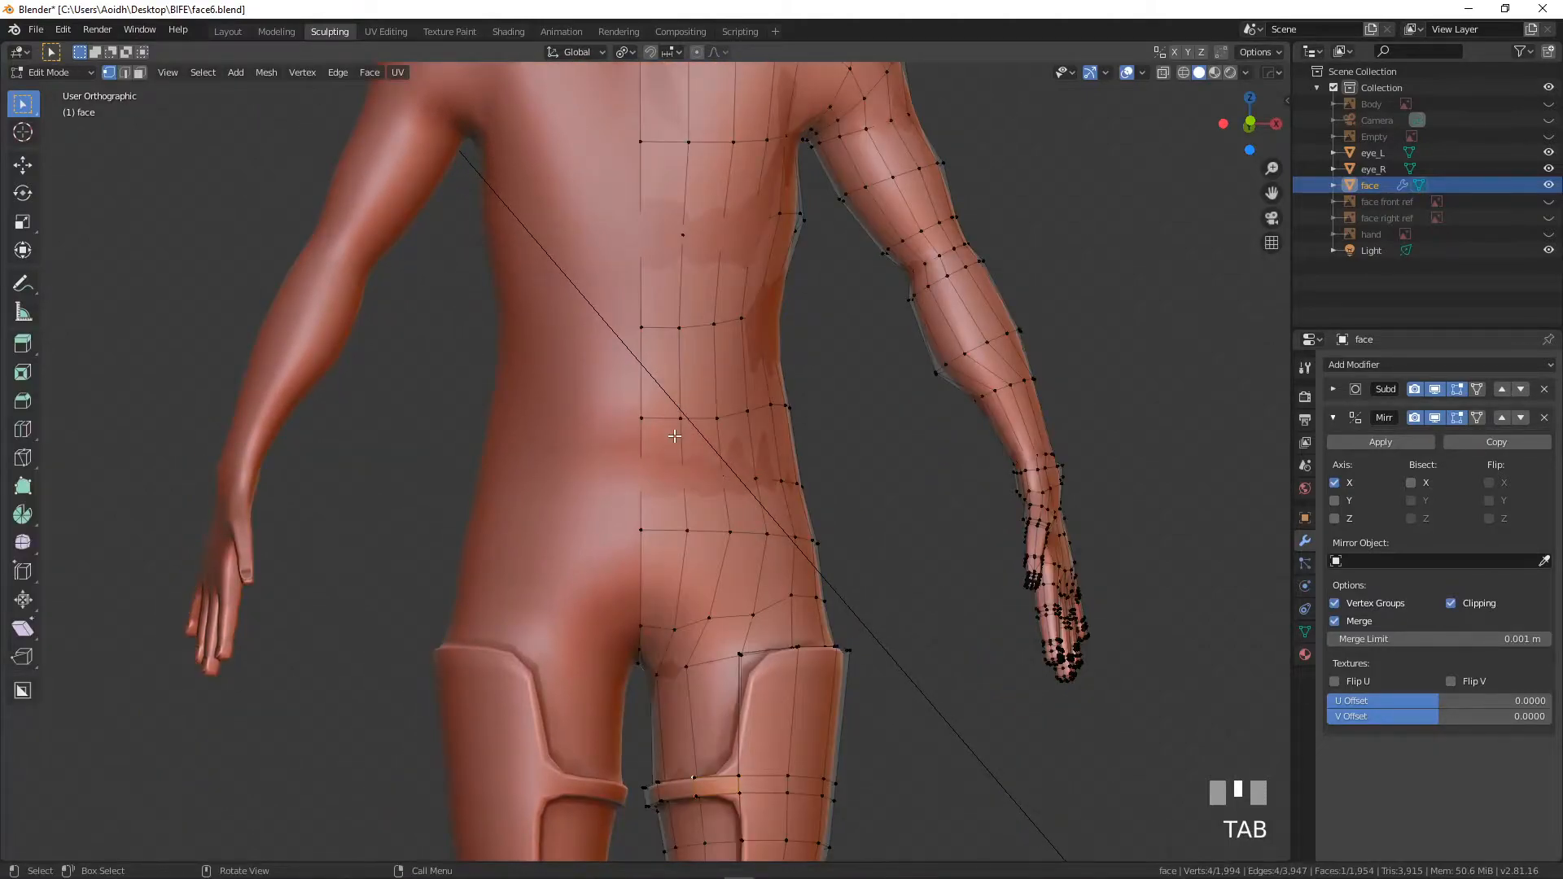
{"action": "left_click", "coordinate": [140, 76]}
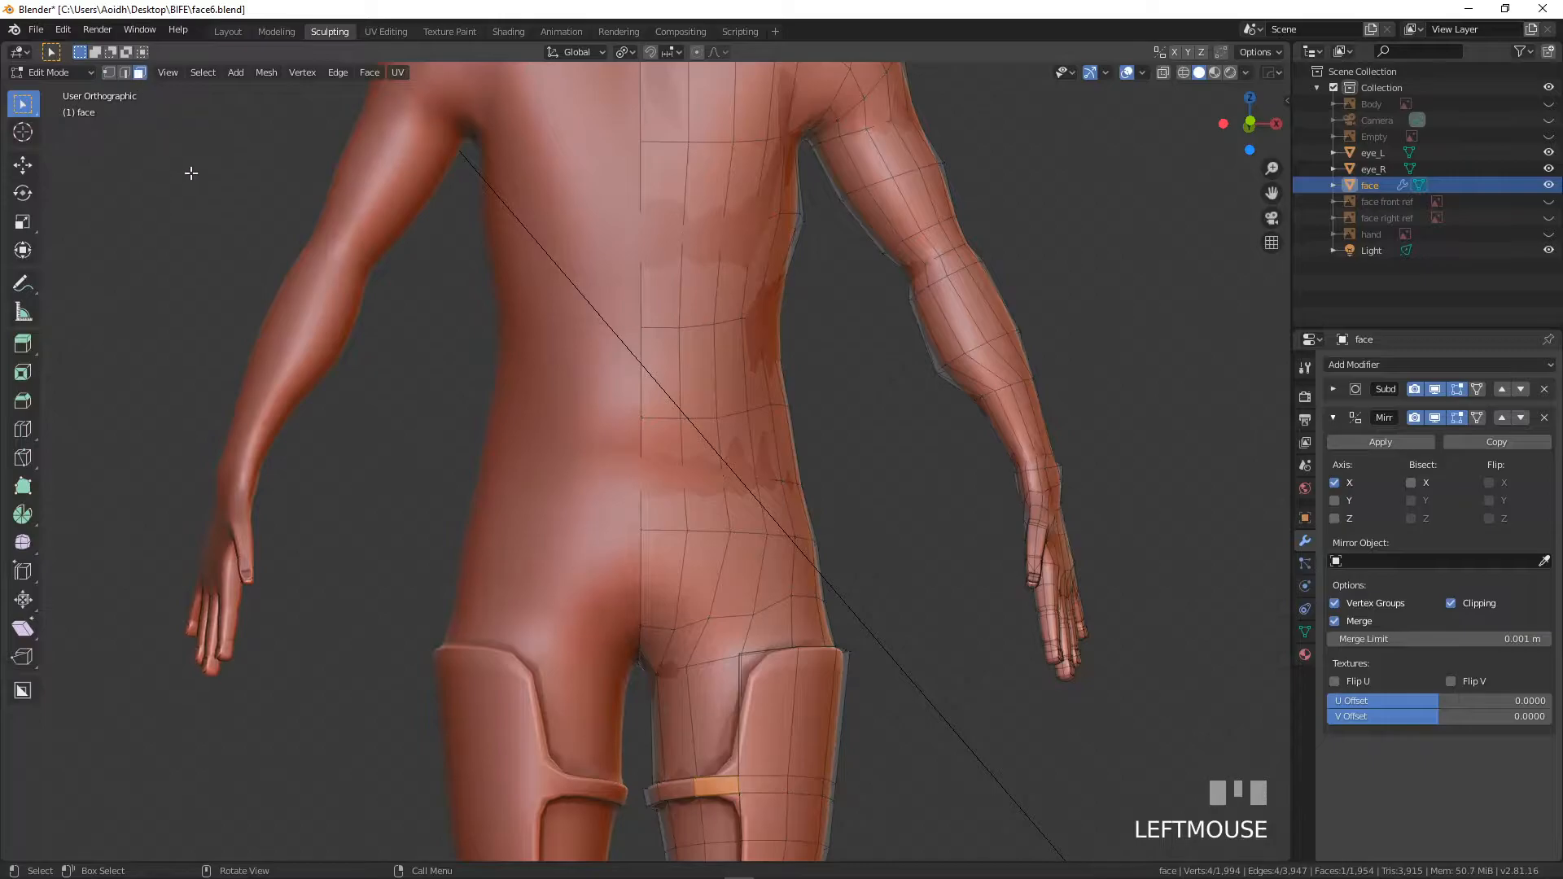
{"action": "left_click", "coordinate": [658, 633]}
{"action": "left_click", "coordinate": [681, 639], "text": "shift"}
{"action": "left_click", "coordinate": [700, 580], "text": "shift"}
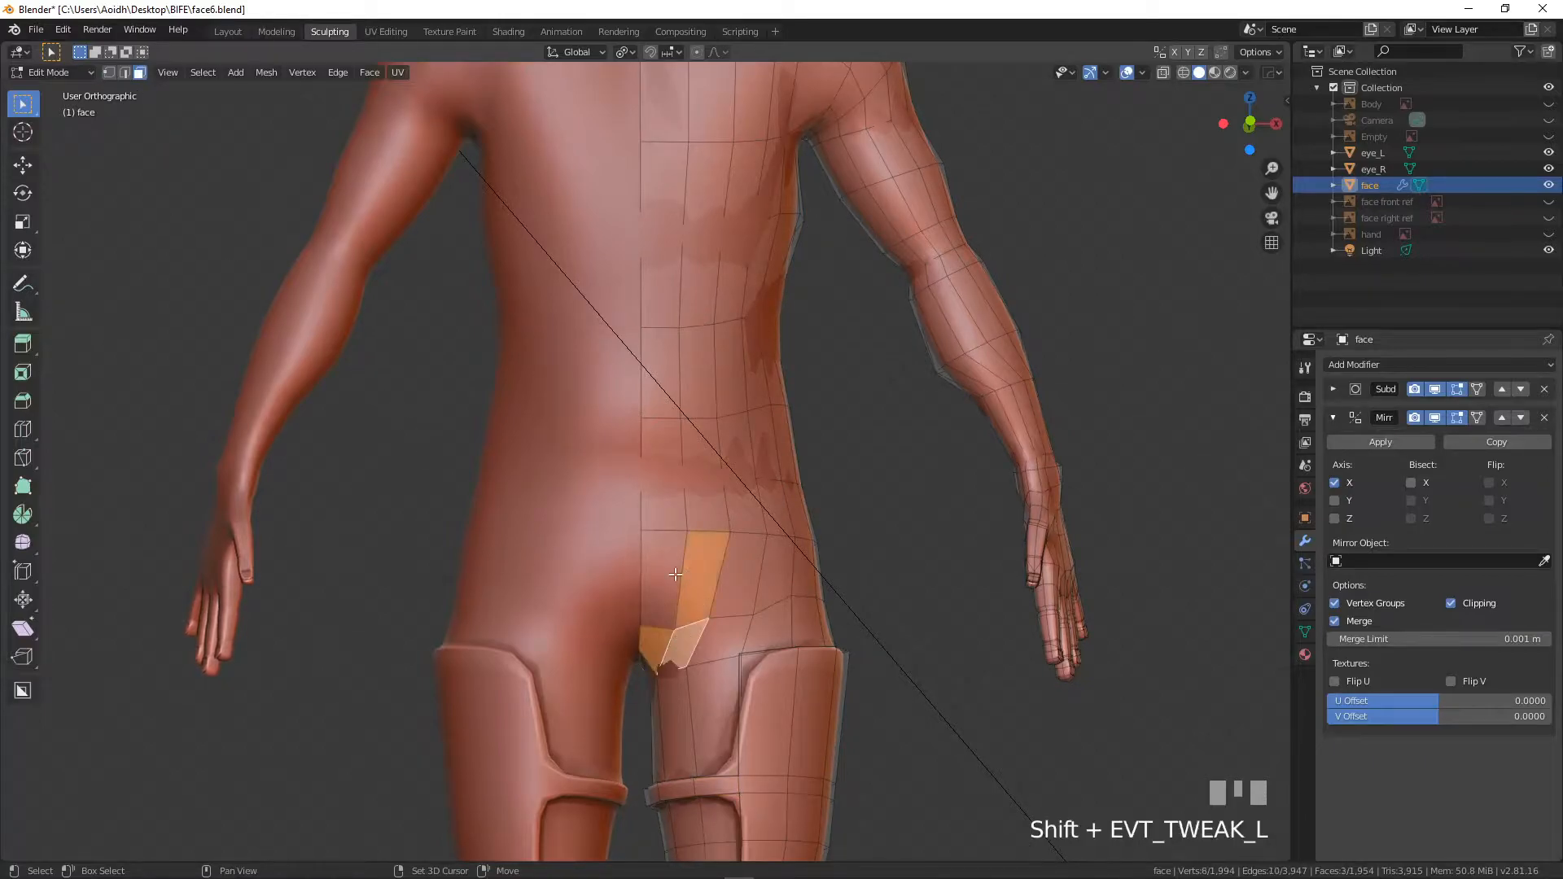
{"action": "left_click", "coordinate": [665, 566], "text": "shift"}
{"action": "left_click", "coordinate": [661, 506], "text": "shift"}
{"action": "left_click", "coordinate": [698, 483], "text": "shift"}
{"action": "left_click", "coordinate": [713, 420], "text": "shift"}
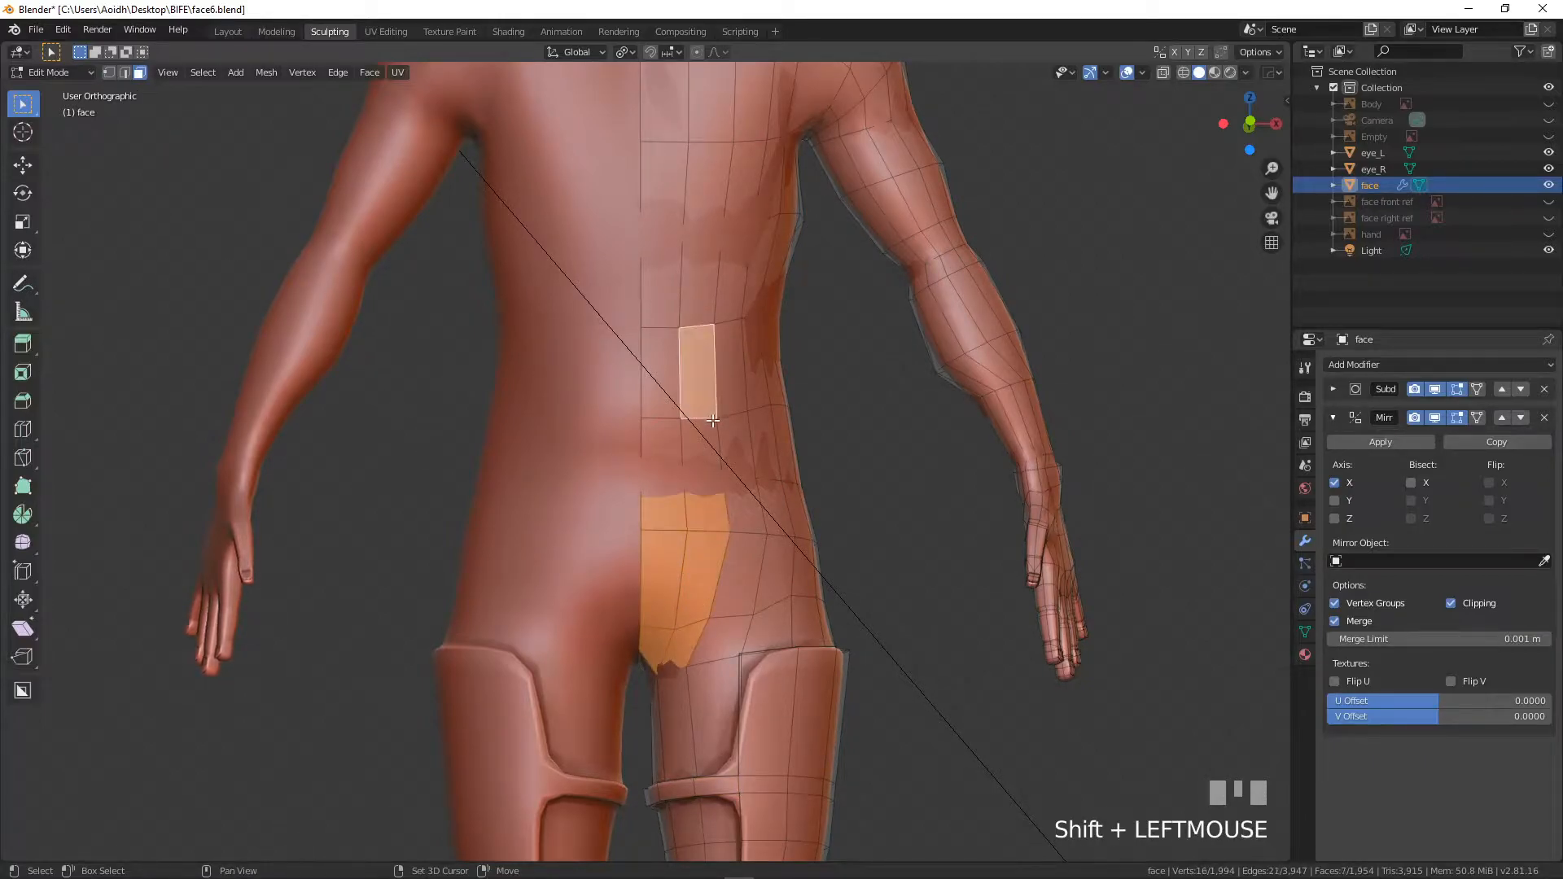
- Add the belly faces and the waist row from the mirror line around to the side to the selection
{"action": "left_click", "coordinate": [681, 433], "text": "shift"}
{"action": "left_click", "coordinate": [698, 440], "text": "shift"}
{"action": "left_click", "coordinate": [671, 390], "text": "shift"}
{"action": "left_click", "coordinate": [736, 380], "text": "shift"}
{"action": "middle_click_drag", "start_coordinate": [751, 385], "coordinate": [812, 376]}
{"action": "left_click", "coordinate": [725, 383], "text": "shift"}
{"action": "left_click", "coordinate": [812, 375], "text": "shift"}
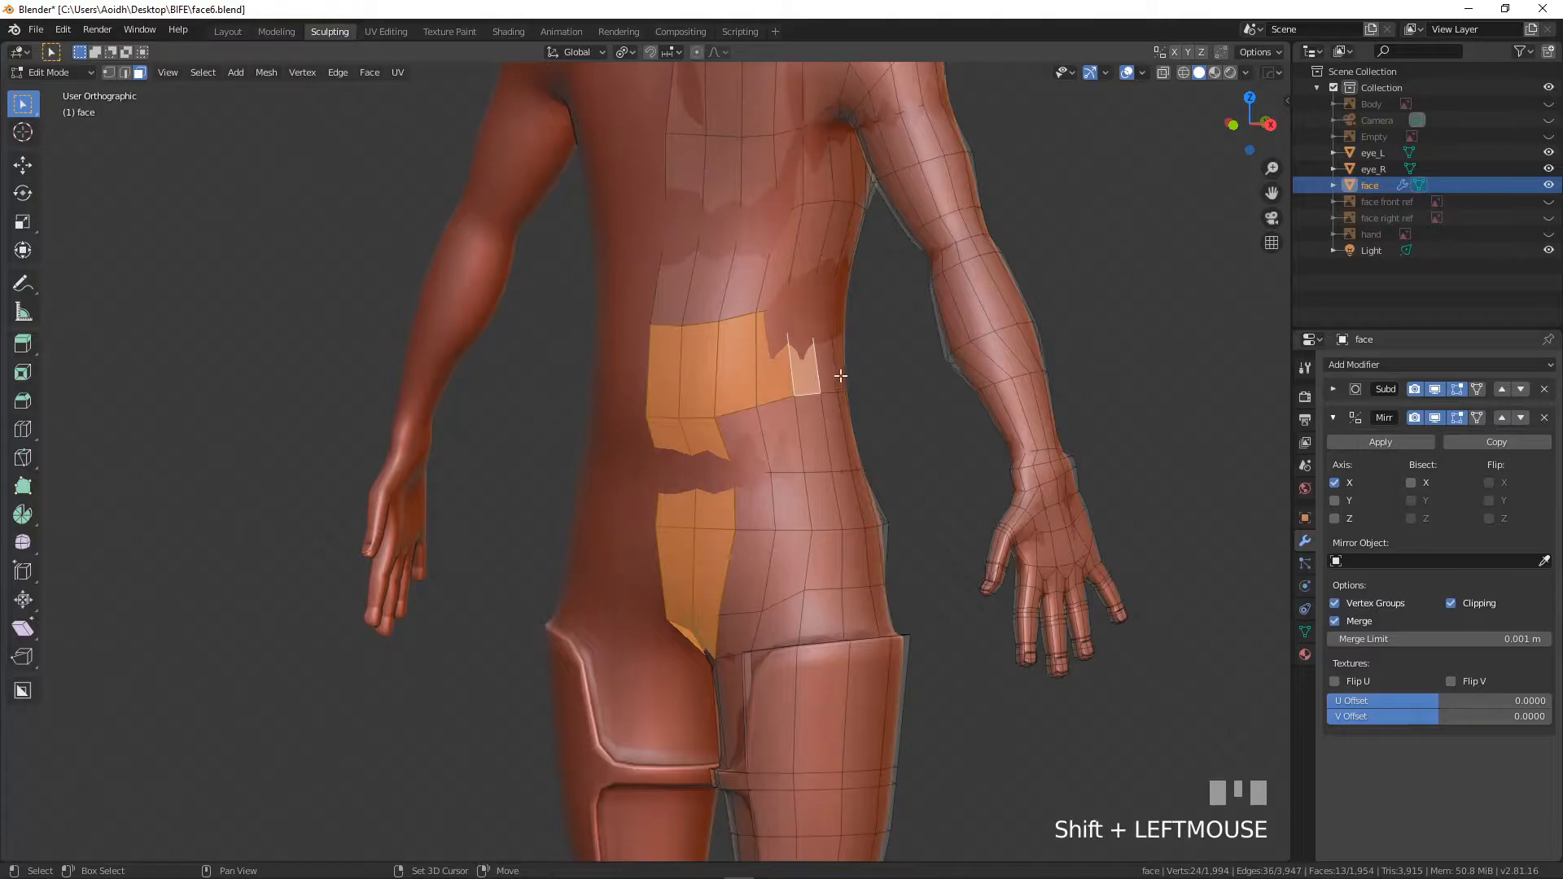
- Add the next row of abdomen faces above the waist, including the side face, to the selection
{"action": "left_click", "coordinate": [783, 279], "text": "shift"}
{"action": "left_click", "coordinate": [753, 283], "text": "shift"}
{"action": "left_click", "coordinate": [719, 283], "text": "shift"}
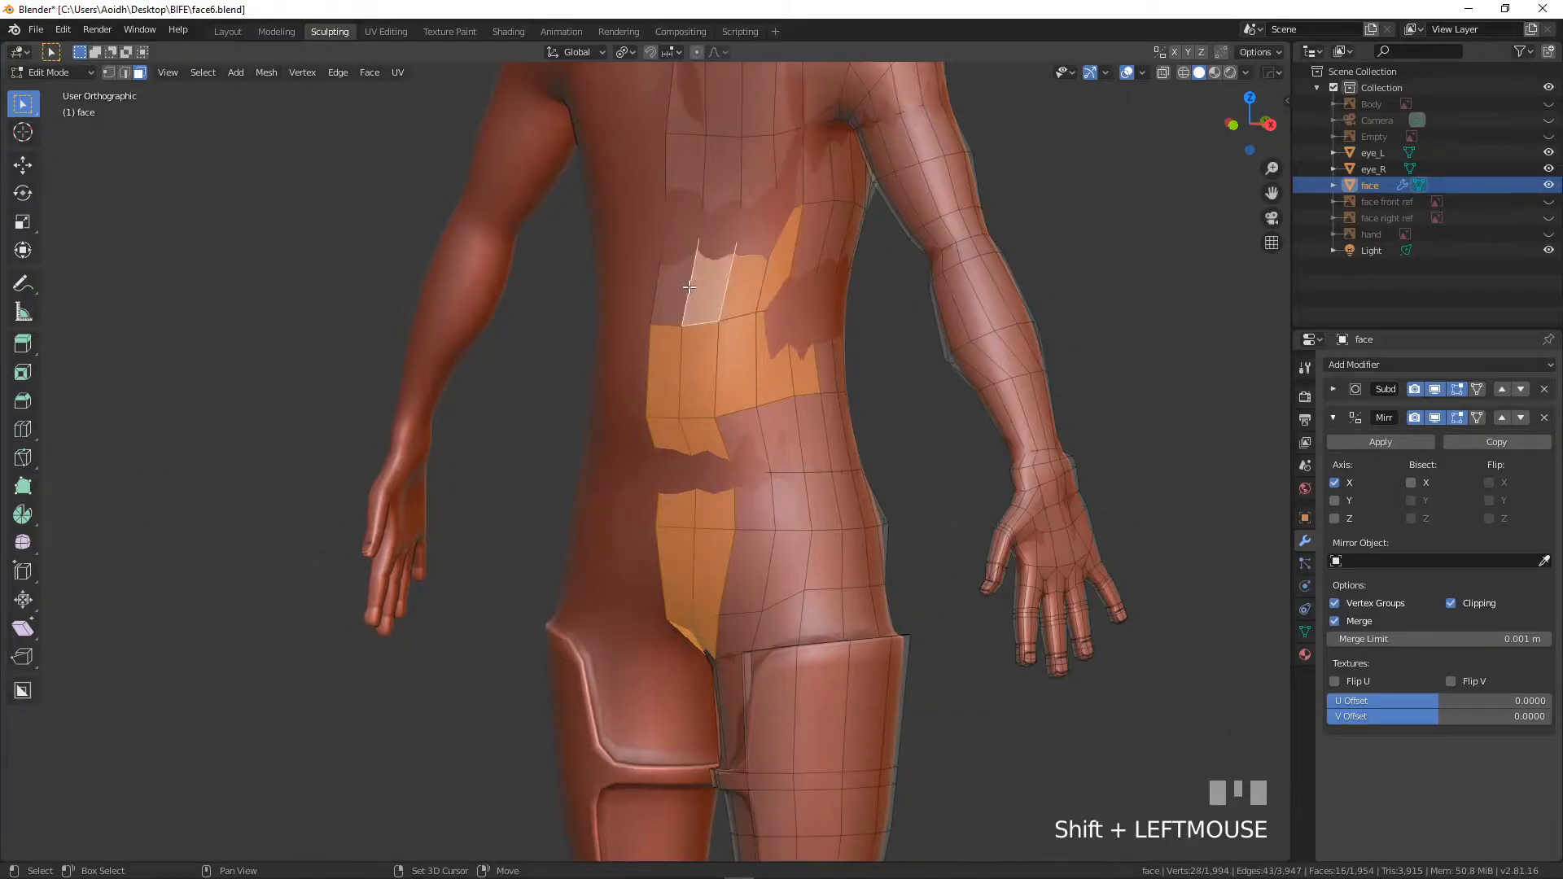
{"action": "left_click", "coordinate": [684, 287], "text": "shift"}
{"action": "left_click", "coordinate": [818, 271], "text": "shift"}
{"action": "middle_click_drag", "start_coordinate": [728, 366], "coordinate": [633, 368]}
{"action": "middle_click_drag", "start_coordinate": [633, 368], "coordinate": [632, 433], "text": "shift"}
{"action": "middle_click_drag", "start_coordinate": [631, 433], "coordinate": [682, 438]}
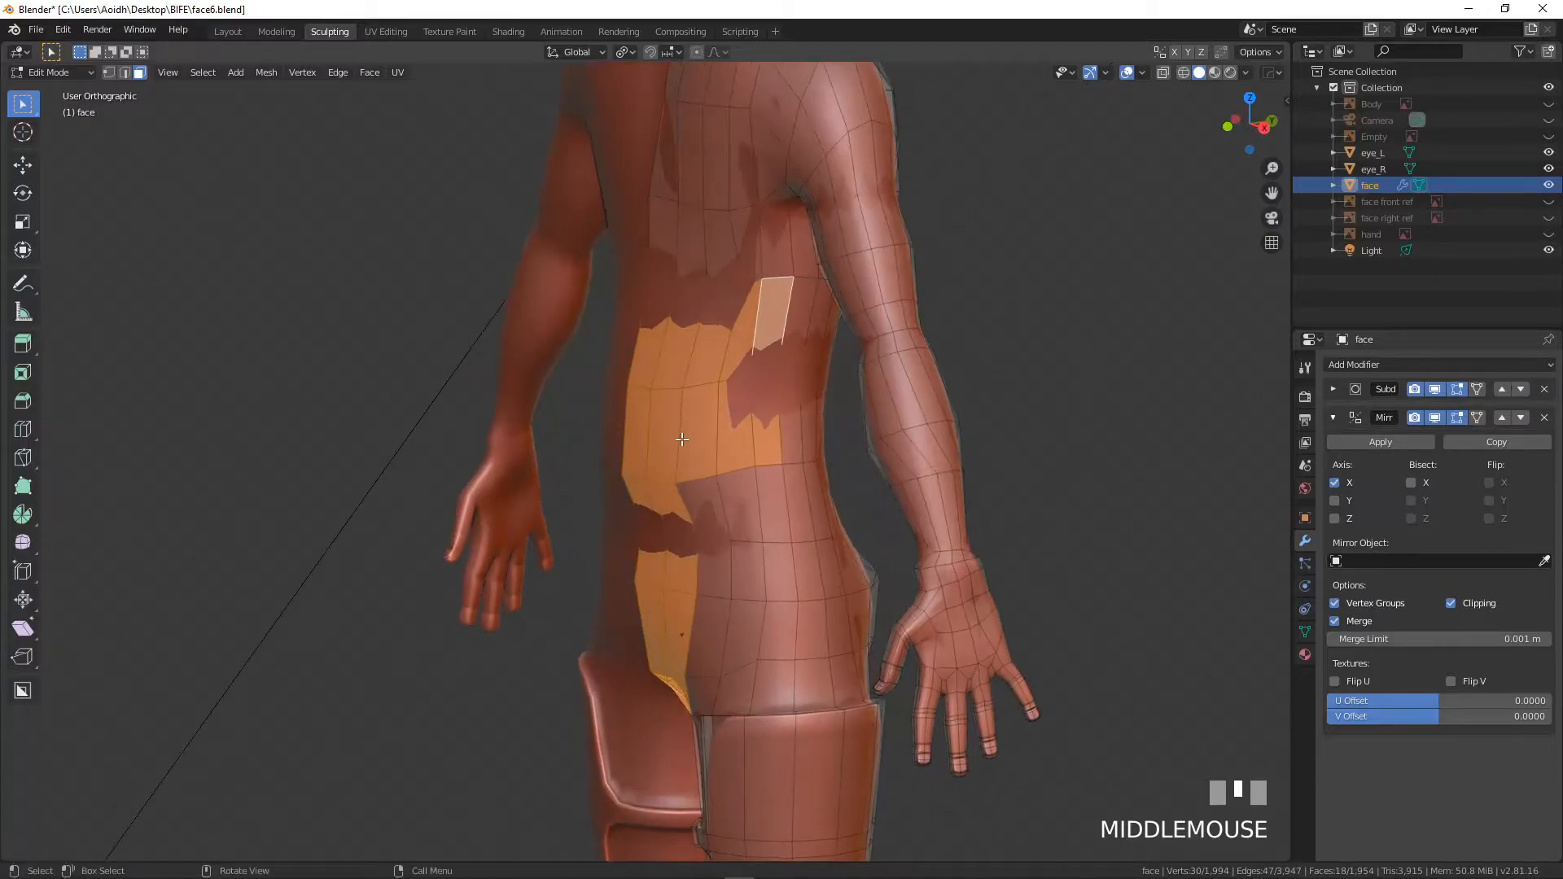
- Extrude the selected front faces, scale them slightly, and move them forward about 0.013 m along Y
{"action": "key", "text": "e"}
{"action": "key", "text": "s"}
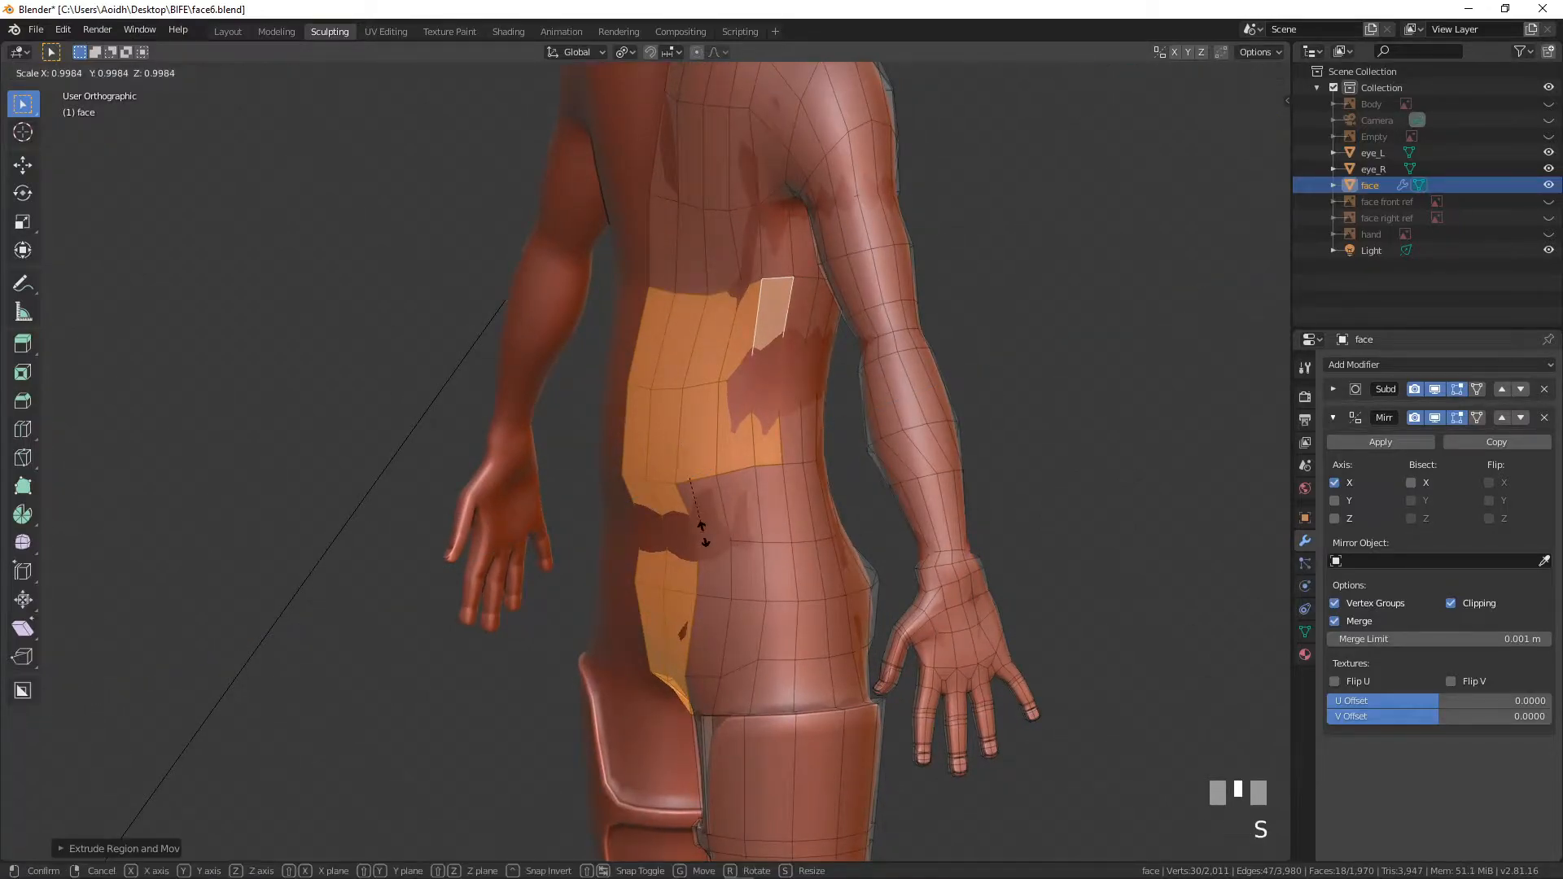
{"action": "left_click", "coordinate": [698, 538]}
{"action": "key", "text": "g"}
{"action": "key", "text": "y"}
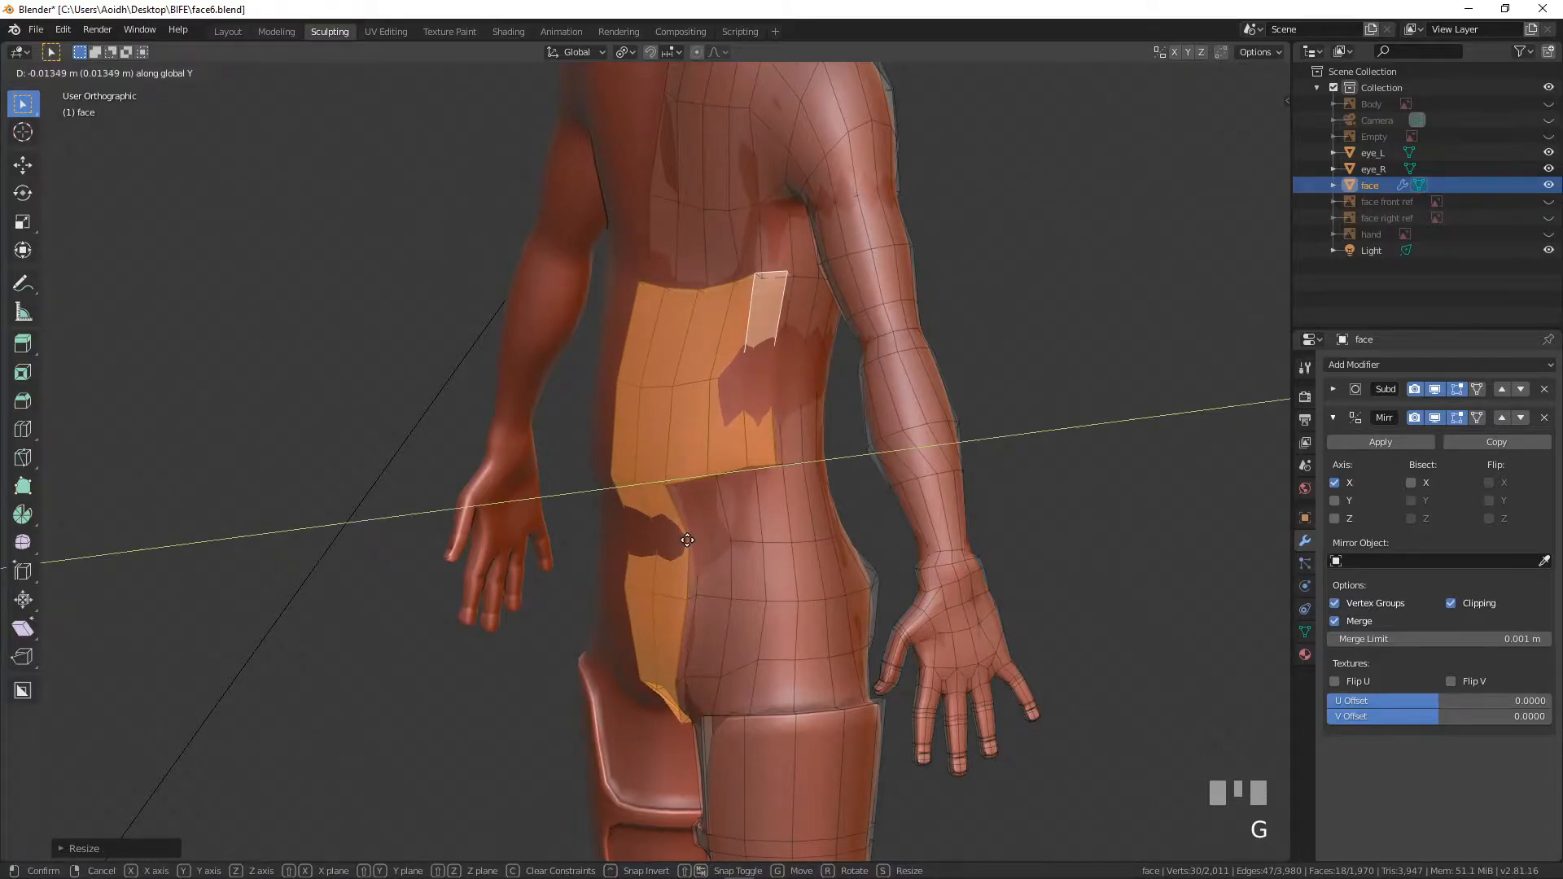
{"action": "left_click", "coordinate": [688, 540]}
- Adjust the extruded front panel's offset from the body with another small move along Y
{"action": "middle_click_drag", "start_coordinate": [688, 540], "coordinate": [712, 627]}
{"action": "scroll", "coordinate": [587, 533], "scroll_direction": "up", "scroll_amount": 3}
{"action": "scroll", "coordinate": [744, 553], "scroll_direction": "up", "scroll_amount": 3}
{"action": "middle_click_drag", "start_coordinate": [744, 554], "coordinate": [711, 369]}
{"action": "middle_click_drag", "start_coordinate": [569, 186], "coordinate": [745, 320]}
{"action": "key", "text": "g"}
{"action": "key", "text": "y"}
{"action": "left_click", "coordinate": [796, 236]}
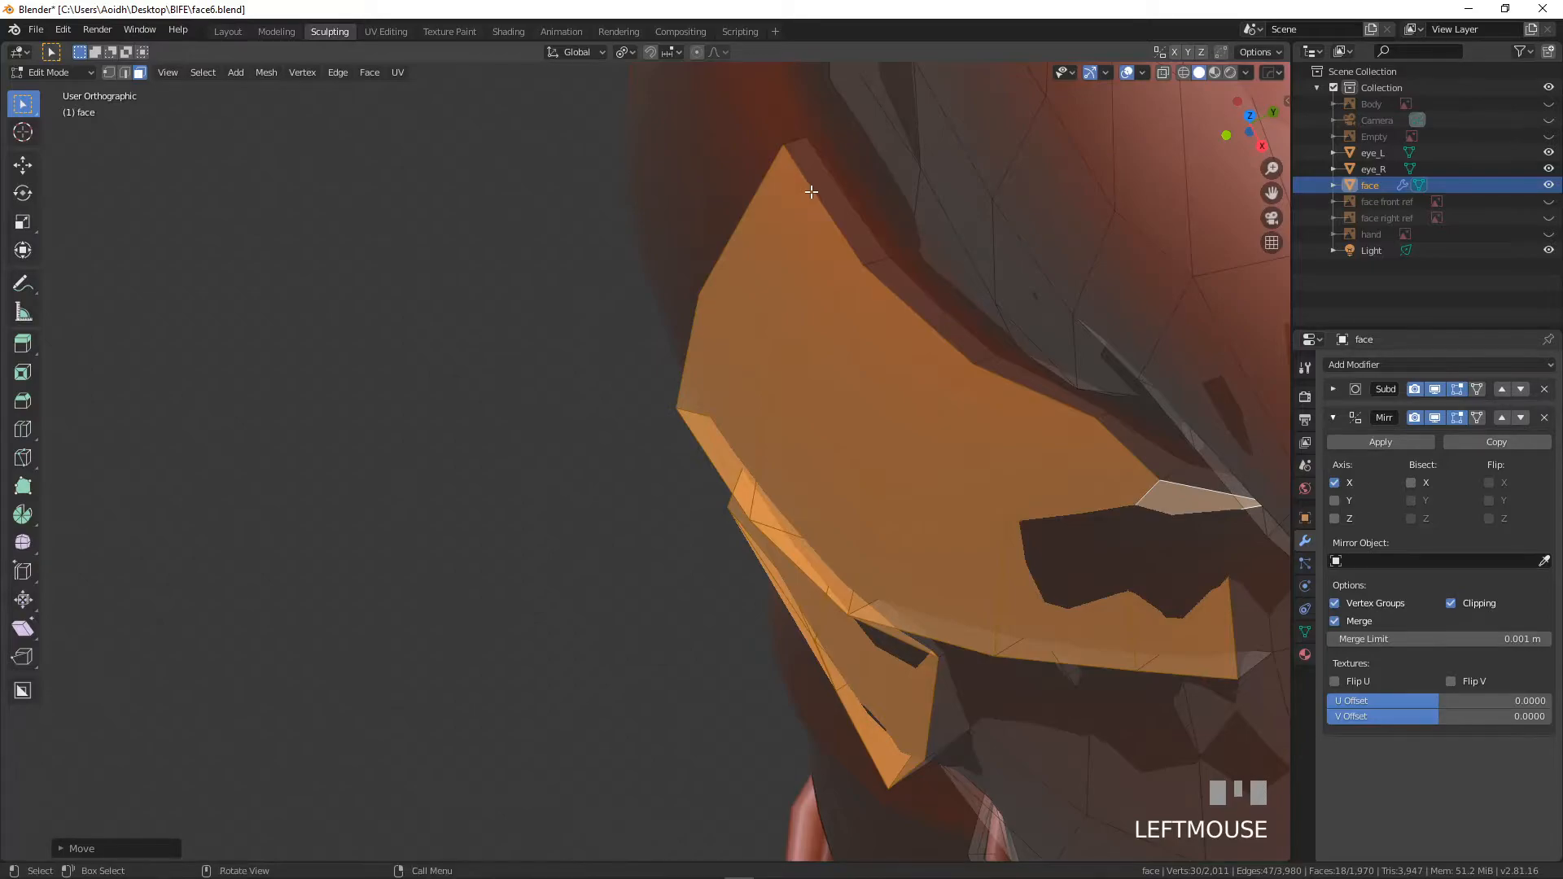
- Add a loop cut around the front panel's side wall, close to its outer edge, and leave Edit Mode
{"action": "key", "text": "ctrl+r"}
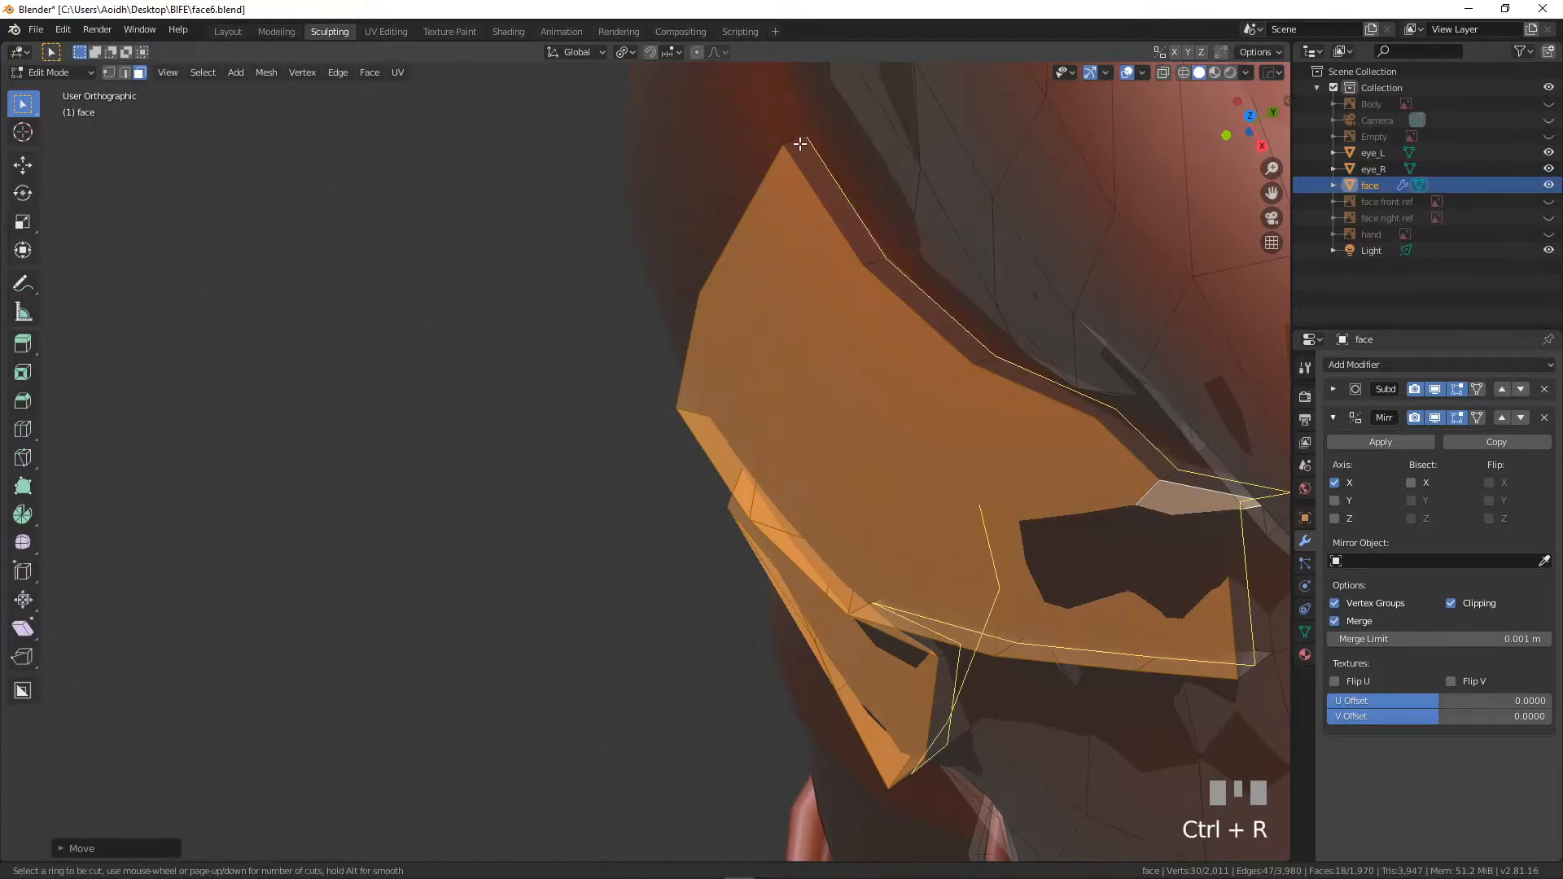
{"action": "left_click", "coordinate": [784, 146]}
{"action": "left_click", "coordinate": [785, 156]}
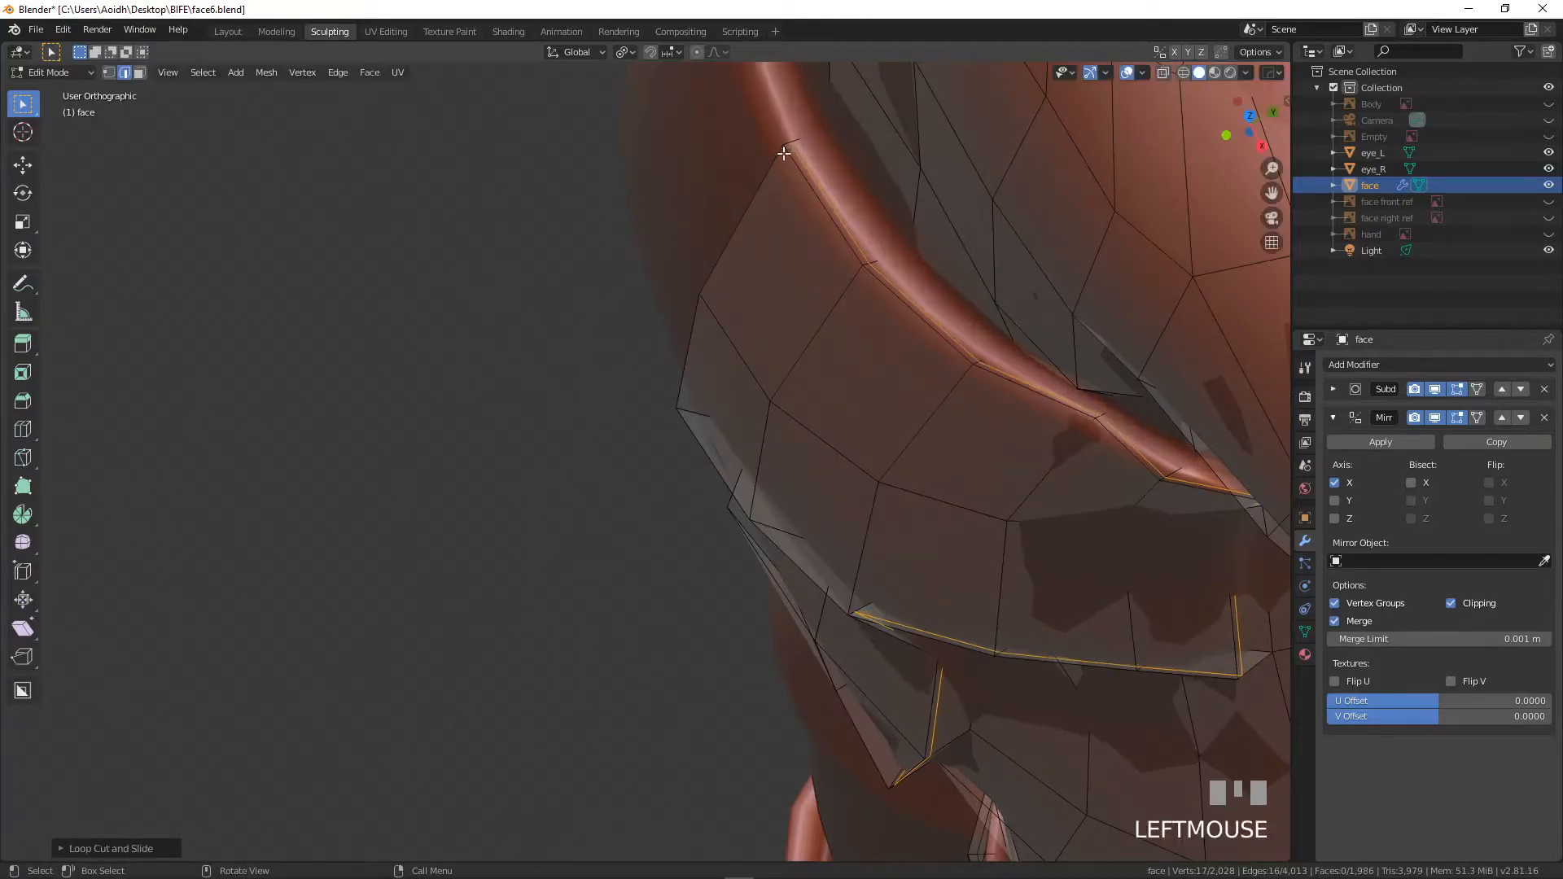
{"action": "scroll", "coordinate": [889, 379], "scroll_direction": "down", "scroll_amount": 2}
{"action": "scroll", "coordinate": [890, 379], "scroll_direction": "down", "scroll_amount": 3}
{"action": "middle_click_drag", "start_coordinate": [889, 379], "coordinate": [846, 312]}
{"action": "key", "text": "Tab"}
{"action": "scroll", "coordinate": [845, 312], "scroll_direction": "down", "scroll_amount": 4}
- Select two rows of three faces on the lower back beside the mirror line in face select mode
{"action": "middle_click_drag", "start_coordinate": [838, 437], "coordinate": [689, 450]}
{"action": "scroll", "coordinate": [735, 403], "scroll_direction": "up", "scroll_amount": 4}
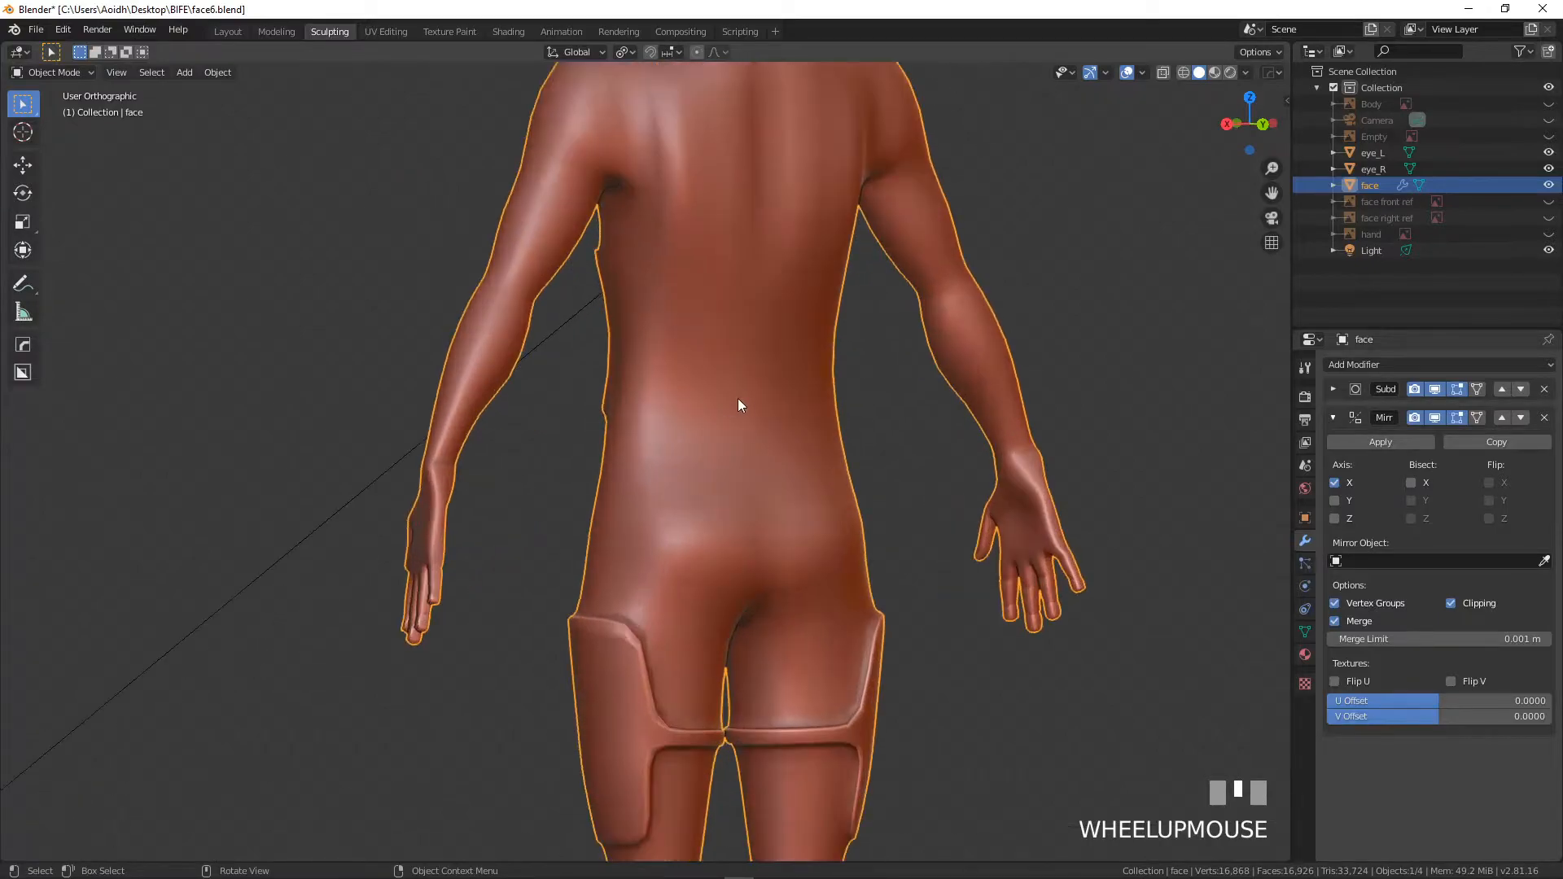
{"action": "key", "text": "Tab"}
{"action": "left_click", "coordinate": [140, 74]}
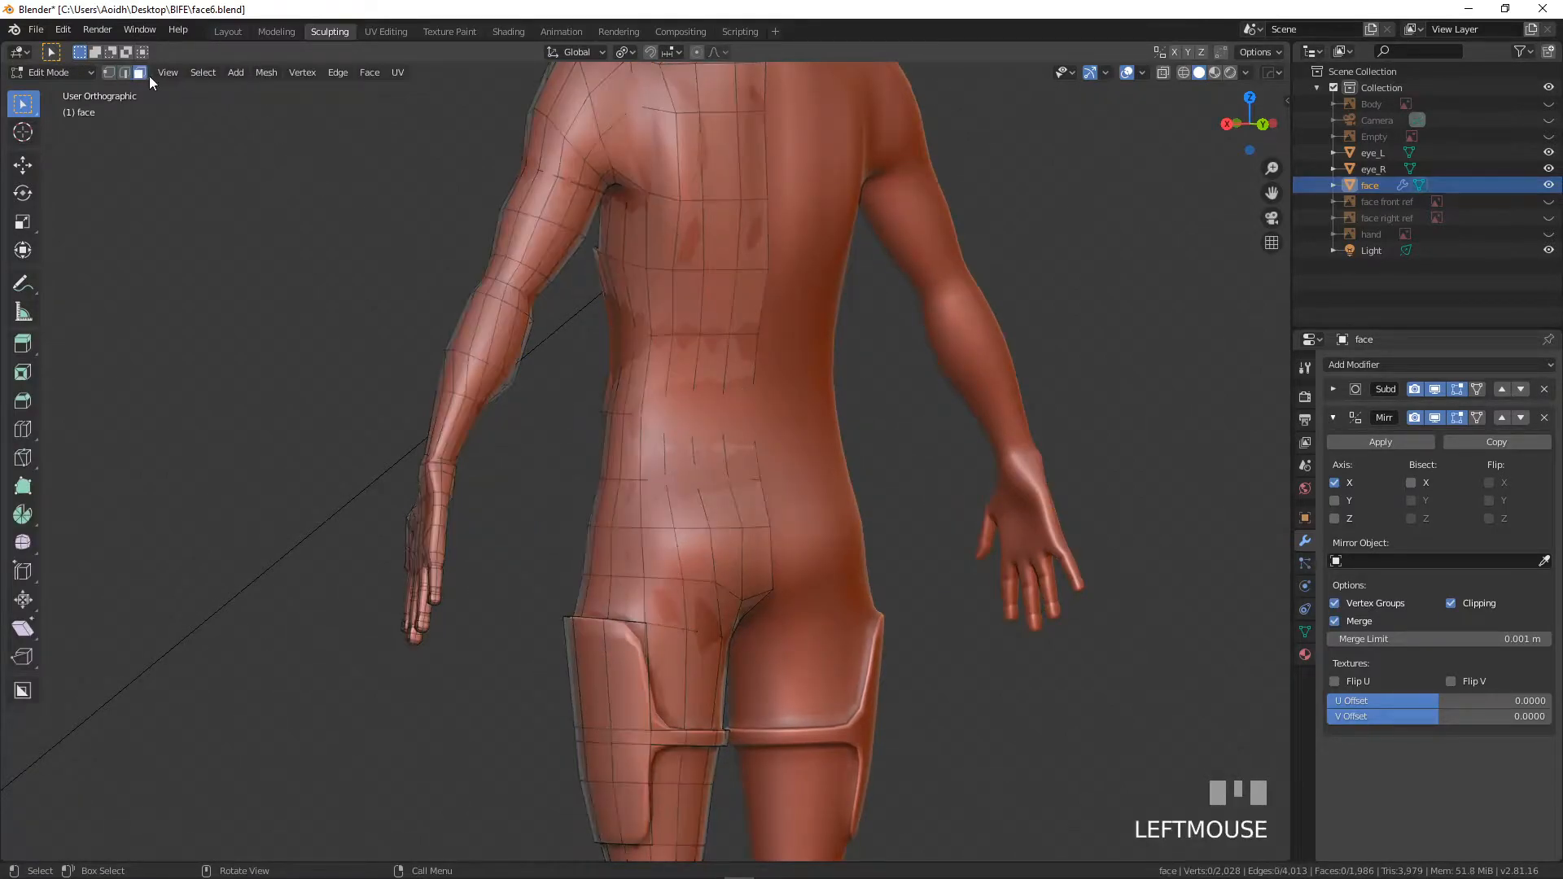
{"action": "left_click", "coordinate": [740, 358]}
{"action": "left_click", "coordinate": [712, 355], "text": "shift"}
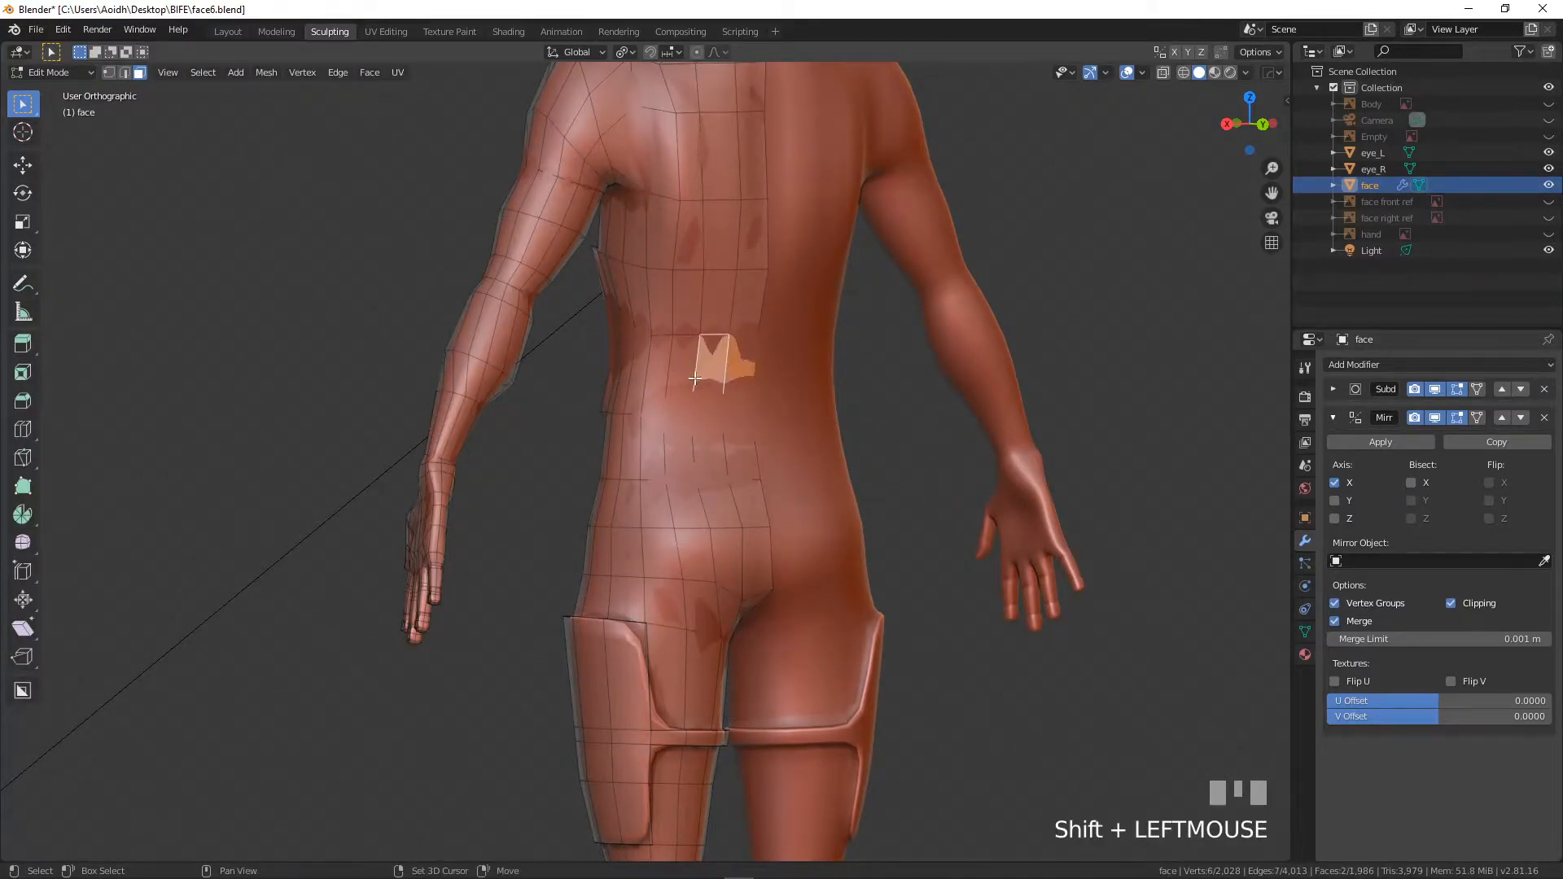
{"action": "left_click", "coordinate": [695, 348], "text": "shift"}
{"action": "left_click", "coordinate": [682, 441], "text": "shift"}
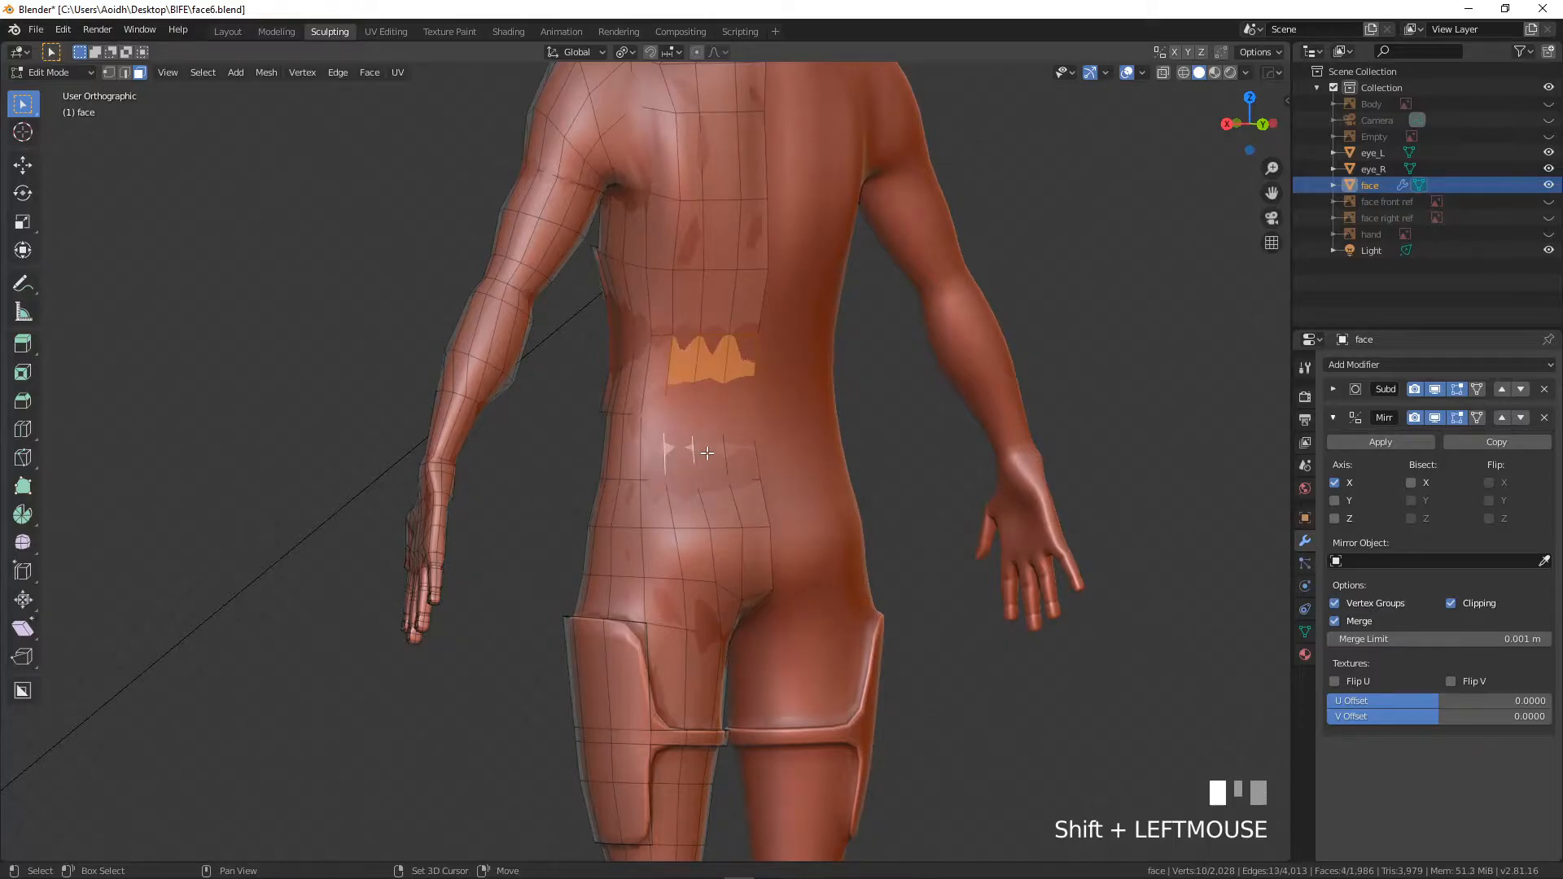
{"action": "left_click_drag", "start_coordinate": [706, 453], "coordinate": [744, 447], "text": "shift"}
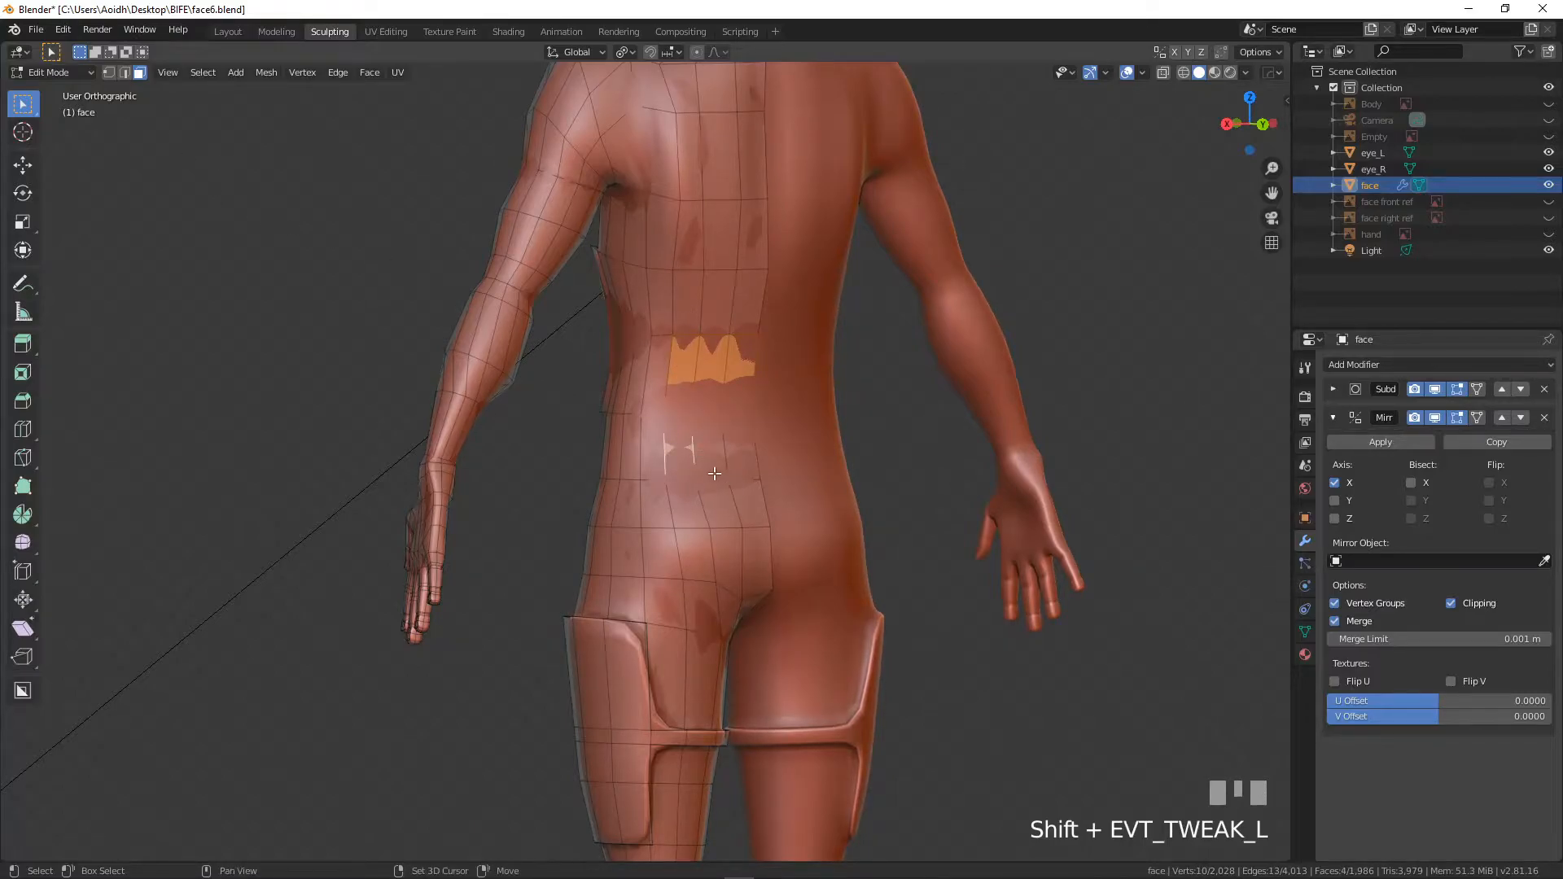
{"action": "left_click", "coordinate": [737, 458], "text": "shift"}
- Add the three faces below the lower back and three buttock faces down to the crotch to the selection
{"action": "left_click", "coordinate": [743, 503], "text": "shift"}
{"action": "left_click", "coordinate": [720, 509], "text": "shift"}
{"action": "left_click", "coordinate": [705, 518], "text": "shift"}
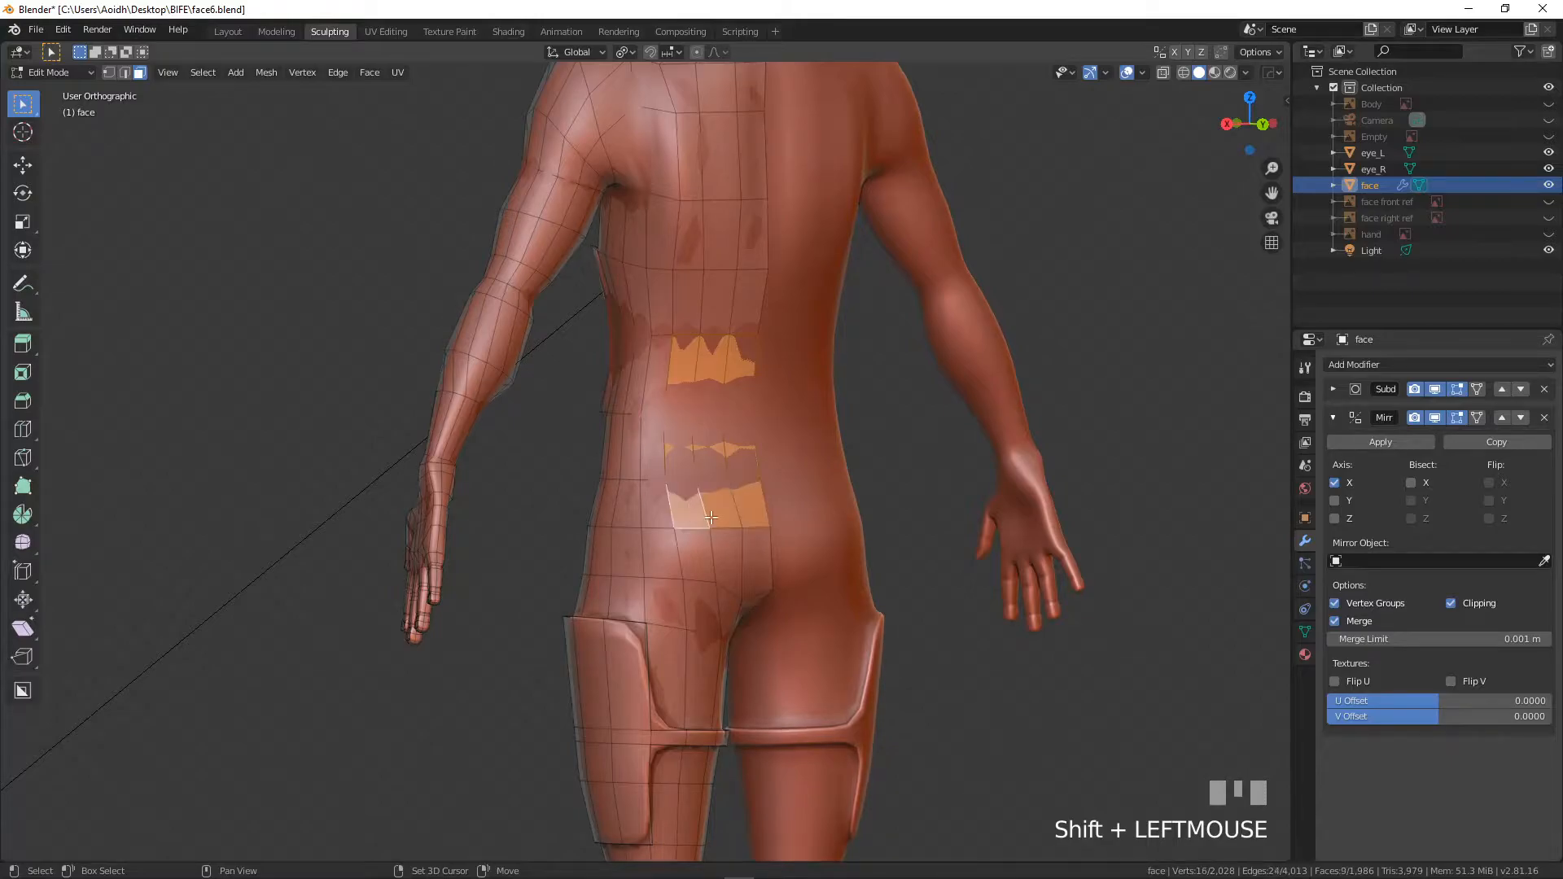
{"action": "left_click", "coordinate": [741, 572], "text": "shift"}
{"action": "left_click", "coordinate": [760, 567], "text": "shift"}
{"action": "left_click", "coordinate": [749, 612], "text": "shift"}
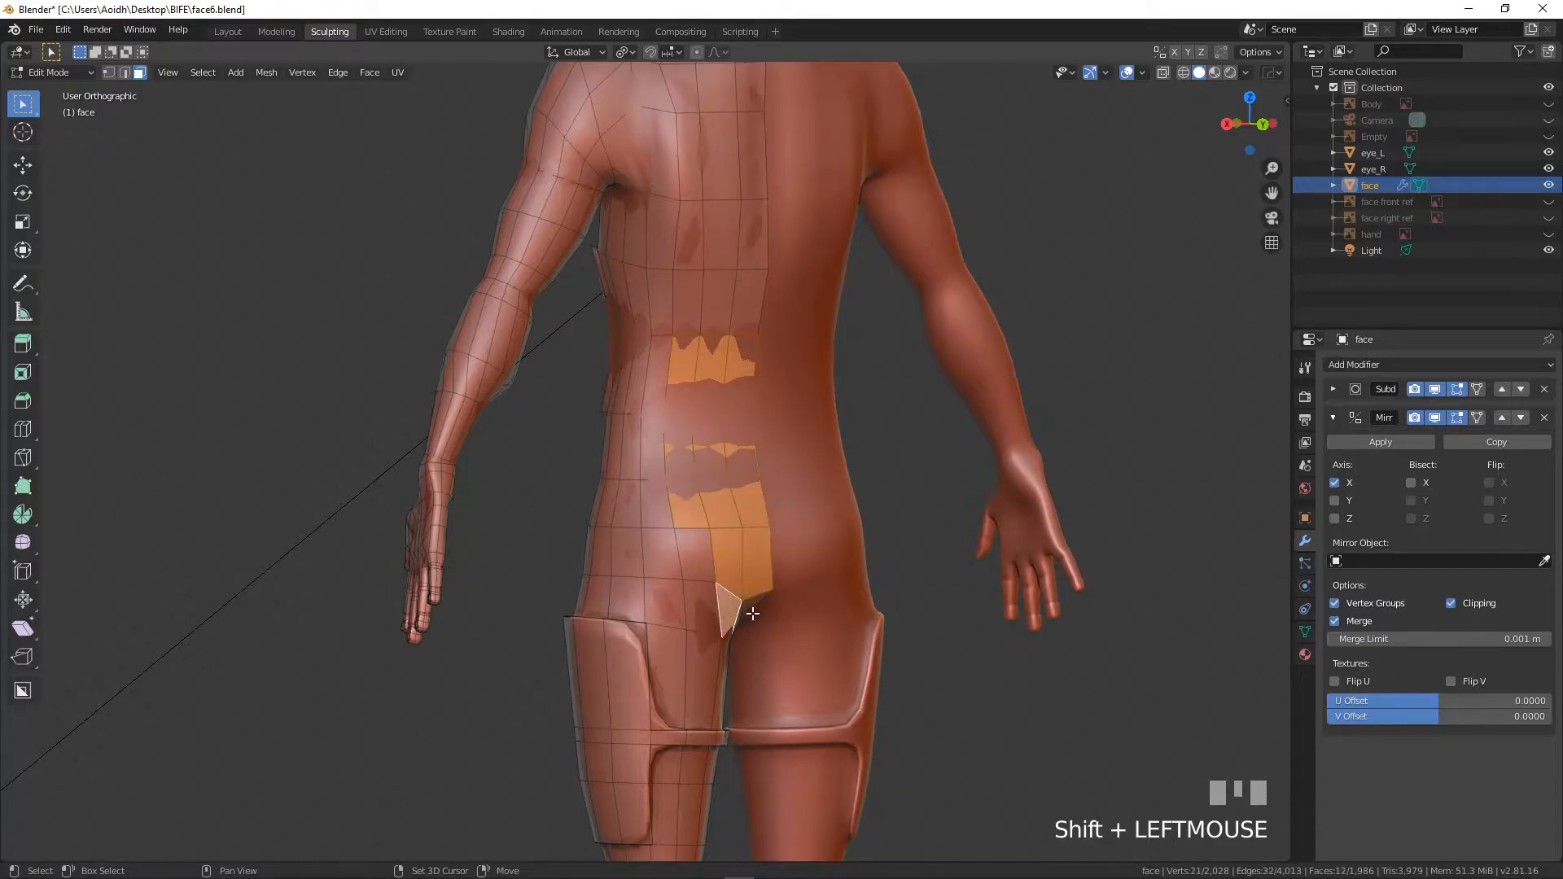
- Extend the back selection around the side of the waist with the neighbouring faces of both rows
{"action": "middle_click_drag", "start_coordinate": [746, 603], "coordinate": [650, 503]}
{"action": "left_click", "coordinate": [566, 413], "text": "shift"}
{"action": "middle_click_drag", "start_coordinate": [567, 414], "coordinate": [786, 499]}
{"action": "left_click", "coordinate": [881, 488], "text": "shift"}
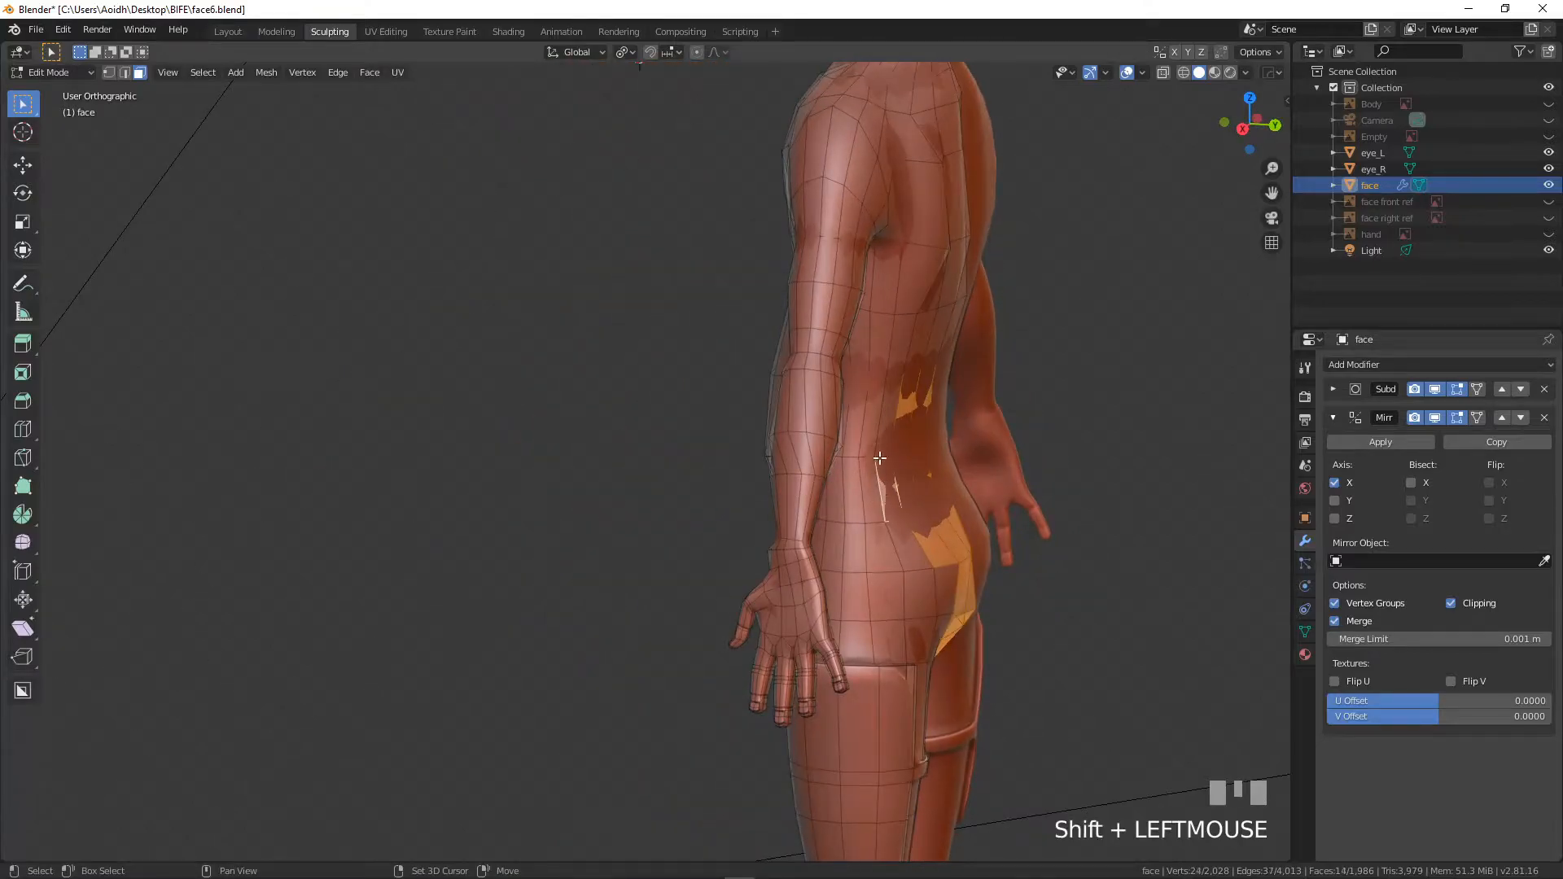
{"action": "scroll", "coordinate": [882, 431], "scroll_direction": "down", "scroll_amount": 3}
{"action": "middle_click_drag", "start_coordinate": [883, 431], "coordinate": [807, 458]}
{"action": "scroll", "coordinate": [768, 458], "scroll_direction": "up", "scroll_amount": 2}
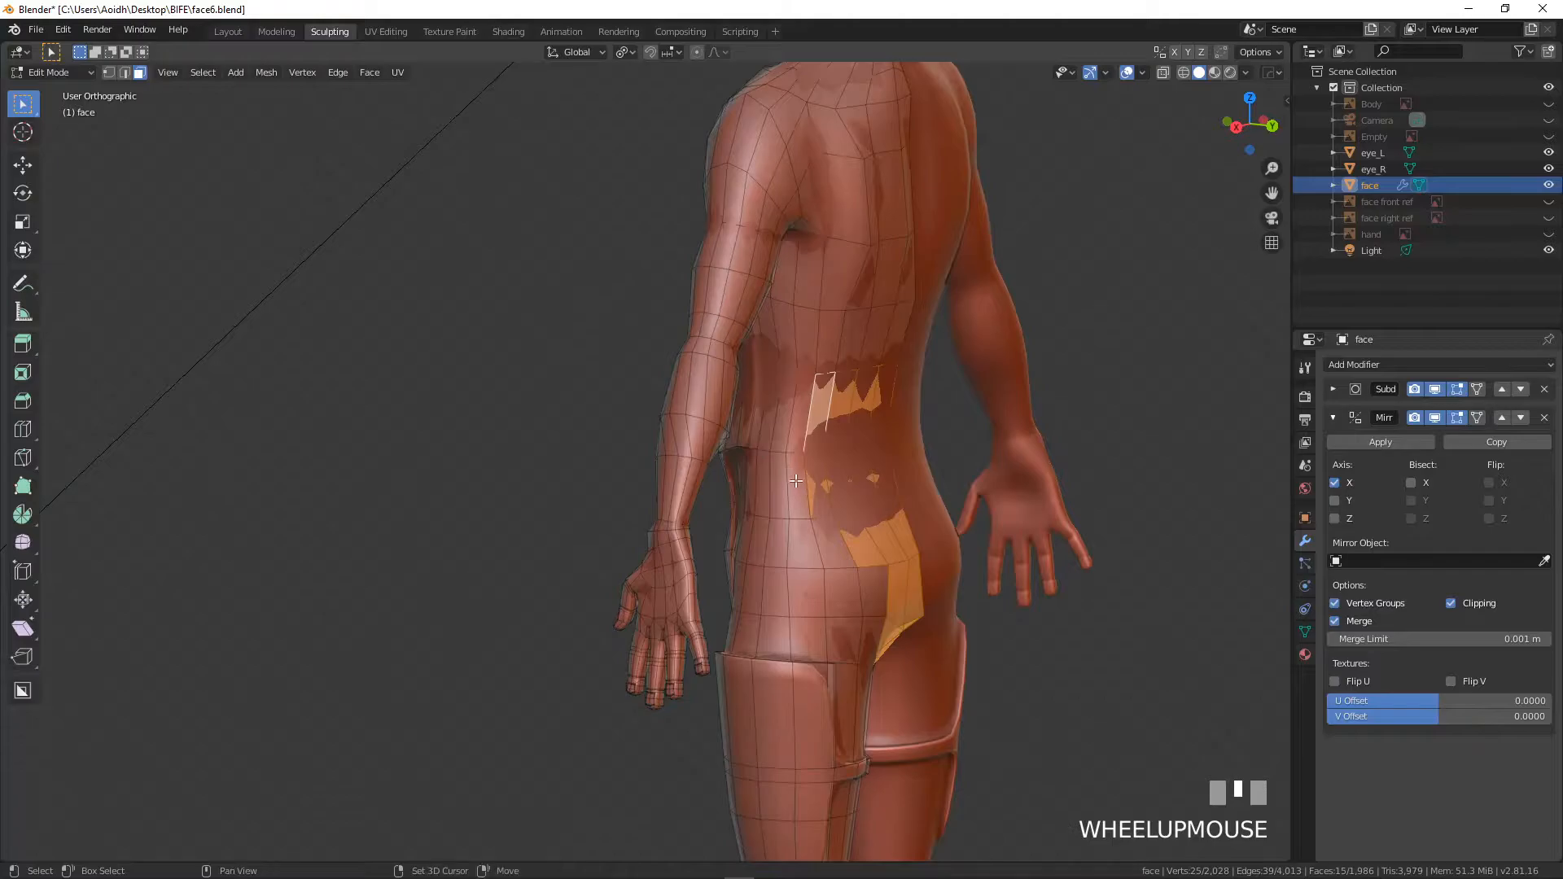
{"action": "left_click", "coordinate": [796, 481], "text": "shift"}
{"action": "left_click", "coordinate": [799, 437], "text": "shift"}
{"action": "left_click", "coordinate": [785, 417], "text": "shift"}
{"action": "left_click", "coordinate": [779, 466], "text": "shift"}
{"action": "middle_click_drag", "start_coordinate": [803, 486], "coordinate": [942, 494]}
- Extrude the selected back faces, scale them slightly, and move them backward about 0.02 m along Y
{"action": "key", "text": "e"}
{"action": "key", "text": "Escape"}
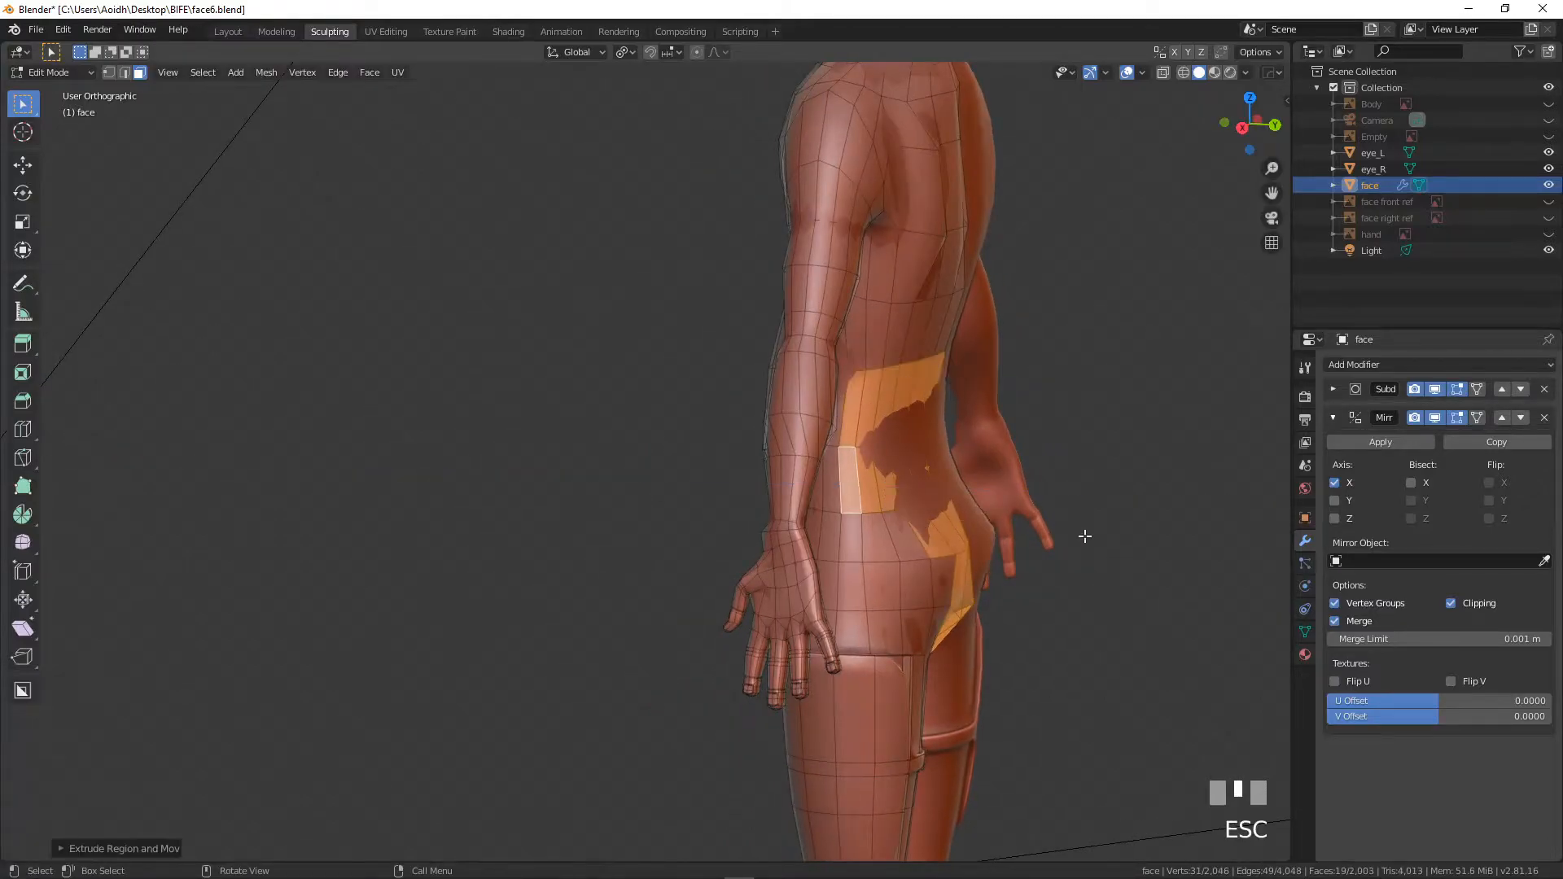
{"action": "key", "text": "s"}
{"action": "left_click", "coordinate": [1060, 513]}
{"action": "key", "text": "g"}
{"action": "key", "text": "y"}
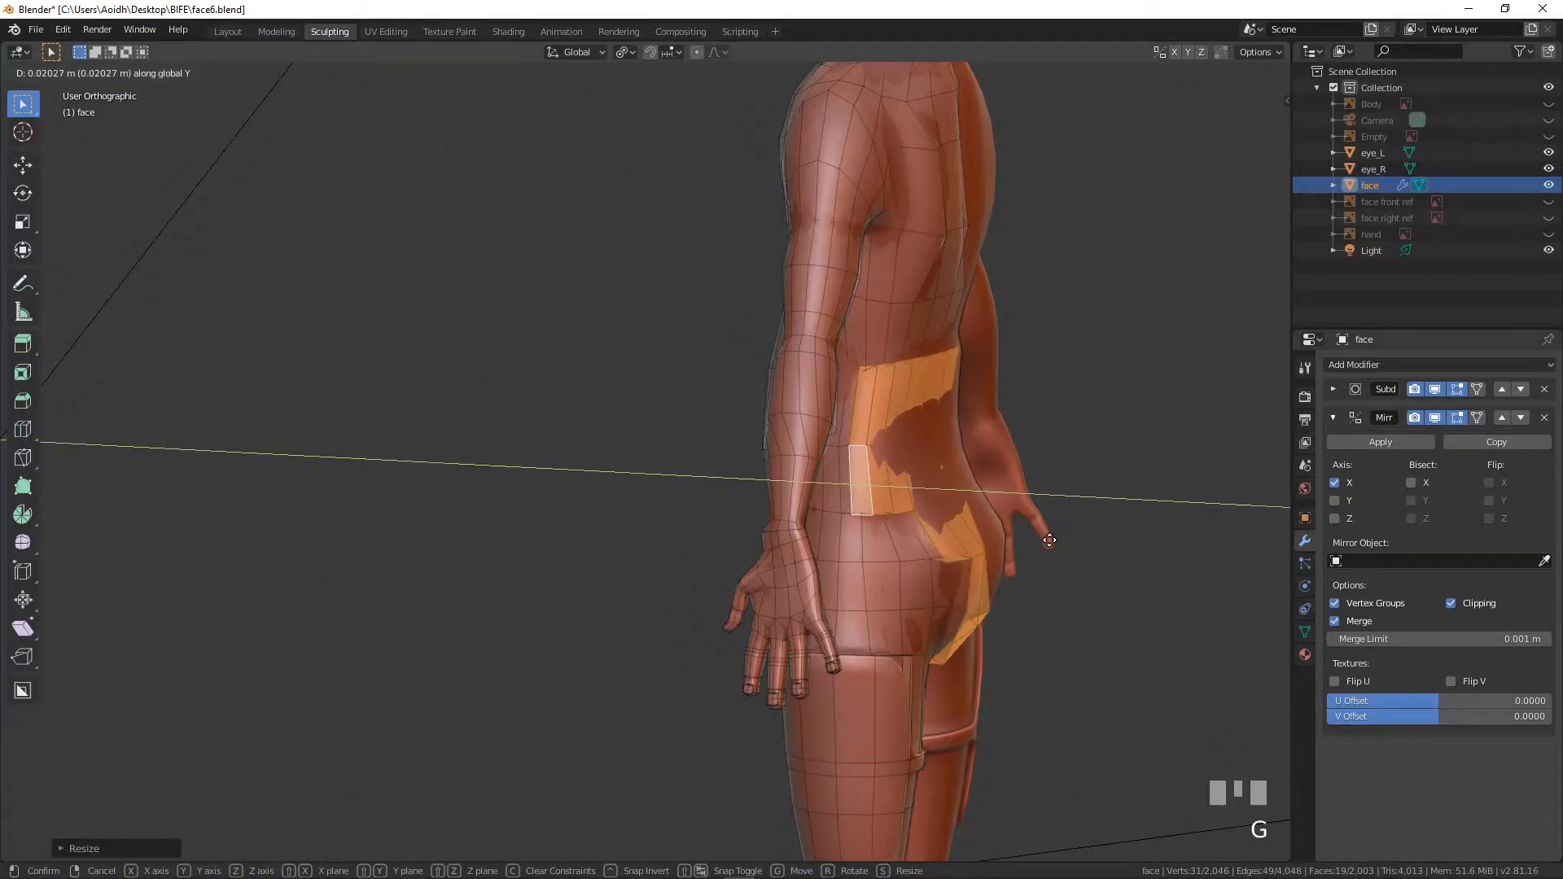
{"action": "left_click", "coordinate": [1049, 539]}
- Move the extruded back panel outward about 0.009 m along X
{"action": "middle_click_drag", "start_coordinate": [1049, 539], "coordinate": [743, 471]}
{"action": "scroll", "coordinate": [913, 608], "scroll_direction": "up", "scroll_amount": 4}
{"action": "scroll", "coordinate": [743, 471], "scroll_direction": "up", "scroll_amount": 2}
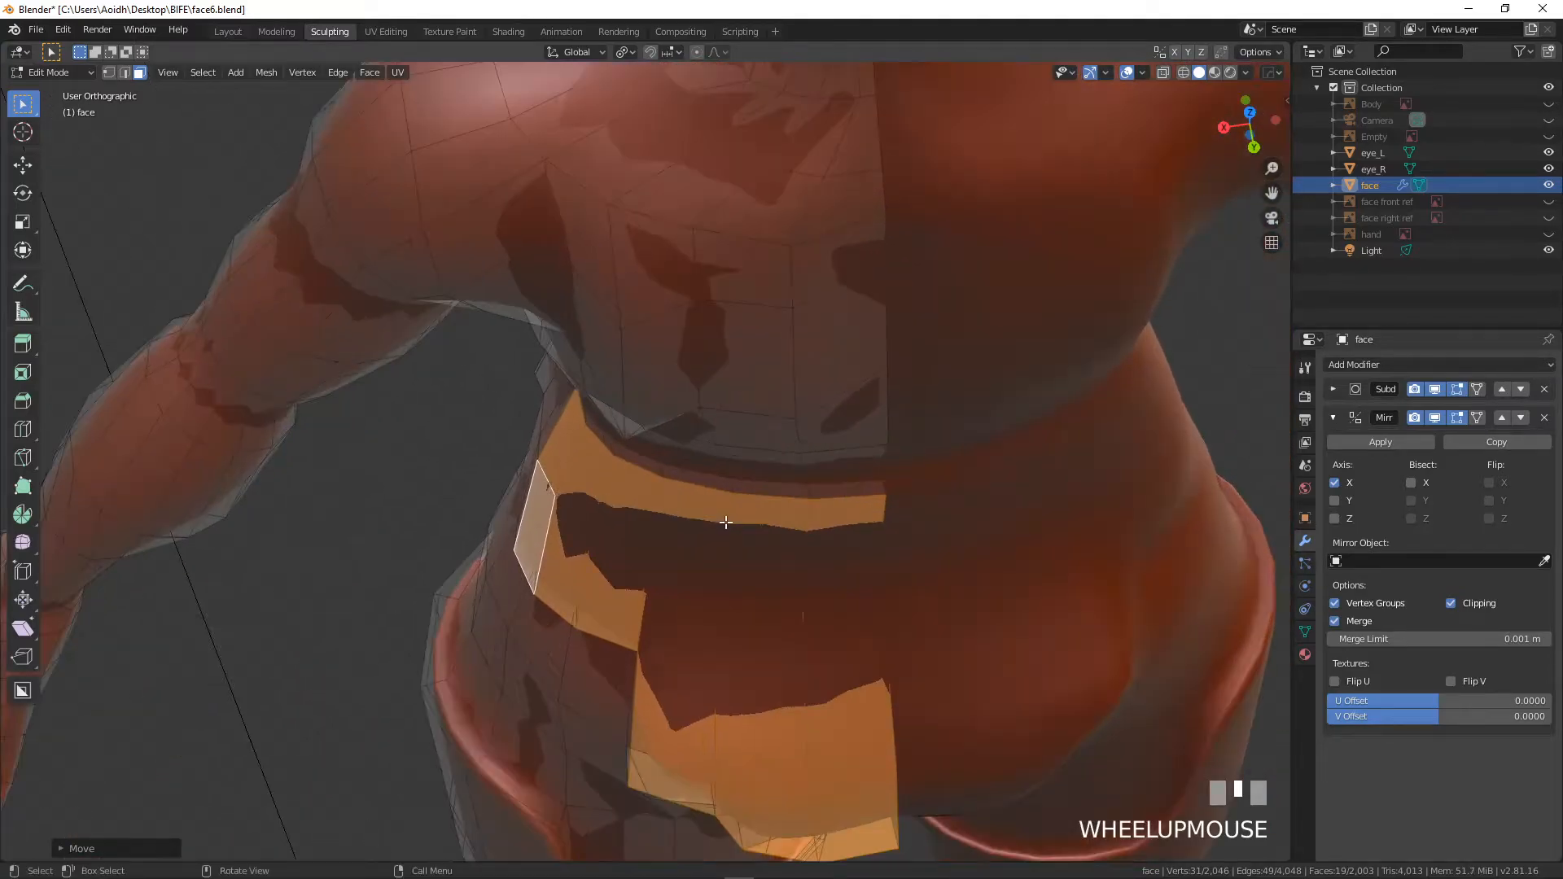
{"action": "key", "text": "g"}
{"action": "key", "text": "x"}
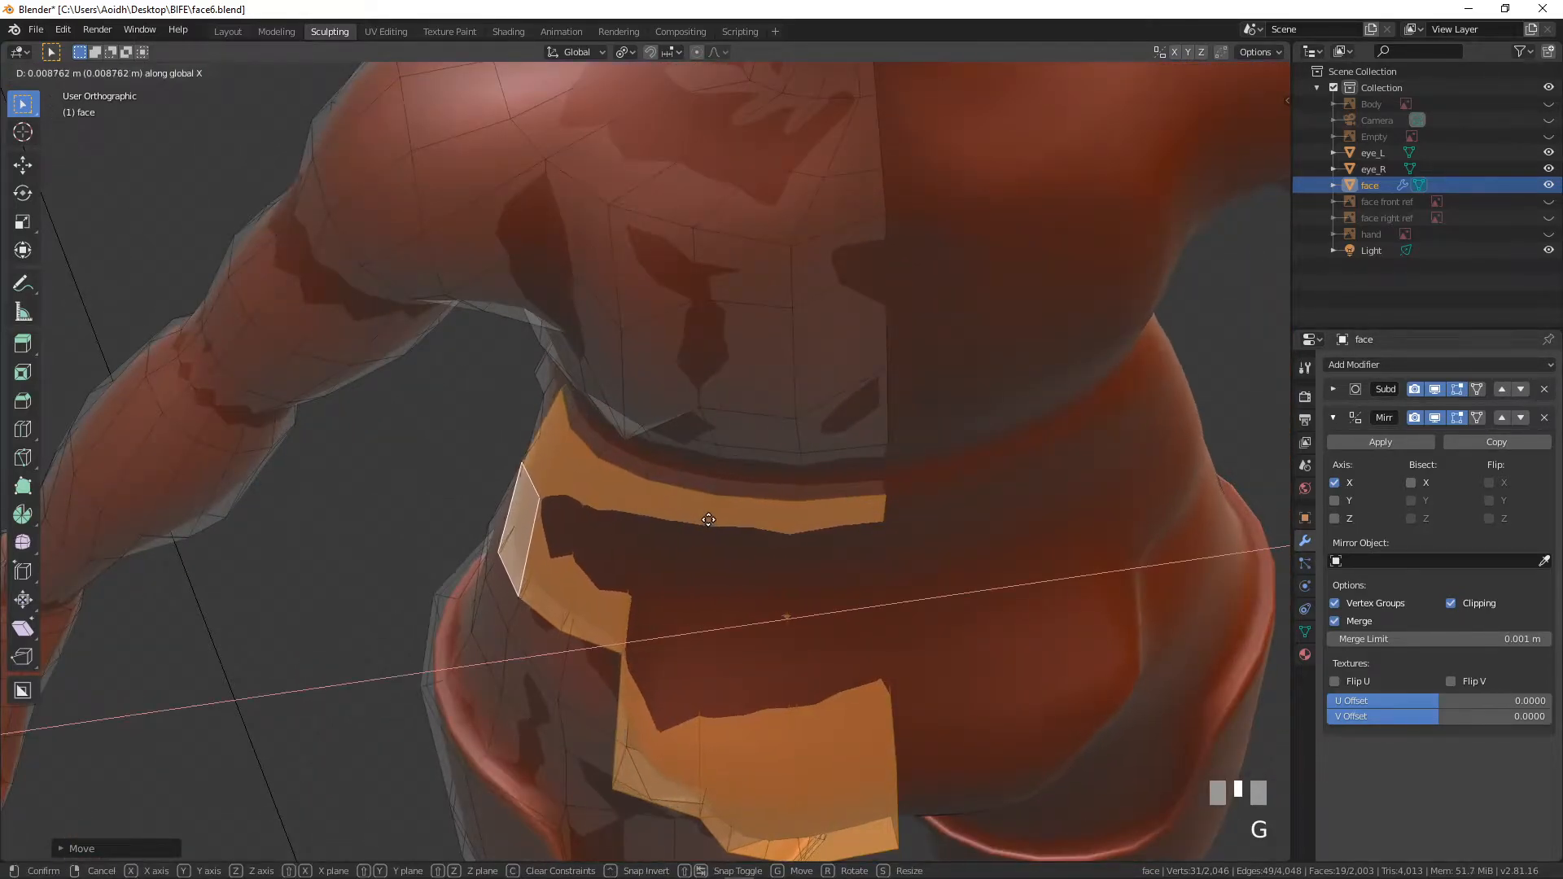
{"action": "left_click", "coordinate": [708, 519]}
- Add a loop cut around the back panel's side wall, close to its outer edge
{"action": "key", "text": "ctrl+r"}
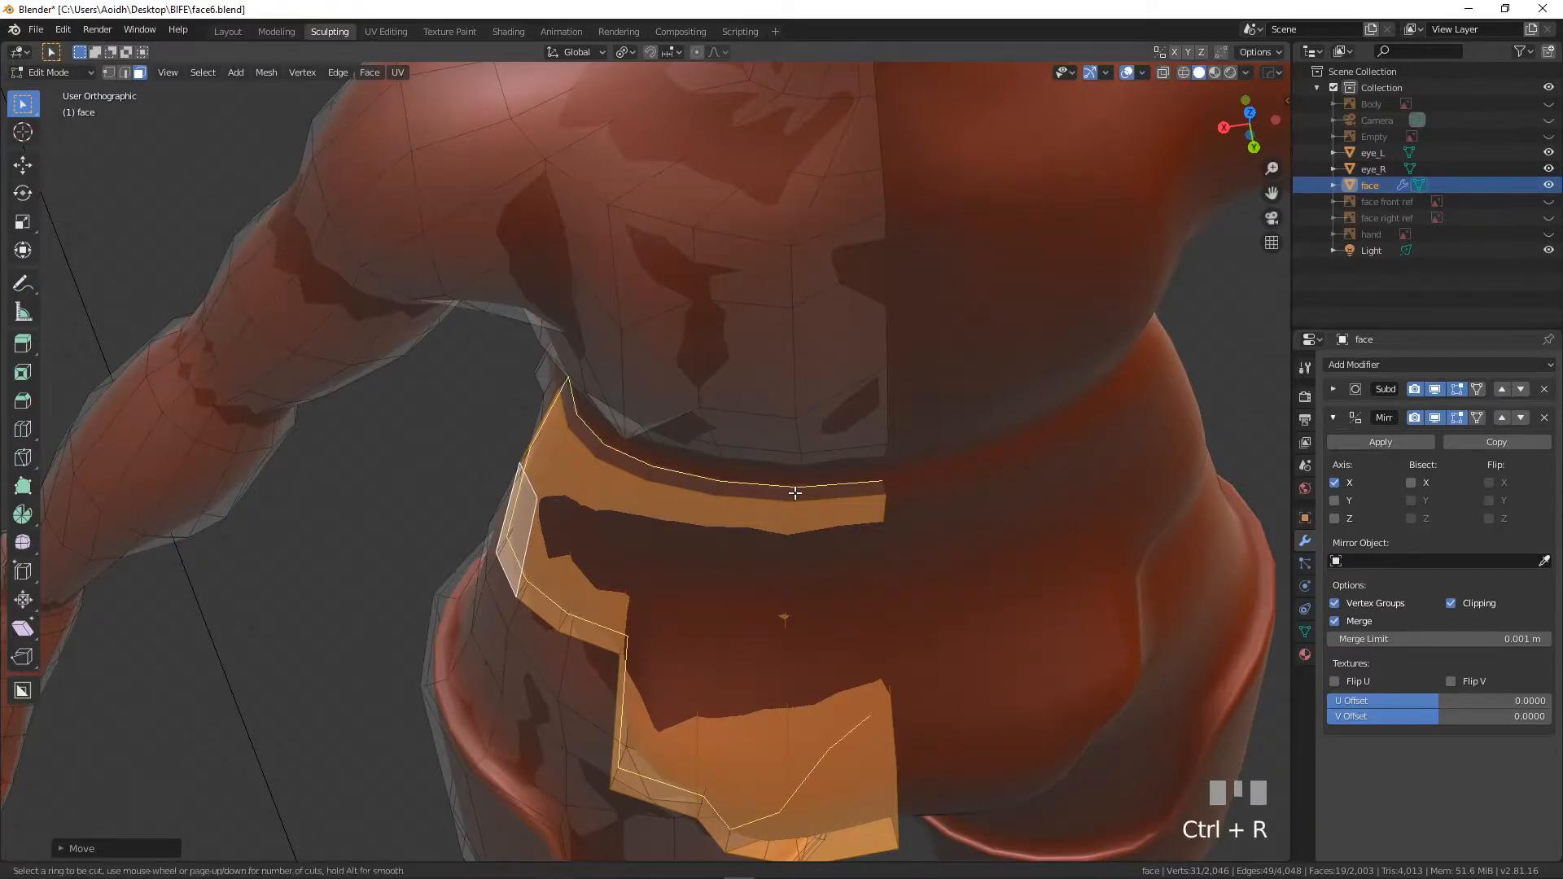
{"action": "scroll", "coordinate": [784, 617], "scroll_direction": "down", "scroll_amount": 4}
{"action": "left_click", "coordinate": [785, 499]}
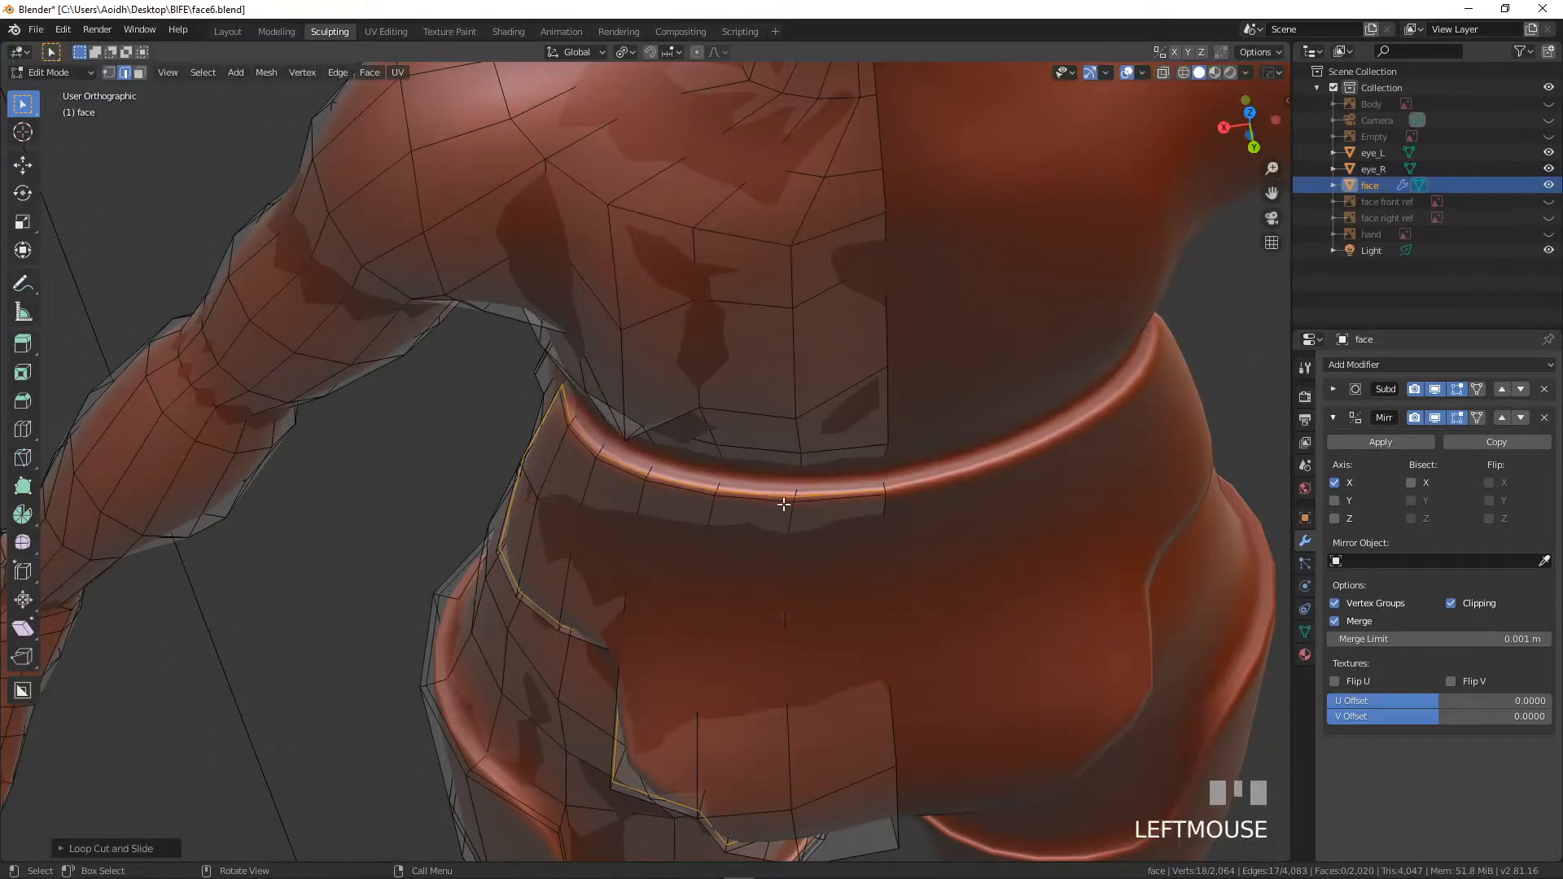
{"action": "scroll", "coordinate": [673, 513], "scroll_direction": "down", "scroll_amount": 2}
{"action": "middle_click_drag", "start_coordinate": [673, 514], "coordinate": [760, 478]}
{"action": "scroll", "coordinate": [808, 551], "scroll_direction": "up", "scroll_amount": 2}
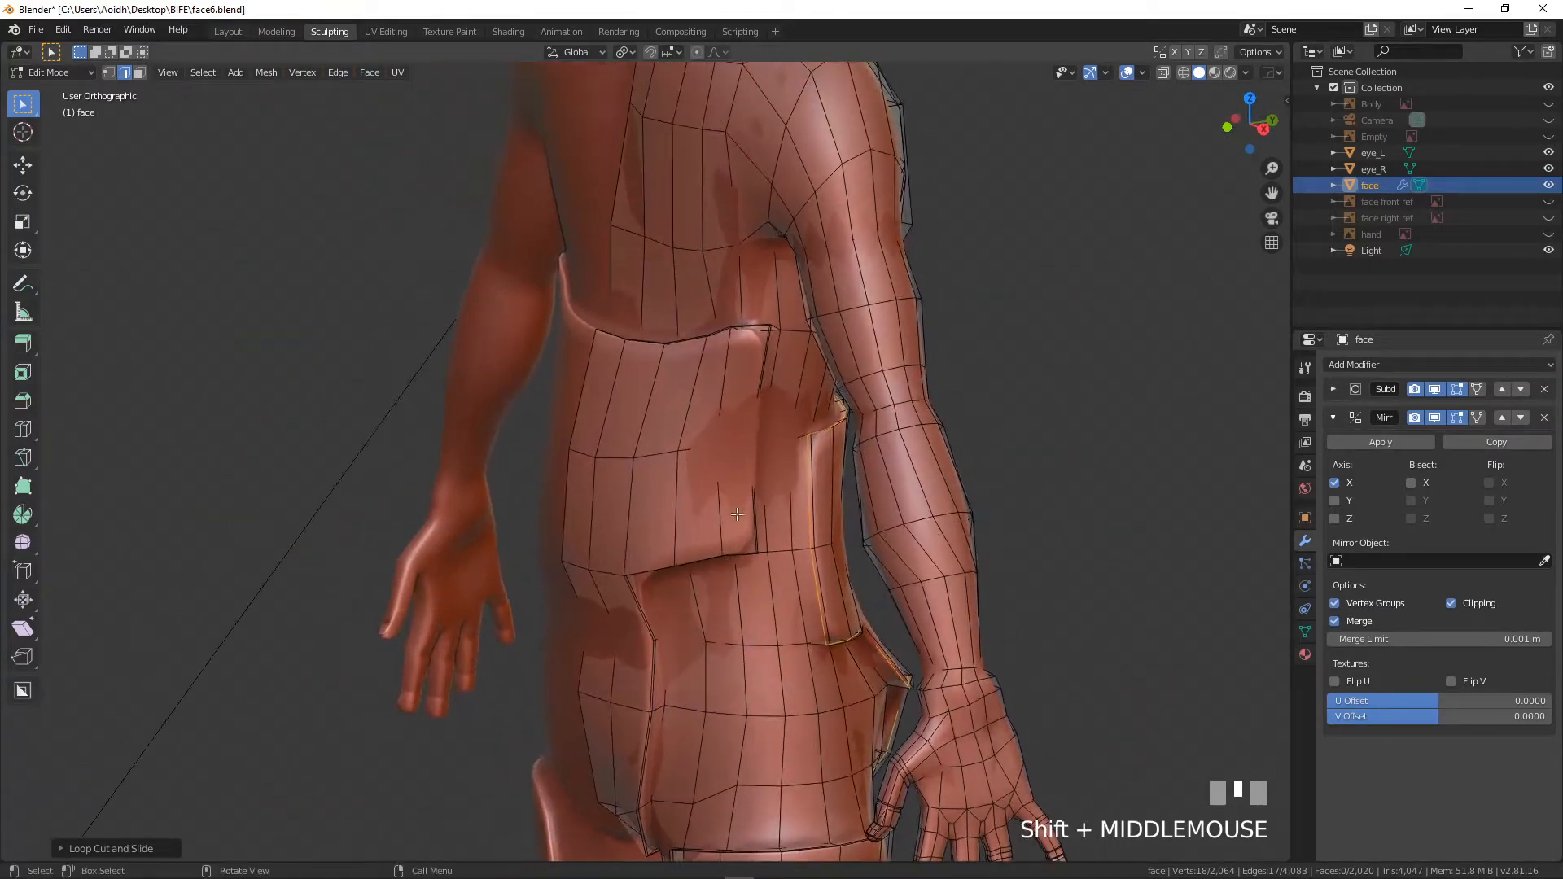
- Add a horizontal loop cut around the waist through both panels, just below the existing mid-panel edge row, and switch to vertex selection
{"action": "key", "text": "ctrl+r"}
{"action": "left_click", "coordinate": [749, 454]}
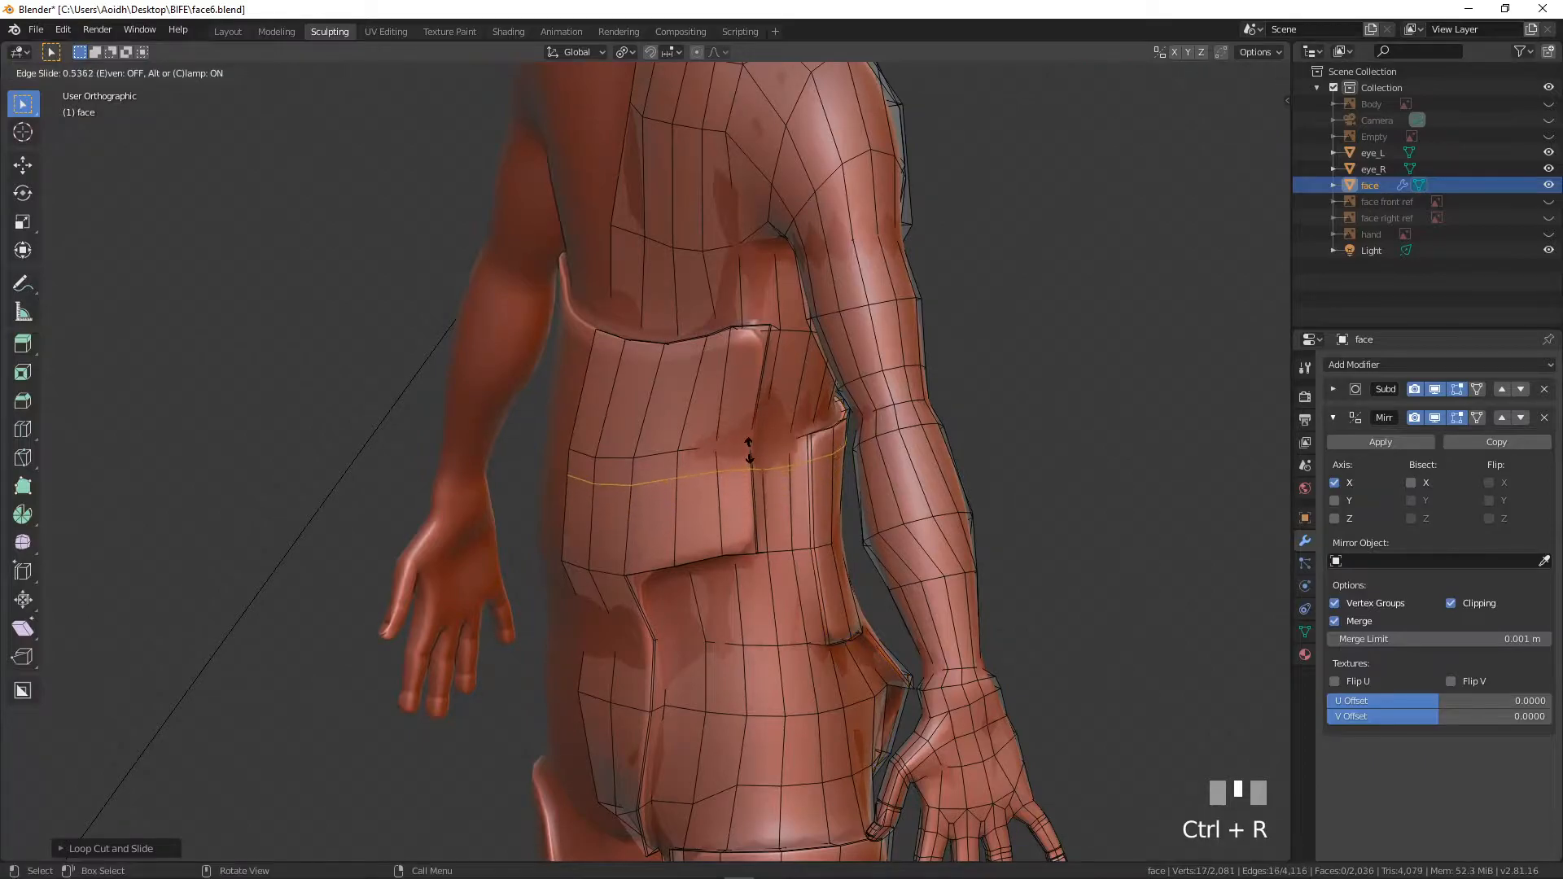
{"action": "left_click", "coordinate": [749, 449]}
{"action": "middle_click_drag", "start_coordinate": [749, 449], "coordinate": [675, 508]}
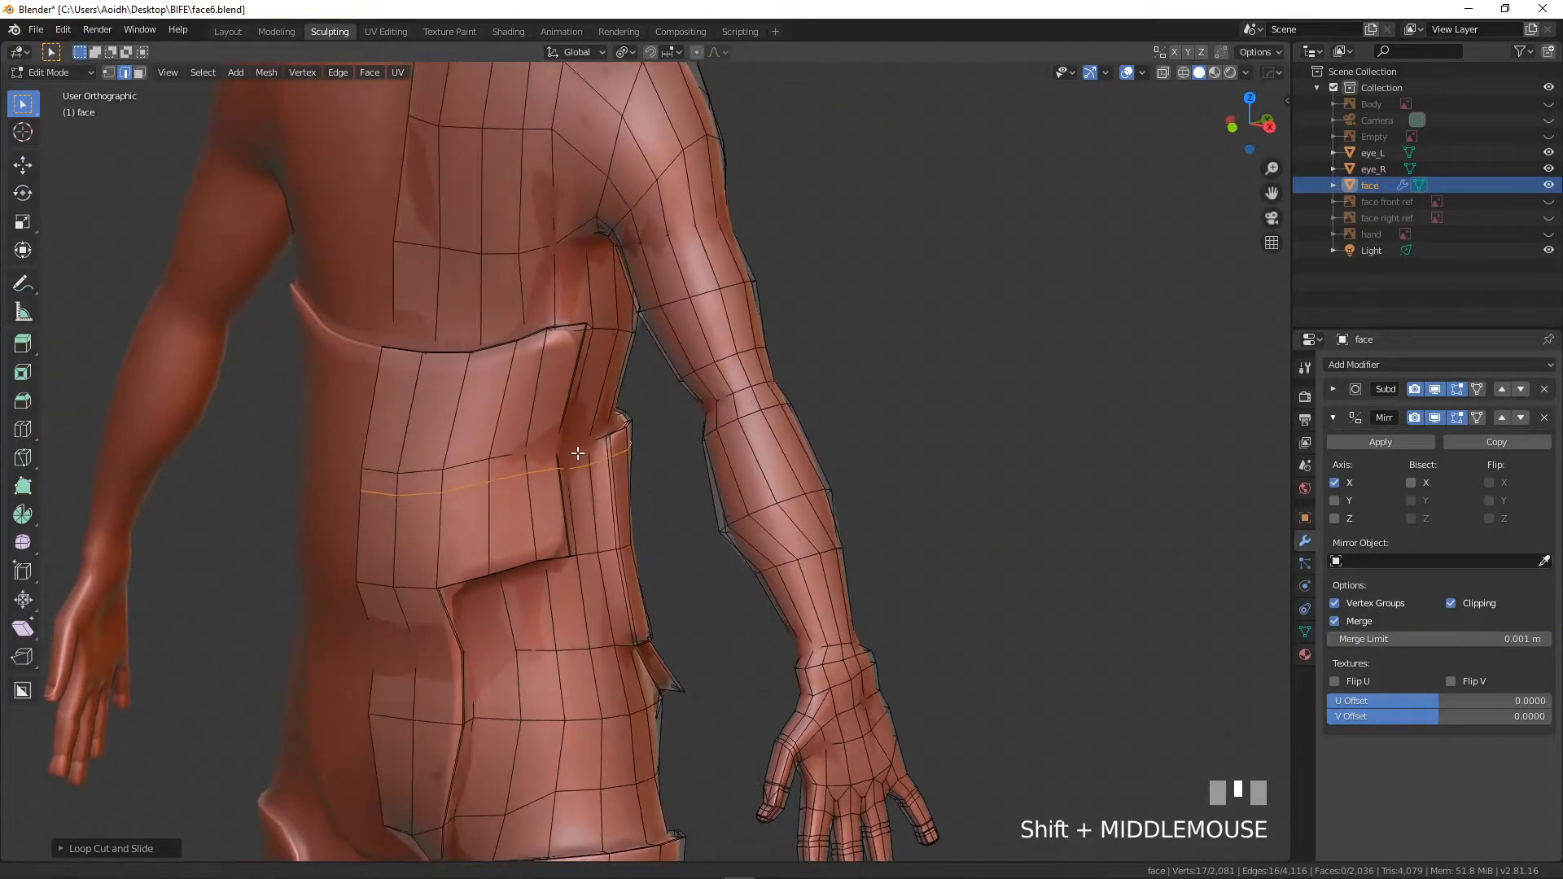
{"action": "scroll", "coordinate": [675, 508], "scroll_direction": "up", "scroll_amount": 2}
{"action": "scroll", "coordinate": [675, 508], "scroll_direction": "up", "scroll_amount": 1}
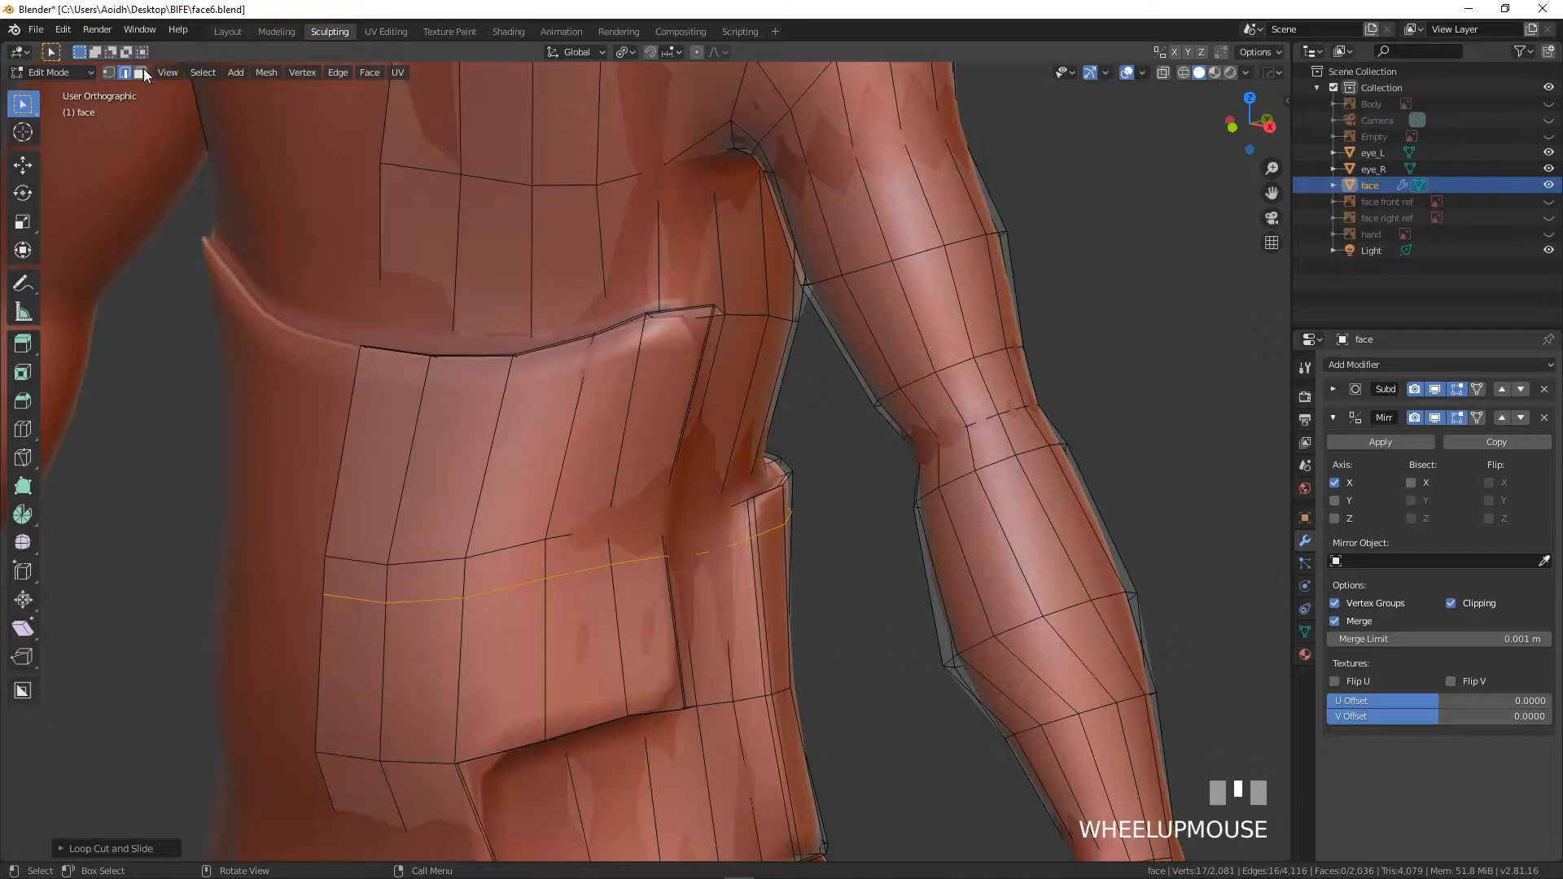
{"action": "scroll", "coordinate": [705, 527], "scroll_direction": "up", "scroll_amount": 4}
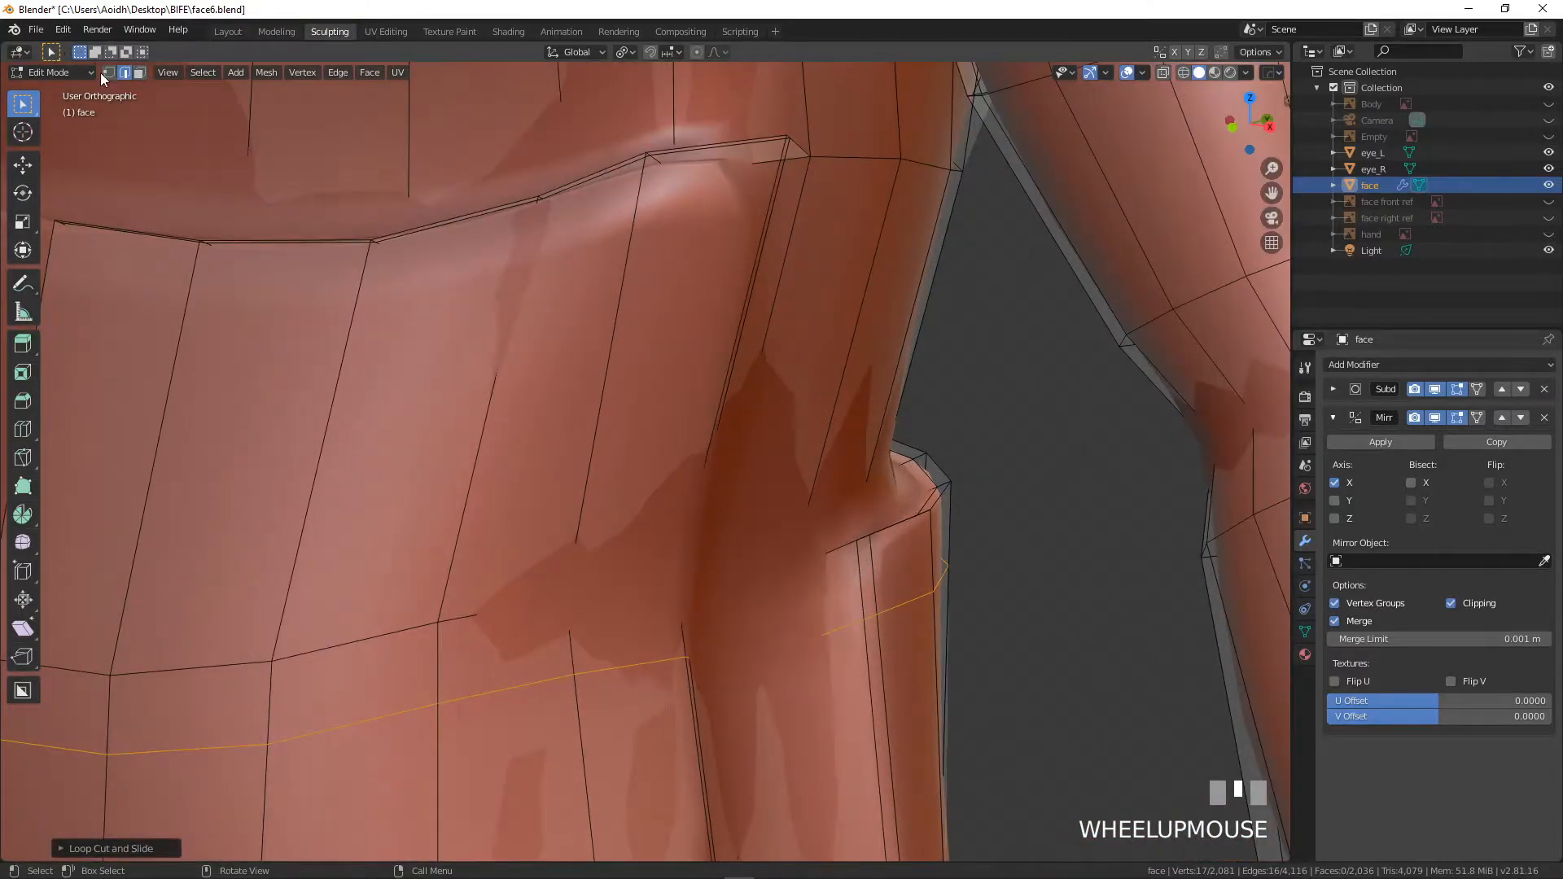
{"action": "left_click", "coordinate": [108, 73]}
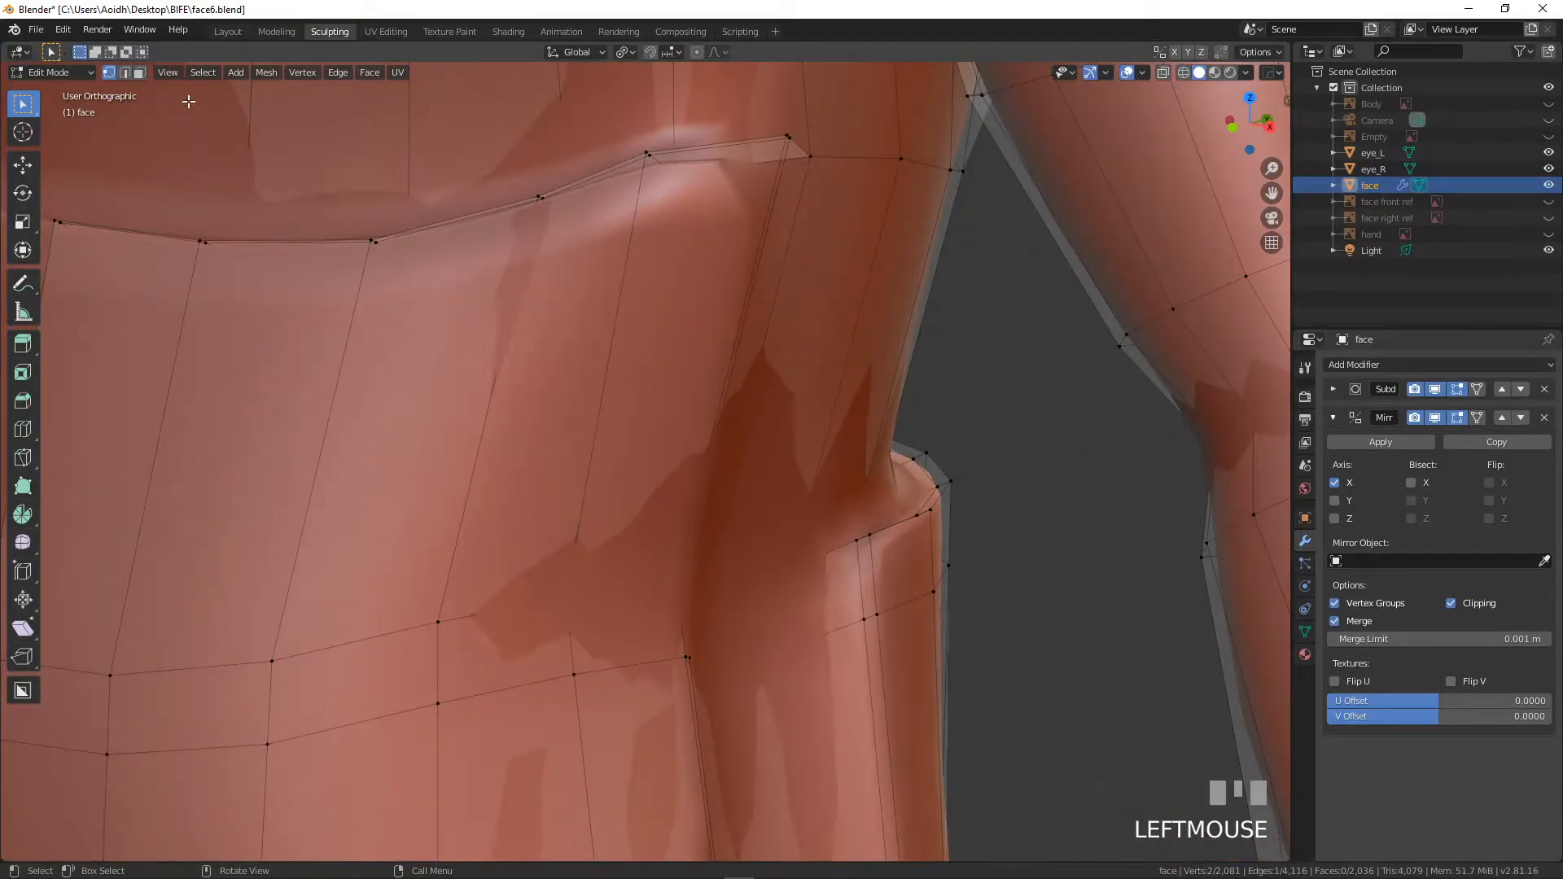
- Delete the faces in the side gap between the front and back waist panels, above the new horizontal loop
{"action": "left_click", "coordinate": [842, 594], "text": "shift"}
{"action": "middle_click_drag", "start_coordinate": [842, 594], "coordinate": [1064, 600]}
{"action": "scroll", "coordinate": [712, 611], "scroll_direction": "up", "scroll_amount": 2}
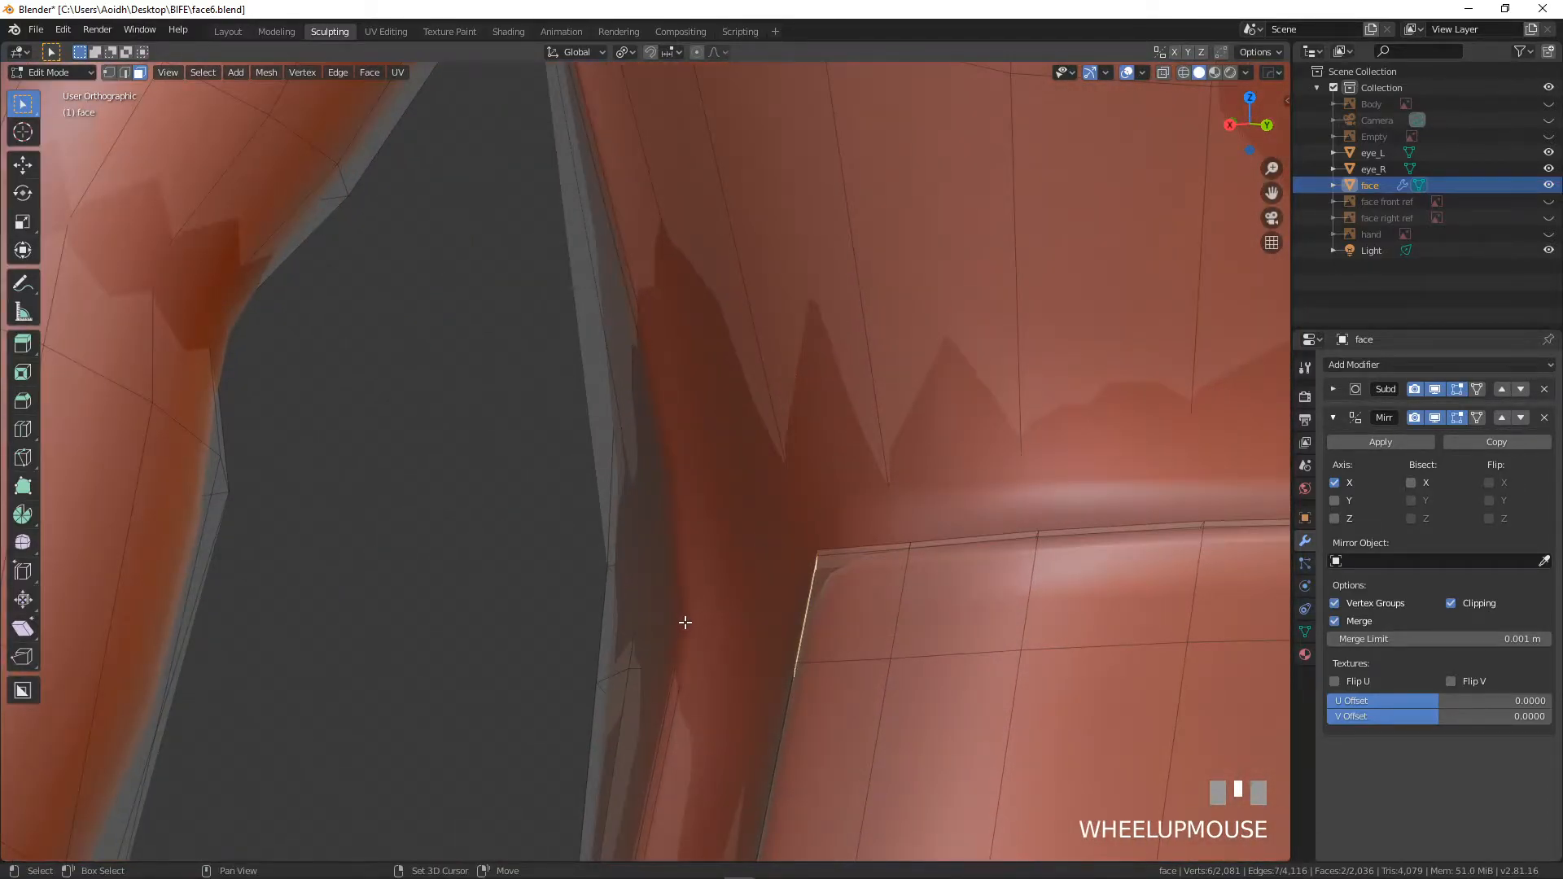
{"action": "left_click", "coordinate": [693, 625], "text": "shift"}
{"action": "scroll", "coordinate": [709, 619], "scroll_direction": "down", "scroll_amount": 3}
{"action": "middle_click_drag", "start_coordinate": [708, 620], "coordinate": [886, 587]}
{"action": "key", "text": "x"}
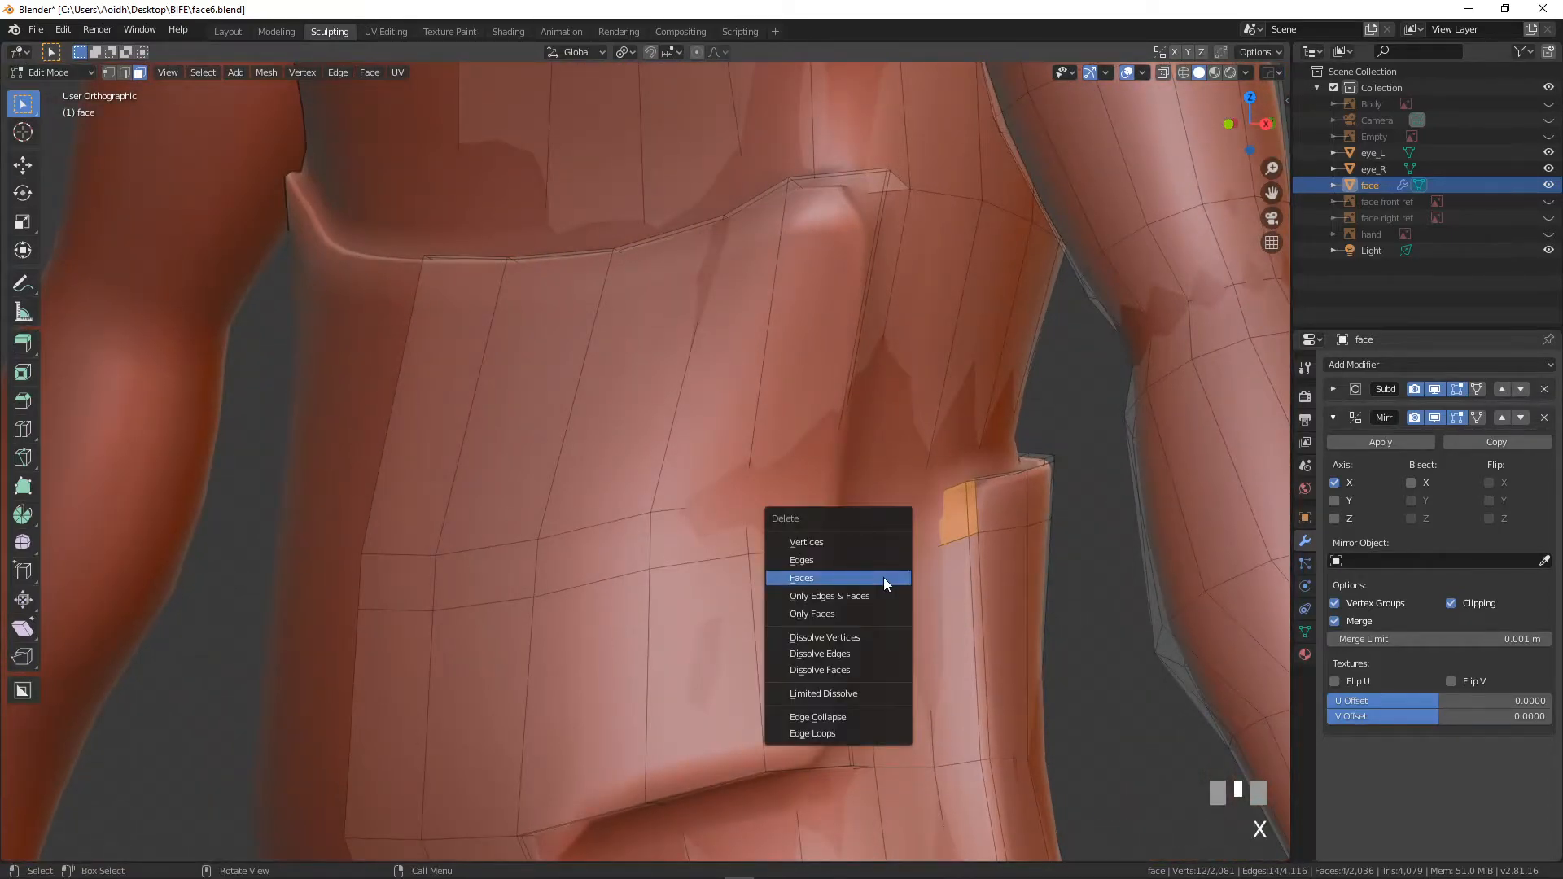
{"action": "left_click", "coordinate": [882, 578]}
{"action": "key", "text": "x"}
{"action": "left_click", "coordinate": [890, 537]}
- Circle-select the forearm and hand faces in wireframe shading and hide them
{"action": "scroll", "coordinate": [891, 537], "scroll_direction": "down", "scroll_amount": 3}
{"action": "middle_click_drag", "start_coordinate": [890, 537], "coordinate": [921, 560]}
{"action": "scroll", "coordinate": [951, 564], "scroll_direction": "down", "scroll_amount": 2}
{"action": "scroll", "coordinate": [951, 563], "scroll_direction": "down", "scroll_amount": 2}
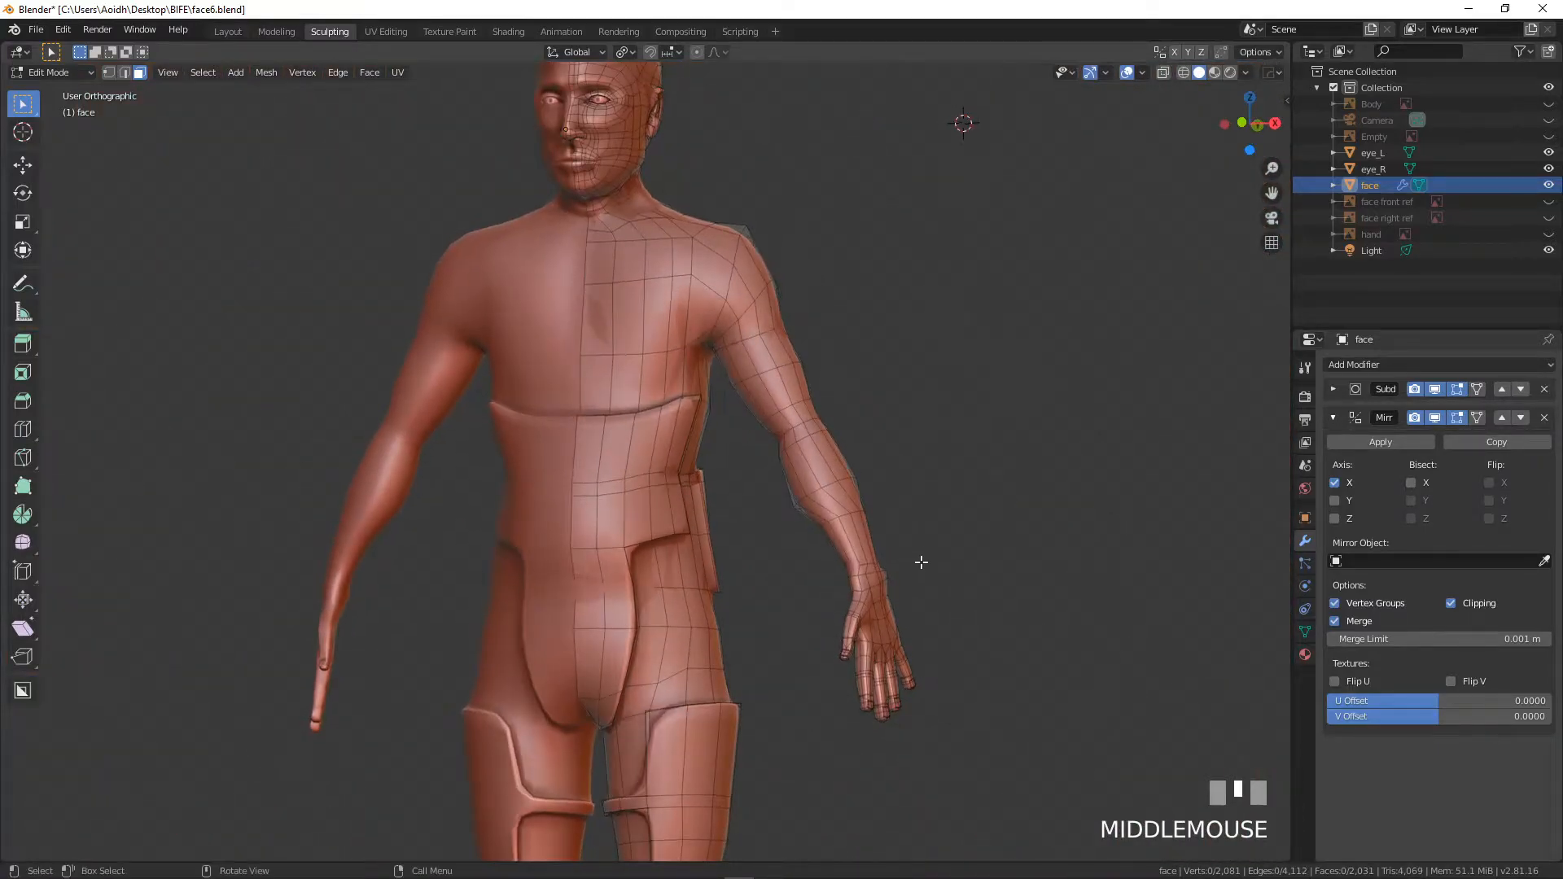
{"action": "key", "text": "z"}
{"action": "left_click", "coordinate": [809, 560]}
{"action": "middle_click_drag", "start_coordinate": [809, 569], "coordinate": [841, 569]}
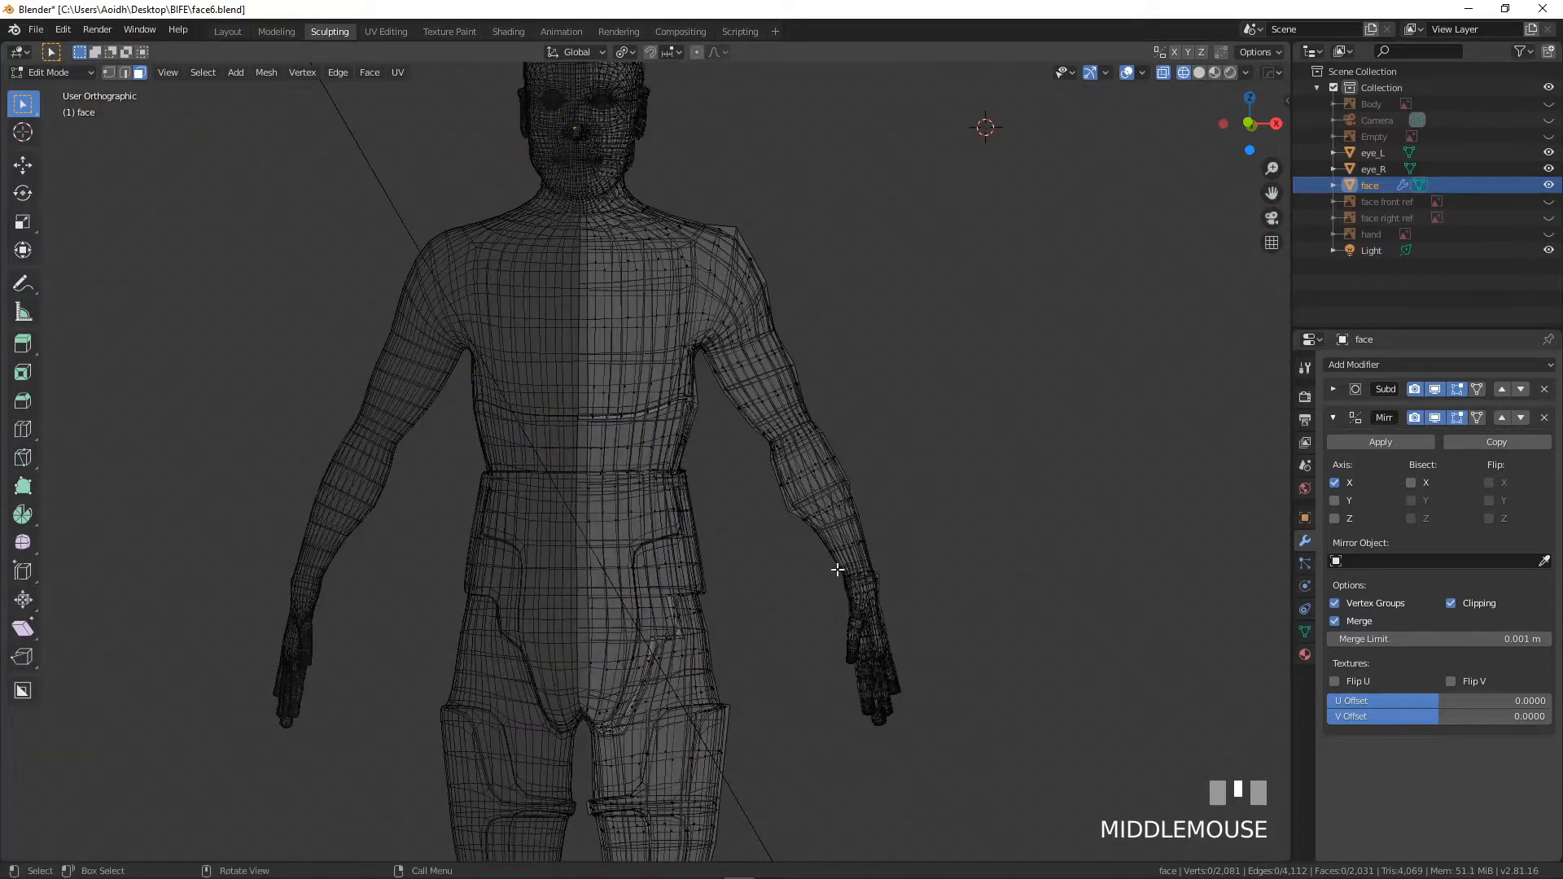
{"action": "key", "text": "c"}
{"action": "scroll", "coordinate": [827, 558], "scroll_direction": "up", "scroll_amount": 3}
{"action": "left_click_drag", "start_coordinate": [823, 513], "coordinate": [914, 735]}
{"action": "right_click", "coordinate": [937, 686]}
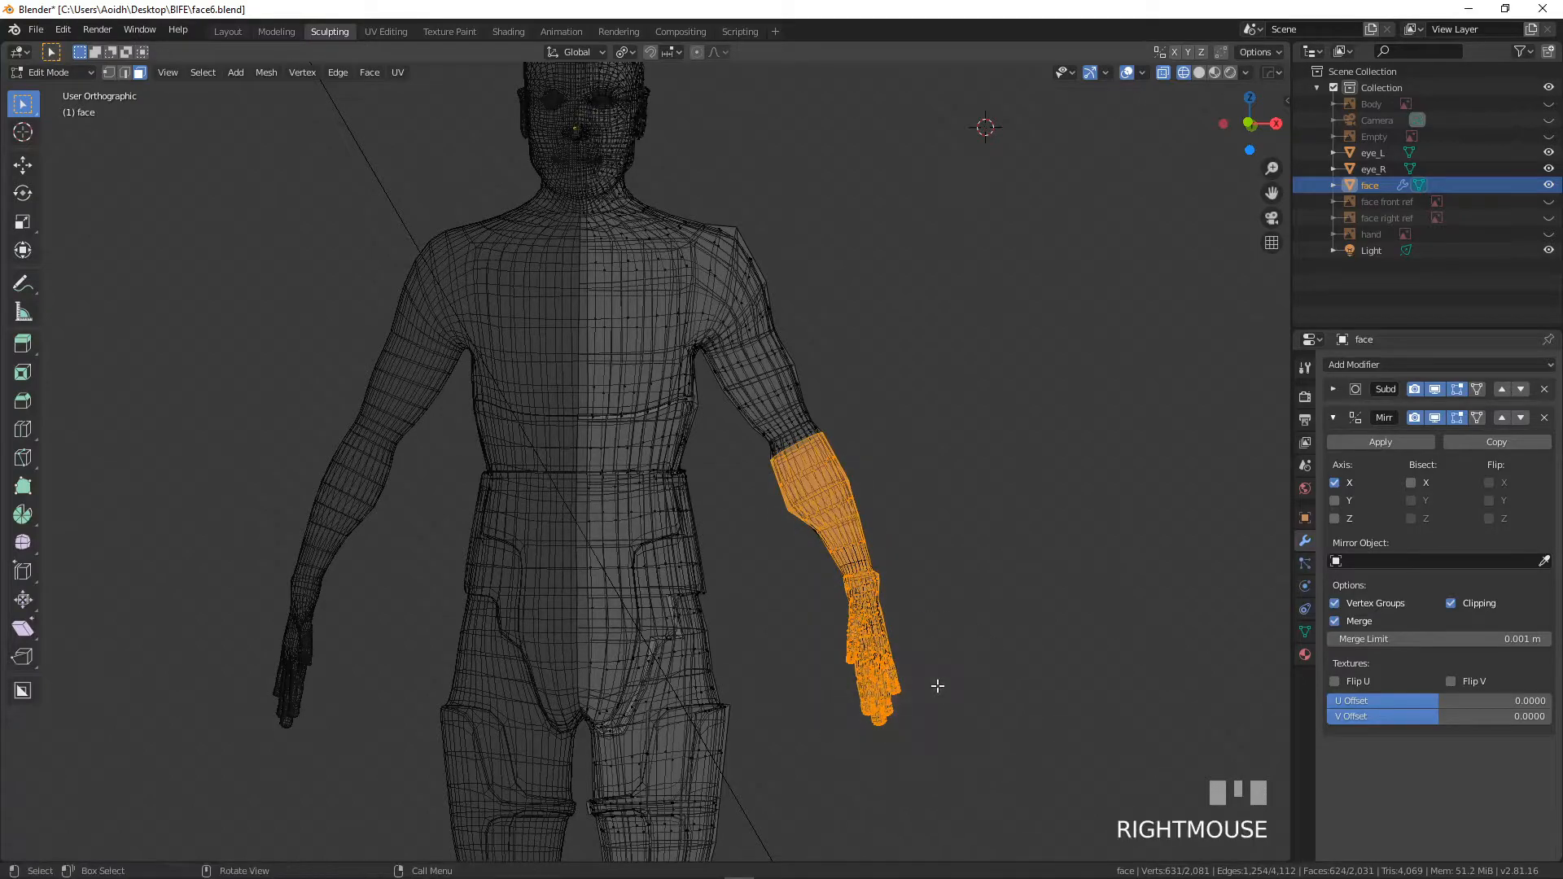
{"action": "key", "text": "h"}
{"action": "middle_click_drag", "start_coordinate": [938, 686], "coordinate": [838, 661]}
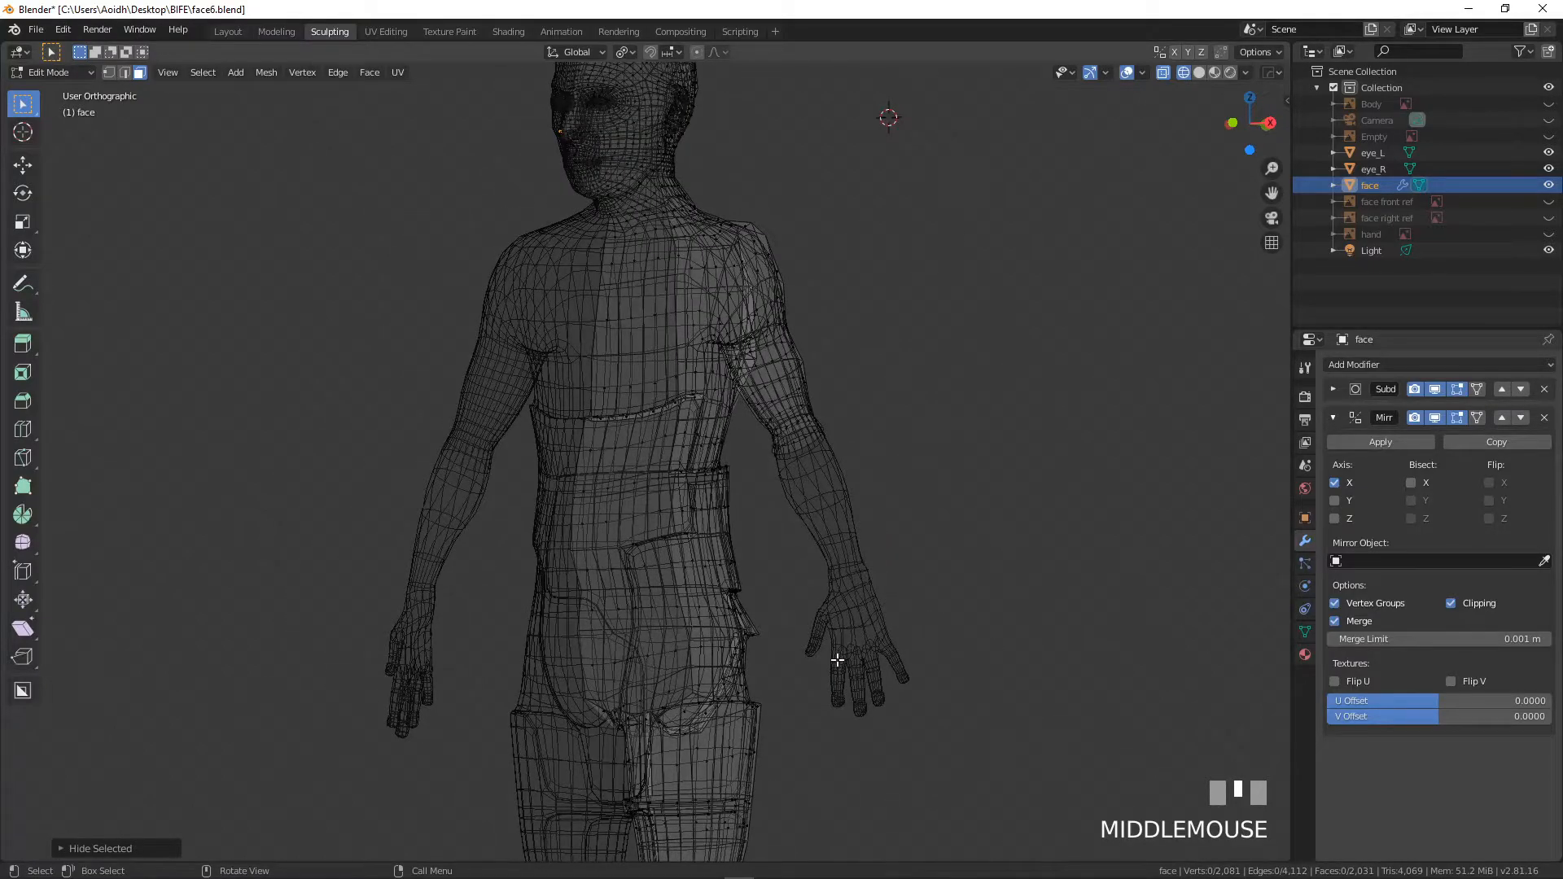
- Return to solid shading and switch to vertex selection at the opened gap on the side of the waist
{"action": "left_click", "coordinate": [1200, 74]}
{"action": "mouse_move", "coordinate": [932, 593]}
{"action": "middle_mouse_down"}
{"action": "mouse_move", "coordinate": [823, 565]}
{"action": "mouse_move", "coordinate": [804, 513]}
{"action": "mouse_move", "coordinate": [431, 480]}
{"action": "mouse_move", "coordinate": [440, 284]}
{"action": "middle_mouse_up"}
{"action": "scroll", "coordinate": [795, 540], "scroll_direction": "up", "scroll_amount": 5}
{"action": "scroll", "coordinate": [440, 283], "scroll_direction": "up", "scroll_amount": 4}
{"action": "left_click", "coordinate": [109, 72]}
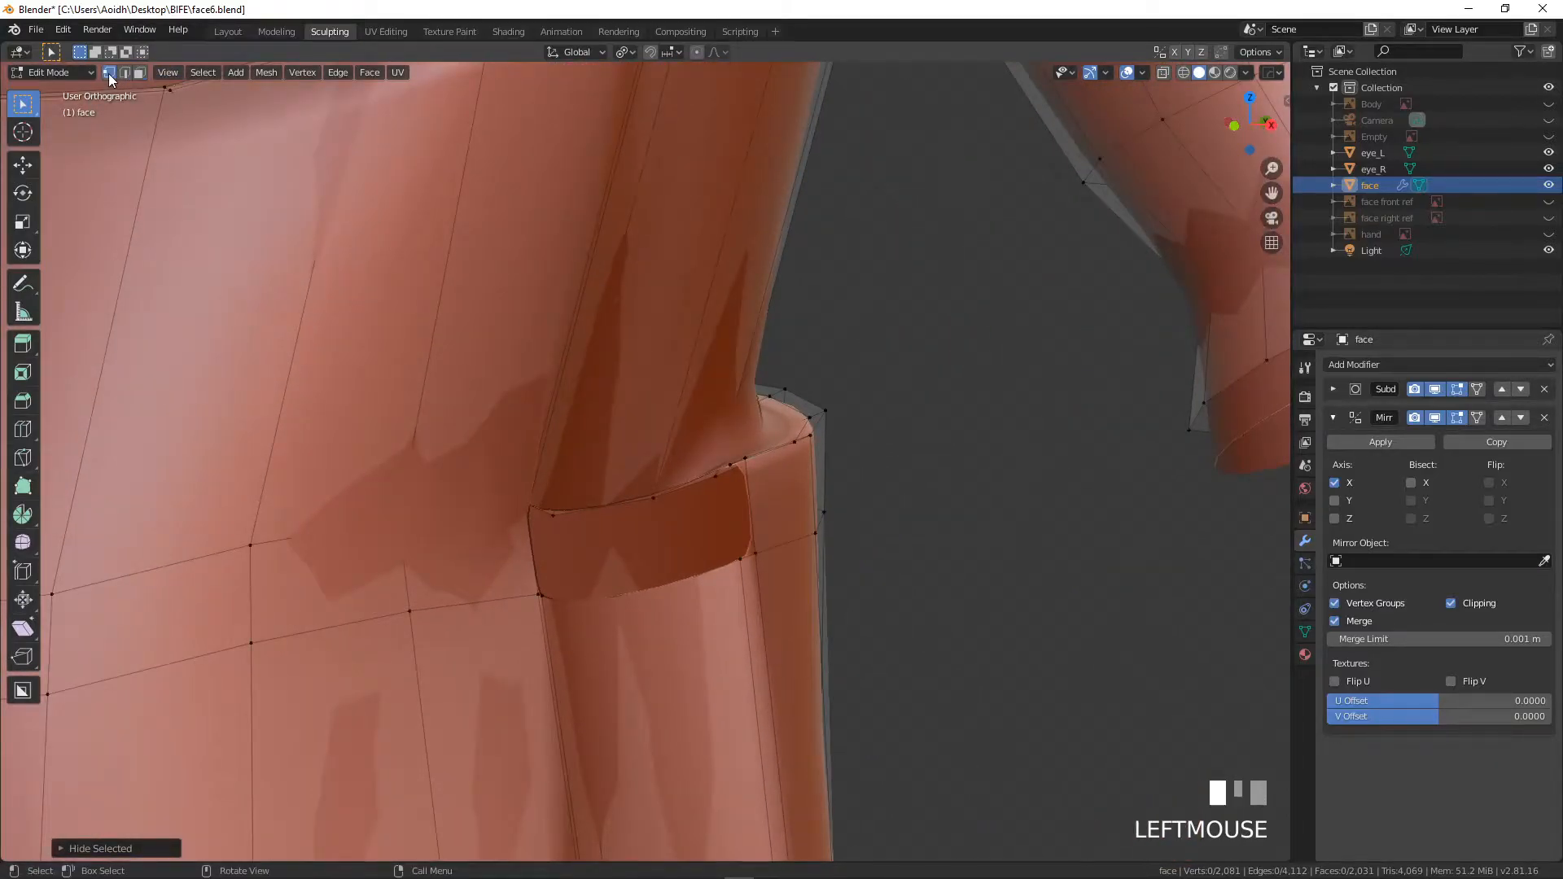
{"action": "scroll", "coordinate": [649, 517], "scroll_direction": "up", "scroll_amount": 3}
{"action": "mouse_move", "coordinate": [807, 498]}
{"action": "middle_mouse_down"}
{"action": "mouse_move", "coordinate": [725, 614]}
{"action": "mouse_move", "coordinate": [814, 493]}
{"action": "middle_mouse_up"}
{"action": "left_click", "coordinate": [813, 493]}
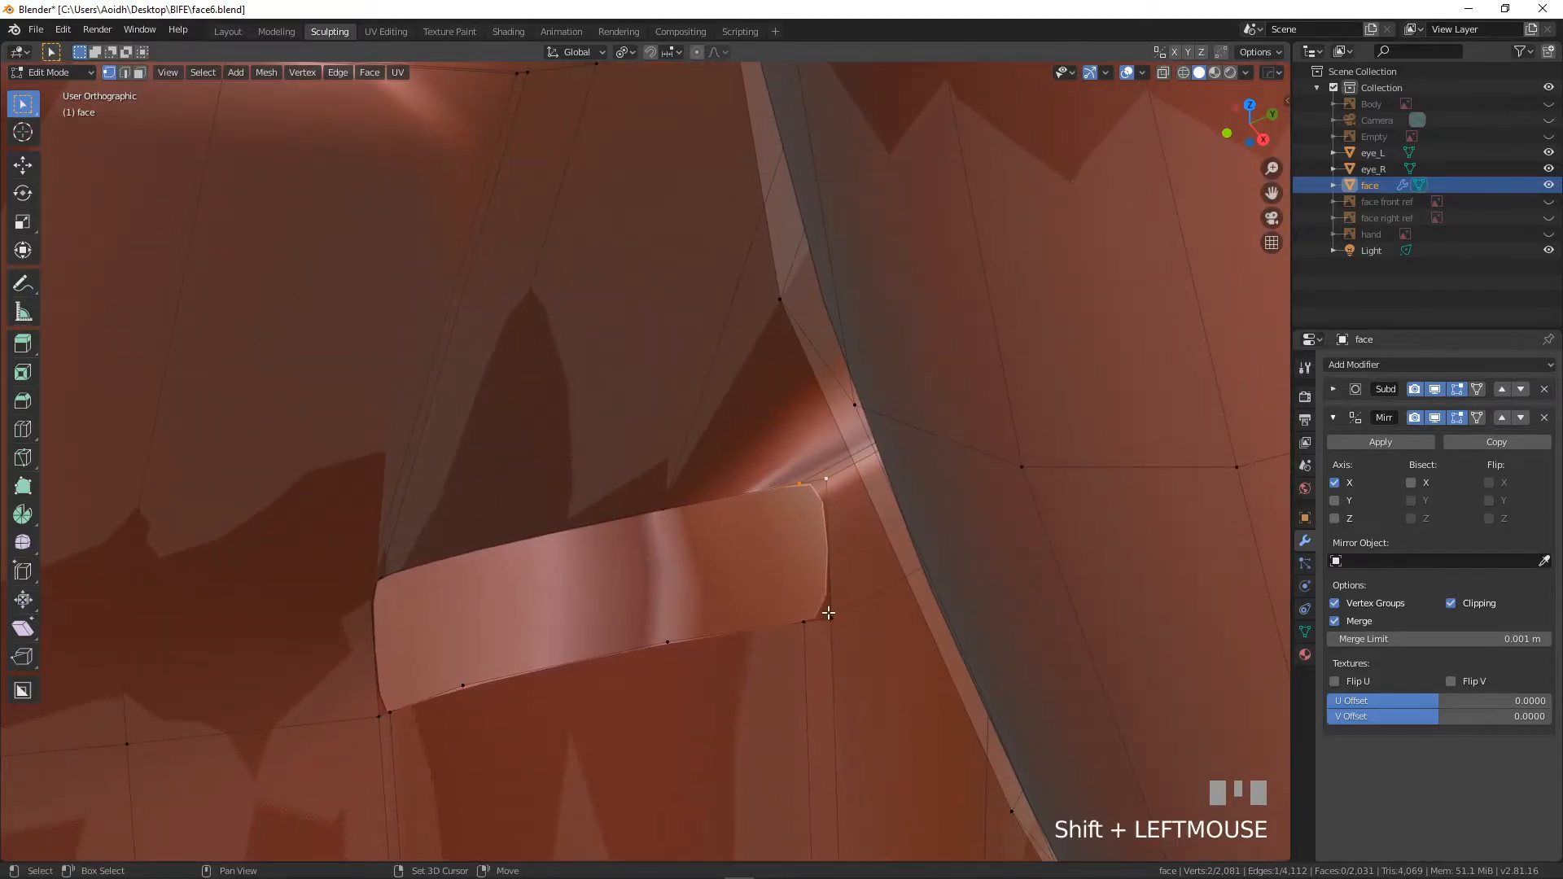
{"action": "left_click", "coordinate": [800, 625], "text": "shift"}
{"action": "middle_click_drag", "start_coordinate": [779, 630], "coordinate": [398, 504]}
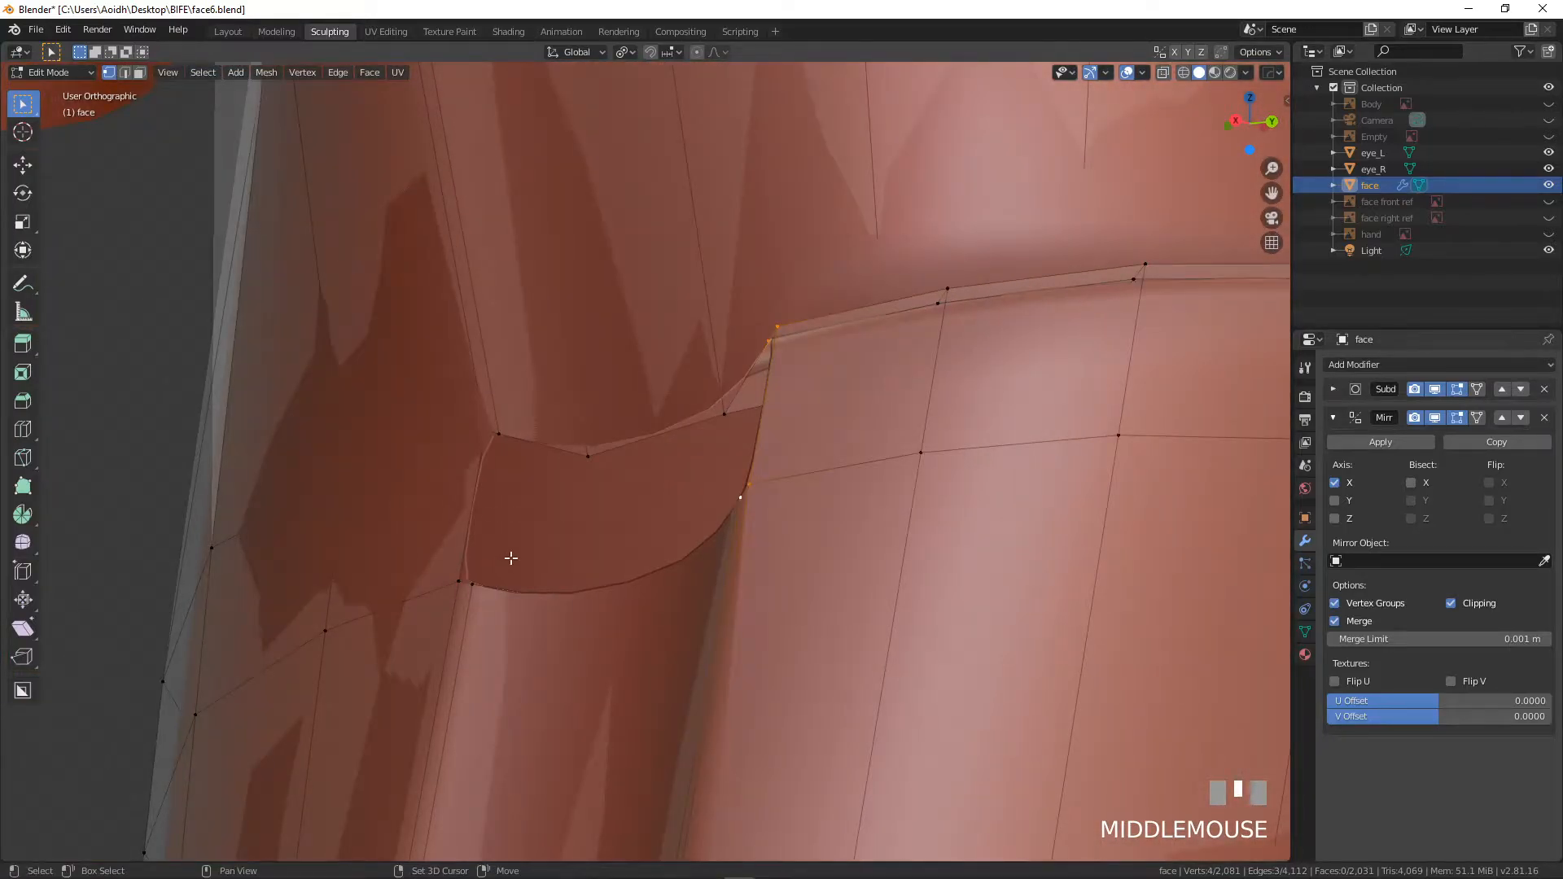
{"action": "middle_click_drag", "start_coordinate": [506, 561], "coordinate": [628, 530]}
{"action": "middle_click_drag", "start_coordinate": [932, 516], "coordinate": [991, 628]}
{"action": "left_click", "coordinate": [965, 398]}
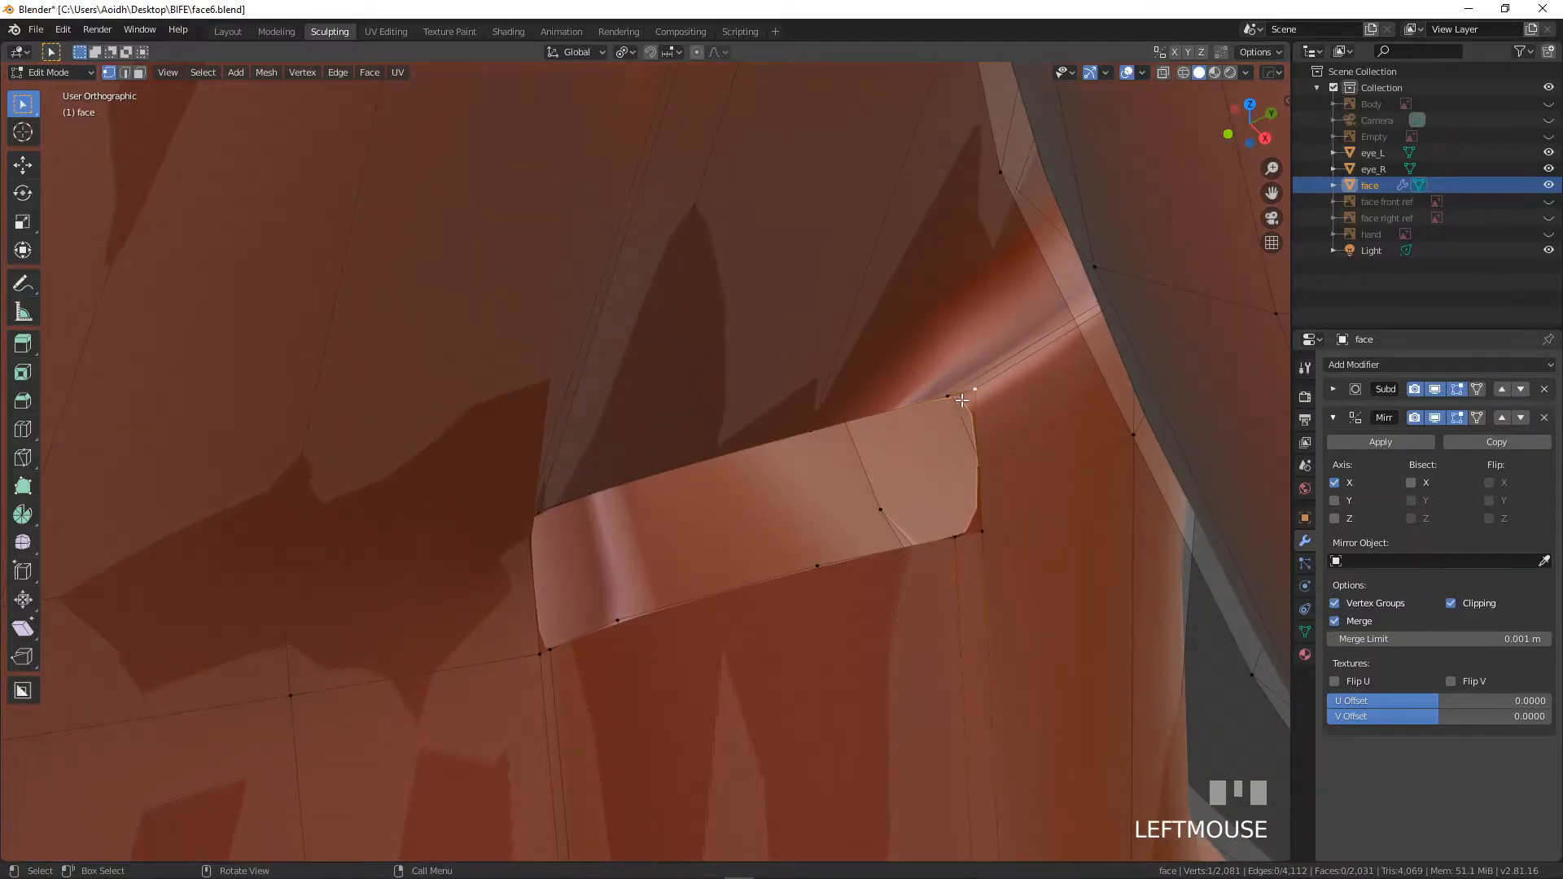
- Move the two vertices on the front panel's edge of the side gap outward along X
{"action": "middle_click_drag", "start_coordinate": [547, 561], "coordinate": [495, 502]}
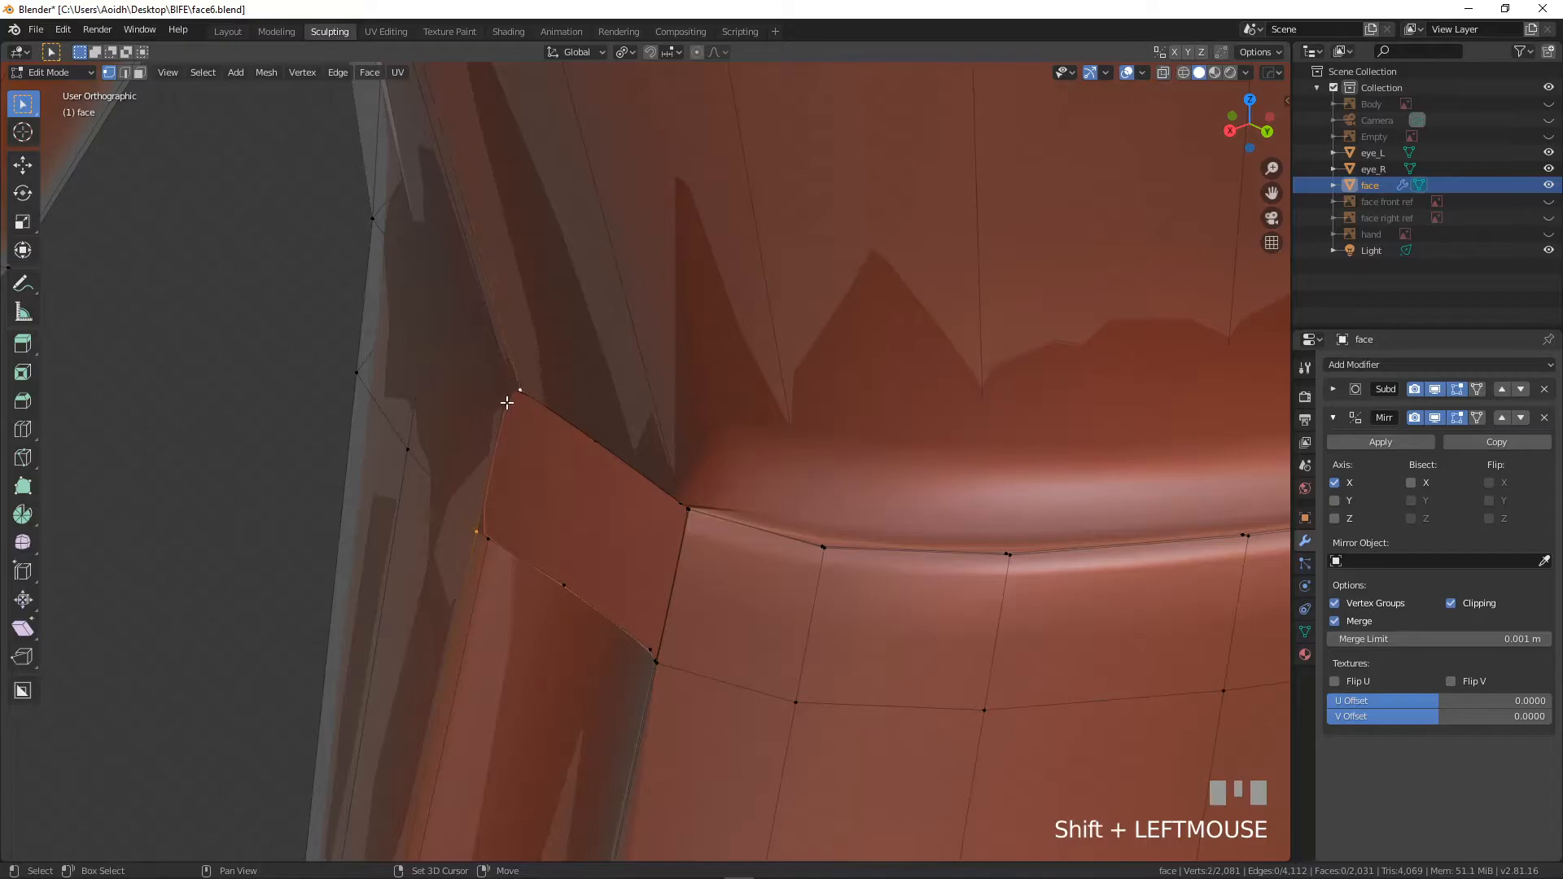
{"action": "key", "text": "g"}
{"action": "right_click", "coordinate": [470, 460]}
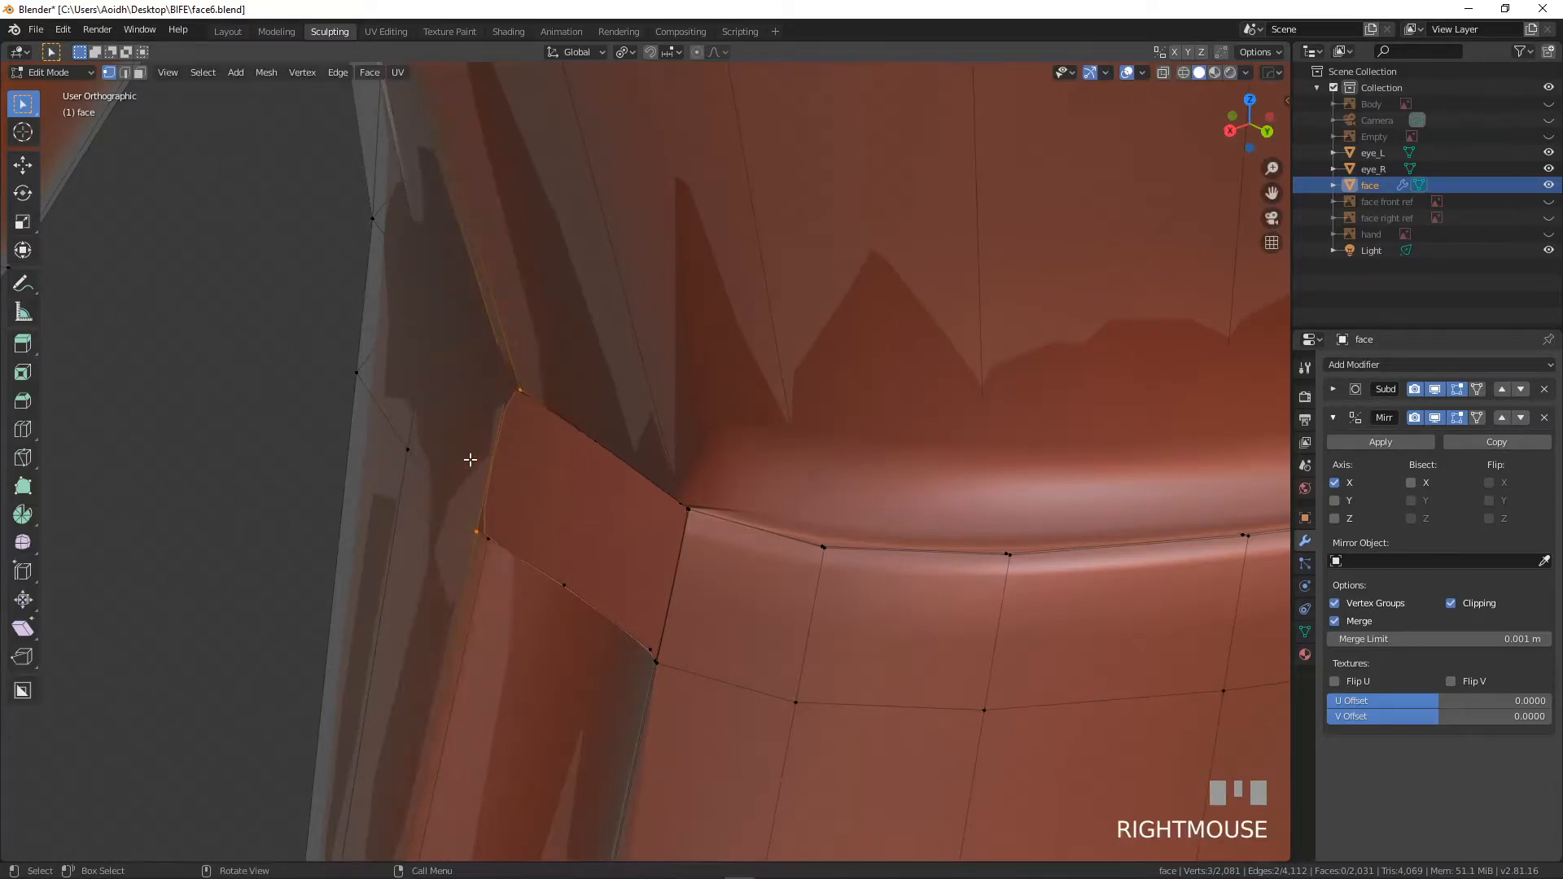
{"action": "left_click", "coordinate": [495, 390], "text": "shift"}
{"action": "left_click", "coordinate": [501, 389]}
{"action": "key", "text": "g"}
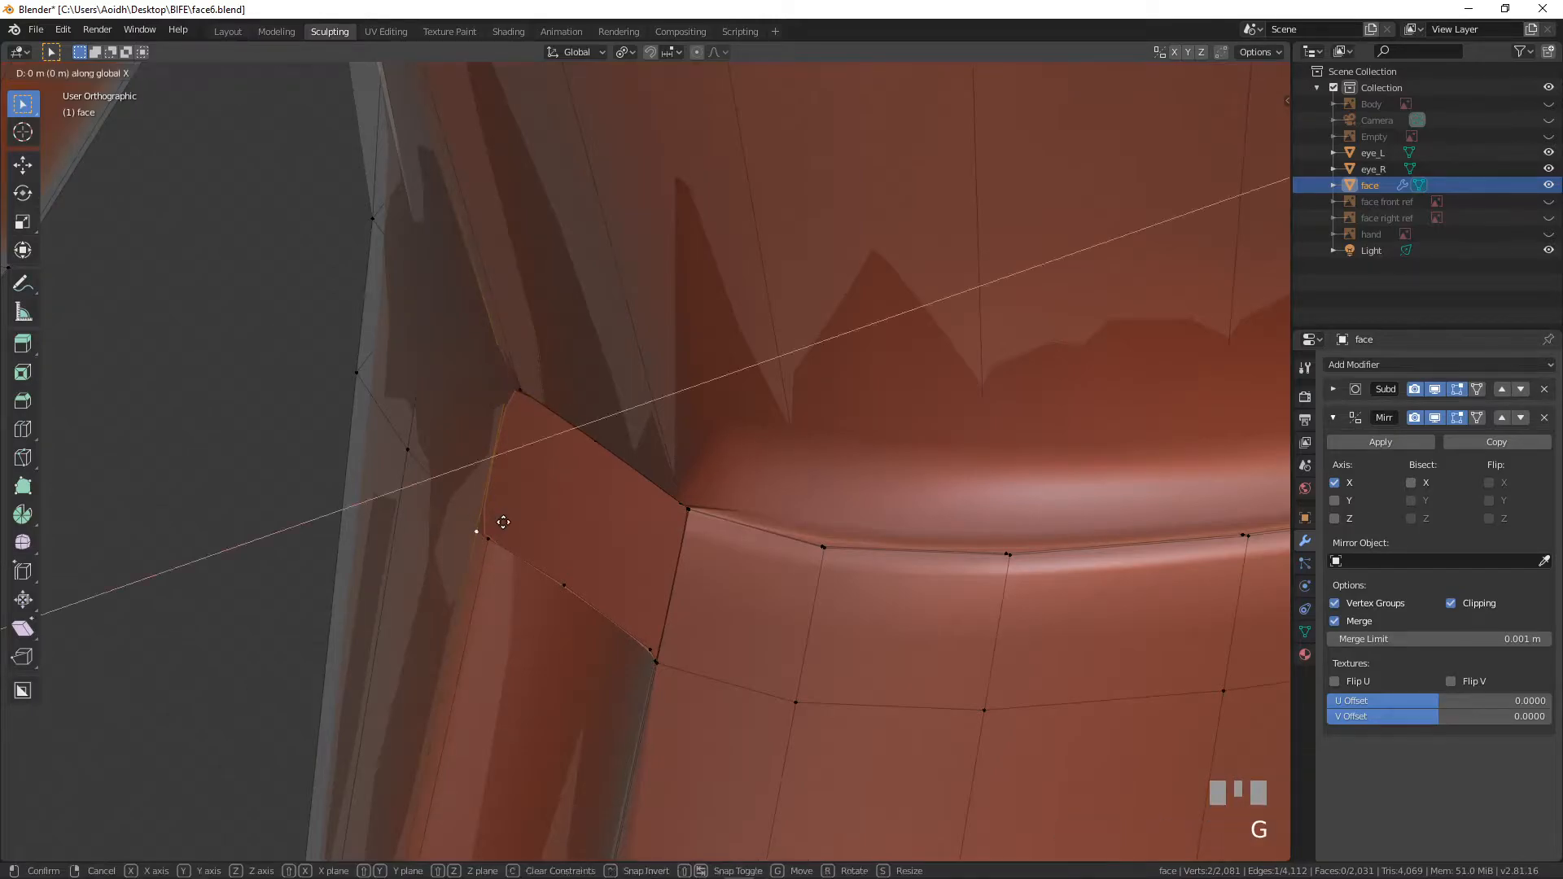
{"action": "key", "text": "x"}
{"action": "left_click", "coordinate": [439, 525]}
{"action": "scroll", "coordinate": [443, 516], "scroll_direction": "down", "scroll_amount": 3}
{"action": "middle_click_drag", "start_coordinate": [443, 516], "coordinate": [488, 472]}
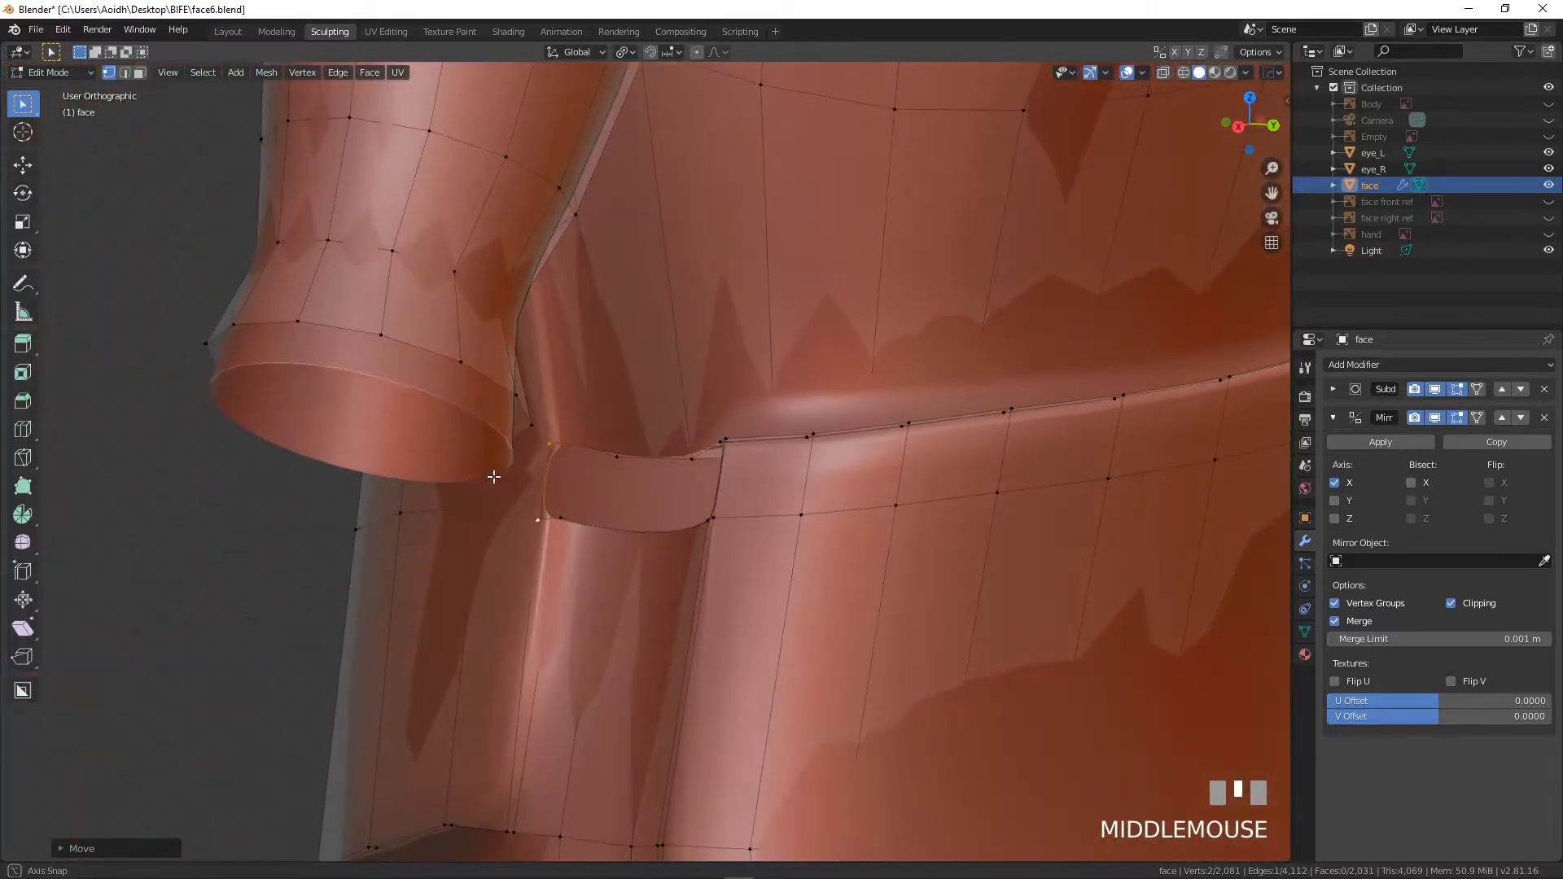
{"action": "scroll", "coordinate": [516, 499], "scroll_direction": "up", "scroll_amount": 5}
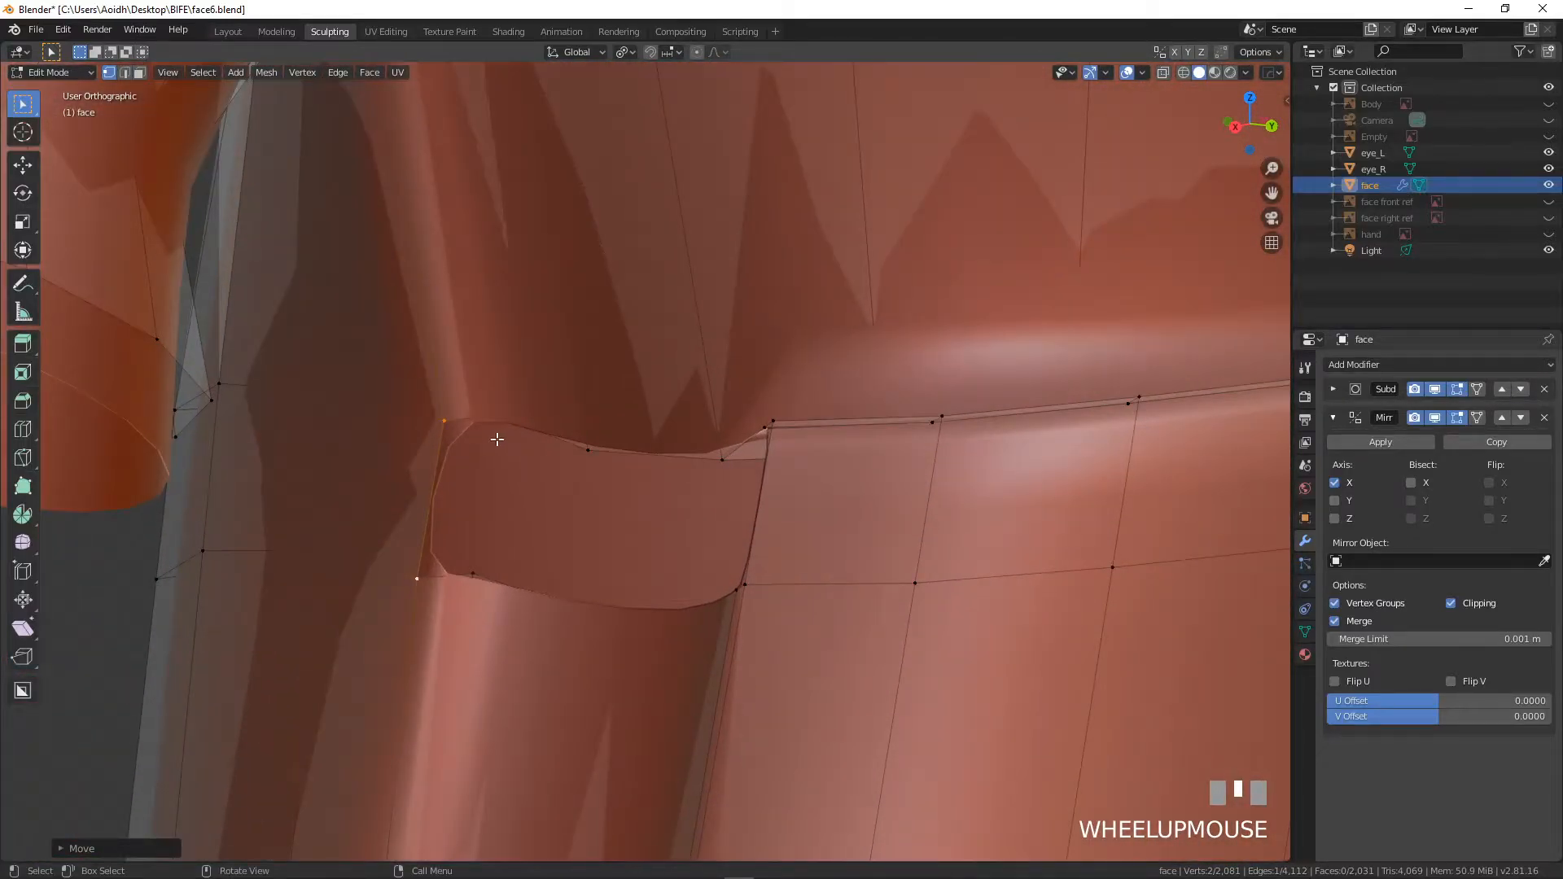
- Fill a face between the front and back panels along the inner upper edge of the side gap
{"action": "left_click", "coordinate": [489, 428]}
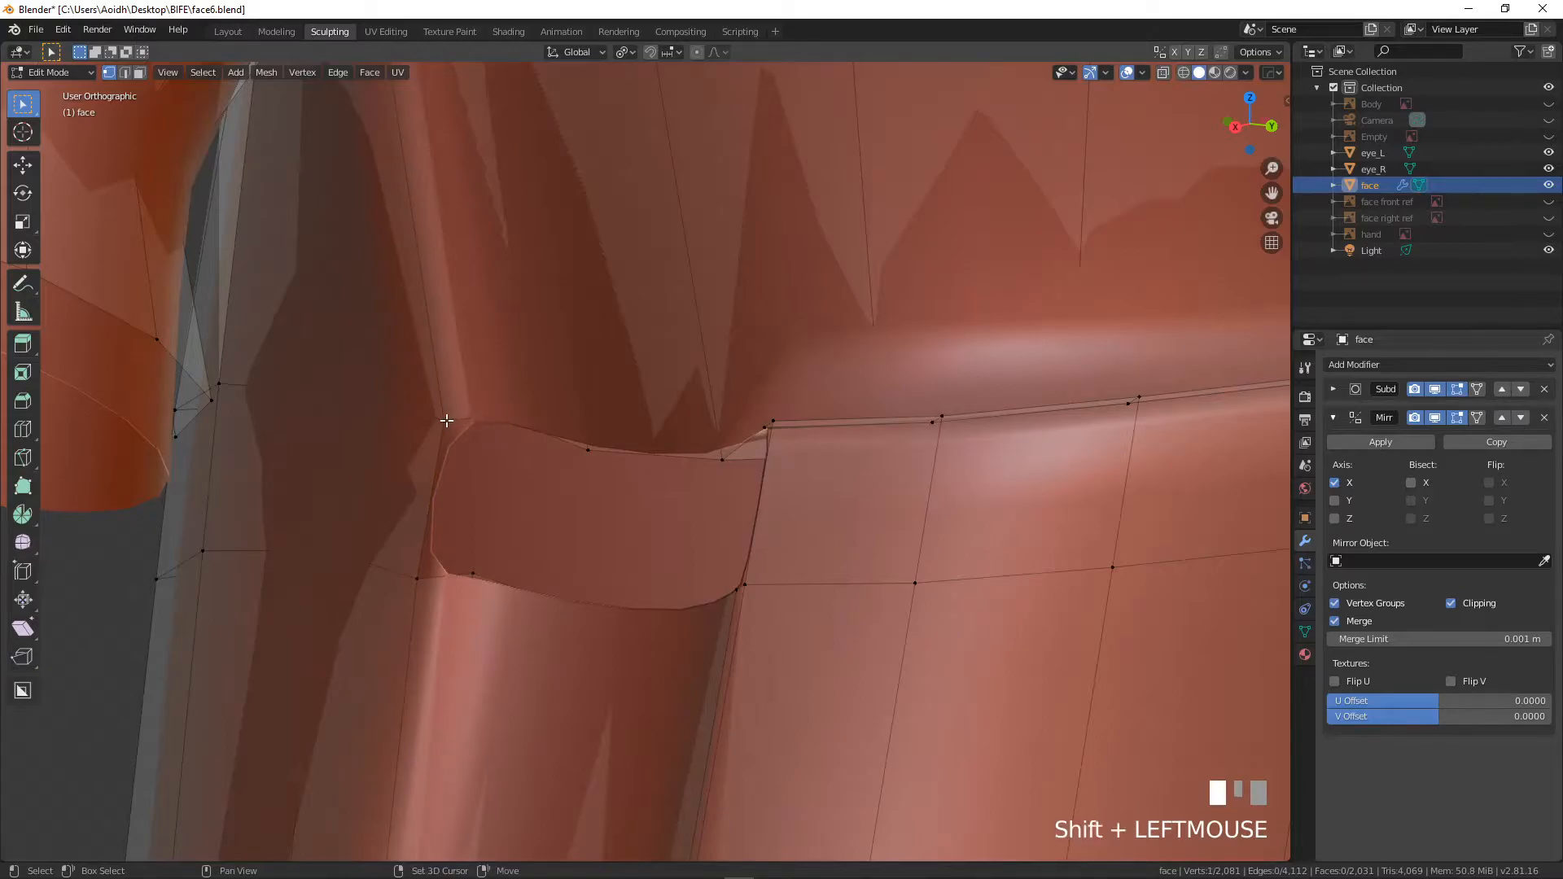
{"action": "middle_click_drag", "start_coordinate": [619, 462], "coordinate": [574, 519]}
{"action": "left_click", "coordinate": [642, 647]}
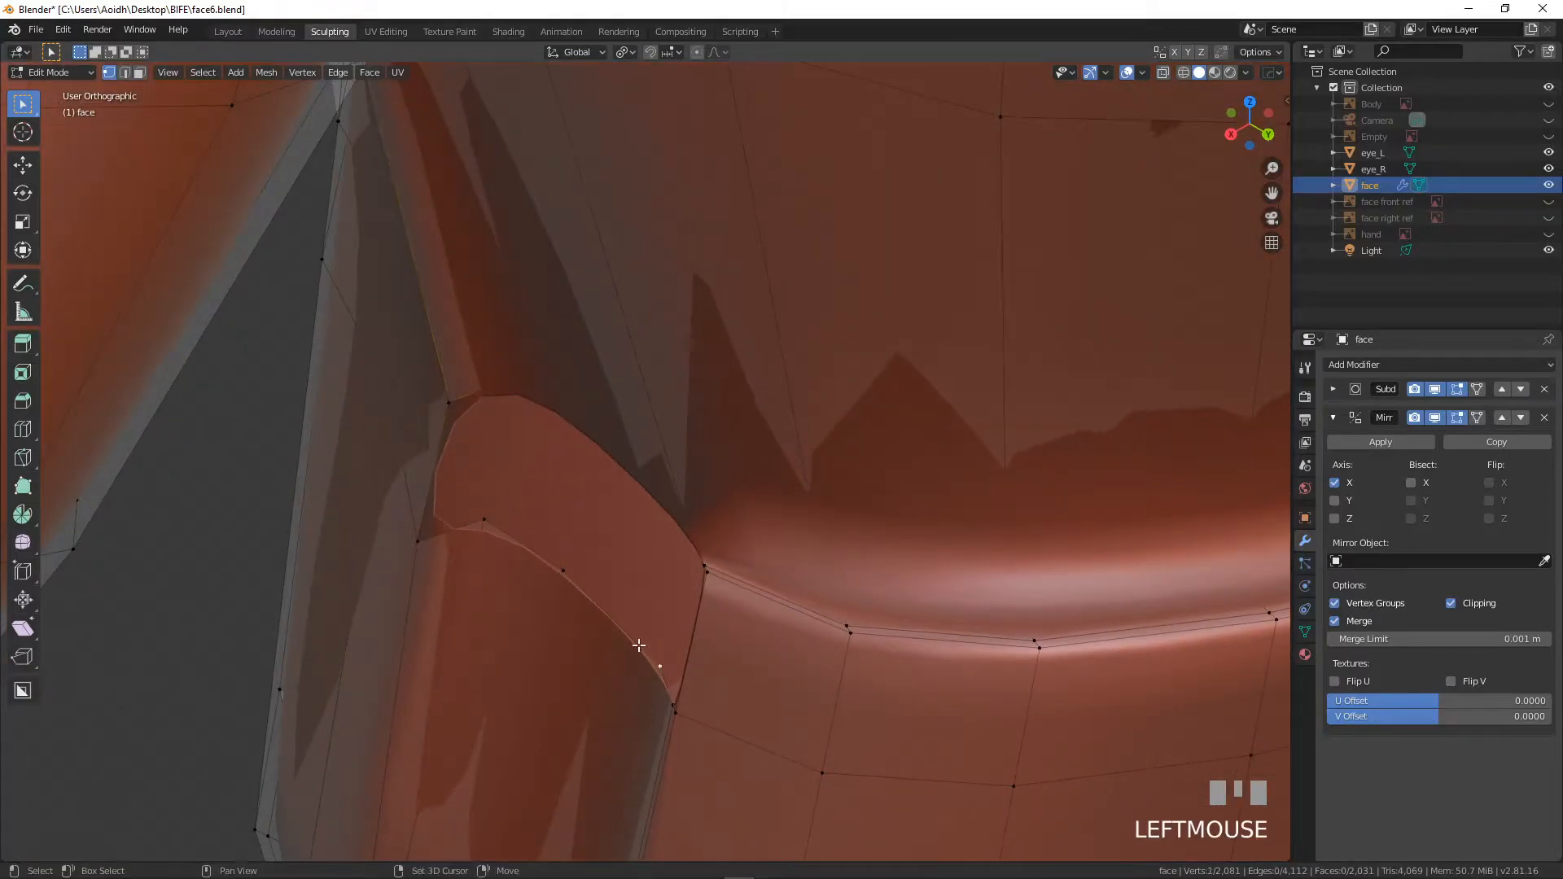
{"action": "middle_click_drag", "start_coordinate": [571, 573], "coordinate": [688, 412]}
{"action": "left_click", "coordinate": [688, 413], "text": "shift"}
{"action": "middle_click_drag", "start_coordinate": [583, 446], "coordinate": [727, 521]}
{"action": "left_click", "coordinate": [923, 326]}
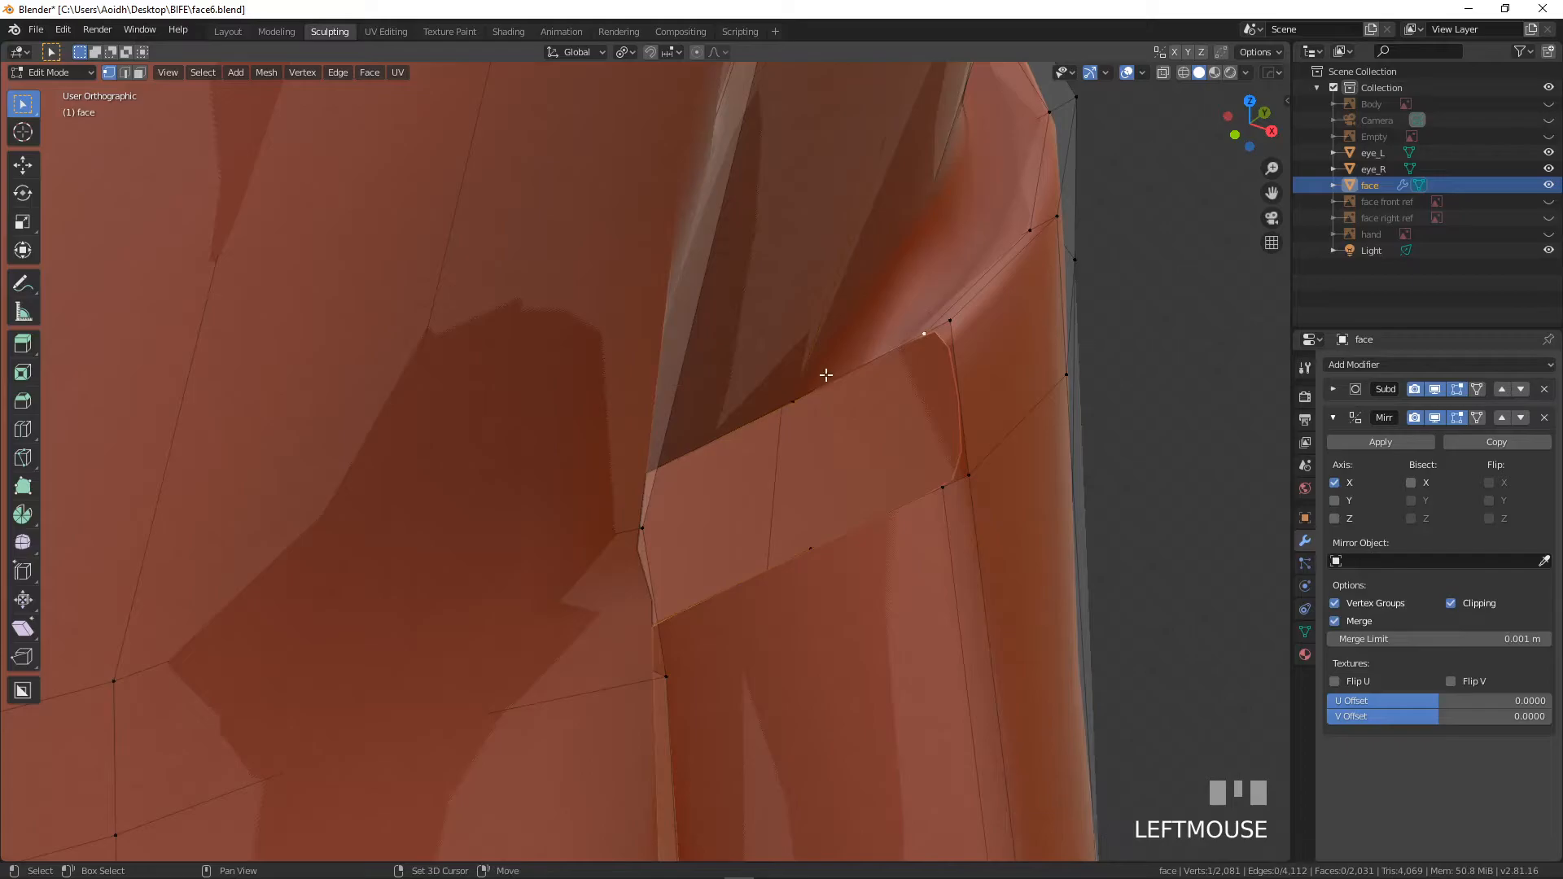
{"action": "middle_click_drag", "start_coordinate": [809, 393], "coordinate": [566, 449]}
{"action": "left_click", "coordinate": [596, 446], "text": "shift"}
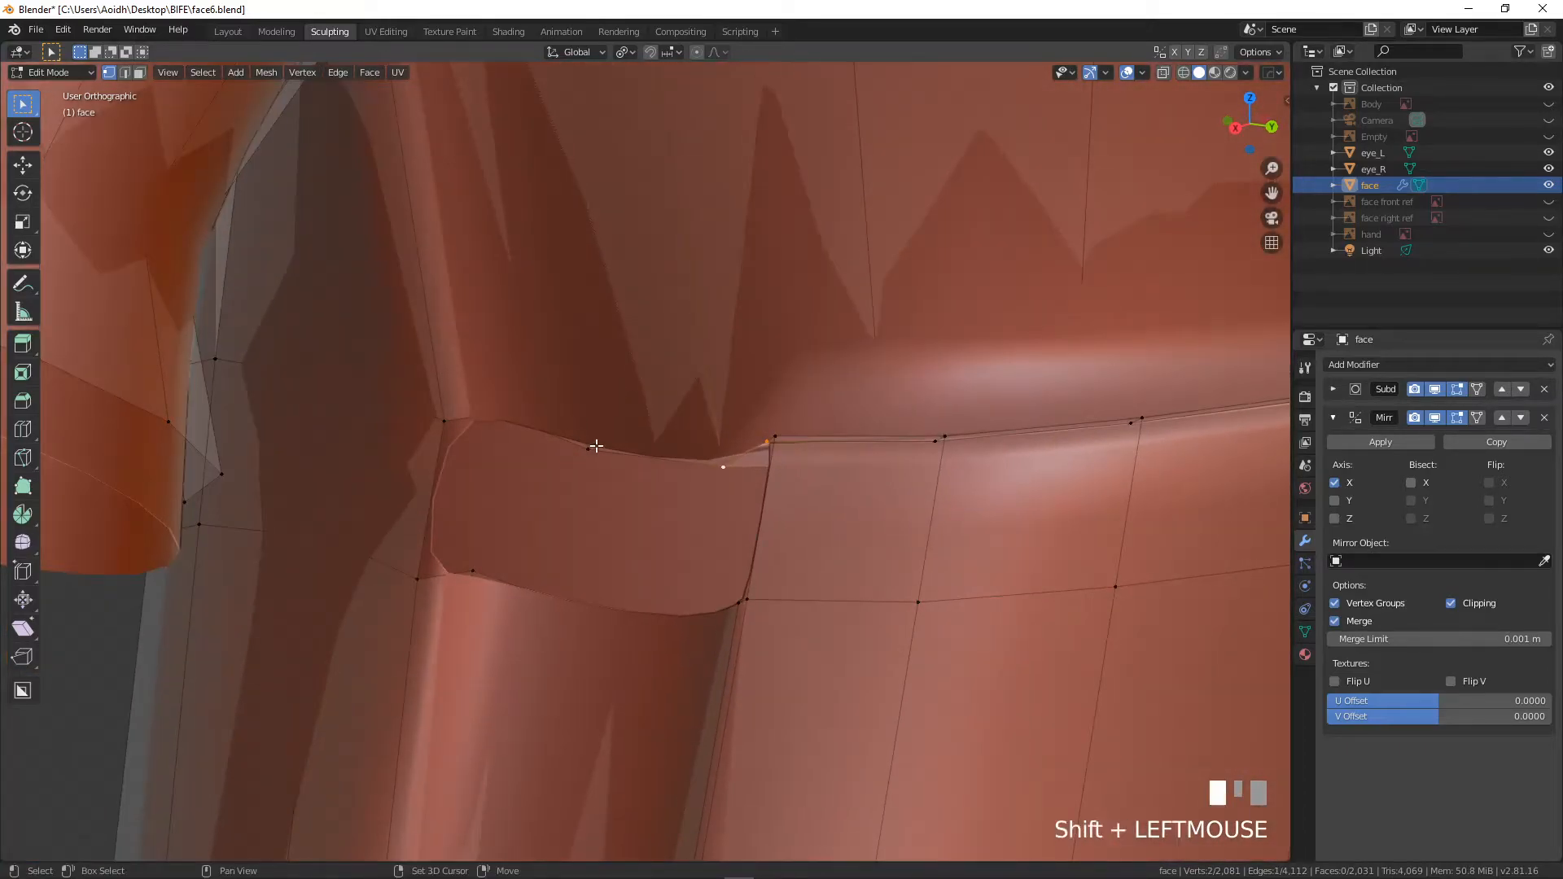
{"action": "key", "text": "f"}
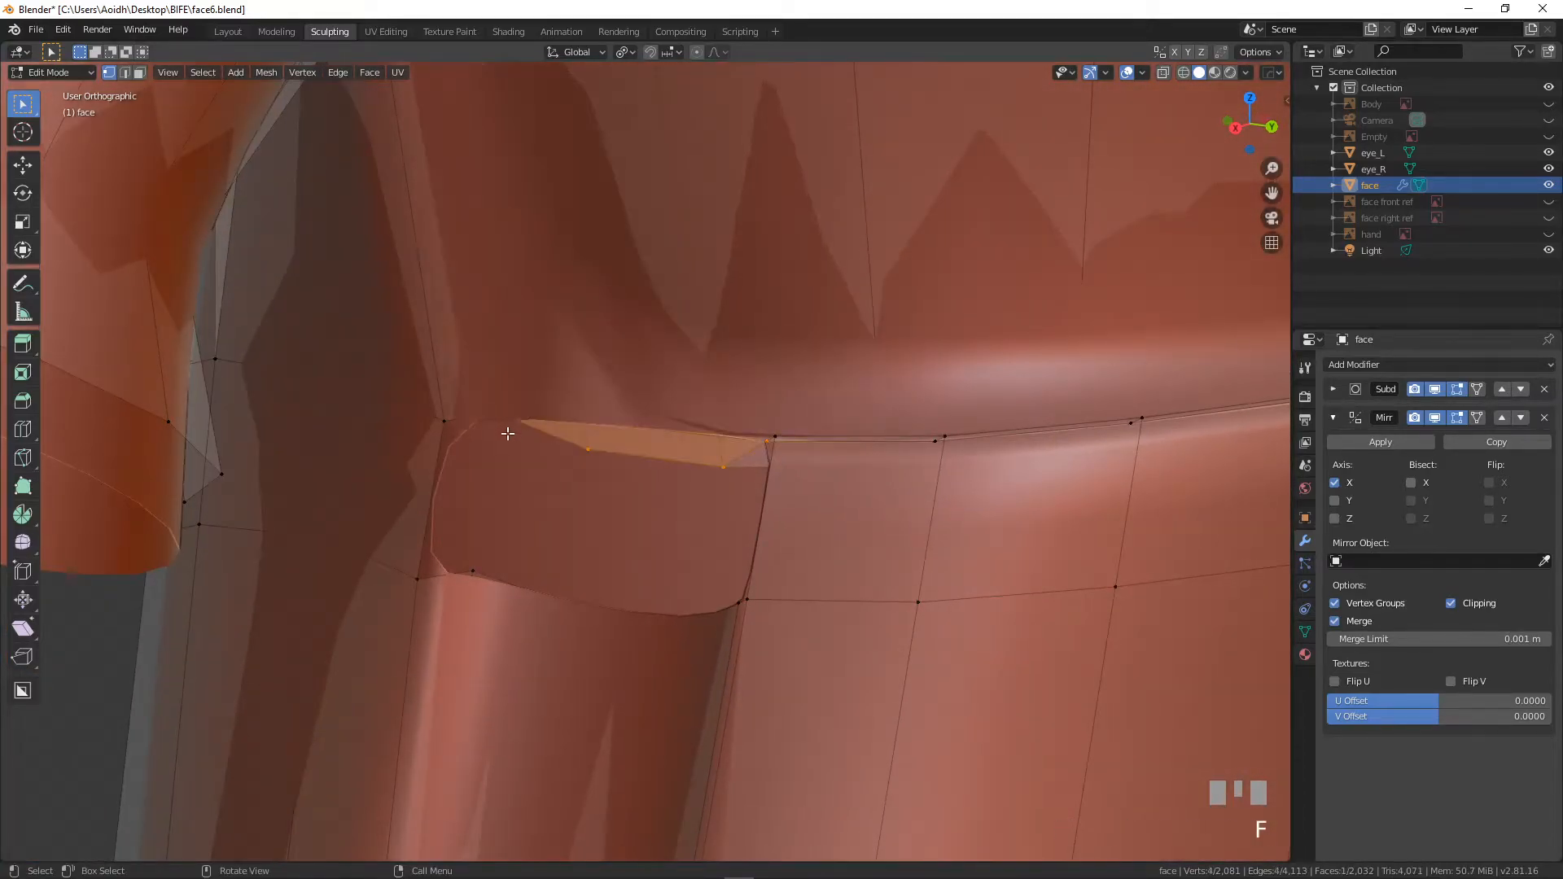
- Fill the top ledge and the outer face of the strap bridging the front and back panels
{"action": "left_click", "coordinate": [496, 415]}
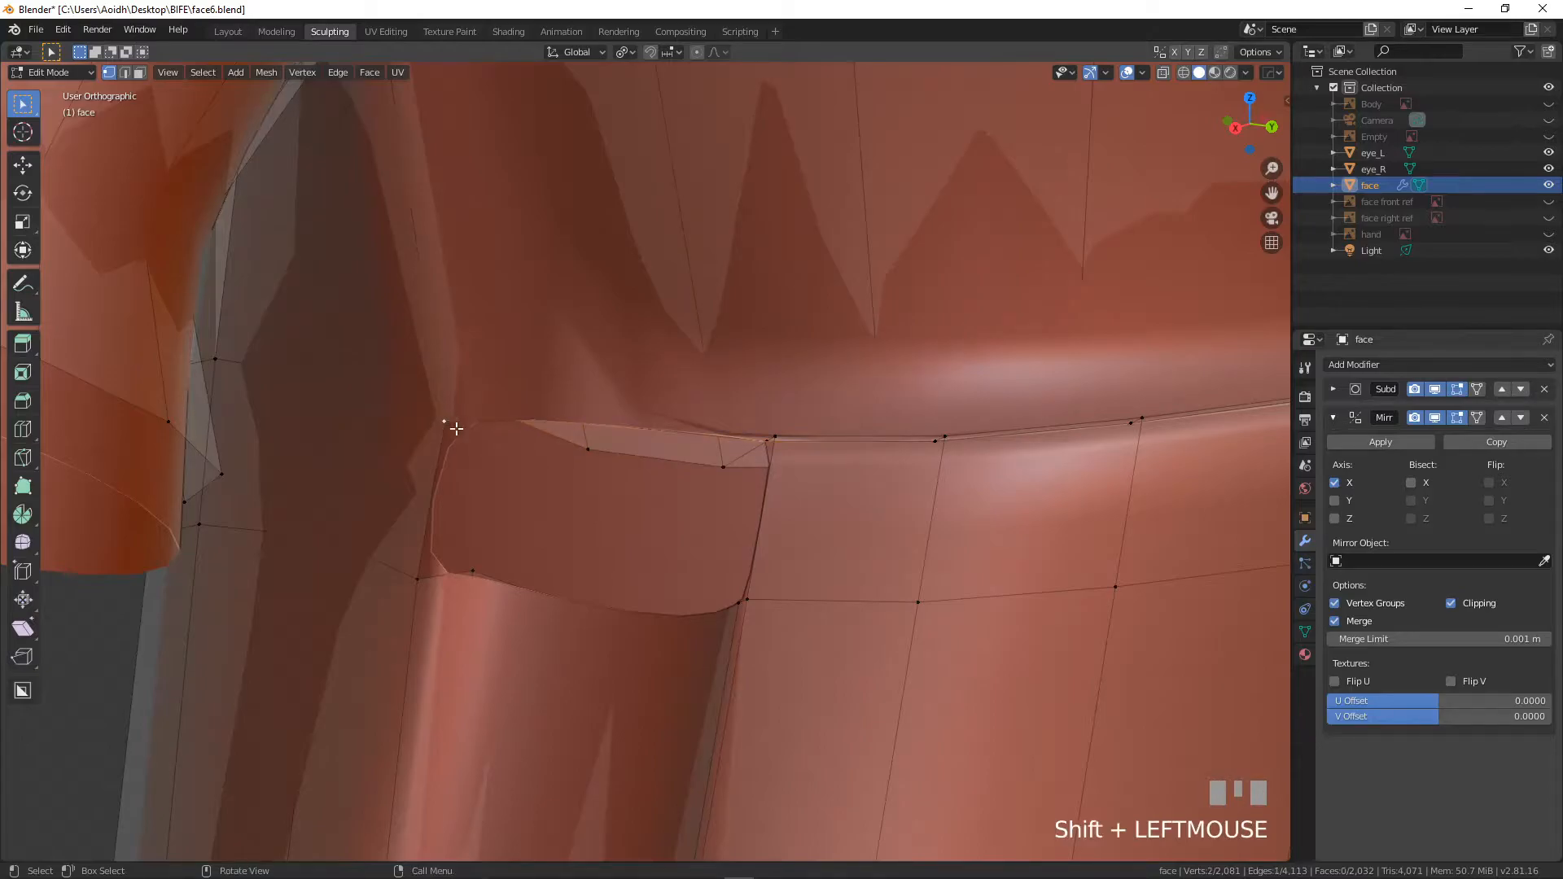
{"action": "middle_click_drag", "start_coordinate": [450, 422], "coordinate": [629, 448]}
{"action": "left_click", "coordinate": [956, 380], "text": "shift"}
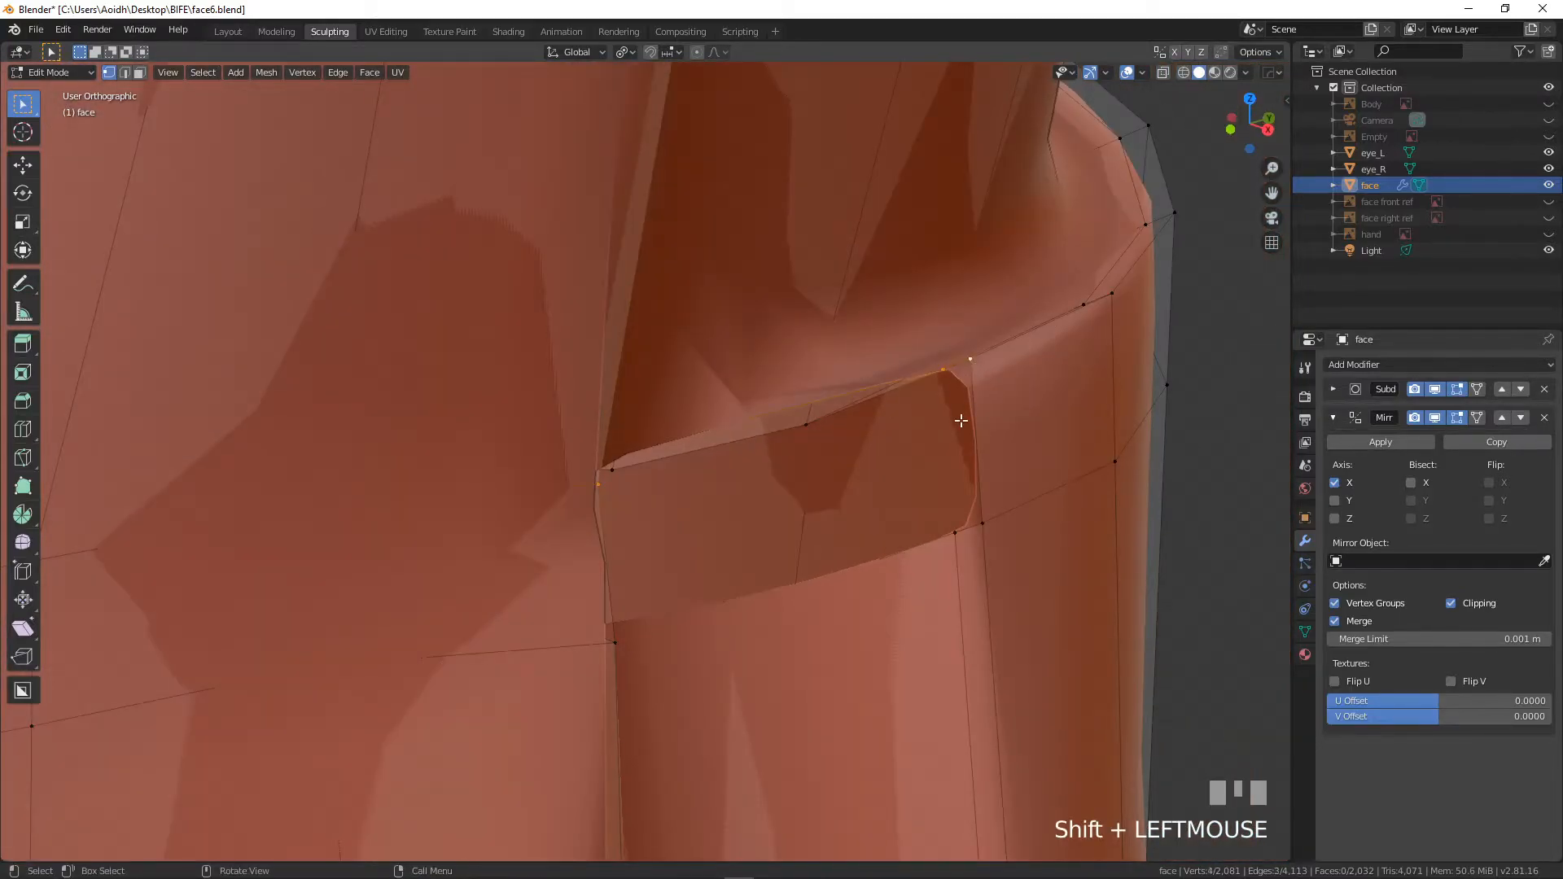
{"action": "key", "text": "f"}
{"action": "left_click", "coordinate": [976, 356]}
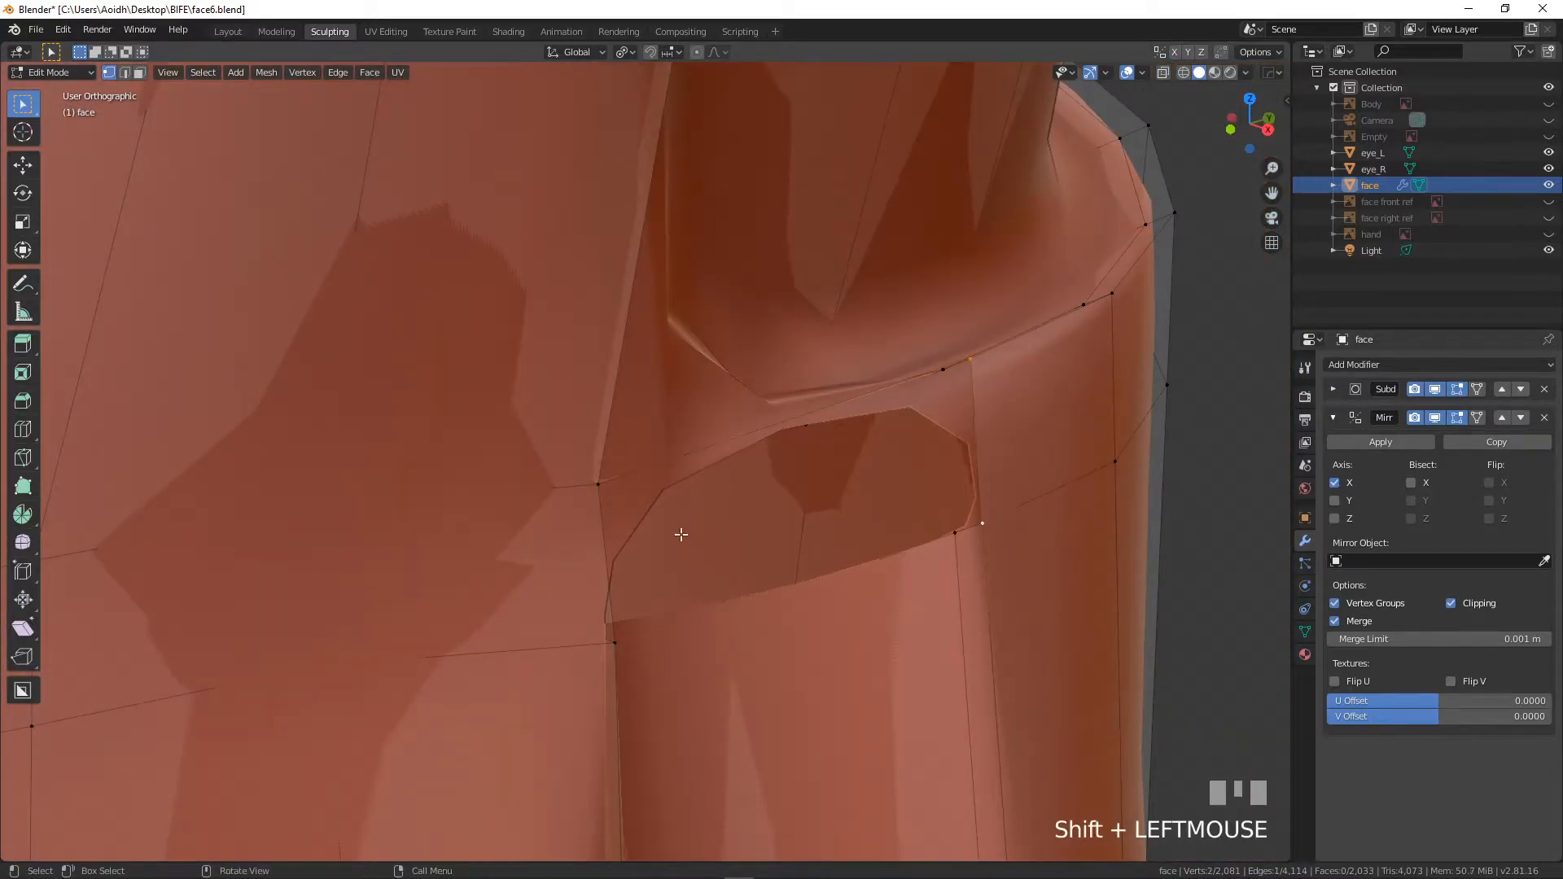
{"action": "key", "text": "f"}
- Select the strap's lower corner vertices in wireframe shading and fill its underside with a face
{"action": "middle_click_drag", "start_coordinate": [662, 645], "coordinate": [1017, 420]}
{"action": "left_click", "coordinate": [964, 461]}
{"action": "middle_click_drag", "start_coordinate": [537, 400], "coordinate": [418, 548]}
{"action": "left_click", "coordinate": [418, 551], "text": "shift"}
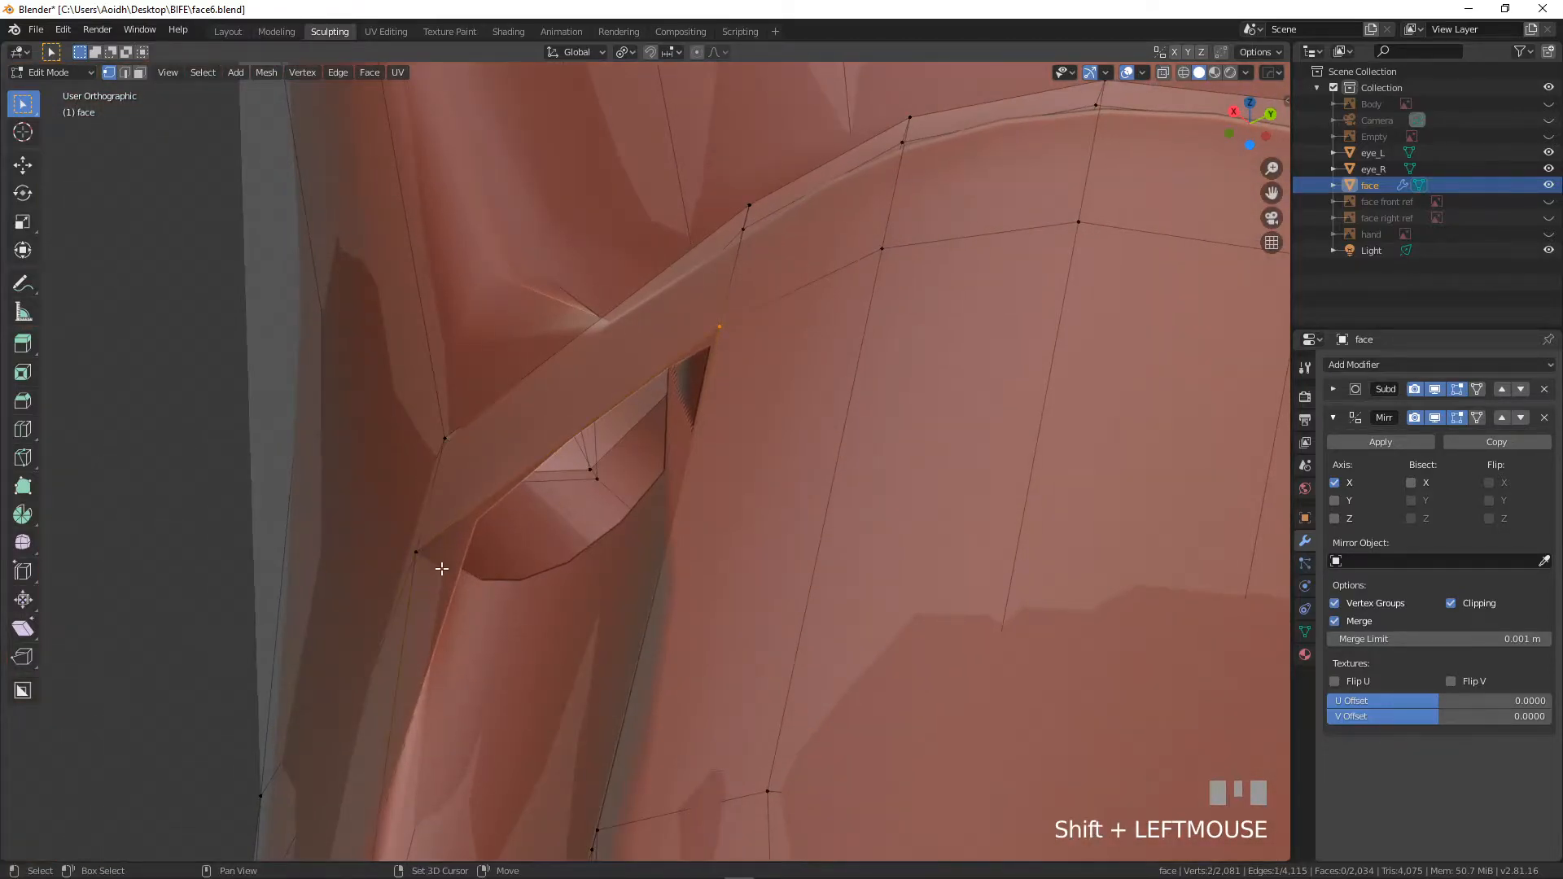
{"action": "key", "text": "z"}
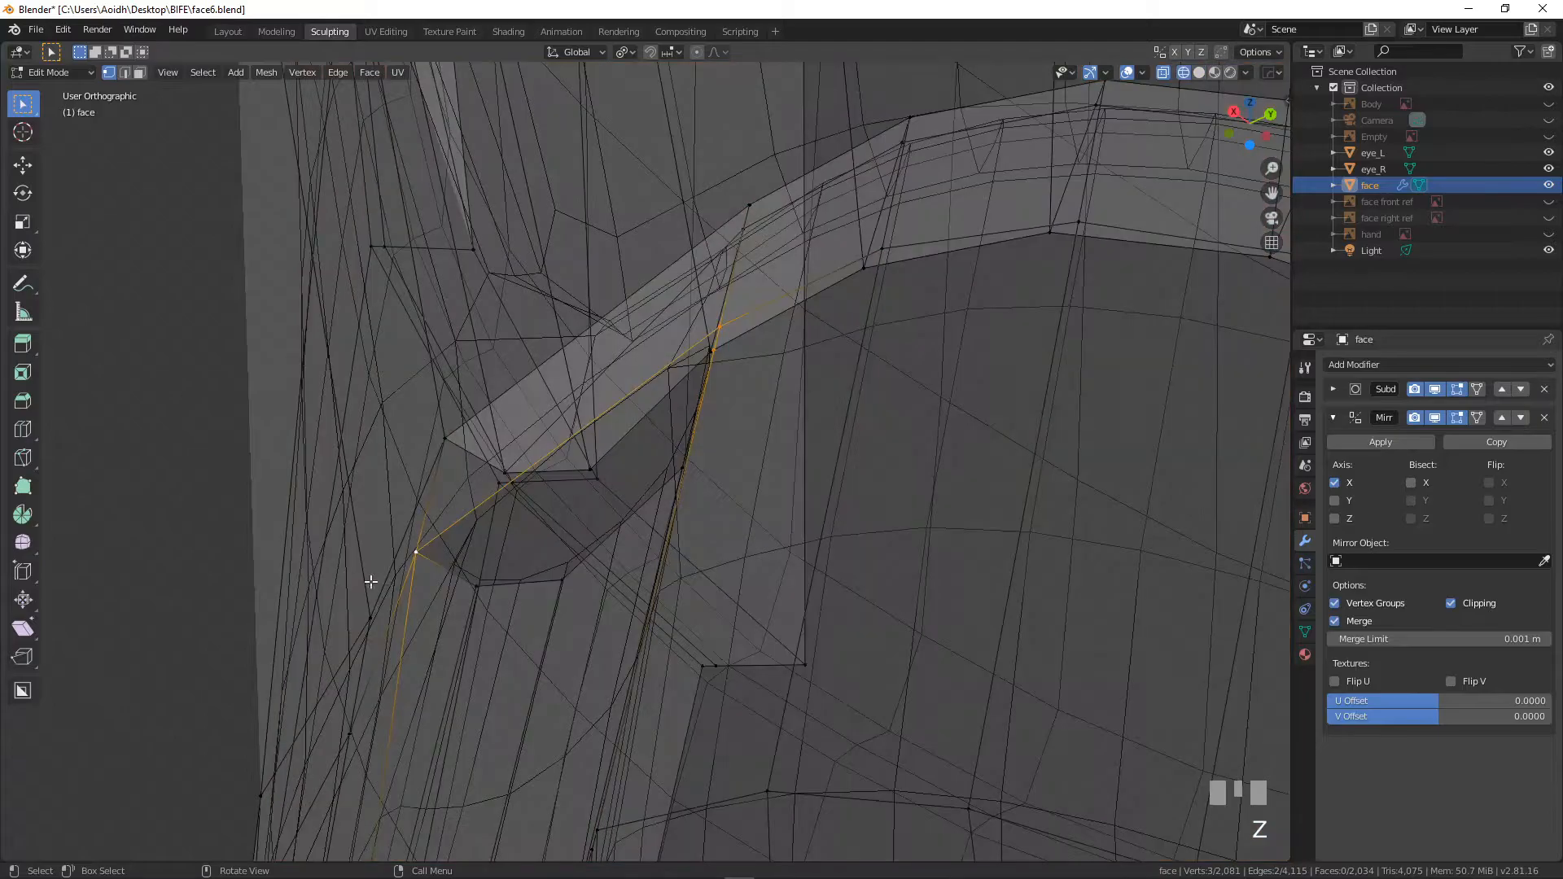
{"action": "mouse_move", "coordinate": [366, 583]}
{"action": "middle_mouse_down"}
{"action": "mouse_move", "coordinate": [434, 600]}
{"action": "mouse_move", "coordinate": [477, 582]}
{"action": "middle_mouse_up"}
{"action": "left_click", "coordinate": [479, 581], "text": "shift"}
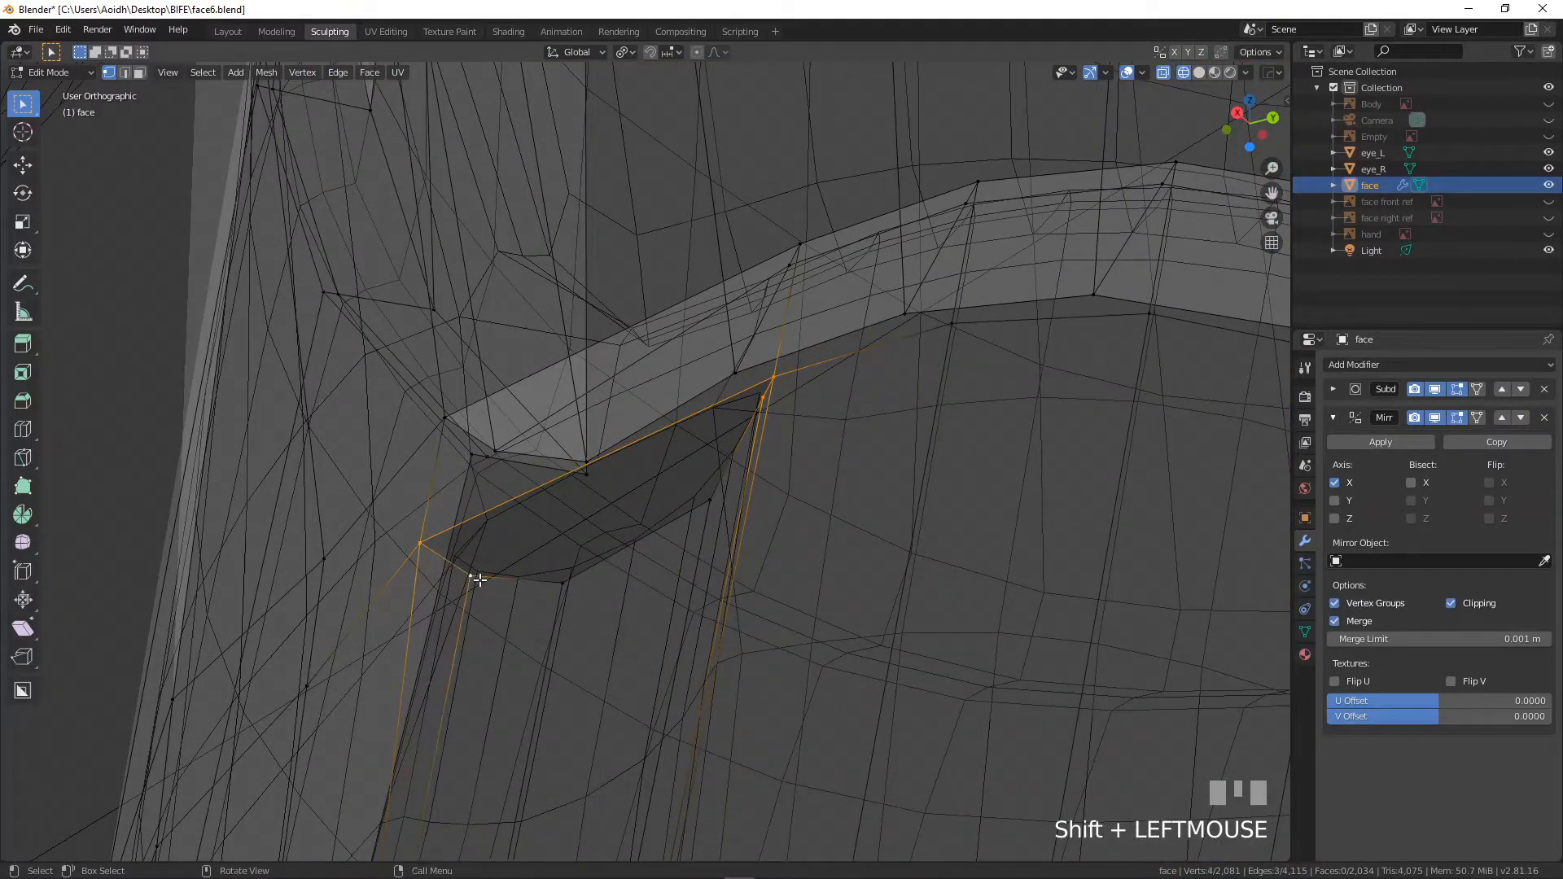
{"action": "key", "text": "f"}
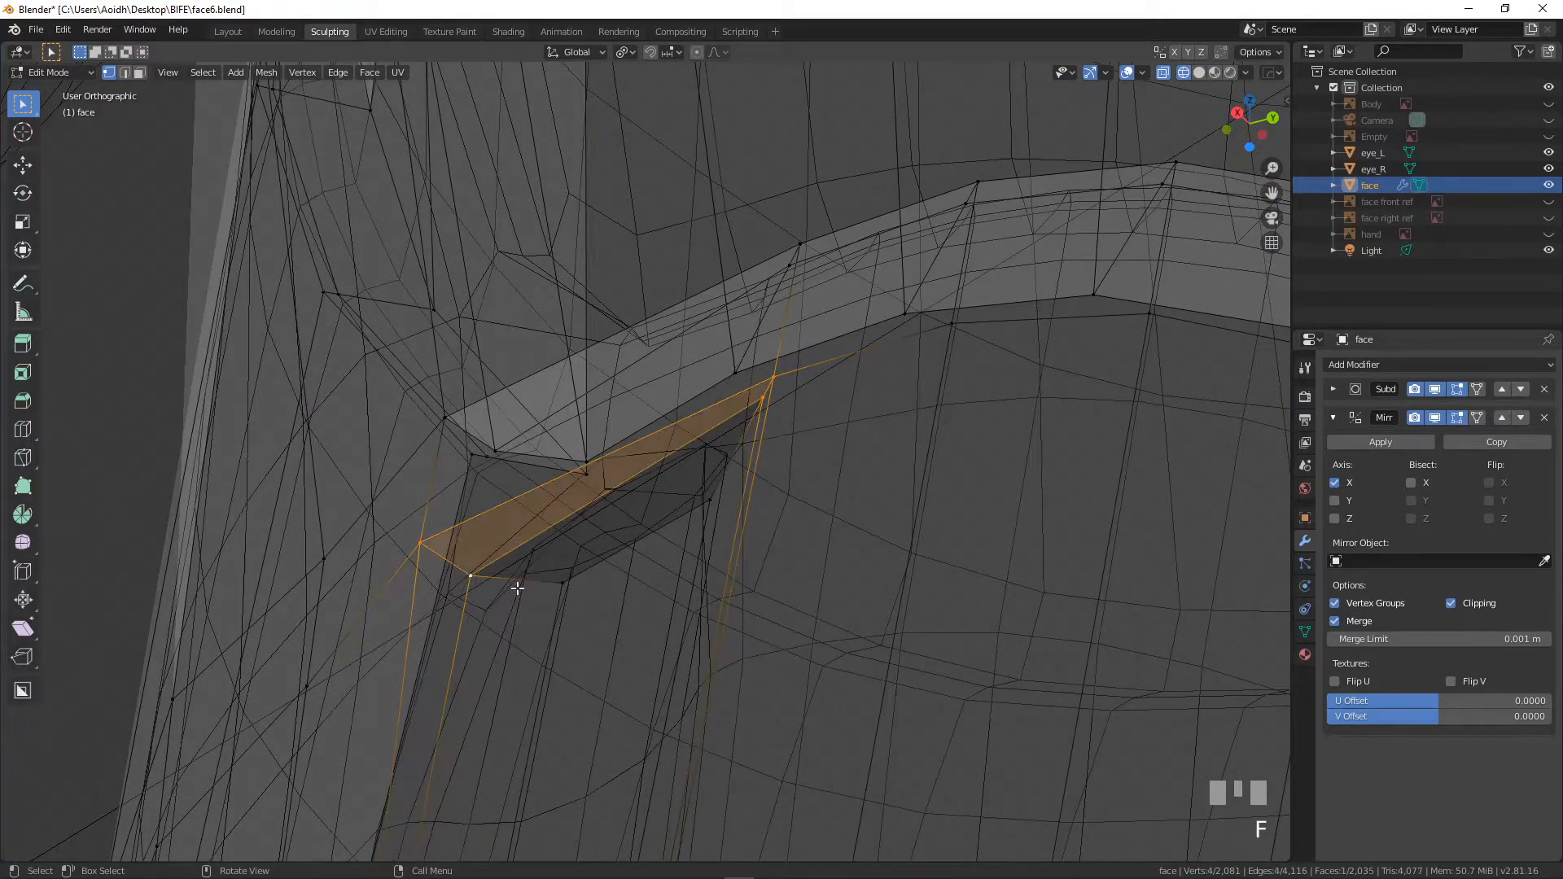
- Fill the remaining opening under the strap with a face, then return to solid shading
{"action": "middle_click_drag", "start_coordinate": [517, 589], "coordinate": [564, 579]}
{"action": "left_click", "coordinate": [561, 579], "text": "shift"}
{"action": "left_click", "coordinate": [752, 525], "text": "shift"}
{"action": "key", "text": "f"}
{"action": "scroll", "coordinate": [814, 431], "scroll_direction": "down", "scroll_amount": 3}
{"action": "middle_click_drag", "start_coordinate": [798, 437], "coordinate": [668, 546]}
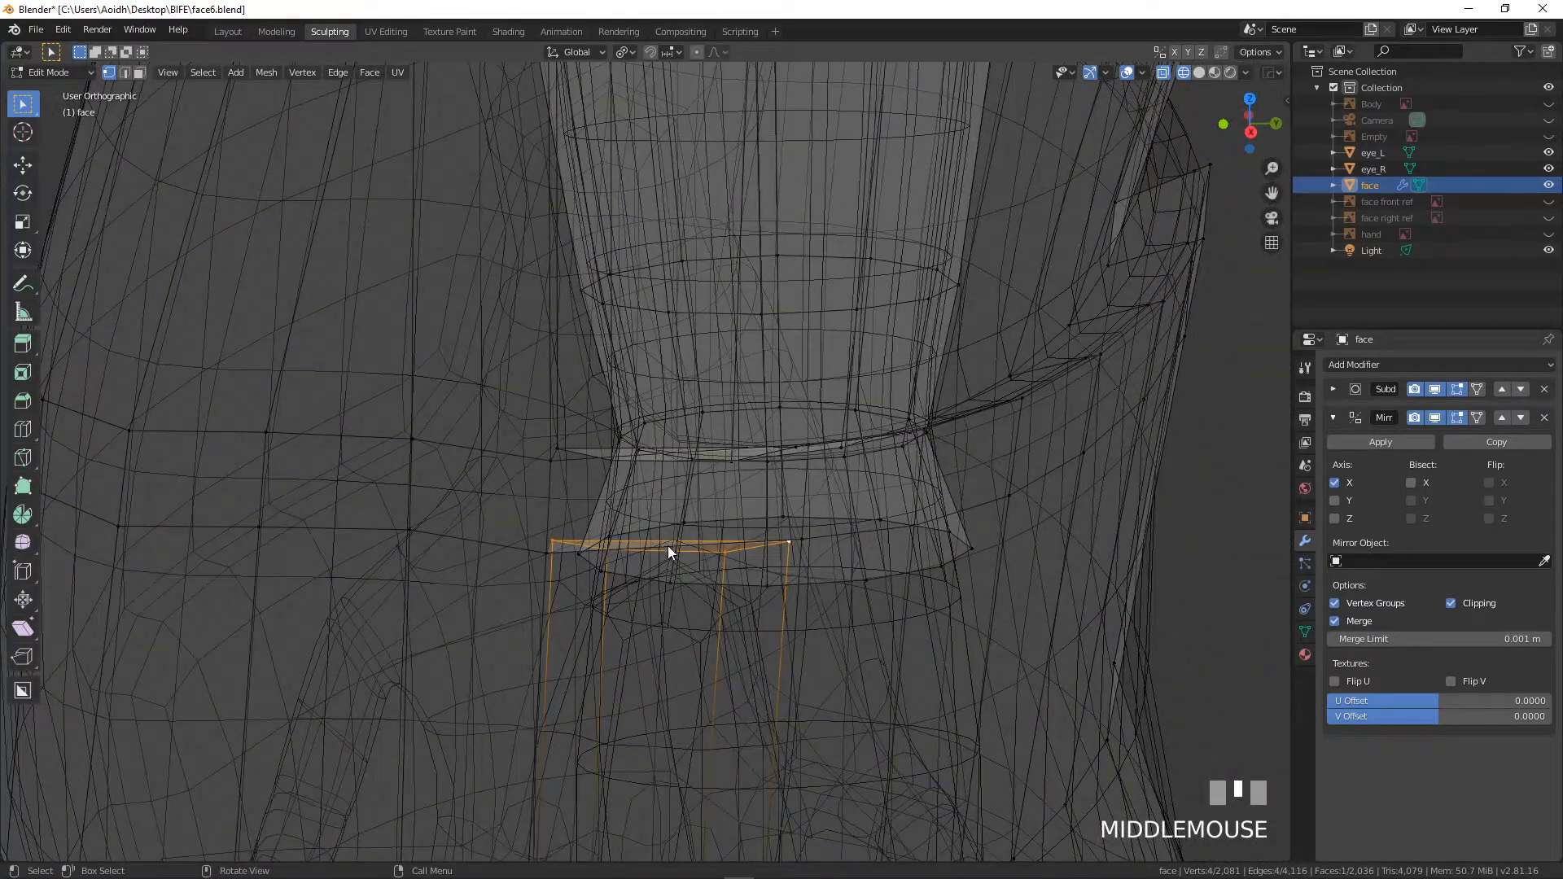
{"action": "key", "text": "z"}
{"action": "left_click", "coordinate": [814, 554]}
{"action": "mouse_move", "coordinate": [814, 553]}
{"action": "middle_mouse_down"}
{"action": "mouse_move", "coordinate": [620, 558]}
{"action": "mouse_move", "coordinate": [845, 492]}
{"action": "mouse_move", "coordinate": [830, 478]}
{"action": "mouse_move", "coordinate": [684, 509]}
{"action": "middle_mouse_up"}
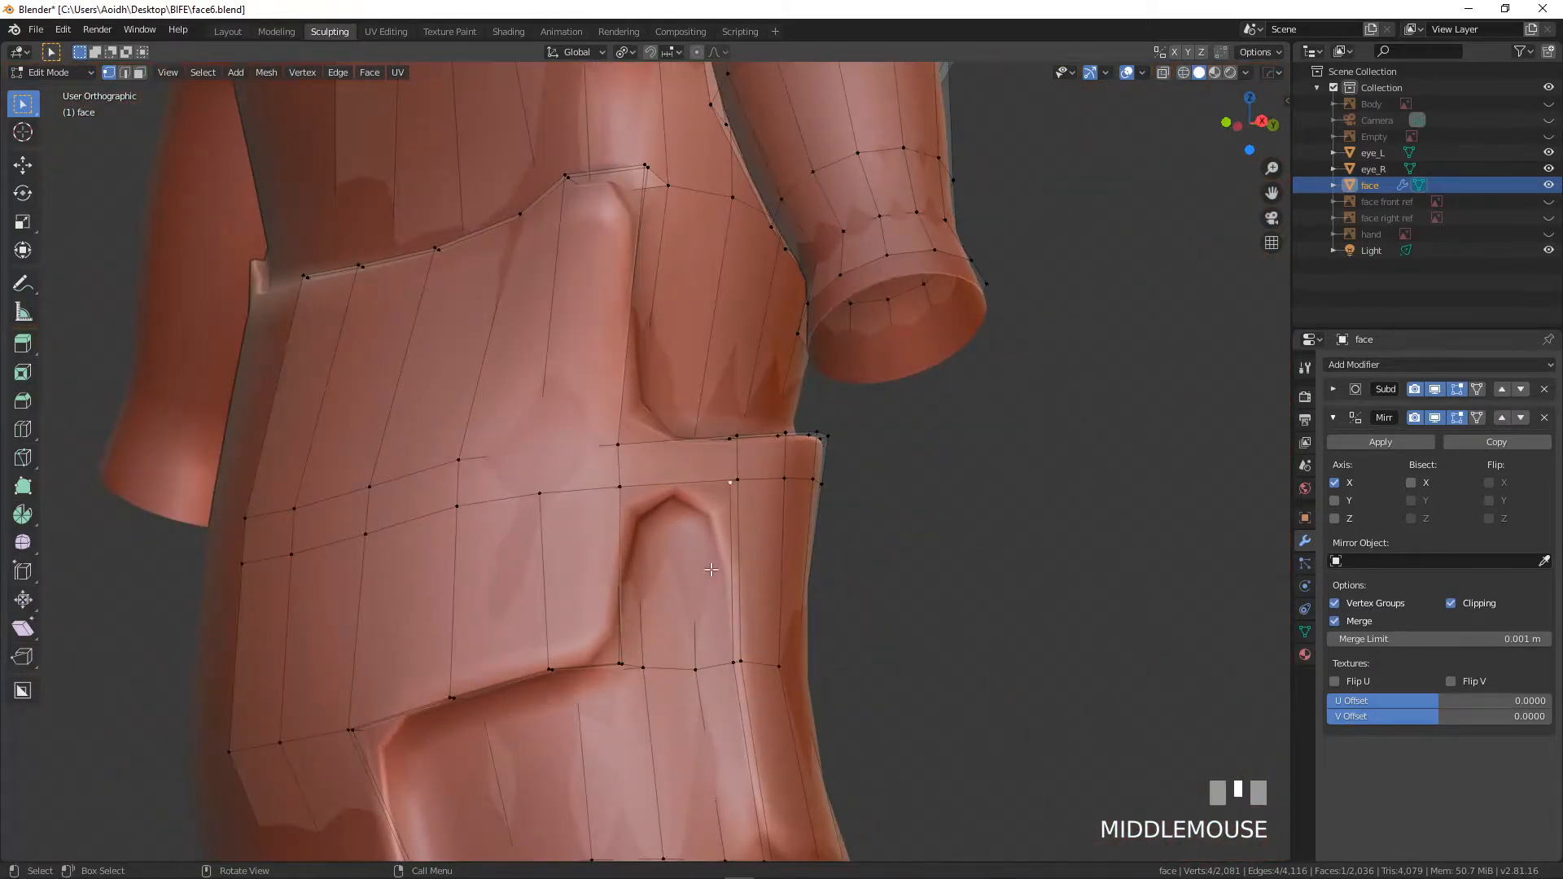
- Examine the bridged waist panels on the whole model outside Edit Mode, then resume editing the mesh
{"action": "scroll", "coordinate": [688, 535], "scroll_direction": "down", "scroll_amount": 4}
{"action": "middle_click_drag", "start_coordinate": [562, 529], "coordinate": [707, 564]}
{"action": "key", "text": "Tab"}
{"action": "scroll", "coordinate": [674, 540], "scroll_direction": "down", "scroll_amount": 5}
{"action": "scroll", "coordinate": [689, 643], "scroll_direction": "up", "scroll_amount": 5}
{"action": "scroll", "coordinate": [725, 490], "scroll_direction": "down", "scroll_amount": 5}
{"action": "key", "text": "KP_1"}
{"action": "scroll", "coordinate": [721, 604], "scroll_direction": "up", "scroll_amount": 4}
{"action": "key", "text": "Tab"}
{"action": "scroll", "coordinate": [651, 512], "scroll_direction": "up", "scroll_amount": 3}
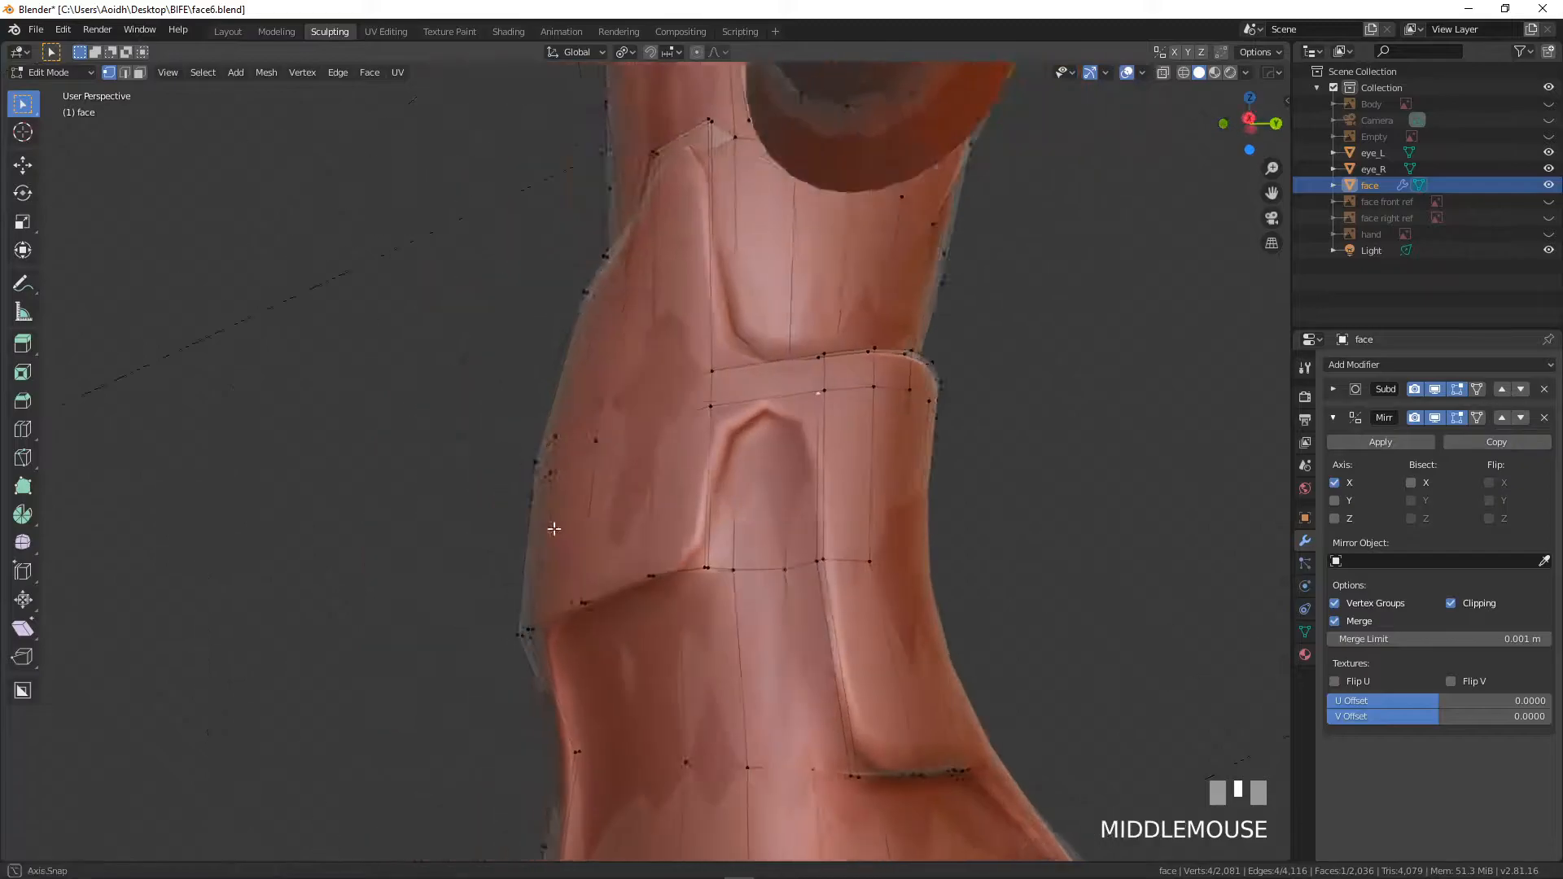
- With proportional editing on, raise the three vertices at the front panel's lower side corner about 0.03 m along Z
{"action": "scroll", "coordinate": [707, 564], "scroll_direction": "up", "scroll_amount": 3}
{"action": "left_click", "coordinate": [739, 618]}
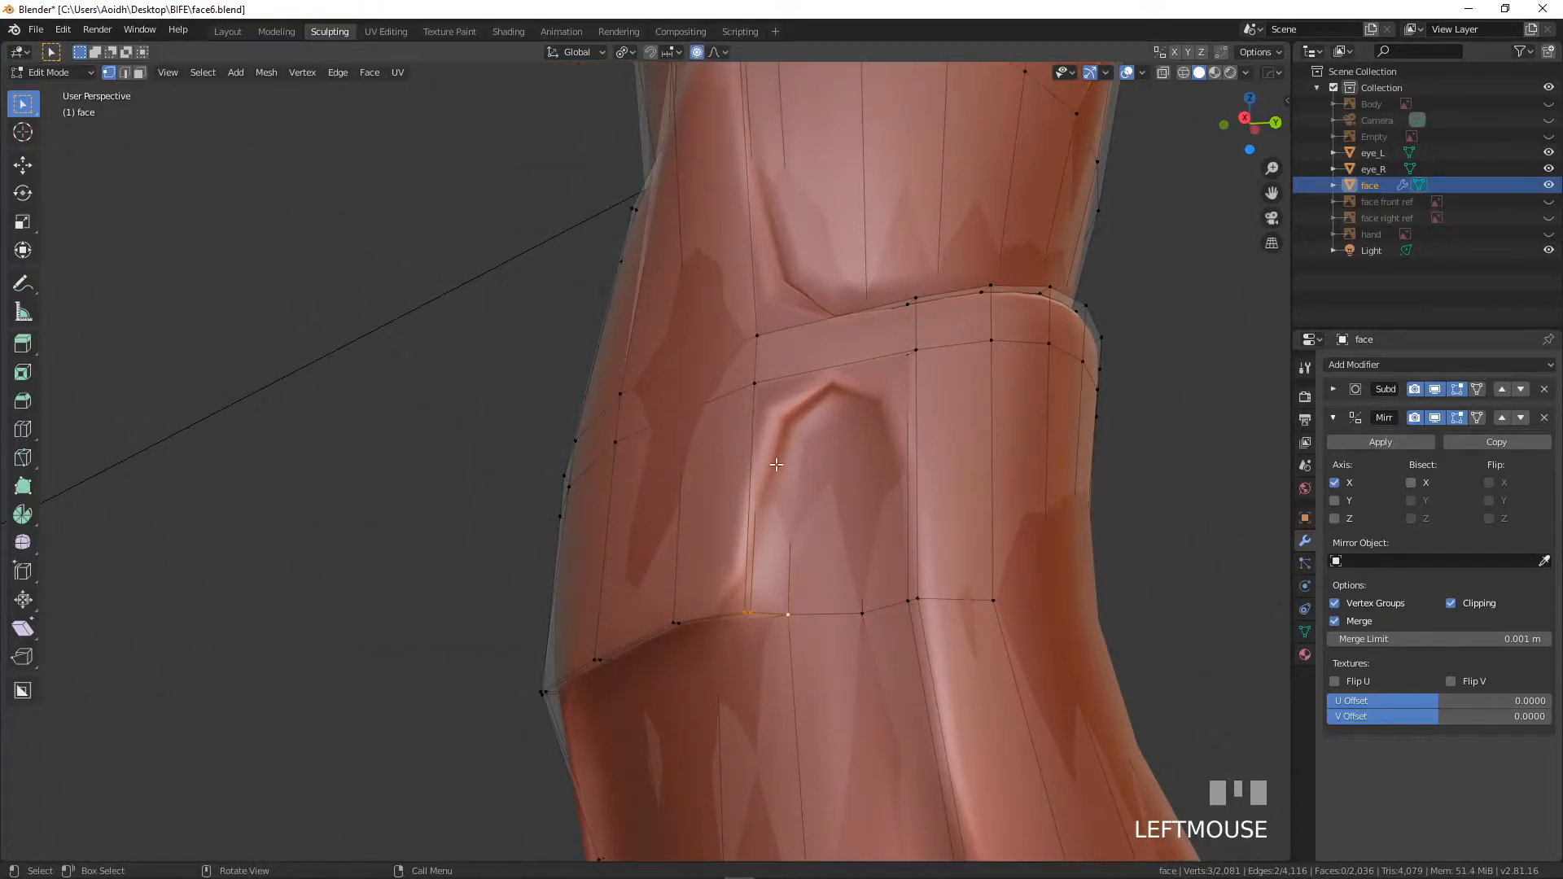
{"action": "key", "text": "g"}
{"action": "key", "text": "z"}
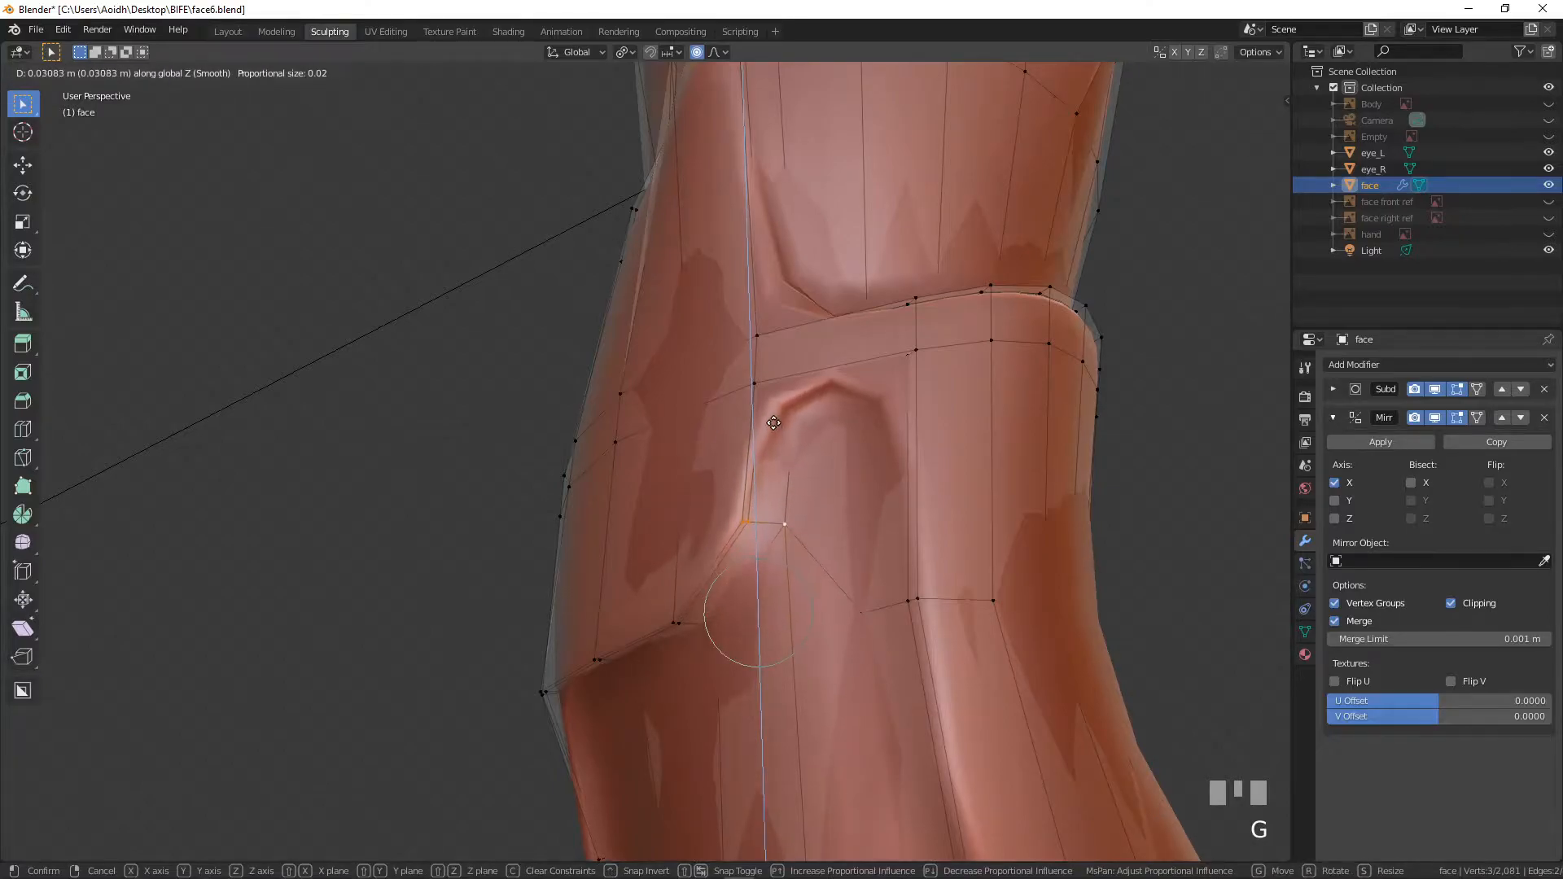
{"action": "left_click", "coordinate": [774, 423]}
{"action": "scroll", "coordinate": [773, 422], "scroll_direction": "down", "scroll_amount": 3}
{"action": "middle_click_drag", "start_coordinate": [773, 422], "coordinate": [838, 496]}
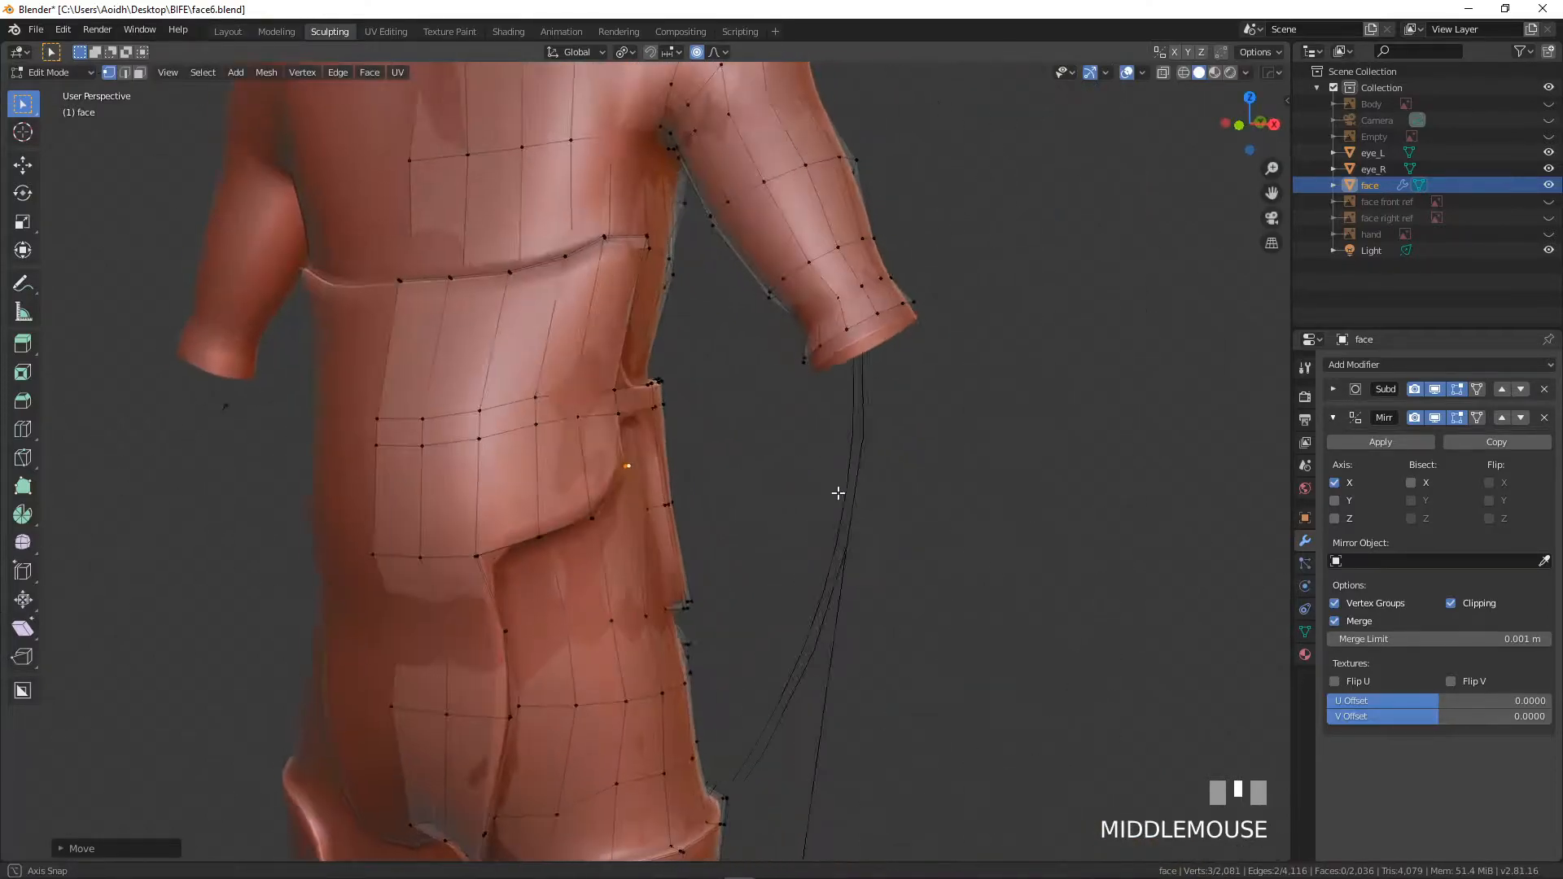
- Lower the three vertices at the front panel's upper side corner about 0.04 m along Z with proportional editing
{"action": "key", "text": "Tab"}
{"action": "scroll", "coordinate": [679, 468], "scroll_direction": "down", "scroll_amount": 3}
{"action": "middle_click_drag", "start_coordinate": [617, 473], "coordinate": [560, 473]}
{"action": "middle_click_drag", "start_coordinate": [623, 415], "coordinate": [576, 457], "text": "shift"}
{"action": "scroll", "coordinate": [671, 513], "scroll_direction": "up", "scroll_amount": 2}
{"action": "key", "text": "Tab"}
{"action": "scroll", "coordinate": [732, 461], "scroll_direction": "up", "scroll_amount": 3}
{"action": "middle_click_drag", "start_coordinate": [733, 461], "coordinate": [851, 410]}
{"action": "left_click", "coordinate": [853, 411], "text": "shift"}
{"action": "key", "text": "g"}
{"action": "key", "text": "z"}
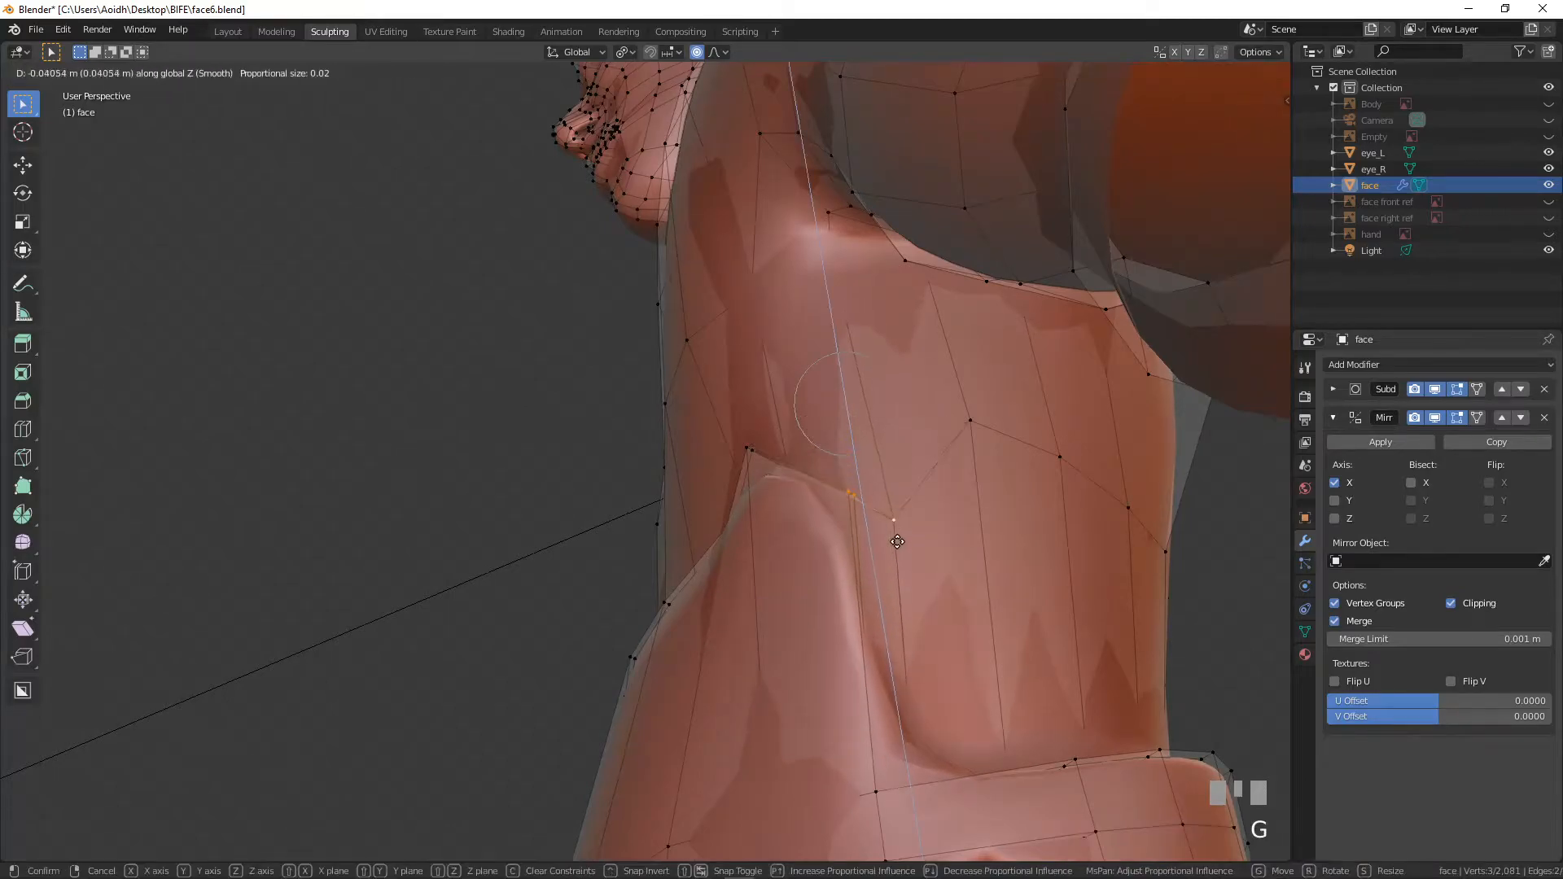
{"action": "left_click", "coordinate": [899, 525]}
- Adjust the vertices at the waist panel's upper side corner with proportional editing, then leave Edit Mode
{"action": "middle_click_drag", "start_coordinate": [899, 524], "coordinate": [818, 562]}
{"action": "left_click", "coordinate": [850, 489]}
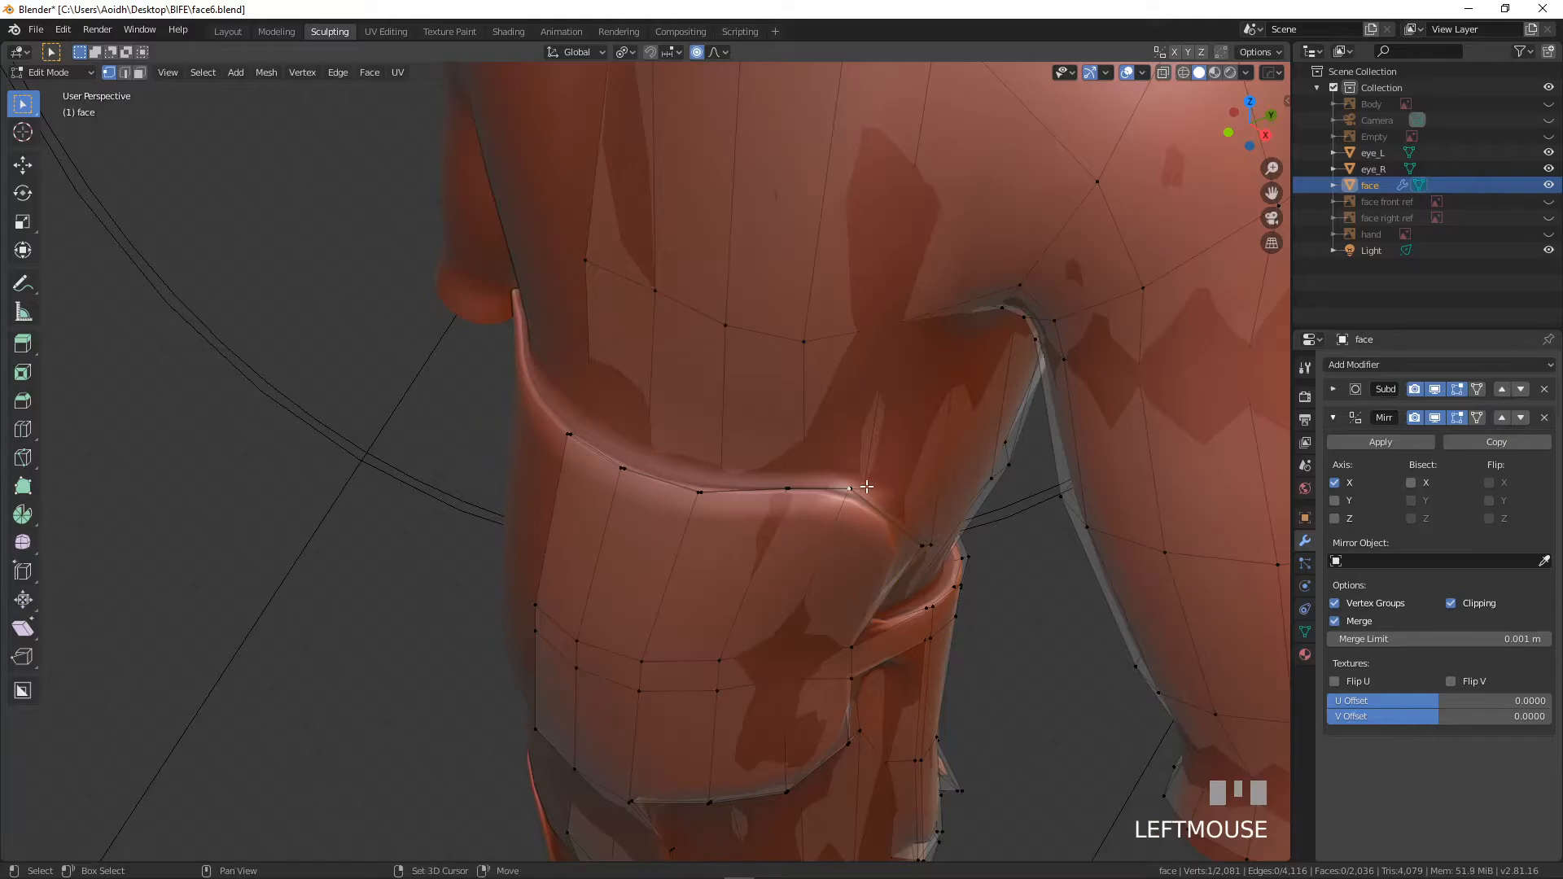
{"action": "middle_click_drag", "start_coordinate": [868, 497], "coordinate": [801, 488]}
{"action": "key", "text": "g"}
{"action": "left_click", "coordinate": [867, 451]}
{"action": "scroll", "coordinate": [847, 456], "scroll_direction": "down", "scroll_amount": 5}
{"action": "key", "text": "Tab"}
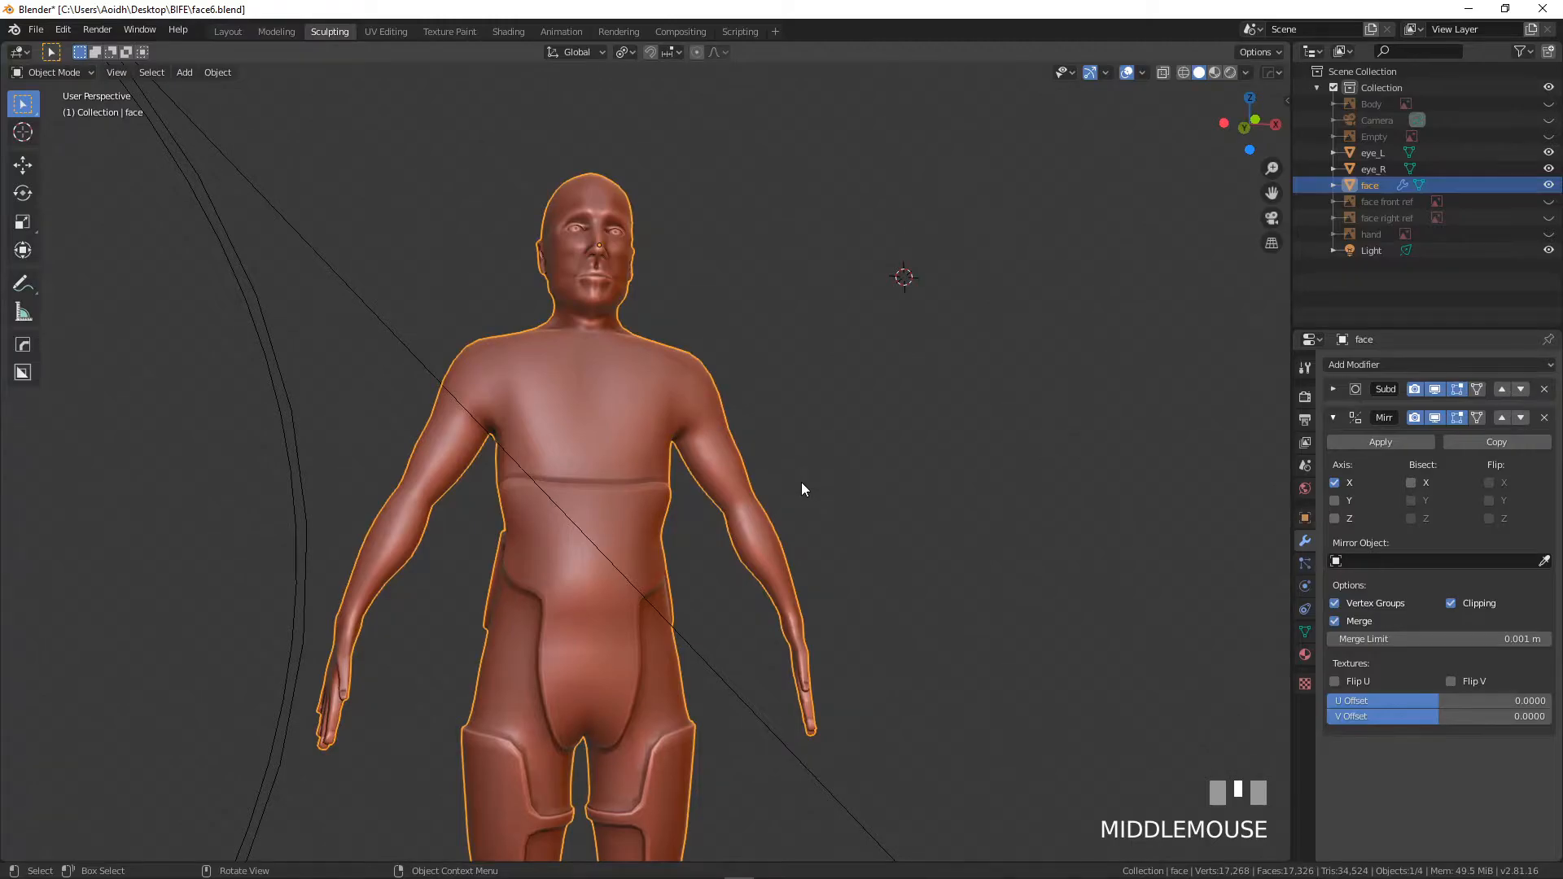
- In Edit Mode with face selection, select the twelve faces wrapping the front, outside and back of the shoulder cap
{"action": "key", "text": "KP_1"}
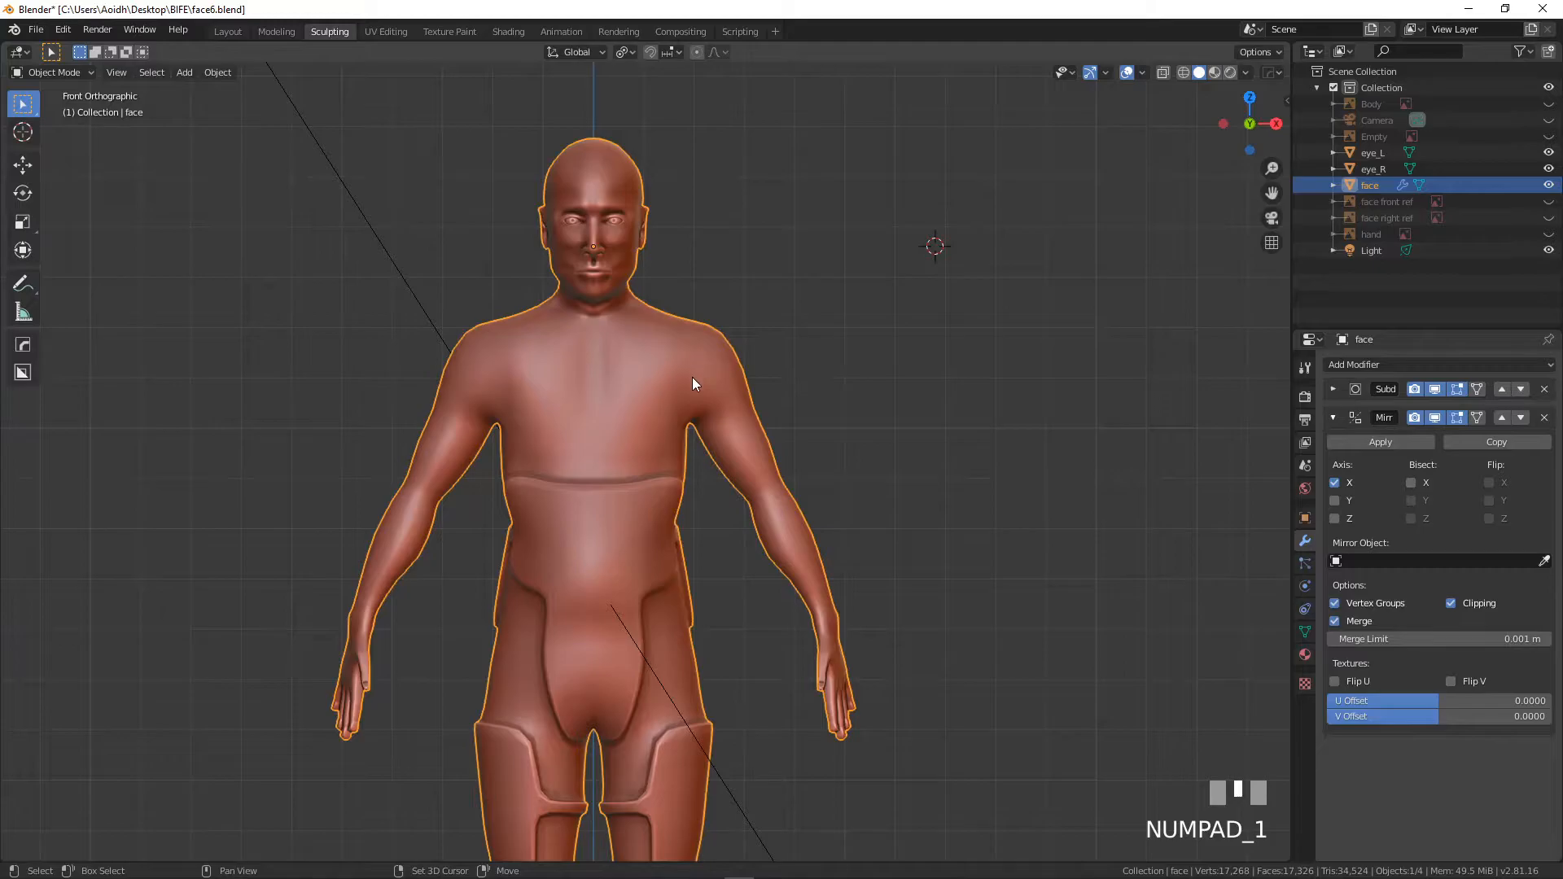
{"action": "scroll", "coordinate": [693, 373], "scroll_direction": "up", "scroll_amount": 4}
{"action": "key", "text": "Tab"}
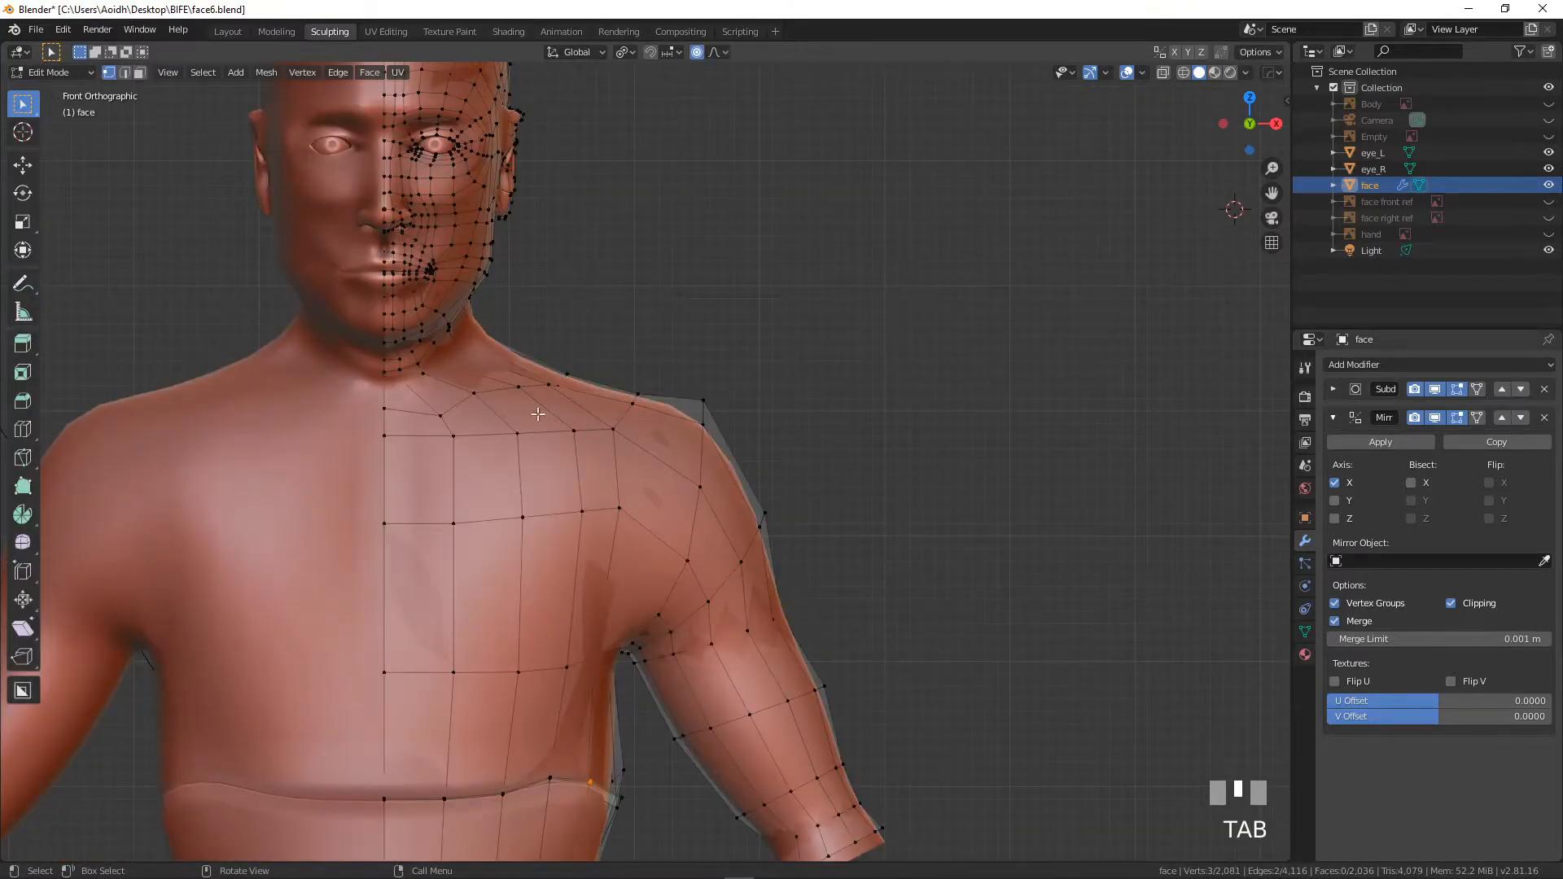
{"action": "left_click", "coordinate": [142, 72]}
{"action": "left_click", "coordinate": [653, 496]}
{"action": "left_click", "coordinate": [660, 438], "text": "shift"}
{"action": "left_click", "coordinate": [717, 544], "text": "shift"}
{"action": "middle_click_drag", "start_coordinate": [736, 516], "coordinate": [656, 527]}
{"action": "left_click", "coordinate": [754, 529], "text": "shift"}
{"action": "left_click", "coordinate": [778, 520], "text": "shift"}
{"action": "left_click_drag", "start_coordinate": [742, 523], "coordinate": [751, 515], "text": "shift"}
{"action": "left_click", "coordinate": [793, 437], "text": "shift"}
{"action": "left_click", "coordinate": [748, 511], "text": "shift"}
{"action": "left_click", "coordinate": [828, 530], "text": "shift"}
{"action": "left_click", "coordinate": [865, 552], "text": "shift"}
{"action": "left_click", "coordinate": [853, 455], "text": "shift"}
{"action": "left_click", "coordinate": [885, 533], "text": "shift"}
{"action": "middle_click_drag", "start_coordinate": [885, 534], "coordinate": [725, 468]}
{"action": "left_click", "coordinate": [710, 472], "text": "shift"}
{"action": "left_click", "coordinate": [643, 520], "text": "shift"}
{"action": "scroll", "coordinate": [645, 519], "scroll_direction": "down", "scroll_amount": 2}
{"action": "middle_click_drag", "start_coordinate": [645, 520], "coordinate": [769, 447]}
{"action": "scroll", "coordinate": [653, 565], "scroll_direction": "up", "scroll_amount": 3}
{"action": "key", "text": "KP_1"}
{"action": "scroll", "coordinate": [652, 391], "scroll_direction": "up", "scroll_amount": 2}
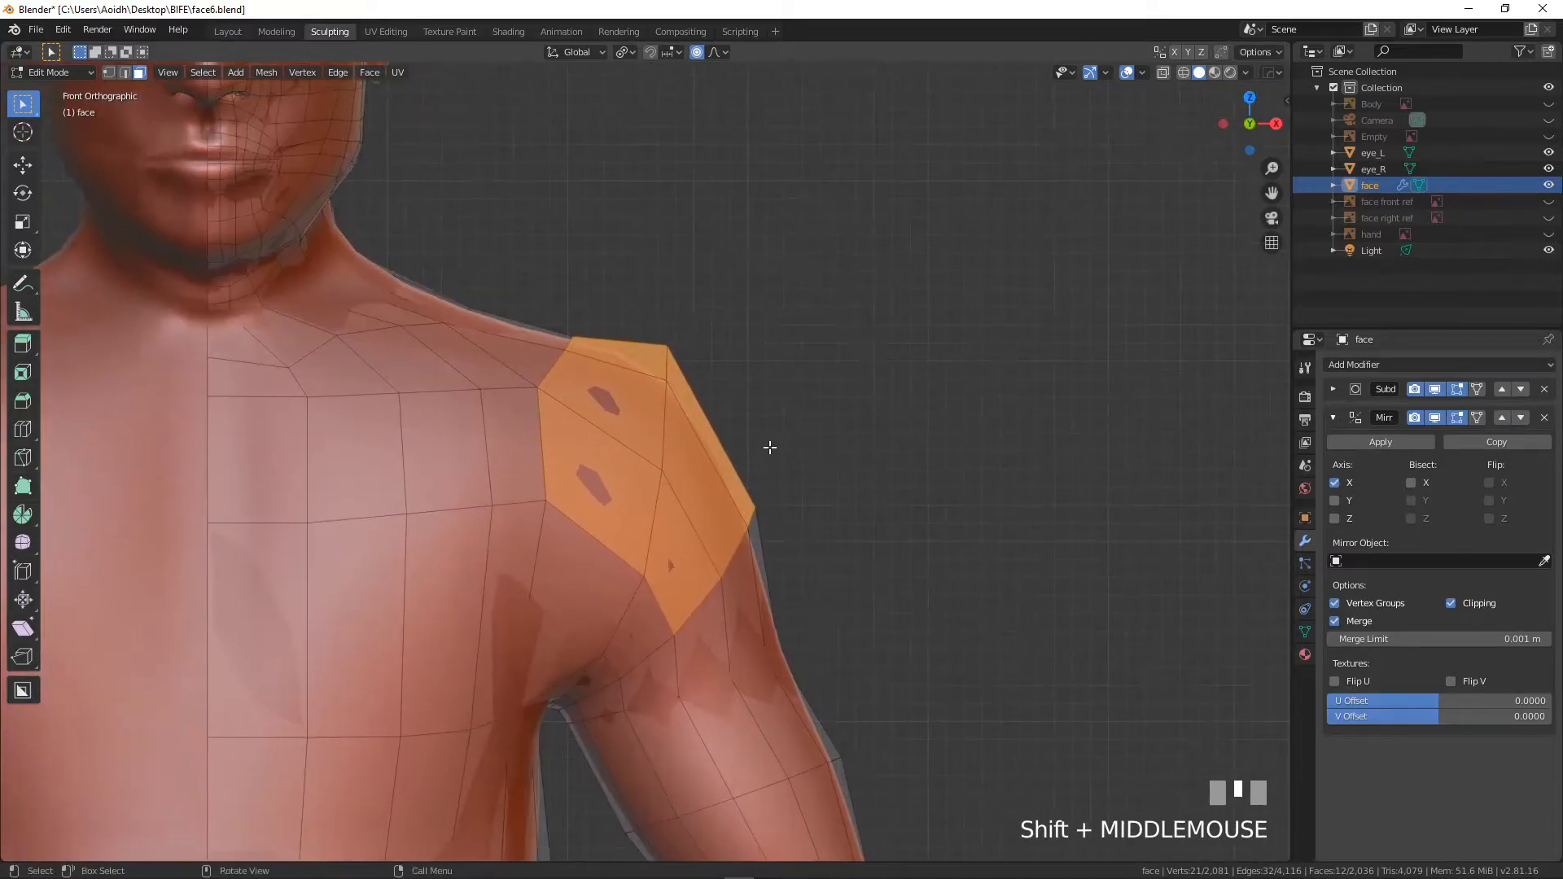
- Extrude the shoulder faces in place, turn proportional editing off and scale the extruded region up into a raised pad
{"action": "key", "text": "e"}
{"action": "key", "text": "Escape"}
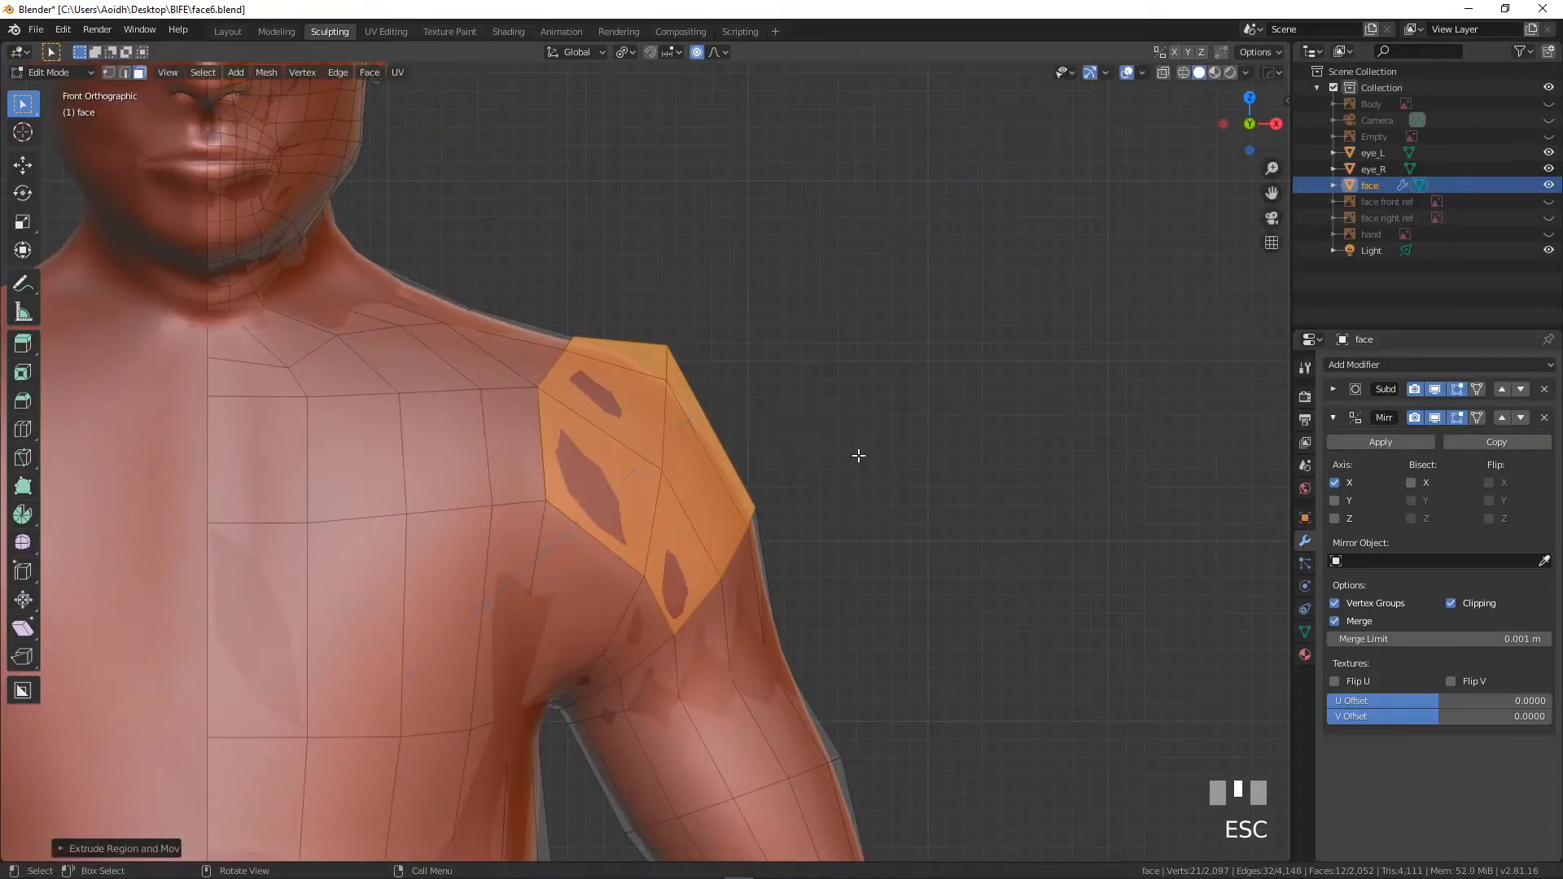
{"action": "key", "text": "s"}
{"action": "right_click", "coordinate": [894, 458]}
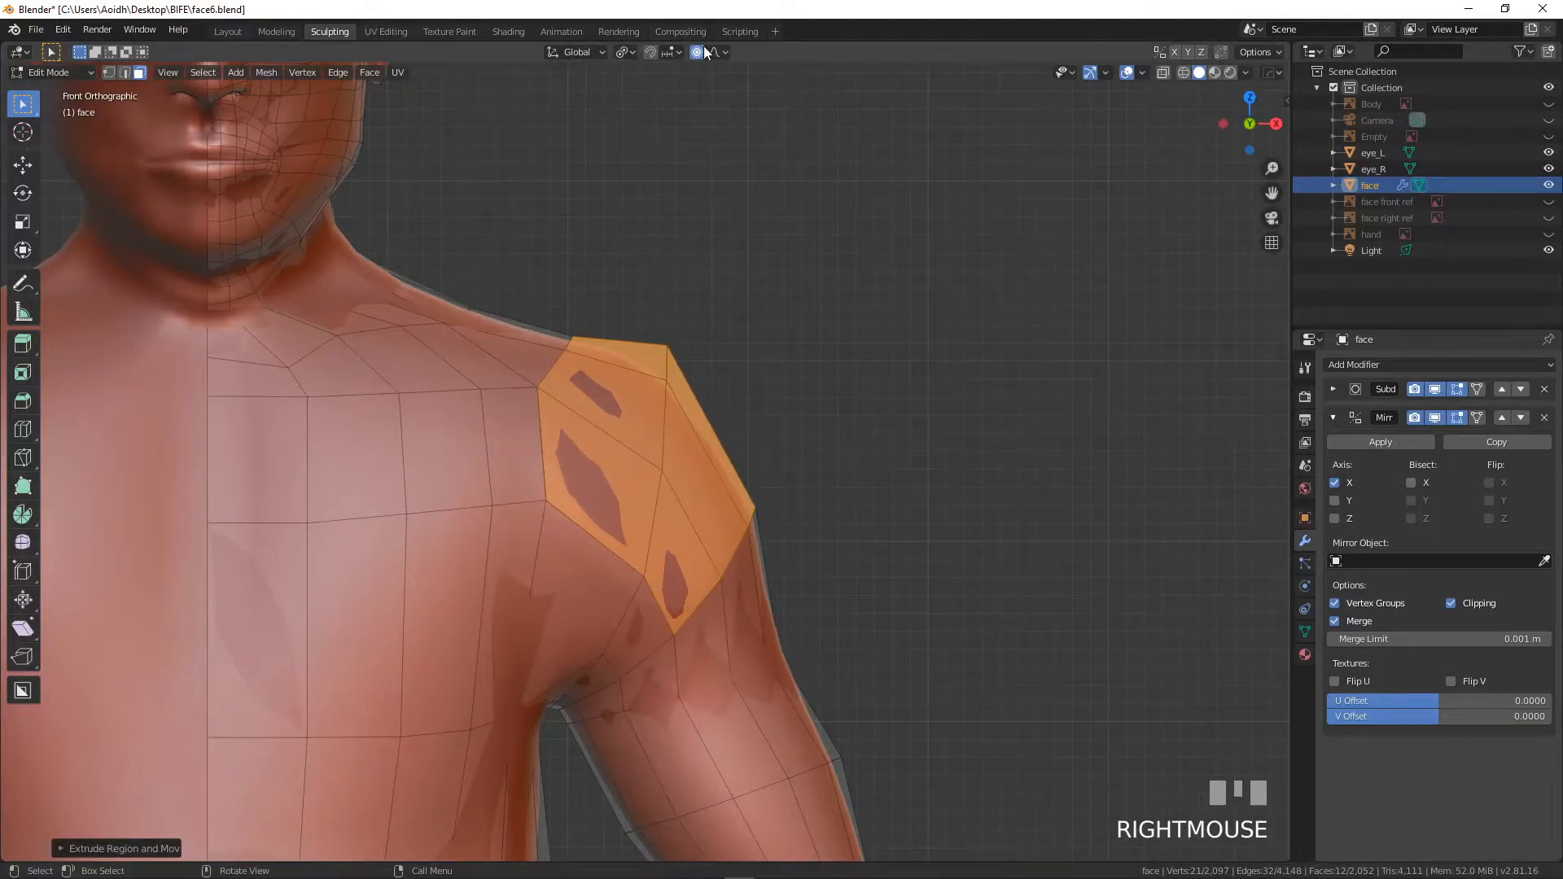
{"action": "key", "text": "s"}
{"action": "left_click", "coordinate": [907, 396]}
- Raise the shoulder pad about 0.013 m along Z and scale it down slightly
{"action": "key", "text": "g"}
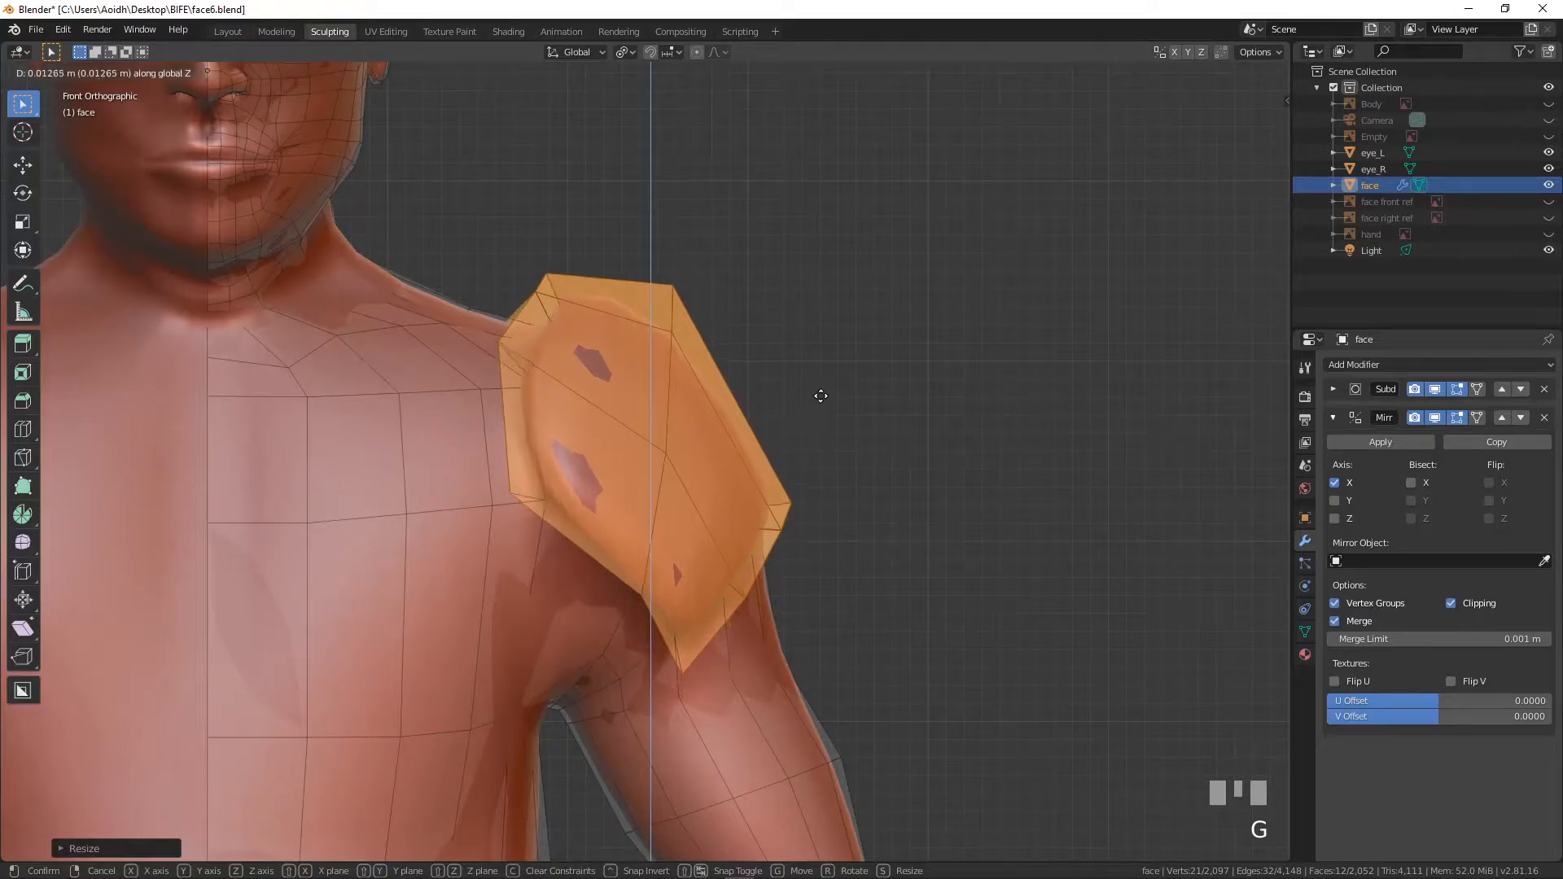
{"action": "left_click", "coordinate": [820, 400]}
{"action": "key", "text": "s"}
{"action": "left_click", "coordinate": [872, 523]}
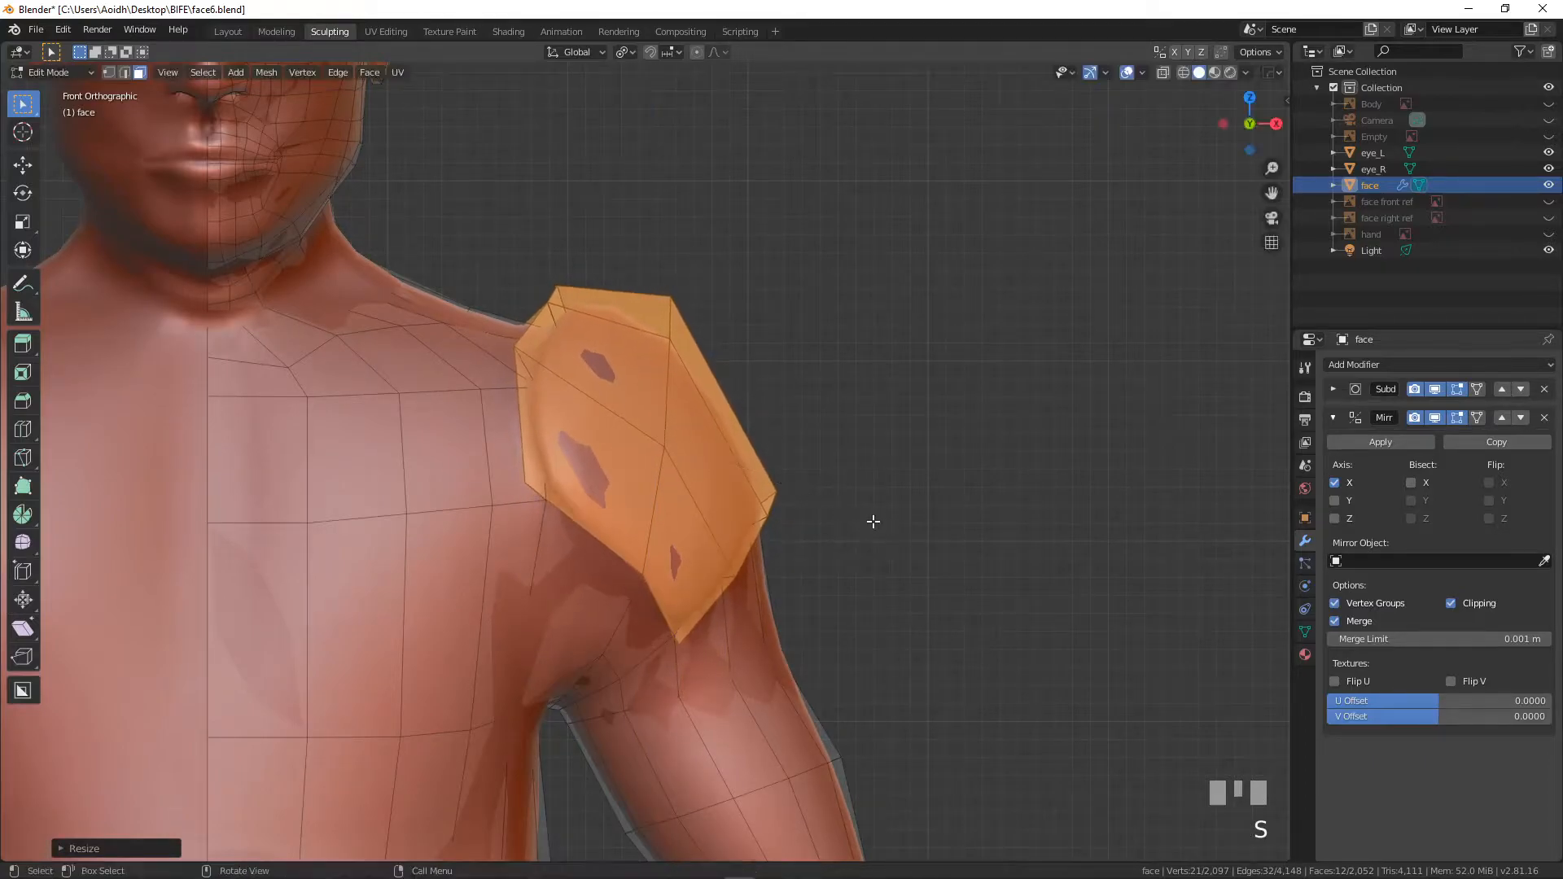
- Insert an edge loop around the raised side faces of the shoulder pad to sharpen its rim
{"action": "scroll", "coordinate": [830, 488], "scroll_direction": "down", "scroll_amount": 5}
{"action": "middle_click_drag", "start_coordinate": [830, 488], "coordinate": [643, 521]}
{"action": "scroll", "coordinate": [622, 480], "scroll_direction": "up", "scroll_amount": 4}
{"action": "scroll", "coordinate": [884, 538], "scroll_direction": "down", "scroll_amount": 6}
{"action": "scroll", "coordinate": [763, 478], "scroll_direction": "up", "scroll_amount": 5}
{"action": "middle_click_drag", "start_coordinate": [643, 521], "coordinate": [603, 667], "text": "shift"}
{"action": "middle_click_drag", "start_coordinate": [602, 667], "coordinate": [551, 732], "text": "shift"}
{"action": "scroll", "coordinate": [545, 622], "scroll_direction": "up", "scroll_amount": 4}
{"action": "middle_click_drag", "start_coordinate": [545, 621], "coordinate": [574, 640]}
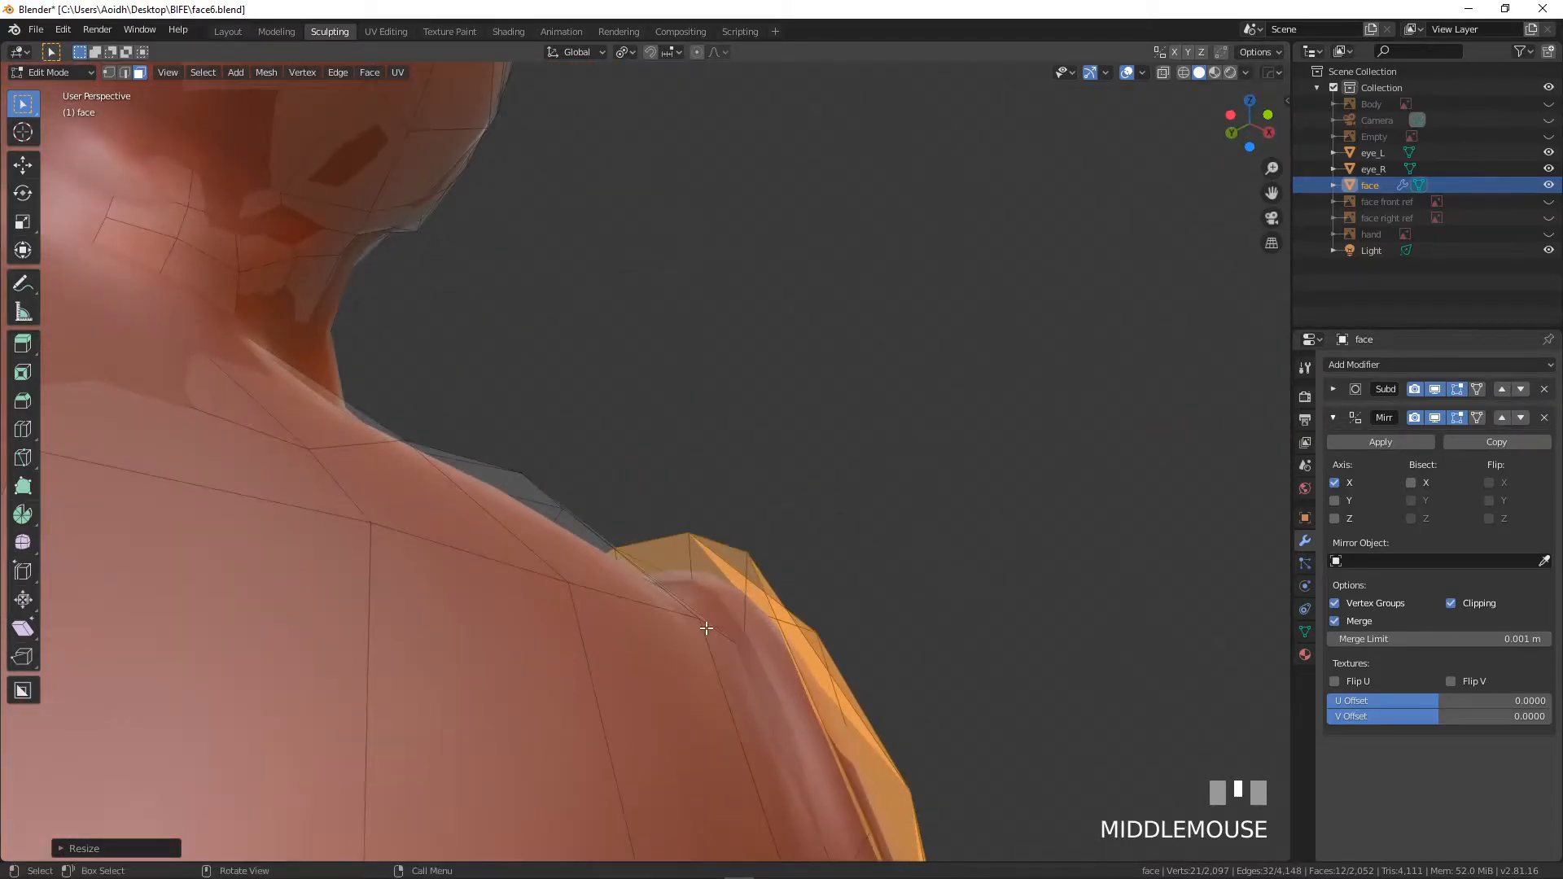
{"action": "key", "text": "ctrl+r"}
{"action": "left_click", "coordinate": [737, 576]}
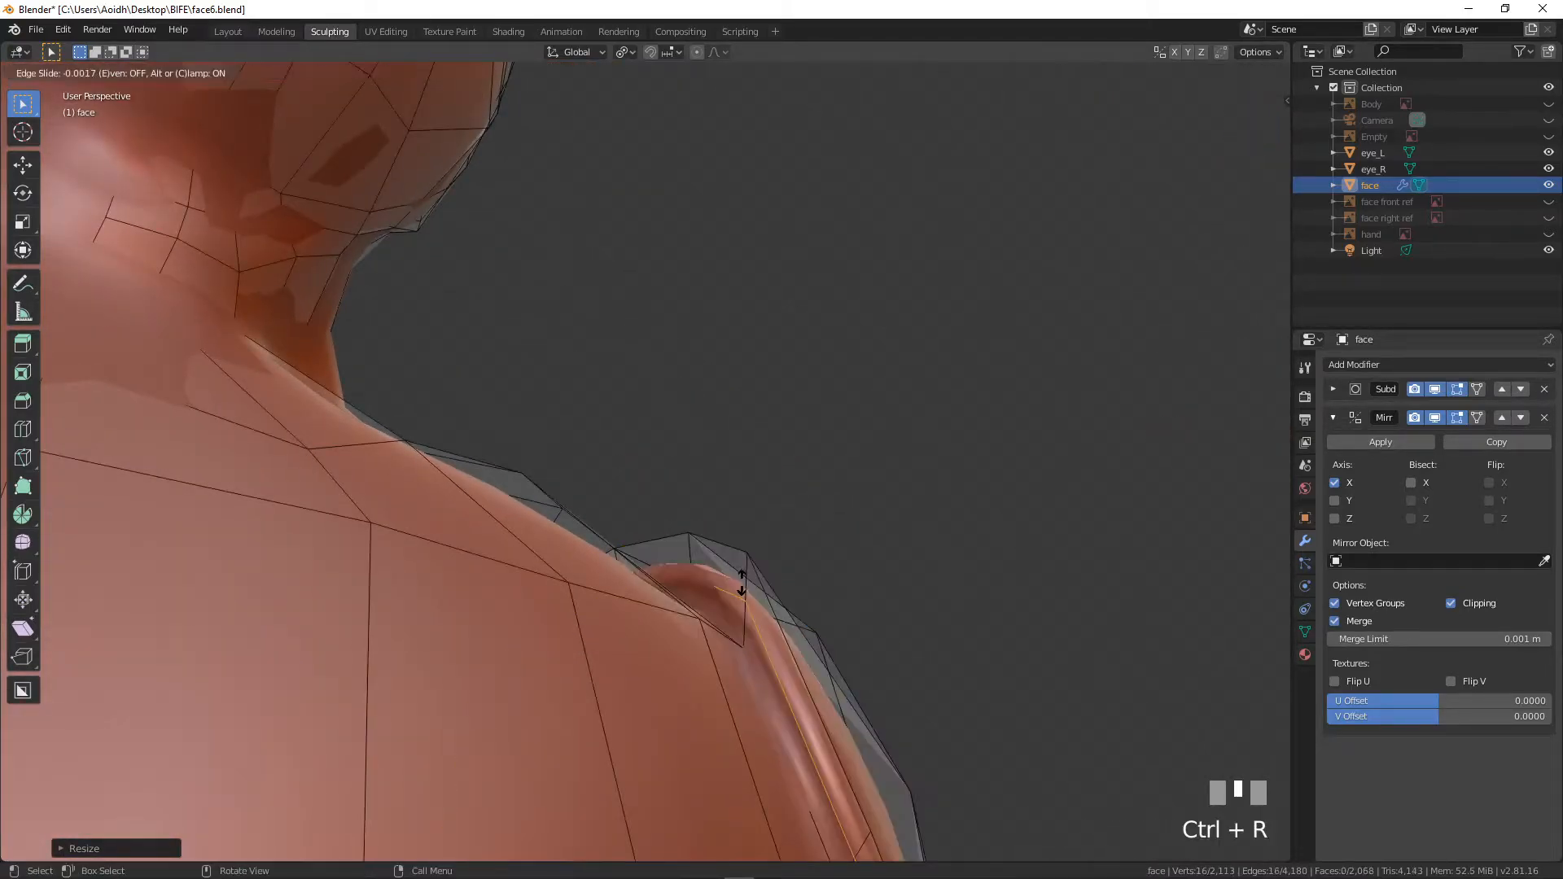
{"action": "left_click", "coordinate": [771, 551]}
{"action": "middle_click_drag", "start_coordinate": [771, 551], "coordinate": [431, 674]}
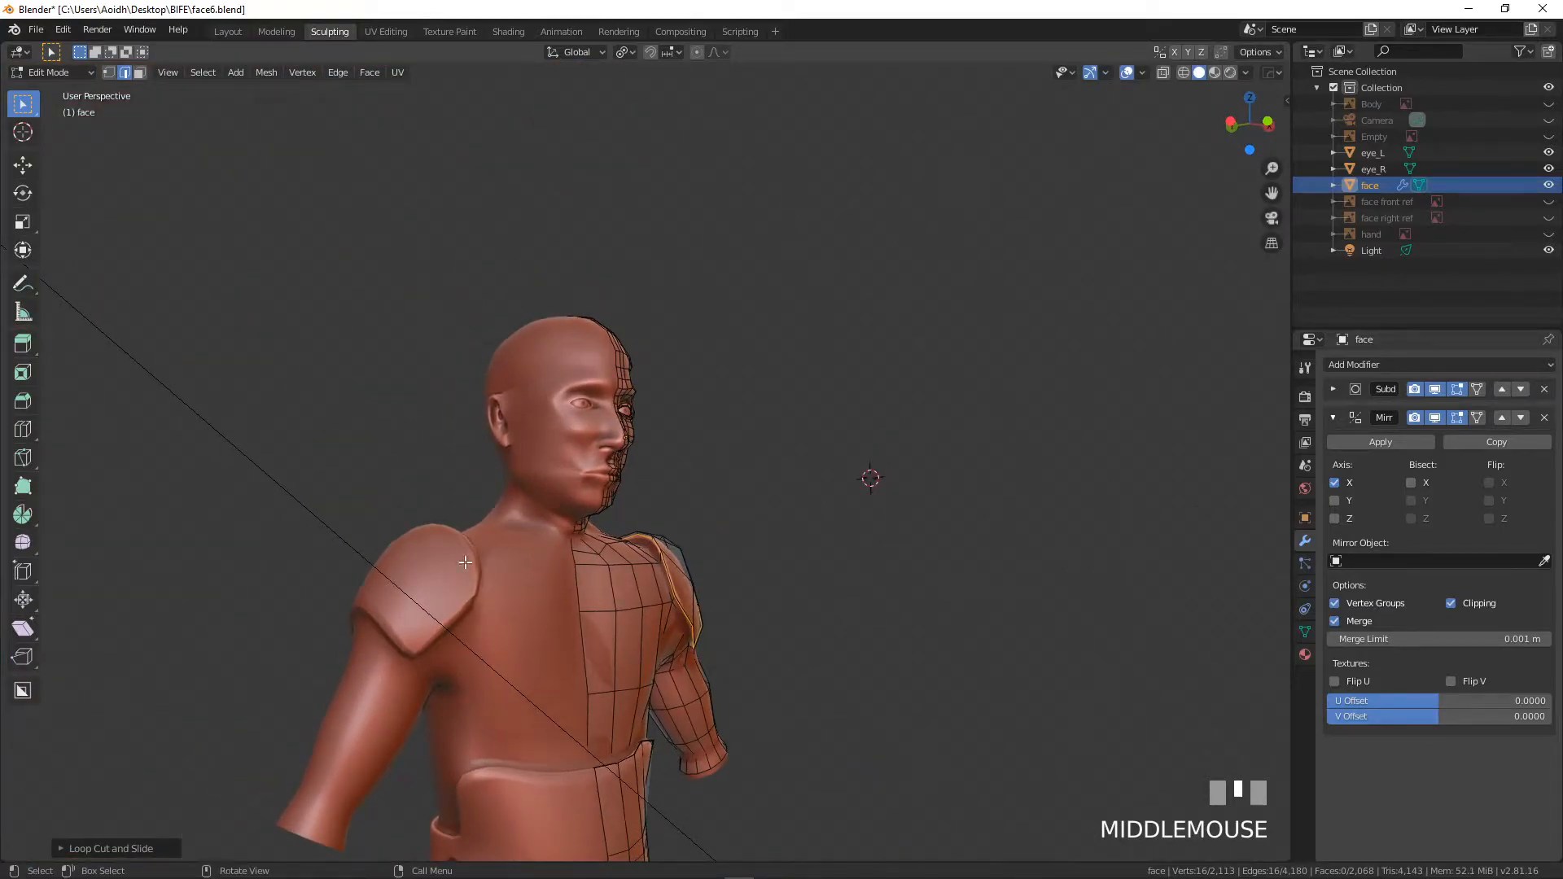
- Leave Edit Mode and set the Subdivision modifier's viewport level to 2
{"action": "scroll", "coordinate": [390, 621], "scroll_direction": "down", "scroll_amount": 3}
{"action": "middle_click_drag", "start_coordinate": [771, 464], "coordinate": [579, 587]}
{"action": "scroll", "coordinate": [700, 590], "scroll_direction": "down", "scroll_amount": 1}
{"action": "scroll", "coordinate": [700, 590], "scroll_direction": "up", "scroll_amount": 6}
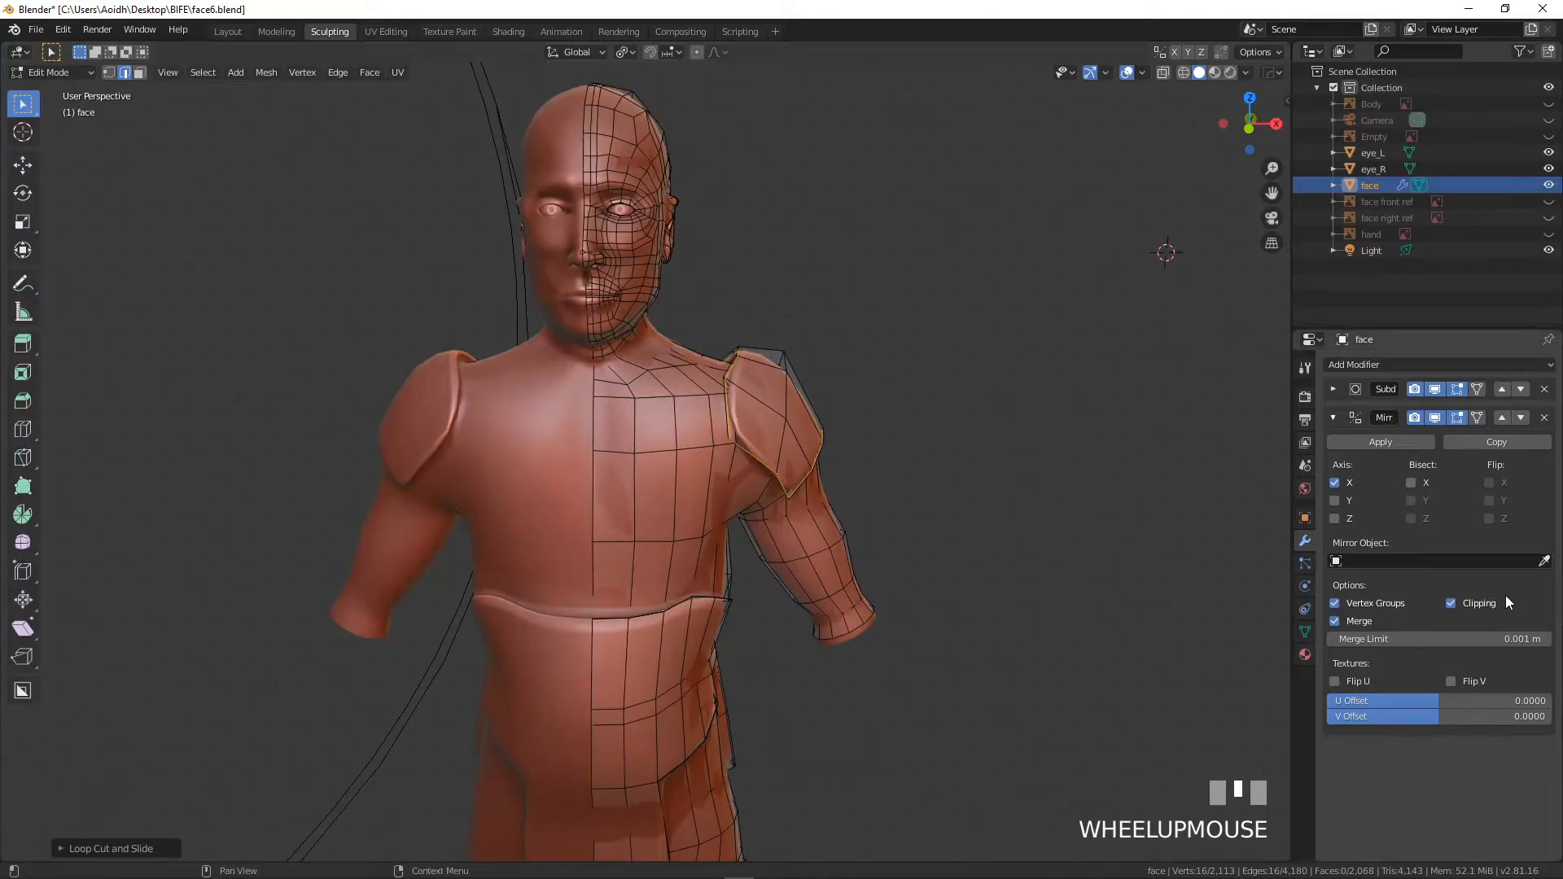
{"action": "left_click", "coordinate": [1333, 417]}
{"action": "left_click", "coordinate": [1333, 389]}
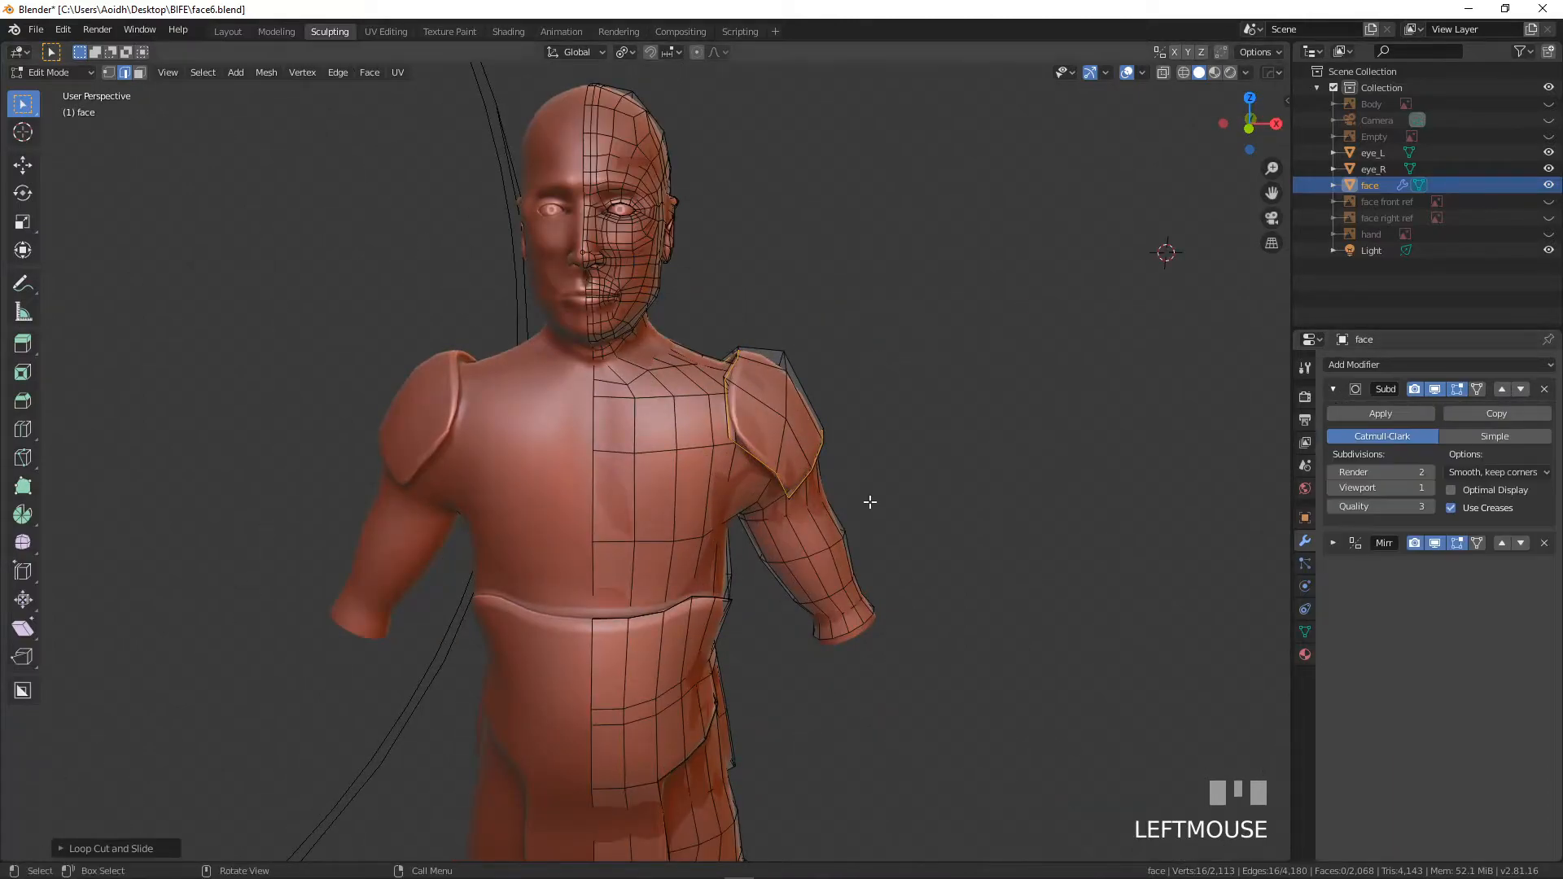
{"action": "key", "text": "Tab"}
{"action": "middle_click_drag", "start_coordinate": [804, 471], "coordinate": [878, 463]}
{"action": "left_click", "coordinate": [1431, 490]}
- Examine the smoothed shoulder pads and torso from the back and front, then set the viewport subdivision level back to 1
{"action": "scroll", "coordinate": [853, 480], "scroll_direction": "down", "scroll_amount": 5}
{"action": "scroll", "coordinate": [878, 461], "scroll_direction": "up", "scroll_amount": 7}
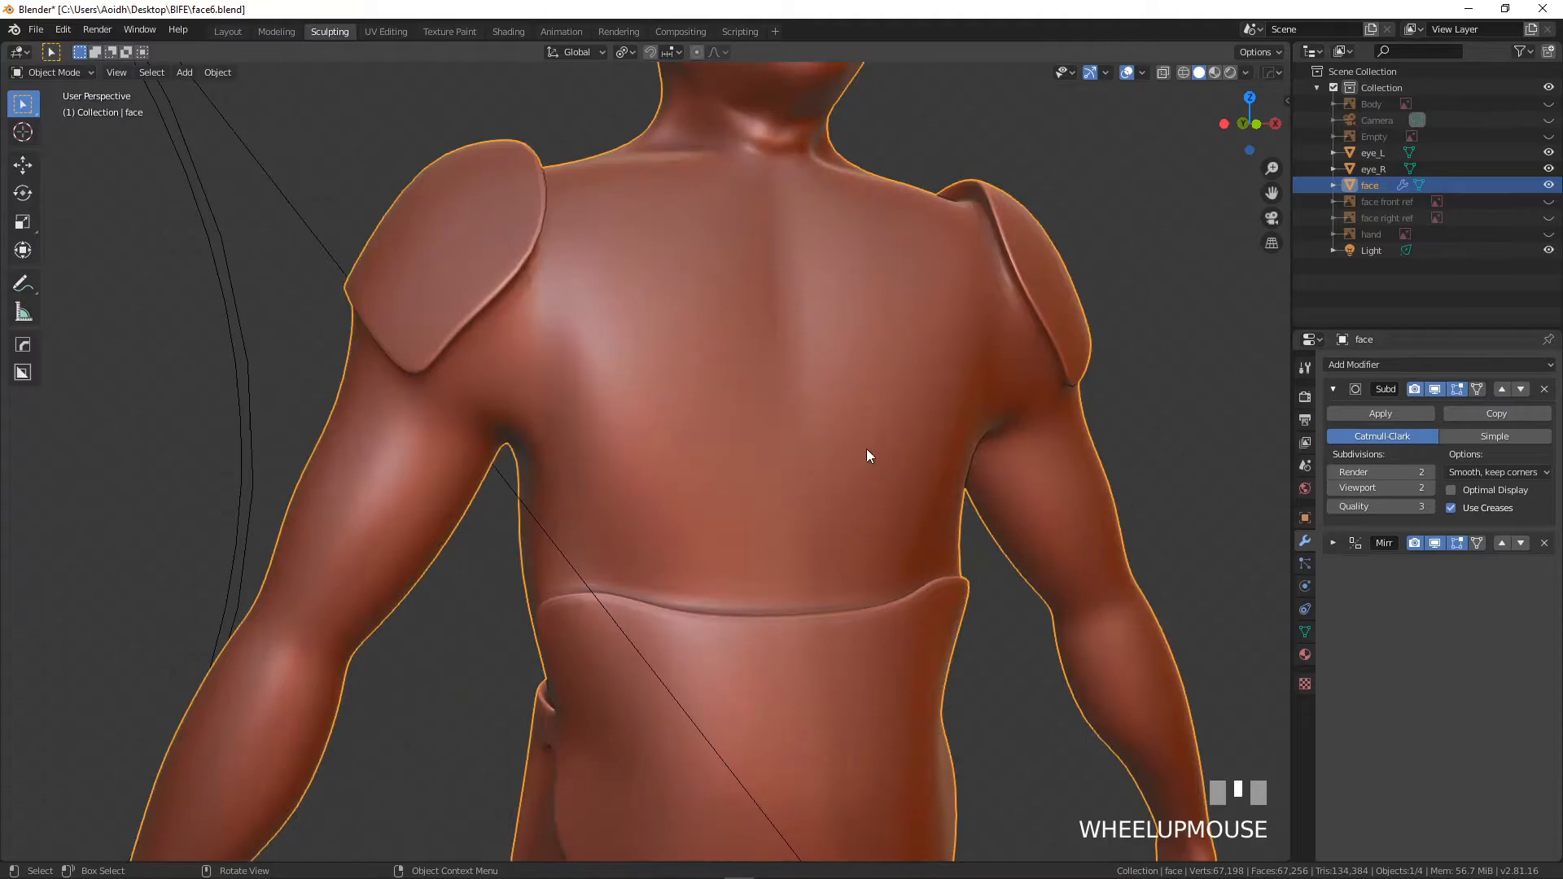
{"action": "scroll", "coordinate": [638, 302], "scroll_direction": "down", "scroll_amount": 5}
{"action": "middle_click_drag", "start_coordinate": [639, 303], "coordinate": [499, 359]}
{"action": "scroll", "coordinate": [530, 369], "scroll_direction": "up", "scroll_amount": 2}
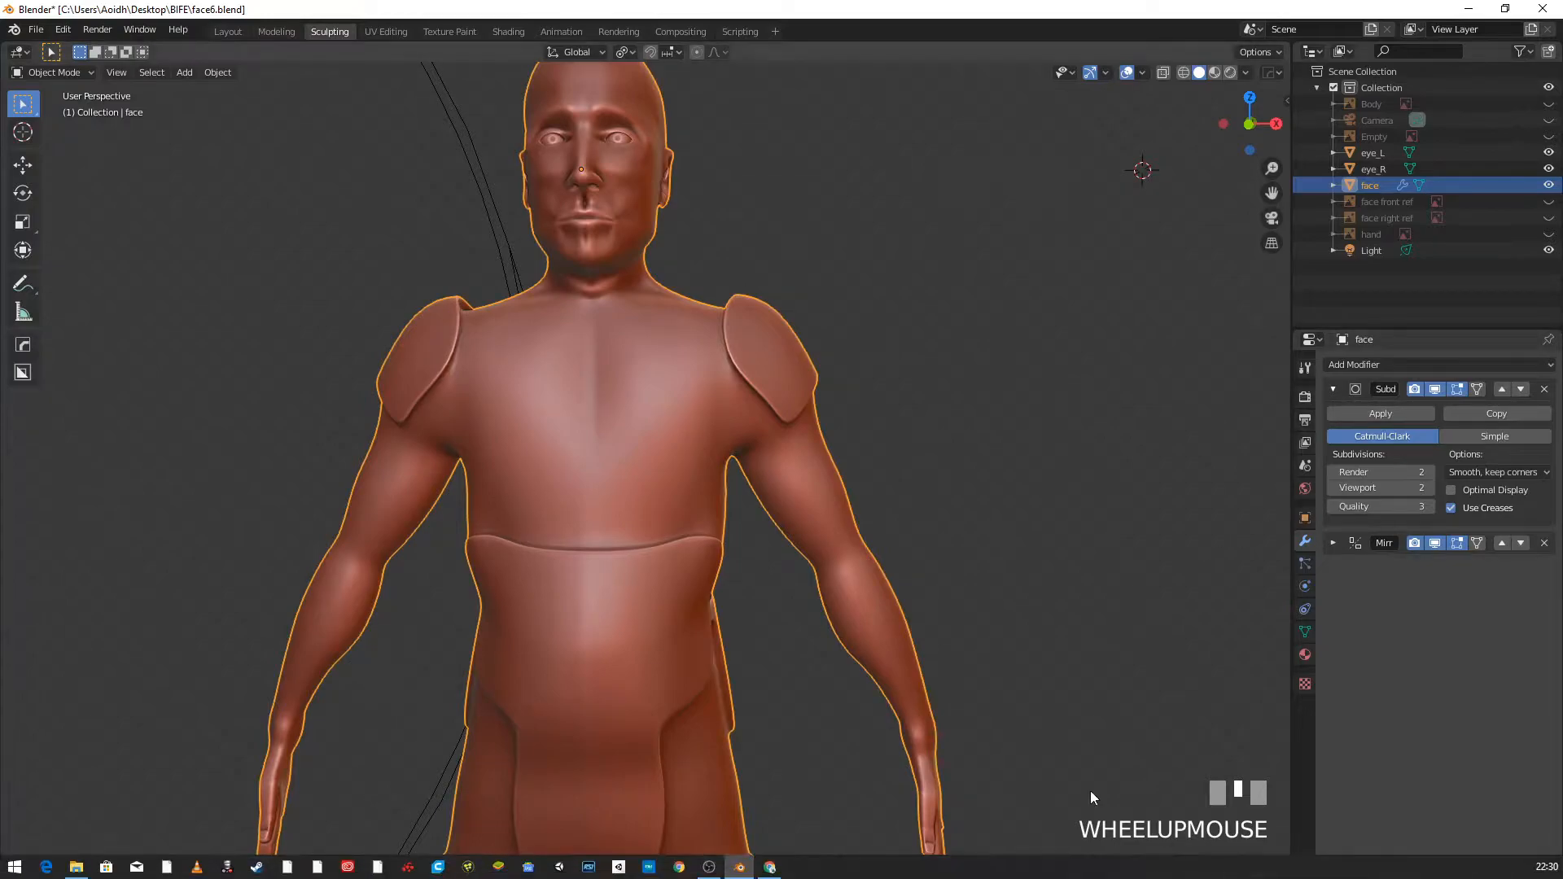
{"action": "scroll", "coordinate": [805, 500], "scroll_direction": "down", "scroll_amount": 2}
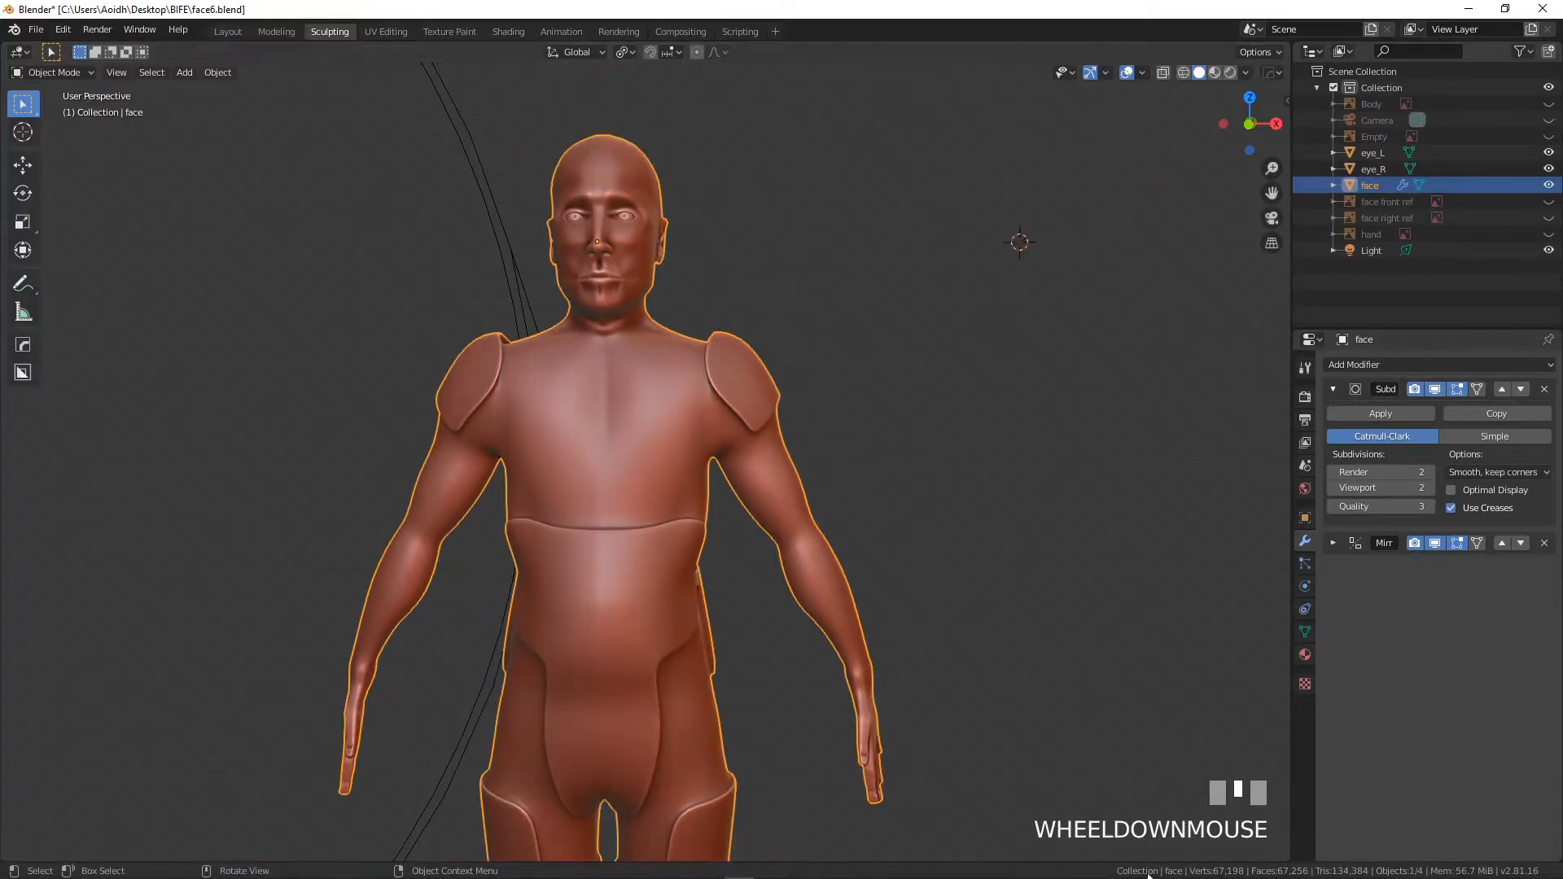
{"action": "scroll", "coordinate": [805, 456], "scroll_direction": "down", "scroll_amount": 2}
{"action": "middle_click_drag", "start_coordinate": [804, 457], "coordinate": [700, 436]}
{"action": "middle_click_drag", "start_coordinate": [700, 437], "coordinate": [807, 441], "text": "shift"}
{"action": "scroll", "coordinate": [711, 441], "scroll_direction": "up", "scroll_amount": 4}
{"action": "key", "text": "KP_1"}
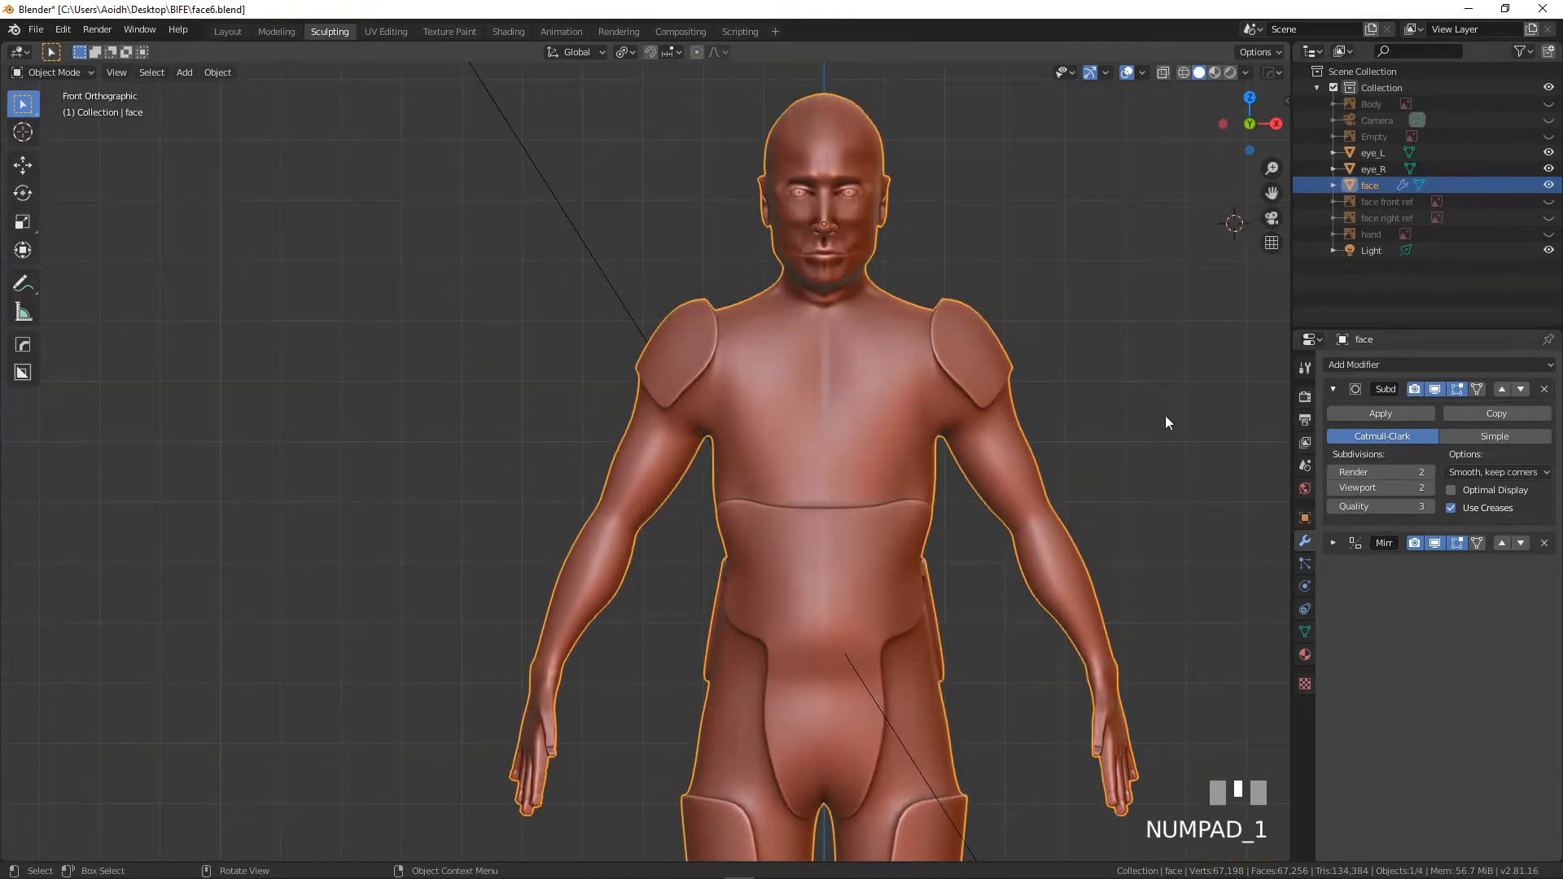
{"action": "left_click", "coordinate": [1336, 487]}
- Return to Edit Mode and reveal the hidden forearm and hand geometry
{"action": "middle_click_drag", "start_coordinate": [1086, 466], "coordinate": [1010, 432], "text": "shift"}
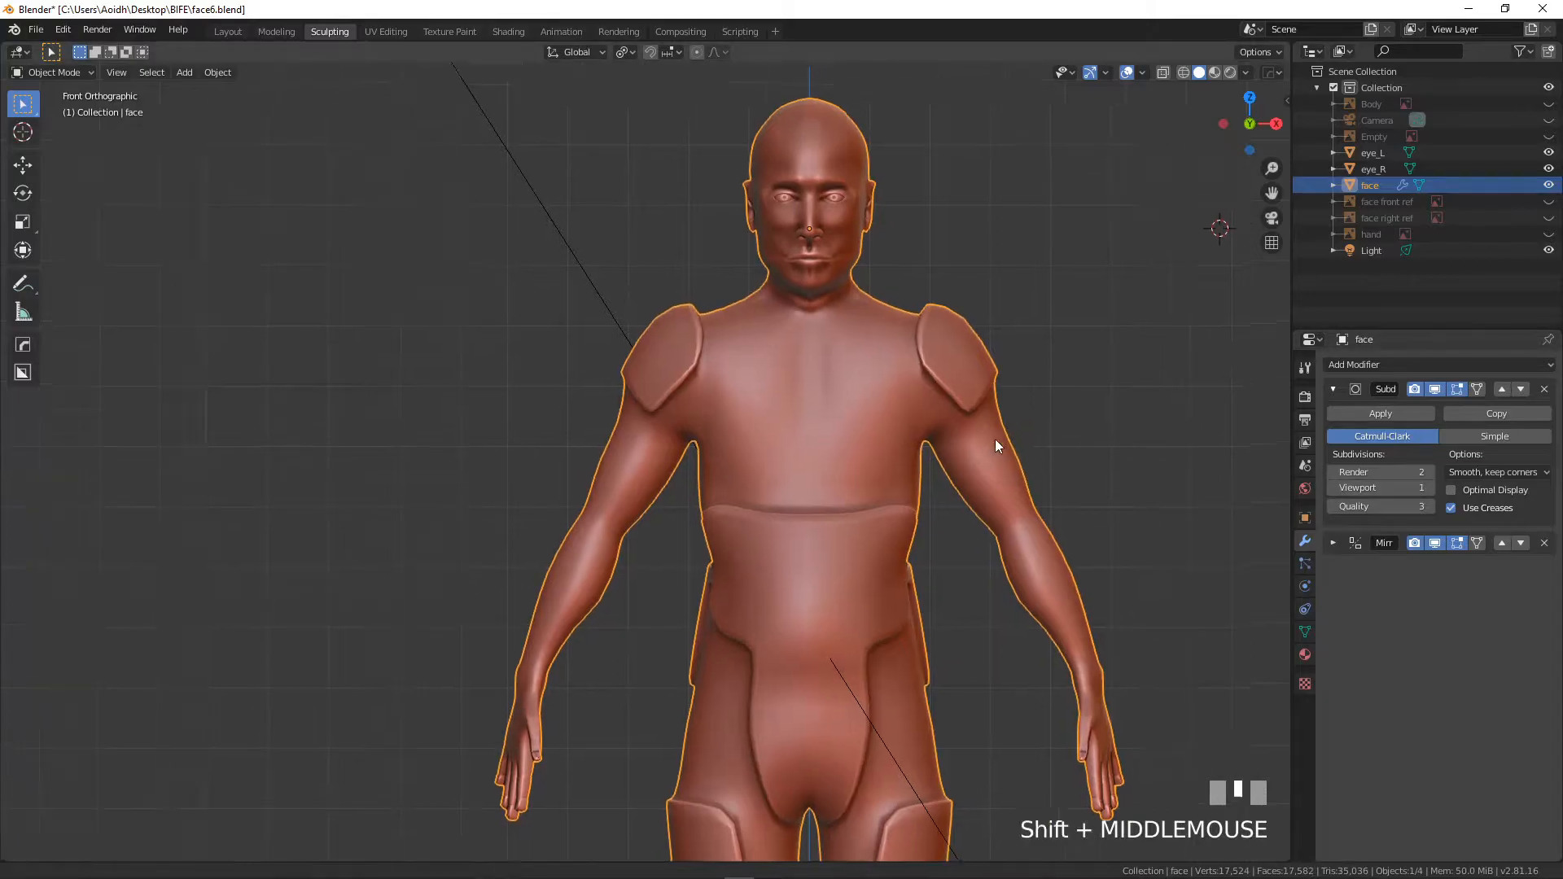
{"action": "scroll", "coordinate": [765, 487], "scroll_direction": "up", "scroll_amount": 3}
{"action": "middle_click_drag", "start_coordinate": [766, 487], "coordinate": [609, 394], "text": "shift"}
{"action": "scroll", "coordinate": [610, 400], "scroll_direction": "down", "scroll_amount": 4}
{"action": "scroll", "coordinate": [673, 548], "scroll_direction": "up", "scroll_amount": 1}
{"action": "middle_click_drag", "start_coordinate": [673, 548], "coordinate": [596, 361], "text": "shift"}
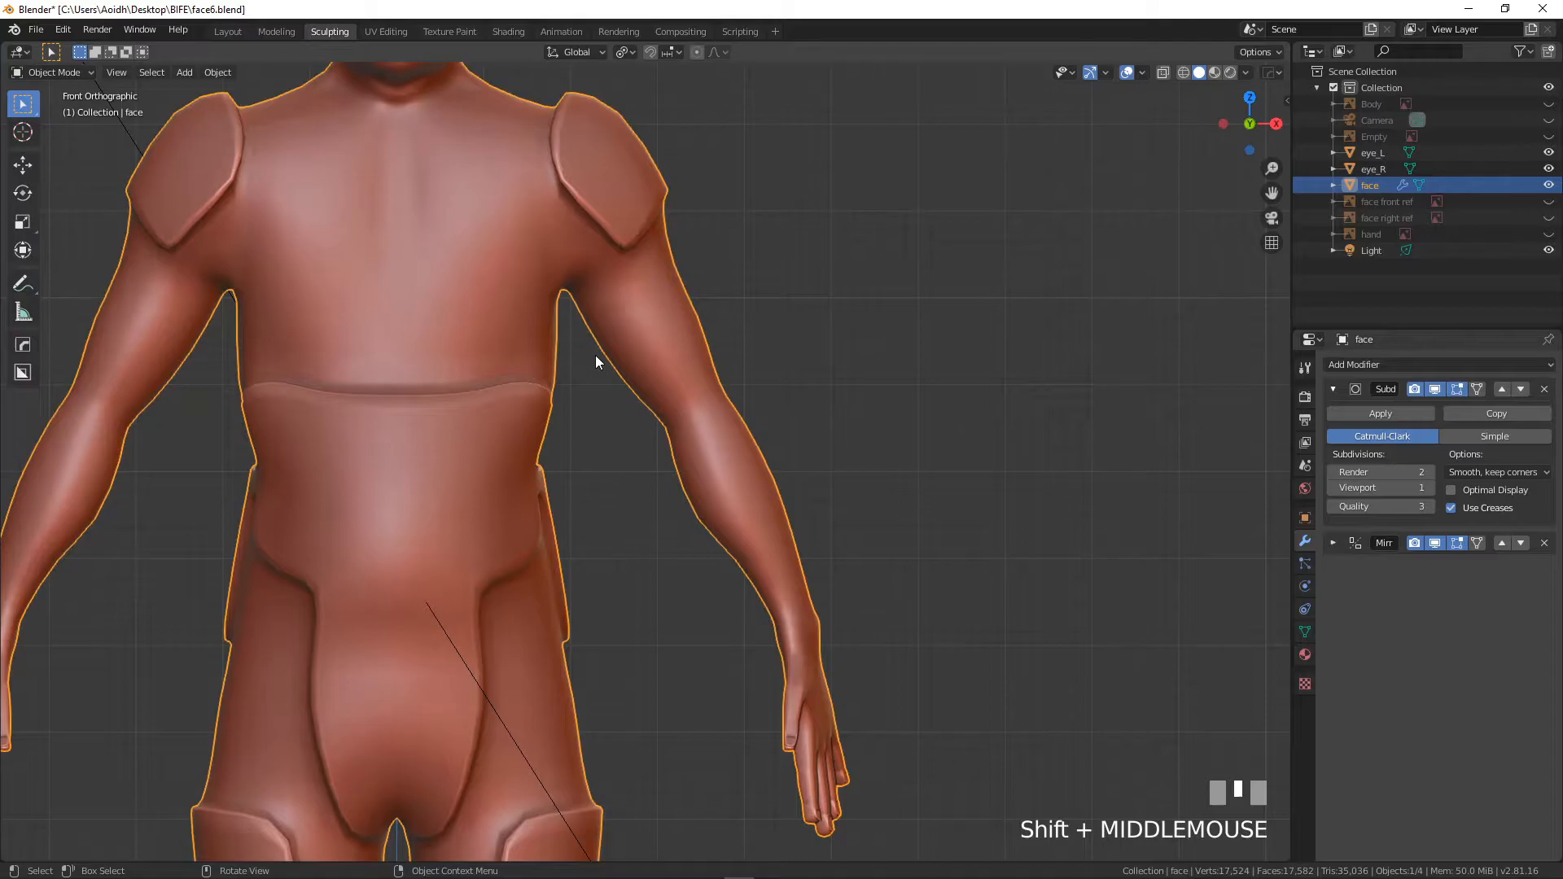
{"action": "key", "text": "Tab"}
{"action": "key", "text": "Tab"}
{"action": "key", "text": "Tab"}
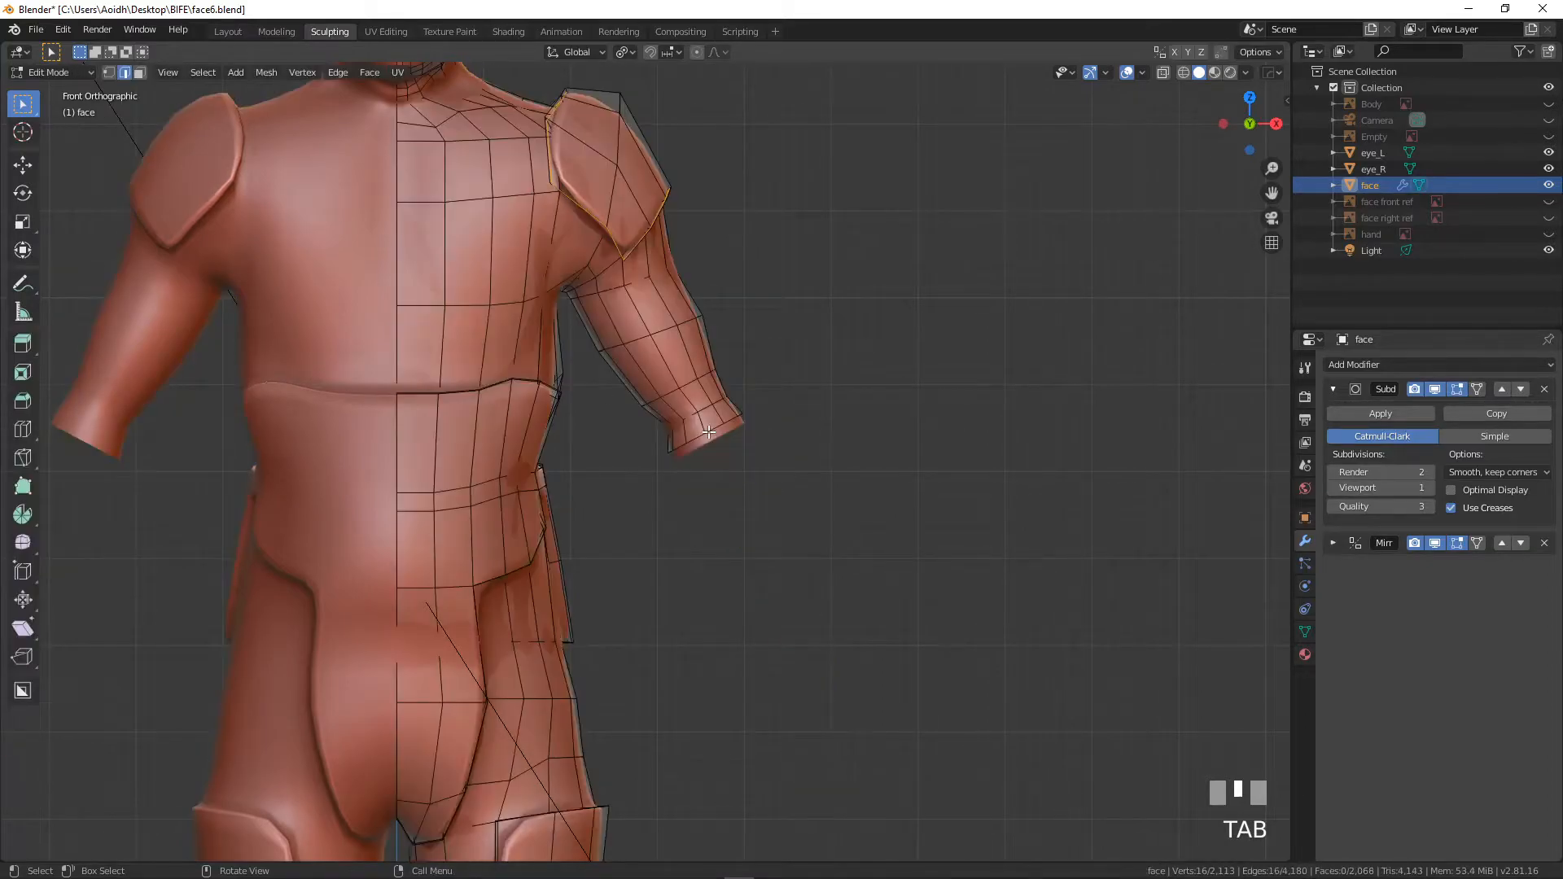
{"action": "key", "text": "alt+h"}
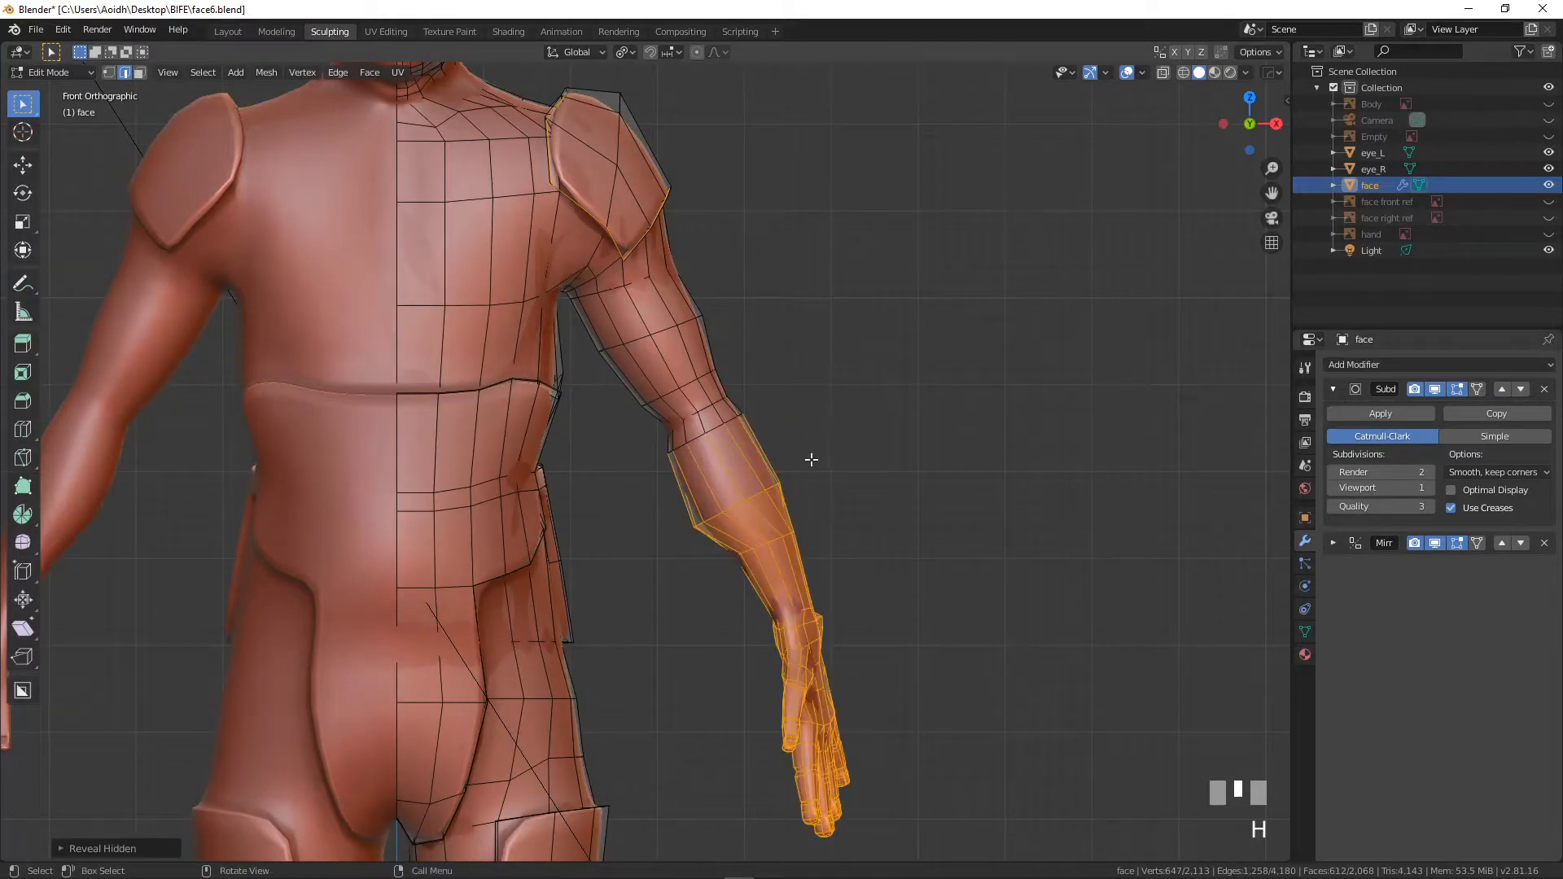
- Switch to wireframe shading, deselect the revealed geometry and set vertex selection mode
{"action": "key", "text": "z"}
{"action": "left_click", "coordinate": [695, 462]}
{"action": "middle_click_drag", "start_coordinate": [760, 529], "coordinate": [769, 412], "text": "shift"}
{"action": "mouse_move", "coordinate": [769, 411]}
{"action": "middle_mouse_down"}
{"action": "mouse_move", "coordinate": [782, 405]}
{"action": "mouse_move", "coordinate": [753, 423]}
{"action": "mouse_move", "coordinate": [740, 464]}
{"action": "mouse_move", "coordinate": [638, 481]}
{"action": "mouse_move", "coordinate": [768, 489]}
{"action": "mouse_move", "coordinate": [772, 469]}
{"action": "middle_mouse_up"}
{"action": "key", "text": "a"}
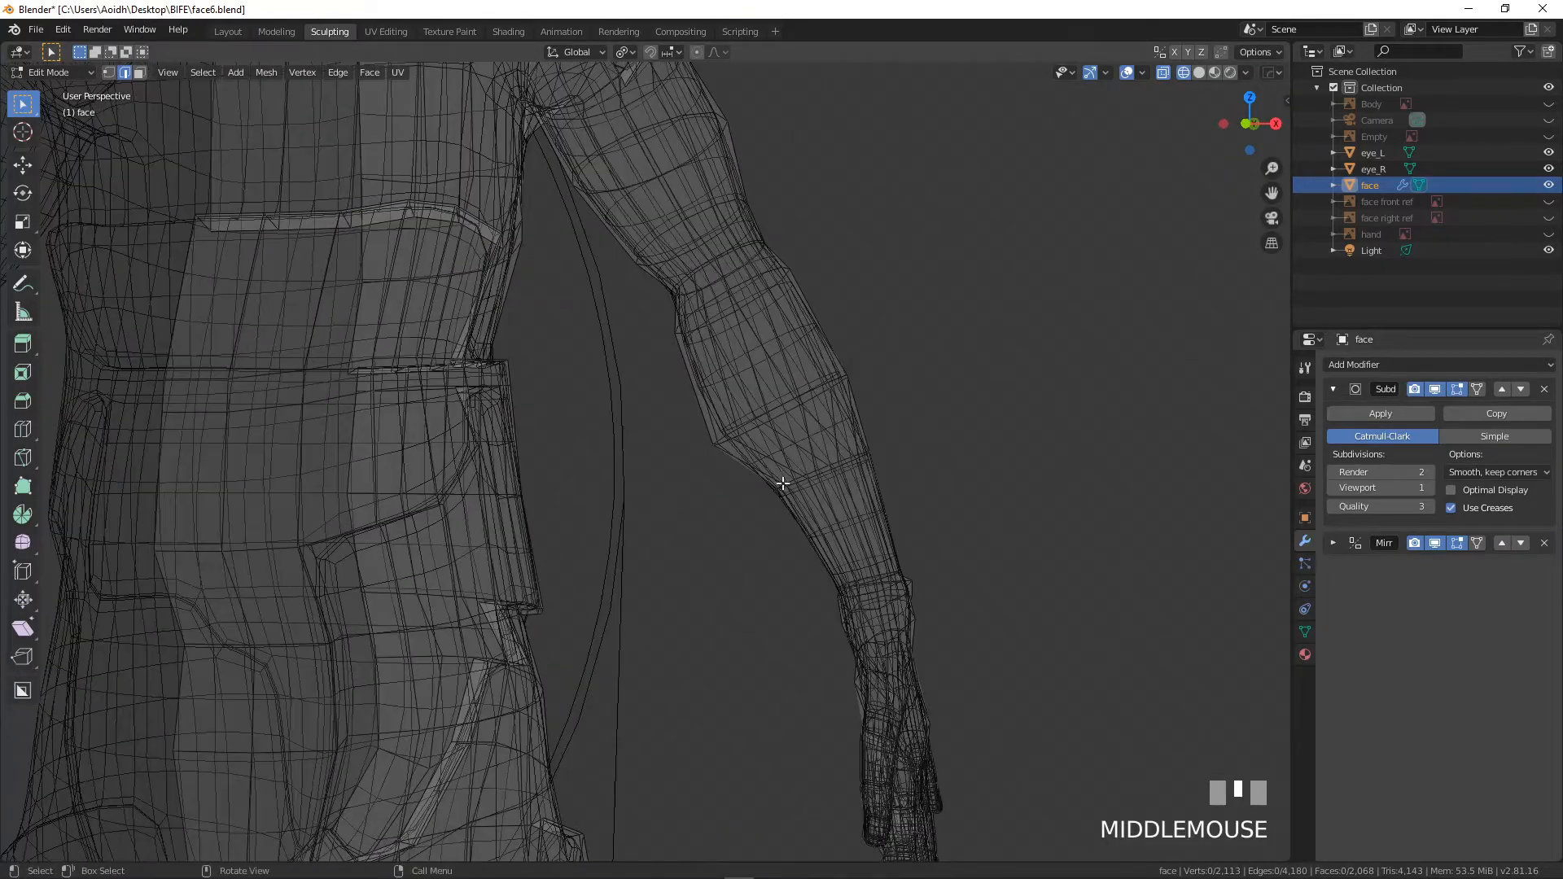
{"action": "scroll", "coordinate": [782, 483], "scroll_direction": "down", "scroll_amount": 1}
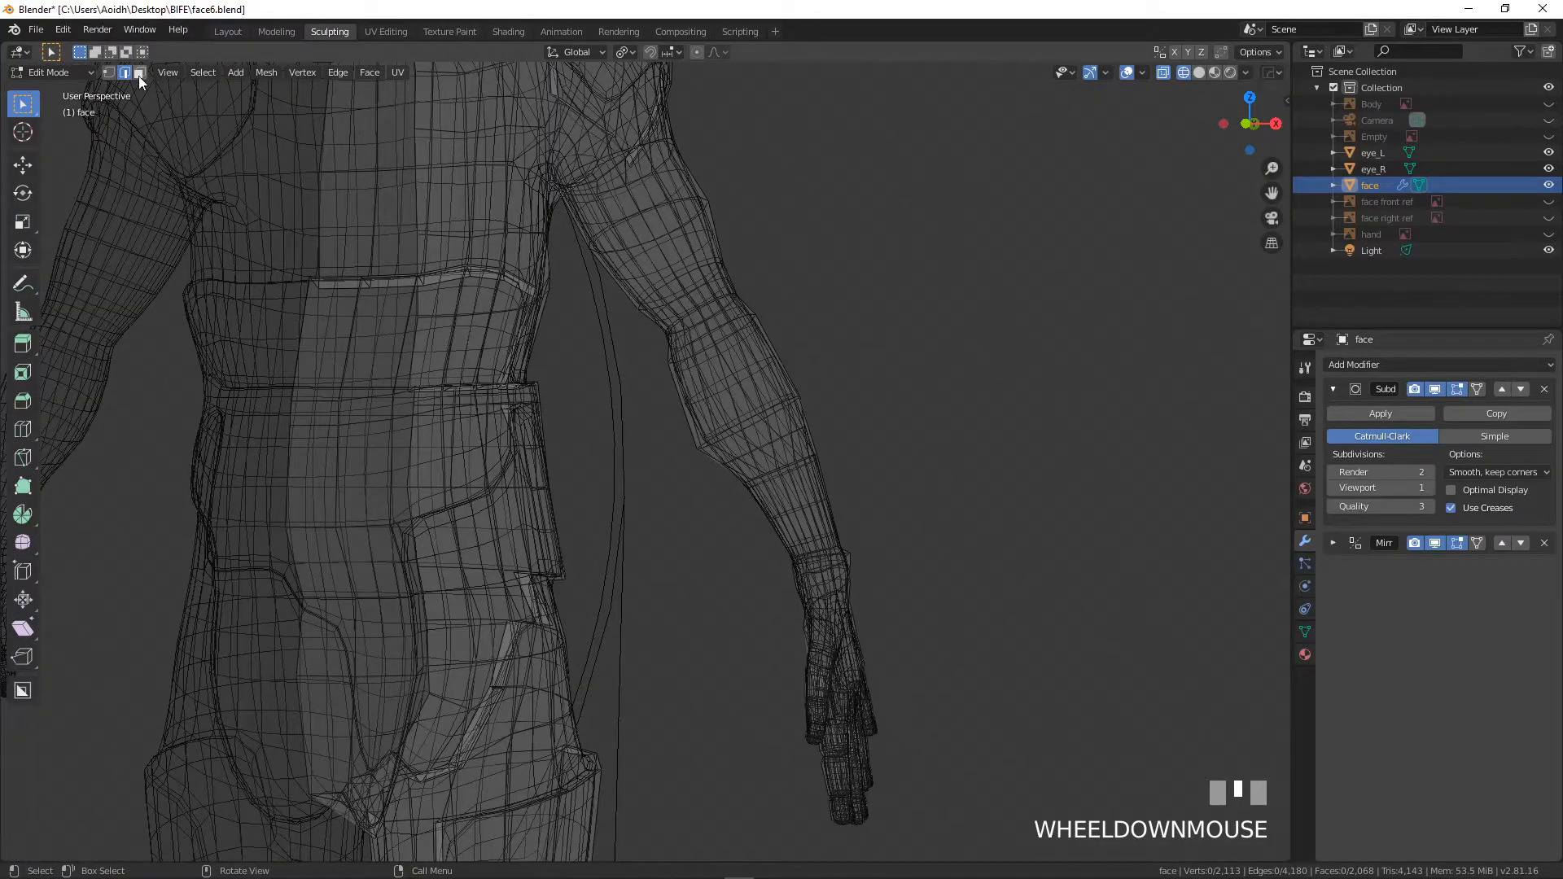
{"action": "left_click", "coordinate": [108, 72]}
- Select the four edge loops around the forearm from the wrist to just below the elbow
{"action": "scroll", "coordinate": [516, 348], "scroll_direction": "down", "scroll_amount": 4}
{"action": "middle_click_drag", "start_coordinate": [516, 348], "coordinate": [753, 417], "text": "shift"}
{"action": "scroll", "coordinate": [651, 366], "scroll_direction": "up", "scroll_amount": 4}
{"action": "left_click", "coordinate": [778, 370], "text": "alt"}
{"action": "left_click", "coordinate": [775, 366], "text": "alt"}
{"action": "scroll", "coordinate": [704, 442], "scroll_direction": "up", "scroll_amount": 3}
{"action": "left_click", "coordinate": [705, 443], "text": "alt+shift"}
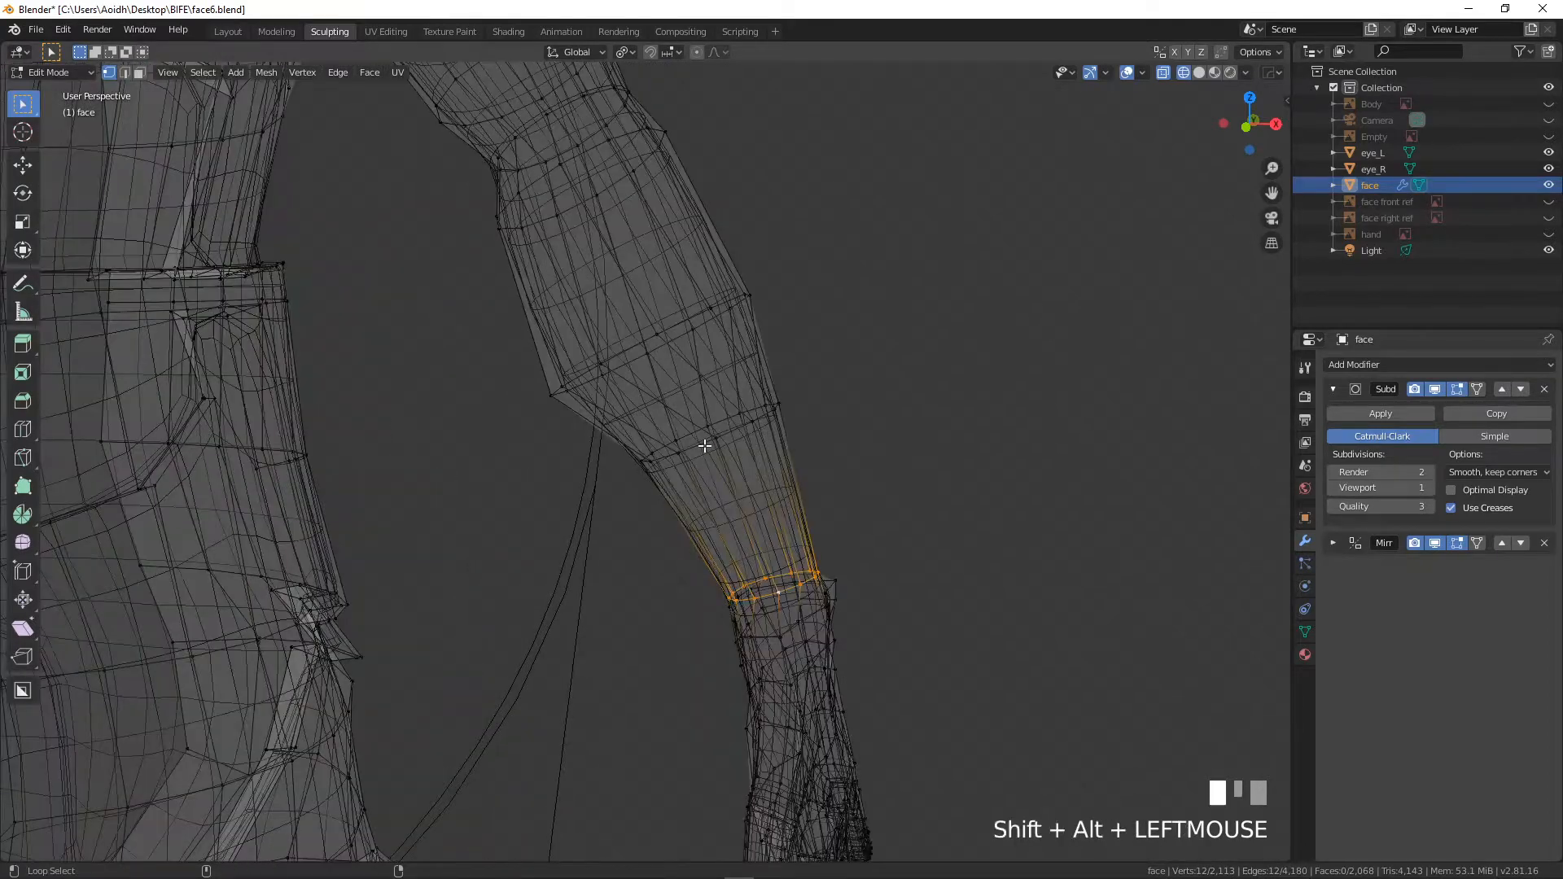
{"action": "left_click", "coordinate": [670, 352], "text": "alt+shift"}
{"action": "key", "text": "ctrl+z"}
{"action": "left_click", "coordinate": [663, 338], "text": "alt+shift"}
{"action": "middle_click_drag", "start_coordinate": [621, 279], "coordinate": [622, 334], "text": "shift"}
{"action": "left_click", "coordinate": [625, 330], "text": "alt+shift"}
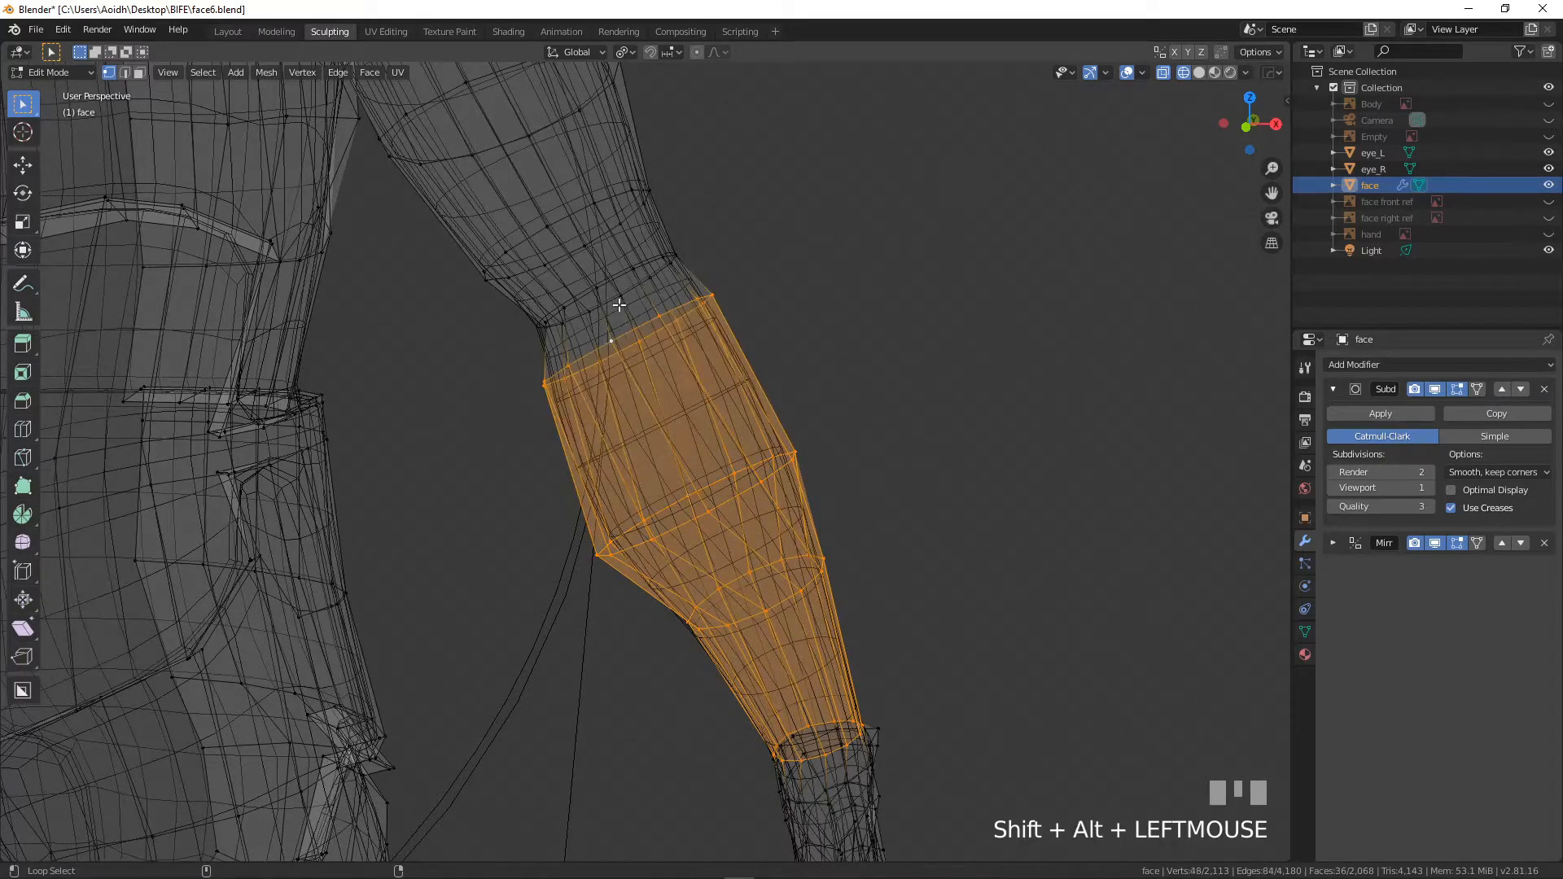
{"action": "scroll", "coordinate": [677, 336], "scroll_direction": "down", "scroll_amount": 5}
{"action": "key", "text": "KP_1"}
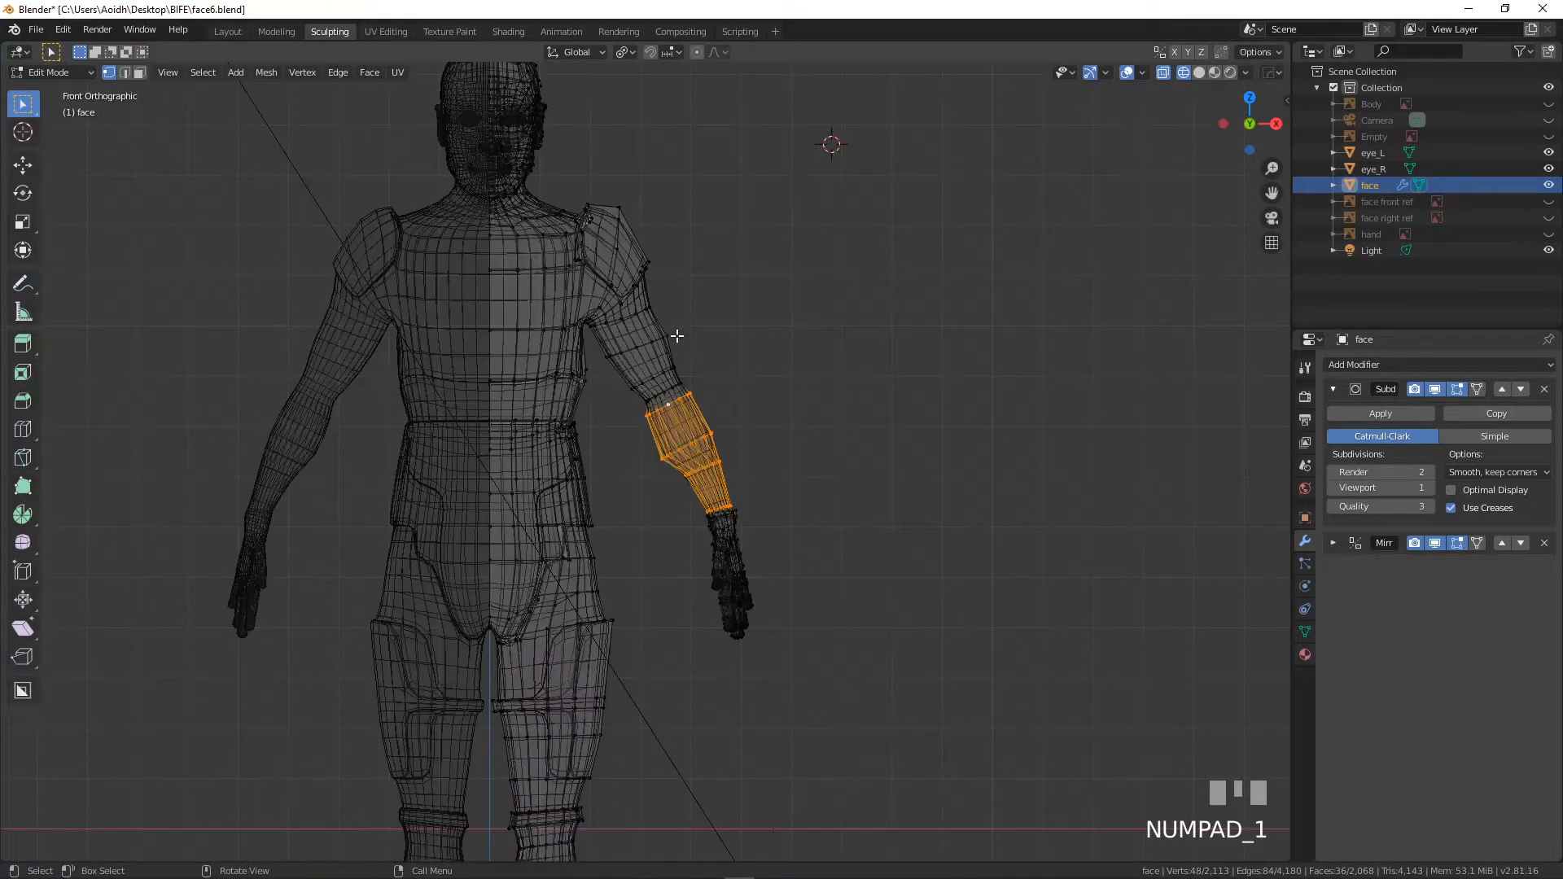
- Switch to solid shading, extrude the selected forearm faces in place and scale them up by about 1.08
{"action": "key", "text": "z"}
{"action": "left_click", "coordinate": [777, 335]}
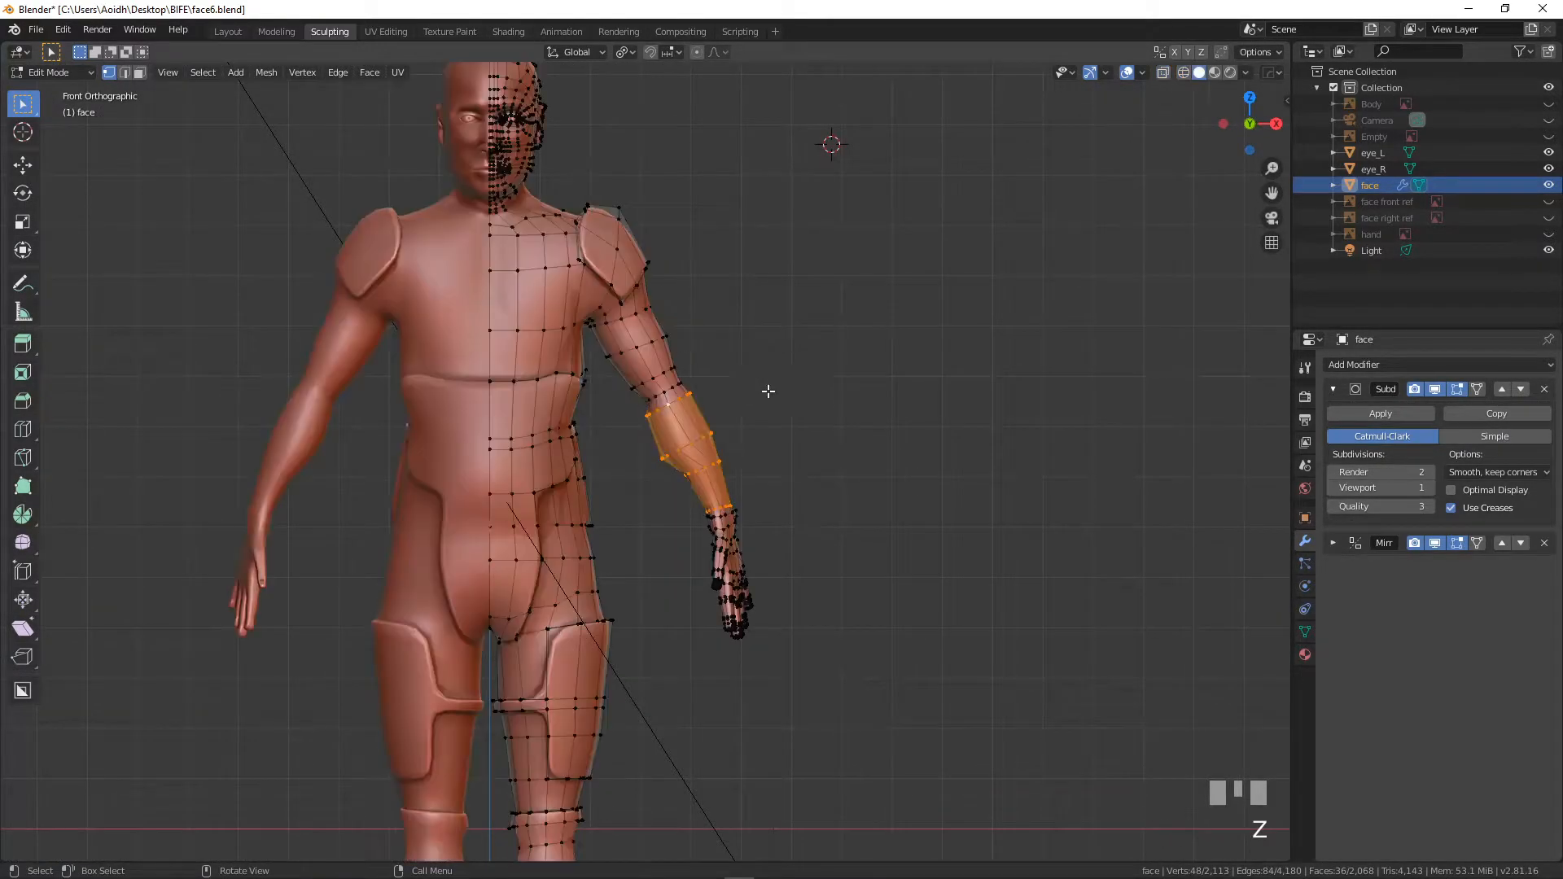
{"action": "scroll", "coordinate": [754, 409], "scroll_direction": "up", "scroll_amount": 4}
{"action": "middle_click_drag", "start_coordinate": [755, 408], "coordinate": [682, 419], "text": "shift"}
{"action": "scroll", "coordinate": [681, 418], "scroll_direction": "up", "scroll_amount": 2}
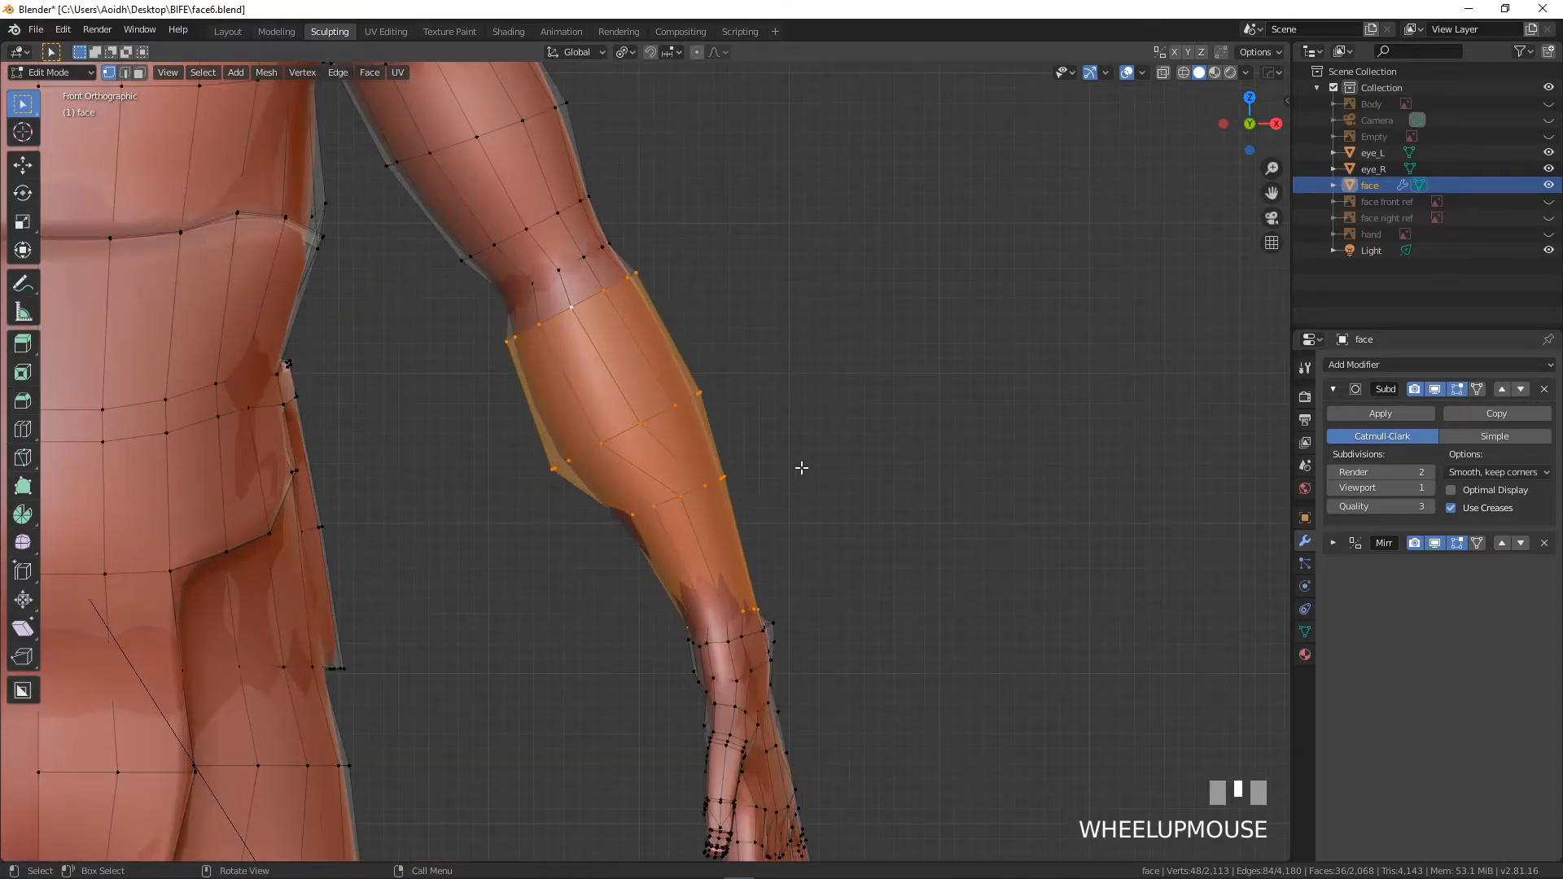
{"action": "key", "text": "e"}
{"action": "key", "text": "Escape"}
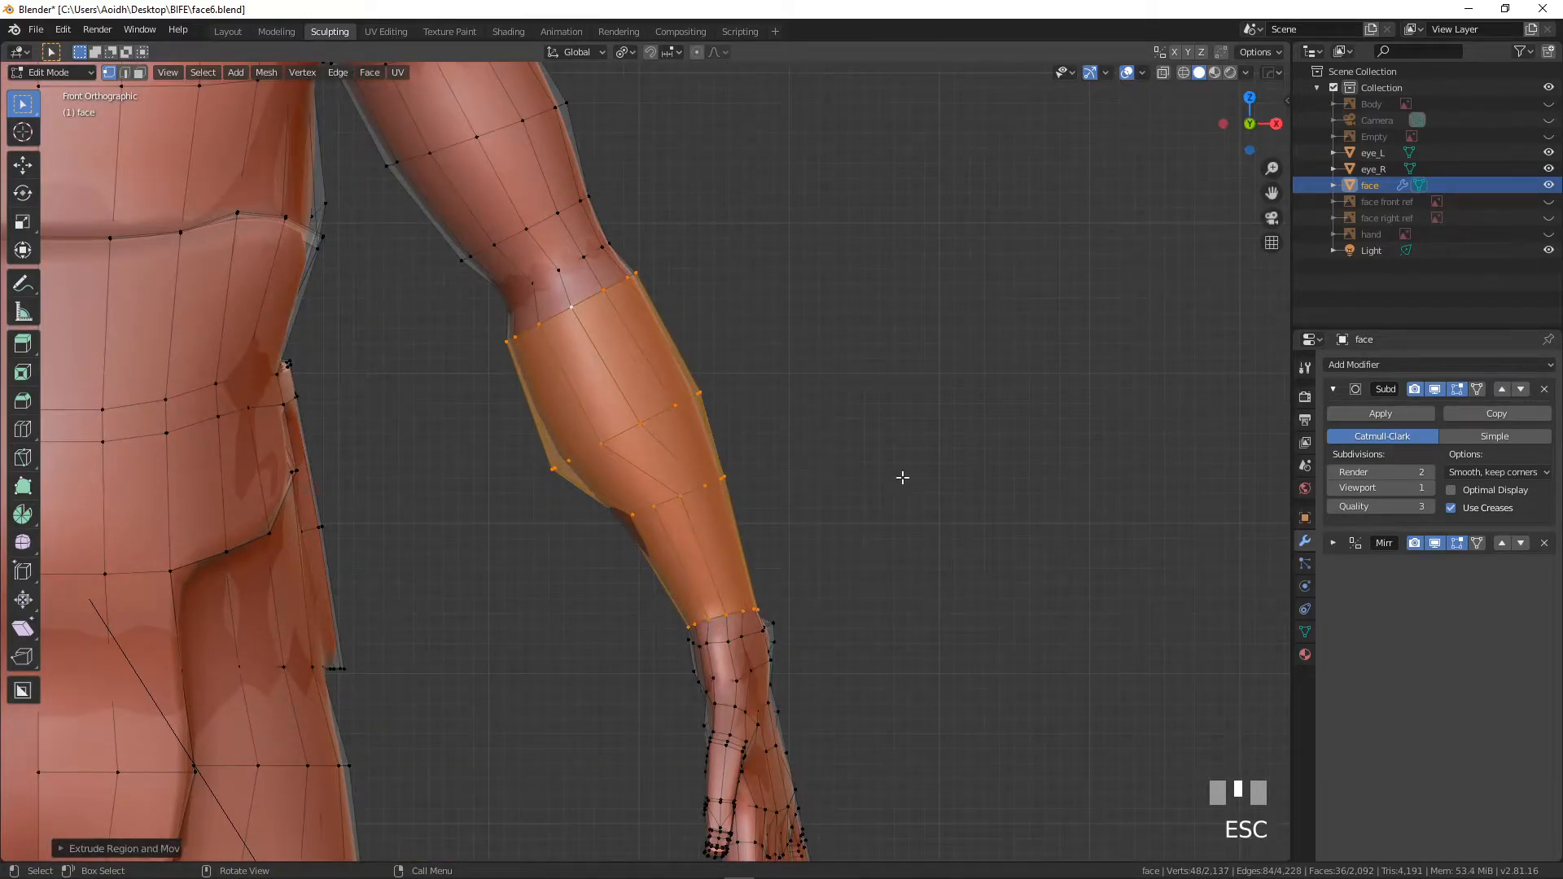
{"action": "key", "text": "s"}
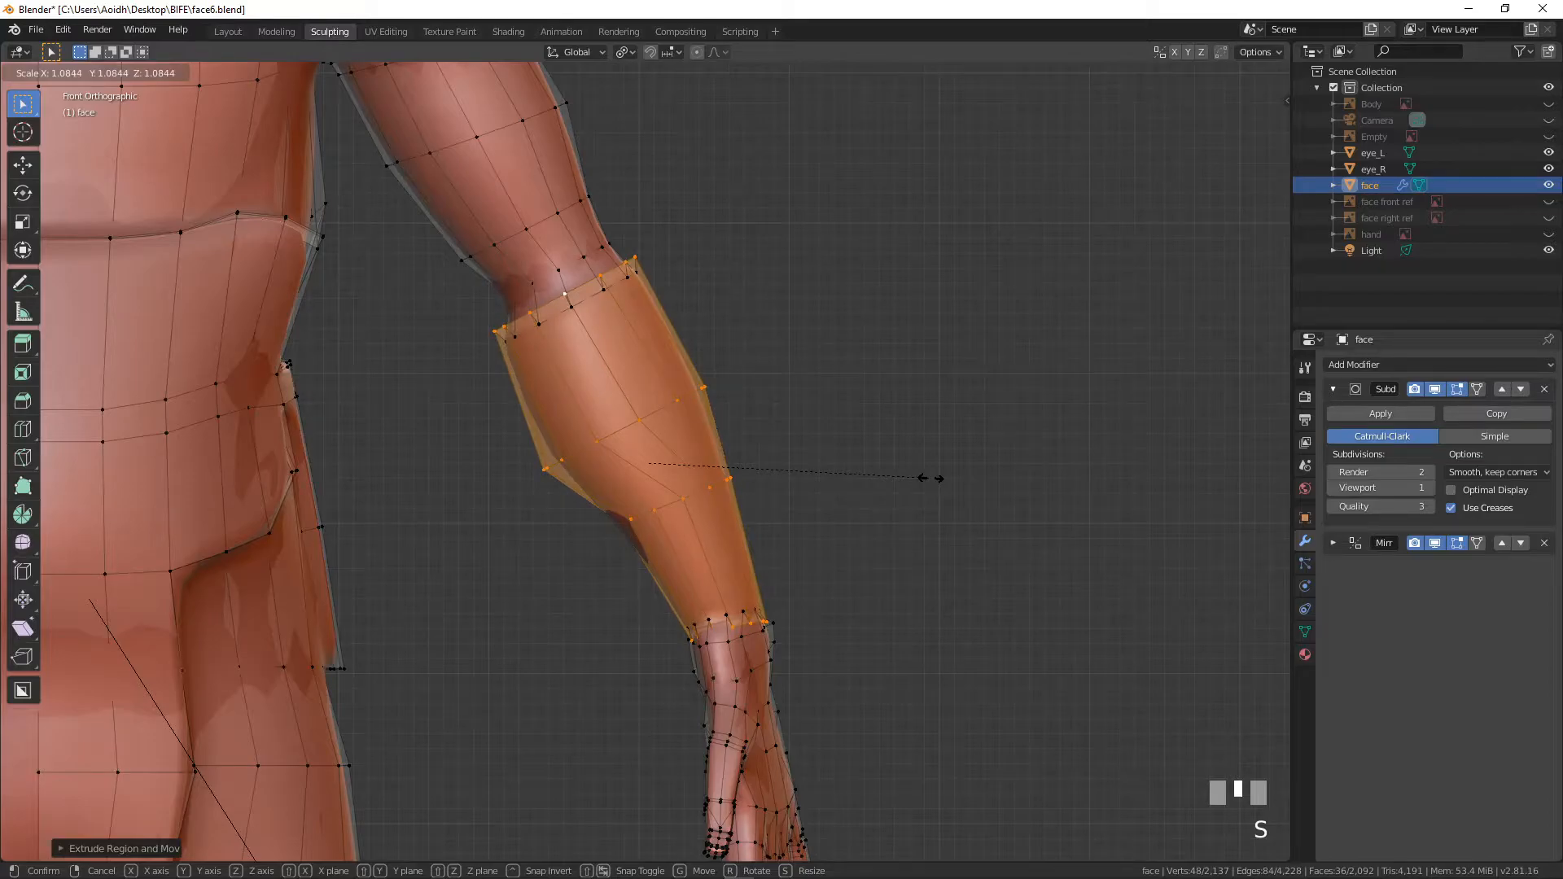
{"action": "left_click", "coordinate": [929, 476]}
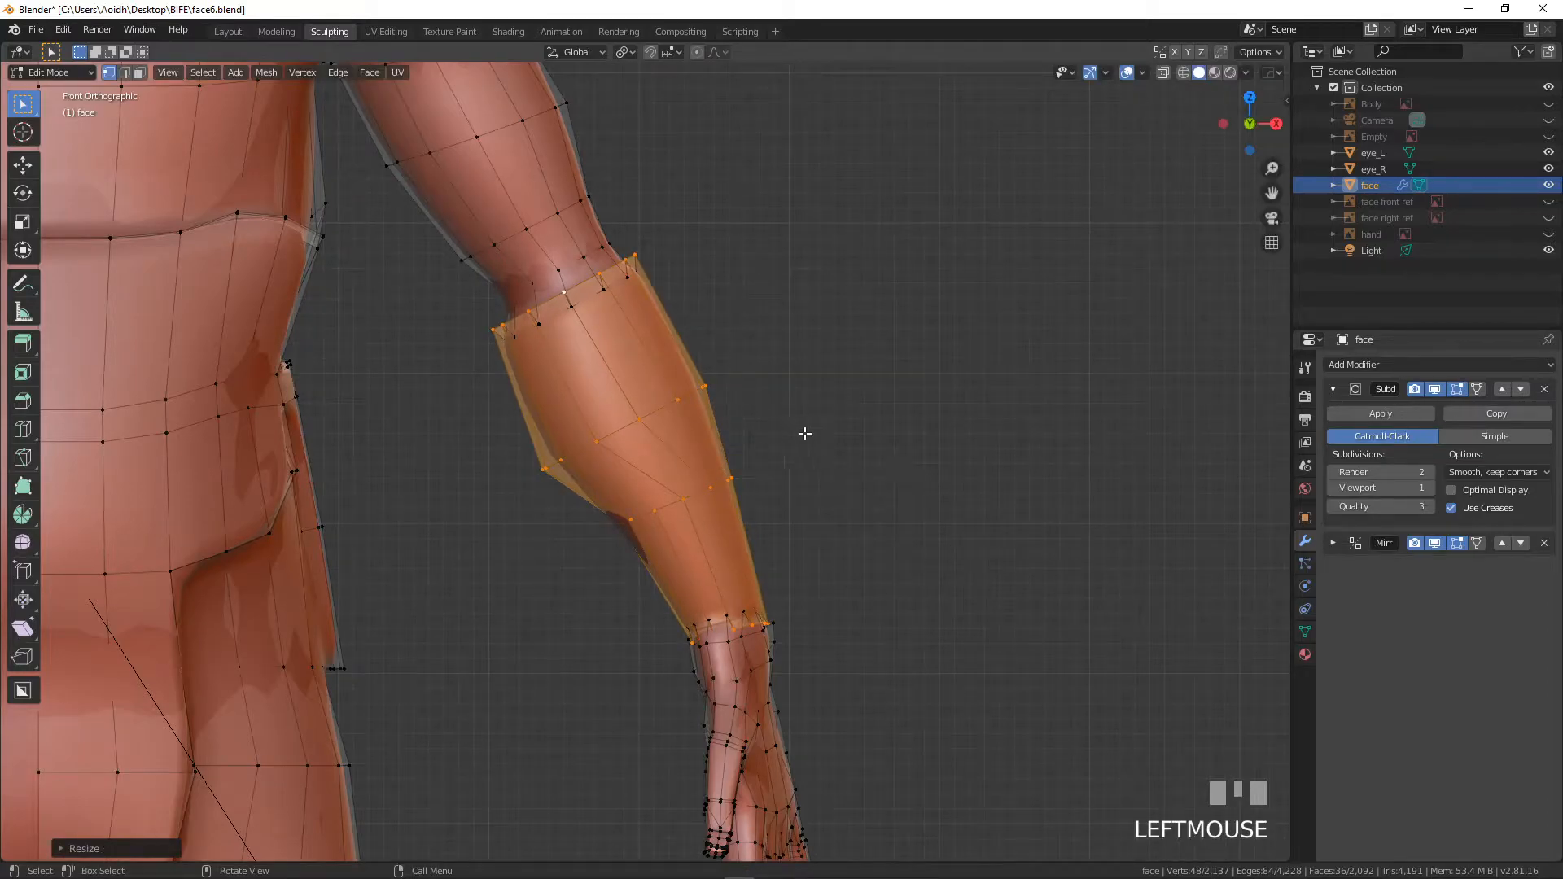
- Select the extruded forearm guard's outer edge loop at the elbow and move it down along the forearm
{"action": "middle_click_drag", "start_coordinate": [464, 285], "coordinate": [570, 382], "text": "shift"}
{"action": "scroll", "coordinate": [703, 447], "scroll_direction": "up", "scroll_amount": 4}
{"action": "left_click", "coordinate": [692, 311], "text": "alt"}
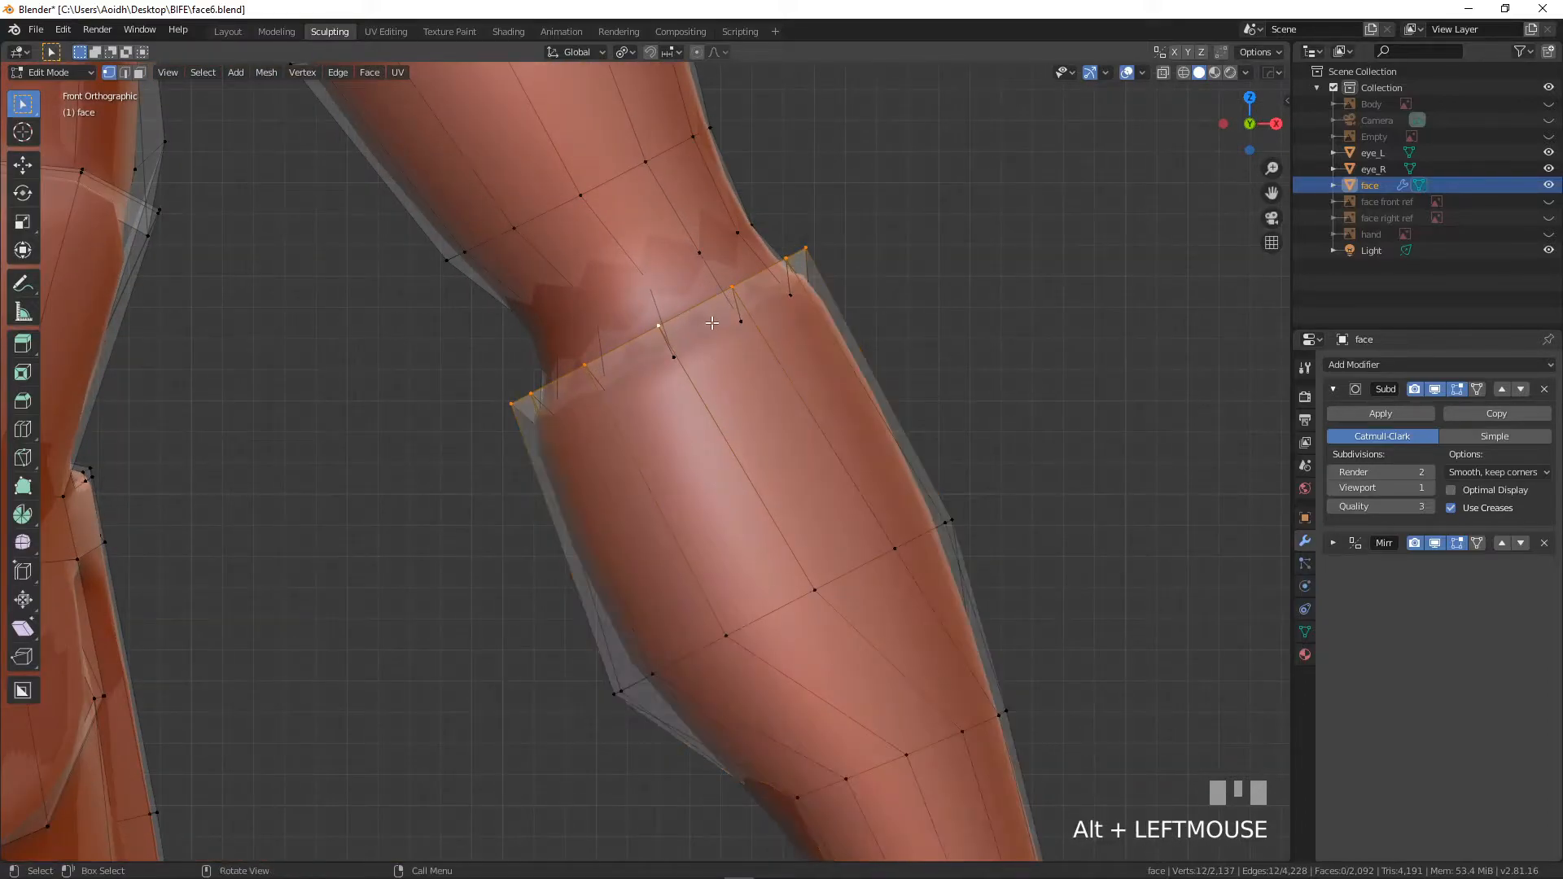
{"action": "key", "text": "g"}
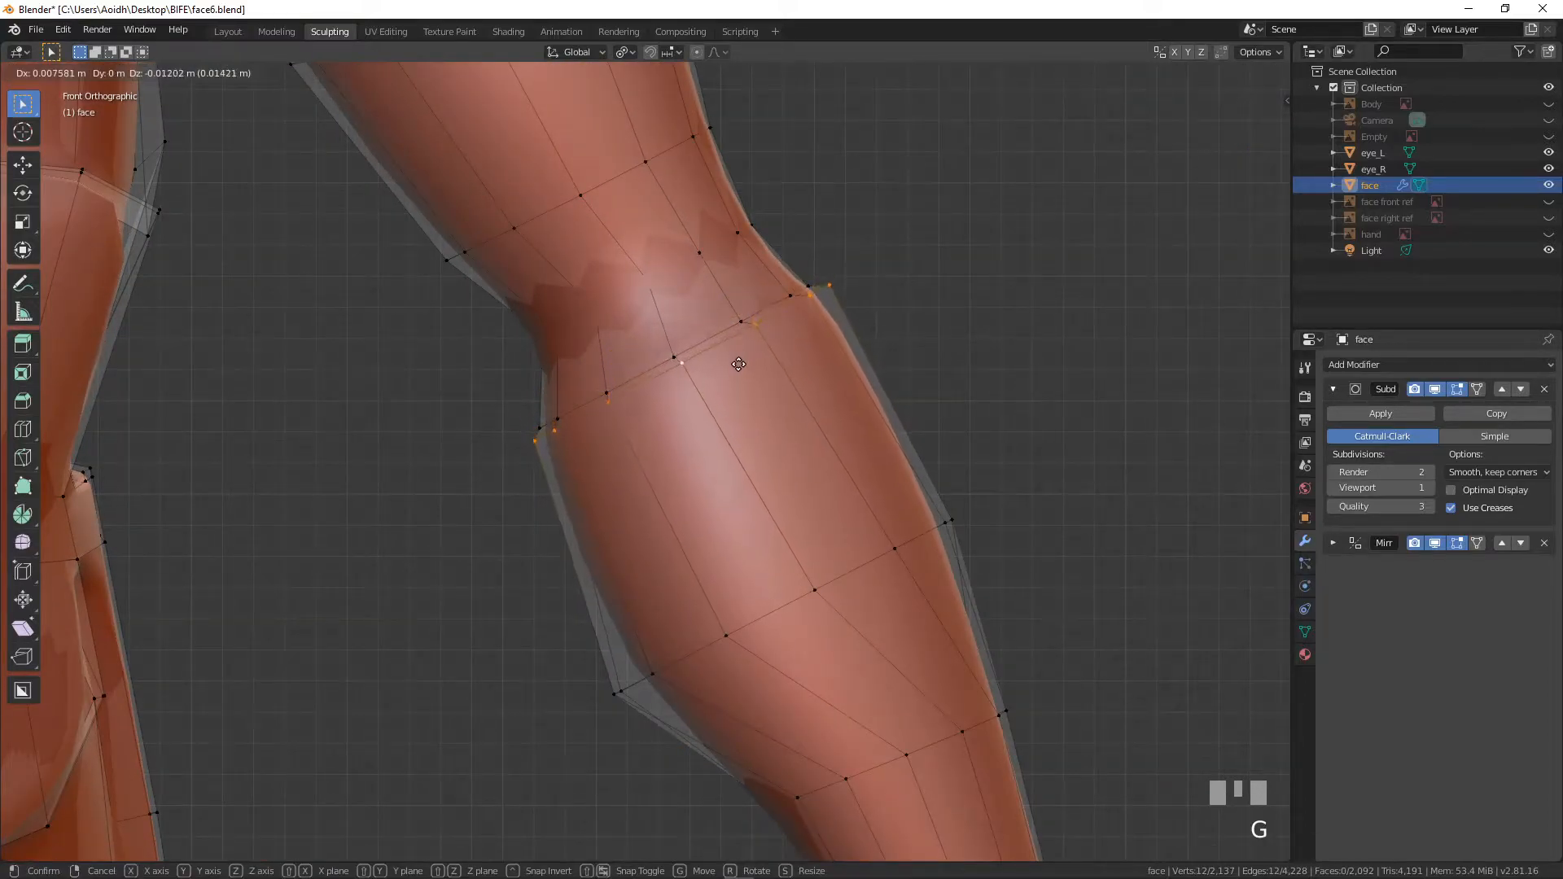
{"action": "left_click", "coordinate": [736, 364]}
- Select the forearm guard's outer edge loop at the wrist and move it up along the forearm
{"action": "scroll", "coordinate": [736, 364], "scroll_direction": "down", "scroll_amount": 3}
{"action": "middle_click_drag", "start_coordinate": [908, 855], "coordinate": [823, 648], "text": "shift"}
{"action": "scroll", "coordinate": [823, 648], "scroll_direction": "up", "scroll_amount": 3}
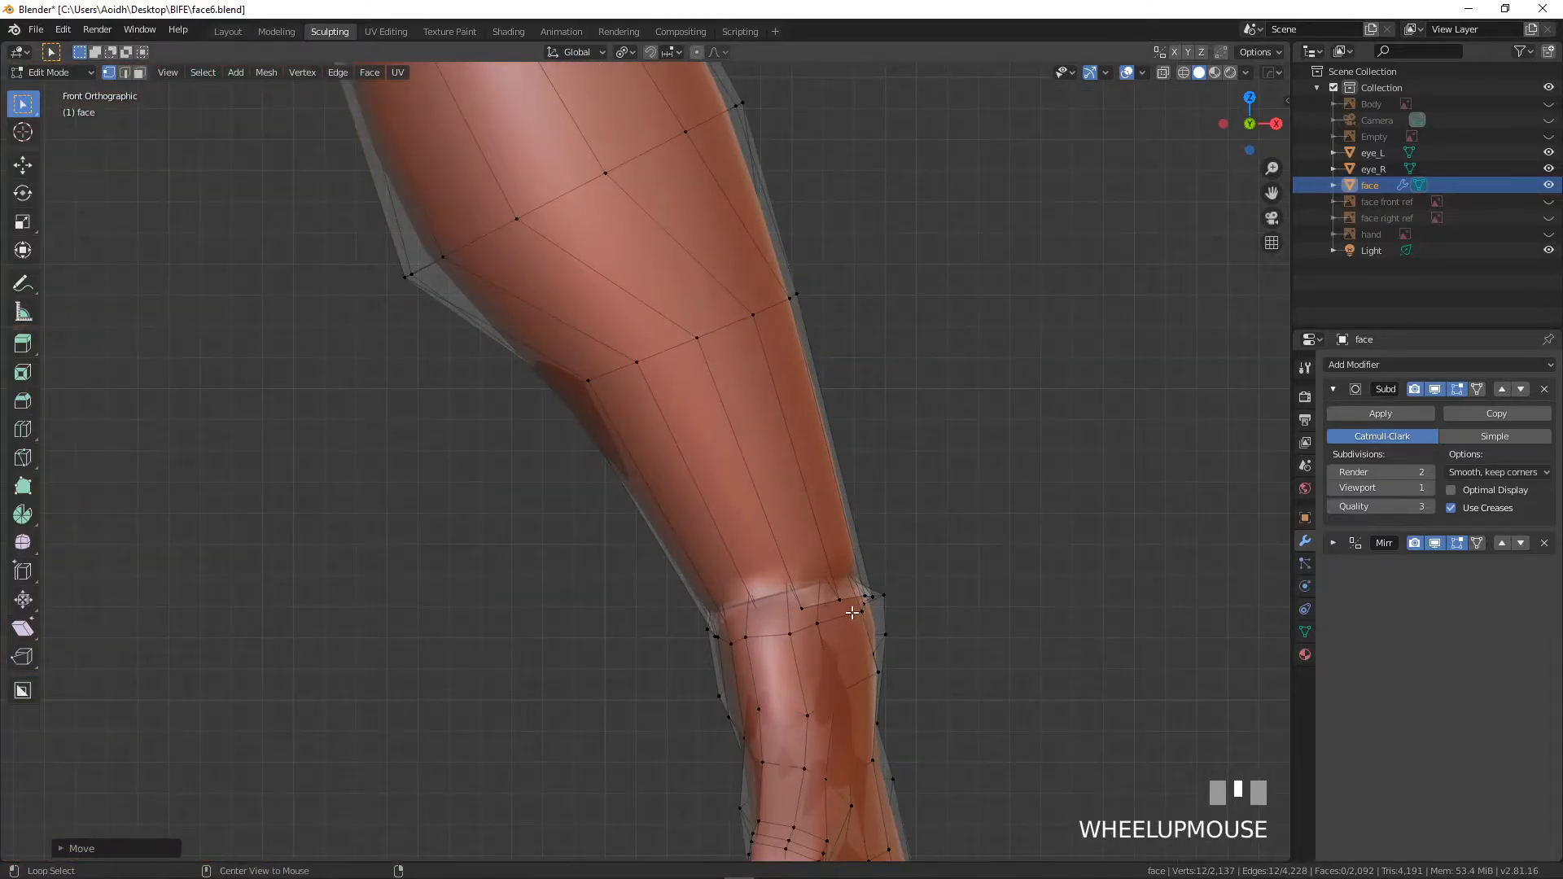
{"action": "left_click", "coordinate": [850, 597], "text": "alt"}
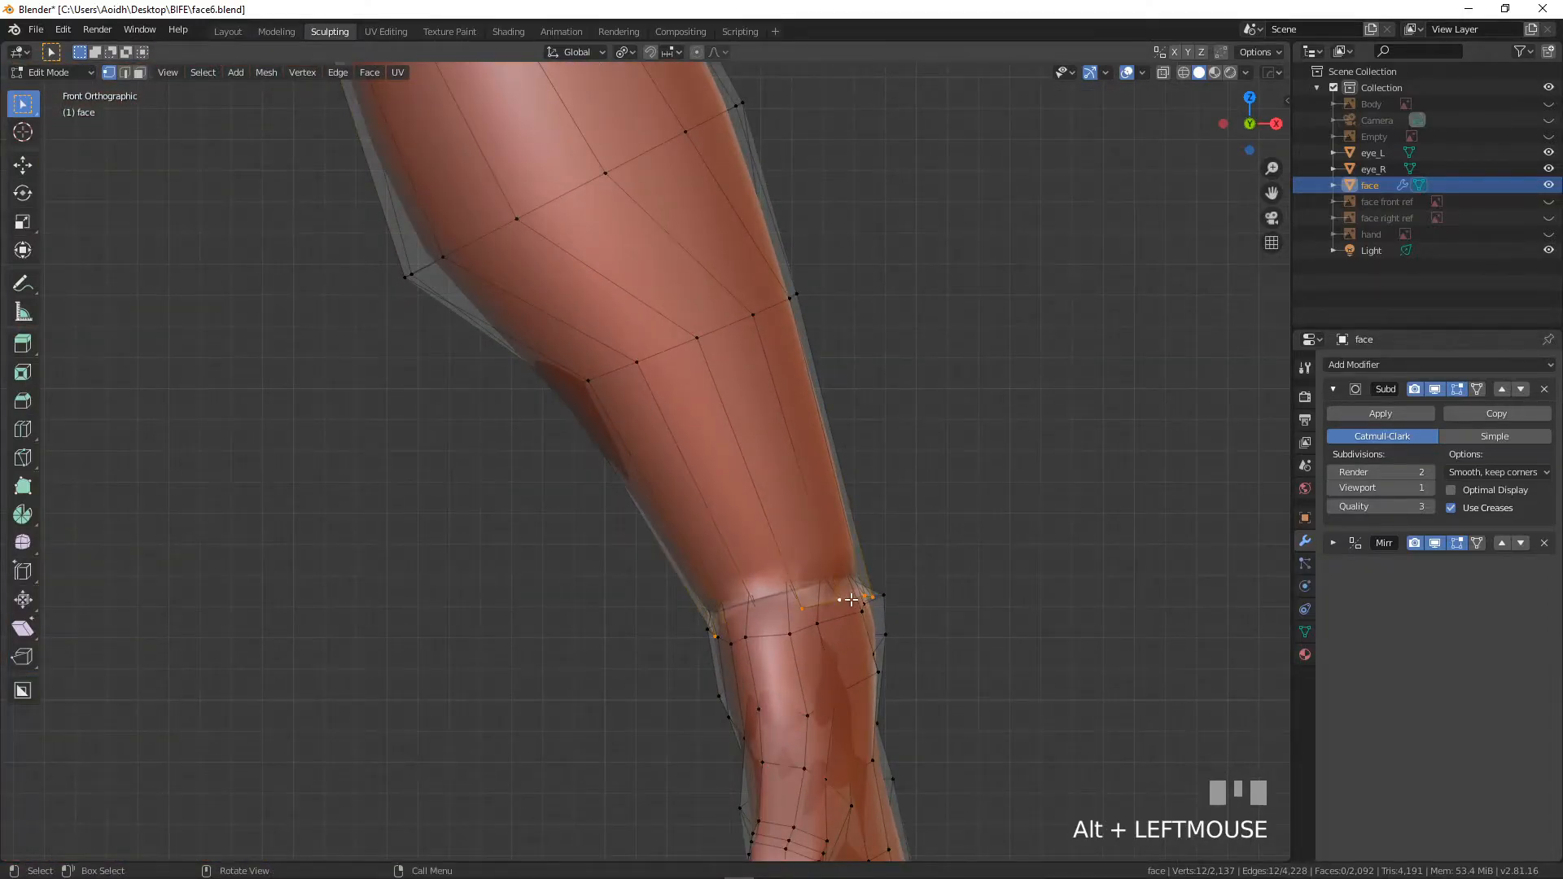
{"action": "key", "text": "g"}
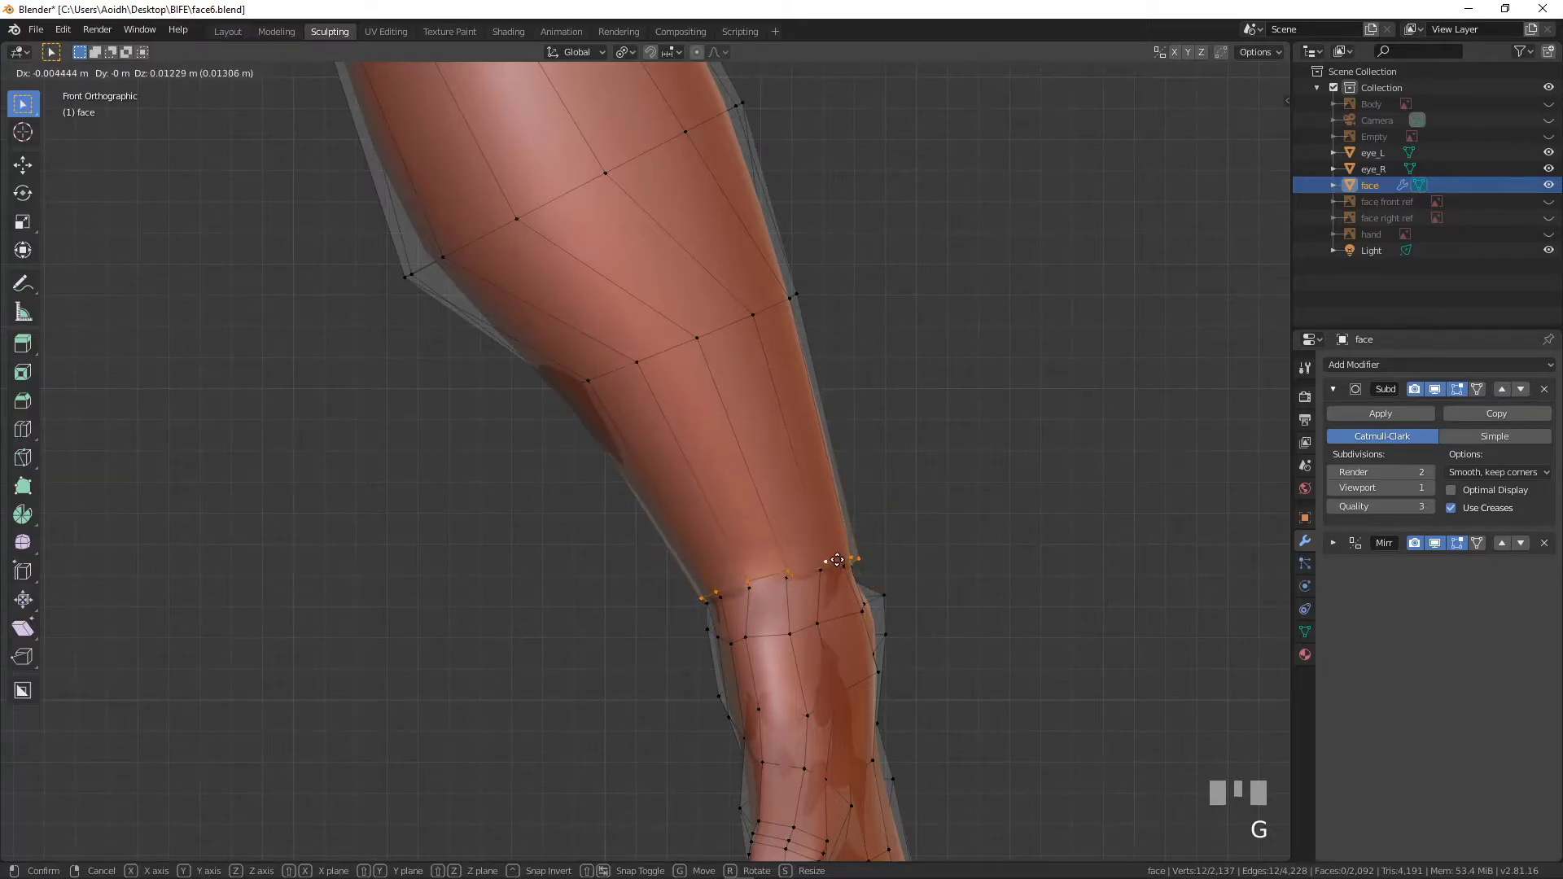
{"action": "left_click", "coordinate": [833, 552]}
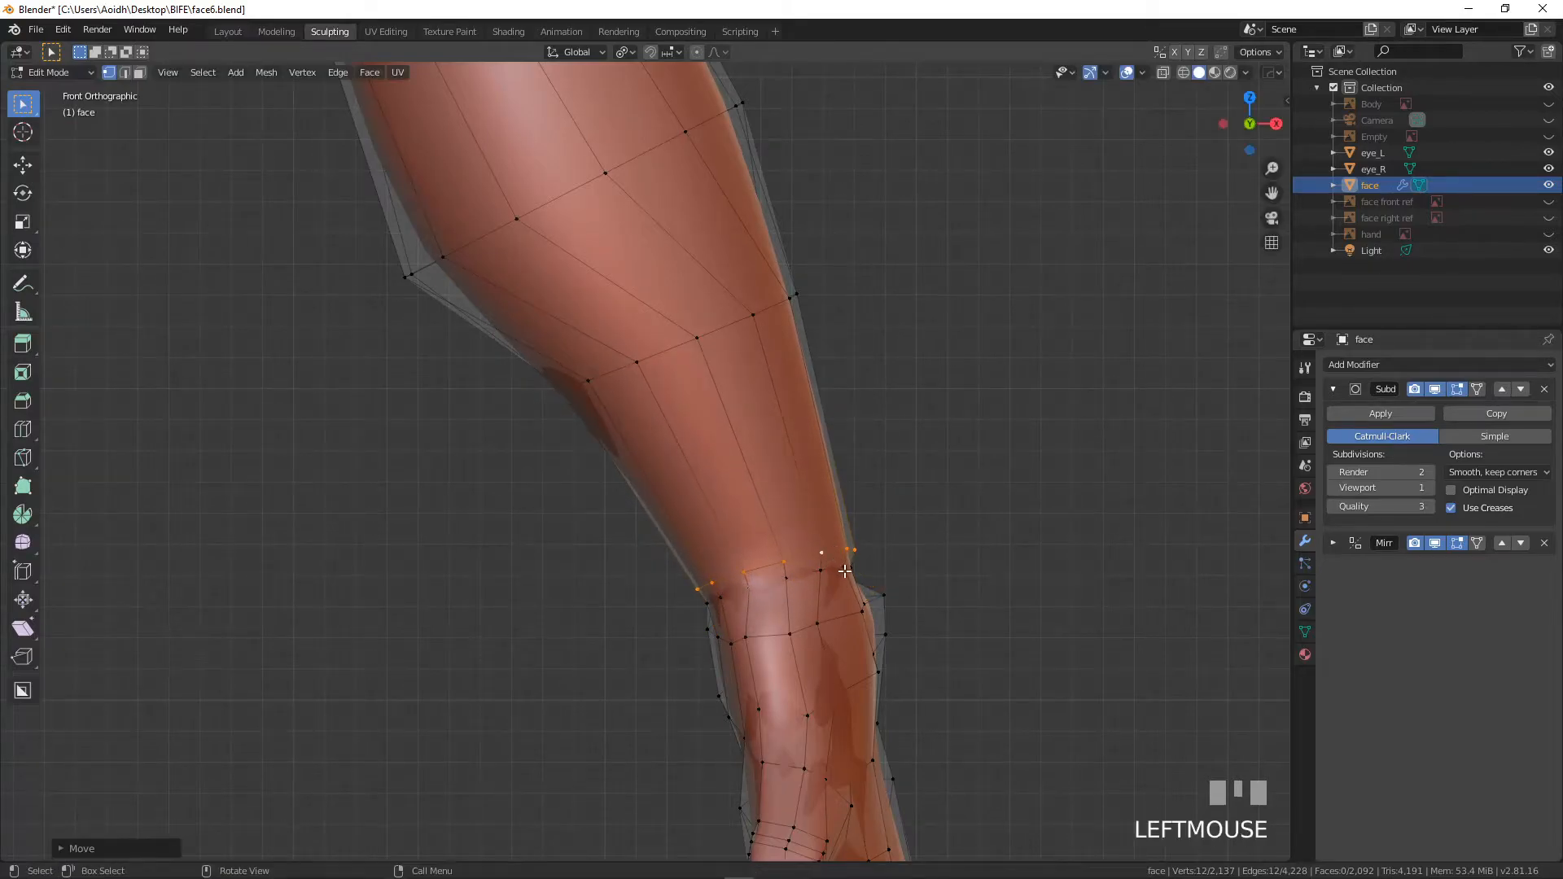
- Select the inner edge loop at the wrist, just below the forearm guard, and scale it down
{"action": "scroll", "coordinate": [829, 560], "scroll_direction": "up", "scroll_amount": 2}
{"action": "middle_click_drag", "start_coordinate": [826, 561], "coordinate": [675, 492]}
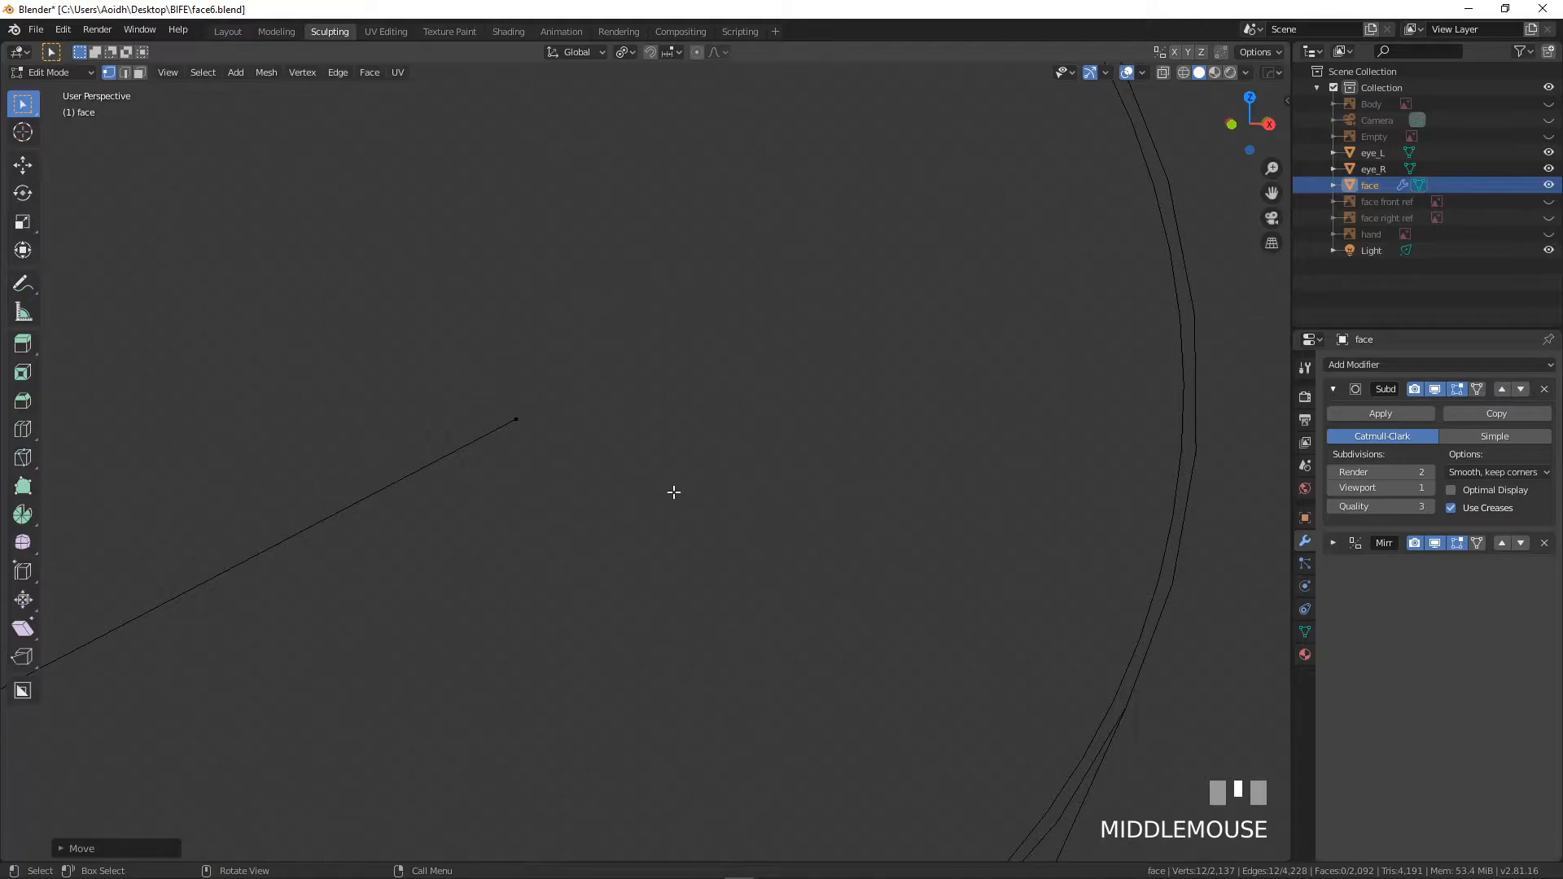
{"action": "key", "text": "KP_Decimal"}
{"action": "left_click", "coordinate": [705, 462], "text": "alt"}
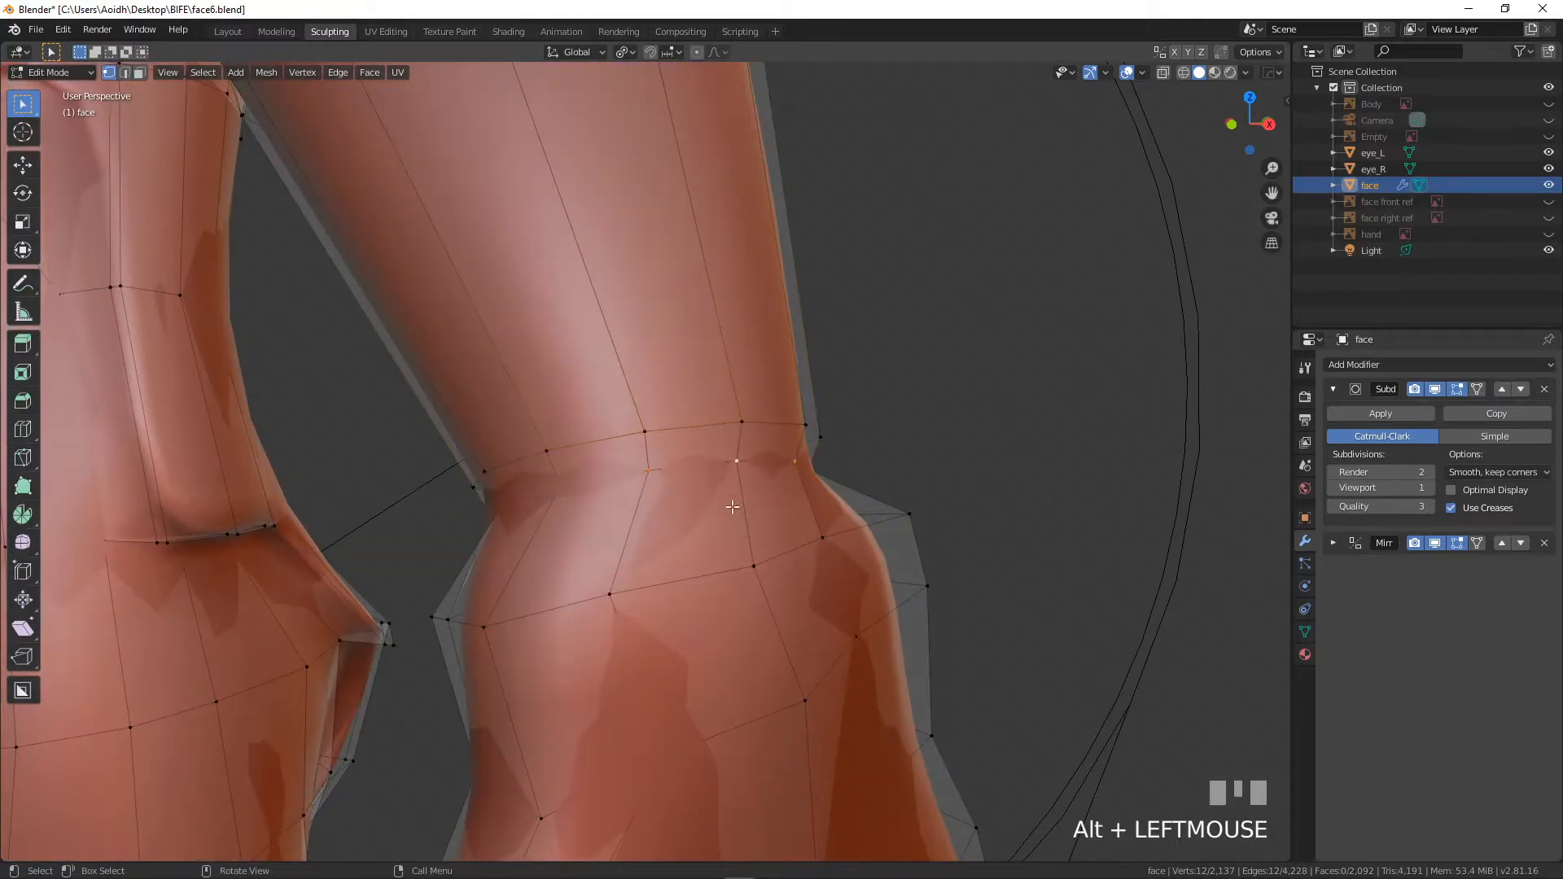
{"action": "key", "text": "s"}
{"action": "left_click", "coordinate": [817, 504]}
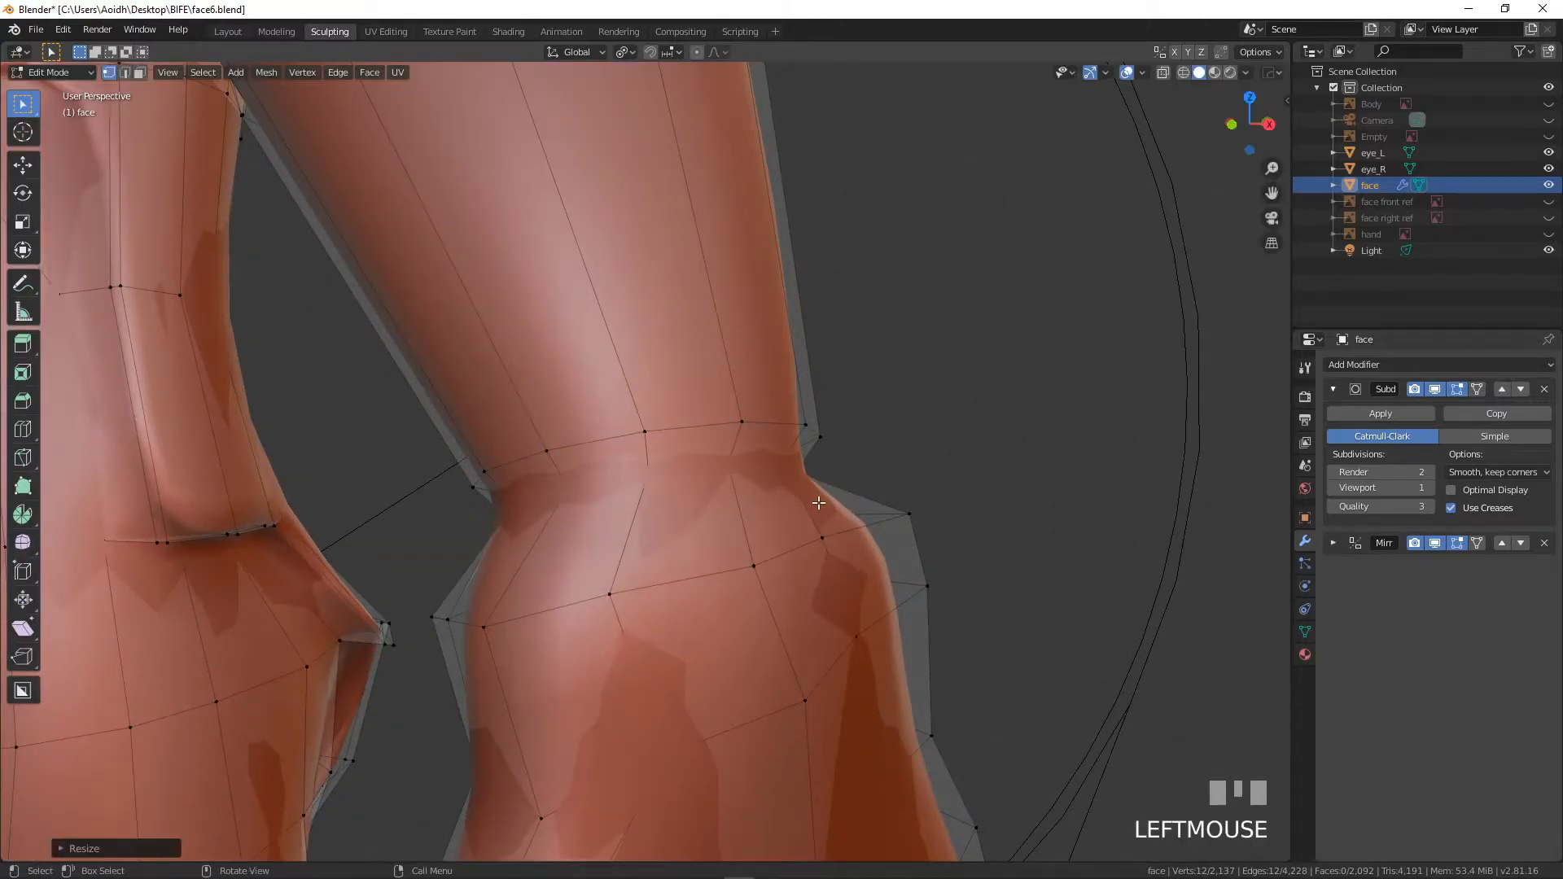
- Move the inner wrist loop slightly up into the forearm guard and shrink it a little further
{"action": "key", "text": "KP_1"}
{"action": "key", "text": "g"}
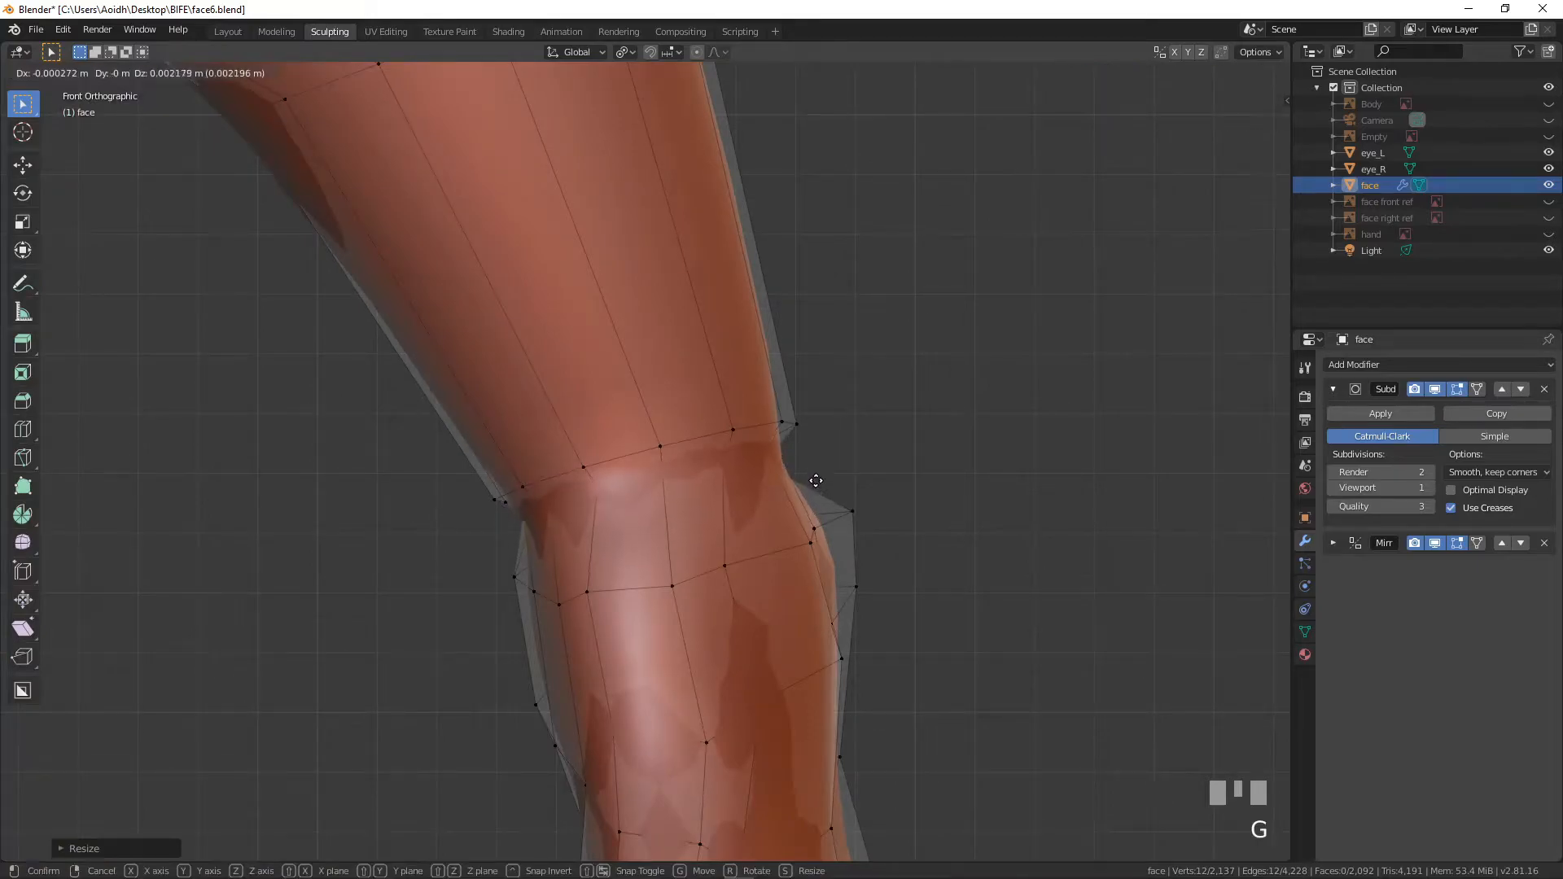
{"action": "left_click", "coordinate": [813, 467]}
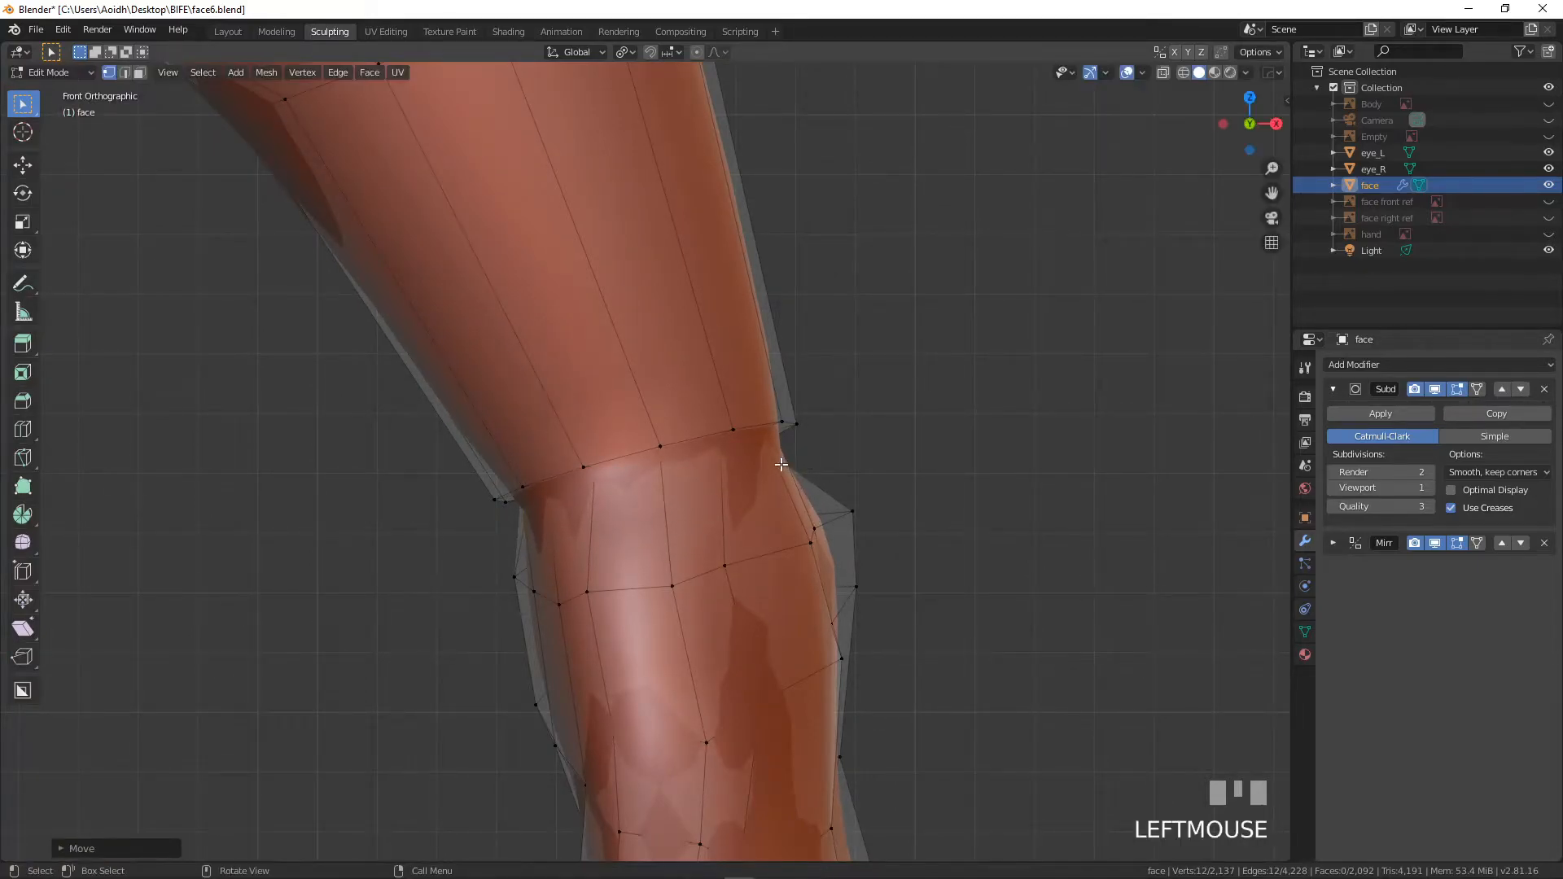
{"action": "middle_click_drag", "start_coordinate": [776, 488], "coordinate": [766, 482]}
{"action": "key", "text": "s"}
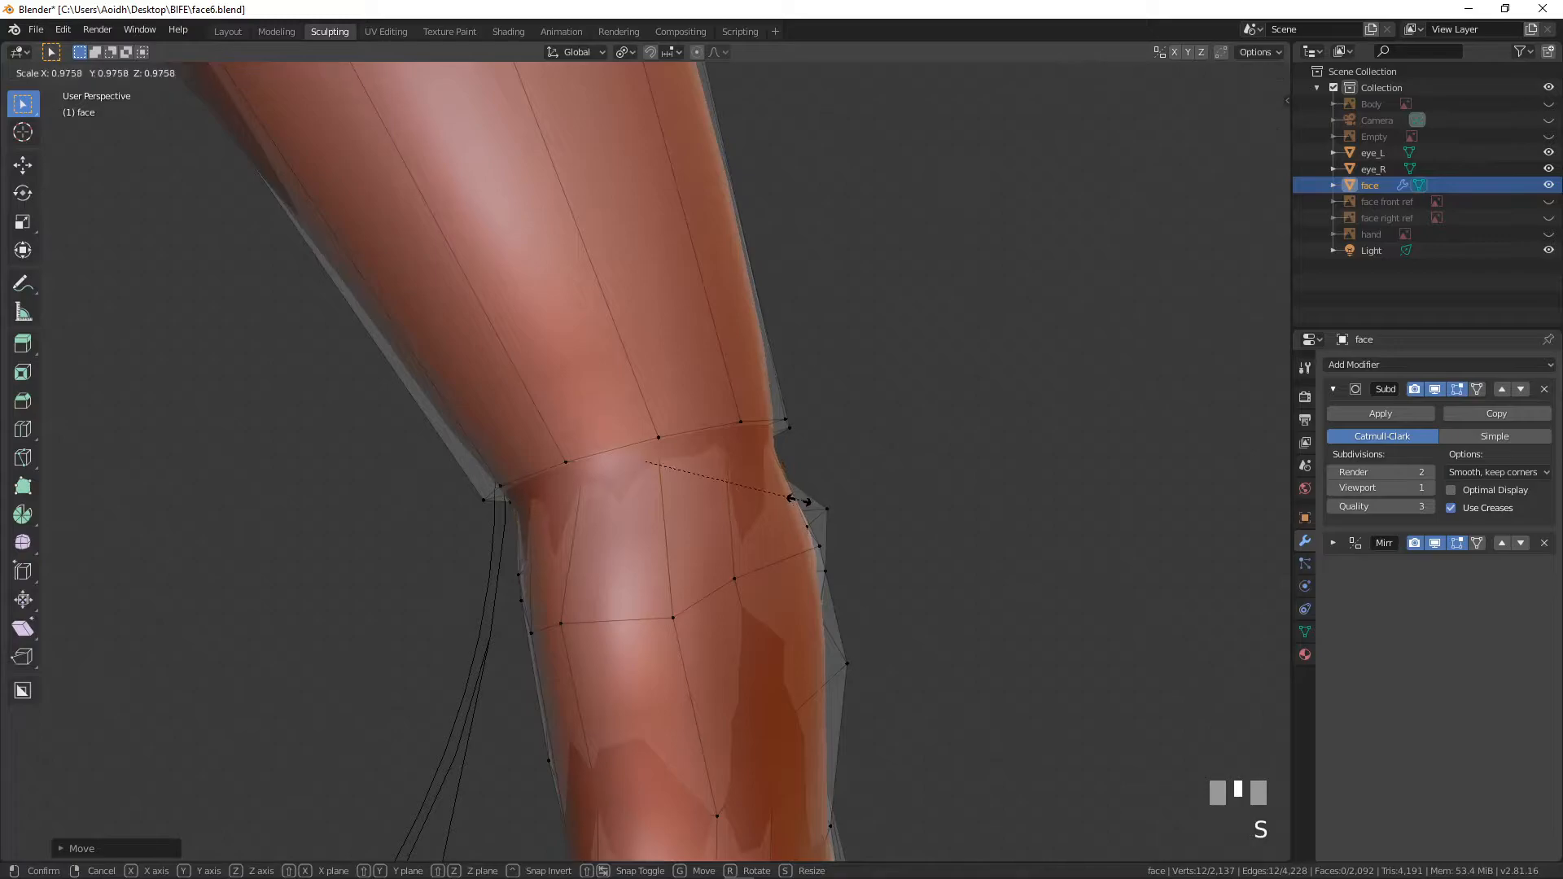
{"action": "left_click", "coordinate": [782, 497]}
- Select the forearm guard's outer edge loop at the wrist and scale it up slightly
{"action": "key", "text": "KP_1"}
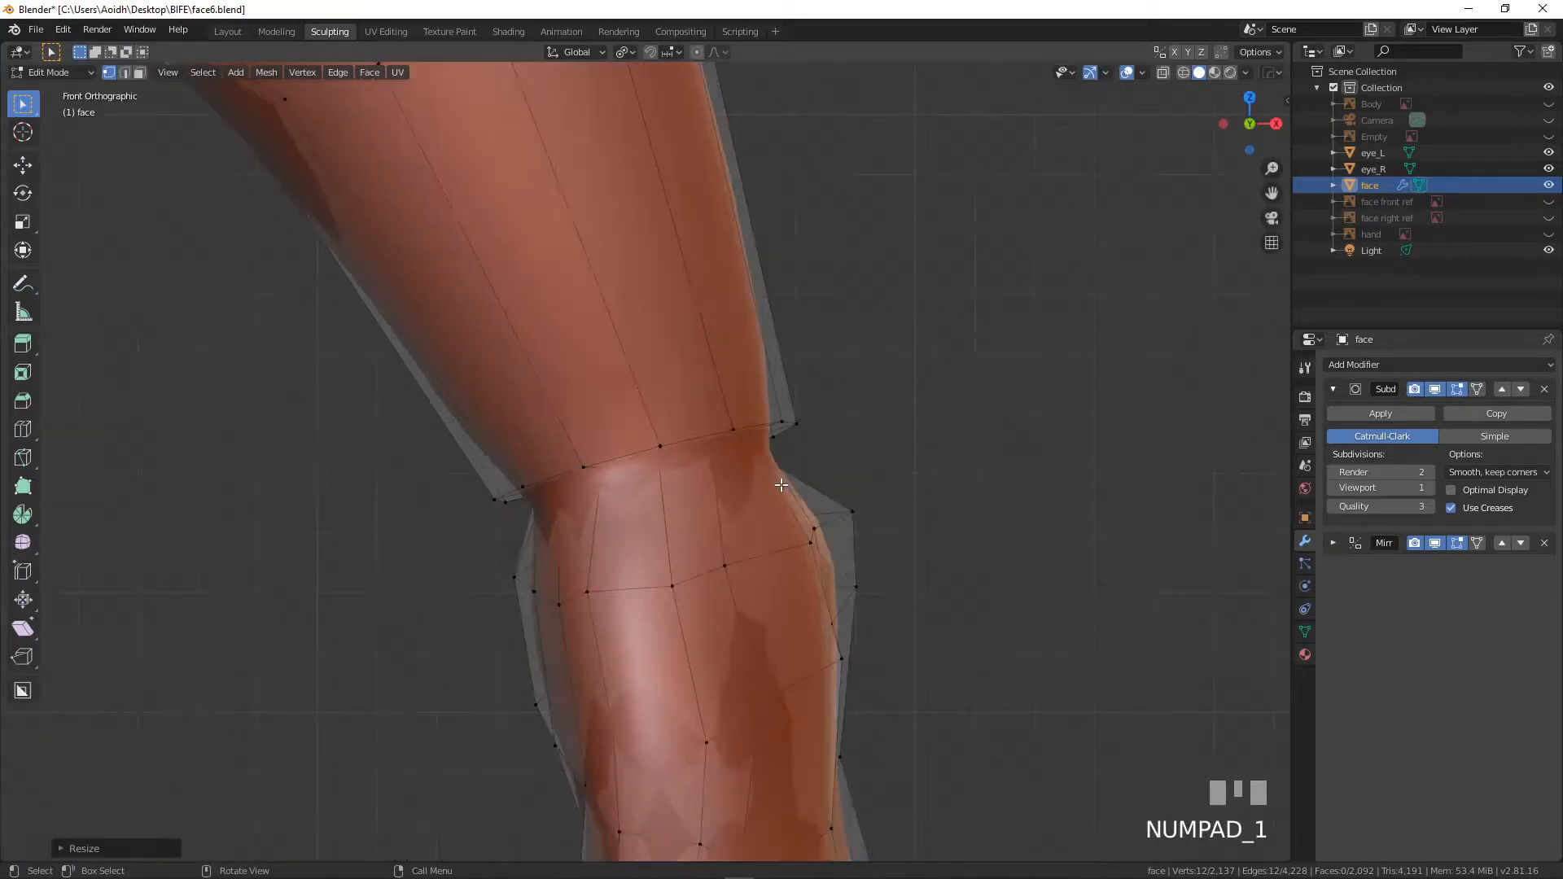
{"action": "left_click", "coordinate": [794, 417], "text": "alt"}
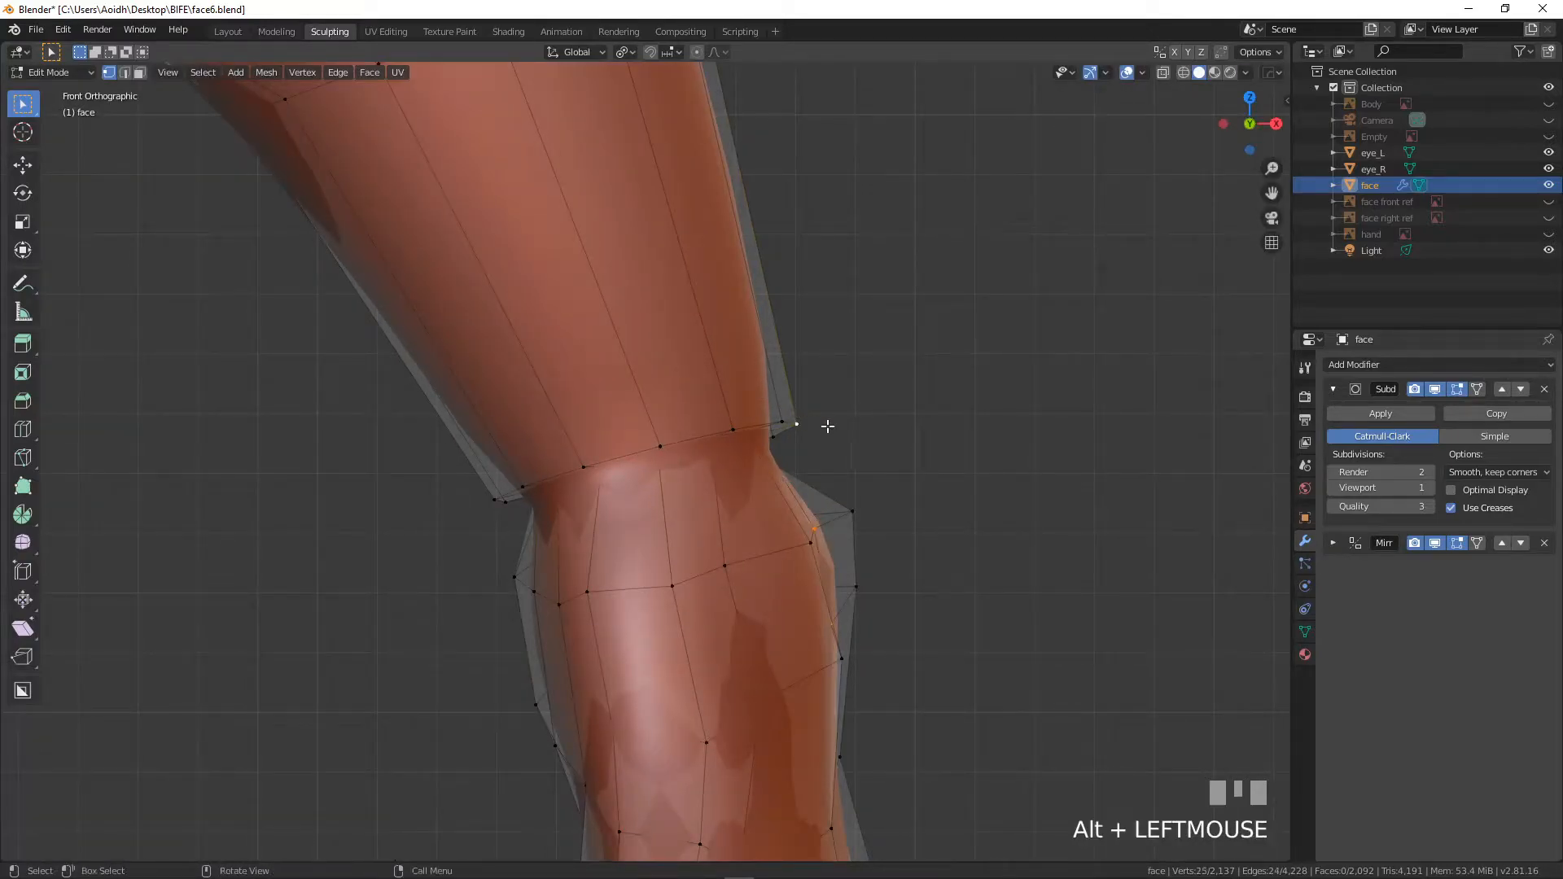
{"action": "key", "text": "s"}
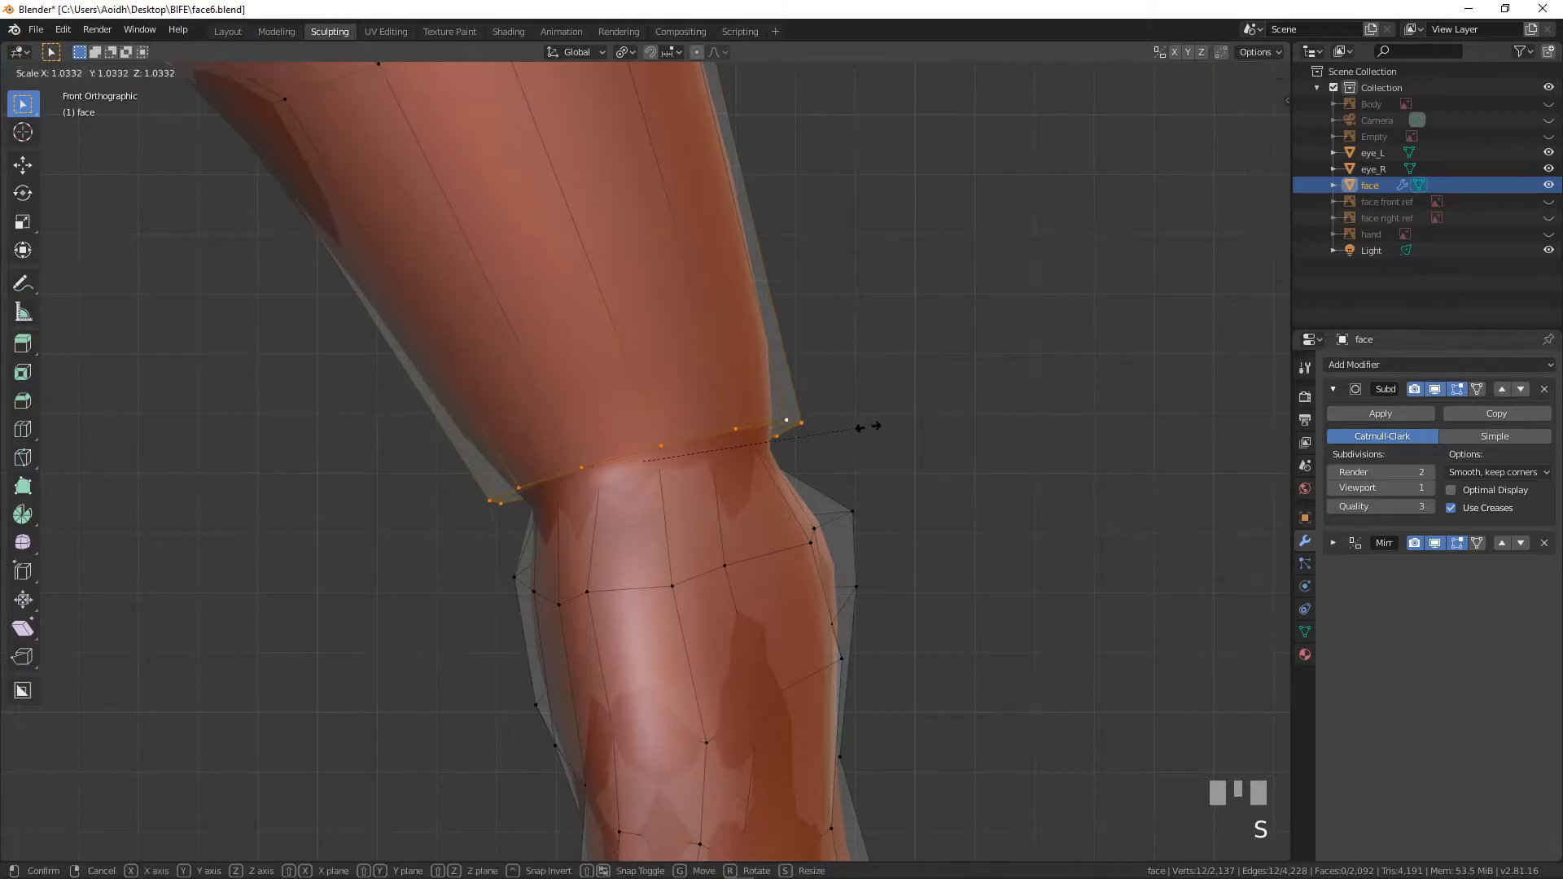
{"action": "left_click", "coordinate": [907, 426]}
- Add two loop cuts to the forearm guard, one close to its wrist edge and one close to its elbow edge
{"action": "scroll", "coordinate": [803, 397], "scroll_direction": "down", "scroll_amount": 1}
{"action": "middle_click_drag", "start_coordinate": [803, 398], "coordinate": [753, 392], "text": "shift"}
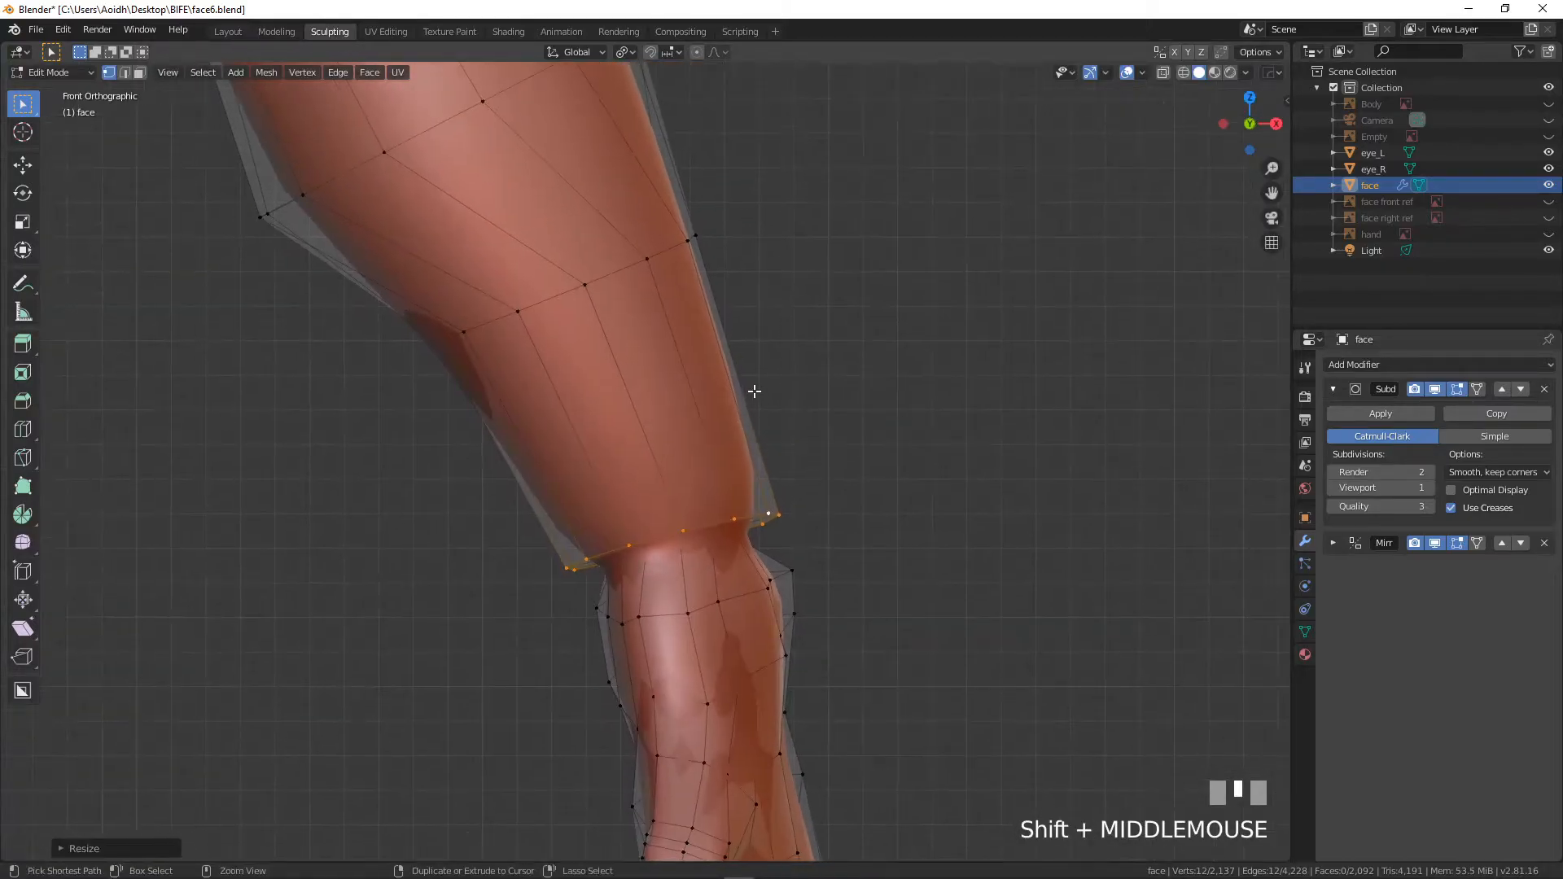
{"action": "key", "text": "ctrl+r"}
{"action": "left_click", "coordinate": [747, 373]}
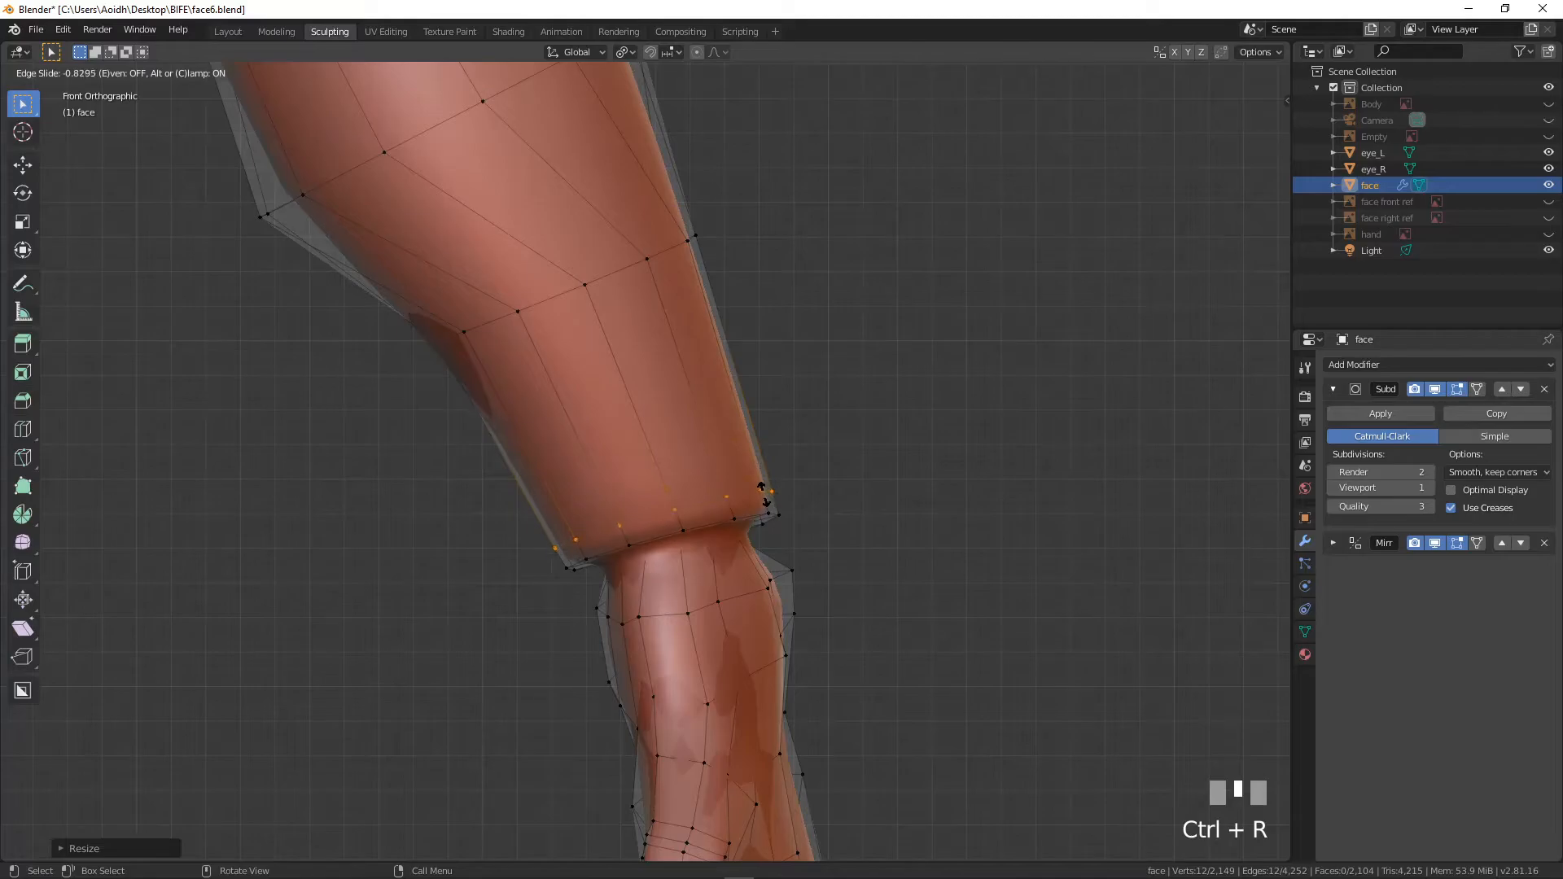
{"action": "left_click", "coordinate": [762, 498]}
{"action": "scroll", "coordinate": [762, 498], "scroll_direction": "down", "scroll_amount": 1}
{"action": "key", "text": "ctrl+r"}
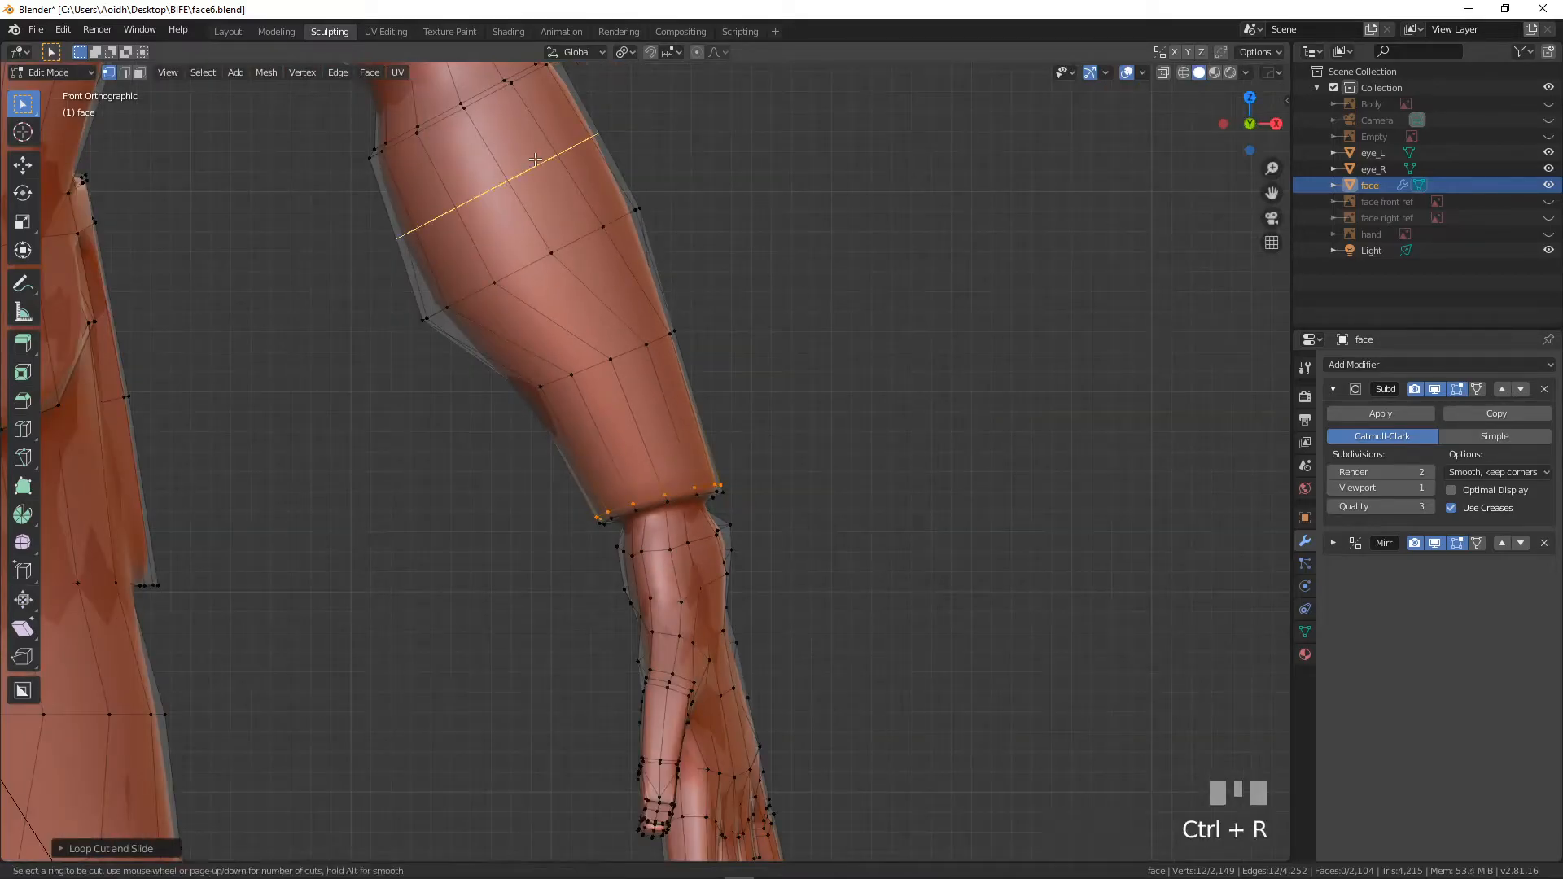
{"action": "left_click", "coordinate": [523, 148]}
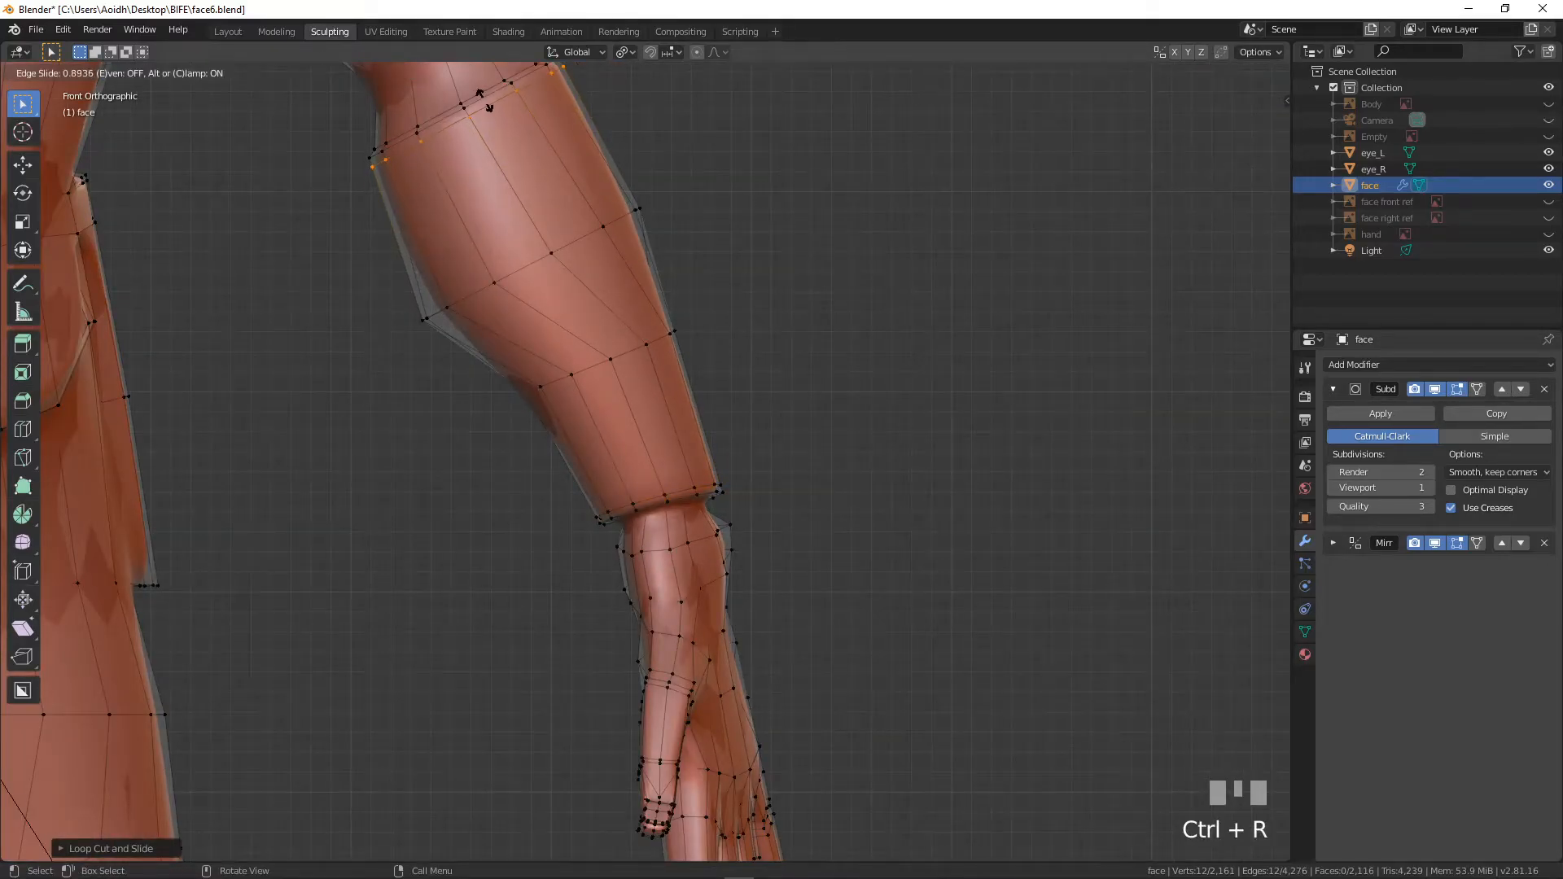
{"action": "left_click", "coordinate": [484, 100]}
- Select the inner edge loop at the elbow, scale it down slightly and move it down into the forearm guard
{"action": "scroll", "coordinate": [485, 100], "scroll_direction": "down", "scroll_amount": 2}
{"action": "middle_click_drag", "start_coordinate": [485, 99], "coordinate": [537, 219], "text": "shift"}
{"action": "scroll", "coordinate": [635, 465], "scroll_direction": "up", "scroll_amount": 5}
{"action": "left_click", "coordinate": [651, 403], "text": "alt"}
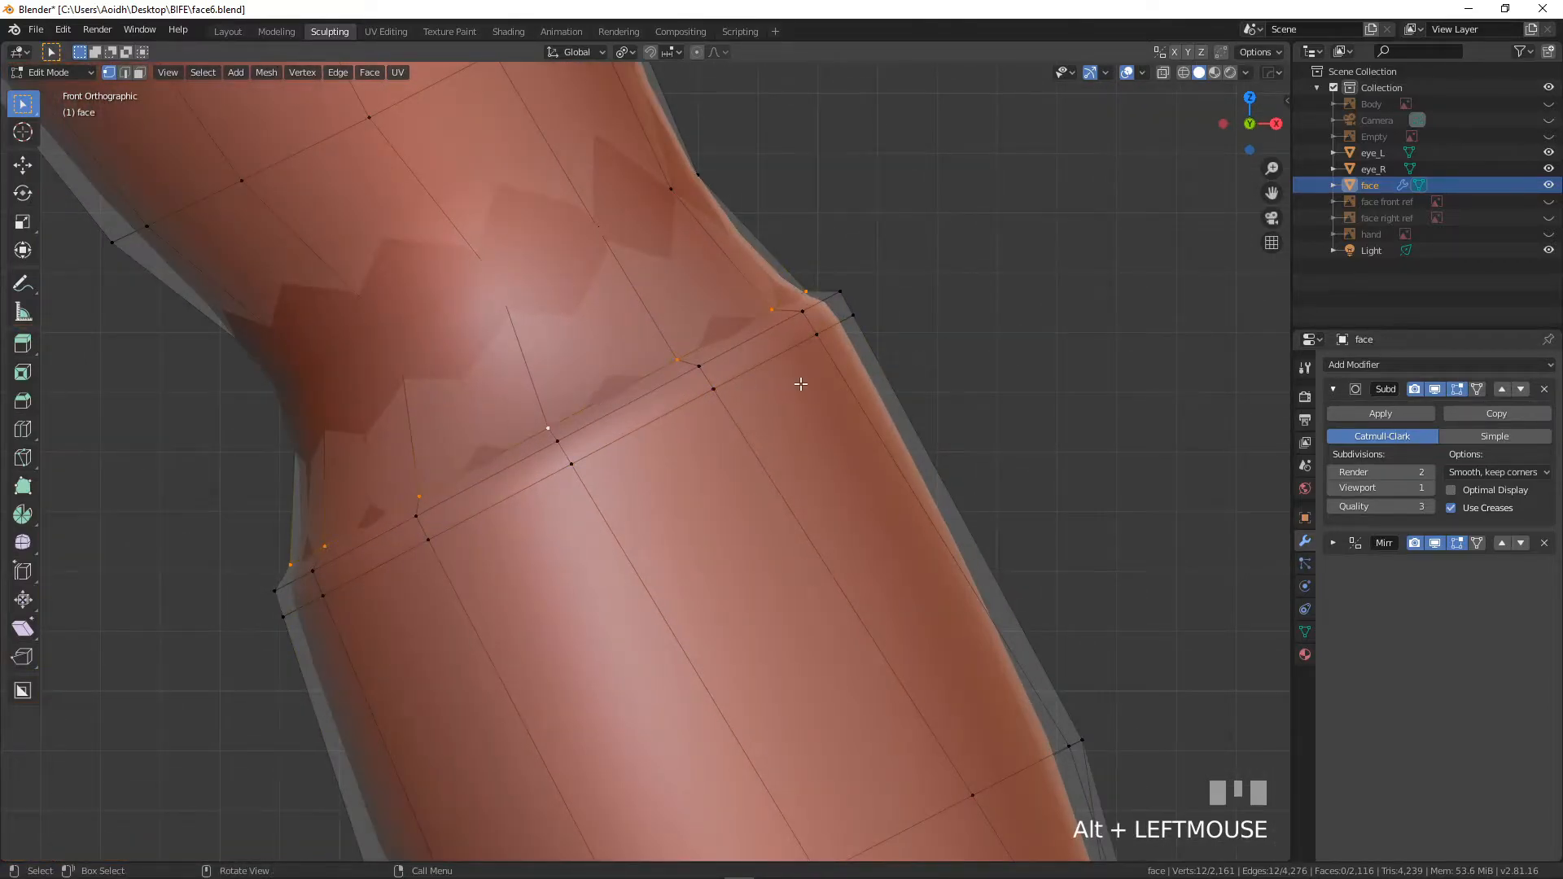
{"action": "key", "text": "s"}
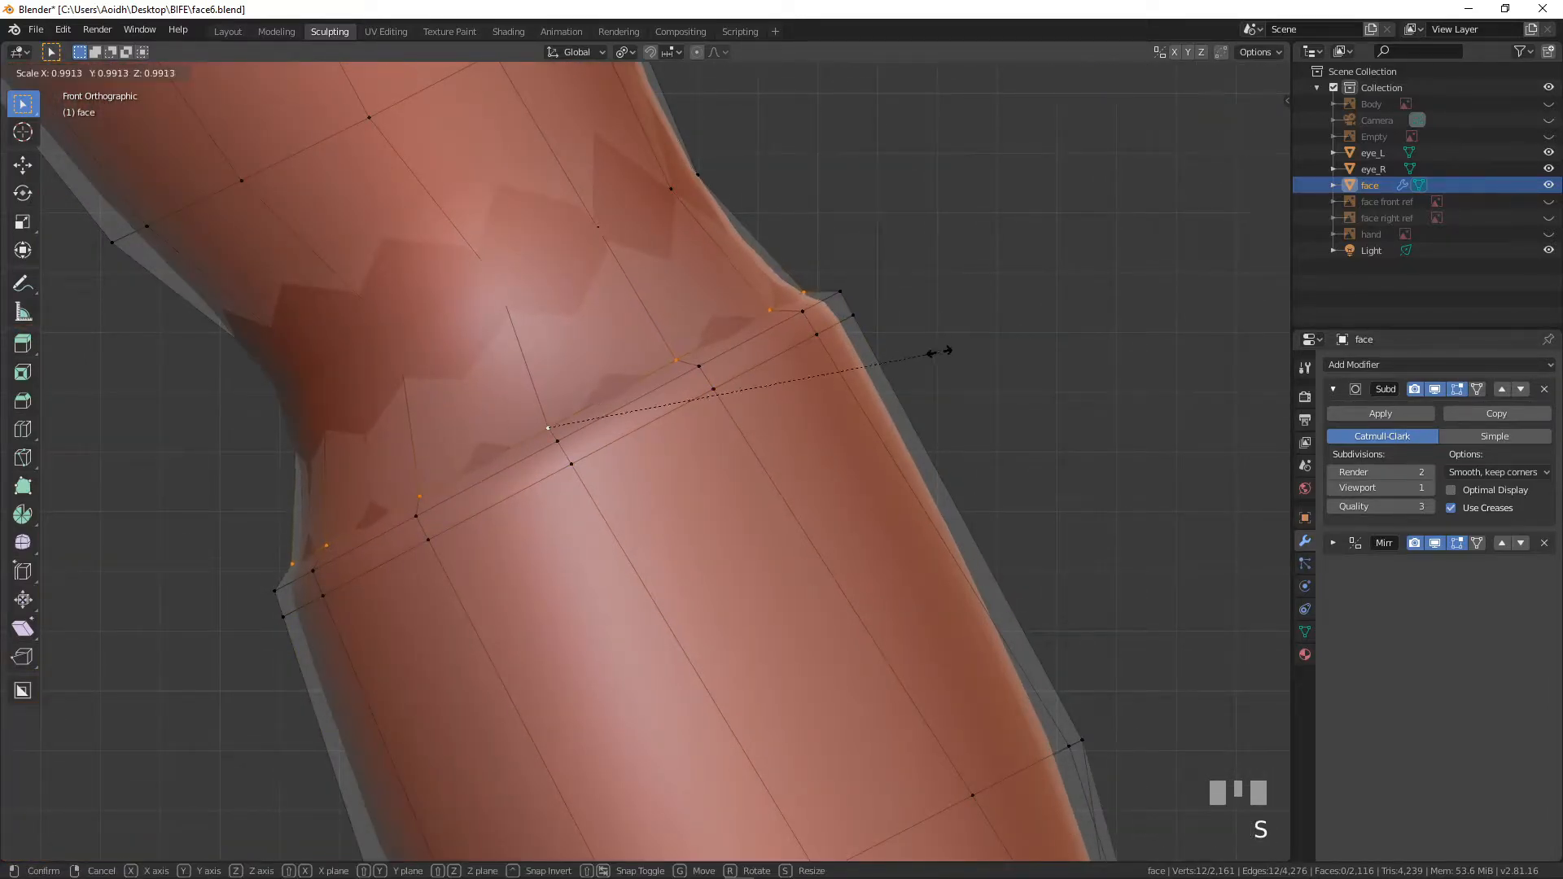
{"action": "left_click", "coordinate": [912, 356]}
{"action": "key", "text": "g"}
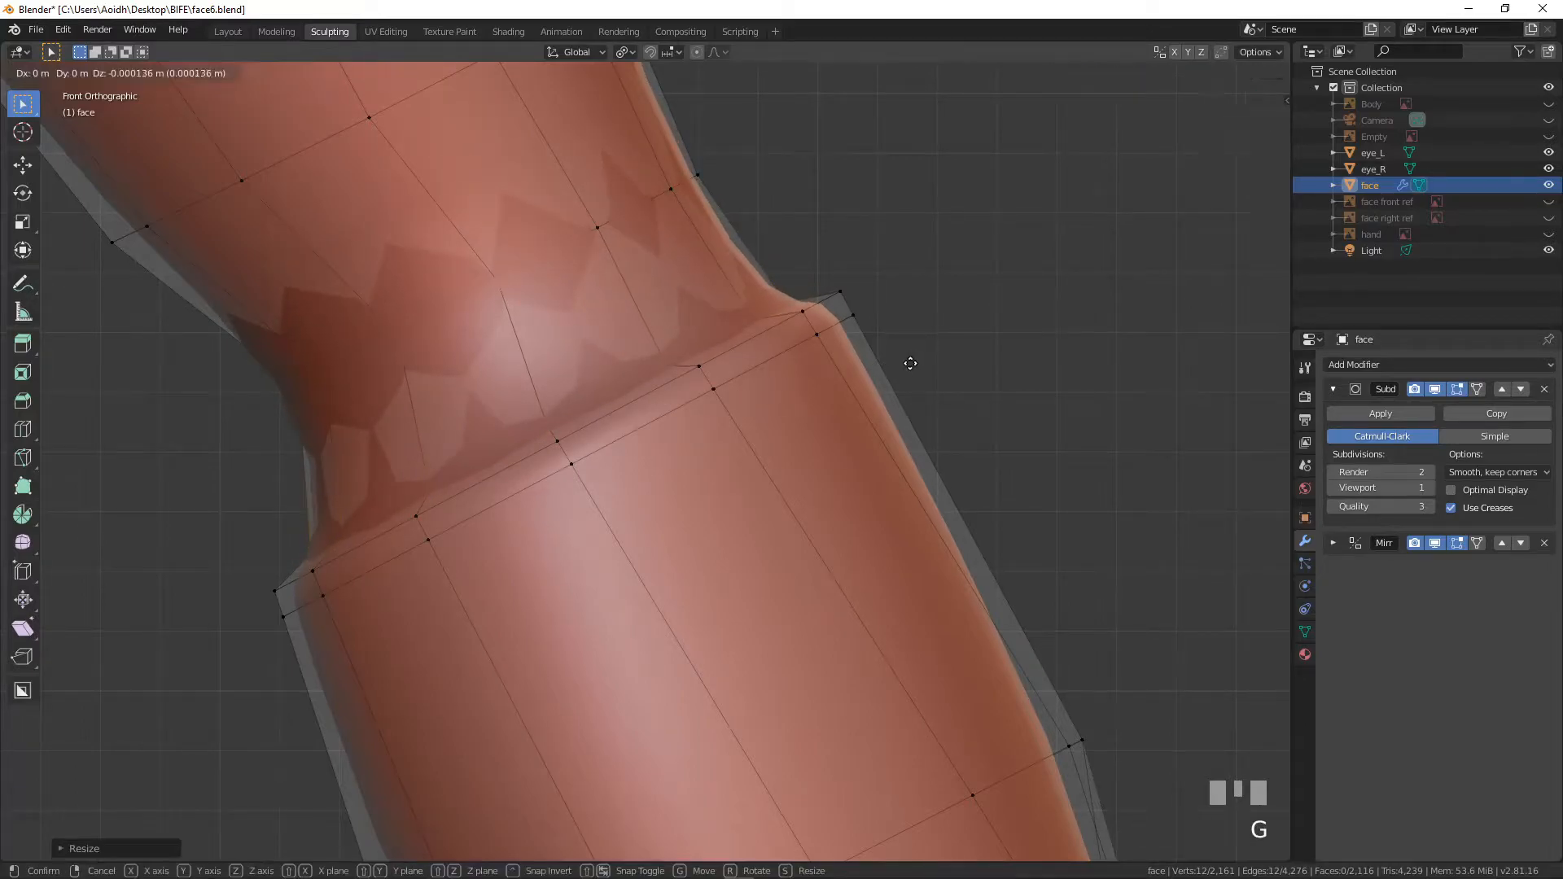
{"action": "left_click", "coordinate": [922, 381]}
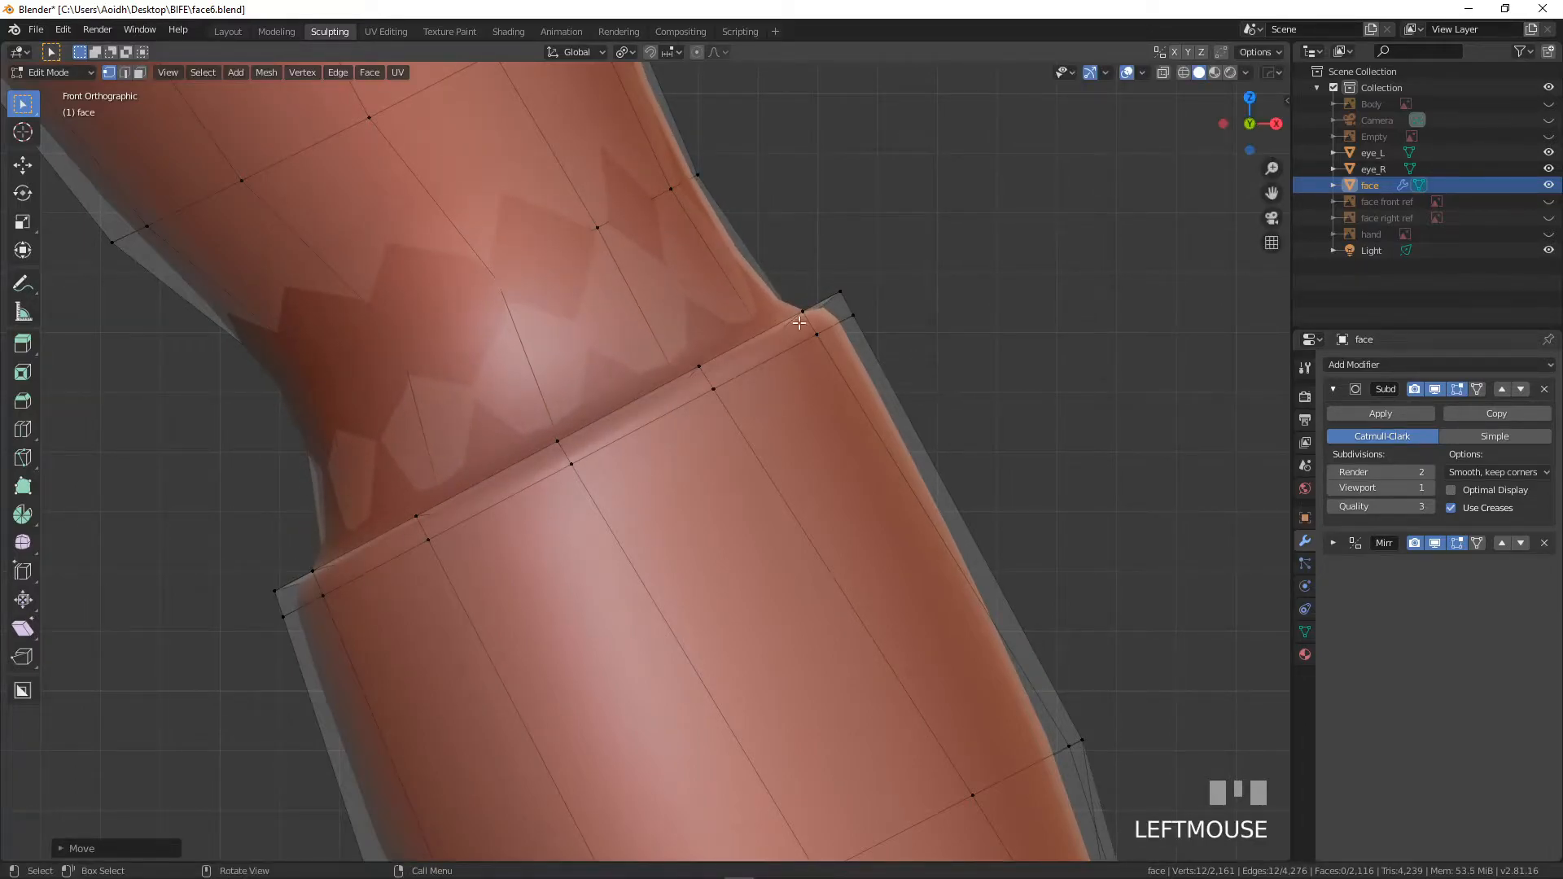
- Add a loop cut on the arm just above the forearm guard's elbow edge
{"action": "key", "text": "ctrl+r"}
{"action": "left_click", "coordinate": [731, 269]}
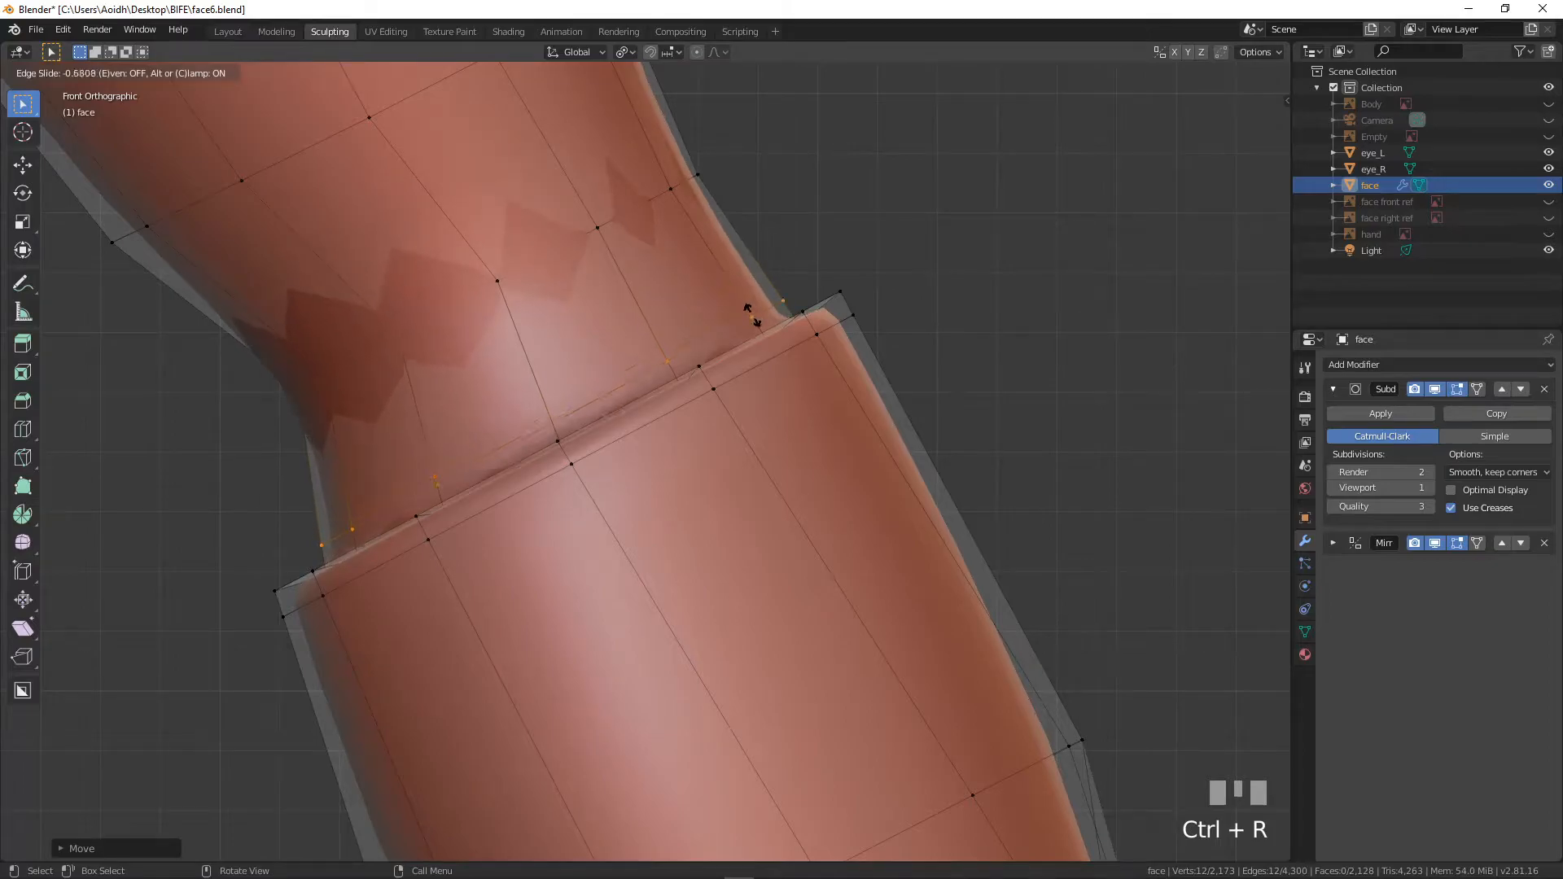
{"action": "left_click", "coordinate": [750, 315]}
- Examine the new forearm guards in perspective, return to Object Mode and check the whole body from the front
{"action": "scroll", "coordinate": [739, 320], "scroll_direction": "down", "scroll_amount": 5}
{"action": "middle_click_drag", "start_coordinate": [736, 321], "coordinate": [828, 358], "text": "shift"}
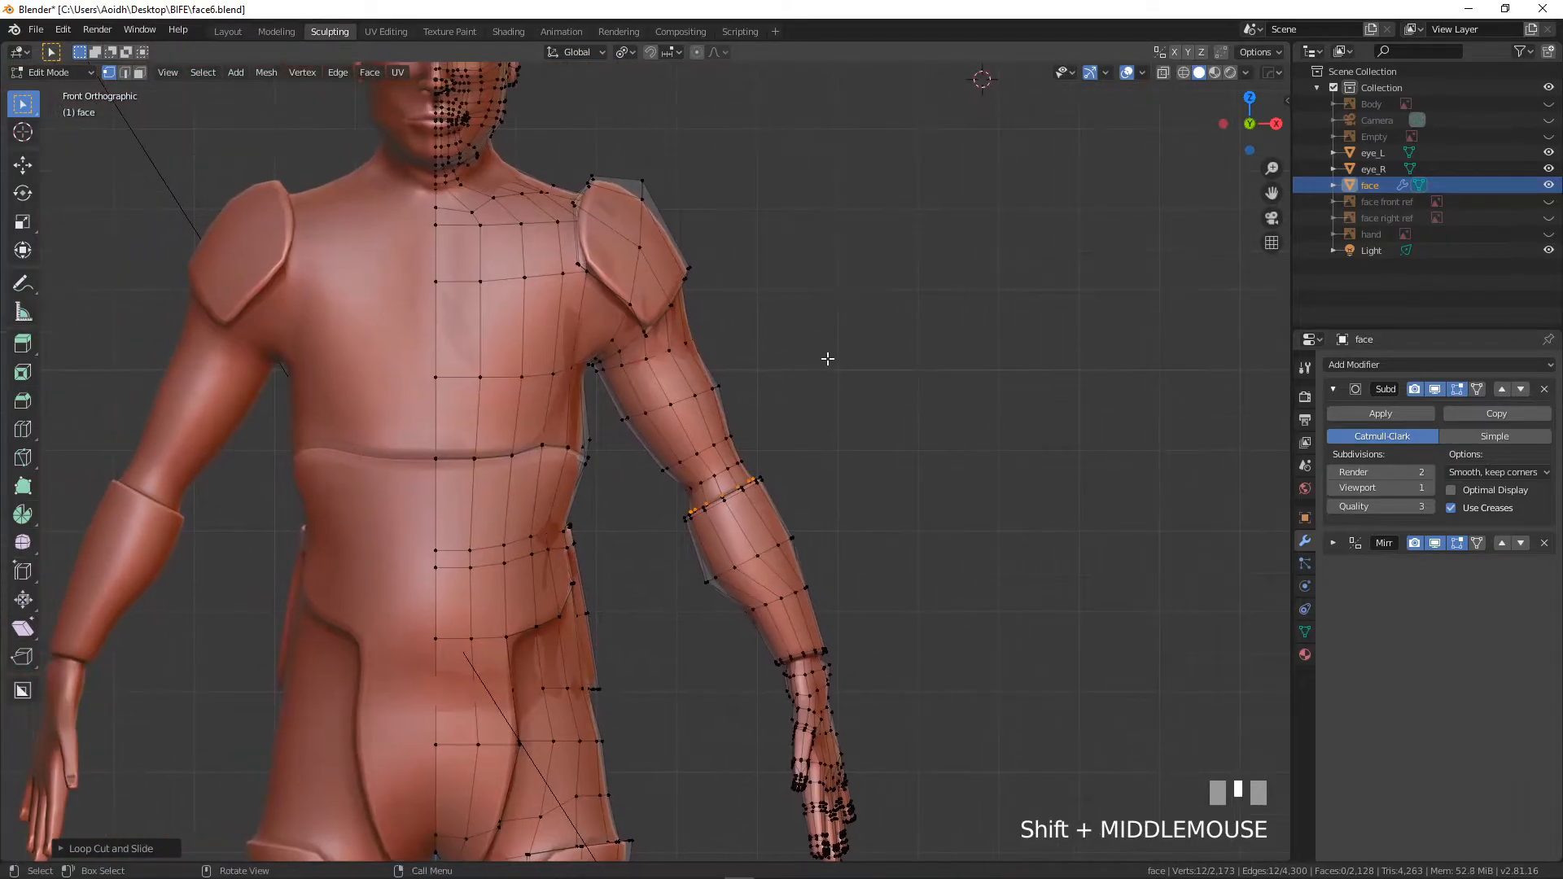
{"action": "scroll", "coordinate": [828, 359], "scroll_direction": "down", "scroll_amount": 2}
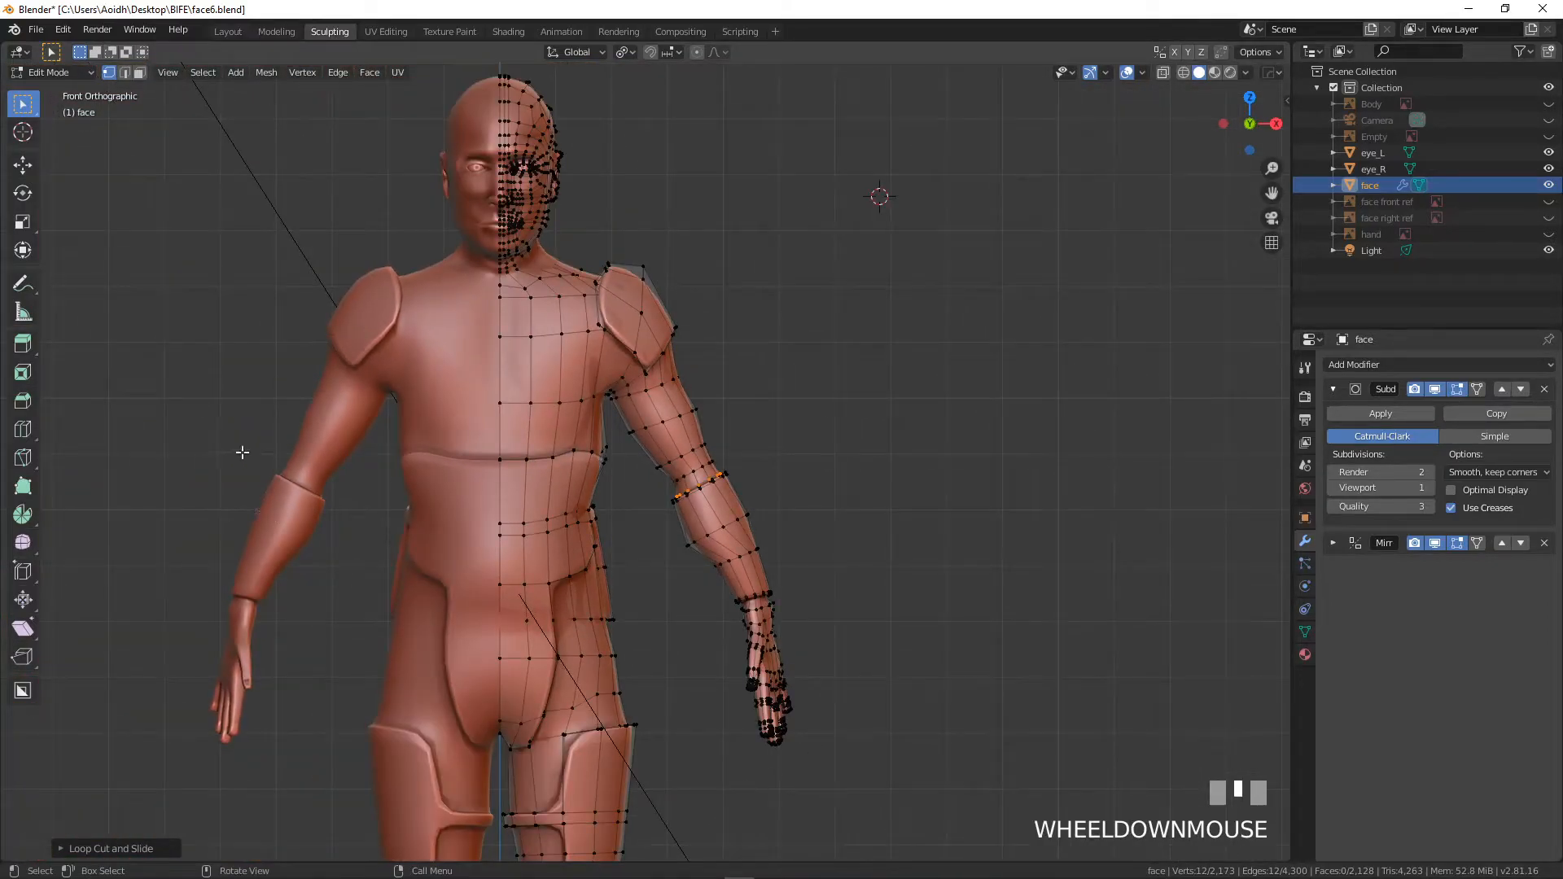
{"action": "middle_click_drag", "start_coordinate": [226, 552], "coordinate": [285, 535]}
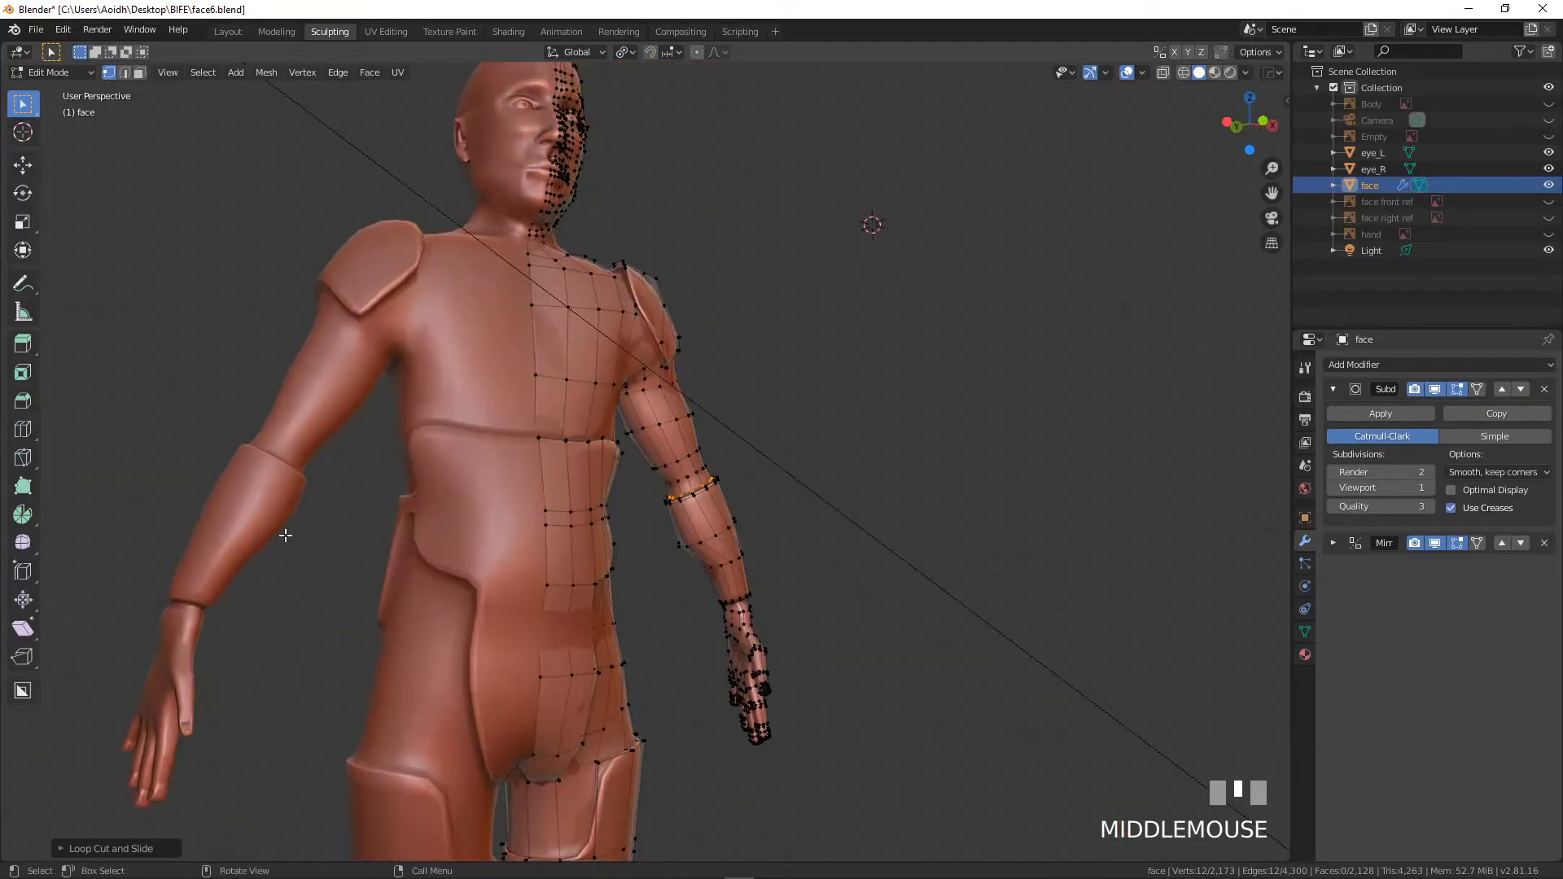
{"action": "key", "text": "KP_1"}
{"action": "key", "text": "Tab"}
{"action": "scroll", "coordinate": [554, 439], "scroll_direction": "down", "scroll_amount": 2}
{"action": "middle_click_drag", "start_coordinate": [554, 439], "coordinate": [635, 322], "text": "shift"}
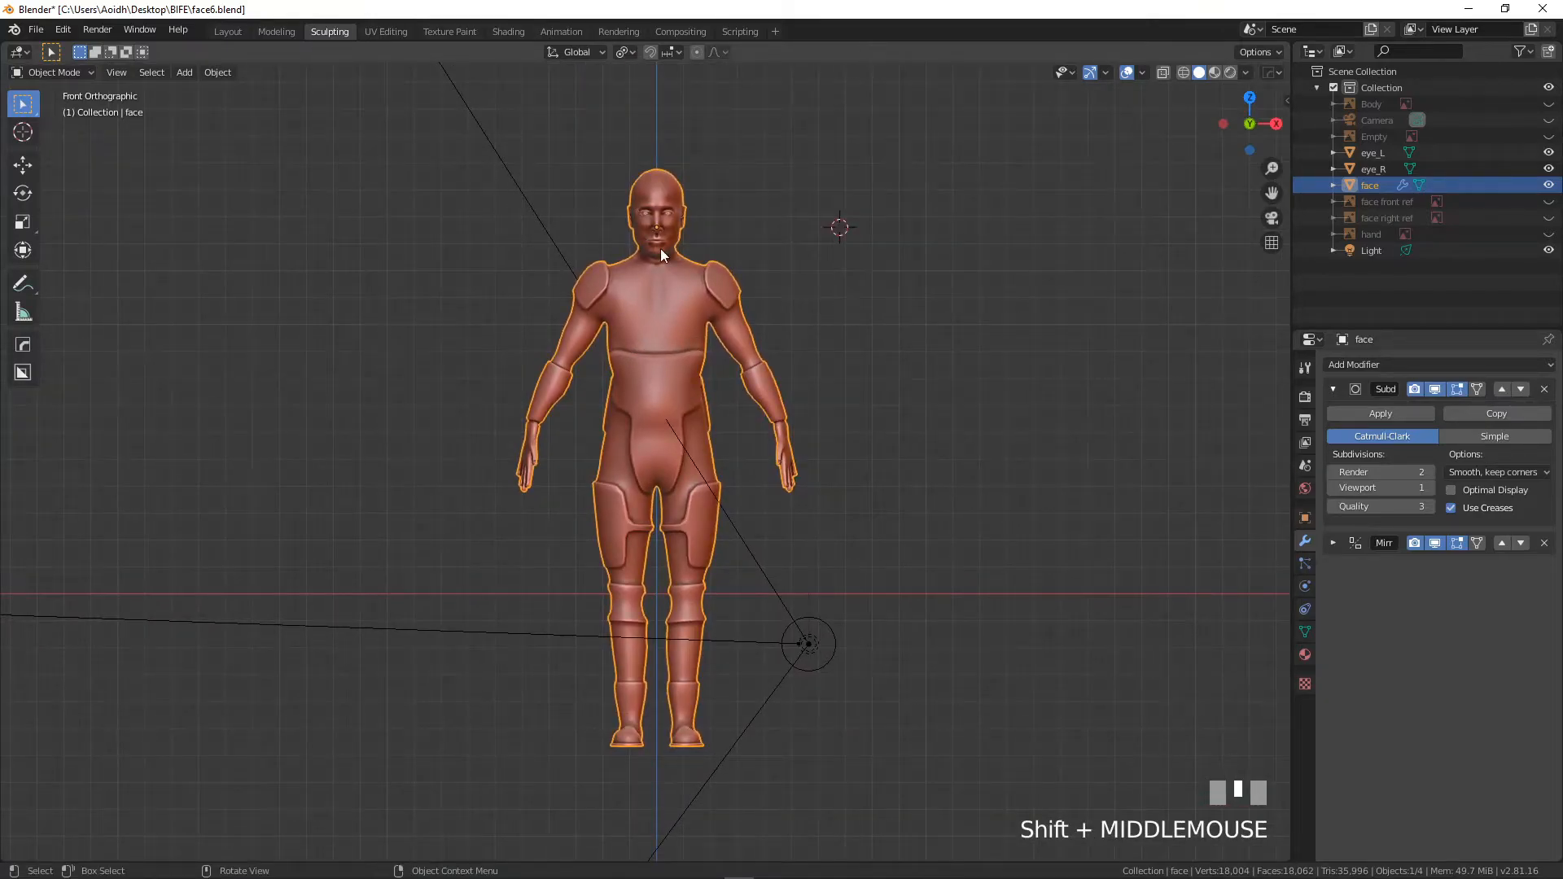
{"action": "scroll", "coordinate": [657, 521], "scroll_direction": "up", "scroll_amount": 5}
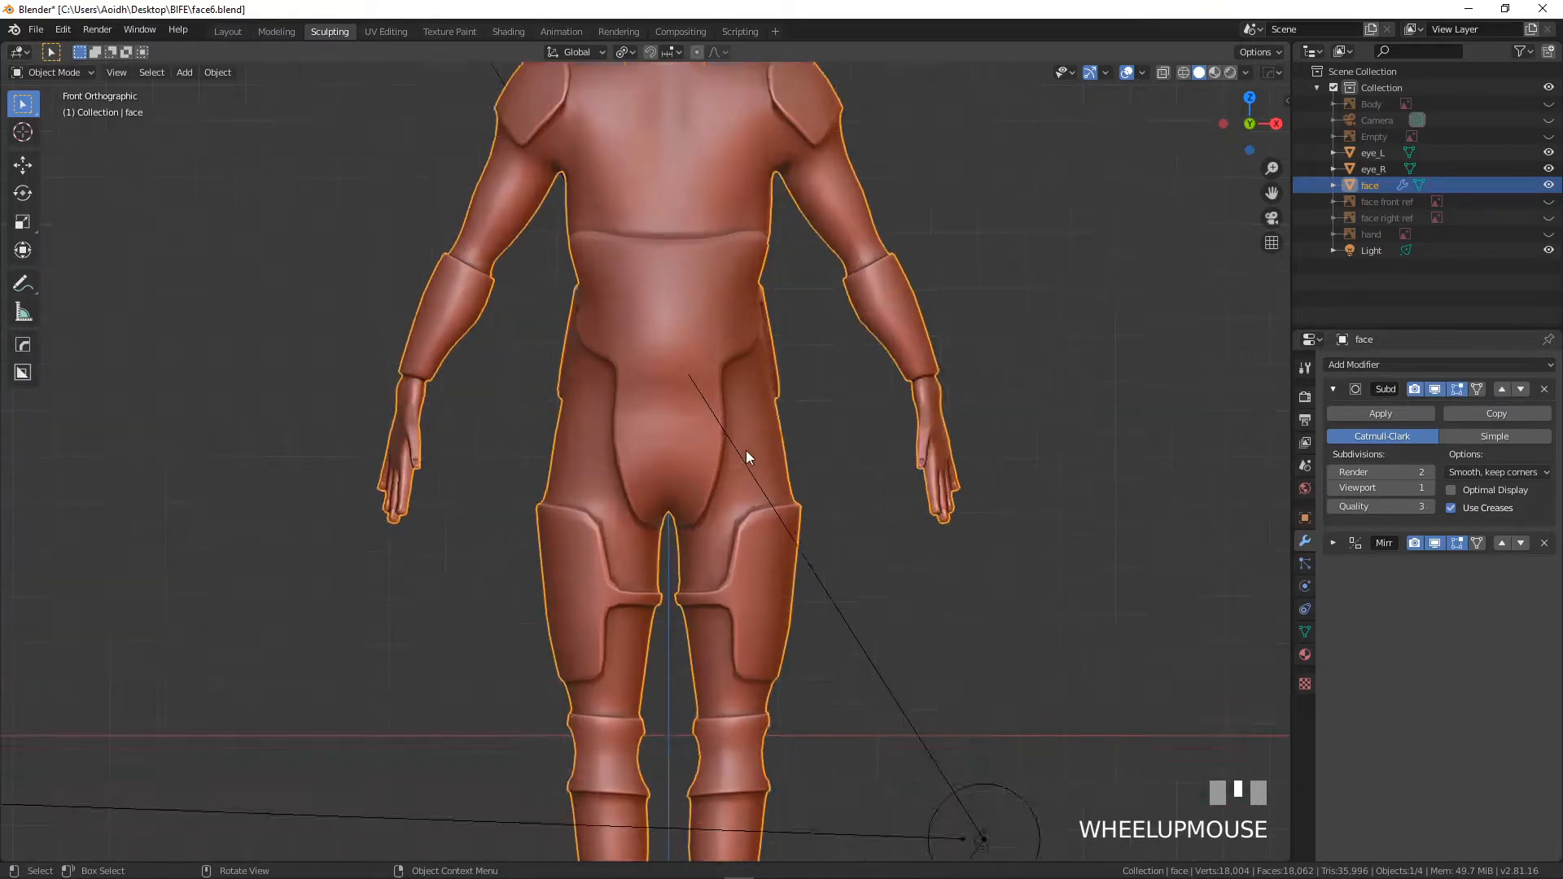
{"action": "scroll", "coordinate": [800, 364], "scroll_direction": "down", "scroll_amount": 3}
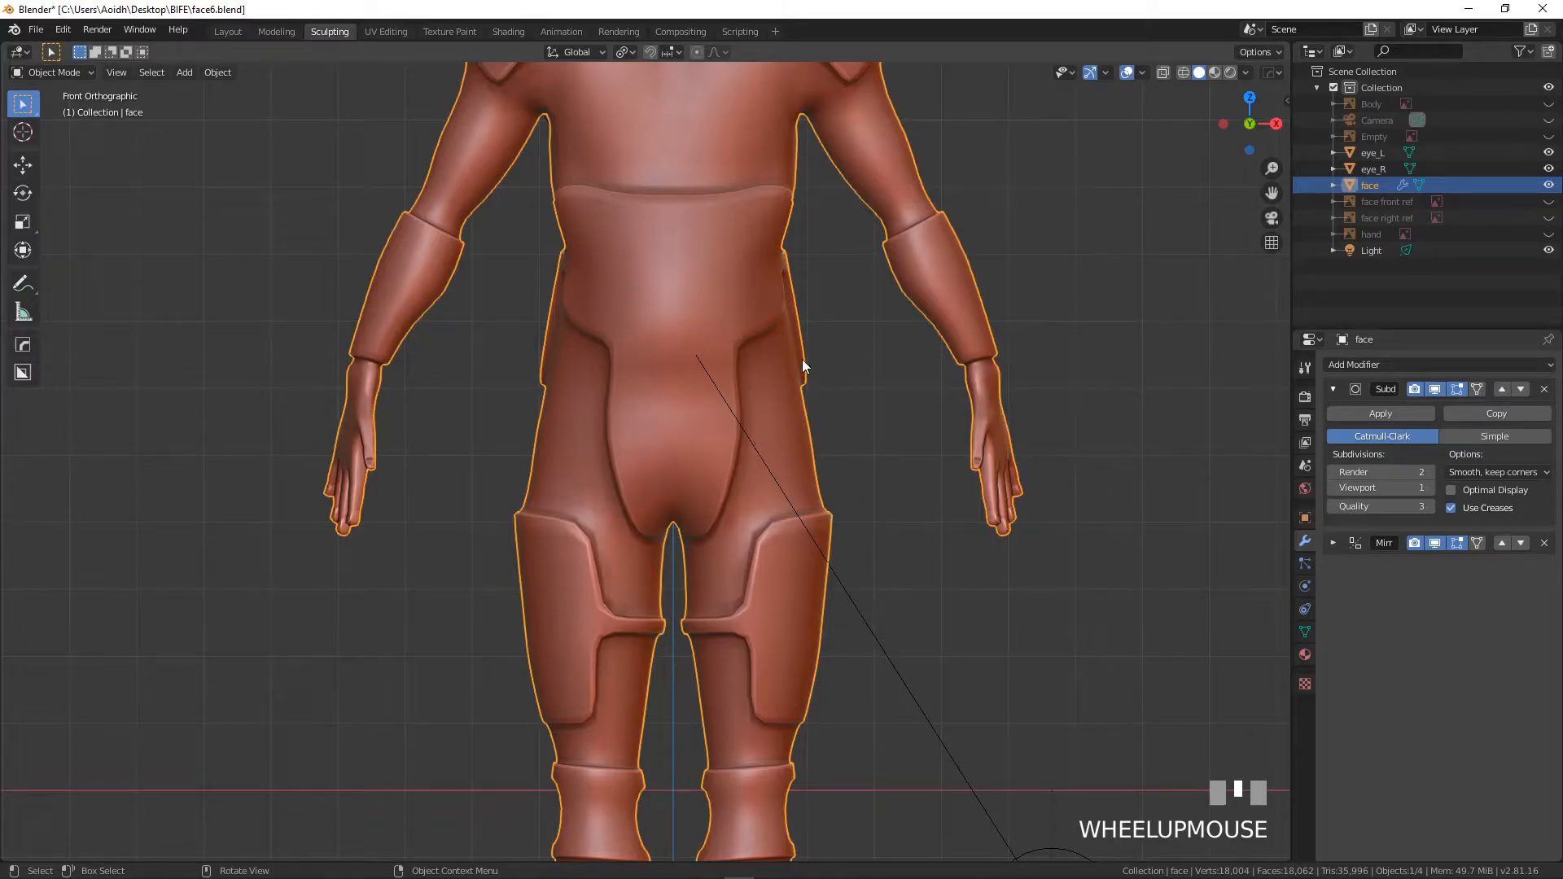
- Select the six chest faces beside the centre line in face select mode and extrude them outward as a chest plate
{"action": "middle_click_drag", "start_coordinate": [795, 358], "coordinate": [785, 441], "text": "shift"}
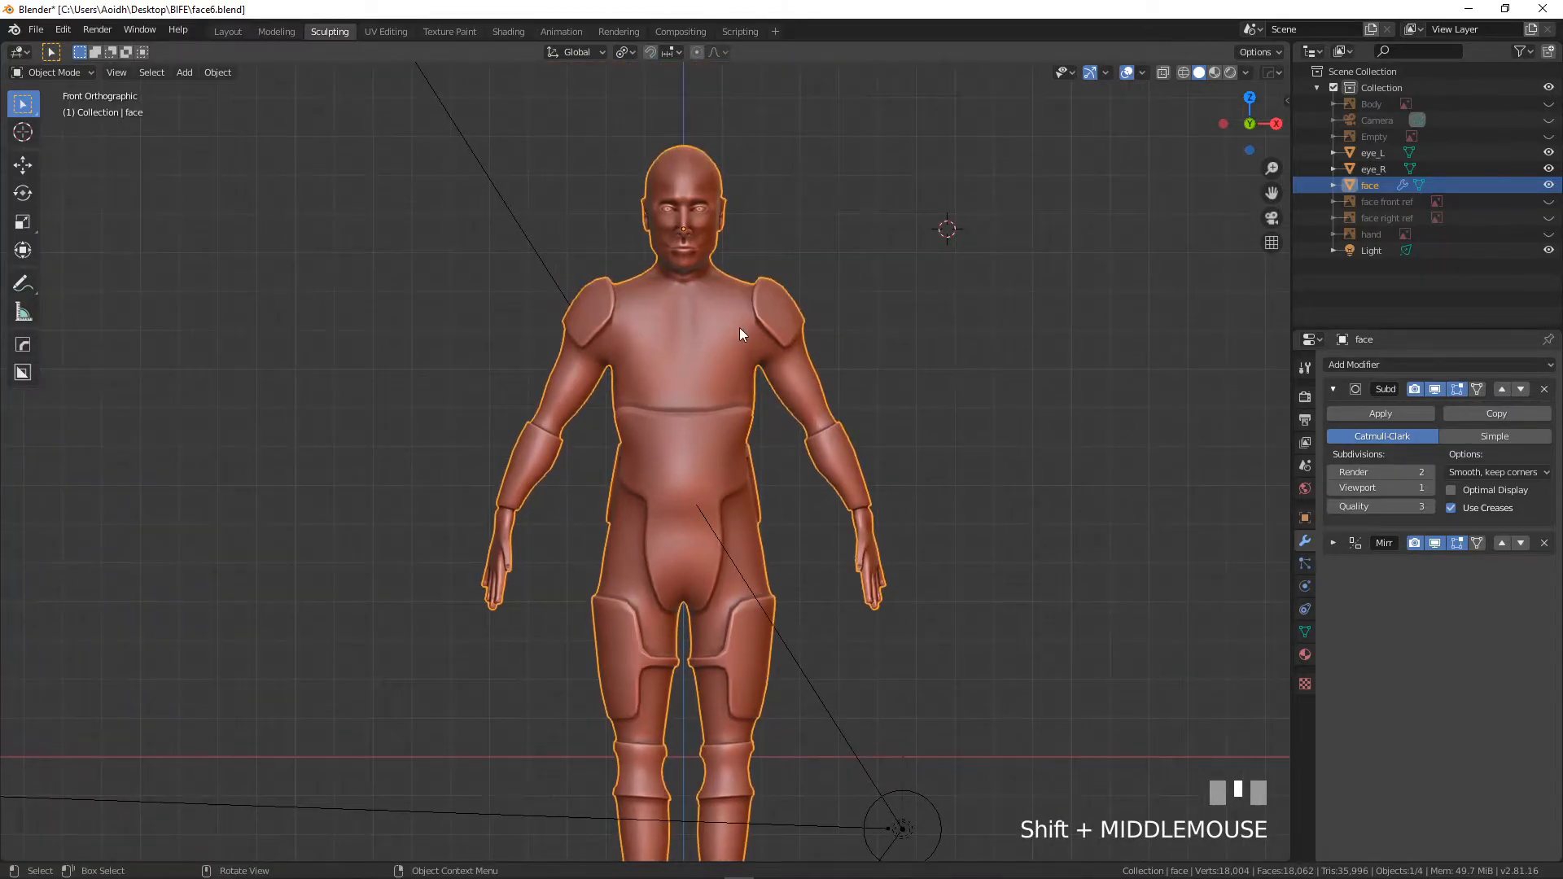
{"action": "scroll", "coordinate": [729, 318], "scroll_direction": "up", "scroll_amount": 4}
{"action": "middle_click_drag", "start_coordinate": [689, 398], "coordinate": [673, 427], "text": "shift"}
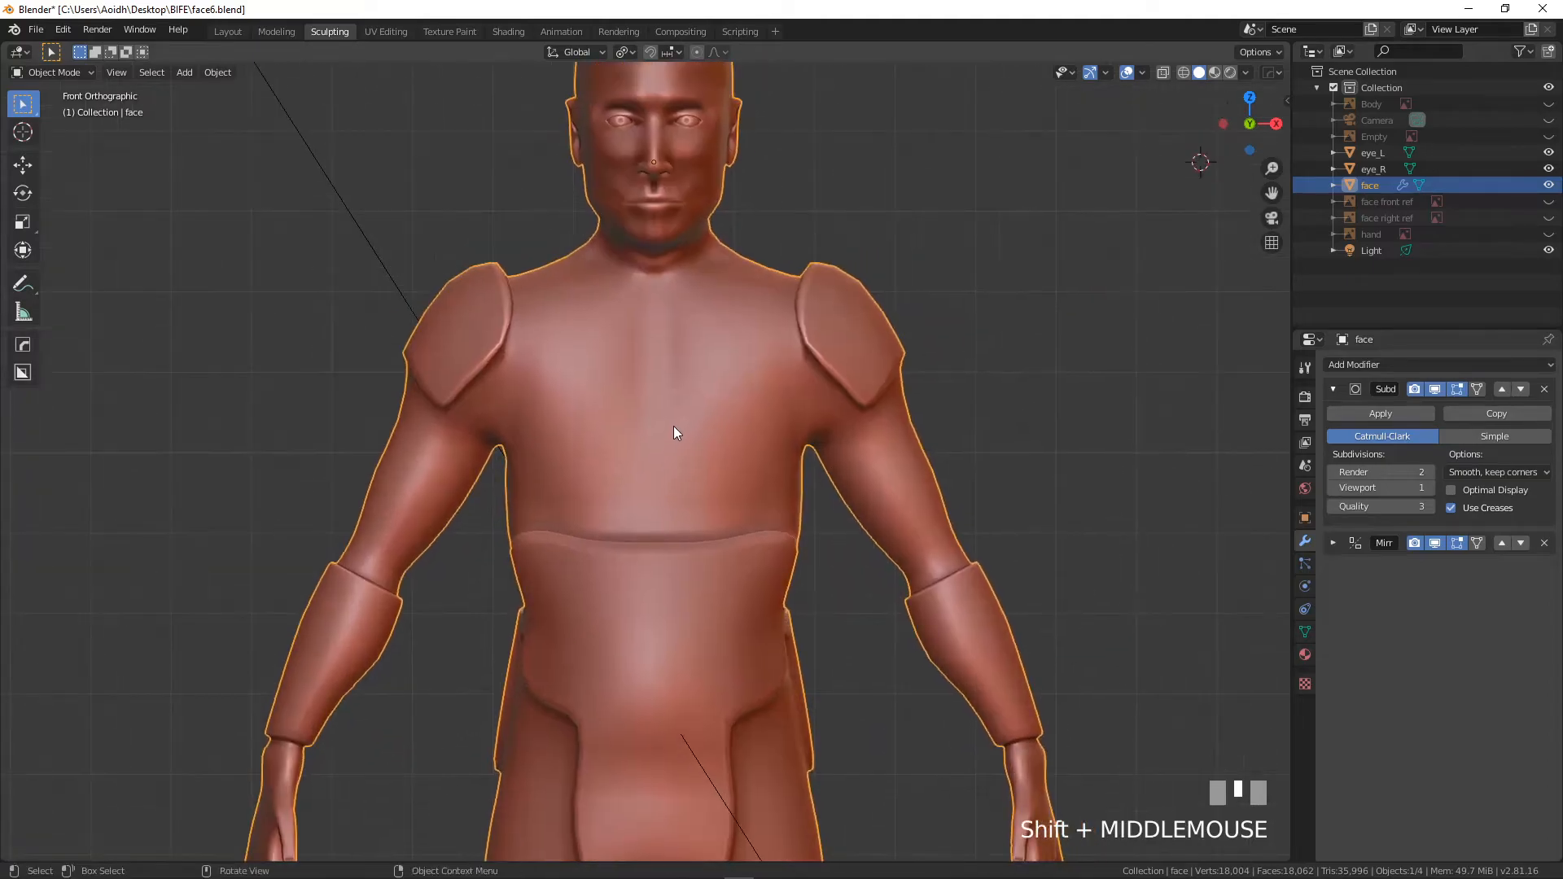
{"action": "key", "text": "Tab"}
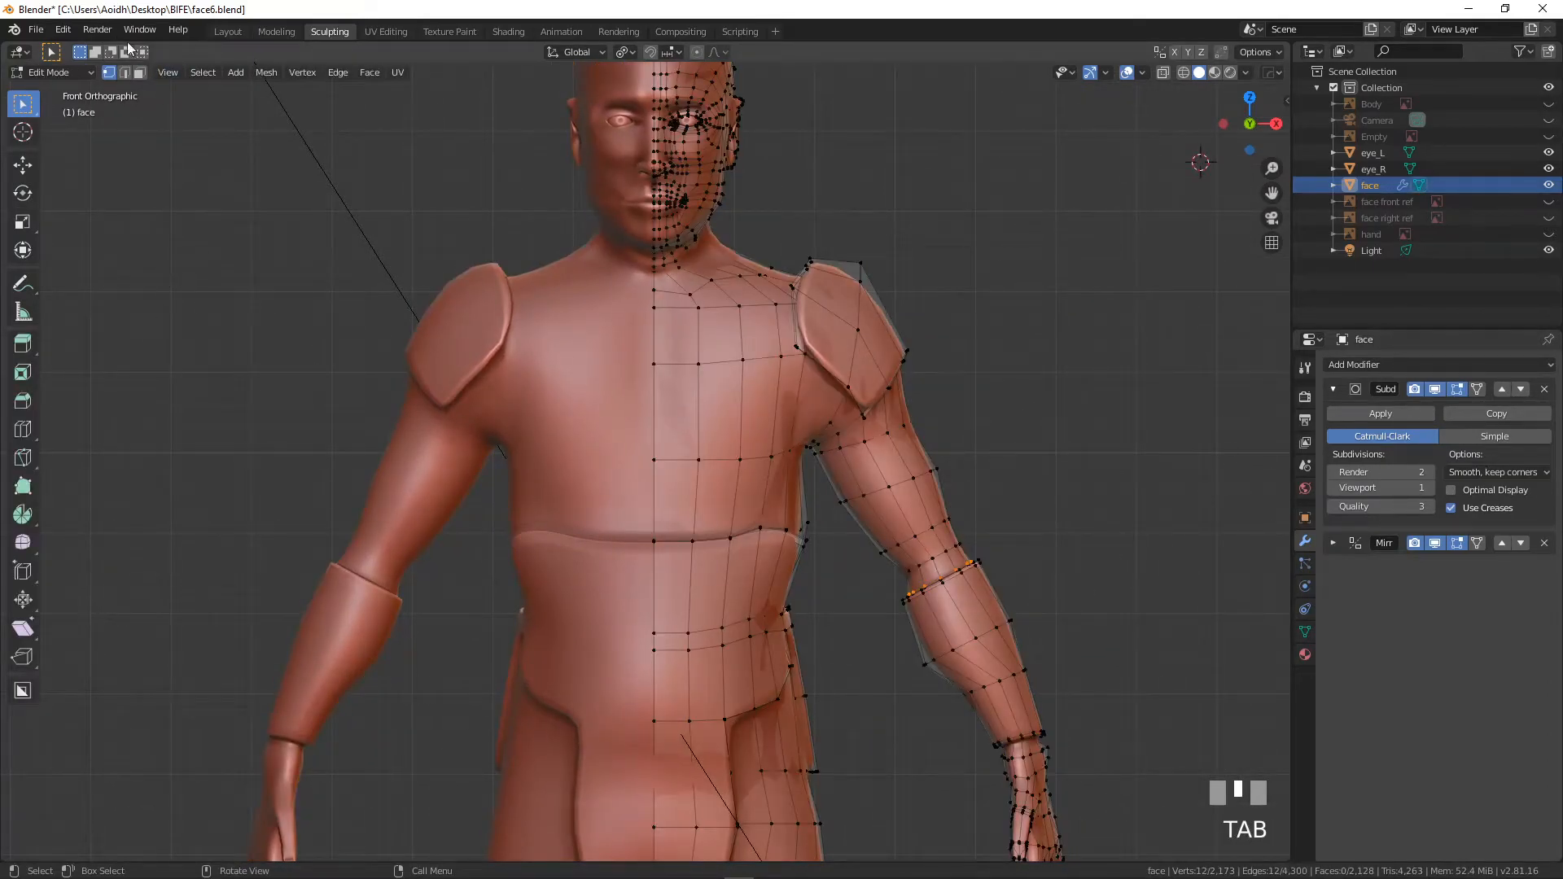
{"action": "left_click", "coordinate": [139, 73]}
{"action": "left_click", "coordinate": [687, 342]}
{"action": "left_click", "coordinate": [722, 334], "text": "shift"}
{"action": "left_click", "coordinate": [723, 407], "text": "shift"}
{"action": "left_click", "coordinate": [677, 408], "text": "shift"}
{"action": "middle_click_drag", "start_coordinate": [683, 406], "coordinate": [627, 494]}
{"action": "left_click", "coordinate": [712, 419], "text": "shift"}
{"action": "left_click", "coordinate": [714, 383], "text": "shift"}
{"action": "scroll", "coordinate": [627, 432], "scroll_direction": "up", "scroll_amount": 4}
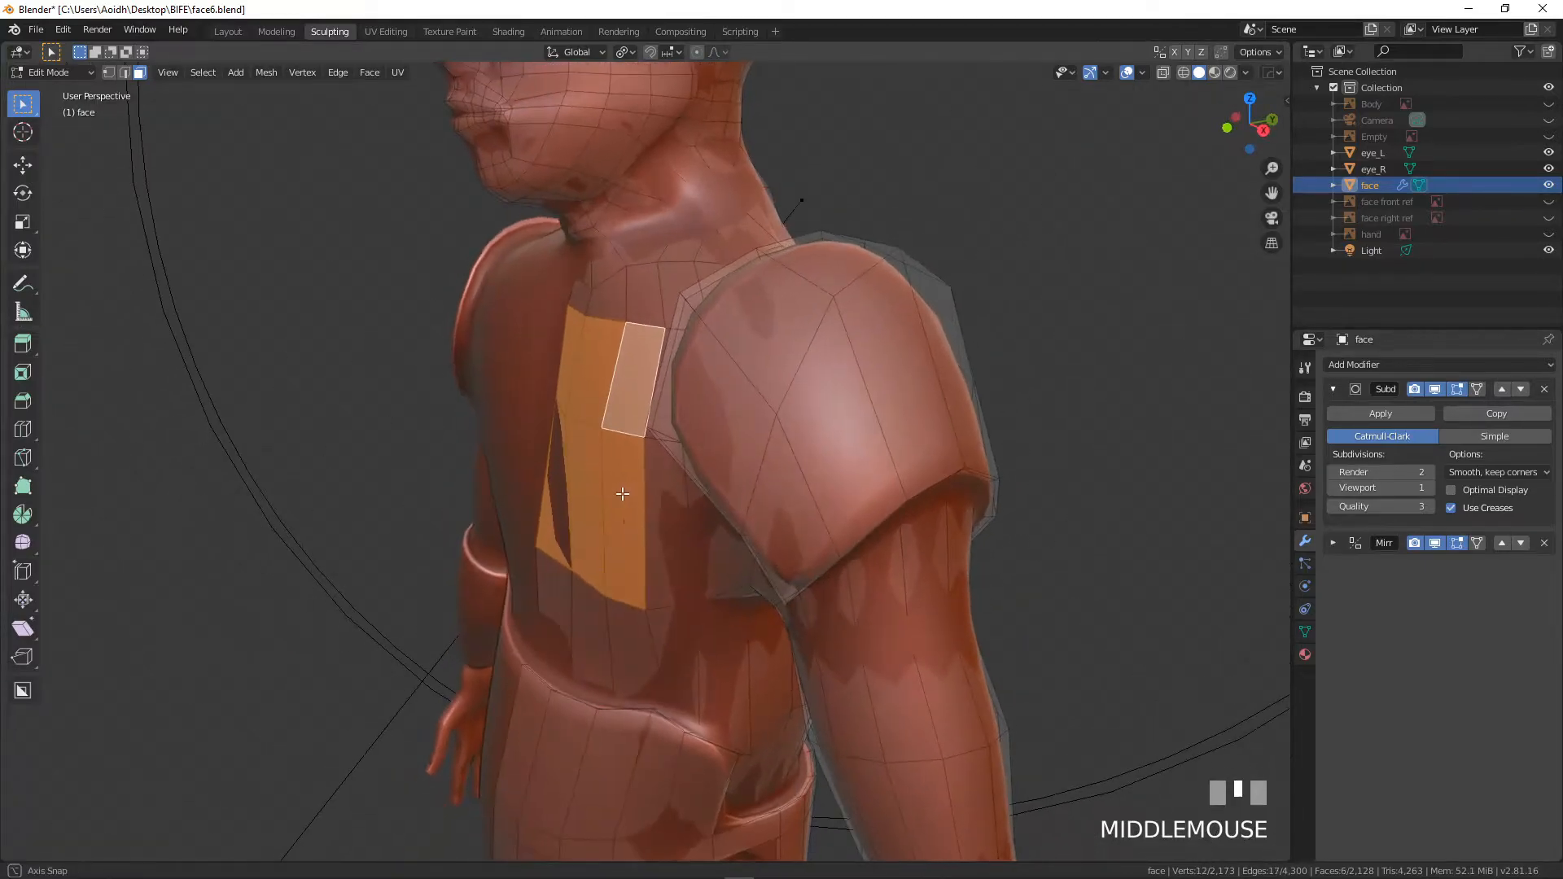
{"action": "key", "text": "e"}
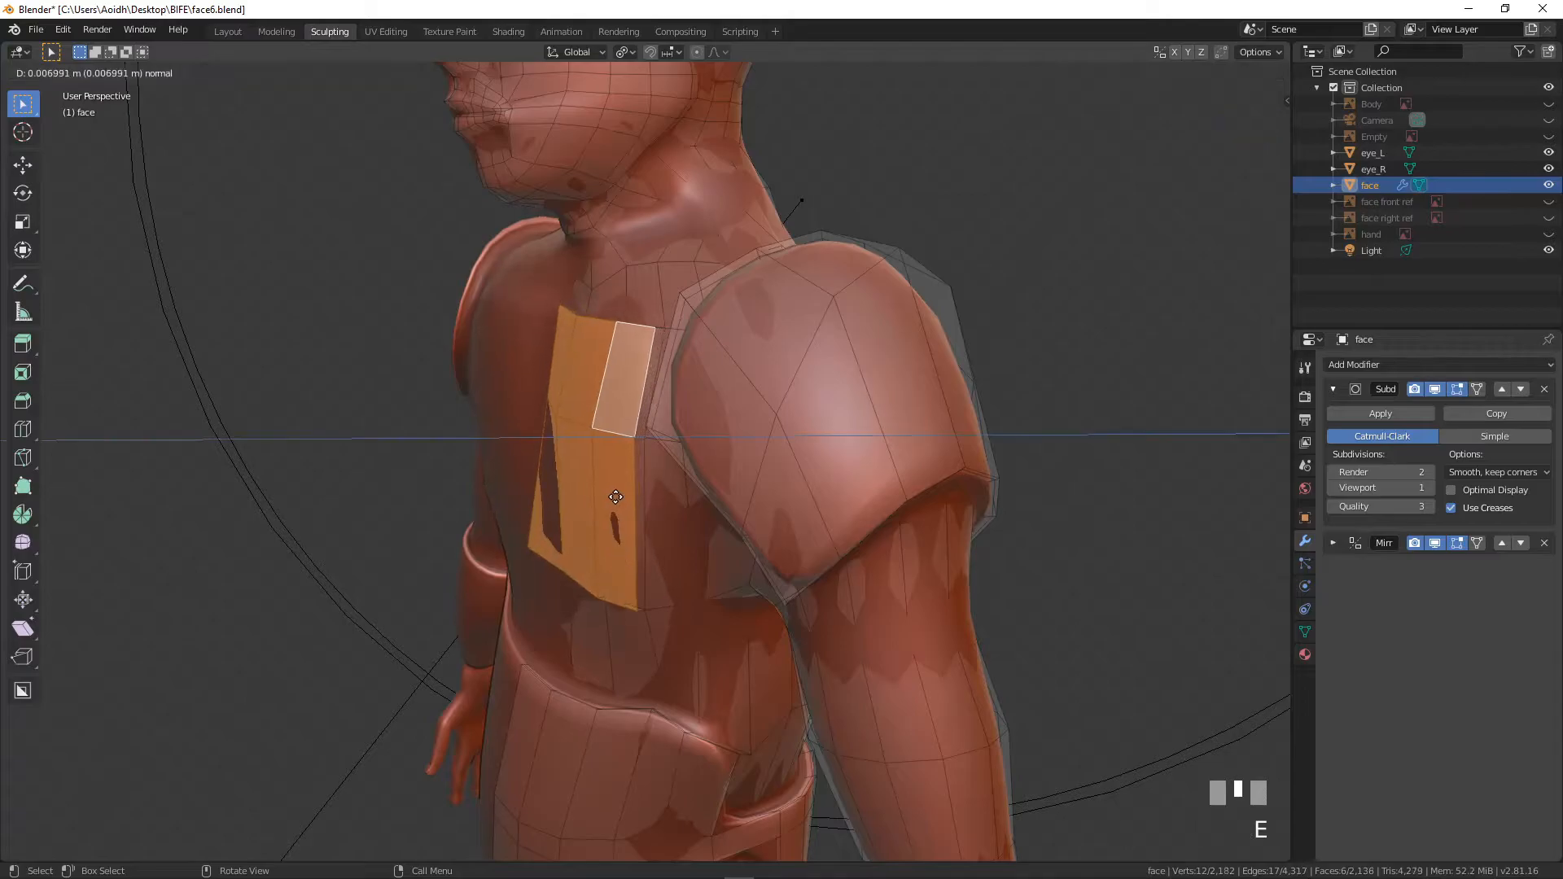
{"action": "left_click", "coordinate": [592, 500]}
- Move the extruded chest plate faces slightly forward along the Y axis
{"action": "scroll", "coordinate": [592, 500], "scroll_direction": "down", "scroll_amount": 1}
{"action": "scroll", "coordinate": [592, 500], "scroll_direction": "down", "scroll_amount": 4}
{"action": "middle_click_drag", "start_coordinate": [592, 500], "coordinate": [540, 524]}
{"action": "scroll", "coordinate": [594, 481], "scroll_direction": "up", "scroll_amount": 3}
{"action": "key", "text": "g"}
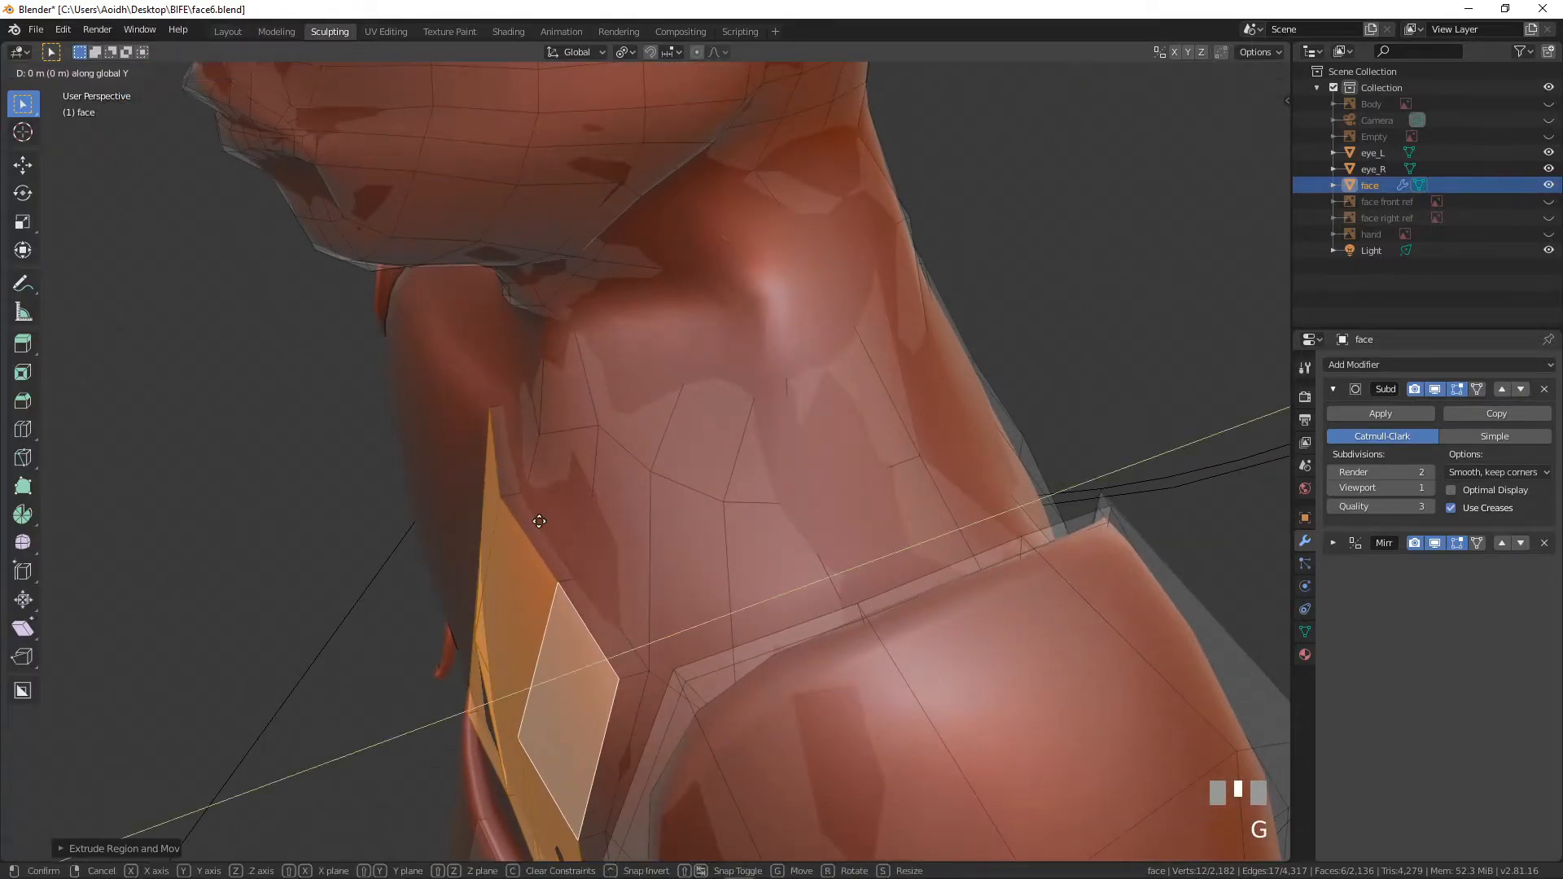
{"action": "left_click", "coordinate": [530, 520]}
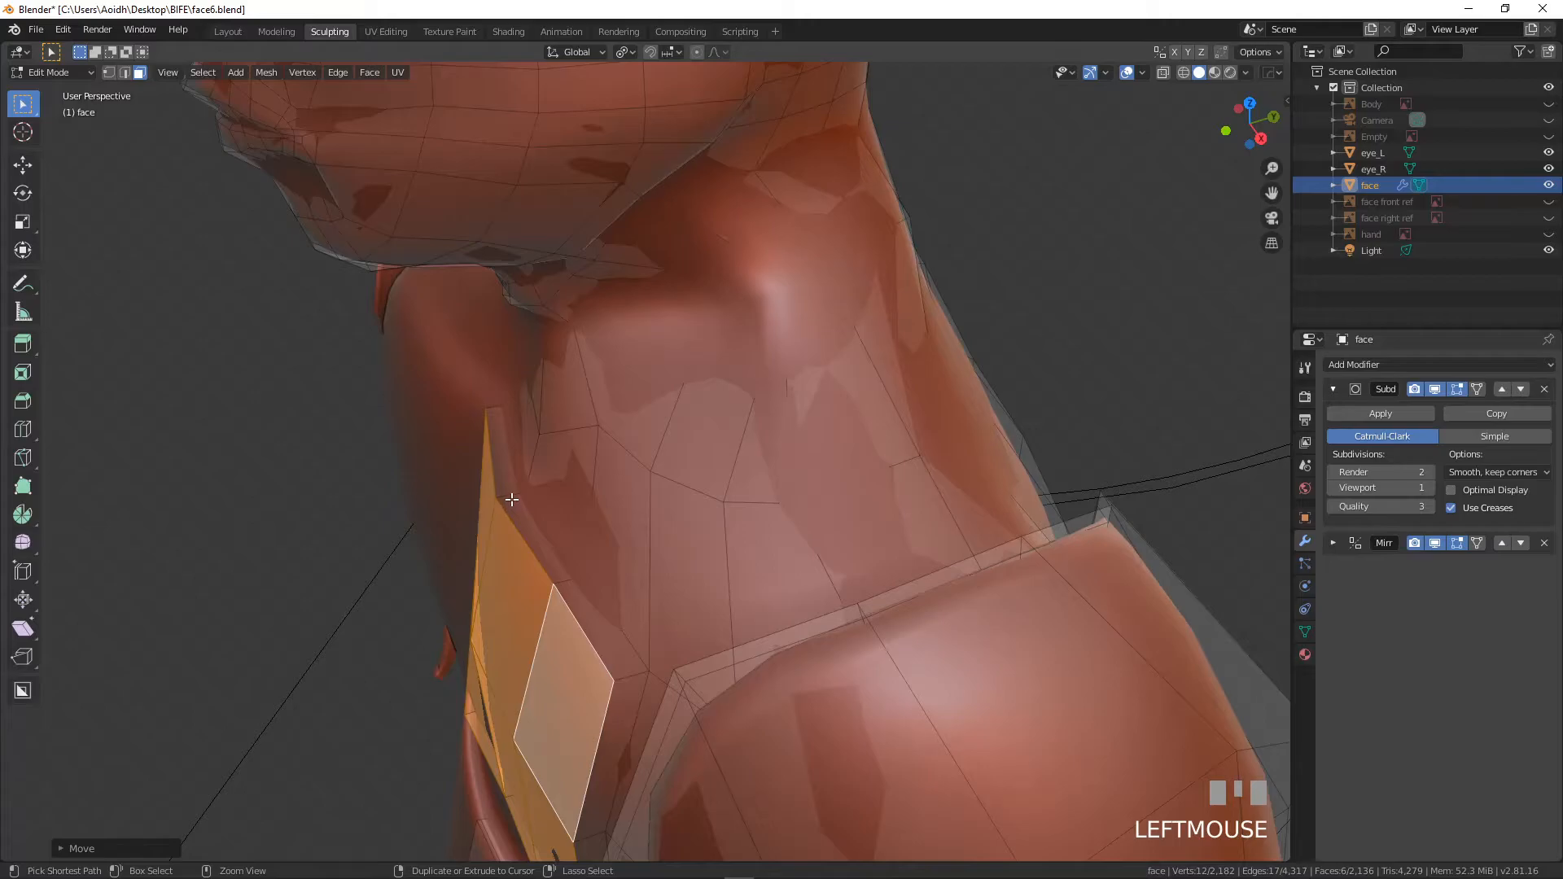
- Add a loop cut around the chest plate's raised side wall, close to its front edge
{"action": "key", "text": "ctrl+r"}
{"action": "left_click", "coordinate": [503, 491]}
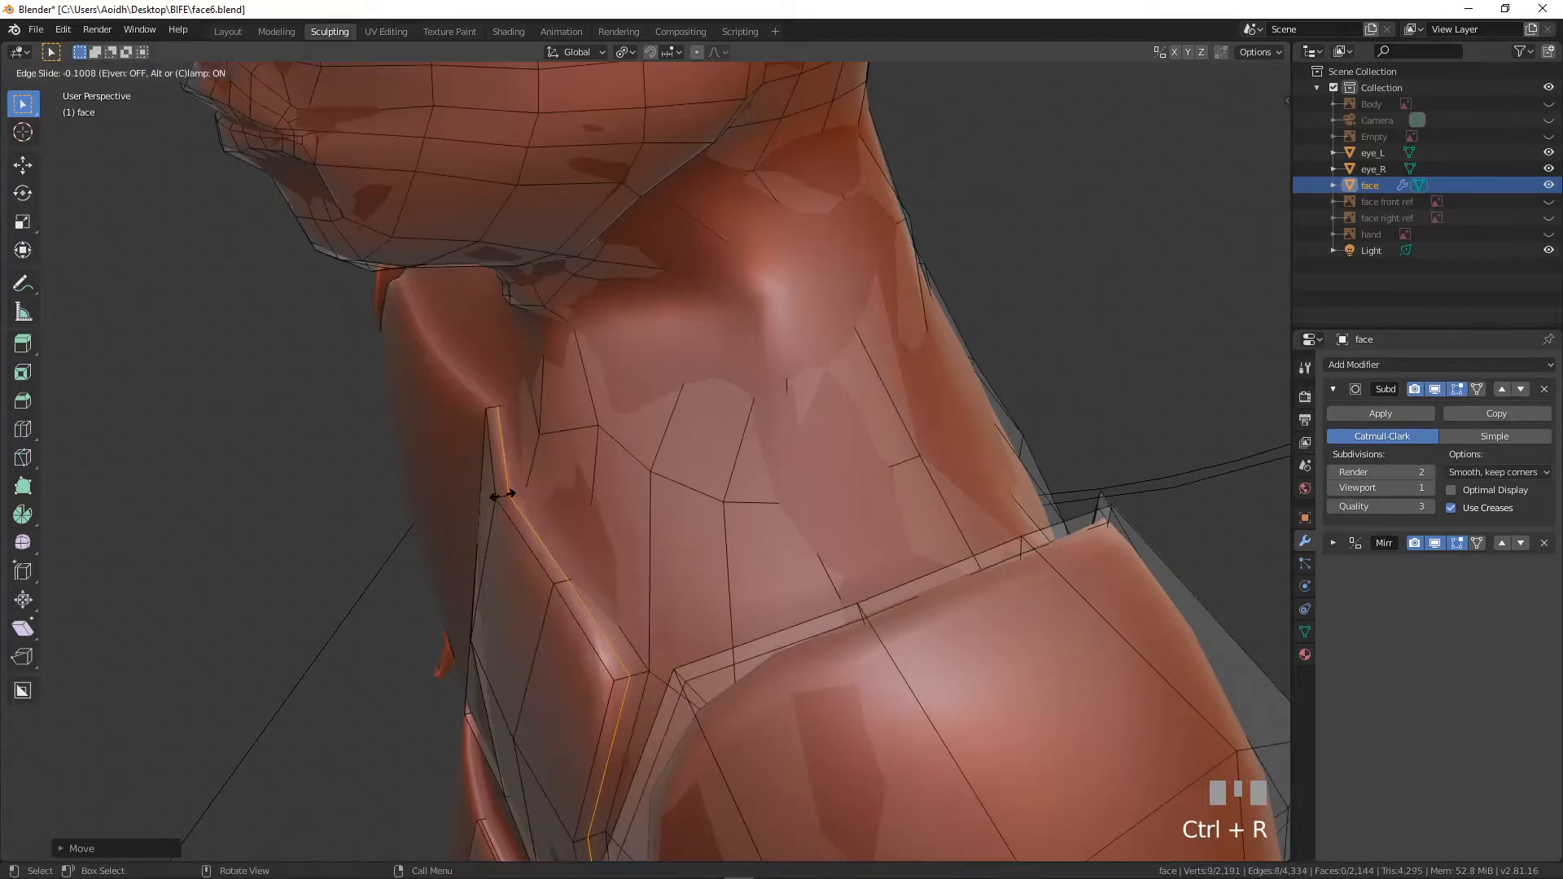
{"action": "left_click", "coordinate": [491, 495]}
{"action": "middle_click_drag", "start_coordinate": [492, 494], "coordinate": [527, 472]}
{"action": "scroll", "coordinate": [559, 462], "scroll_direction": "down", "scroll_amount": 5}
{"action": "scroll", "coordinate": [527, 472], "scroll_direction": "up", "scroll_amount": 5}
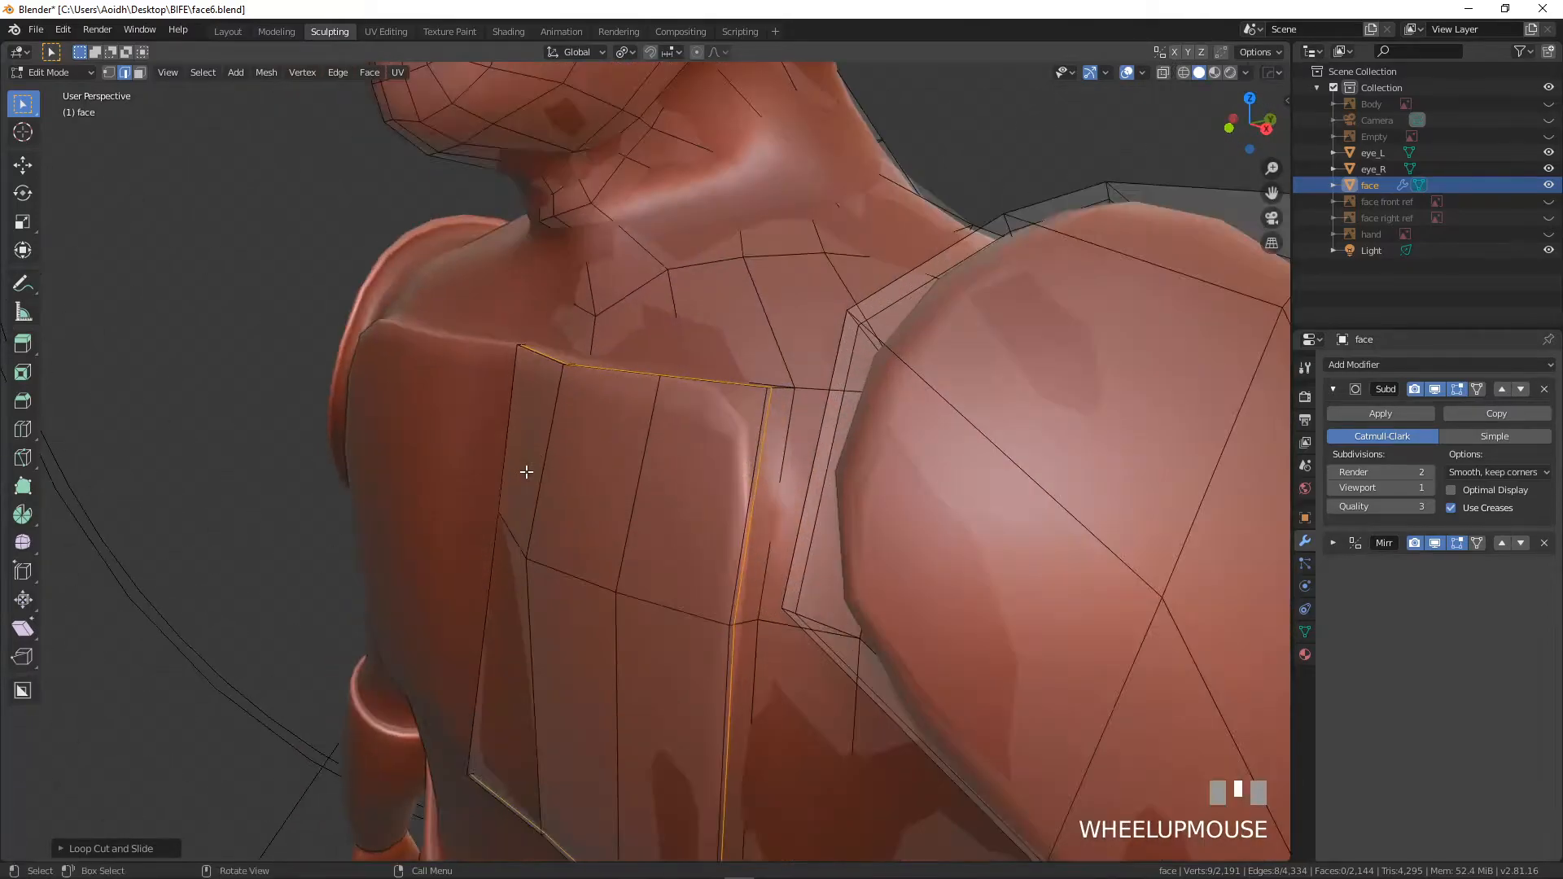
- Select the two upper vertices on the chest plate's centre line and move them forward along the Y axis
{"action": "left_click", "coordinate": [113, 72]}
{"action": "left_click", "coordinate": [499, 513]}
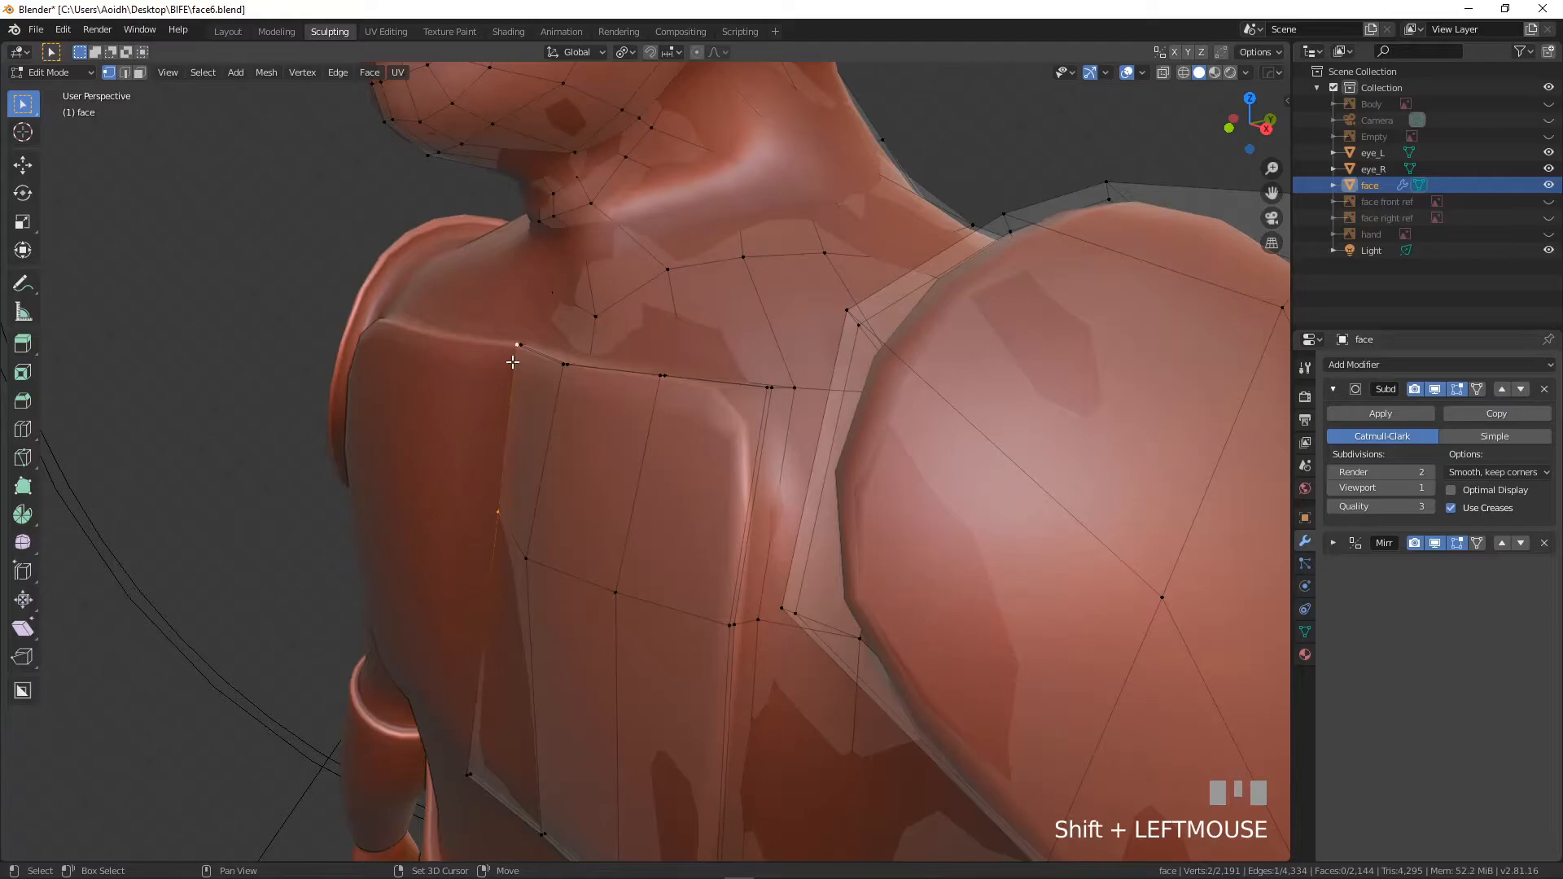
{"action": "key", "text": "g"}
{"action": "key", "text": "y"}
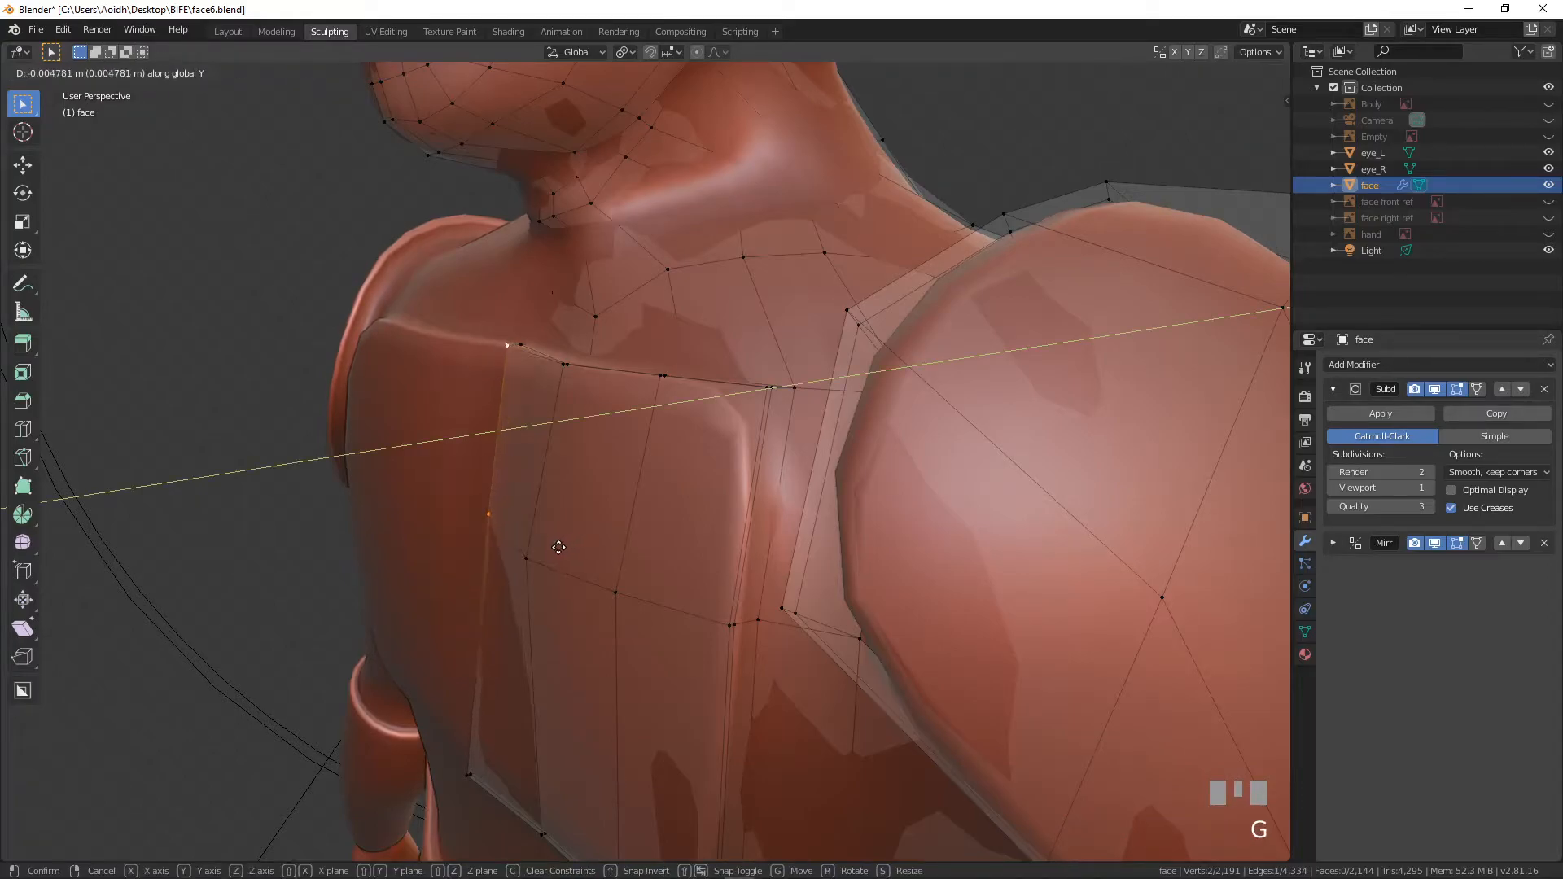
{"action": "left_click", "coordinate": [543, 548]}
- Enable proportional editing, select the upper vertices of the chest plate's outer side wall and move them backward along the Y axis
{"action": "scroll", "coordinate": [541, 548], "scroll_direction": "down", "scroll_amount": 5}
{"action": "middle_click_drag", "start_coordinate": [541, 548], "coordinate": [562, 468]}
{"action": "scroll", "coordinate": [578, 554], "scroll_direction": "up", "scroll_amount": 3}
{"action": "scroll", "coordinate": [630, 562], "scroll_direction": "up", "scroll_amount": 4}
{"action": "middle_click_drag", "start_coordinate": [498, 523], "coordinate": [530, 543]}
{"action": "left_click", "coordinate": [597, 577]}
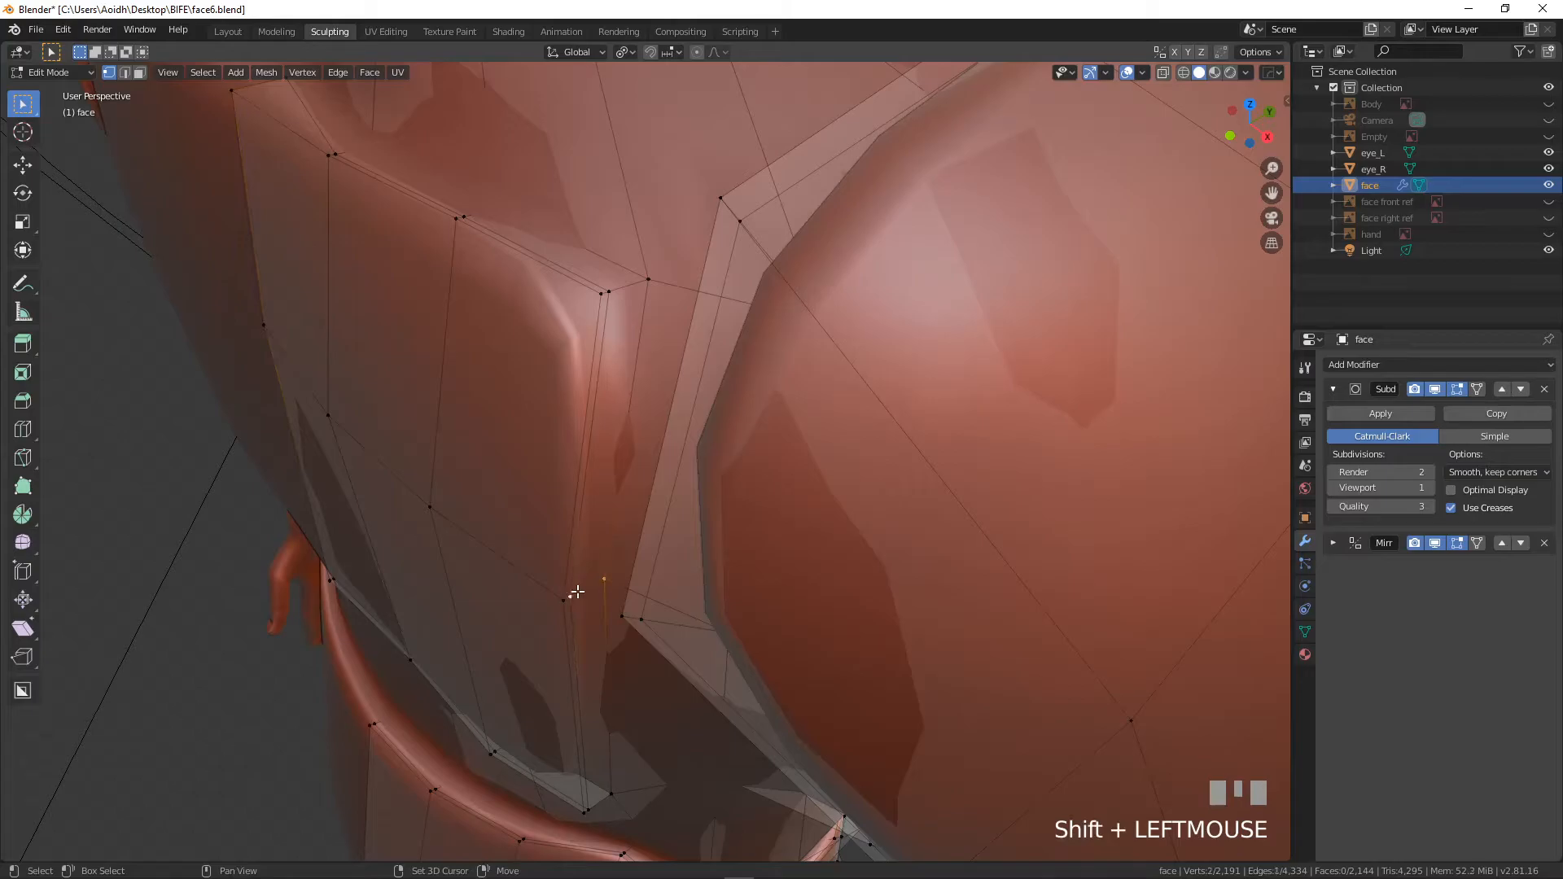
{"action": "left_click_drag", "start_coordinate": [612, 287], "coordinate": [646, 277], "text": "shift"}
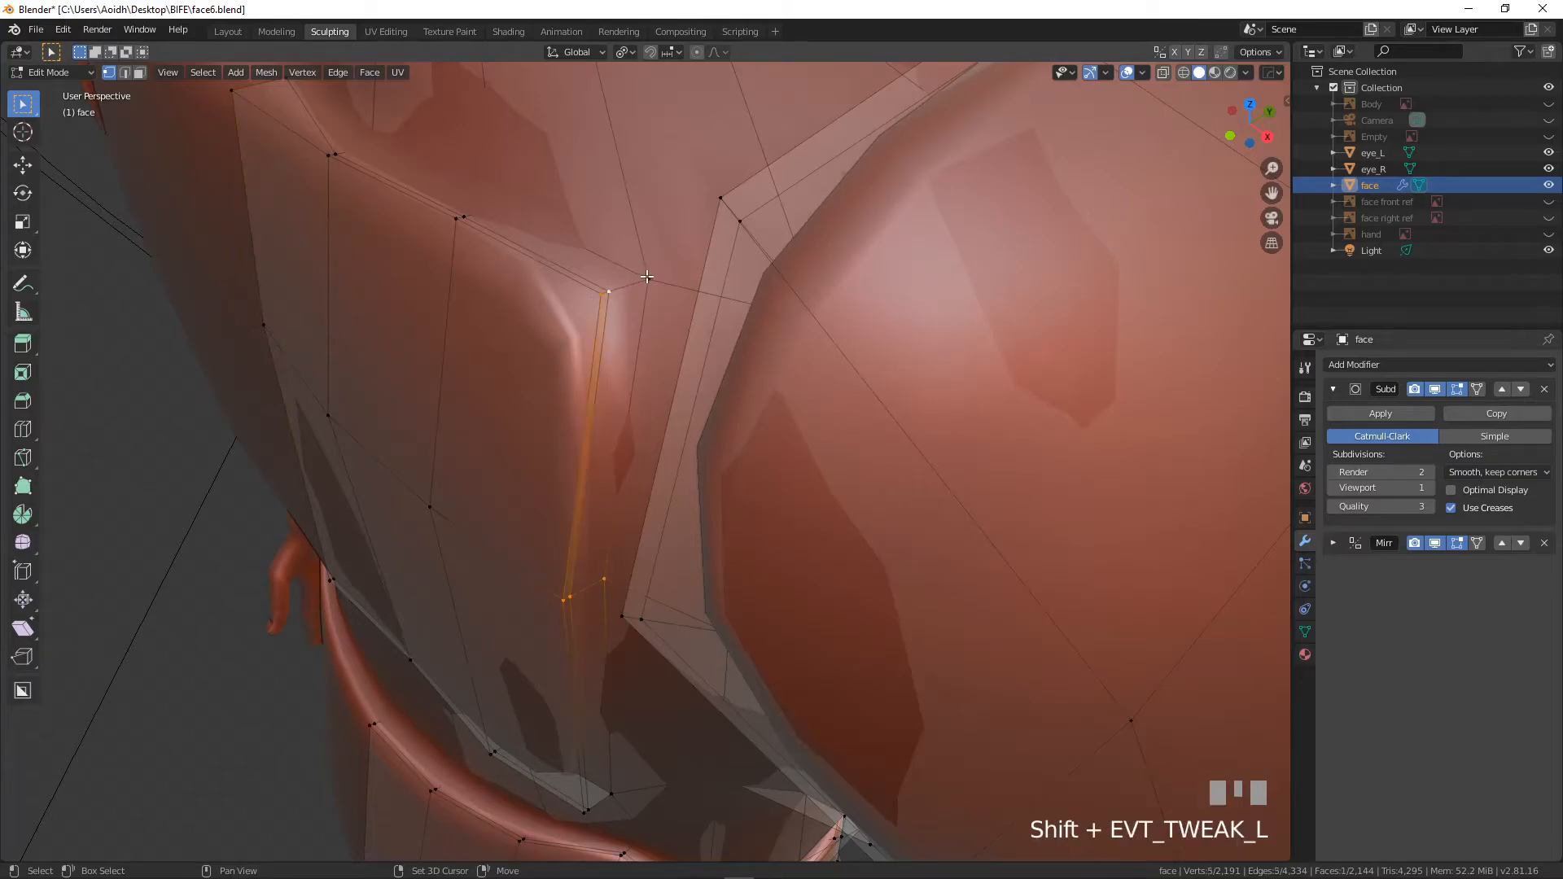
{"action": "left_click", "coordinate": [696, 51]}
{"action": "left_click", "coordinate": [648, 279], "text": "shift"}
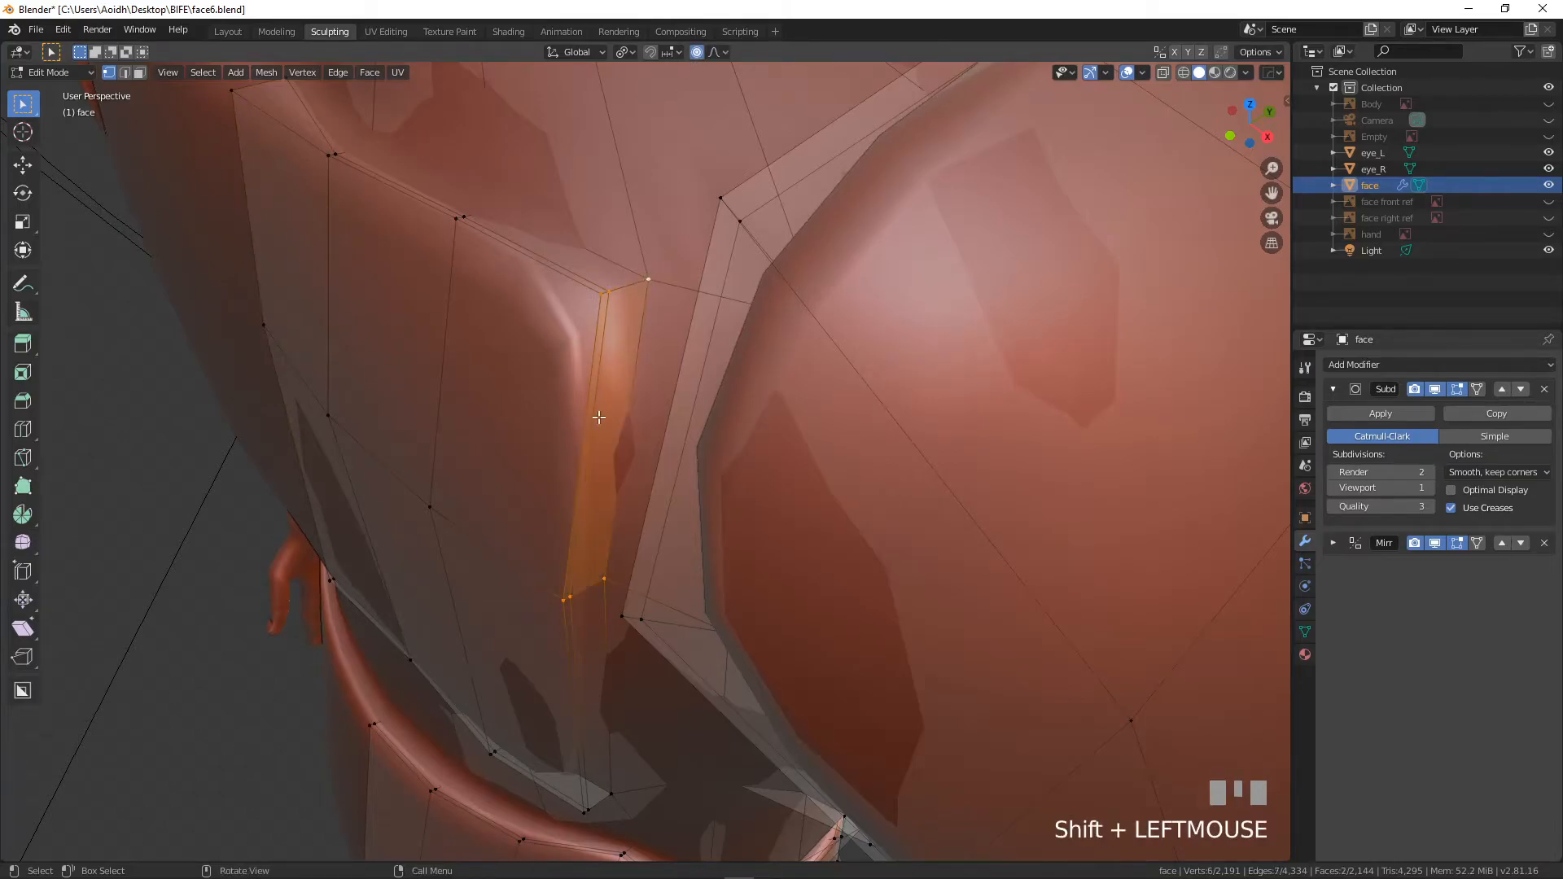
{"action": "key", "text": "g"}
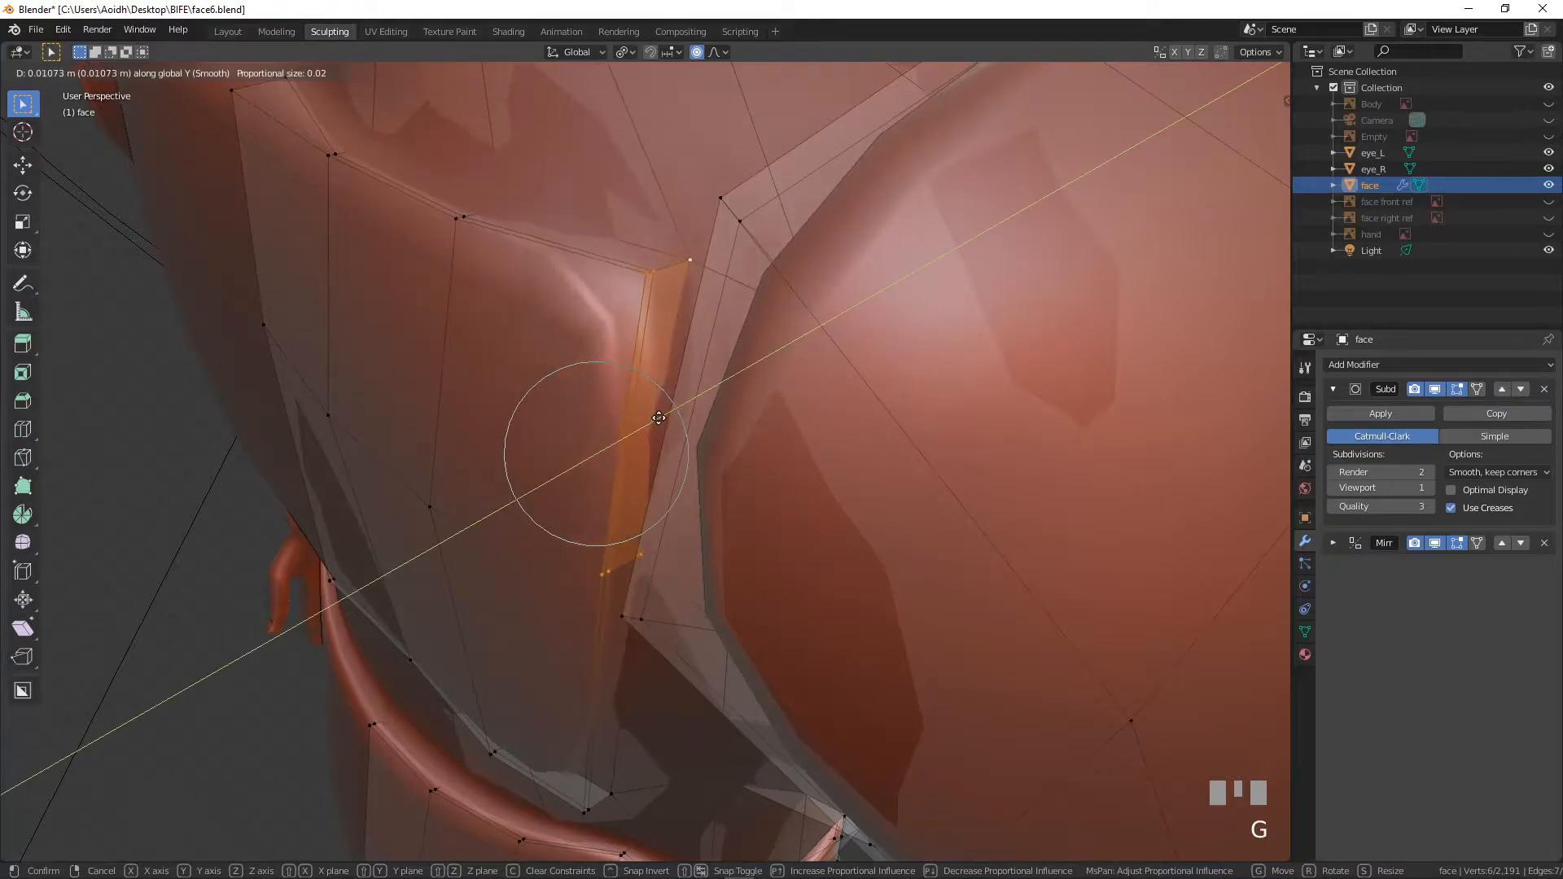
{"action": "left_click", "coordinate": [624, 423]}
- Add the chest plate's lower outer corner vertices to the selection and move the whole outer edge about 0.02 m backward along Y
{"action": "scroll", "coordinate": [624, 423], "scroll_direction": "down", "scroll_amount": 6}
{"action": "middle_click_drag", "start_coordinate": [623, 423], "coordinate": [608, 408]}
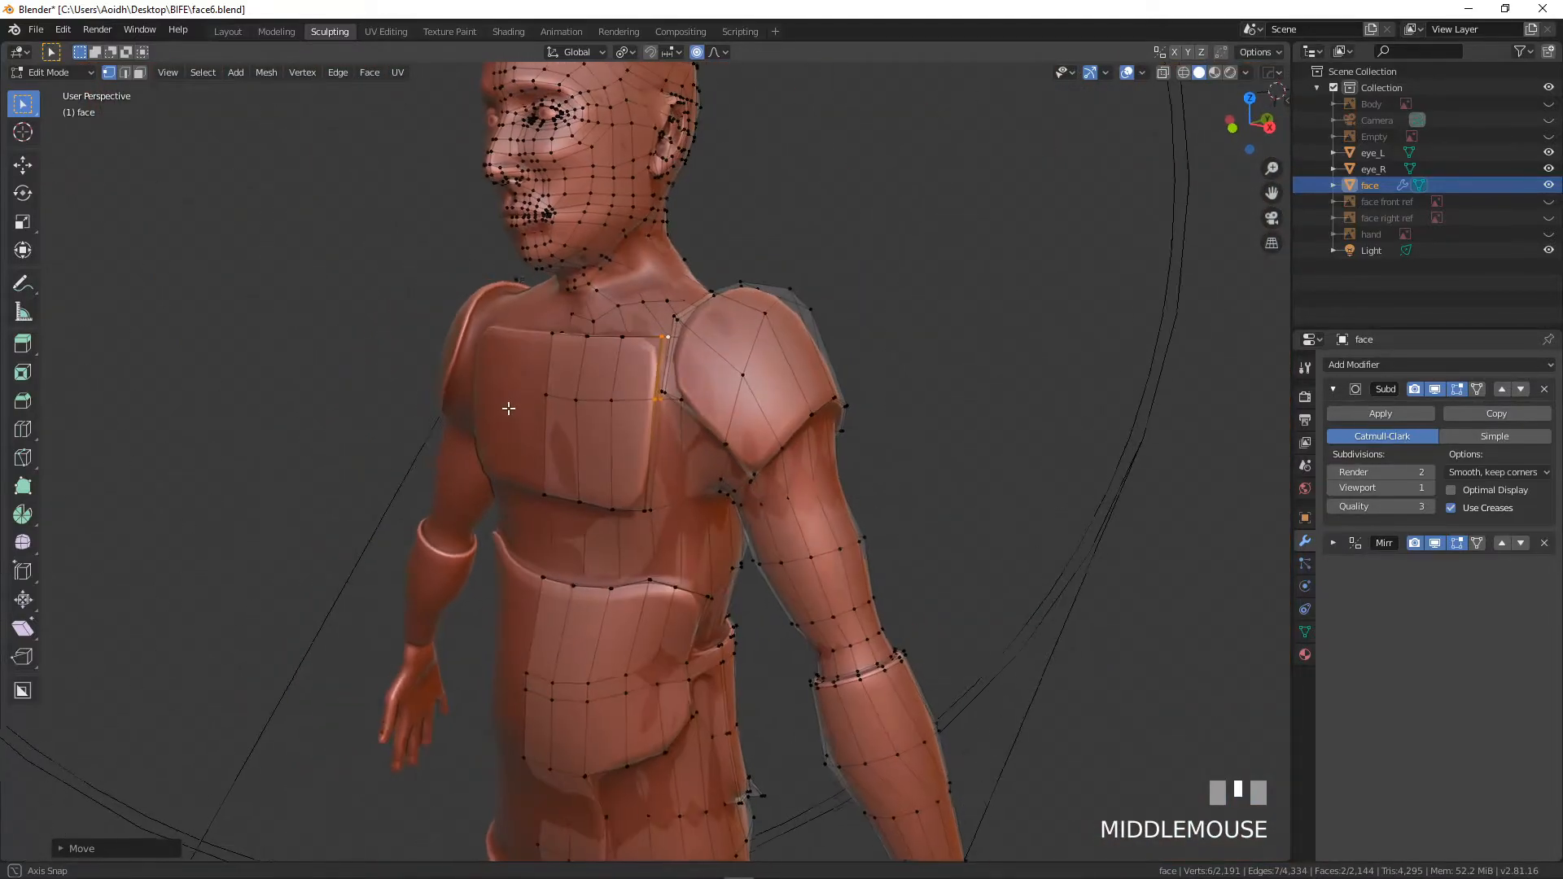
{"action": "scroll", "coordinate": [624, 505], "scroll_direction": "up", "scroll_amount": 5}
{"action": "left_click", "coordinate": [651, 578], "text": "shift"}
{"action": "left_click", "coordinate": [636, 580], "text": "shift"}
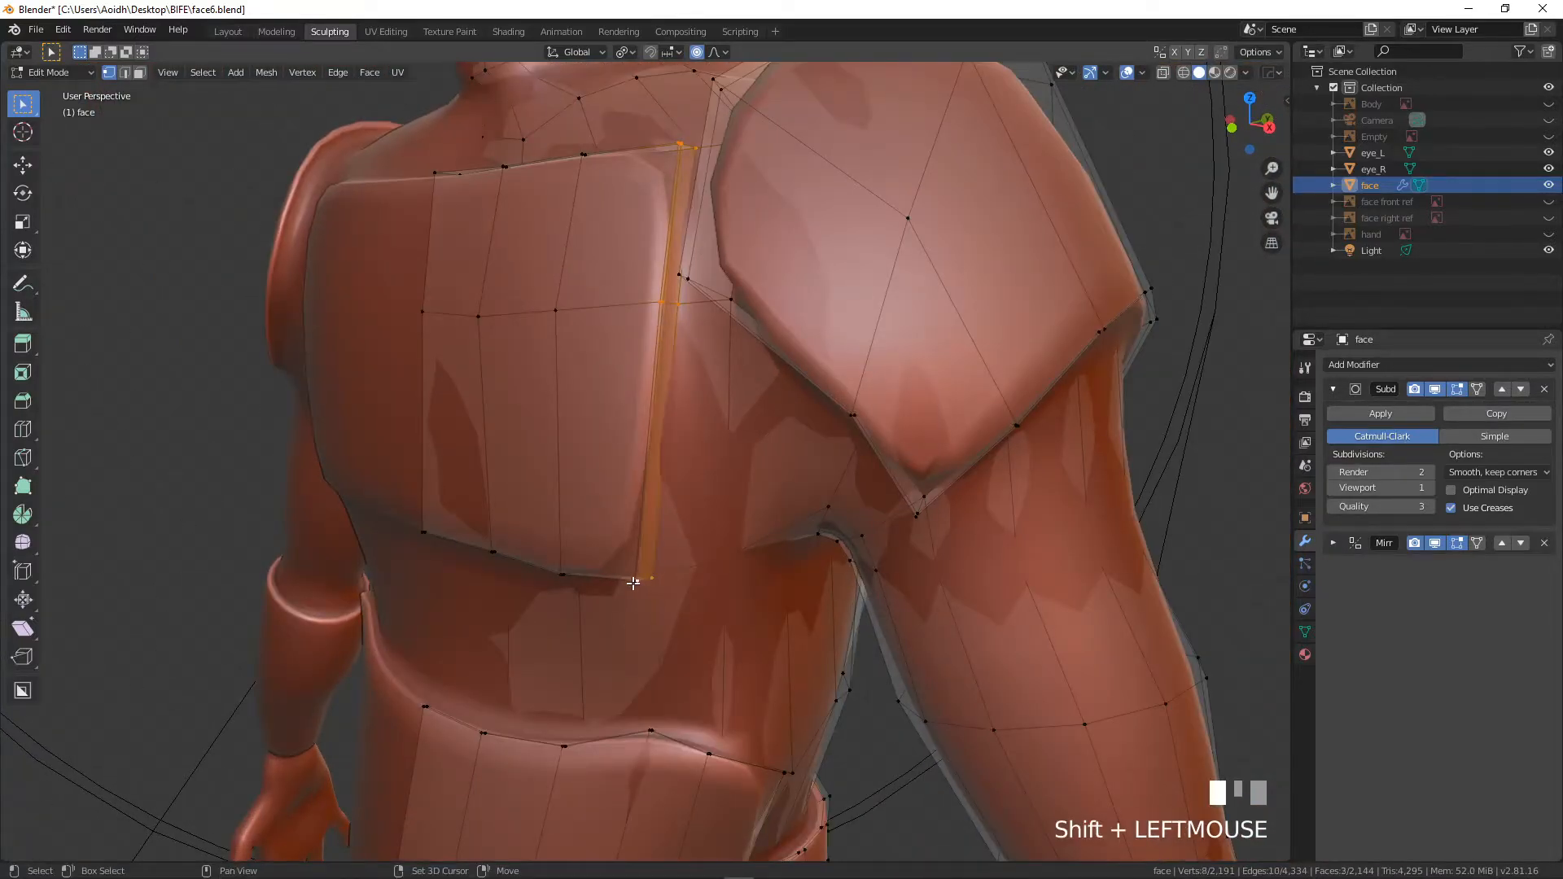
{"action": "key", "text": "g"}
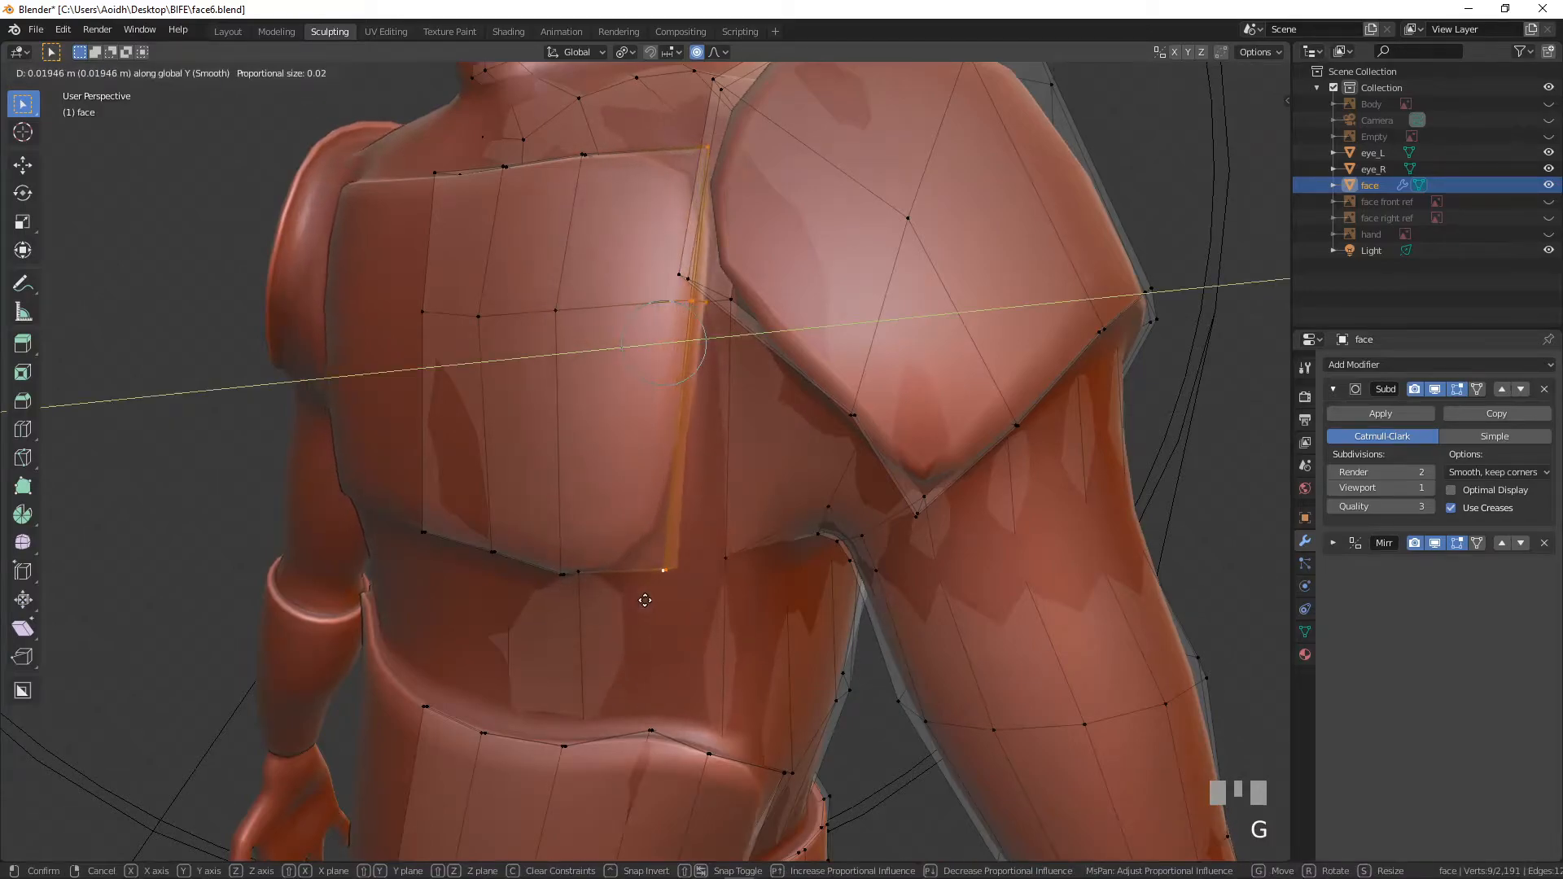
{"action": "left_click", "coordinate": [650, 599]}
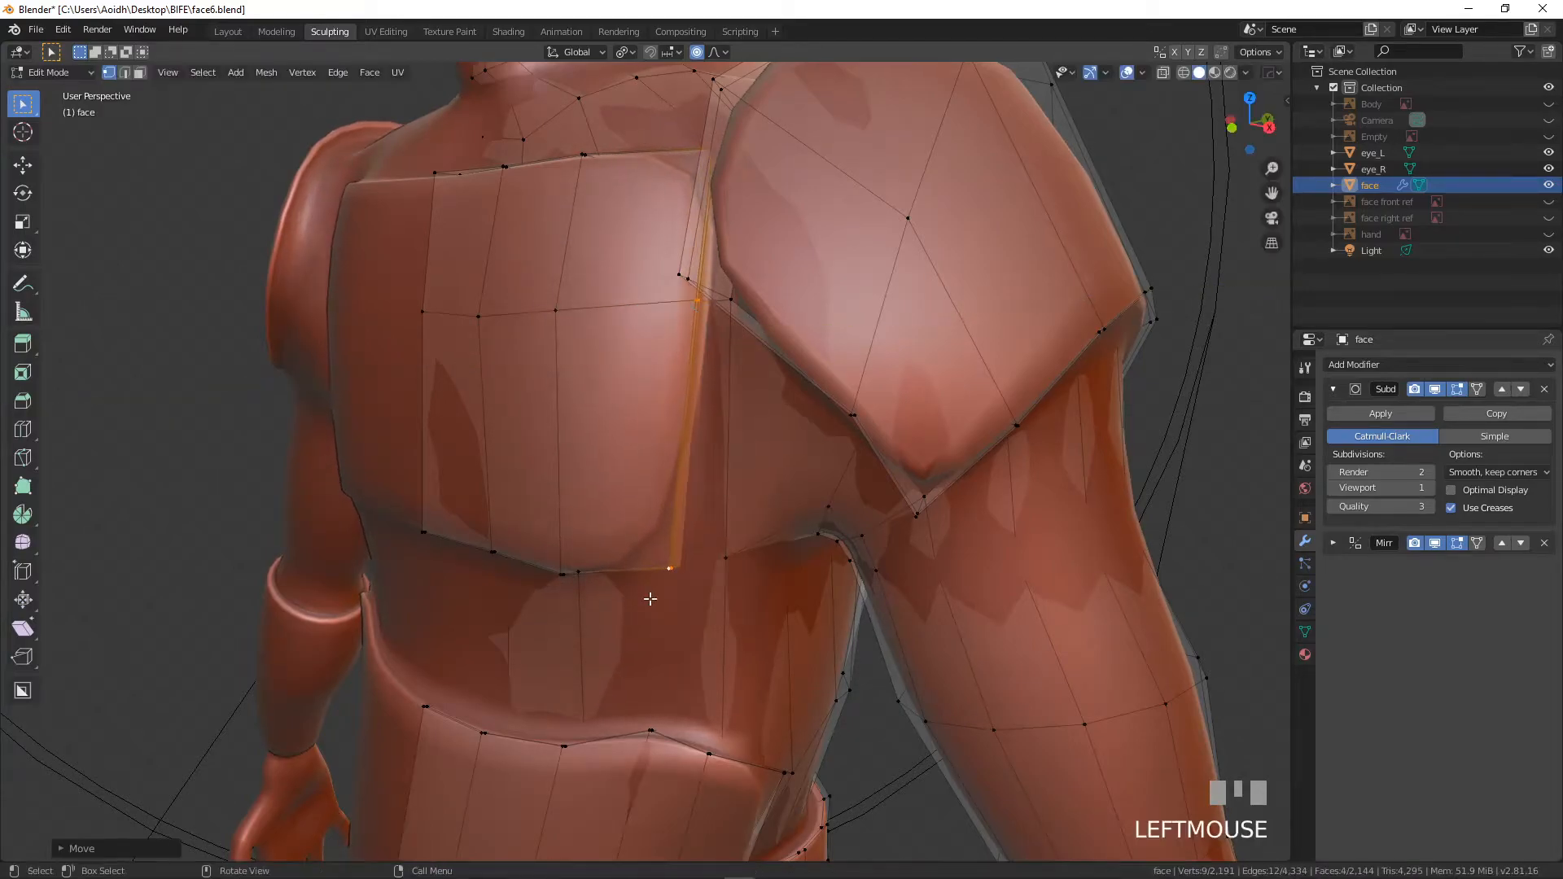
- Move the torso vertex beside the chest plate's lower outer corner backward along the Y axis
{"action": "key", "text": "g"}
{"action": "left_click", "coordinate": [723, 557]}
{"action": "left_click", "coordinate": [723, 558]}
{"action": "key", "text": "g"}
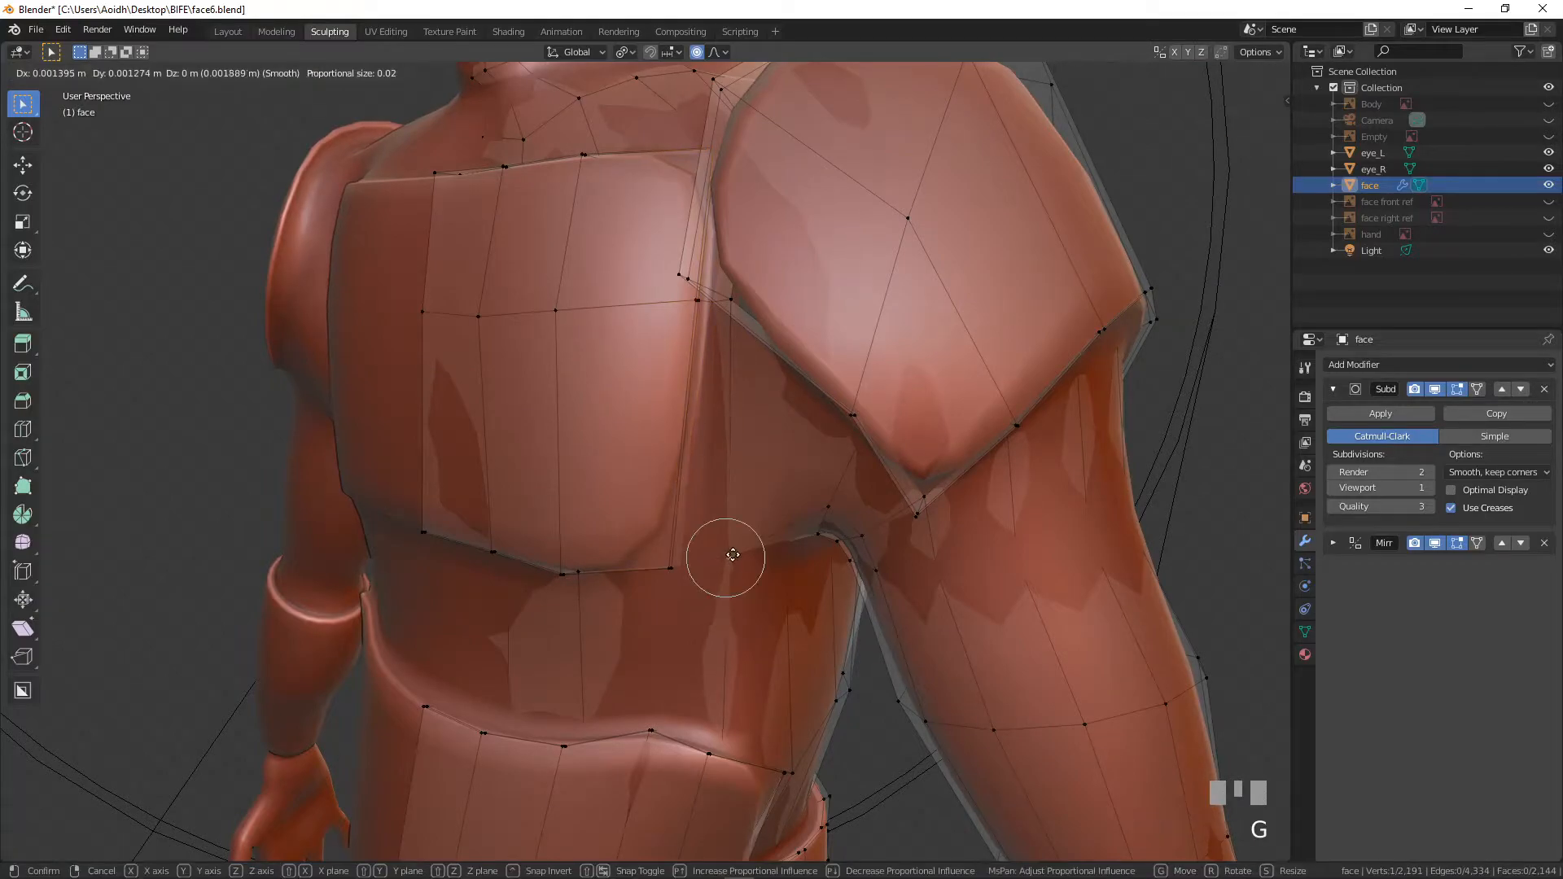
{"action": "key", "text": "y"}
{"action": "left_click", "coordinate": [739, 552]}
- Examine the finished chest plate in Object Mode from the front and the side
{"action": "scroll", "coordinate": [733, 551], "scroll_direction": "down", "scroll_amount": 5}
{"action": "middle_click_drag", "start_coordinate": [728, 546], "coordinate": [682, 463]}
{"action": "scroll", "coordinate": [771, 623], "scroll_direction": "up", "scroll_amount": 2}
{"action": "scroll", "coordinate": [765, 537], "scroll_direction": "down", "scroll_amount": 3}
{"action": "key", "text": "Tab"}
{"action": "scroll", "coordinate": [658, 472], "scroll_direction": "up", "scroll_amount": 2}
{"action": "scroll", "coordinate": [547, 740], "scroll_direction": "down", "scroll_amount": 3}
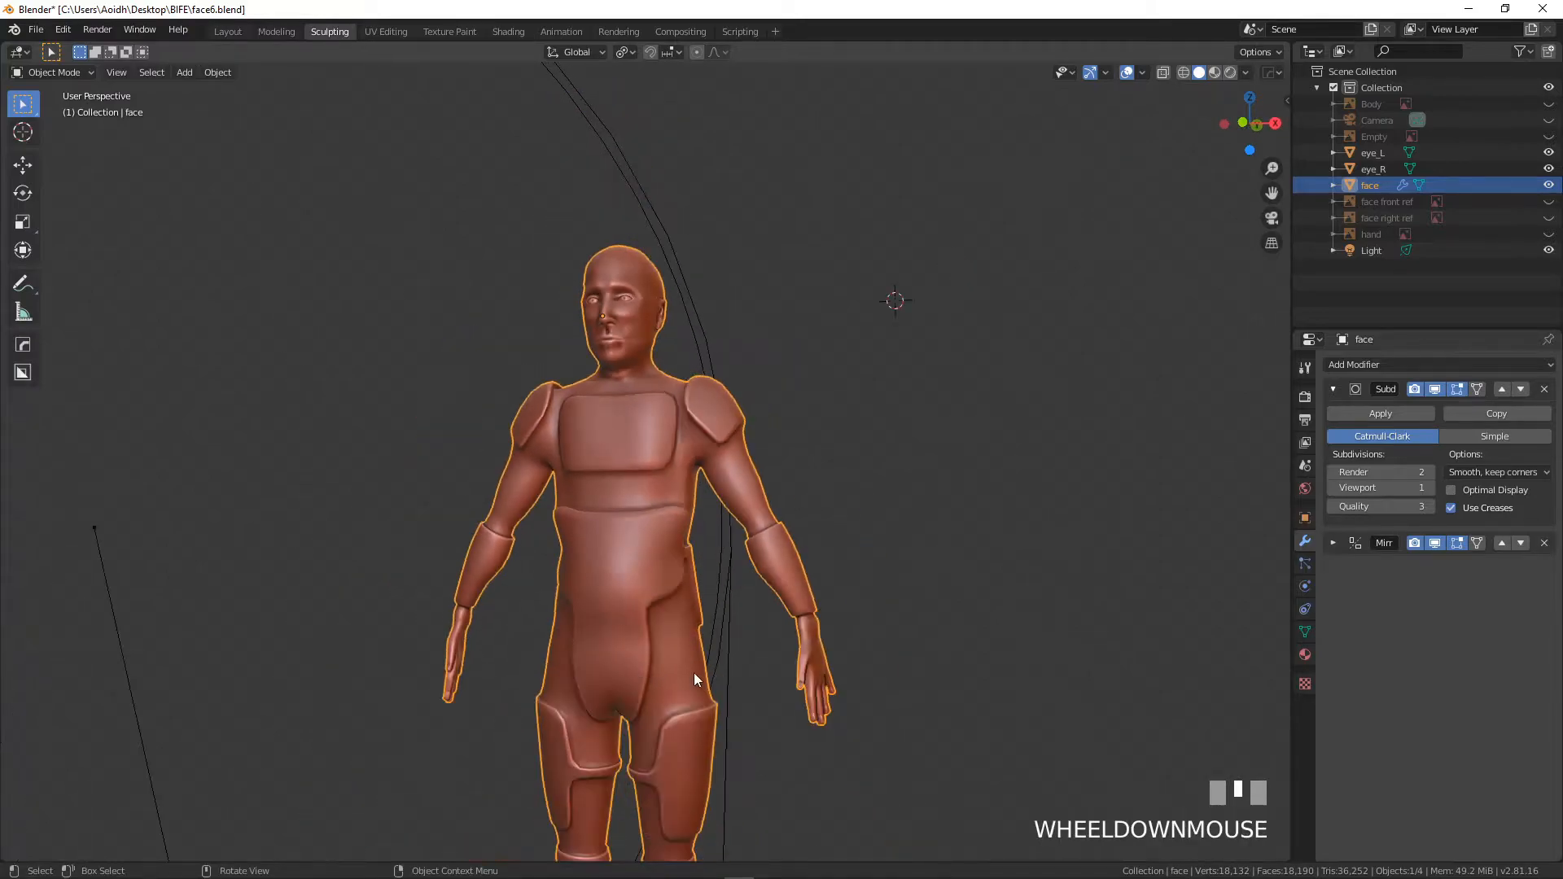
{"action": "middle_click_drag", "start_coordinate": [696, 678], "coordinate": [642, 607]}
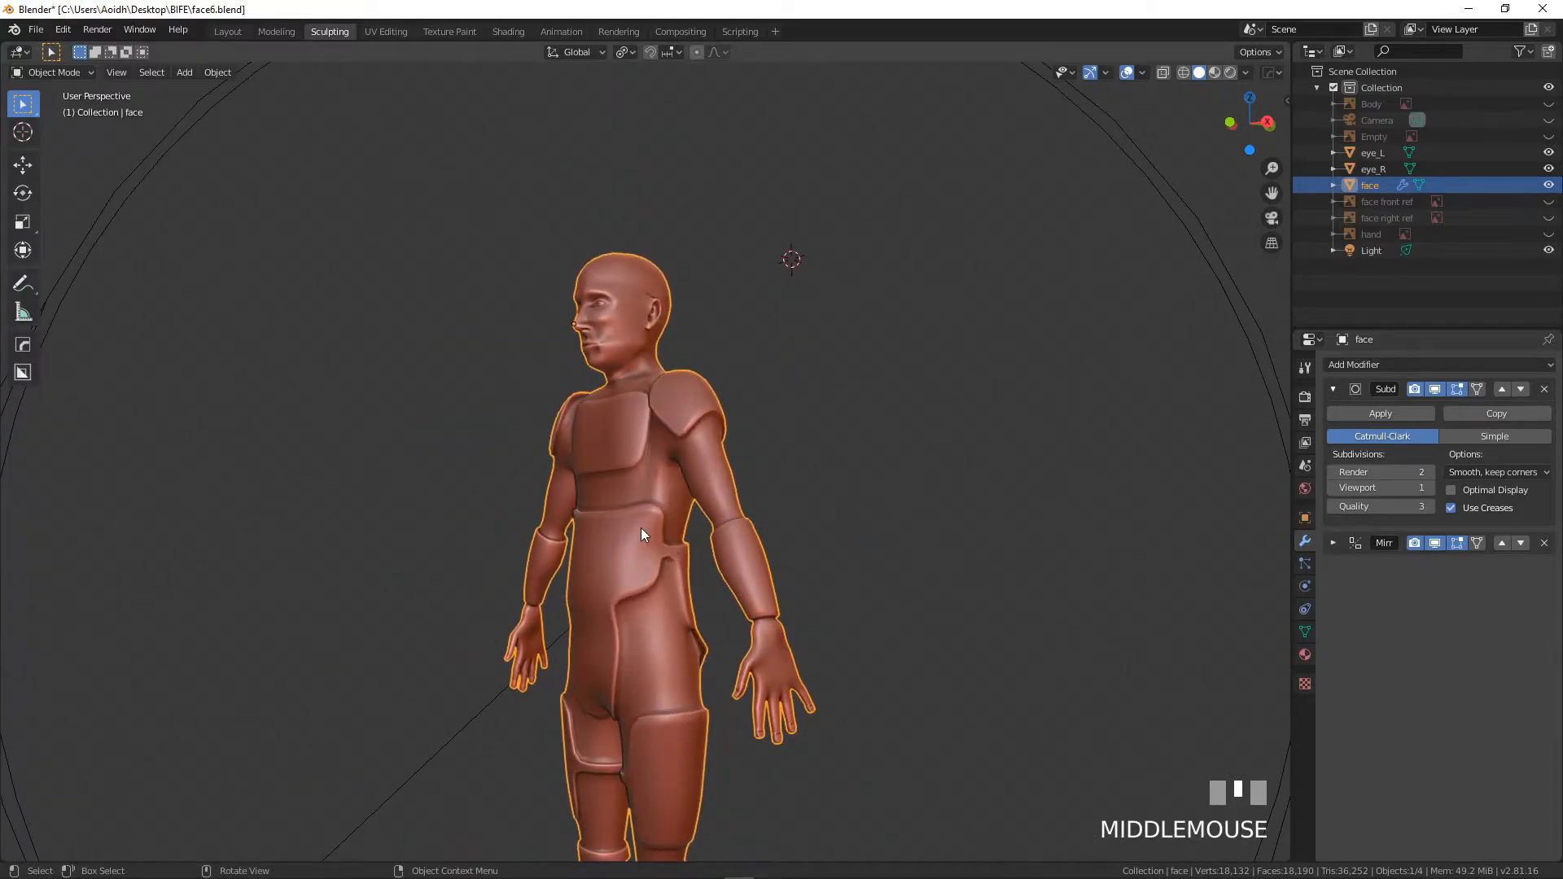
{"action": "scroll", "coordinate": [642, 534], "scroll_direction": "up", "scroll_amount": 2}
{"action": "middle_click_drag", "start_coordinate": [608, 474], "coordinate": [649, 492]}
{"action": "scroll", "coordinate": [553, 535], "scroll_direction": "up", "scroll_amount": 2}
- Try adding a loop cut in Edit Mode through the area between the chest plate and the shoulder pad
{"action": "key", "text": "Tab"}
{"action": "scroll", "coordinate": [584, 474], "scroll_direction": "up", "scroll_amount": 3}
{"action": "key", "text": "ctrl+r"}
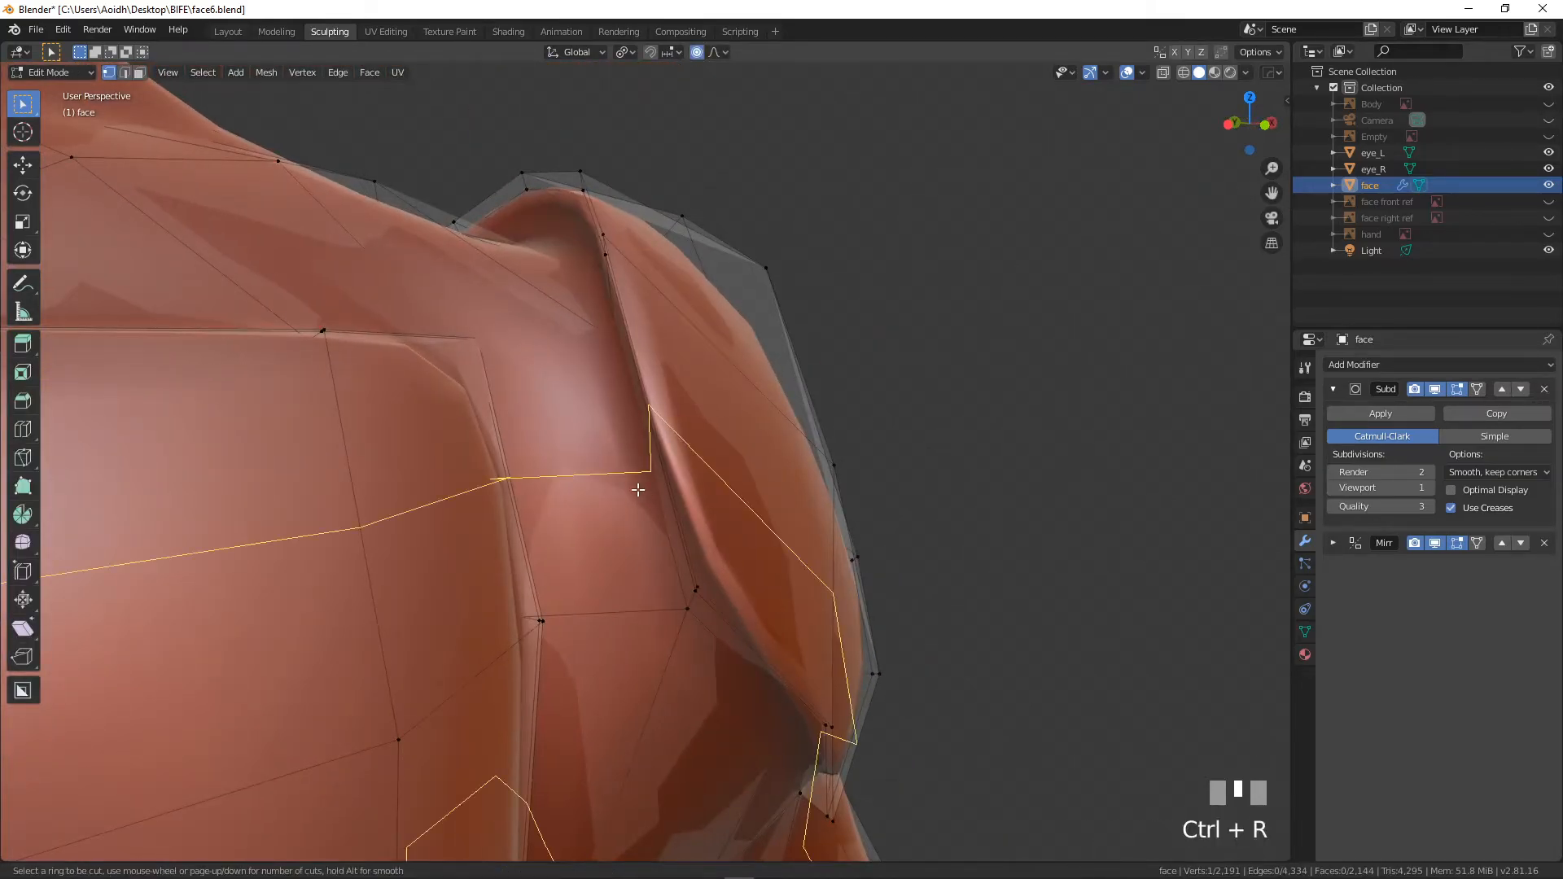
{"action": "left_click", "coordinate": [632, 516]}
{"action": "left_click", "coordinate": [632, 541]}
{"action": "scroll", "coordinate": [632, 540], "scroll_direction": "down", "scroll_amount": 3}
{"action": "middle_click_drag", "start_coordinate": [631, 541], "coordinate": [481, 732]}
{"action": "scroll", "coordinate": [408, 548], "scroll_direction": "down", "scroll_amount": 3}
{"action": "key", "text": "ctrl+z"}
- Inspect the mesh around the shoulder pad and the chest plate's outer edge from several angles
{"action": "scroll", "coordinate": [772, 579], "scroll_direction": "up", "scroll_amount": 4}
{"action": "scroll", "coordinate": [709, 579], "scroll_direction": "up", "scroll_amount": 3}
{"action": "scroll", "coordinate": [558, 555], "scroll_direction": "down", "scroll_amount": 5}
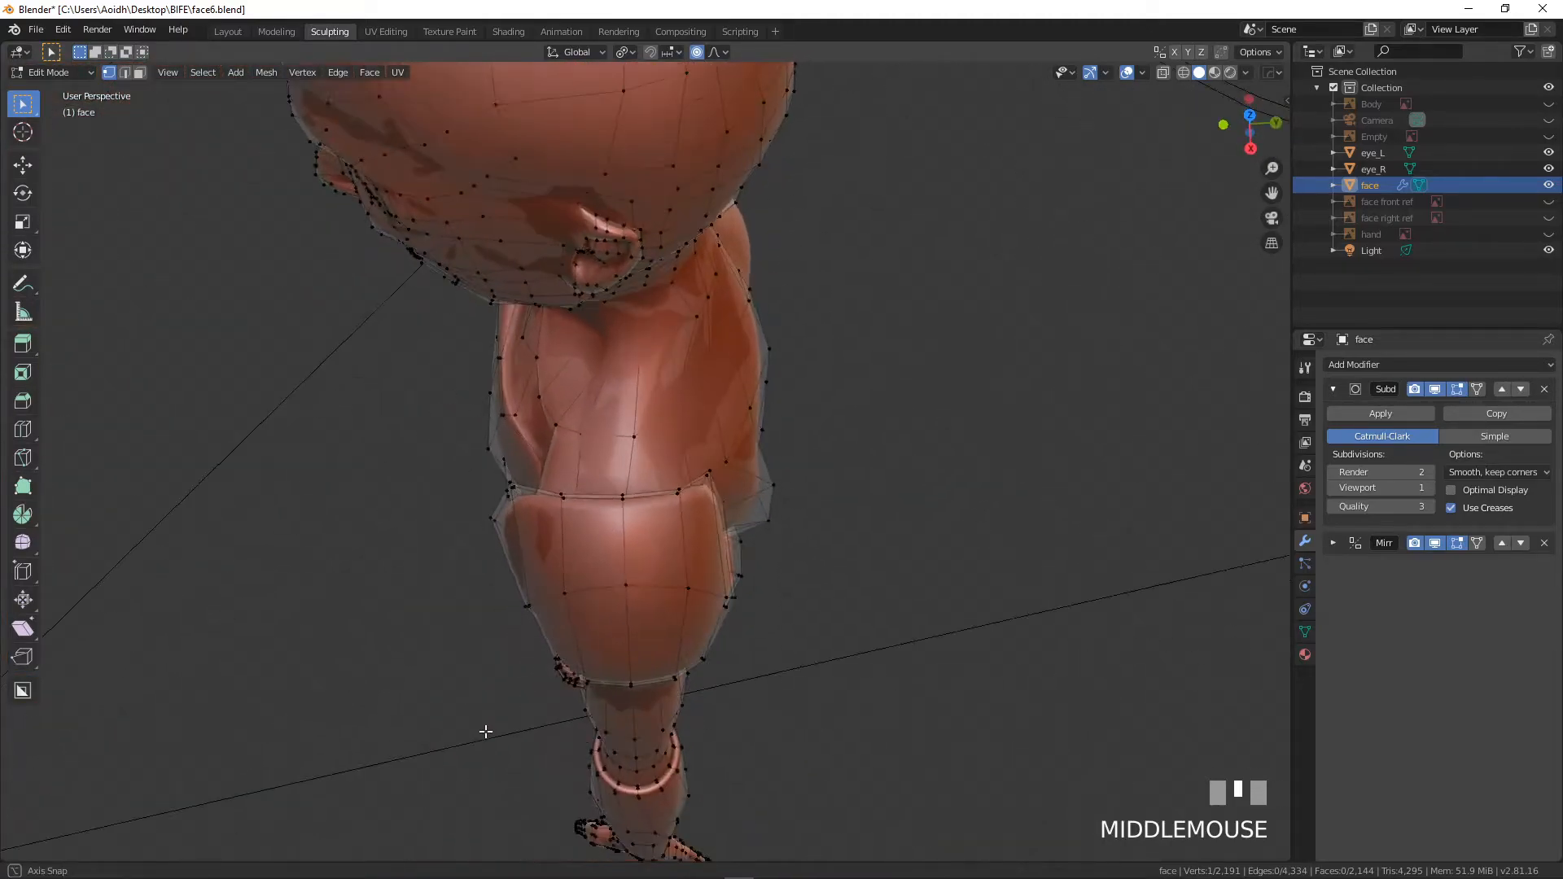
{"action": "scroll", "coordinate": [524, 680], "scroll_direction": "up", "scroll_amount": 2}
{"action": "middle_click_drag", "start_coordinate": [524, 680], "coordinate": [802, 534]}
{"action": "scroll", "coordinate": [434, 576], "scroll_direction": "down", "scroll_amount": 3}
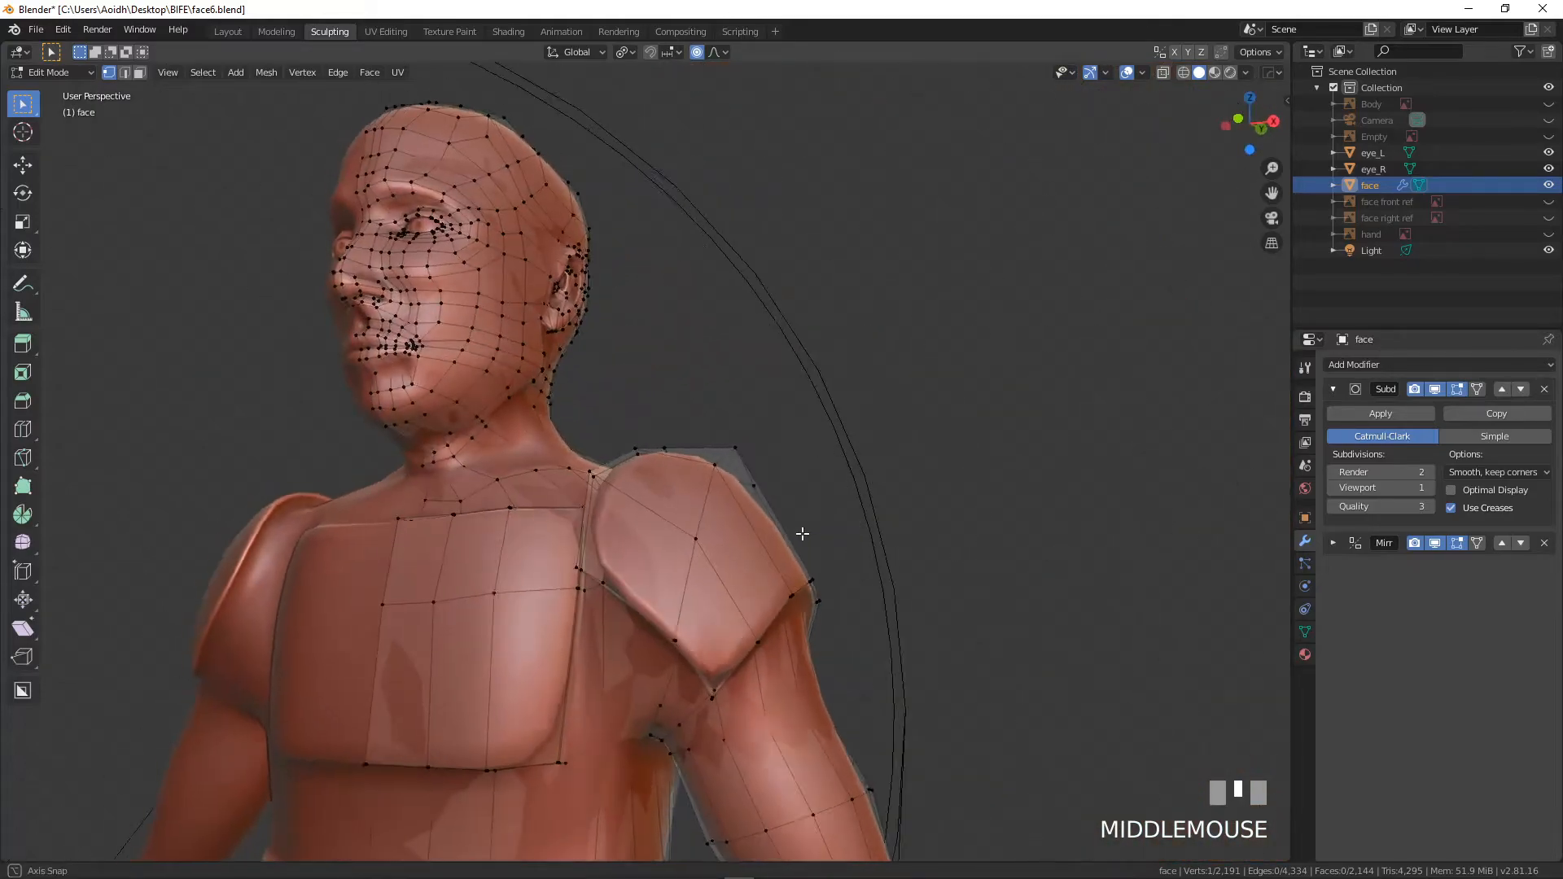
{"action": "scroll", "coordinate": [569, 598], "scroll_direction": "down", "scroll_amount": 3}
{"action": "middle_click_drag", "start_coordinate": [570, 598], "coordinate": [642, 571], "text": "shift"}
{"action": "scroll", "coordinate": [659, 558], "scroll_direction": "up", "scroll_amount": 2}
{"action": "scroll", "coordinate": [644, 571], "scroll_direction": "up", "scroll_amount": 3}
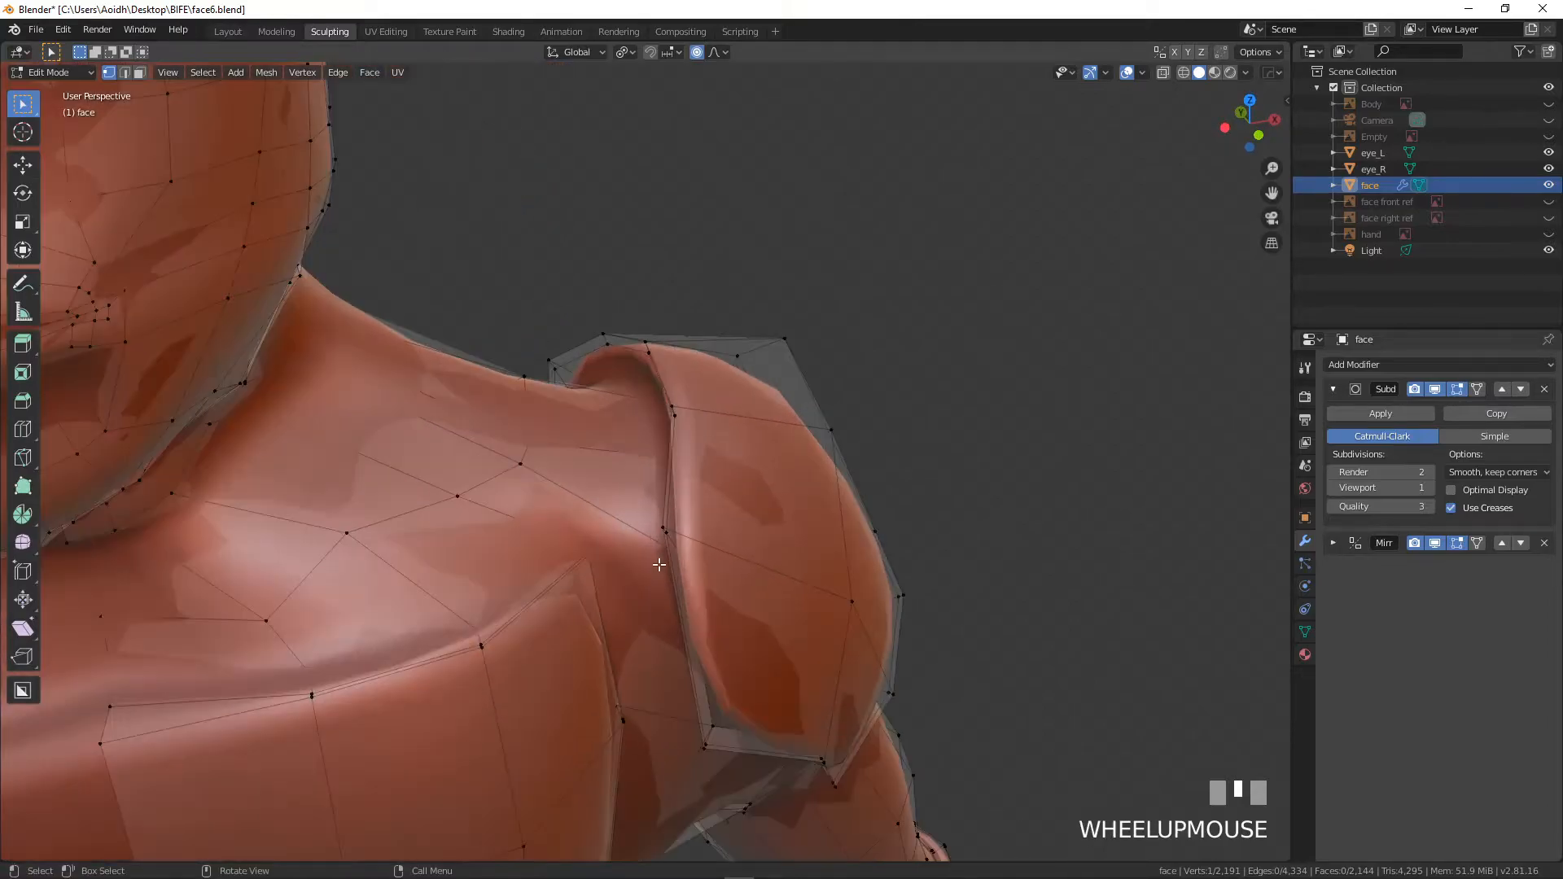
{"action": "scroll", "coordinate": [711, 513], "scroll_direction": "down", "scroll_amount": 4}
{"action": "middle_click_drag", "start_coordinate": [710, 513], "coordinate": [656, 470]}
- Return to Object Mode and check the whole armored body in front view, from the head down to the feet
{"action": "key", "text": "Tab"}
{"action": "scroll", "coordinate": [726, 526], "scroll_direction": "down", "scroll_amount": 4}
{"action": "key", "text": "KP_1"}
{"action": "scroll", "coordinate": [663, 517], "scroll_direction": "down", "scroll_amount": 3}
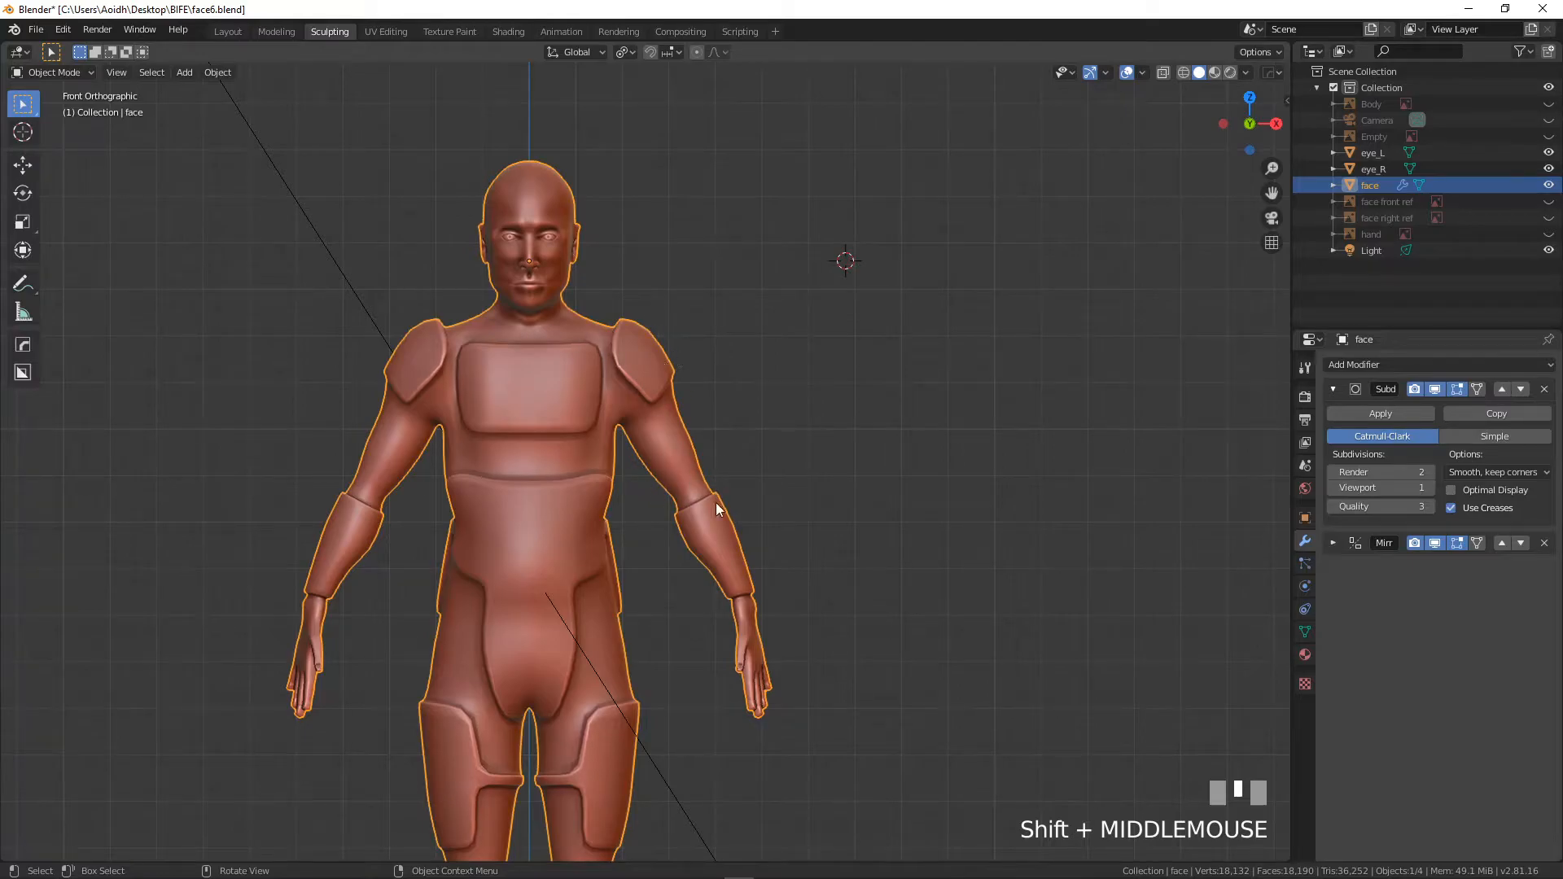
{"action": "scroll", "coordinate": [694, 528], "scroll_direction": "down", "scroll_amount": 3}
{"action": "middle_click_drag", "start_coordinate": [692, 535], "coordinate": [708, 399], "text": "shift"}
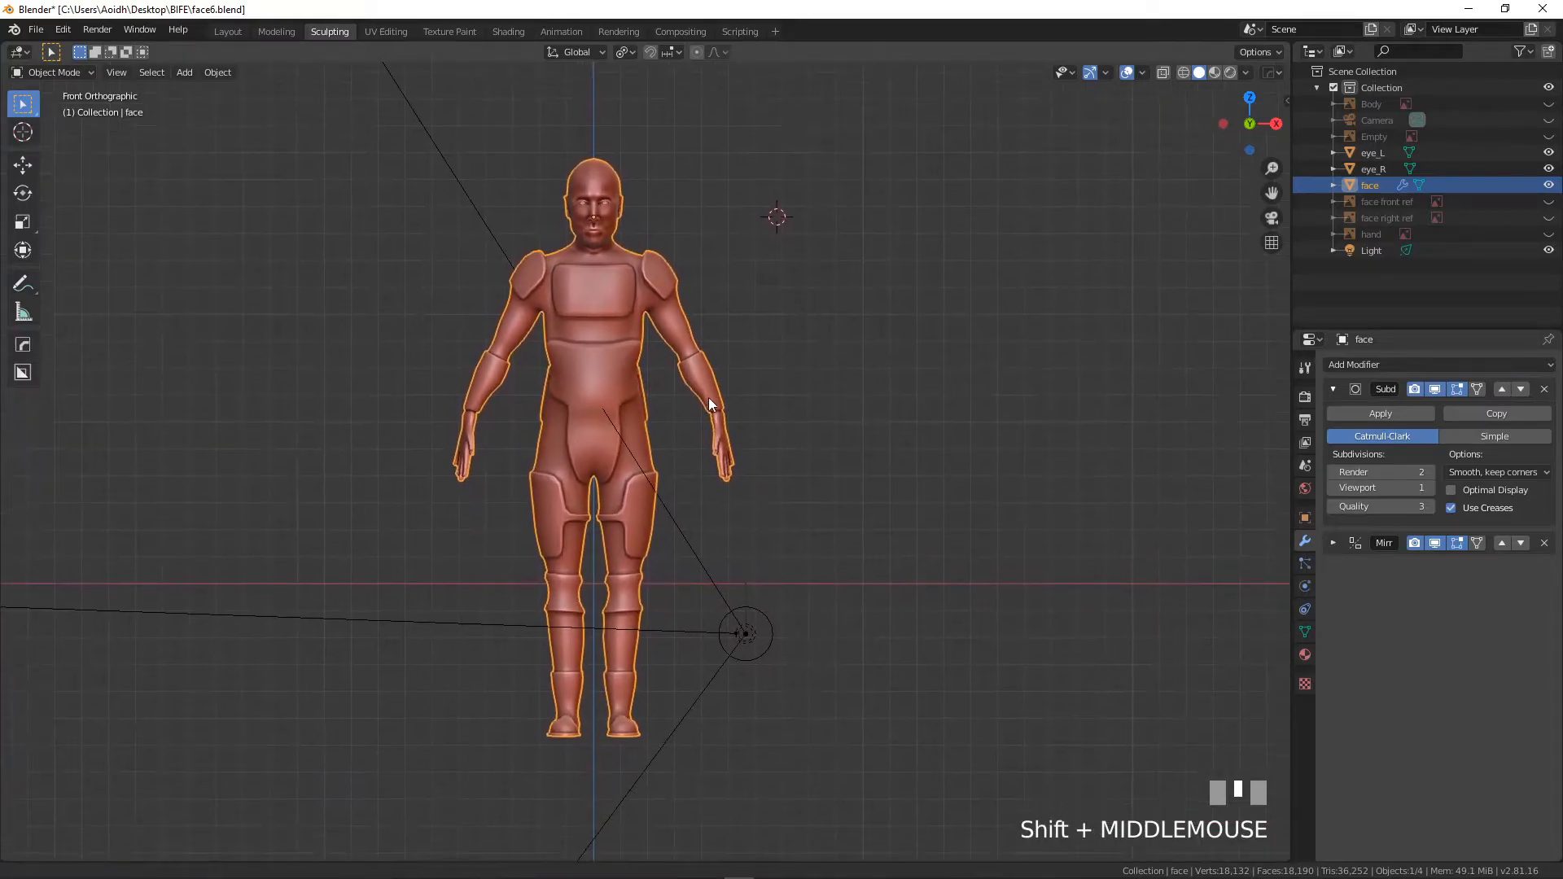
{"action": "middle_click_drag", "start_coordinate": [613, 520], "coordinate": [605, 375], "text": "shift"}
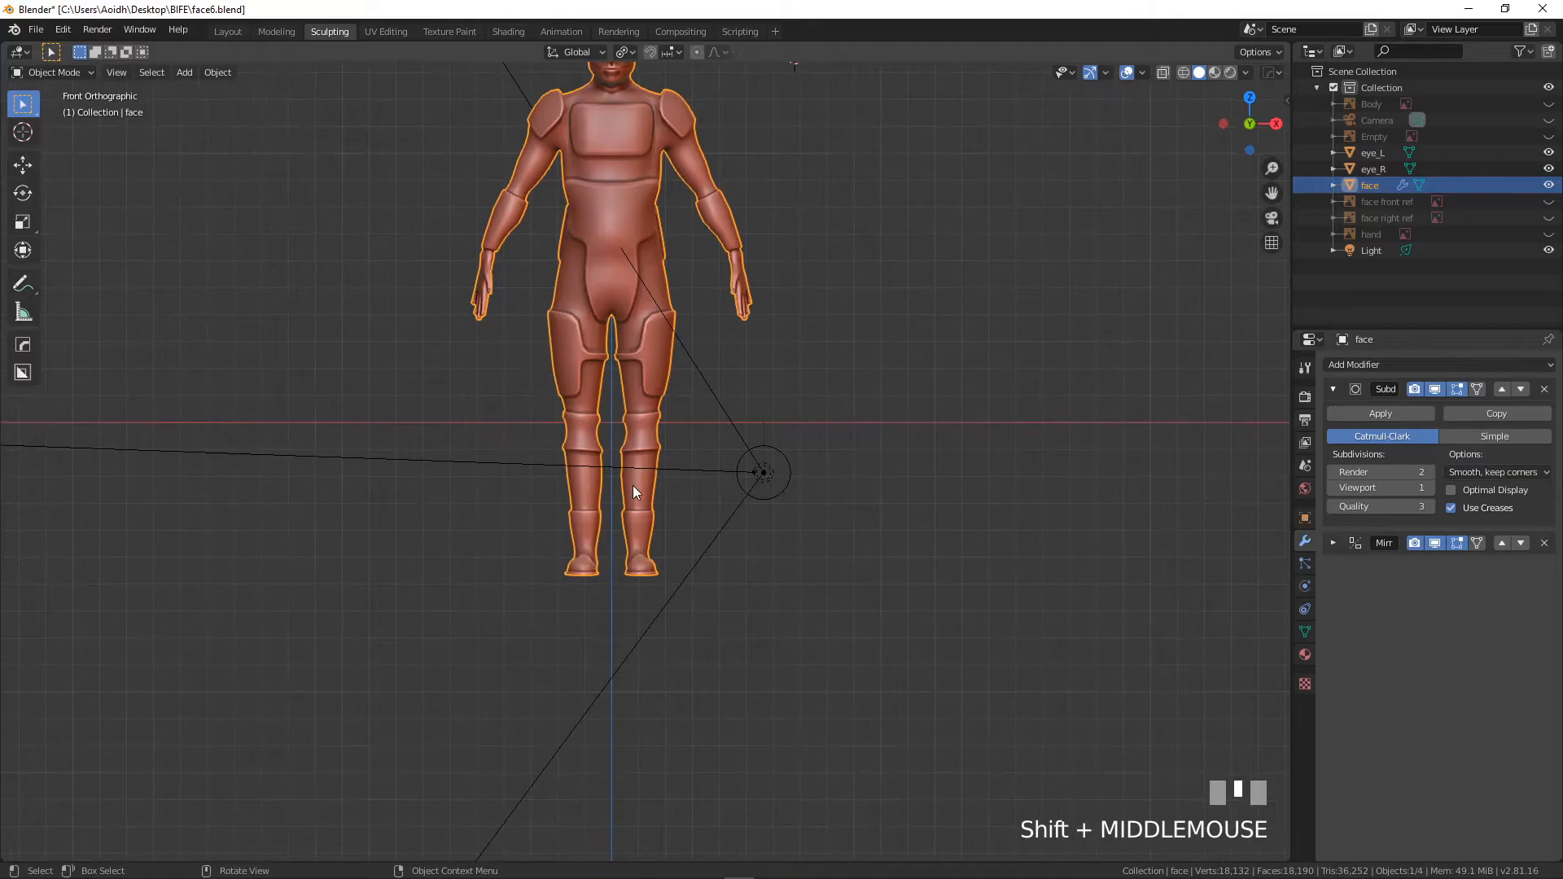
- Select the middle edge loop of the knee section in Edit Mode and scale it up so the section's sides bulge out
{"action": "scroll", "coordinate": [659, 497], "scroll_direction": "up", "scroll_amount": 3}
{"action": "middle_click_drag", "start_coordinate": [659, 491], "coordinate": [657, 446], "text": "shift"}
{"action": "key", "text": "Tab"}
{"action": "scroll", "coordinate": [657, 446], "scroll_direction": "up", "scroll_amount": 3}
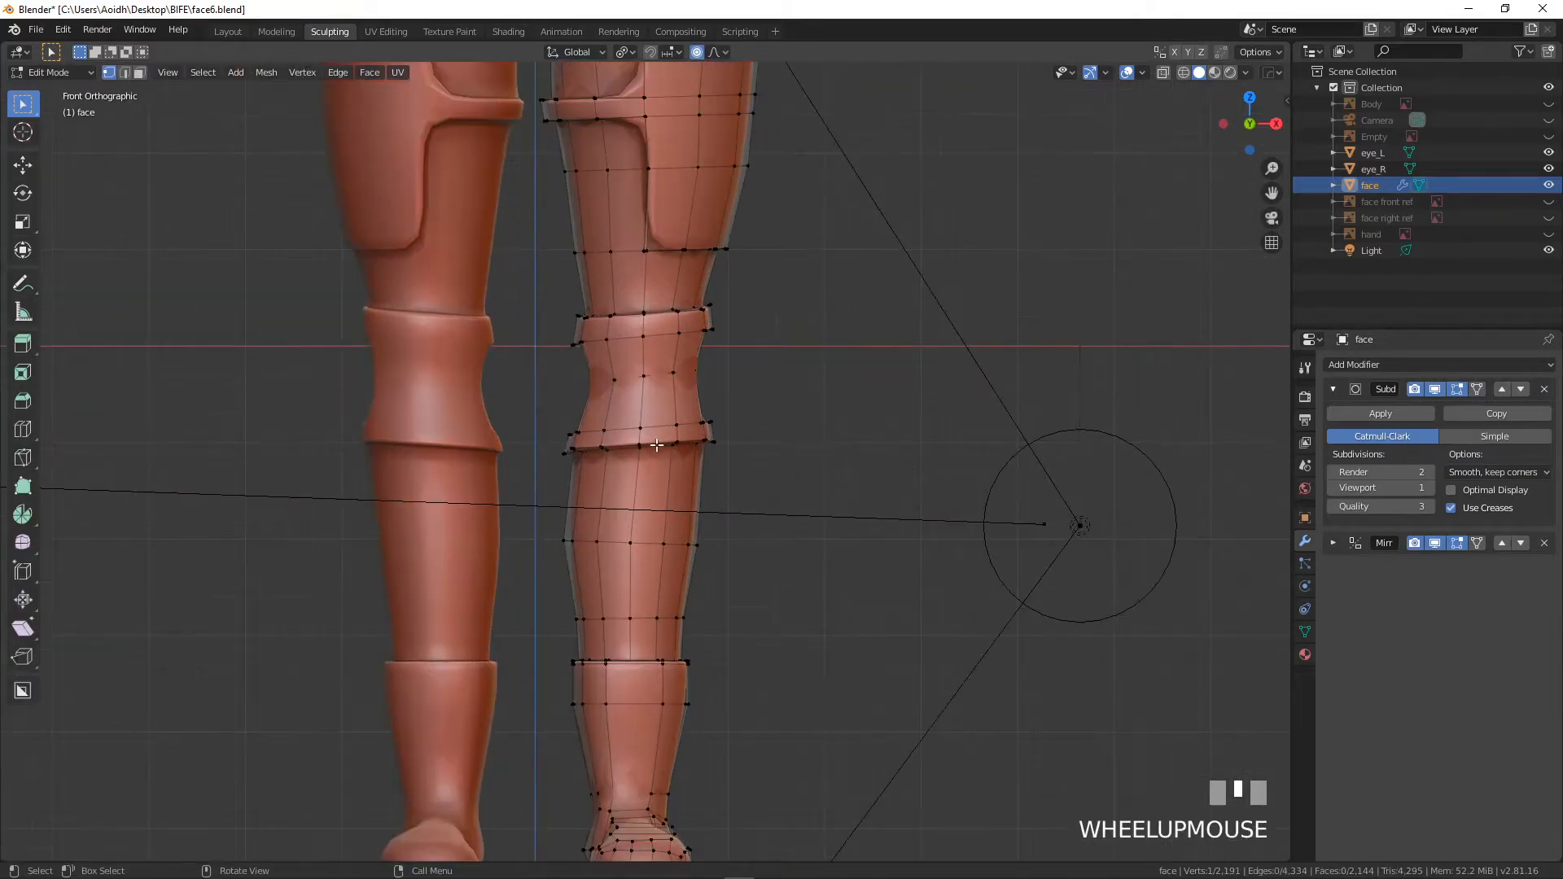
{"action": "left_click", "coordinate": [657, 372], "text": "alt"}
{"action": "key", "text": "s"}
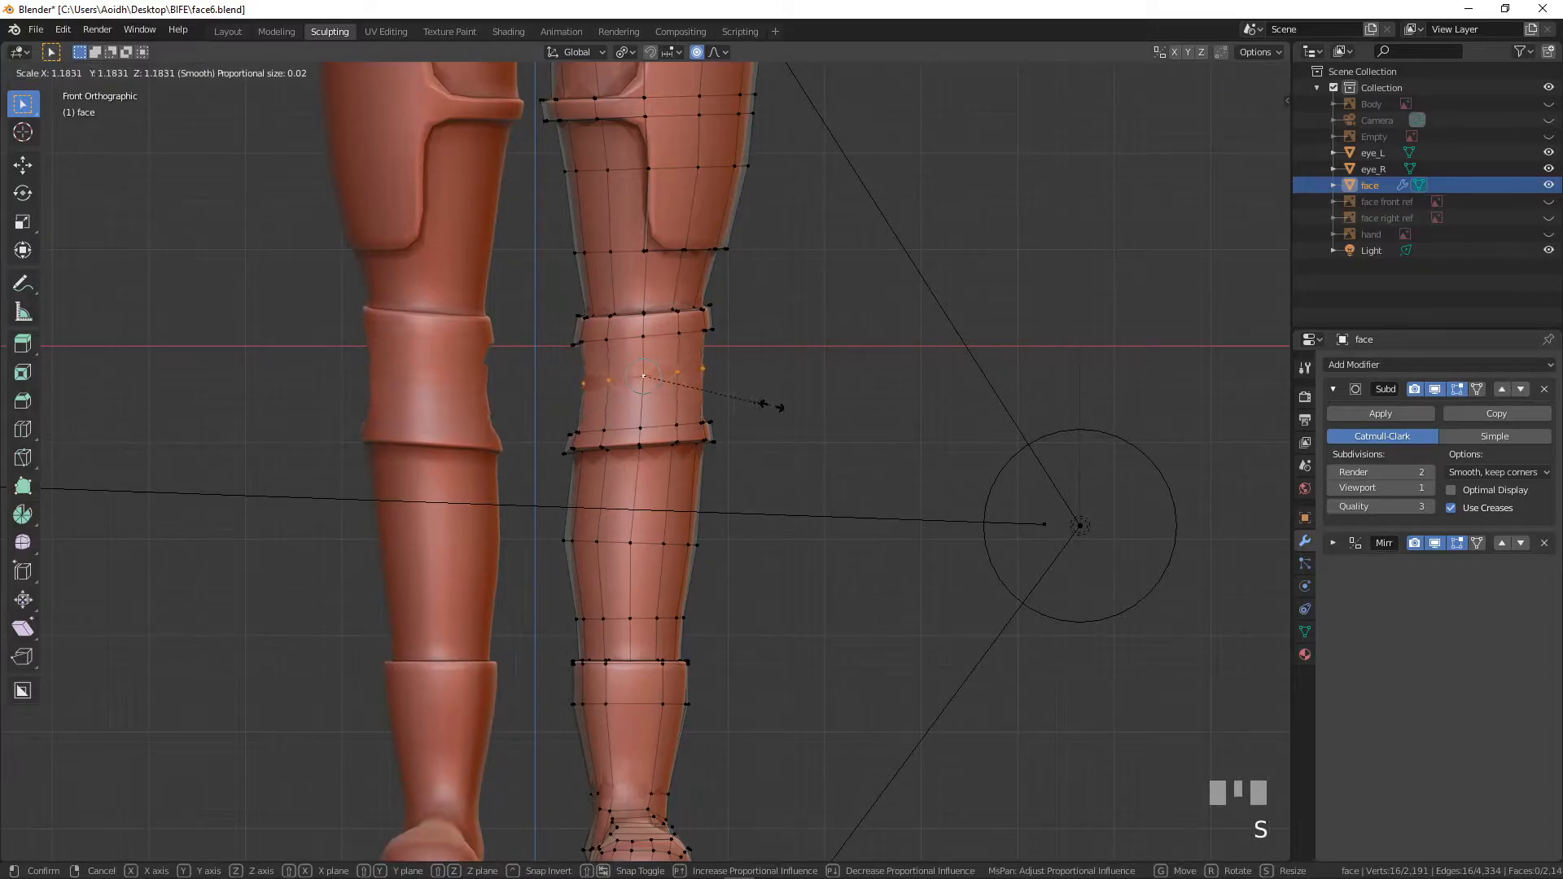
{"action": "left_click", "coordinate": [787, 407]}
- Select the middle-loop vertices across the back of the knee section and scale them to about 0.83
{"action": "middle_click_drag", "start_coordinate": [786, 407], "coordinate": [641, 425]}
{"action": "scroll", "coordinate": [566, 435], "scroll_direction": "up", "scroll_amount": 2}
{"action": "left_click", "coordinate": [611, 425], "text": "alt"}
{"action": "left_click", "coordinate": [632, 412]}
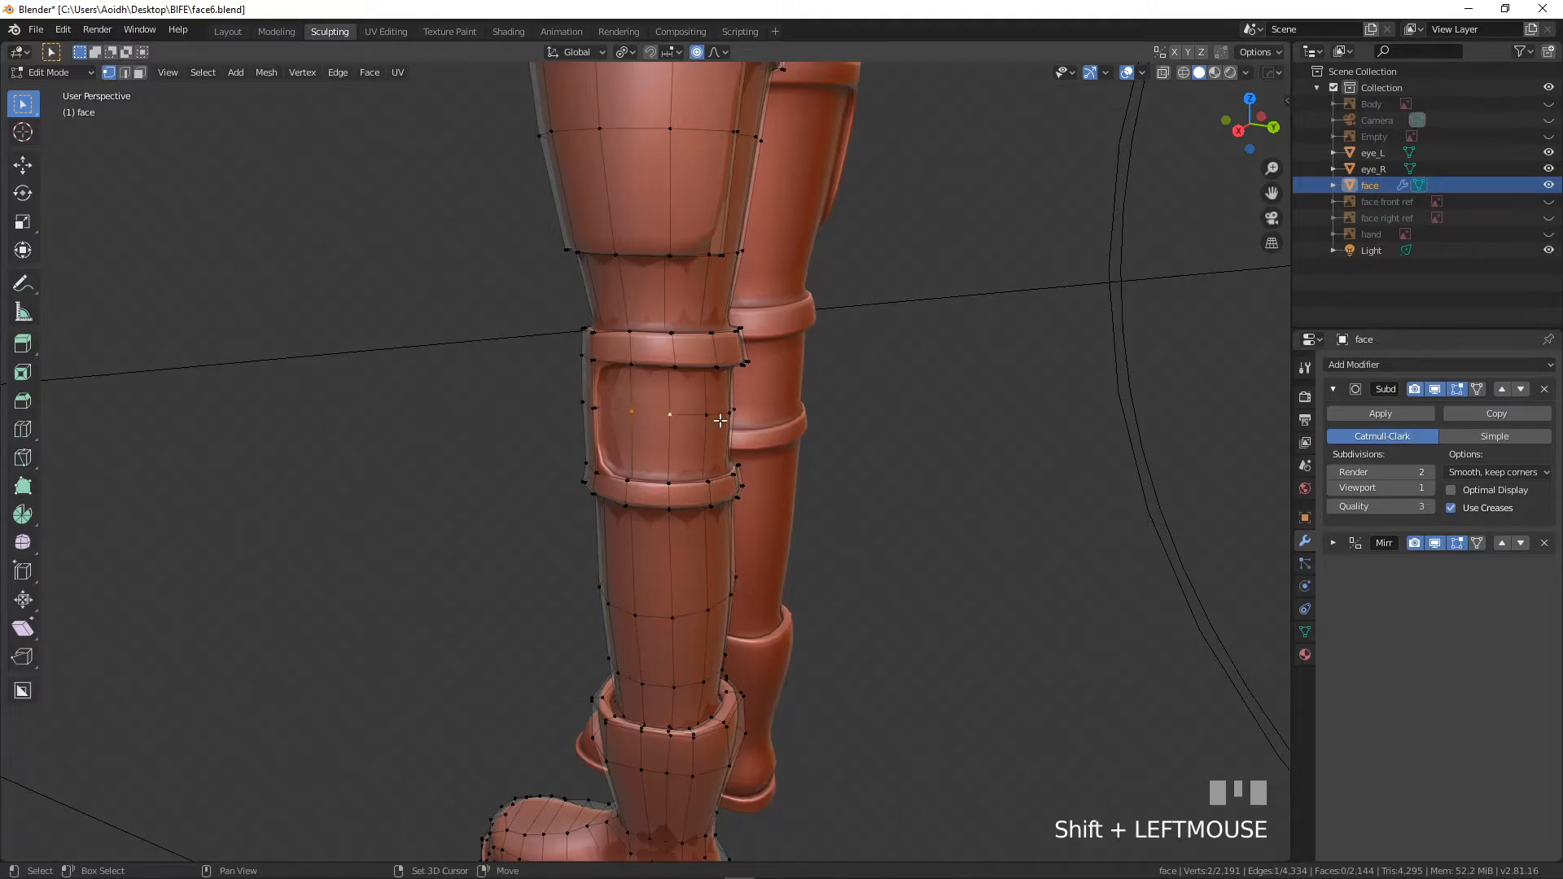
{"action": "middle_click_drag", "start_coordinate": [744, 438], "coordinate": [558, 447]}
{"action": "left_click", "coordinate": [637, 434], "text": "shift"}
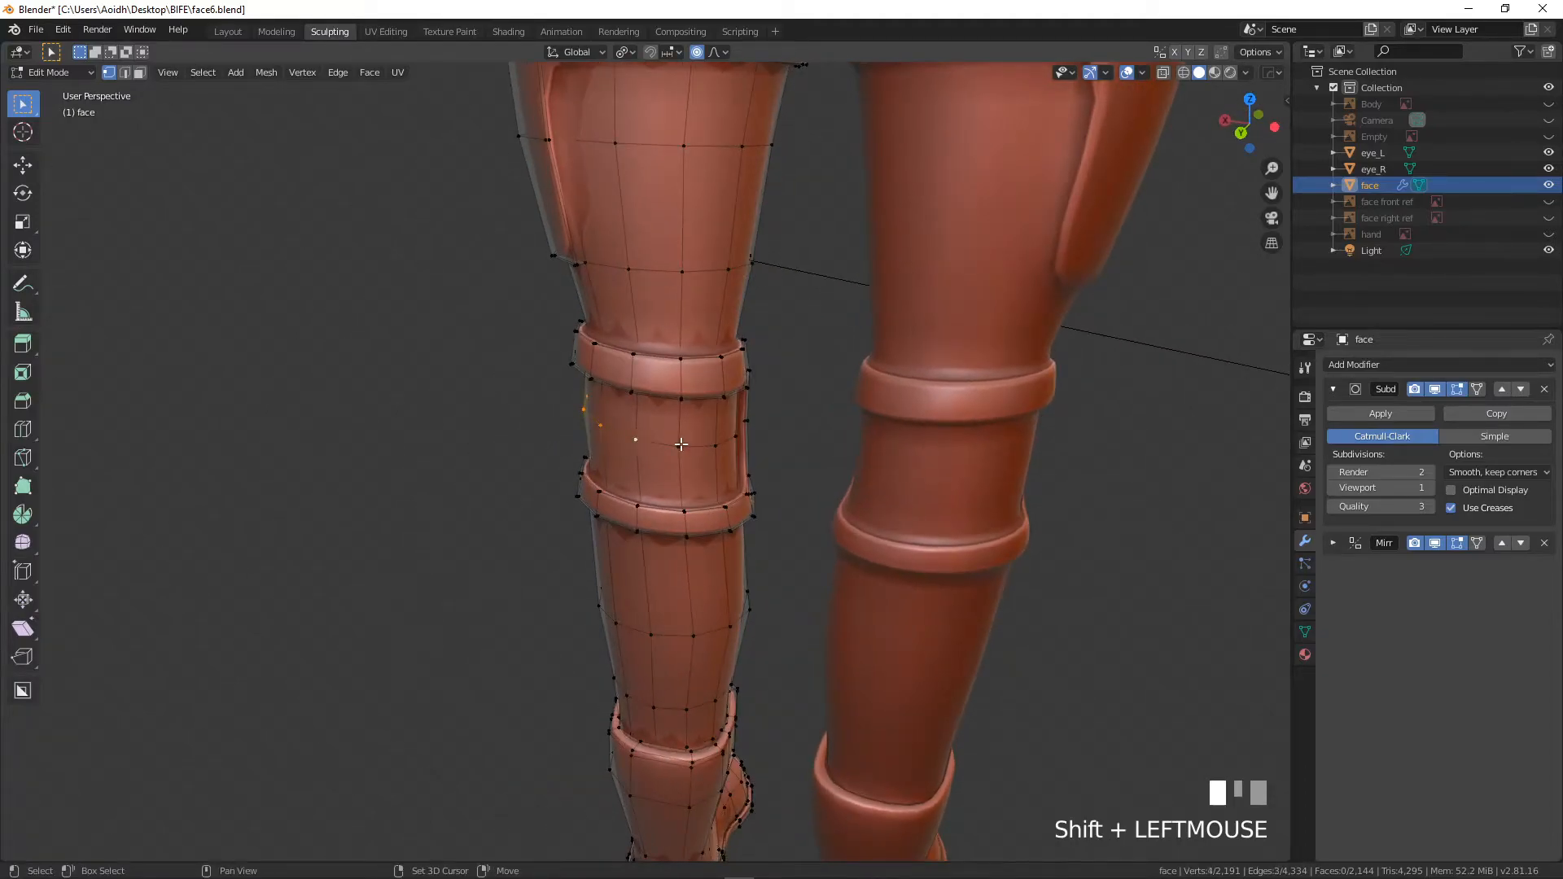
{"action": "key", "text": "s"}
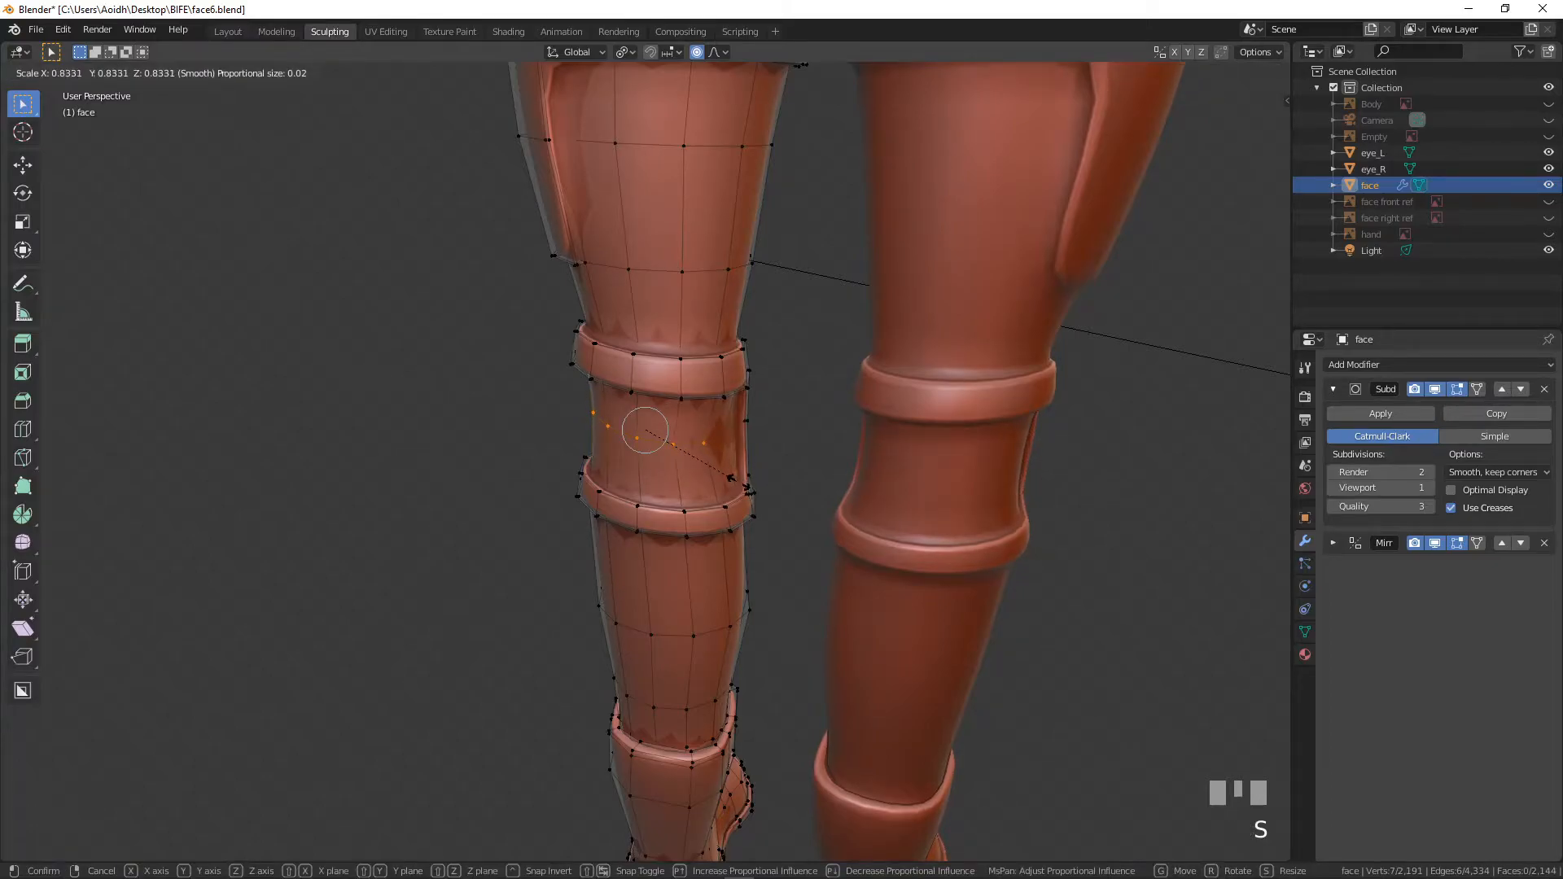
{"action": "left_click", "coordinate": [730, 478]}
- Examine the reshaped knee sections in Object Mode and check the legs from the front
{"action": "middle_click_drag", "start_coordinate": [730, 478], "coordinate": [830, 440]}
{"action": "key", "text": "Tab"}
{"action": "scroll", "coordinate": [810, 437], "scroll_direction": "down", "scroll_amount": 2}
{"action": "scroll", "coordinate": [809, 445], "scroll_direction": "down", "scroll_amount": 1}
{"action": "key", "text": "KP_1"}
{"action": "middle_click_drag", "start_coordinate": [652, 489], "coordinate": [711, 499], "text": "shift"}
- Select the edge loops around the boot's top rim in Edit Mode, including the inner cuff loops, using wireframe shading
{"action": "scroll", "coordinate": [685, 432], "scroll_direction": "up", "scroll_amount": 3}
{"action": "scroll", "coordinate": [726, 513], "scroll_direction": "up", "scroll_amount": 4}
{"action": "key", "text": "Tab"}
{"action": "scroll", "coordinate": [696, 486], "scroll_direction": "up", "scroll_amount": 2}
{"action": "left_click", "coordinate": [712, 461], "text": "alt"}
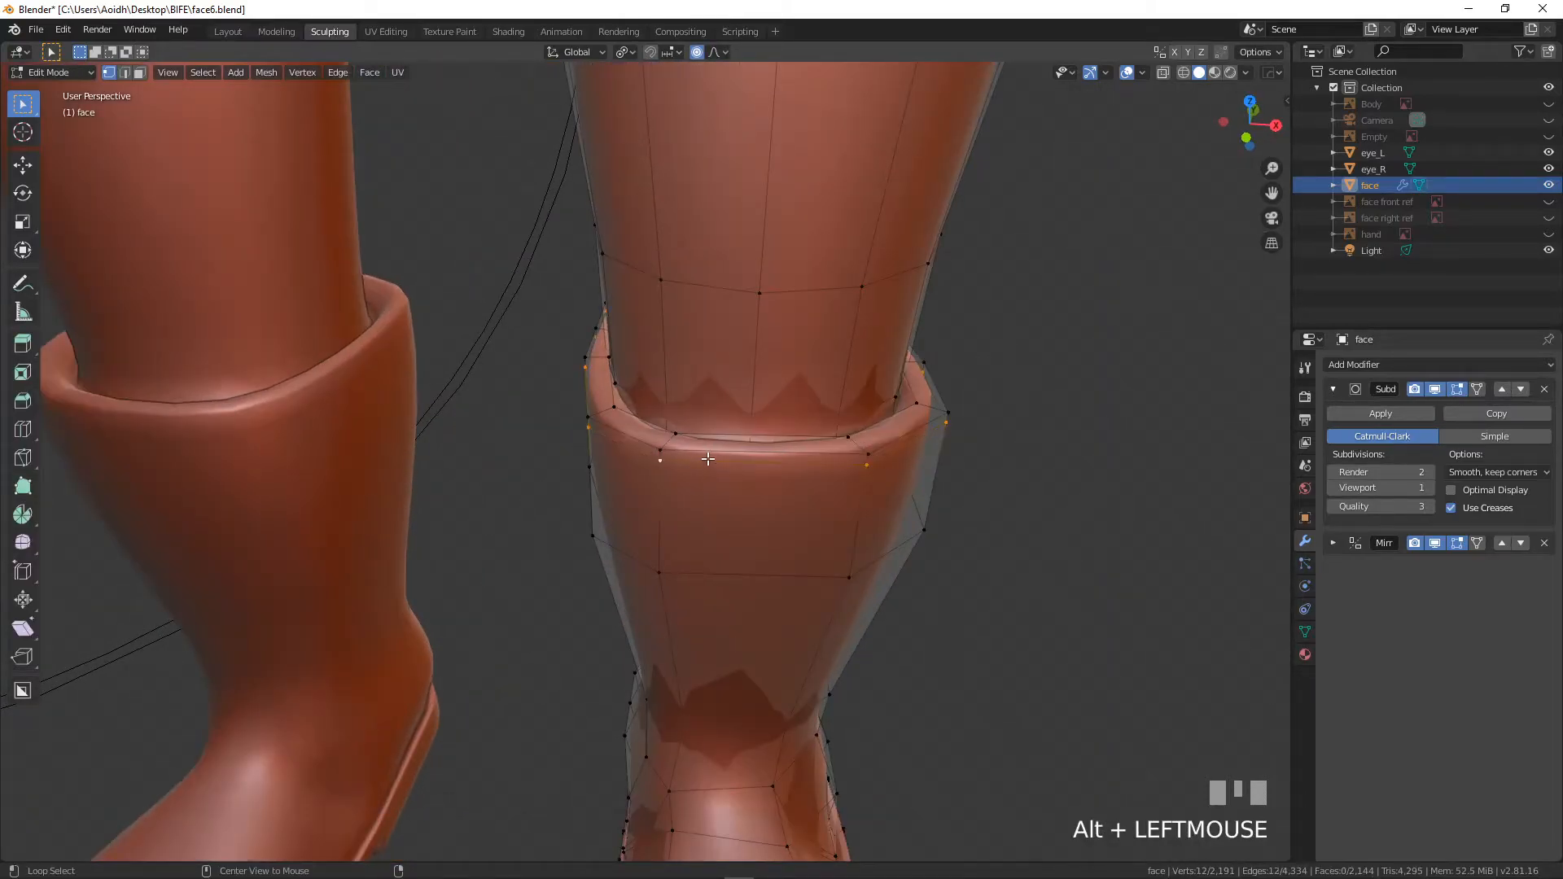
{"action": "left_click", "coordinate": [712, 448], "text": "alt+shift"}
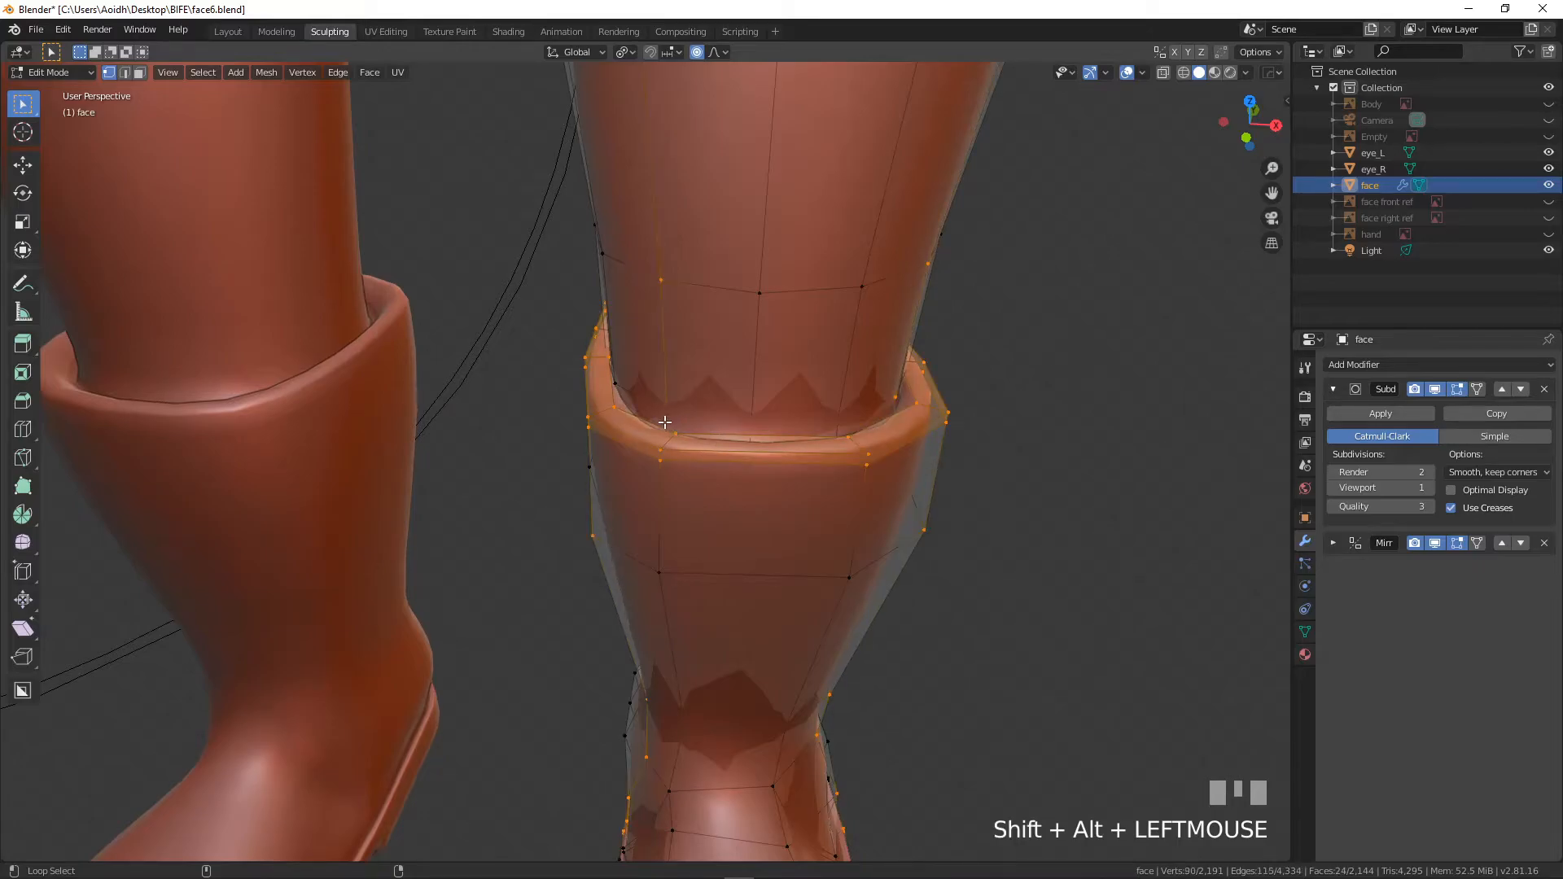
{"action": "key", "text": "ctrl+z"}
{"action": "key", "text": "z"}
{"action": "left_click", "coordinate": [612, 437]}
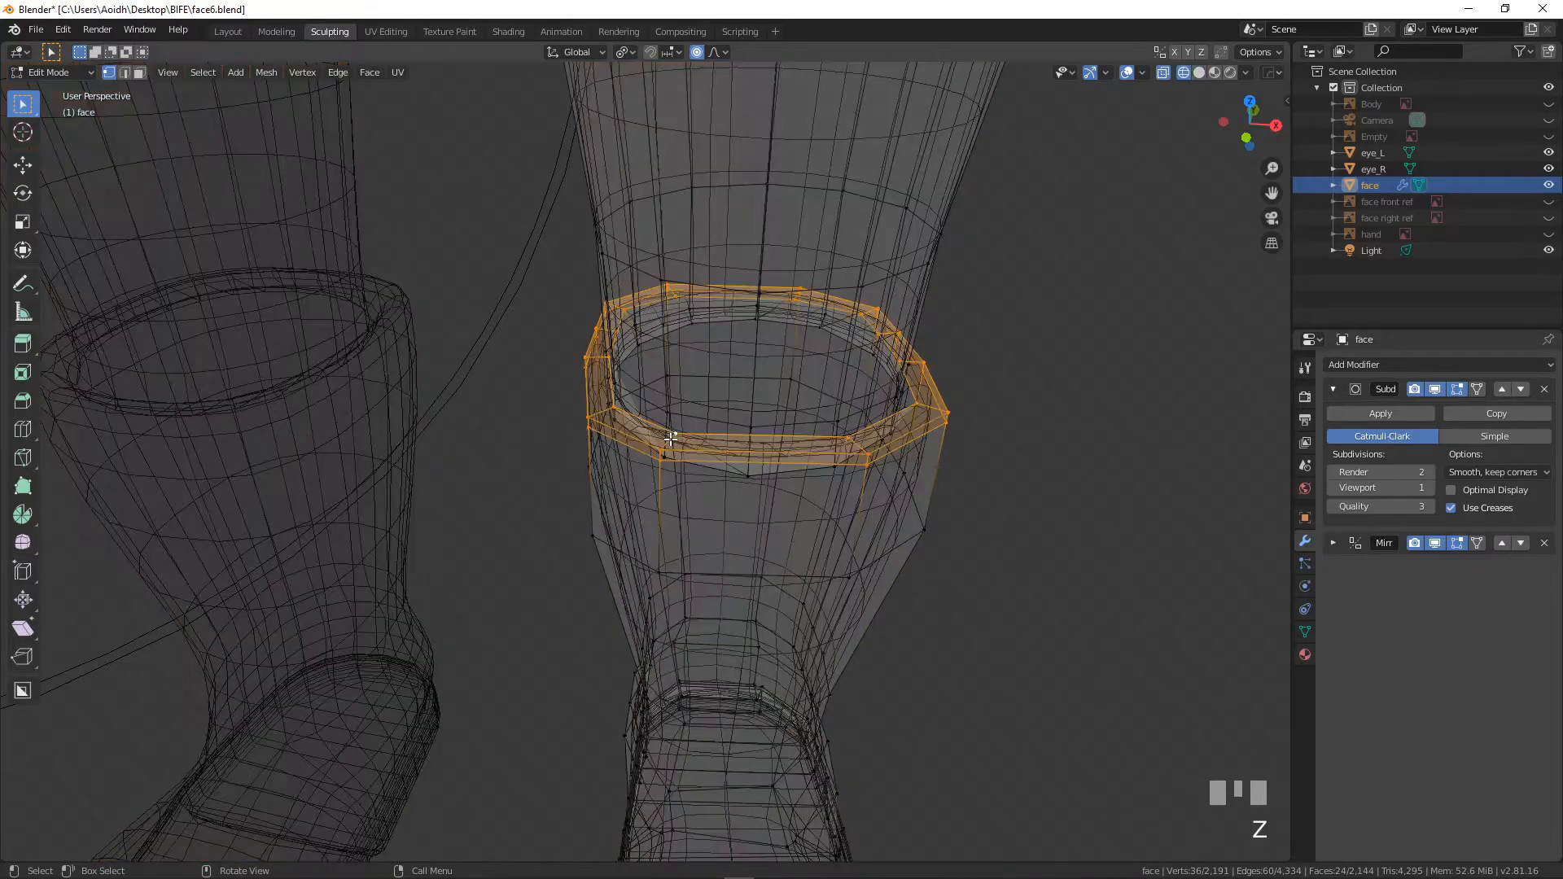
{"action": "middle_click_drag", "start_coordinate": [701, 473], "coordinate": [709, 535]}
{"action": "left_click", "coordinate": [713, 340], "text": "alt+shift"}
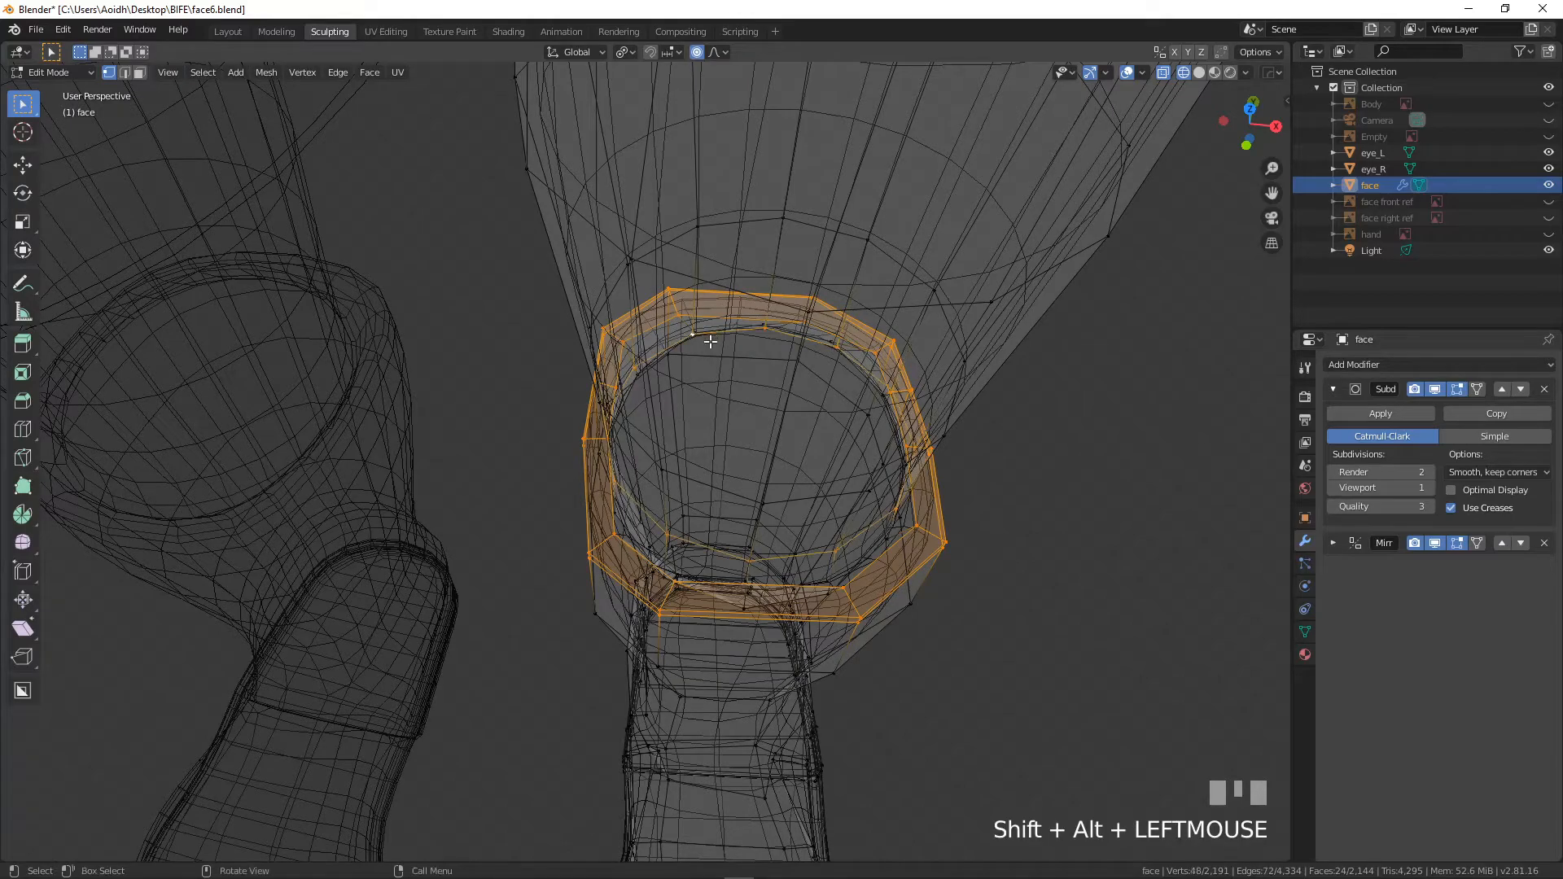
- Add the remaining inner cuff loop and move the boot's top rim up along Z in front view, restoring solid shading
{"action": "key", "text": "KP_1"}
{"action": "scroll", "coordinate": [710, 342], "scroll_direction": "up", "scroll_amount": 1}
{"action": "left_click", "coordinate": [710, 339], "text": "alt+shift"}
{"action": "middle_click_drag", "start_coordinate": [710, 342], "coordinate": [718, 487], "text": "shift"}
{"action": "key", "text": "g"}
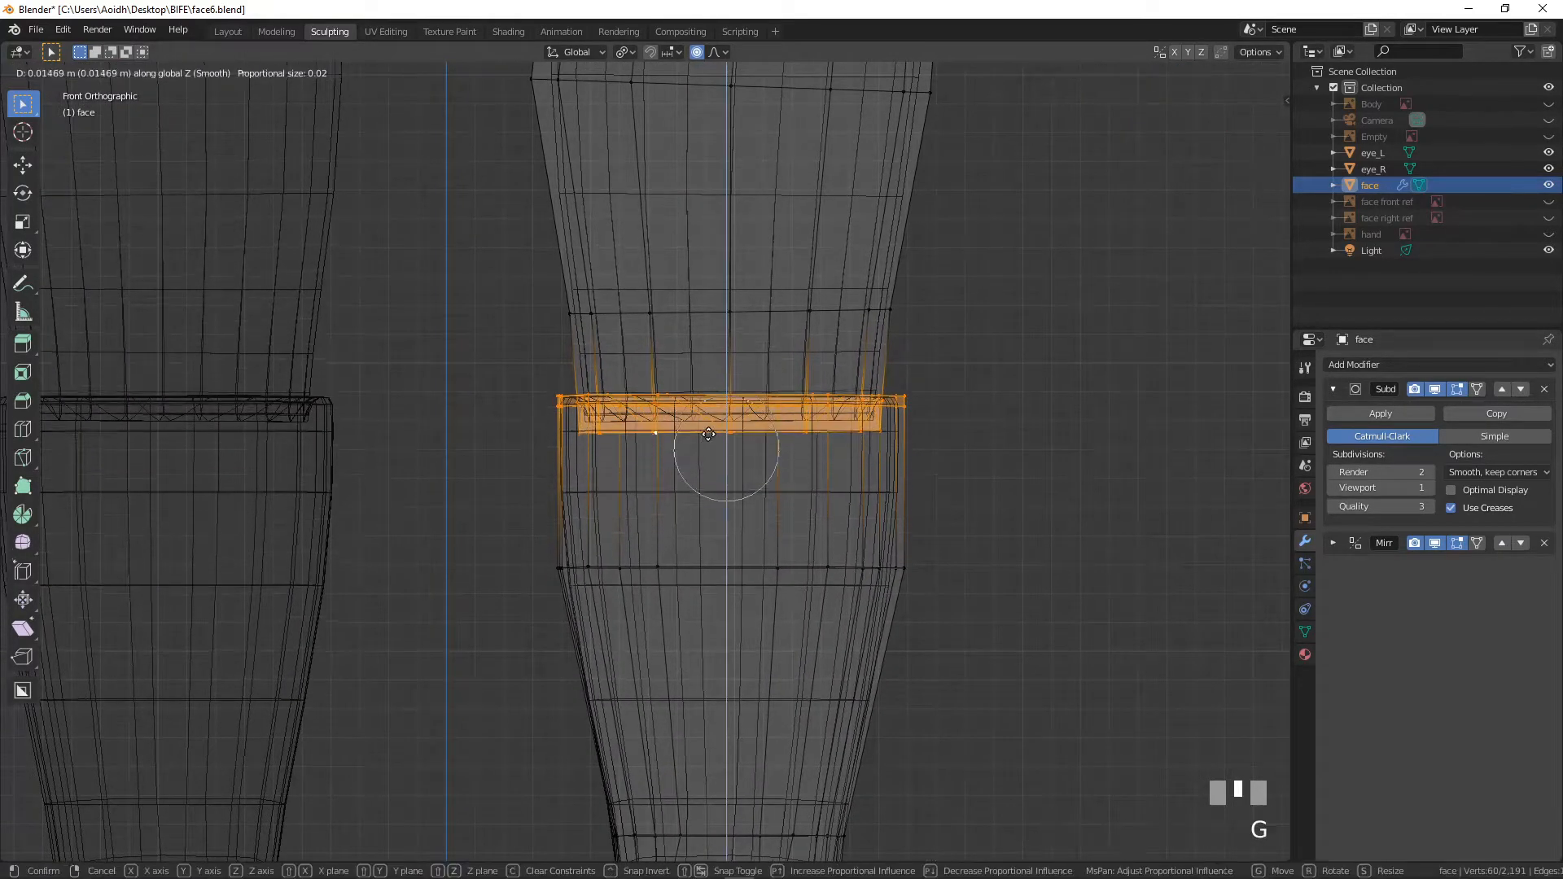
{"action": "left_click", "coordinate": [698, 382]}
{"action": "scroll", "coordinate": [699, 382], "scroll_direction": "down", "scroll_amount": 3}
{"action": "scroll", "coordinate": [699, 382], "scroll_direction": "down", "scroll_amount": 1}
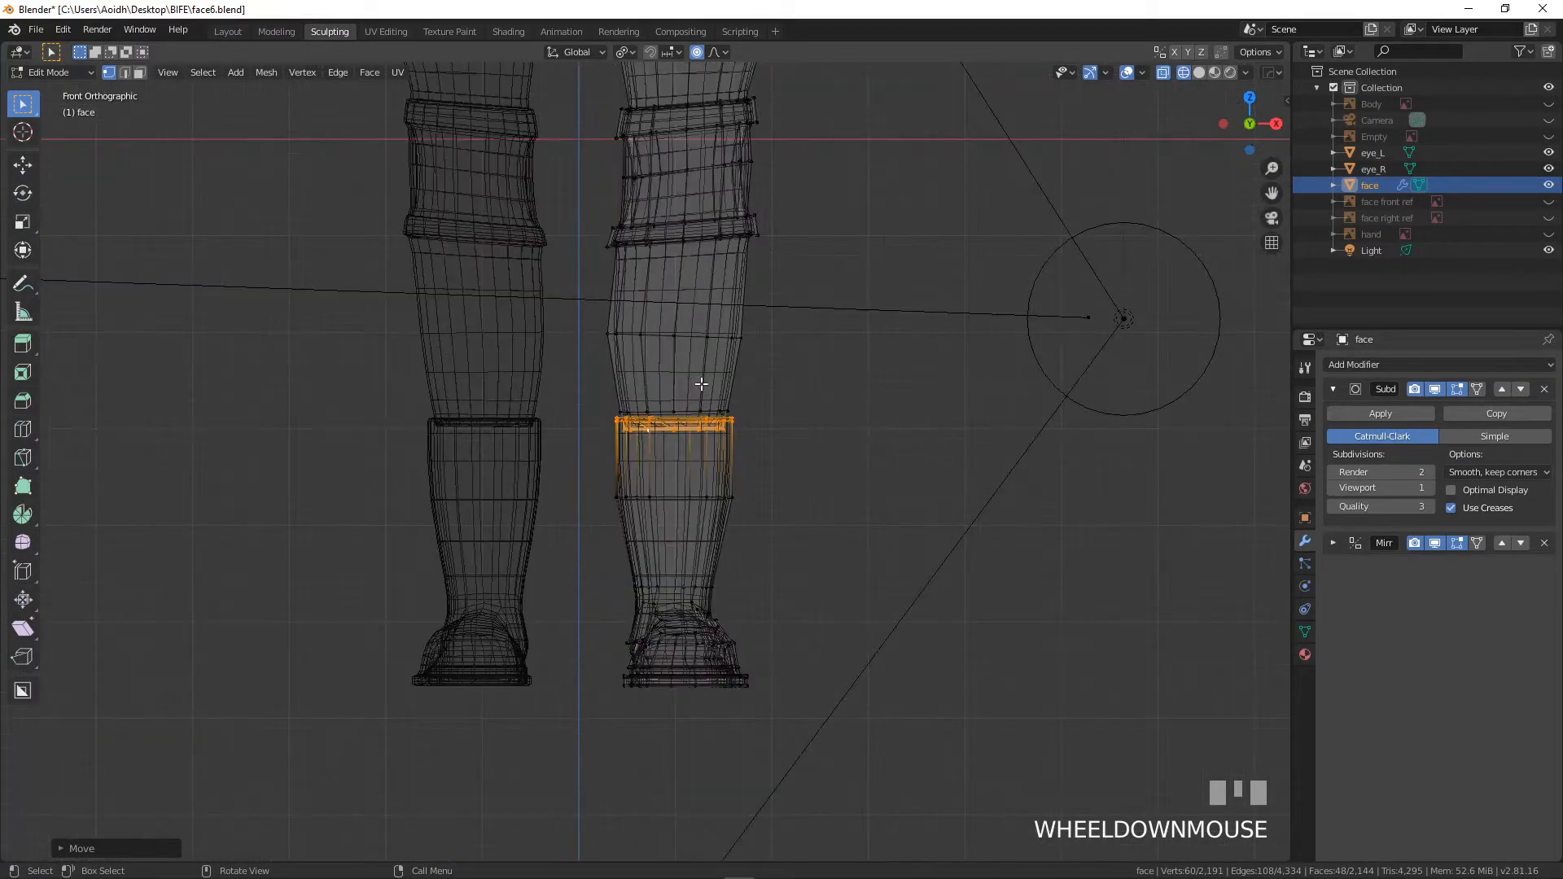
{"action": "key", "text": "z"}
{"action": "left_click", "coordinate": [812, 387]}
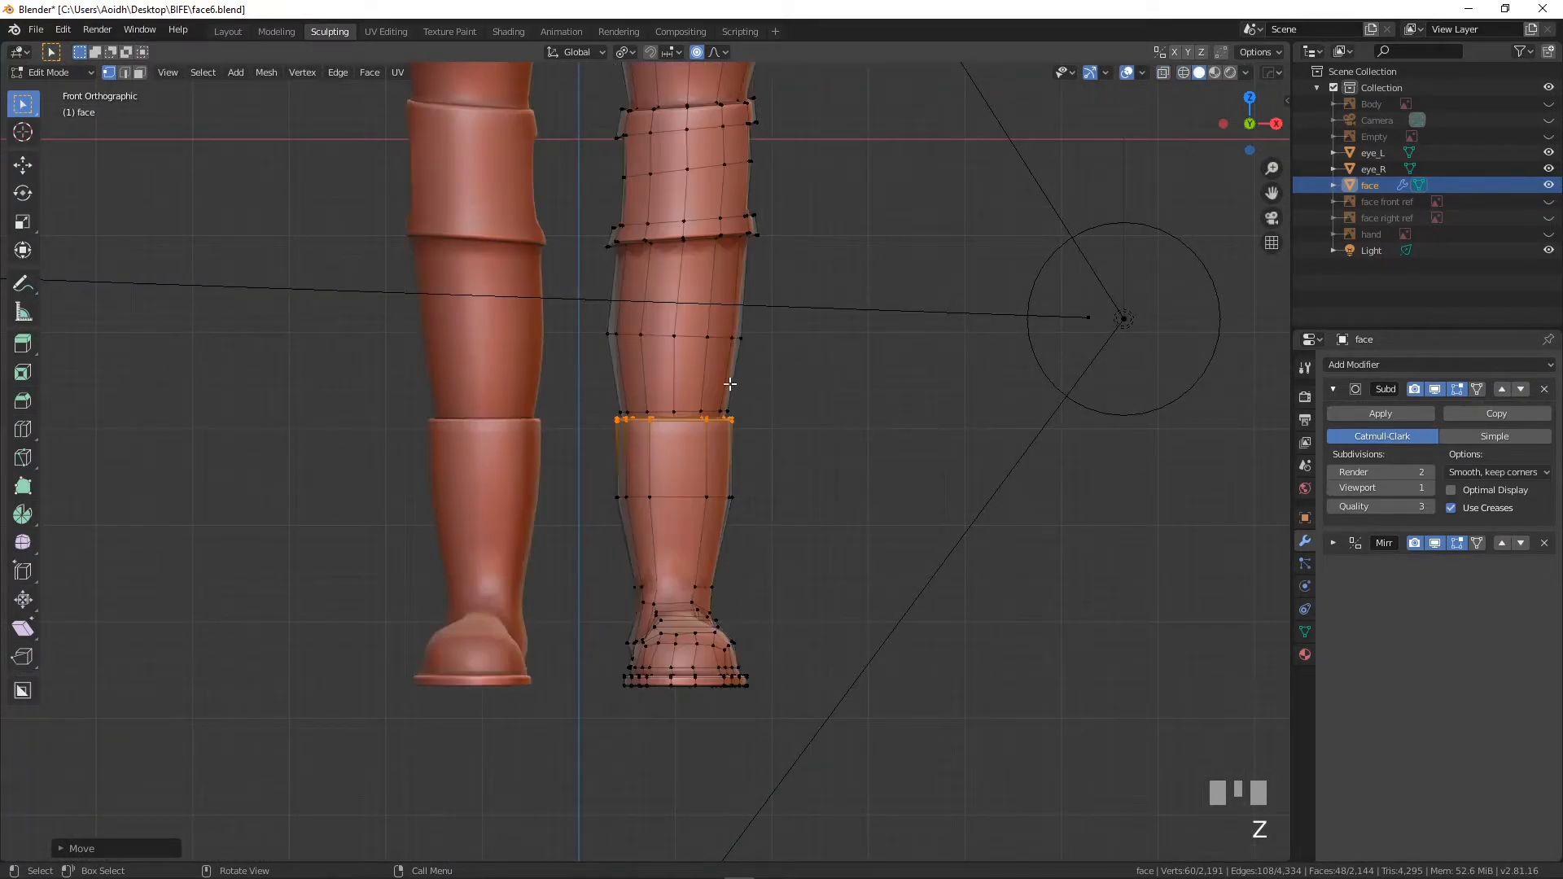
- Select the lower leg from the mid-calf loop down through the whole boot and shift it slightly outward along X
{"action": "scroll", "coordinate": [717, 374], "scroll_direction": "down", "scroll_amount": 2}
{"action": "scroll", "coordinate": [705, 447], "scroll_direction": "down", "scroll_amount": 1}
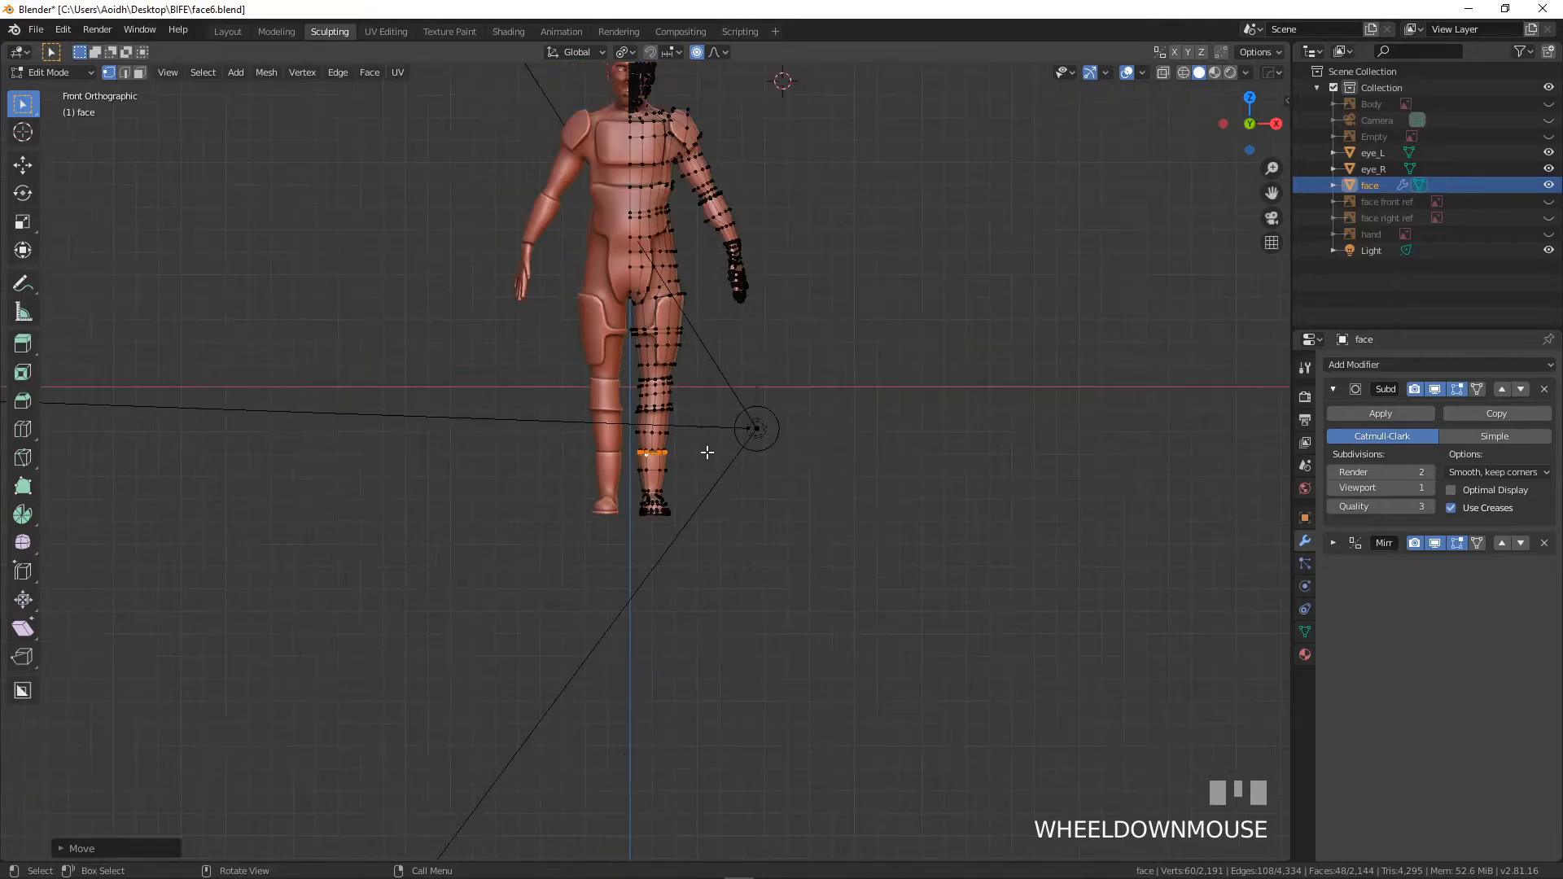
{"action": "scroll", "coordinate": [675, 408], "scroll_direction": "up", "scroll_amount": 4}
{"action": "left_click", "coordinate": [672, 377], "text": "alt+shift"}
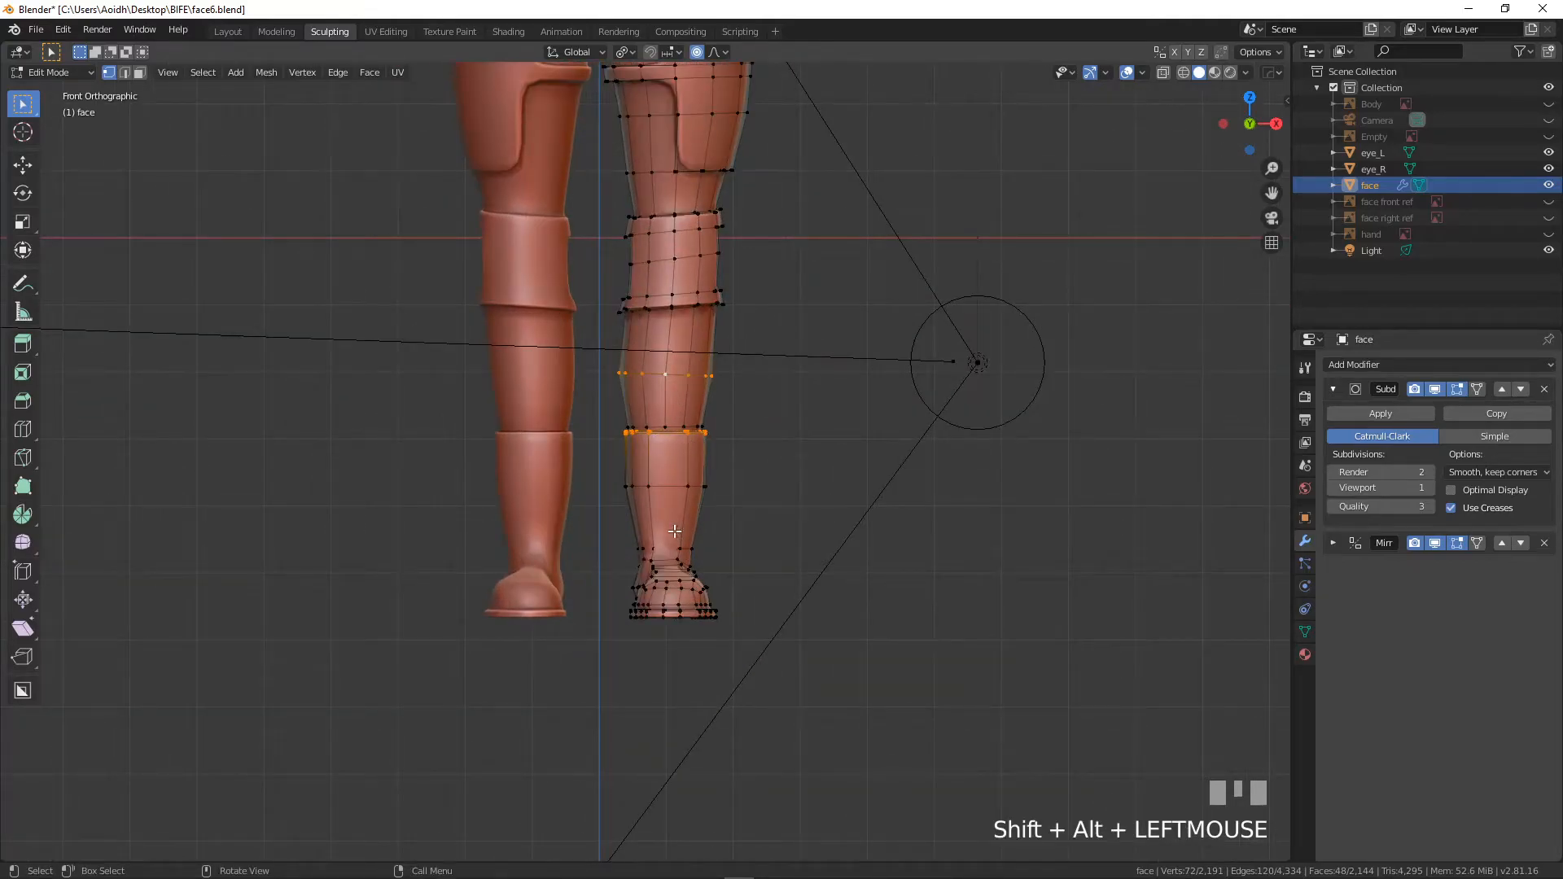
{"action": "left_click", "coordinate": [668, 427], "text": "alt+shift"}
{"action": "key", "text": "z"}
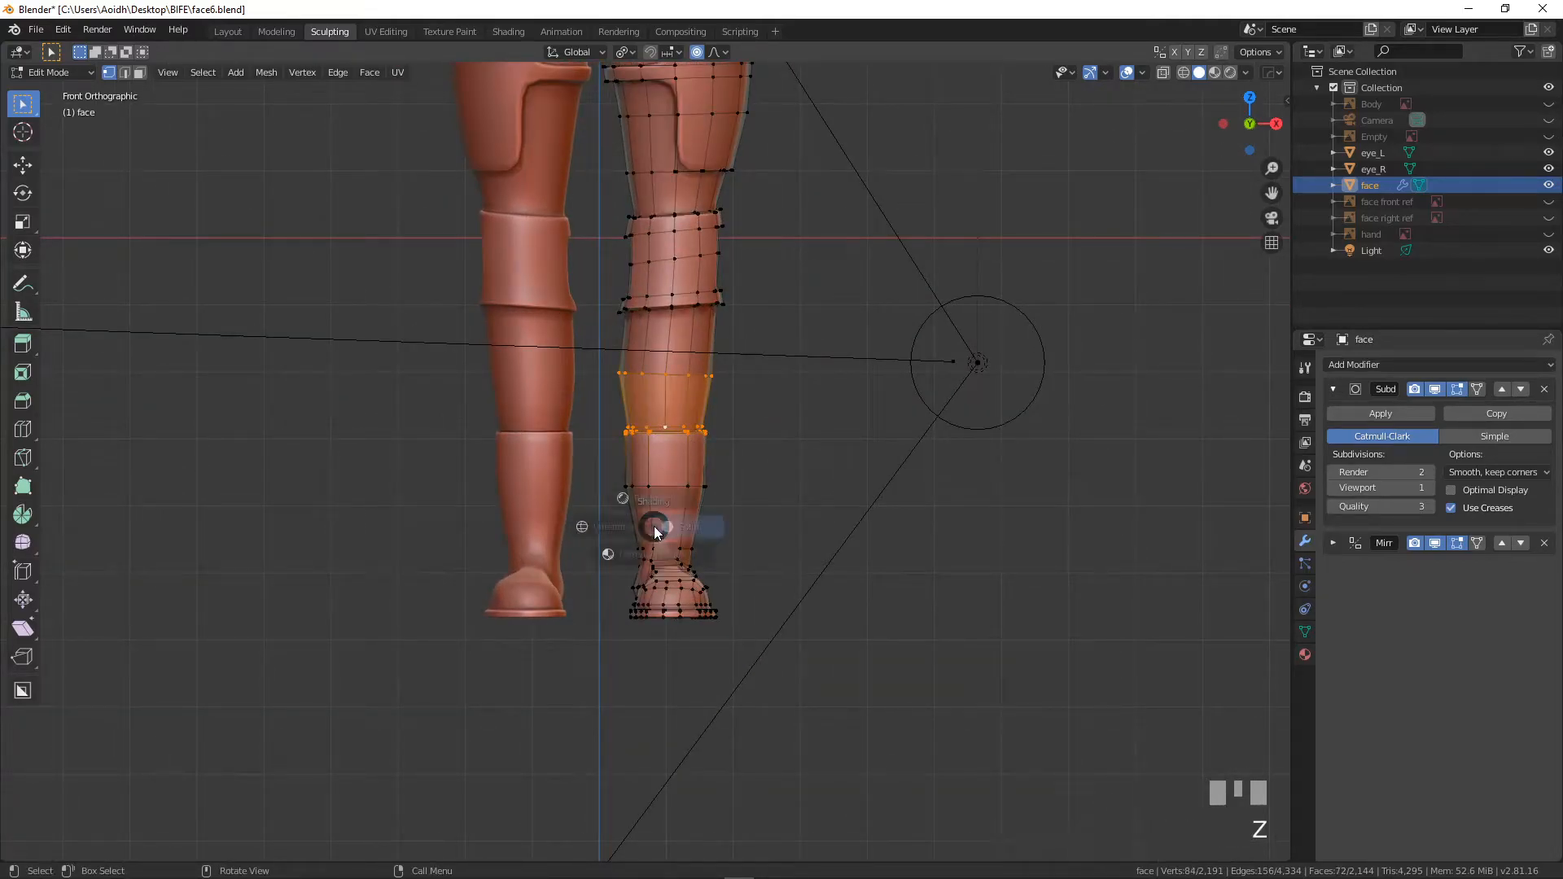
{"action": "left_click", "coordinate": [584, 535]}
{"action": "key", "text": "b"}
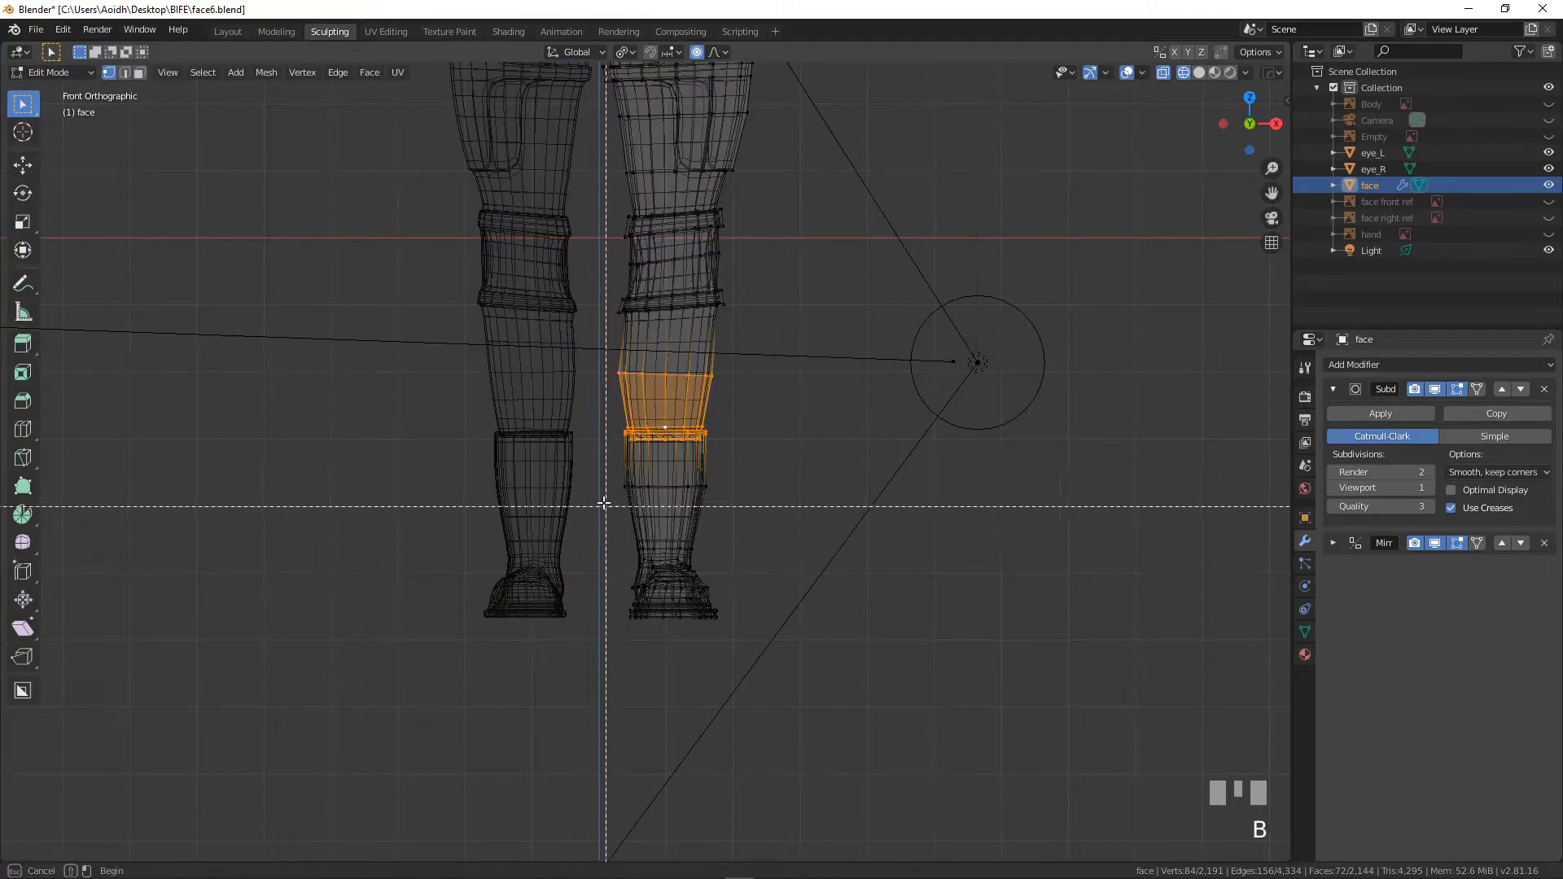
{"action": "left_click_drag", "start_coordinate": [600, 453], "coordinate": [760, 698]}
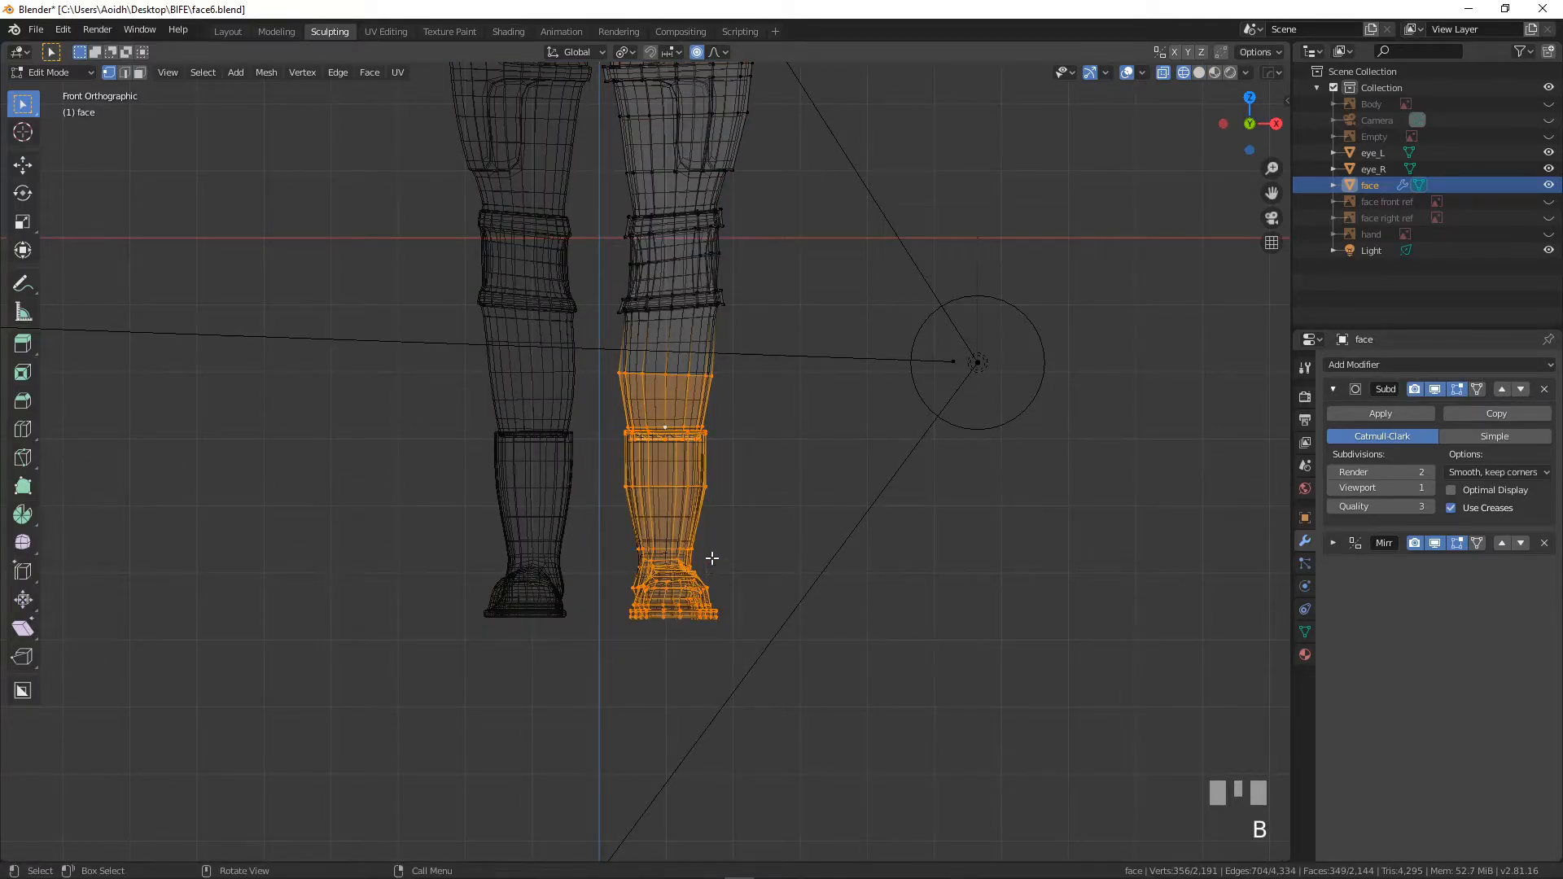
{"action": "key", "text": "g"}
{"action": "key", "text": "x"}
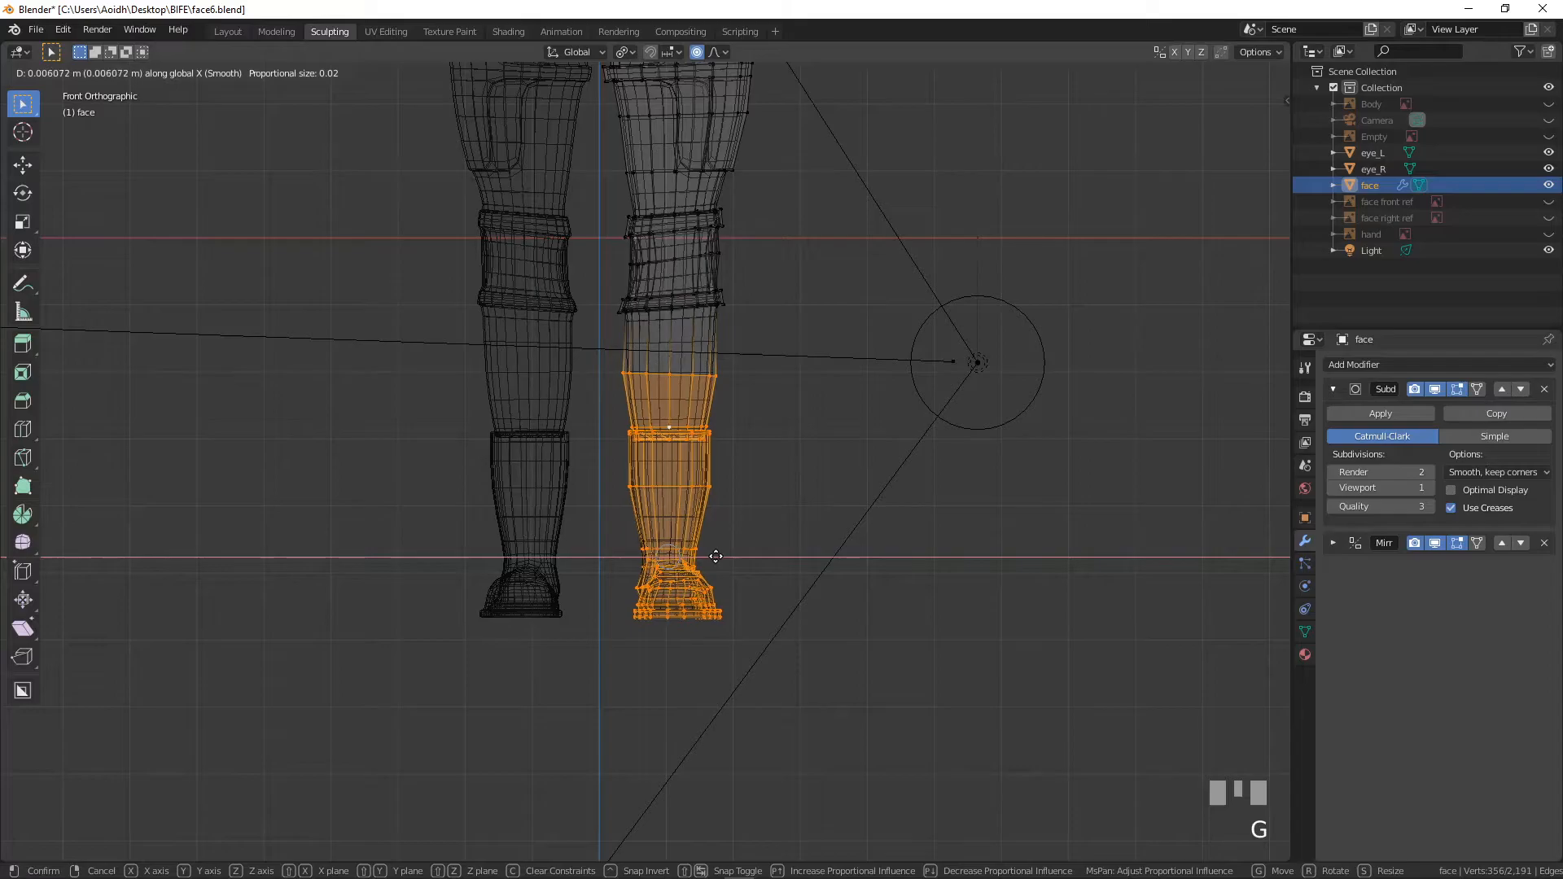
{"action": "left_click", "coordinate": [712, 540]}
- Return to Object Mode with solid shading and check the legs and whole body proportions from the front
{"action": "key", "text": "Tab"}
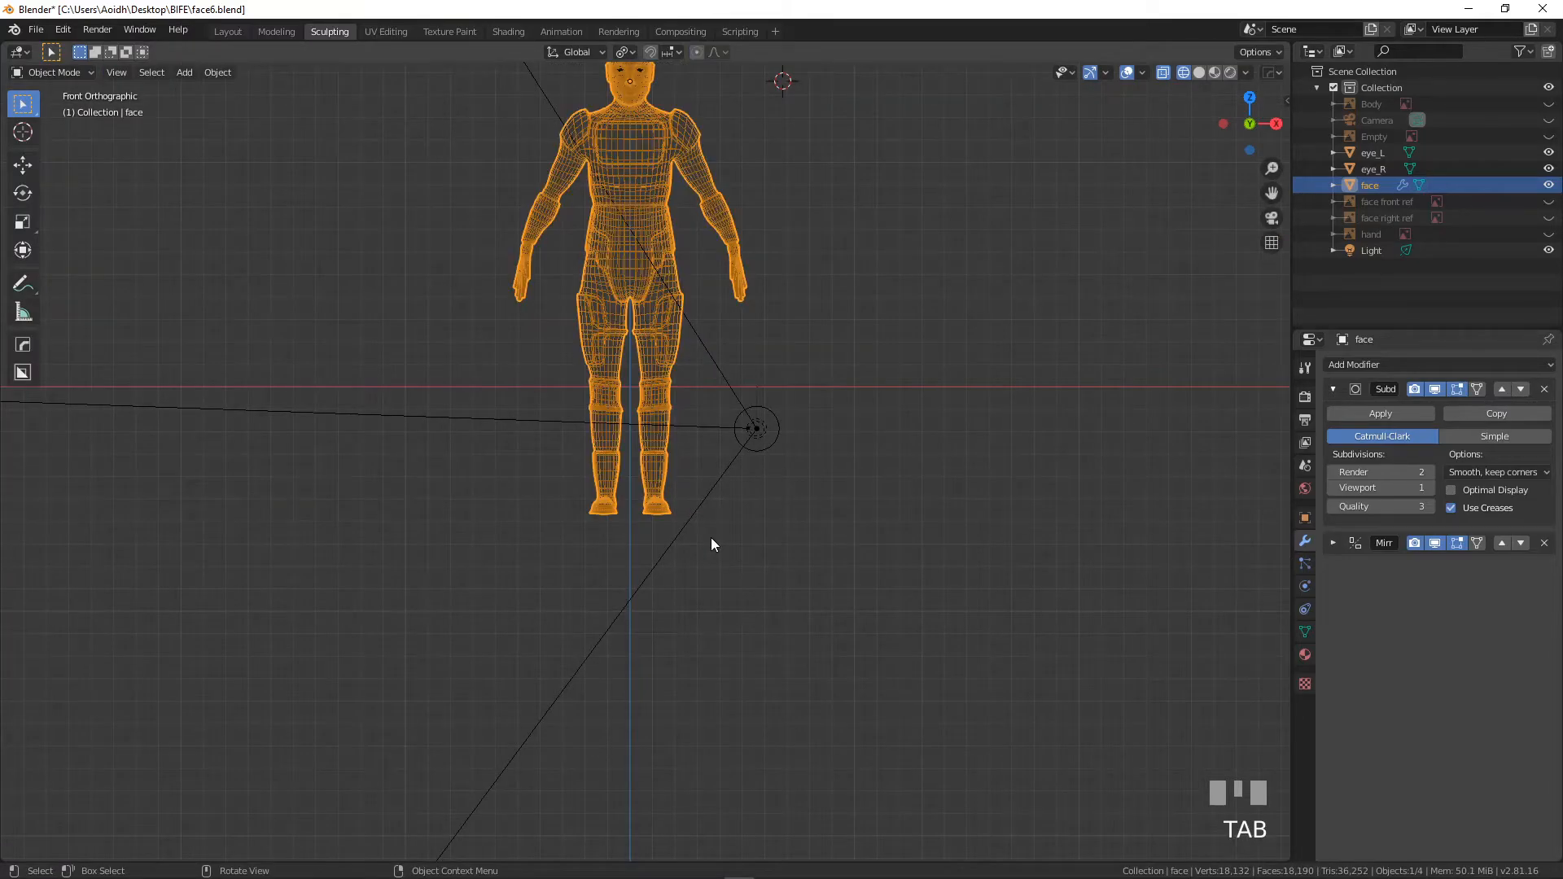
{"action": "key", "text": "z"}
{"action": "left_click", "coordinate": [814, 545]}
{"action": "scroll", "coordinate": [759, 516], "scroll_direction": "down", "scroll_amount": 1, "text": "shift"}
{"action": "mouse_move", "coordinate": [759, 517]}
{"action": "middle_mouse_down", "text": "shift"}
{"action": "mouse_move", "coordinate": [756, 643]}
{"action": "mouse_move", "coordinate": [719, 489]}
{"action": "middle_mouse_up", "text": "shift"}
{"action": "scroll", "coordinate": [757, 651], "scroll_direction": "up", "scroll_amount": 4}
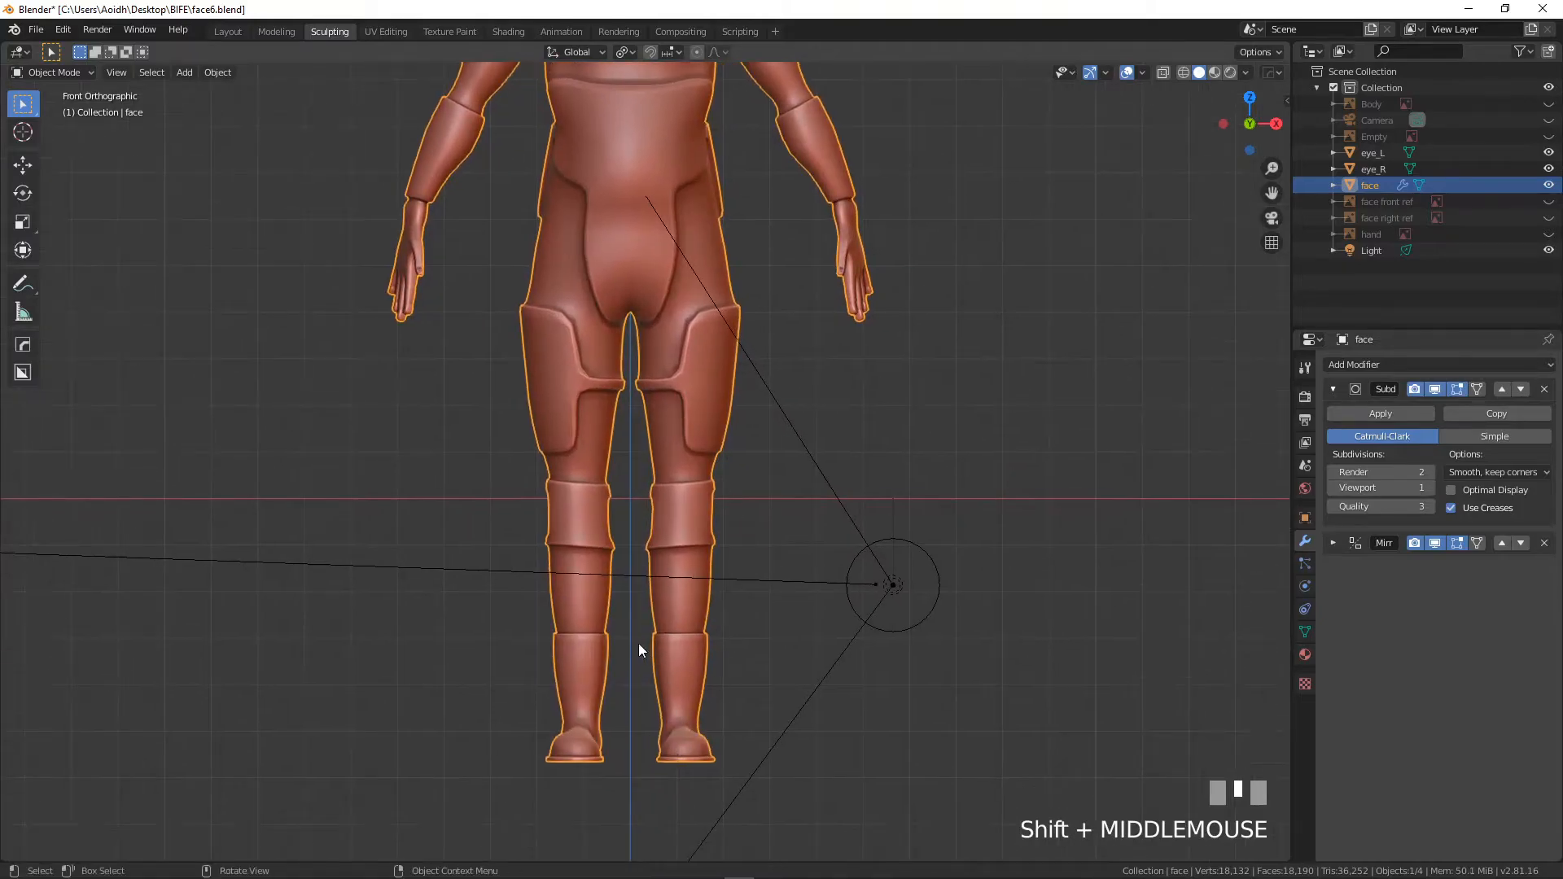
{"action": "middle_click_drag", "start_coordinate": [667, 685], "coordinate": [627, 490], "text": "shift"}
{"action": "scroll", "coordinate": [643, 585], "scroll_direction": "up", "scroll_amount": 4}
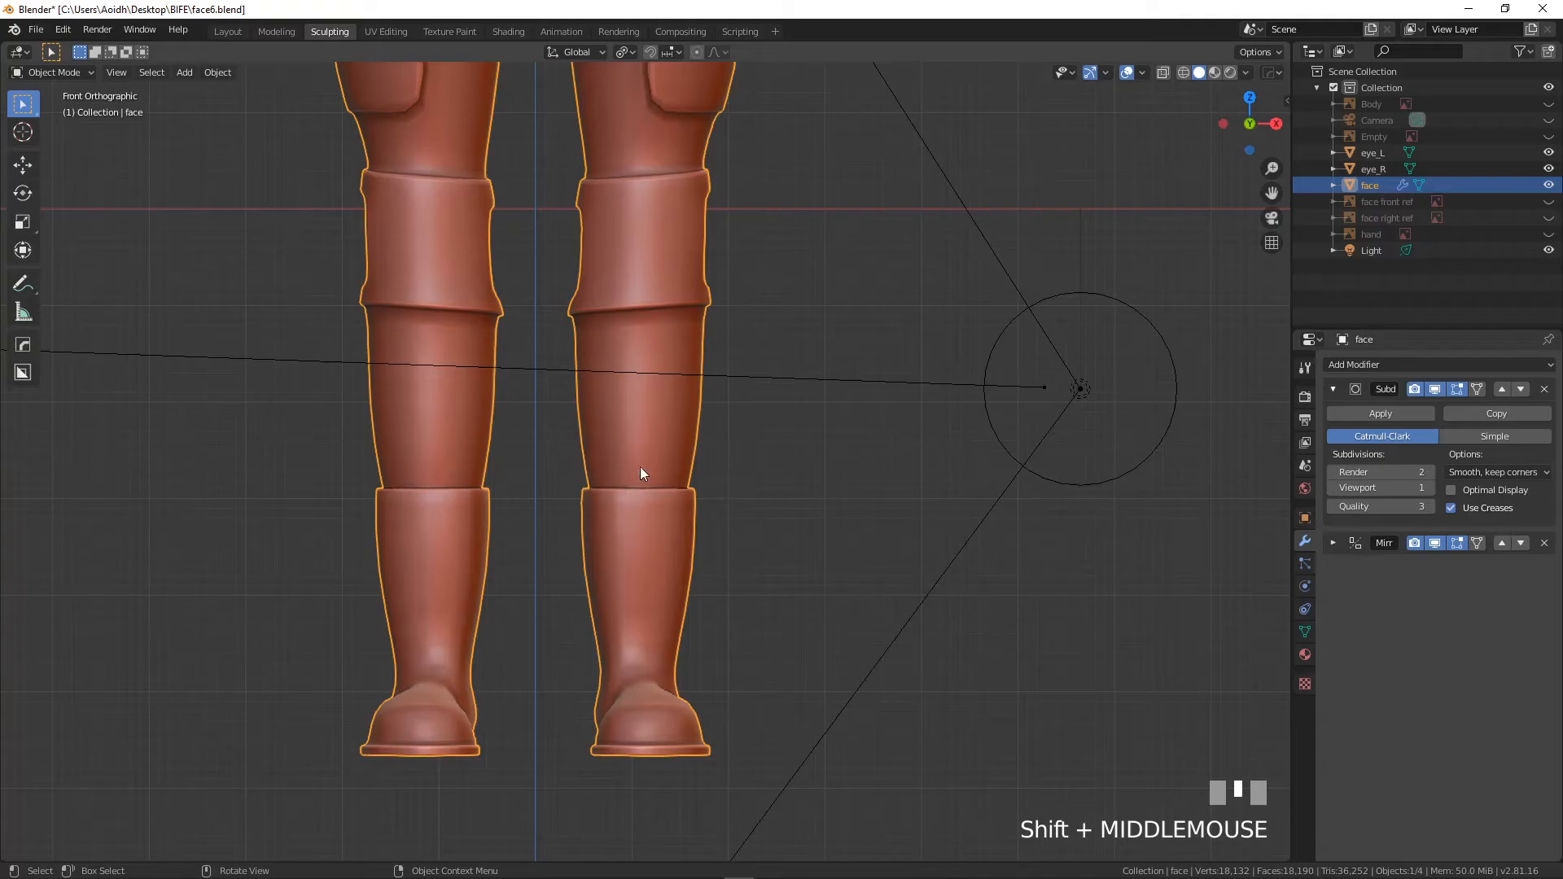
{"action": "scroll", "coordinate": [741, 457], "scroll_direction": "down", "scroll_amount": 6}
{"action": "middle_click_drag", "start_coordinate": [745, 453], "coordinate": [715, 568], "text": "shift"}
{"action": "scroll", "coordinate": [725, 523], "scroll_direction": "down", "scroll_amount": 2}
{"action": "middle_click_drag", "start_coordinate": [707, 508], "coordinate": [714, 559], "text": "shift"}
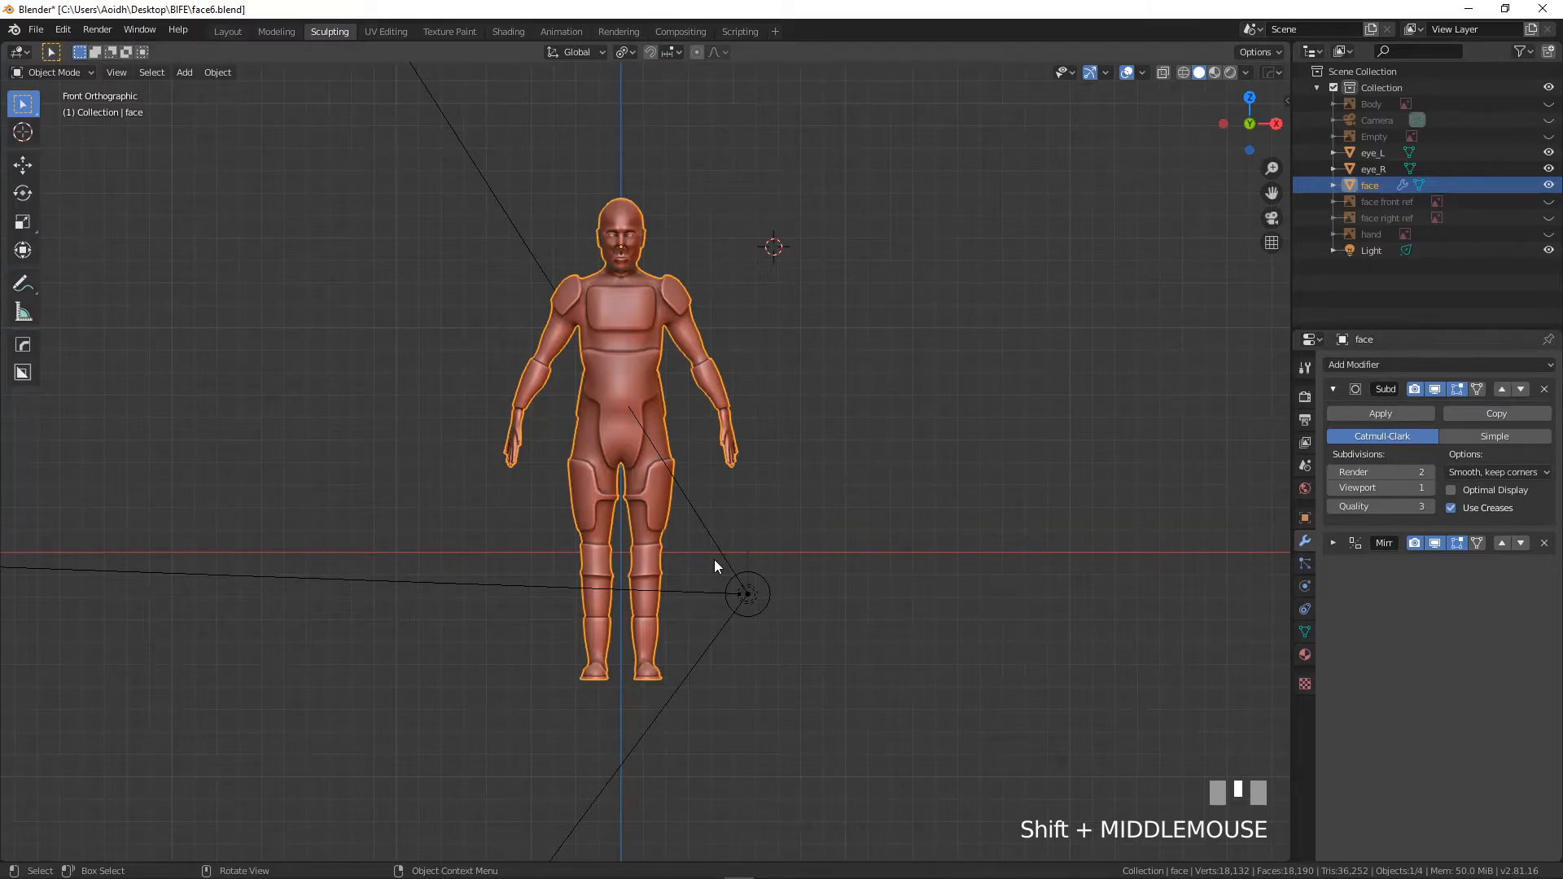
- Expand the Mirror modifier's settings and examine the head from the front, including its mesh topology
{"action": "left_click", "coordinate": [1332, 542]}
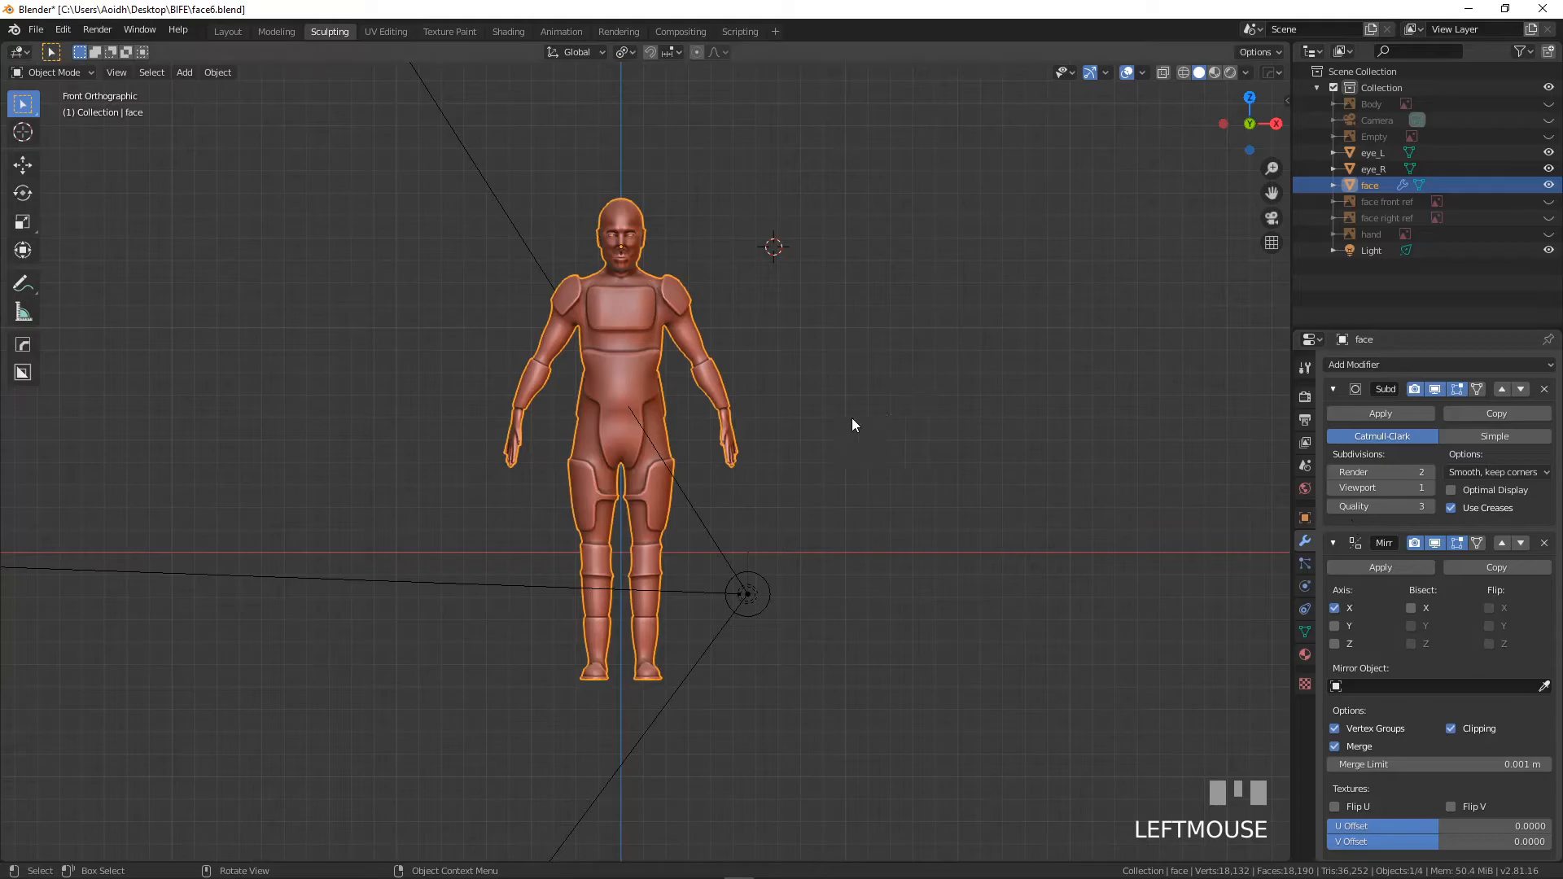
{"action": "scroll", "coordinate": [855, 415], "scroll_direction": "up", "scroll_amount": 5}
{"action": "middle_click_drag", "start_coordinate": [736, 332], "coordinate": [853, 745], "text": "shift"}
{"action": "middle_click_drag", "start_coordinate": [772, 360], "coordinate": [550, 506], "text": "shift"}
{"action": "scroll", "coordinate": [739, 472], "scroll_direction": "up", "scroll_amount": 9}
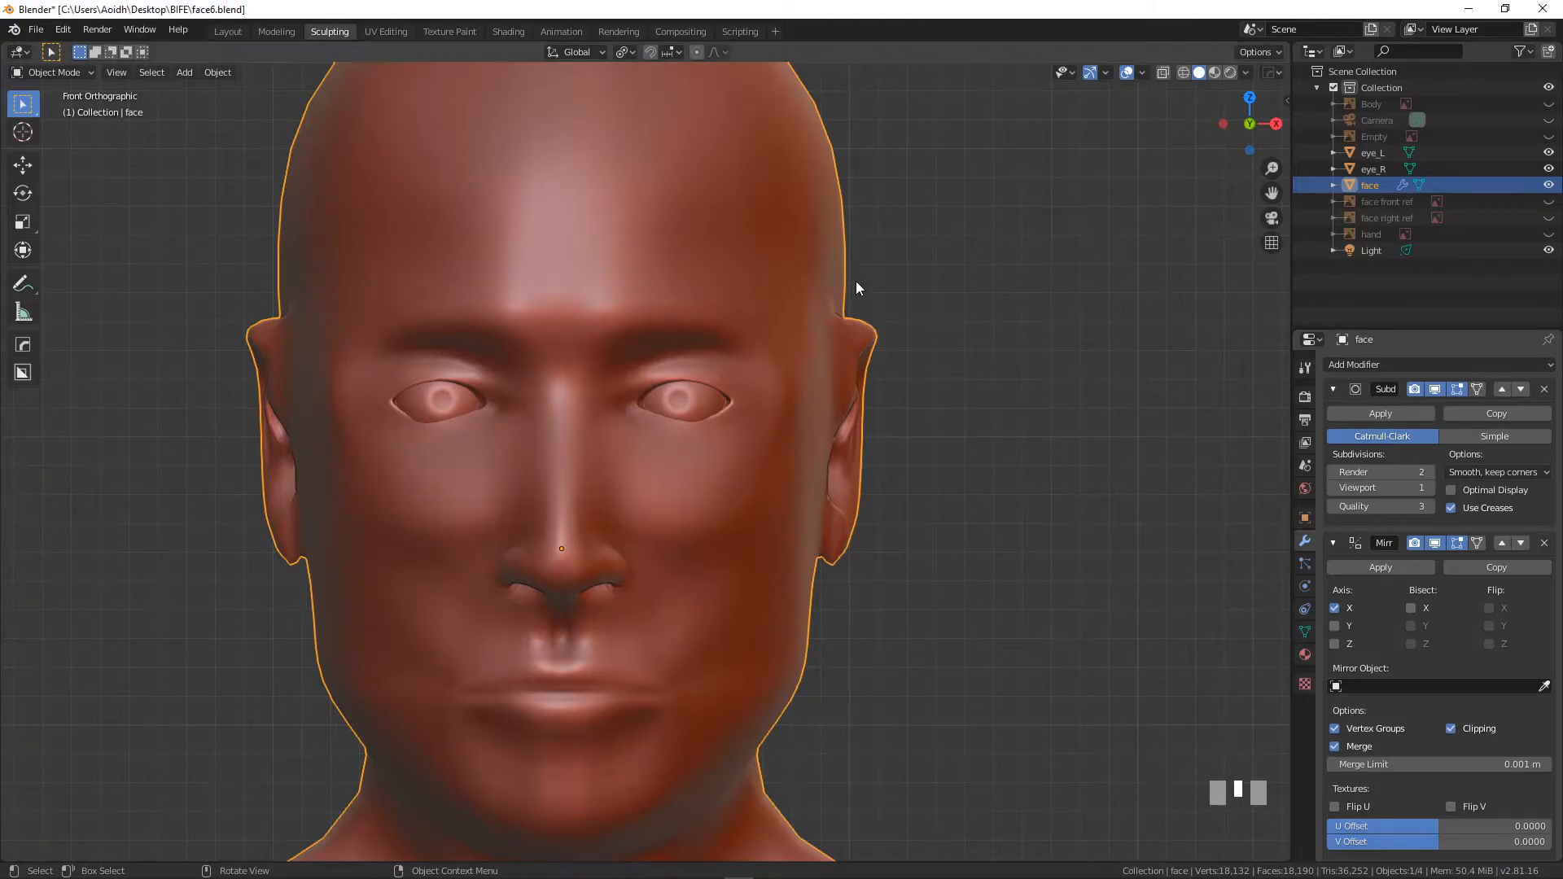
{"action": "scroll", "coordinate": [856, 285], "scroll_direction": "down", "scroll_amount": 2}
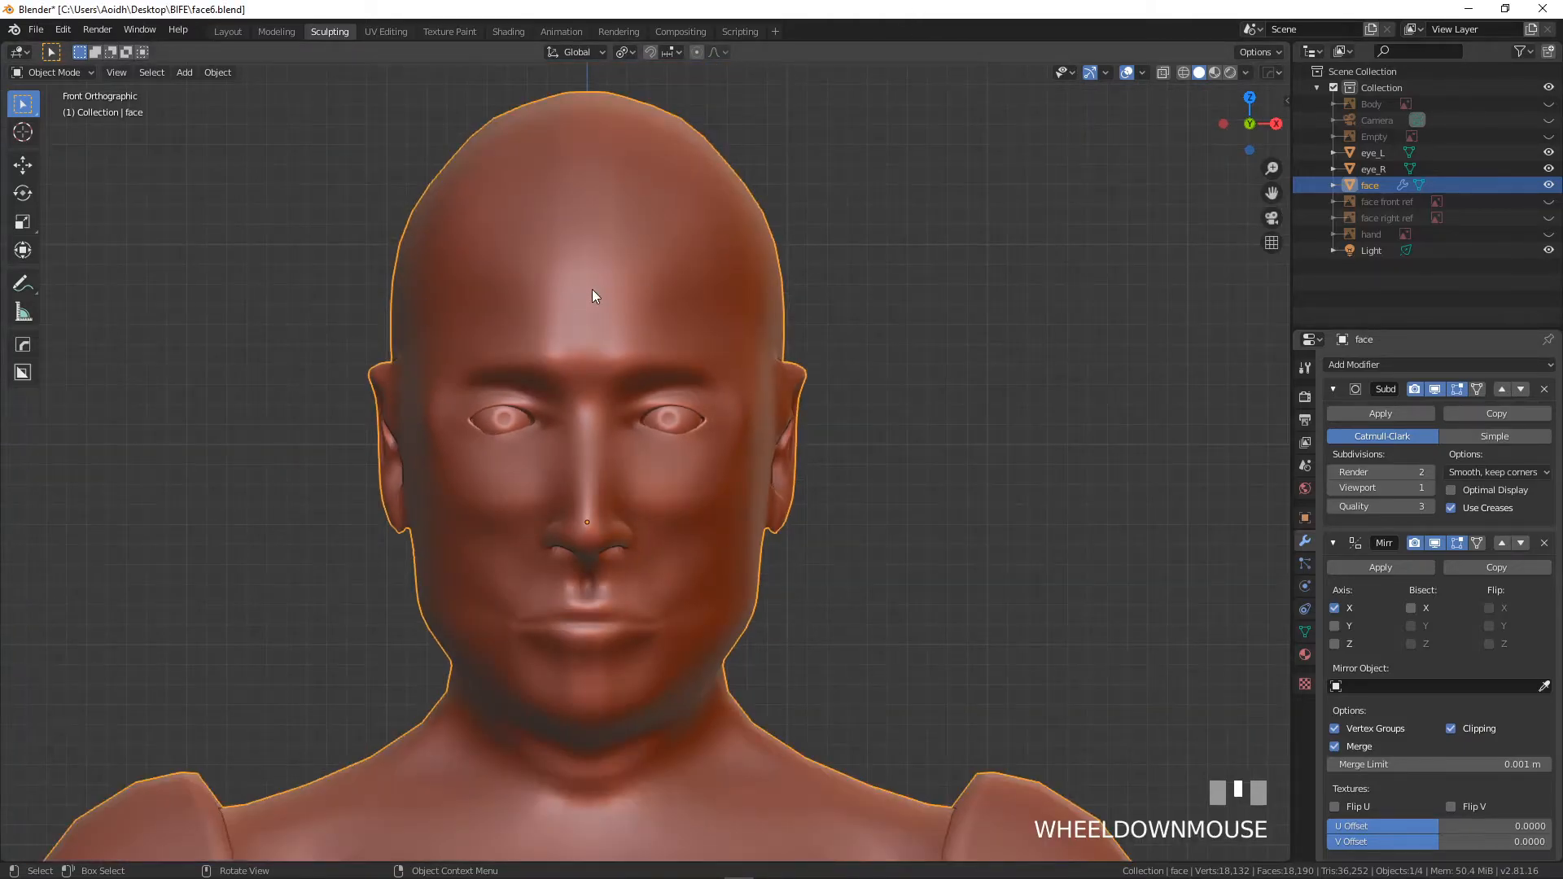
{"action": "key", "text": "Tab"}
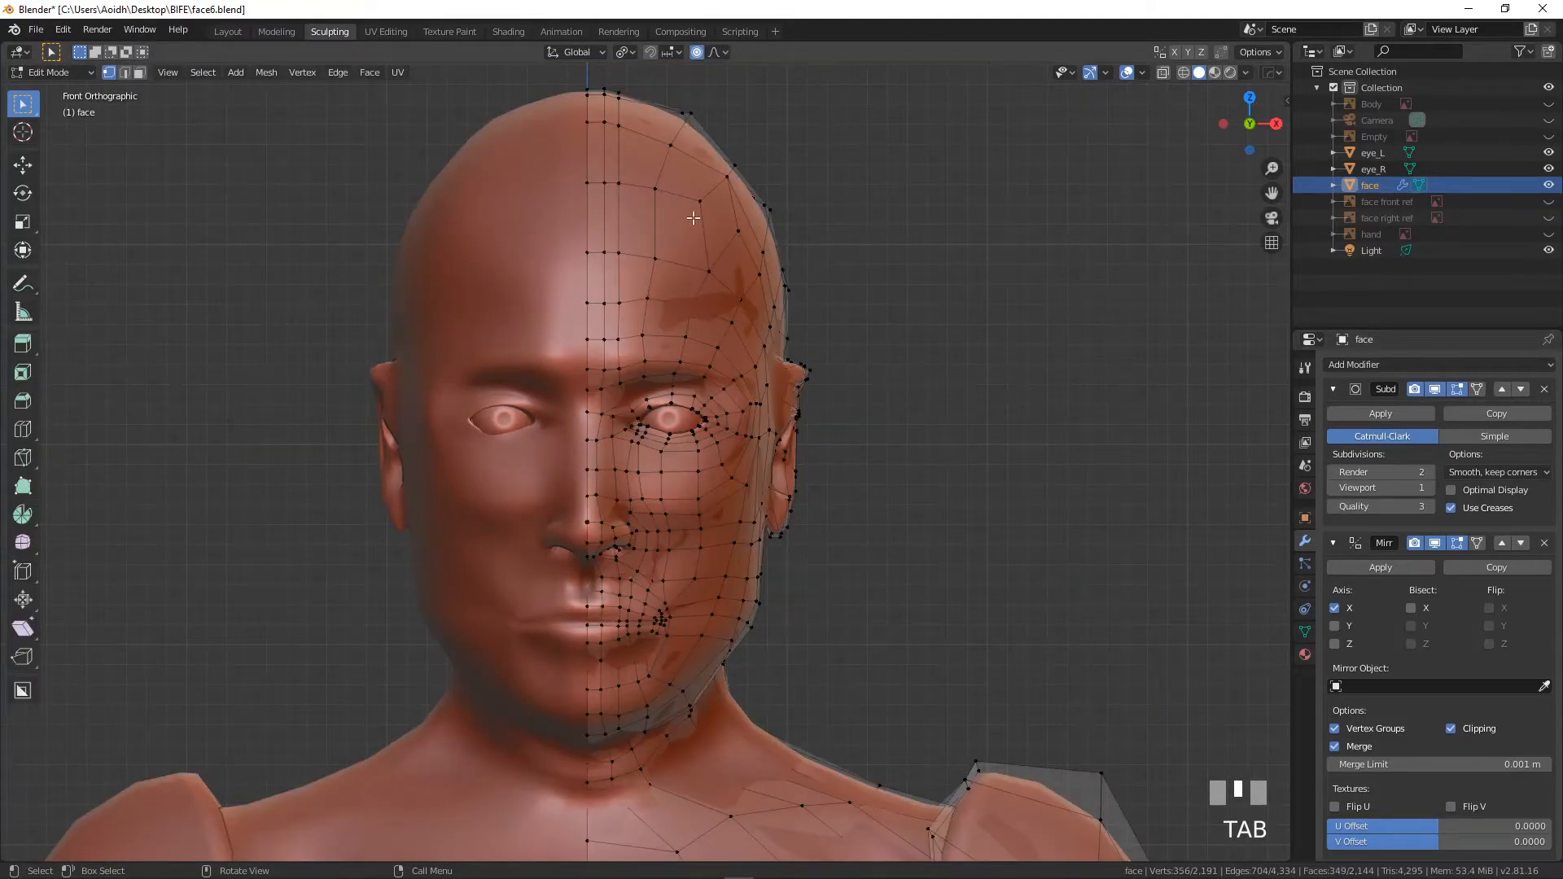
{"action": "key", "text": "Tab"}
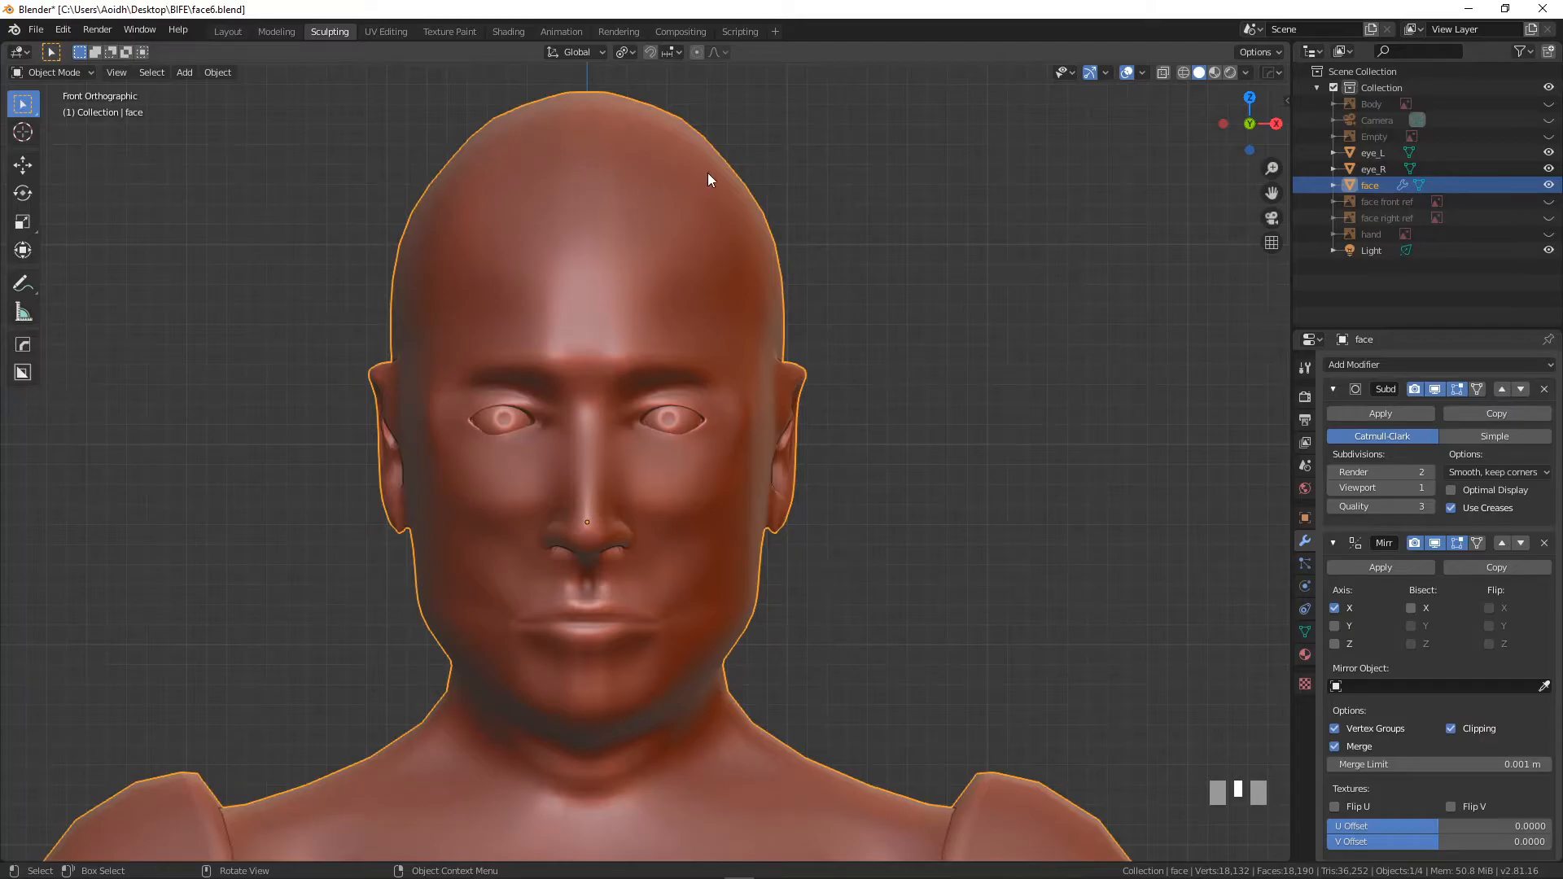
{"action": "scroll", "coordinate": [713, 236], "scroll_direction": "down", "scroll_amount": 5}
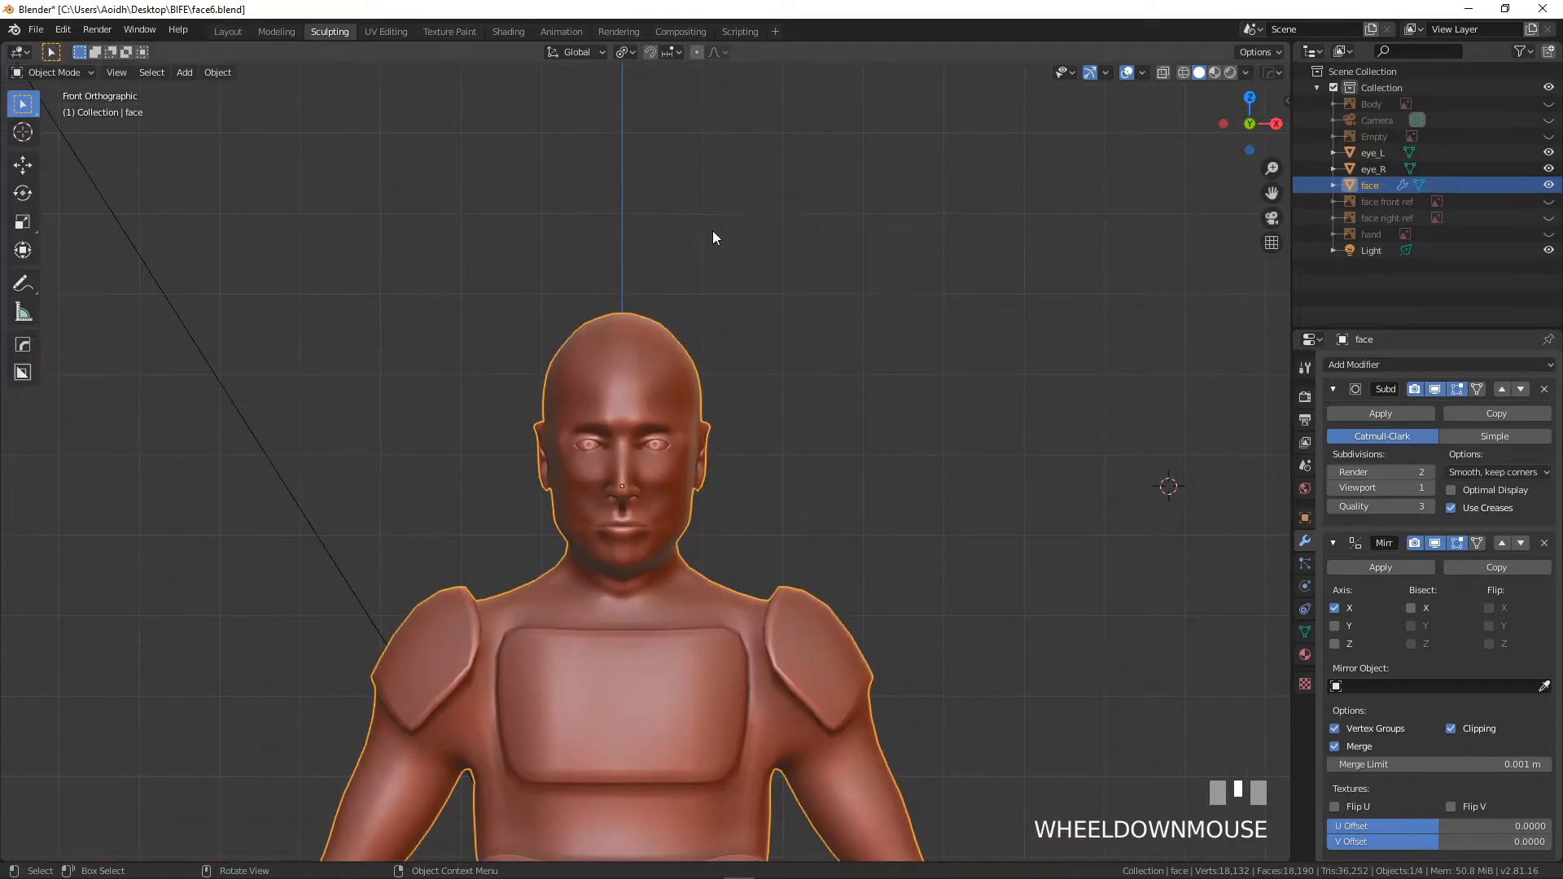
{"action": "scroll", "coordinate": [714, 238], "scroll_direction": "up", "scroll_amount": 6}
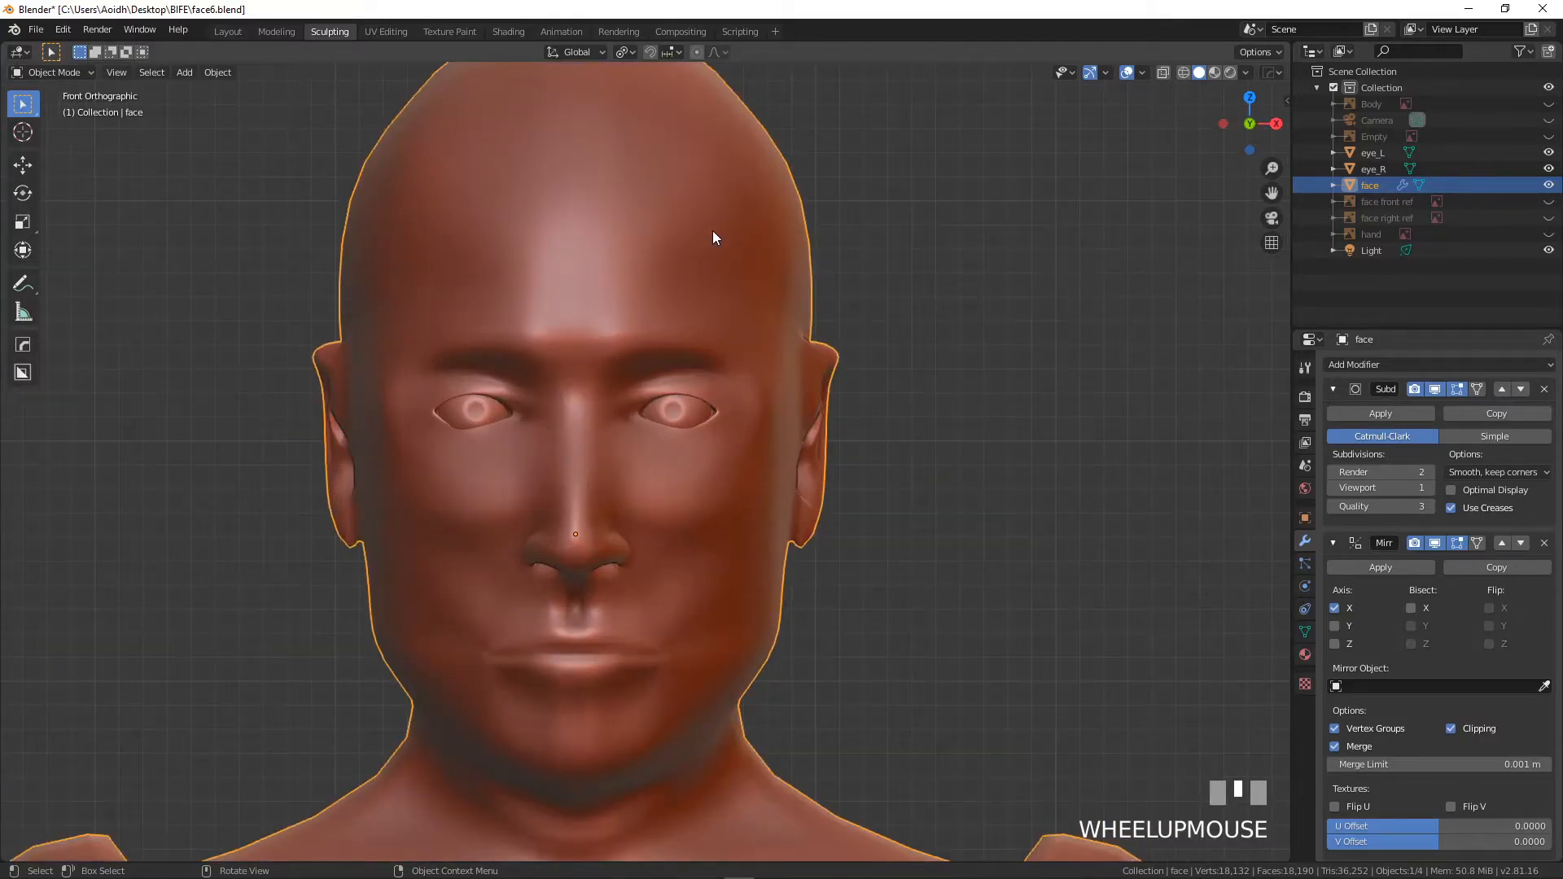
{"action": "scroll", "coordinate": [713, 237], "scroll_direction": "down", "scroll_amount": 3}
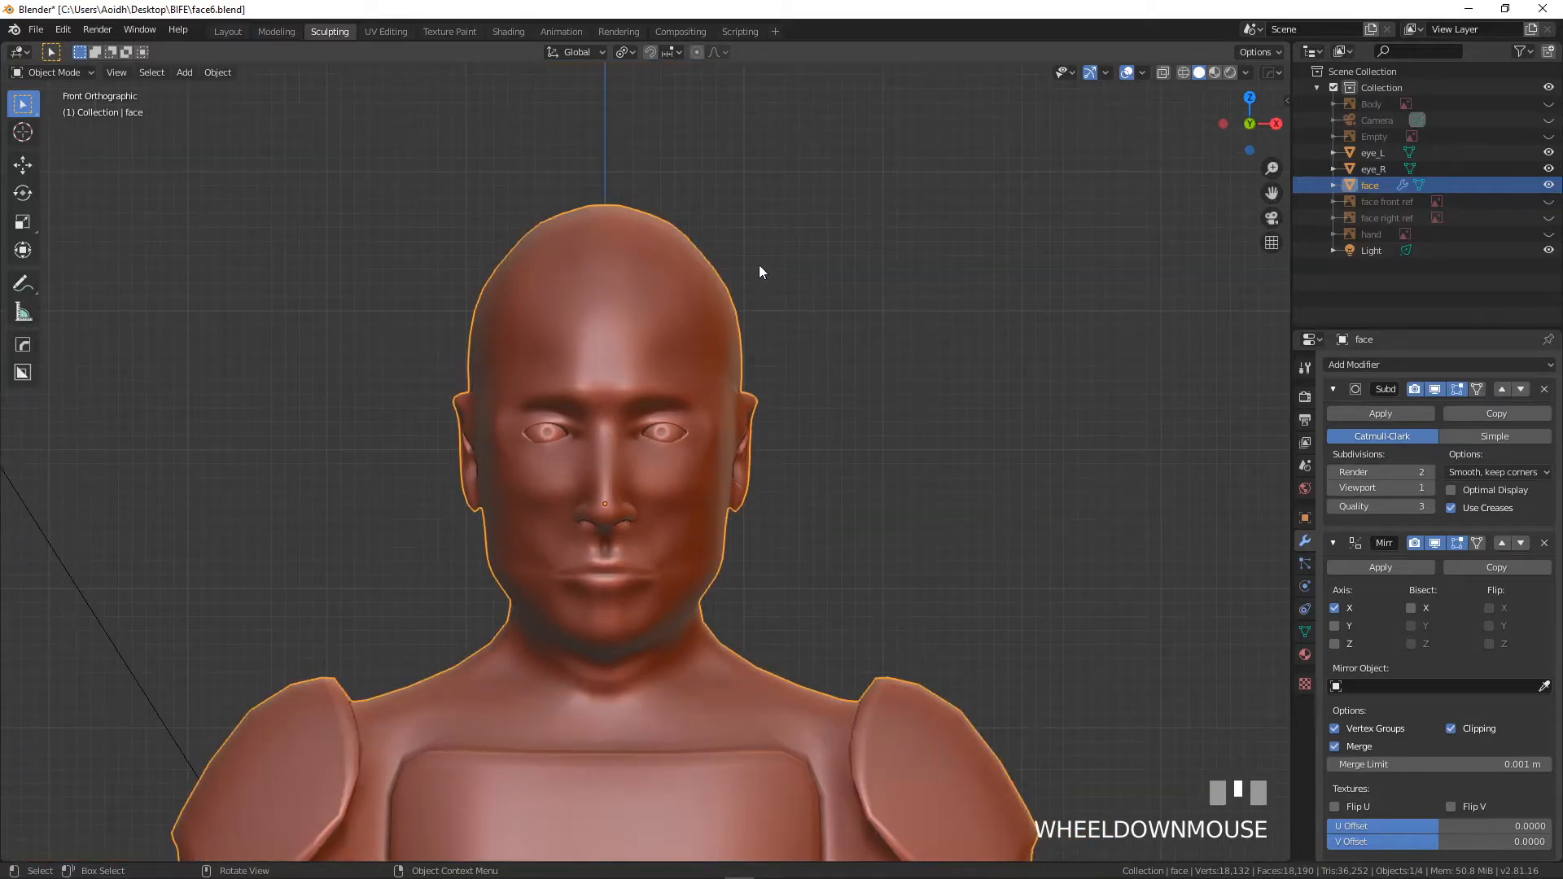
- Place the 3D cursor on the crown of the head in top view
{"action": "key", "text": "KP_3"}
{"action": "middle_click_drag", "start_coordinate": [759, 262], "coordinate": [819, 324], "text": "shift"}
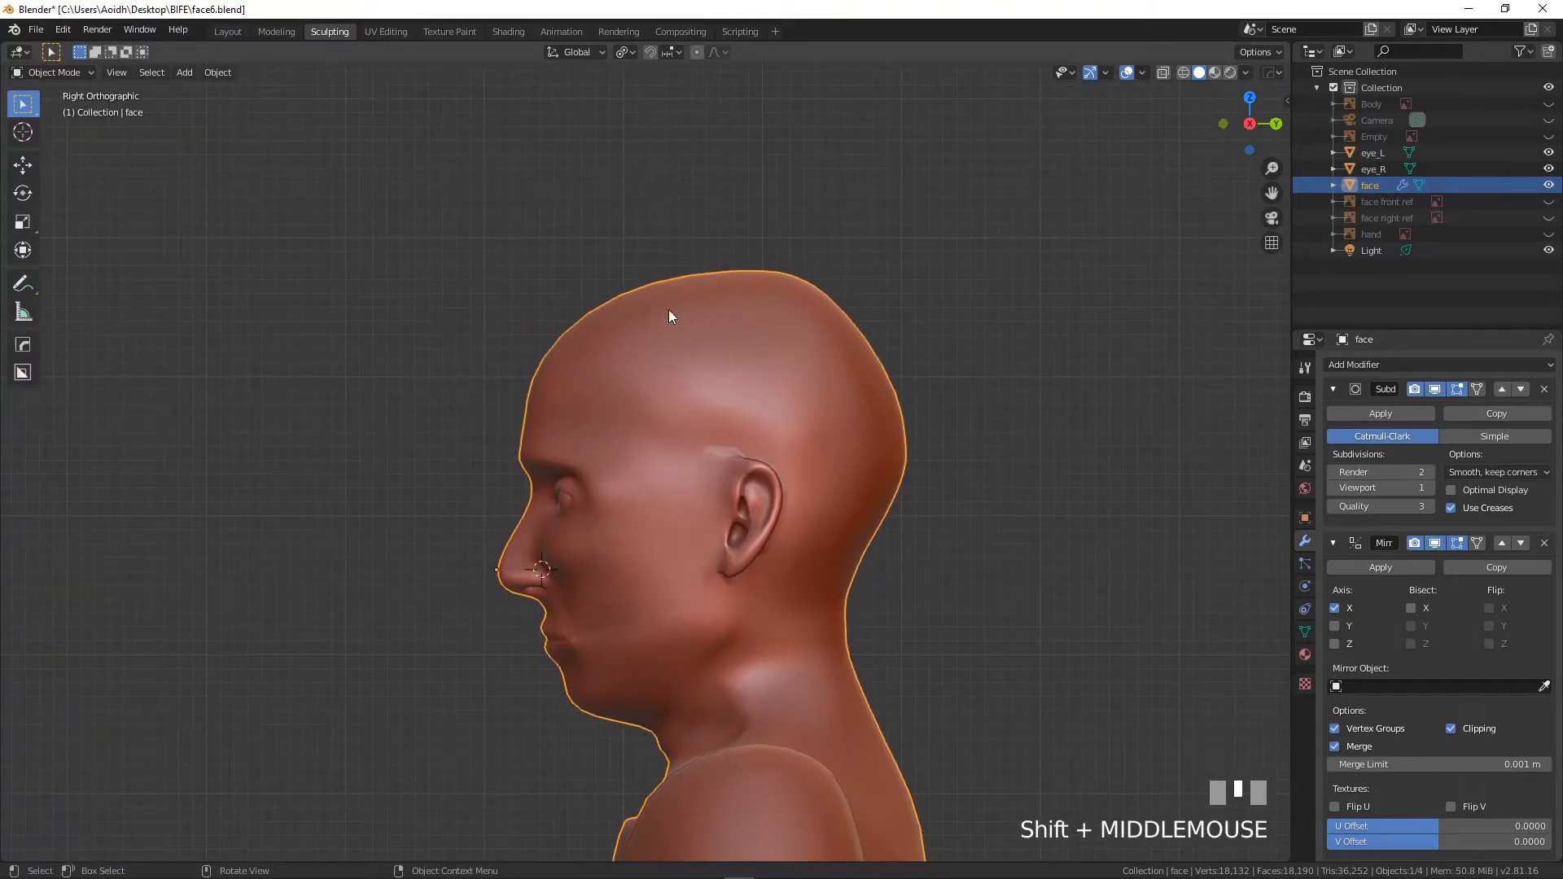
{"action": "key", "text": "KP_7"}
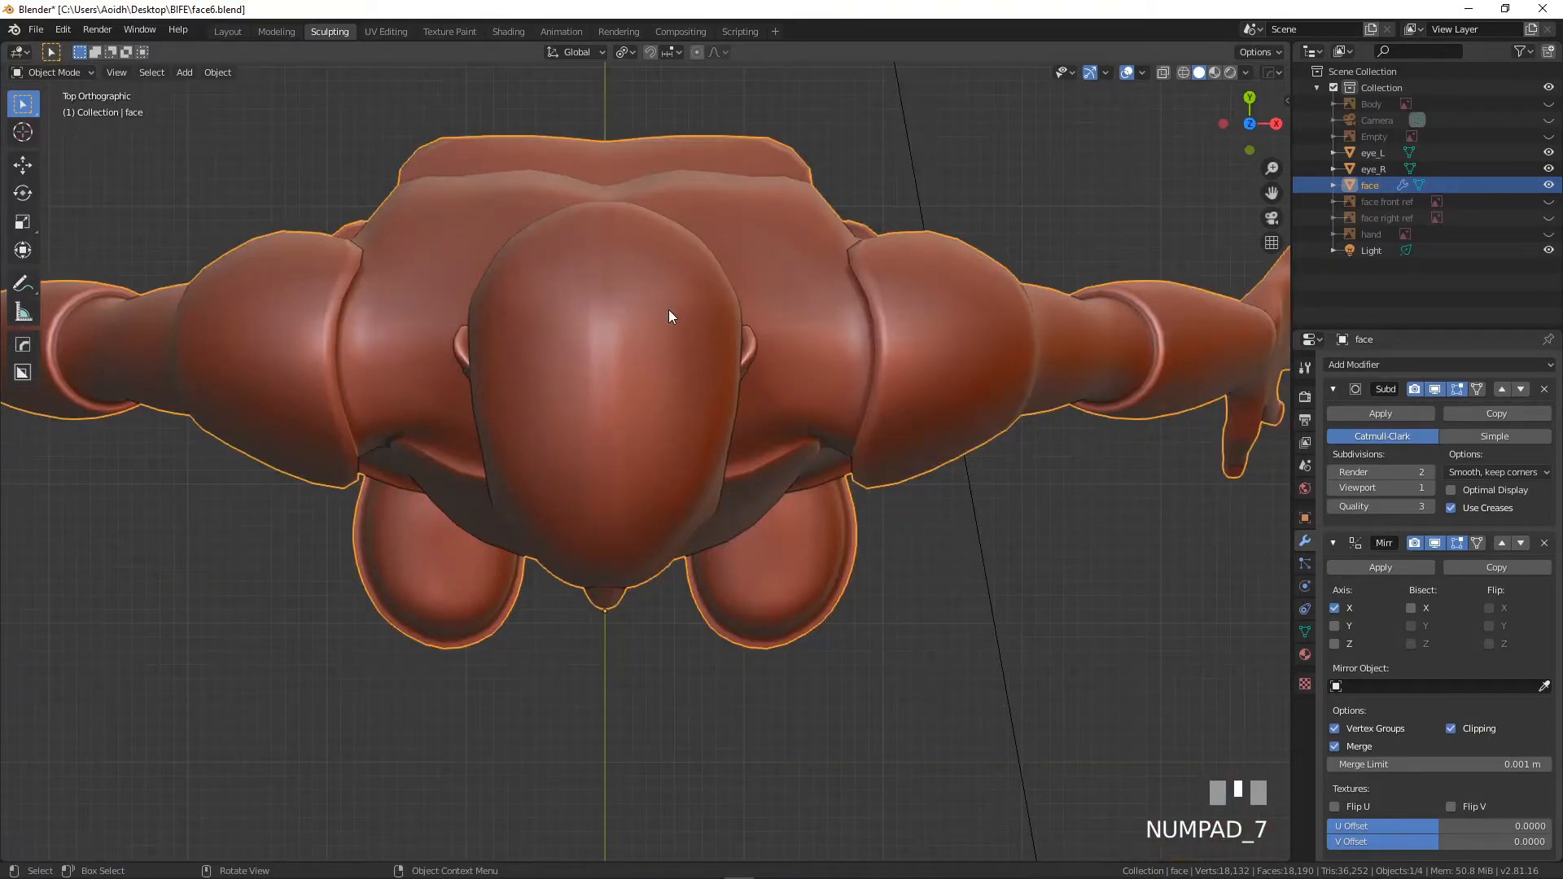
{"action": "left_click", "coordinate": [23, 132]}
{"action": "left_click", "coordinate": [610, 398]}
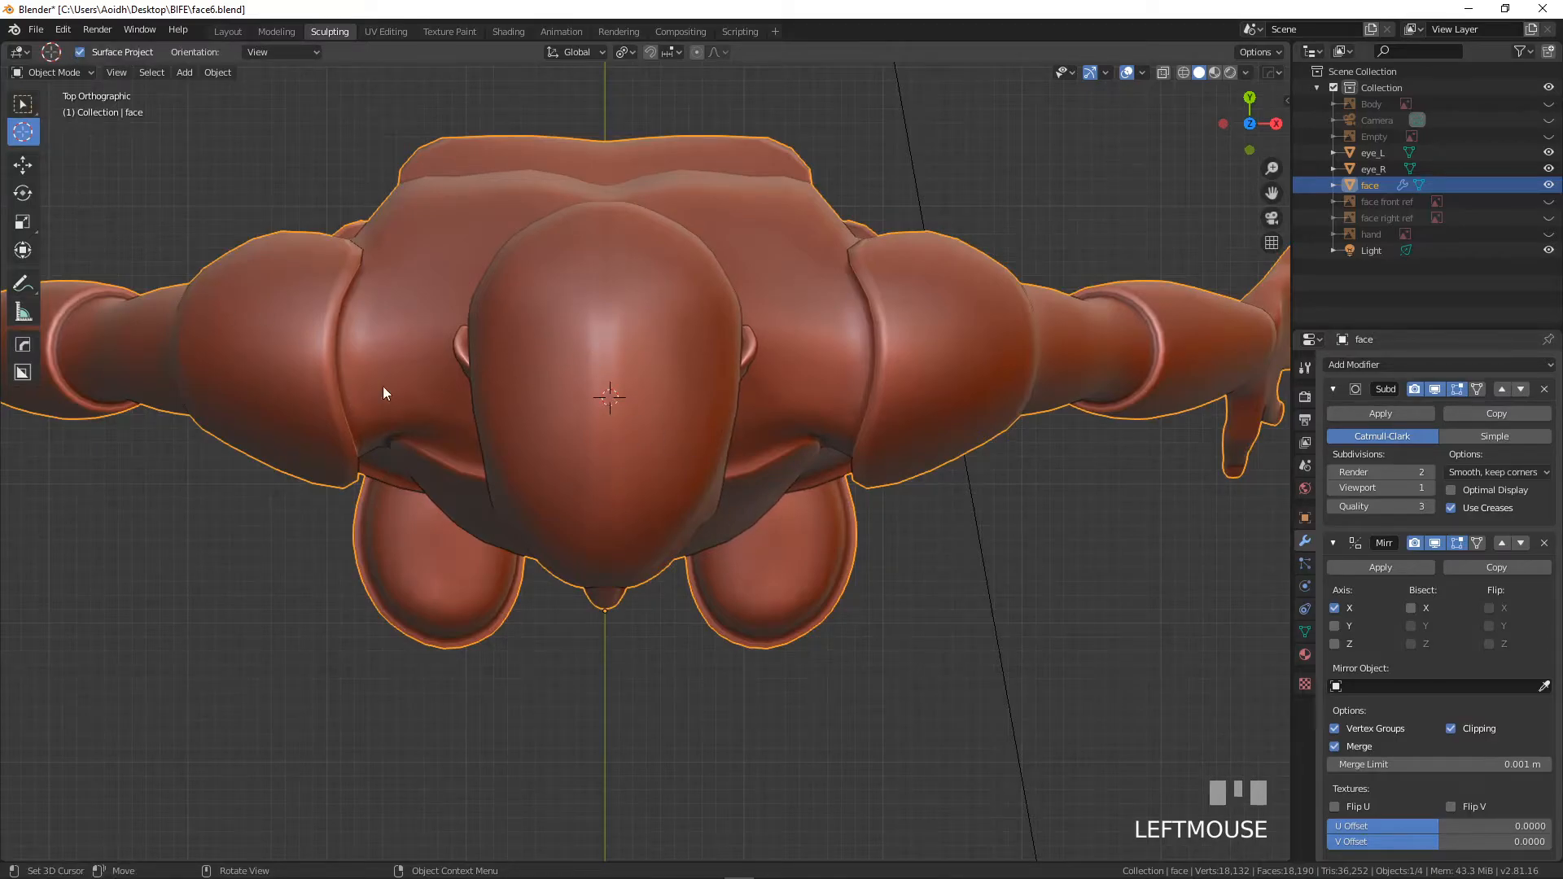
- Add a plane at the 3D cursor and scale it down to slightly wider than the head
{"action": "key", "text": "shift+a"}
{"action": "mouse_move", "coordinate": [618, 443]}
{"action": "left_click", "coordinate": [692, 440]}
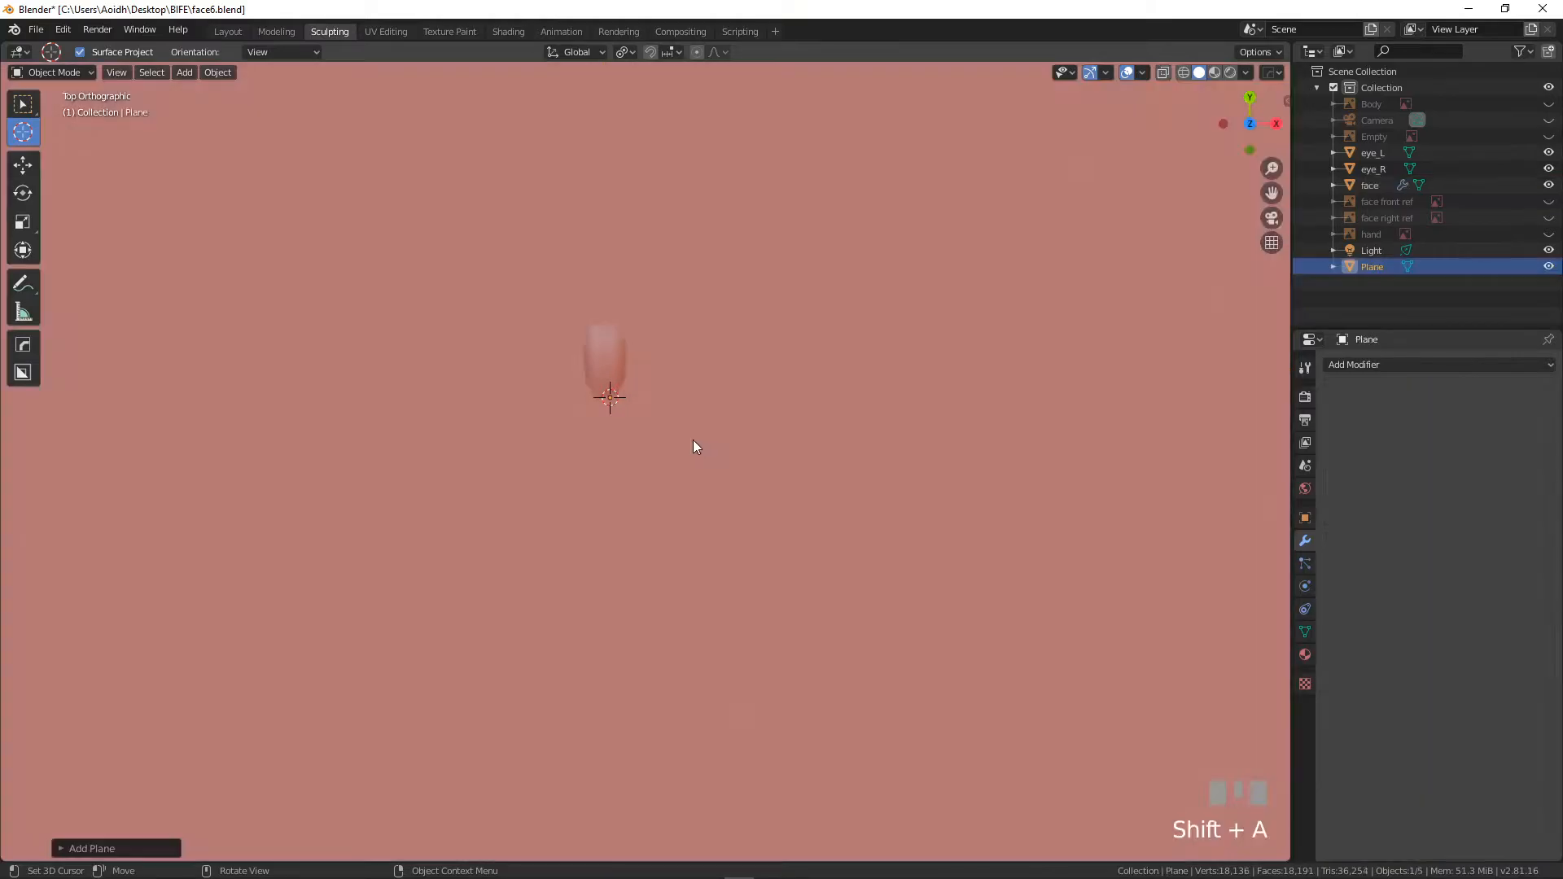
{"action": "scroll", "coordinate": [749, 446], "scroll_direction": "down", "scroll_amount": 7}
{"action": "key", "text": "s"}
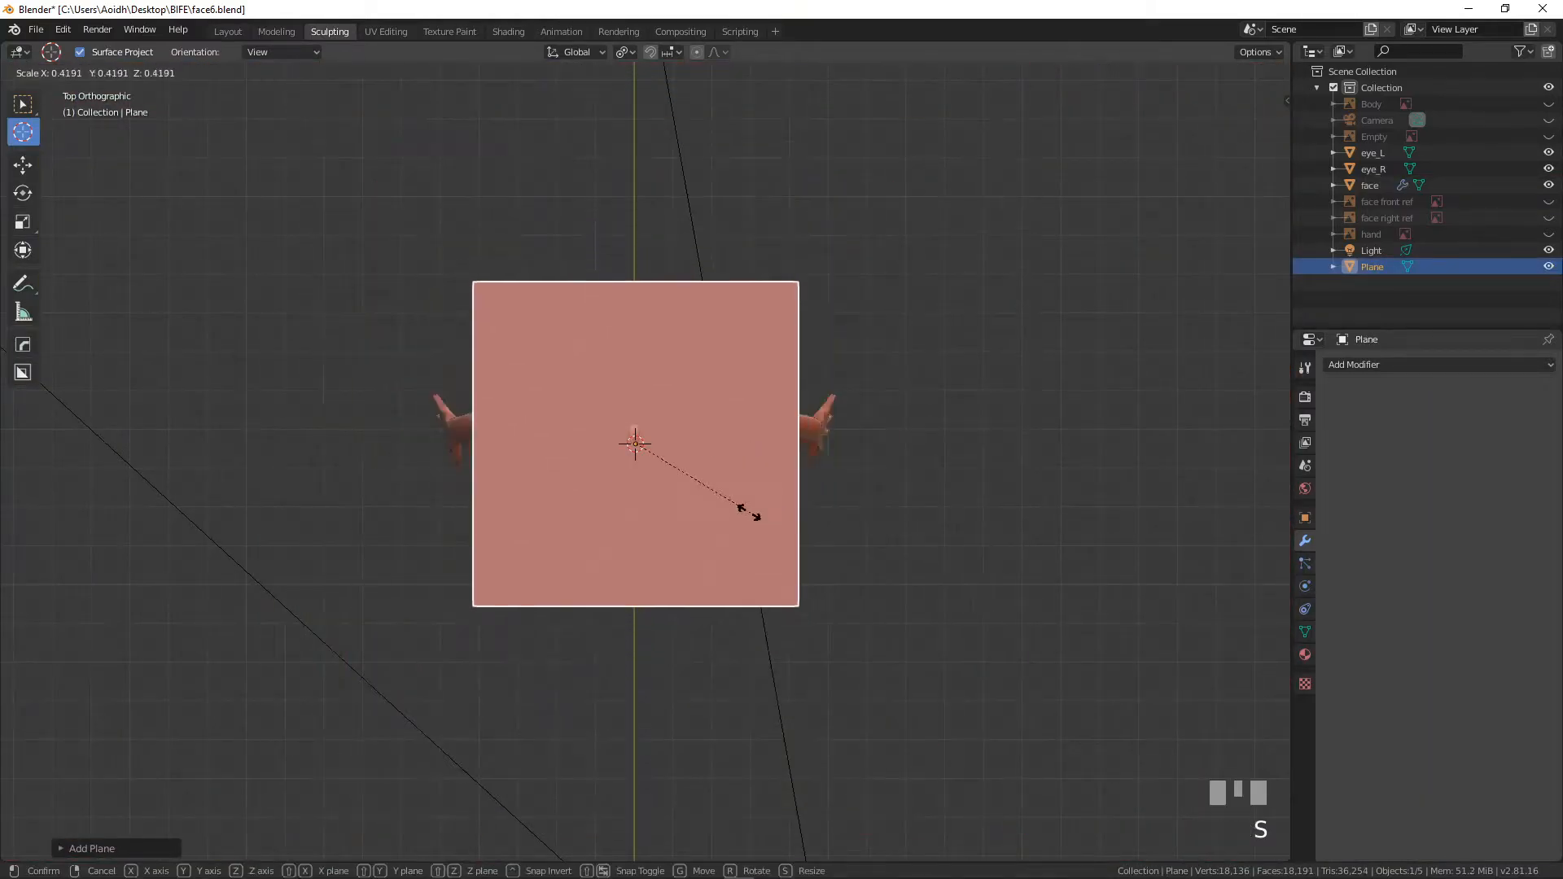
{"action": "left_click", "coordinate": [670, 464]}
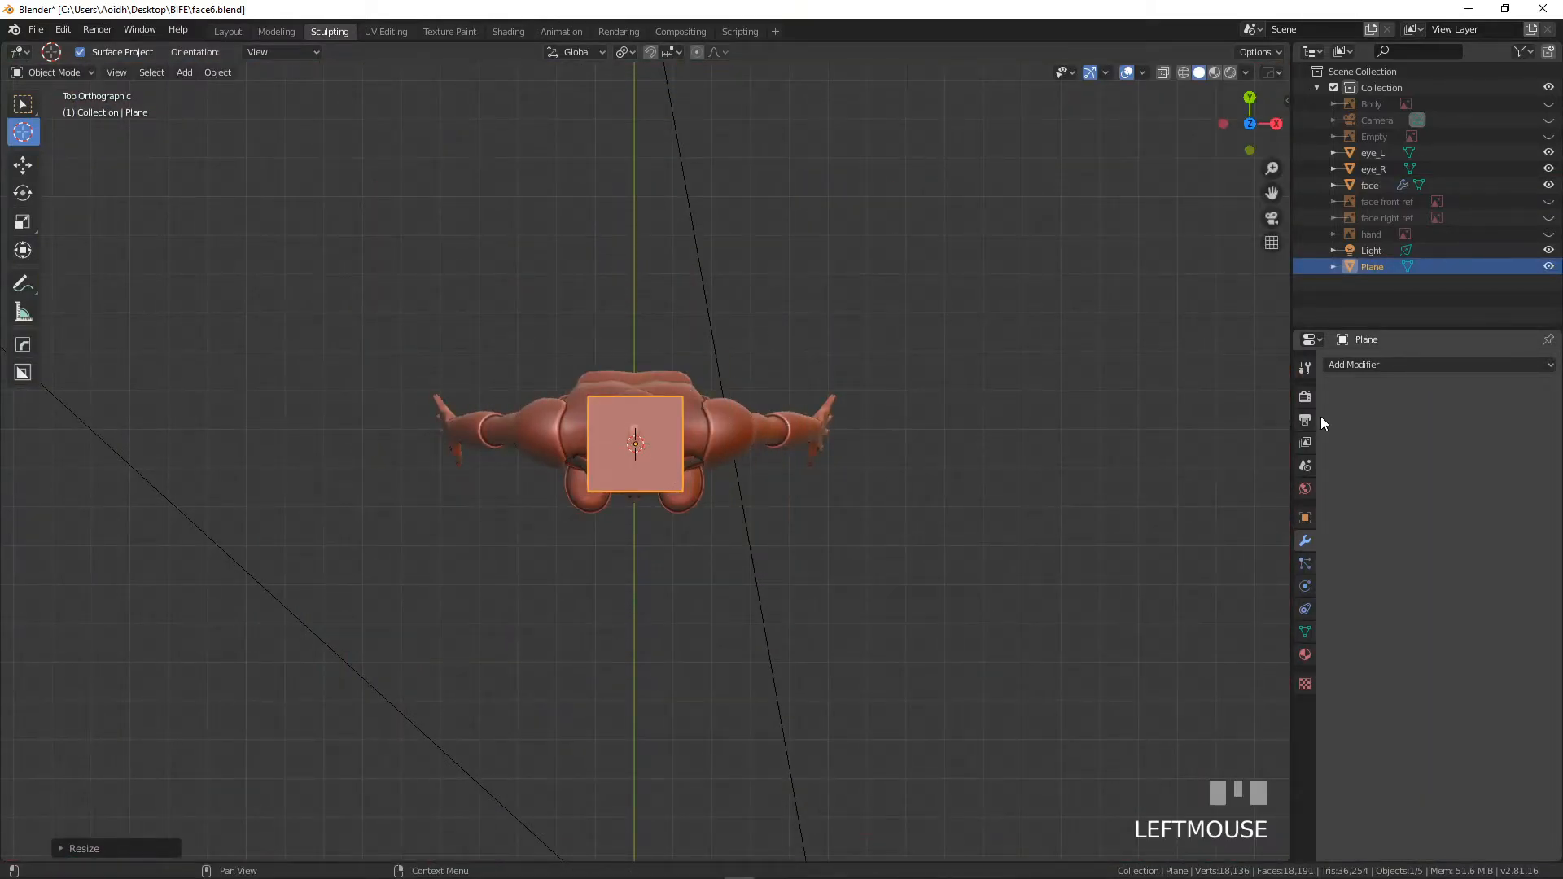
- Rename the new plane as HELMET
{"action": "left_click", "coordinate": [1371, 267], "text": "ctrl"}
{"action": "double_click", "coordinate": [1371, 267]}
{"action": "type", "text": "HELMET"}
{"action": "key", "text": "Return"}
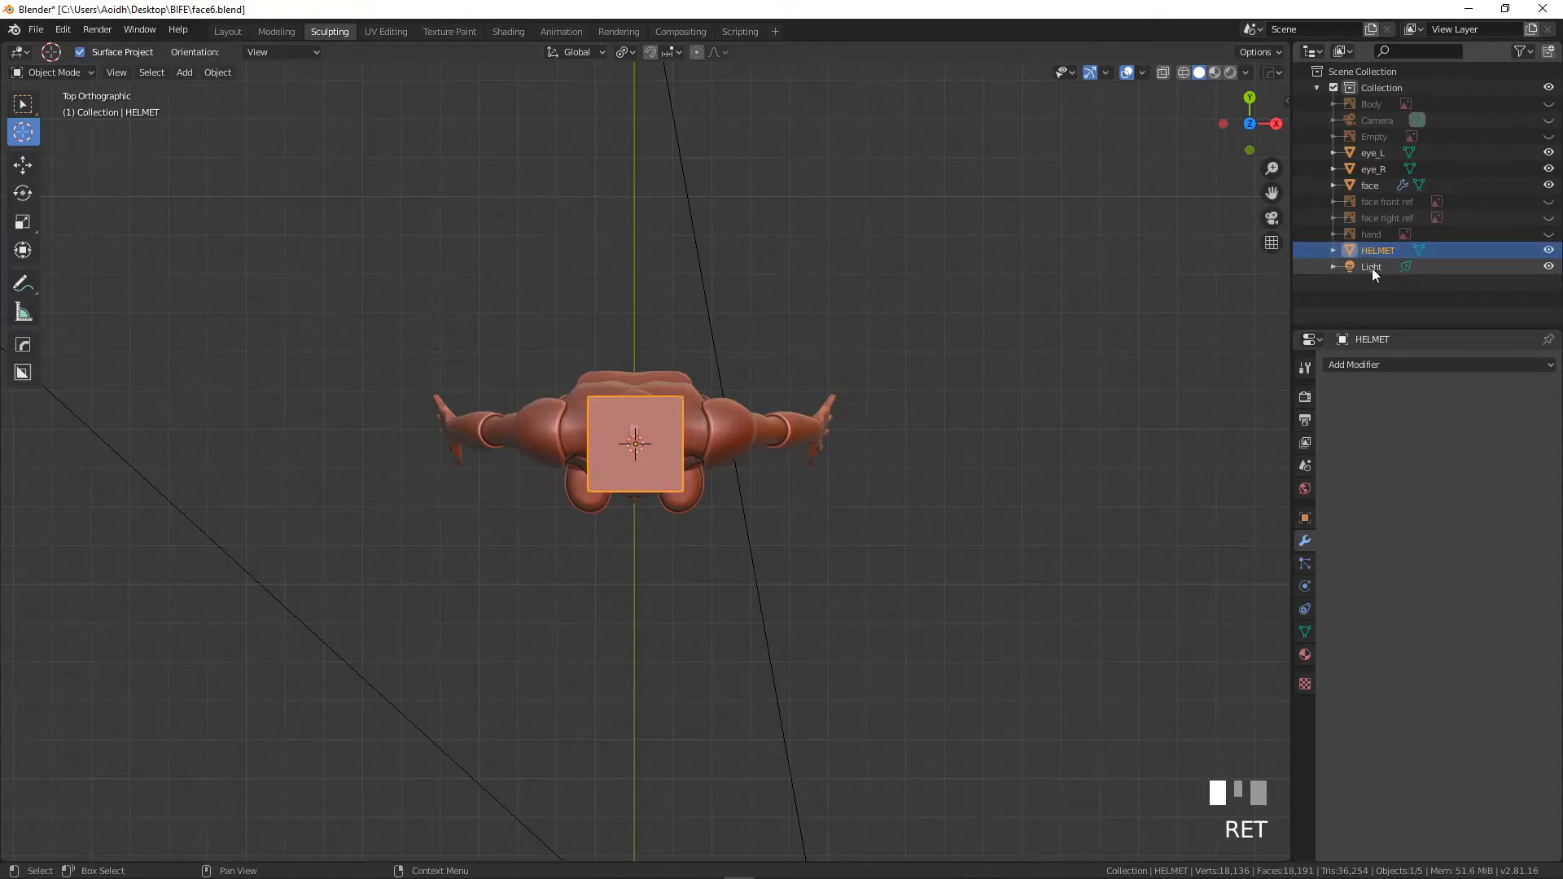
- Scale the HELMET plane to about 0.25 so it sits within the crown, and open it in Edit Mode
{"action": "scroll", "coordinate": [665, 438], "scroll_direction": "up", "scroll_amount": 2}
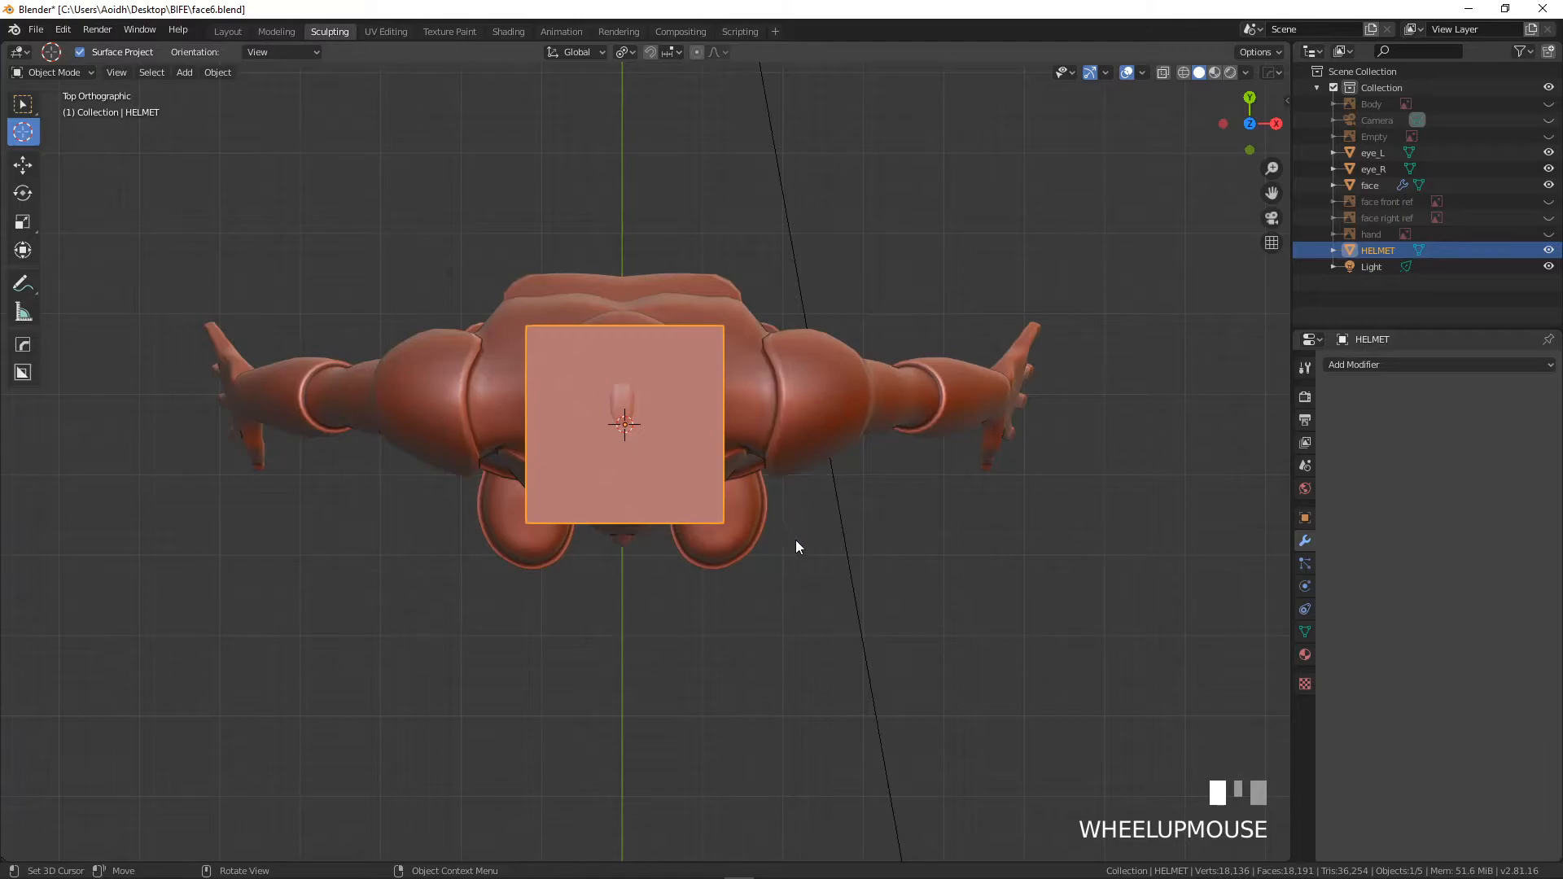
{"action": "key", "text": "s"}
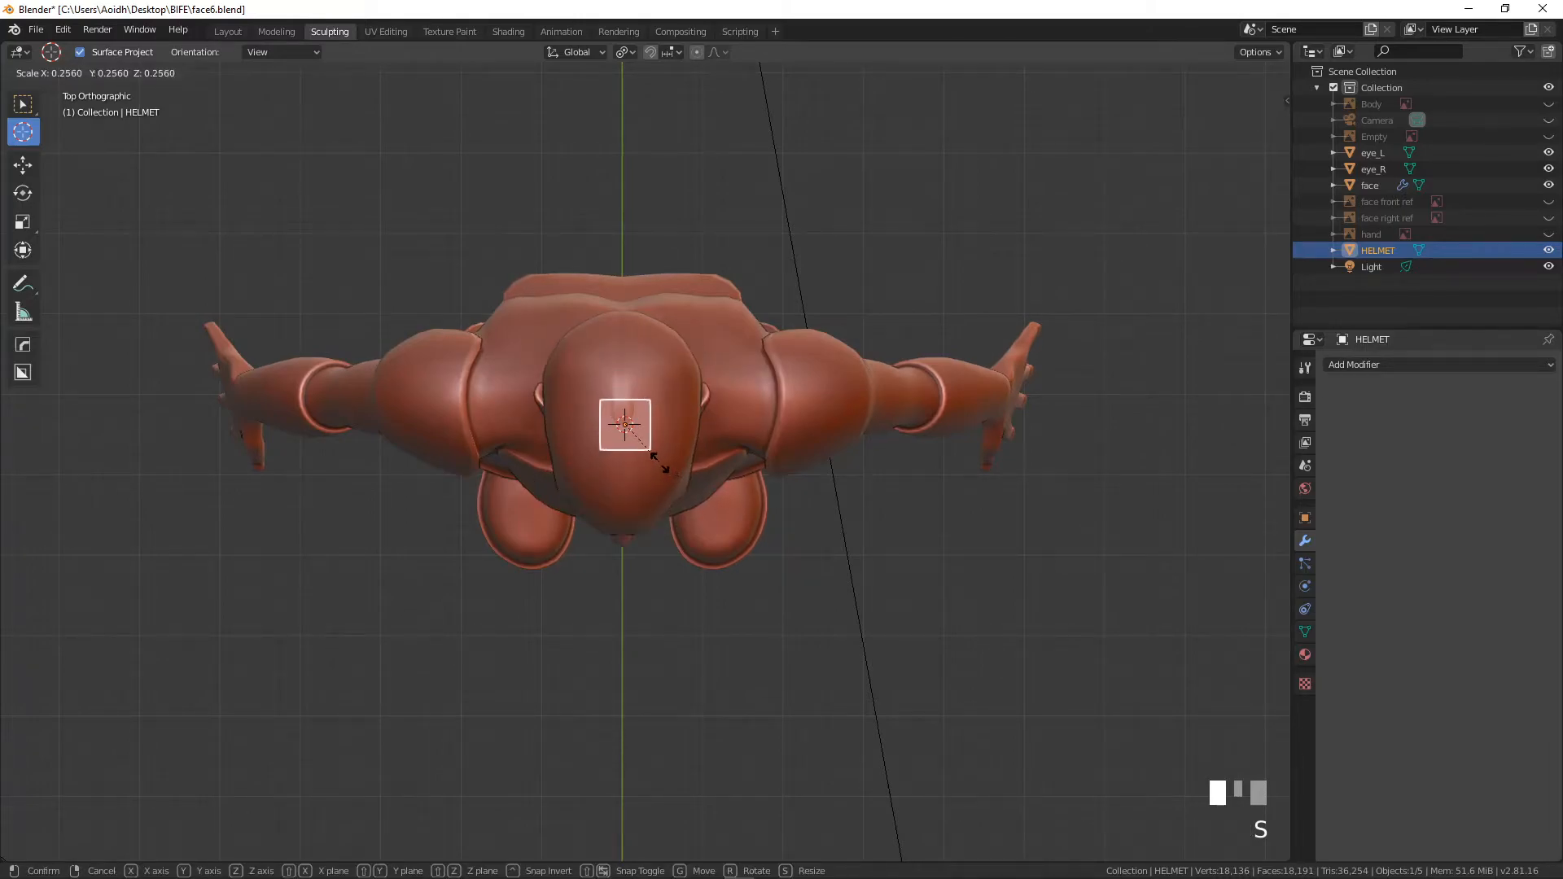
{"action": "left_click", "coordinate": [659, 457]}
{"action": "key", "text": "Tab"}
{"action": "scroll", "coordinate": [659, 456], "scroll_direction": "up", "scroll_amount": 5}
{"action": "middle_click_drag", "start_coordinate": [631, 448], "coordinate": [659, 451], "text": "shift"}
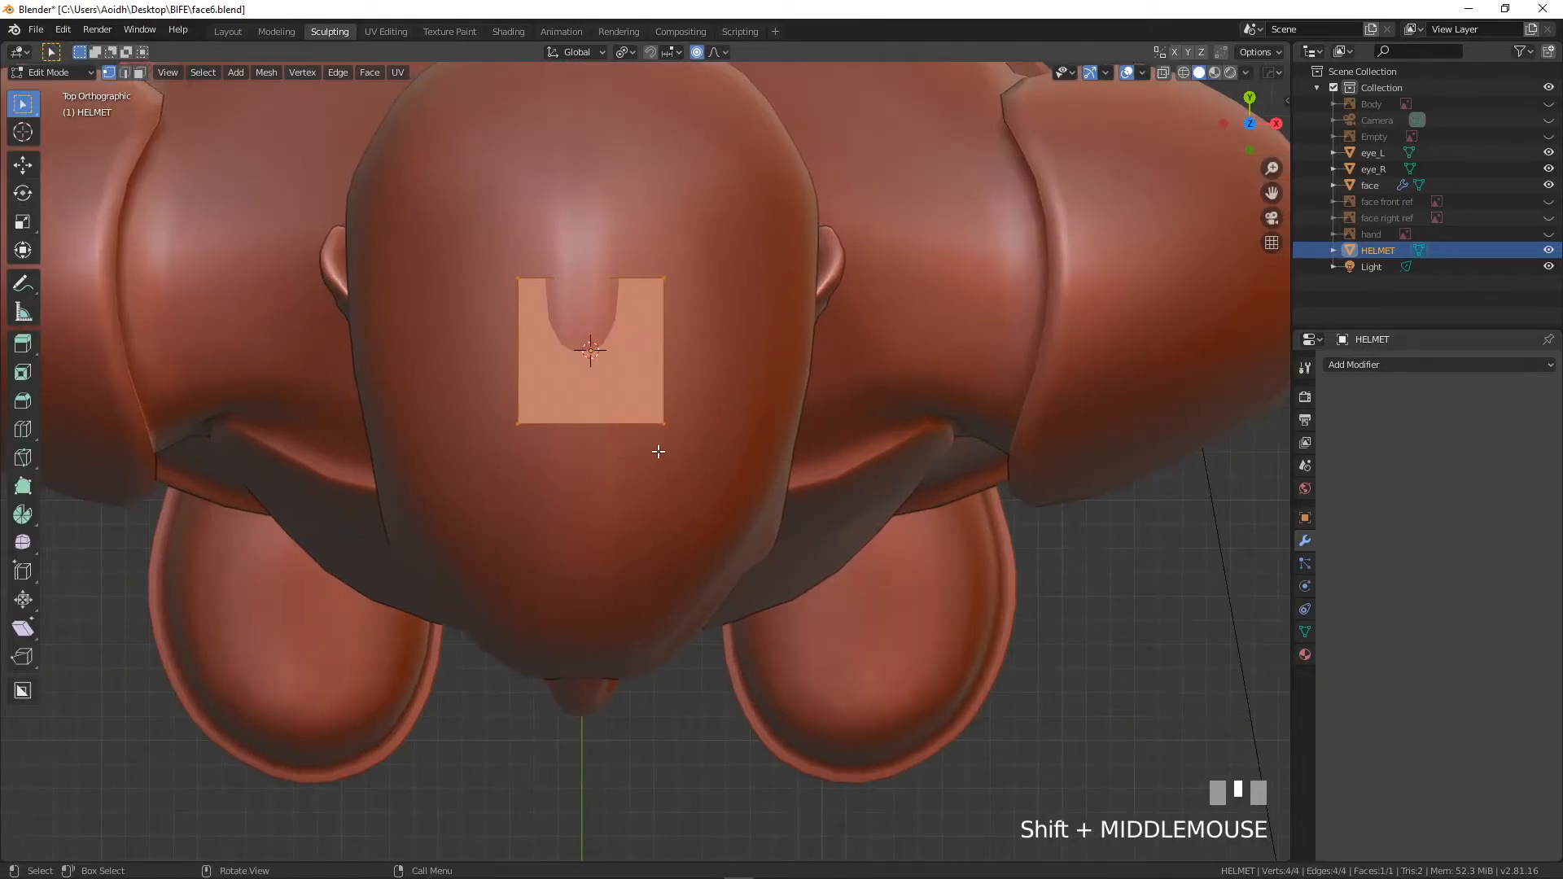
- Move the whole HELMET plane along X so it lies entirely on the character's left side of the head's centreline
{"action": "key", "text": "g"}
{"action": "right_click", "coordinate": [673, 446]}
{"action": "key", "text": "g"}
{"action": "key", "text": "x"}
{"action": "left_click", "coordinate": [763, 432]}
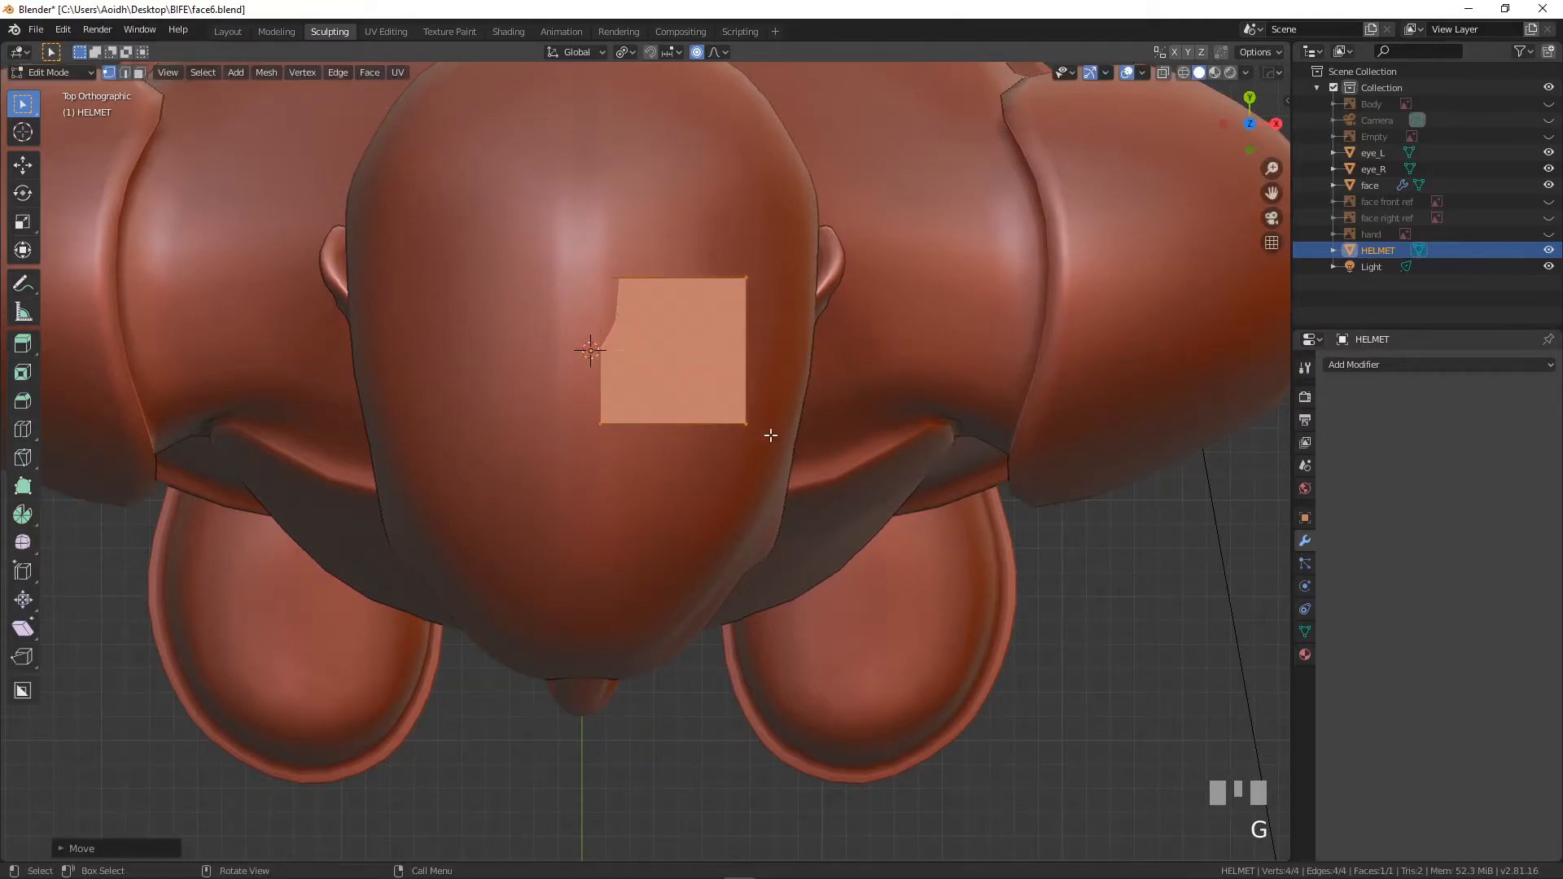
- Turn off proportional editing and add a Mirror modifier on the X axis to HELMET
{"action": "left_click", "coordinate": [696, 52]}
{"action": "left_click", "coordinate": [1360, 365]}
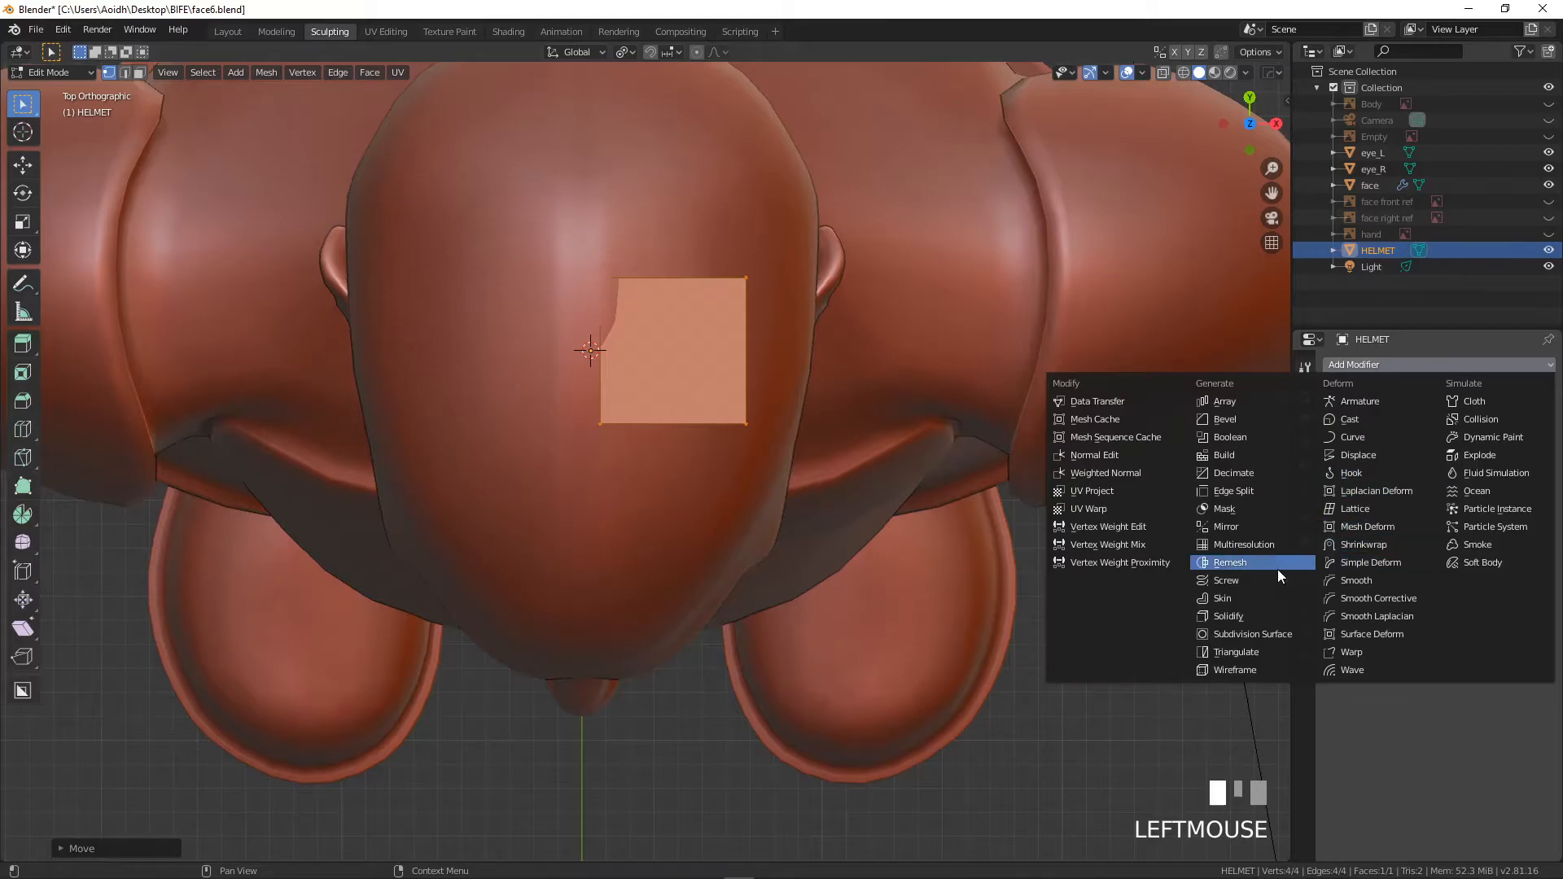
{"action": "left_click", "coordinate": [1252, 526]}
{"action": "scroll", "coordinate": [714, 521], "scroll_direction": "up", "scroll_amount": 4}
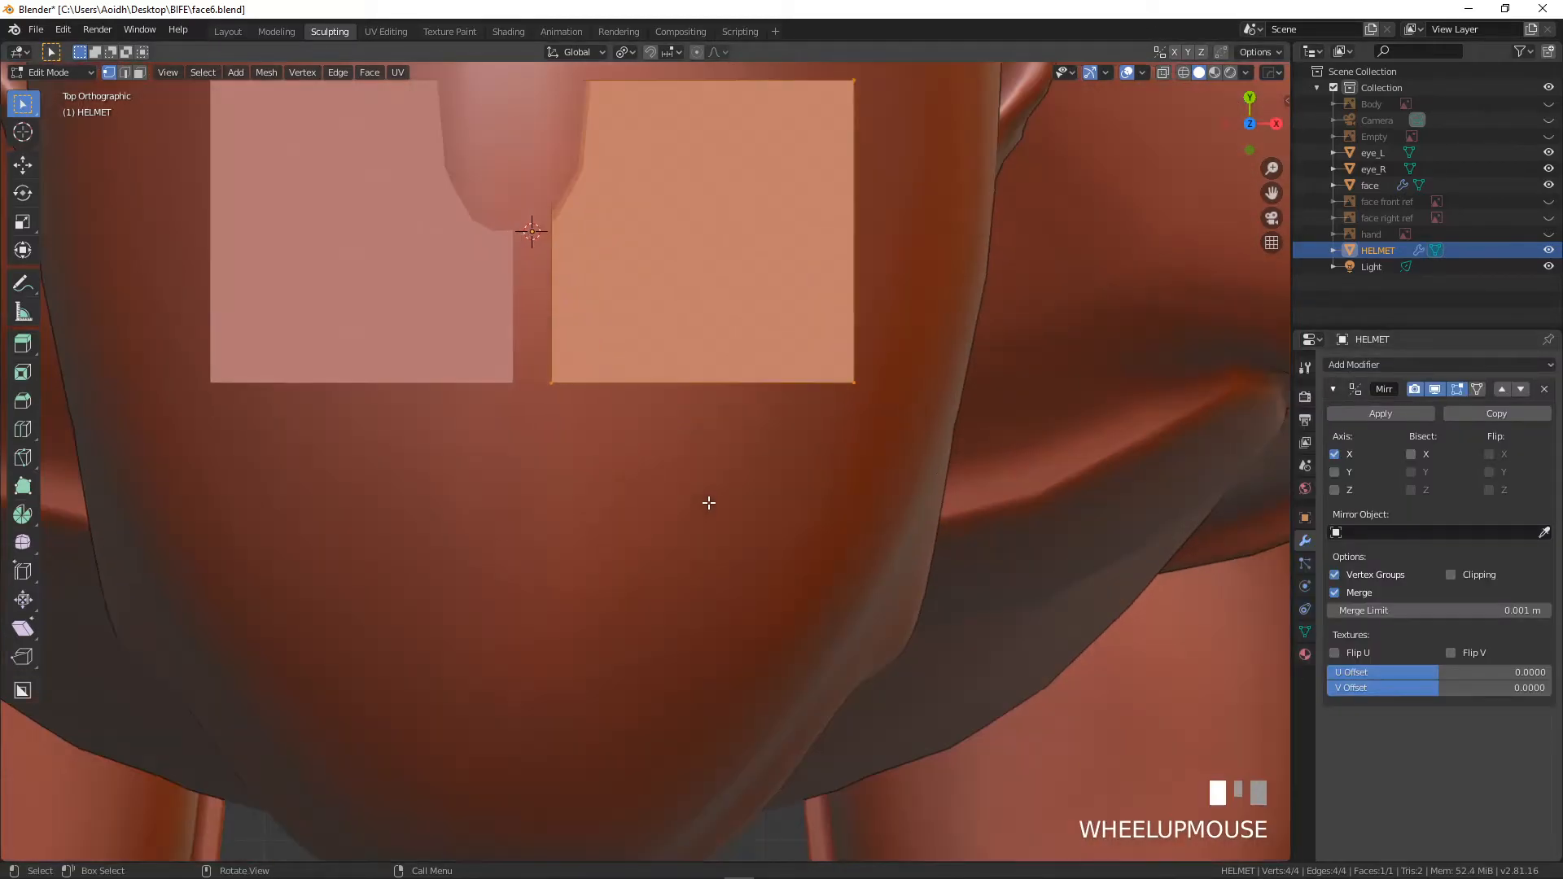
- Enable Clipping on the Mirror modifier and slide the plane along X until its inner edge locks onto the centreline
{"action": "middle_click_drag", "start_coordinate": [708, 507], "coordinate": [709, 635], "text": "shift"}
{"action": "key", "text": "g"}
{"action": "key", "text": "x"}
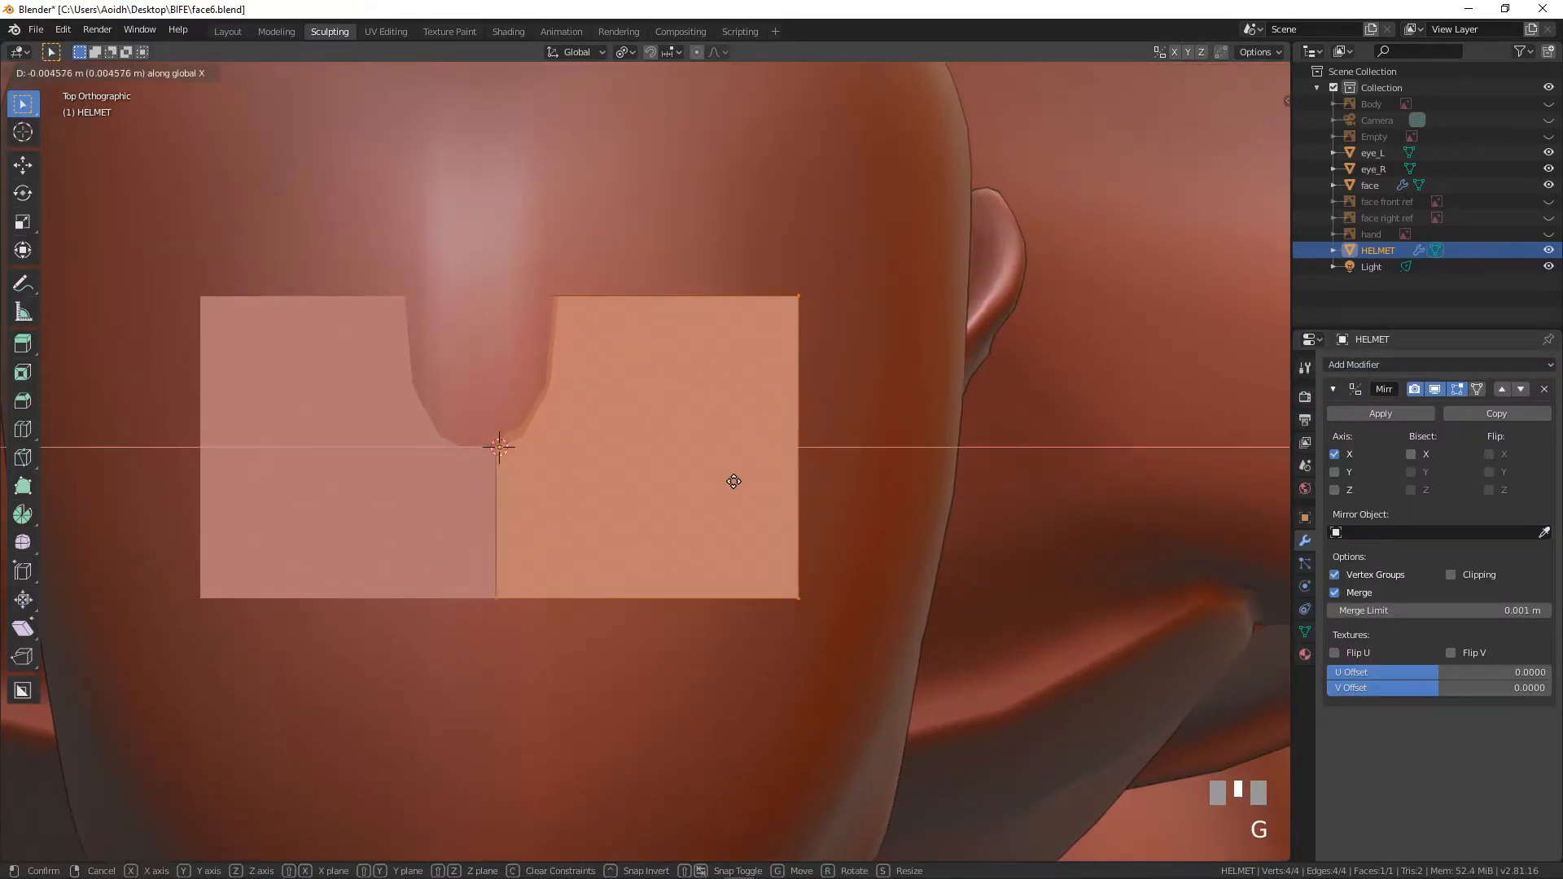
{"action": "left_click", "coordinate": [765, 481]}
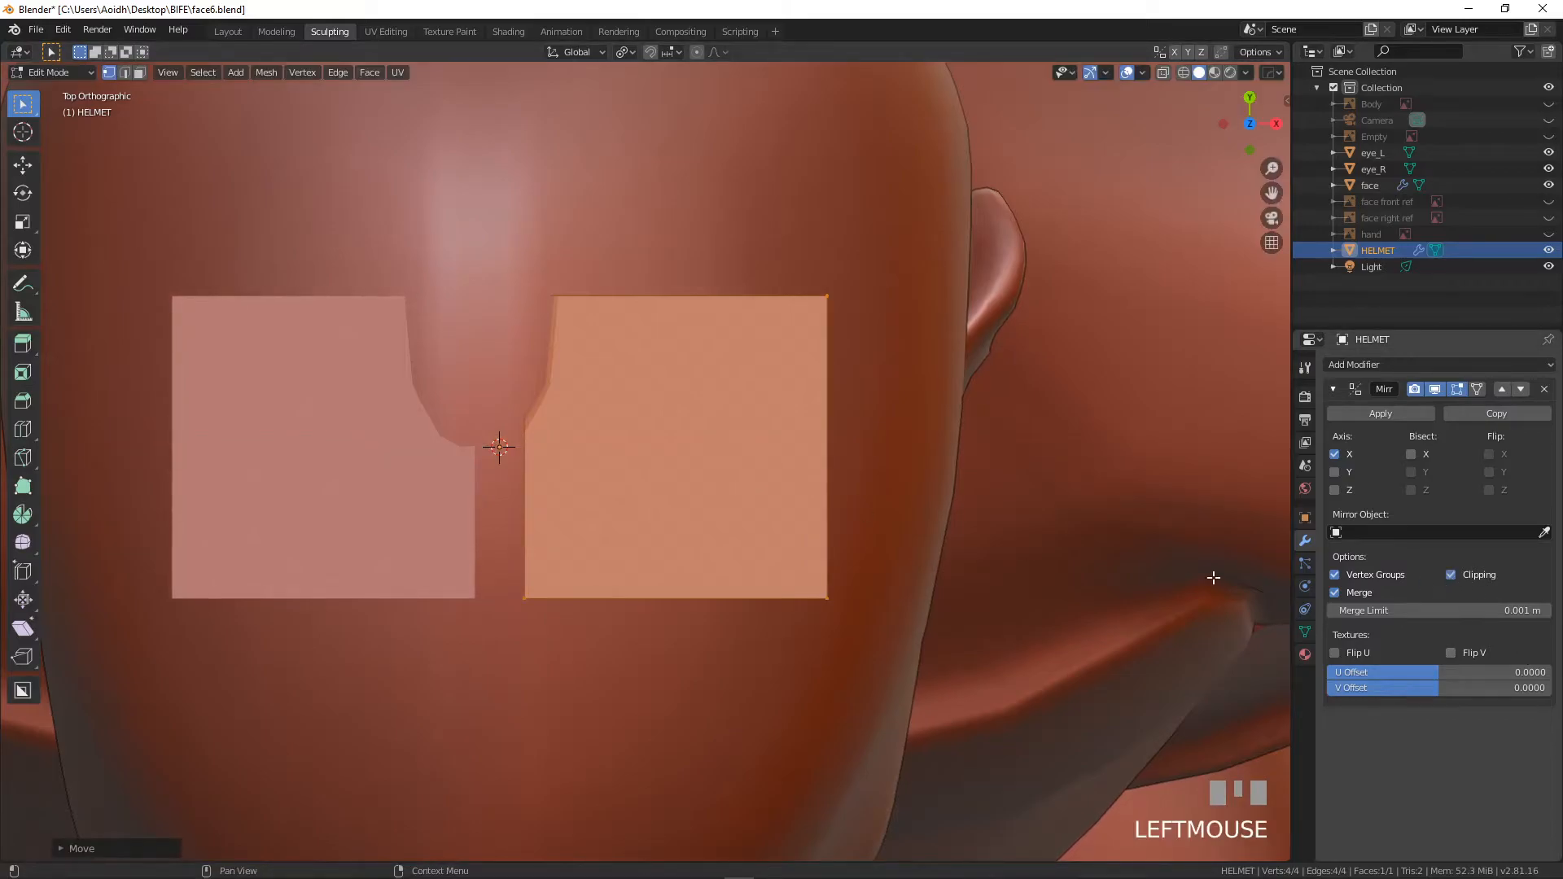
{"action": "key", "text": "g"}
{"action": "key", "text": "x"}
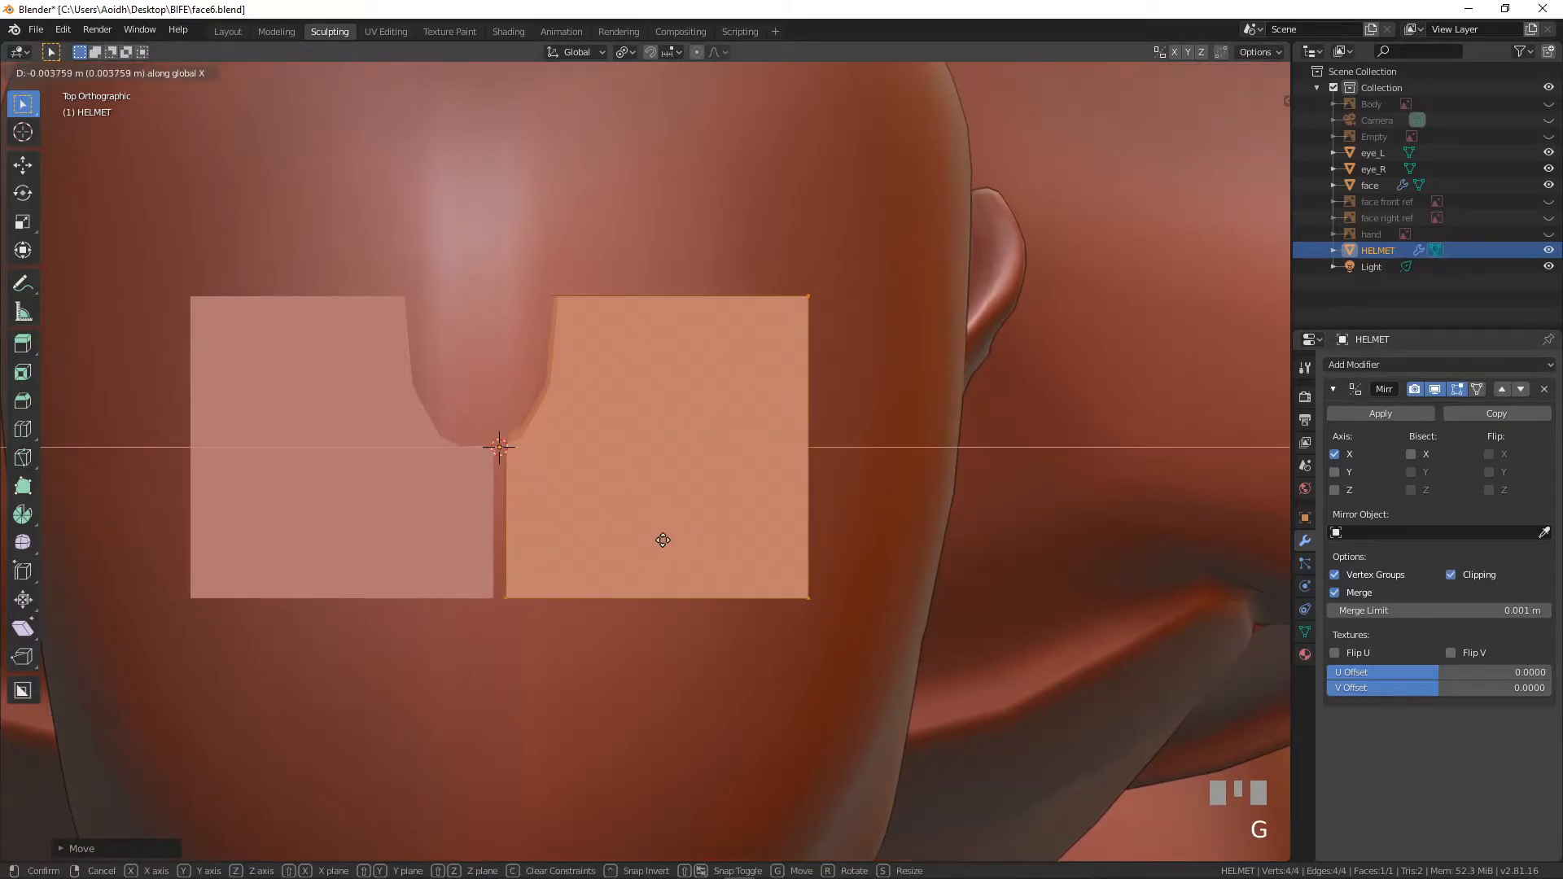
{"action": "left_click", "coordinate": [539, 525]}
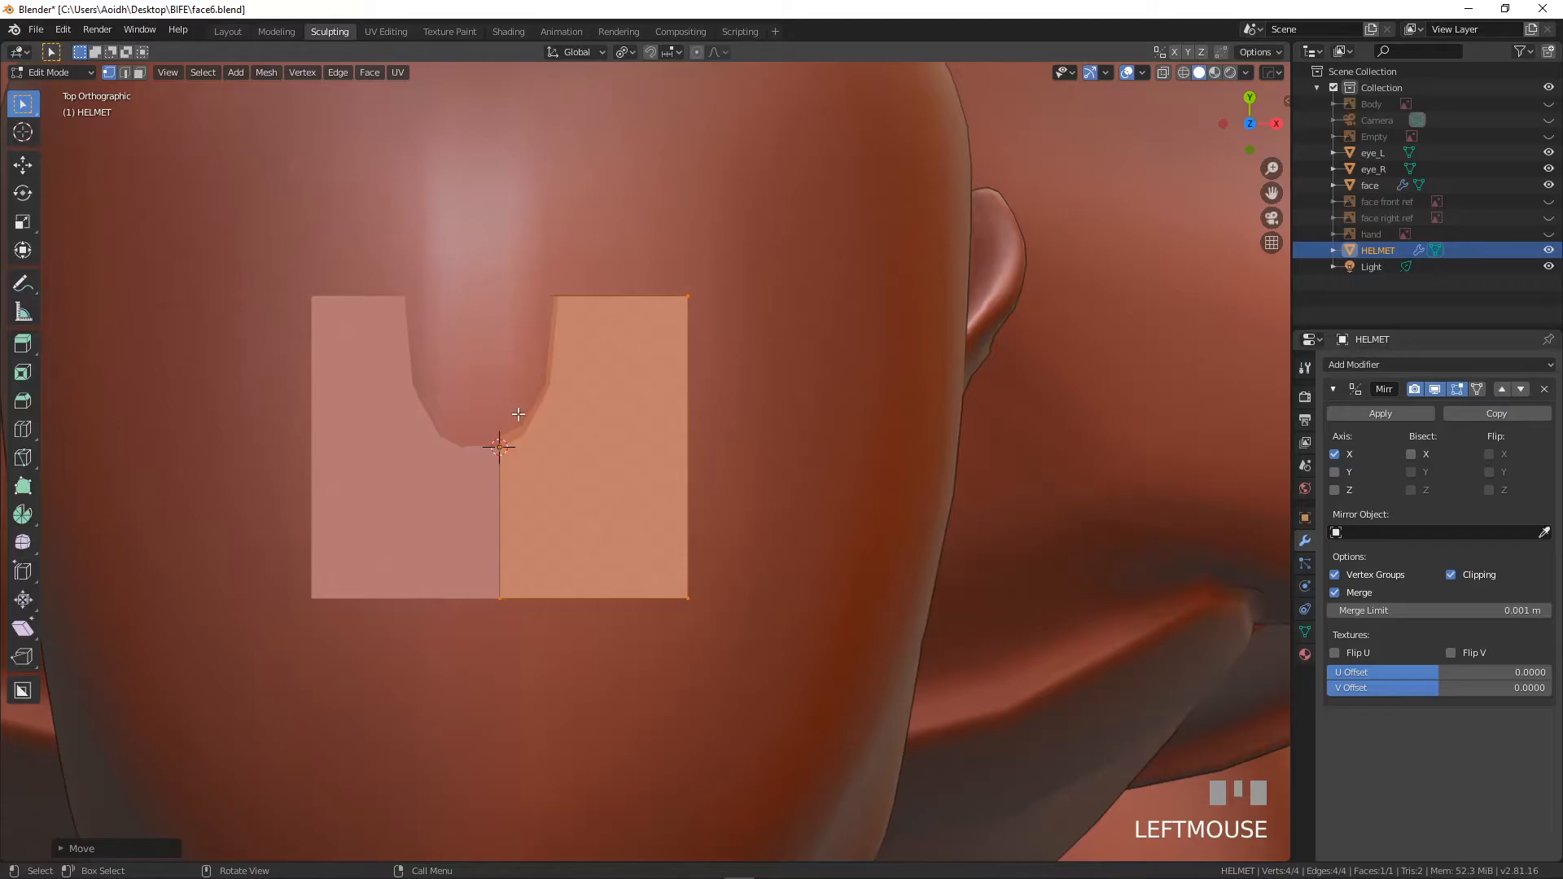
- Turn on snapping with Face as the snap target, with the plane's front centreline vertex selected
{"action": "left_click", "coordinate": [511, 594]}
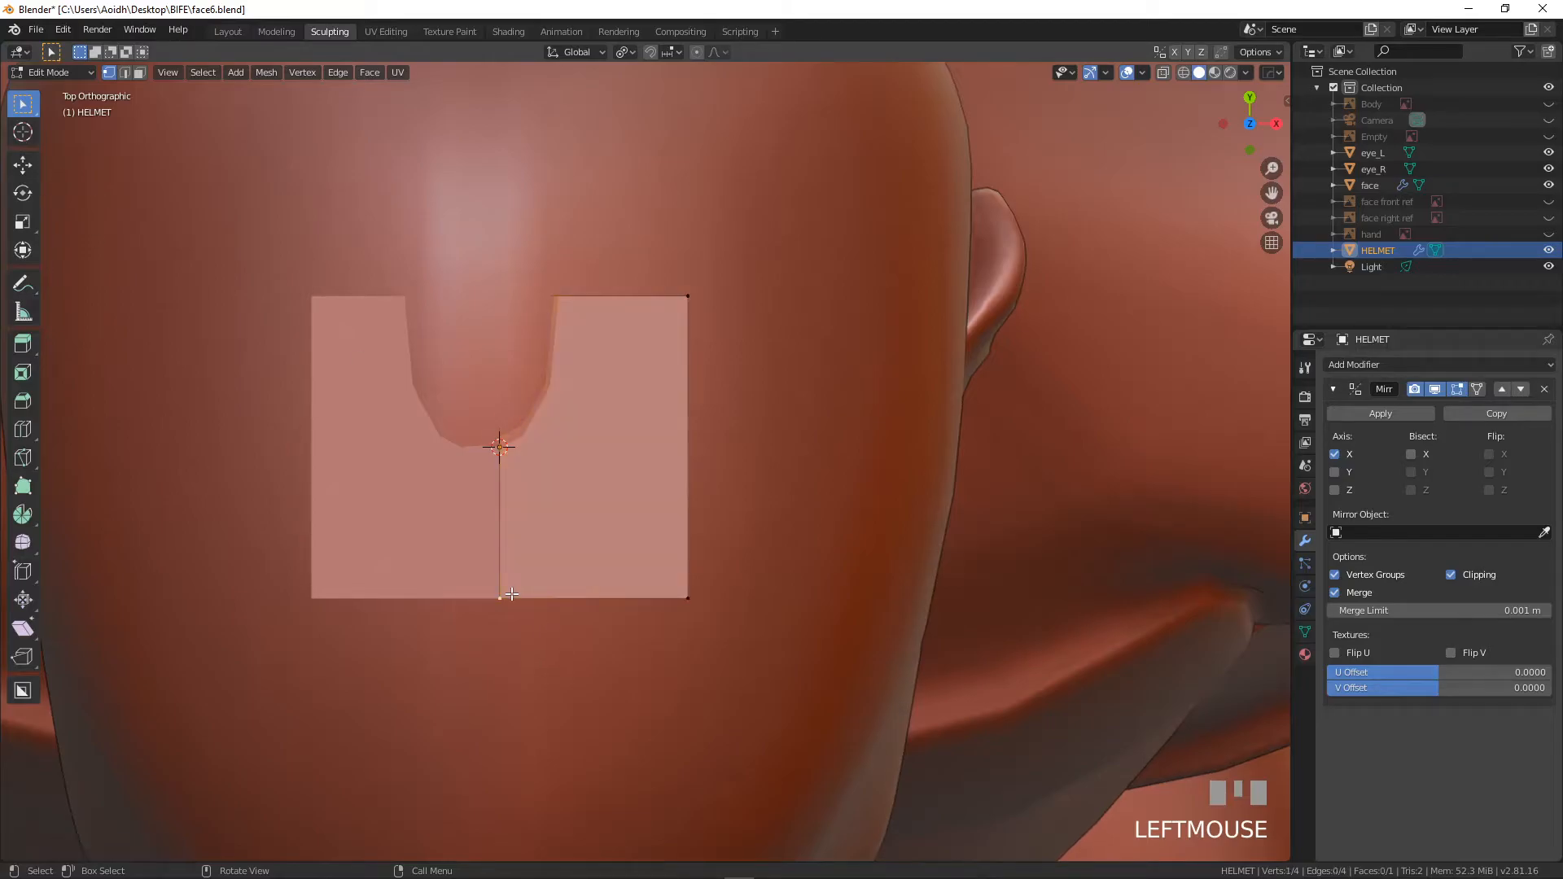
{"action": "left_click", "coordinate": [648, 52]}
{"action": "left_click", "coordinate": [668, 52]}
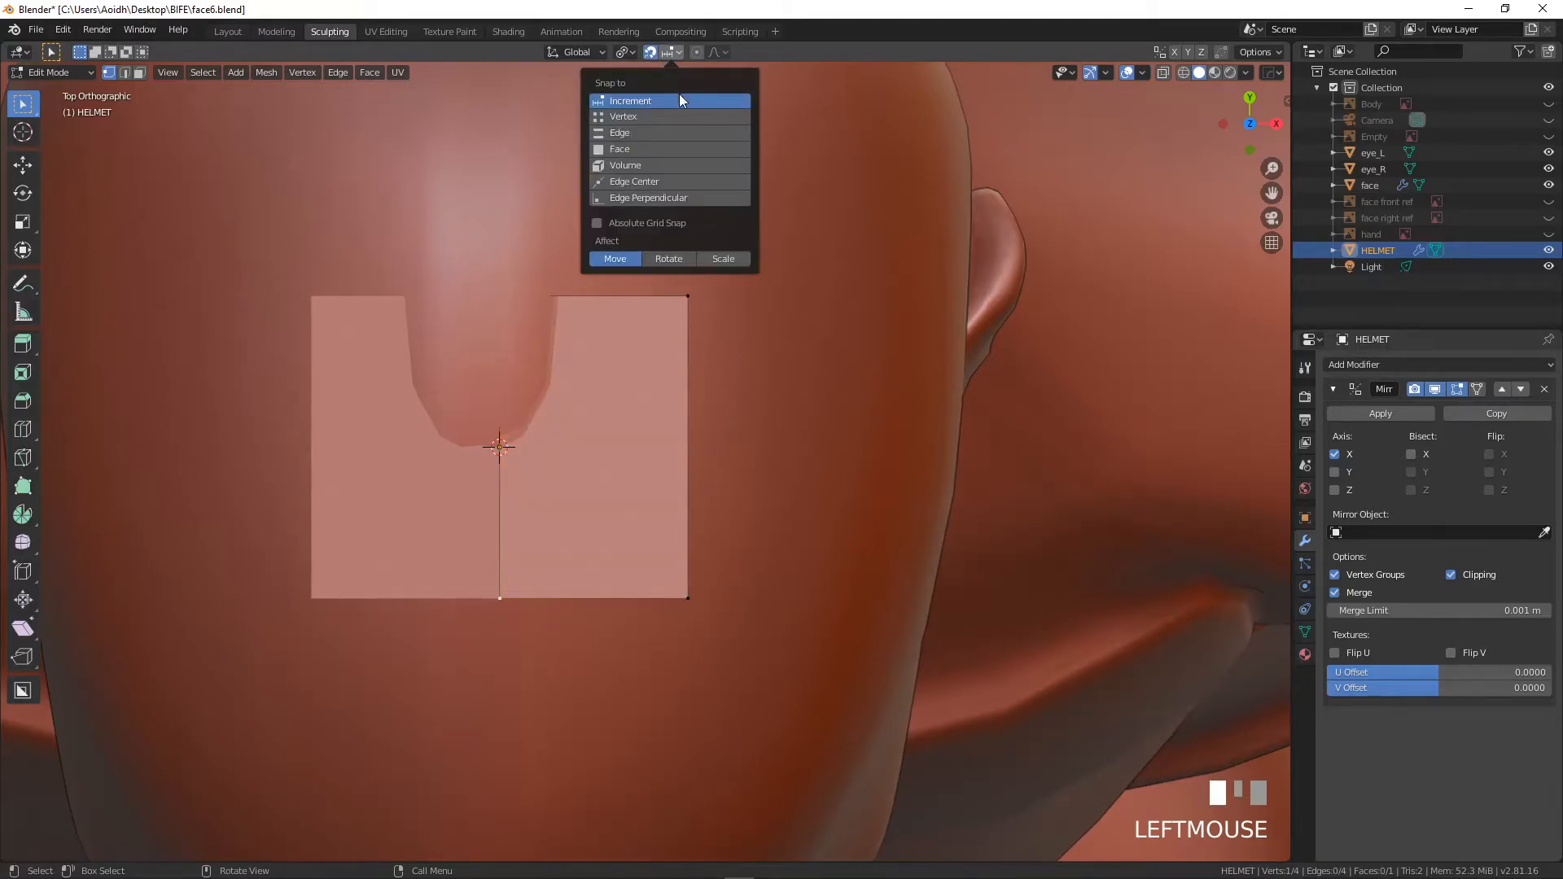
{"action": "left_click", "coordinate": [628, 149]}
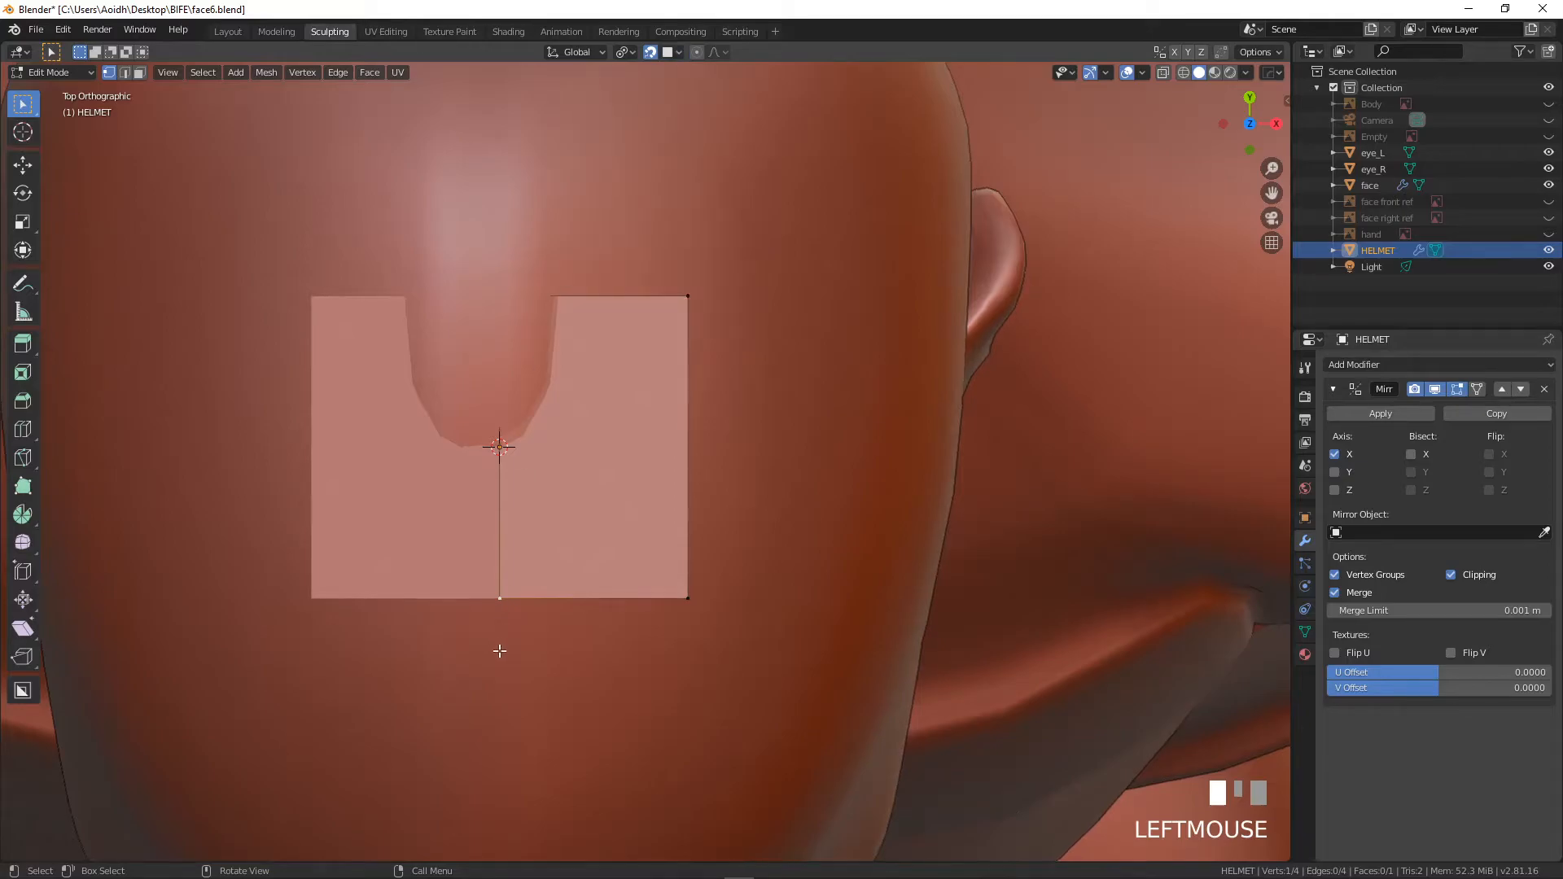
- Snap the plane's four corner vertices onto the head surface, forming a smaller patch in front of the 3D cursor
{"action": "key", "text": "g"}
{"action": "left_click", "coordinate": [499, 583]}
{"action": "left_click", "coordinate": [488, 294]}
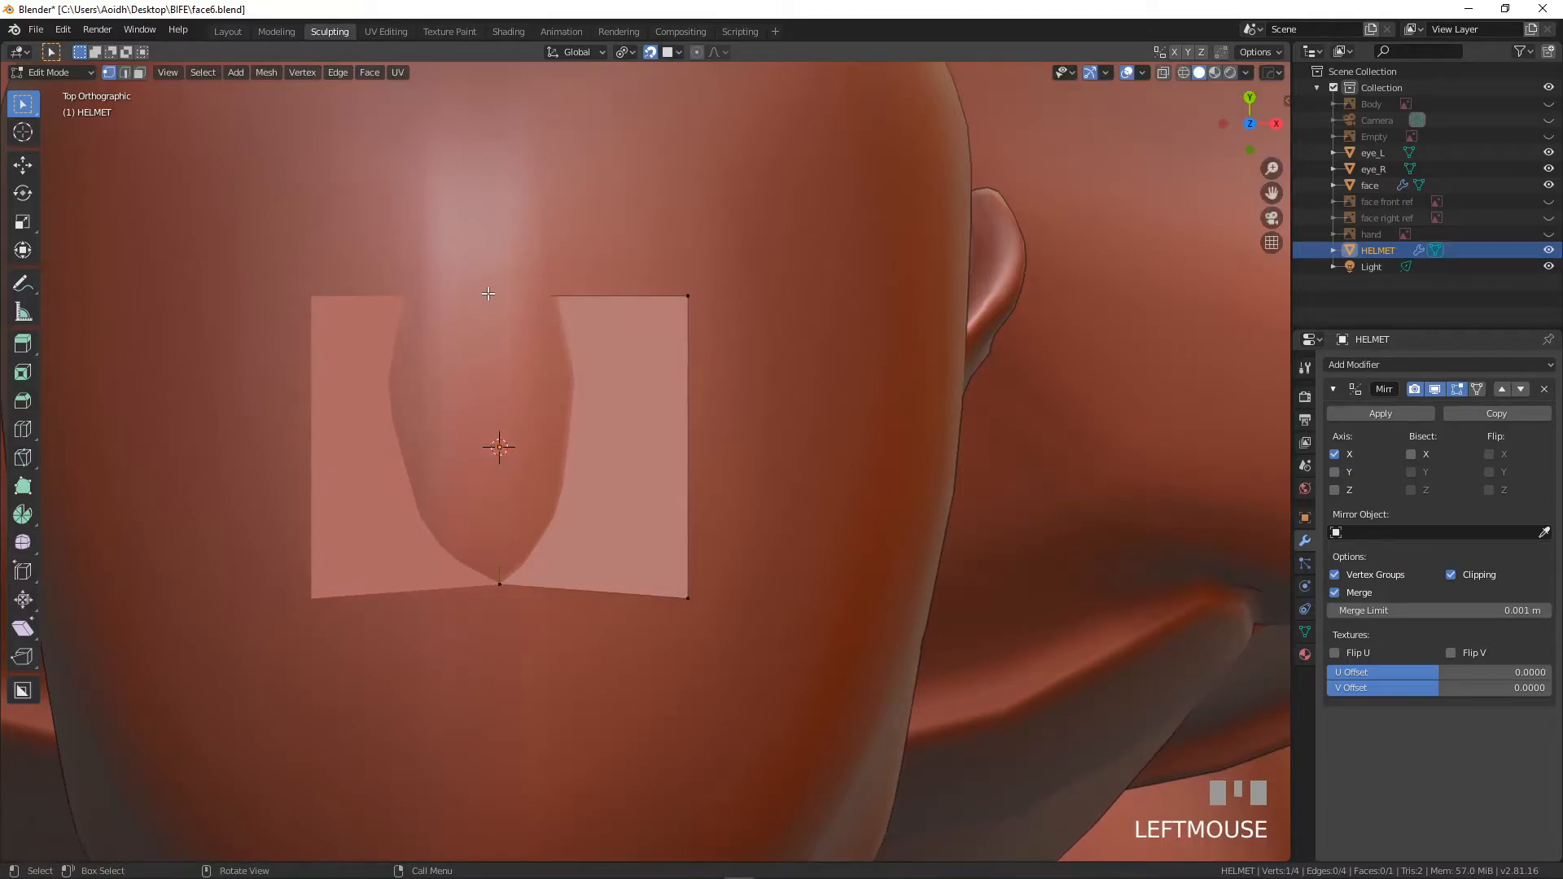
{"action": "key", "text": "g"}
{"action": "left_click", "coordinate": [494, 488]}
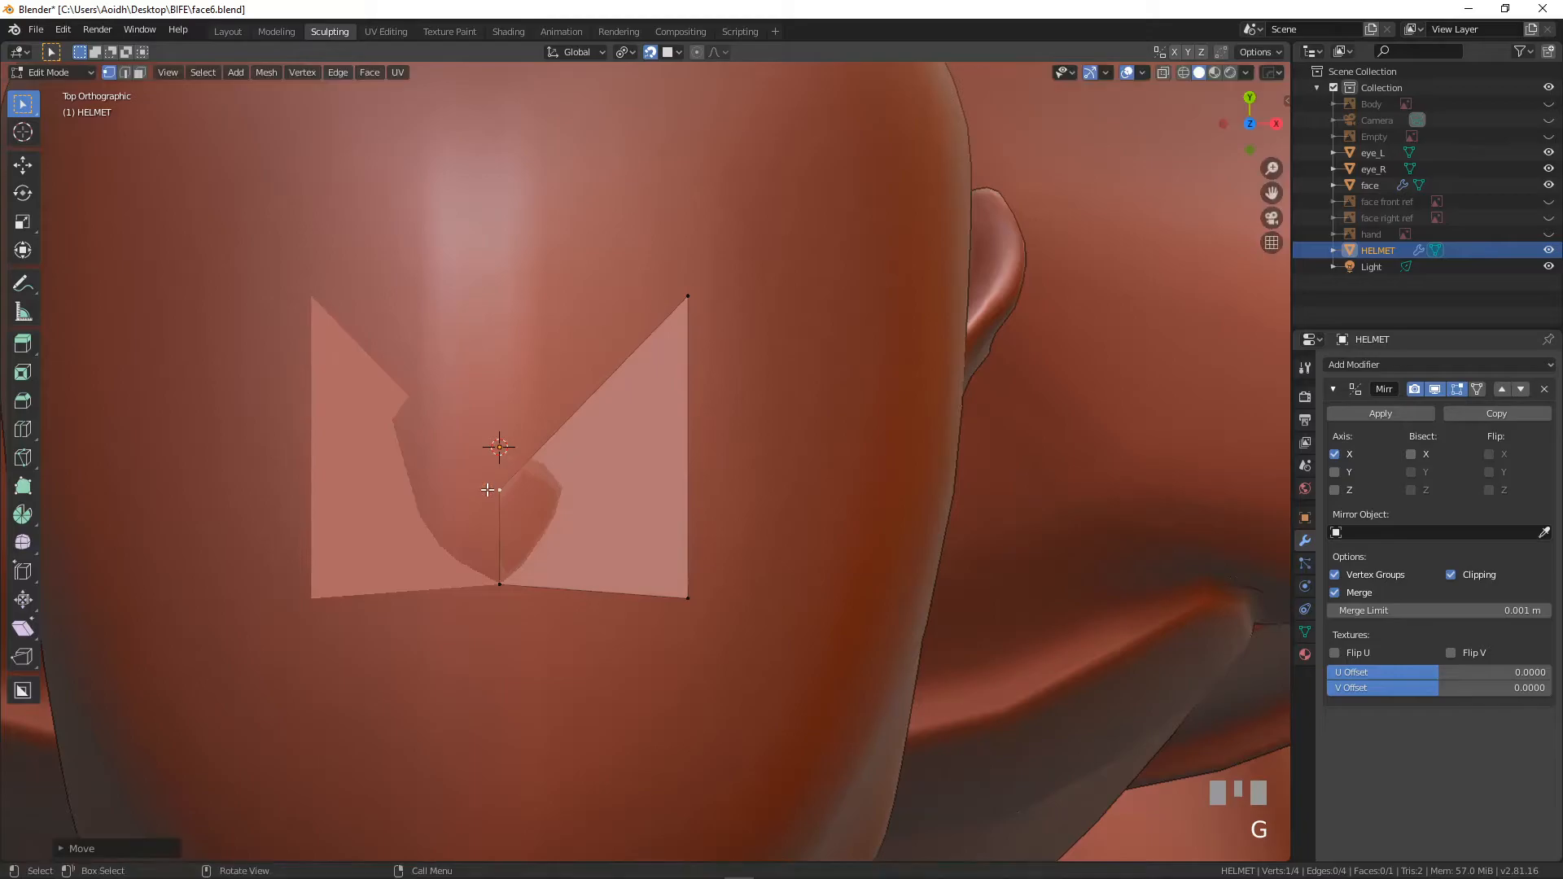
{"action": "left_click_drag", "start_coordinate": [701, 300], "coordinate": [687, 583]}
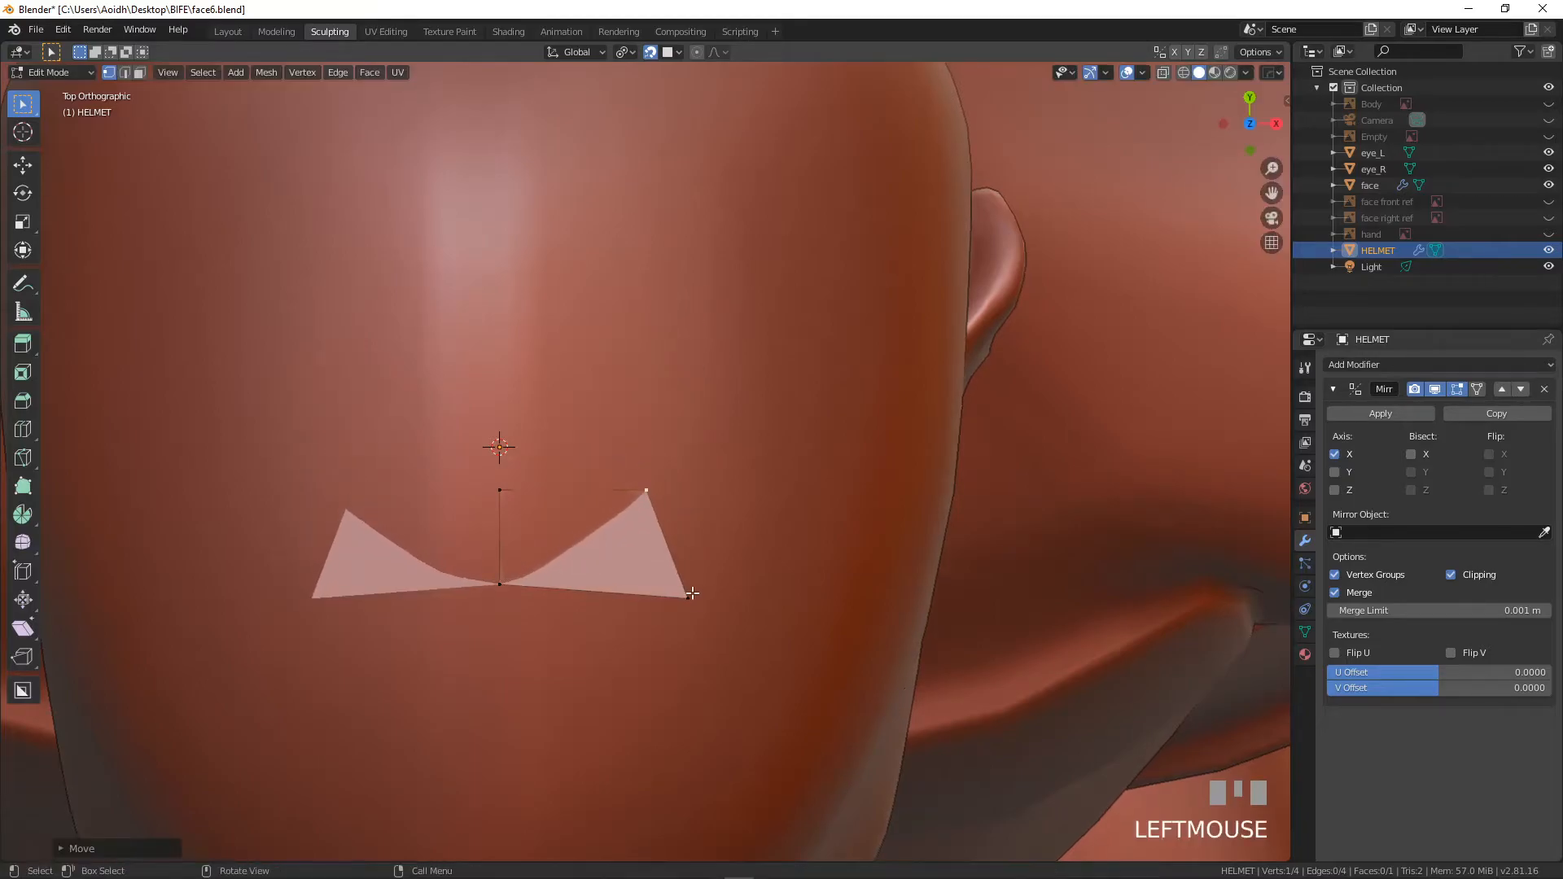
{"action": "key", "text": "g"}
{"action": "left_click", "coordinate": [641, 580]}
- Extrude the patch's front edge forward over the top of the head in top view
{"action": "middle_click_drag", "start_coordinate": [641, 579], "coordinate": [593, 411]}
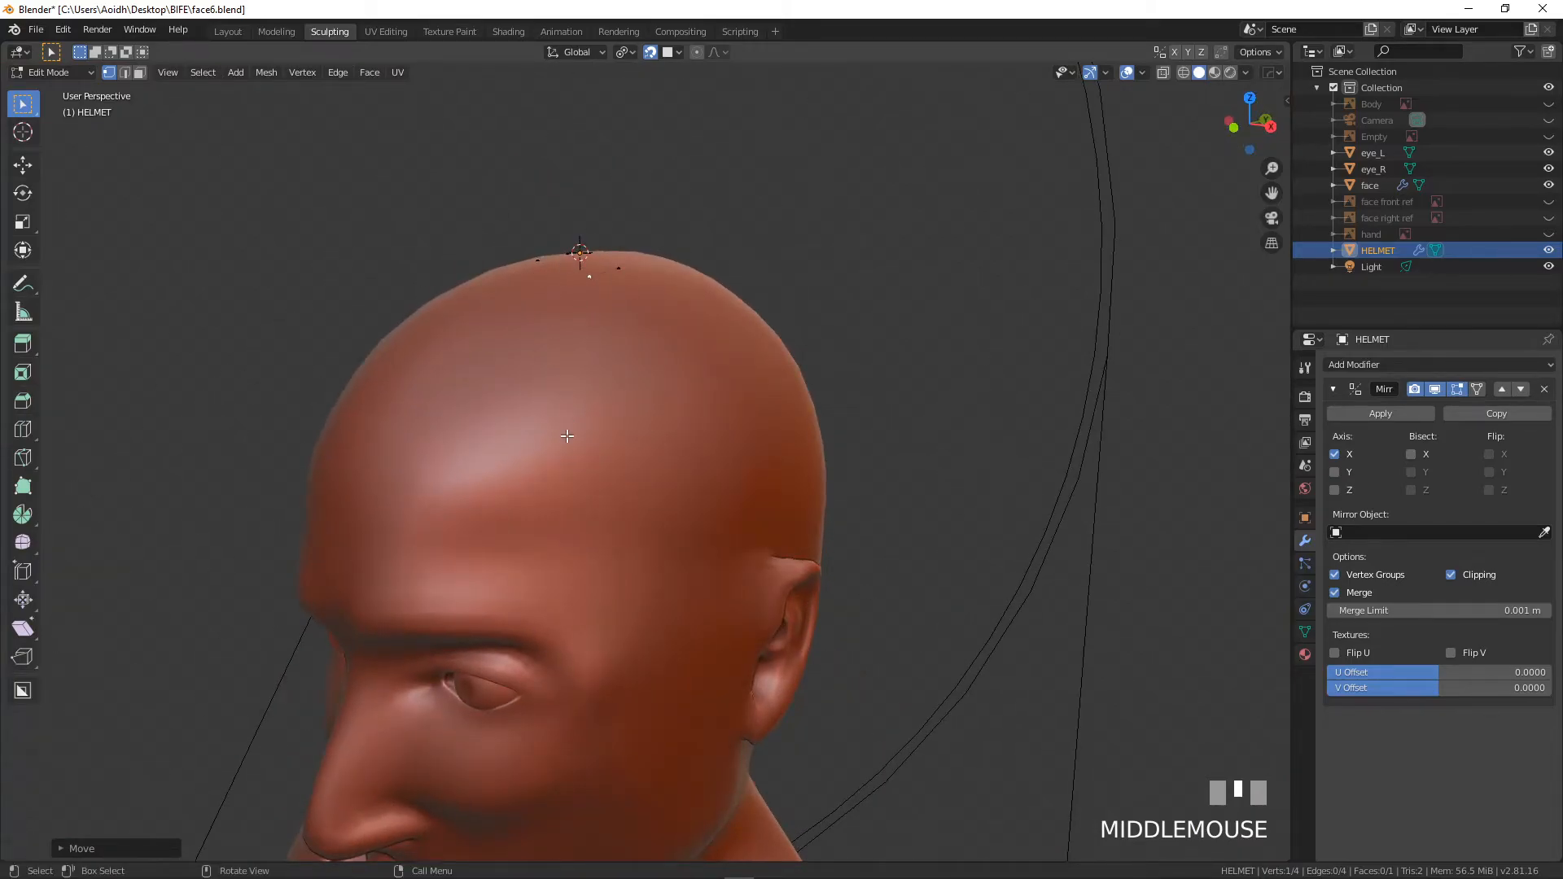
{"action": "scroll", "coordinate": [619, 456], "scroll_direction": "down", "scroll_amount": 3}
{"action": "middle_click_drag", "start_coordinate": [663, 478], "coordinate": [626, 554]}
{"action": "scroll", "coordinate": [579, 464], "scroll_direction": "up", "scroll_amount": 3}
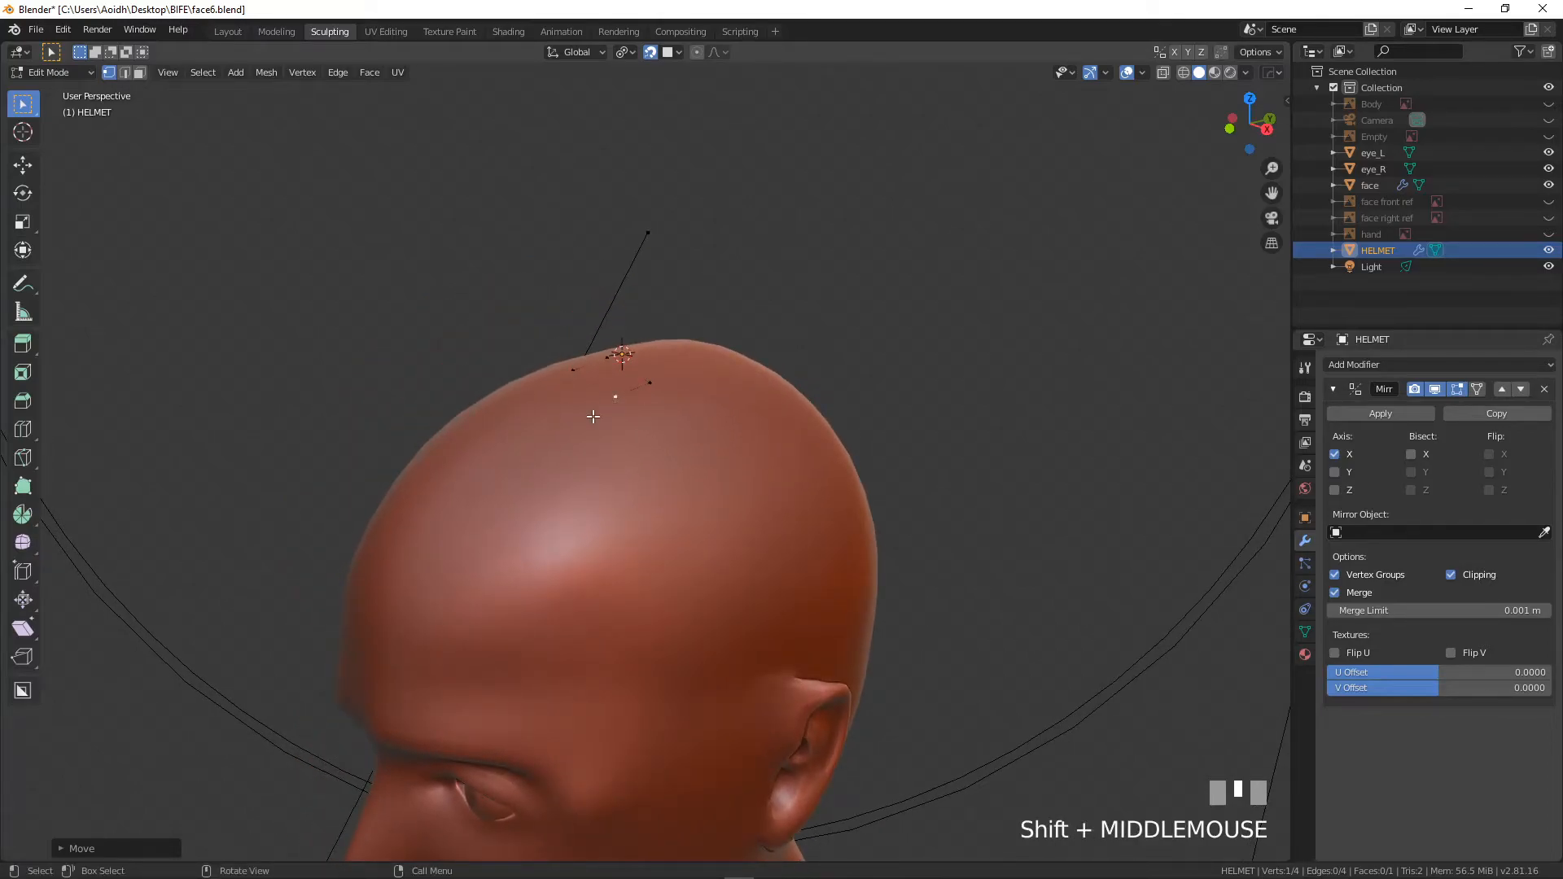
{"action": "key", "text": "KP_7"}
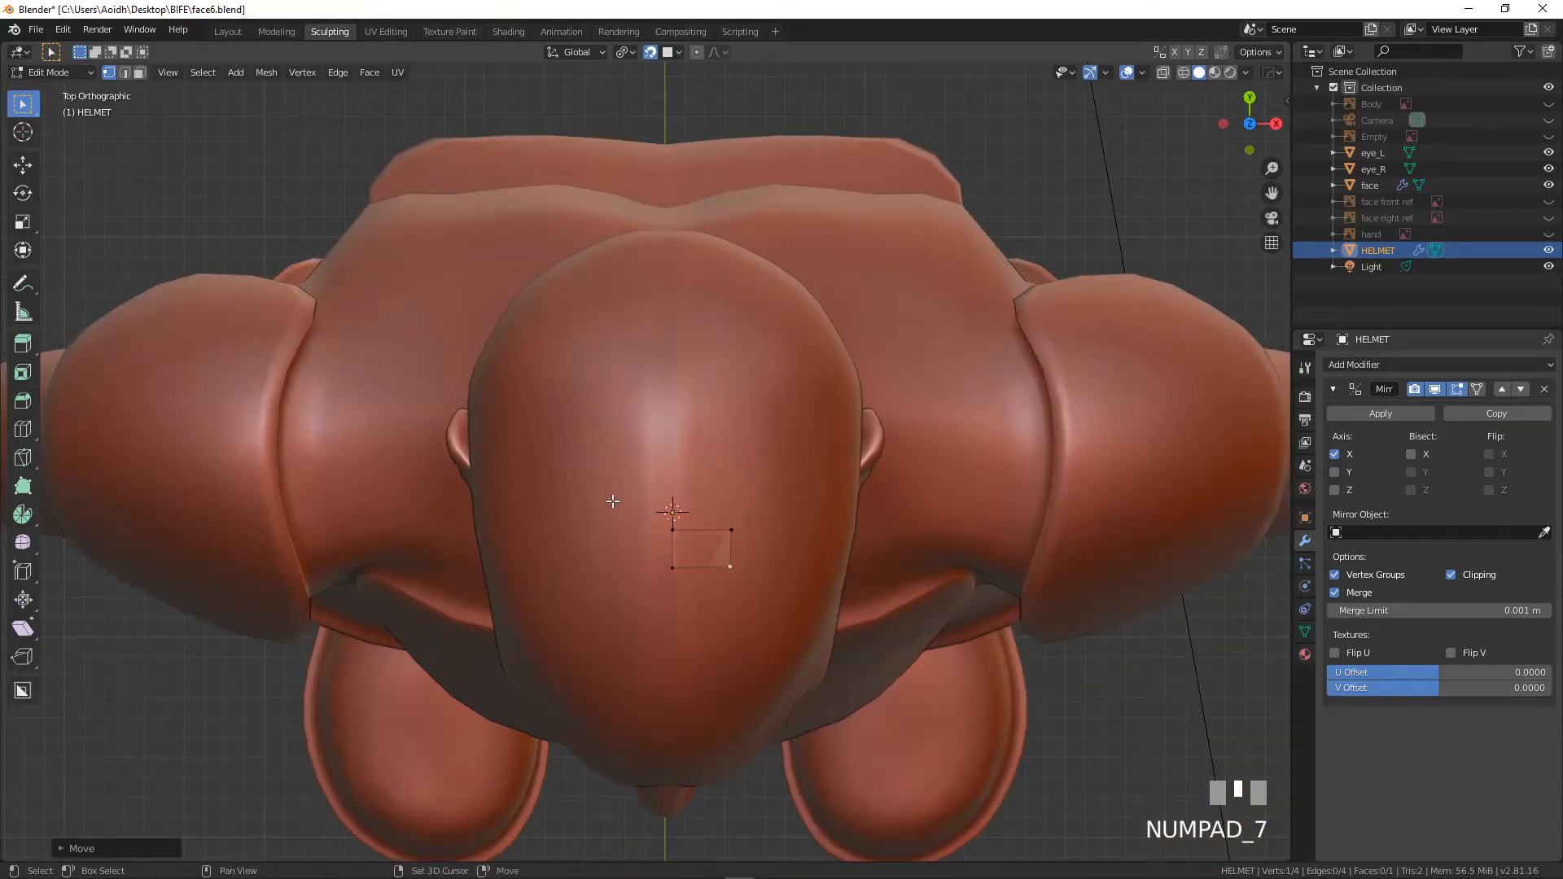
{"action": "middle_click_drag", "start_coordinate": [603, 489], "coordinate": [613, 346], "text": "shift"}
{"action": "left_click", "coordinate": [620, 408]}
{"action": "left_click", "coordinate": [675, 423], "text": "shift"}
{"action": "middle_click_drag", "start_coordinate": [674, 423], "coordinate": [662, 330], "text": "shift"}
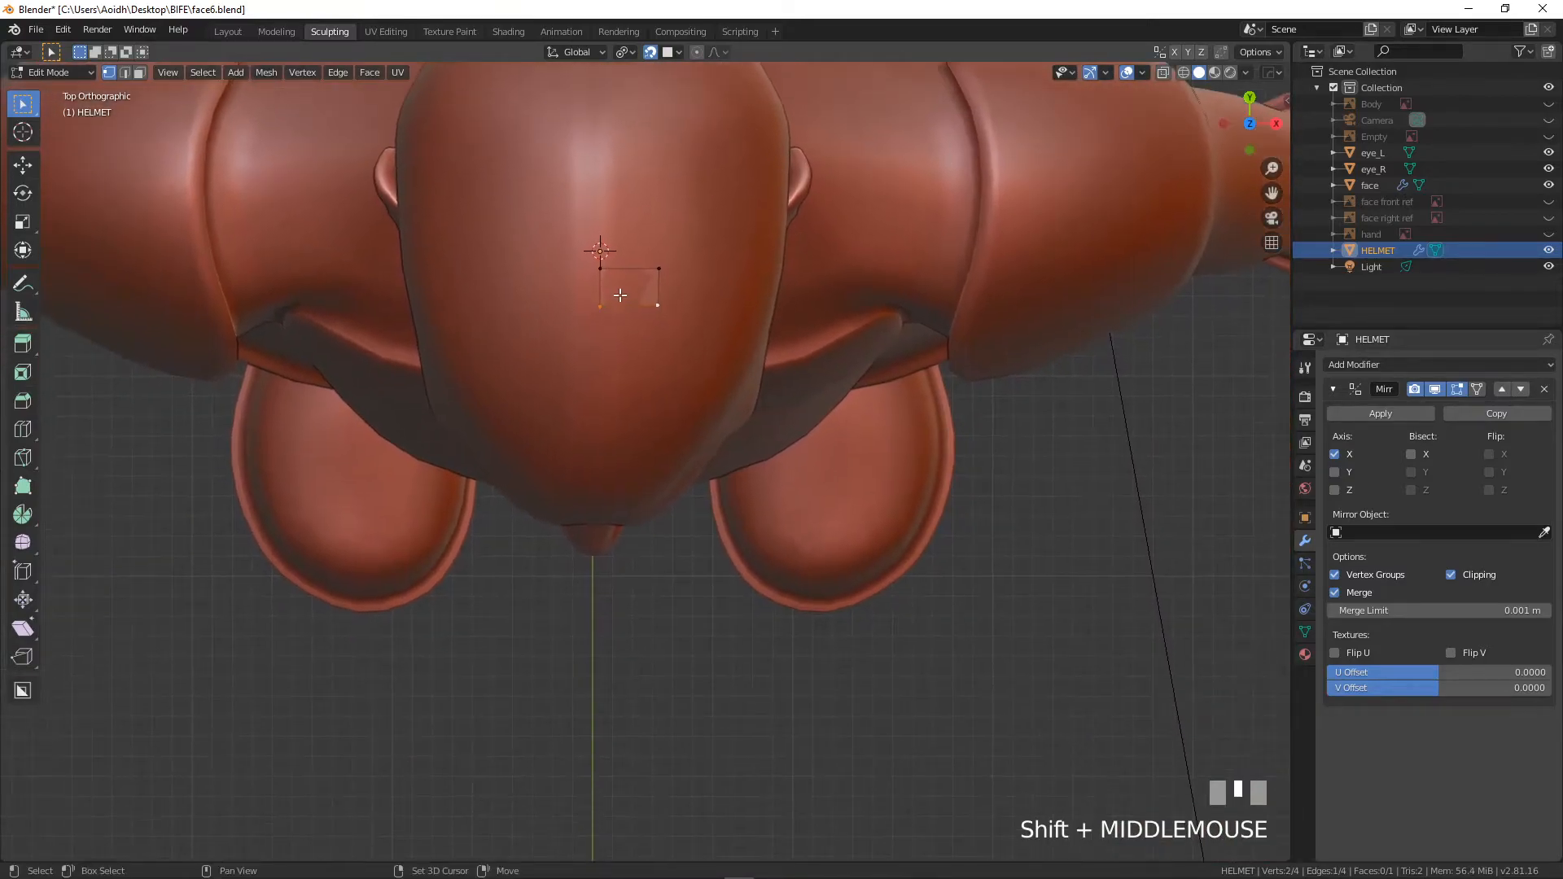
{"action": "key", "text": "e"}
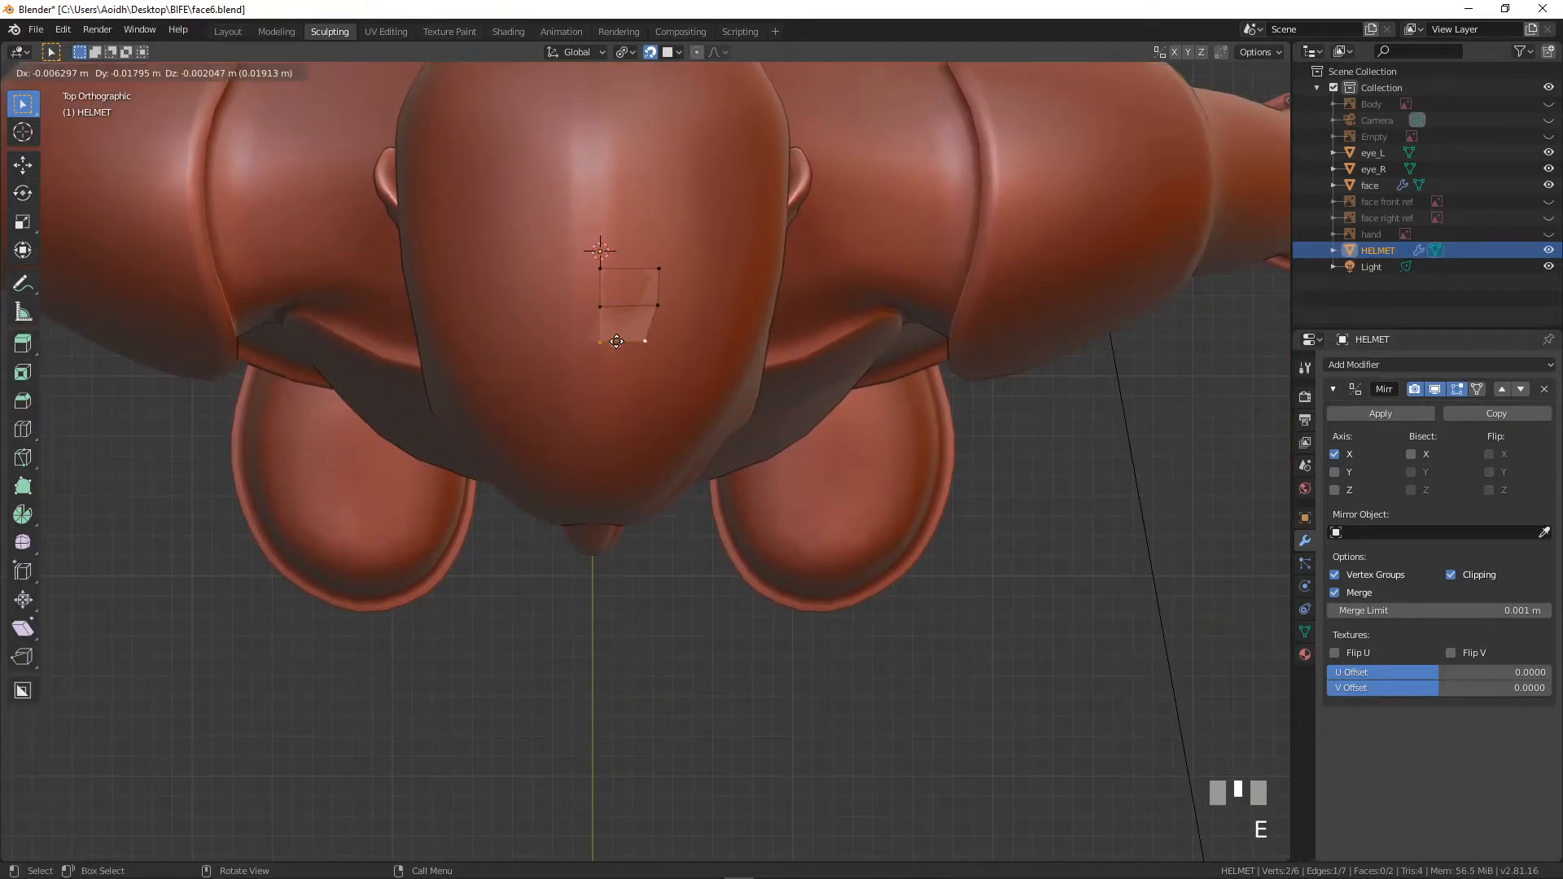
{"action": "left_click", "coordinate": [620, 415]}
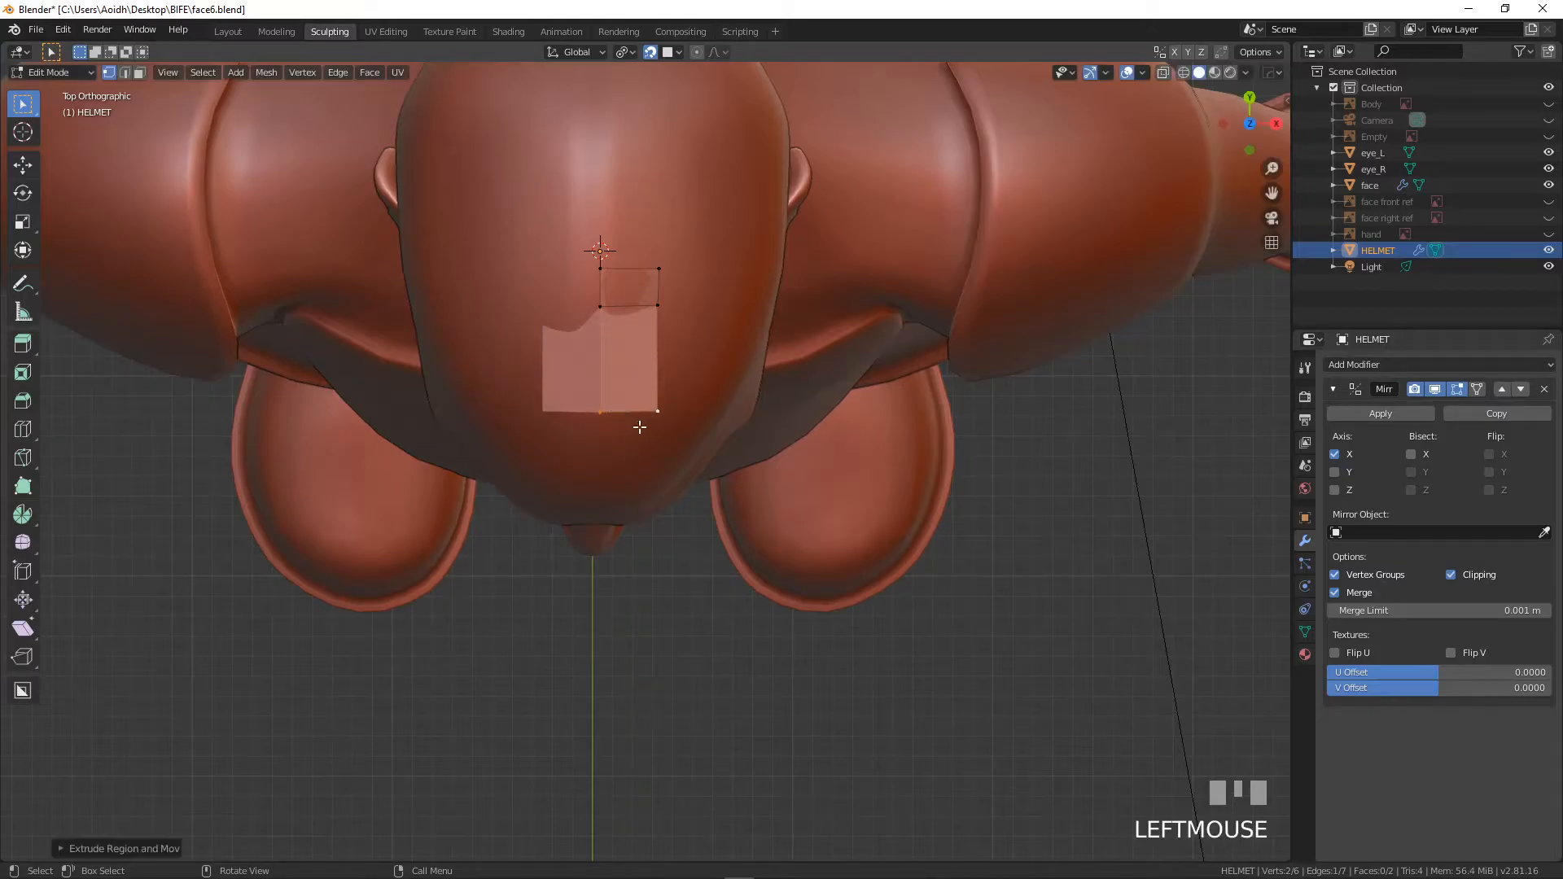
- Snap the two vertices of the extruded front edge onto the head surface, keeping one on the centreline
{"action": "scroll", "coordinate": [612, 411], "scroll_direction": "up", "scroll_amount": 5}
{"action": "middle_click_drag", "start_coordinate": [612, 411], "coordinate": [628, 436], "text": "shift"}
{"action": "left_click", "coordinate": [665, 372]}
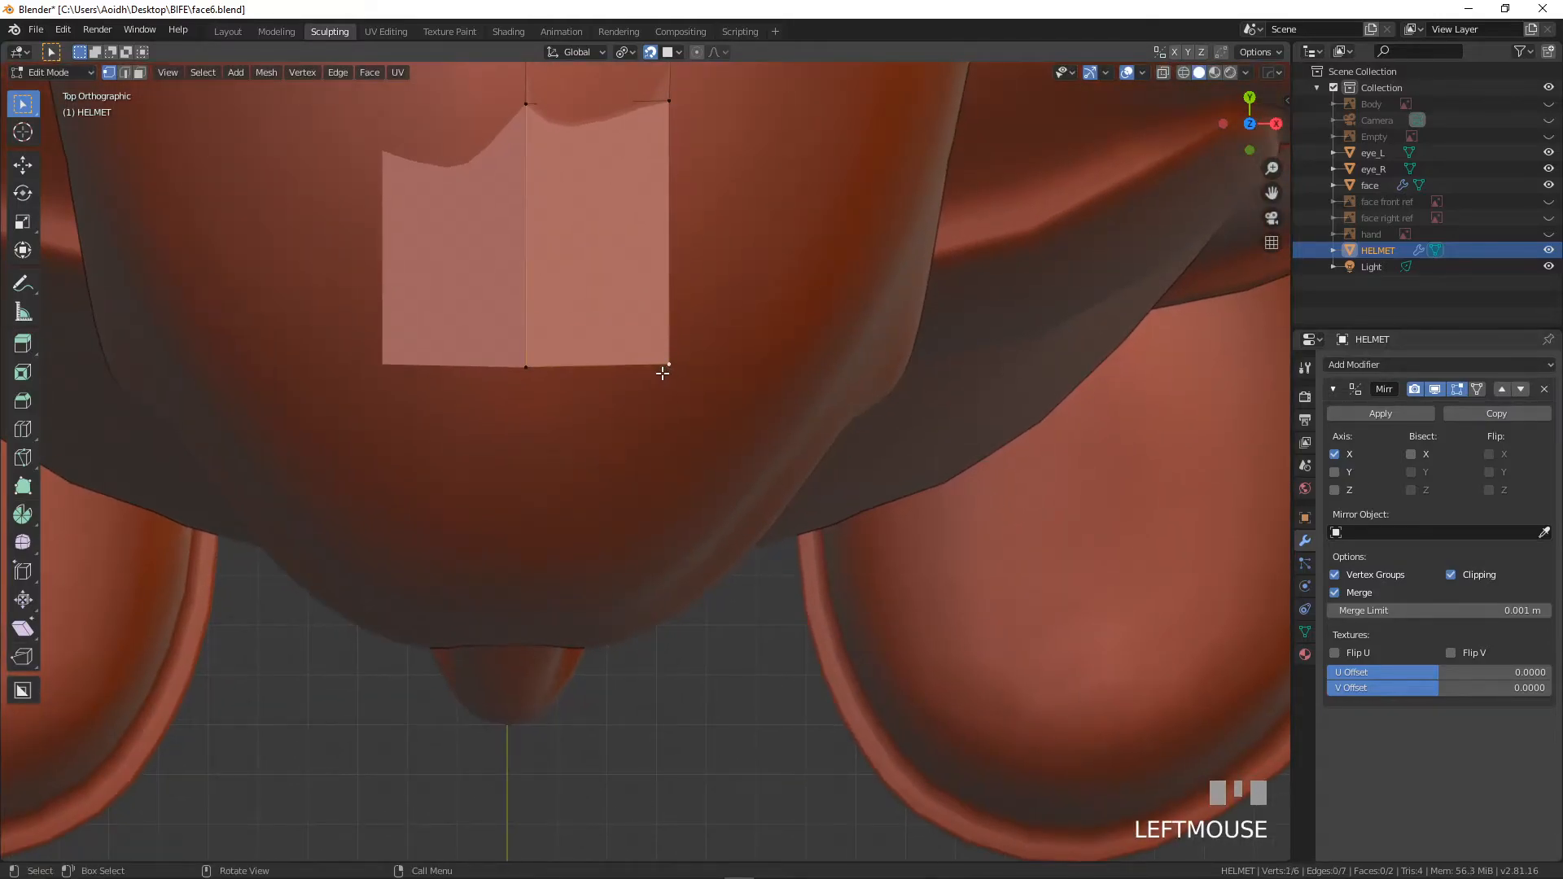
{"action": "key", "text": "g"}
{"action": "left_click", "coordinate": [658, 365]}
{"action": "left_click", "coordinate": [544, 366]}
{"action": "key", "text": "g"}
{"action": "left_click", "coordinate": [528, 363]}
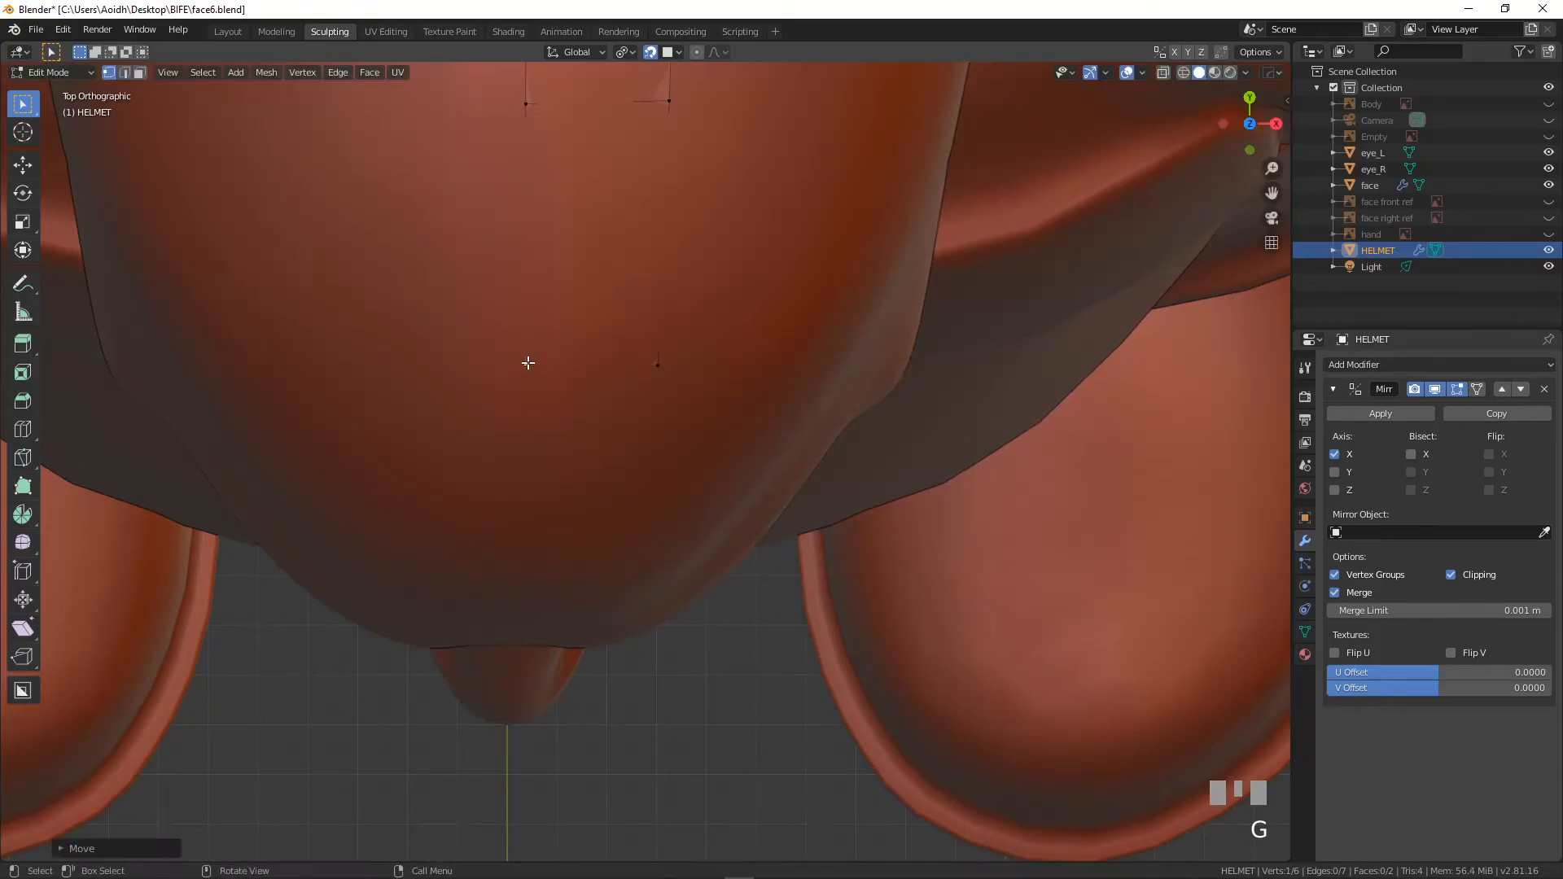
- Extrude the strip's front edge again along Y toward the forehead
{"action": "scroll", "coordinate": [561, 399], "scroll_direction": "down", "scroll_amount": 3}
{"action": "middle_click_drag", "start_coordinate": [569, 404], "coordinate": [554, 457], "text": "shift"}
{"action": "scroll", "coordinate": [555, 457], "scroll_direction": "up", "scroll_amount": 4}
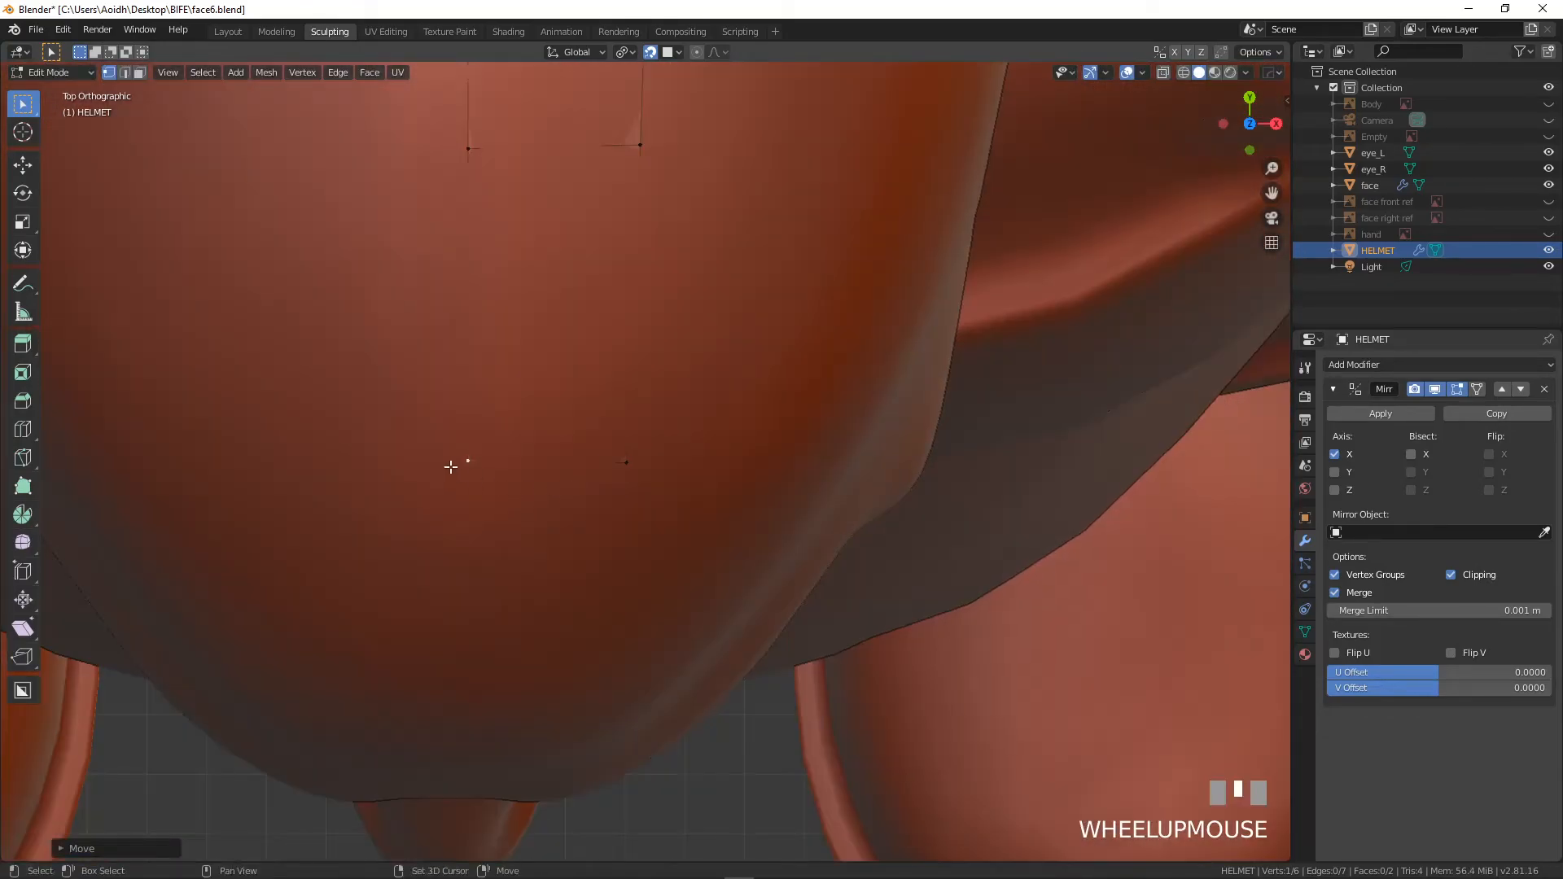
{"action": "left_click", "coordinate": [621, 470], "text": "shift"}
{"action": "left_click", "coordinate": [475, 462], "text": "shift"}
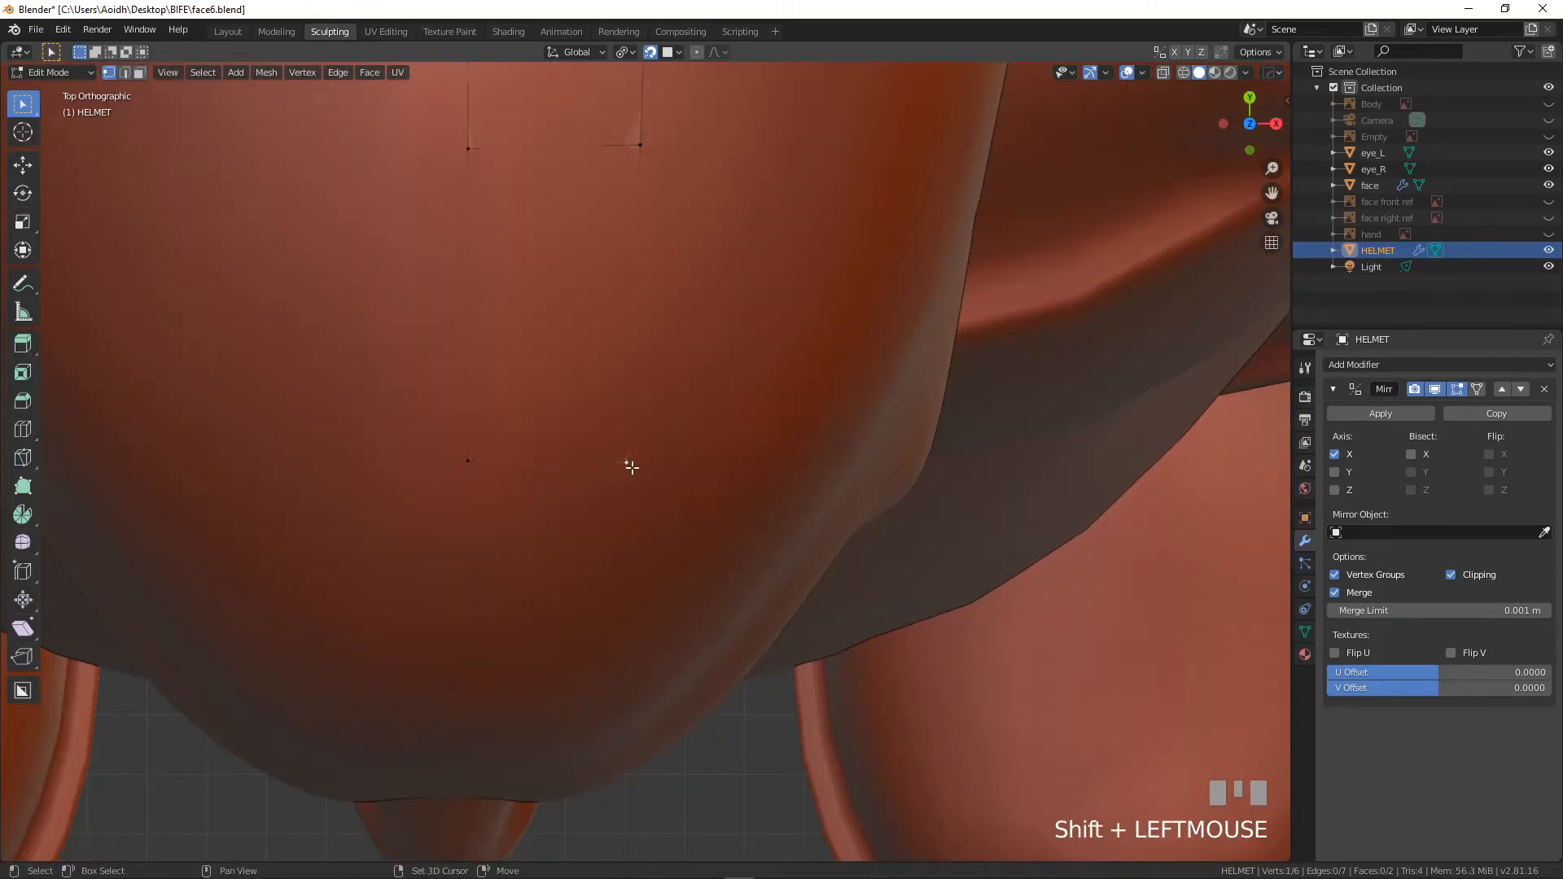
{"action": "left_click_drag", "start_coordinate": [449, 460], "coordinate": [541, 467], "text": "shift"}
{"action": "left_click", "coordinate": [473, 458], "text": "shift"}
{"action": "key", "text": "e"}
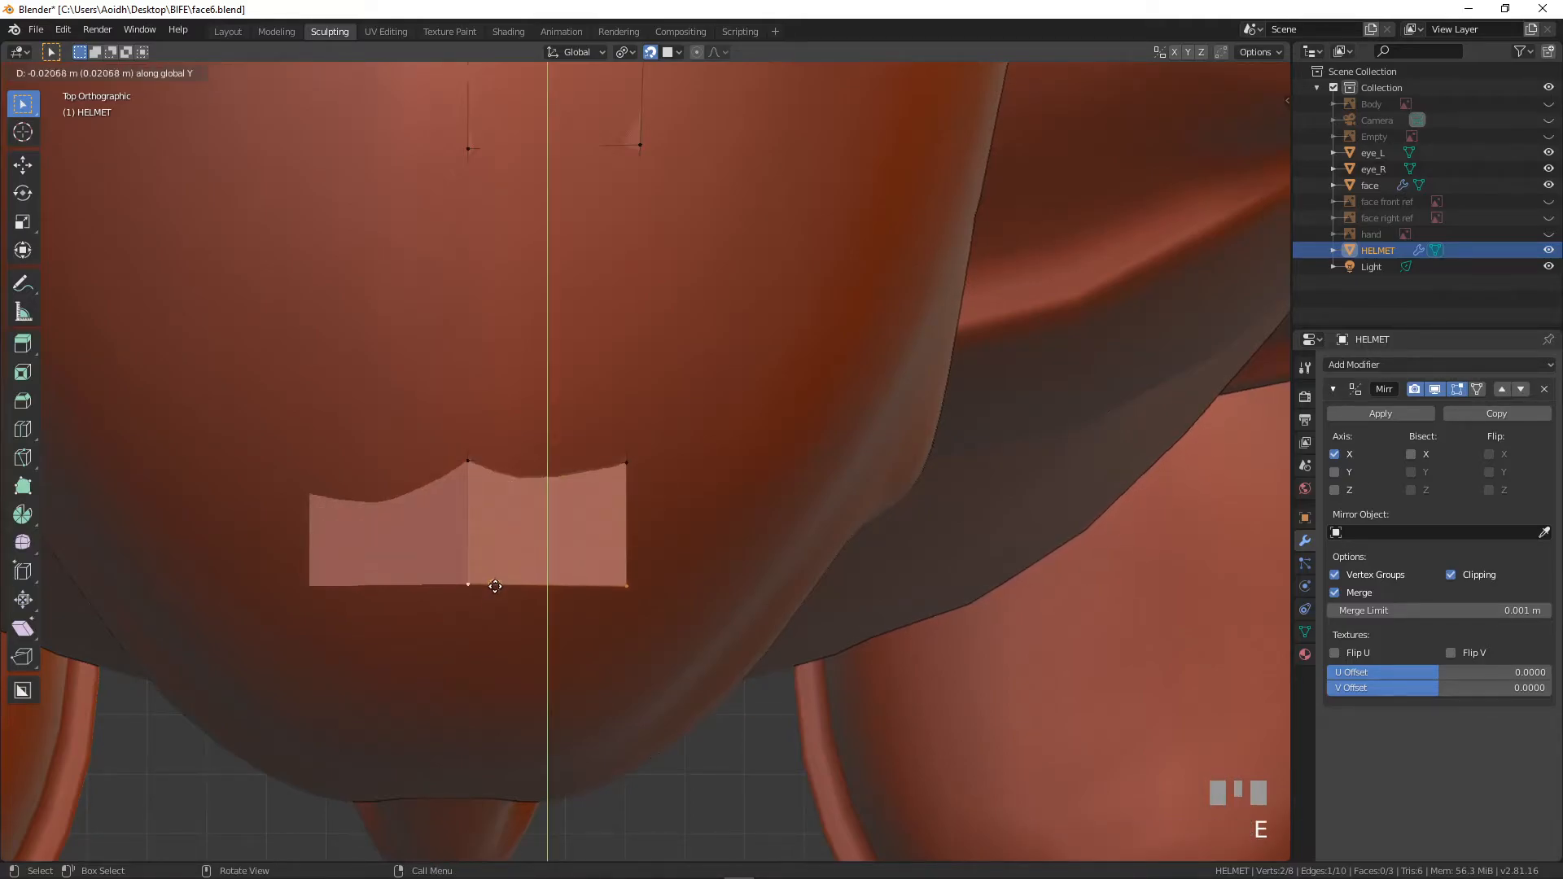
{"action": "left_click", "coordinate": [478, 639]}
- Snap the centreline and outer vertices of the new front edge onto the upper forehead surface
{"action": "left_click", "coordinate": [470, 639]}
{"action": "middle_click_drag", "start_coordinate": [457, 638], "coordinate": [435, 439]}
{"action": "key", "text": "g"}
{"action": "left_click", "coordinate": [430, 424]}
{"action": "left_click", "coordinate": [604, 410]}
{"action": "key", "text": "g"}
{"action": "left_click", "coordinate": [611, 424]}
- Extrude the front edge down the forehead toward the brow and snap its two vertices onto the surface
{"action": "scroll", "coordinate": [622, 426], "scroll_direction": "down", "scroll_amount": 3}
{"action": "middle_click_drag", "start_coordinate": [631, 415], "coordinate": [579, 454]}
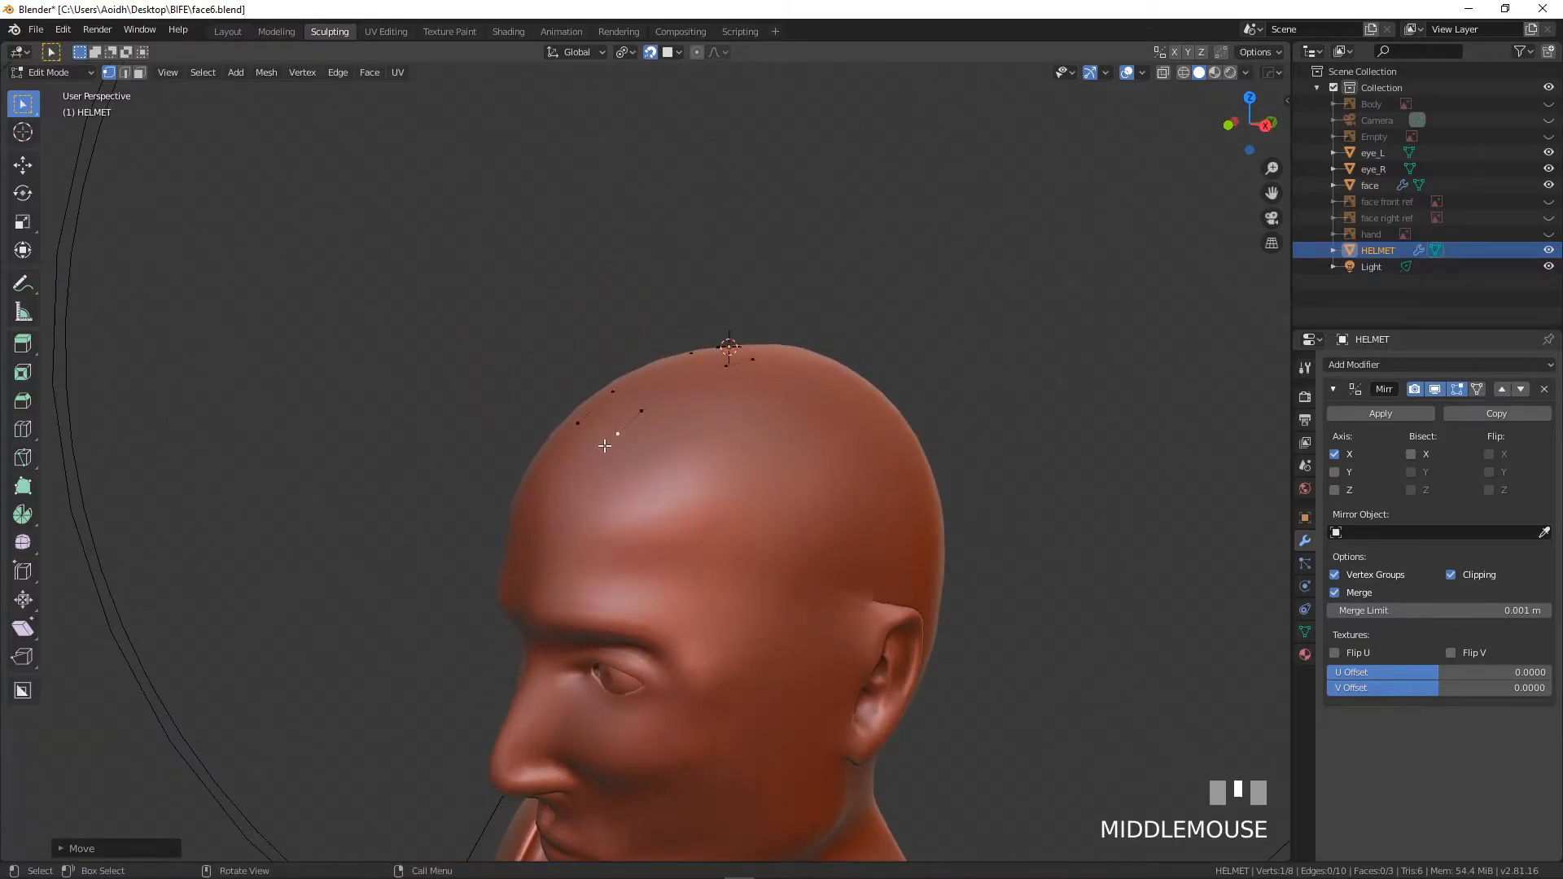
{"action": "left_click", "coordinate": [581, 426], "text": "shift"}
{"action": "key", "text": "e"}
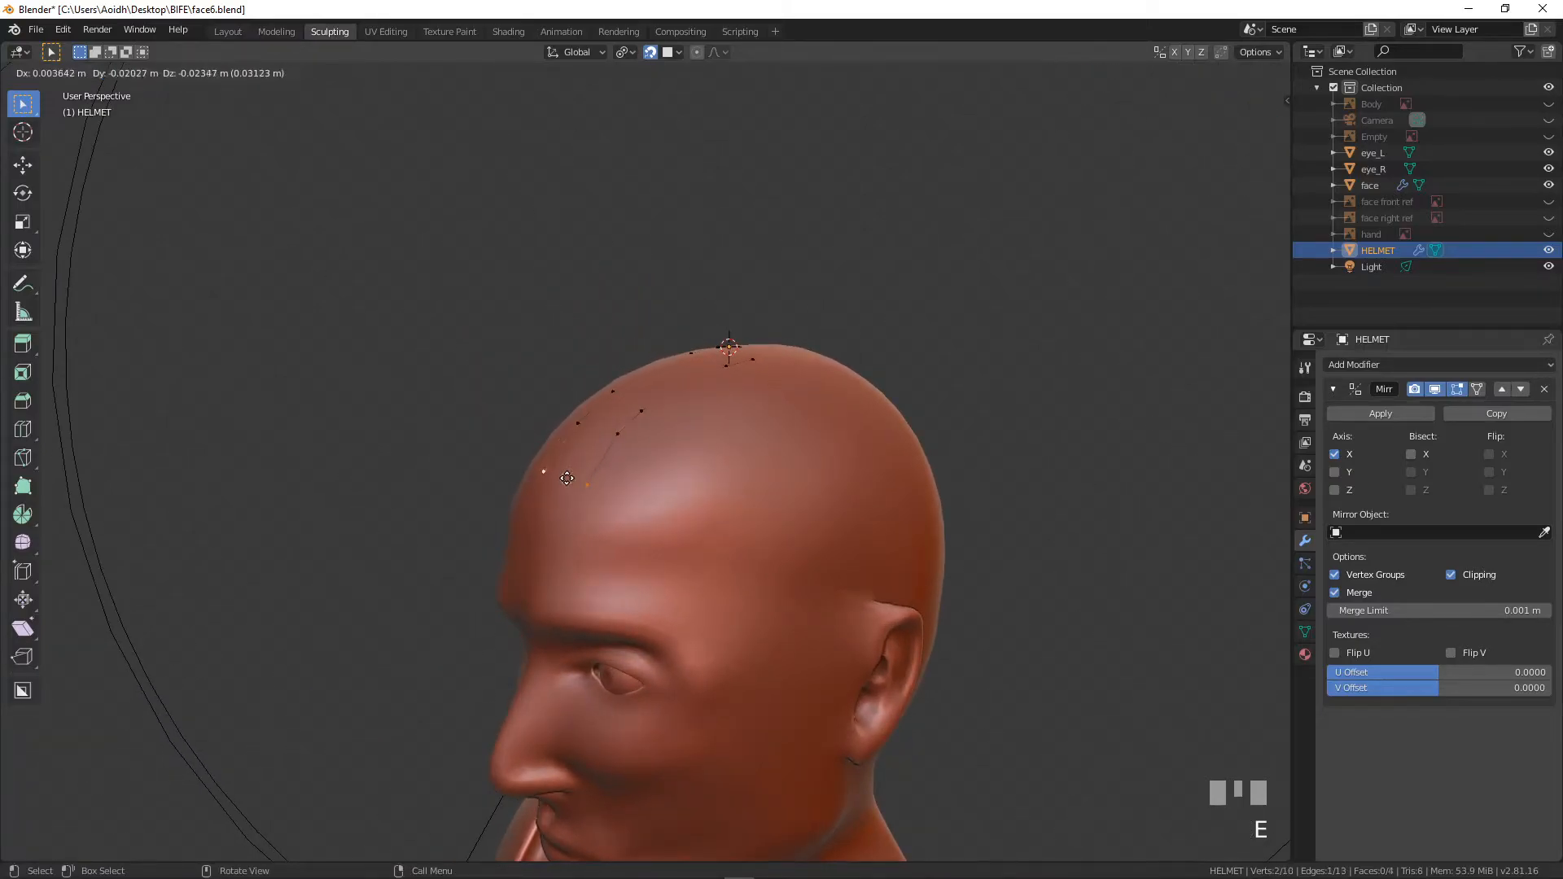
{"action": "left_click", "coordinate": [580, 504]}
{"action": "left_click", "coordinate": [581, 503]}
{"action": "key", "text": "g"}
{"action": "left_click", "coordinate": [578, 511]}
{"action": "left_click", "coordinate": [539, 491]}
{"action": "key", "text": "g"}
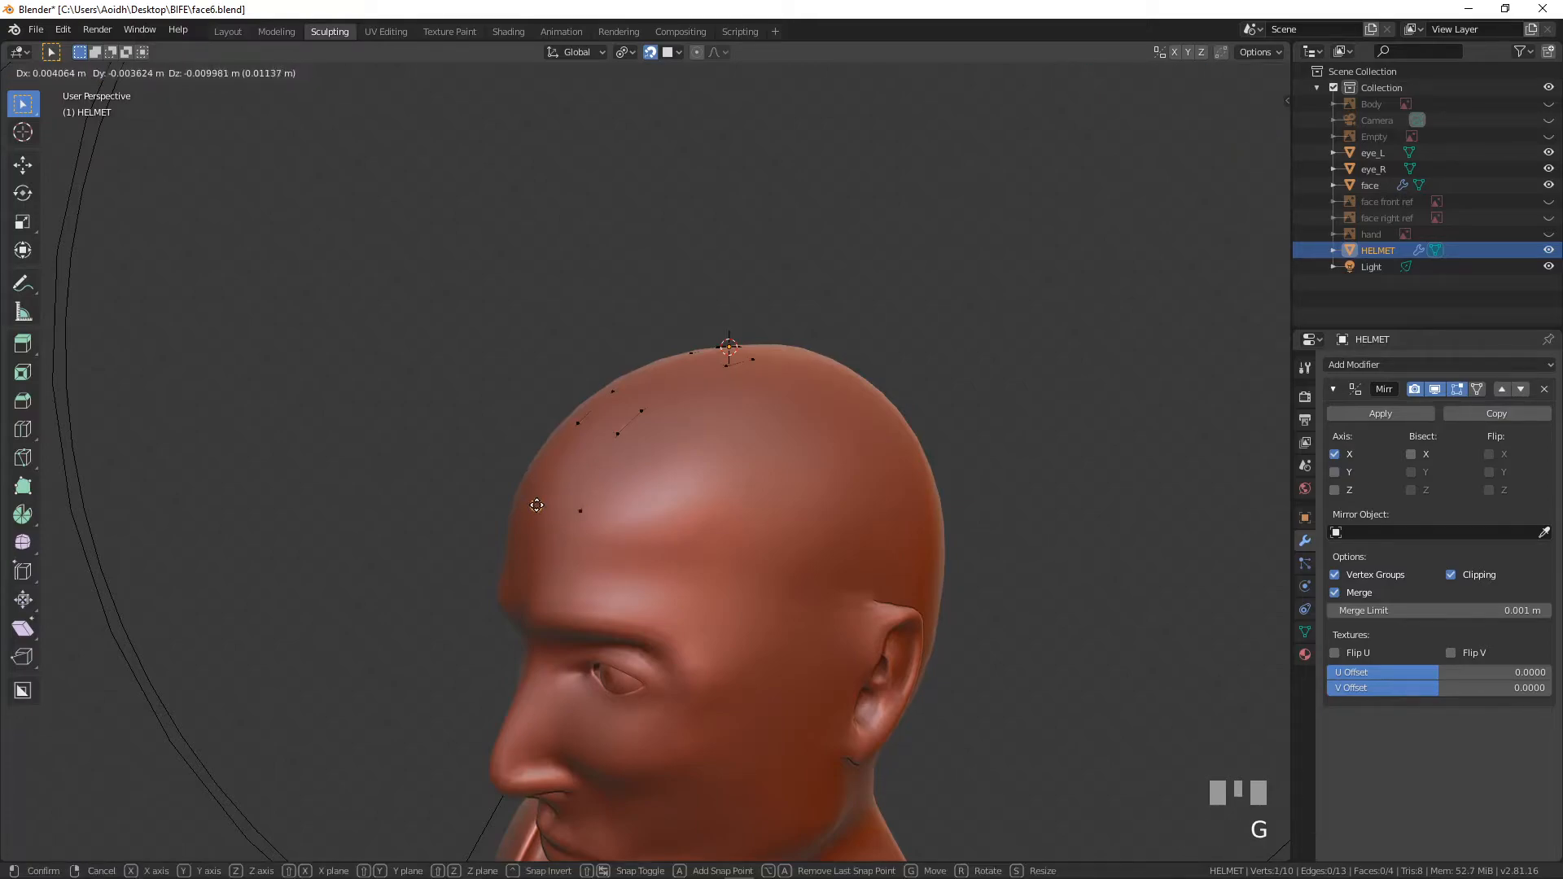
{"action": "left_click", "coordinate": [538, 493]}
{"action": "scroll", "coordinate": [538, 492], "scroll_direction": "down", "scroll_amount": 2}
{"action": "middle_click_drag", "start_coordinate": [538, 492], "coordinate": [596, 605]}
{"action": "scroll", "coordinate": [529, 586], "scroll_direction": "up", "scroll_amount": 2}
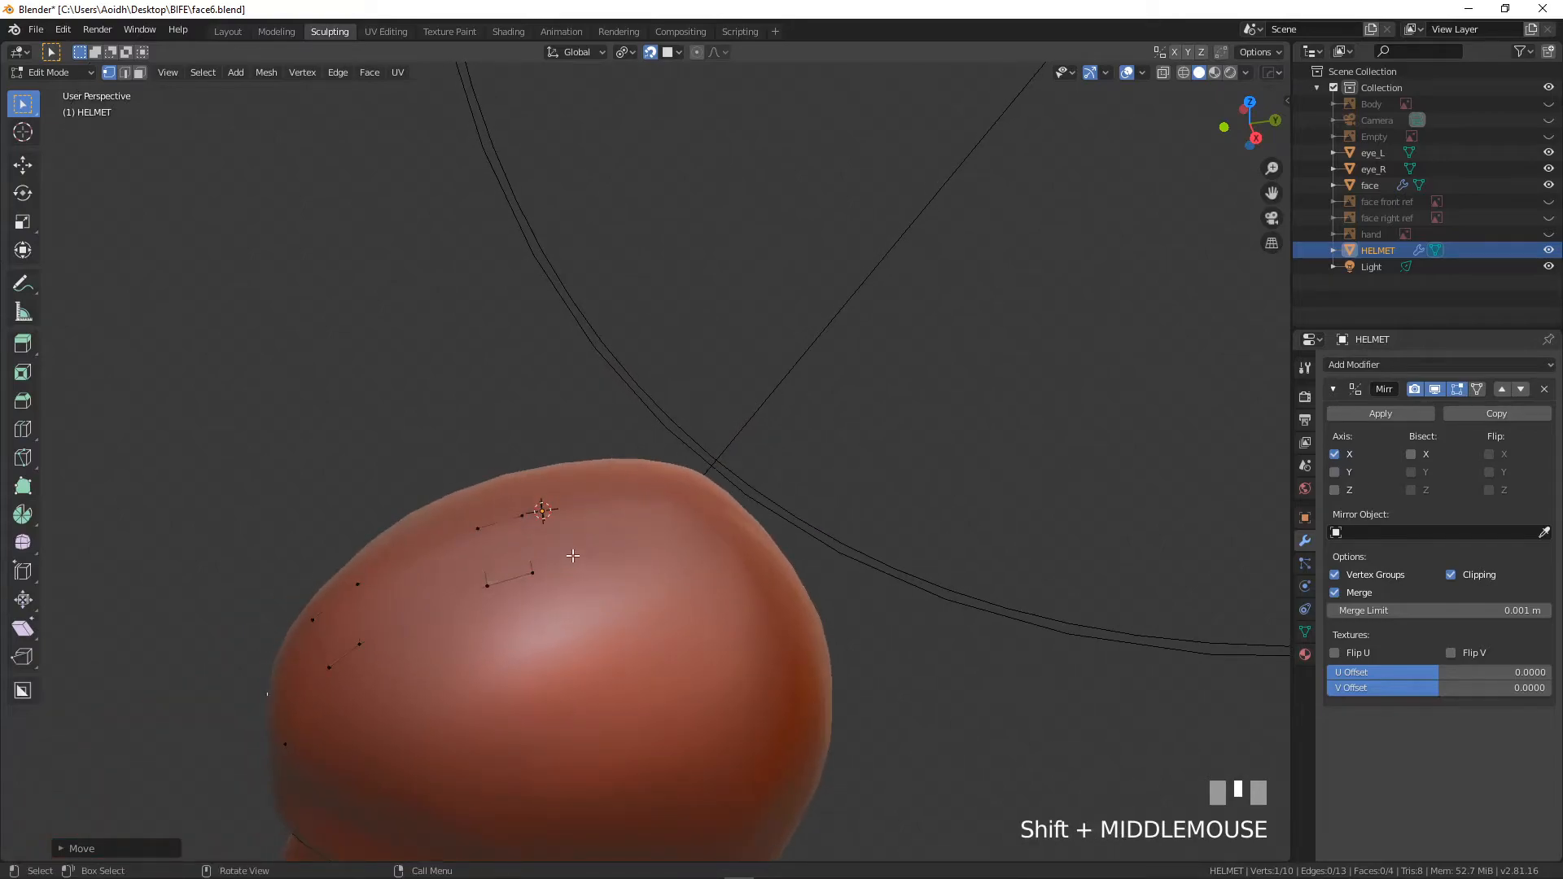
{"action": "left_click", "coordinate": [530, 517]}
{"action": "key", "text": "x"}
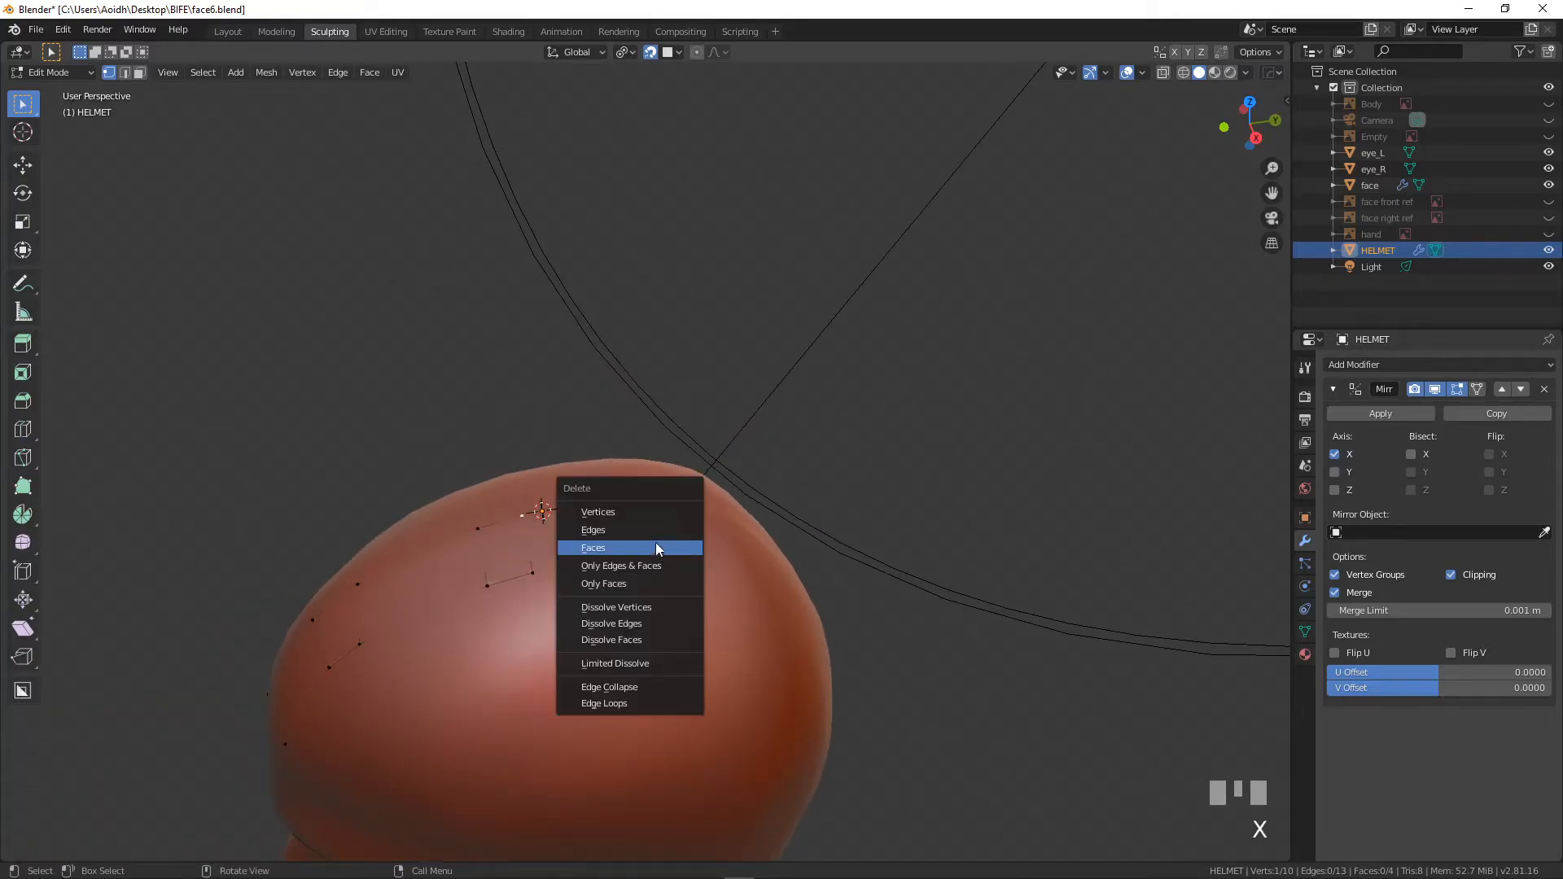
{"action": "key", "text": "a"}
- Move the strip's rear edge backward over the crown, behind the 3D cursor
{"action": "middle_click_drag", "start_coordinate": [575, 538], "coordinate": [603, 601]}
{"action": "left_click", "coordinate": [650, 603]}
{"action": "left_click", "coordinate": [595, 550], "text": "shift"}
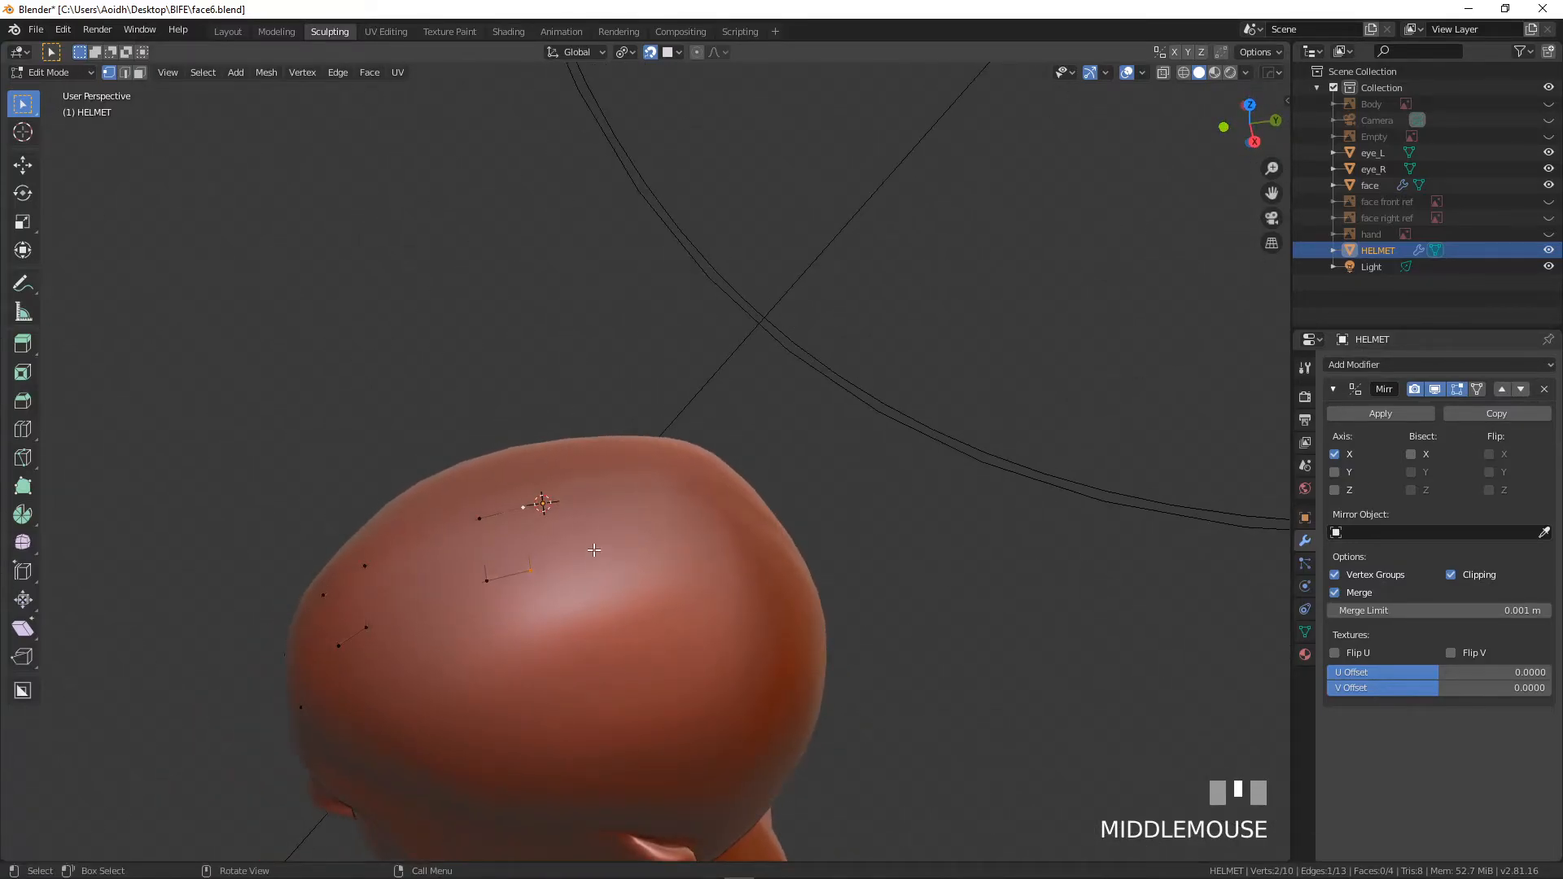
{"action": "key", "text": "g"}
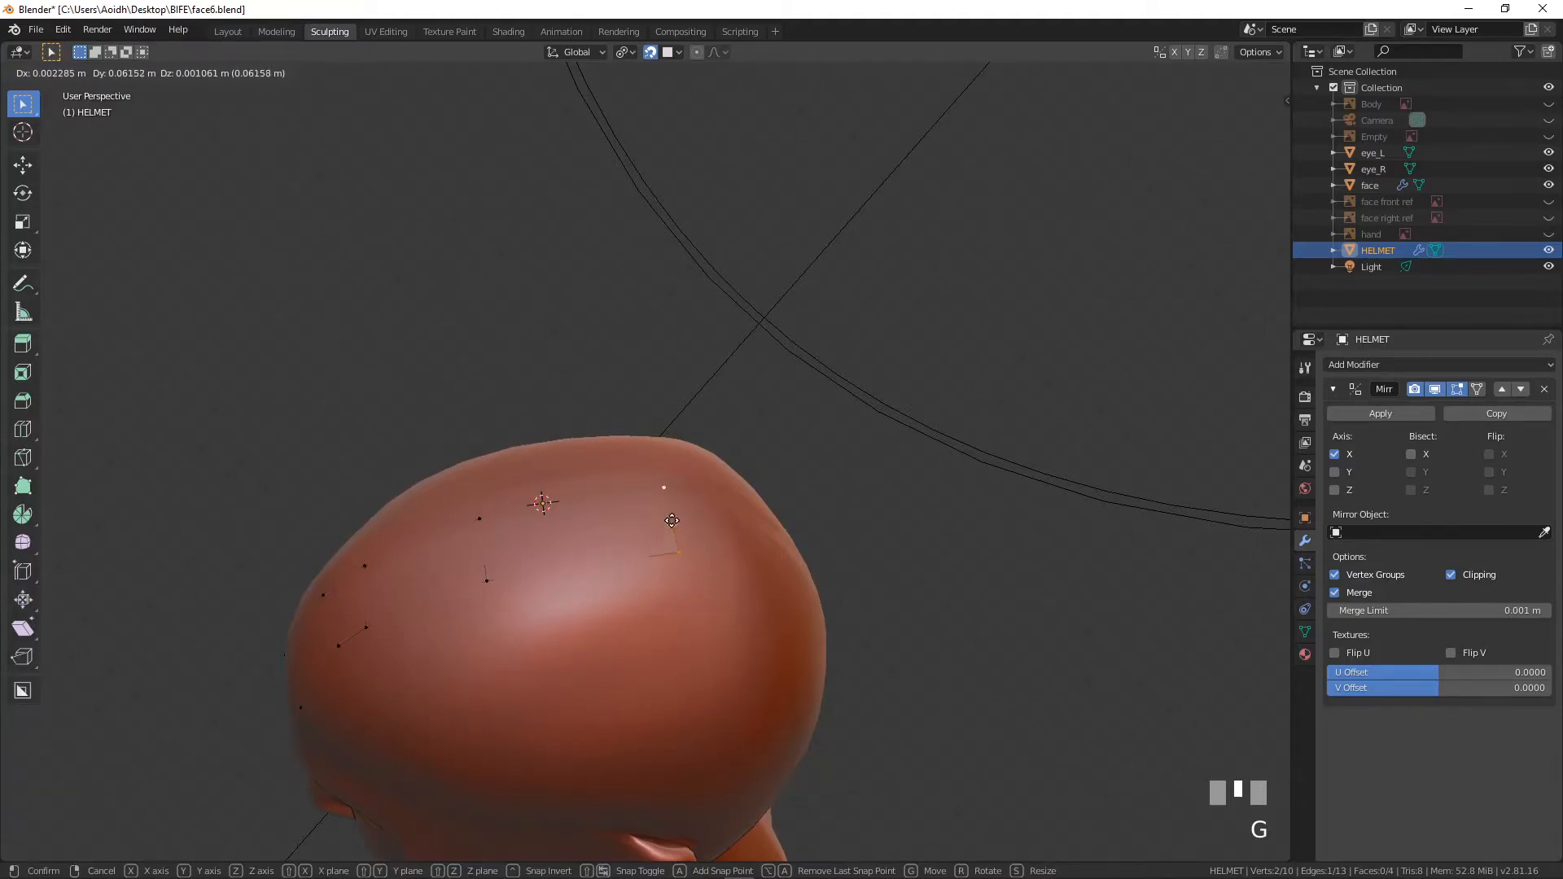
{"action": "left_click", "coordinate": [690, 534]}
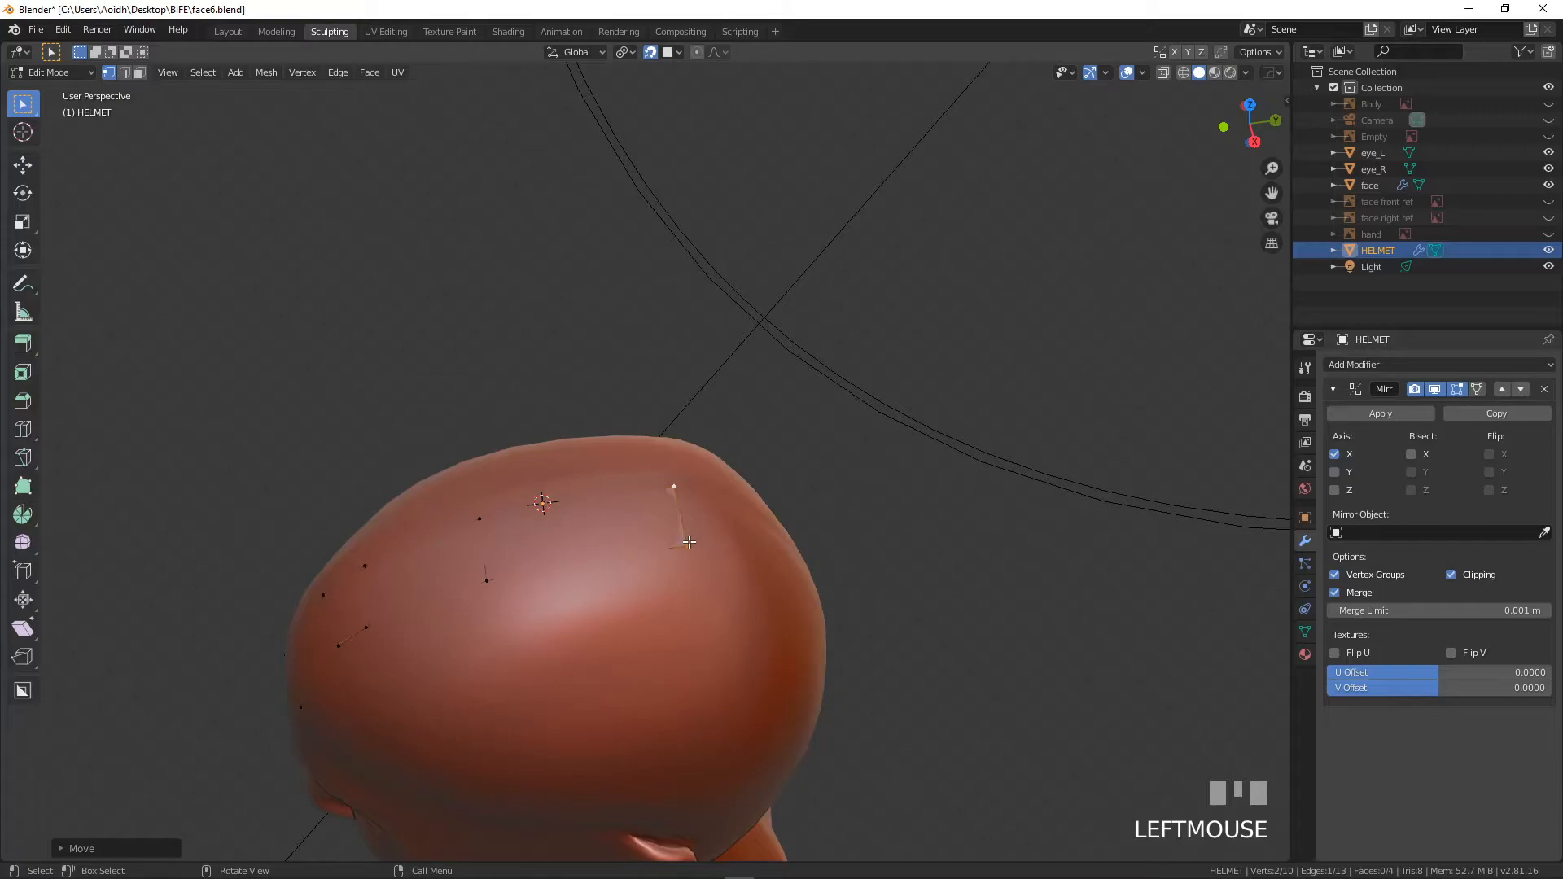
- Snap the outer and centreline vertices of the rear edge onto the crown surface
{"action": "left_click", "coordinate": [689, 544]}
{"action": "key", "text": "g"}
{"action": "left_click", "coordinate": [686, 537]}
{"action": "left_click", "coordinate": [677, 490]}
{"action": "key", "text": "g"}
{"action": "left_click", "coordinate": [676, 488]}
- Extrude the strip's rear edge about 0.054 m down the back of the head and select one vertex of the new edge
{"action": "left_click", "coordinate": [686, 539], "text": "shift"}
{"action": "middle_click_drag", "start_coordinate": [688, 541], "coordinate": [686, 548]}
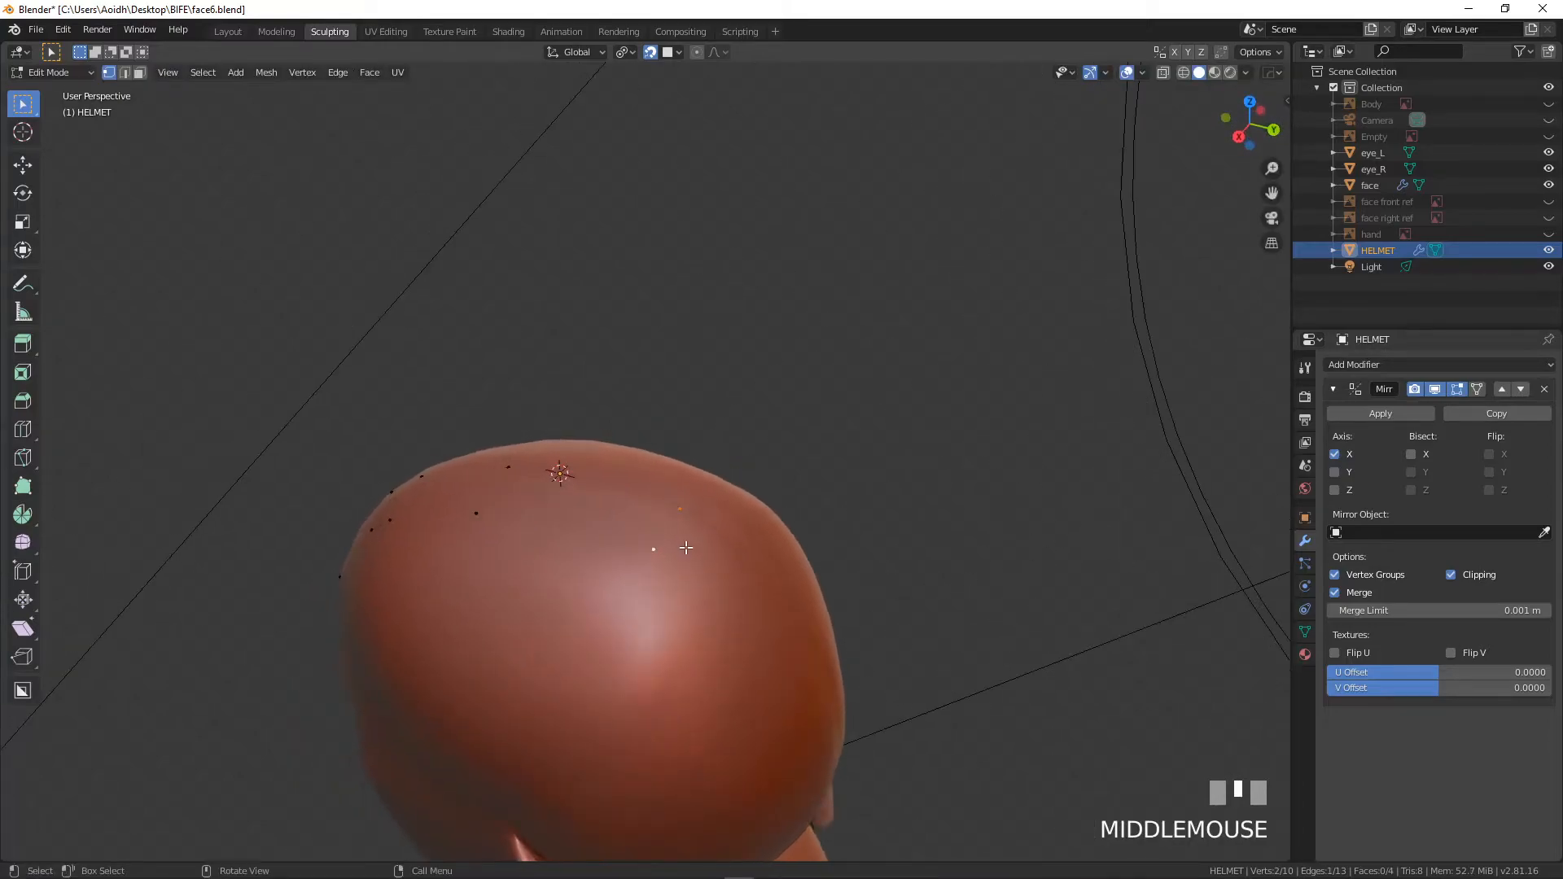
{"action": "key", "text": "e"}
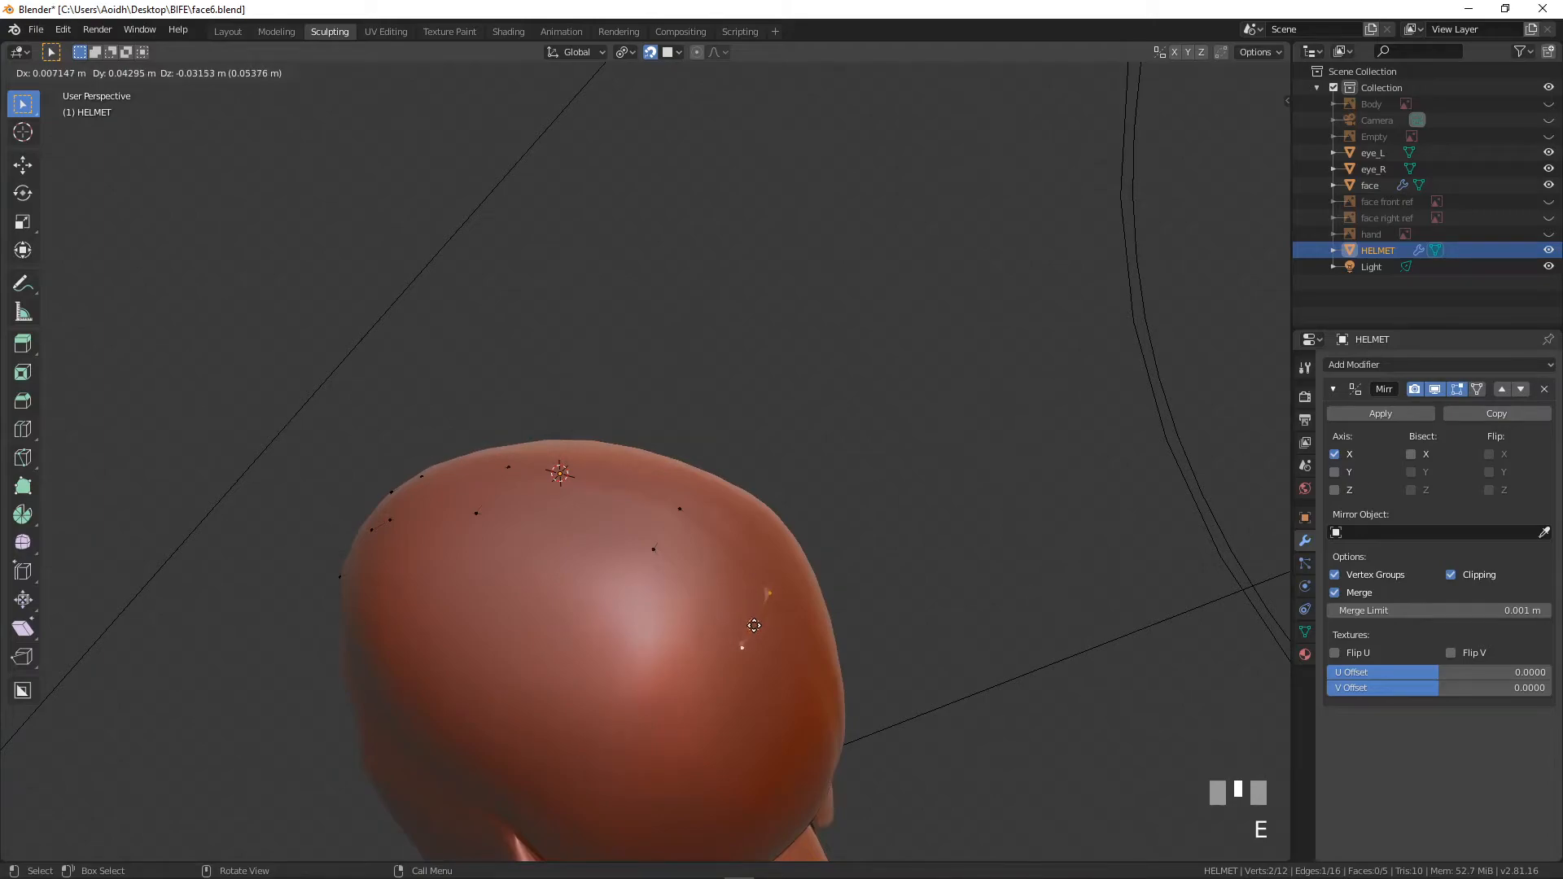
{"action": "left_click", "coordinate": [754, 627]}
{"action": "left_click", "coordinate": [780, 602]}
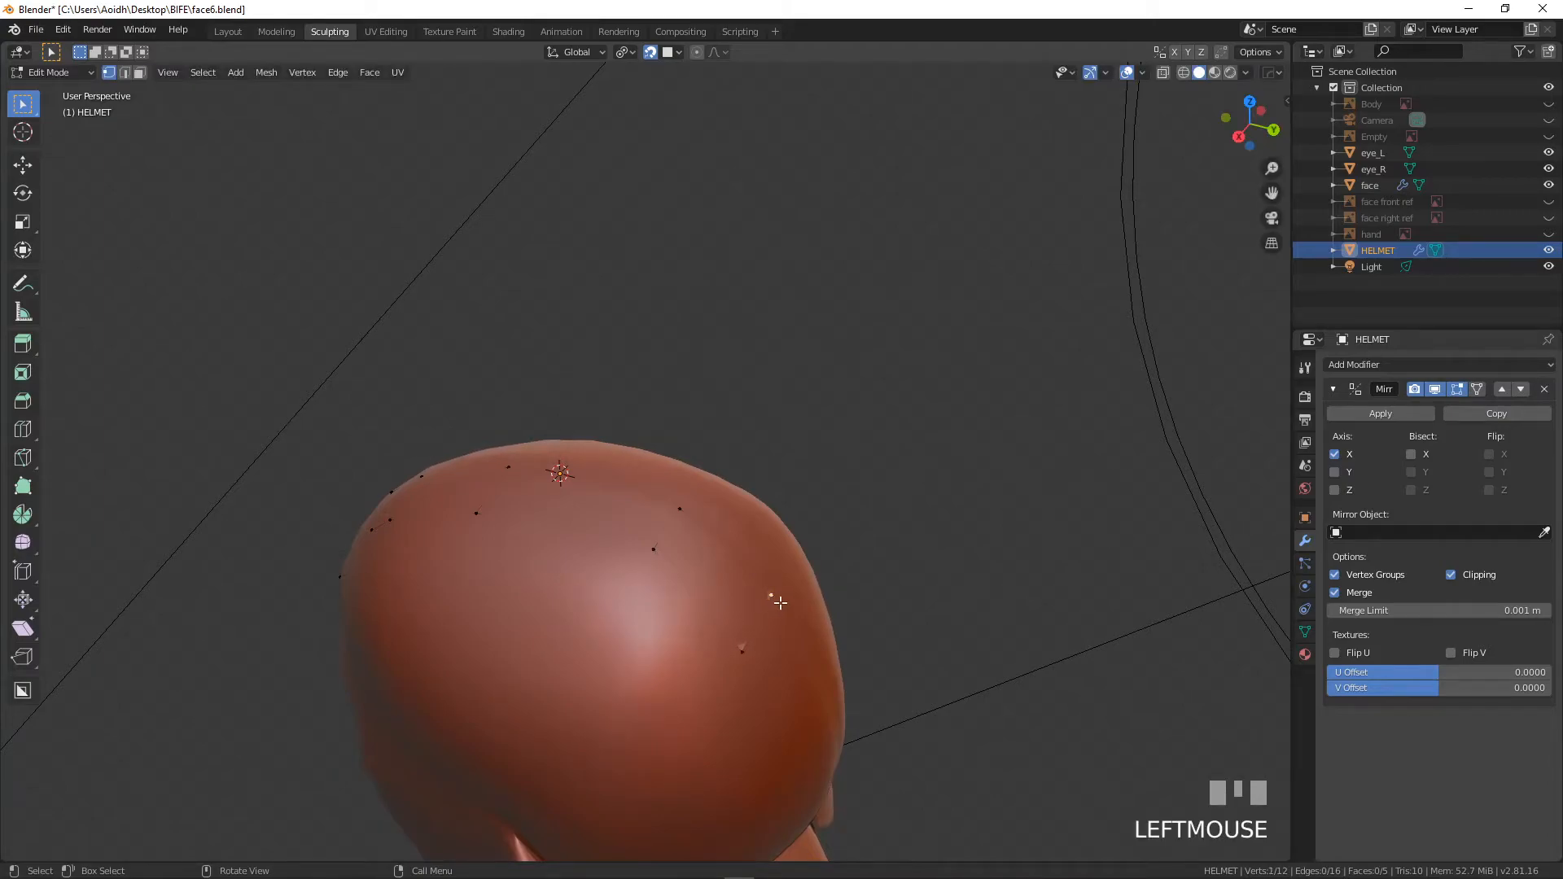
- Snap the outer vertex of the strip's new rear edge onto the upper back of the head
{"action": "key", "text": "g"}
{"action": "left_click", "coordinate": [748, 639]}
{"action": "key", "text": "g"}
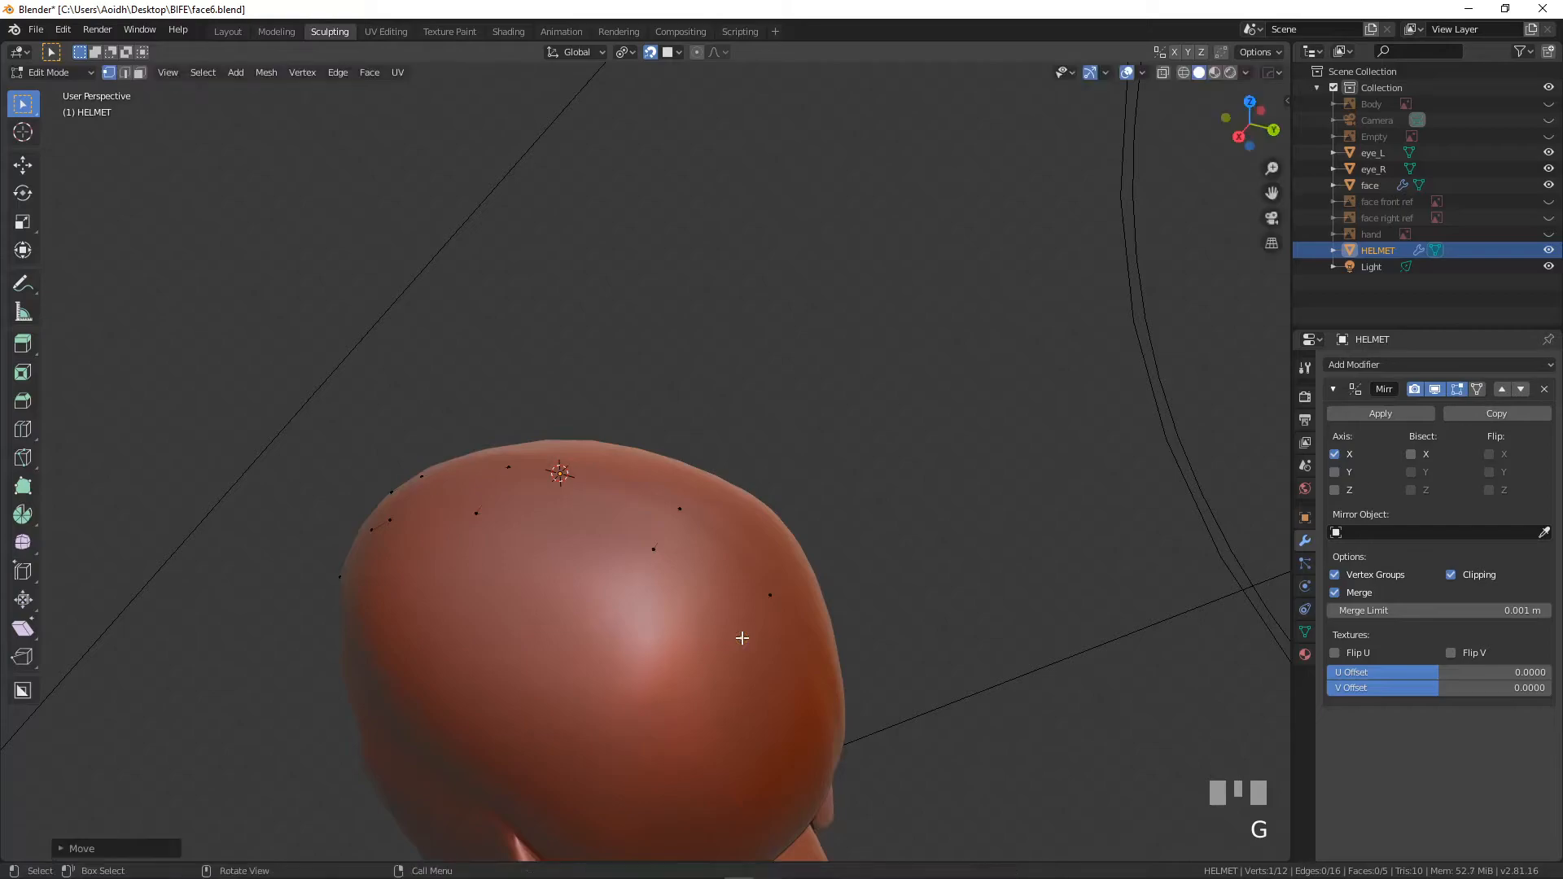
{"action": "left_click", "coordinate": [744, 645]}
{"action": "scroll", "coordinate": [743, 646], "scroll_direction": "down", "scroll_amount": 2}
{"action": "middle_click_drag", "start_coordinate": [744, 646], "coordinate": [688, 596]}
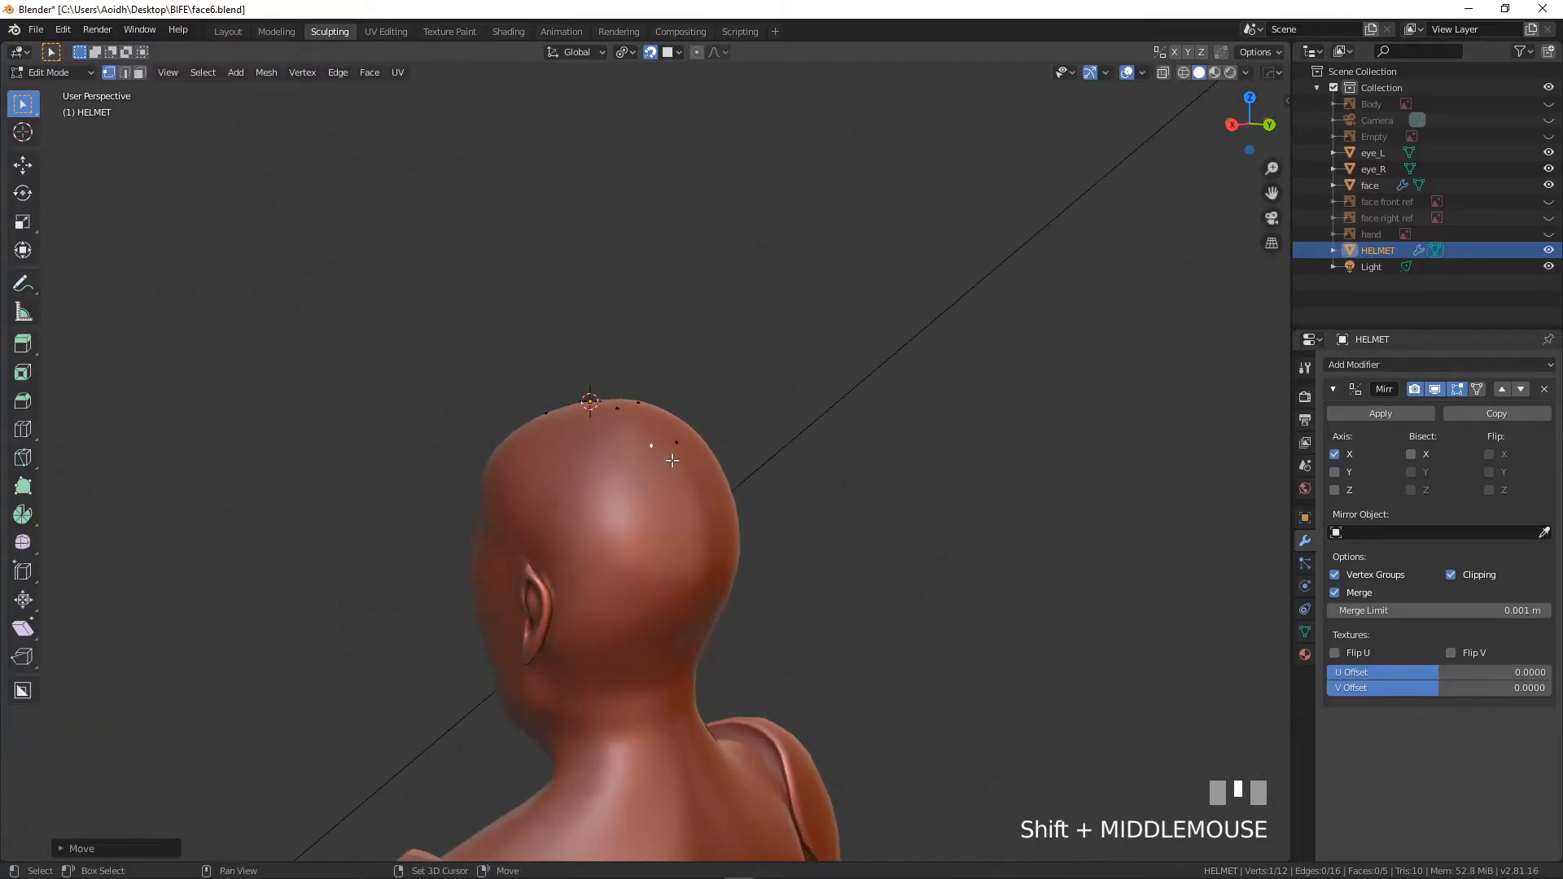
- Extrude the strip's rear edge about 0.07 m down the back of the head and snap its outer vertex onto the surface
{"action": "left_click", "coordinate": [684, 466], "text": "shift"}
{"action": "key", "text": "e"}
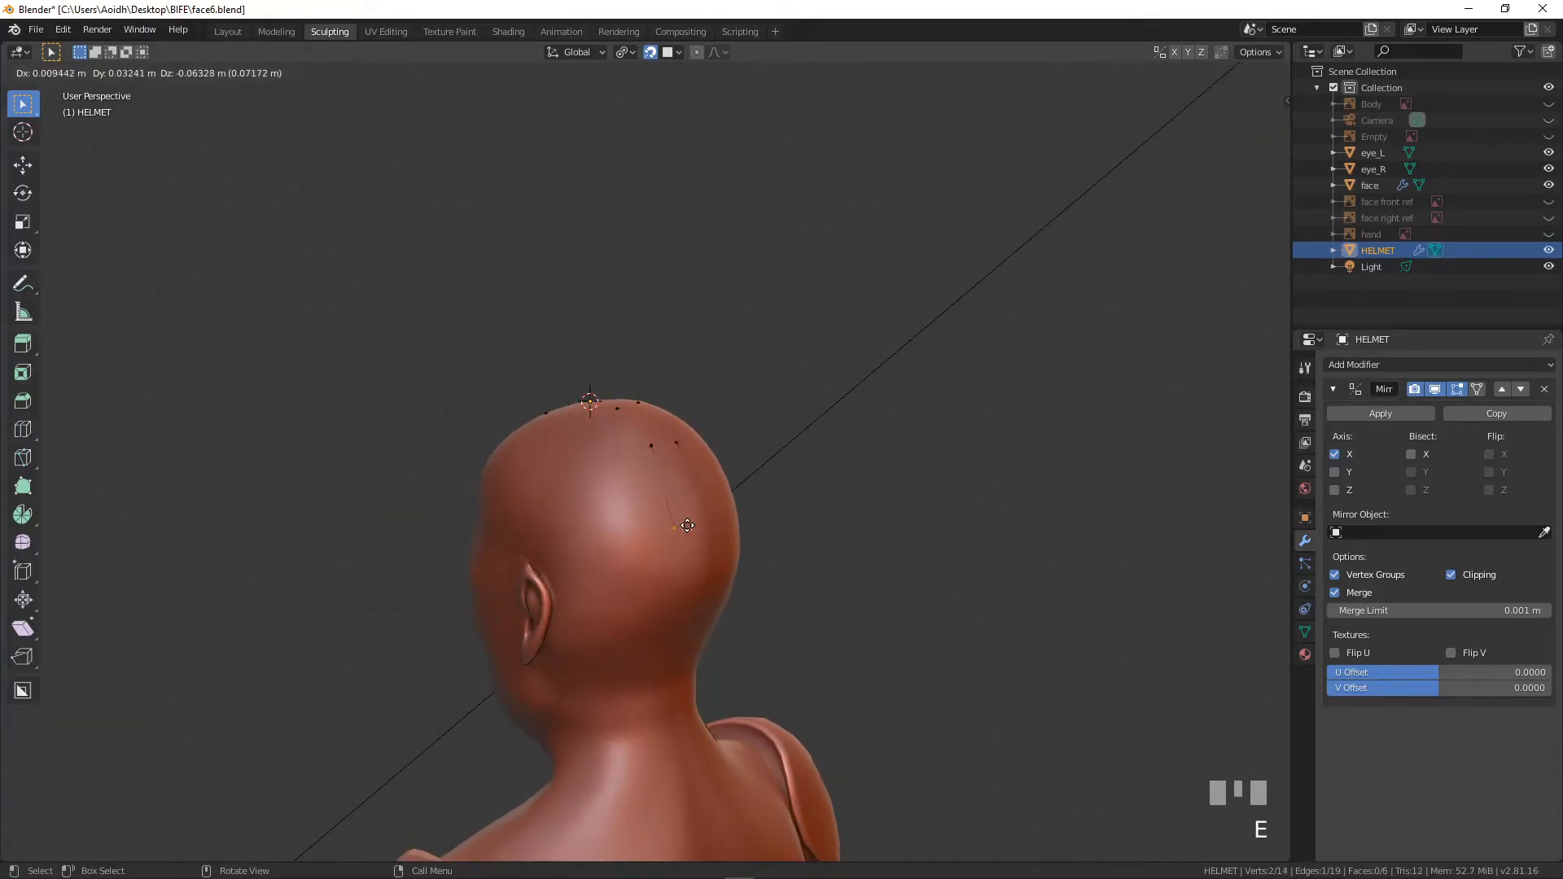
{"action": "left_click", "coordinate": [694, 520]}
{"action": "left_click", "coordinate": [684, 522]}
{"action": "middle_click_drag", "start_coordinate": [699, 534], "coordinate": [749, 500], "text": "shift"}
{"action": "scroll", "coordinate": [533, 530], "scroll_direction": "up", "scroll_amount": 3}
{"action": "key", "text": "g"}
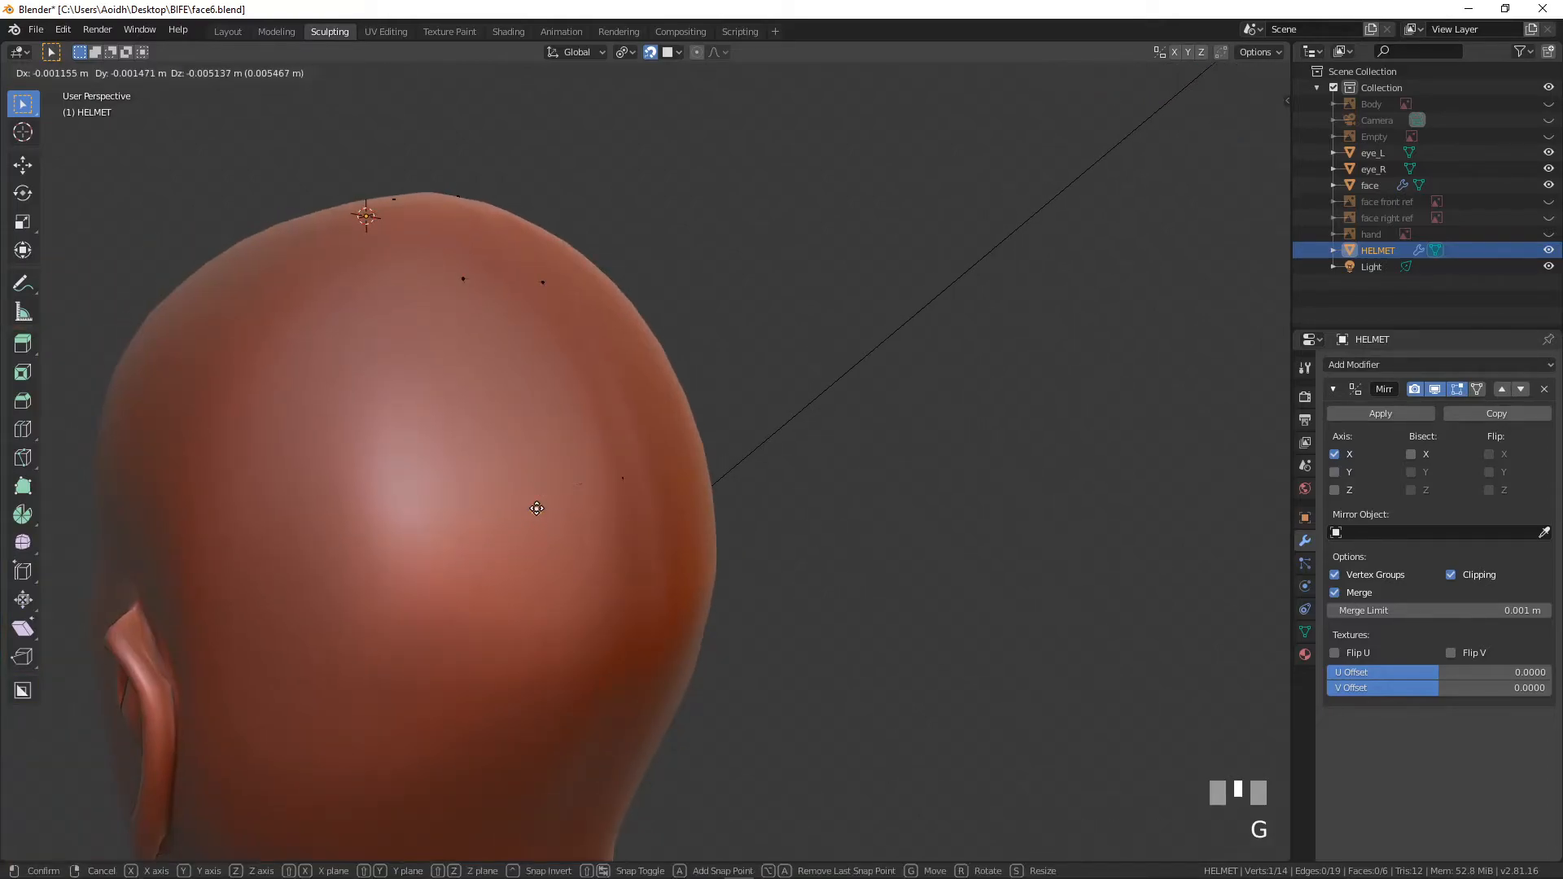
{"action": "left_click", "coordinate": [535, 493]}
{"action": "key", "text": "g"}
{"action": "left_click", "coordinate": [550, 492]}
- Extrude the strip's end edge further down the middle of the back of the head and snap its two vertices onto the surface
{"action": "left_click", "coordinate": [544, 493], "text": "shift"}
{"action": "key", "text": "e"}
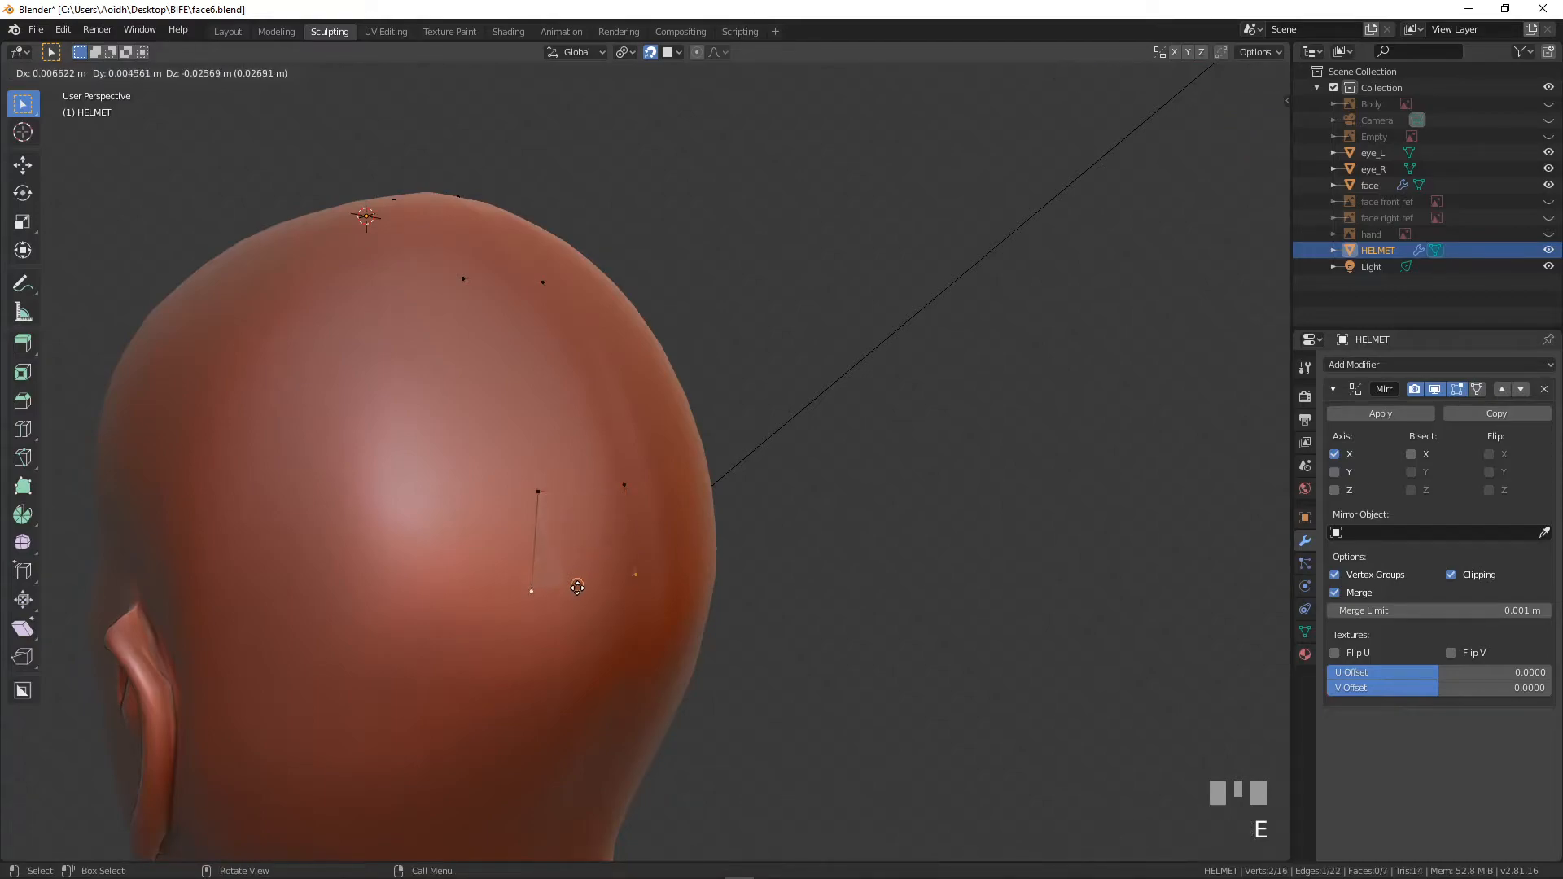
{"action": "left_click", "coordinate": [629, 623]}
{"action": "left_click", "coordinate": [641, 622]}
{"action": "key", "text": "g"}
{"action": "left_click", "coordinate": [645, 621]}
{"action": "key", "text": "g"}
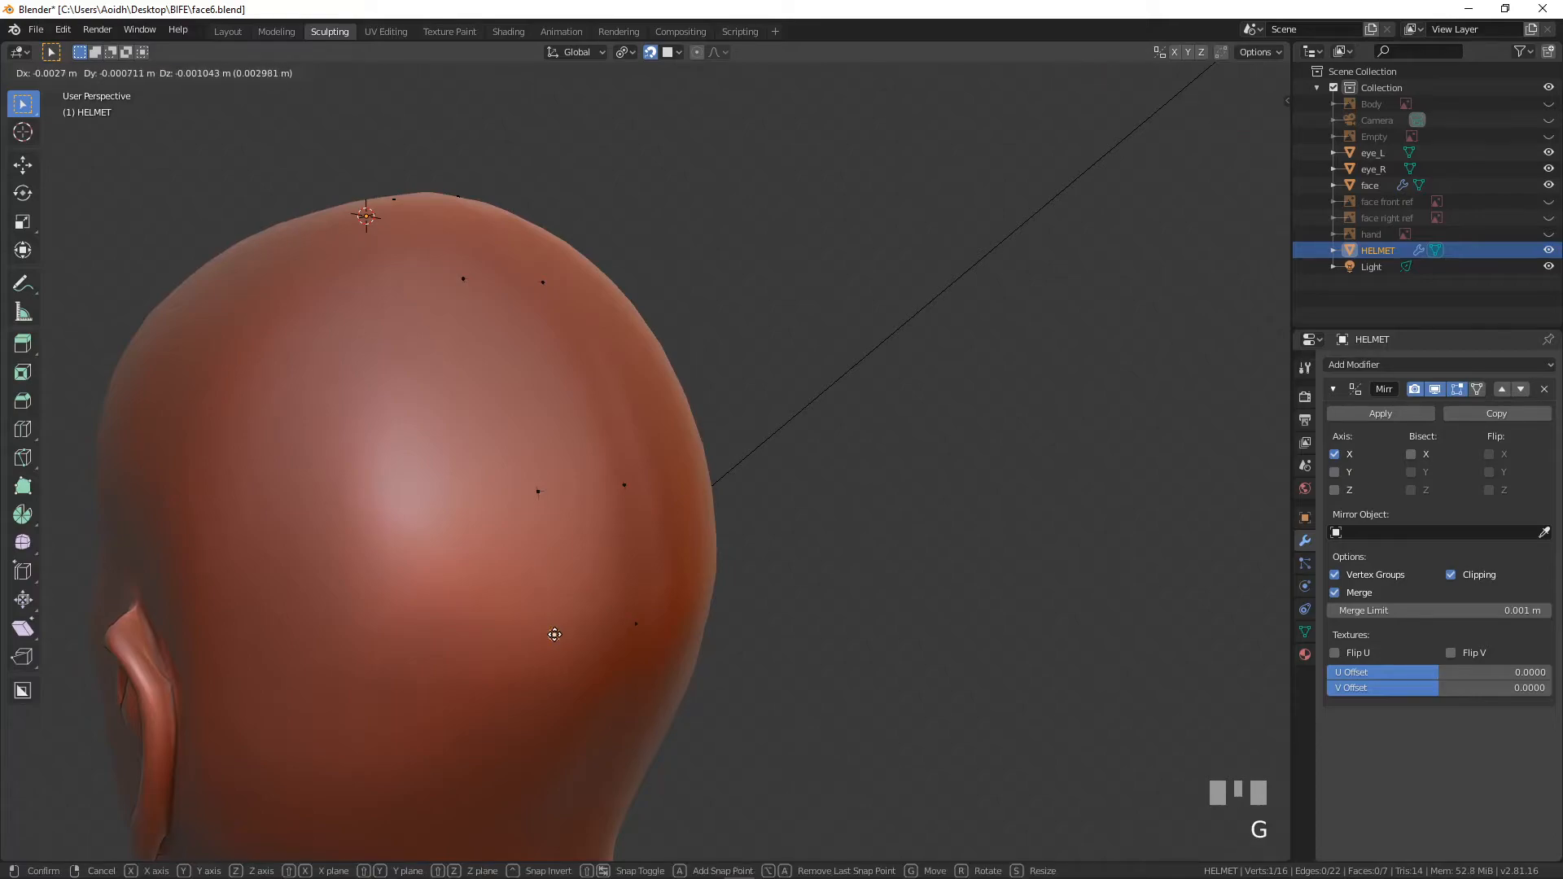
{"action": "left_click", "coordinate": [576, 619]}
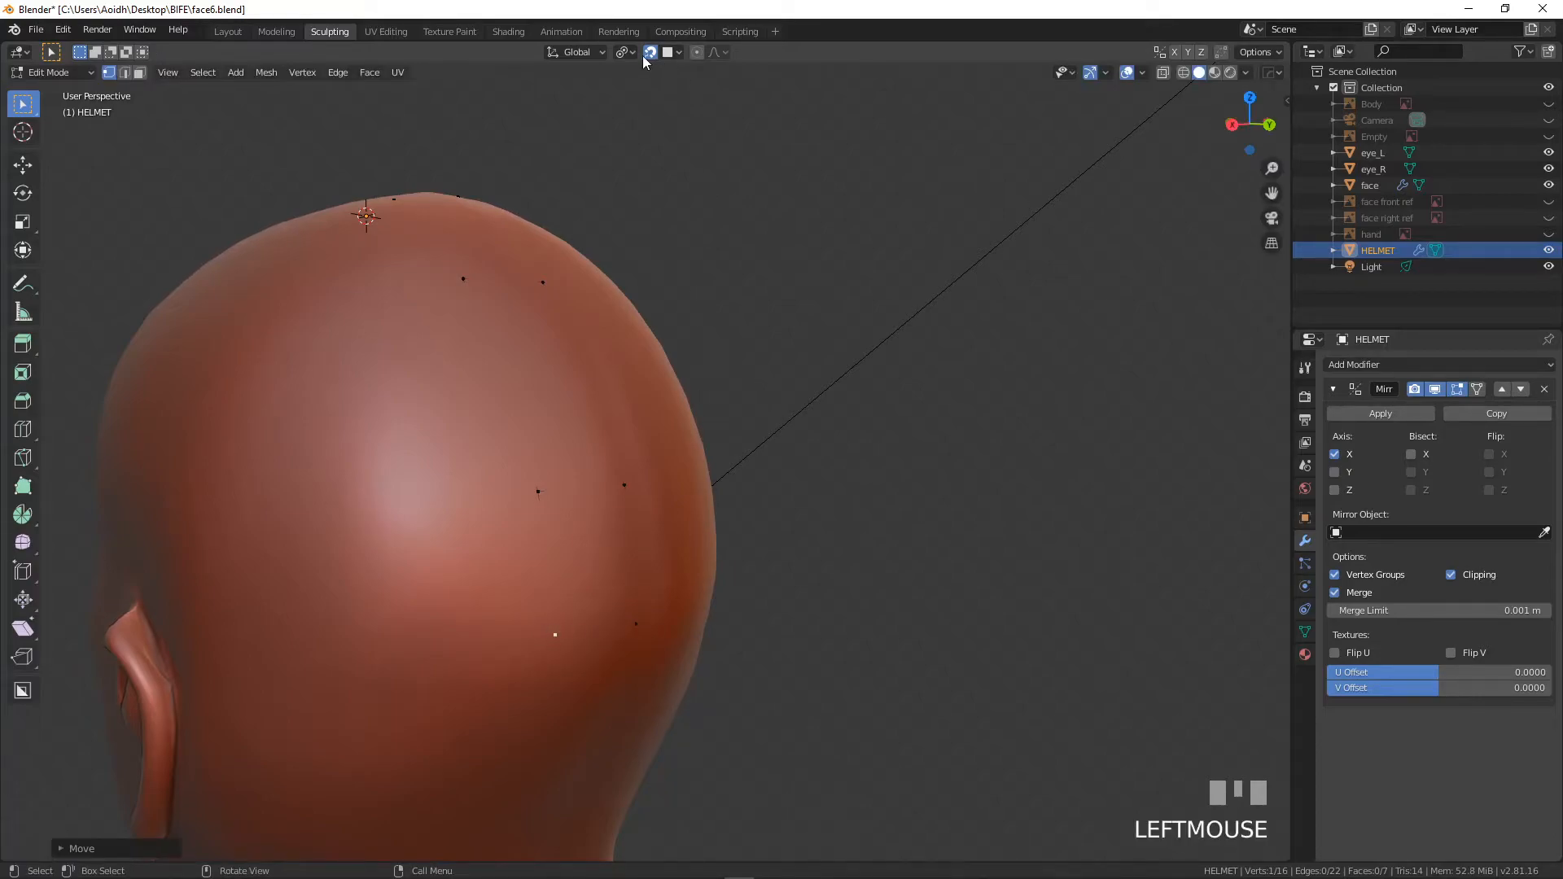
- Extrude the end edge down below the back bulge of the skull and snap both new vertices onto the surface
{"action": "middle_click_drag", "start_coordinate": [611, 625], "coordinate": [576, 374], "text": "shift"}
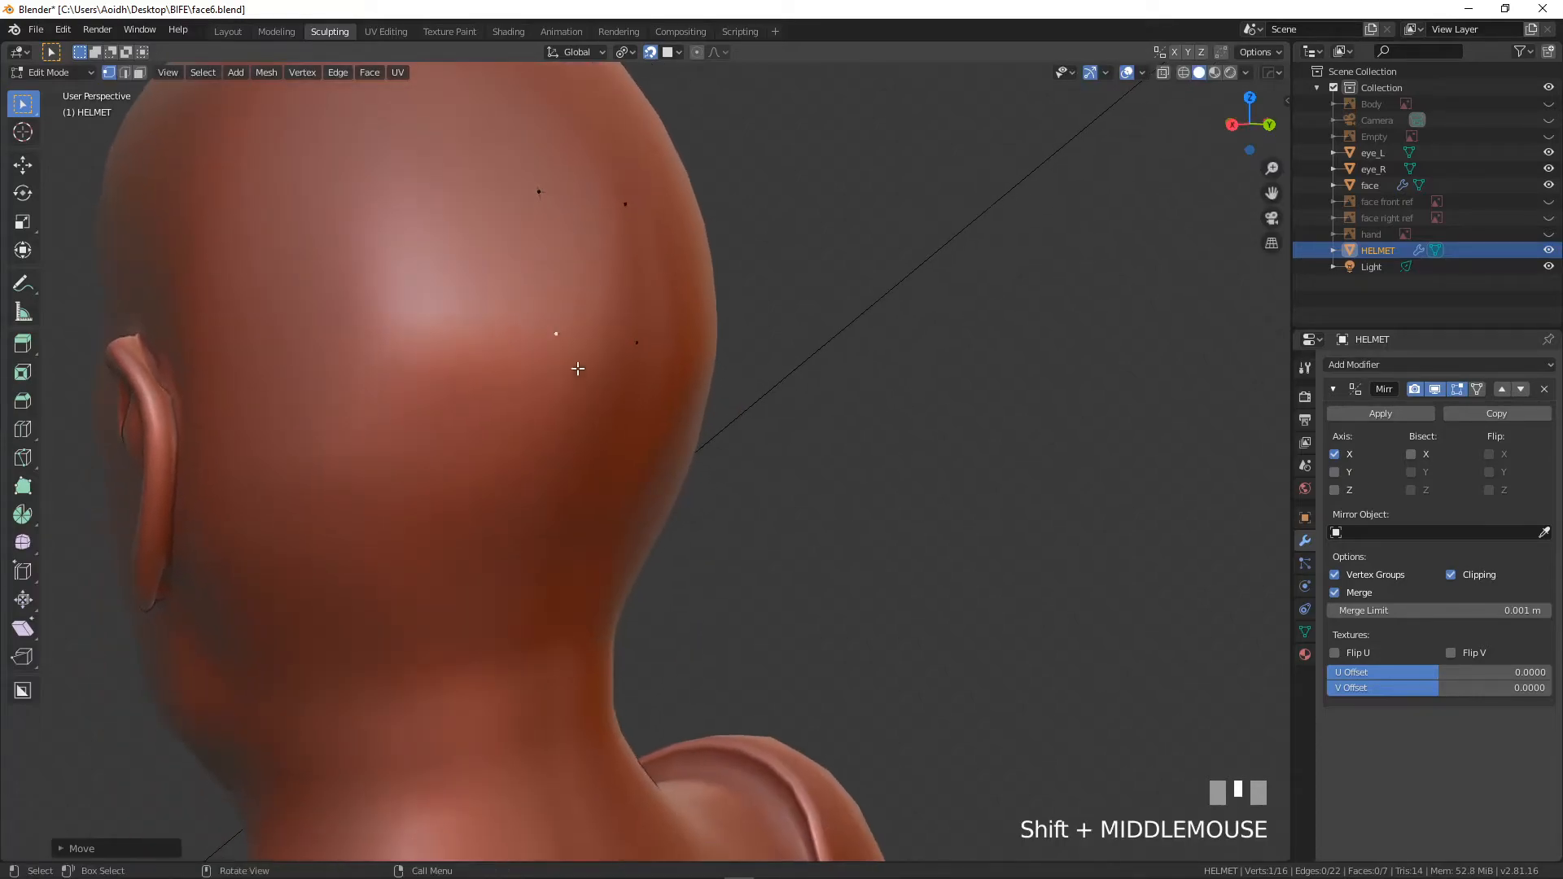
{"action": "left_click", "coordinate": [611, 353]}
{"action": "left_click", "coordinate": [640, 353], "text": "shift"}
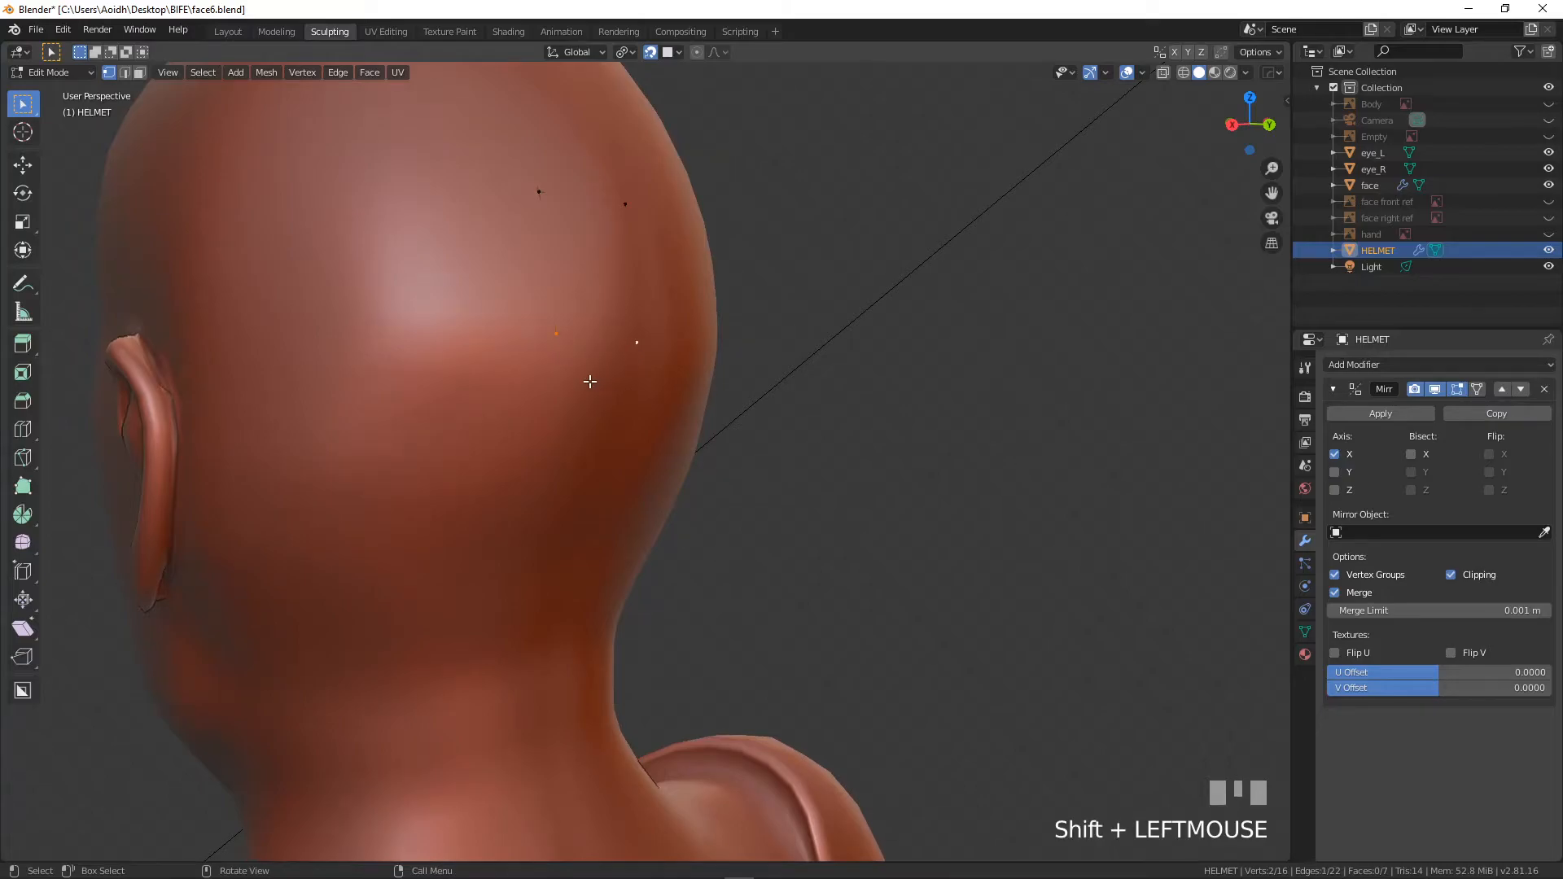
{"action": "key", "text": "e"}
{"action": "left_click", "coordinate": [586, 511]}
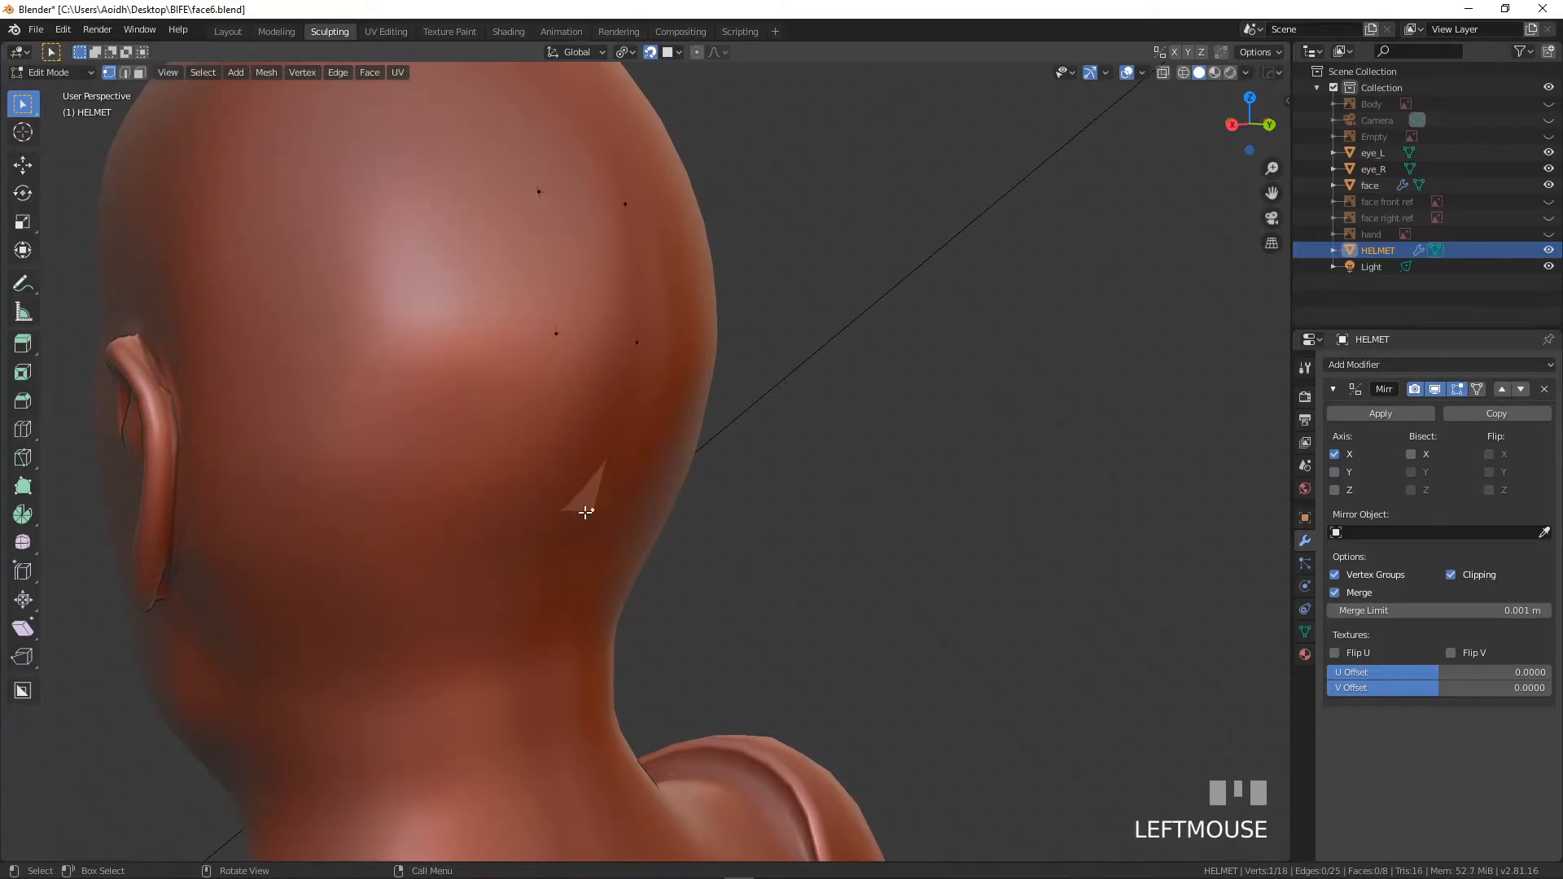
{"action": "key", "text": "g"}
{"action": "left_click", "coordinate": [509, 512]}
{"action": "key", "text": "g"}
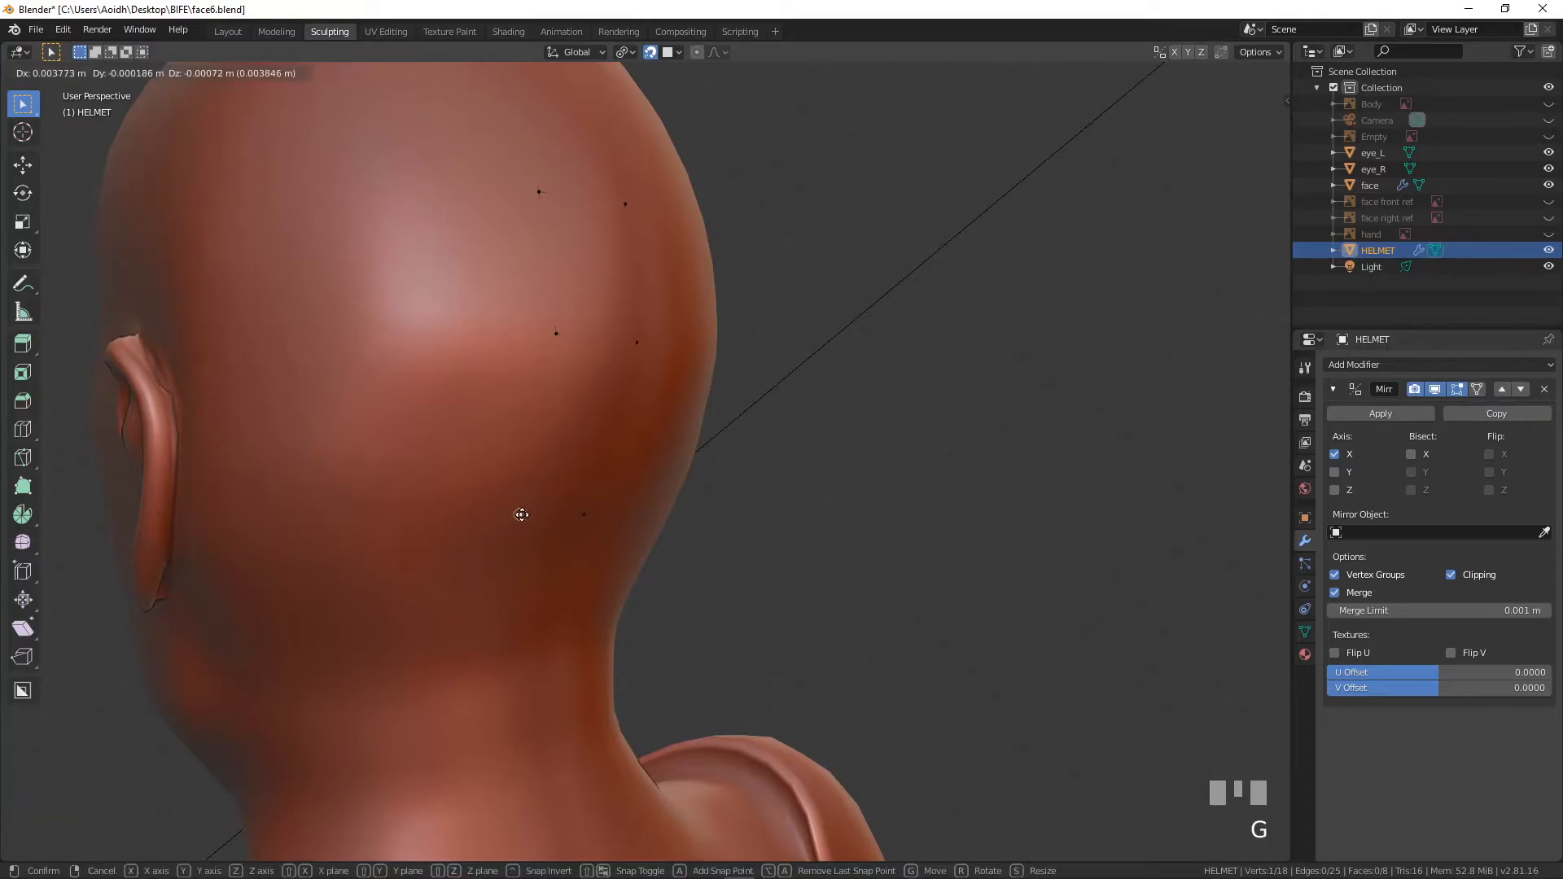
{"action": "left_click", "coordinate": [533, 517]}
- Extrude the end edge down to the nape and snap its new vertices onto the skin
{"action": "middle_click_drag", "start_coordinate": [539, 523], "coordinate": [599, 482]}
{"action": "scroll", "coordinate": [603, 480], "scroll_direction": "up", "scroll_amount": 2}
{"action": "left_click", "coordinate": [598, 480], "text": "shift"}
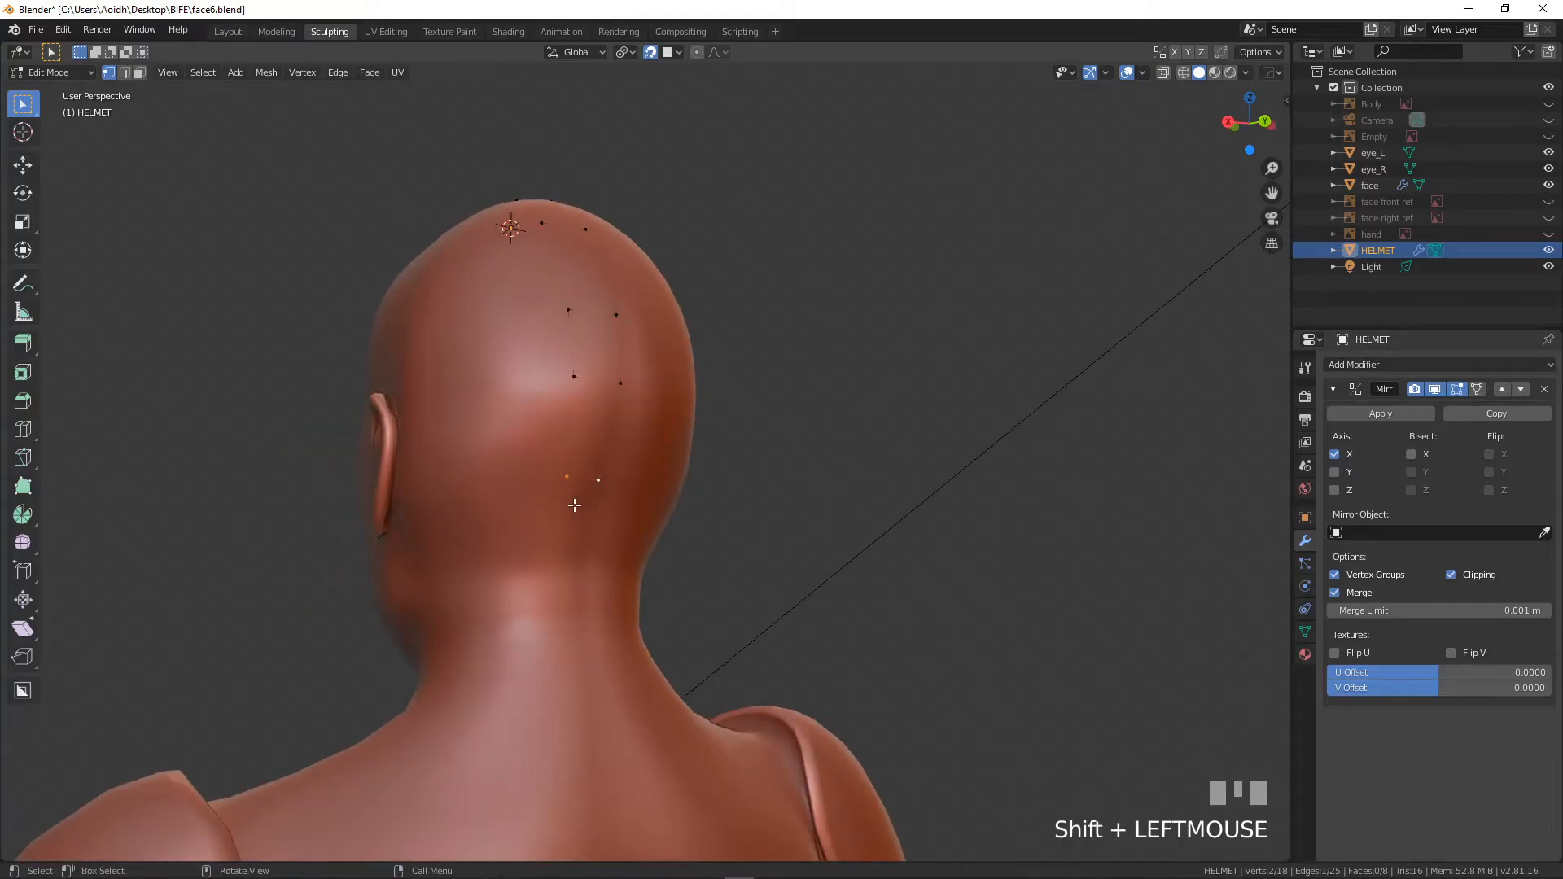
{"action": "key", "text": "e"}
{"action": "left_click", "coordinate": [559, 559]}
{"action": "left_click", "coordinate": [556, 558]}
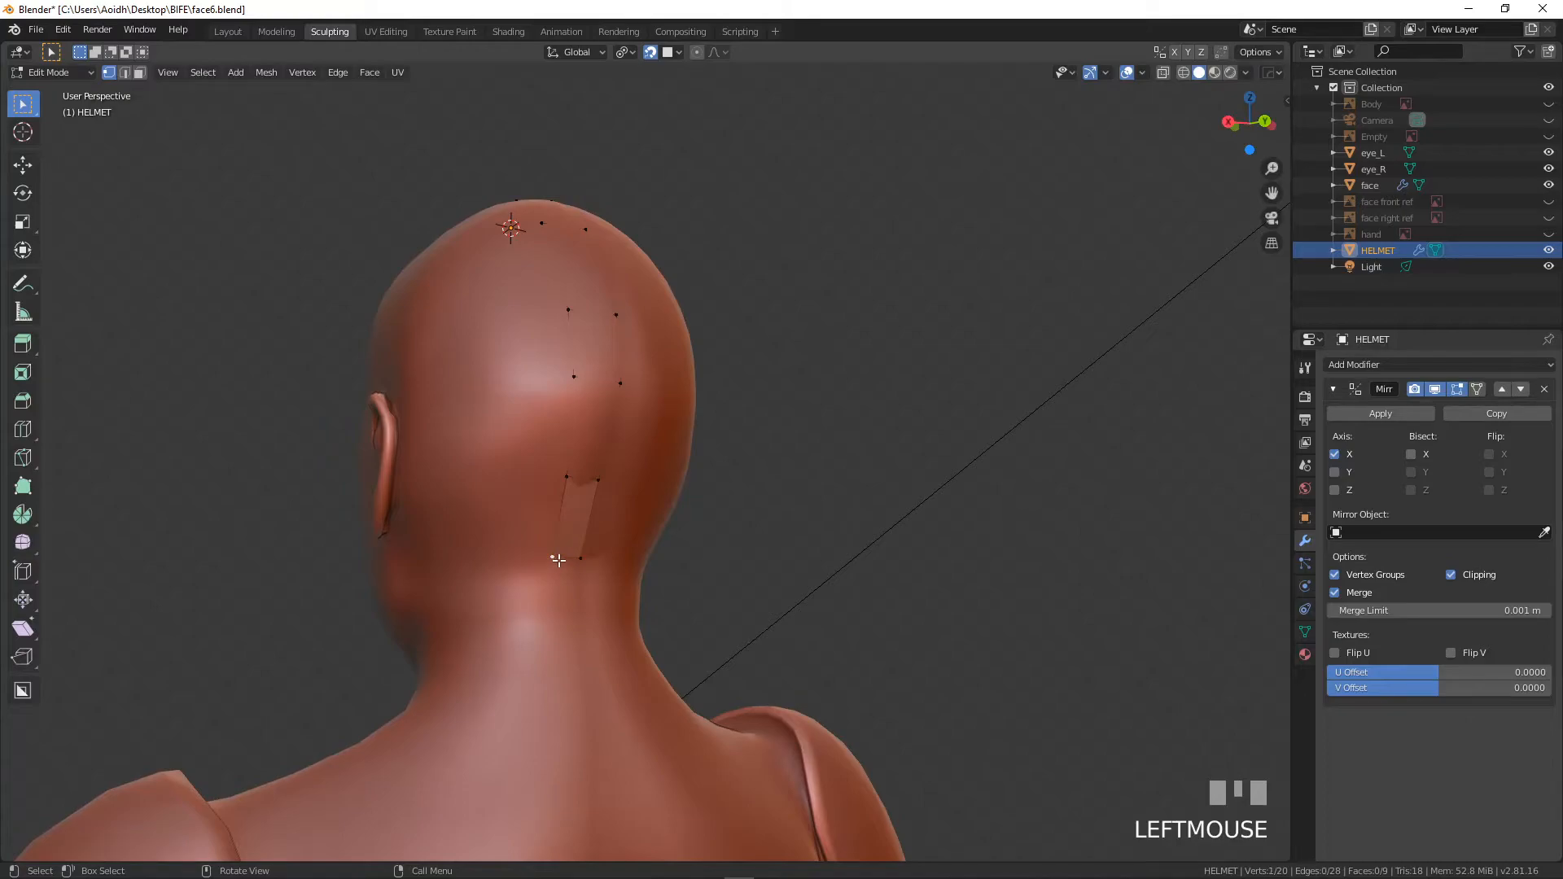
{"action": "key", "text": "g"}
{"action": "left_click", "coordinate": [562, 553]}
{"action": "key", "text": "g"}
{"action": "left_click", "coordinate": [582, 547]}
- Extrude the outer side edge of the nape face about 0.053 m toward the ear and snap its lower and upper vertices onto the surface
{"action": "left_click", "coordinate": [566, 476]}
{"action": "left_click", "coordinate": [551, 551], "text": "shift"}
{"action": "middle_click_drag", "start_coordinate": [550, 550], "coordinate": [608, 545]}
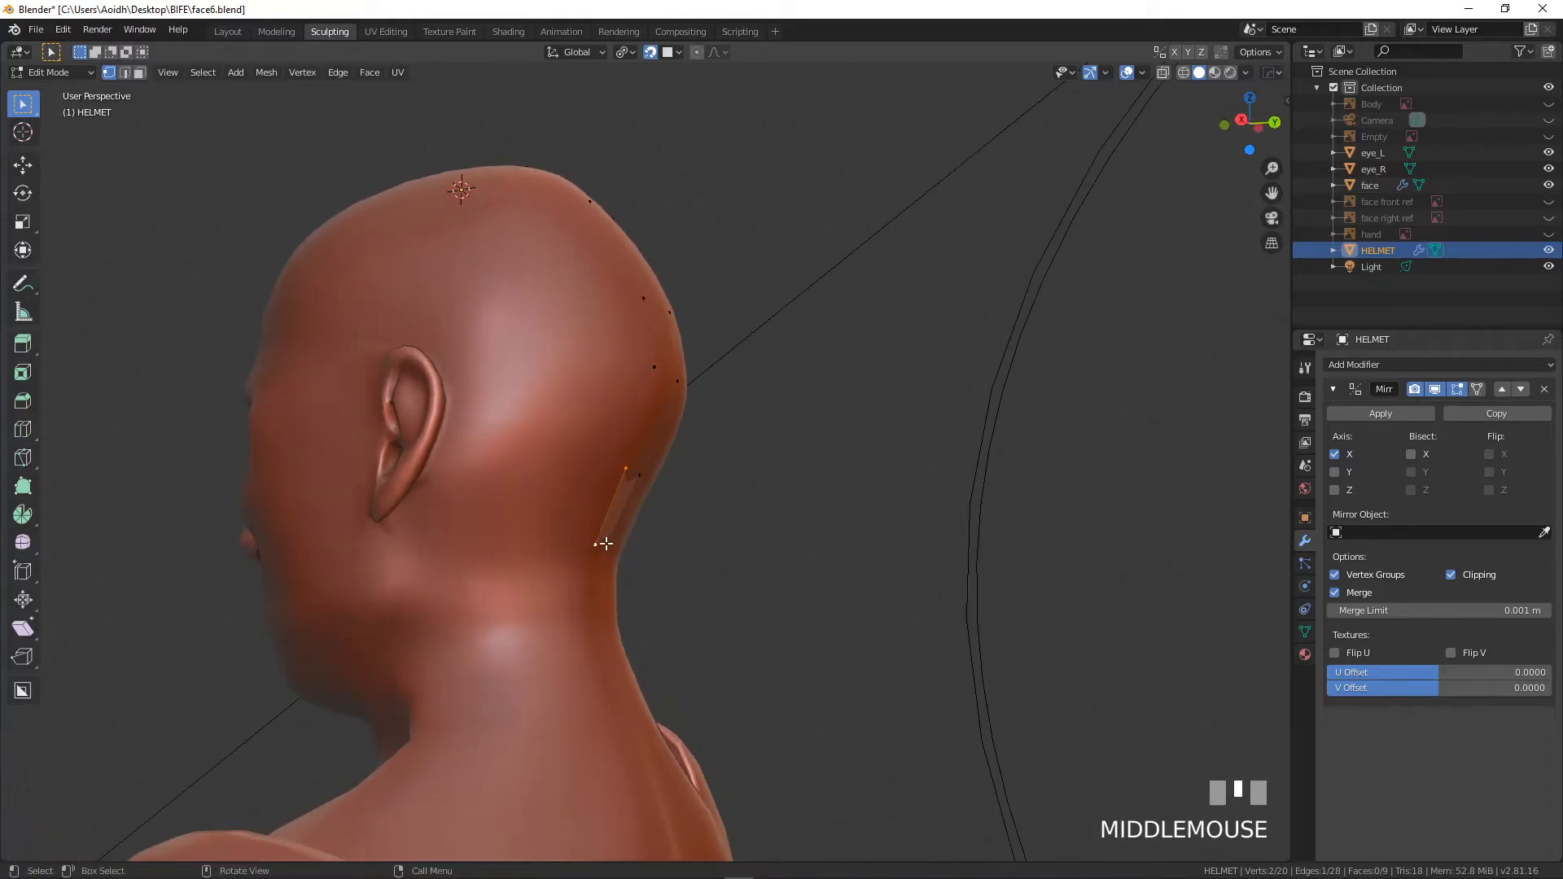
{"action": "key", "text": "e"}
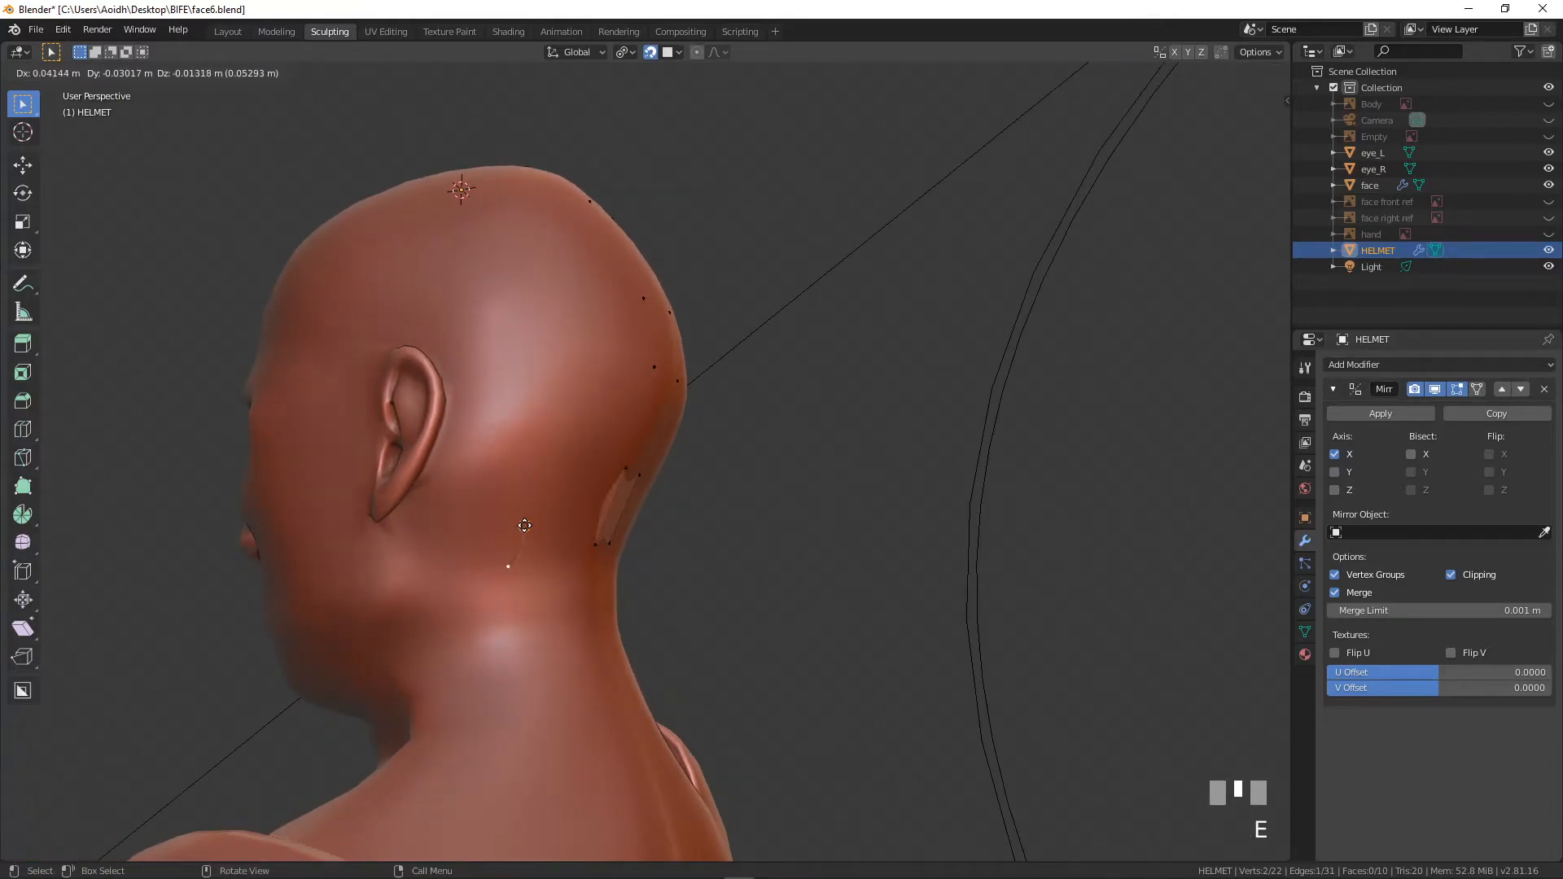
{"action": "left_click", "coordinate": [525, 526]}
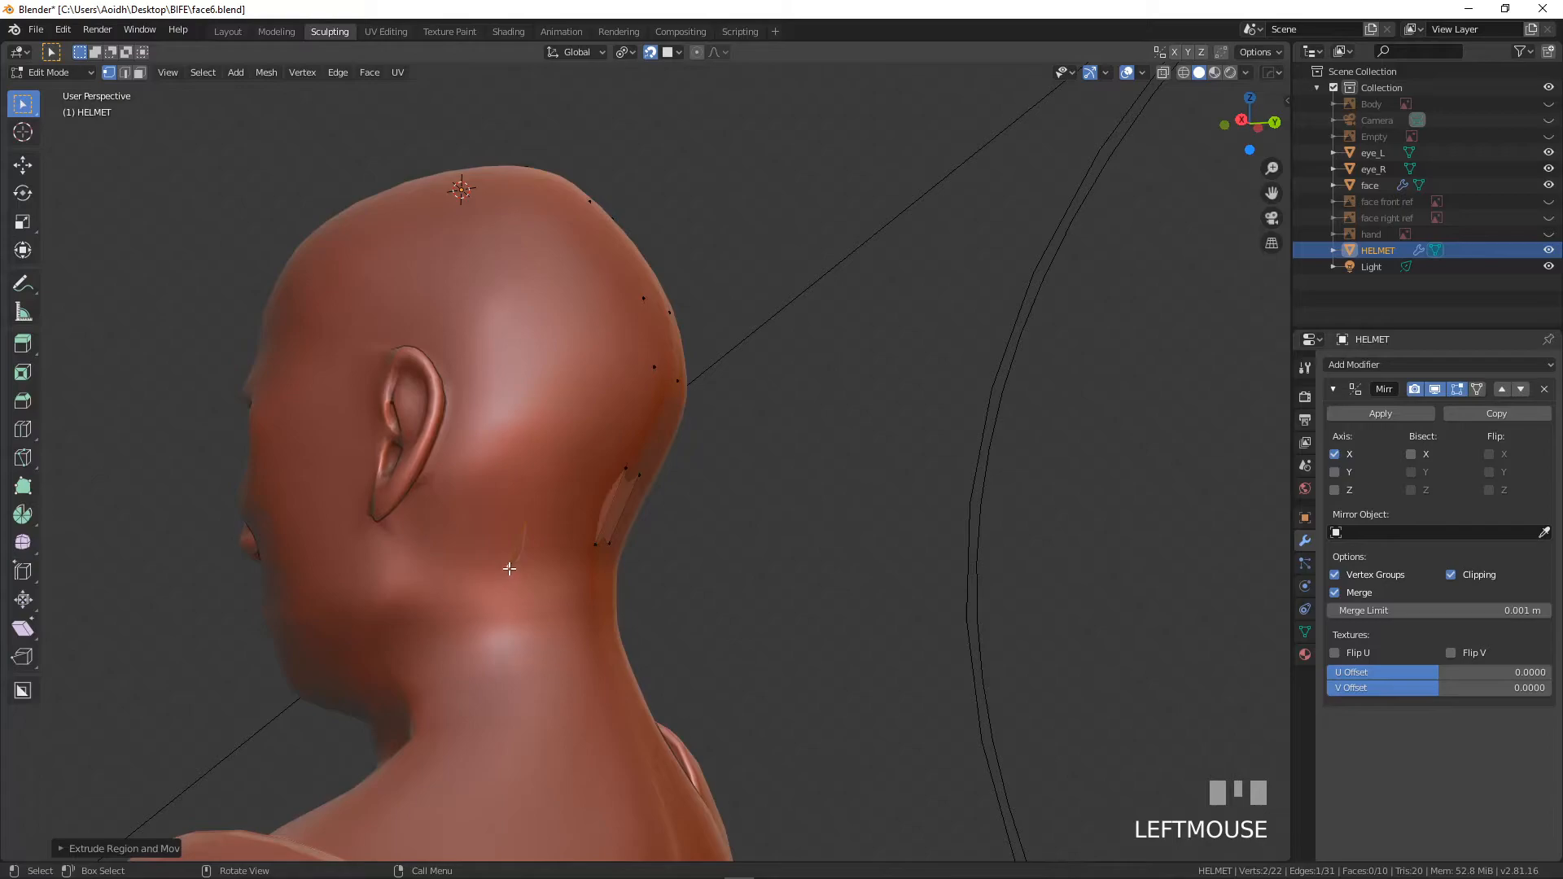
{"action": "left_click", "coordinate": [509, 568]}
{"action": "key", "text": "g"}
{"action": "left_click", "coordinate": [526, 560]}
{"action": "left_click", "coordinate": [540, 476]}
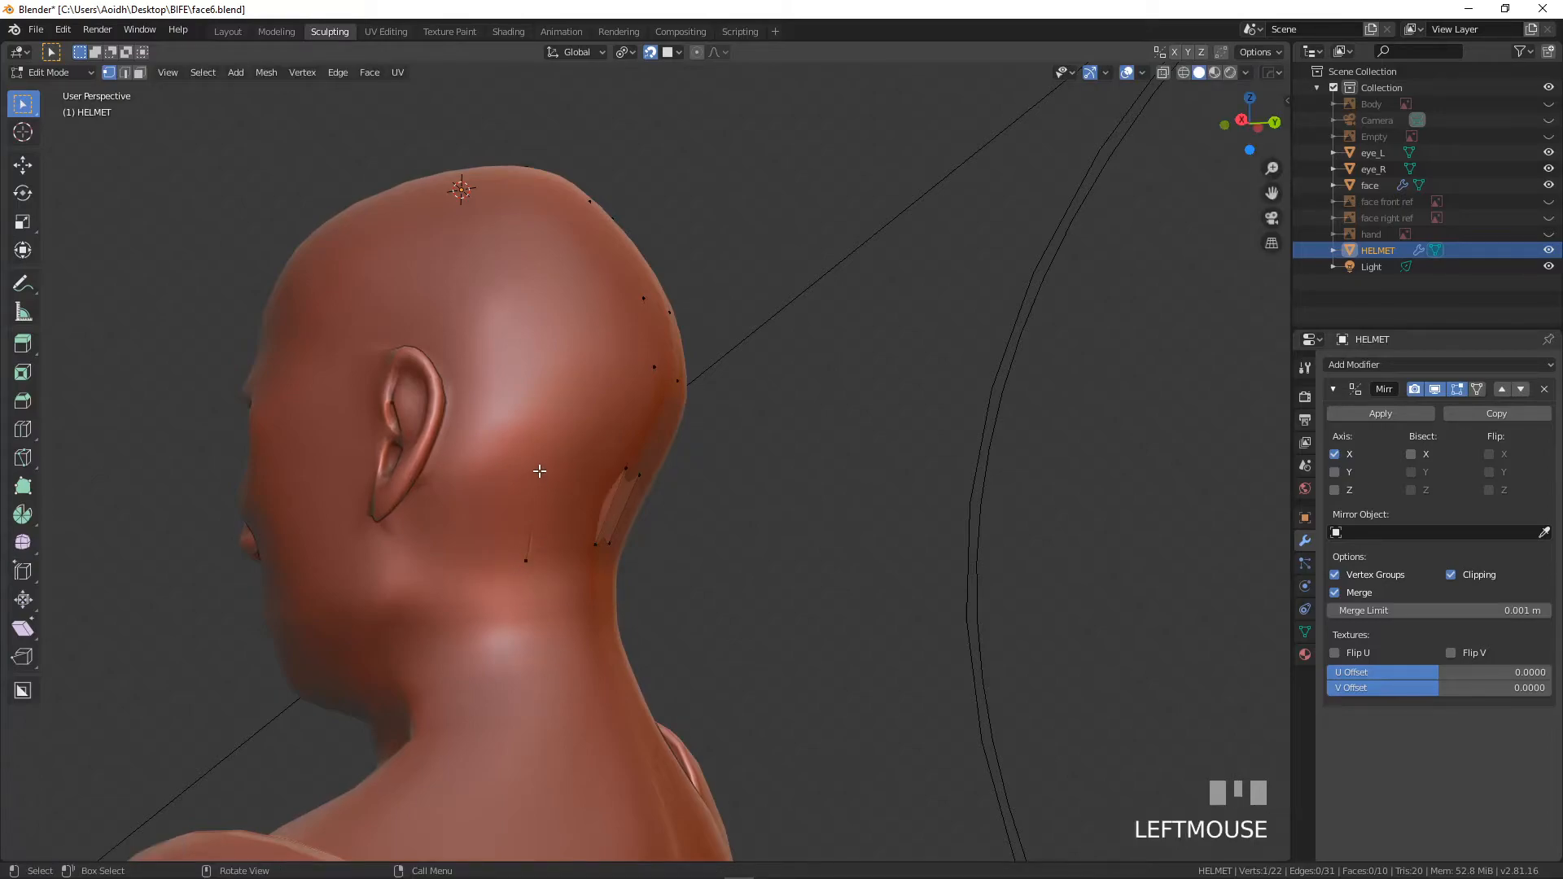
{"action": "key", "text": "g"}
{"action": "left_click", "coordinate": [522, 499]}
- Extrude the side edge forward to the area behind the earlobe and snap its vertices onto the neck surface
{"action": "left_click", "coordinate": [526, 558], "text": "shift"}
{"action": "middle_click_drag", "start_coordinate": [526, 558], "coordinate": [656, 532], "text": "shift"}
{"action": "key", "text": "e"}
{"action": "left_click", "coordinate": [583, 560]}
{"action": "left_click", "coordinate": [583, 560]}
{"action": "key", "text": "g"}
{"action": "left_click", "coordinate": [583, 558]}
{"action": "key", "text": "g"}
{"action": "left_click", "coordinate": [579, 557]}
- Extrude the front edge of the side strip forward beneath the earlobe and snap its upper vertex onto the surface
{"action": "middle_click_drag", "start_coordinate": [579, 557], "coordinate": [729, 573], "text": "shift"}
{"action": "left_click", "coordinate": [704, 557], "text": "shift"}
{"action": "key", "text": "e"}
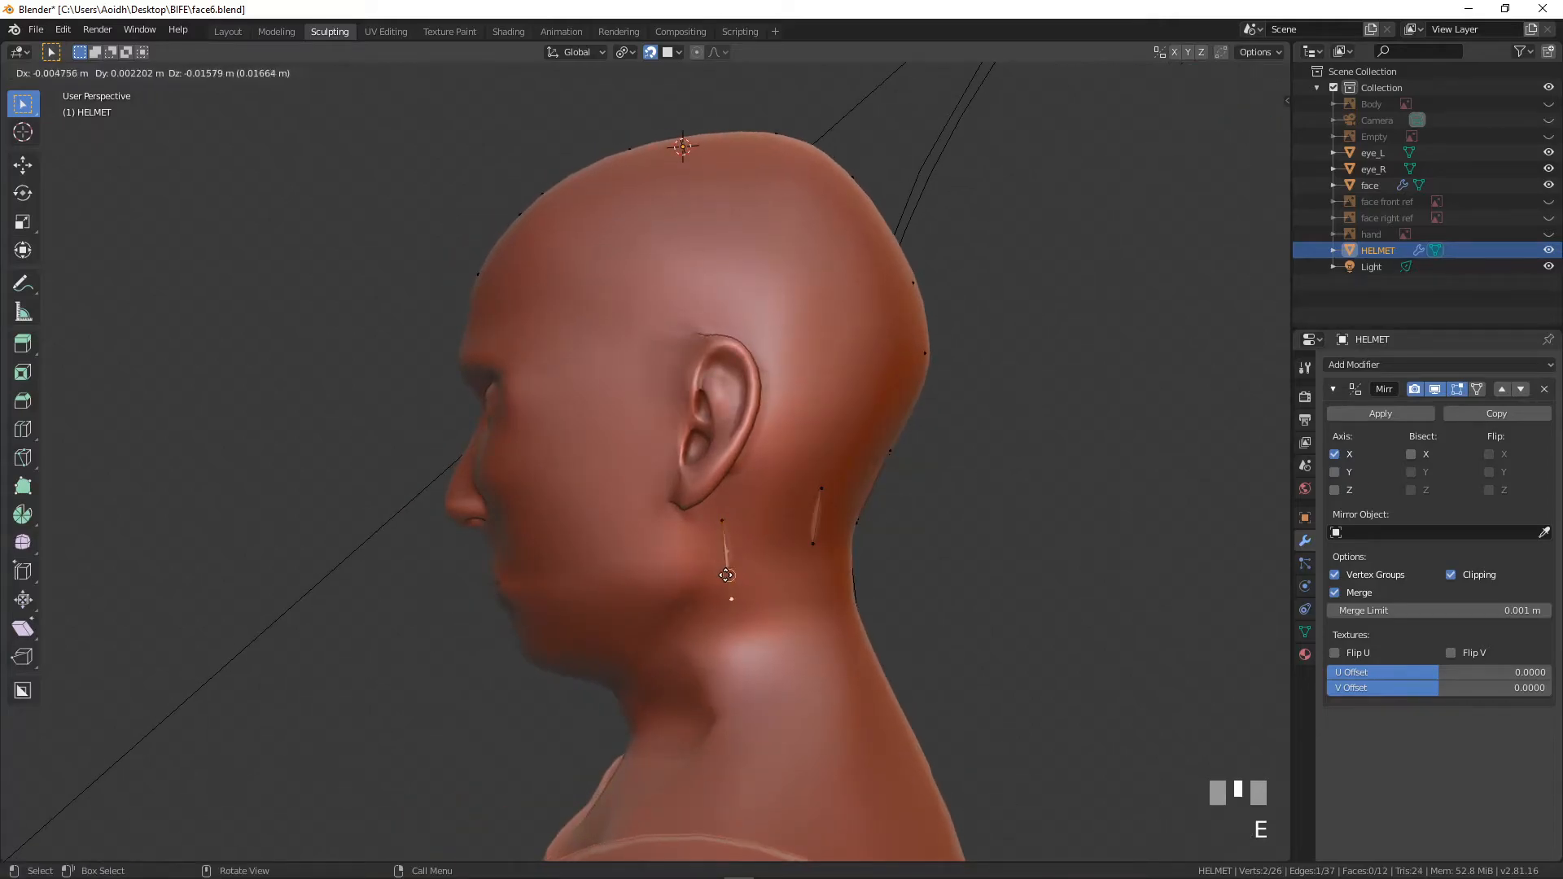
{"action": "left_click", "coordinate": [680, 562]}
{"action": "scroll", "coordinate": [679, 570], "scroll_direction": "up", "scroll_amount": 3}
{"action": "middle_click_drag", "start_coordinate": [716, 542], "coordinate": [773, 554], "text": "shift"}
{"action": "left_click", "coordinate": [773, 554]}
{"action": "key", "text": "g"}
{"action": "left_click", "coordinate": [765, 552]}
{"action": "key", "text": "g"}
{"action": "left_click", "coordinate": [780, 641]}
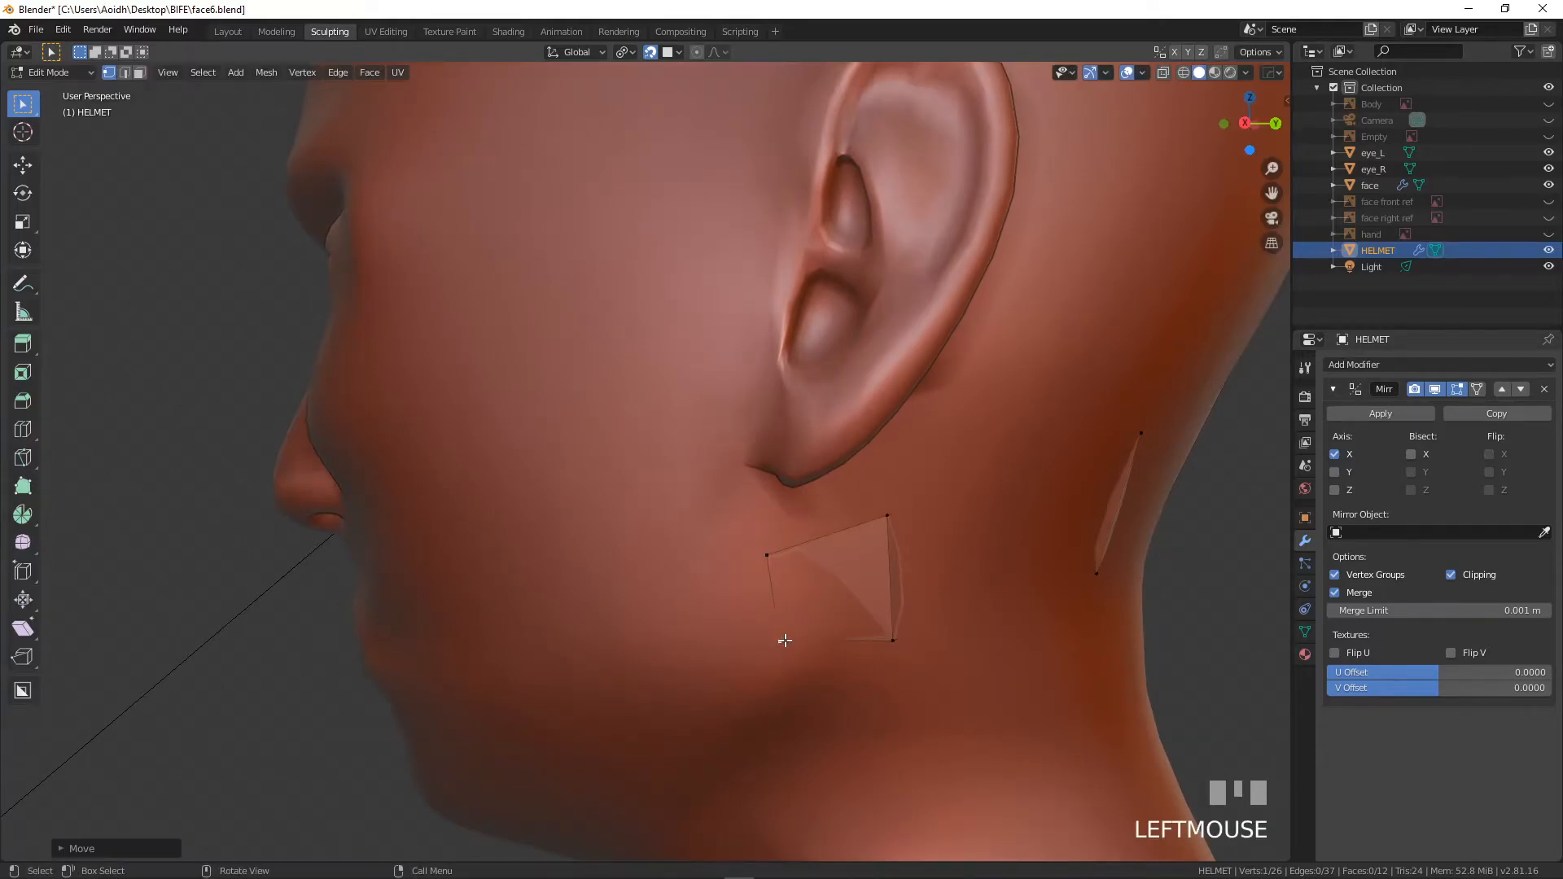
- Reposition the lower and upper vertices of the edge beneath the earlobe on the rear corner of the jaw
{"action": "scroll", "coordinate": [780, 641], "scroll_direction": "down", "scroll_amount": 3}
{"action": "middle_click_drag", "start_coordinate": [700, 612], "coordinate": [768, 521]}
{"action": "middle_click_drag", "start_coordinate": [787, 466], "coordinate": [796, 520]}
{"action": "scroll", "coordinate": [752, 537], "scroll_direction": "up", "scroll_amount": 3}
{"action": "key", "text": "g"}
{"action": "left_click", "coordinate": [802, 561]}
{"action": "left_click", "coordinate": [778, 458]}
{"action": "key", "text": "g"}
{"action": "left_click", "coordinate": [782, 486]}
- Extrude the edge beneath the earlobe about 0.046 m forward along the jaw and snap its vertices onto the surface
{"action": "left_click", "coordinate": [767, 604], "text": "shift"}
{"action": "middle_click_drag", "start_coordinate": [767, 603], "coordinate": [890, 440], "text": "shift"}
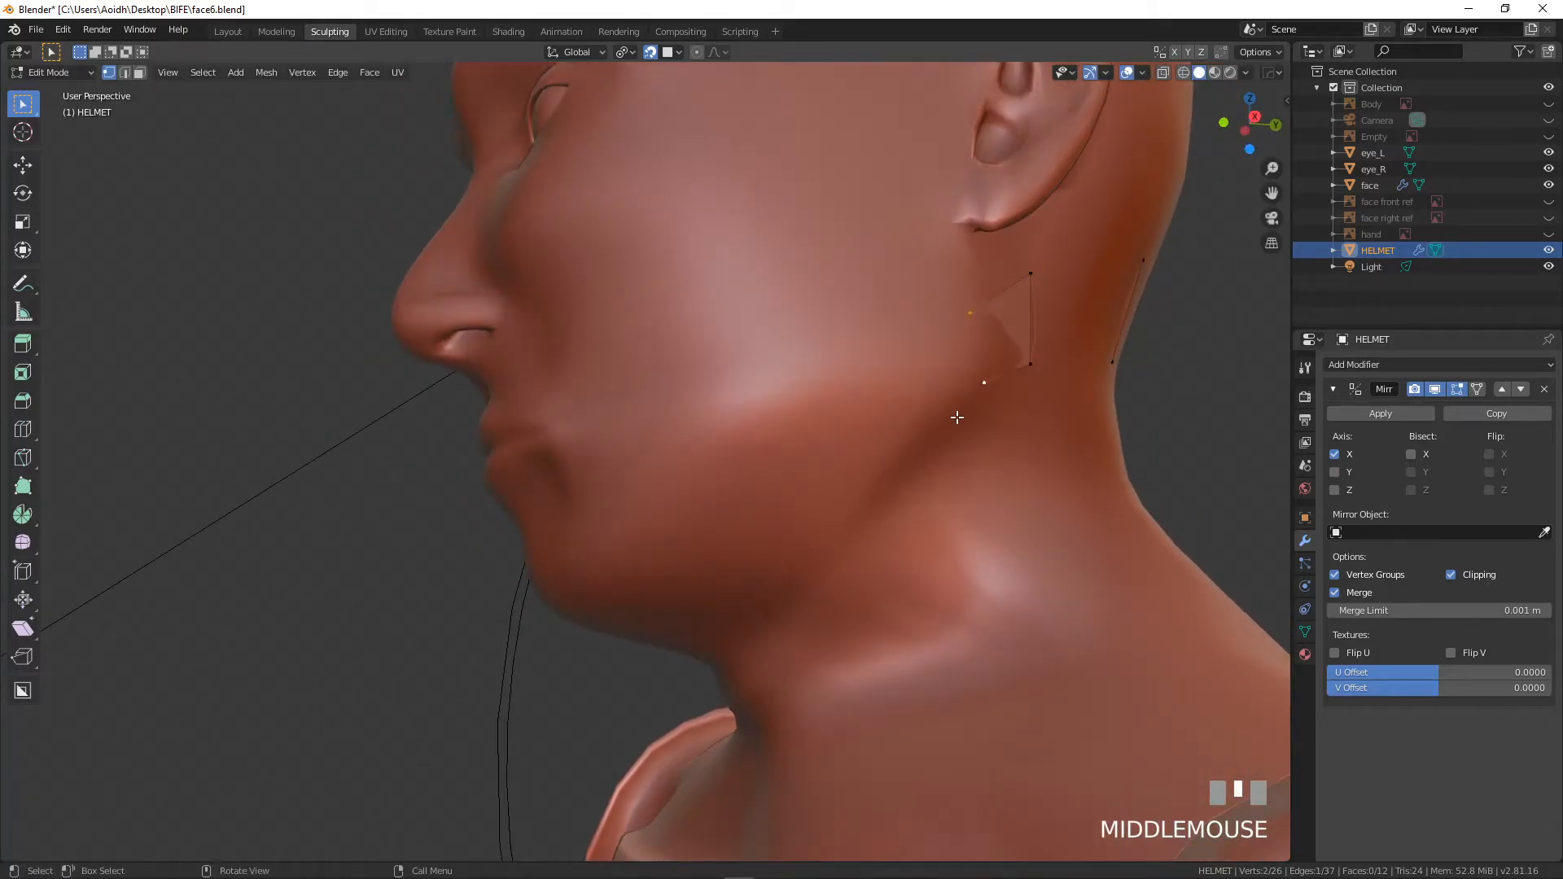
{"action": "key", "text": "e"}
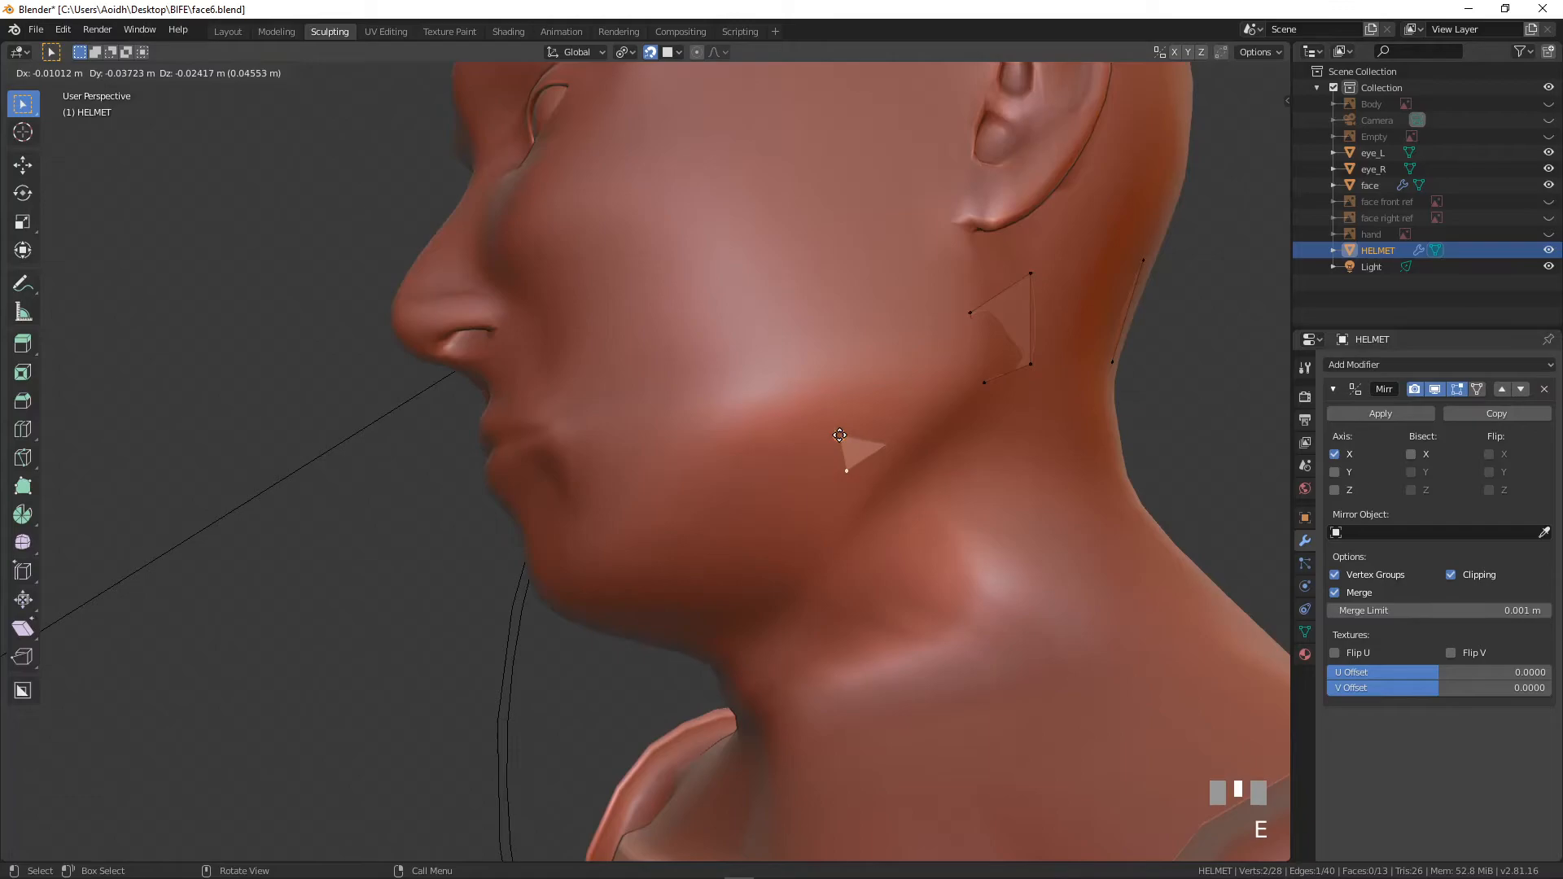
{"action": "left_click", "coordinate": [839, 435]}
{"action": "left_click", "coordinate": [856, 469]}
{"action": "key", "text": "g"}
{"action": "left_click", "coordinate": [838, 406]}
{"action": "key", "text": "g"}
{"action": "left_click", "coordinate": [830, 401]}
- Extrude the jaw strip's front edge forward to the middle of the jawline and adjust the new edge's vertices on the surface
{"action": "left_click", "coordinate": [858, 457], "text": "shift"}
{"action": "middle_click_drag", "start_coordinate": [858, 457], "coordinate": [822, 468]}
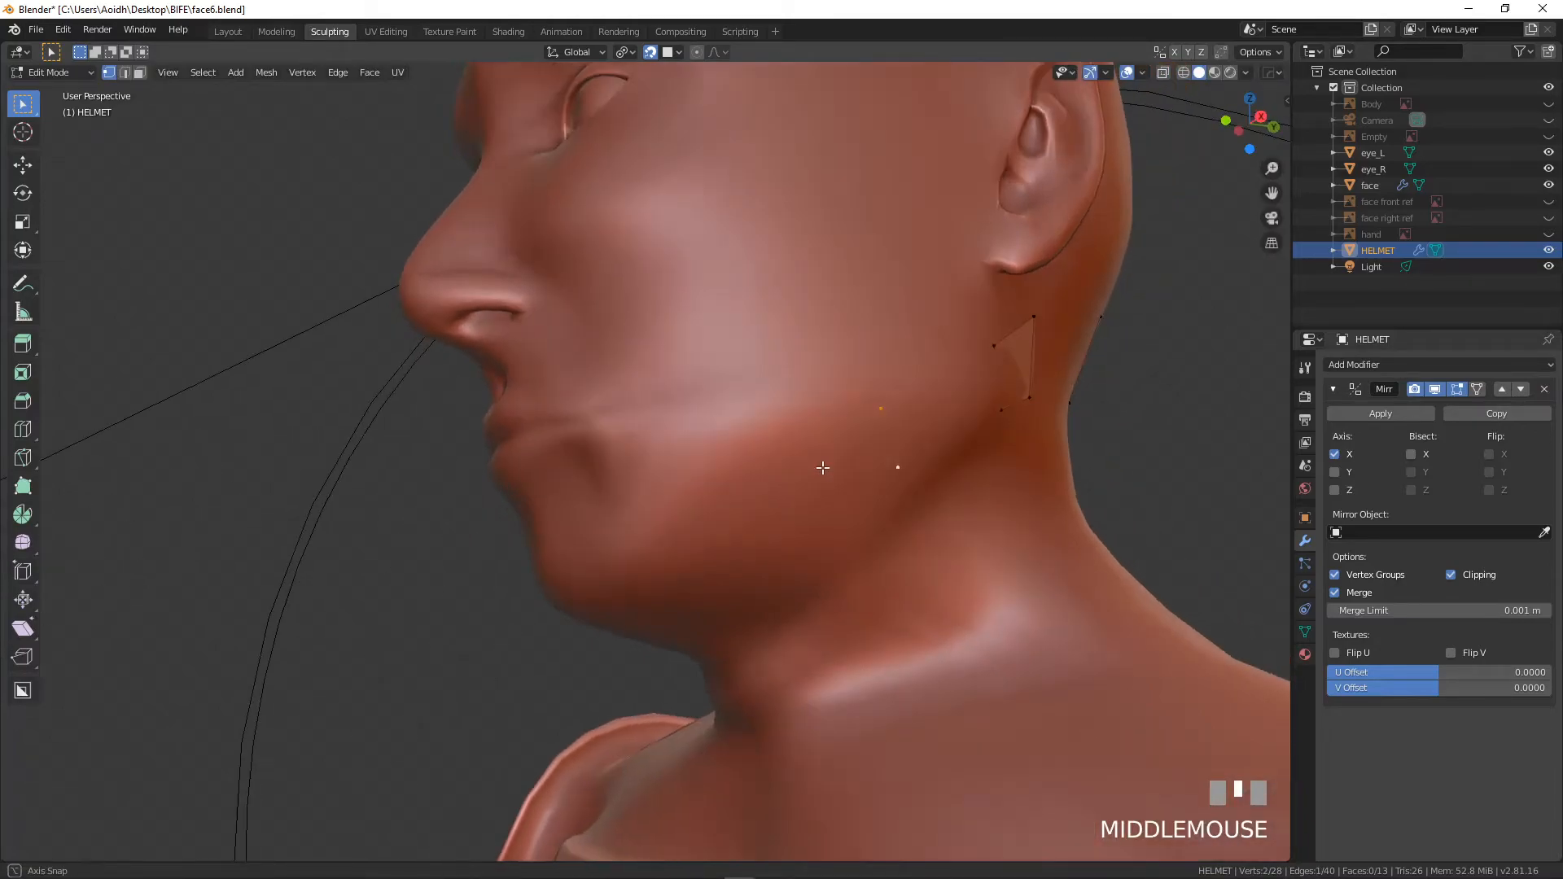
{"action": "key", "text": "e"}
{"action": "left_click", "coordinate": [771, 497]}
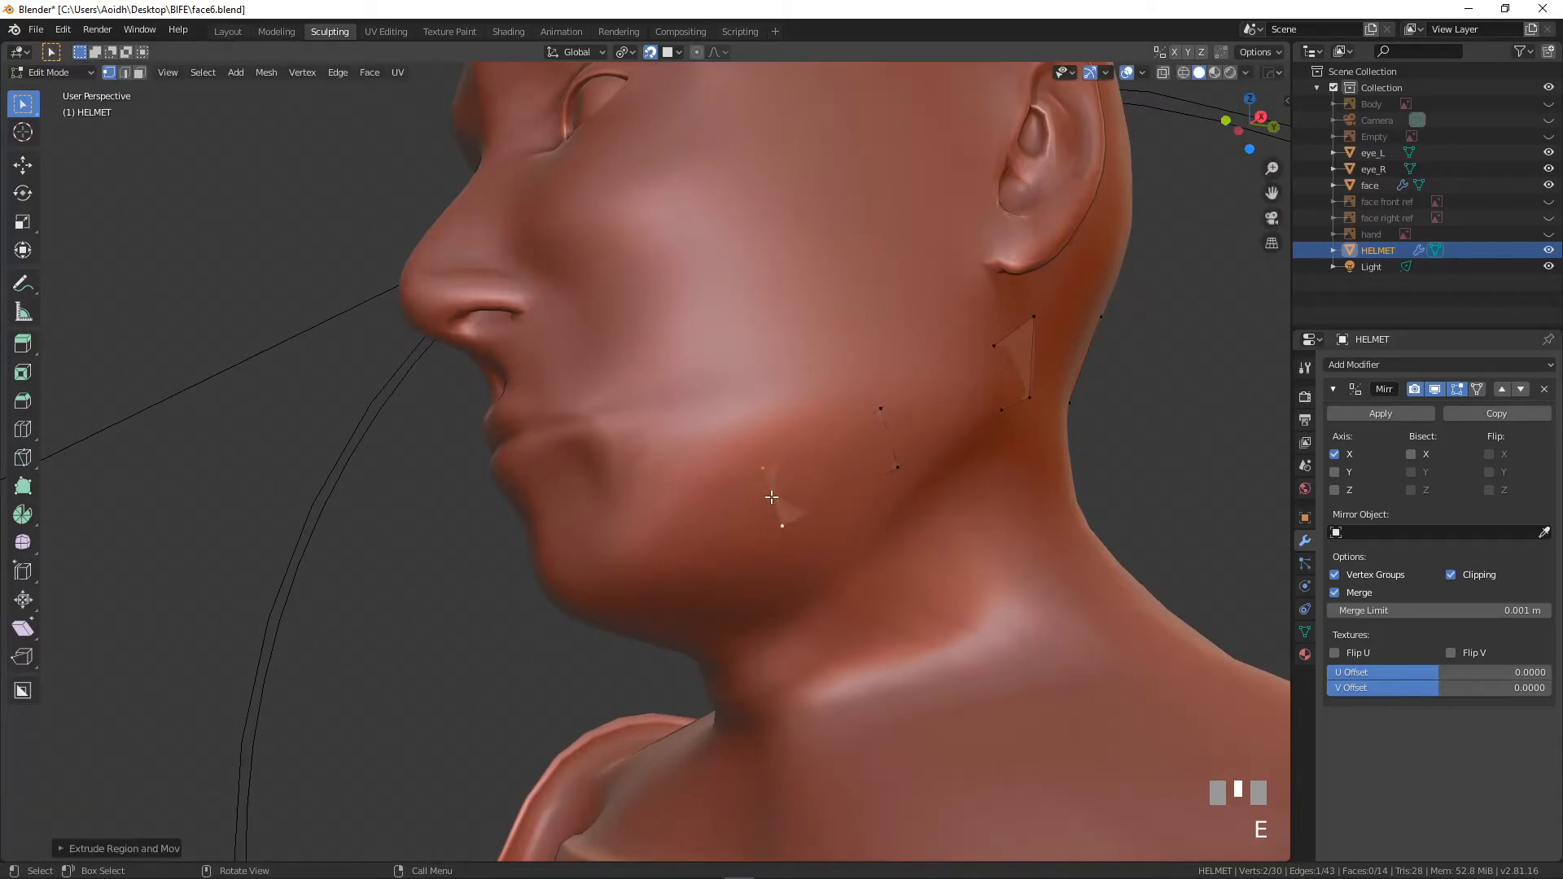
{"action": "left_click", "coordinate": [767, 472]}
{"action": "key", "text": "g"}
{"action": "left_click", "coordinate": [787, 535]}
- Extrude the jaw strip's front edge toward the chin and snap its lower and upper vertices onto the surface
{"action": "left_click", "coordinate": [760, 457], "text": "shift"}
{"action": "middle_click_drag", "start_coordinate": [760, 456], "coordinate": [908, 489], "text": "shift"}
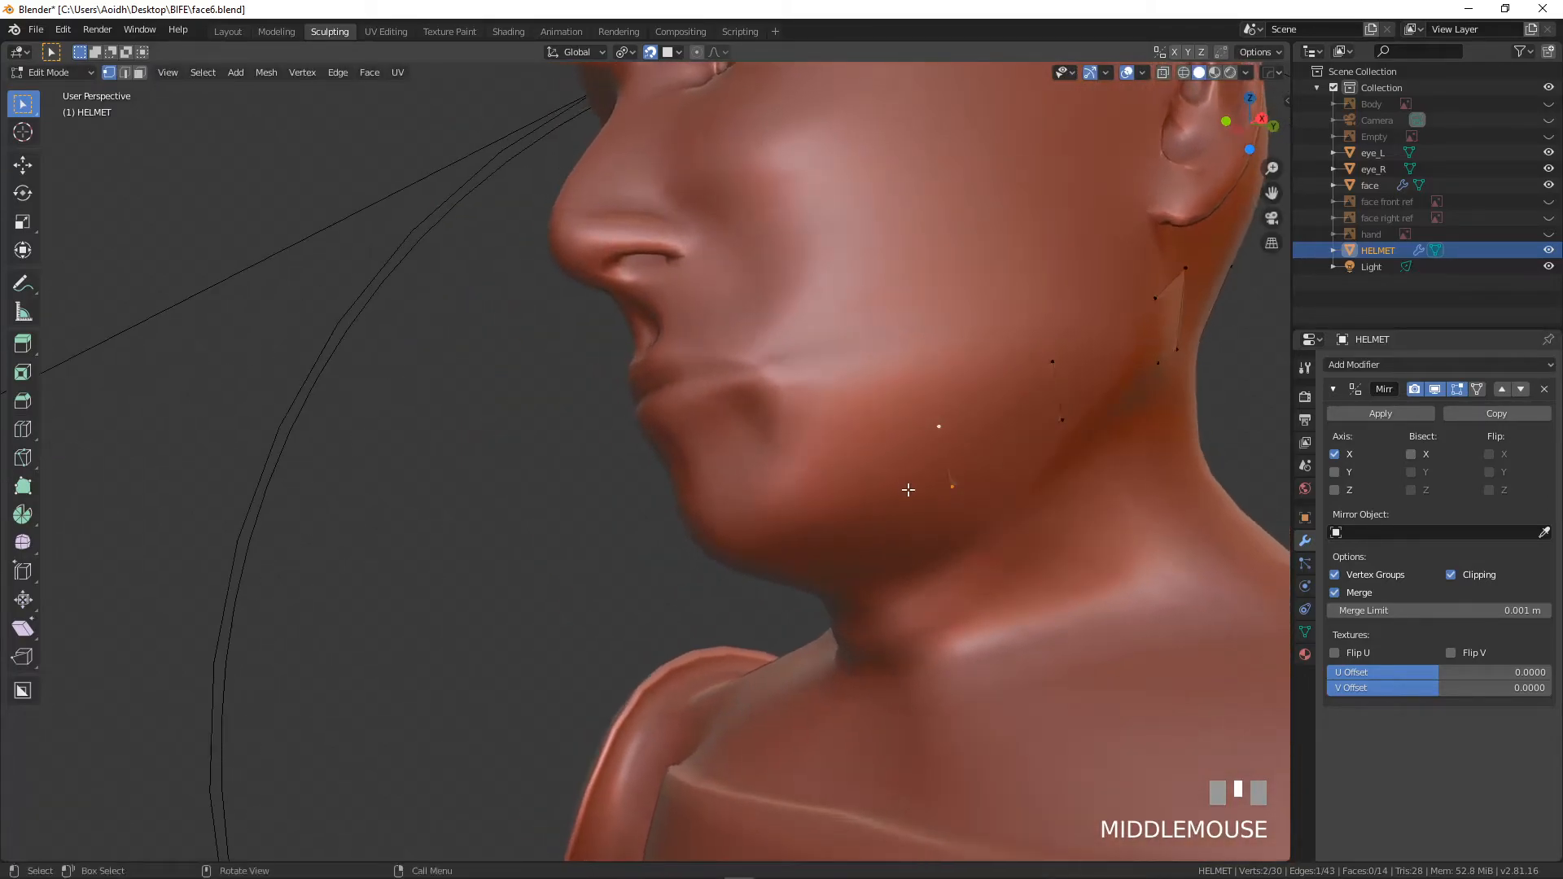
{"action": "key", "text": "e"}
{"action": "left_click", "coordinate": [833, 513]}
{"action": "left_click", "coordinate": [833, 515]}
{"action": "key", "text": "g"}
{"action": "left_click", "coordinate": [832, 511]}
{"action": "left_click", "coordinate": [821, 462]}
{"action": "key", "text": "g"}
{"action": "left_click", "coordinate": [825, 470]}
- Extrude the jaw strip's front edge around onto the side of the chin and snap its vertices onto the surface
{"action": "middle_click_drag", "start_coordinate": [824, 472], "coordinate": [921, 521], "text": "shift"}
{"action": "left_click", "coordinate": [880, 528], "text": "shift"}
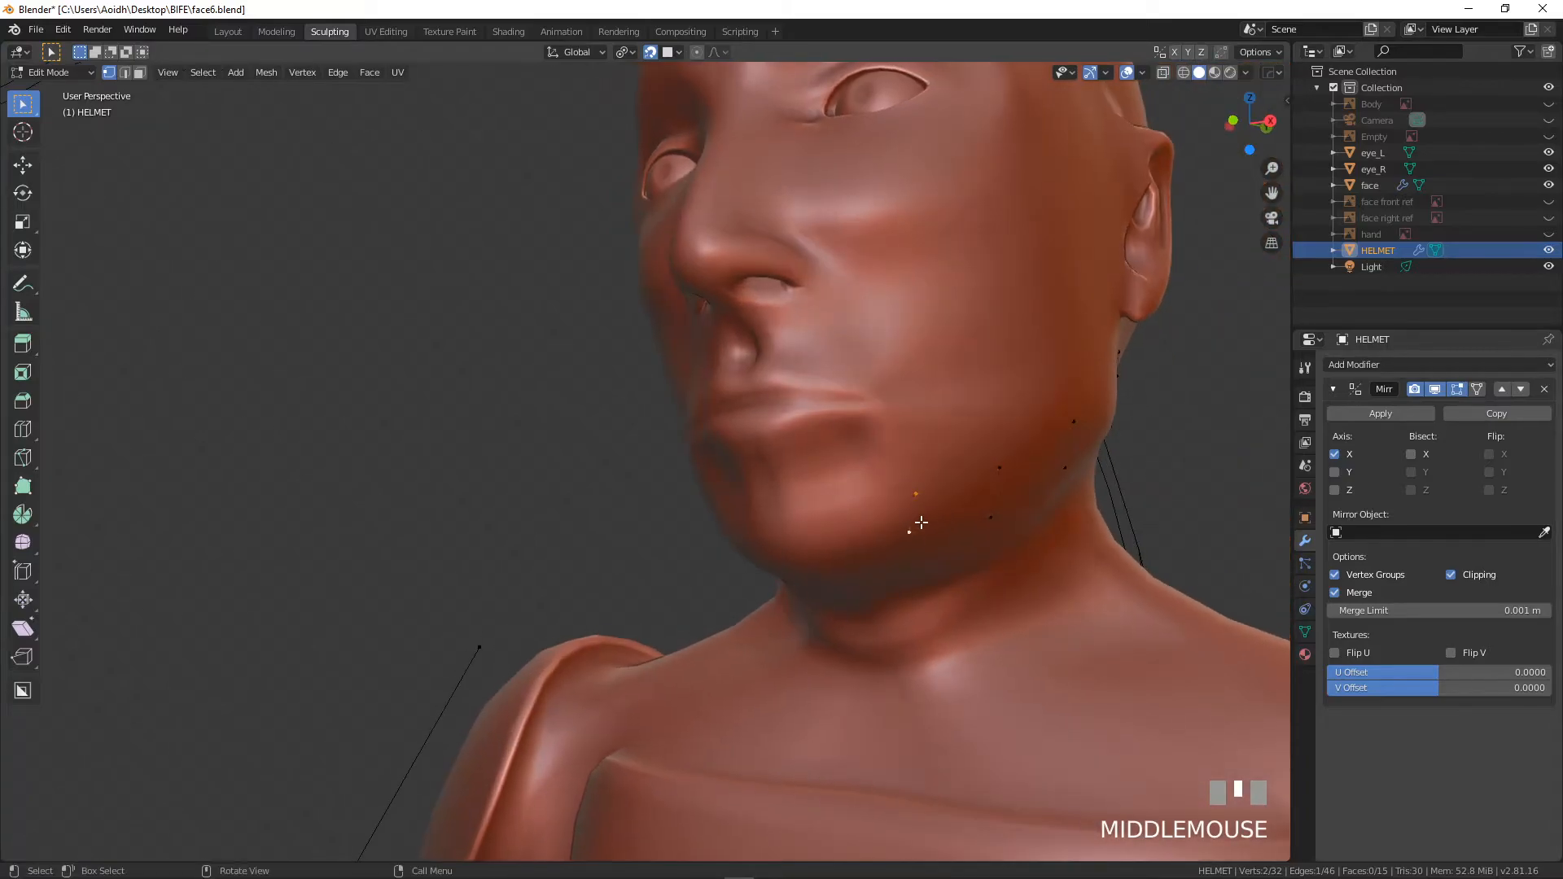
{"action": "key", "text": "e"}
{"action": "left_click", "coordinate": [815, 522]}
{"action": "mouse_move", "coordinate": [815, 522]}
{"action": "middle_mouse_down"}
{"action": "mouse_move", "coordinate": [838, 522]}
{"action": "mouse_move", "coordinate": [815, 522]}
{"action": "middle_mouse_up"}
{"action": "left_click", "coordinate": [820, 518]}
{"action": "key", "text": "g"}
{"action": "left_click", "coordinate": [815, 550]}
{"action": "key", "text": "g"}
{"action": "left_click", "coordinate": [813, 553]}
- Extrude the chin edge about 0.021 m toward the face's centreline and snap its upper and lower vertices onto the chin
{"action": "left_click", "coordinate": [819, 527], "text": "shift"}
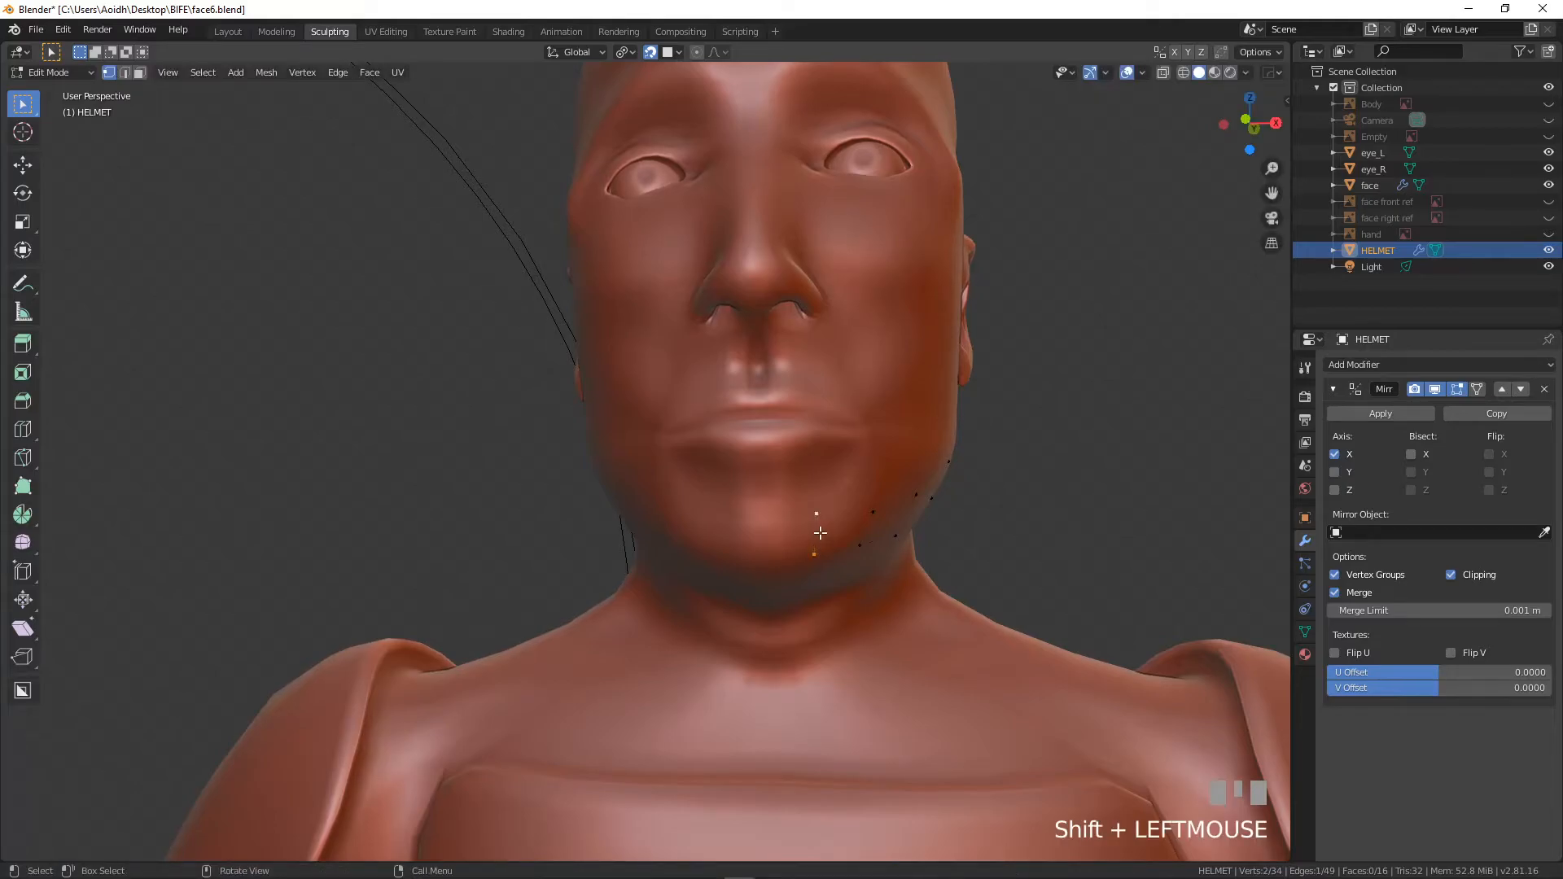
{"action": "key", "text": "e"}
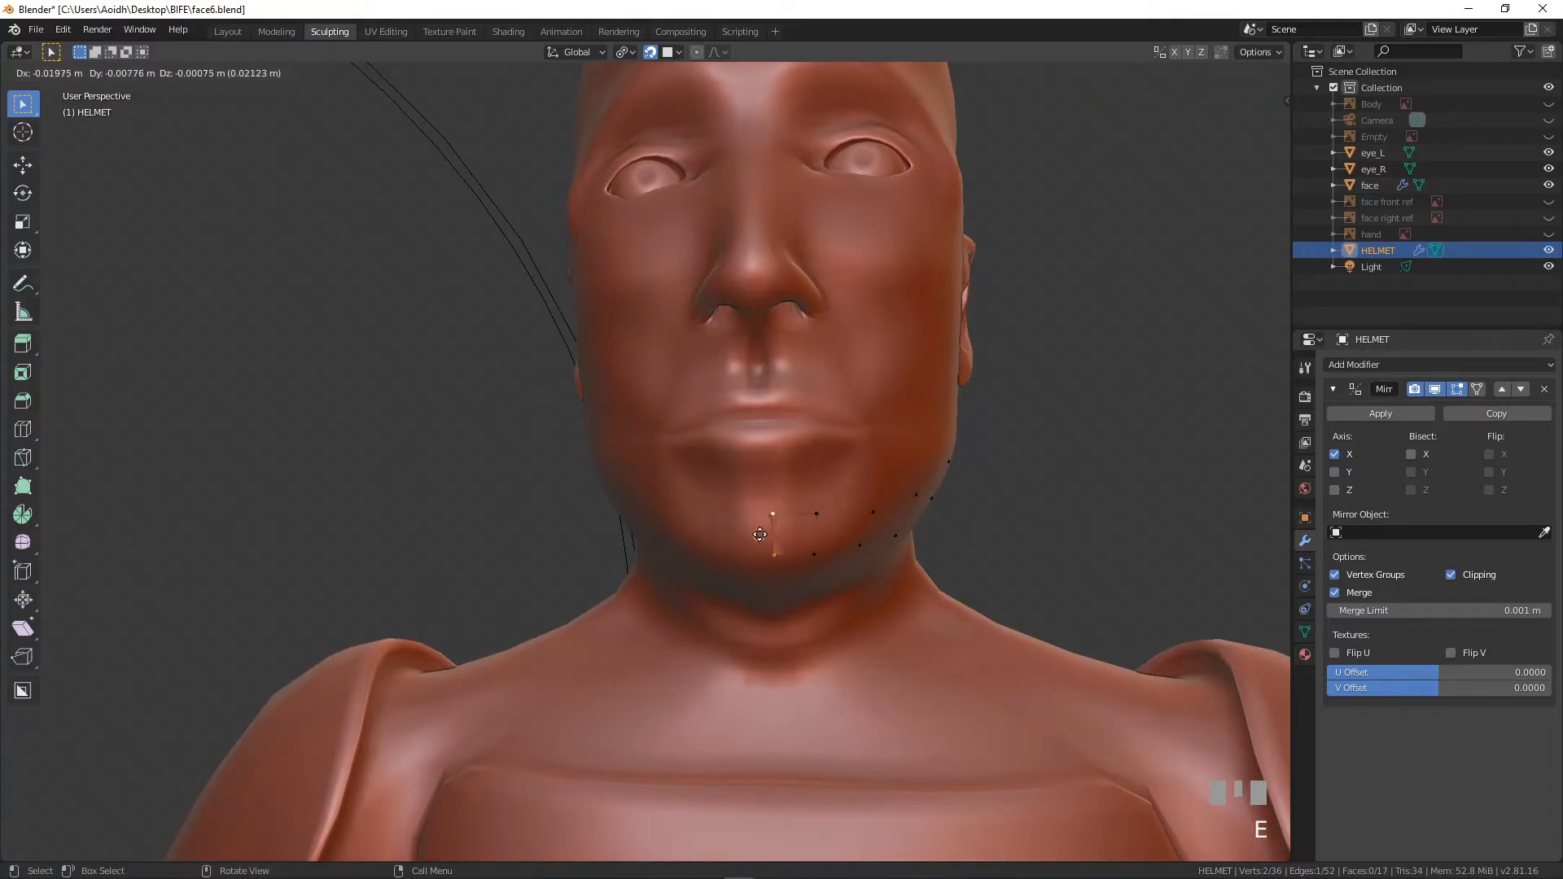
{"action": "left_click", "coordinate": [759, 535]}
{"action": "scroll", "coordinate": [759, 535], "scroll_direction": "up", "scroll_amount": 4}
{"action": "middle_click_drag", "start_coordinate": [944, 583], "coordinate": [740, 523], "text": "shift"}
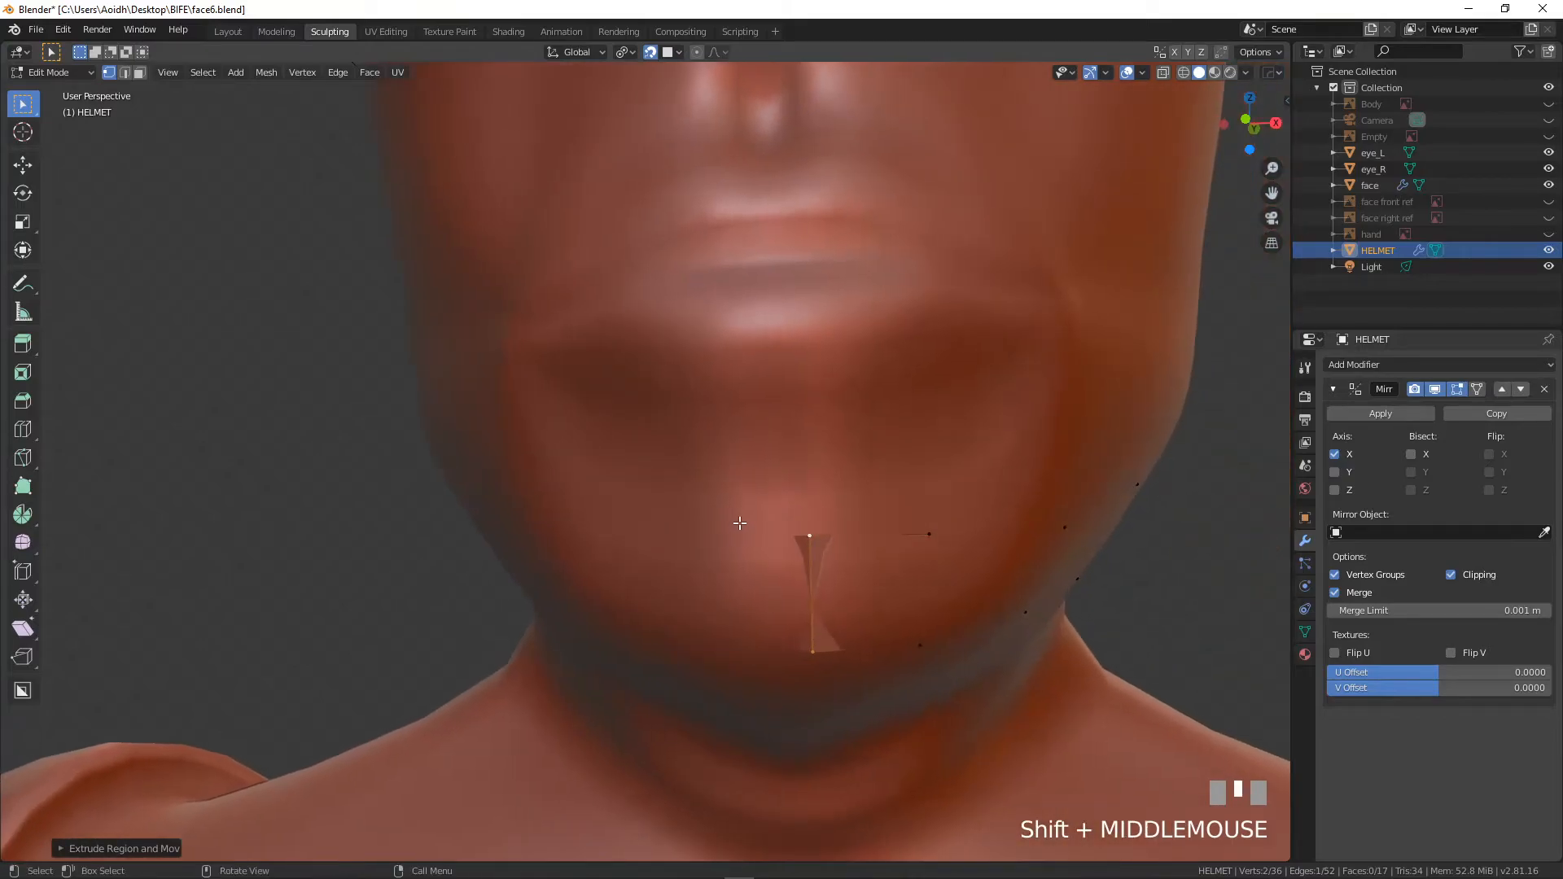
{"action": "left_click", "coordinate": [816, 544]}
{"action": "key", "text": "g"}
{"action": "left_click", "coordinate": [817, 646]}
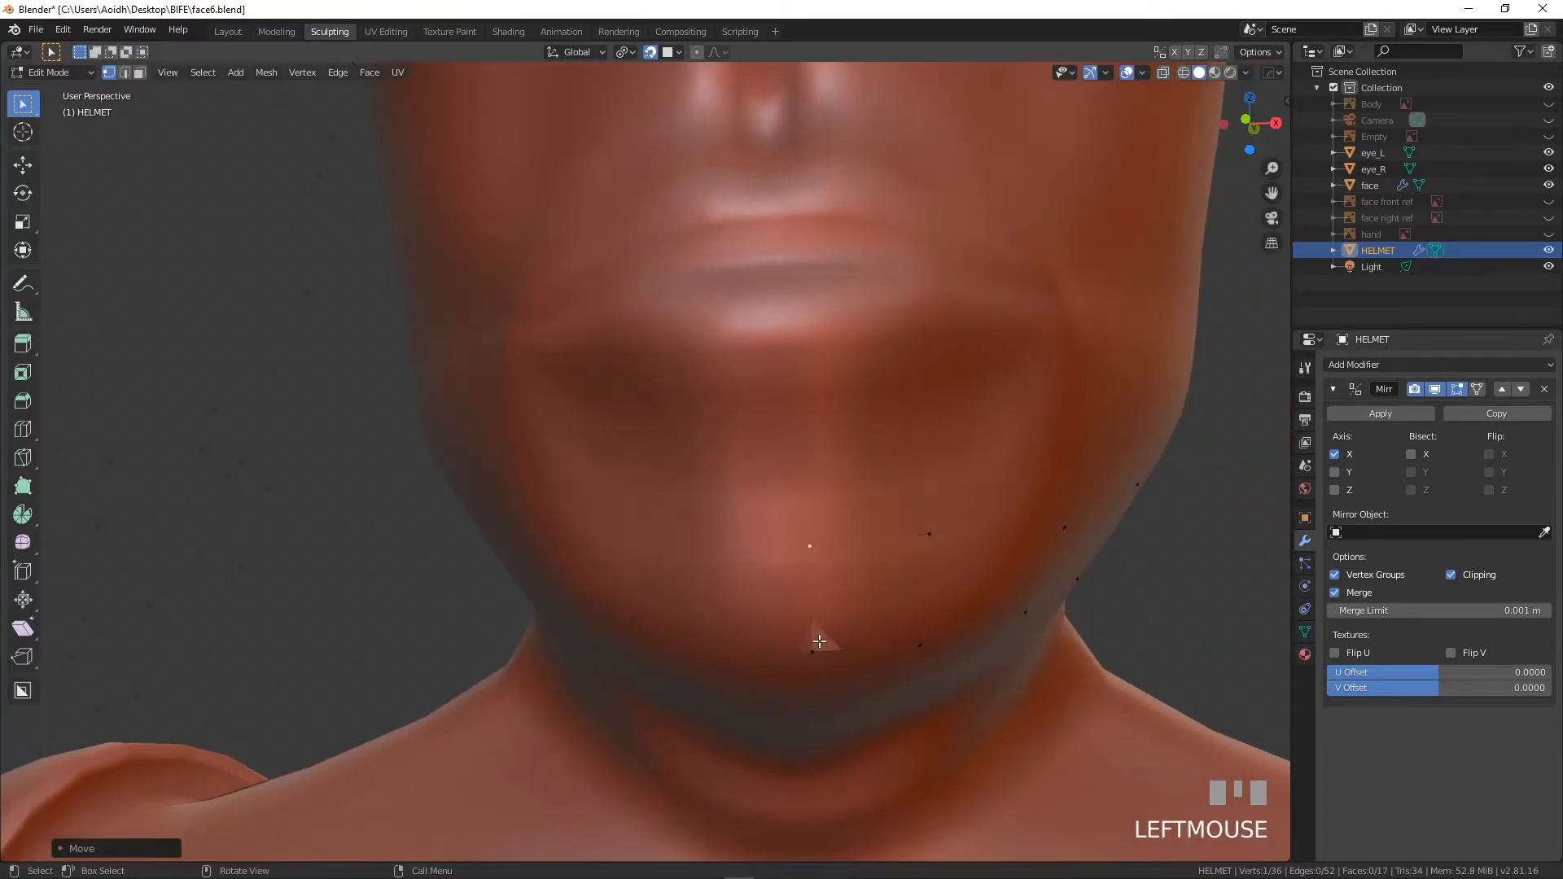
{"action": "key", "text": "g"}
{"action": "left_click", "coordinate": [820, 649]}
- Extrude the outer forehead vertex three times across the temple toward the front of the ear, with the last segment about 0.039 m long
{"action": "scroll", "coordinate": [862, 582], "scroll_direction": "down", "scroll_amount": 3}
{"action": "middle_click_drag", "start_coordinate": [897, 547], "coordinate": [731, 565]}
{"action": "scroll", "coordinate": [863, 541], "scroll_direction": "down", "scroll_amount": 2}
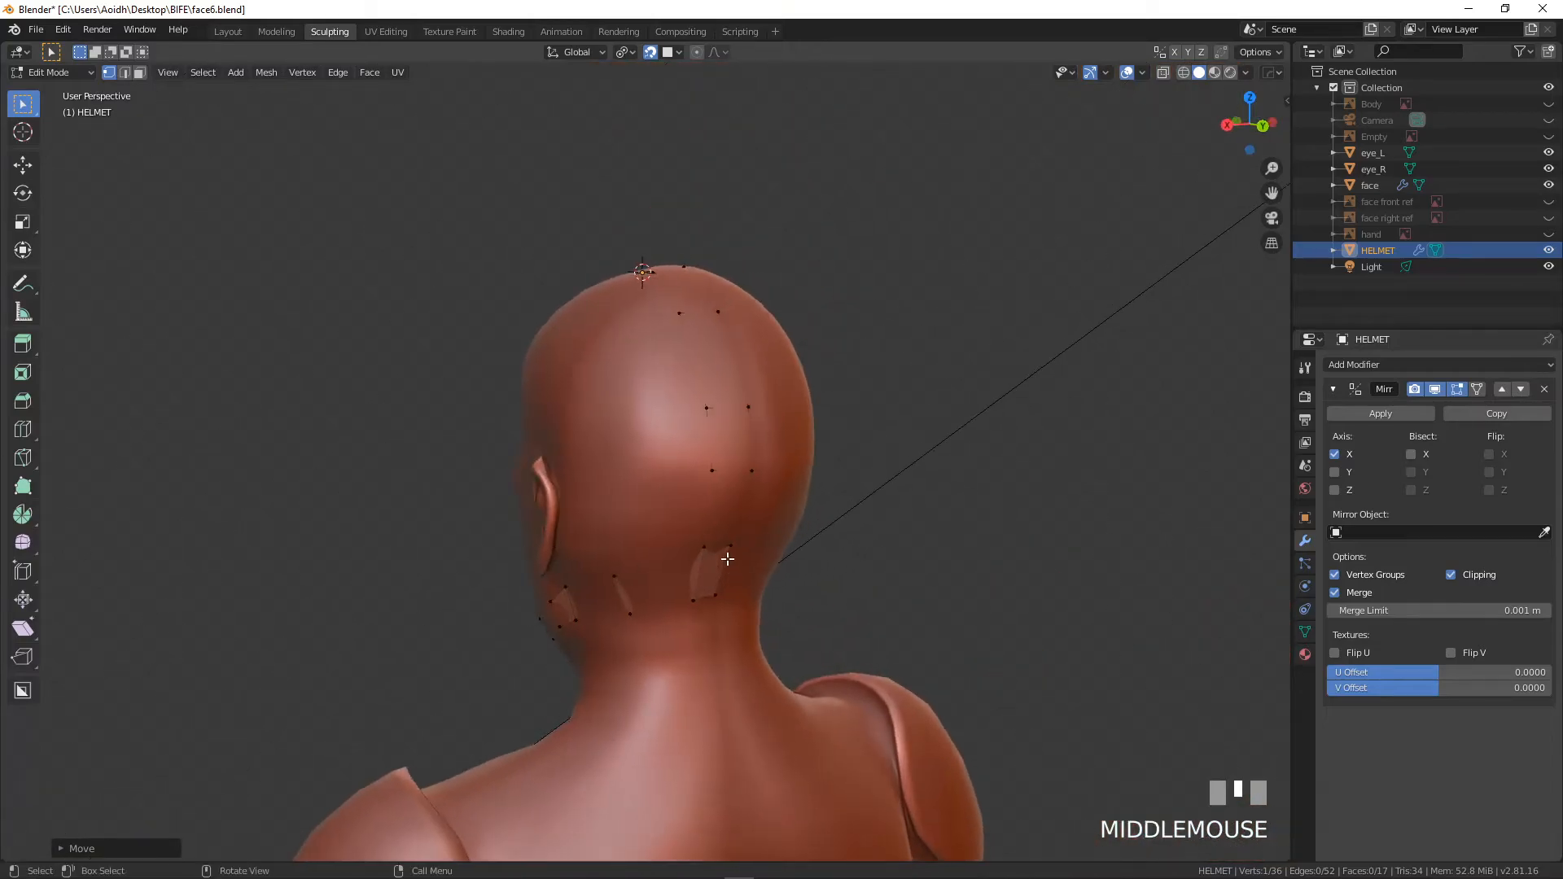
{"action": "middle_click_drag", "start_coordinate": [757, 511], "coordinate": [921, 524]}
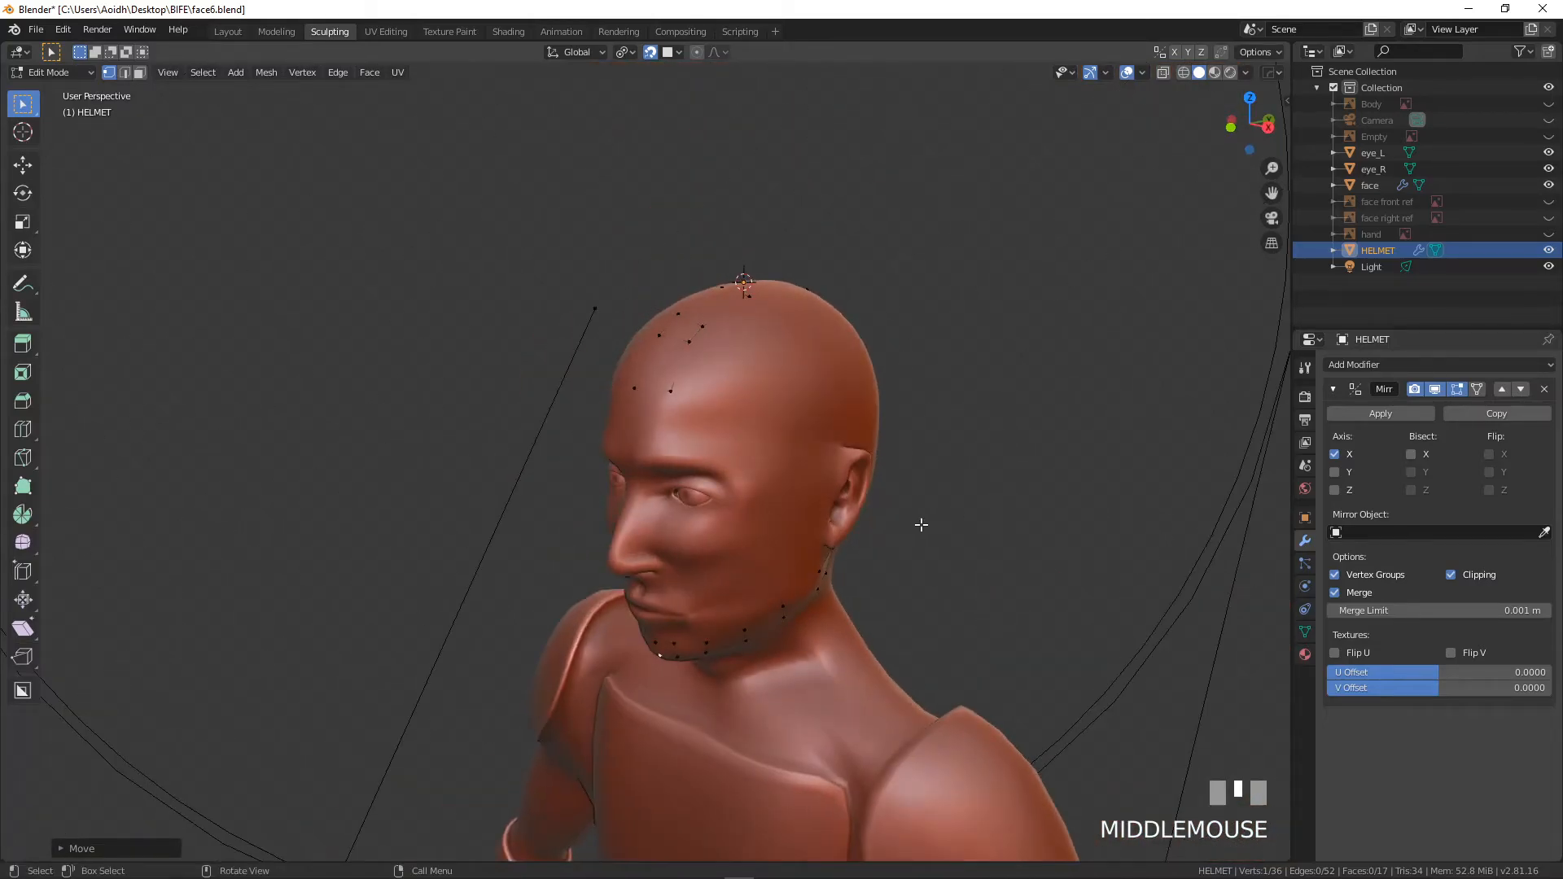
{"action": "left_click", "coordinate": [688, 396]}
{"action": "middle_click_drag", "start_coordinate": [692, 398], "coordinate": [652, 388]}
{"action": "key", "text": "e"}
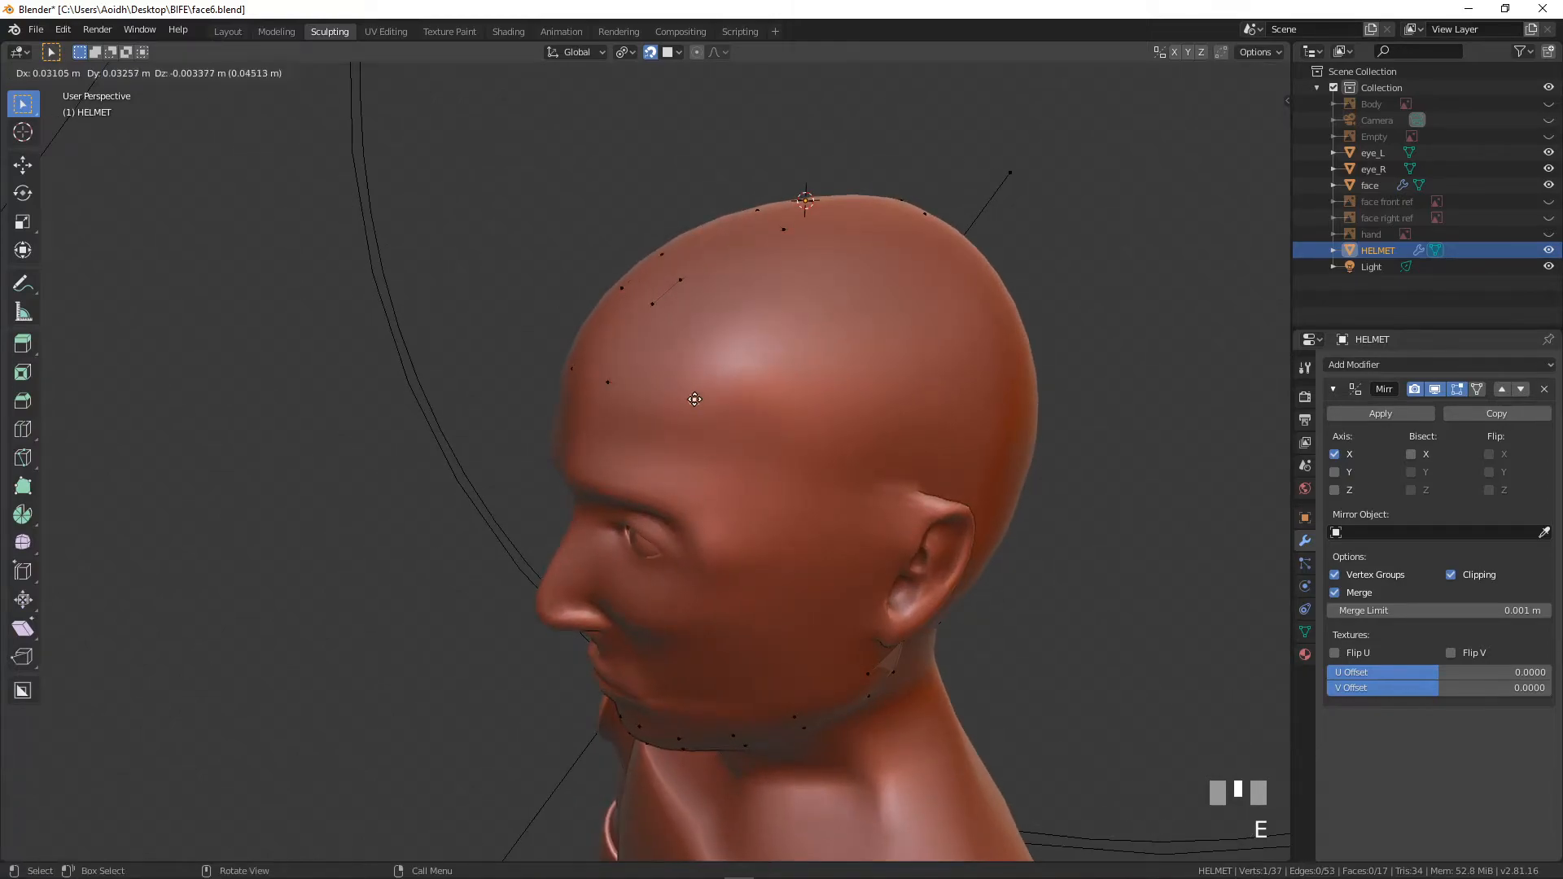
{"action": "left_click", "coordinate": [692, 401]}
{"action": "key", "text": "e"}
{"action": "left_click", "coordinate": [791, 426]}
{"action": "key", "text": "e"}
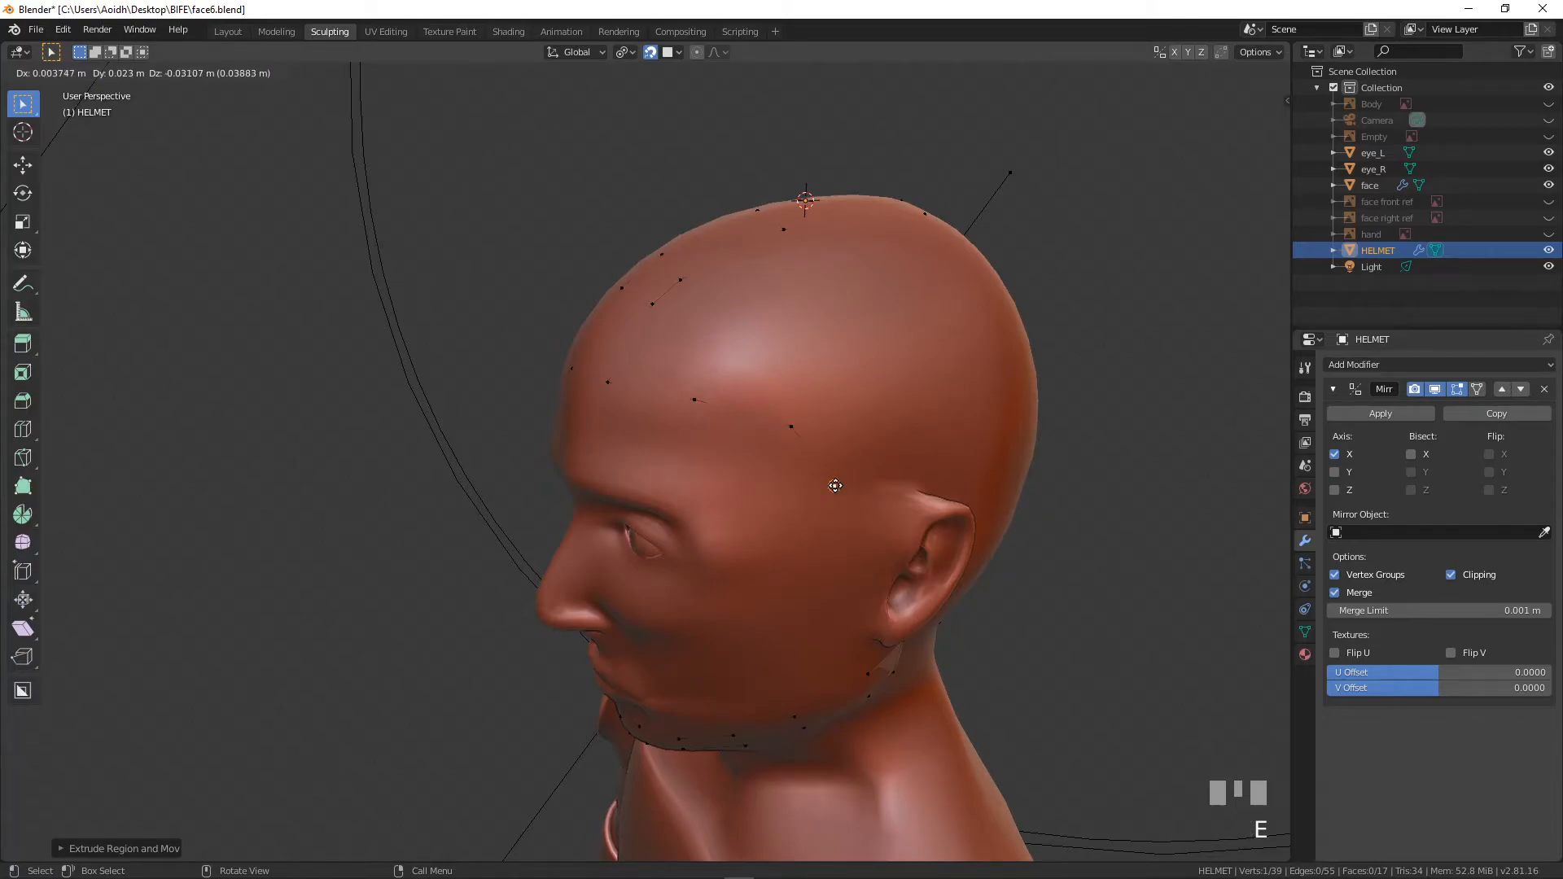
{"action": "left_click", "coordinate": [834, 488]}
- Extrude the temple outline vertex about 0.063 m down in front of the ear and join it to the jaw strip with an edge
{"action": "middle_click_drag", "start_coordinate": [837, 495], "coordinate": [826, 444]}
{"action": "key", "text": "e"}
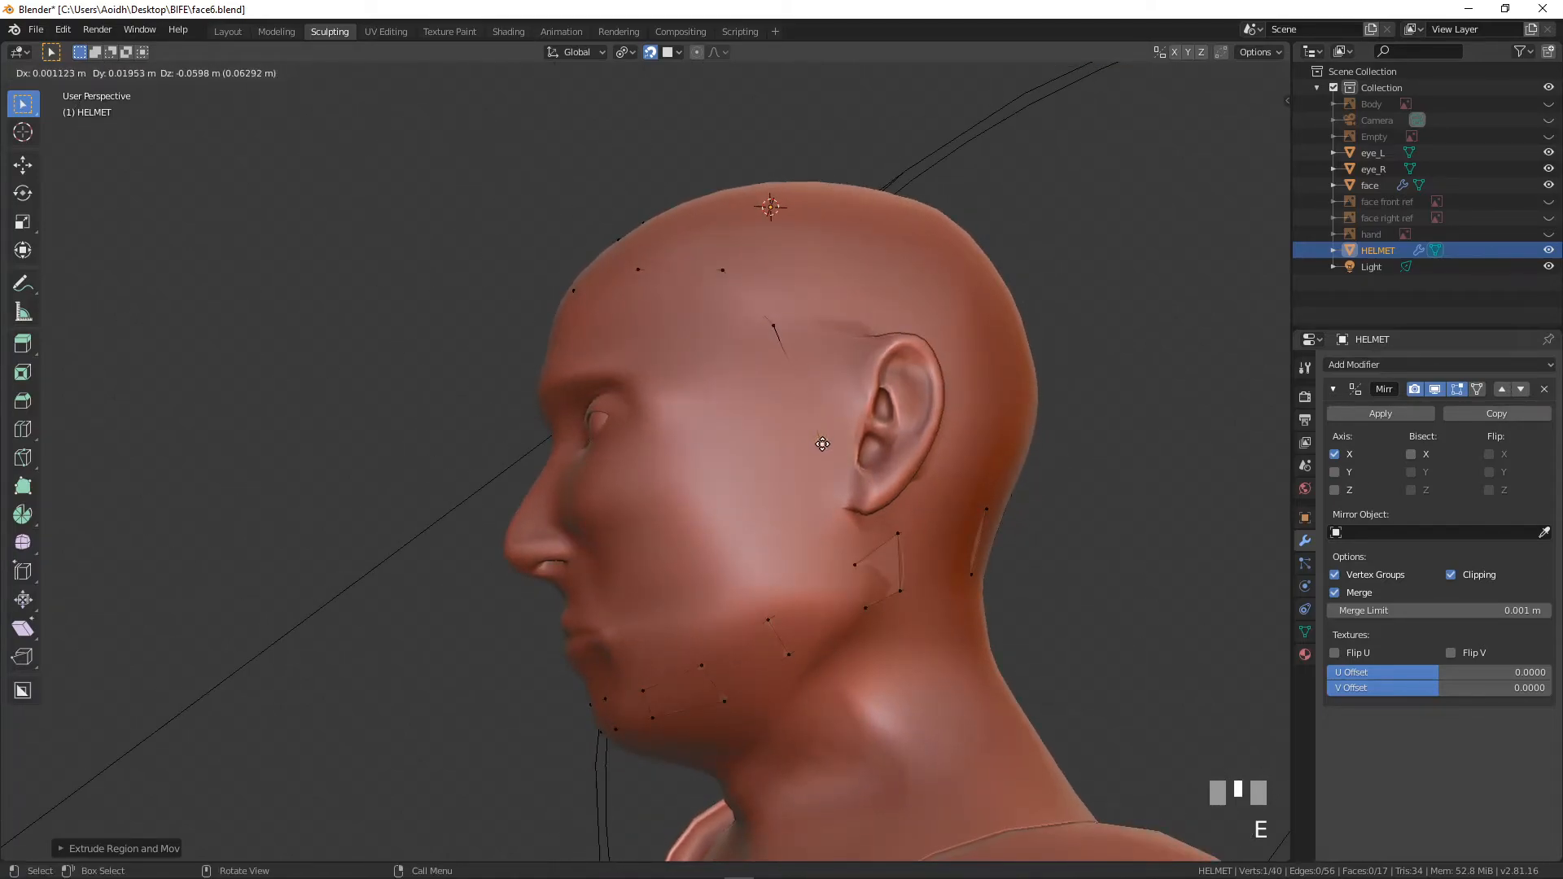
{"action": "left_click", "coordinate": [826, 450]}
{"action": "left_click", "coordinate": [857, 563], "text": "shift"}
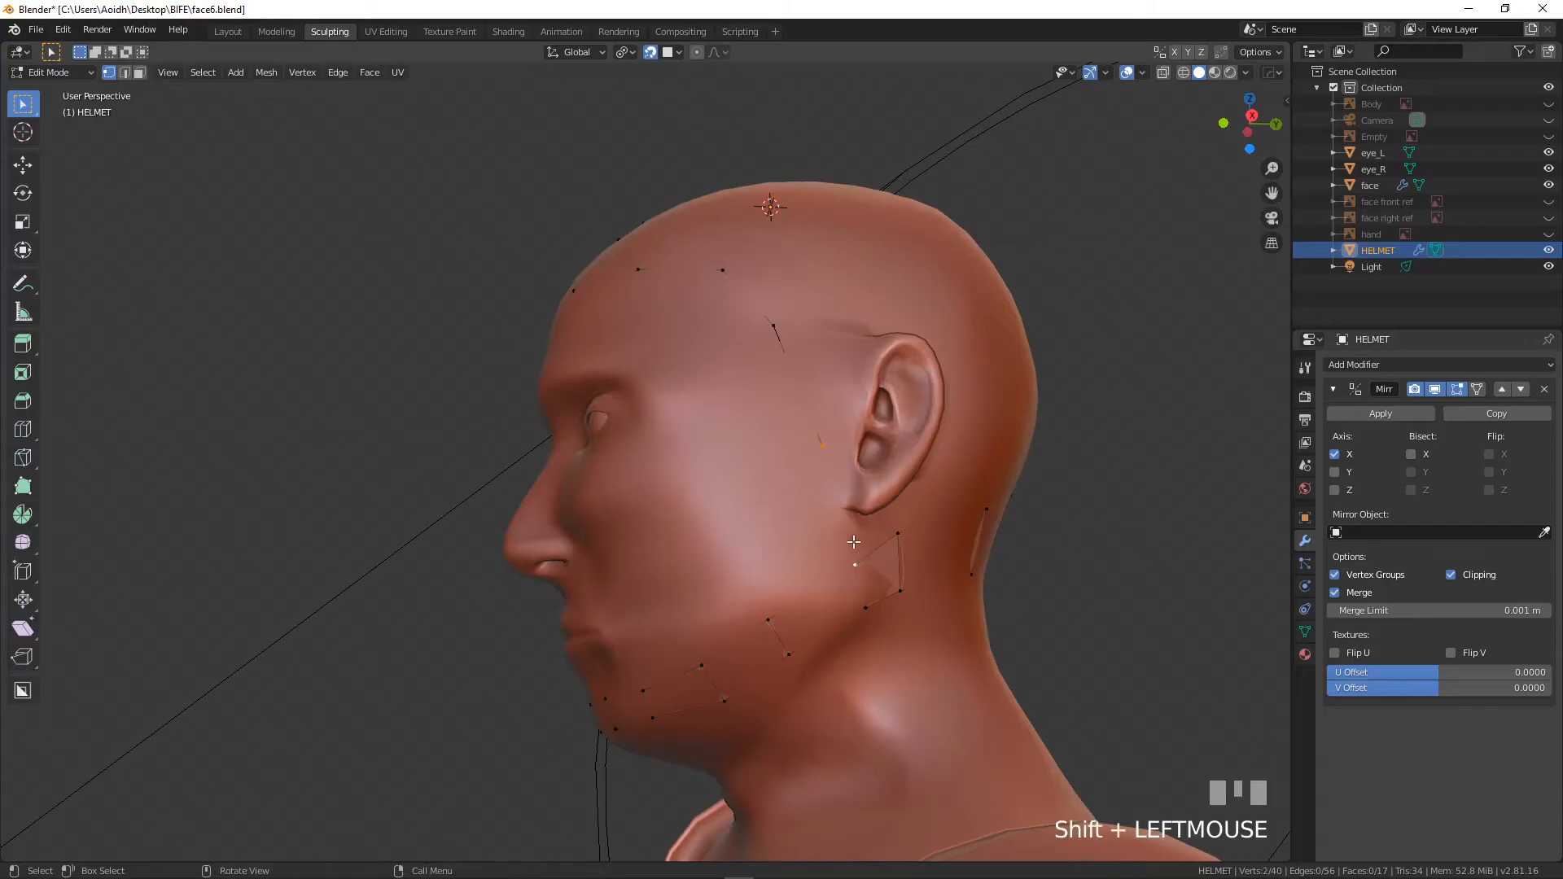
{"action": "key", "text": "f"}
{"action": "scroll", "coordinate": [850, 535], "scroll_direction": "down", "scroll_amount": 3}
{"action": "middle_click_drag", "start_coordinate": [851, 535], "coordinate": [705, 531]}
- Switch to the box select tool, hide the face object, and reopen the HELMET mesh for editing
{"action": "key", "text": "Tab"}
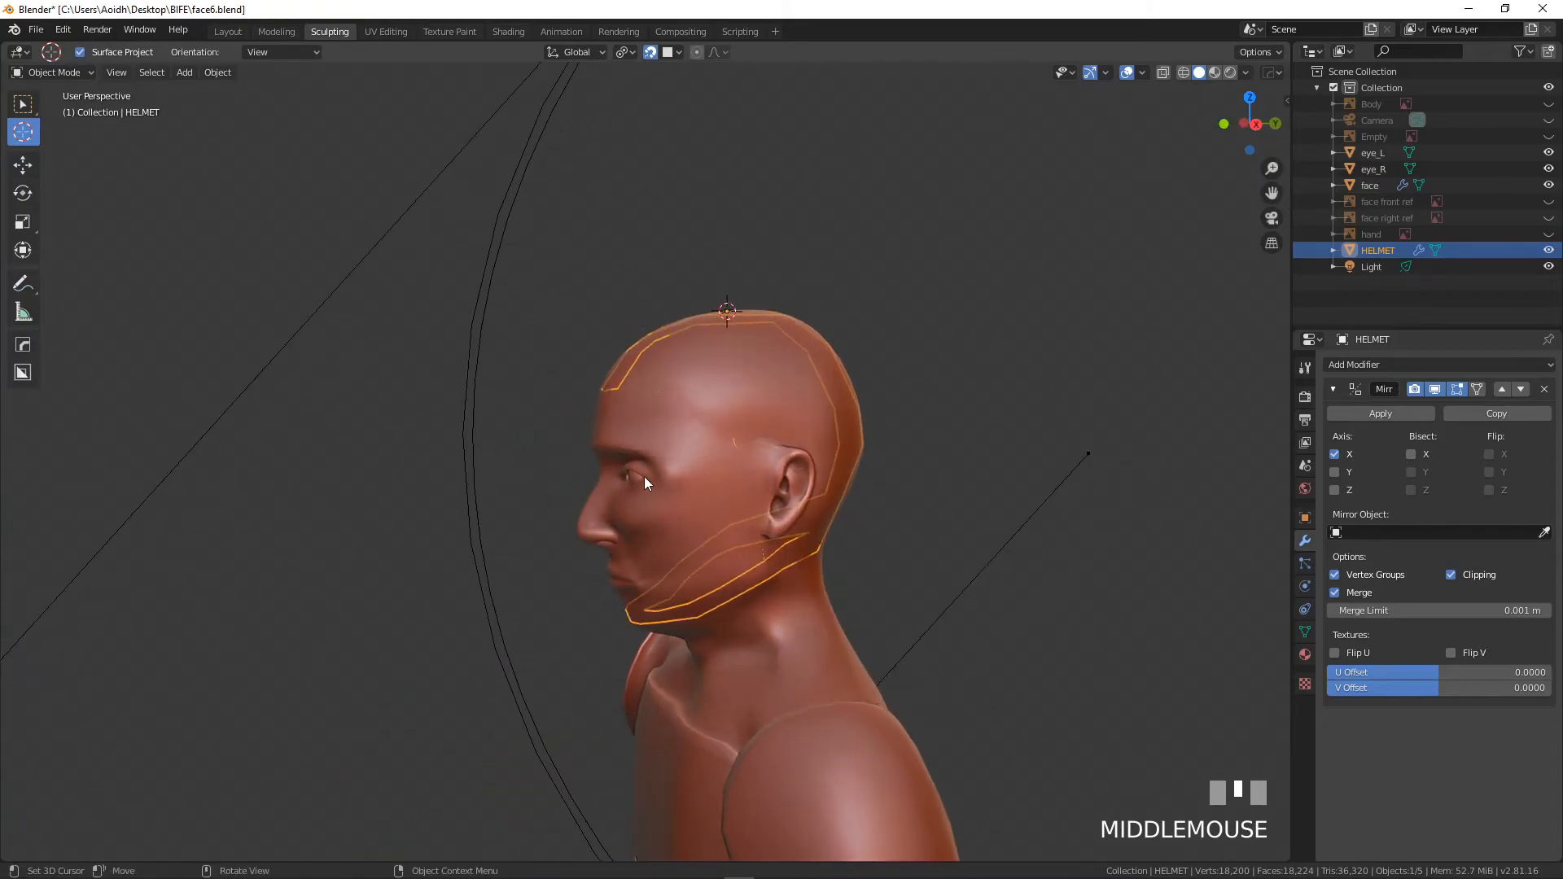
{"action": "left_click", "coordinate": [643, 476]}
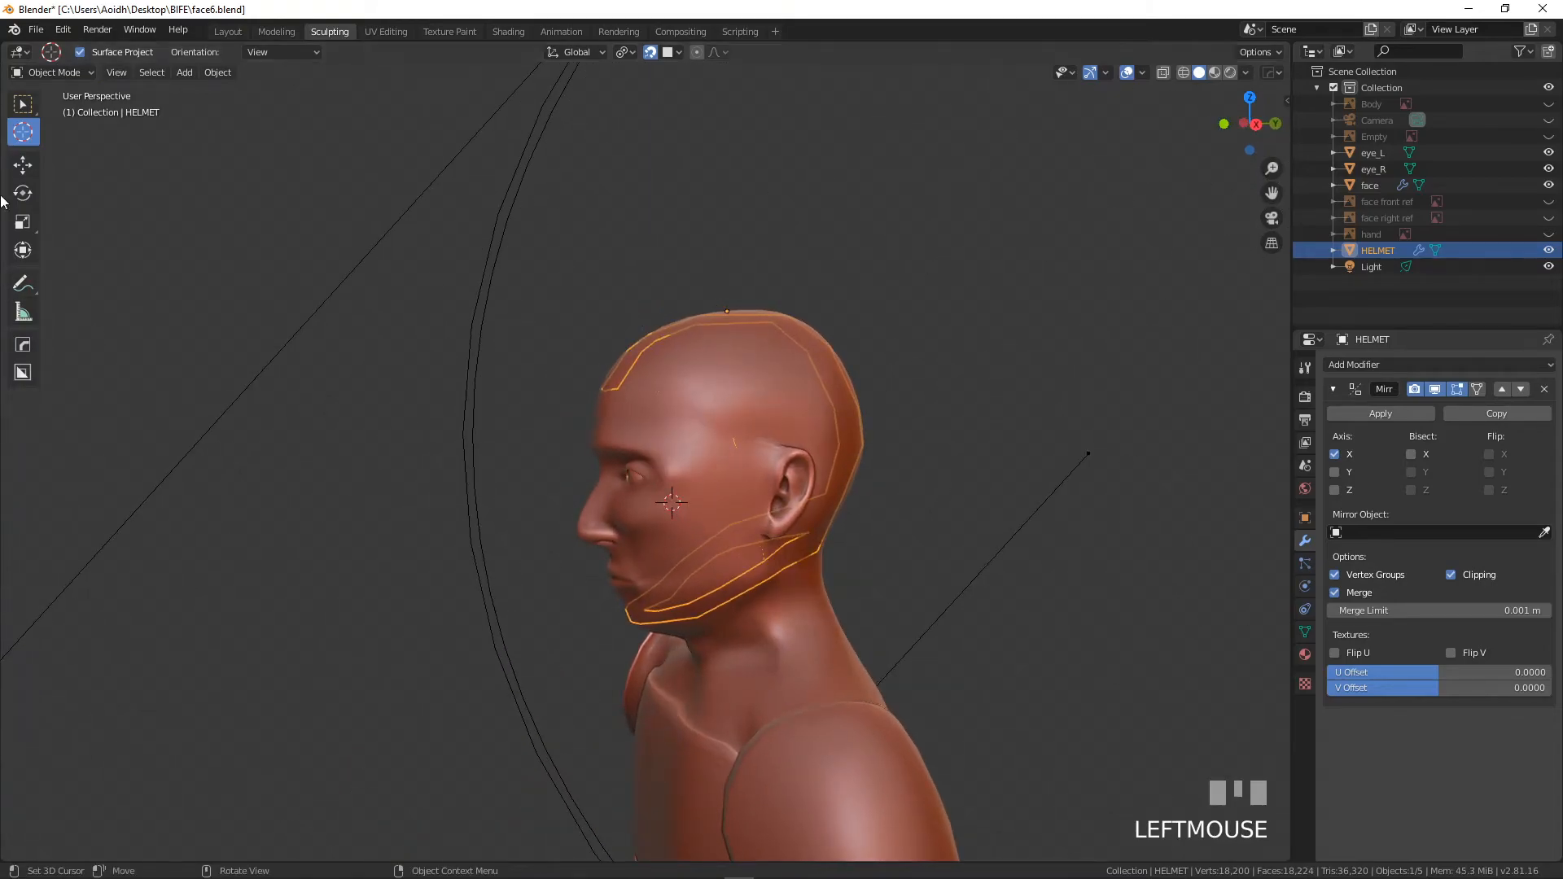
{"action": "left_click", "coordinate": [22, 103]}
{"action": "left_click", "coordinate": [613, 394]}
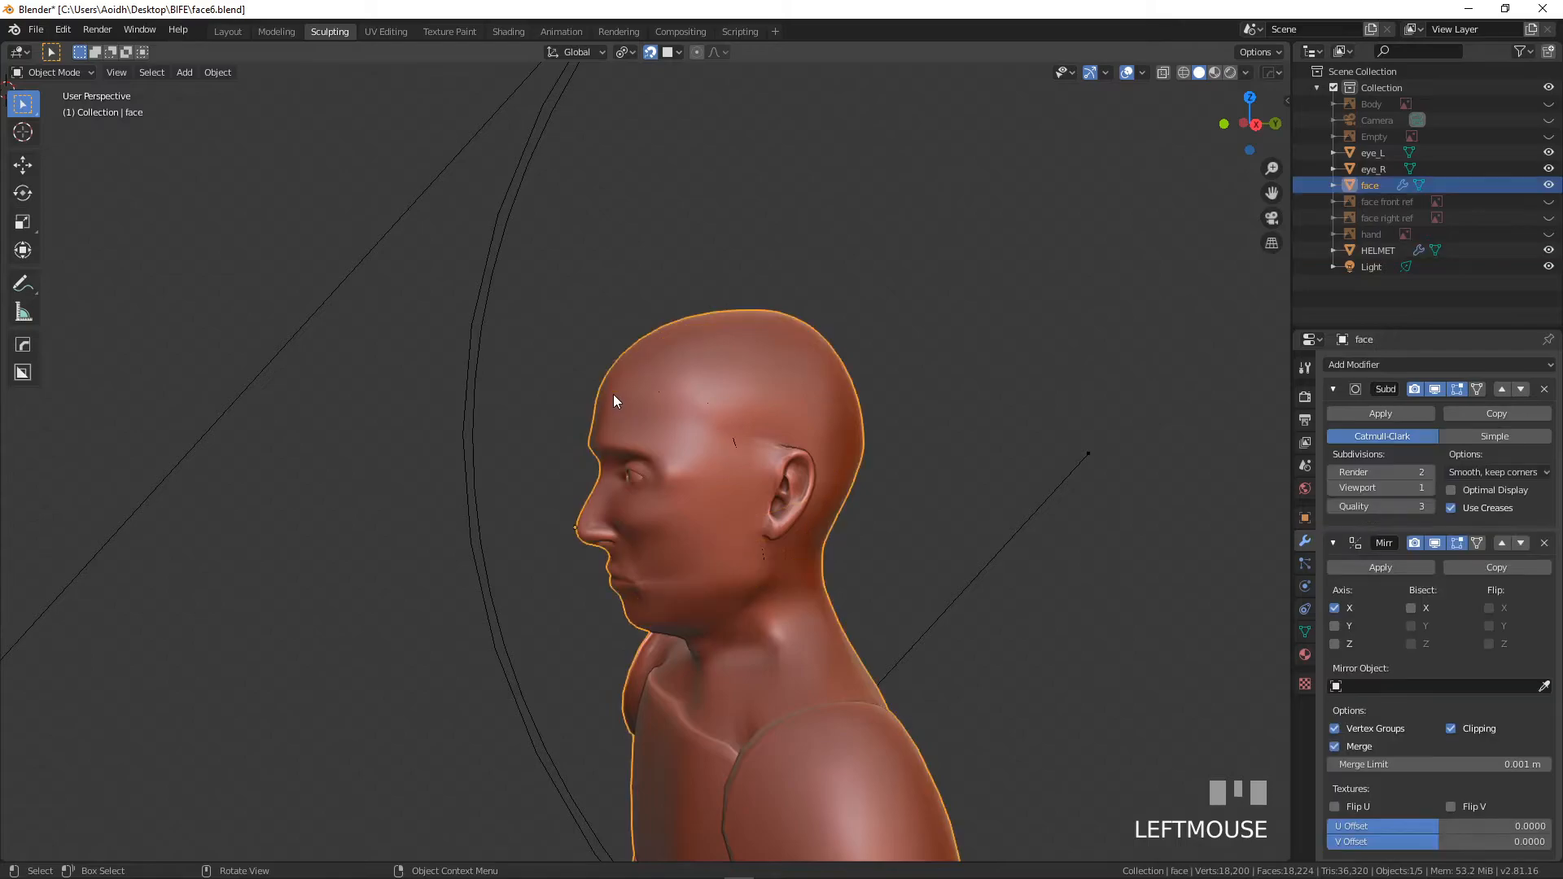
{"action": "key", "text": "h"}
{"action": "middle_click_drag", "start_coordinate": [705, 434], "coordinate": [774, 339]}
{"action": "left_click", "coordinate": [834, 367]}
{"action": "key", "text": "Tab"}
{"action": "scroll", "coordinate": [872, 431], "scroll_direction": "up", "scroll_amount": 3}
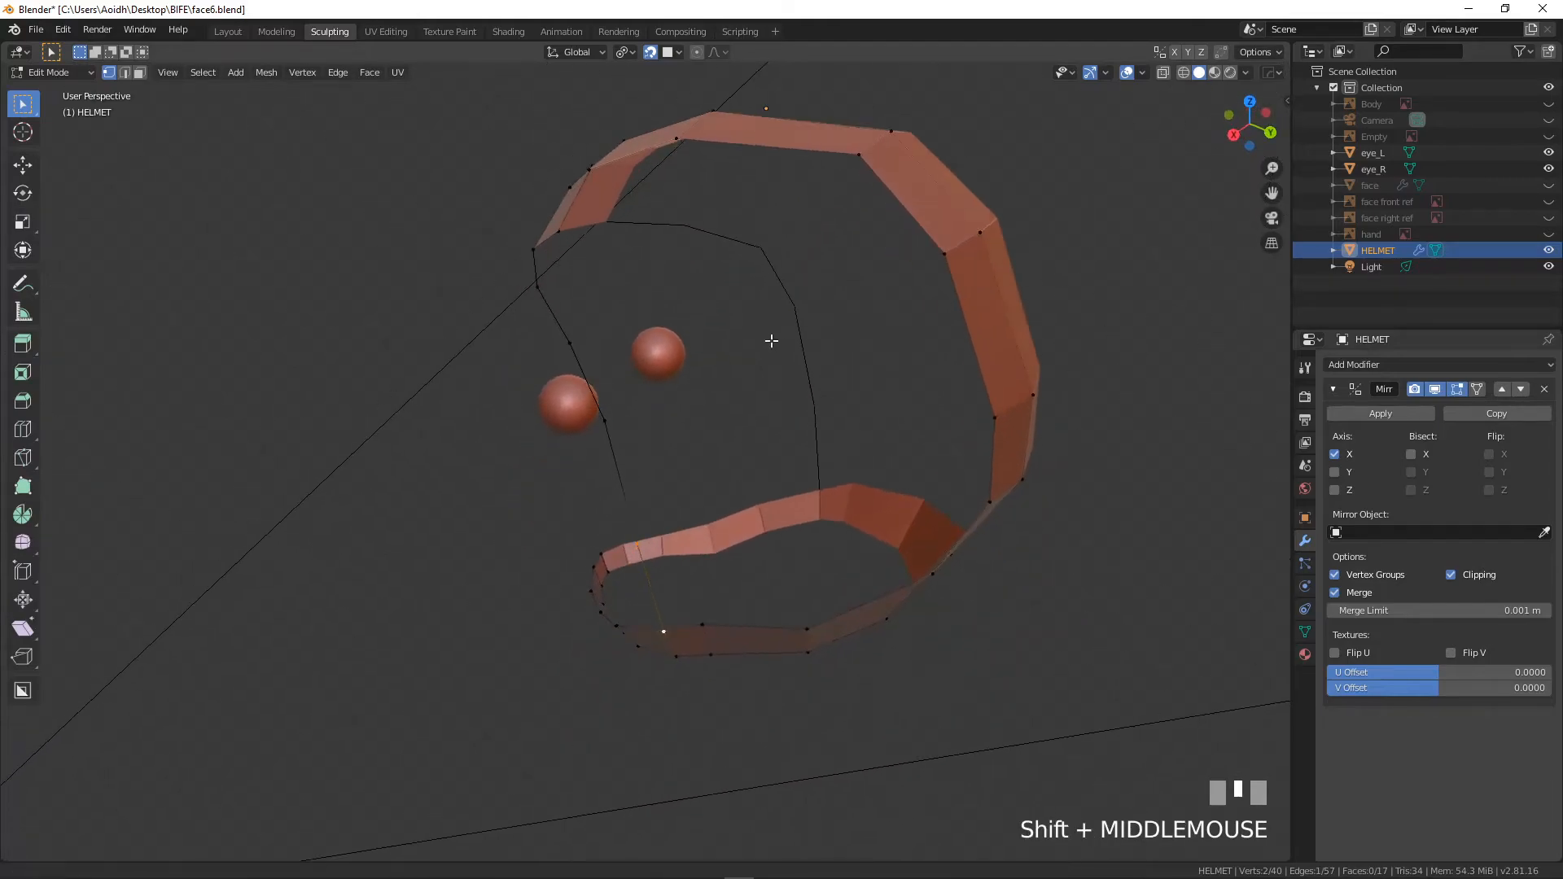
- Extrude the outline edge in front of the ear about 0.082 m backward along Y and cut a loop near the panel's front
{"action": "left_click", "coordinate": [622, 457]}
{"action": "left_click", "coordinate": [630, 439], "text": "shift"}
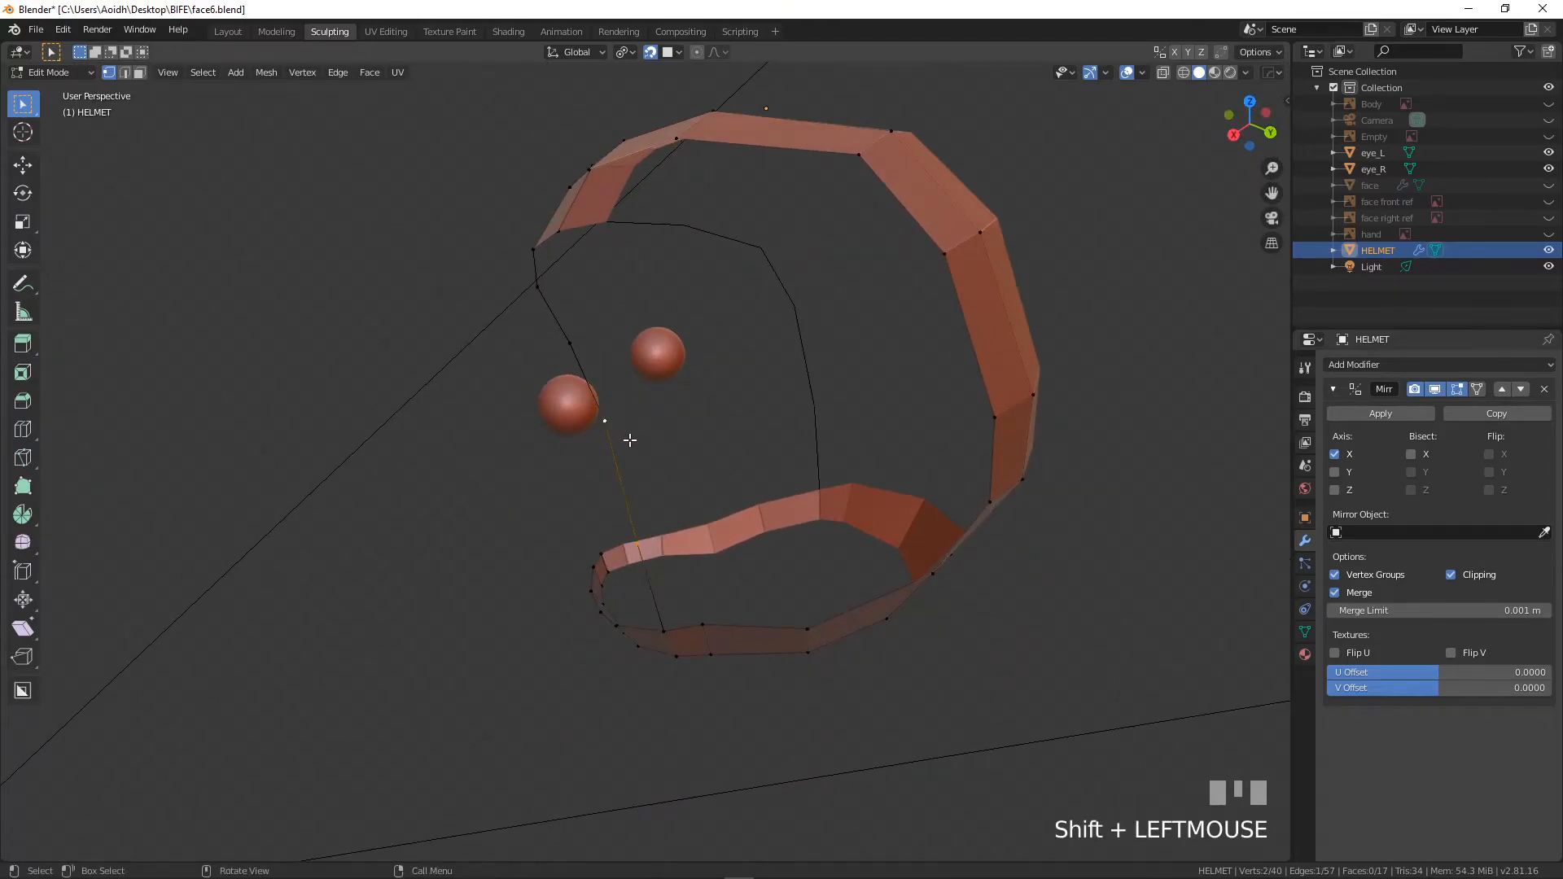
{"action": "key", "text": "KP_1"}
{"action": "key", "text": "KP_3"}
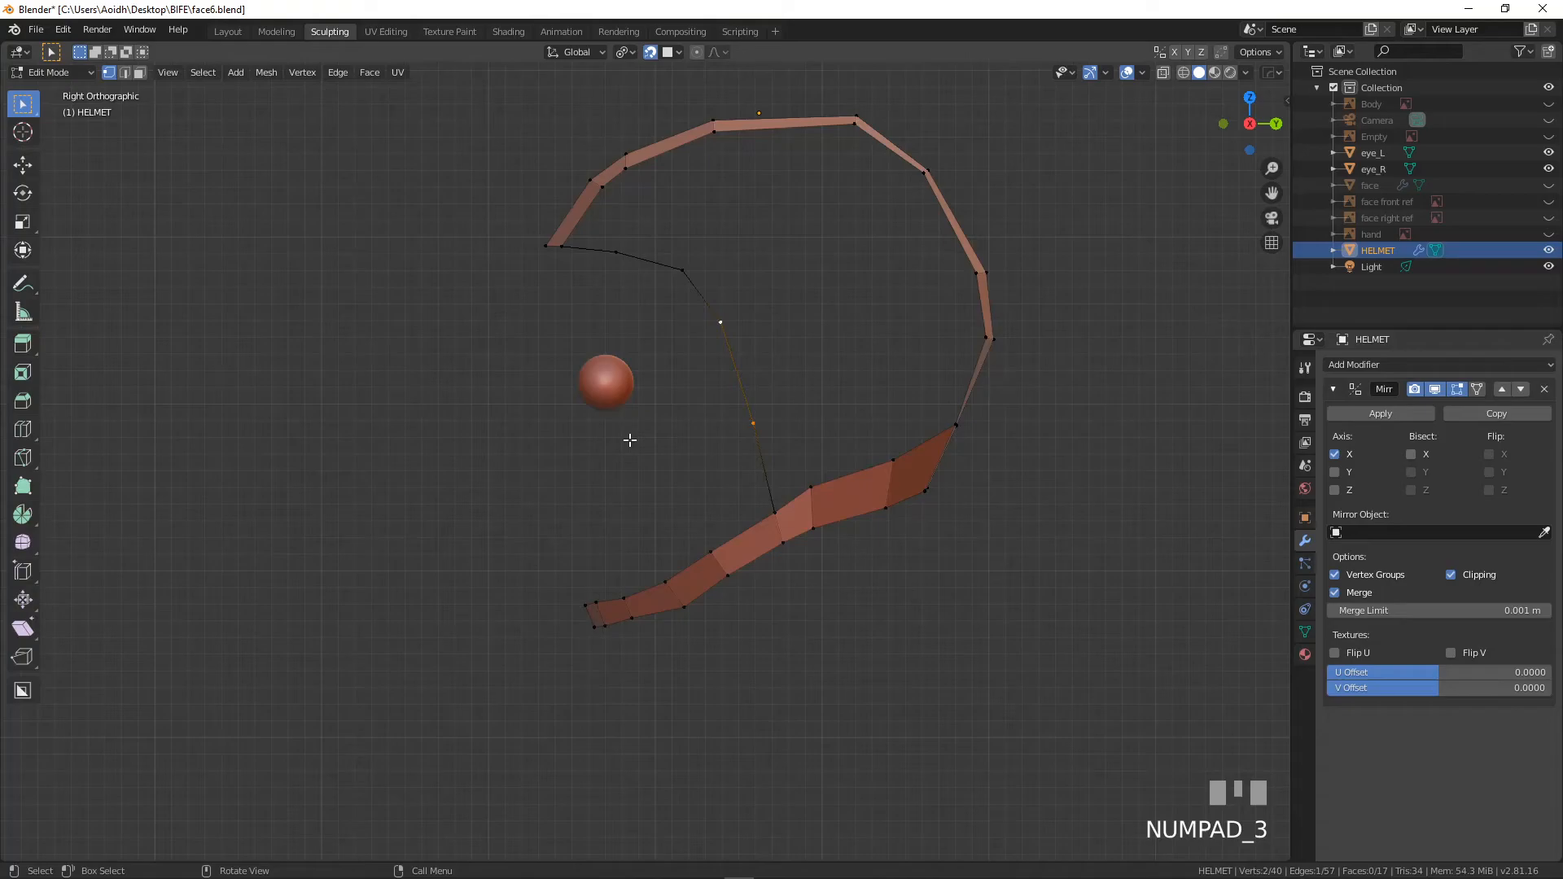
{"action": "key", "text": "e"}
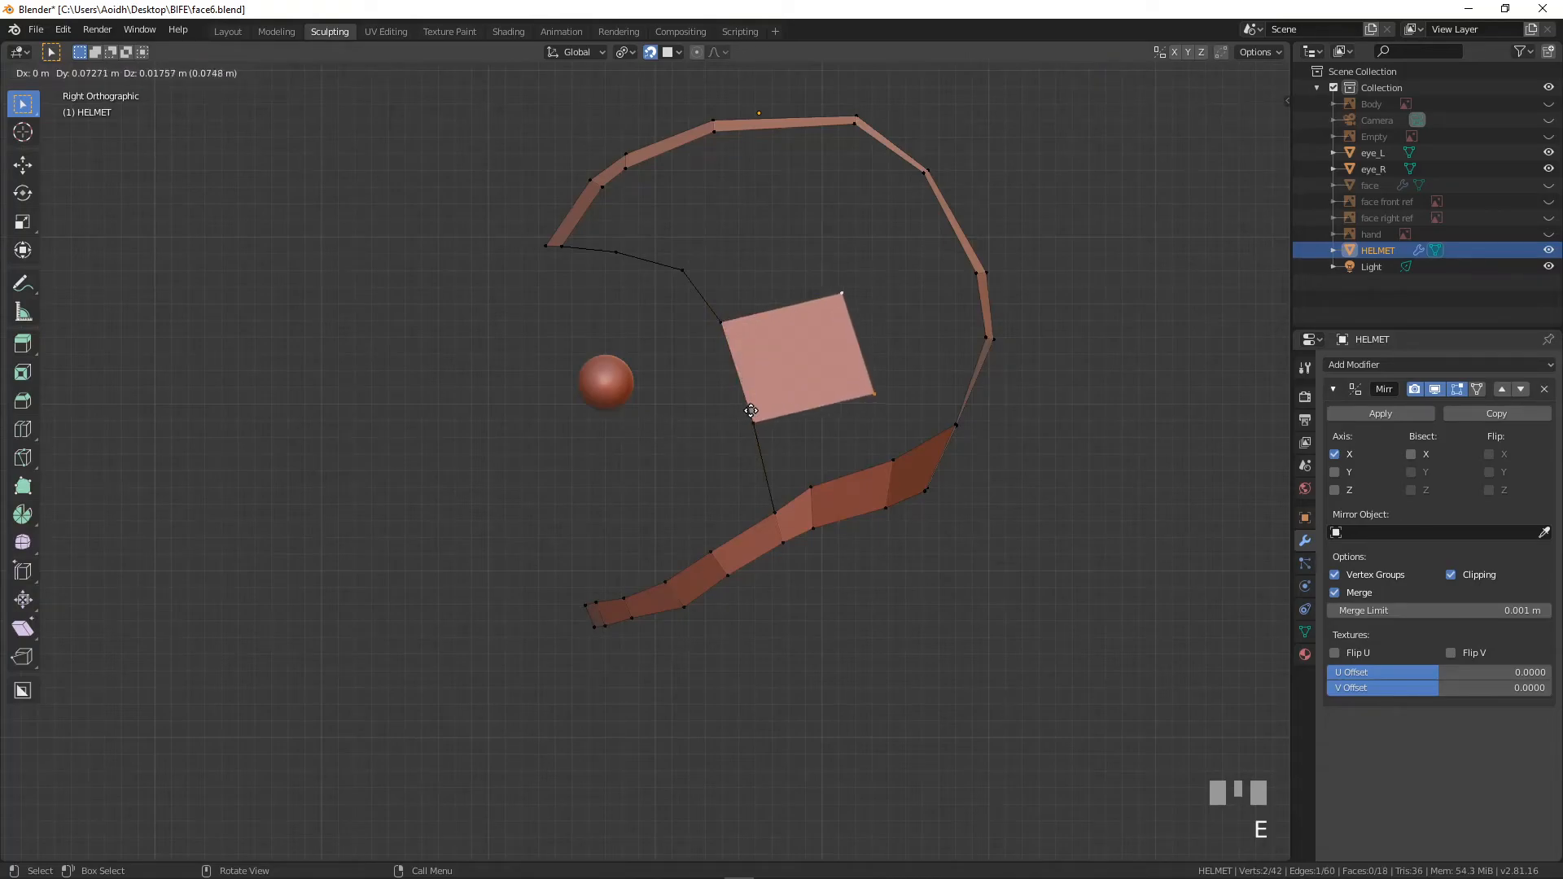
{"action": "key", "text": "y"}
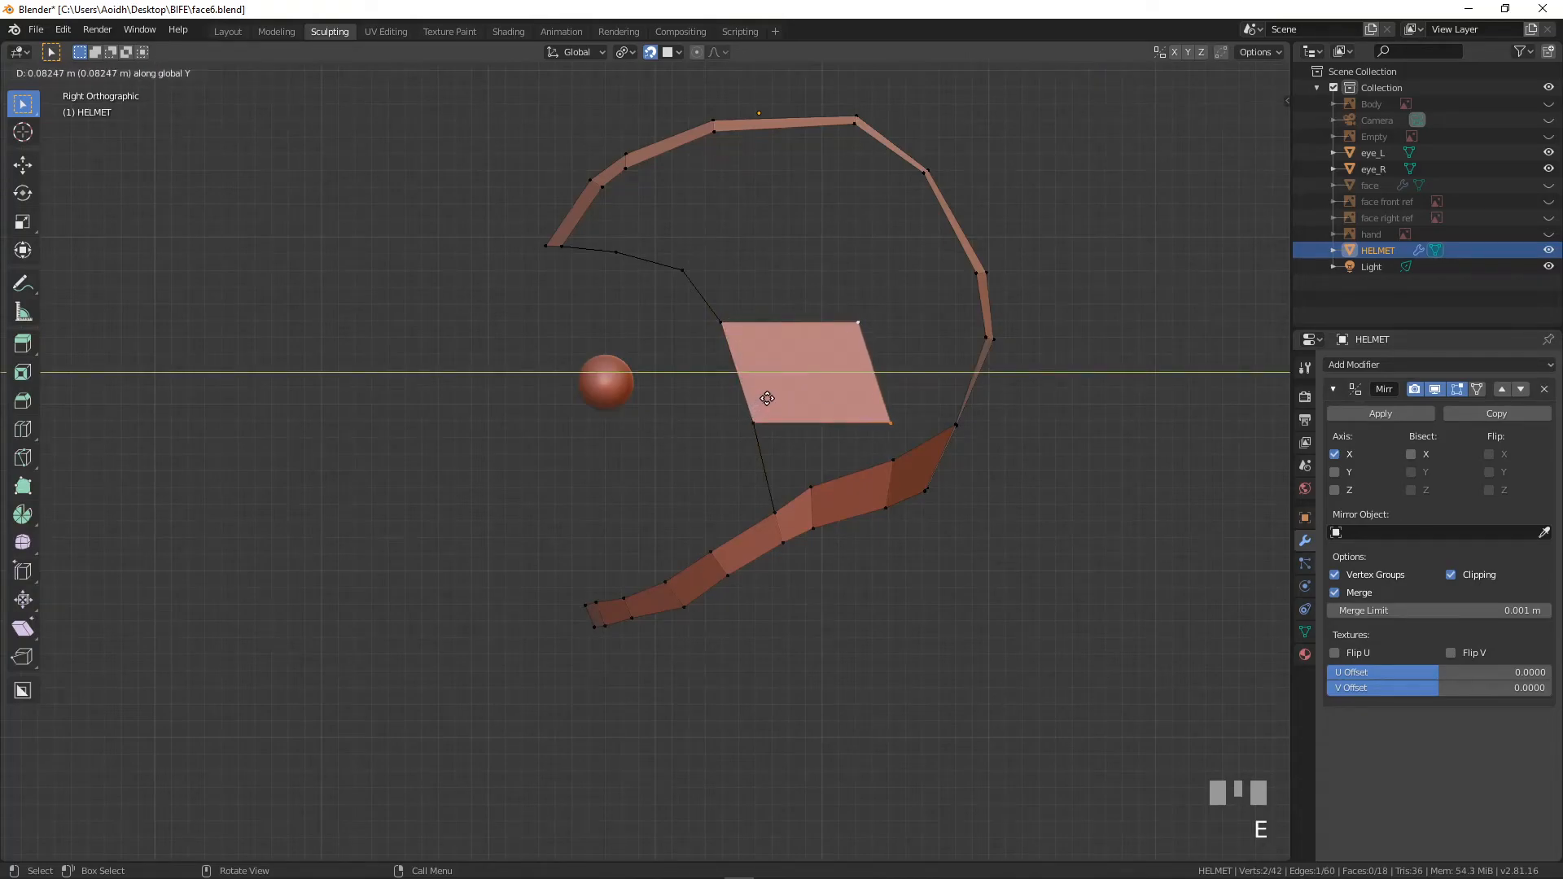
{"action": "left_click", "coordinate": [772, 399]}
{"action": "key", "text": "ctrl+r"}
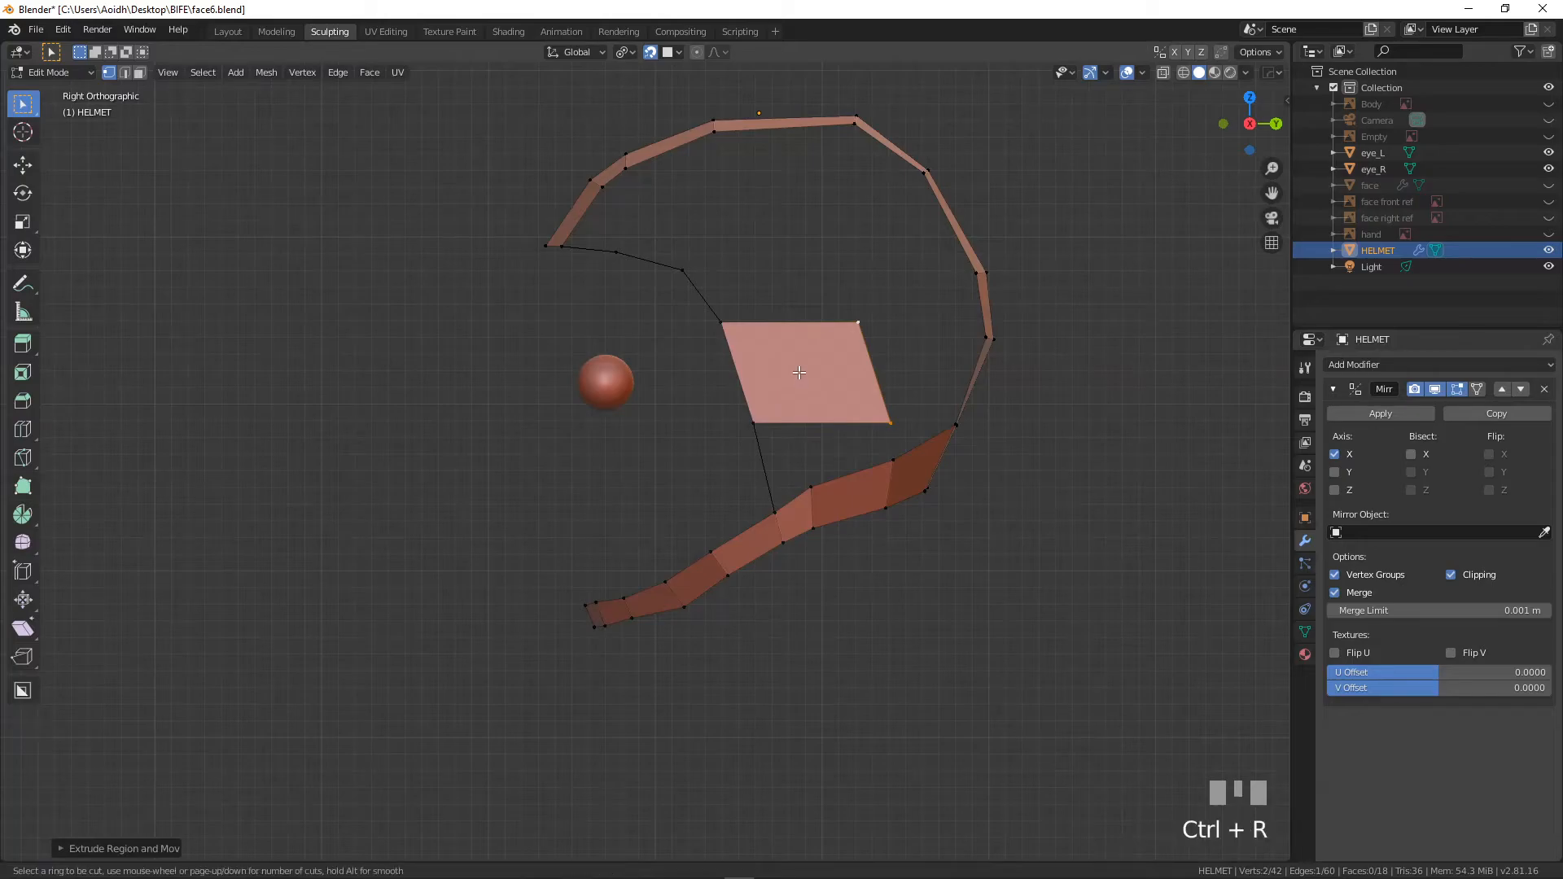
{"action": "left_click", "coordinate": [781, 342]}
- Fill the front and rear faces between the side panel's lower edge and the jaw strip
{"action": "left_click", "coordinate": [762, 421]}
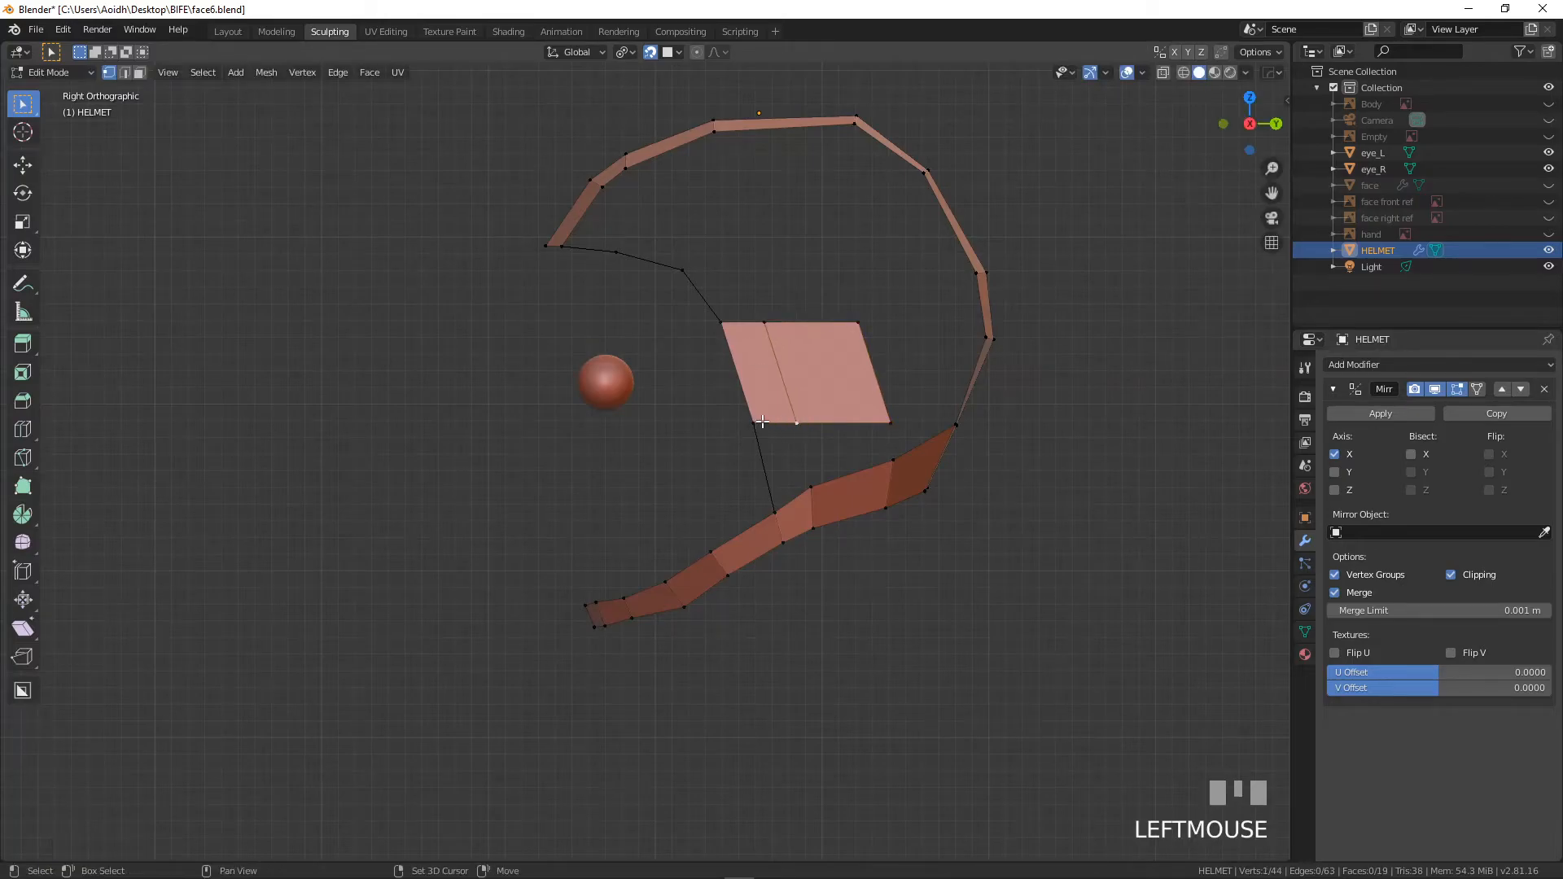
{"action": "key", "text": "f"}
{"action": "middle_click_drag", "start_coordinate": [831, 476], "coordinate": [742, 495], "text": "shift"}
{"action": "left_click", "coordinate": [703, 453]}
{"action": "left_click", "coordinate": [737, 499], "text": "shift"}
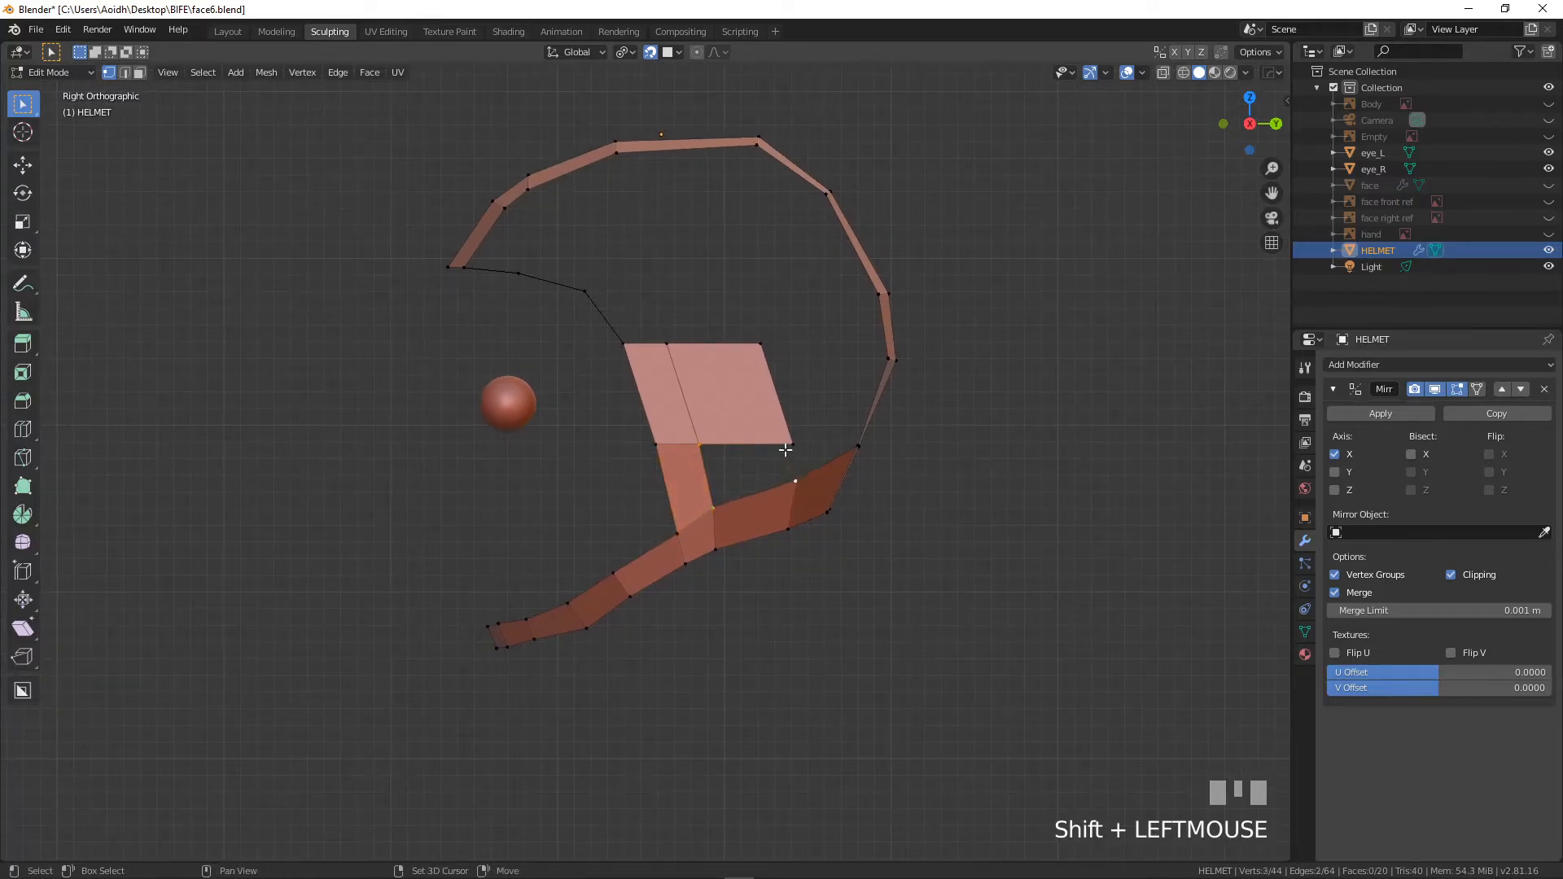
{"action": "key", "text": "f"}
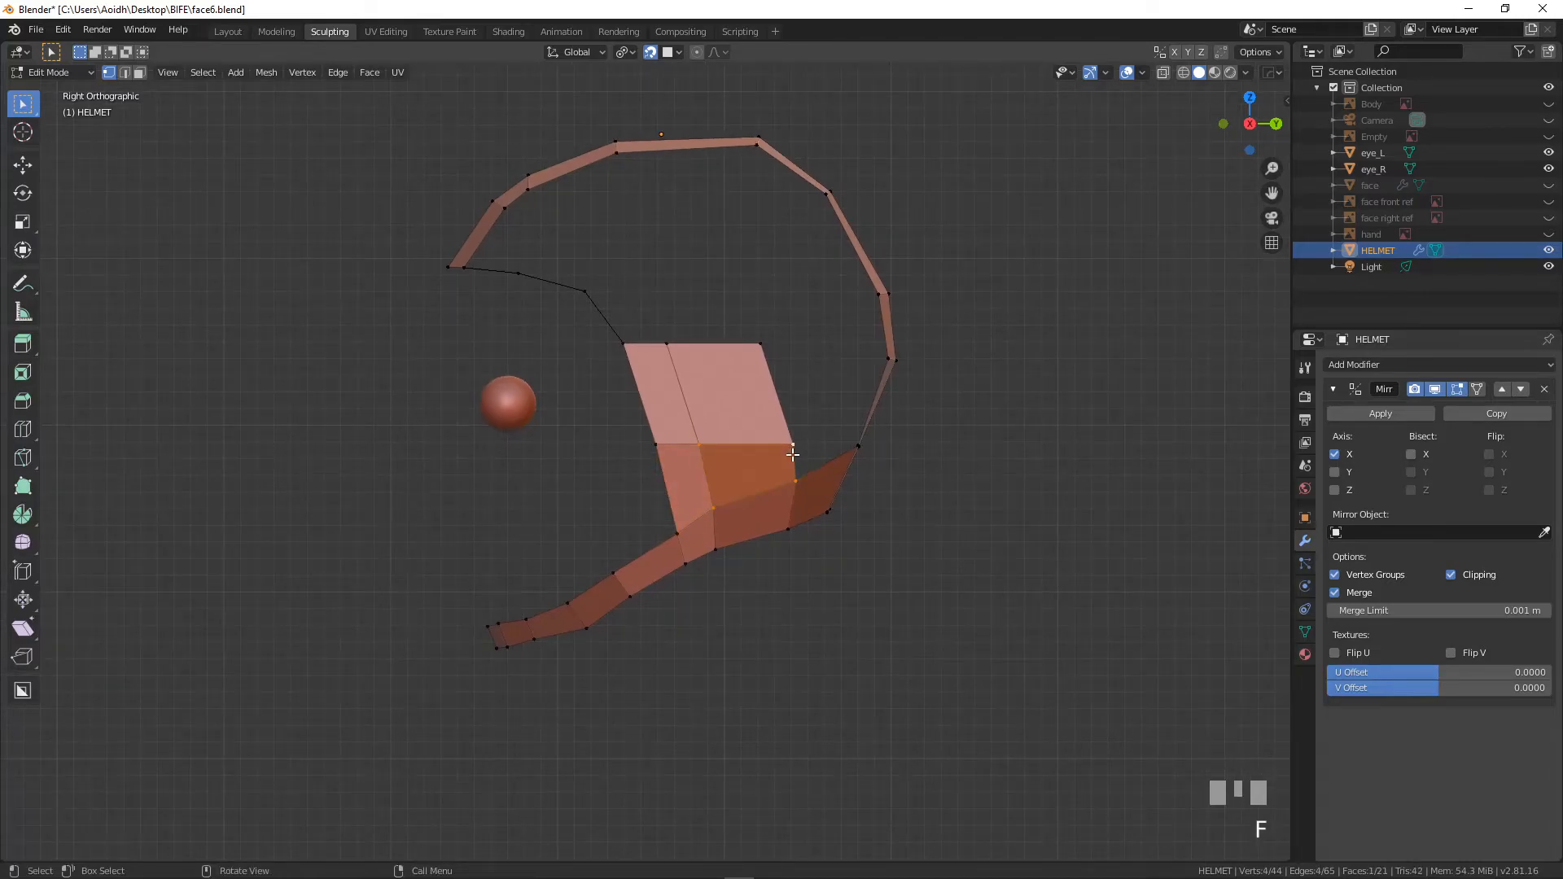
- Fill the two faces joining the side panel's rear edge to the strip at the back of the head
{"action": "left_click", "coordinate": [802, 443]}
{"action": "middle_click_drag", "start_coordinate": [758, 359], "coordinate": [823, 354]}
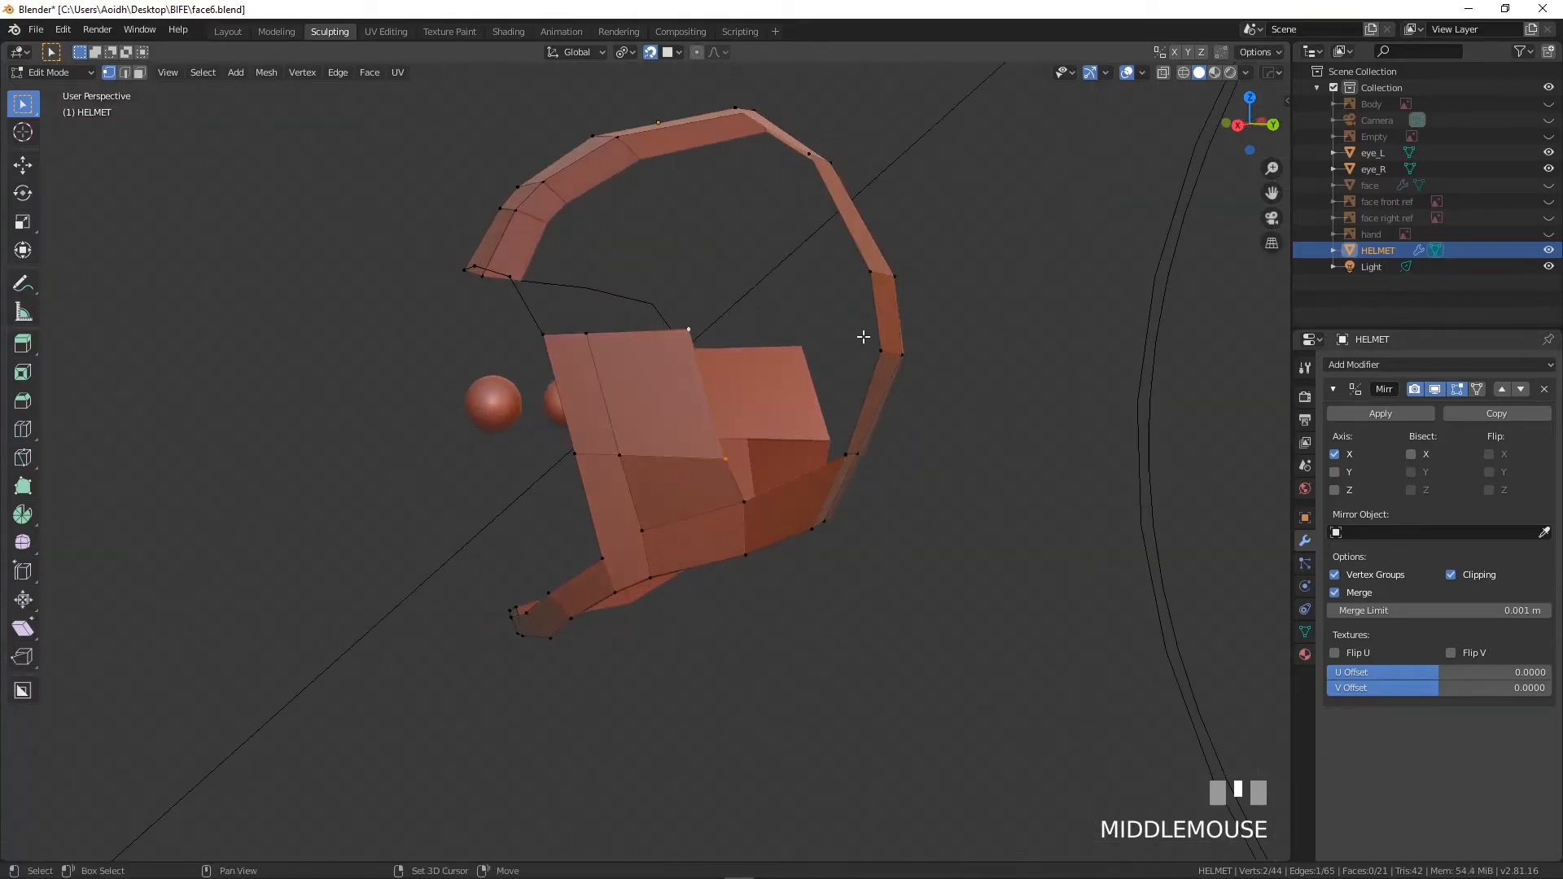
{"action": "left_click", "coordinate": [878, 348], "text": "shift"}
{"action": "key", "text": "f"}
{"action": "left_click", "coordinate": [737, 459]}
{"action": "left_click", "coordinate": [770, 496], "text": "shift"}
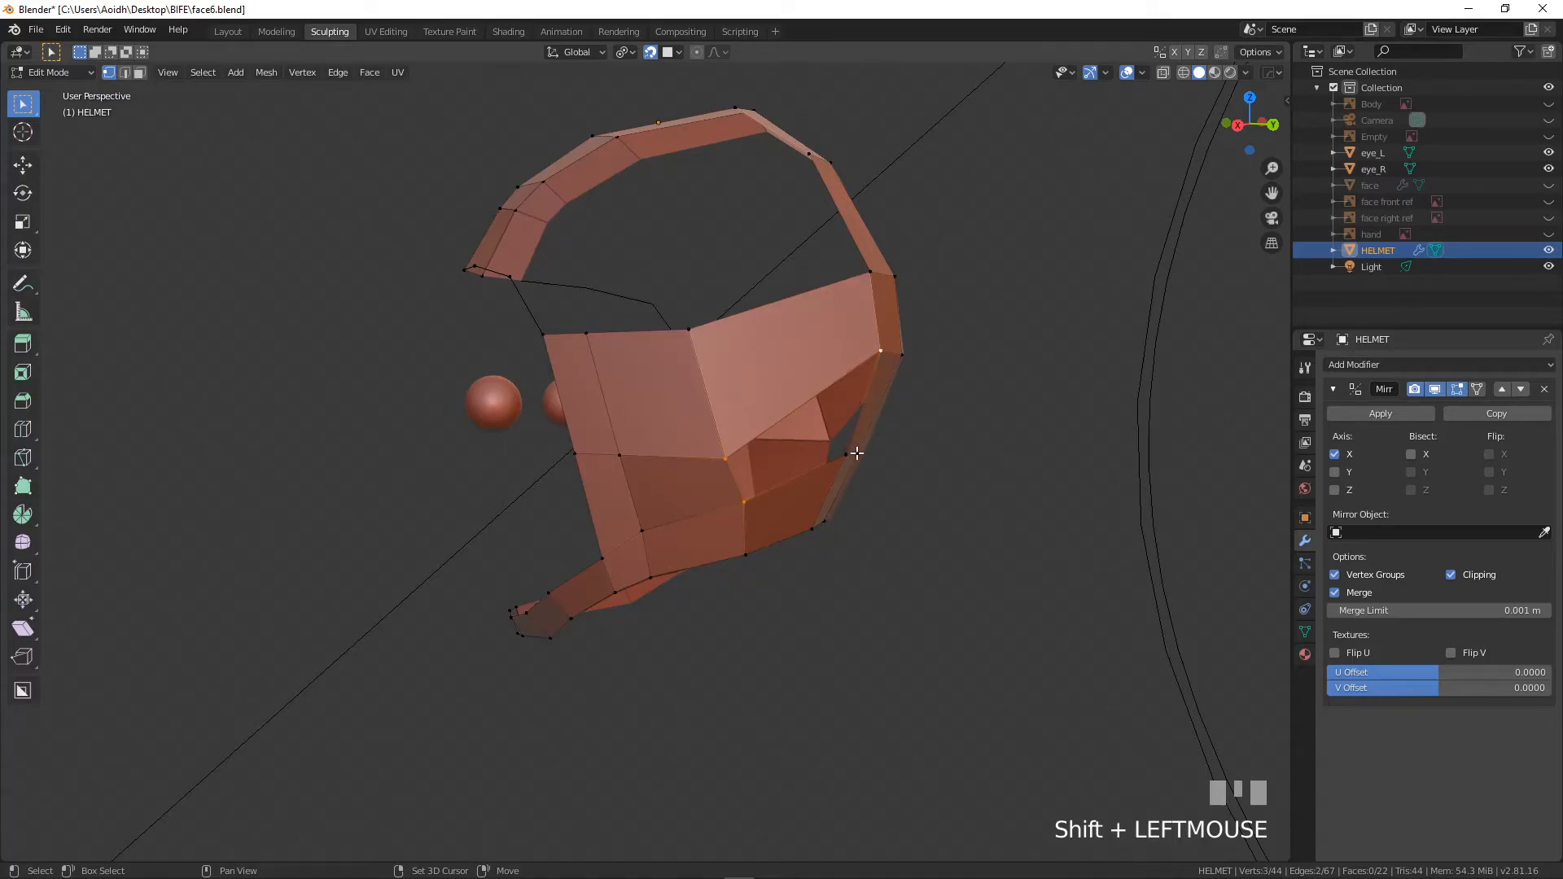
{"action": "key", "text": "f"}
- Fill a face from the side panel's upper edge up to the strip over the top of the head
{"action": "middle_click_drag", "start_coordinate": [855, 457], "coordinate": [791, 368]}
{"action": "left_click", "coordinate": [729, 412]}
{"action": "left_click", "coordinate": [691, 395], "text": "shift"}
{"action": "middle_click_drag", "start_coordinate": [792, 368], "coordinate": [680, 497], "text": "shift"}
{"action": "left_click", "coordinate": [677, 578]}
{"action": "left_click", "coordinate": [626, 553], "text": "shift"}
{"action": "left_click", "coordinate": [740, 422], "text": "shift"}
{"action": "key", "text": "f"}
- Cut a loop midway across the upper side face and move it outward along X
{"action": "key", "text": "ctrl+r"}
{"action": "left_click", "coordinate": [695, 497]}
{"action": "left_click", "coordinate": [695, 497]}
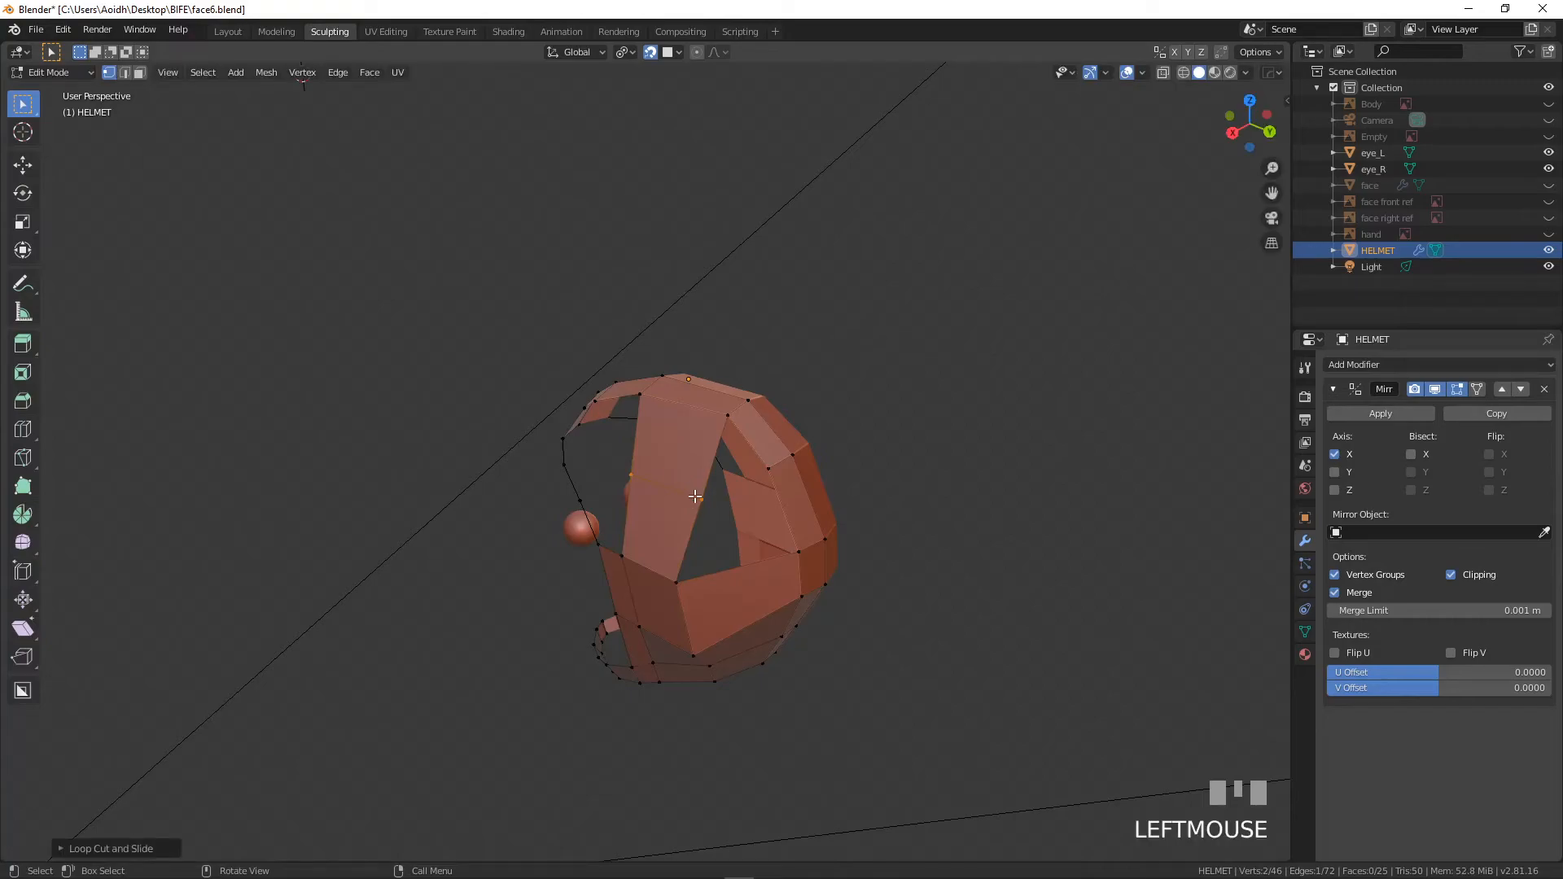
{"action": "key", "text": "g"}
{"action": "key", "text": "x"}
{"action": "left_click", "coordinate": [675, 503]}
- Fill the gap between the upper side panel's front edge and the temple outline
{"action": "middle_click_drag", "start_coordinate": [676, 503], "coordinate": [689, 529]}
{"action": "left_click", "coordinate": [689, 529]}
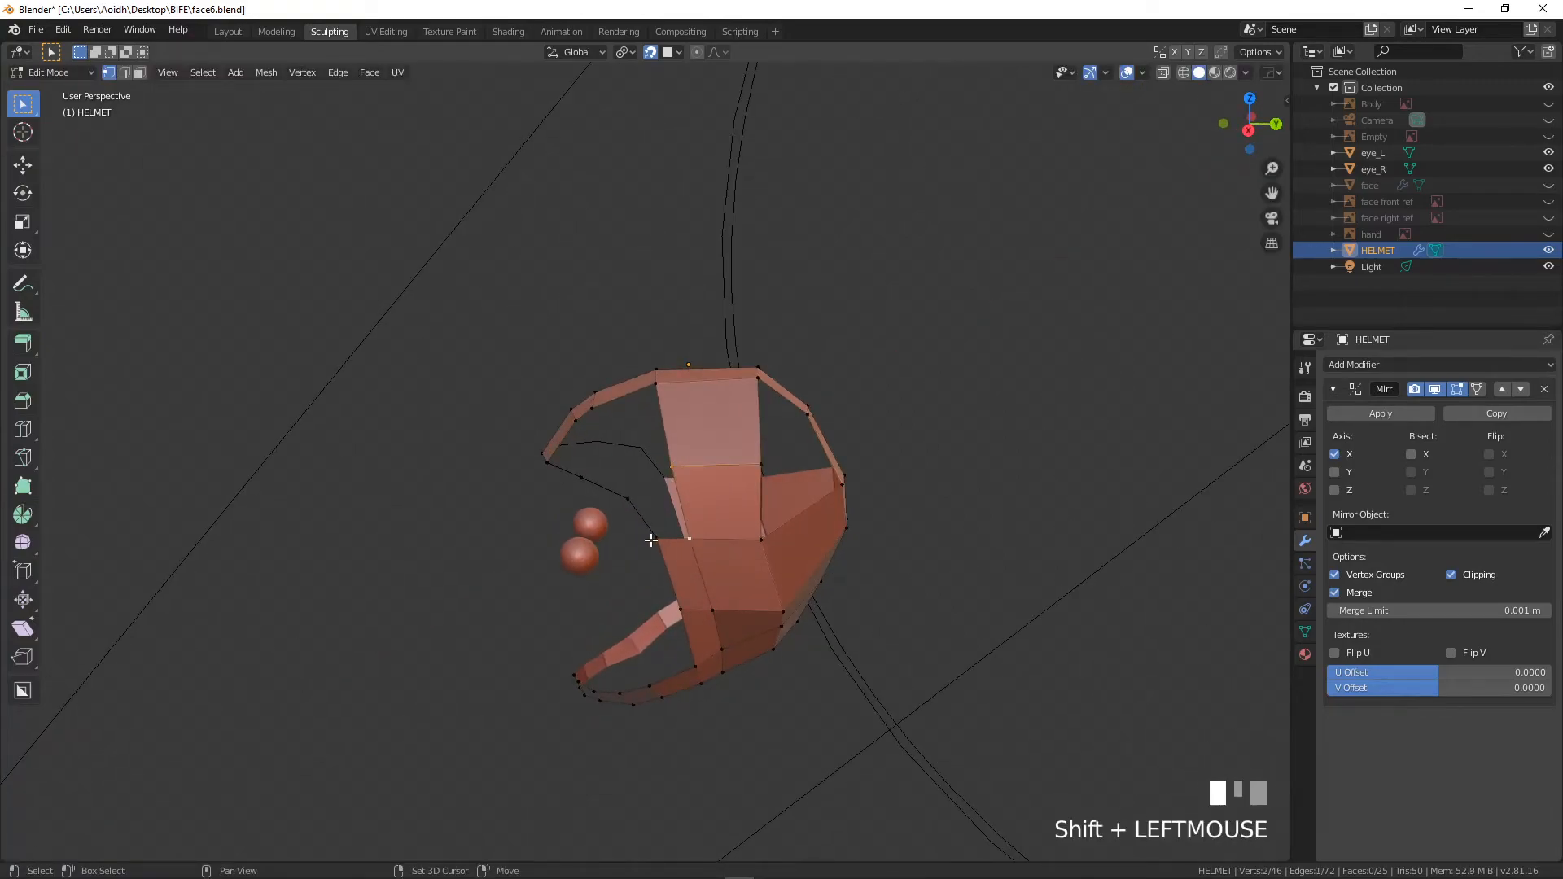
{"action": "key", "text": "f"}
{"action": "scroll", "coordinate": [671, 511], "scroll_direction": "up", "scroll_amount": 3}
- Cut a loop across the uppermost side face and fill the face joining its lower front edge to the temple outline
{"action": "middle_click_drag", "start_coordinate": [672, 510], "coordinate": [750, 421]}
{"action": "key", "text": "ctrl+r"}
{"action": "left_click", "coordinate": [750, 411]}
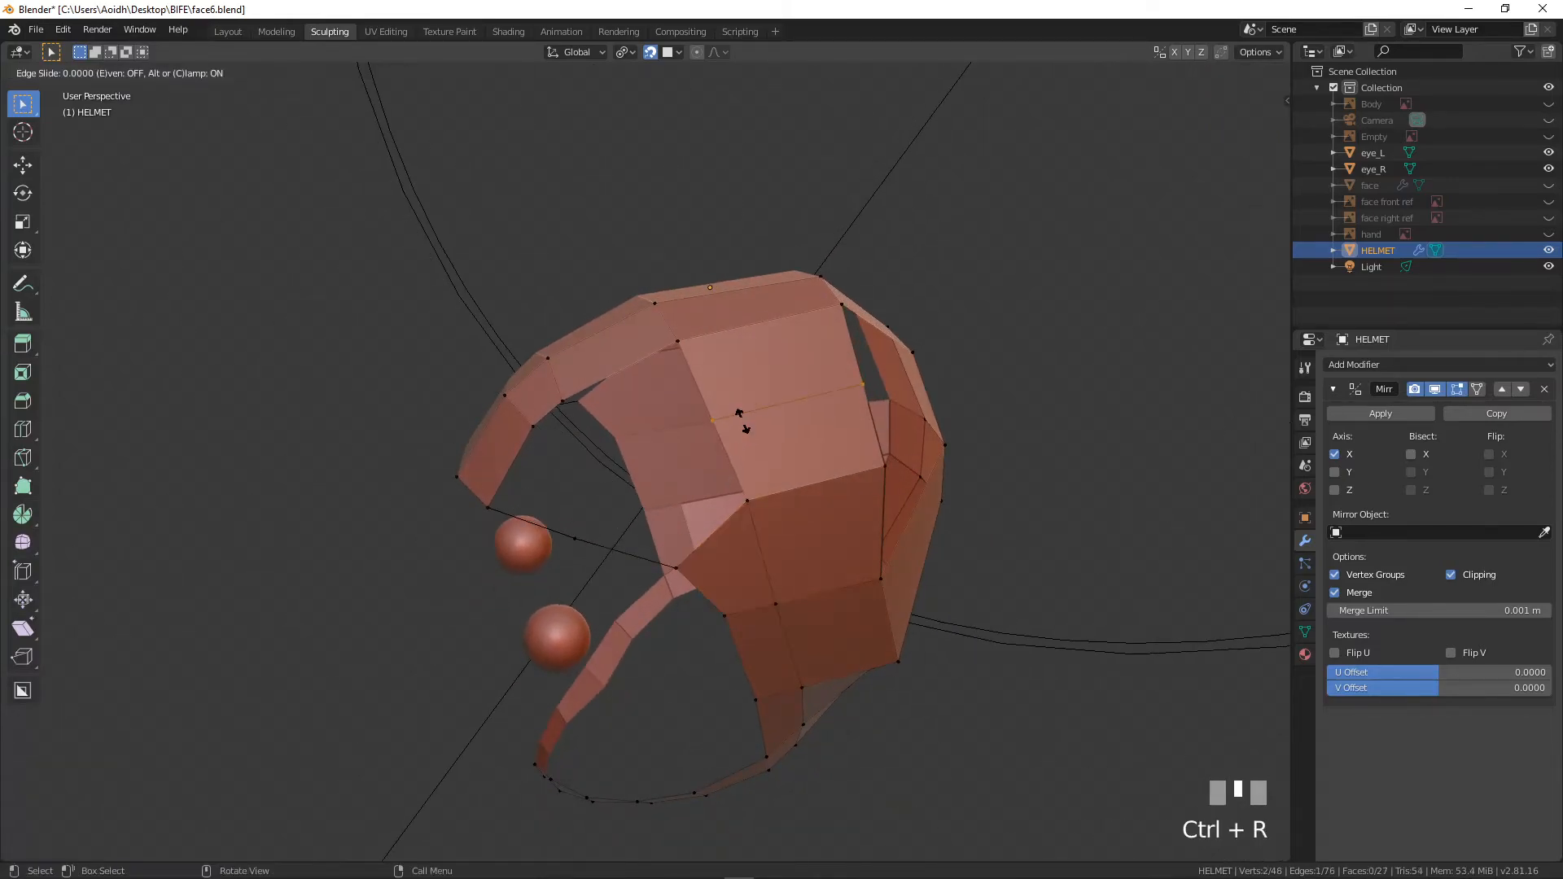
{"action": "left_click", "coordinate": [711, 420]}
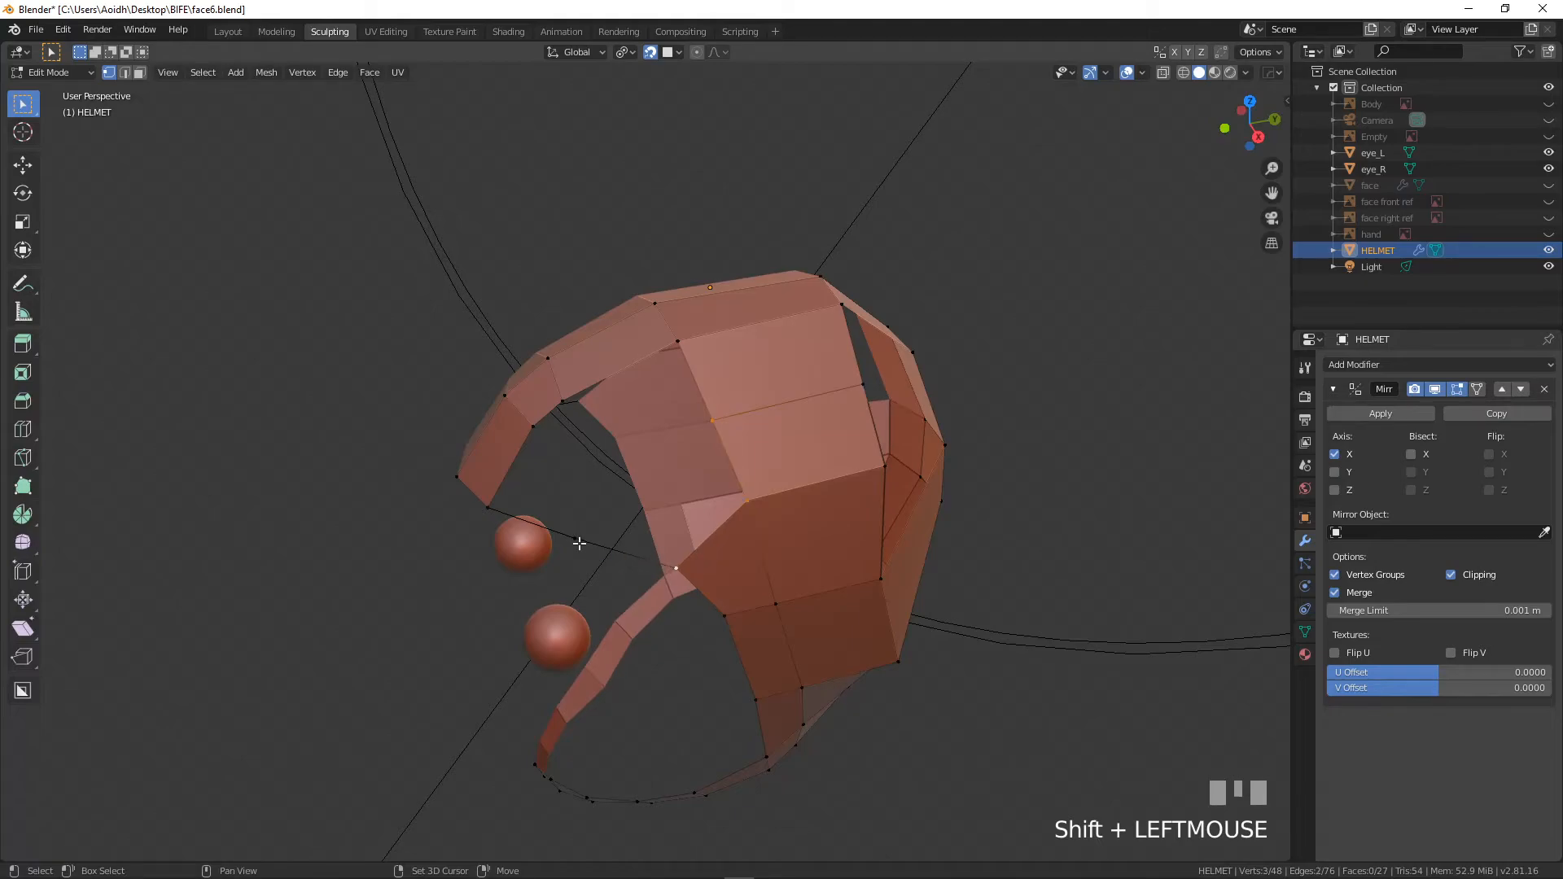
{"action": "key", "text": "f"}
- Cut two parallel loops through the new temple face and down the side of the helmet
{"action": "middle_click_drag", "start_coordinate": [668, 470], "coordinate": [600, 430]}
{"action": "key", "text": "ctrl+r"}
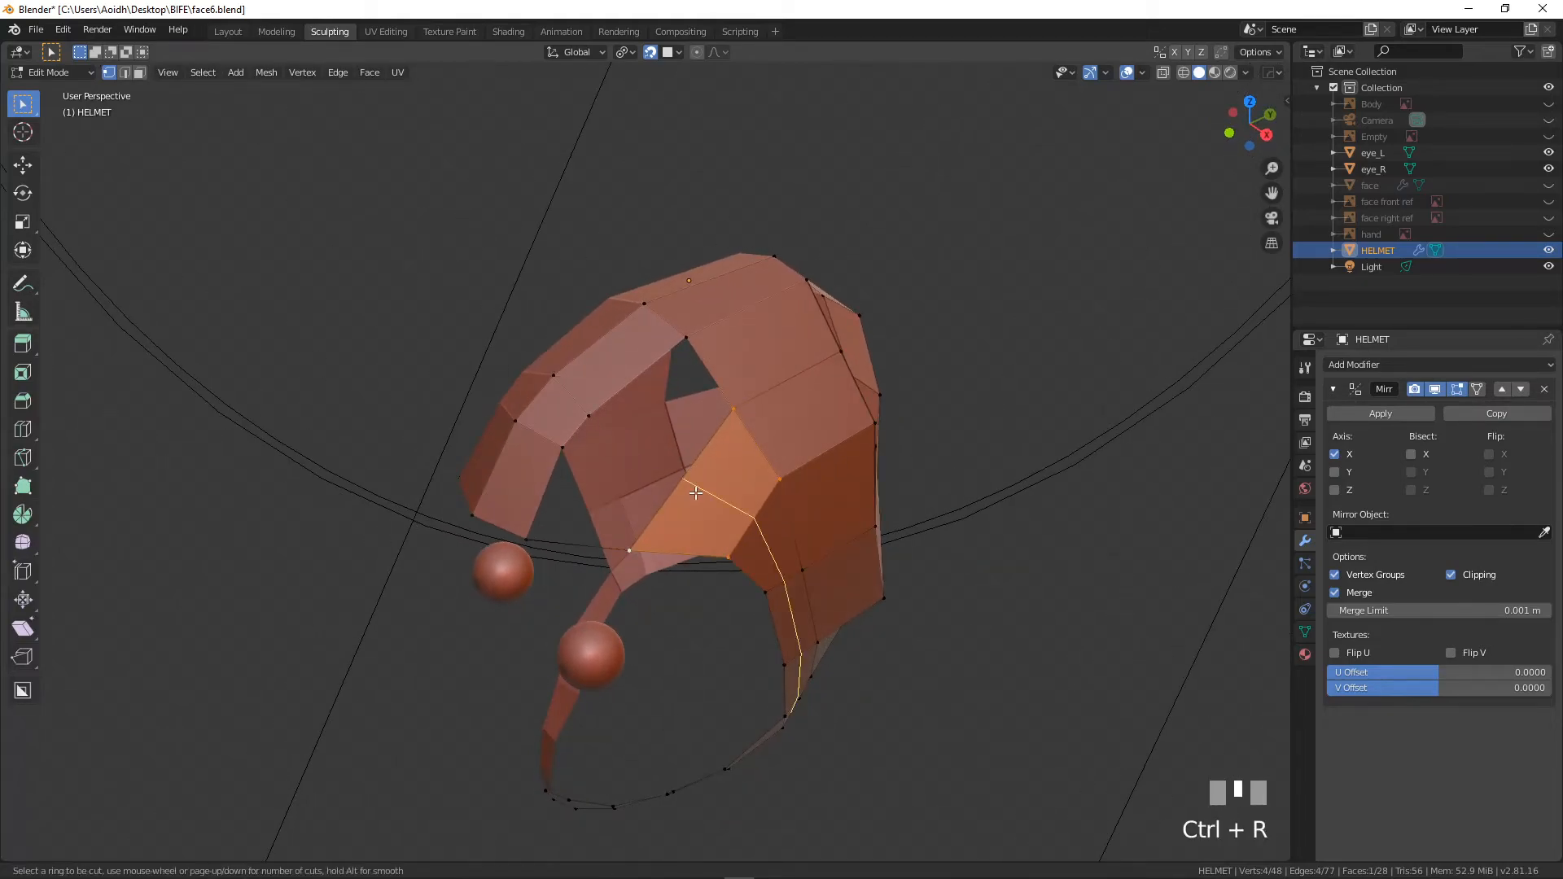
{"action": "left_click", "coordinate": [695, 491]}
{"action": "left_click", "coordinate": [695, 492]}
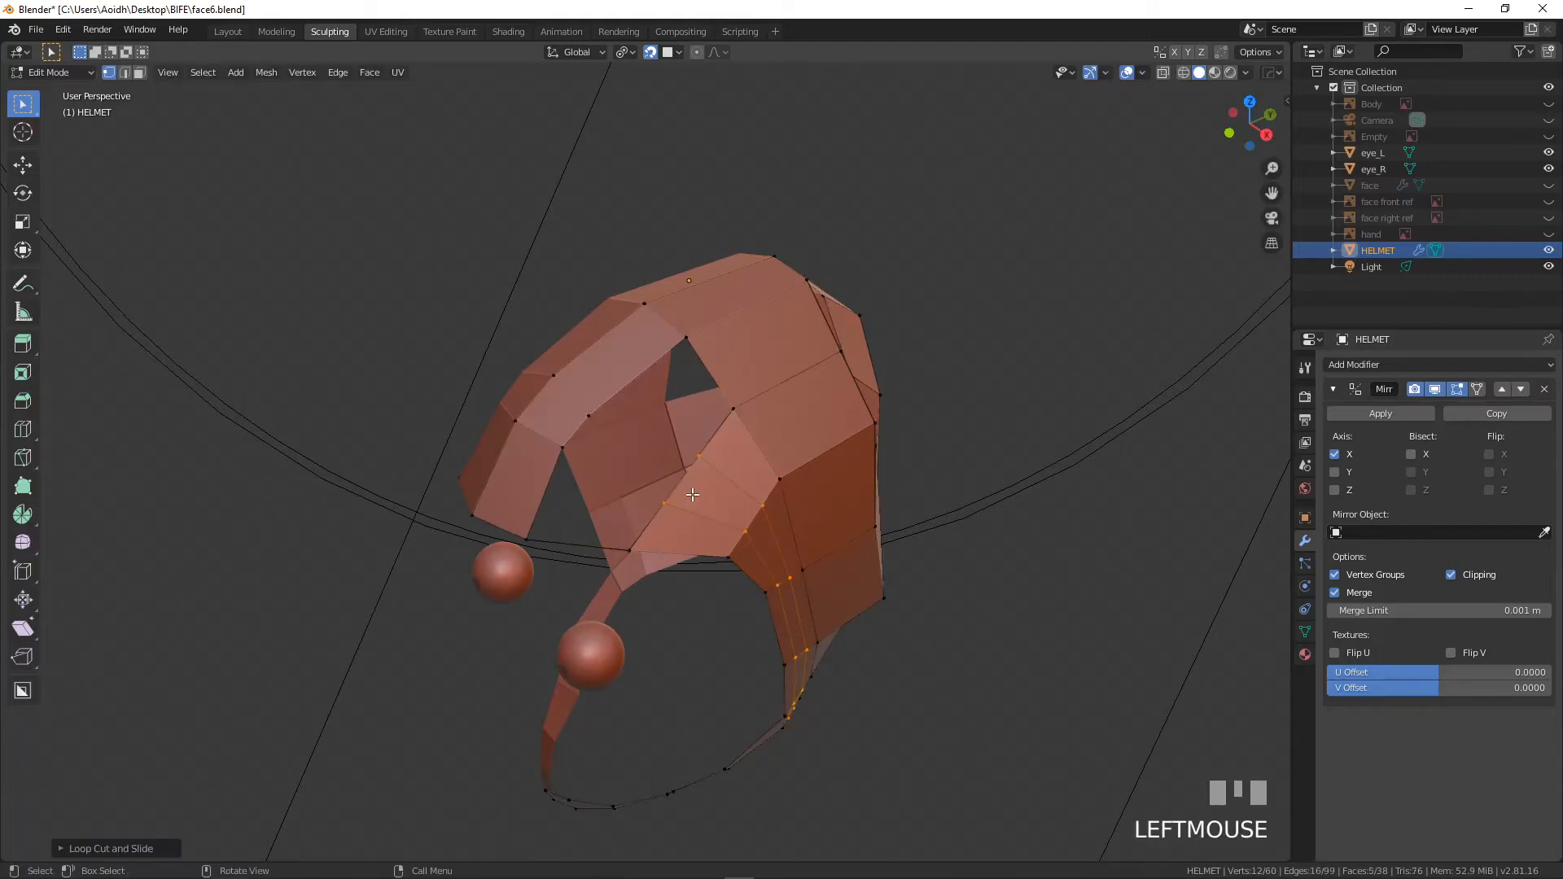
- Fill the three faces between the temple loops and the forehead strip to close the helmet's front side
{"action": "left_click", "coordinate": [697, 458], "text": "shift"}
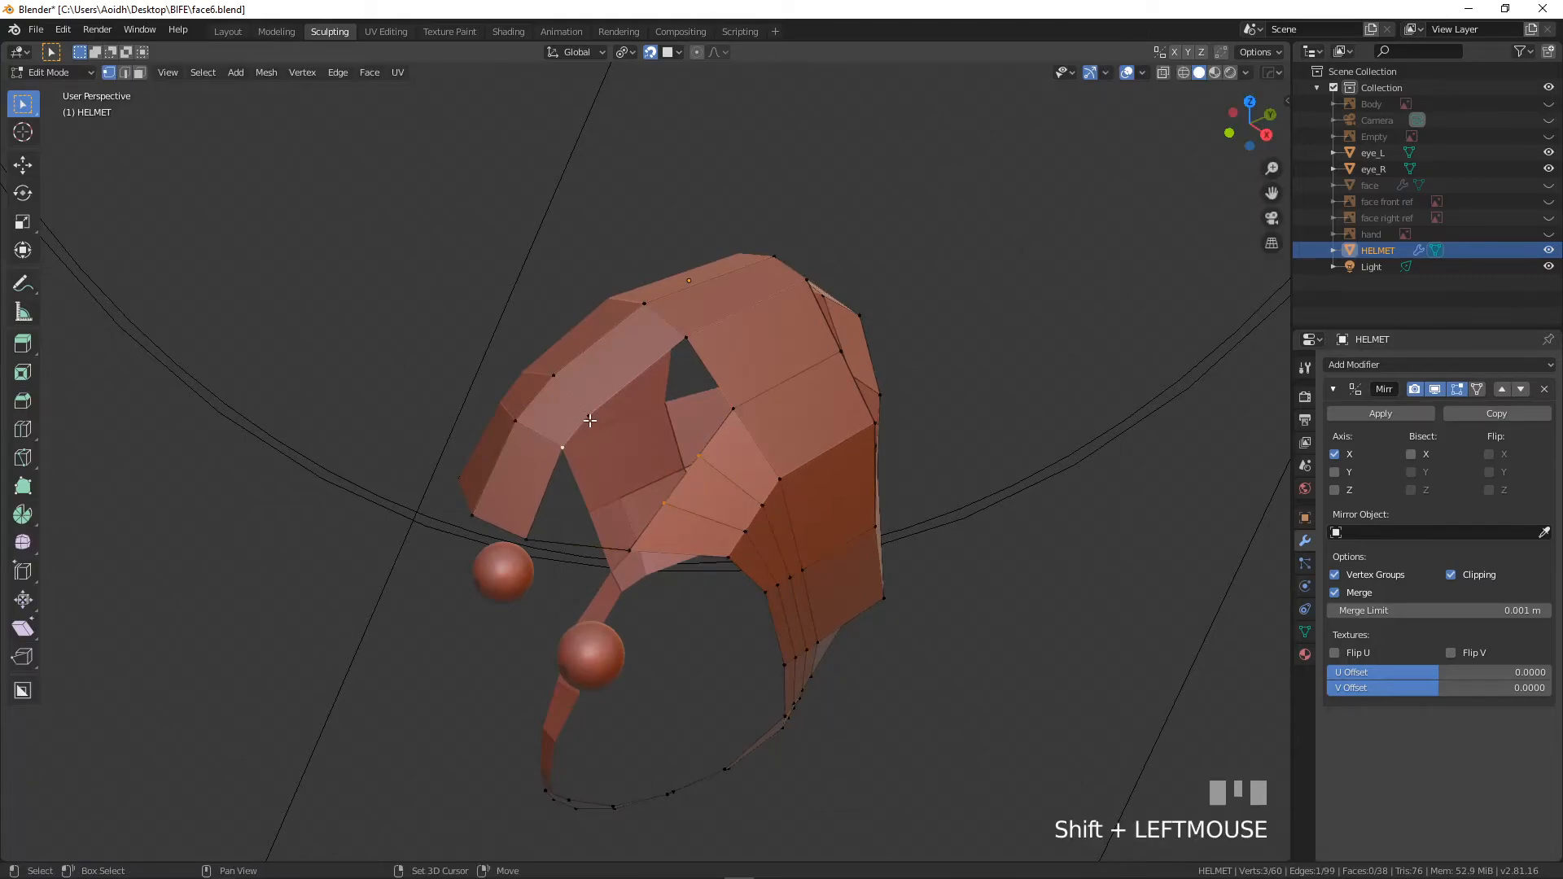
{"action": "key", "text": "f"}
{"action": "left_click", "coordinate": [542, 498]}
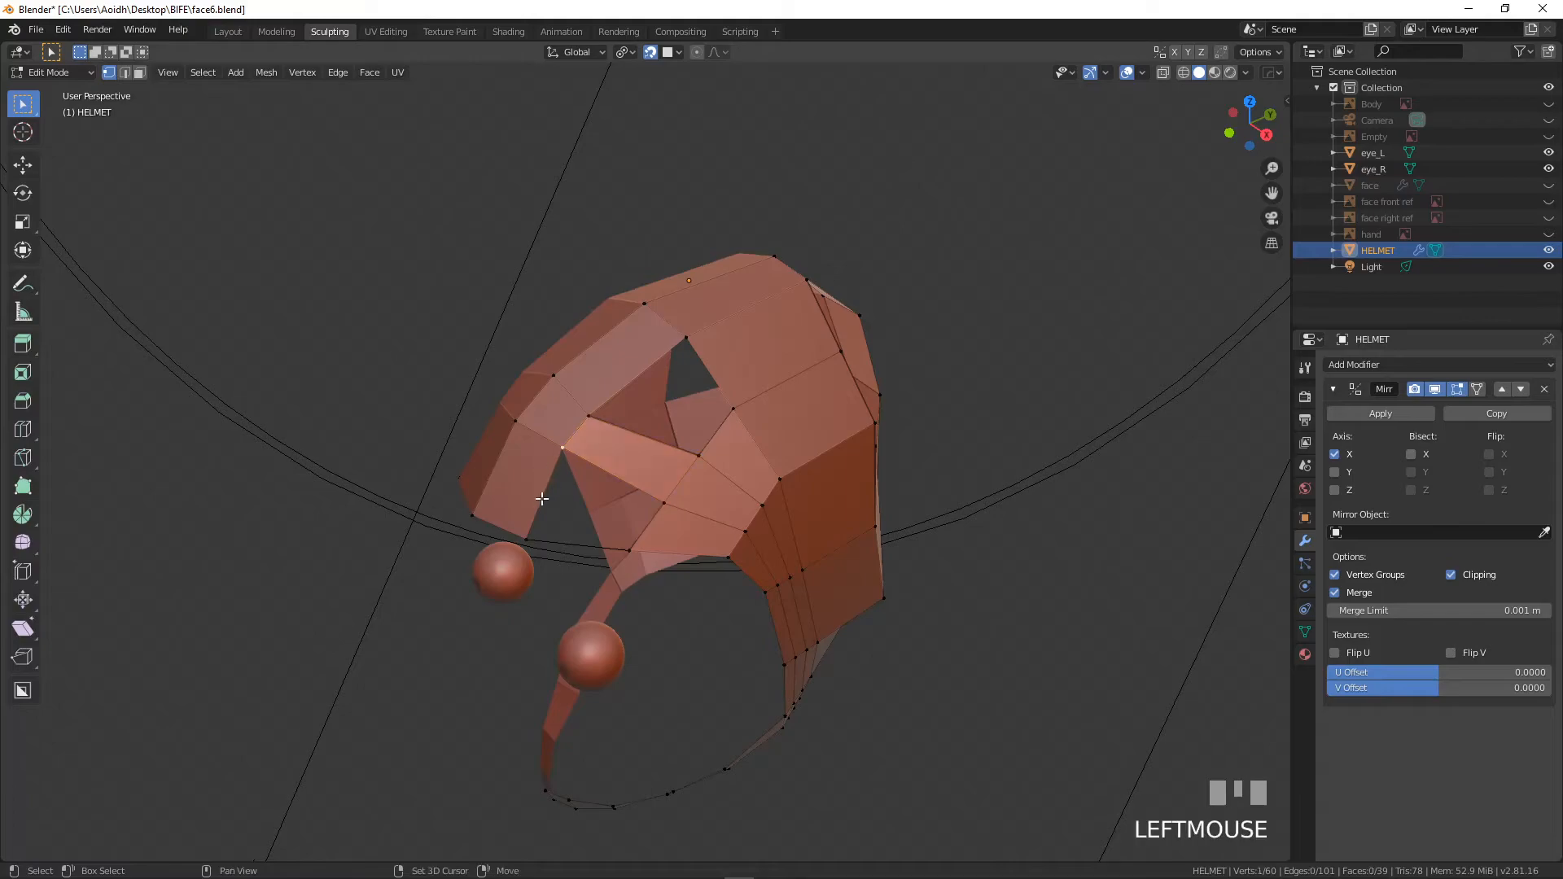
{"action": "key", "text": "f"}
{"action": "left_click", "coordinate": [698, 456]}
{"action": "left_click", "coordinate": [575, 407], "text": "shift"}
{"action": "key", "text": "f"}
- Move the rear vertex of the uppermost side loop to round out the edge of the back opening
{"action": "middle_click_drag", "start_coordinate": [734, 407], "coordinate": [607, 457]}
{"action": "scroll", "coordinate": [717, 390], "scroll_direction": "up", "scroll_amount": 3}
{"action": "left_click", "coordinate": [561, 370]}
{"action": "key", "text": "g"}
{"action": "left_click", "coordinate": [510, 367]}
- Fill the upper and lower faces of the opening between the side panels and the strip at the back of the head
{"action": "left_click", "coordinate": [528, 438], "text": "shift"}
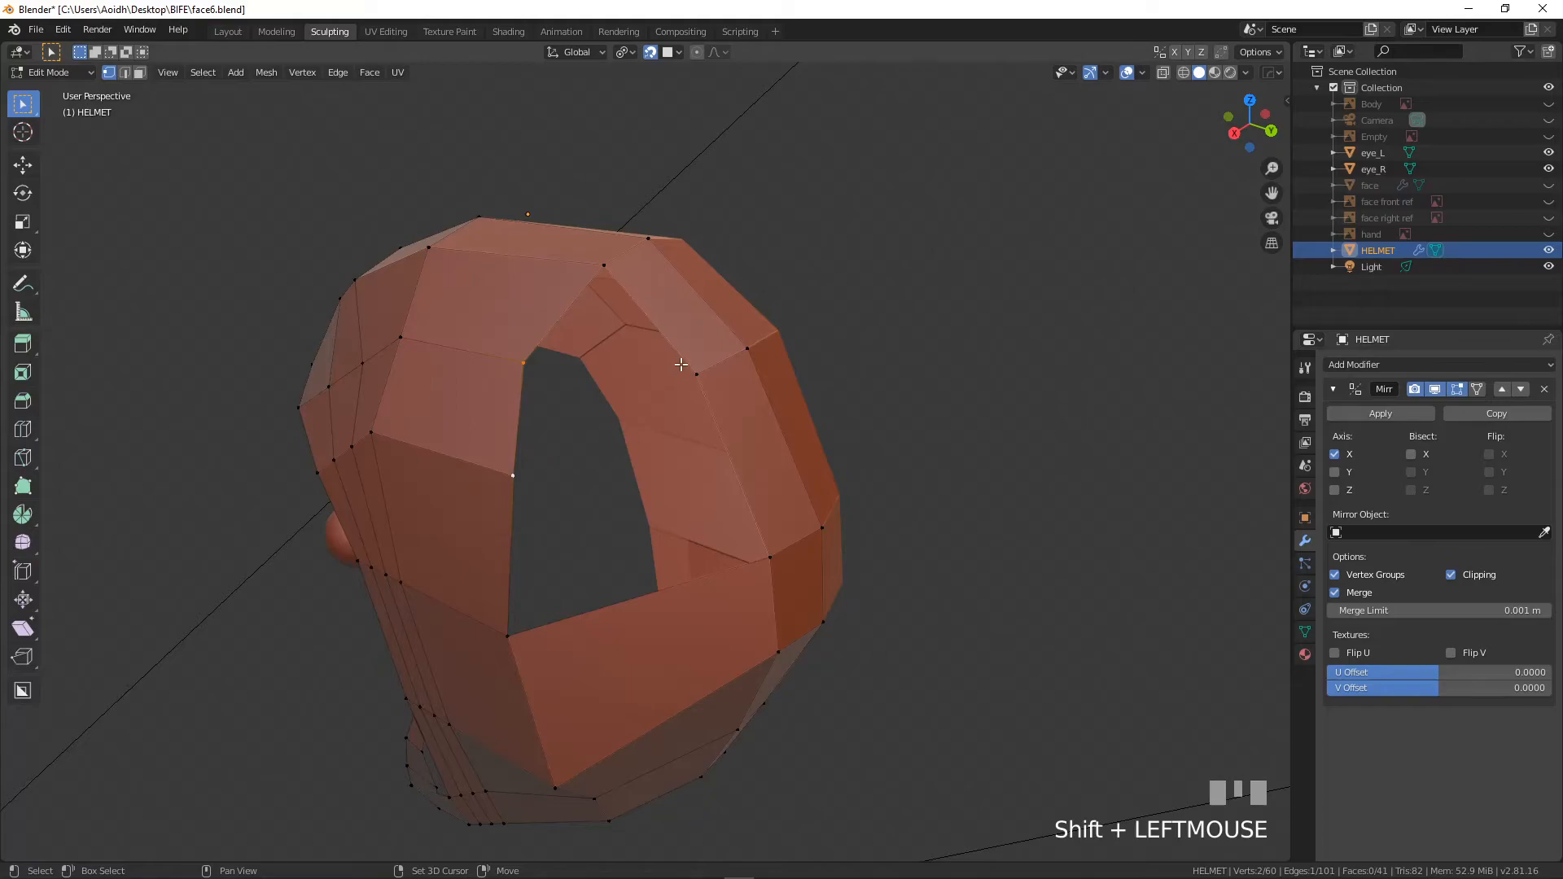
{"action": "key", "text": "f"}
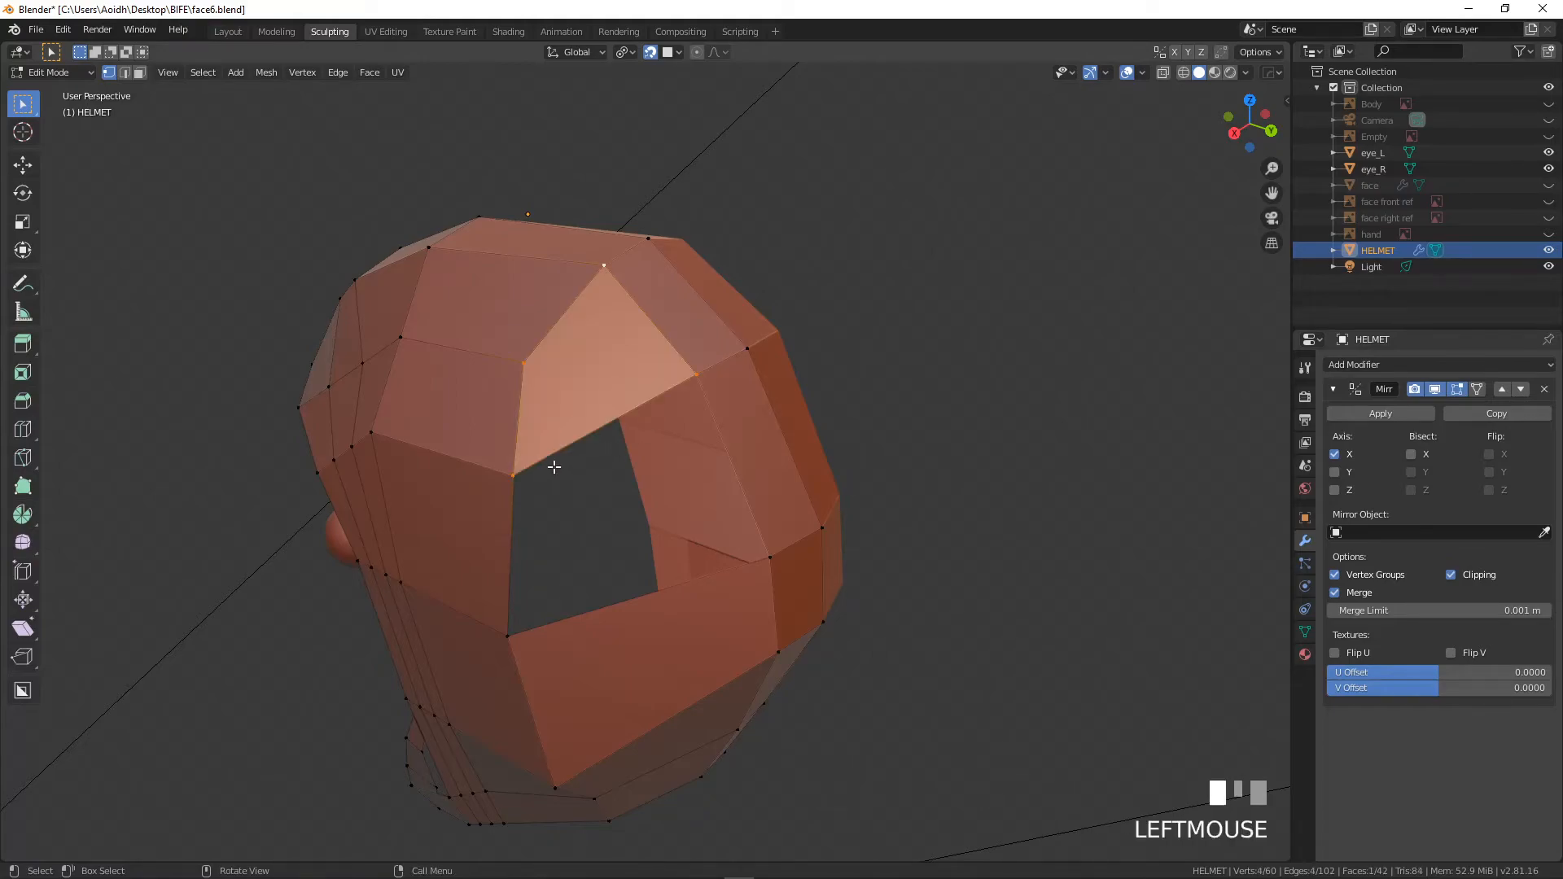
{"action": "left_click", "coordinate": [687, 384], "text": "shift"}
{"action": "key", "text": "f"}
{"action": "scroll", "coordinate": [684, 401], "scroll_direction": "down", "scroll_amount": 4}
{"action": "middle_click_drag", "start_coordinate": [644, 488], "coordinate": [674, 477]}
{"action": "scroll", "coordinate": [635, 482], "scroll_direction": "down", "scroll_amount": 3}
{"action": "scroll", "coordinate": [683, 527], "scroll_direction": "up", "scroll_amount": 3}
{"action": "key", "text": "Tab"}
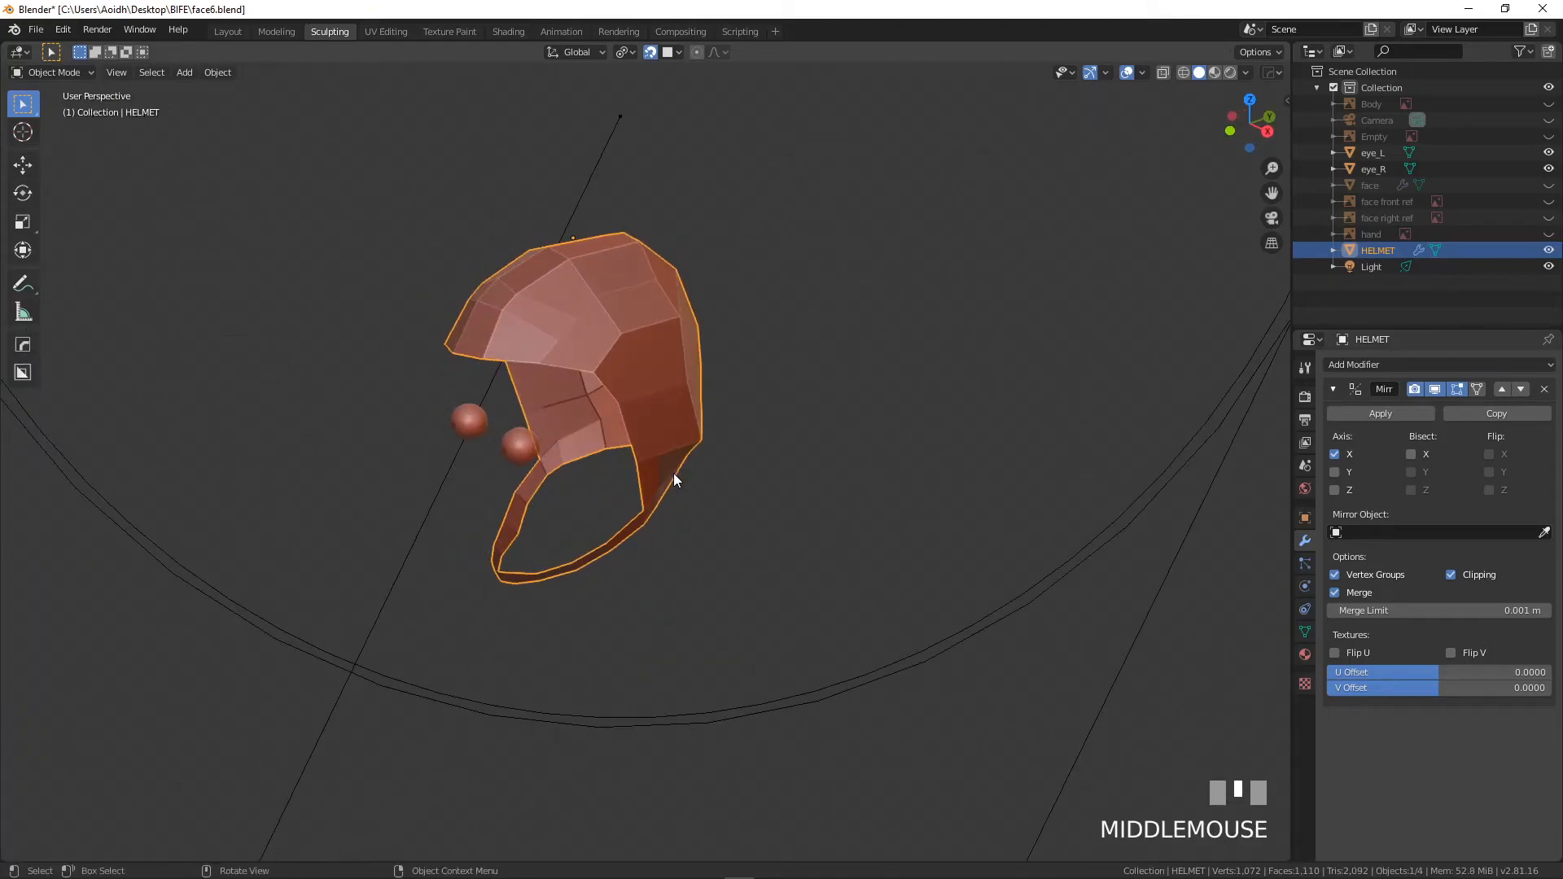
{"action": "key", "text": "Tab"}
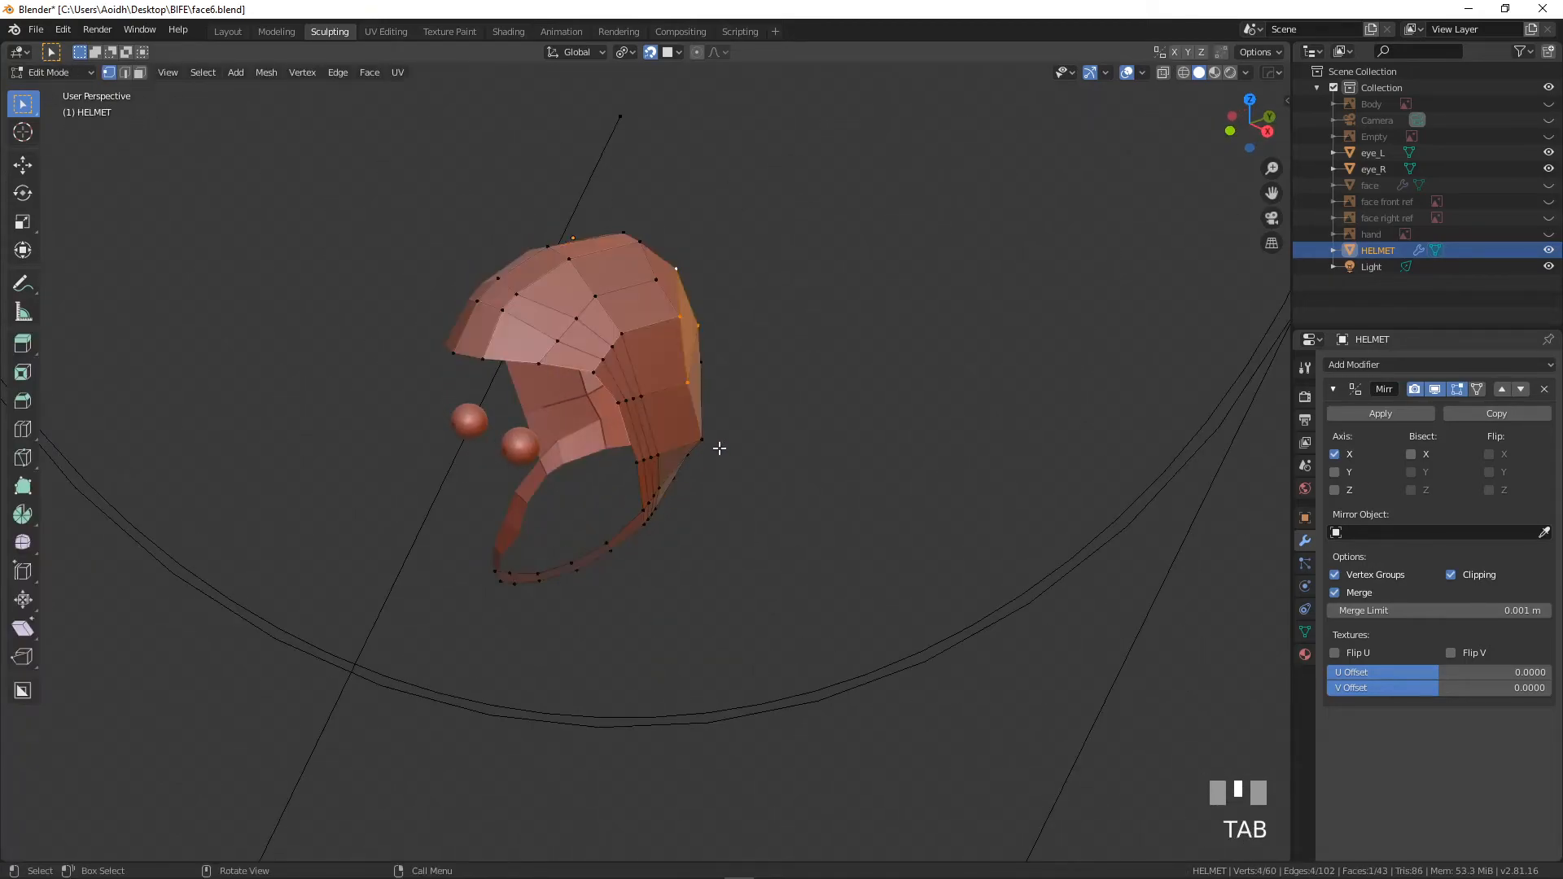
- Extrude the entire helmet mesh in place and scale the new shell up slightly to give the helmet thickness
{"action": "key", "text": "a"}
{"action": "middle_click_drag", "start_coordinate": [716, 447], "coordinate": [723, 451]}
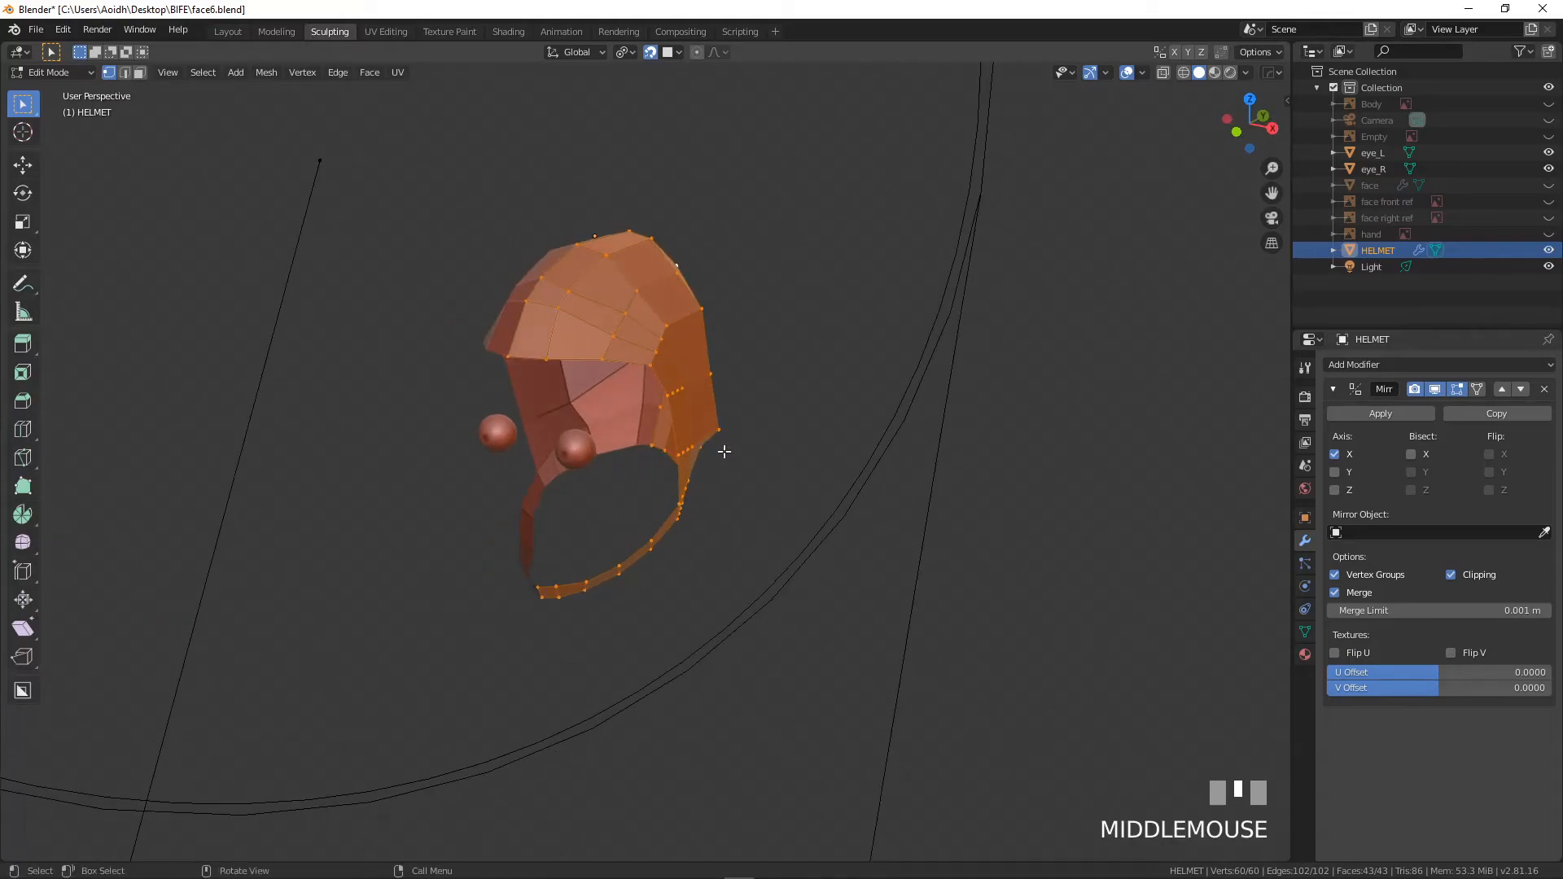
{"action": "key", "text": "e"}
{"action": "key", "text": "Escape"}
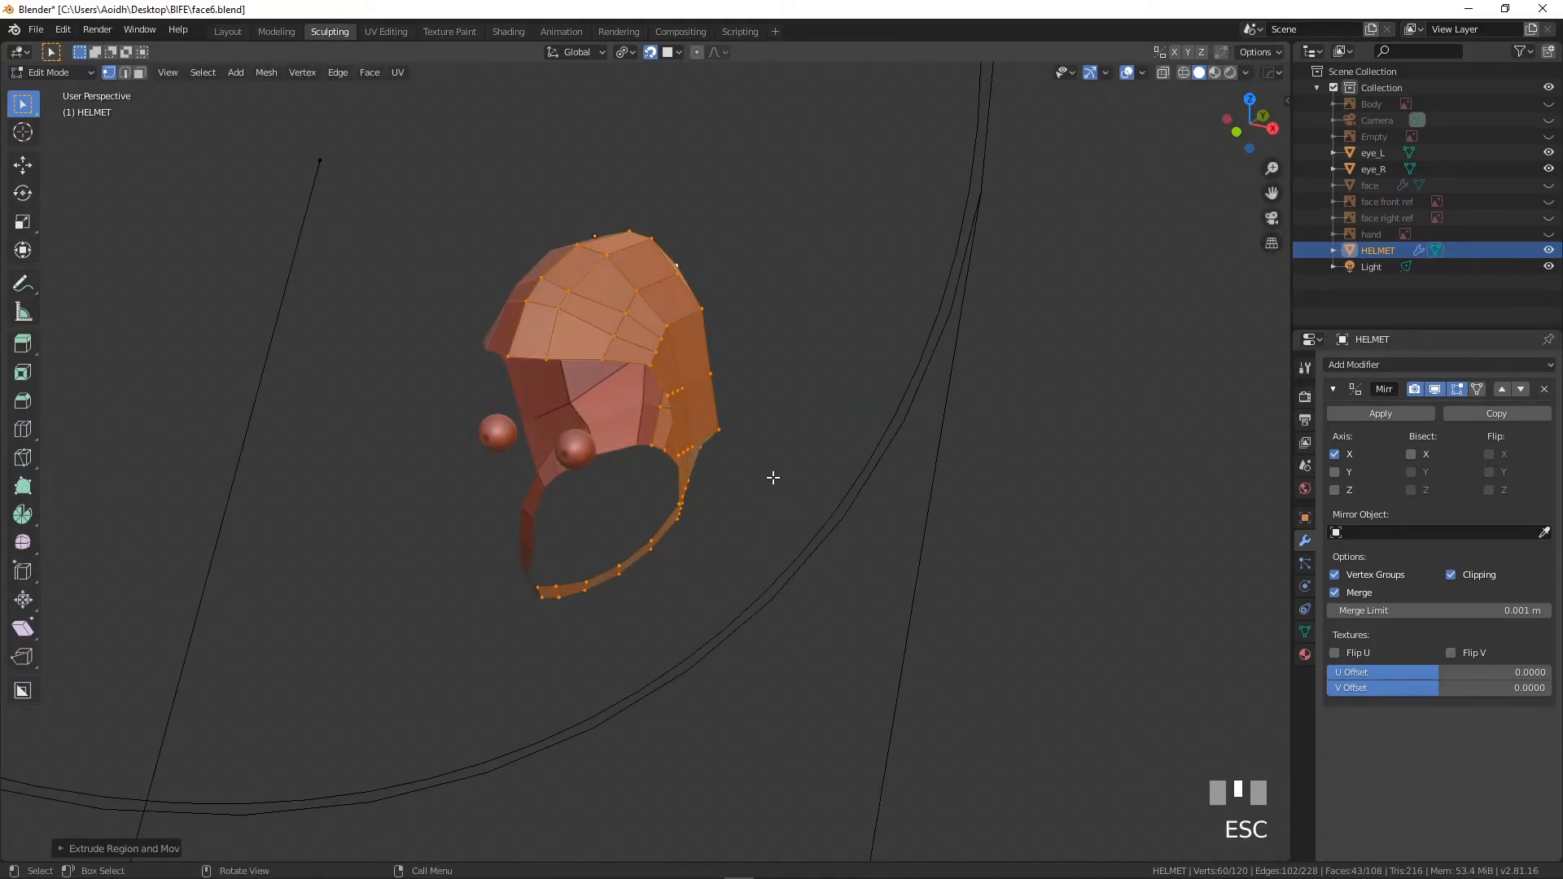
{"action": "key", "text": "s"}
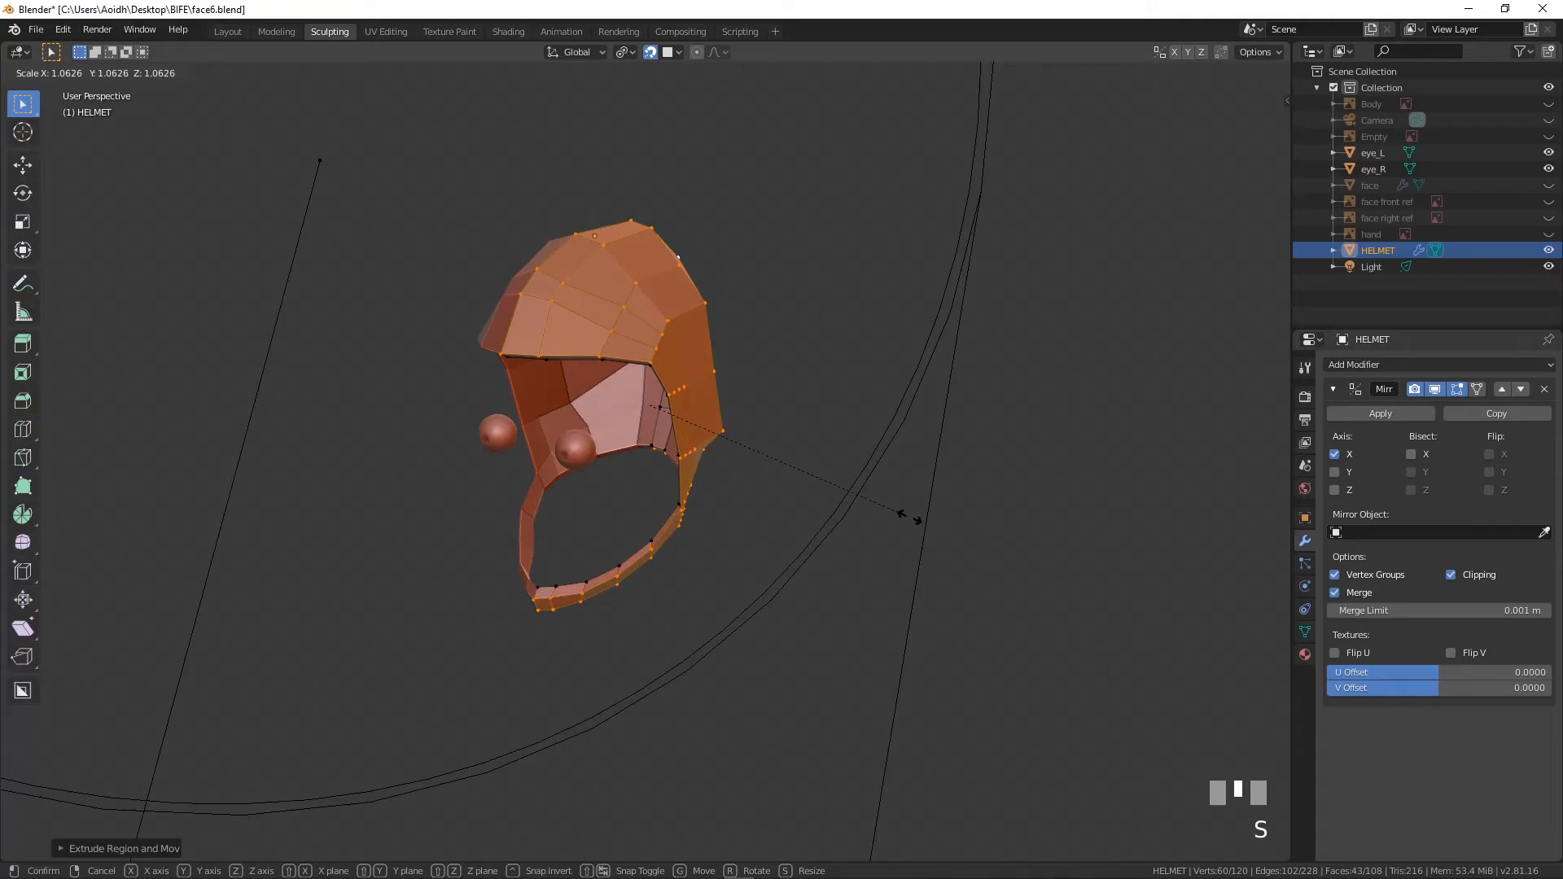
{"action": "left_click", "coordinate": [924, 517]}
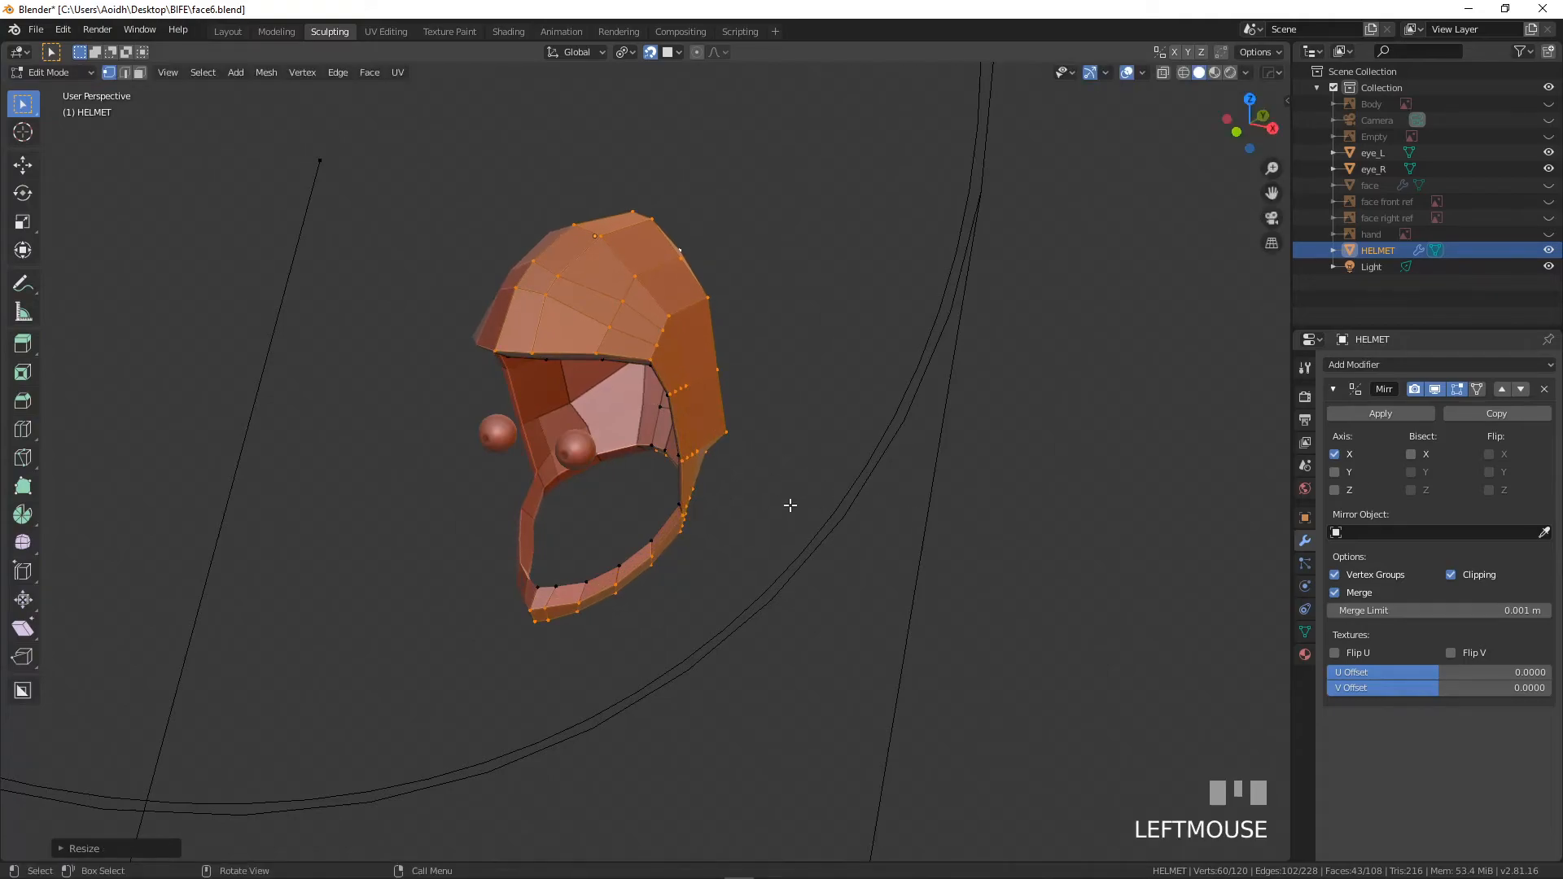
- Move the extruded outer shell about 0.02 m outward along X
{"action": "key", "text": "g"}
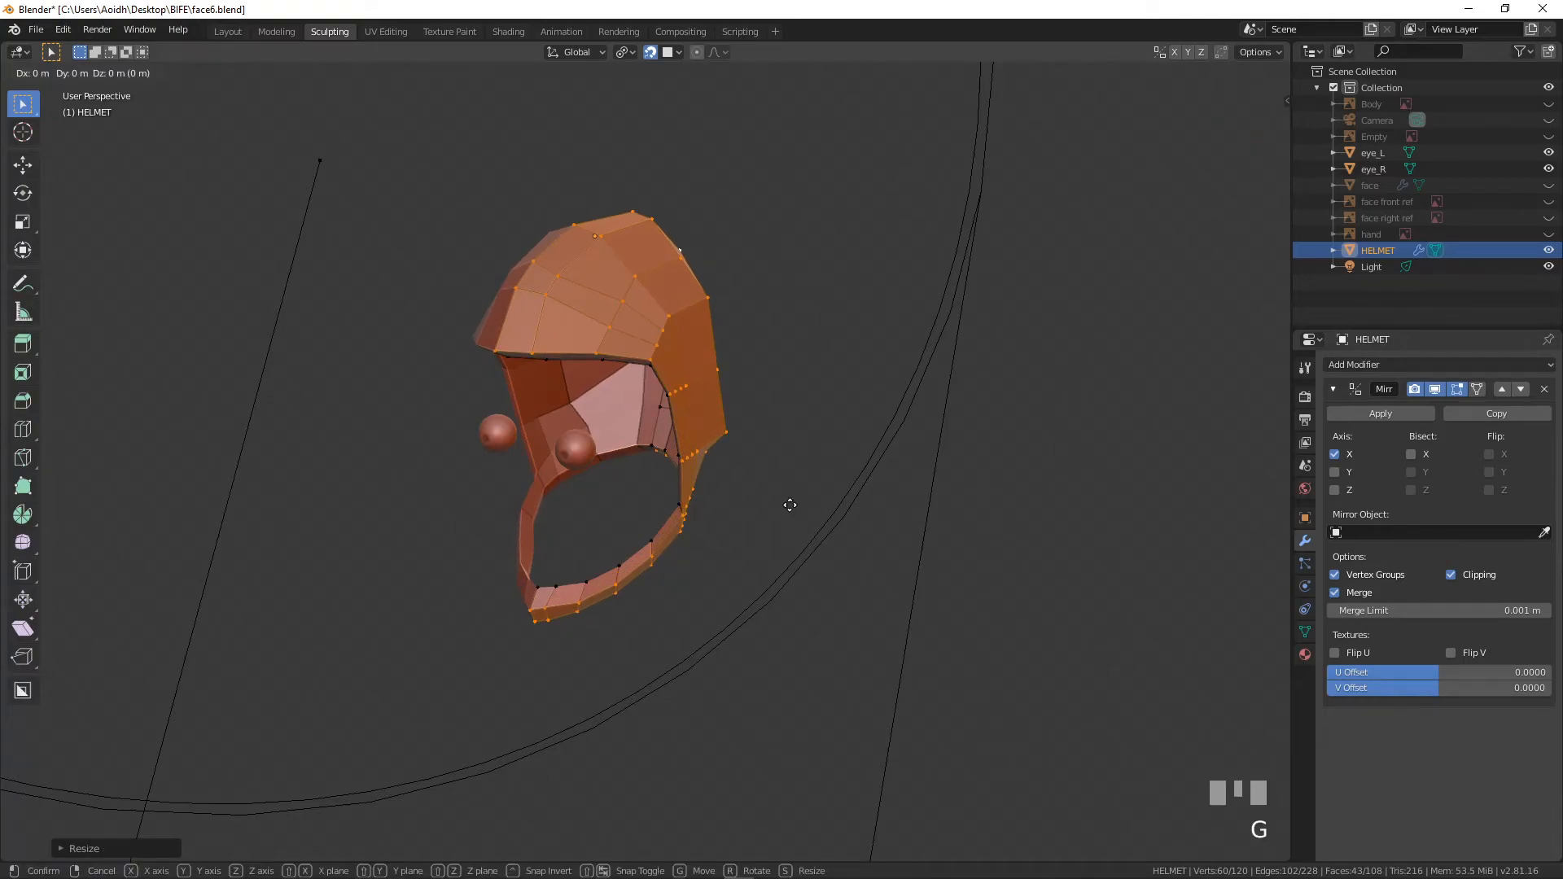
{"action": "key", "text": "x"}
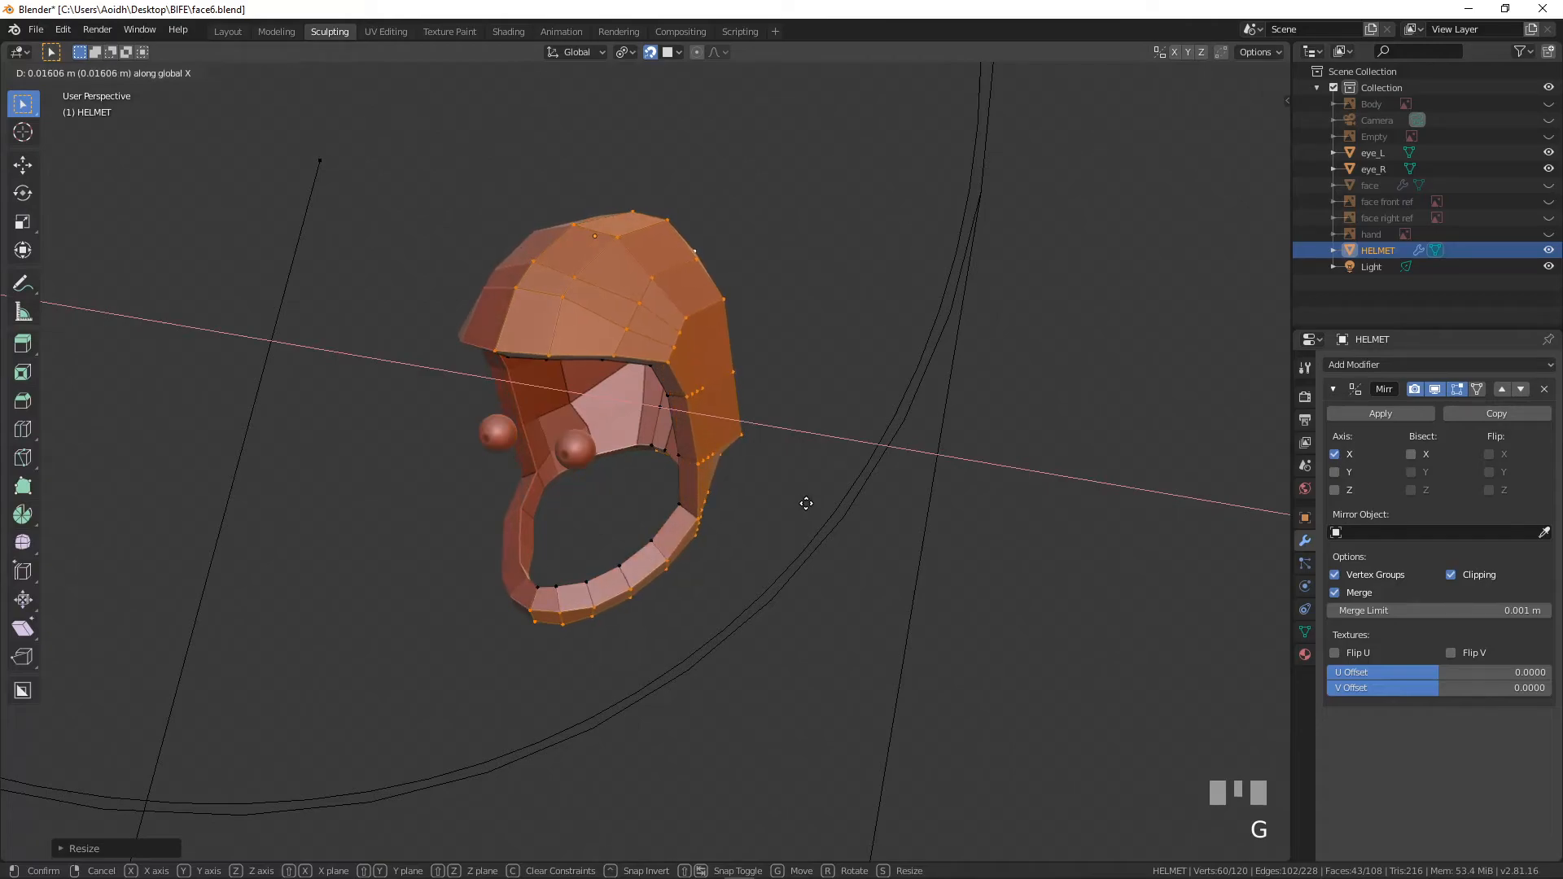
{"action": "left_click", "coordinate": [812, 502]}
{"action": "middle_click_drag", "start_coordinate": [823, 499], "coordinate": [744, 451]}
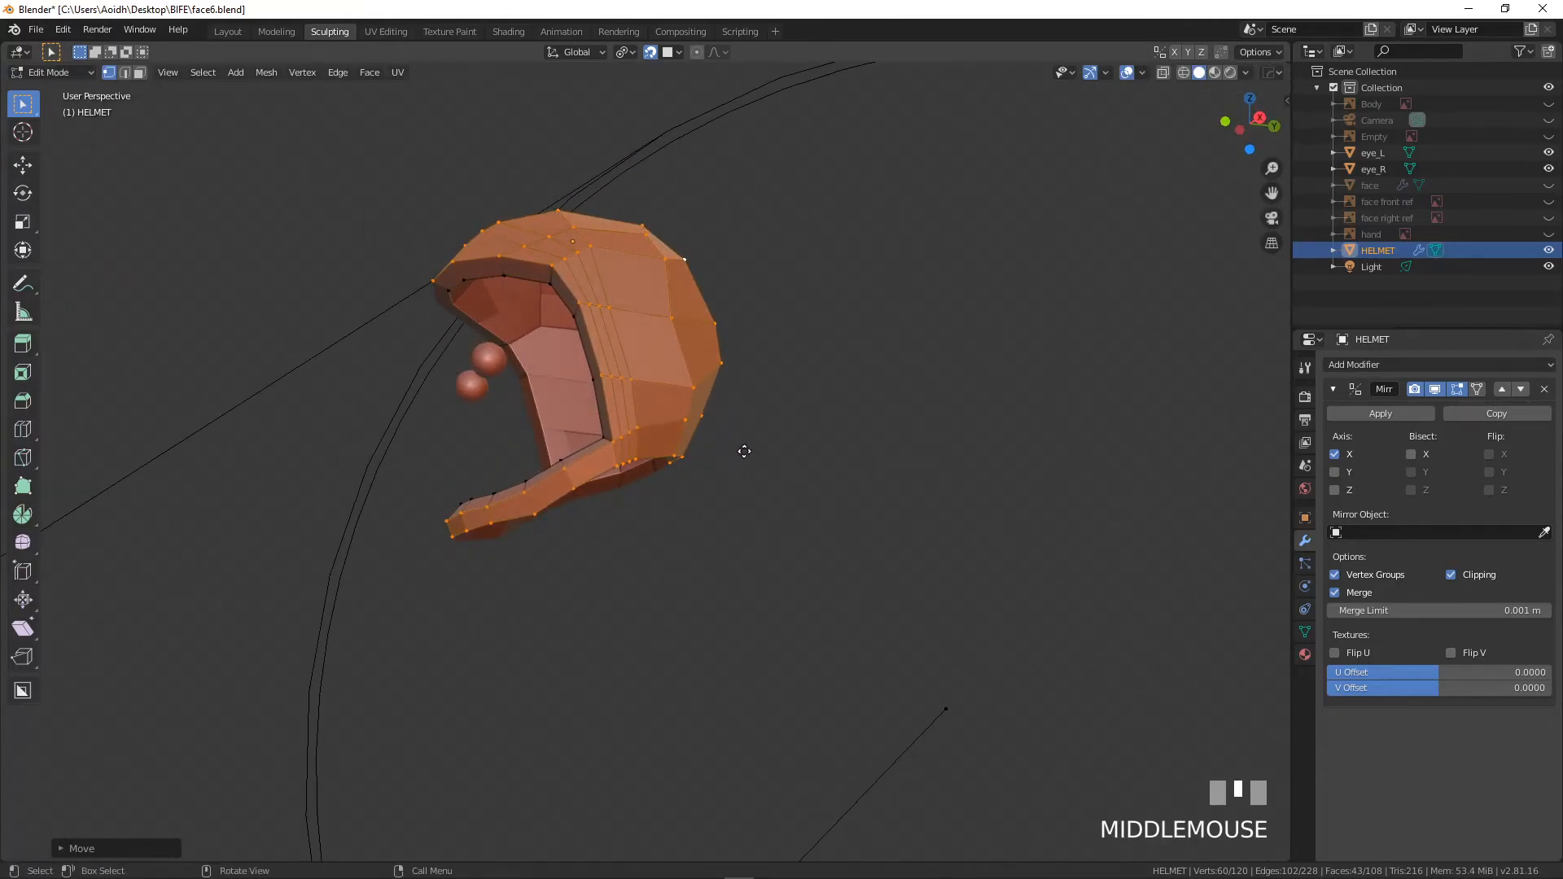
- Move the helmet's extruded outer shell slightly along Y
{"action": "key", "text": "g"}
{"action": "key", "text": "y"}
{"action": "left_click", "coordinate": [749, 449]}
{"action": "middle_click_drag", "start_coordinate": [743, 451], "coordinate": [682, 381]}
- Reveal all hidden objects and hide only the reference images: face front ref, face right ref, Empty, Body and hand
{"action": "key", "text": "Tab"}
{"action": "key", "text": "alt+h"}
{"action": "scroll", "coordinate": [736, 479], "scroll_direction": "up", "scroll_amount": 4}
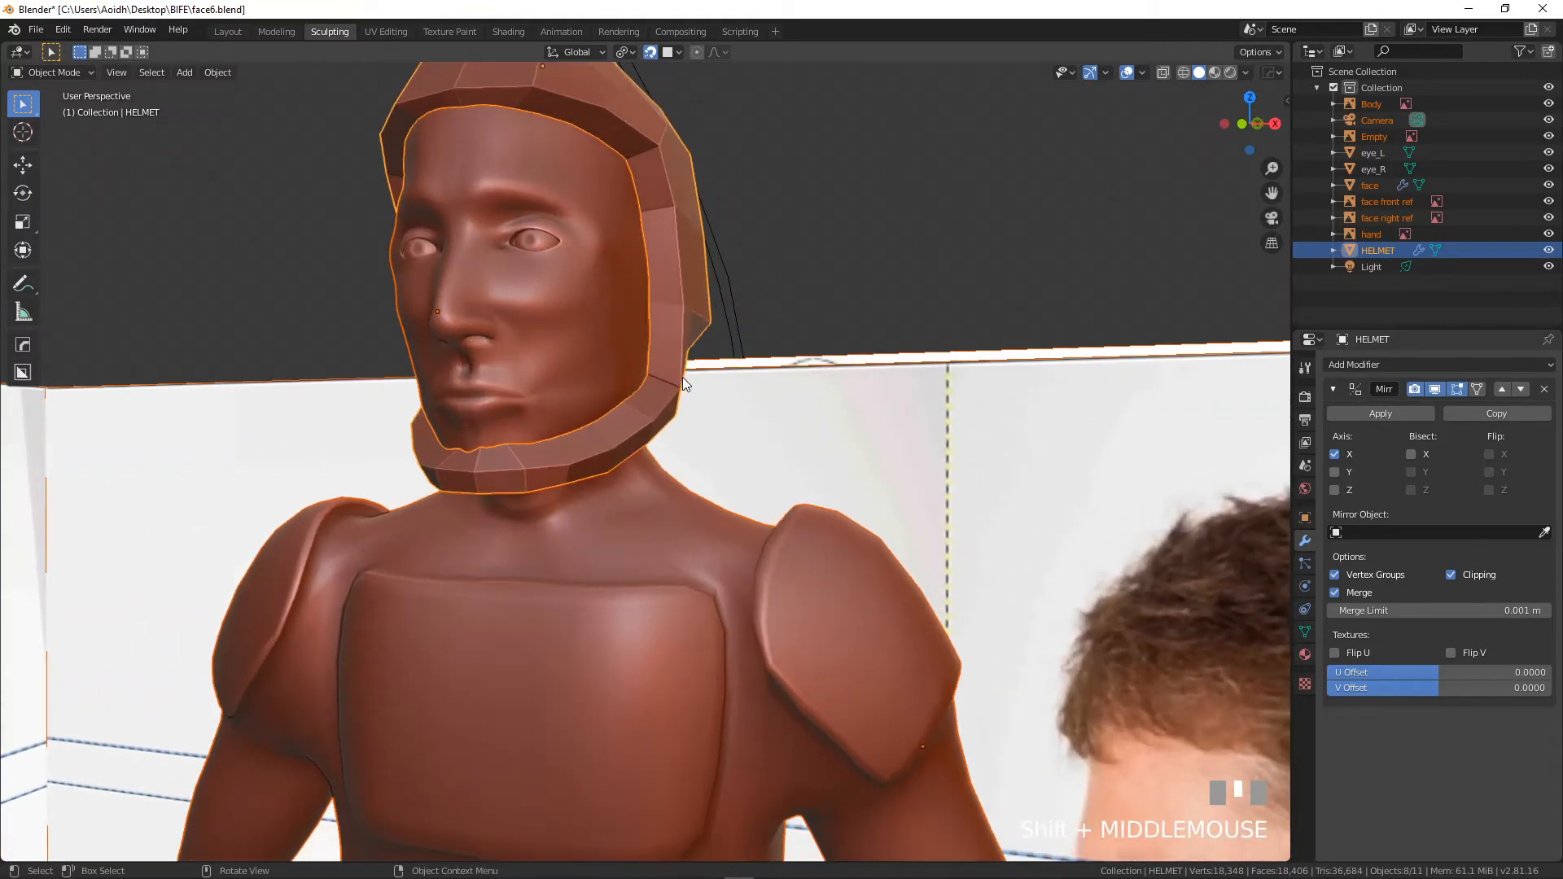
{"action": "scroll", "coordinate": [683, 373], "scroll_direction": "down", "scroll_amount": 3}
{"action": "left_click", "coordinate": [1548, 201]}
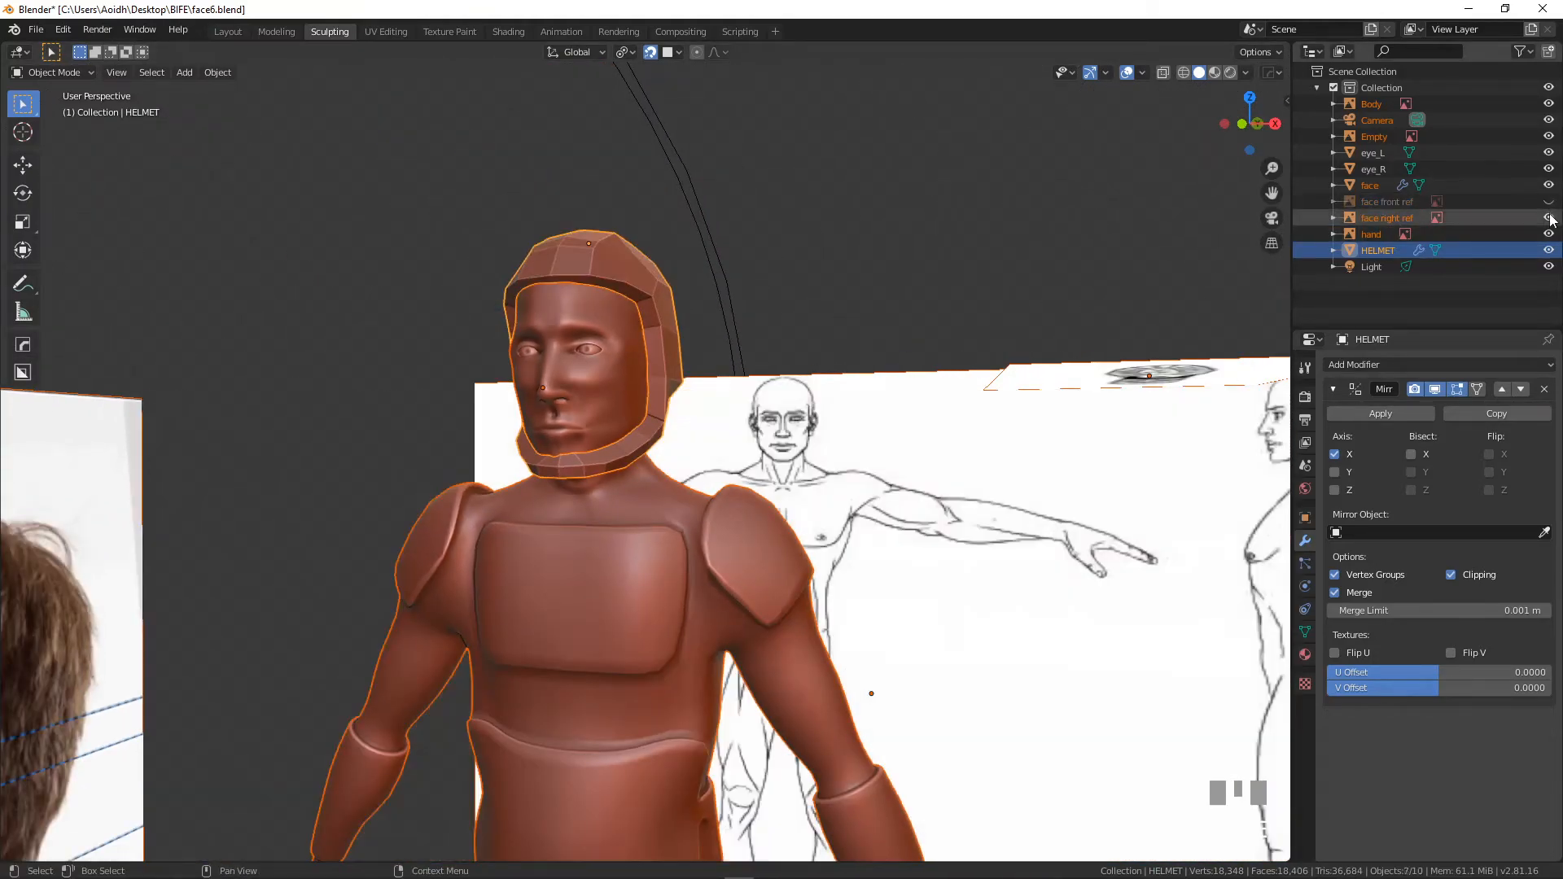
{"action": "left_click", "coordinate": [1549, 218]}
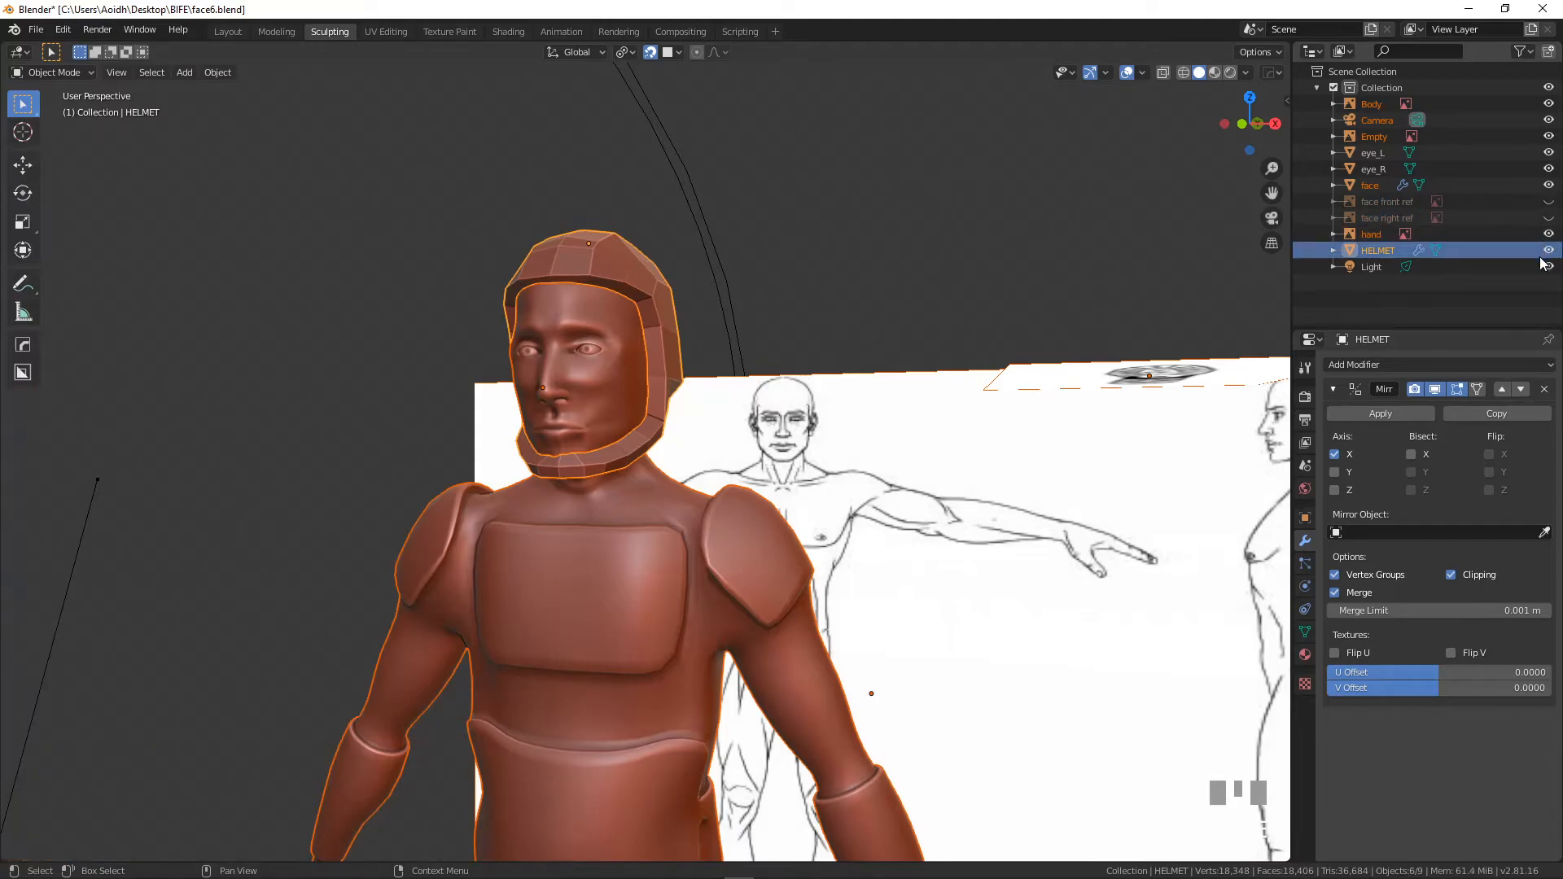
{"action": "left_click", "coordinate": [1549, 136]}
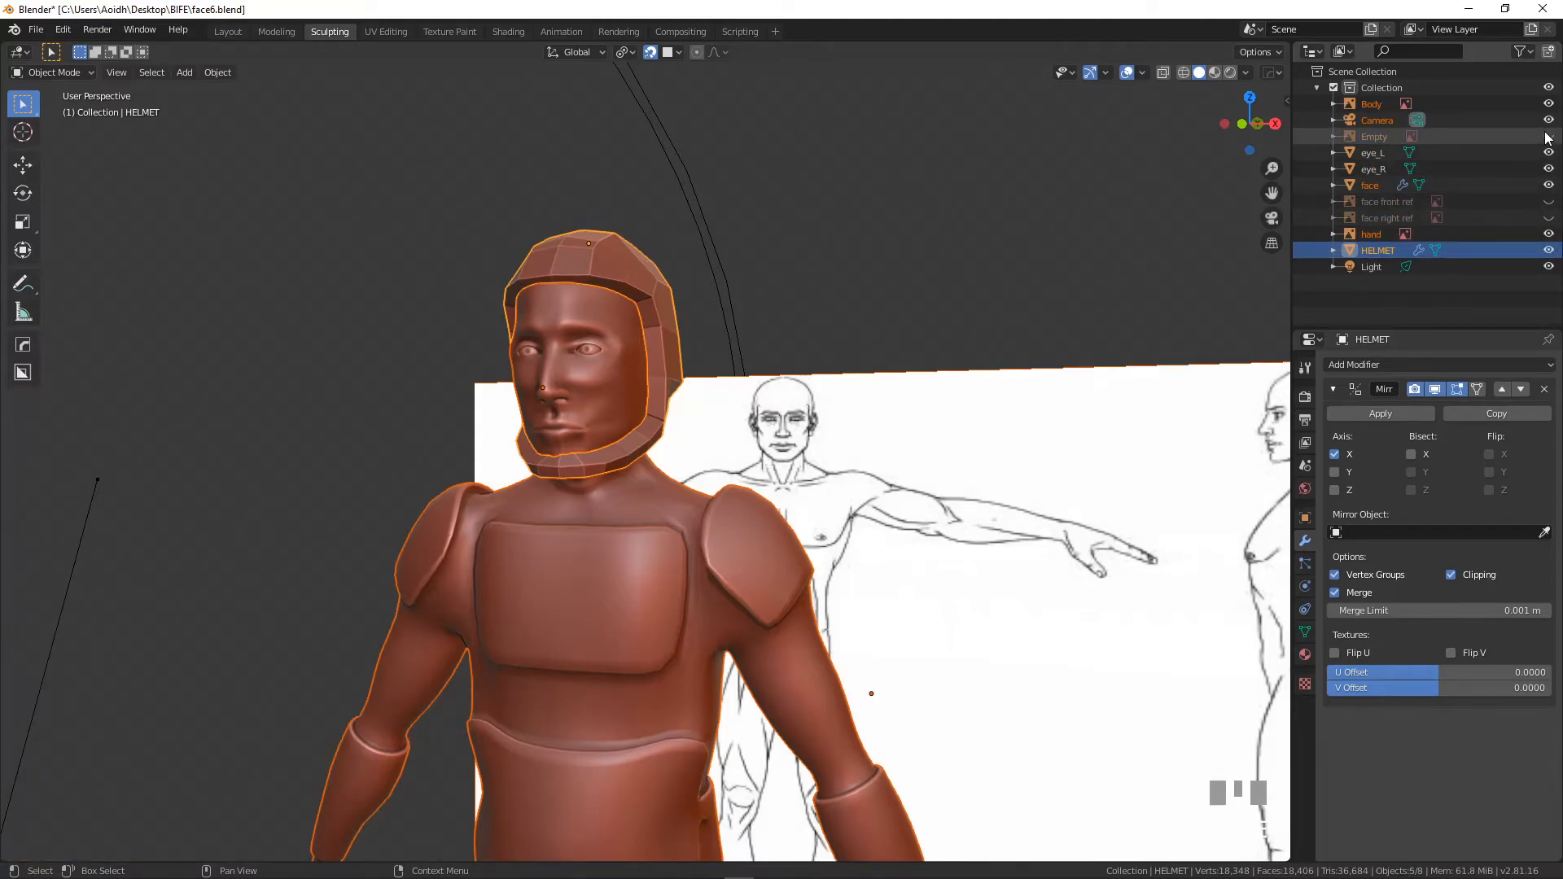
{"action": "left_click", "coordinate": [1548, 103]}
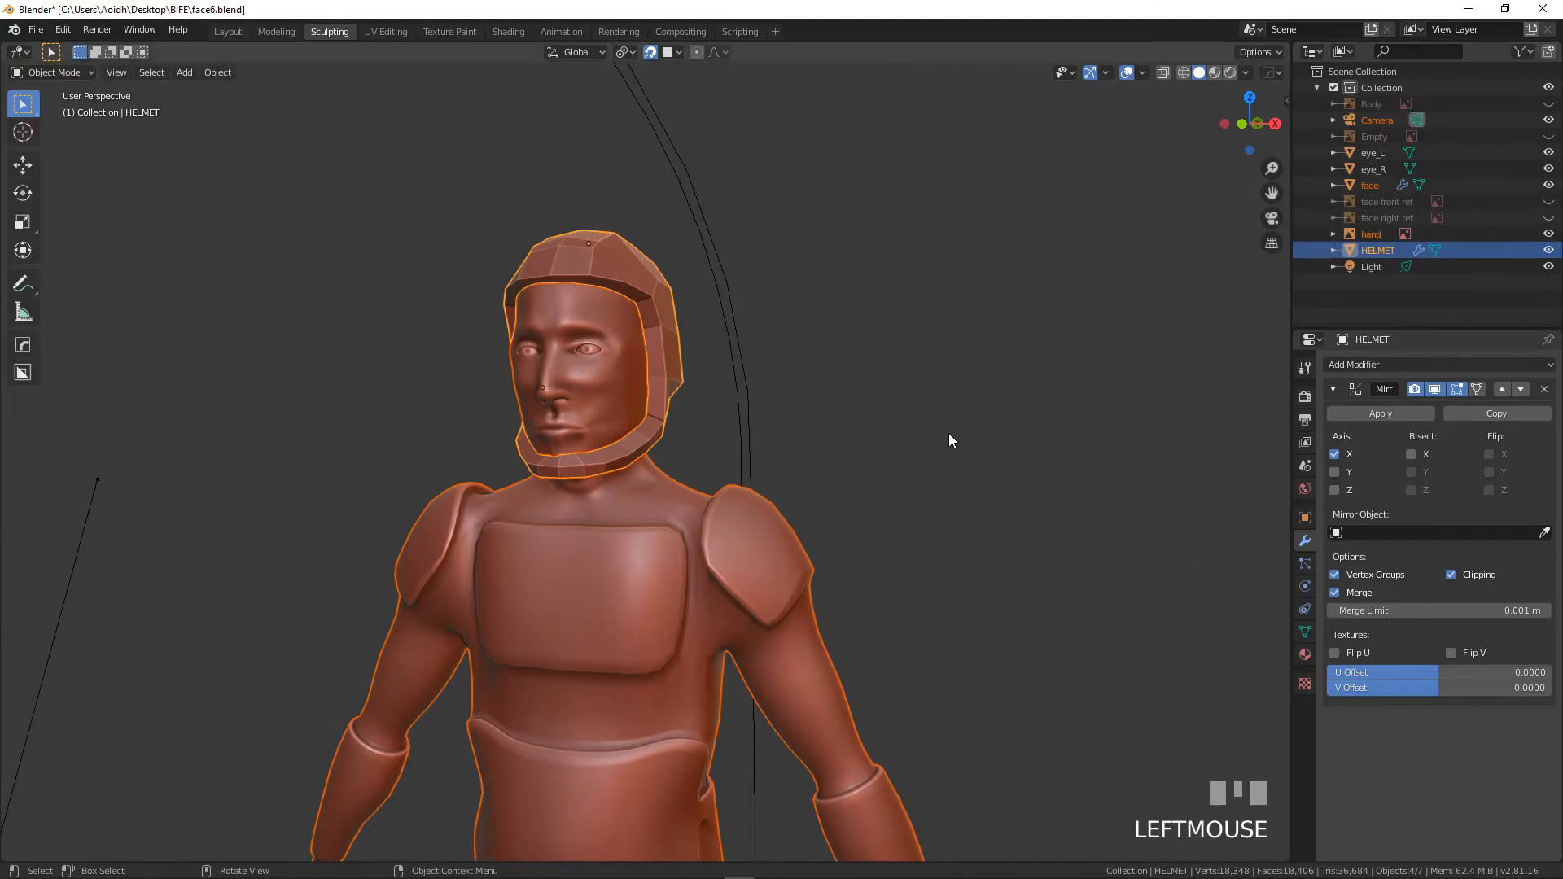
{"action": "scroll", "coordinate": [933, 448], "scroll_direction": "down", "scroll_amount": 5}
{"action": "middle_click_drag", "start_coordinate": [933, 447], "coordinate": [944, 444]}
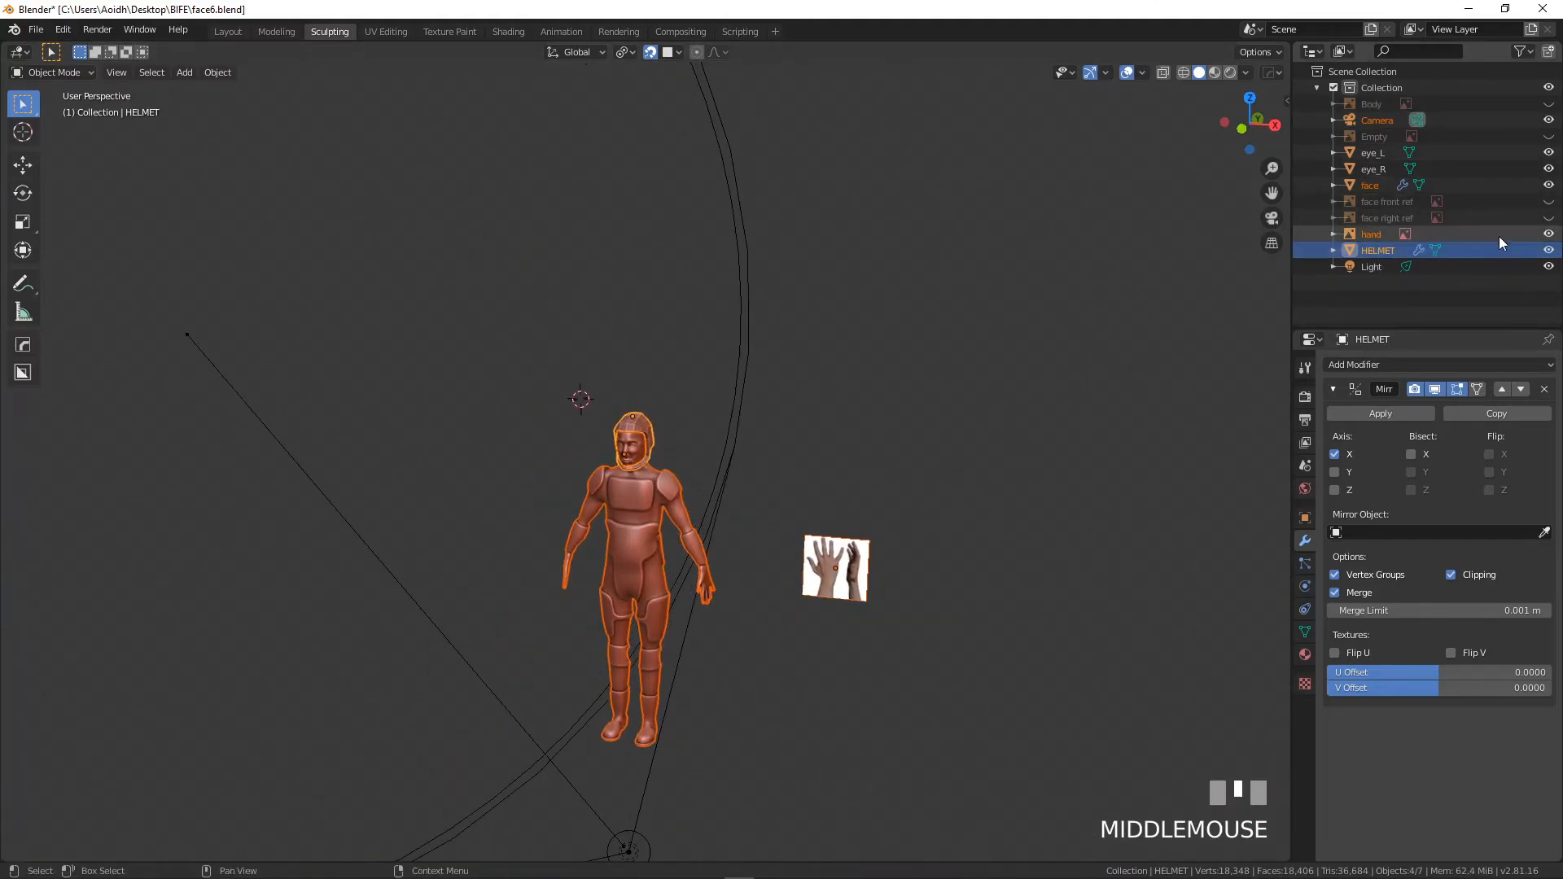
{"action": "left_click", "coordinate": [1548, 235]}
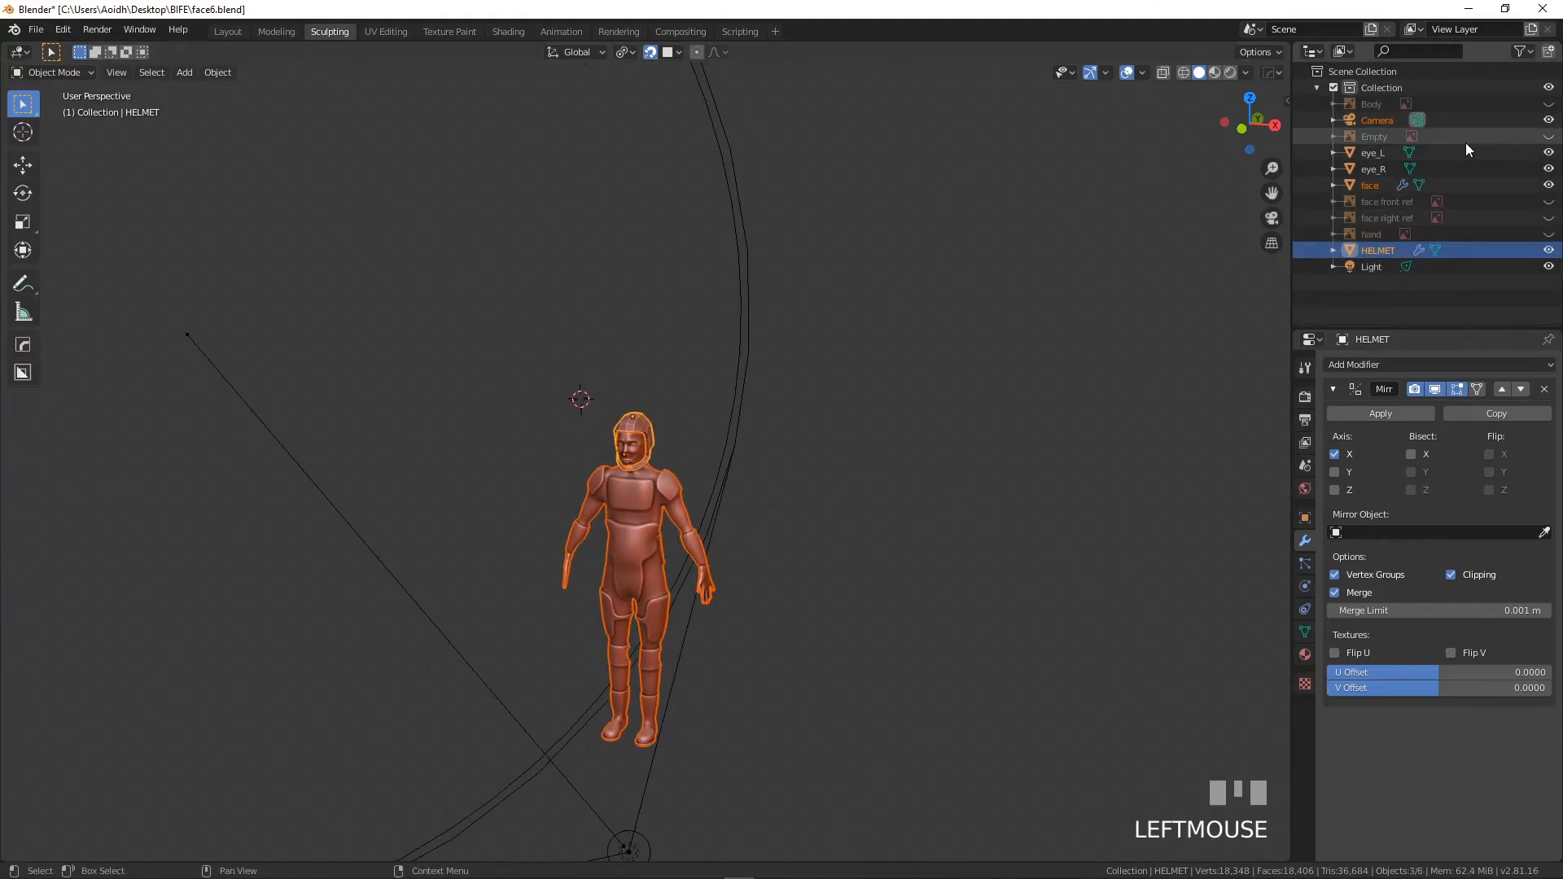
- Apply smooth shading to the helmet and the other selected objects
{"action": "scroll", "coordinate": [666, 559], "scroll_direction": "down", "scroll_amount": 1}
{"action": "scroll", "coordinate": [666, 558], "scroll_direction": "up", "scroll_amount": 7}
{"action": "middle_click_drag", "start_coordinate": [666, 557], "coordinate": [621, 569]}
{"action": "scroll", "coordinate": [628, 565], "scroll_direction": "up", "scroll_amount": 2, "text": "shift"}
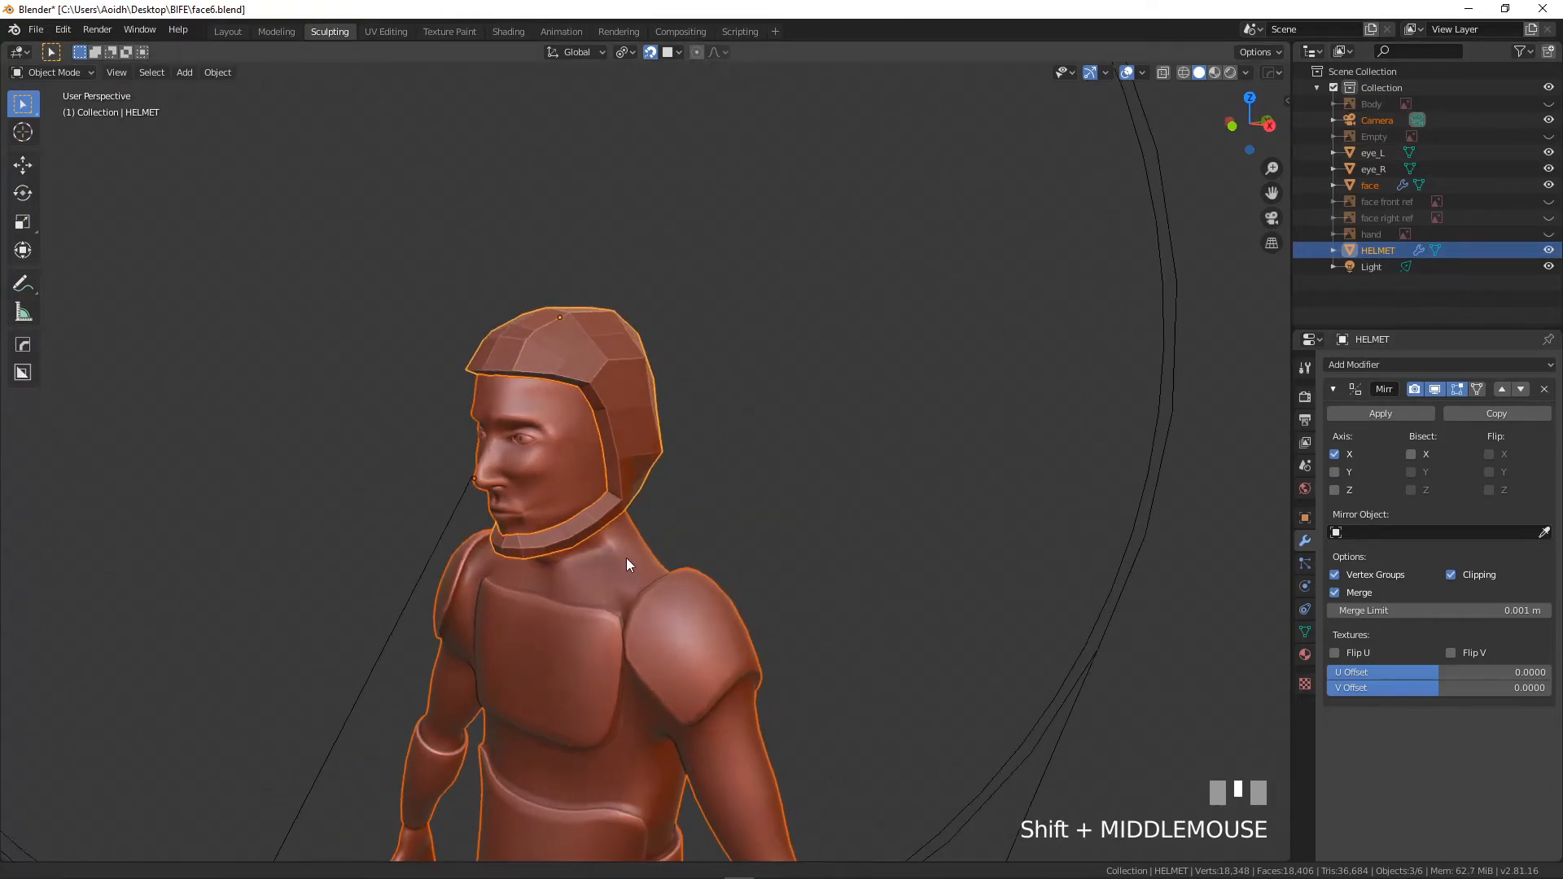
{"action": "scroll", "coordinate": [680, 562], "scroll_direction": "up", "scroll_amount": 2}
{"action": "scroll", "coordinate": [681, 562], "scroll_direction": "up", "scroll_amount": 1}
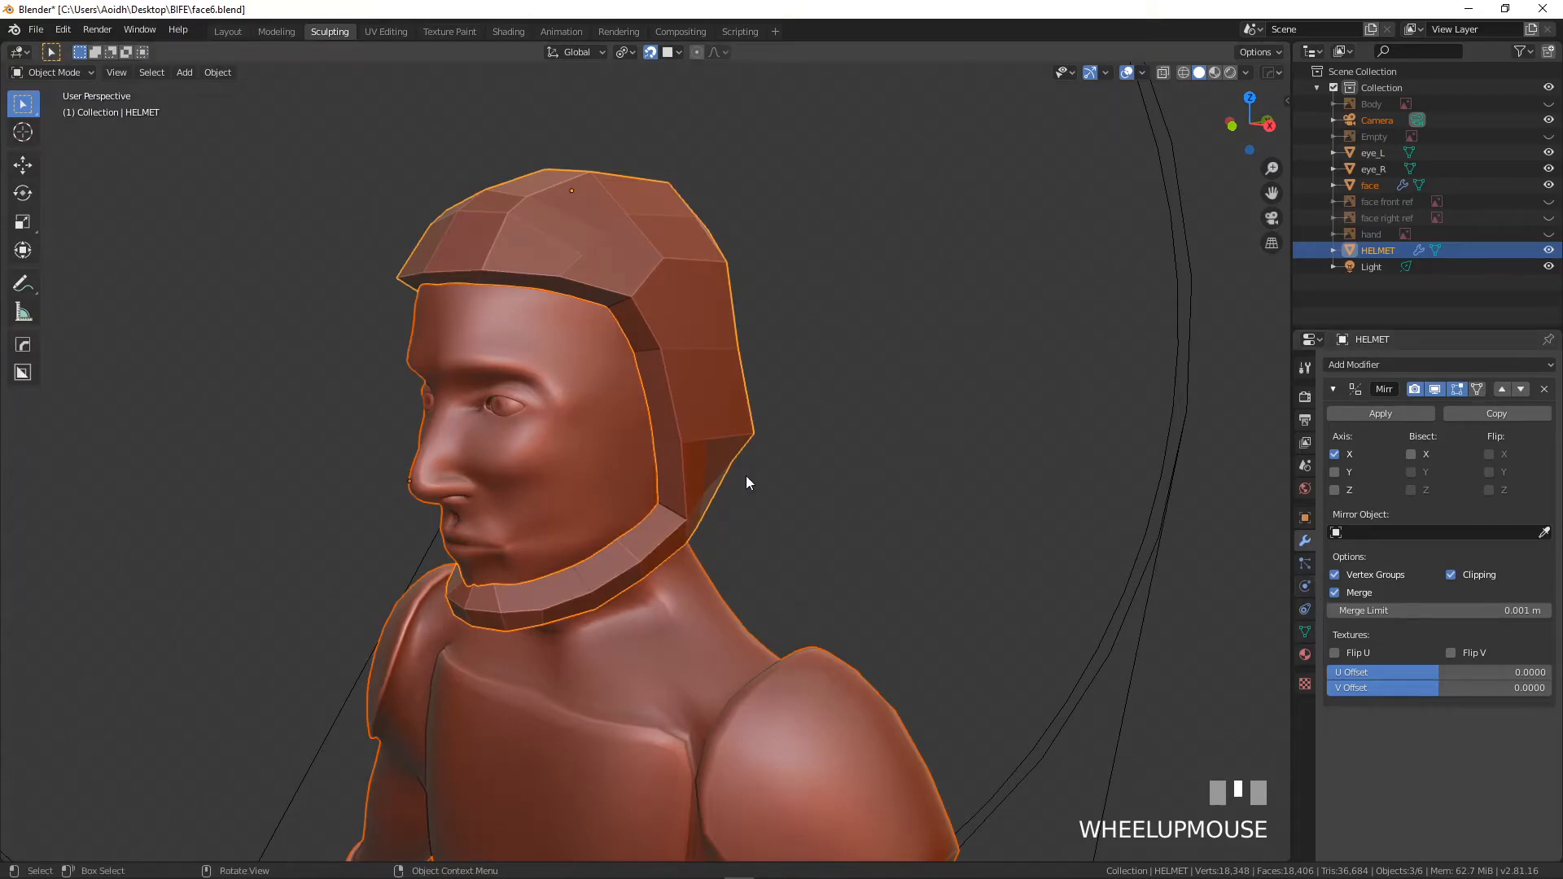
{"action": "left_click", "coordinate": [217, 71]}
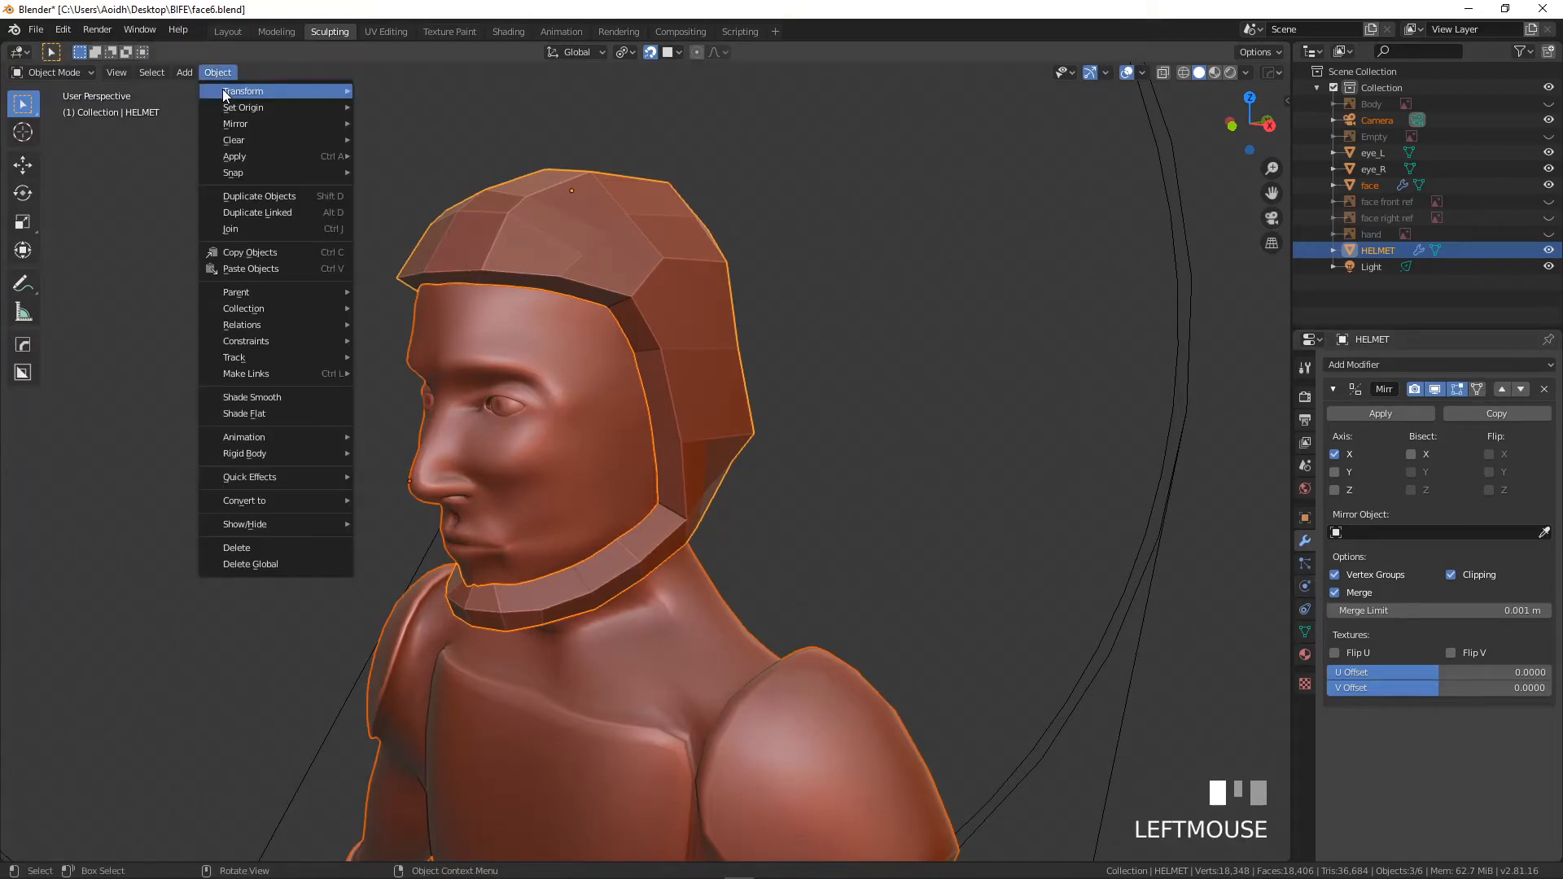
{"action": "left_click", "coordinate": [281, 397]}
- Add a Subdivision Surface modifier to the helmet
{"action": "left_click", "coordinate": [1354, 365]}
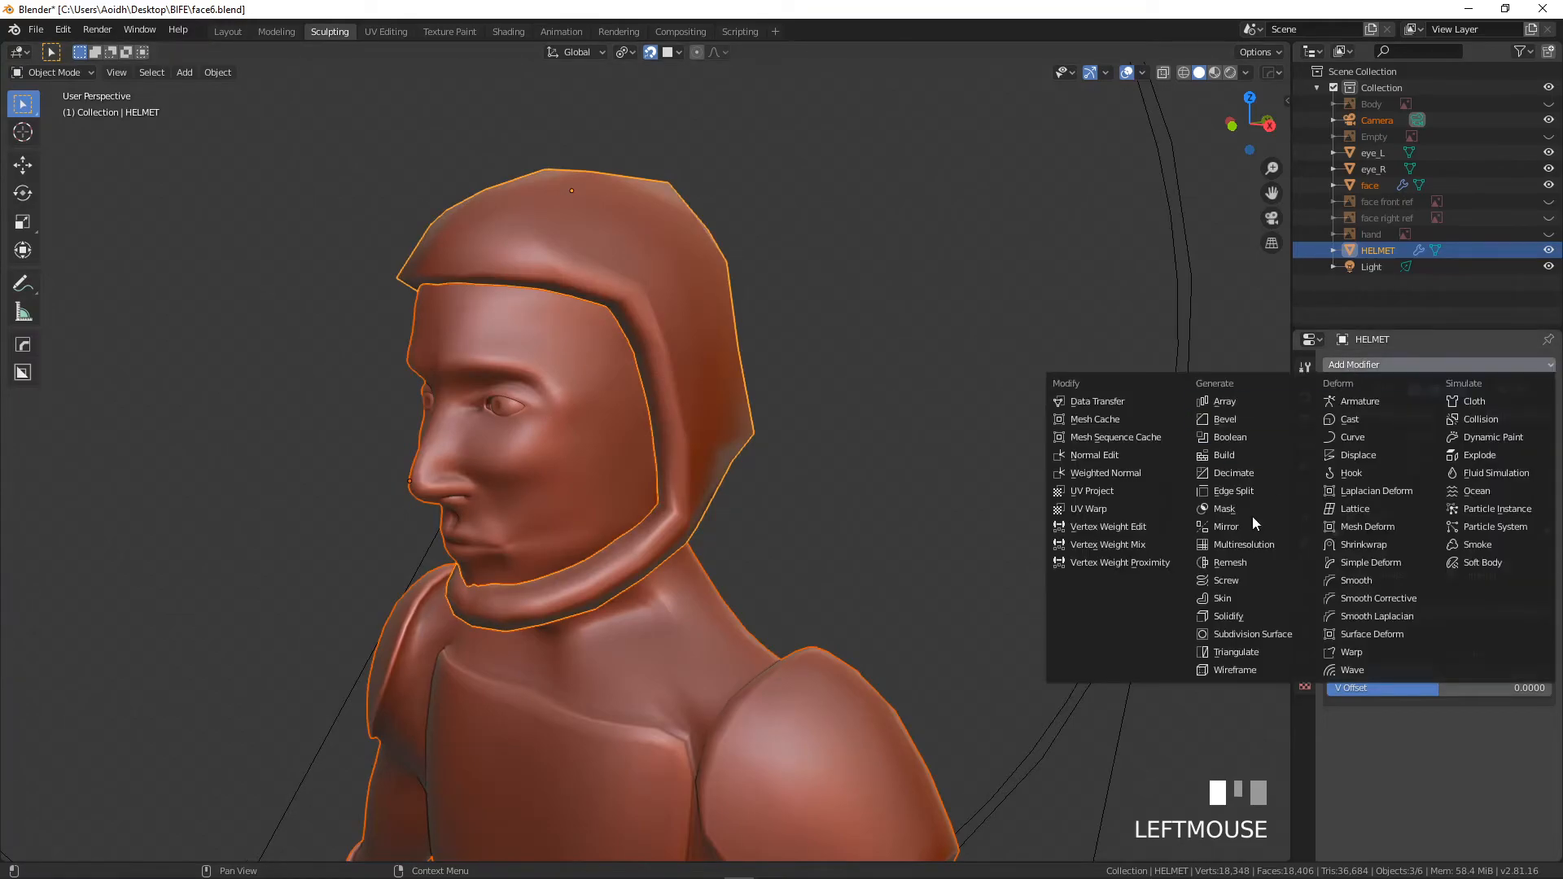
{"action": "left_click", "coordinate": [1241, 640]}
{"action": "middle_click_drag", "start_coordinate": [817, 535], "coordinate": [513, 487]}
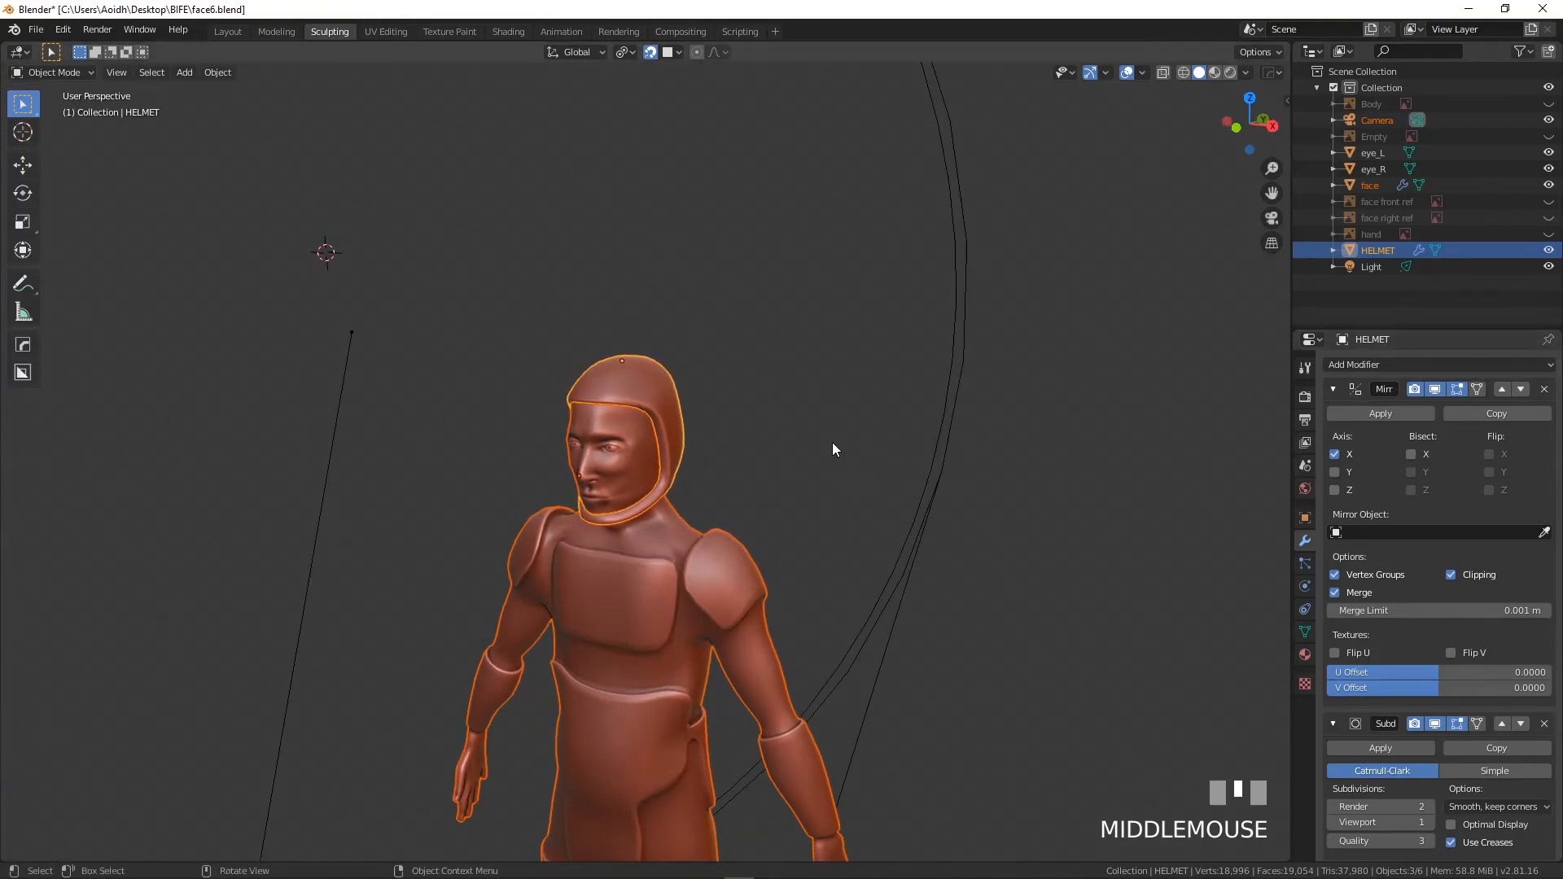
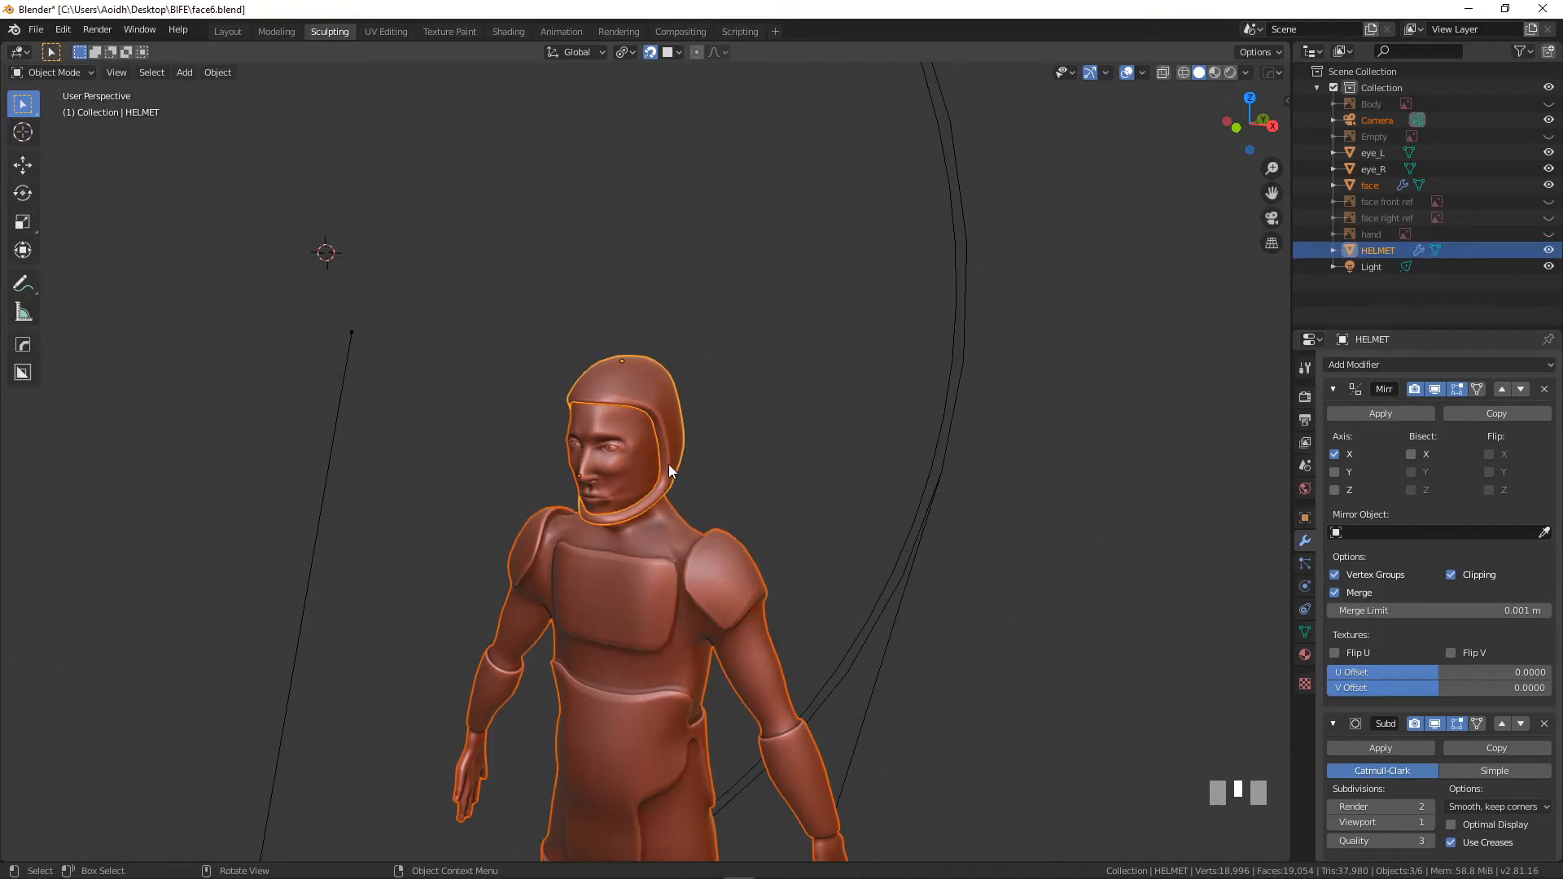
{"action": "scroll", "coordinate": [609, 443], "scroll_direction": "up", "scroll_amount": 4}
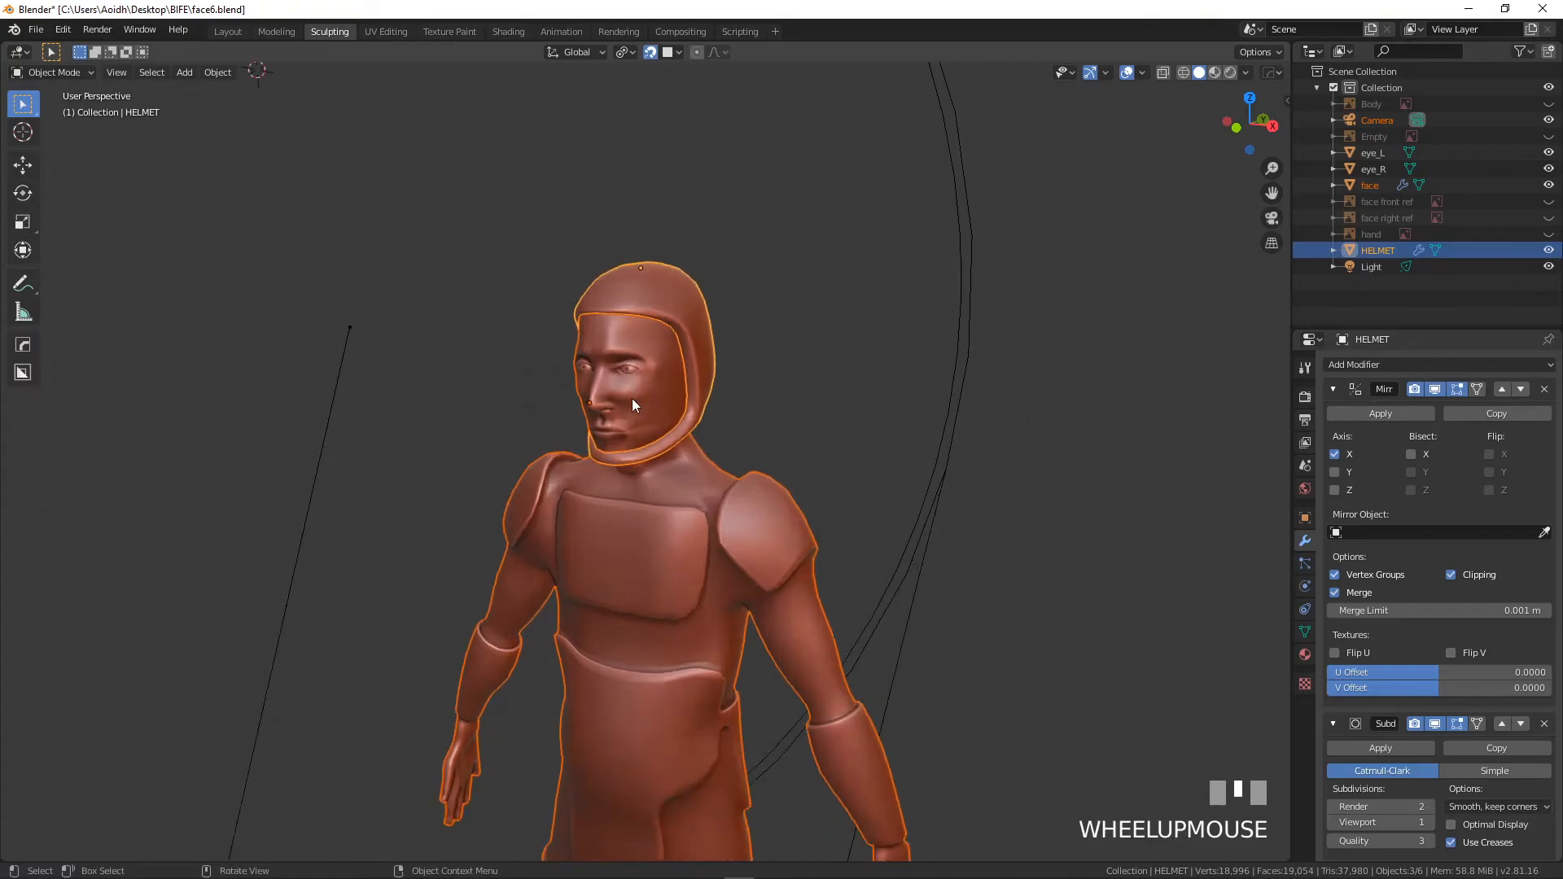
{"action": "key", "text": "Tab"}
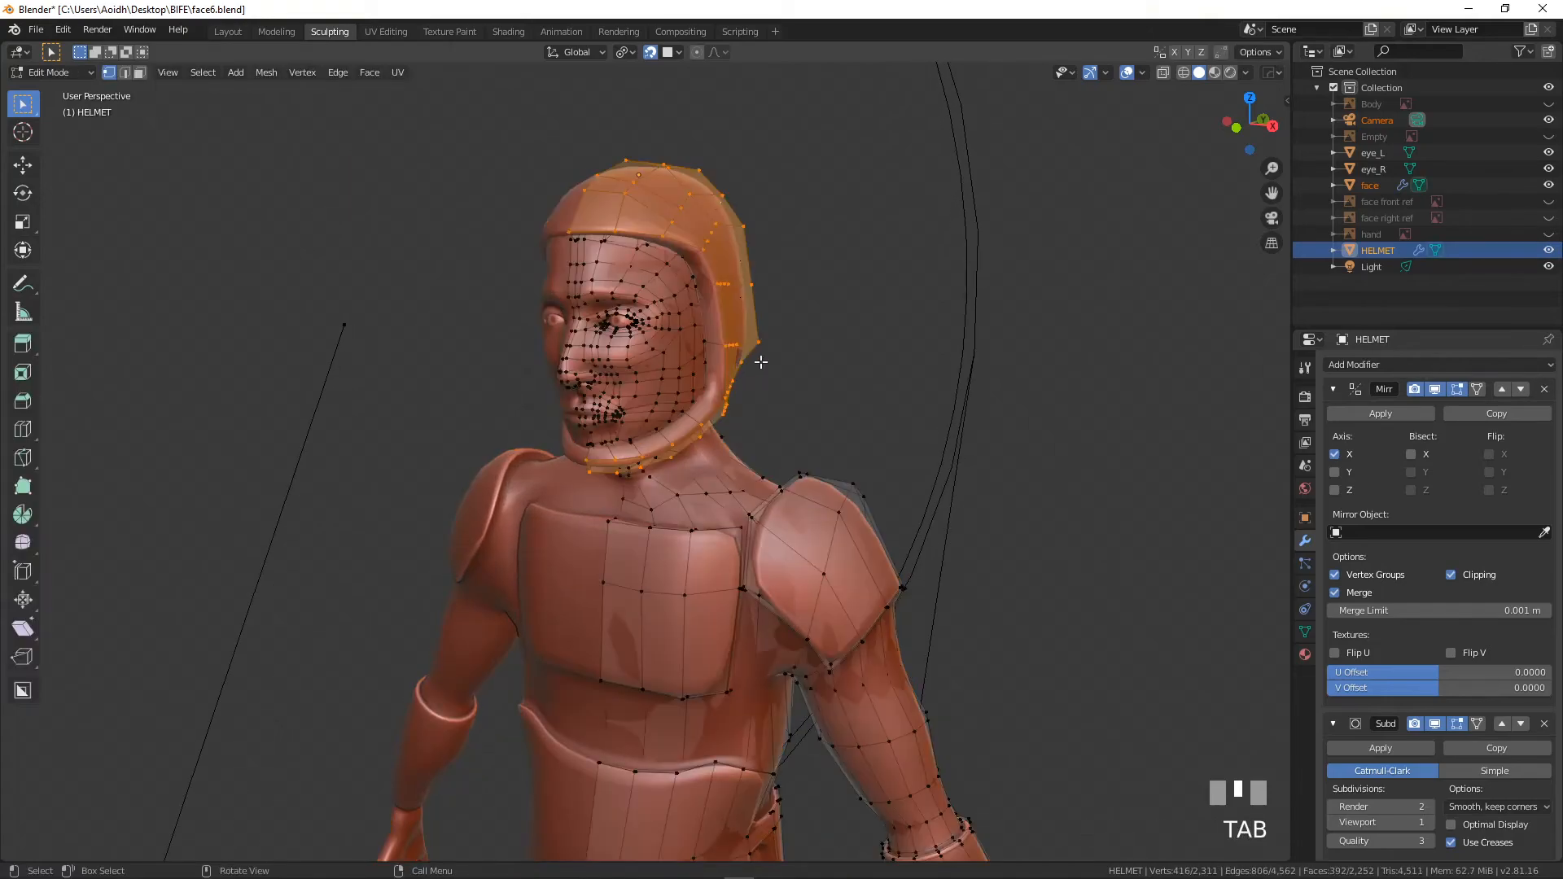
{"action": "key", "text": "x"}
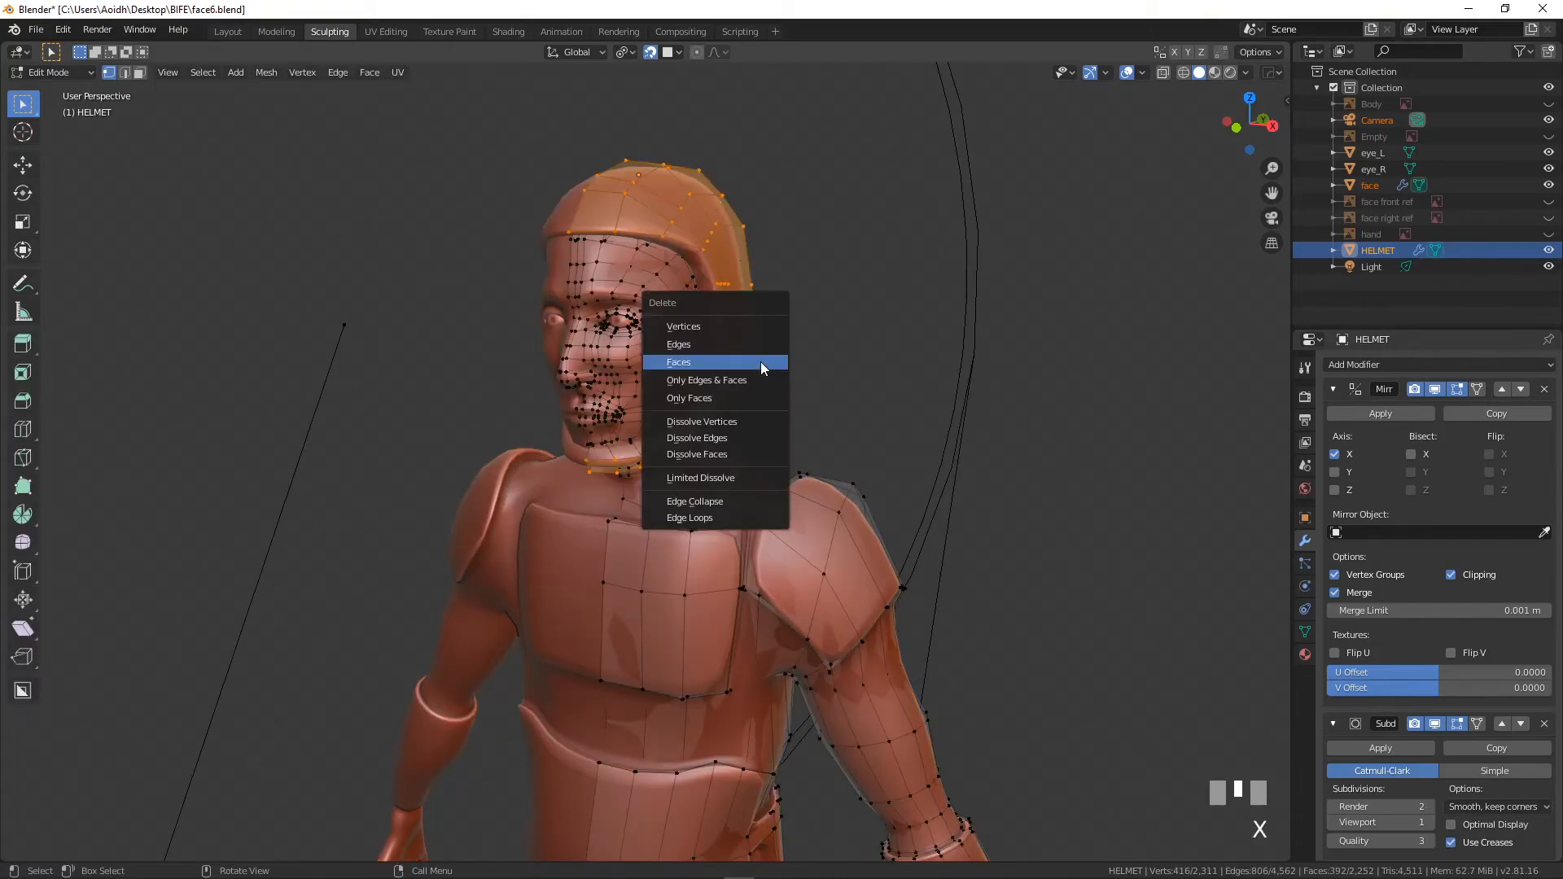
{"action": "key", "text": "Tab"}
- Select only the helmet and delete the vertices of its extruded outer shell in Edit Mode
{"action": "left_click", "coordinate": [730, 243]}
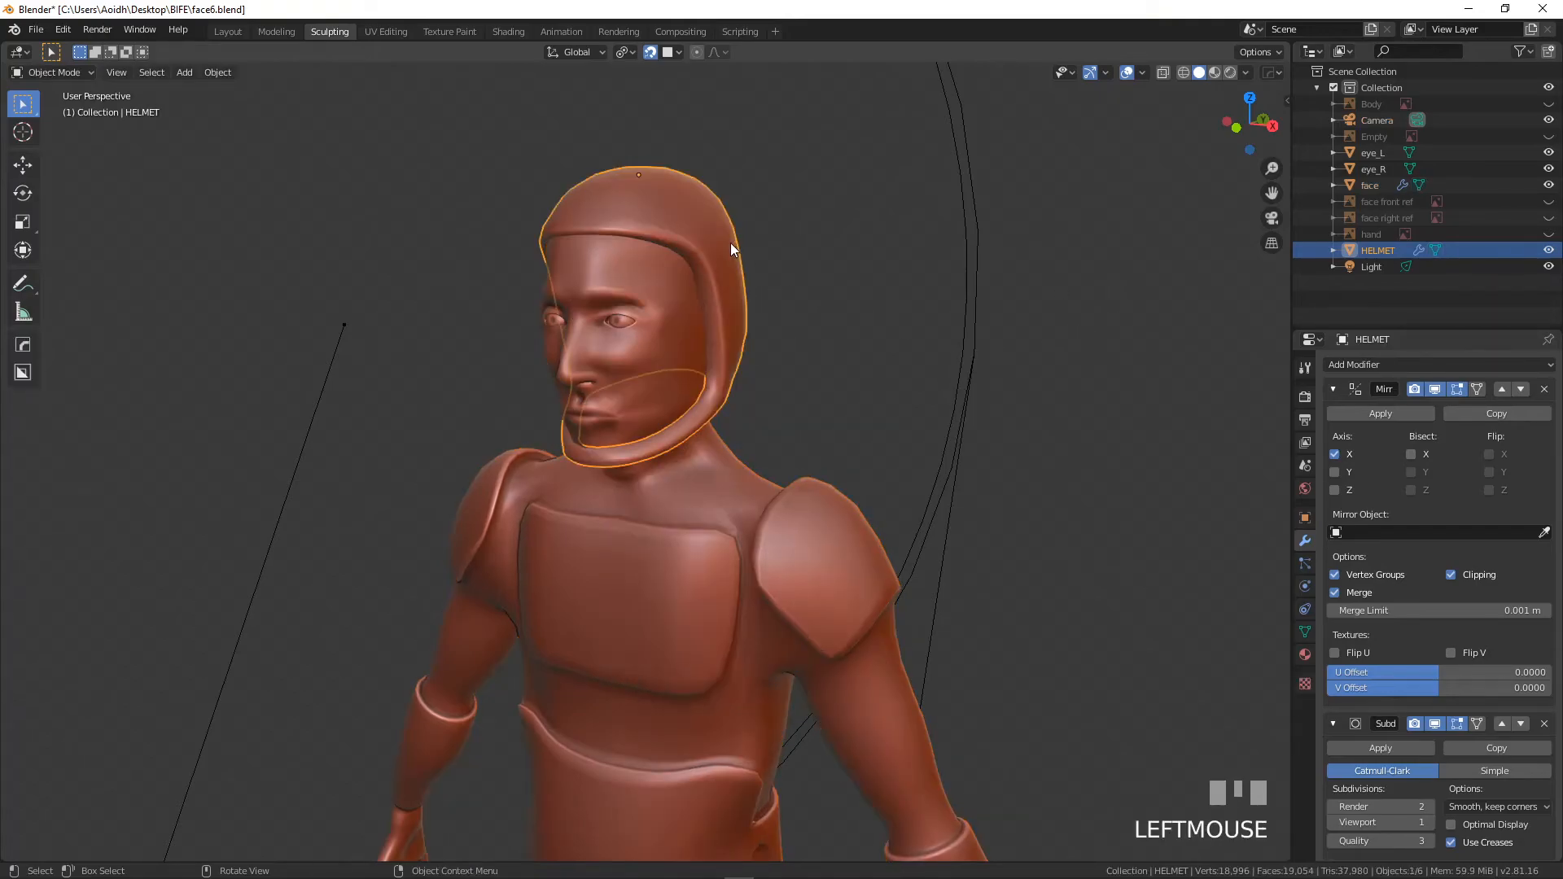
{"action": "key", "text": "Tab"}
{"action": "key", "text": "x"}
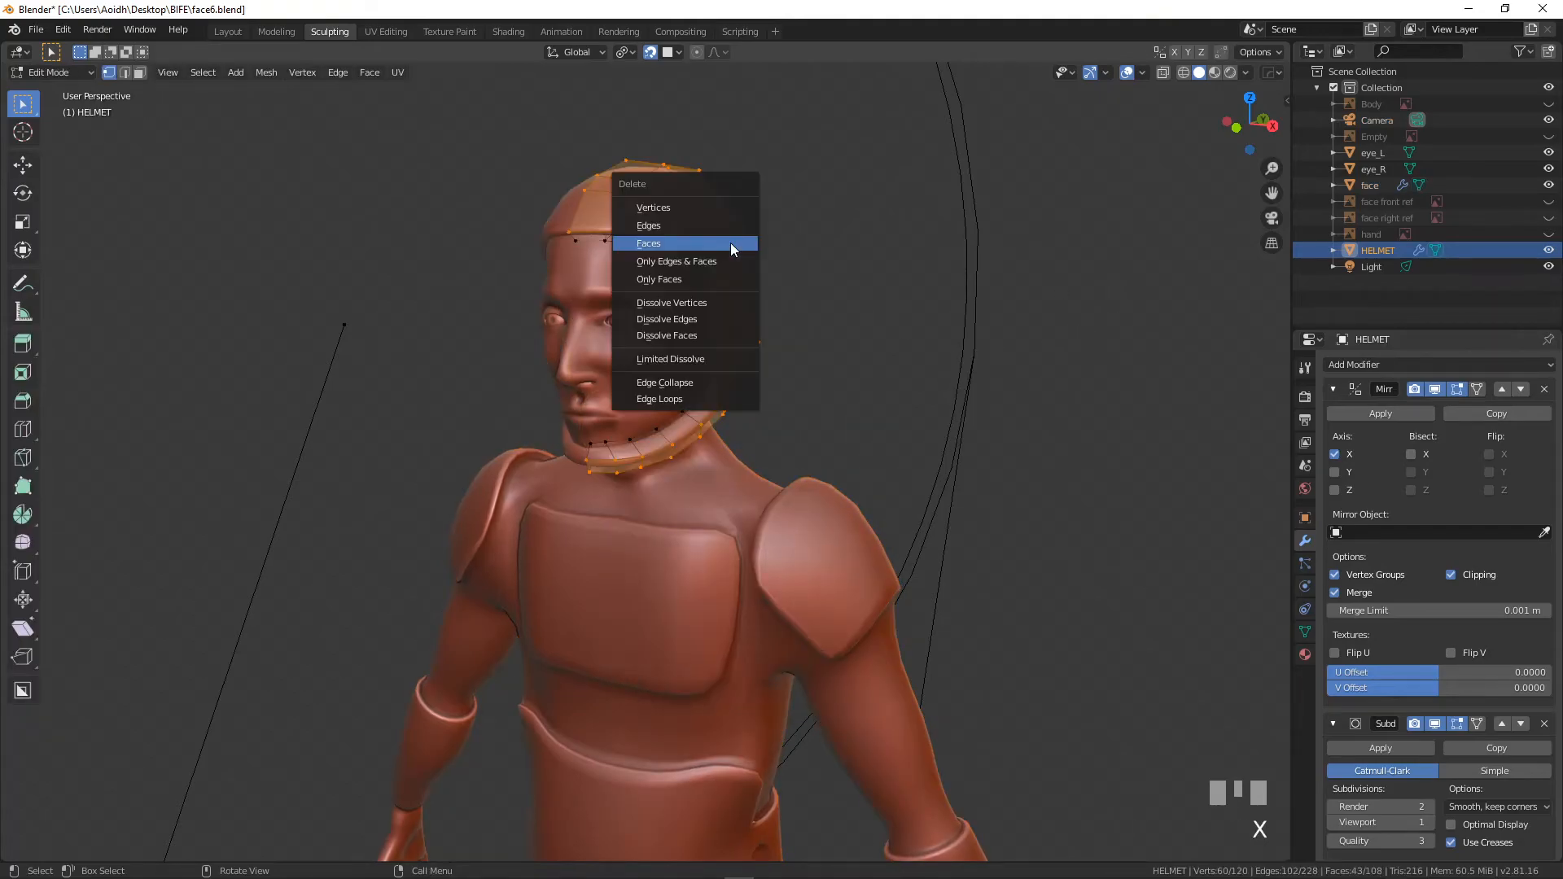
{"action": "left_click", "coordinate": [721, 213]}
{"action": "key", "text": "Tab"}
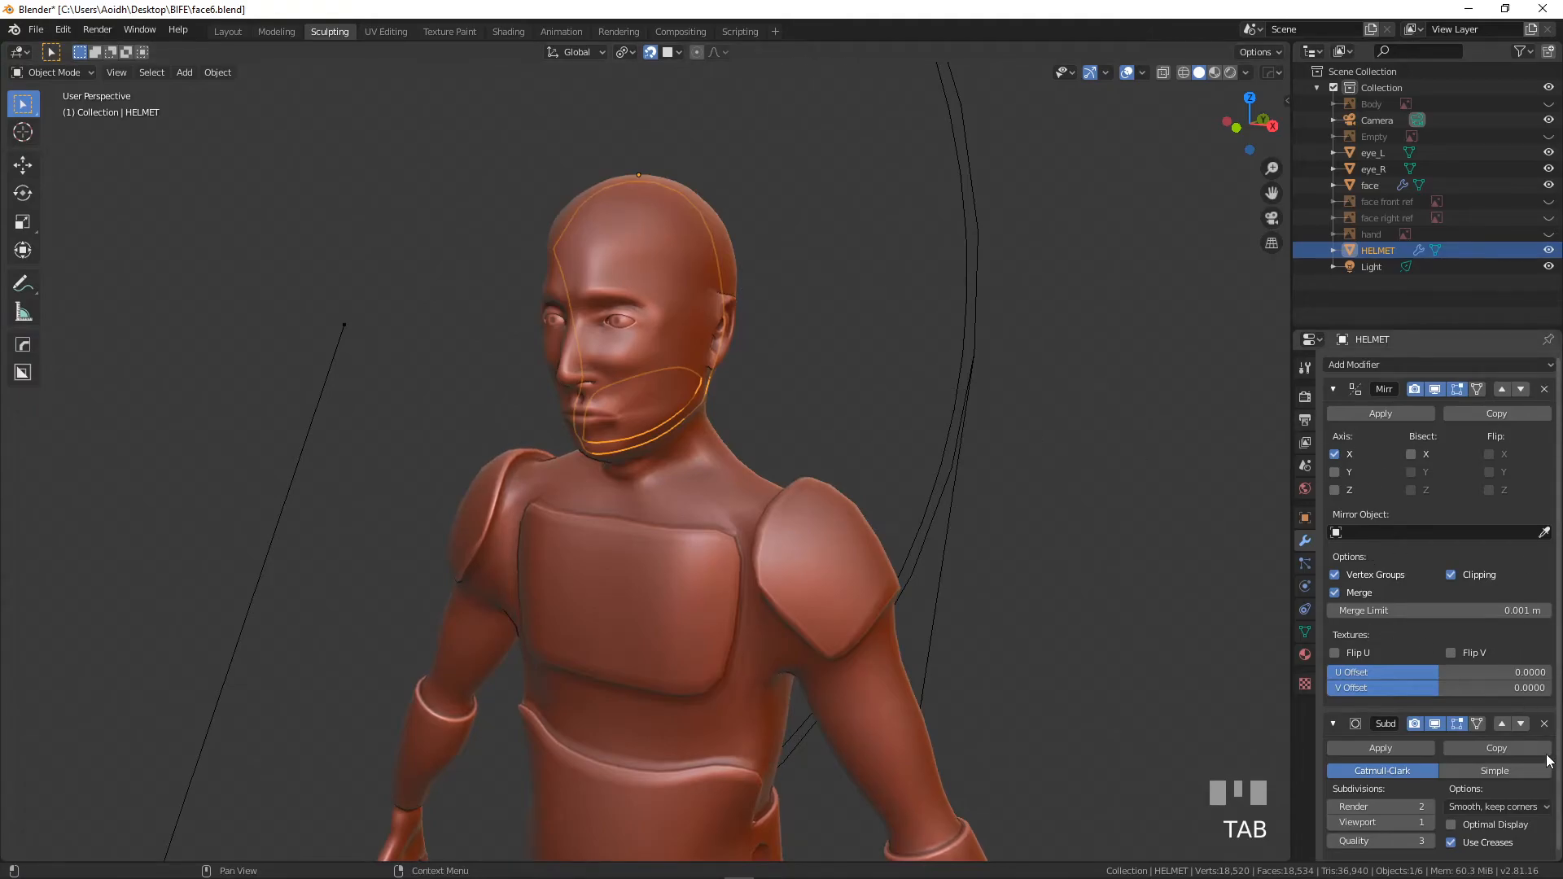
- Remove the helmet's Subdivision Surface modifier and add a Solidify modifier after the Mirror
{"action": "left_click", "coordinate": [1544, 724]}
{"action": "left_click", "coordinate": [1334, 389]}
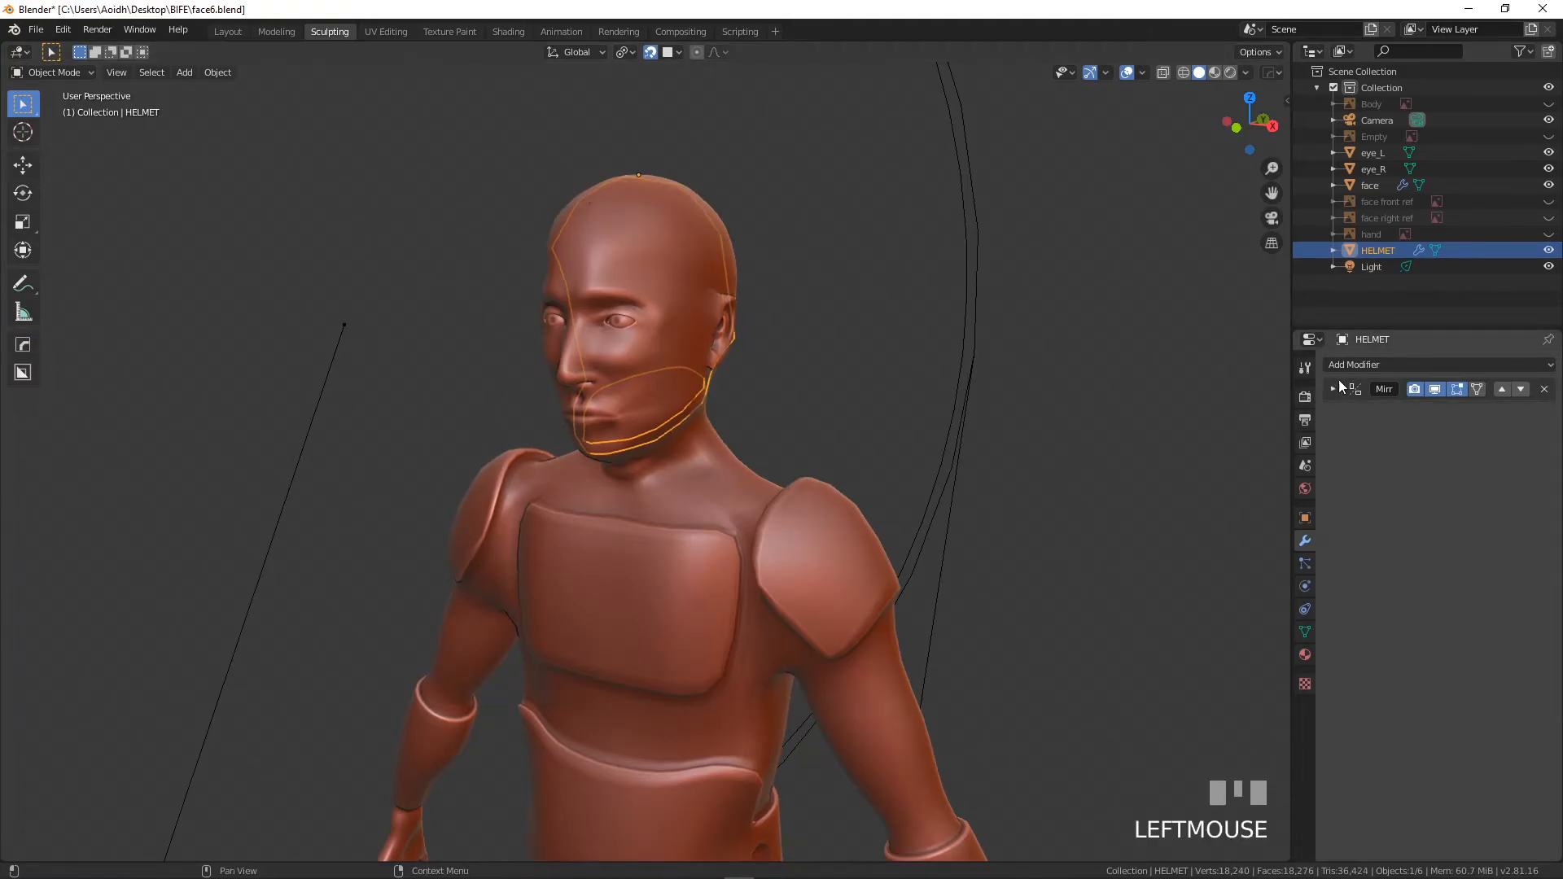
{"action": "left_click", "coordinate": [1349, 368]}
{"action": "left_click", "coordinate": [1276, 619]}
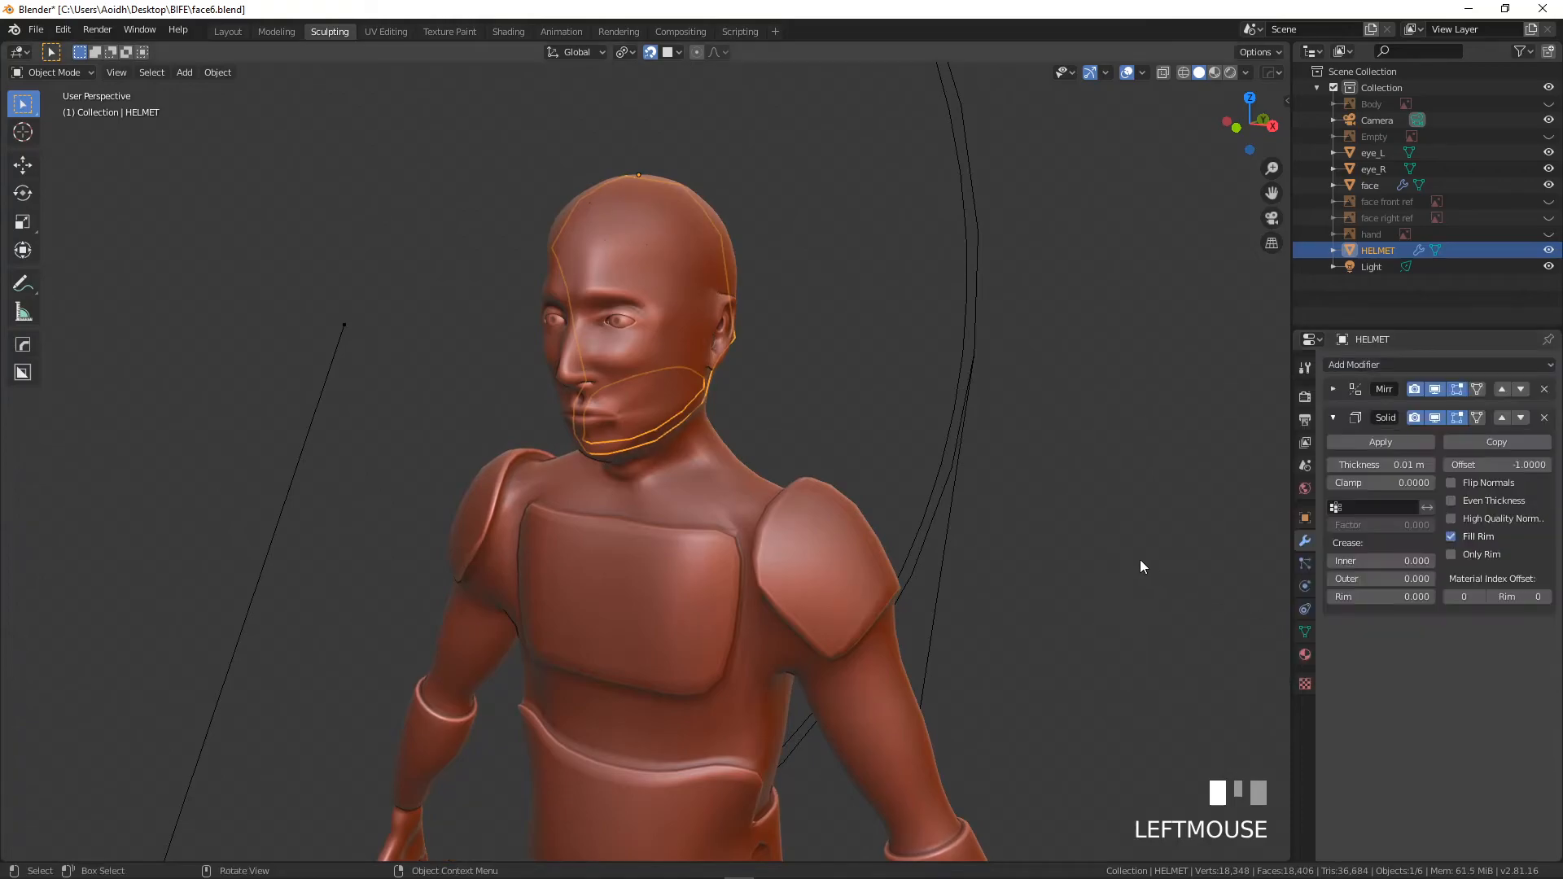
- Set the helmet's Solidify thickness to 0.85 m
{"action": "left_click", "coordinate": [1431, 466]}
{"action": "left_click", "coordinate": [1431, 465]}
{"action": "left_click", "coordinate": [1431, 466]}
{"action": "left_click", "coordinate": [1431, 465]}
{"action": "left_click", "coordinate": [1431, 465]}
{"action": "left_click", "coordinate": [1431, 466]}
{"action": "left_click", "coordinate": [1432, 466]}
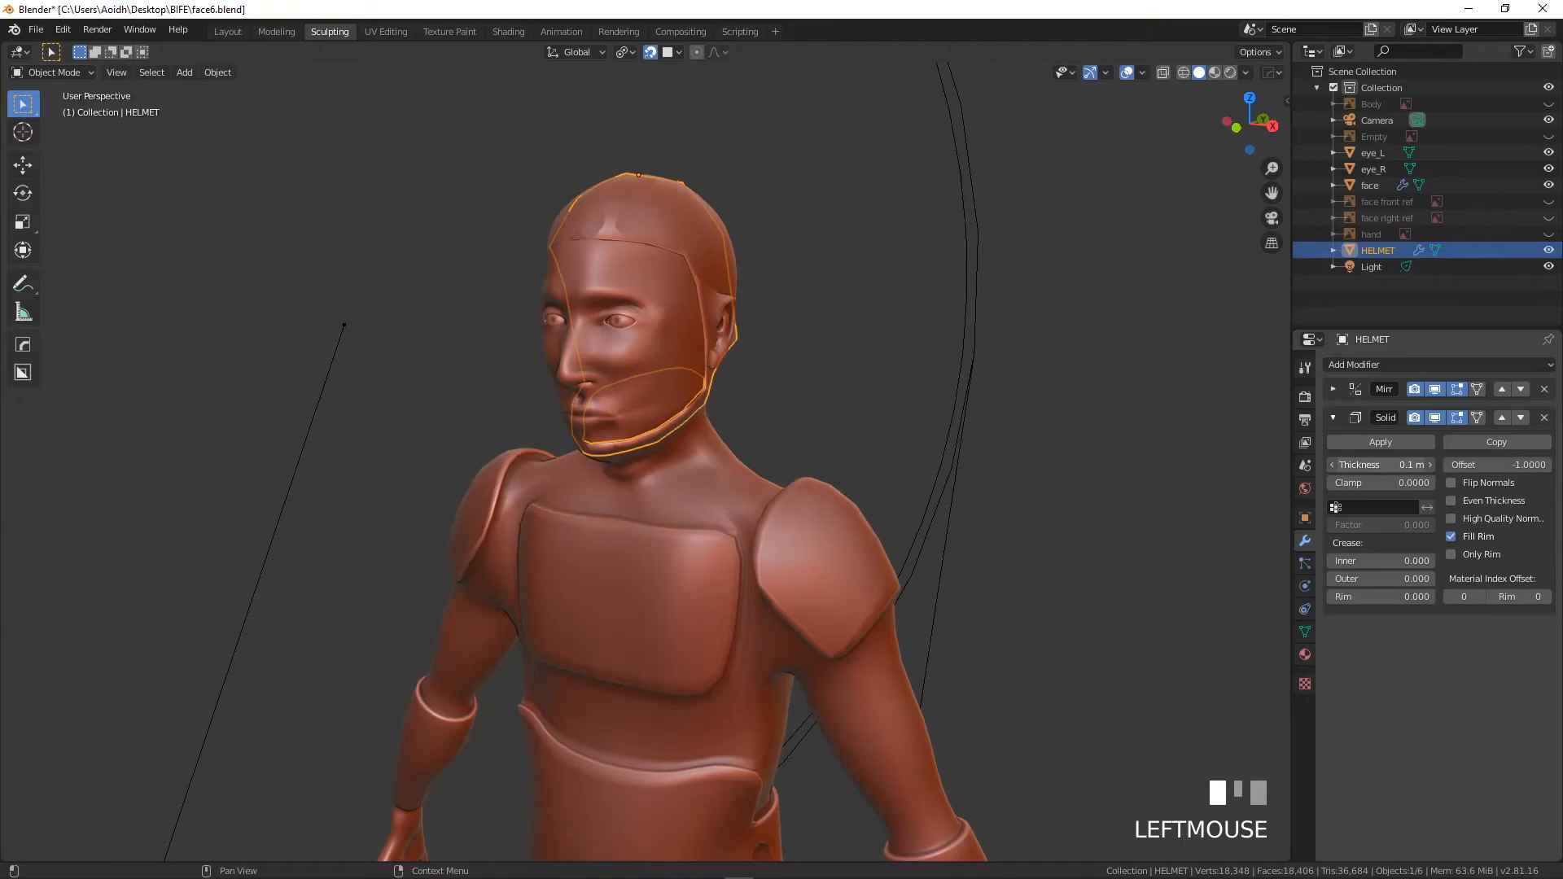
{"action": "left_click_drag", "start_coordinate": [1384, 465], "coordinate": [1454, 465]}
{"action": "middle_click_drag", "start_coordinate": [786, 428], "coordinate": [848, 462]}
{"action": "scroll", "coordinate": [814, 394], "scroll_direction": "up", "scroll_amount": 3}
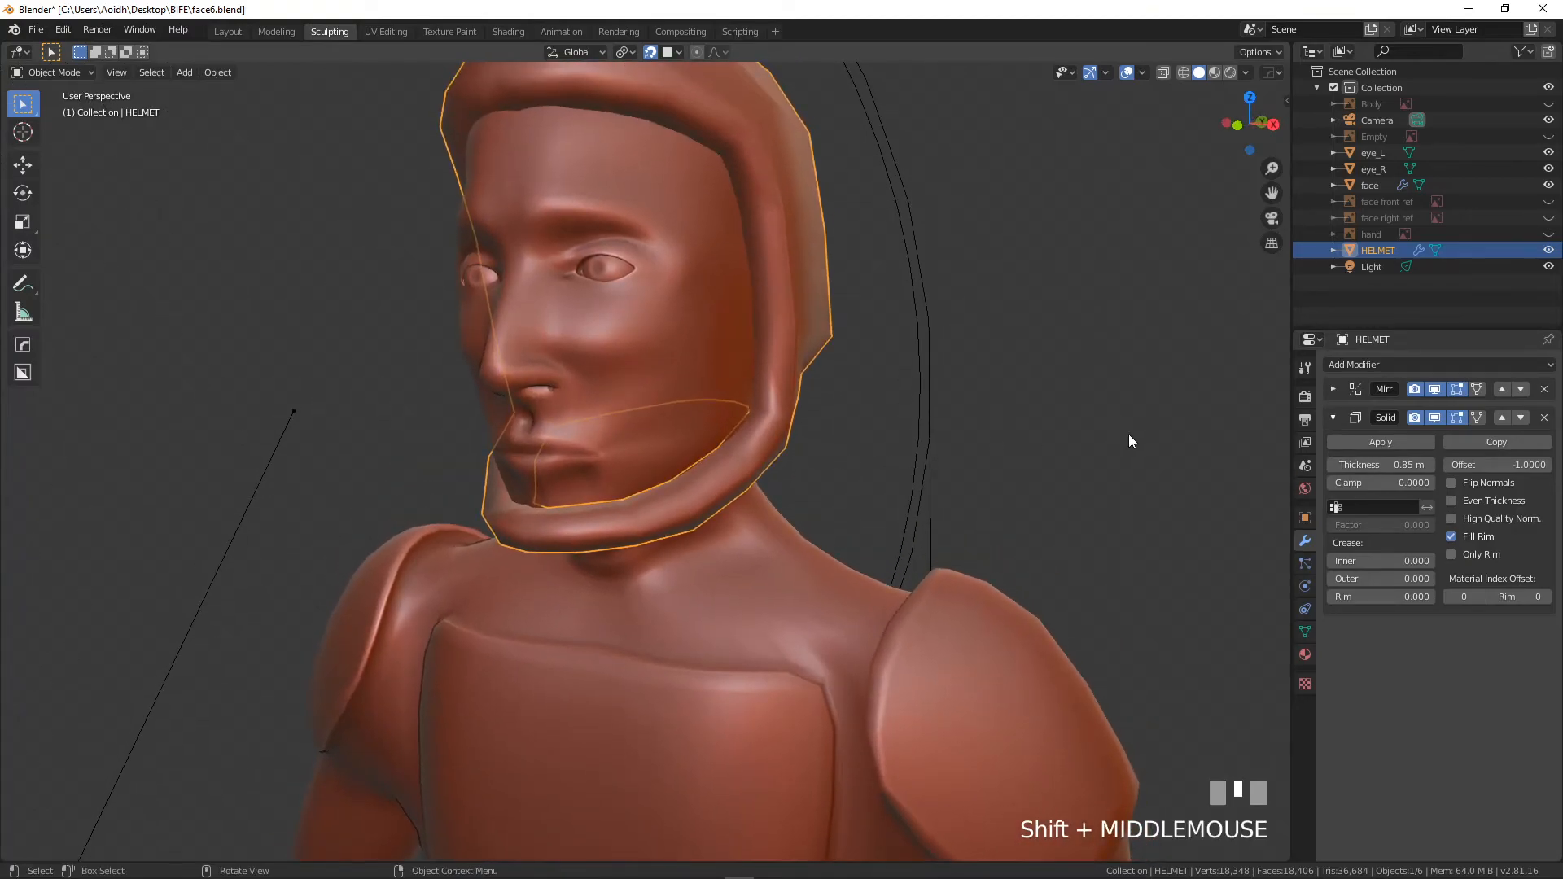
- Apply smooth shading to the solidified helmet
{"action": "middle_click_drag", "start_coordinate": [820, 303], "coordinate": [488, 244]}
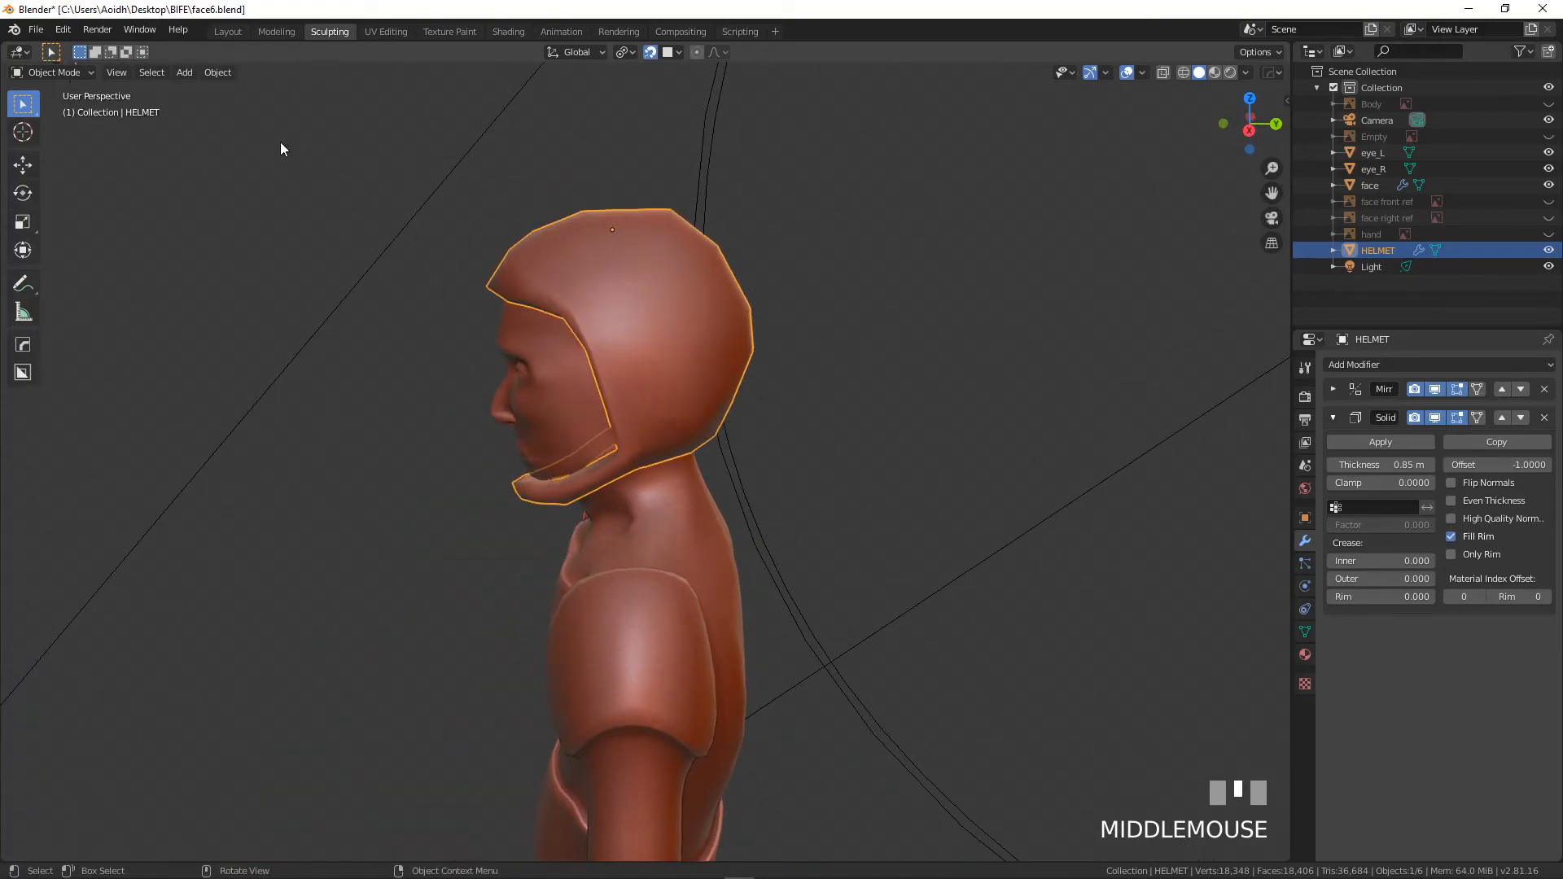
{"action": "left_click", "coordinate": [227, 71]}
{"action": "left_click", "coordinate": [251, 393]}
{"action": "middle_click_drag", "start_coordinate": [251, 393], "coordinate": [531, 456]}
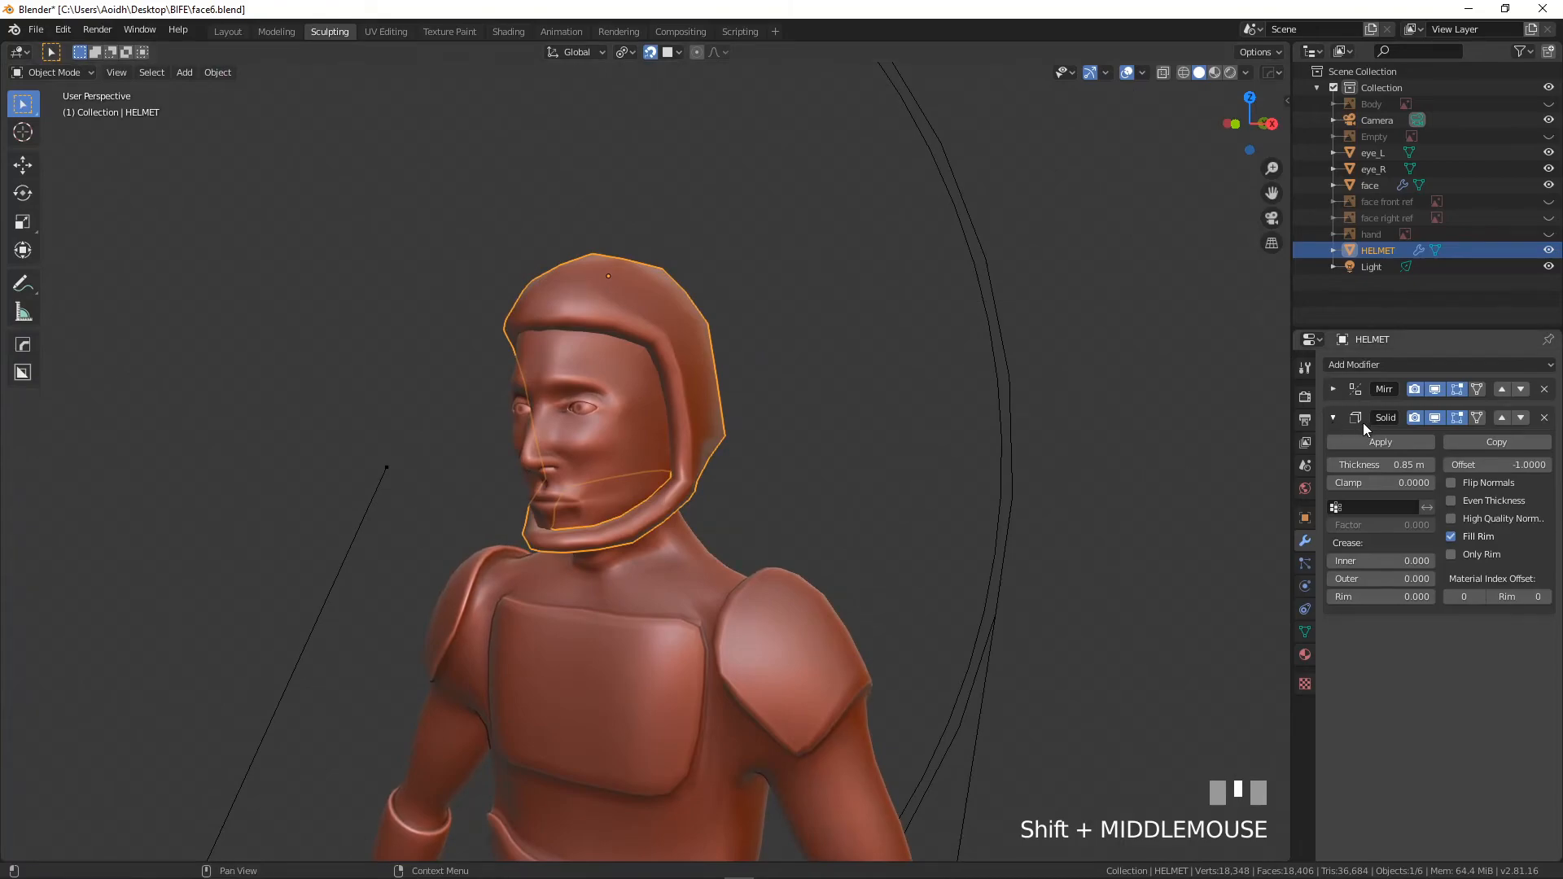
- Switch the helmet to flat shading so its individual faces can be checked
{"action": "left_click", "coordinate": [231, 72]}
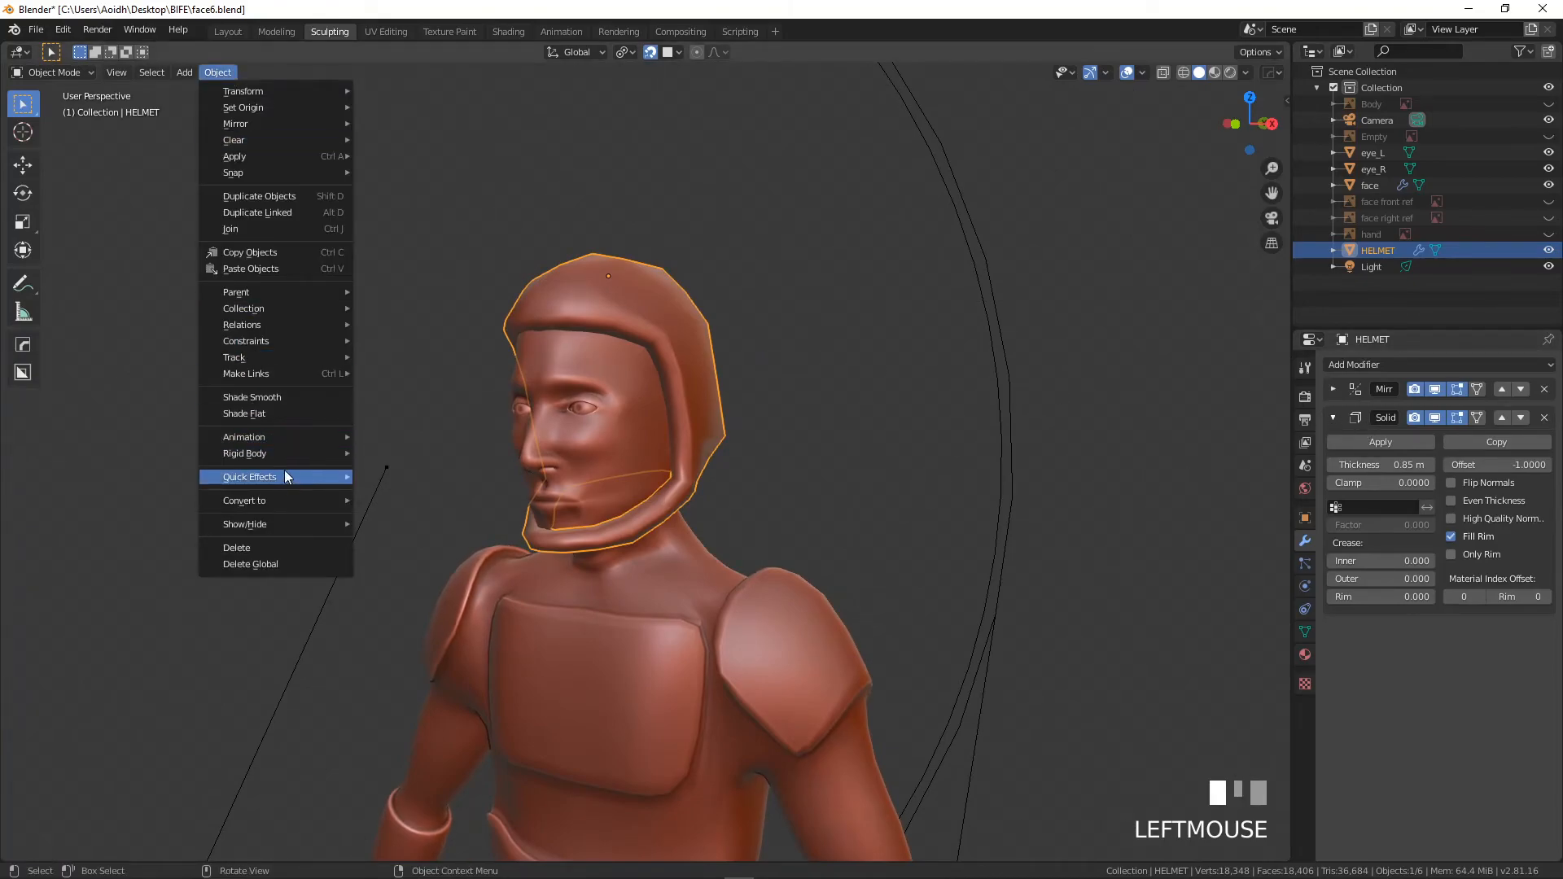
{"action": "left_click", "coordinate": [279, 413]}
{"action": "middle_click_drag", "start_coordinate": [642, 453], "coordinate": [712, 419]}
{"action": "scroll", "coordinate": [692, 470], "scroll_direction": "up", "scroll_amount": 4}
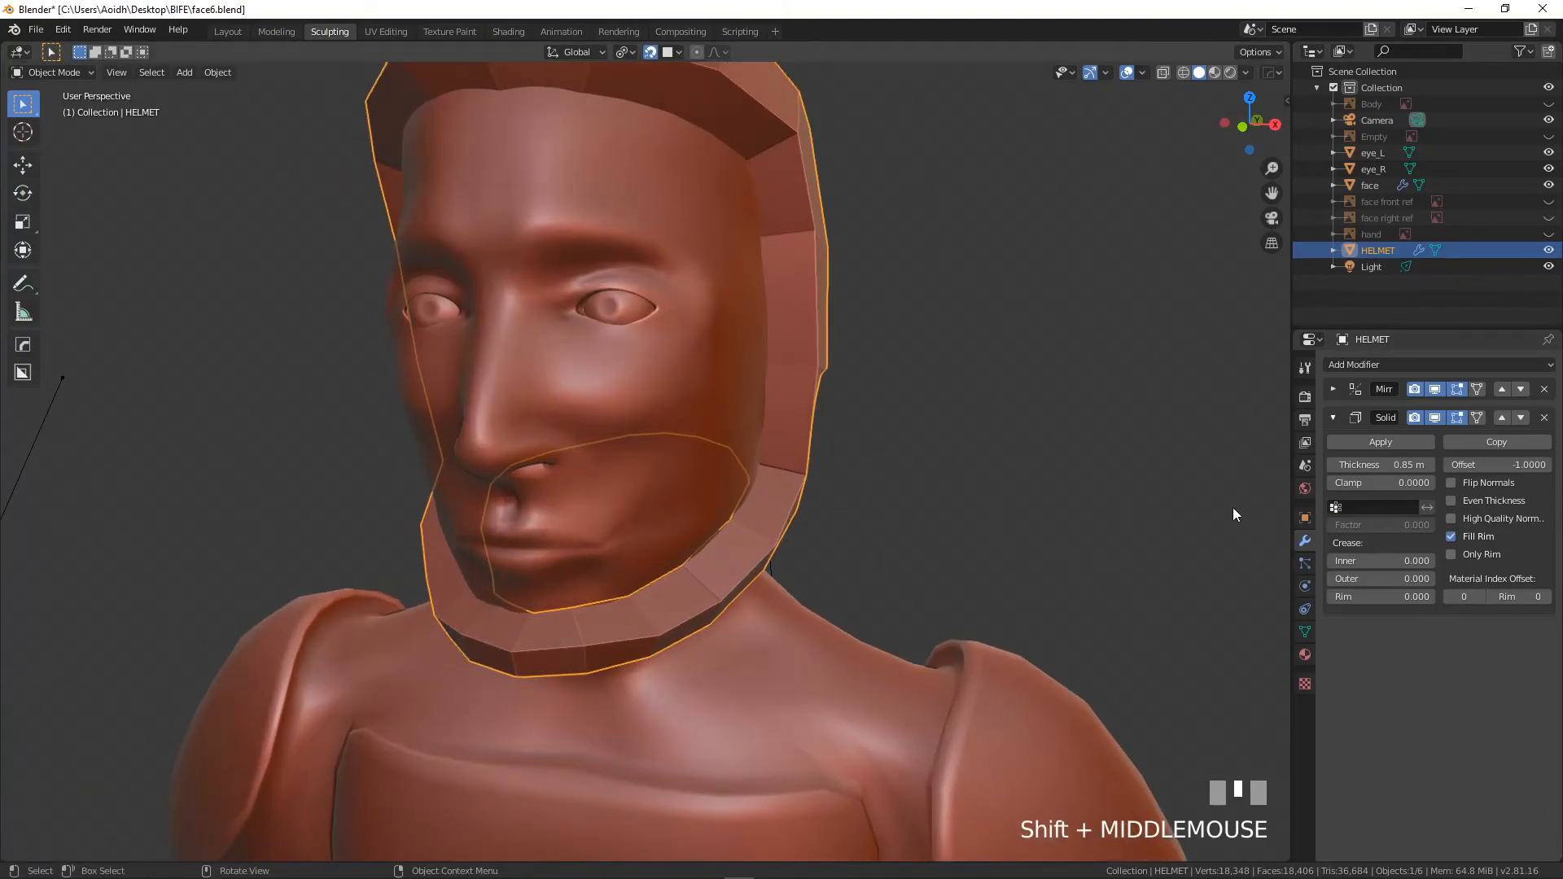
{"action": "scroll", "coordinate": [708, 481], "scroll_direction": "down", "scroll_amount": 2}
{"action": "middle_click_drag", "start_coordinate": [709, 480], "coordinate": [646, 387]}
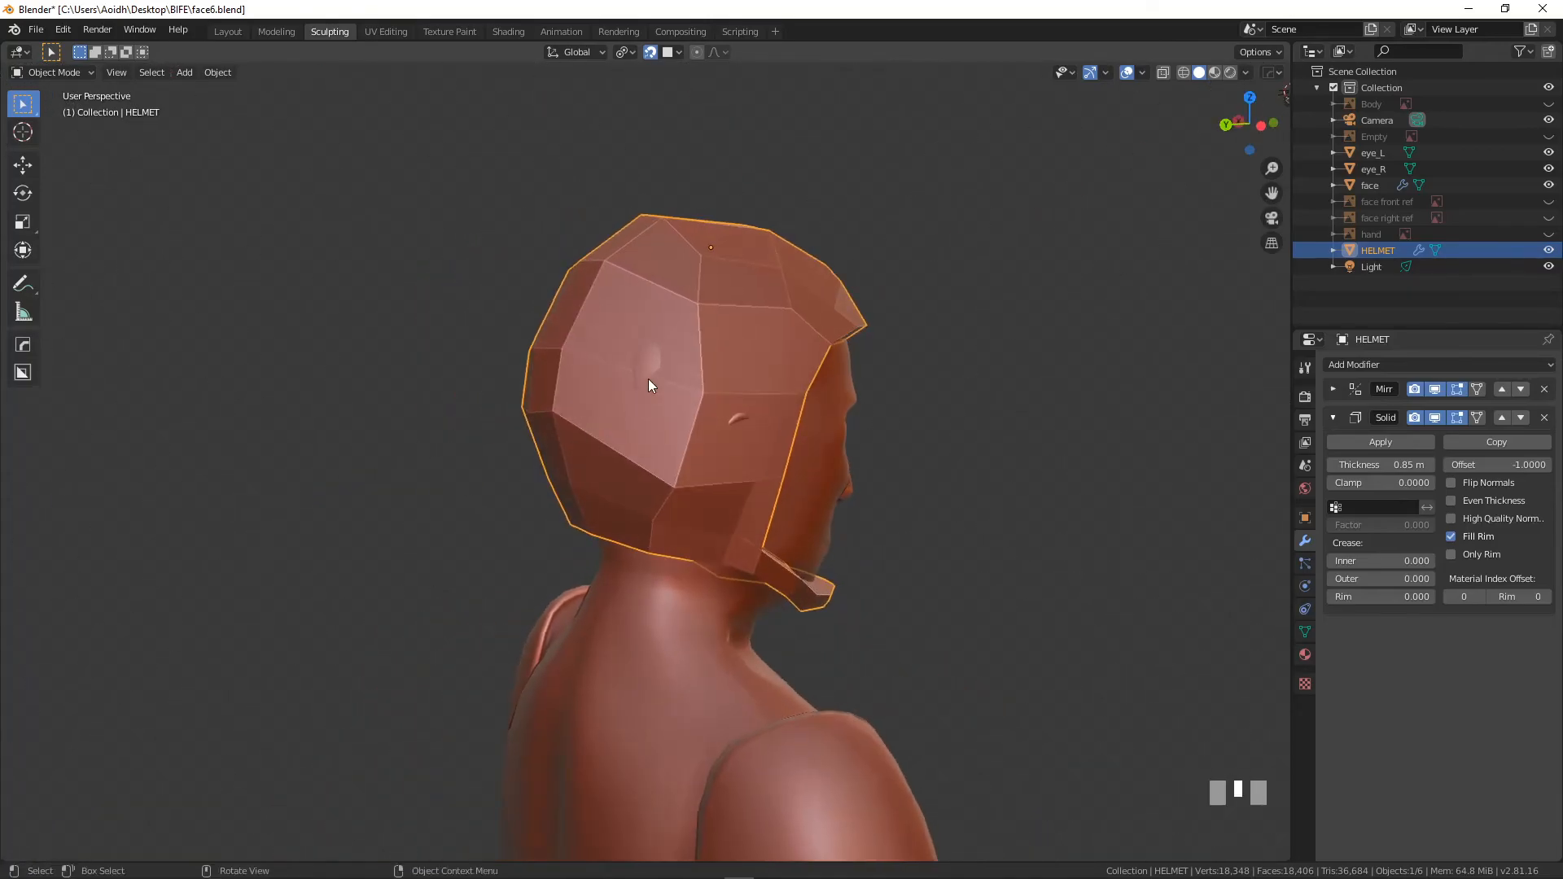
- Move the whole helmet about 0.003 m in the negative X direction to centre it over the face
{"action": "middle_click_drag", "start_coordinate": [512, 444], "coordinate": [822, 434]}
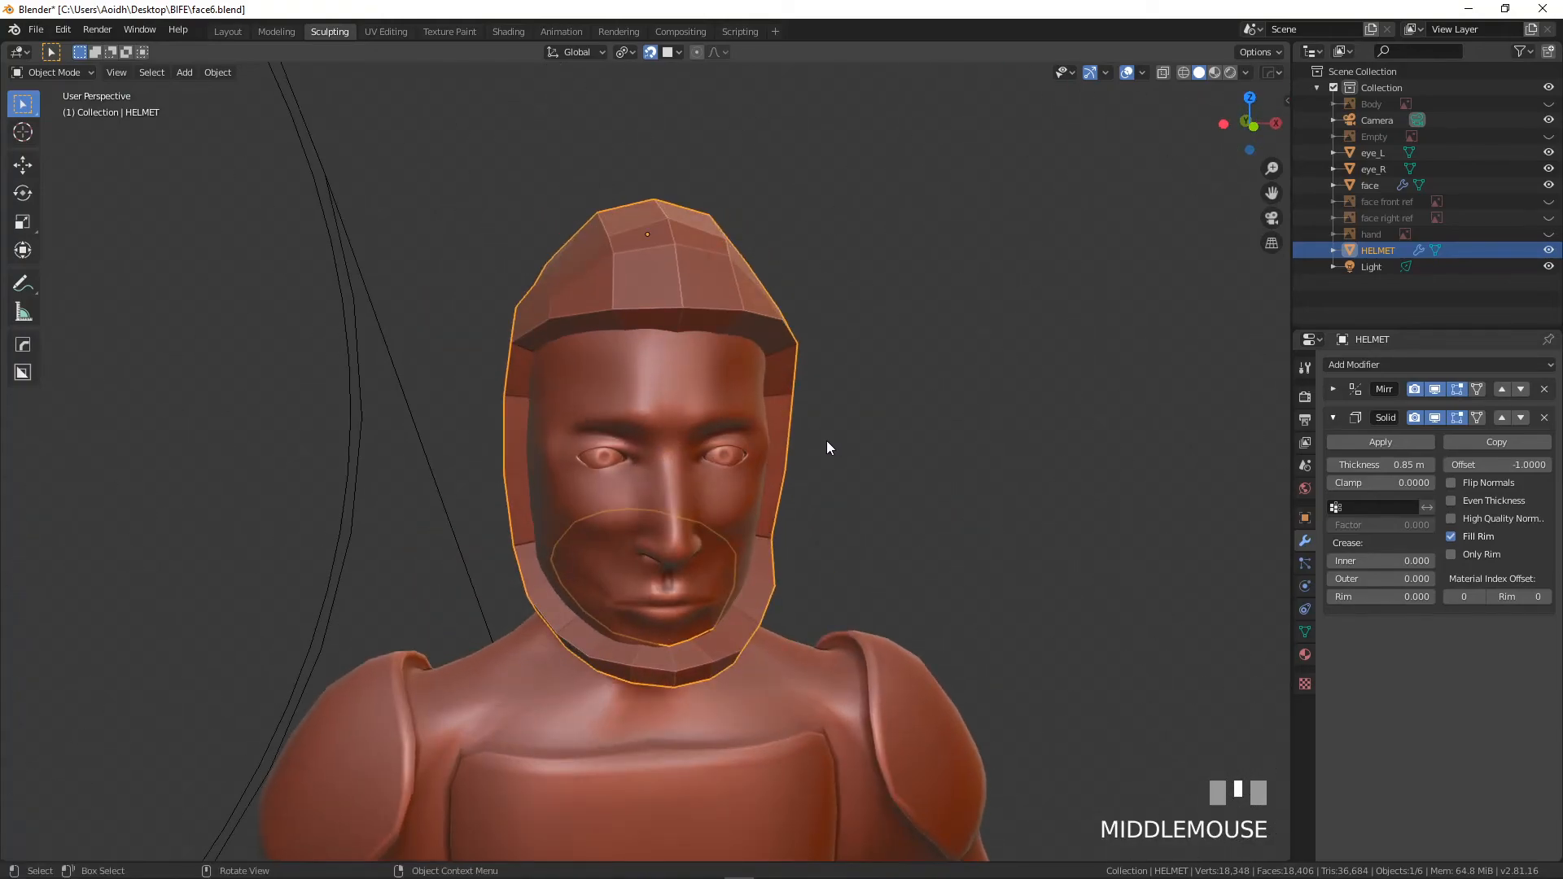
{"action": "key", "text": "g"}
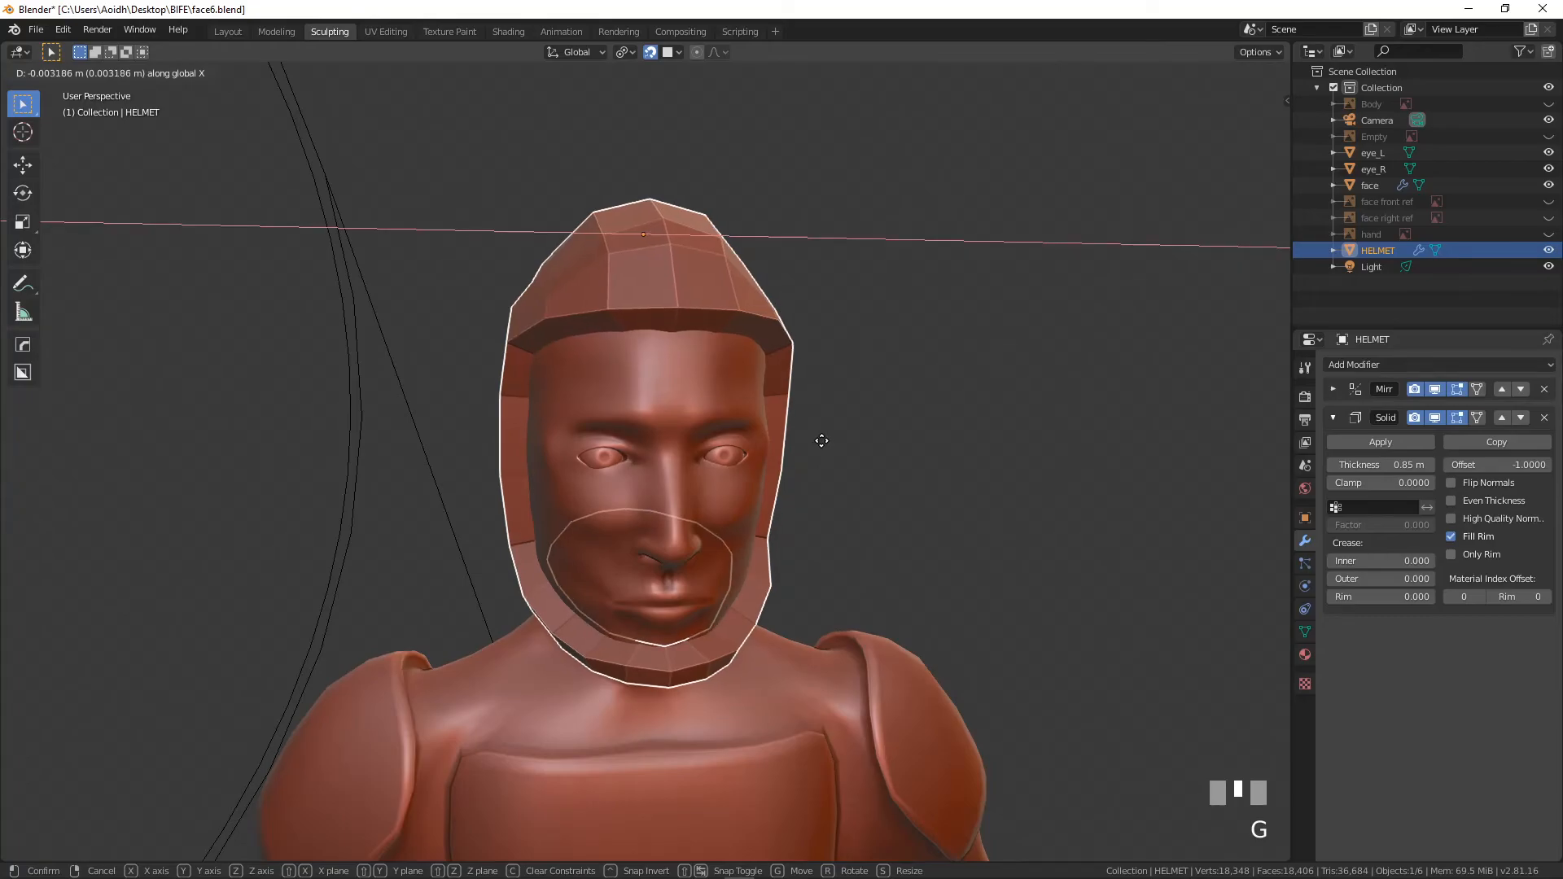
{"action": "left_click", "coordinate": [821, 448]}
{"action": "middle_click_drag", "start_coordinate": [821, 448], "coordinate": [719, 255]}
- Examine the helmet's fit and proportions on the armored body from the front and both sides
{"action": "scroll", "coordinate": [641, 493], "scroll_direction": "up", "scroll_amount": 3}
{"action": "key", "text": "Tab"}
{"action": "scroll", "coordinate": [641, 492], "scroll_direction": "down", "scroll_amount": 4}
{"action": "key", "text": "KP_1"}
{"action": "scroll", "coordinate": [722, 377], "scroll_direction": "down", "scroll_amount": 3}
{"action": "middle_click_drag", "start_coordinate": [723, 377], "coordinate": [705, 287], "text": "shift"}
{"action": "scroll", "coordinate": [704, 288], "scroll_direction": "up", "scroll_amount": 5}
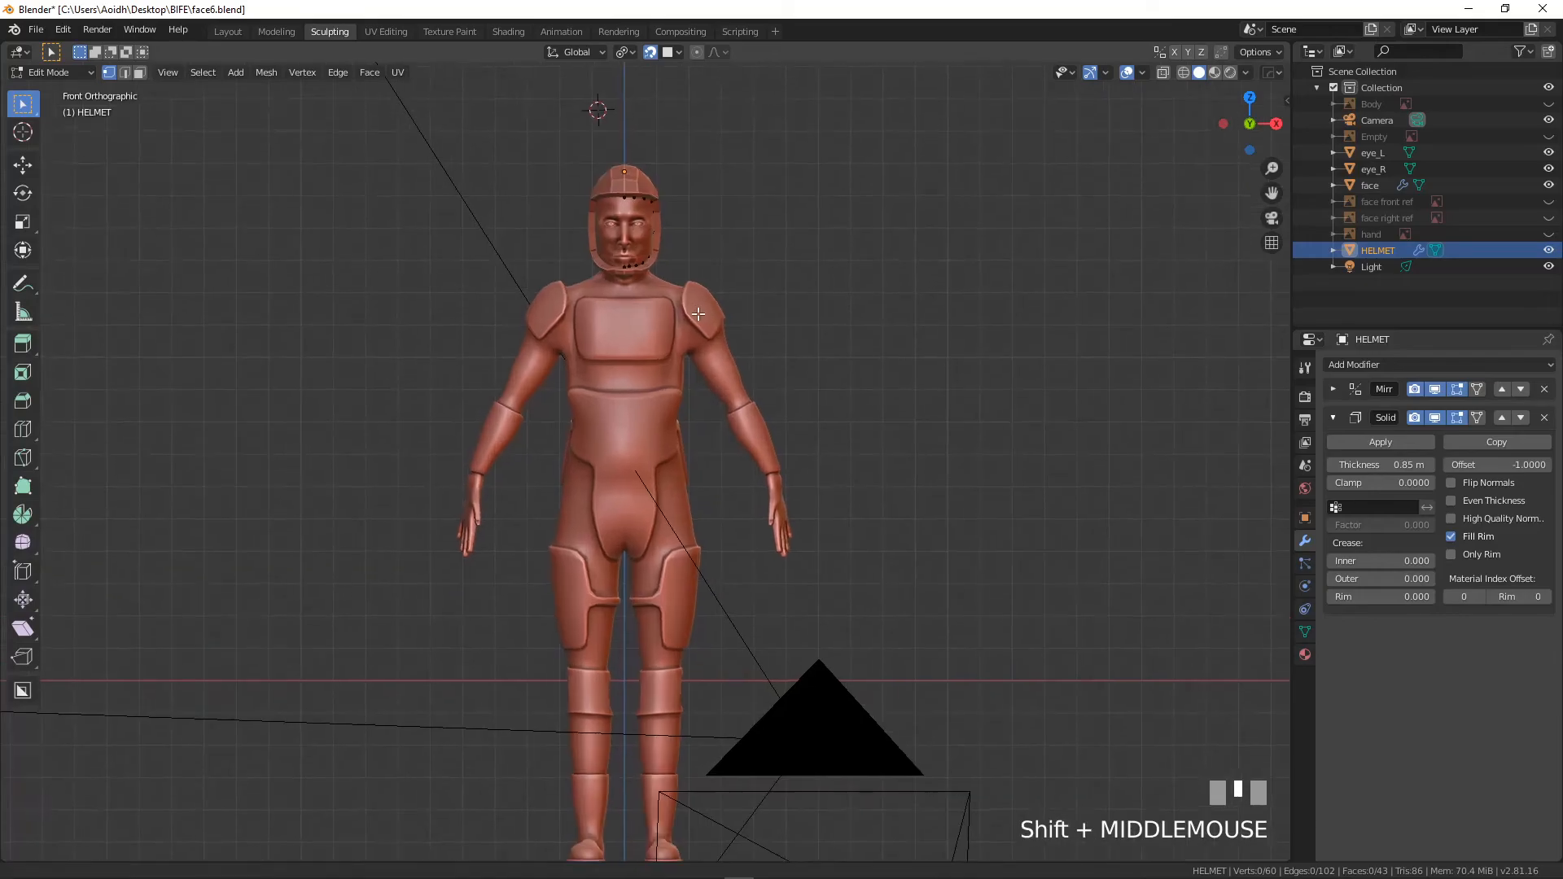
{"action": "middle_click_drag", "start_coordinate": [706, 207], "coordinate": [793, 525], "text": "shift"}
{"action": "scroll", "coordinate": [710, 311], "scroll_direction": "up", "scroll_amount": 3}
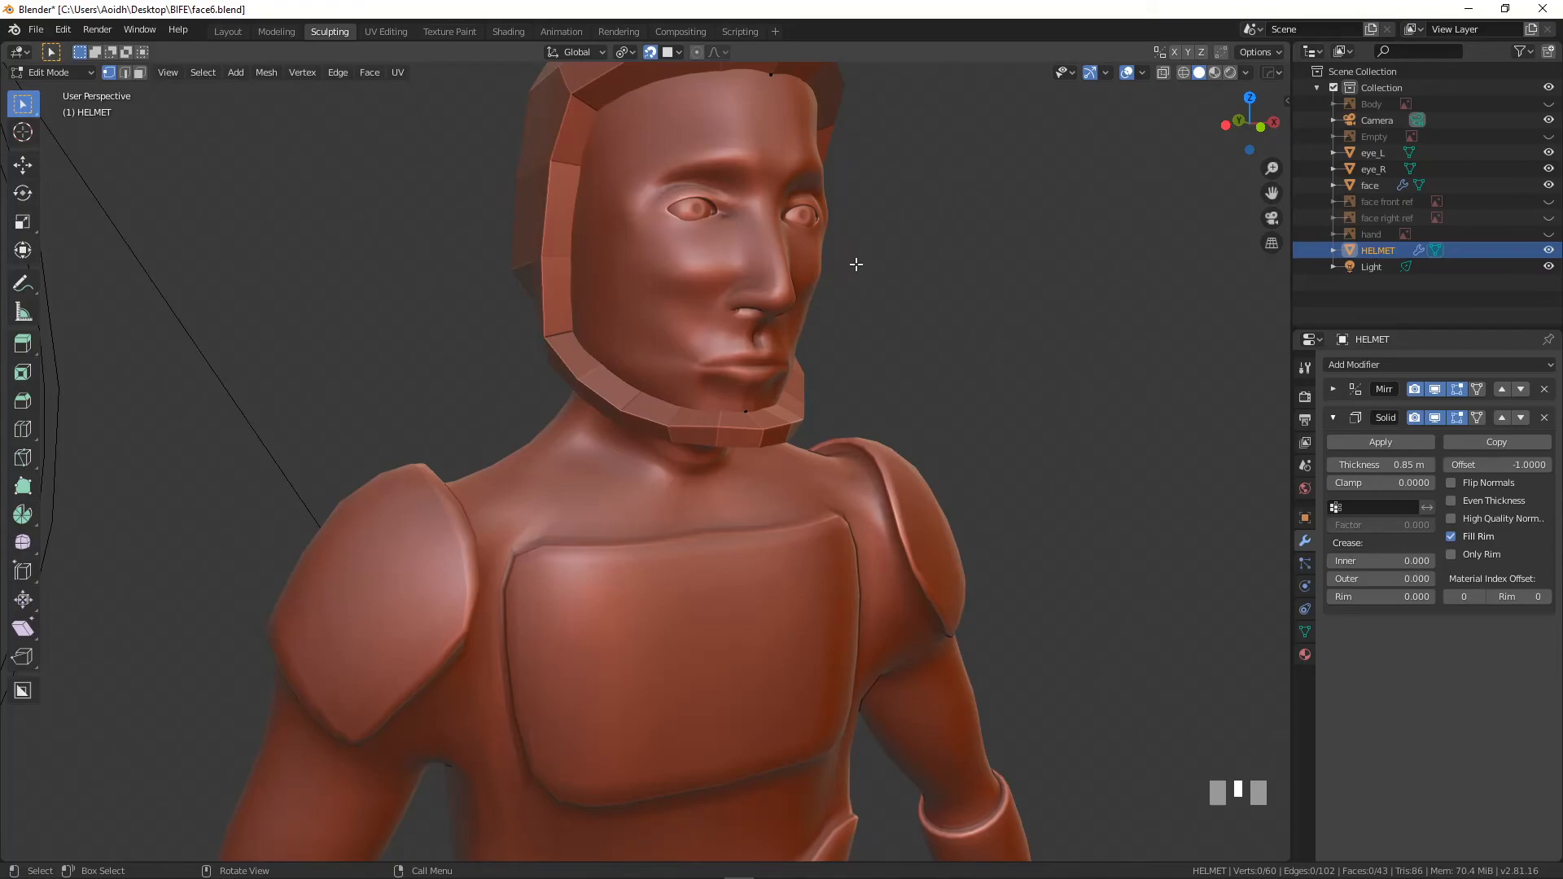
{"action": "scroll", "coordinate": [818, 348], "scroll_direction": "down", "scroll_amount": 3}
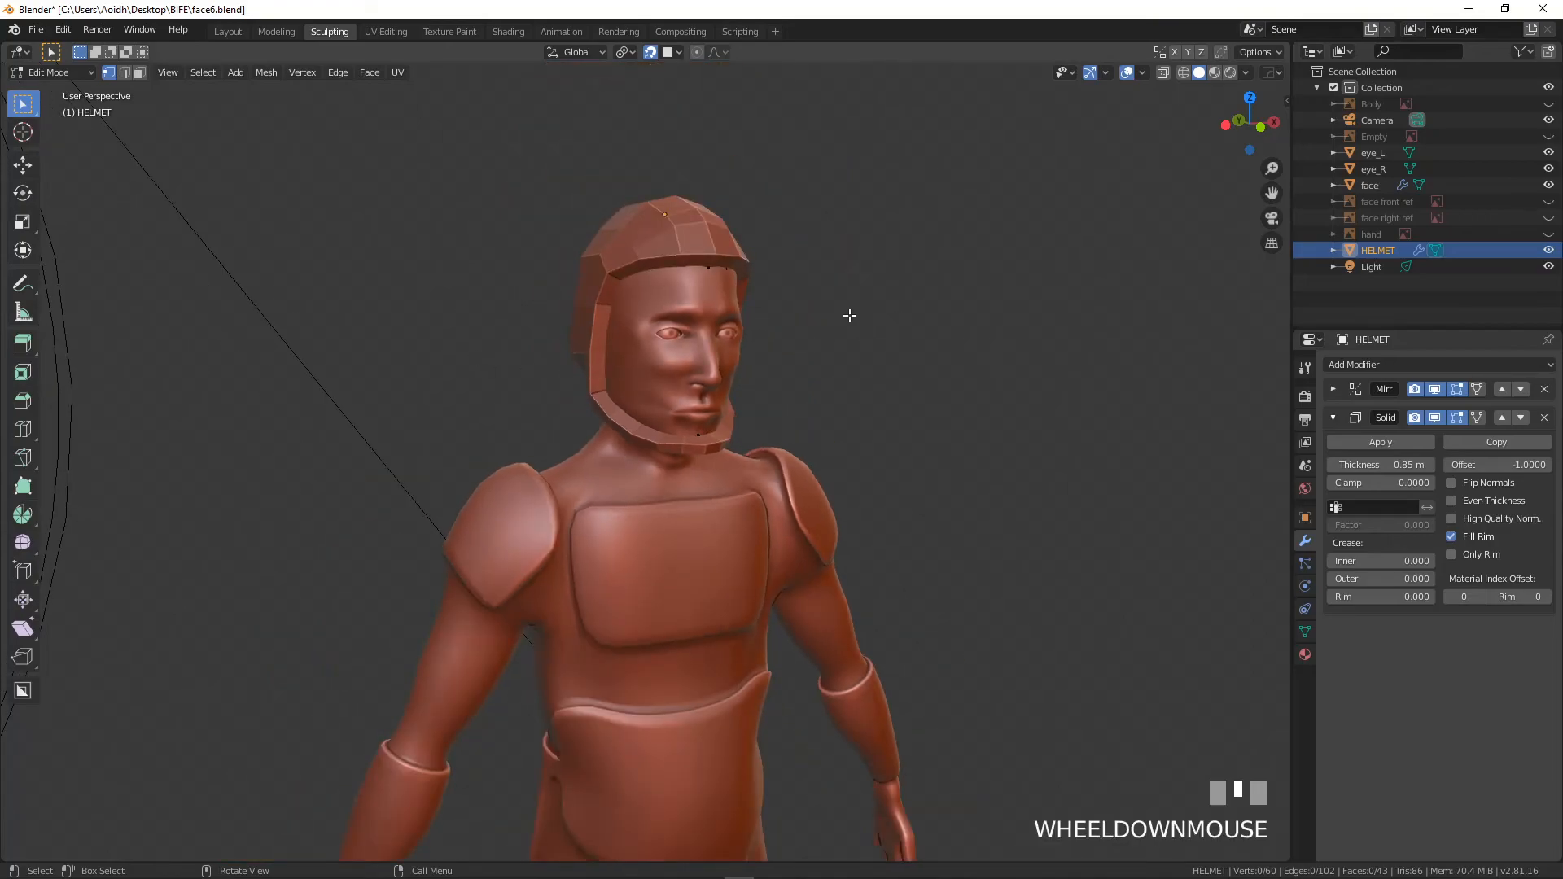
{"action": "middle_click_drag", "start_coordinate": [780, 277], "coordinate": [1130, 420]}
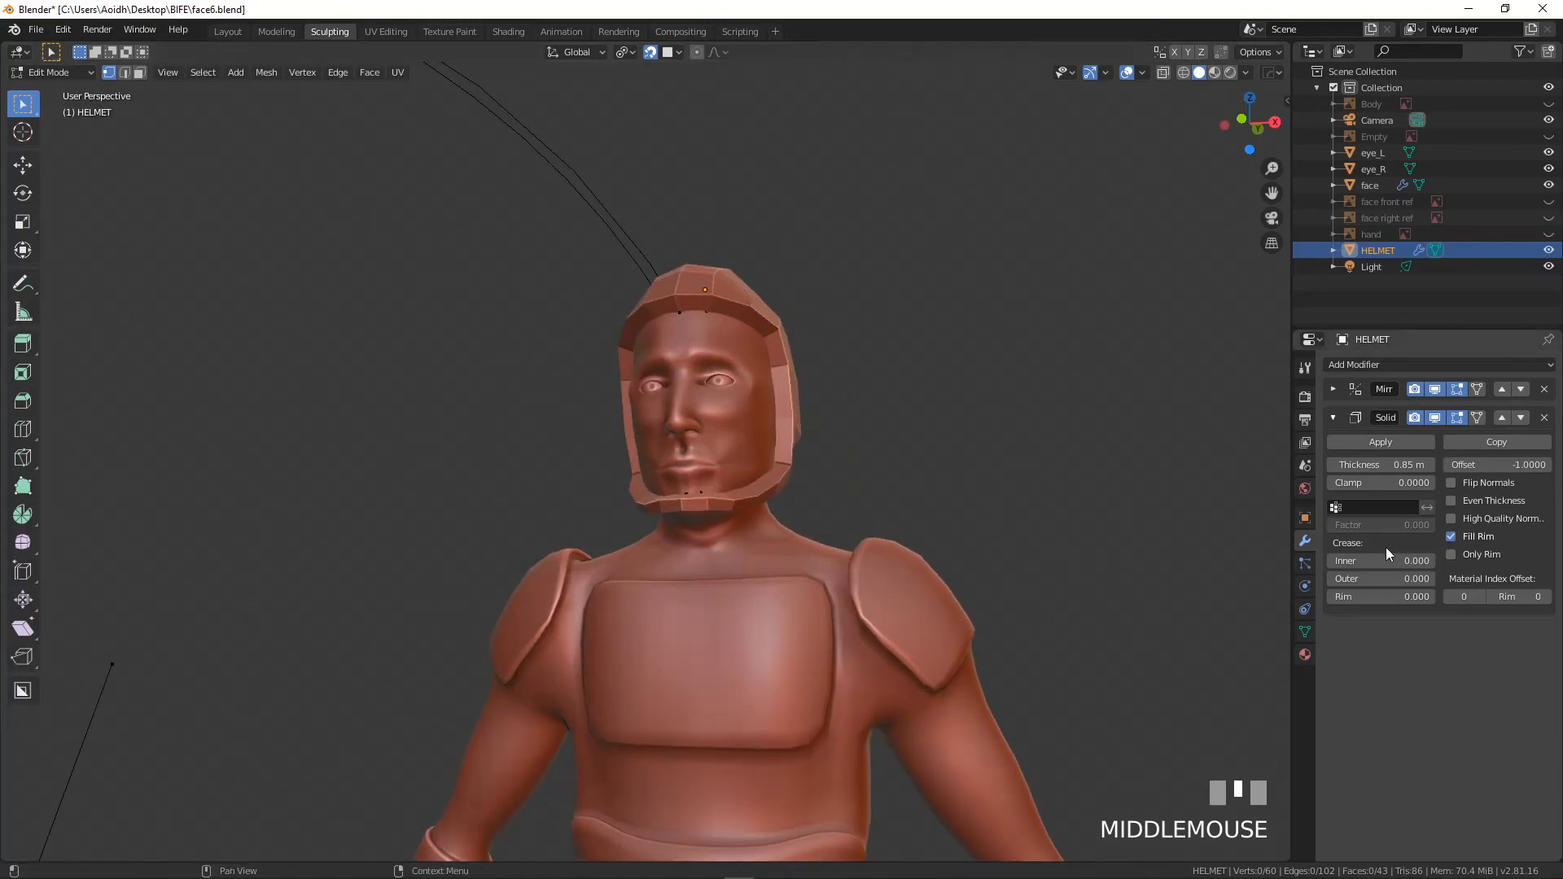
{"action": "key", "text": "Tab"}
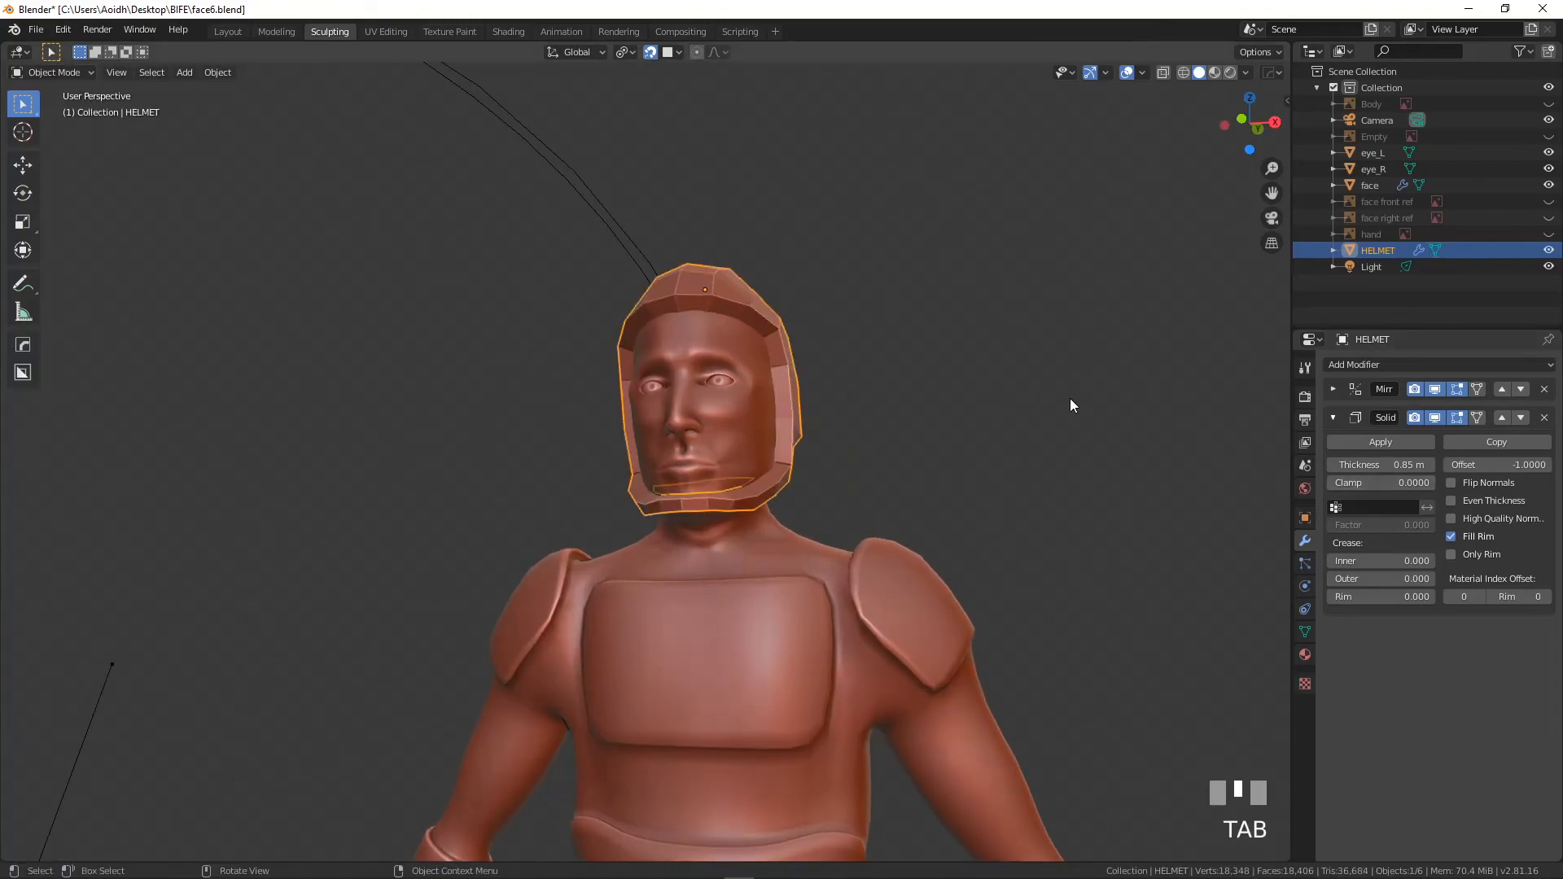
{"action": "left_click", "coordinate": [1399, 441]}
{"action": "scroll", "coordinate": [660, 371], "scroll_direction": "up", "scroll_amount": 4}
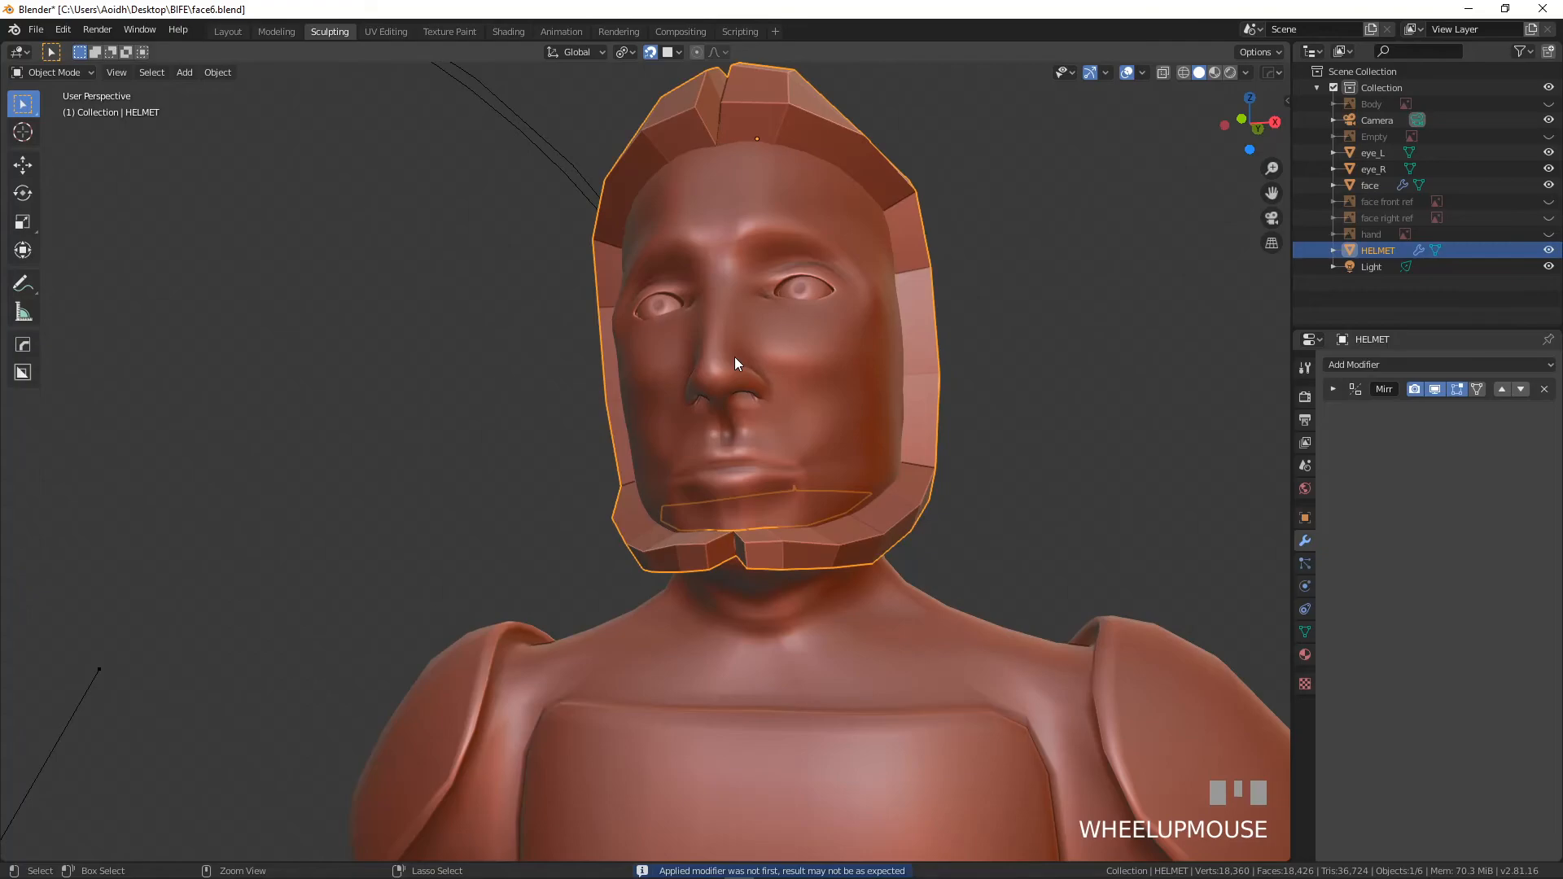
{"action": "key", "text": "ctrl+z"}
- Apply the helmet's Mirror modifier first, followed by its Solidify modifier
{"action": "left_click", "coordinate": [1335, 391]}
{"action": "left_click", "coordinate": [1377, 416]}
{"action": "left_click", "coordinate": [1336, 393]}
{"action": "left_click", "coordinate": [1335, 389]}
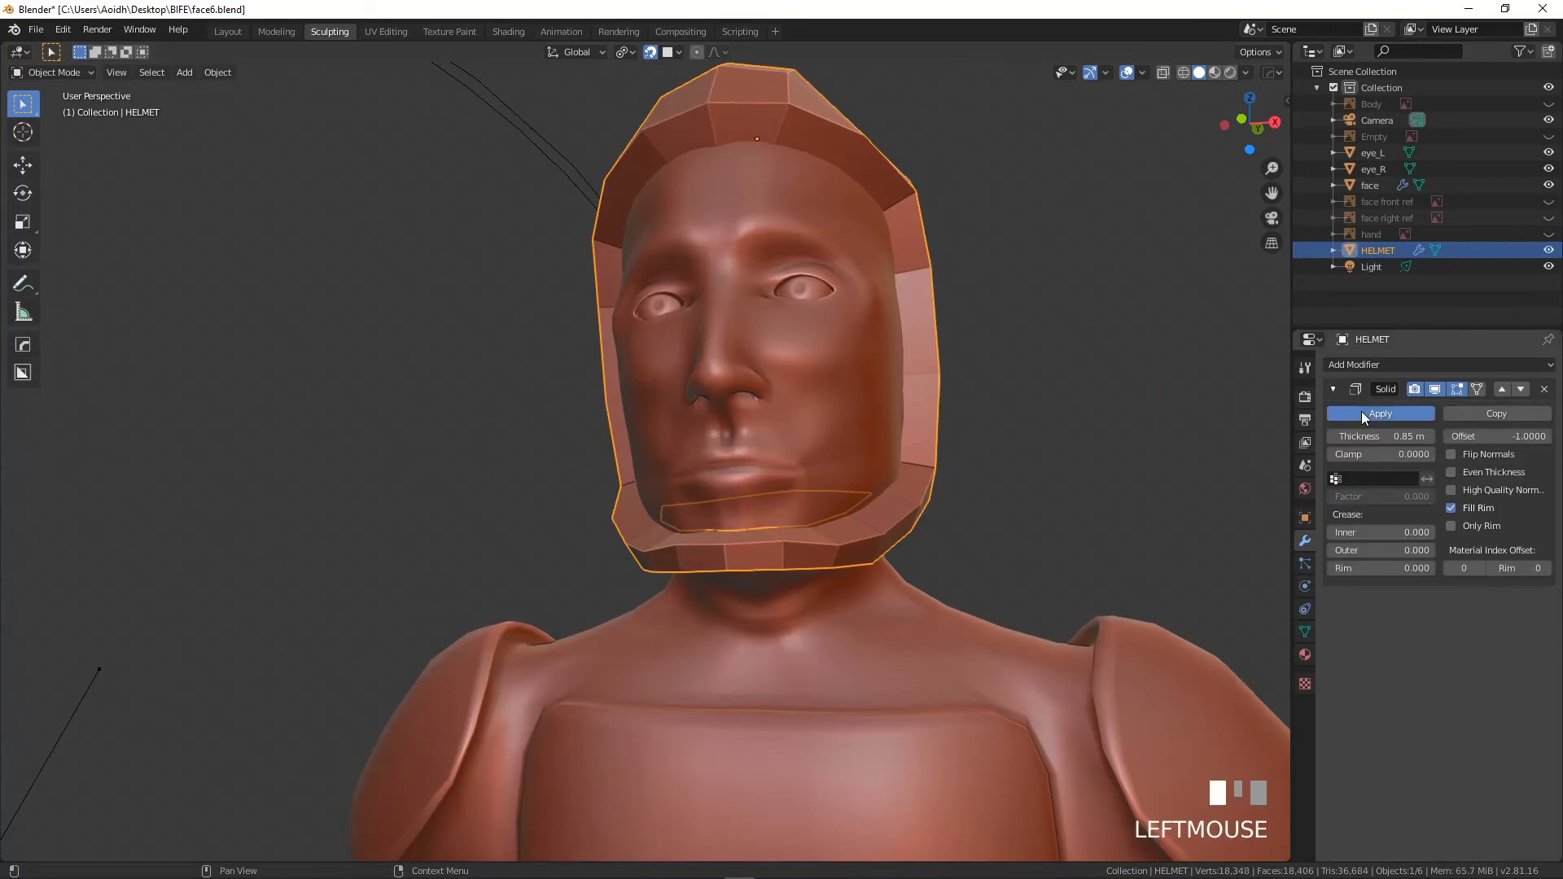
{"action": "left_click", "coordinate": [1362, 413]}
- Delete all helmet mesh on the negative X side of the centre line, selecting through the mesh in front wireframe view
{"action": "key", "text": "Tab"}
{"action": "key", "text": "KP_1"}
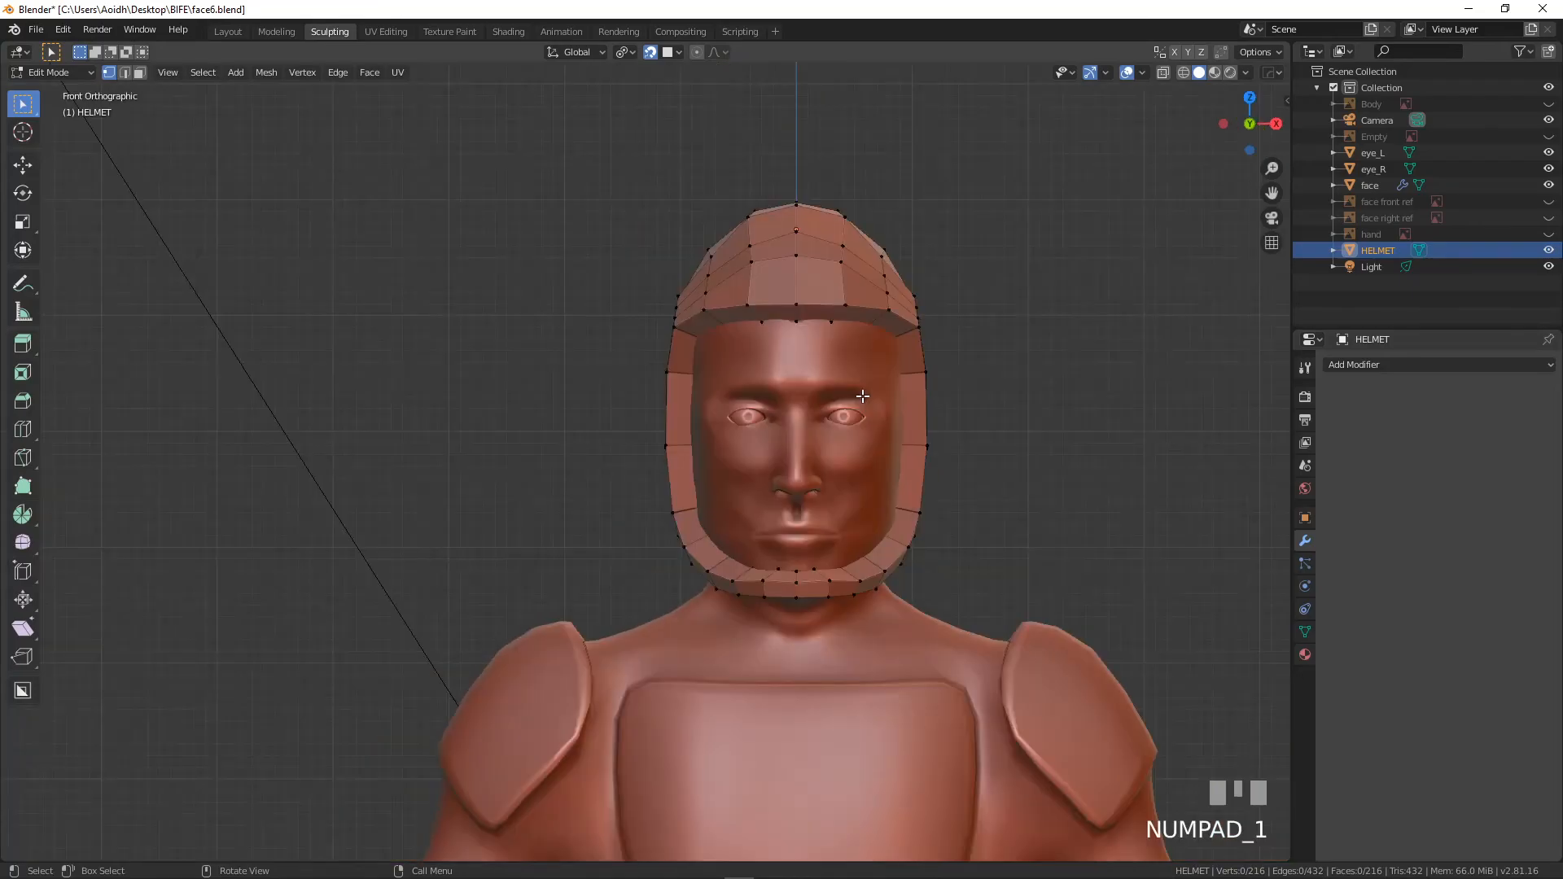
{"action": "key", "text": "z"}
{"action": "left_click", "coordinate": [723, 407]}
{"action": "scroll", "coordinate": [734, 405], "scroll_direction": "down", "scroll_amount": 1}
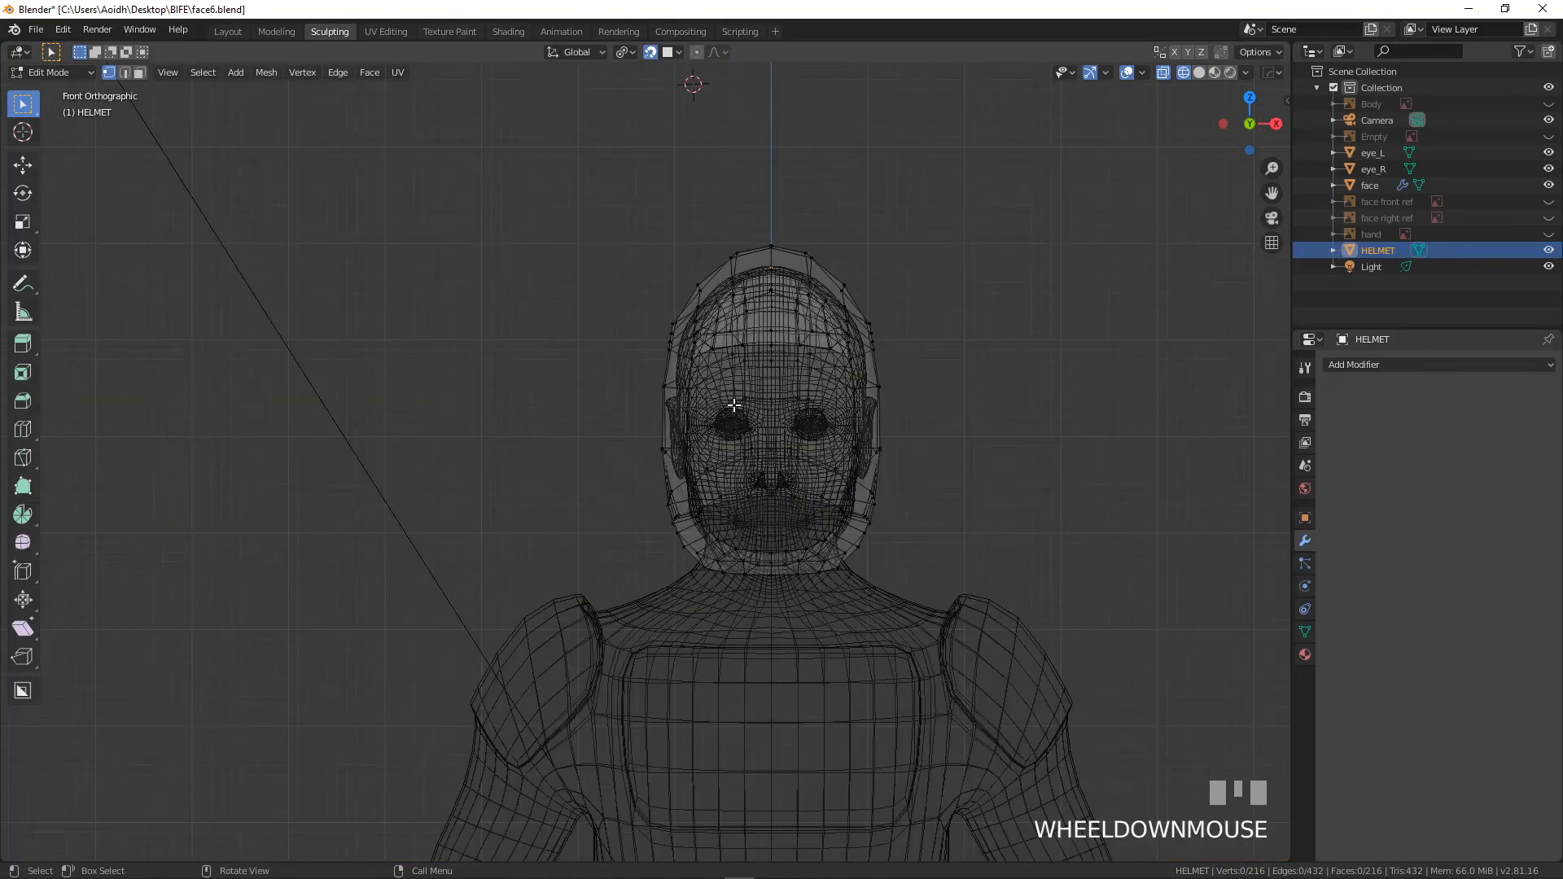
{"action": "key", "text": "b"}
{"action": "left_click_drag", "start_coordinate": [550, 154], "coordinate": [767, 594]}
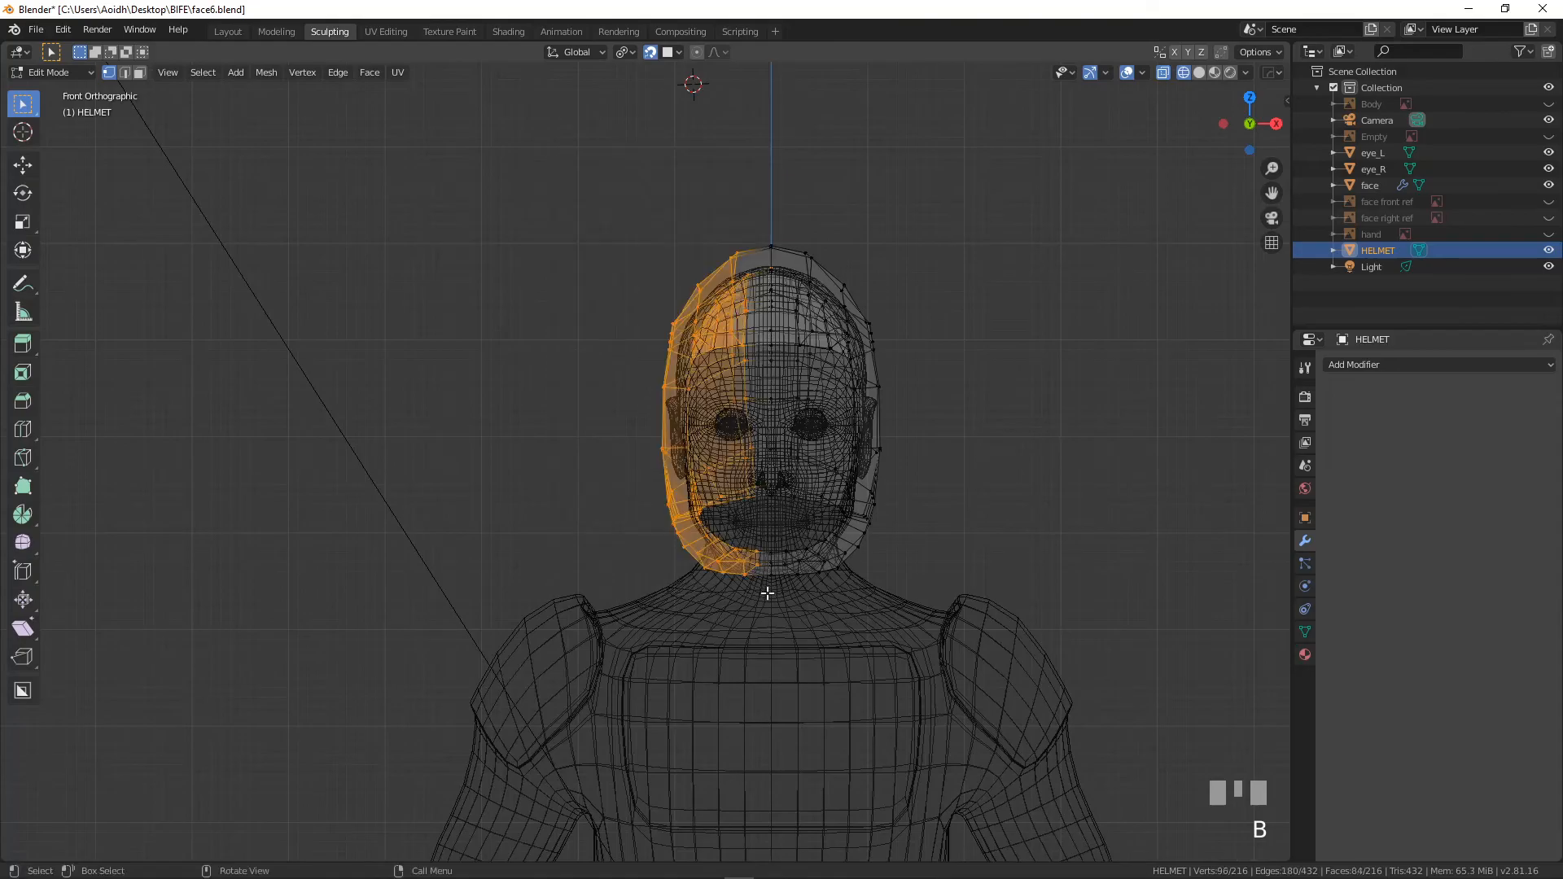
{"action": "key", "text": "x"}
{"action": "left_click", "coordinate": [754, 554]}
- Add a Mirror modifier on the X axis to the helmet half and return to solid shading
{"action": "middle_click_drag", "start_coordinate": [754, 554], "coordinate": [784, 541]}
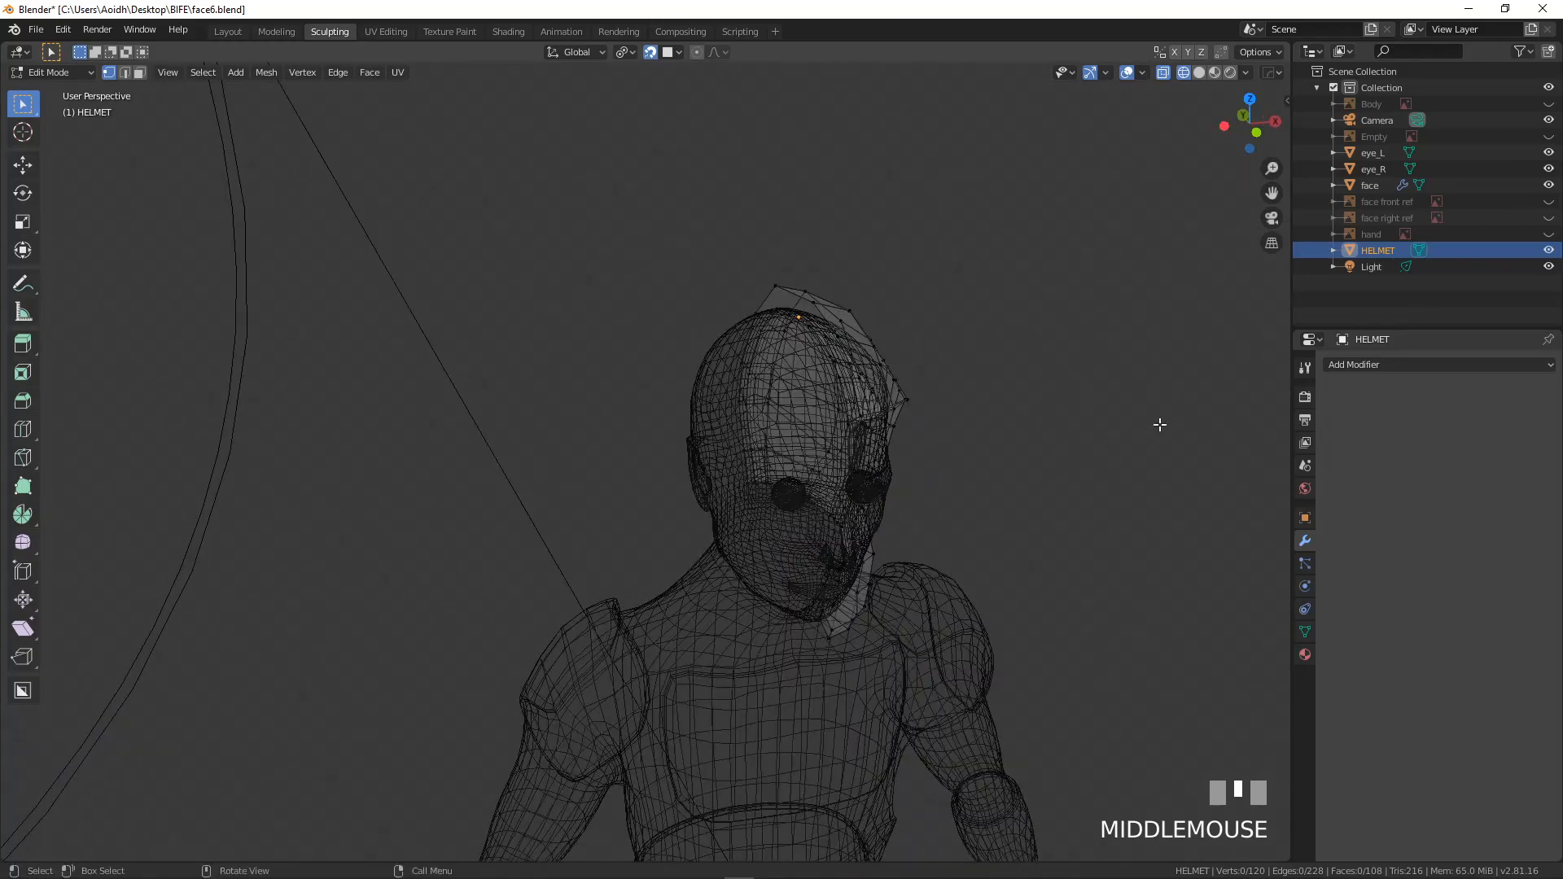
{"action": "left_click", "coordinate": [1418, 366]}
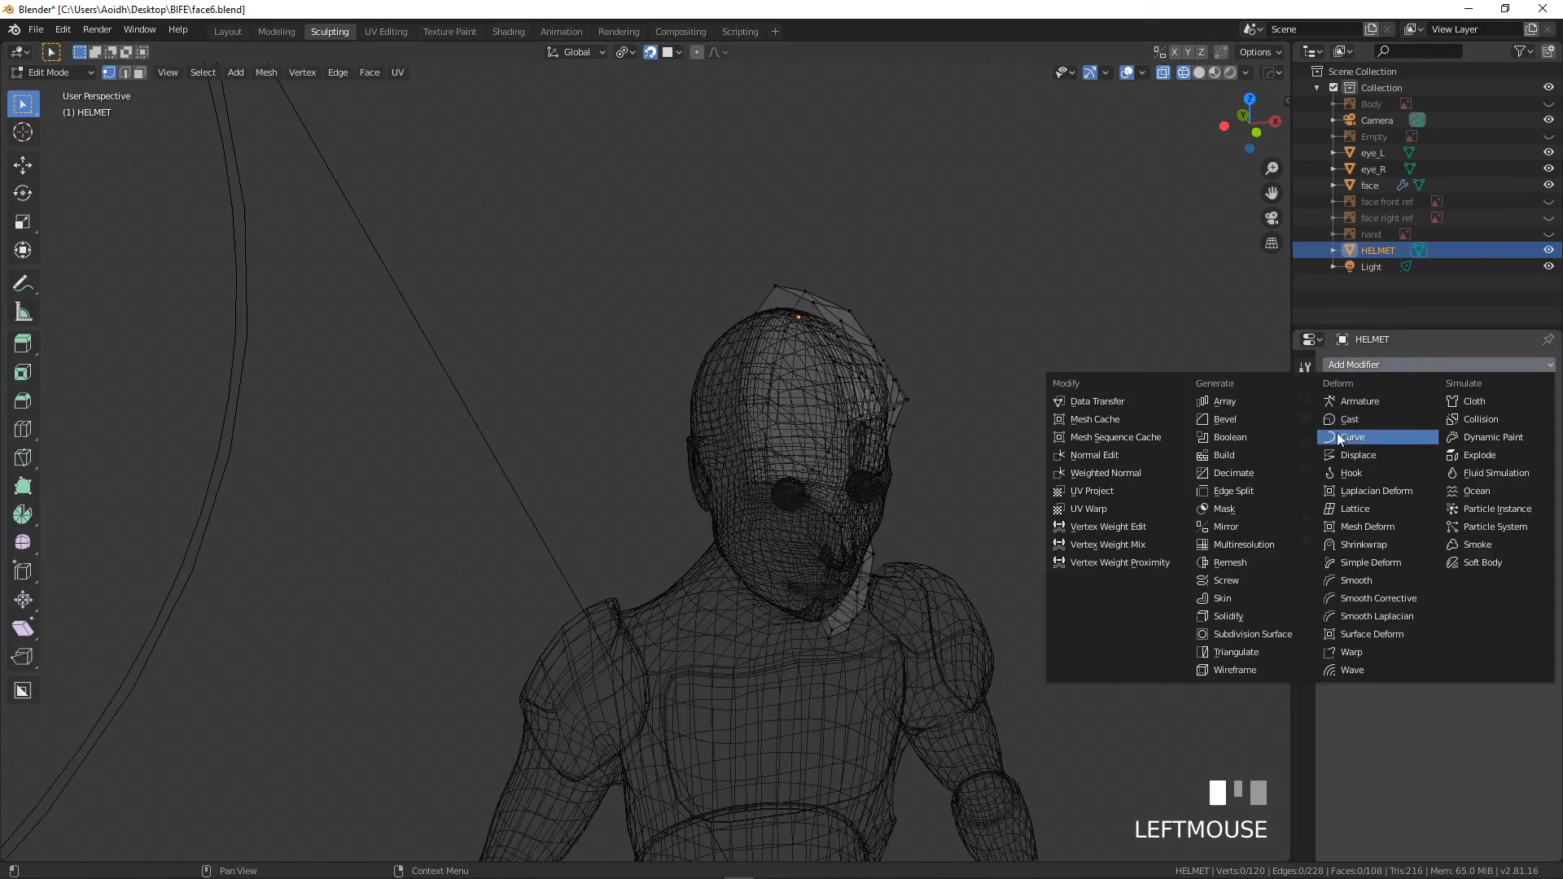
{"action": "left_click", "coordinate": [1241, 526]}
{"action": "key", "text": "z"}
{"action": "left_click", "coordinate": [1169, 493]}
- Add two edge loops along the rim of the helmet's face opening, one near its outer edge and one near its inner edge
{"action": "mouse_move", "coordinate": [1092, 506]}
{"action": "middle_mouse_down"}
{"action": "mouse_move", "coordinate": [710, 529]}
{"action": "mouse_move", "coordinate": [988, 485]}
{"action": "mouse_move", "coordinate": [931, 485]}
{"action": "mouse_move", "coordinate": [1033, 513]}
{"action": "mouse_move", "coordinate": [970, 464]}
{"action": "middle_mouse_up"}
{"action": "scroll", "coordinate": [931, 485], "scroll_direction": "up", "scroll_amount": 4}
{"action": "middle_click_drag", "start_coordinate": [886, 427], "coordinate": [869, 506], "text": "shift"}
{"action": "scroll", "coordinate": [868, 506], "scroll_direction": "up", "scroll_amount": 3}
{"action": "middle_click_drag", "start_coordinate": [758, 411], "coordinate": [942, 519], "text": "shift"}
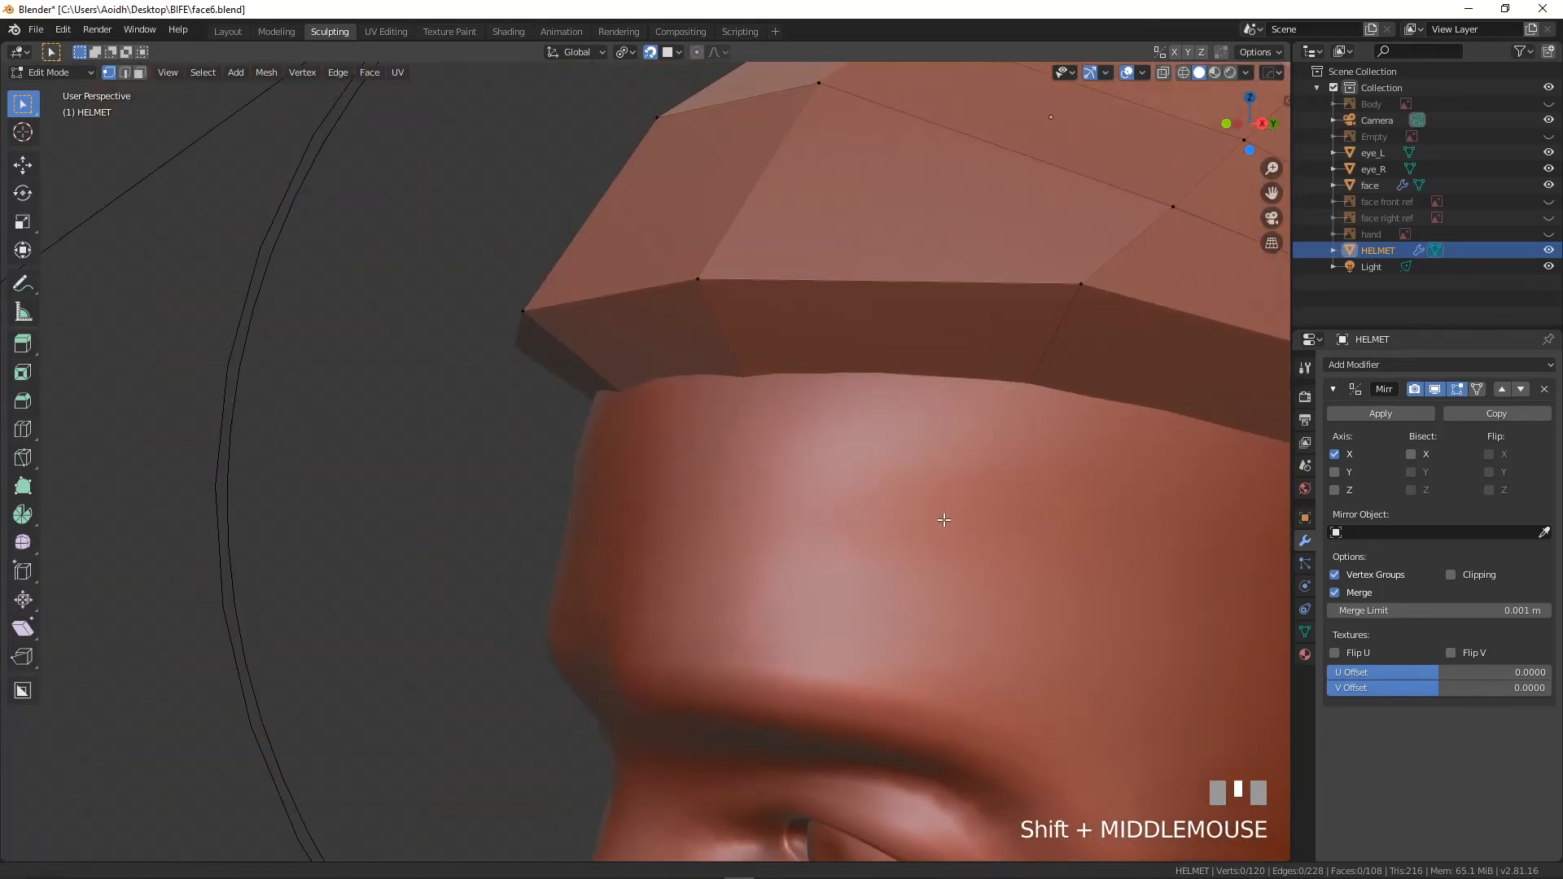
{"action": "middle_click_drag", "start_coordinate": [910, 426], "coordinate": [729, 400], "text": "shift"}
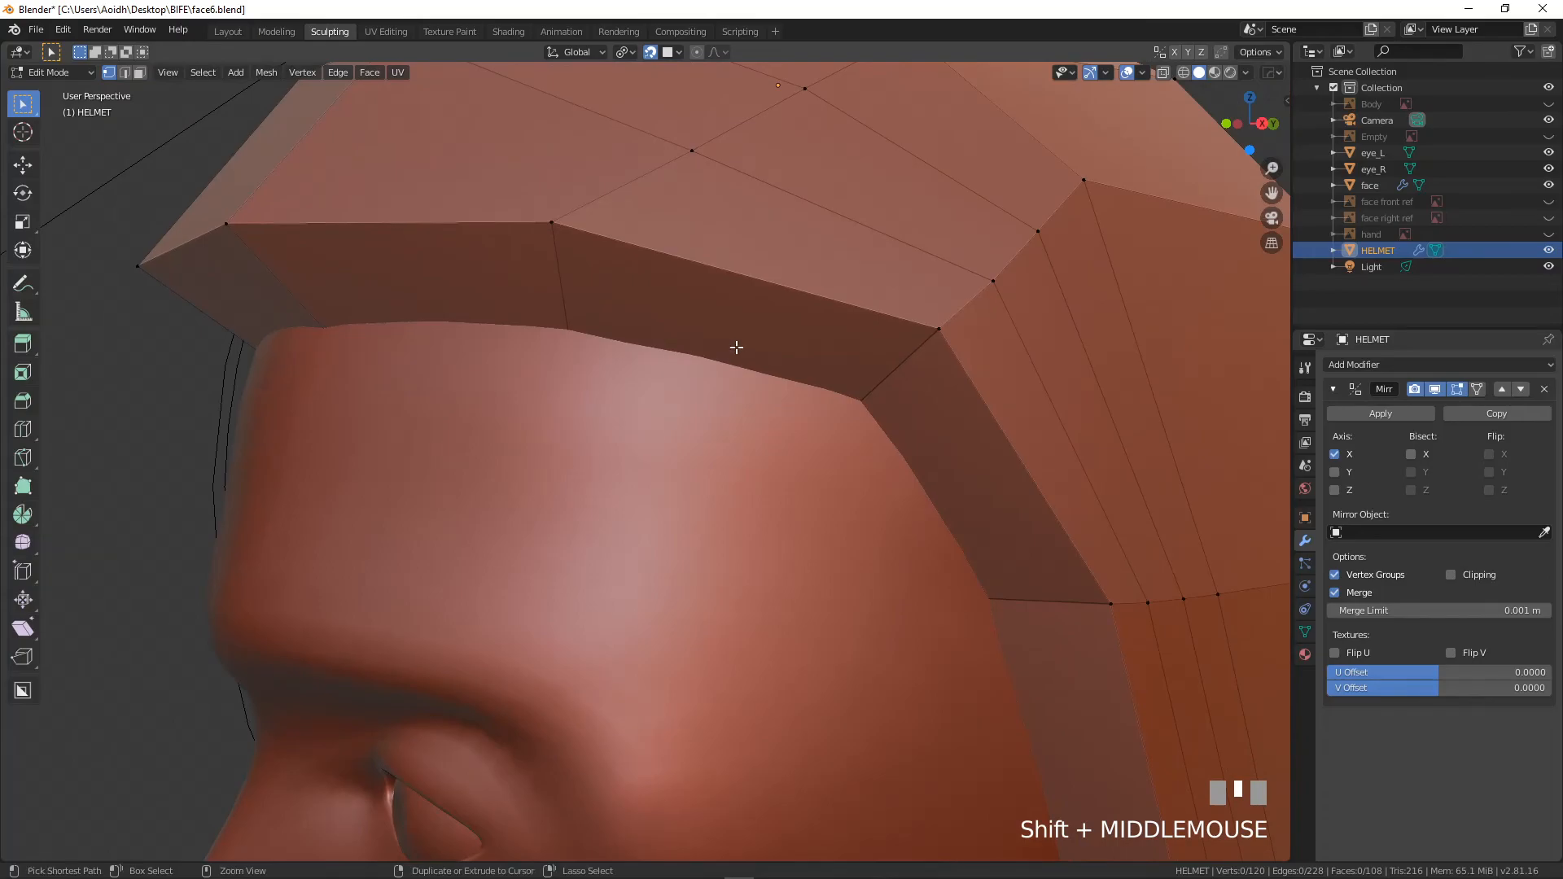
{"action": "key", "text": "ctrl+r"}
{"action": "left_click", "coordinate": [587, 291]}
{"action": "left_click", "coordinate": [579, 253]}
{"action": "key", "text": "ctrl+r"}
{"action": "left_click", "coordinate": [563, 301]}
{"action": "left_click", "coordinate": [560, 308]}
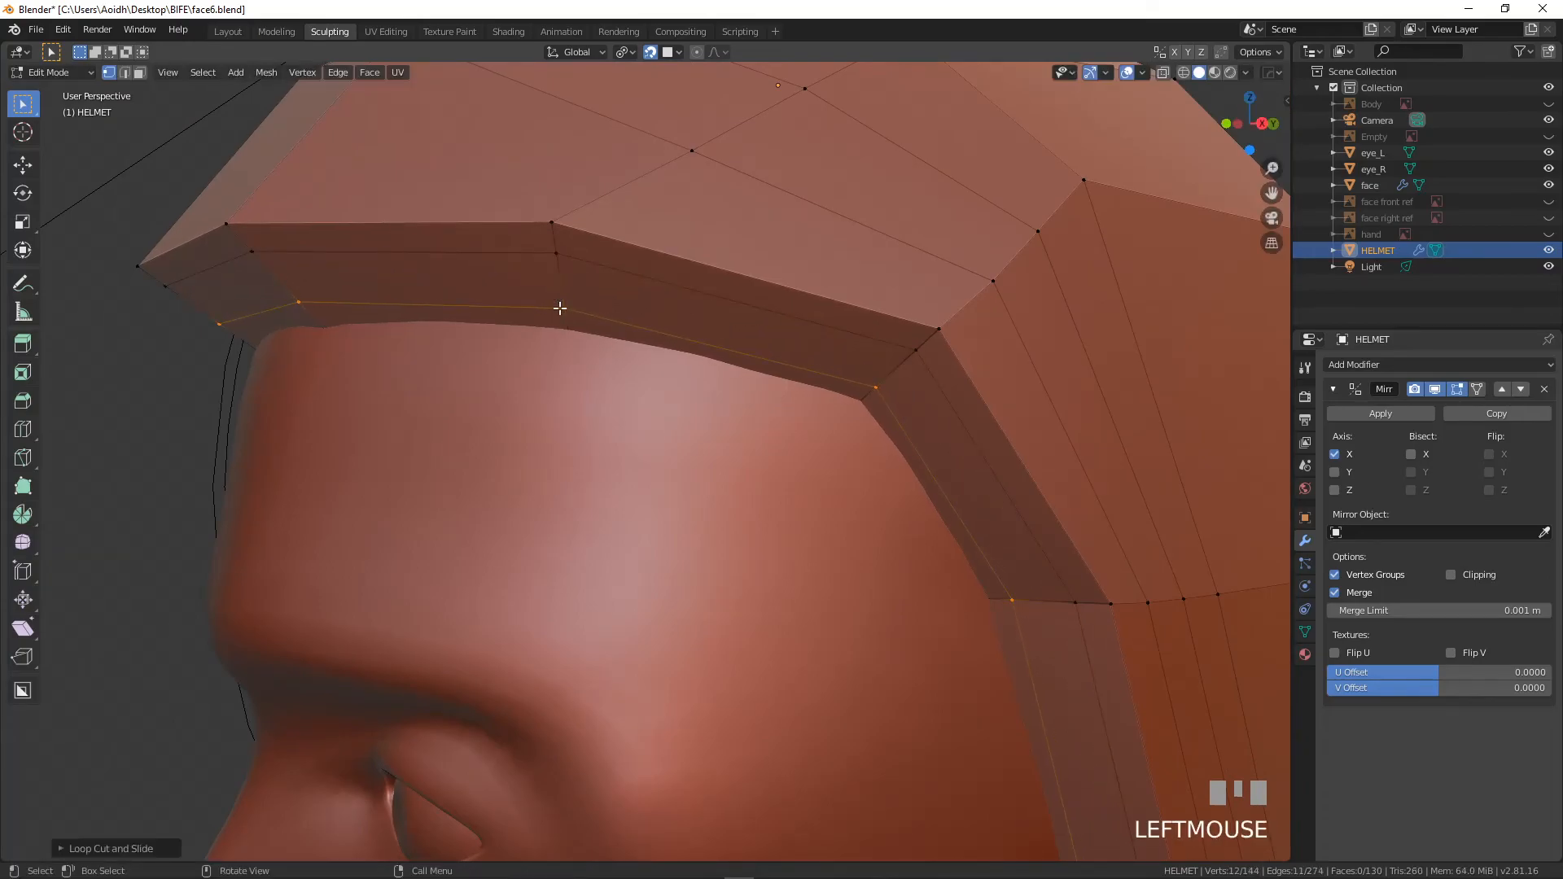
- Extrude the three narrow outer rim faces above the forehead forward and down to form a visor
{"action": "scroll", "coordinate": [559, 308], "scroll_direction": "down", "scroll_amount": 5}
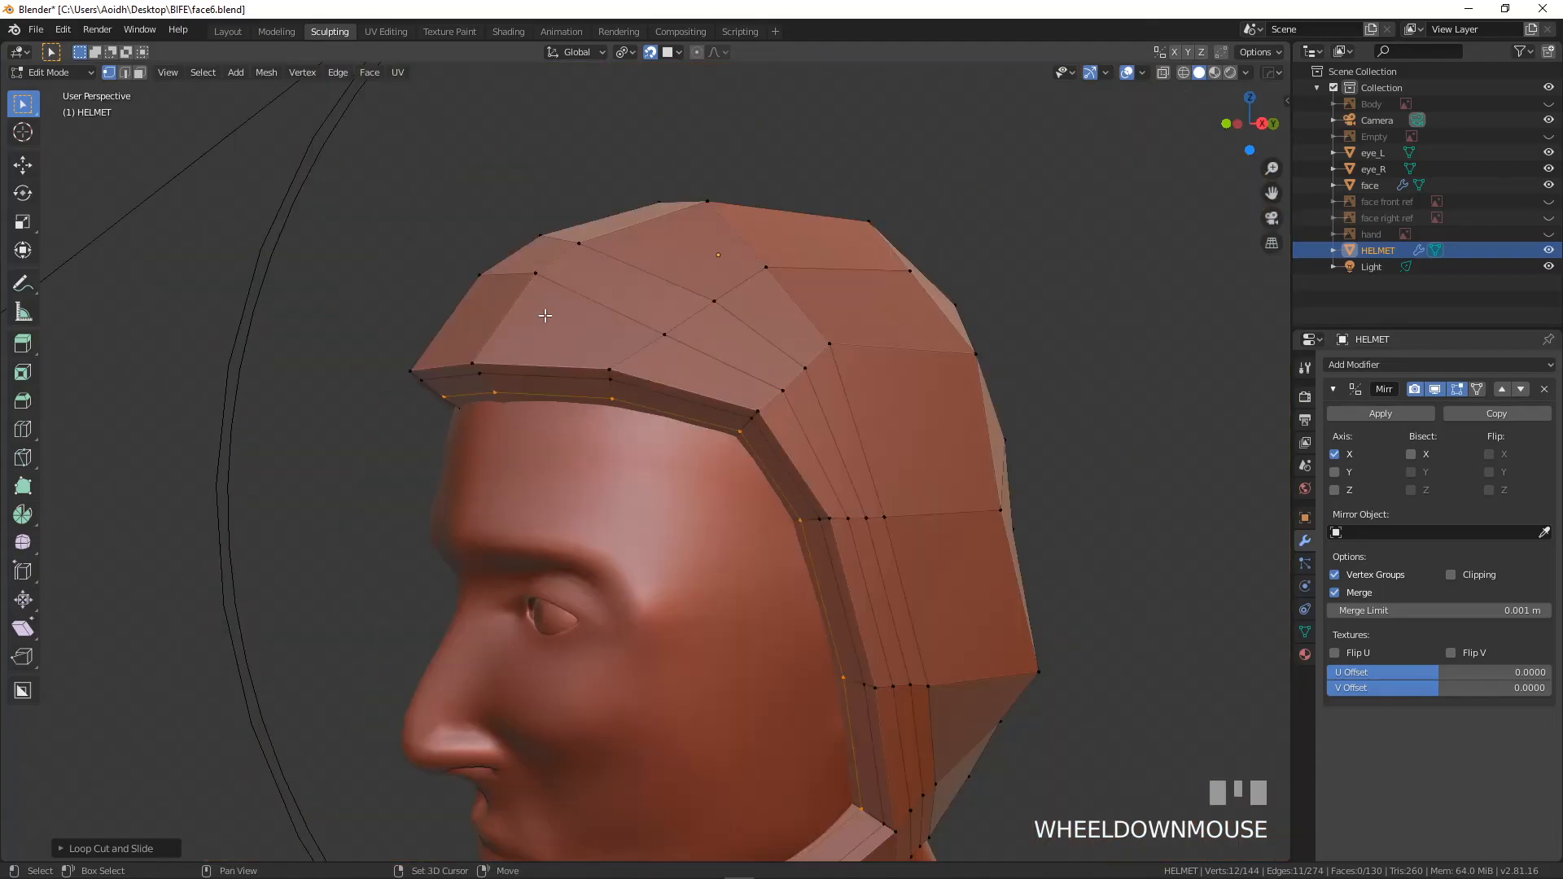
{"action": "left_click", "coordinate": [139, 72]}
{"action": "scroll", "coordinate": [510, 325], "scroll_direction": "up", "scroll_amount": 2}
{"action": "left_click", "coordinate": [548, 288]}
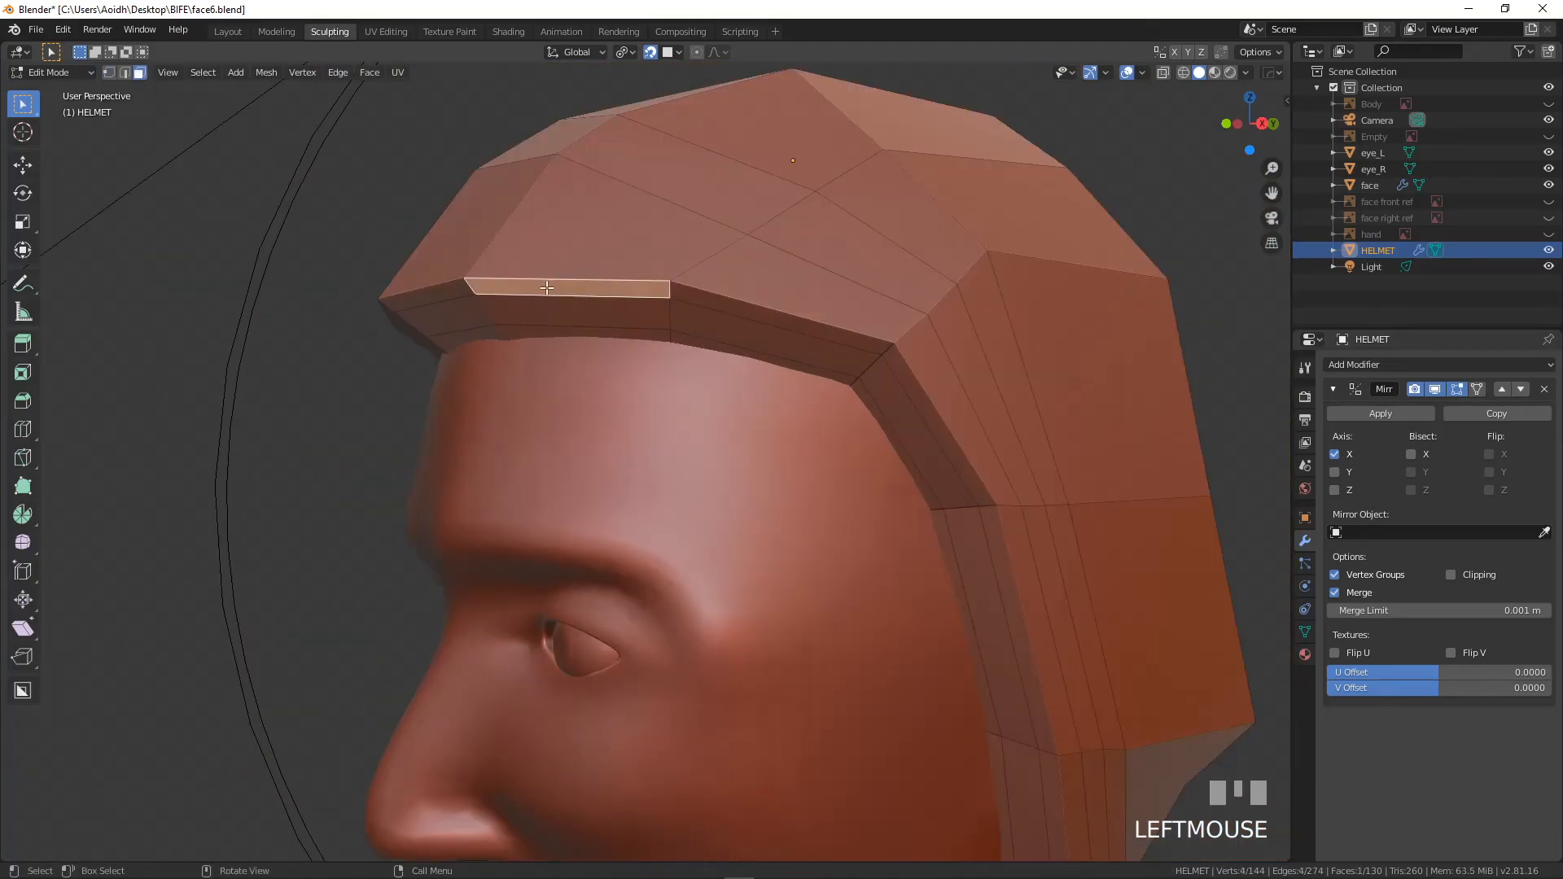
{"action": "left_click", "coordinate": [691, 293], "text": "shift"}
{"action": "middle_click_drag", "start_coordinate": [691, 293], "coordinate": [635, 298]}
{"action": "left_click", "coordinate": [855, 296], "text": "shift"}
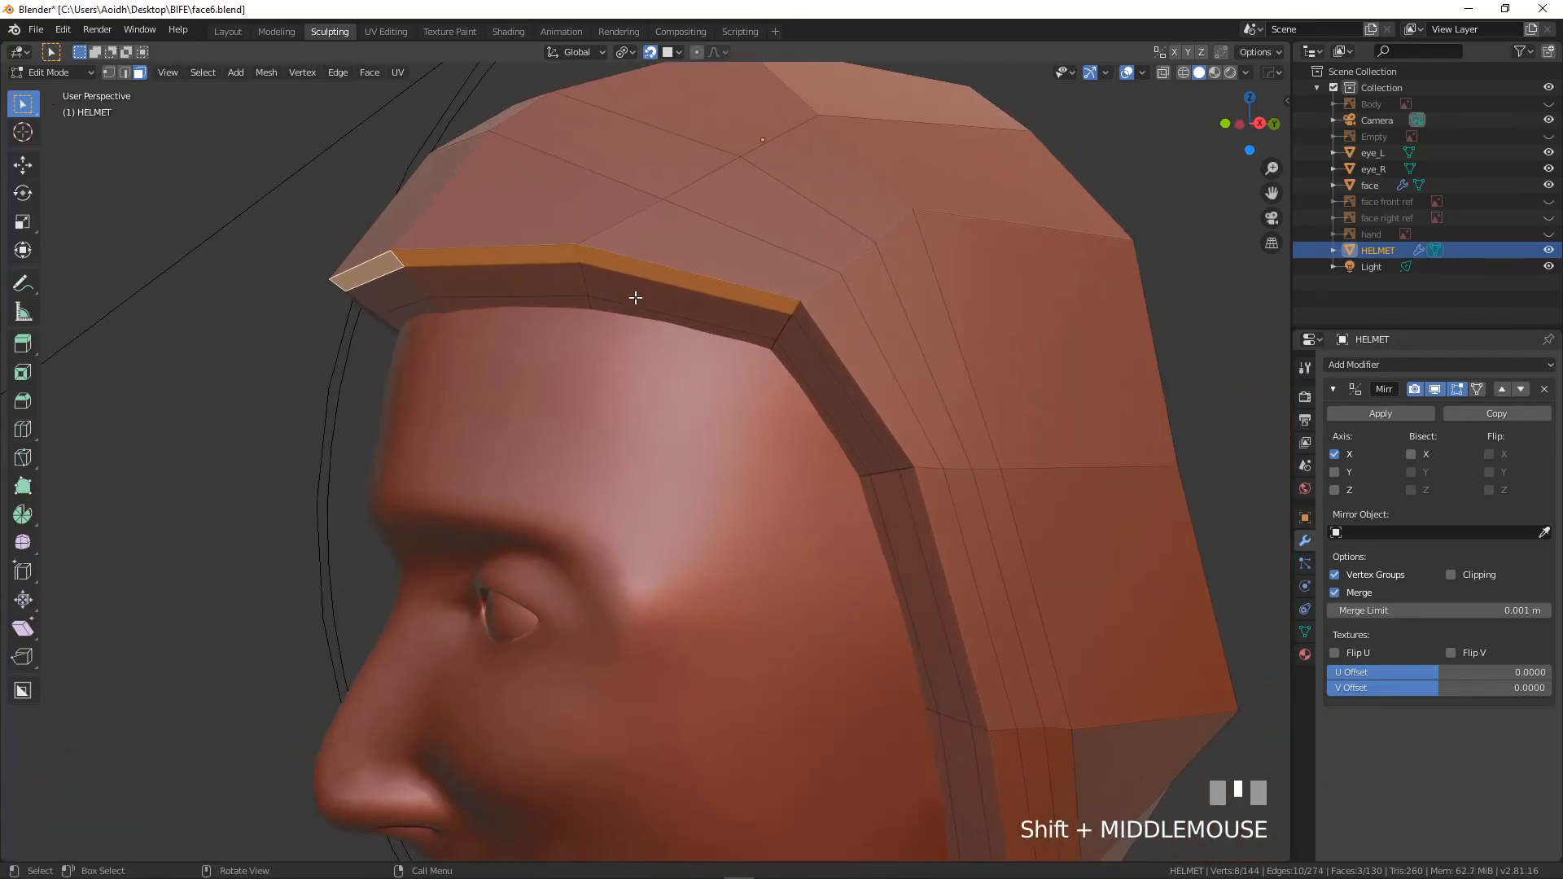
{"action": "key", "text": "e"}
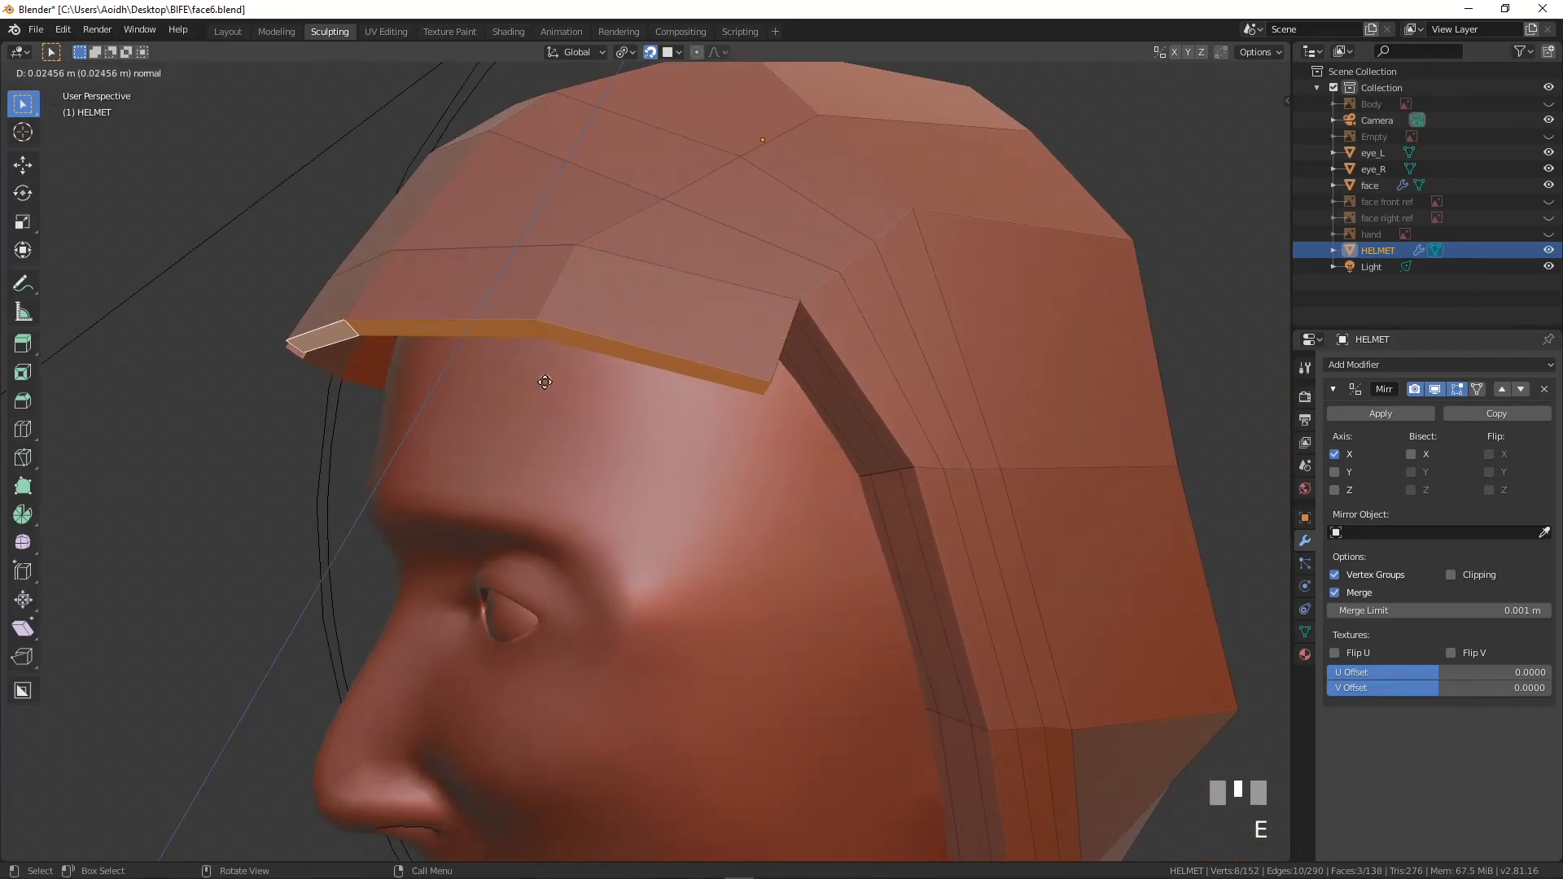
{"action": "left_click", "coordinate": [515, 452]}
- Delete the visor's side end face and the adjoining outer rim face beside the temple
{"action": "middle_click_drag", "start_coordinate": [698, 468], "coordinate": [632, 468]}
{"action": "middle_click_drag", "start_coordinate": [582, 359], "coordinate": [420, 400]}
{"action": "left_click", "coordinate": [400, 425]}
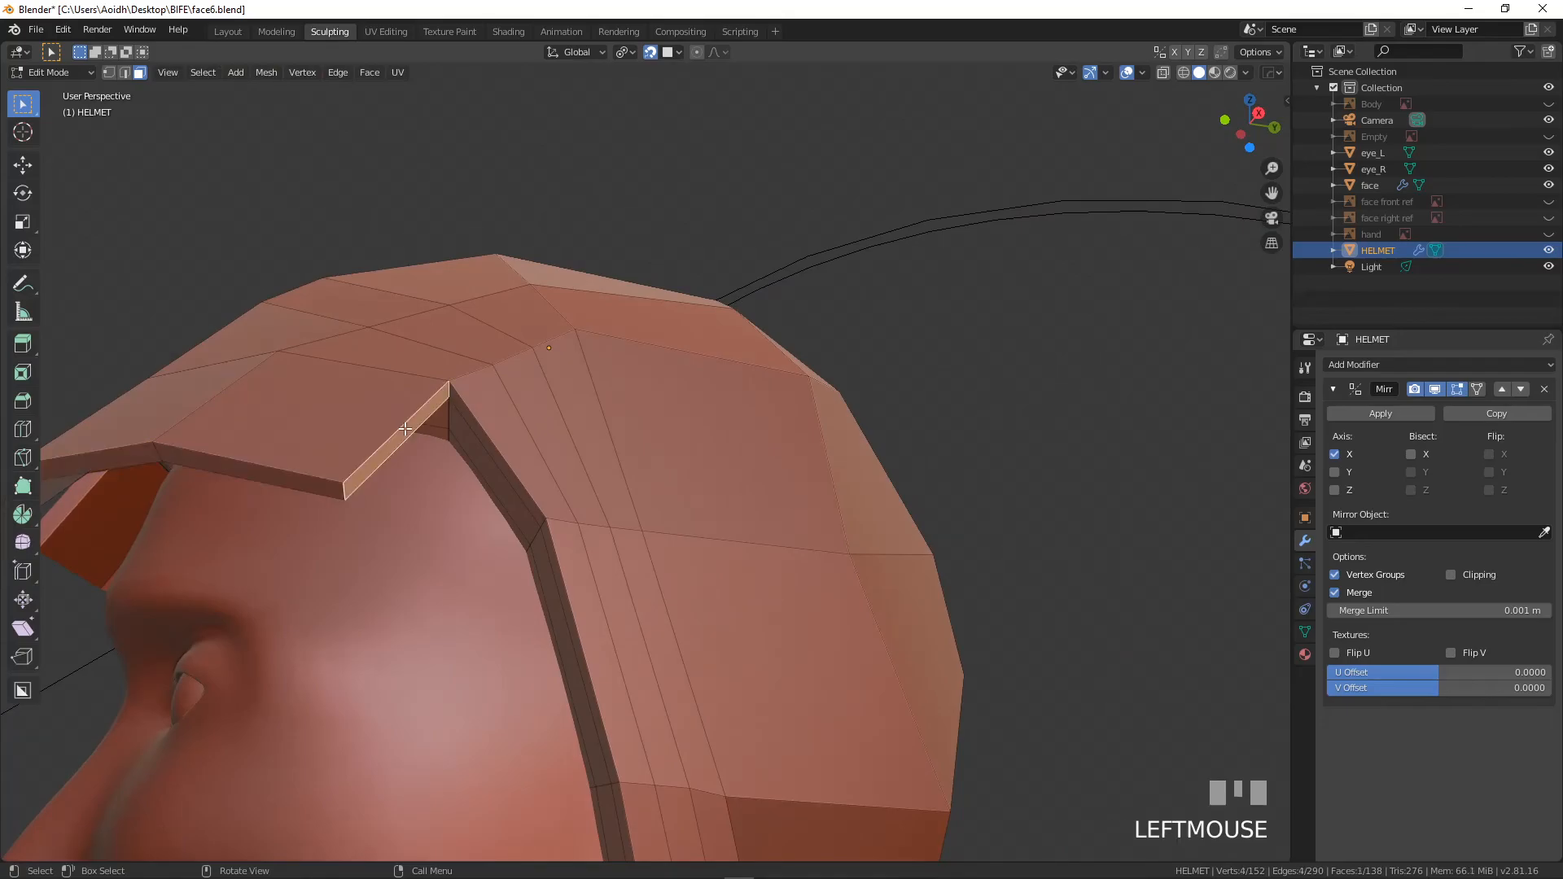
{"action": "left_click", "coordinate": [492, 456], "text": "shift"}
{"action": "key", "text": "x"}
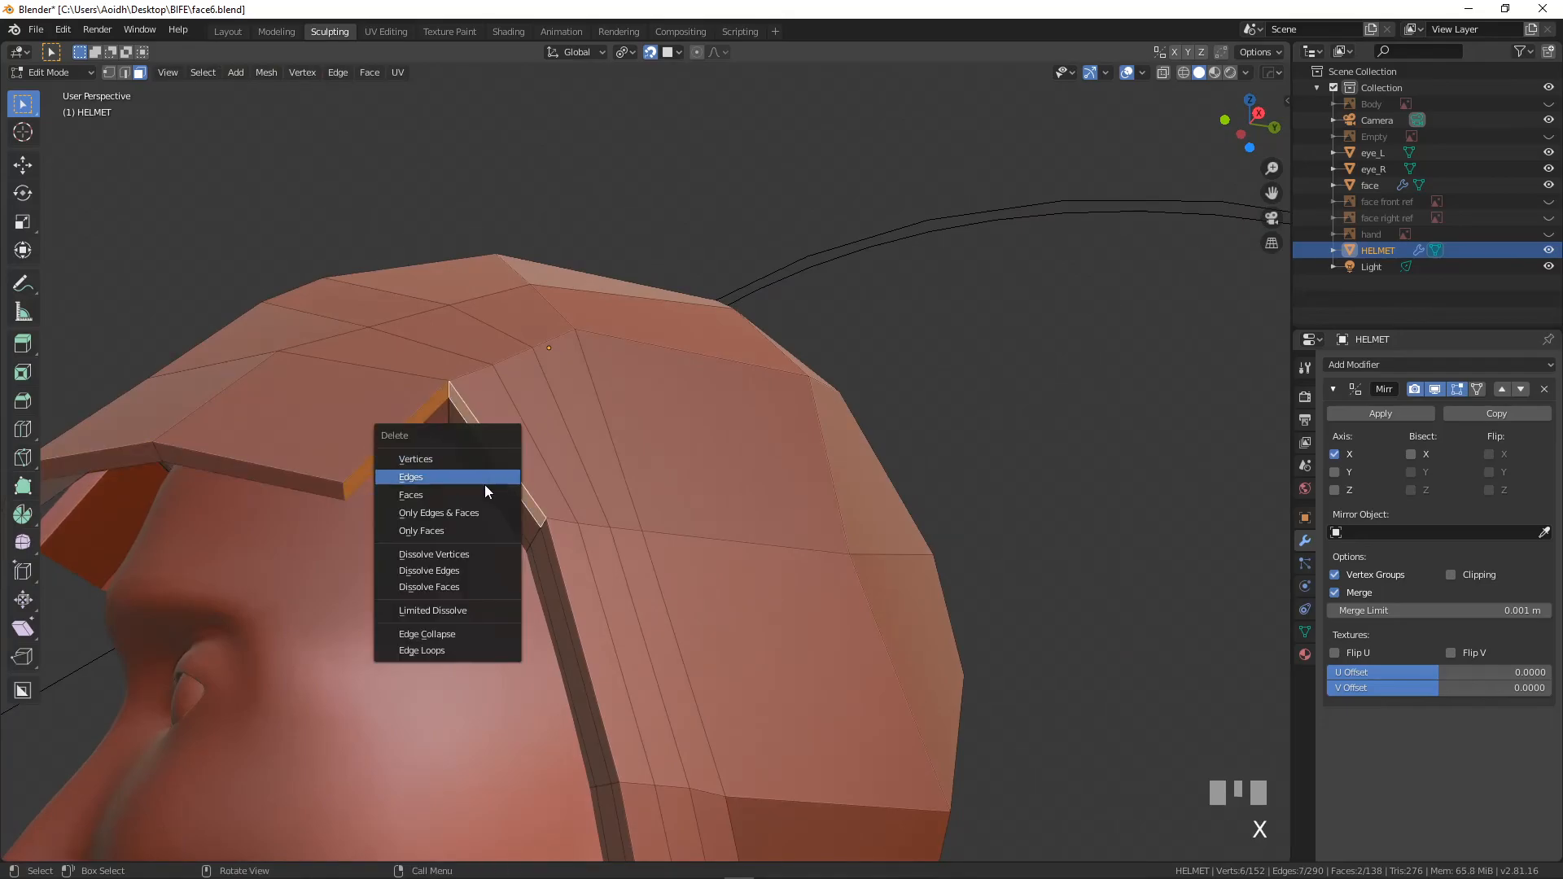
{"action": "left_click", "coordinate": [481, 495]}
- Fill a triangular face between the visor's two lower side vertices and the helmet rim vertex at the temple
{"action": "left_click", "coordinate": [108, 72]}
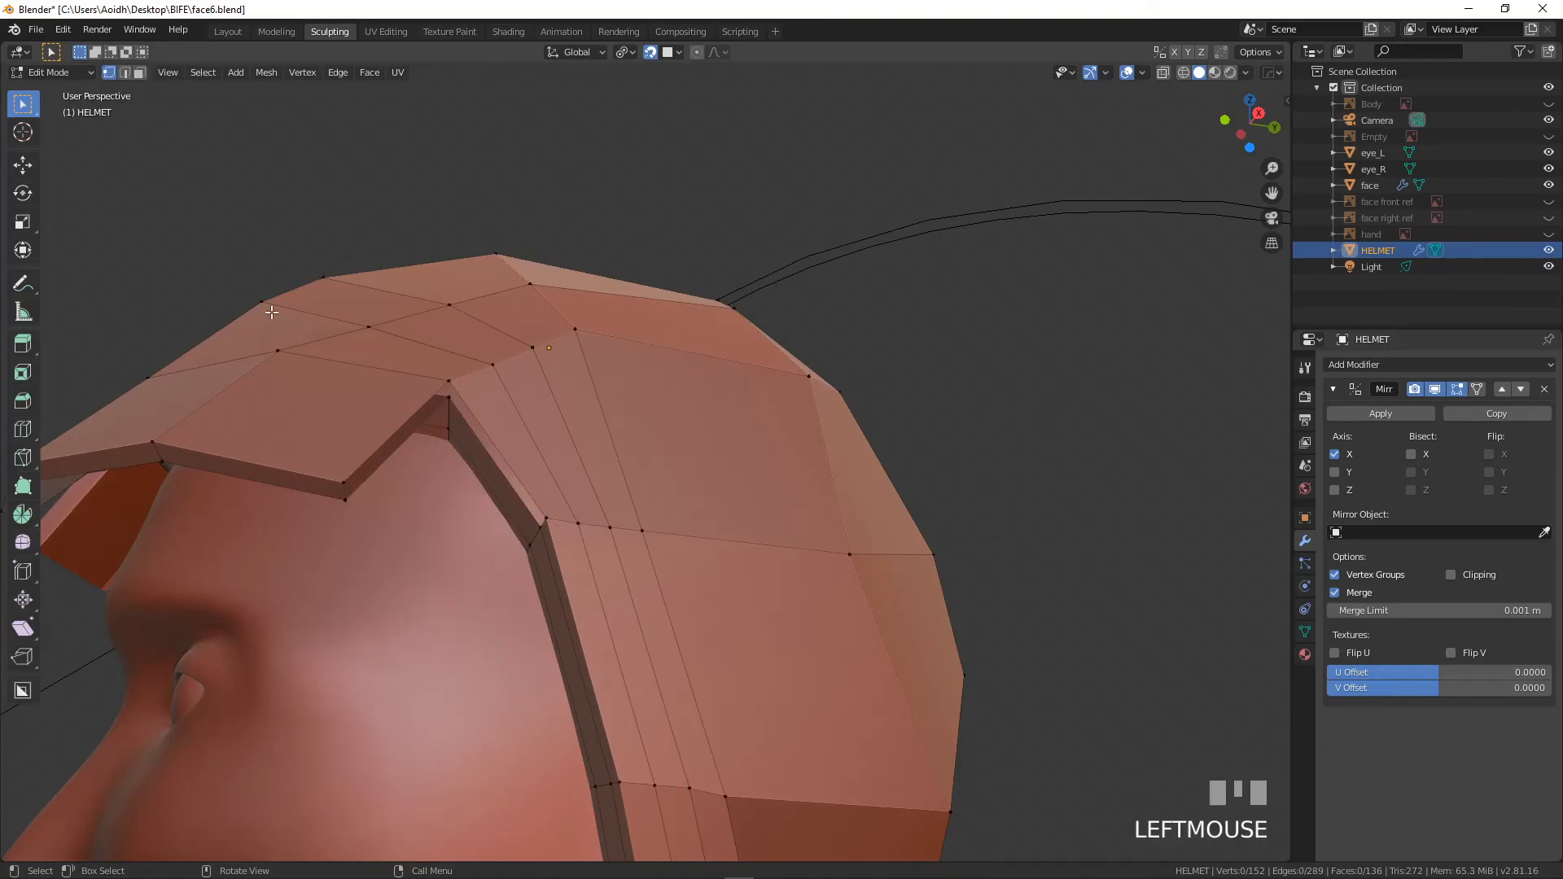
{"action": "left_click", "coordinate": [447, 400]}
{"action": "left_click", "coordinate": [345, 499], "text": "shift"}
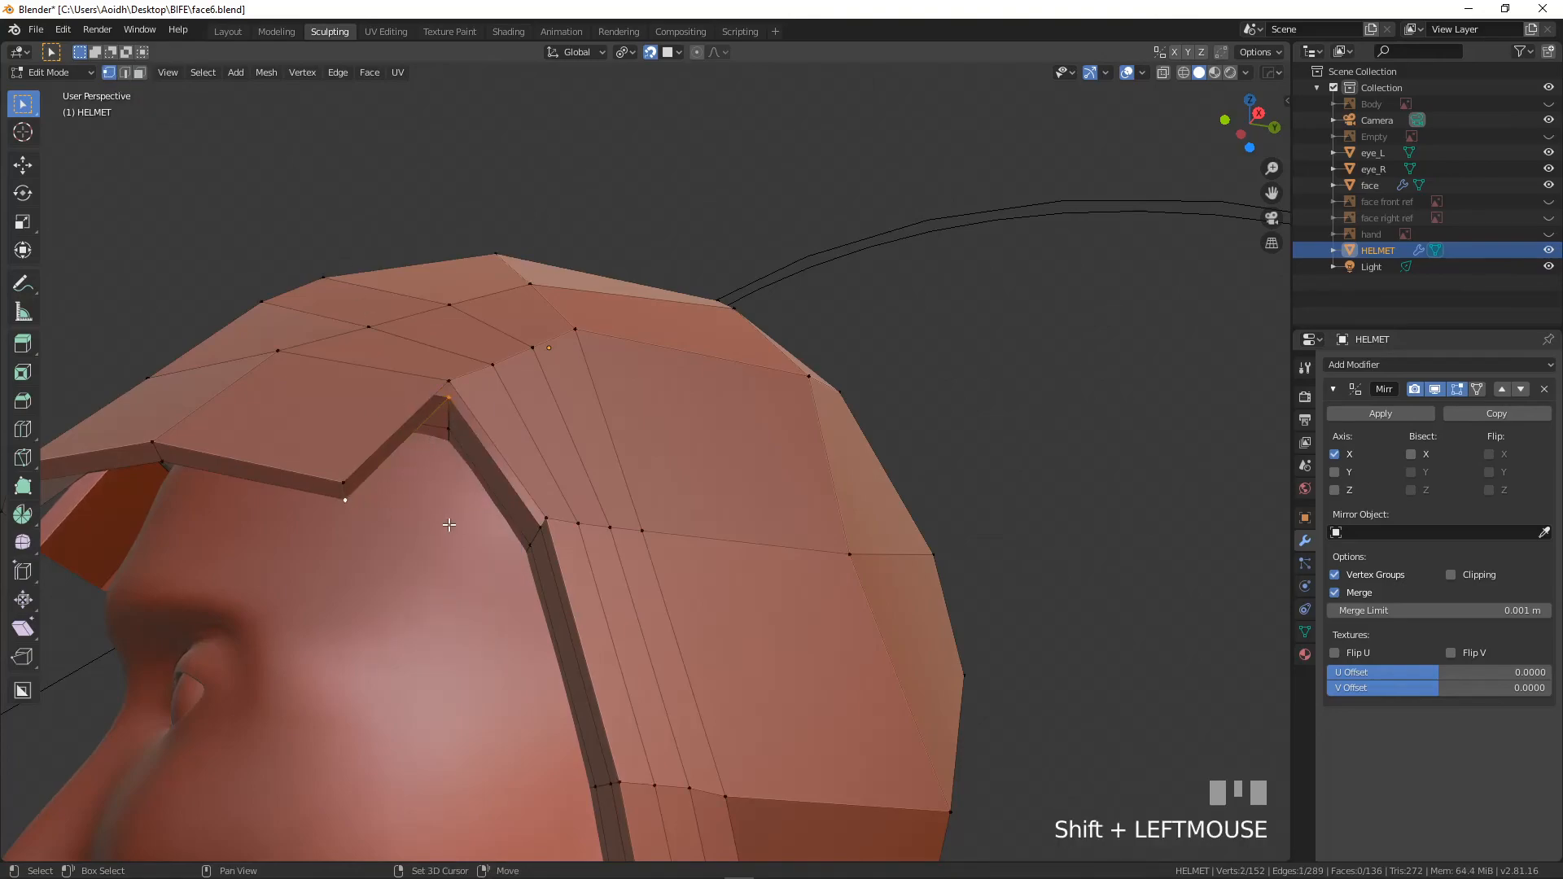
{"action": "left_click", "coordinate": [531, 542], "text": "shift"}
{"action": "key", "text": "x"}
{"action": "key", "text": "Escape"}
{"action": "key", "text": "f"}
- Fill the visor's side edge and upper side with two more triangular faces joining it to the temple rim
{"action": "left_click", "coordinate": [546, 519]}
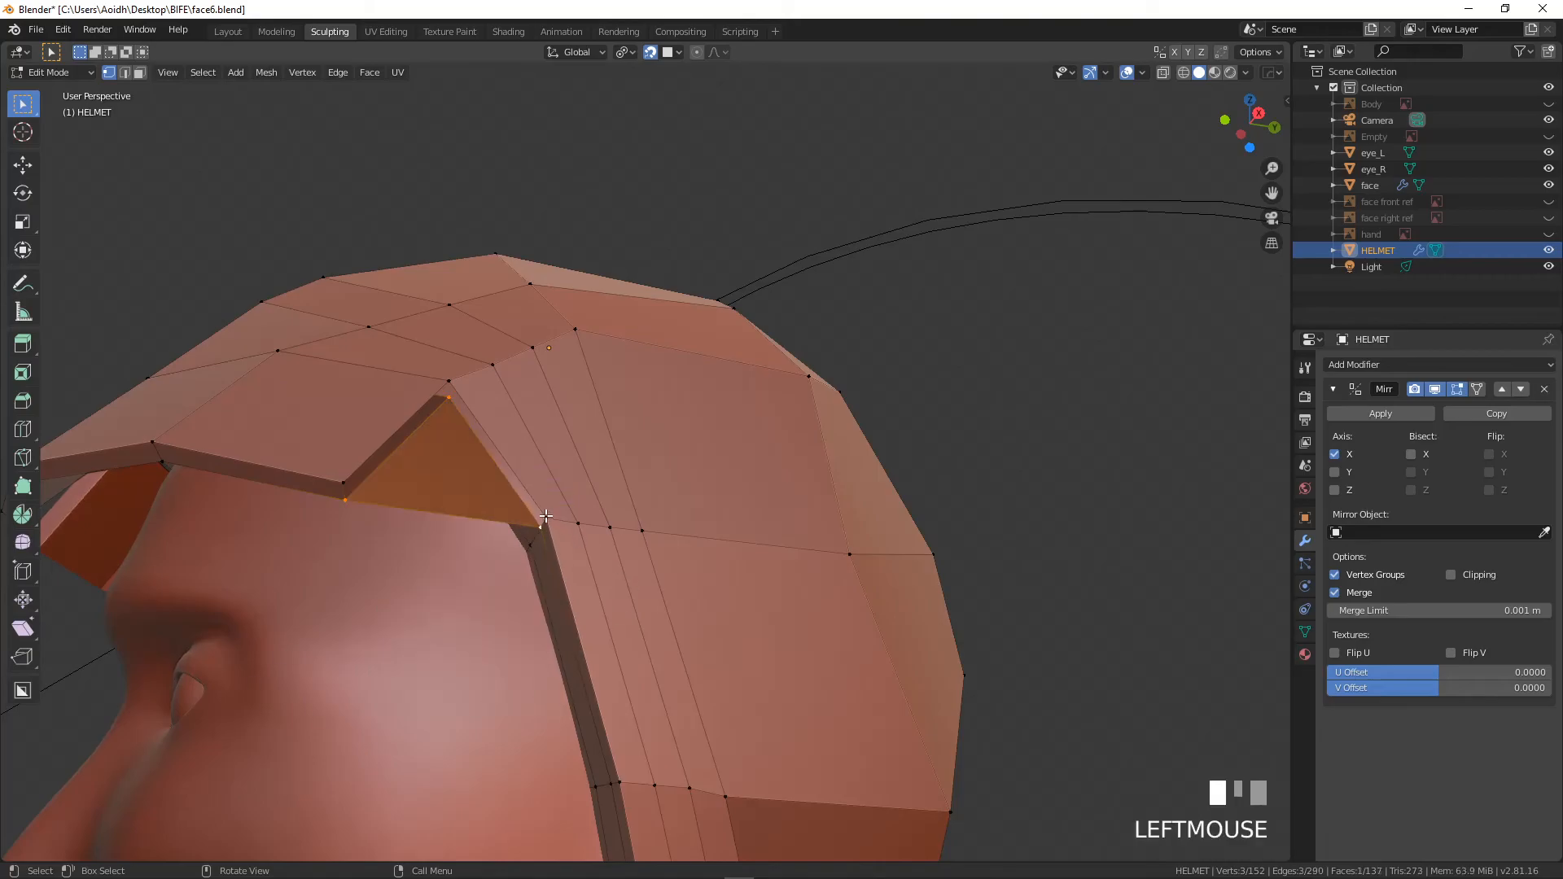
{"action": "left_click", "coordinate": [345, 499], "text": "shift"}
{"action": "left_click", "coordinate": [343, 483], "text": "shift"}
{"action": "left_click", "coordinate": [541, 527], "text": "shift"}
{"action": "key", "text": "f"}
{"action": "left_click", "coordinate": [546, 519]}
{"action": "left_click", "coordinate": [347, 479], "text": "shift"}
{"action": "left_click", "coordinate": [452, 384], "text": "shift"}
{"action": "key", "text": "f"}
- Enable Clipping on the helmet's Mirror modifier
{"action": "middle_click_drag", "start_coordinate": [452, 384], "coordinate": [663, 540]}
{"action": "scroll", "coordinate": [546, 530], "scroll_direction": "up", "scroll_amount": 4}
{"action": "scroll", "coordinate": [545, 530], "scroll_direction": "up", "scroll_amount": 1}
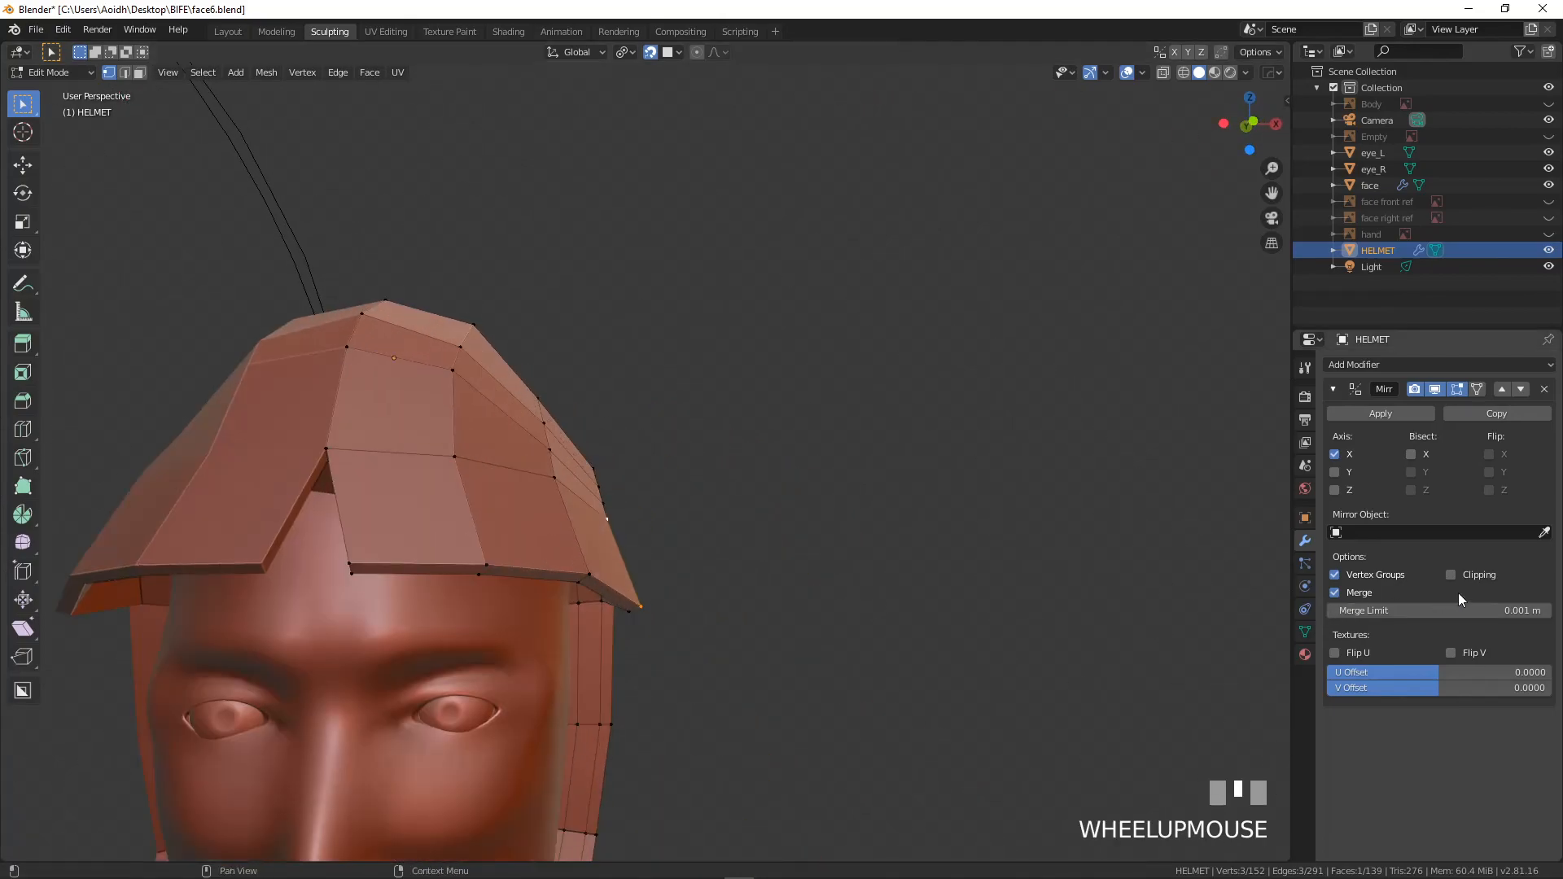
{"action": "left_click", "coordinate": [1451, 575]}
- Move the two front inner visor vertices onto the mirror centre line to close the notch, and leave mesh editing
{"action": "middle_click_drag", "start_coordinate": [767, 691], "coordinate": [741, 659], "text": "shift"}
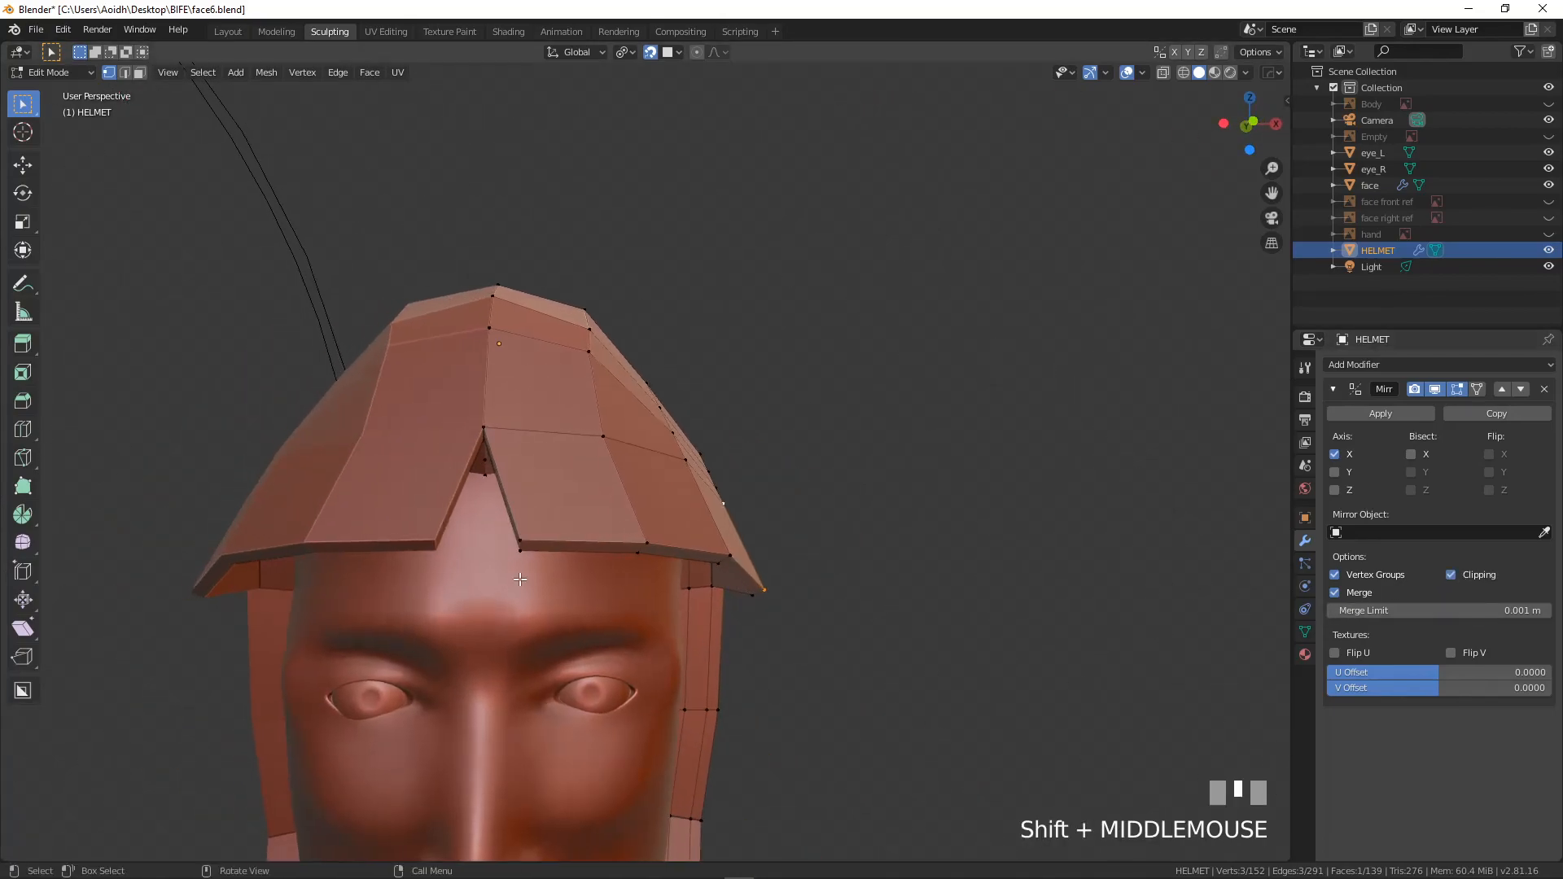
{"action": "left_click", "coordinate": [520, 563]}
{"action": "left_click", "coordinate": [523, 538], "text": "shift"}
{"action": "key", "text": "g"}
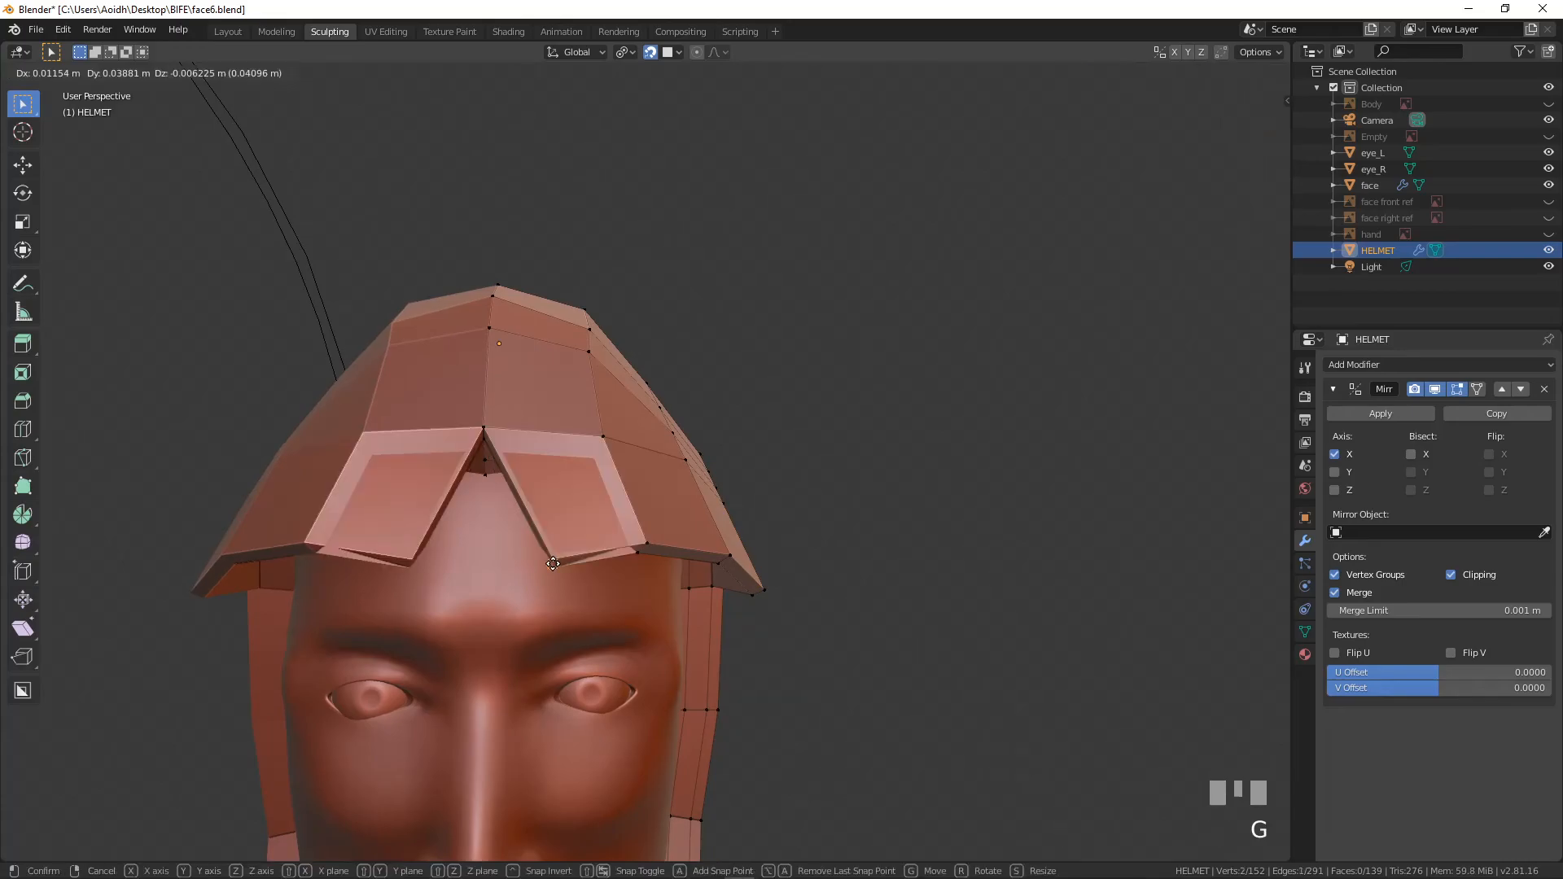
{"action": "left_click", "coordinate": [428, 543]}
{"action": "scroll", "coordinate": [428, 542], "scroll_direction": "down", "scroll_amount": 4}
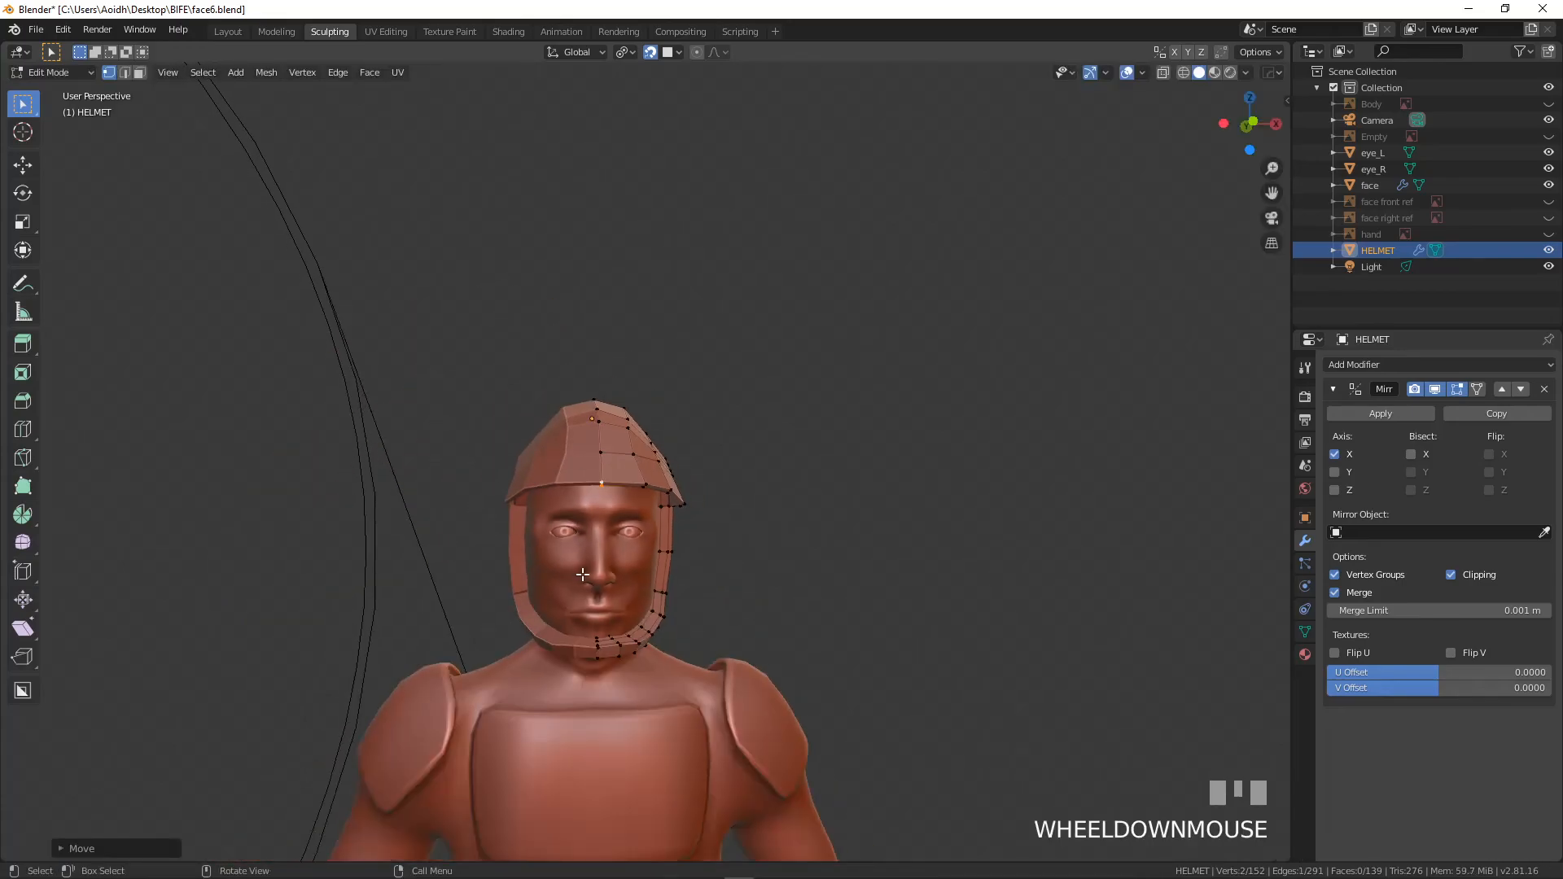
{"action": "key", "text": "Tab"}
- Deselect everything and examine the helmet and full armored body from the front and at angles
{"action": "middle_click_drag", "start_coordinate": [583, 574], "coordinate": [690, 394]}
{"action": "key", "text": "a"}
{"action": "key", "text": "a"}
{"action": "scroll", "coordinate": [623, 464], "scroll_direction": "down", "scroll_amount": 2}
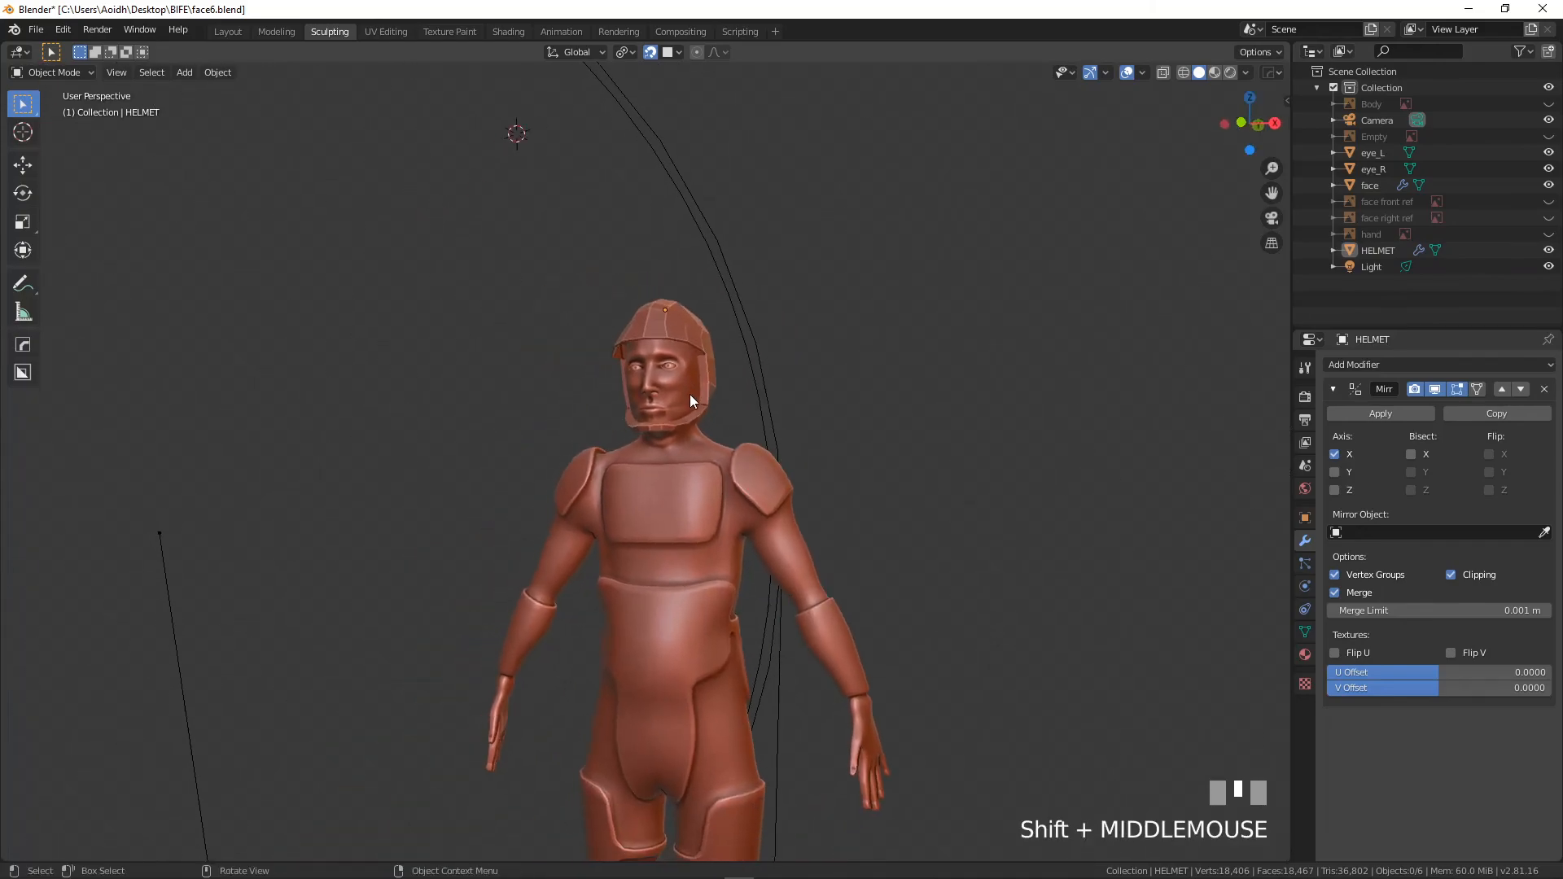
{"action": "key", "text": "KP_1"}
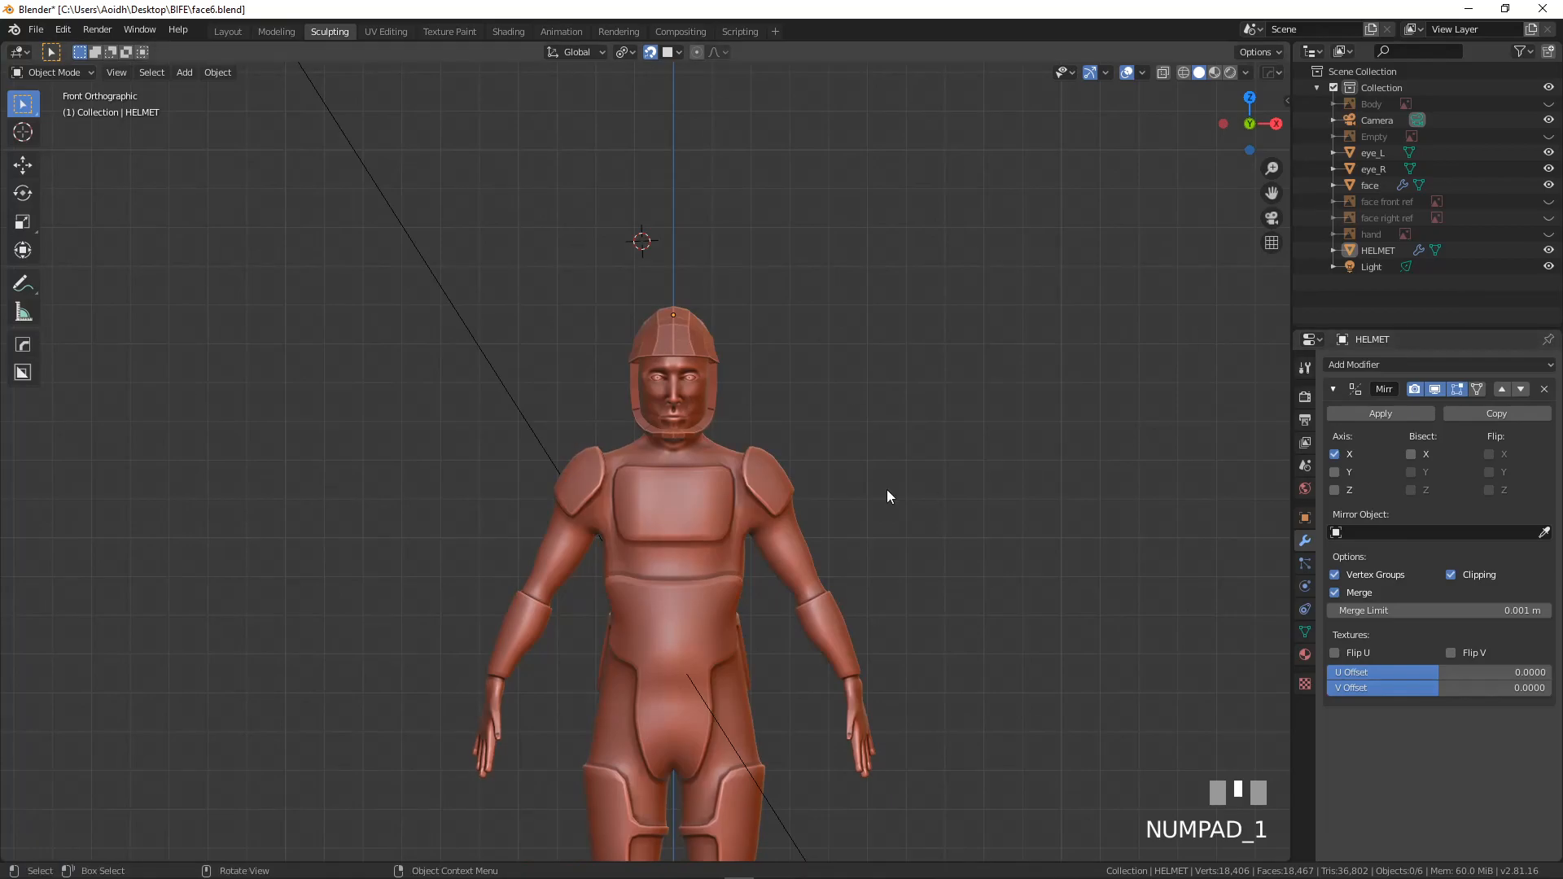
{"action": "middle_click_drag", "start_coordinate": [779, 545], "coordinate": [762, 325], "text": "shift"}
{"action": "scroll", "coordinate": [757, 330], "scroll_direction": "down", "scroll_amount": 1}
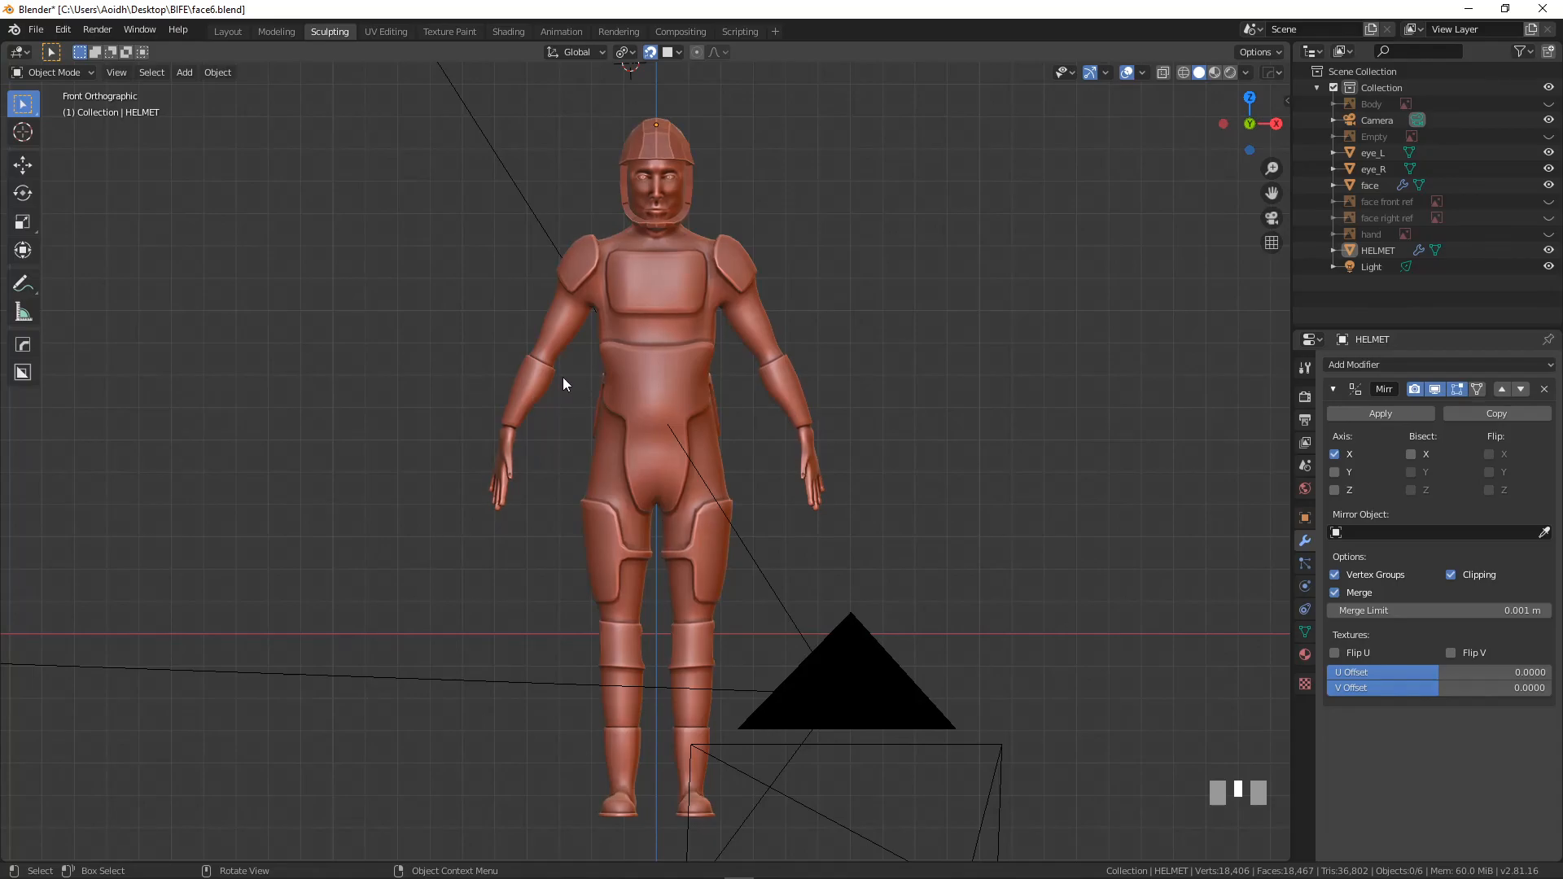
{"action": "middle_click_drag", "start_coordinate": [564, 378], "coordinate": [713, 393]}
{"action": "middle_click_drag", "start_coordinate": [610, 422], "coordinate": [905, 356]}
{"action": "scroll", "coordinate": [658, 446], "scroll_direction": "up", "scroll_amount": 3}
{"action": "key", "text": "KP_1"}
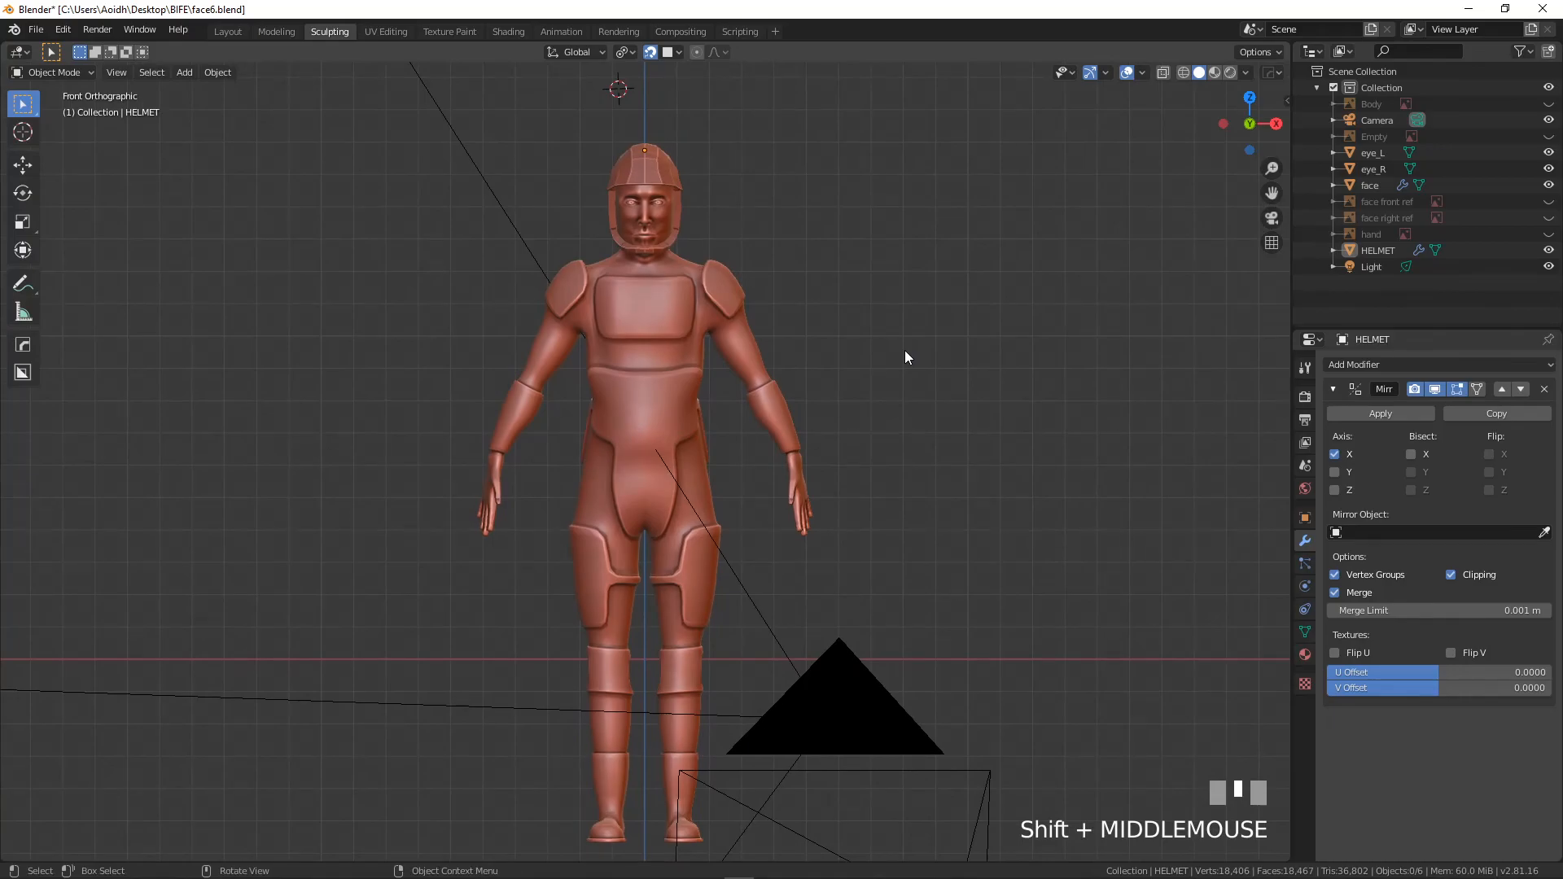